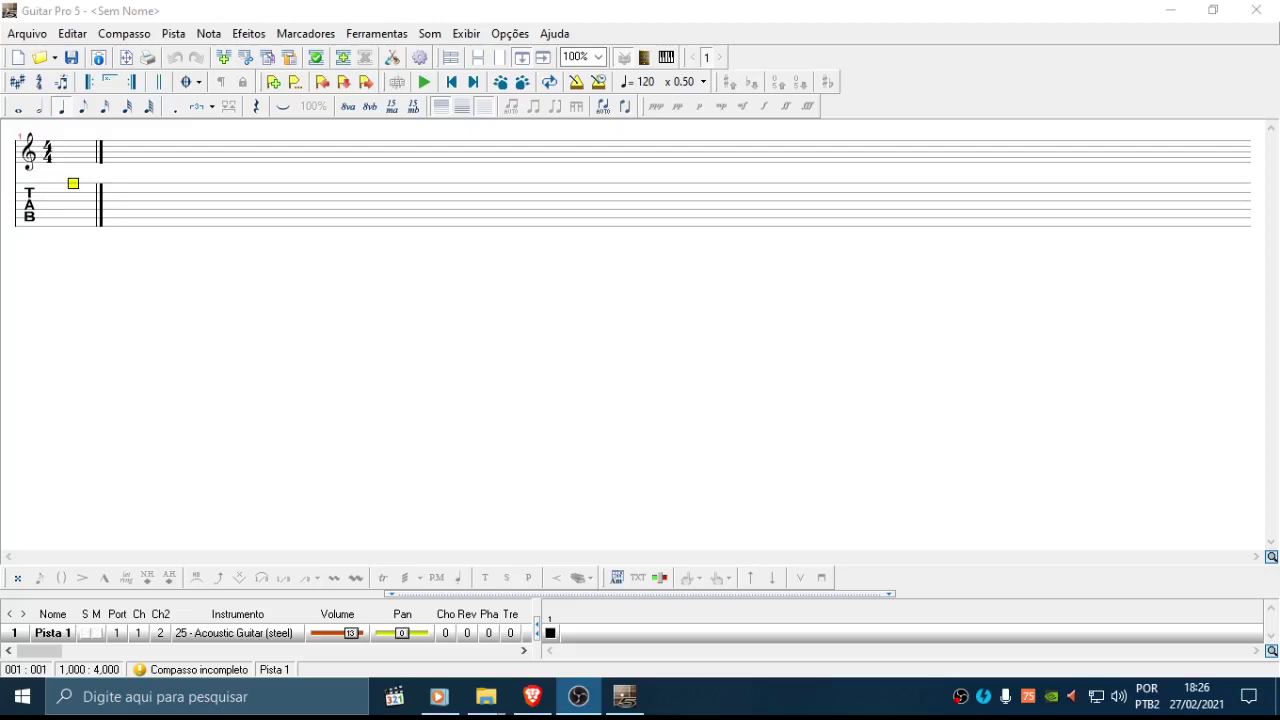
# Step: Switch to the Brave browser and search Google for "solitude guitar pro tab"
pyautogui.click(982, 31)
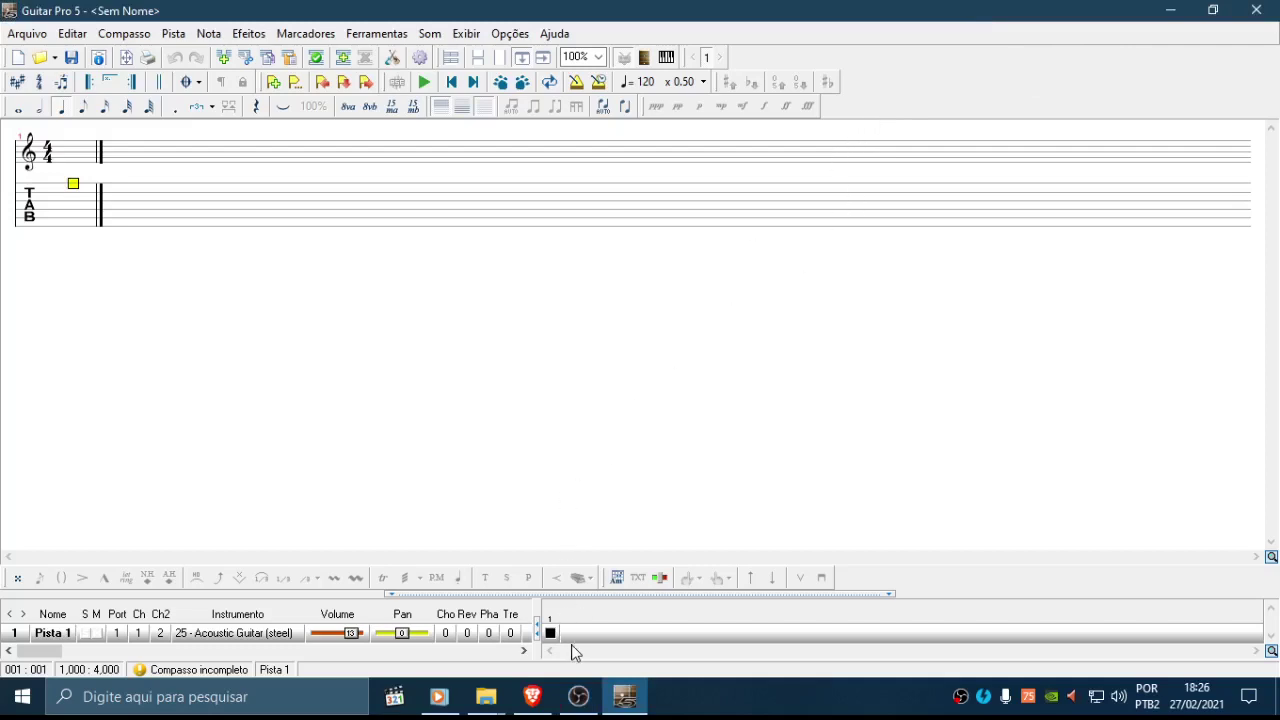
pyautogui.click(534, 706)
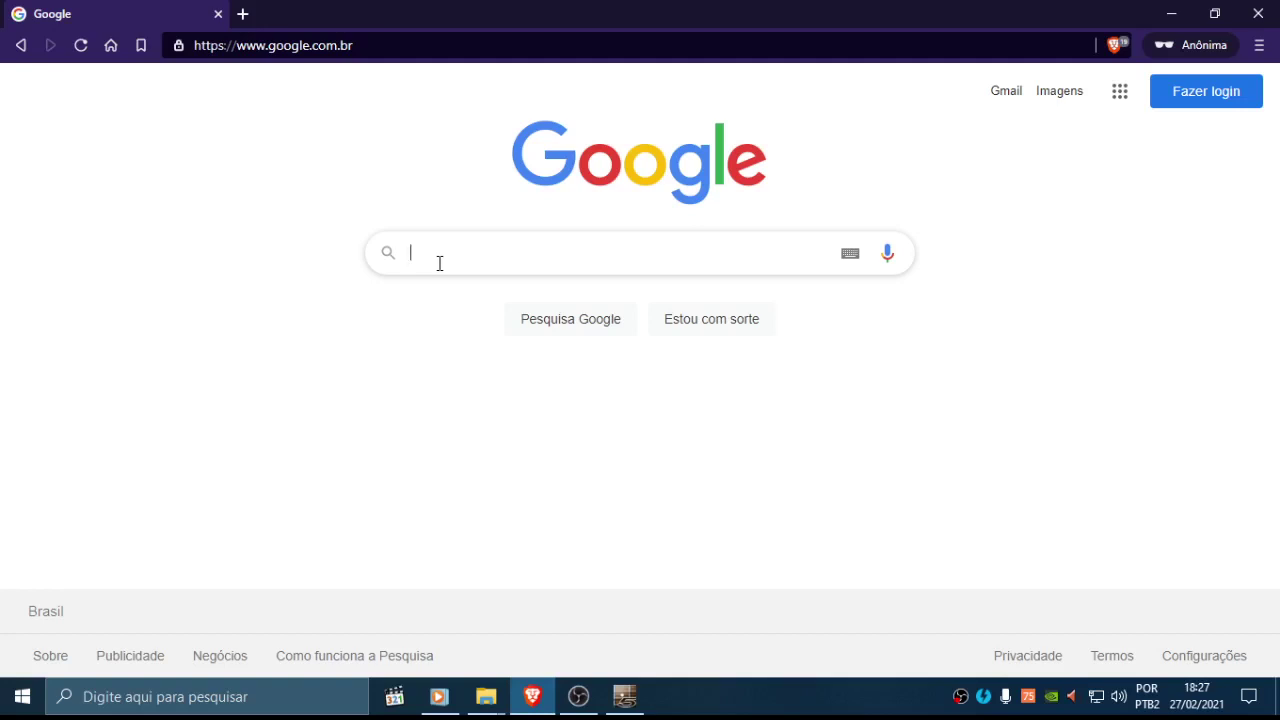
pyautogui.write('black')
pyautogui.doubleClick(439, 262)
pyautogui.write('solitude ')
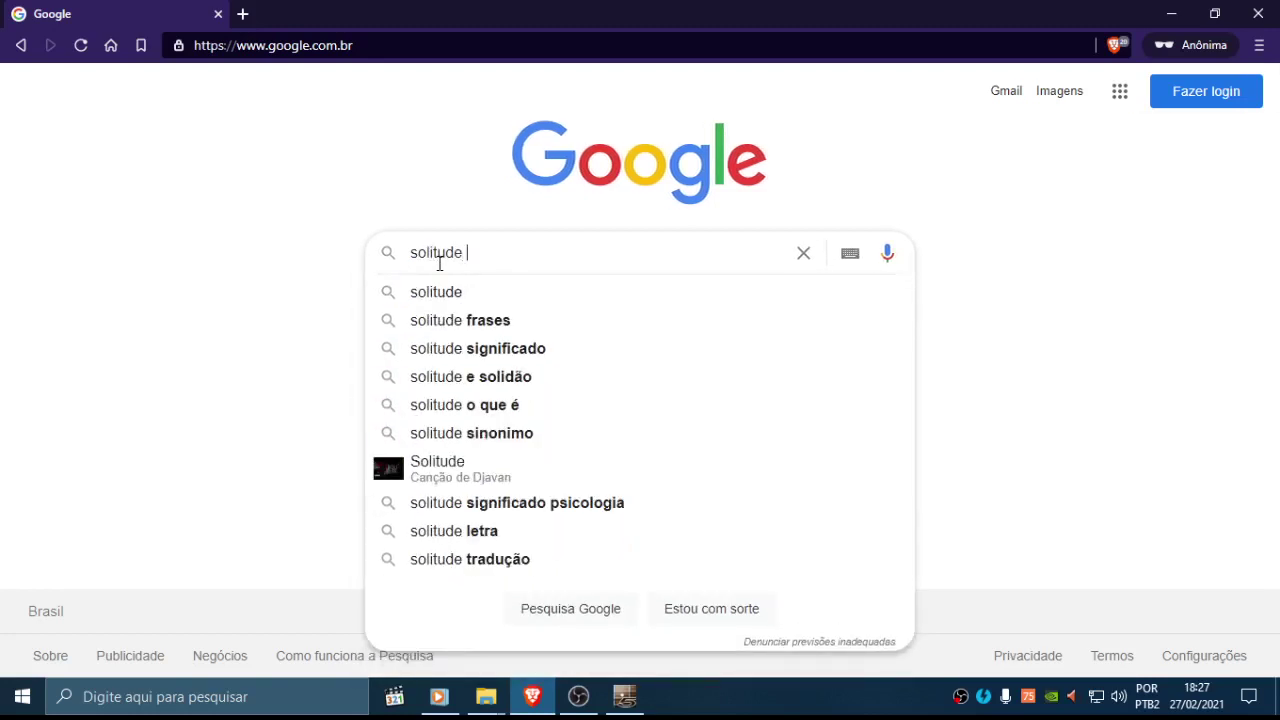
pyautogui.write('gu')
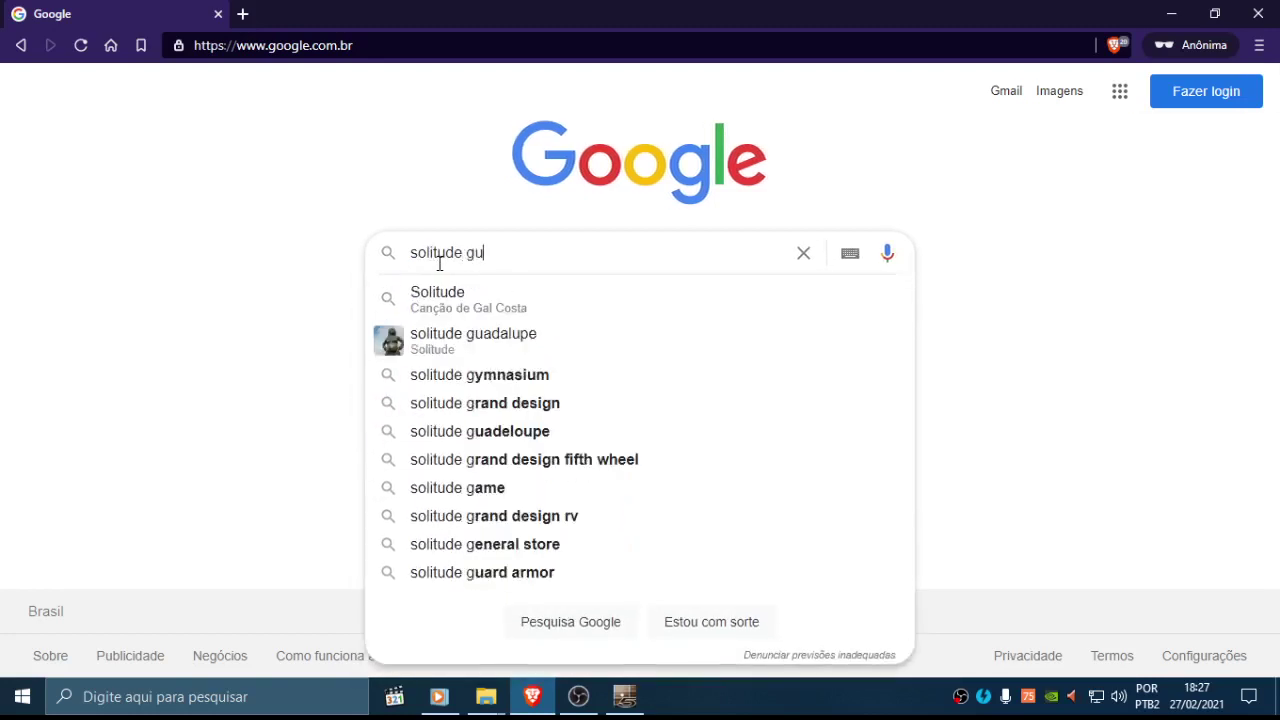
pyautogui.write('itar pro tab')
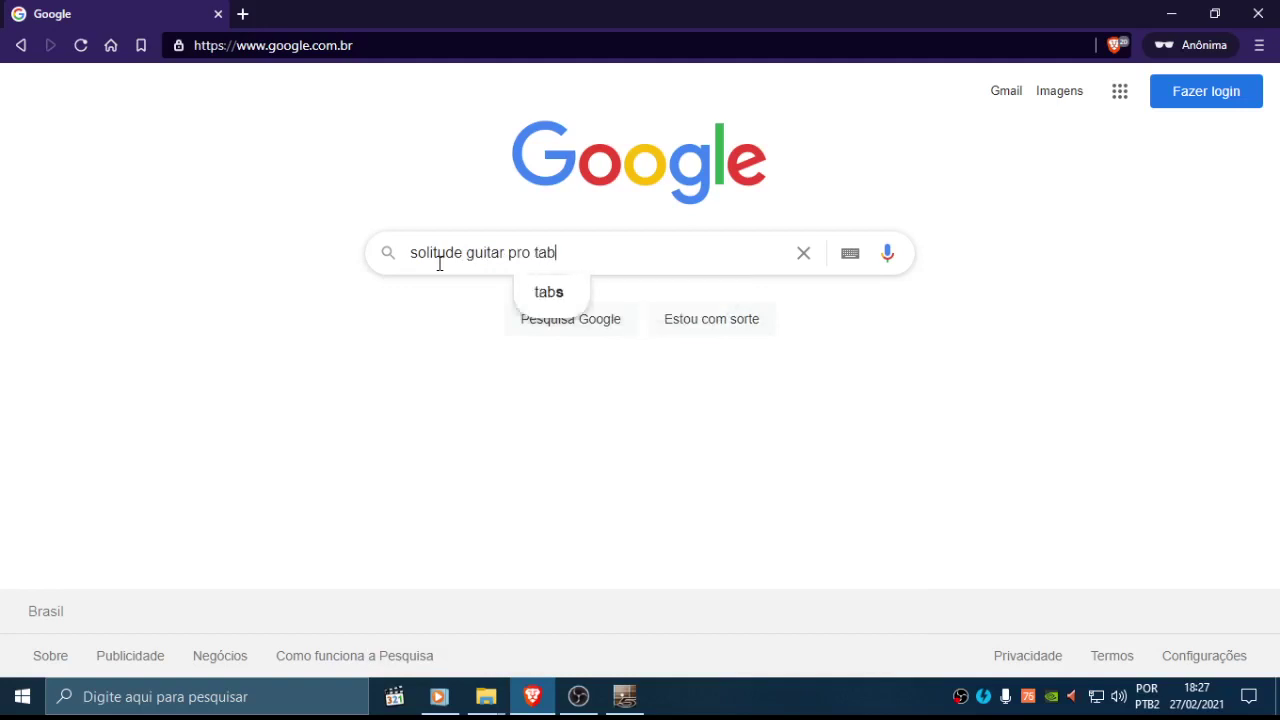
pyautogui.press('Return')
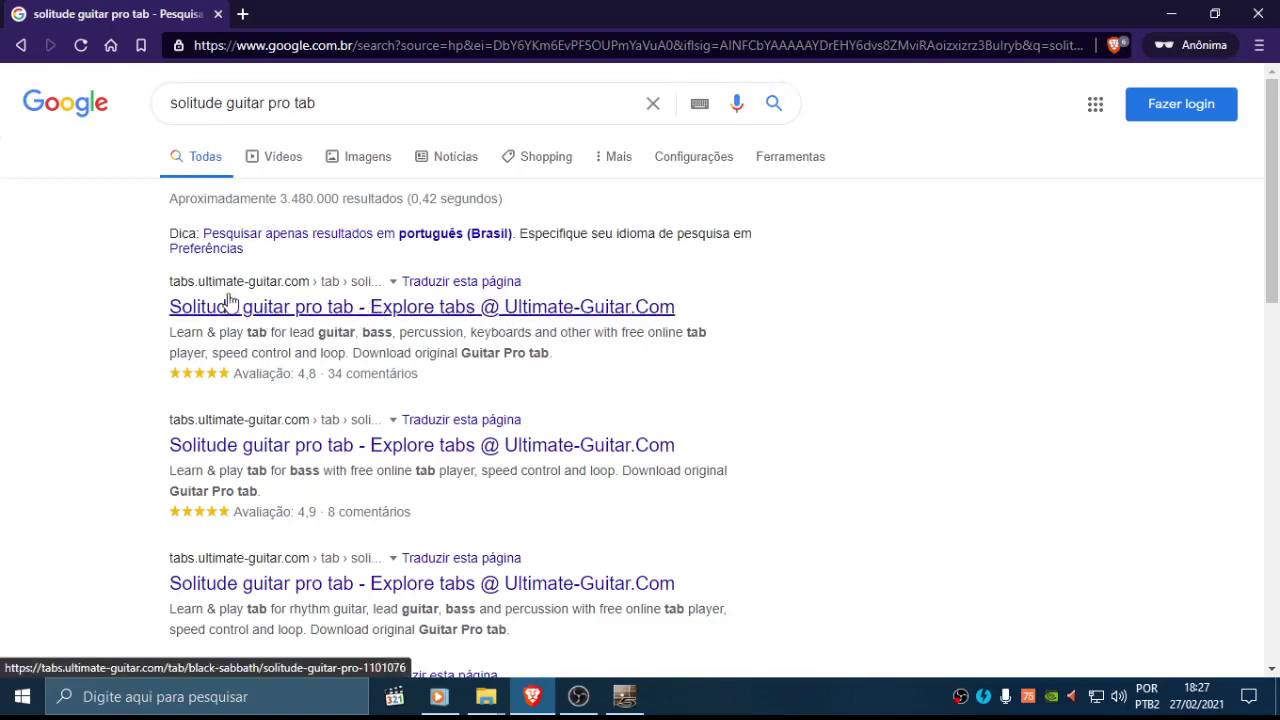
# Step: Examine the search results to compare the sites offering Guitar Pro tabs for Solitude
pyautogui.moveTo(154, 288); pyautogui.dragTo(278, 283)
pyautogui.click(143, 286)
pyautogui.scroll(-1, 211, 302)
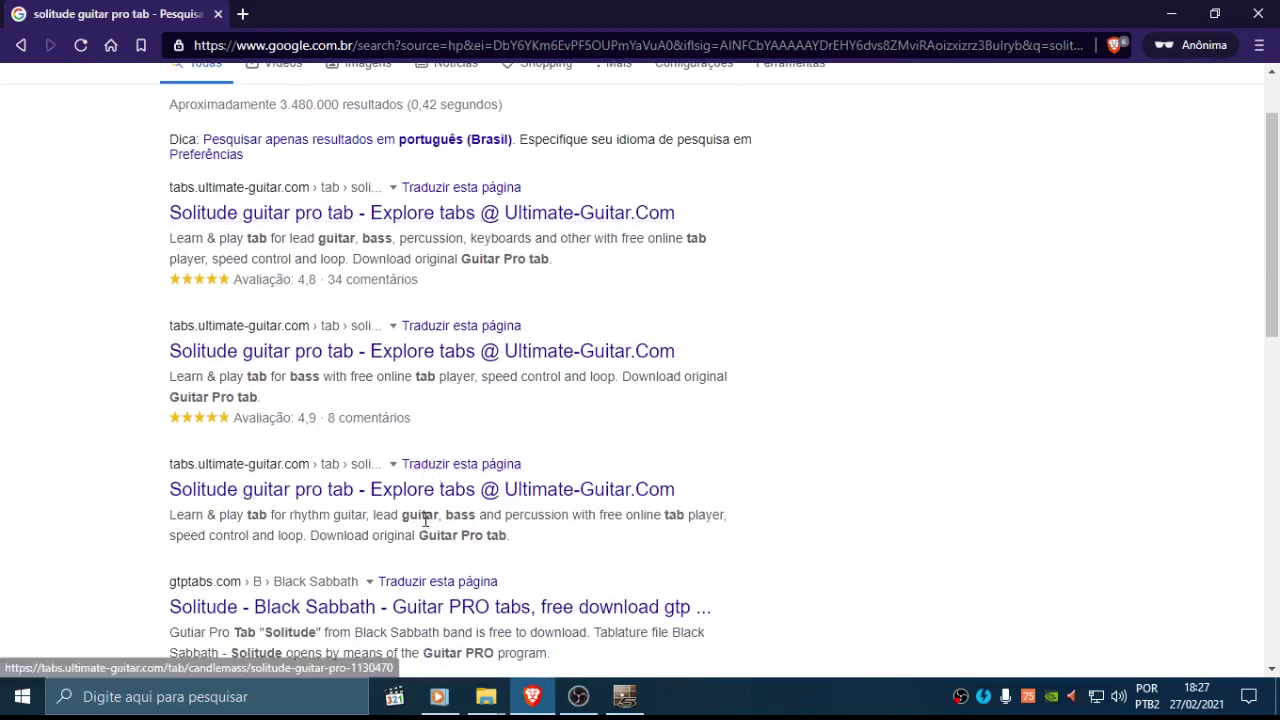
pyautogui.scroll(-2, 423, 521)
pyautogui.scroll(3, 418, 520)
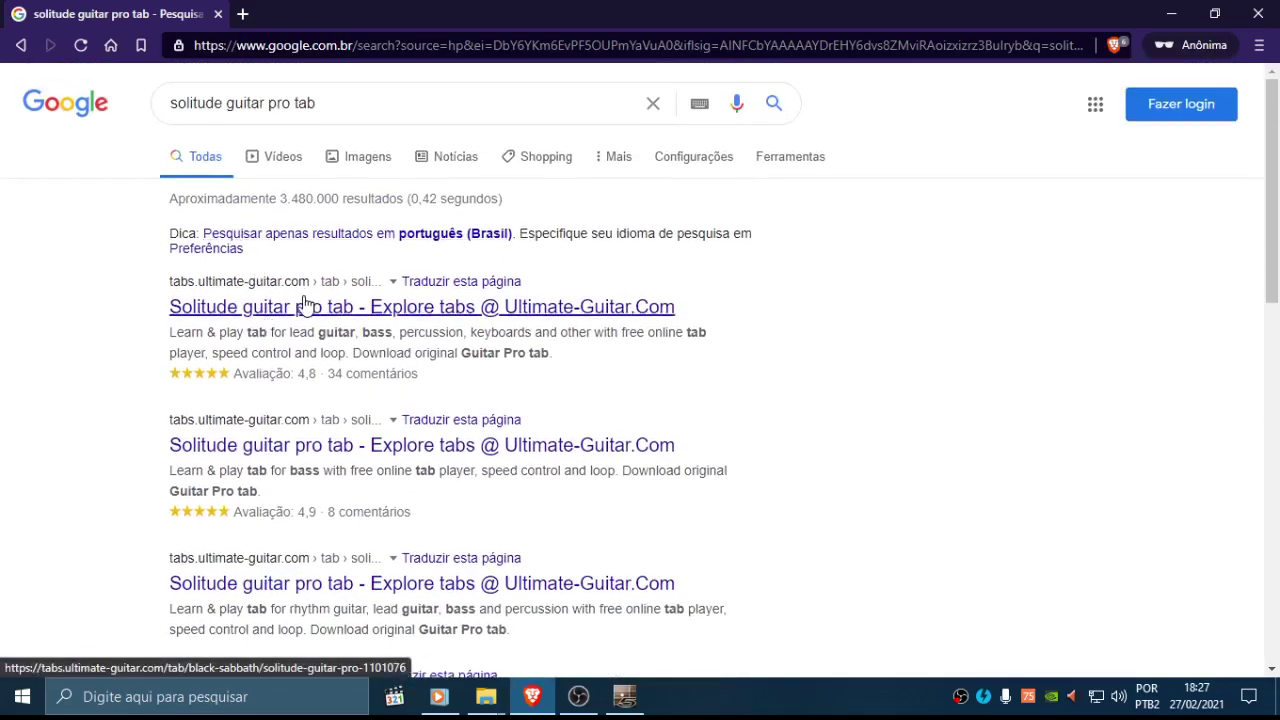
pyautogui.scroll(-2, 309, 349)
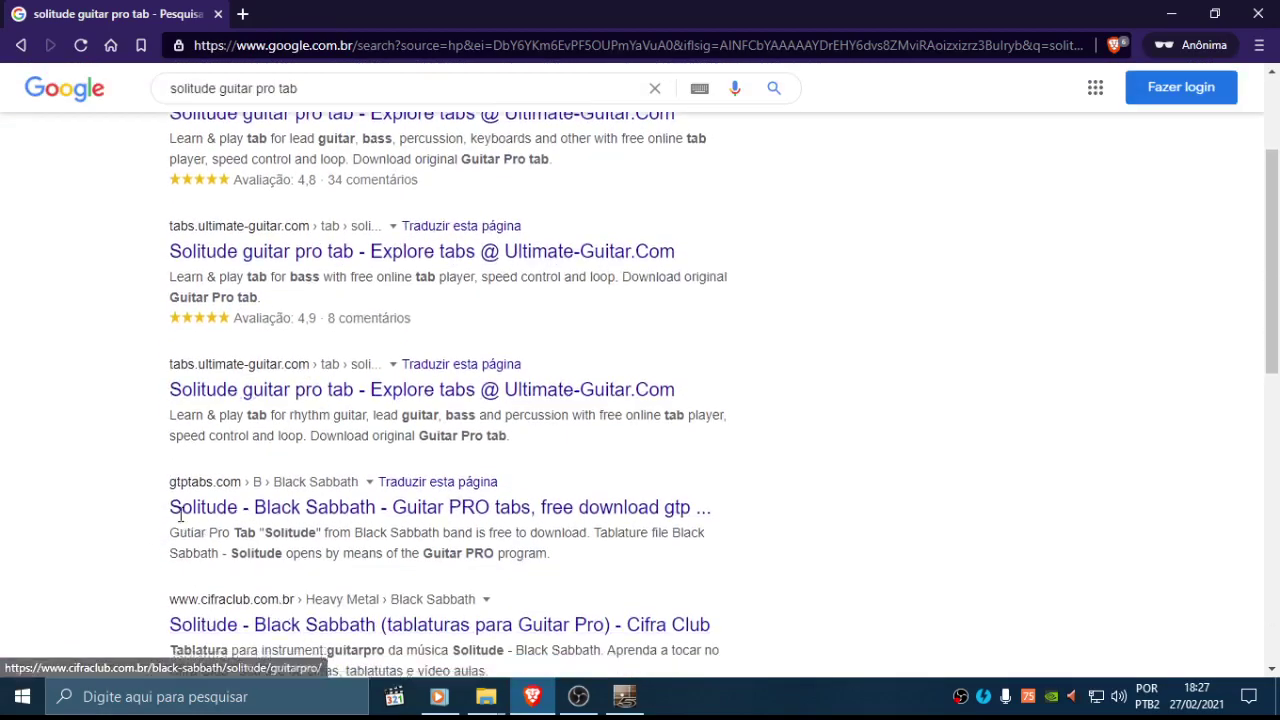
pyautogui.scroll(-3, 180, 512)
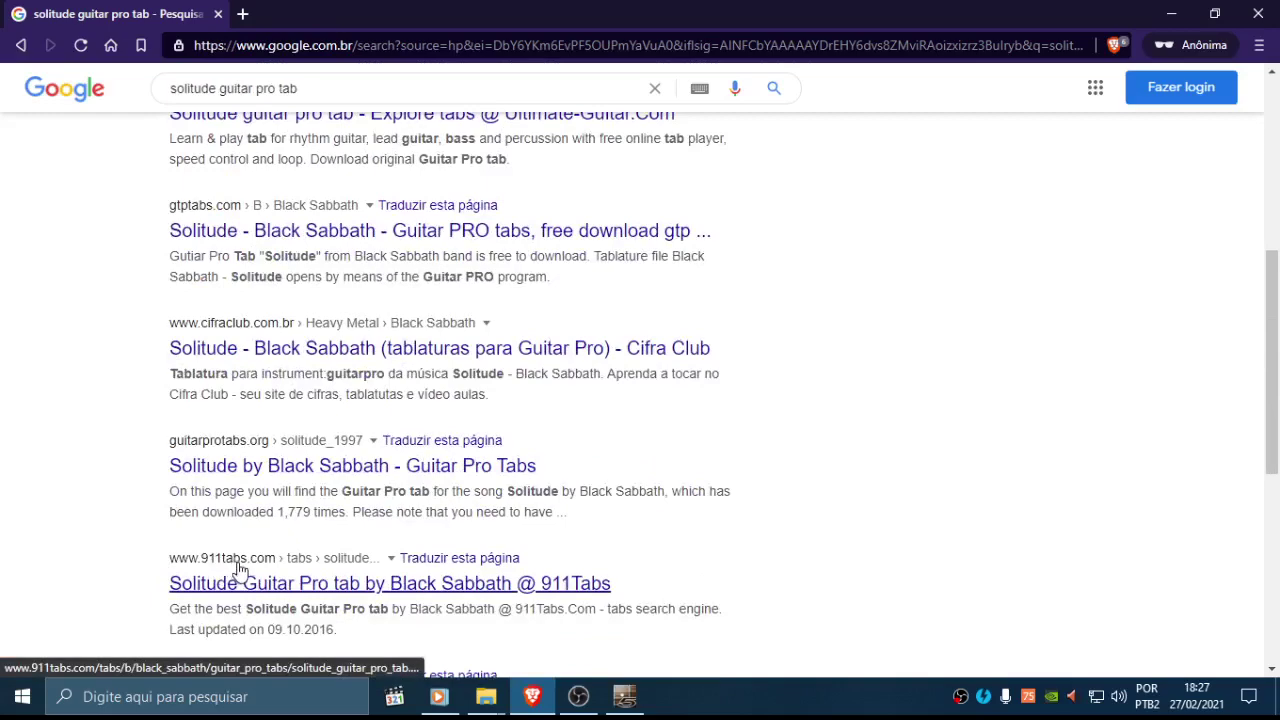
pyautogui.scroll(10, 660, 491)
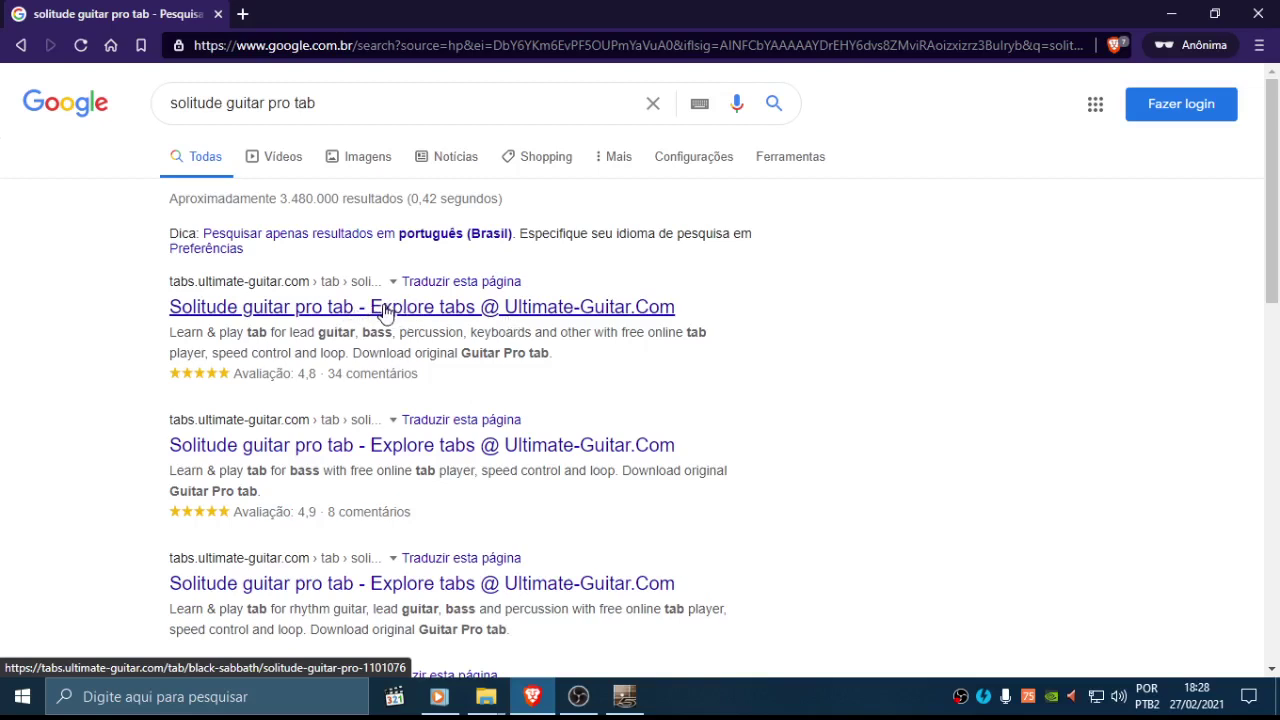
# Step: Open the first Ultimate-Guitar result for Solitude in a new tab and check its song title and artist
pyautogui.middleClick(385, 313)
pyautogui.click(305, 10)
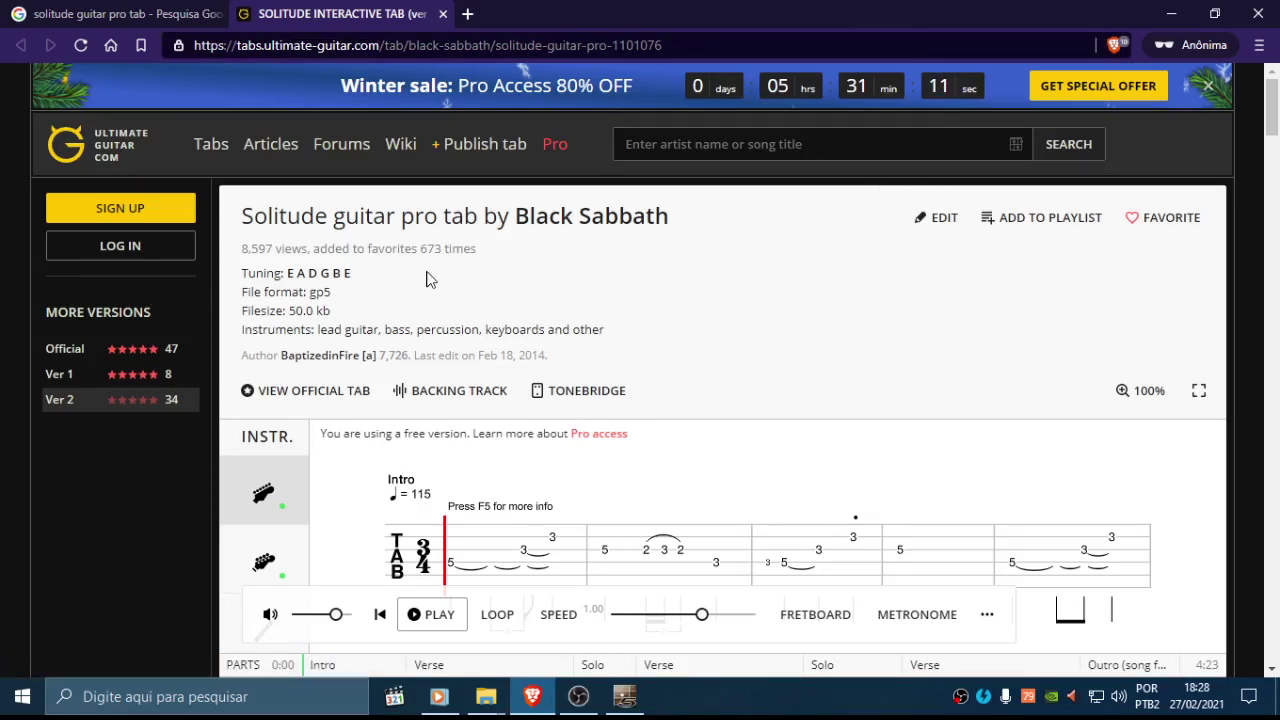
pyautogui.moveTo(245, 218); pyautogui.dragTo(604, 220)
pyautogui.click(736, 226)
pyautogui.moveTo(484, 218); pyautogui.dragTo(511, 231)
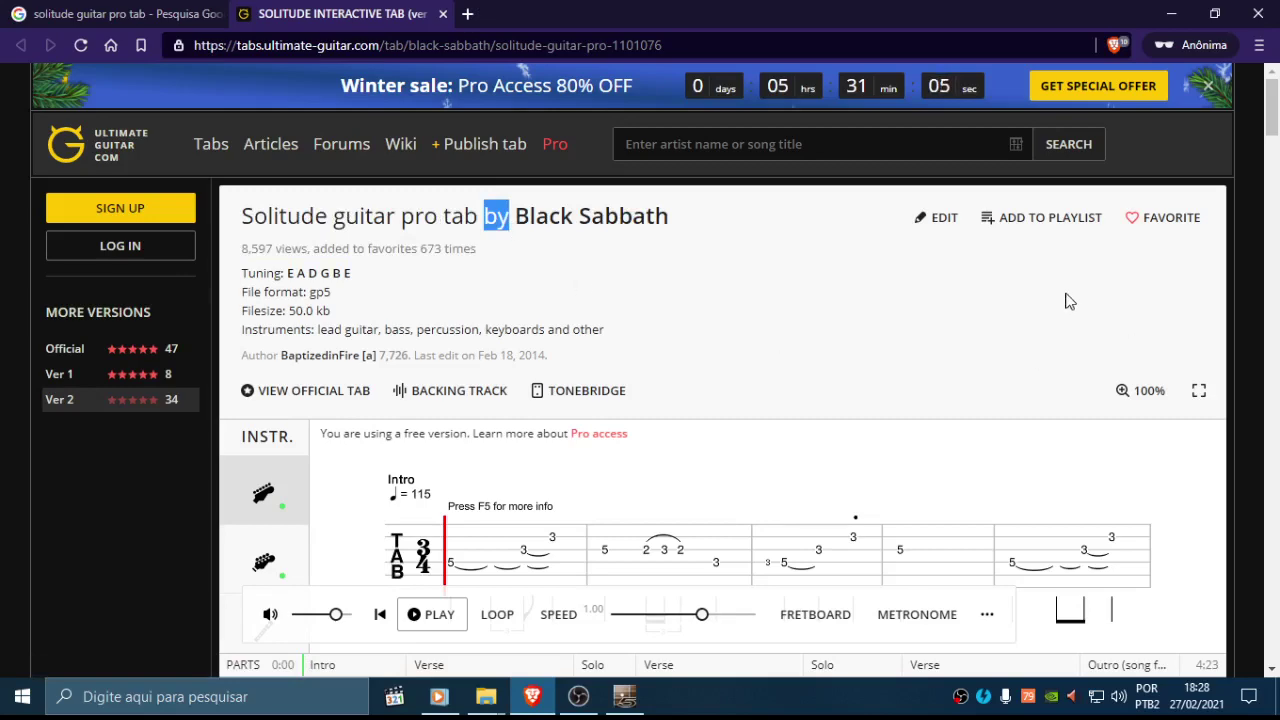
# Step: Examine the Solitude tab page, checking the tablature preview, the instrument list and the ratings of the other versions
pyautogui.moveTo(1275, 125); pyautogui.dragTo(1275, 136)
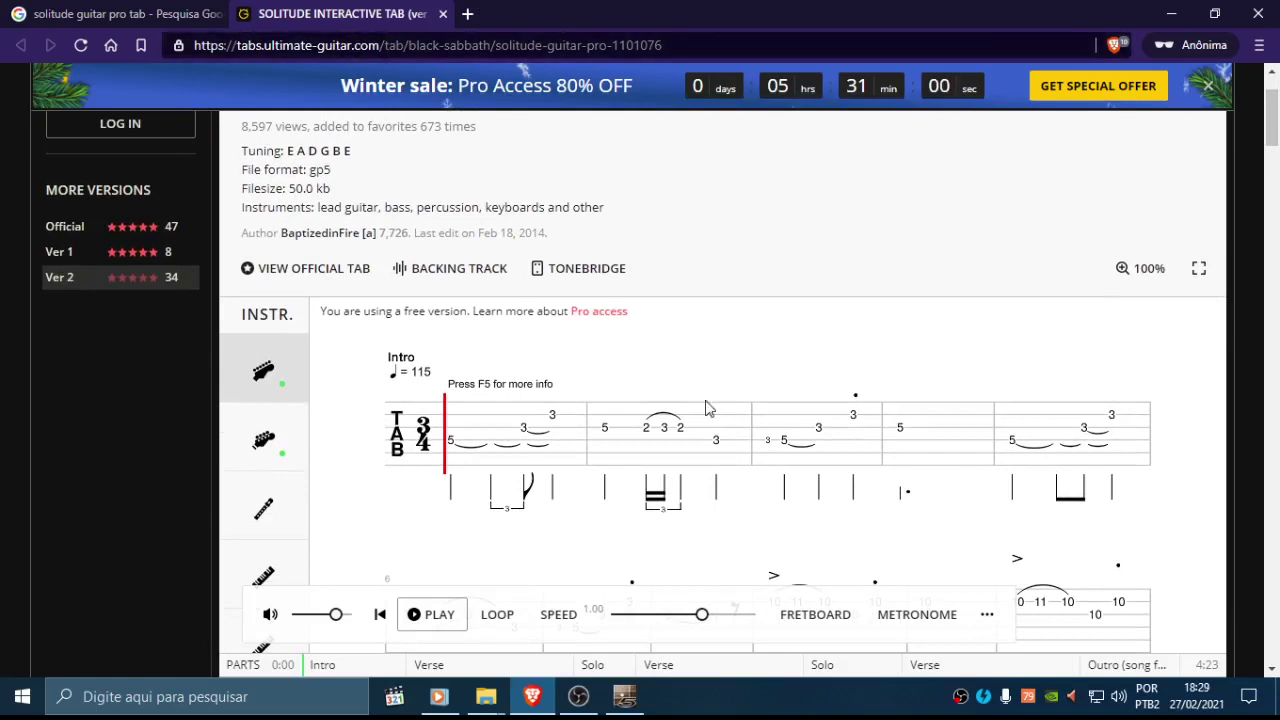
pyautogui.scroll(-2, 706, 408)
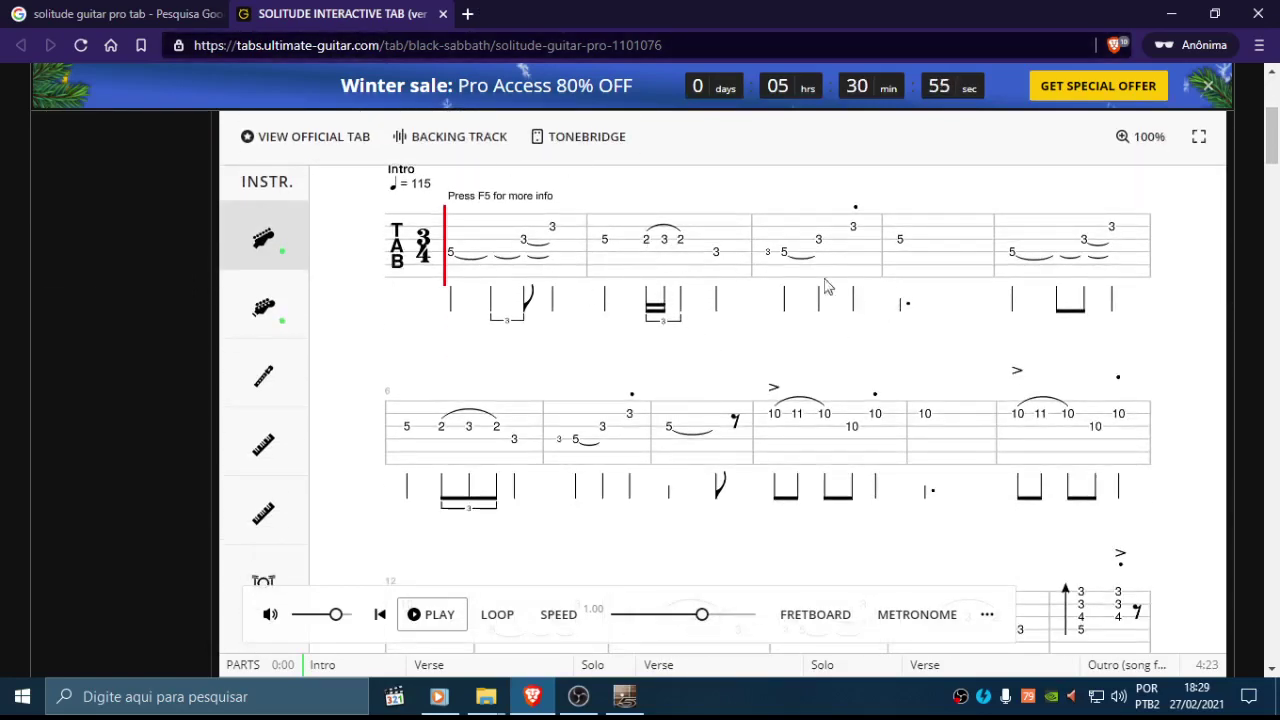
pyautogui.scroll(1, 512, 288)
pyautogui.scroll(2, 512, 290)
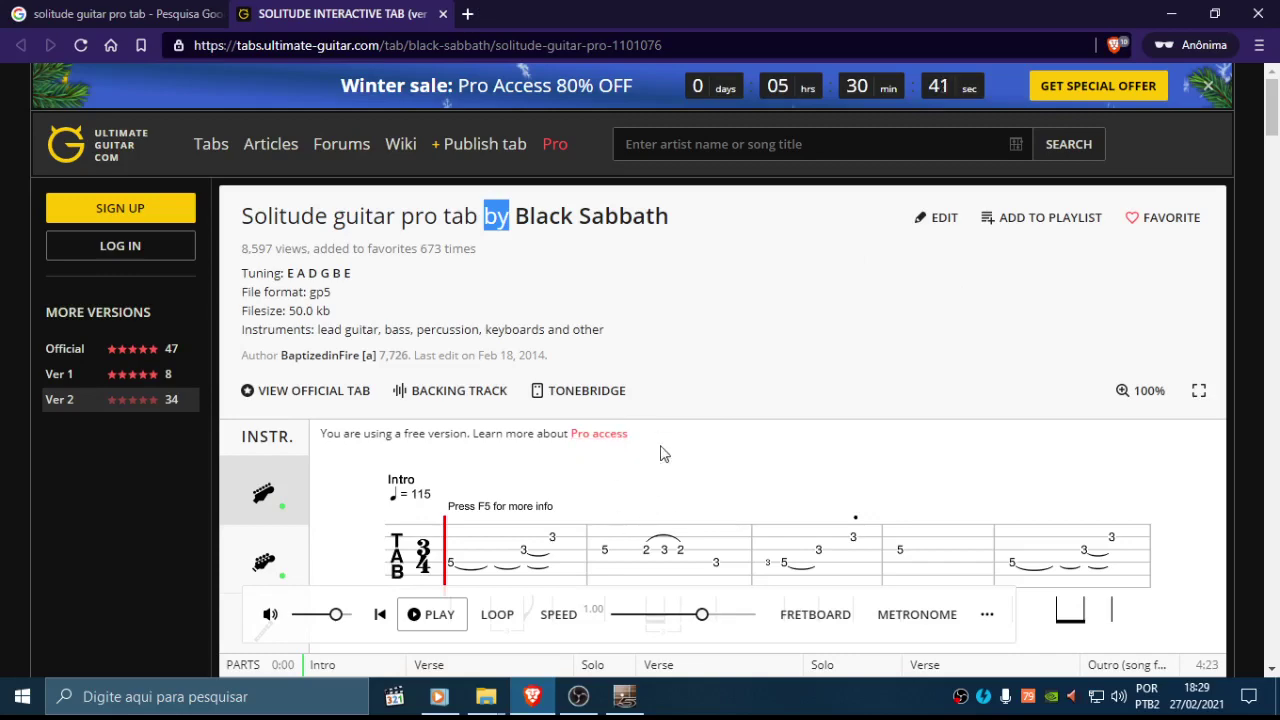
pyautogui.scroll(-2, 635, 483)
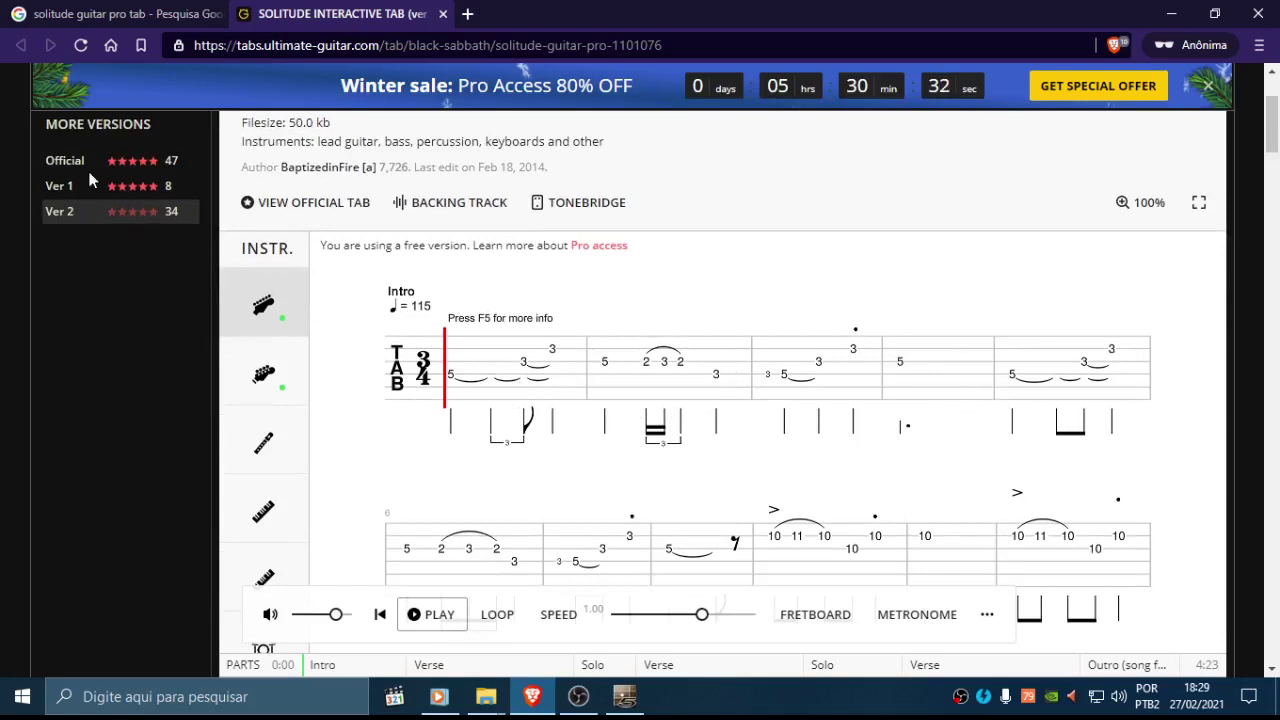
pyautogui.scroll(2, 137, 171)
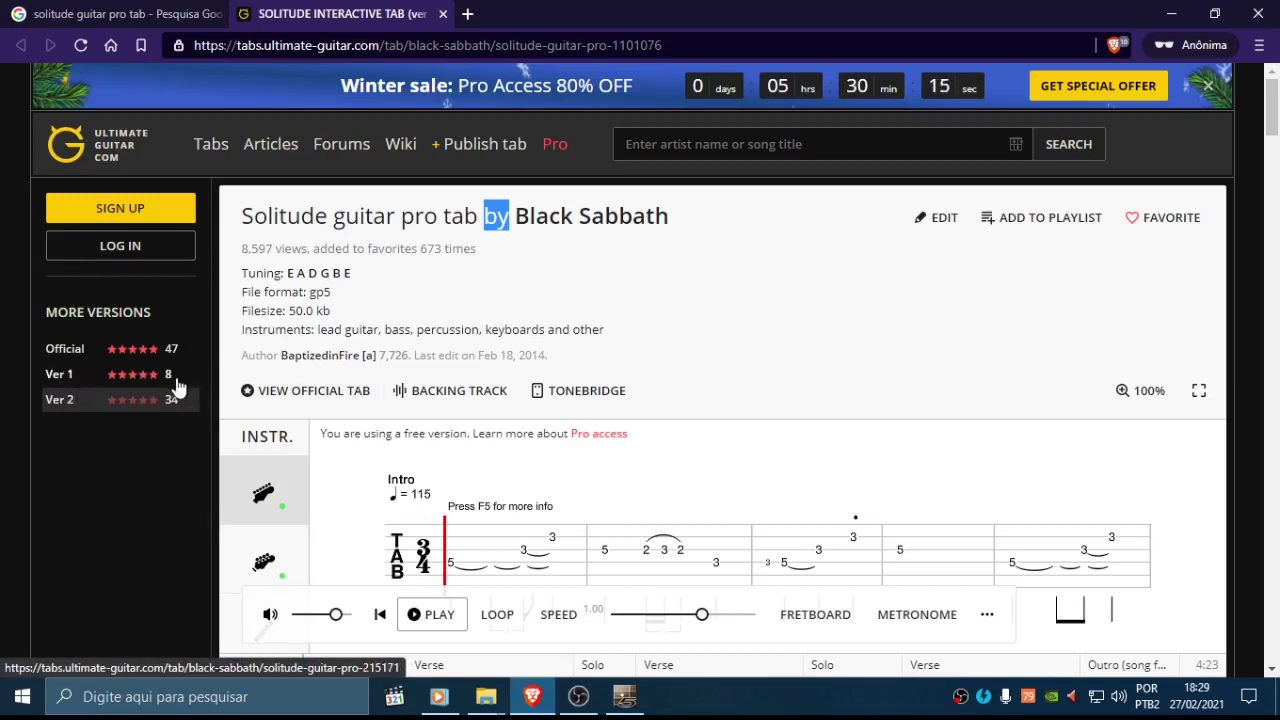
pyautogui.click(158, 448)
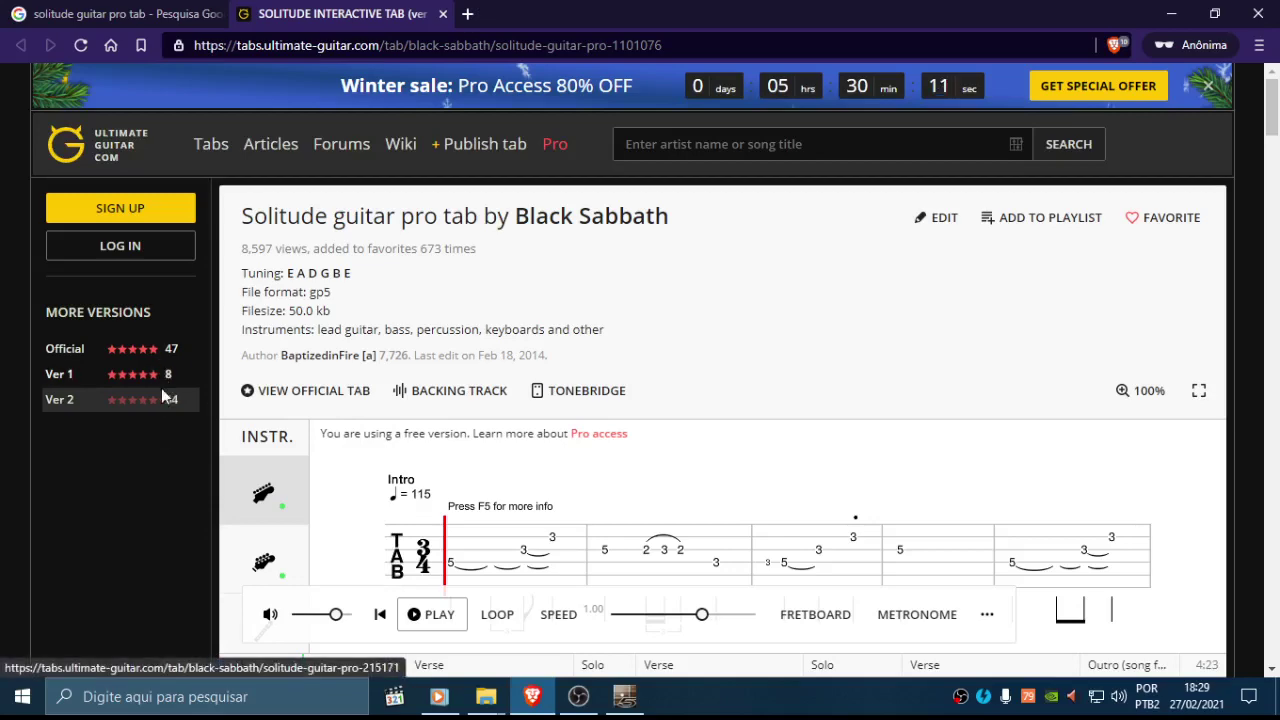
pyautogui.scroll(-3, 157, 386)
pyautogui.scroll(2, 157, 384)
pyautogui.scroll(-10, 156, 381)
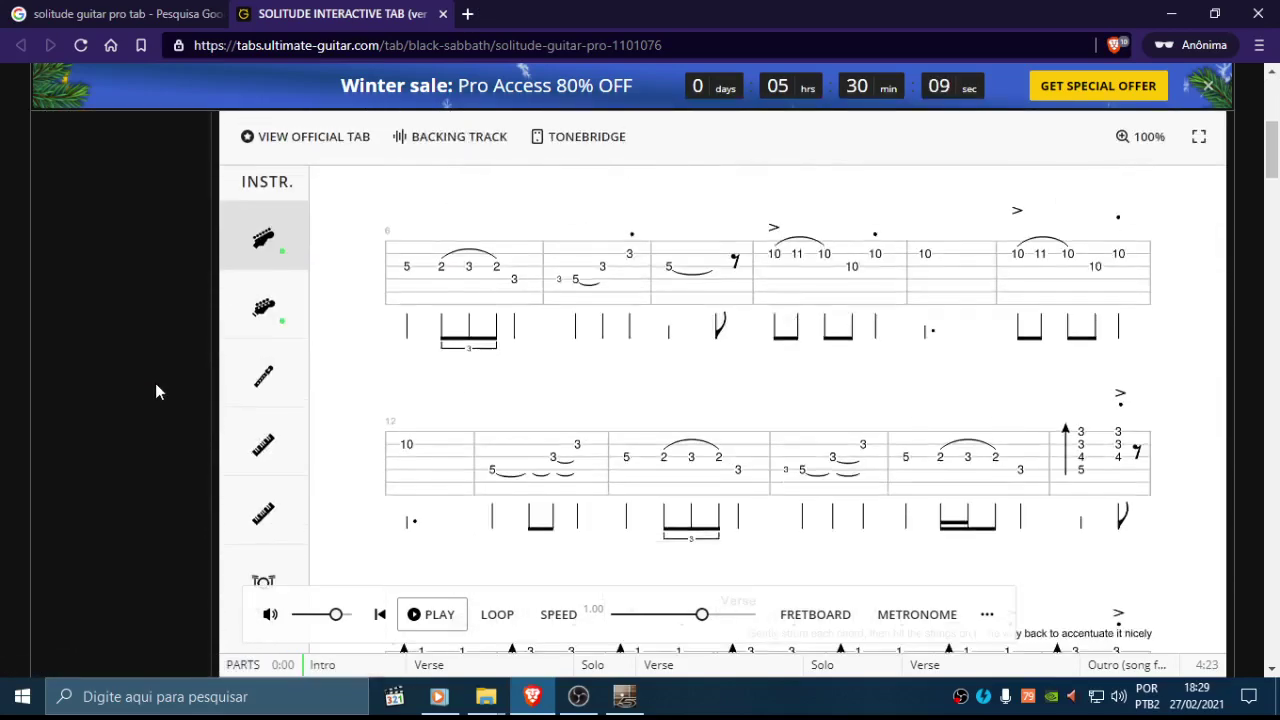
pyautogui.scroll(10, 152, 400)
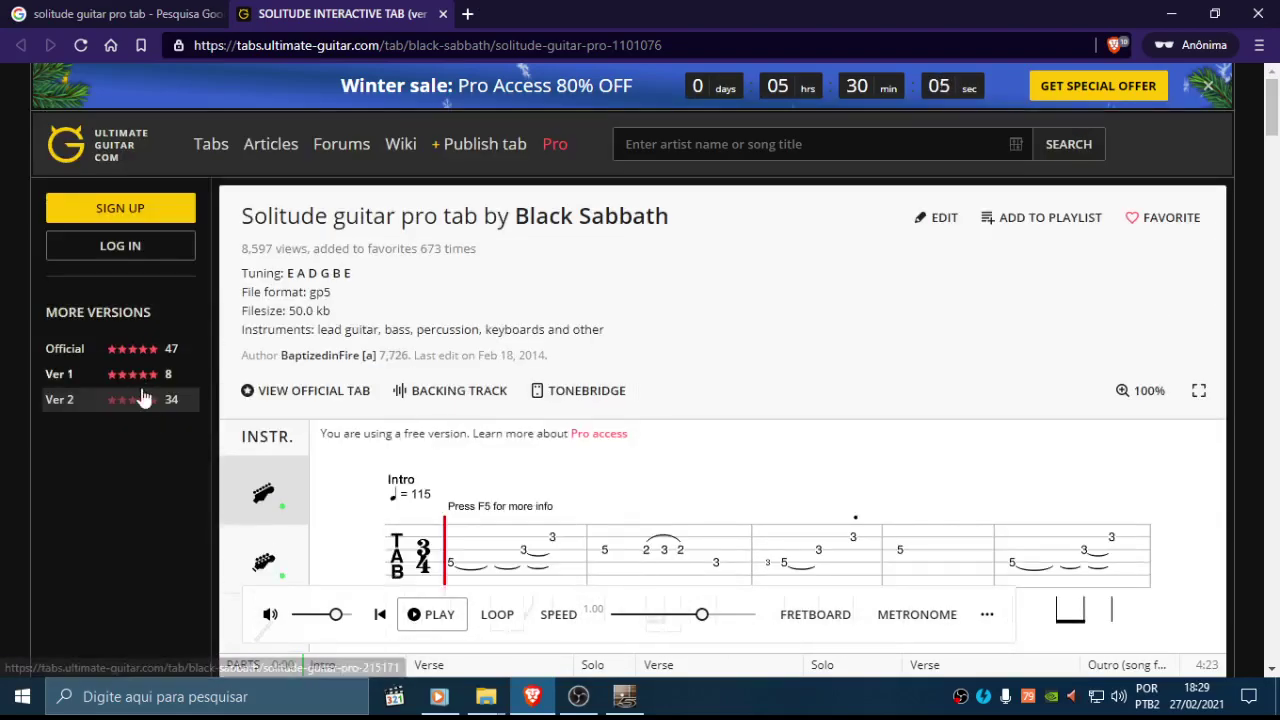
# Step: Download the Solitude Guitar Pro tab and open the downloaded gp5 file in a maximized Guitar Pro 5 window
pyautogui.moveTo(1272, 90)
pyautogui.mouseDown()
pyautogui.moveTo(1276, 640)
pyautogui.moveTo(1274, 115)
pyautogui.mouseUp()
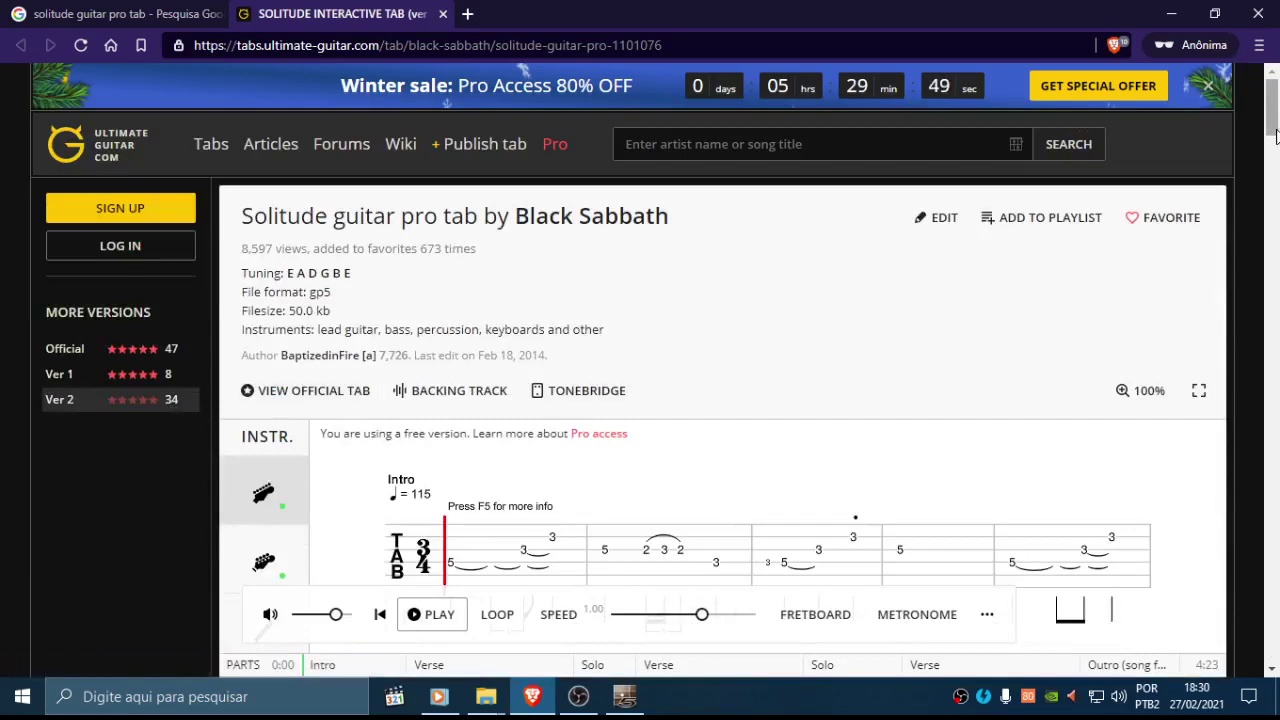
pyautogui.moveTo(1276, 133); pyautogui.dragTo(1276, 635)
pyautogui.scroll(-1, 1275, 620)
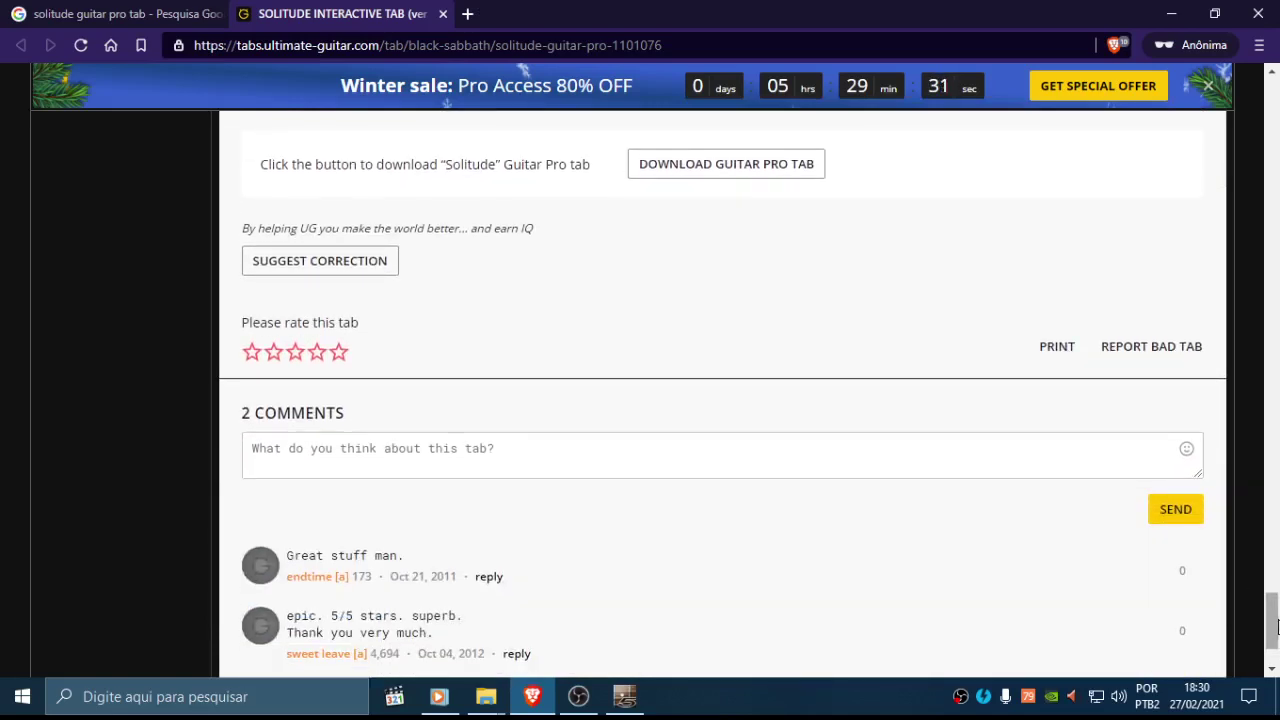
pyautogui.moveTo(1275, 627)
pyautogui.mouseDown()
pyautogui.moveTo(1275, 578)
pyautogui.moveTo(1275, 612)
pyautogui.mouseUp()
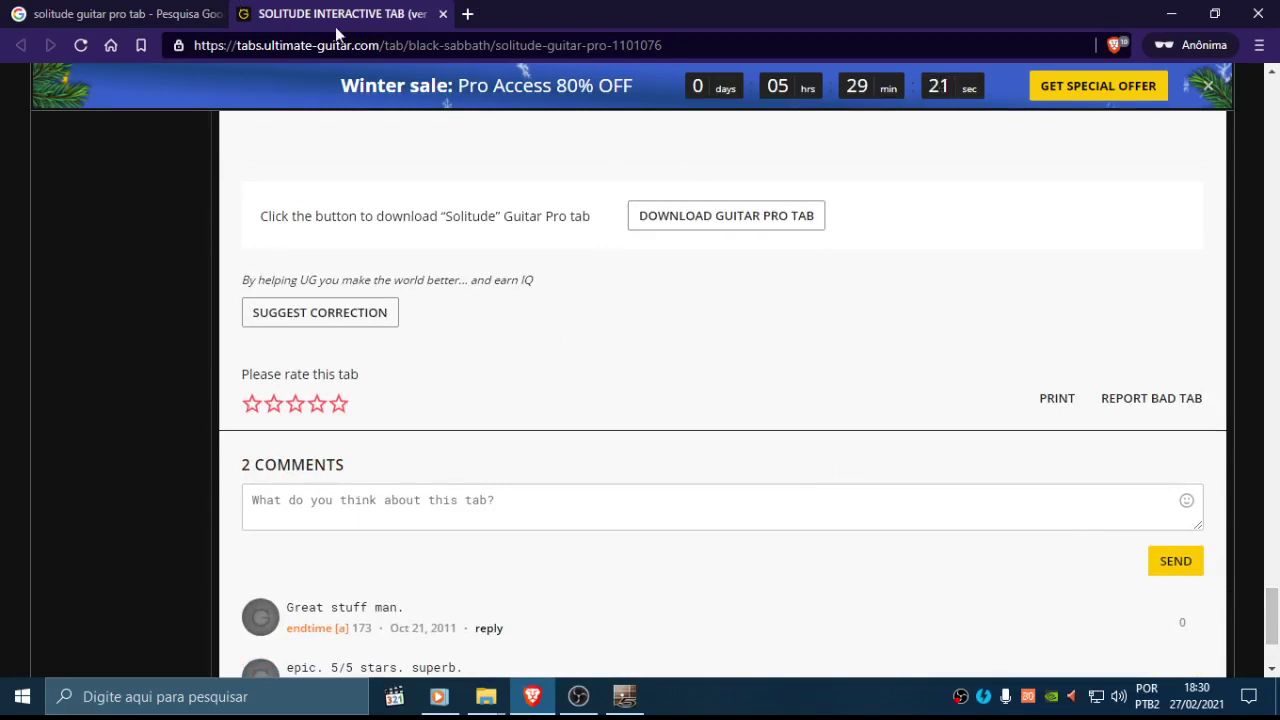
pyautogui.click(741, 219)
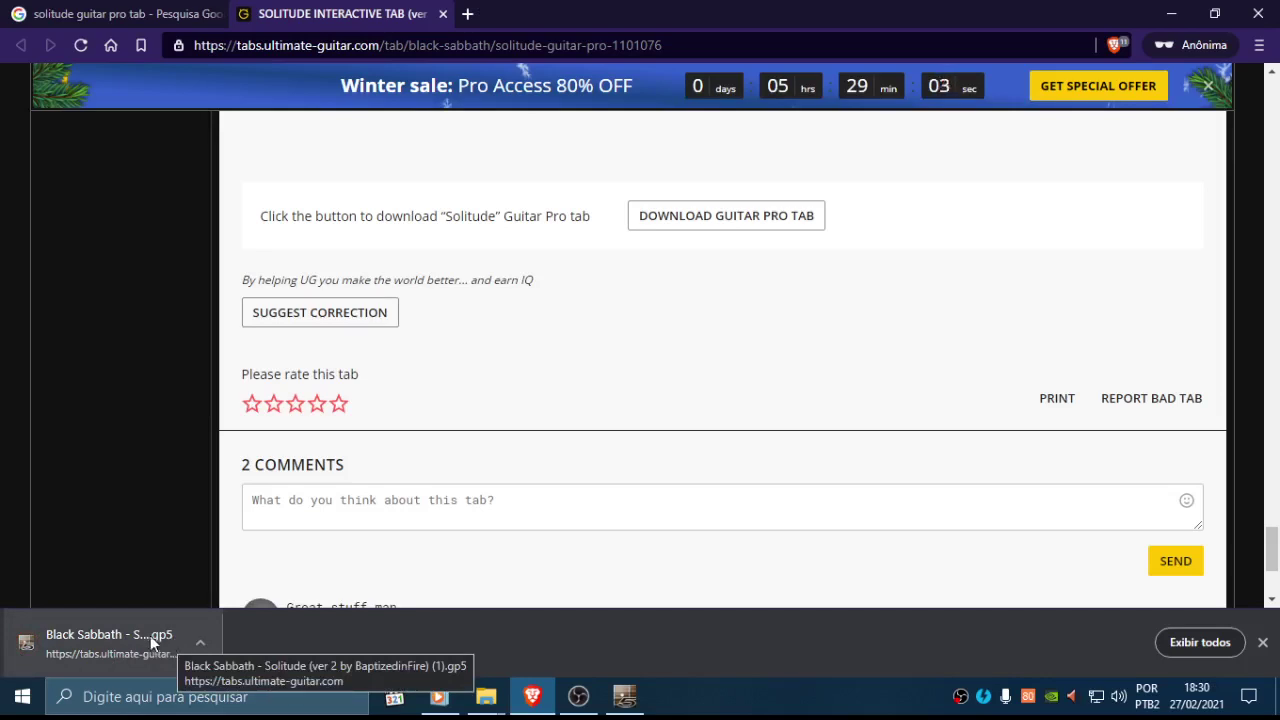
pyautogui.click(140, 643)
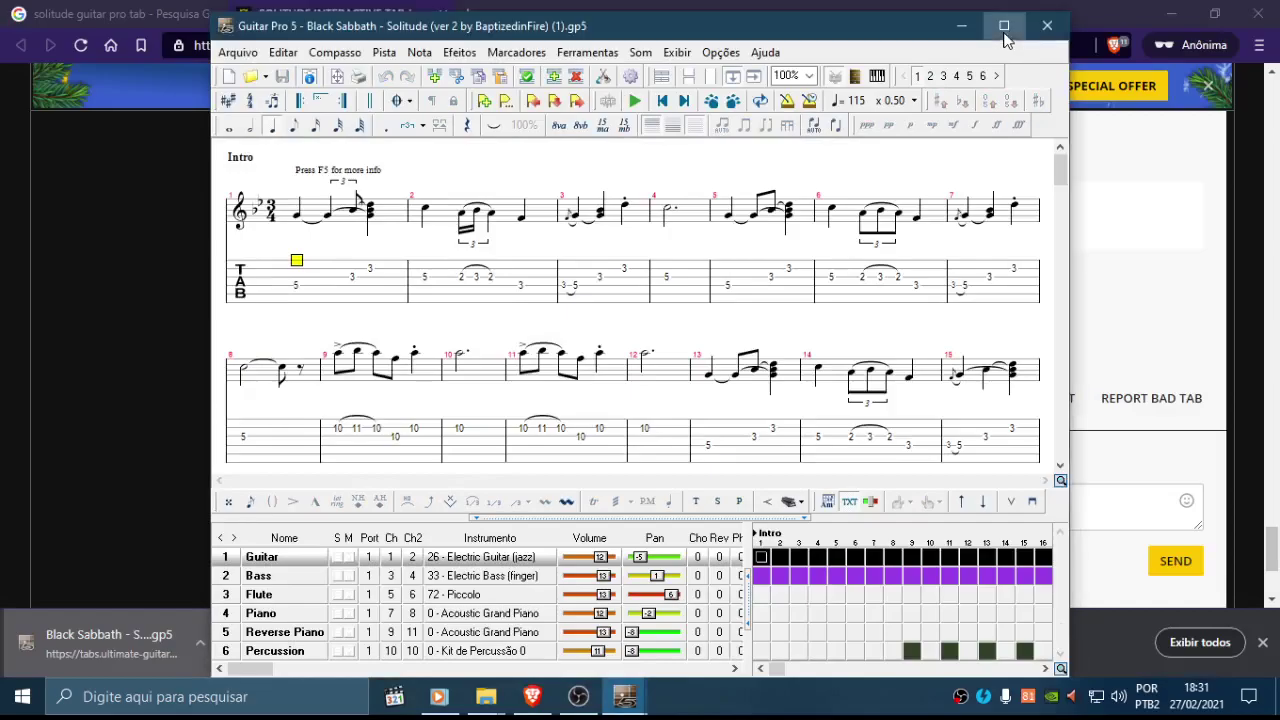
pyautogui.click(1004, 28)
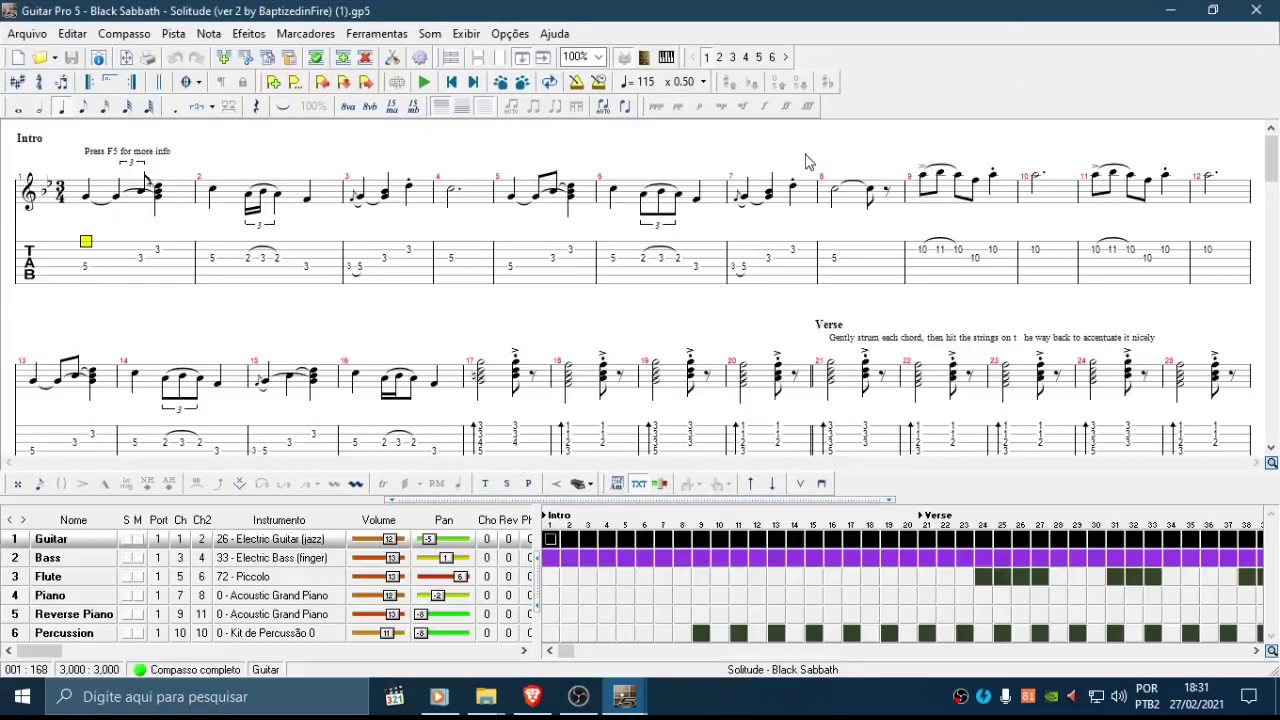
pyautogui.click(28, 33)
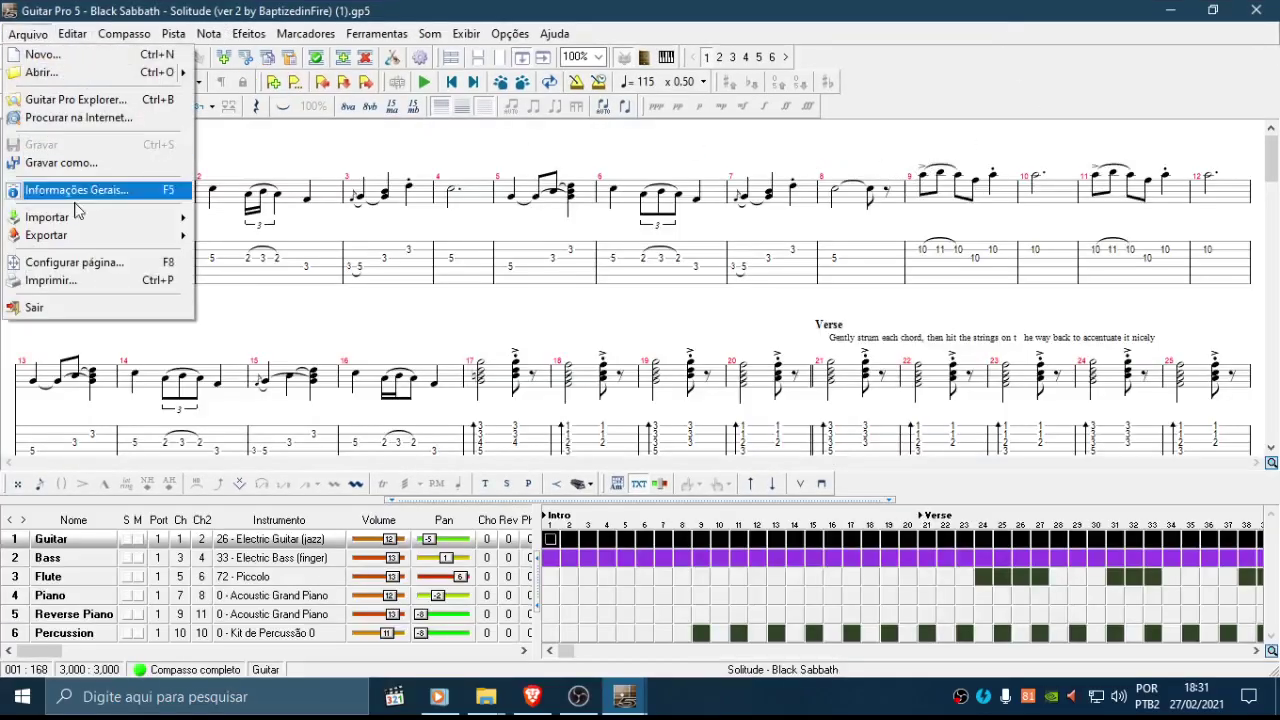
pyautogui.click(80, 163)
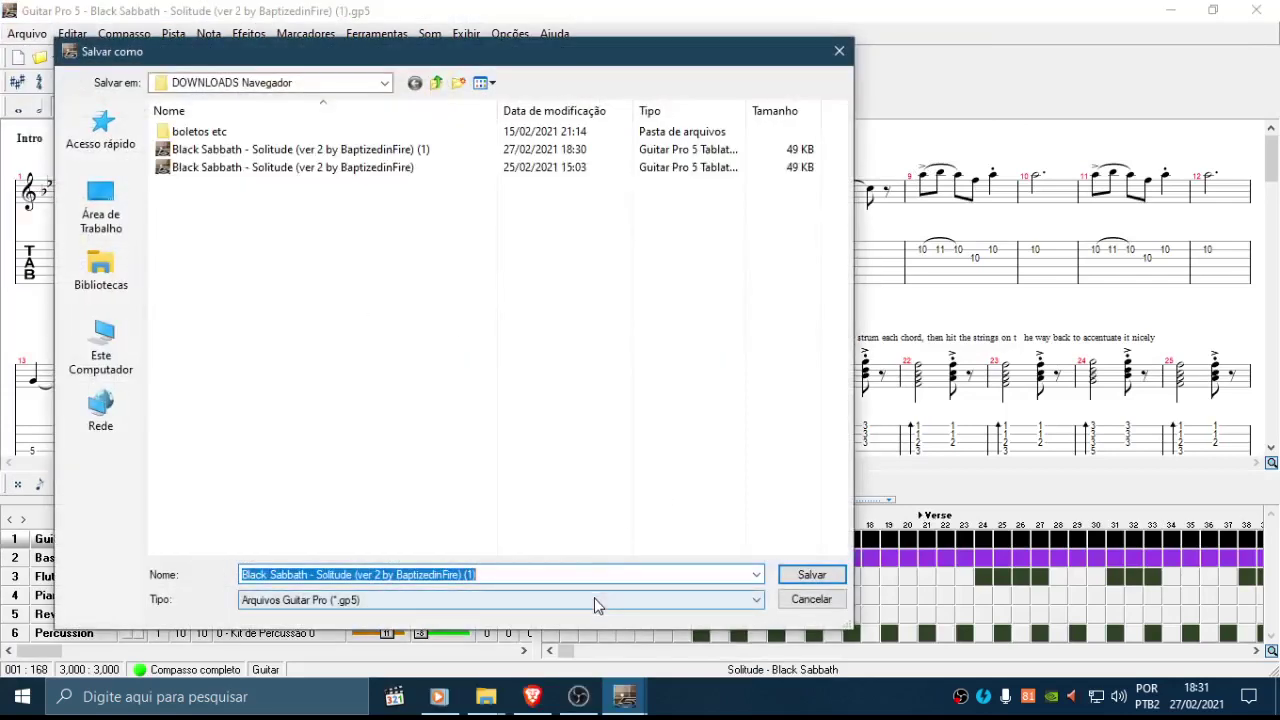
pyautogui.click(519, 318)
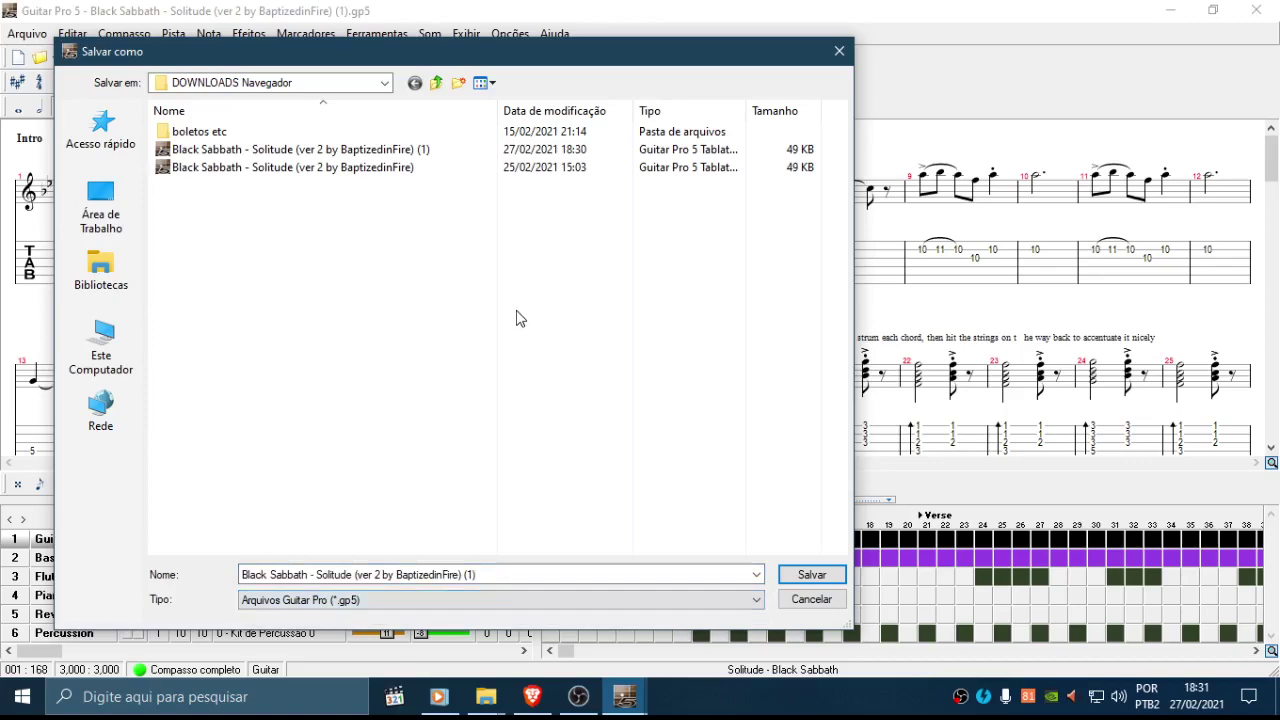
pyautogui.click(839, 50)
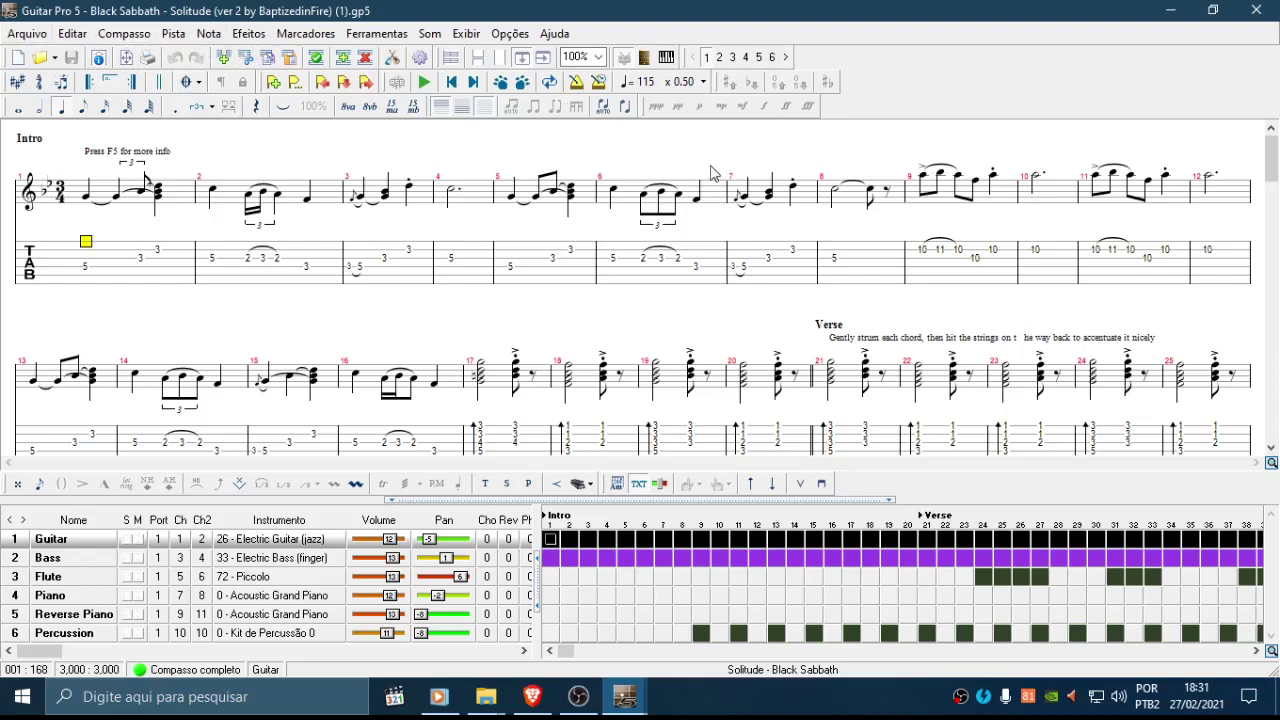
# Step: Start saving the tab as a new file and browse from the desktop's Tablaturas Guitar Pro shortcut to the Black Sabbath folder
pyautogui.click(28, 38)
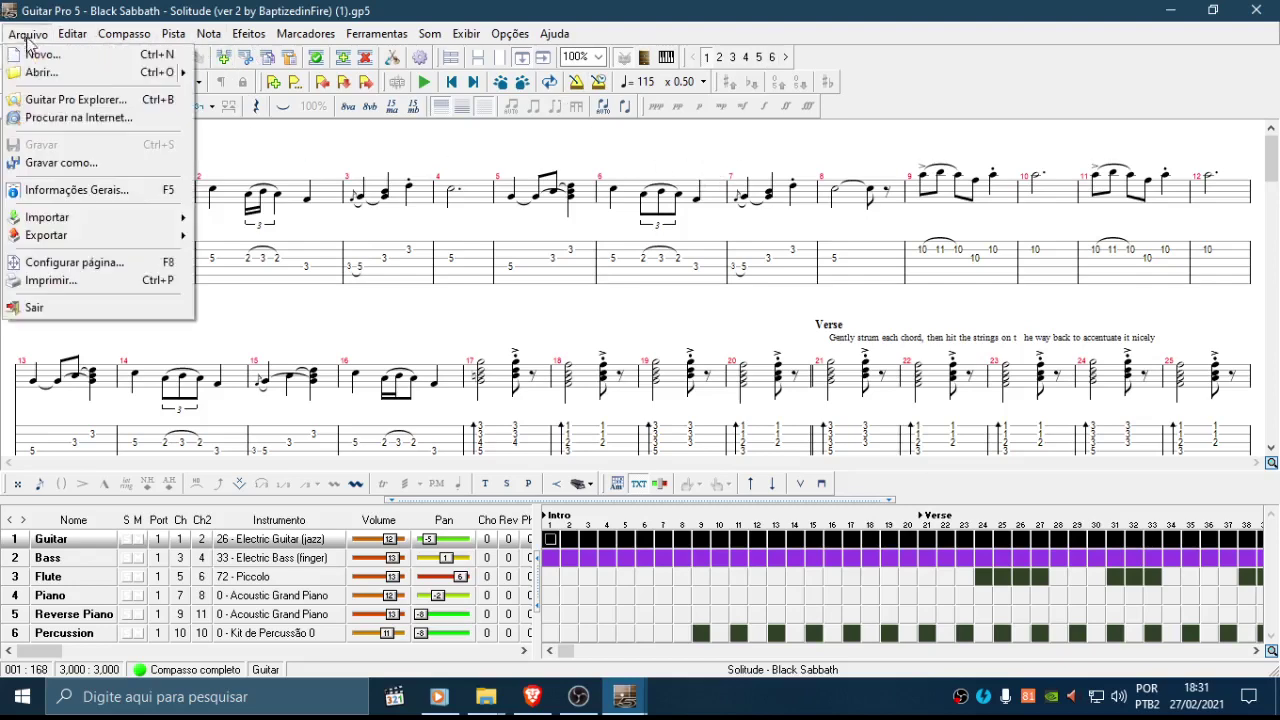
pyautogui.click(86, 164)
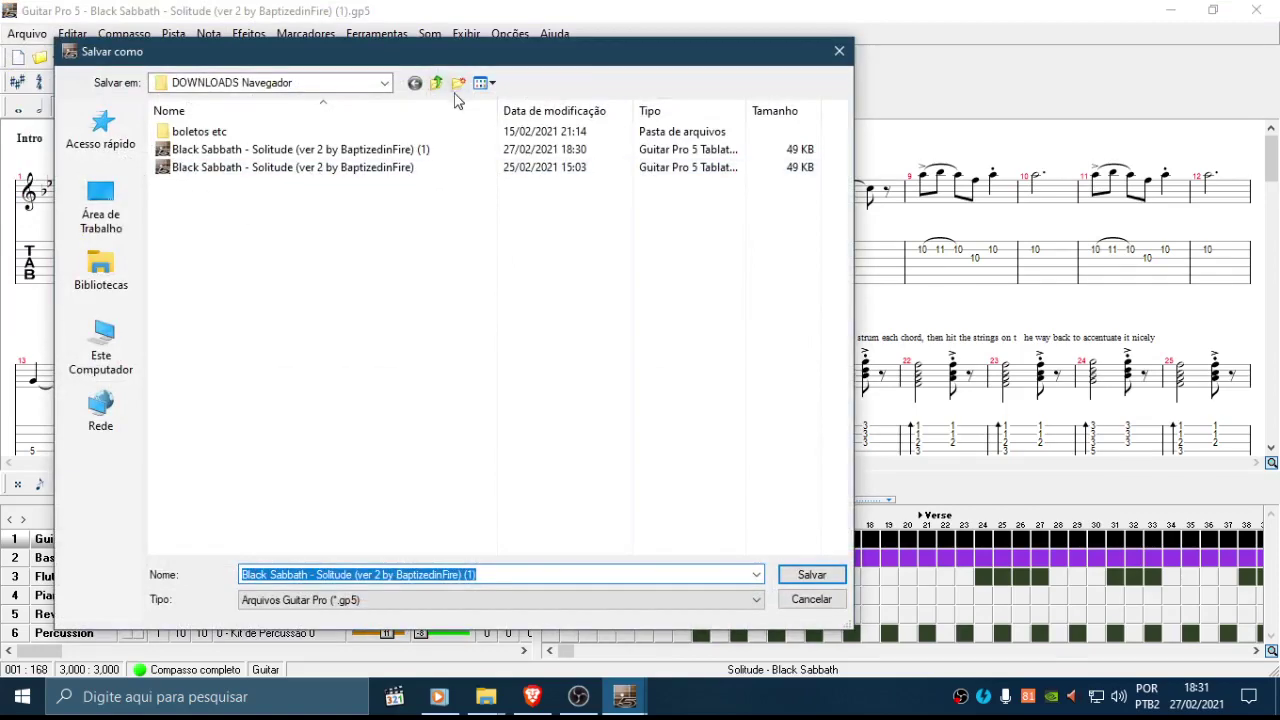
pyautogui.click(102, 207)
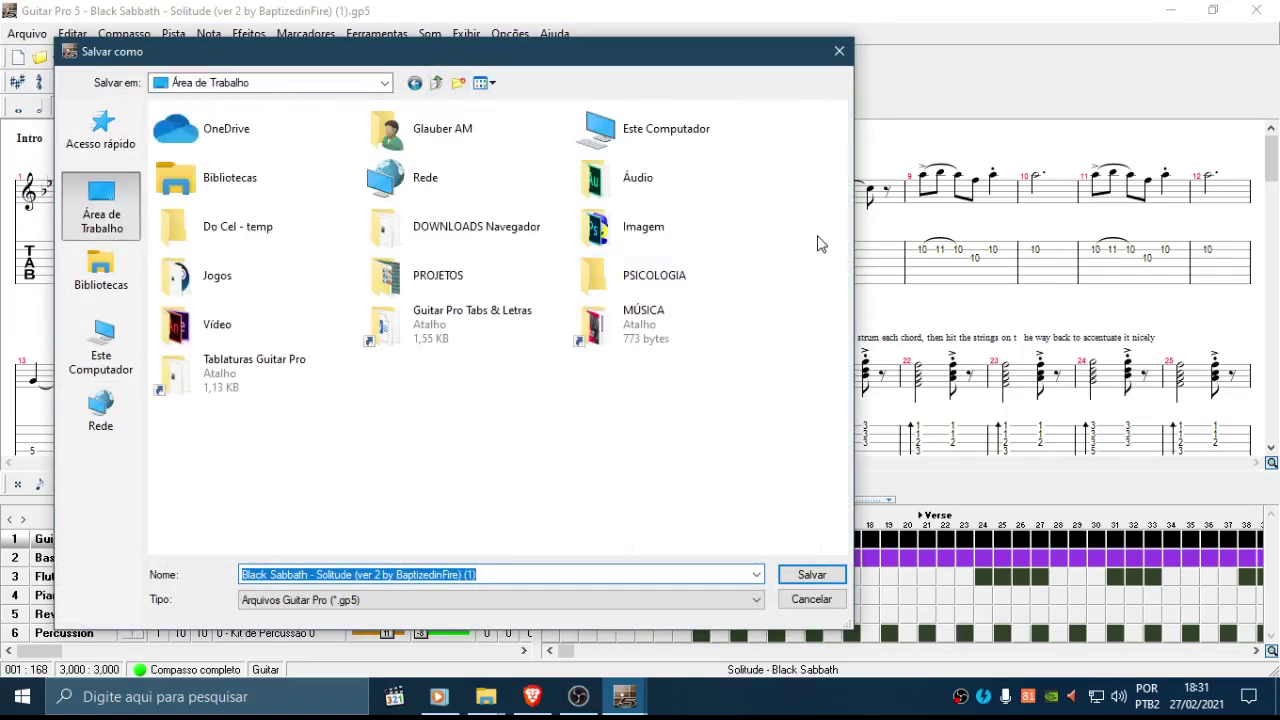
pyautogui.doubleClick(265, 373)
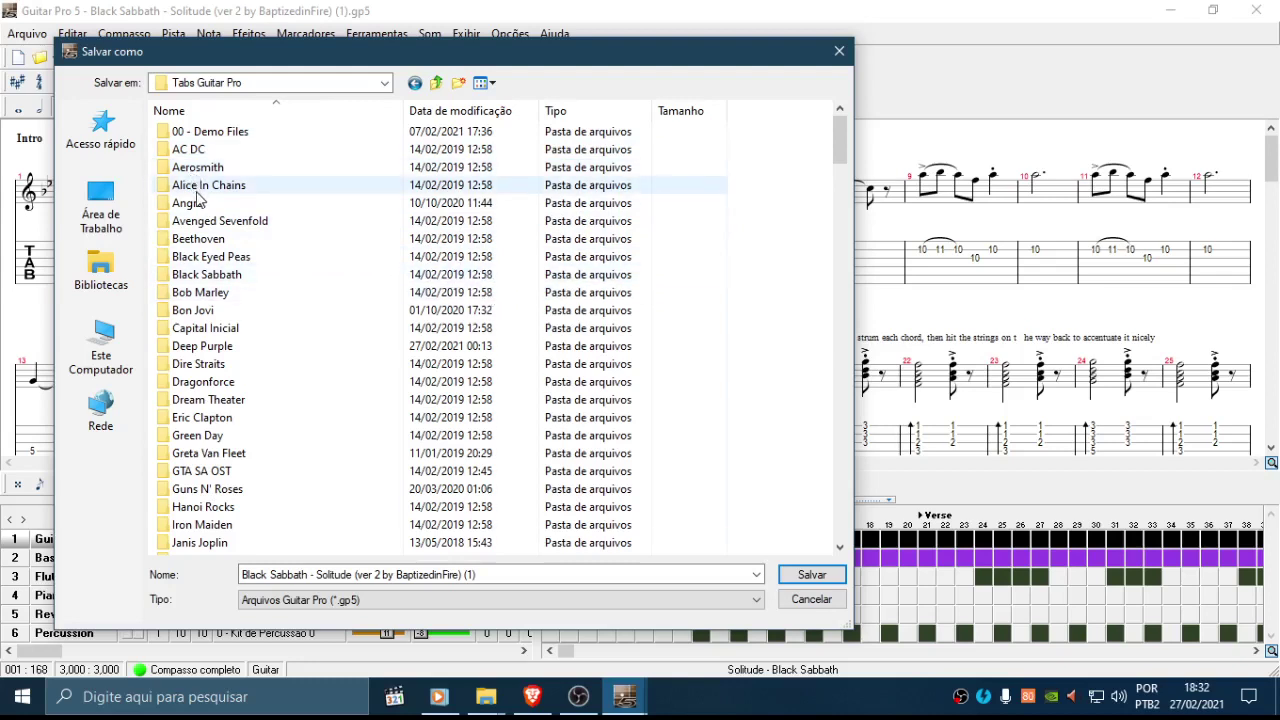
pyautogui.click(226, 278)
pyautogui.doubleClick(226, 281)
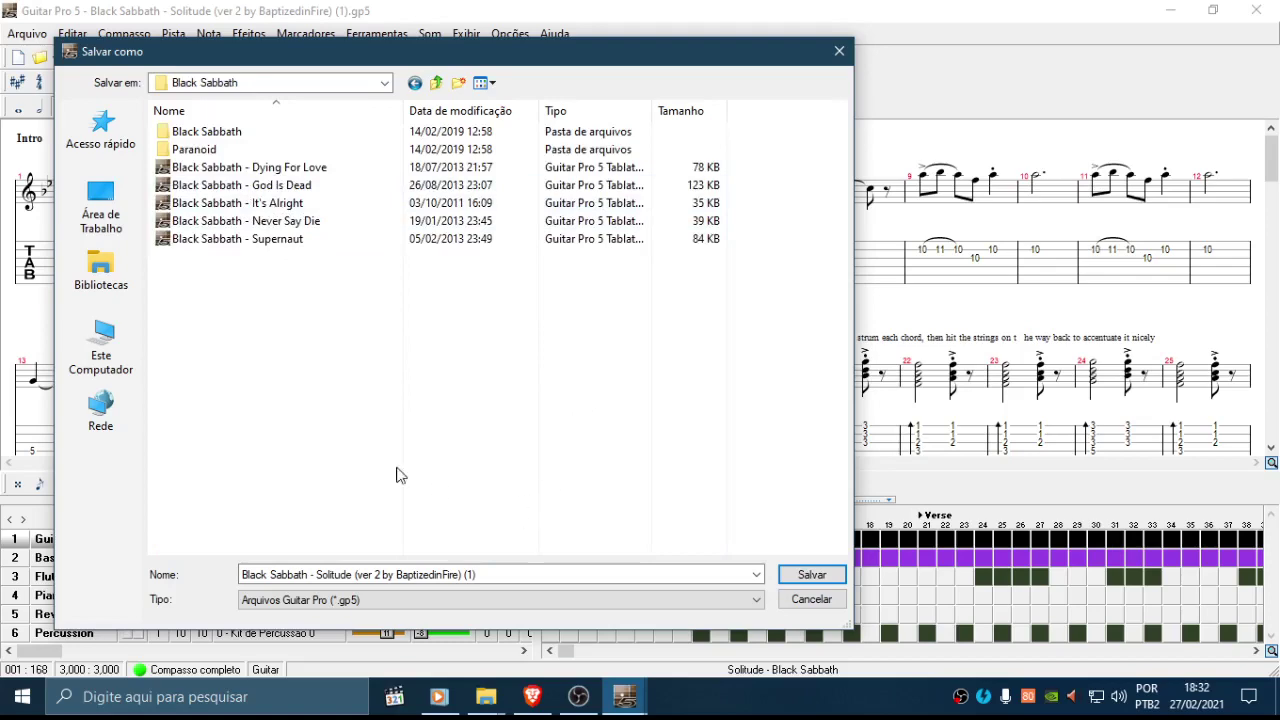
# Step: Check the Solitude track's title and album in Windows Media Player's Black Sabbath playlist, and return to the save dialog
pyautogui.click(450, 716)
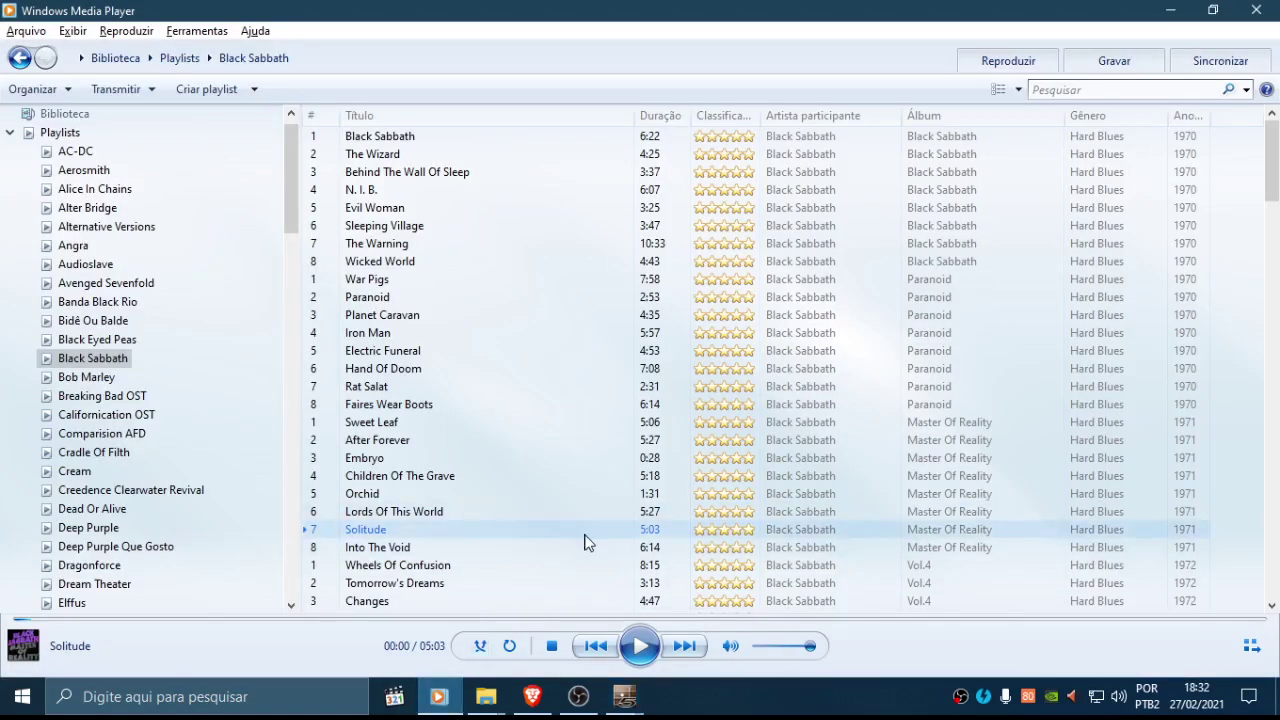
pyautogui.click(397, 537)
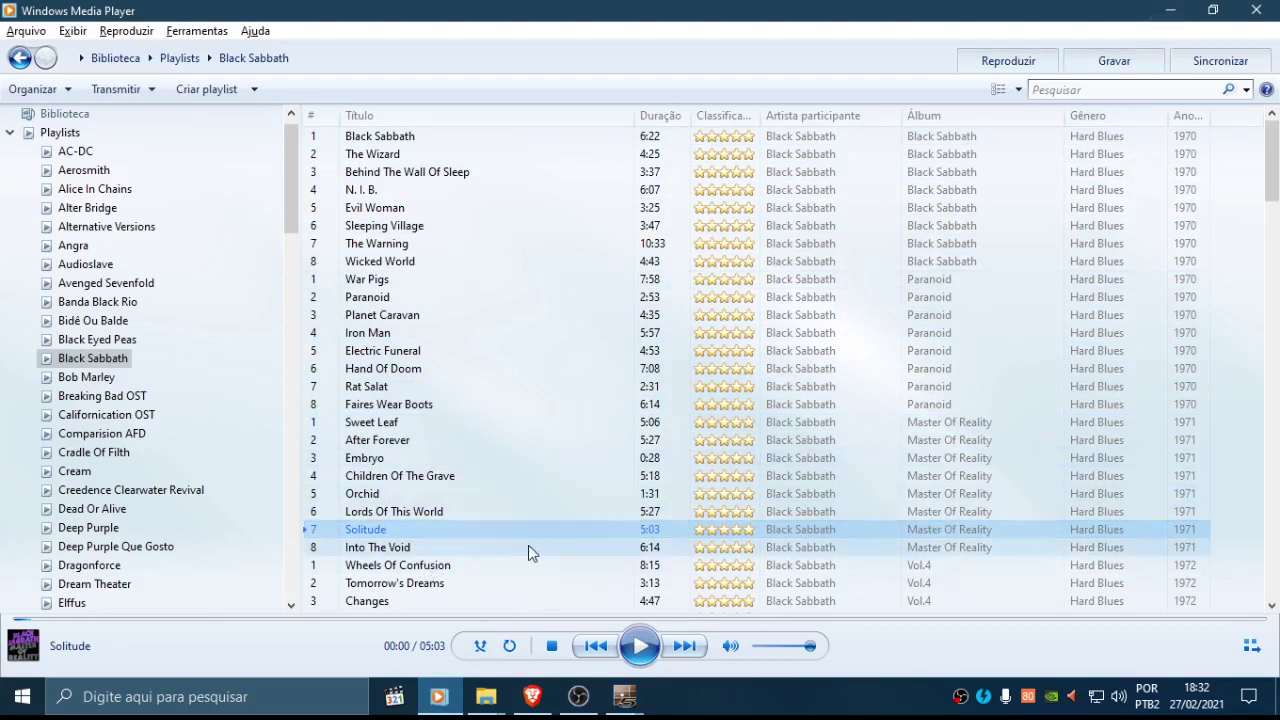
pyautogui.click(1170, 12)
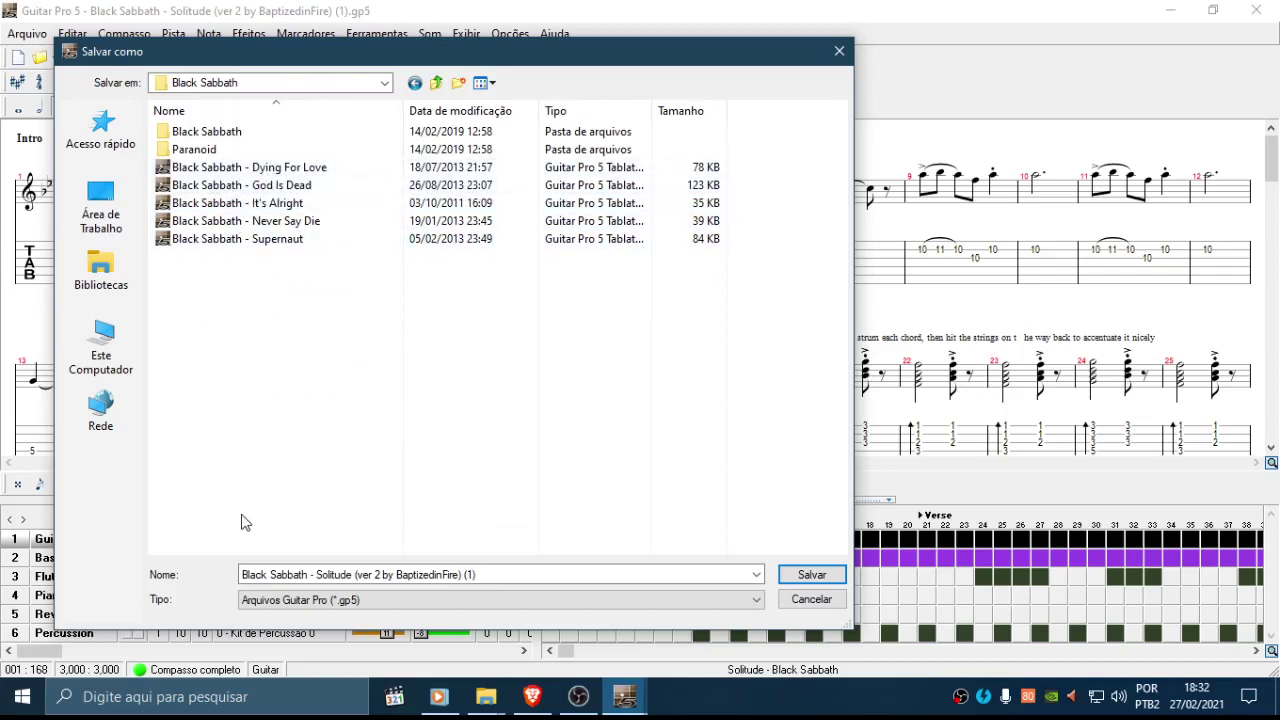
# Step: Shorten the file name to "Black Sabbath - Solitude" and save it as a Guitar Pro 5 file in the Black Sabbath folder
pyautogui.click(290, 575)
pyautogui.moveTo(352, 575); pyautogui.dragTo(683, 578)
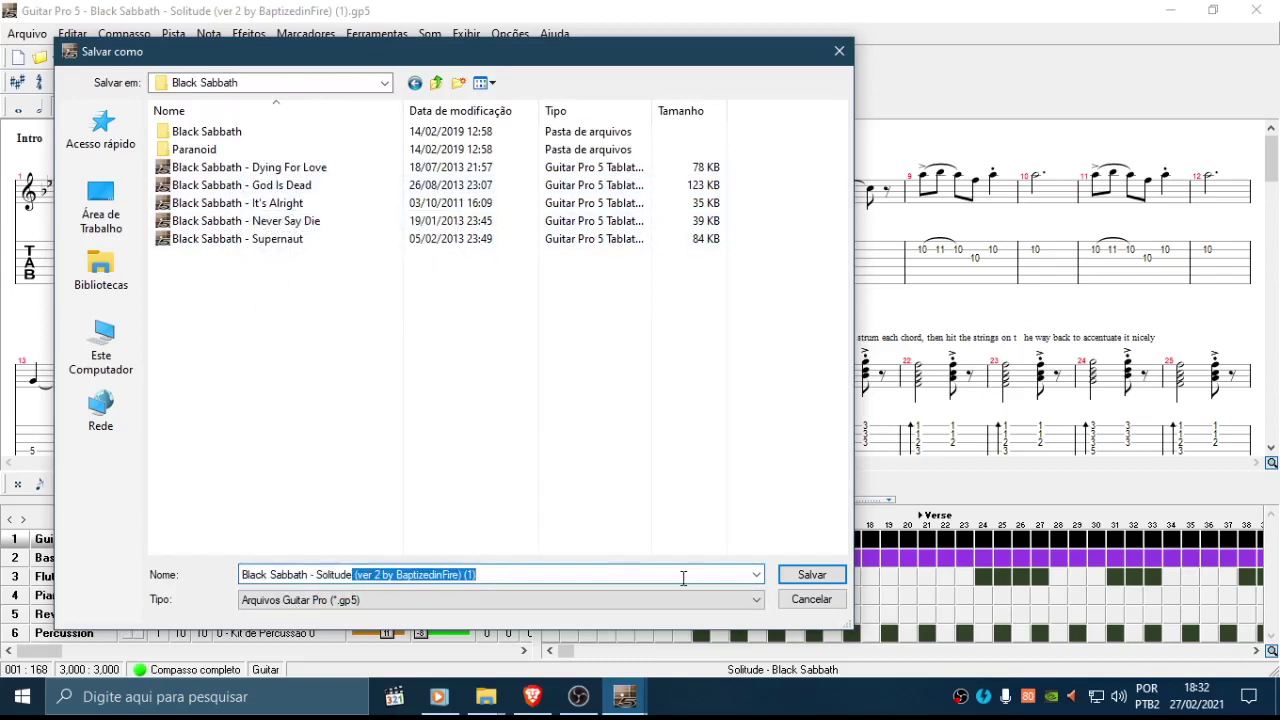
pyautogui.press('BackSpace')
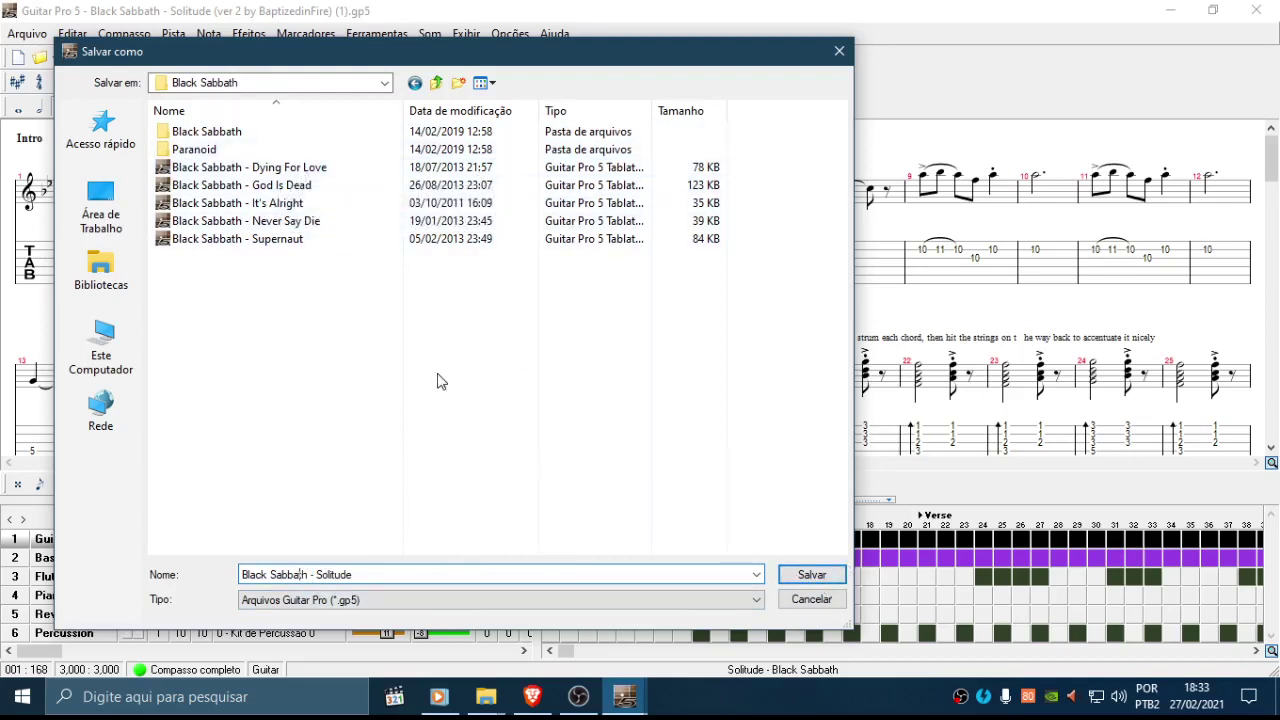
pyautogui.click(811, 576)
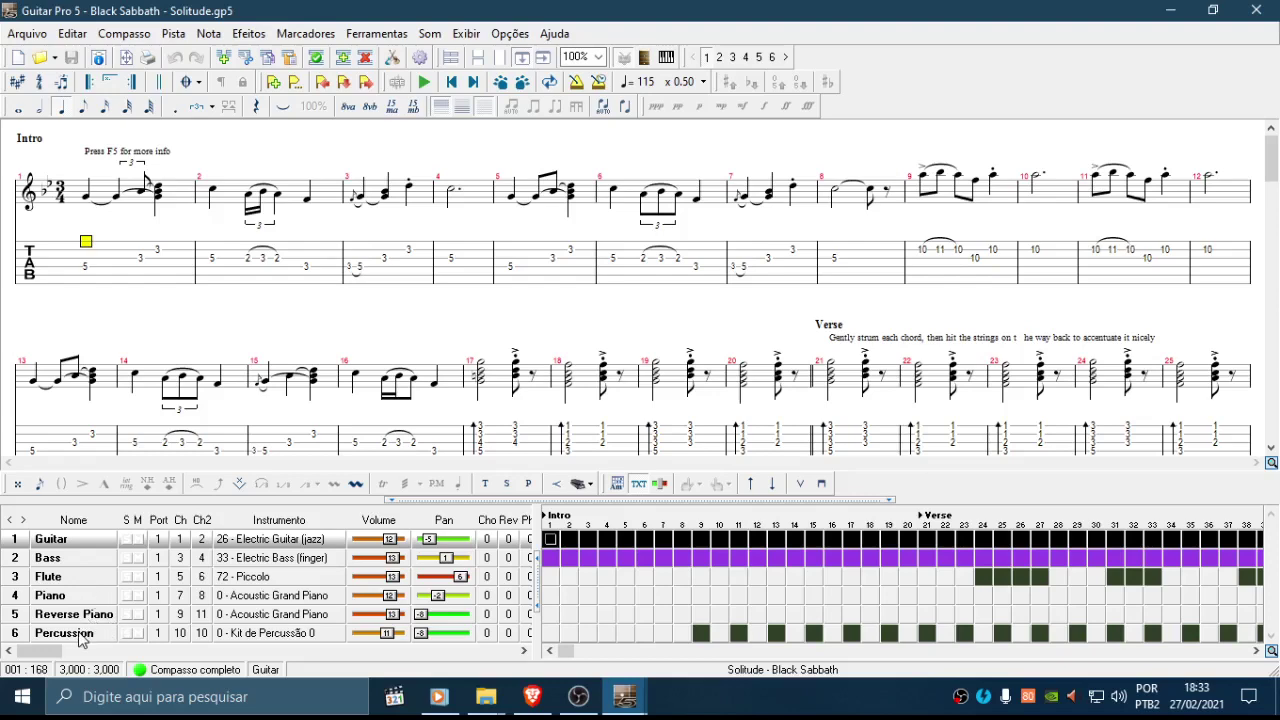
# Step: Set the Guitar track's colour to red in its track properties
pyautogui.doubleClick(73, 540)
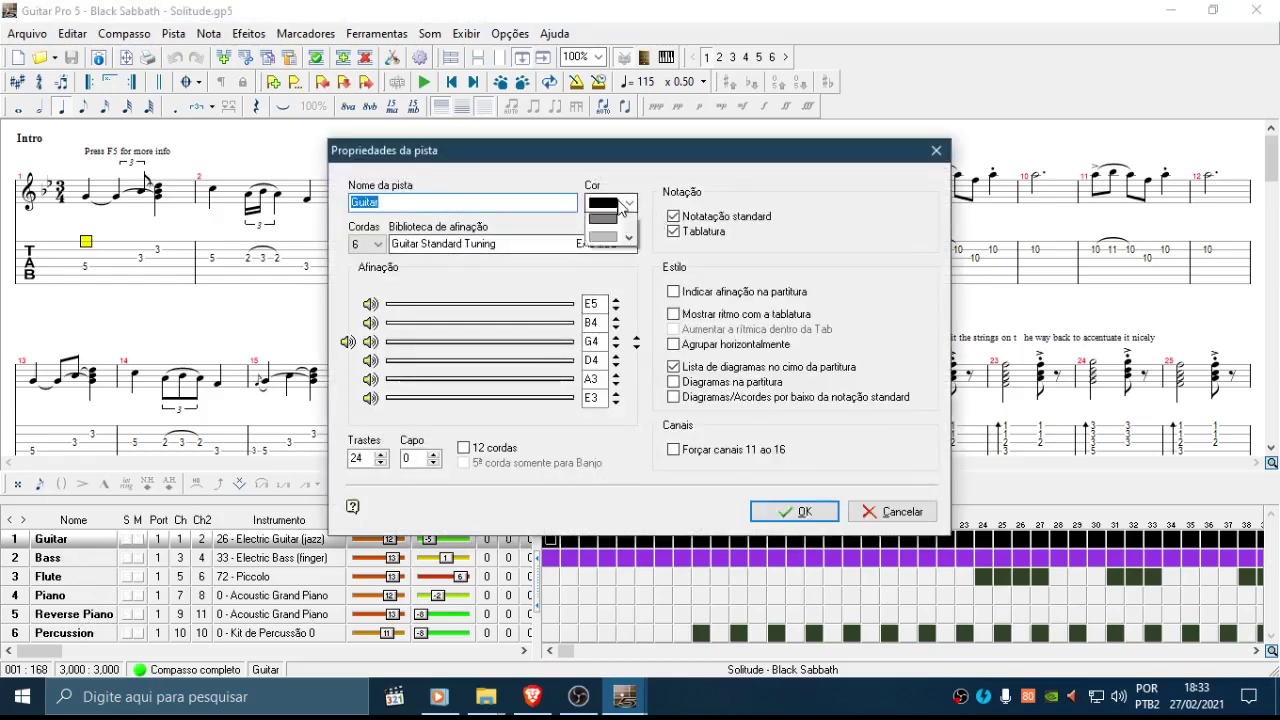
pyautogui.click(615, 202)
pyautogui.moveTo(630, 297); pyautogui.dragTo(630, 347)
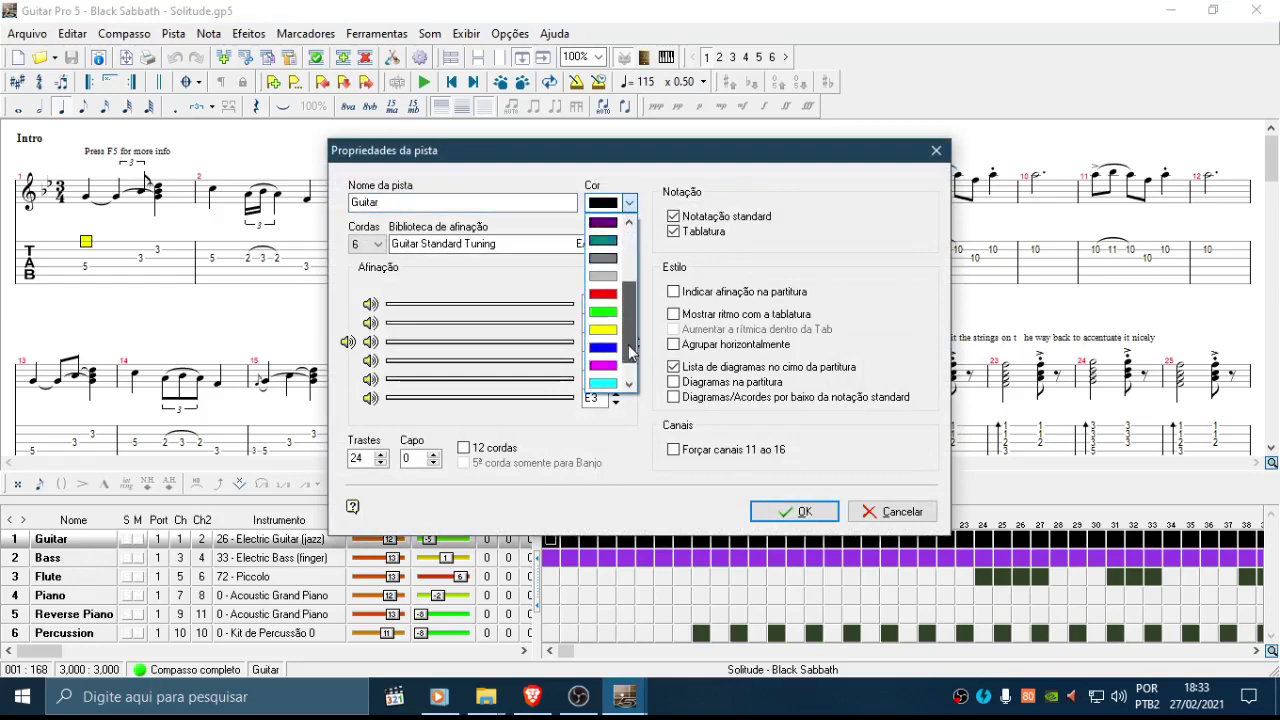
pyautogui.click(604, 296)
pyautogui.click(792, 514)
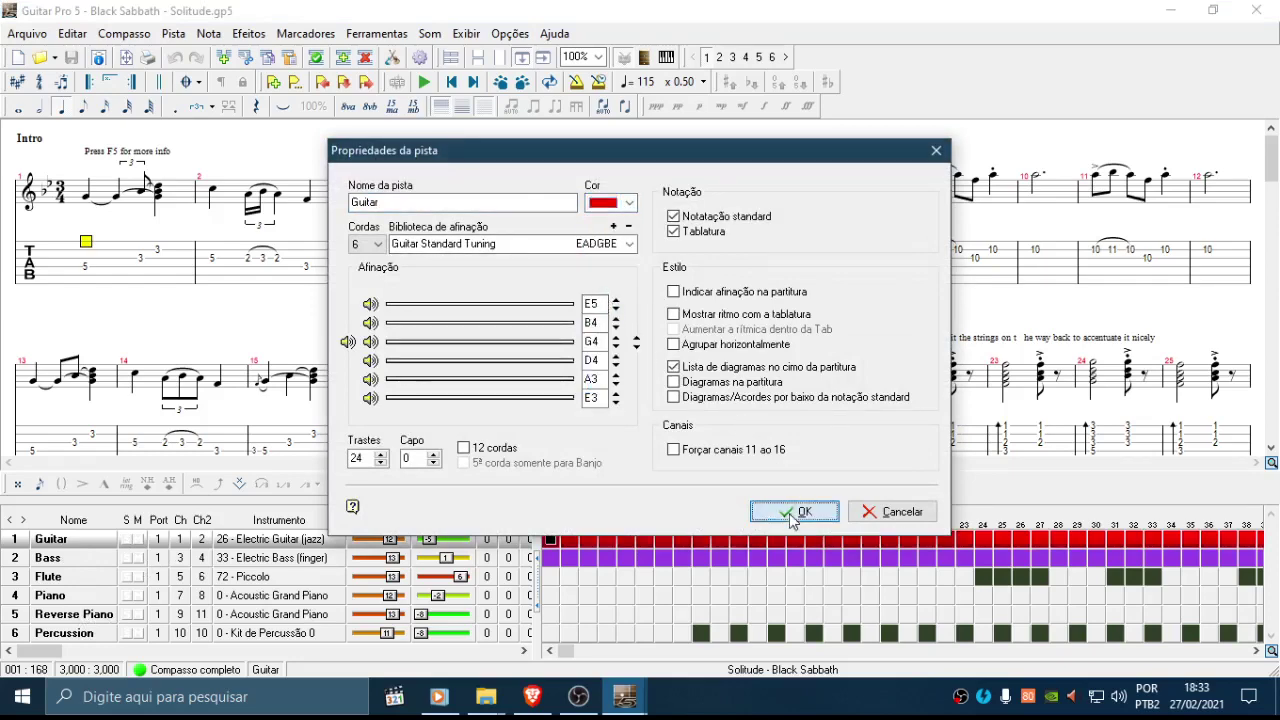
# Step: Set the Bass track's colour to yellow in its track properties
pyautogui.doubleClick(84, 562)
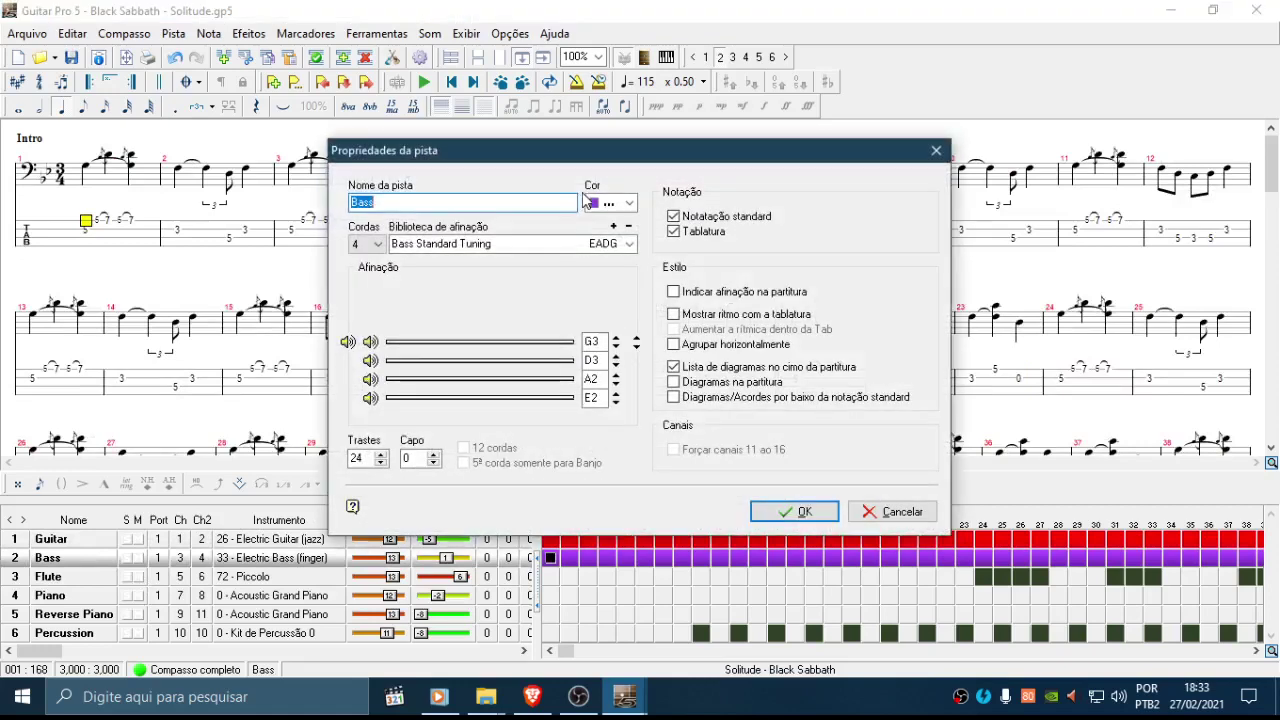
pyautogui.click(629, 202)
pyautogui.click(604, 294)
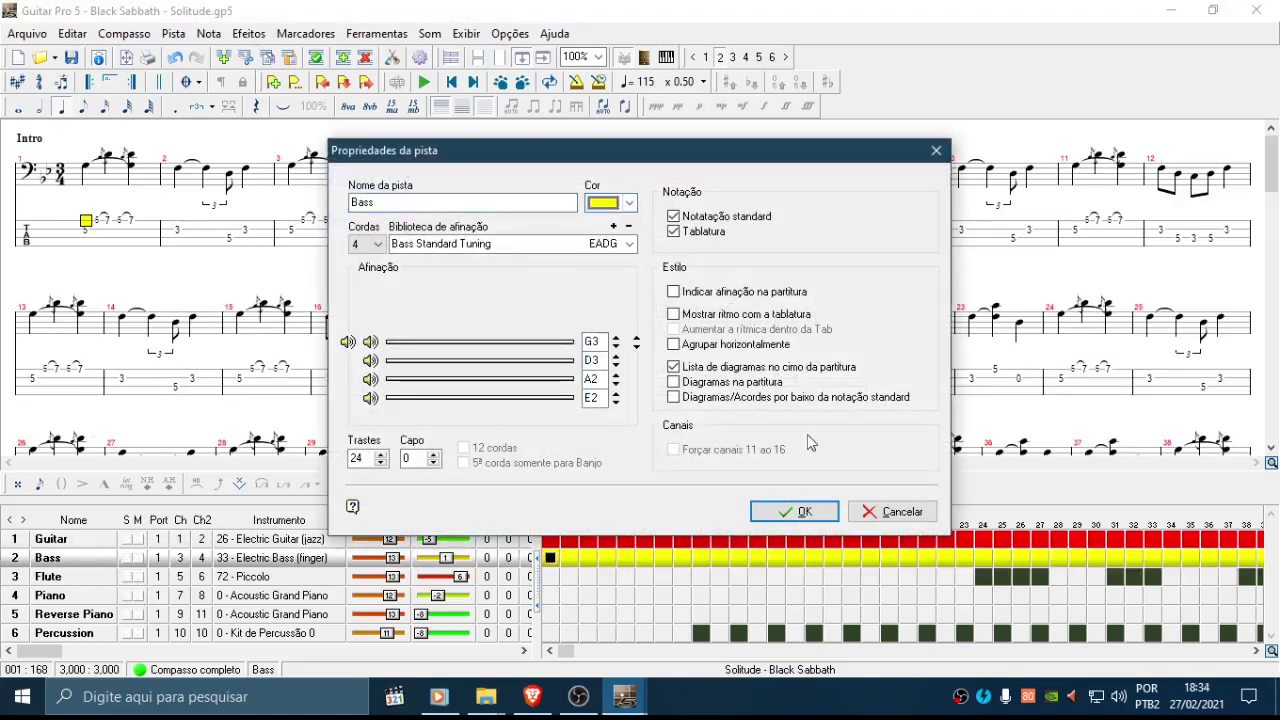
pyautogui.click(758, 515)
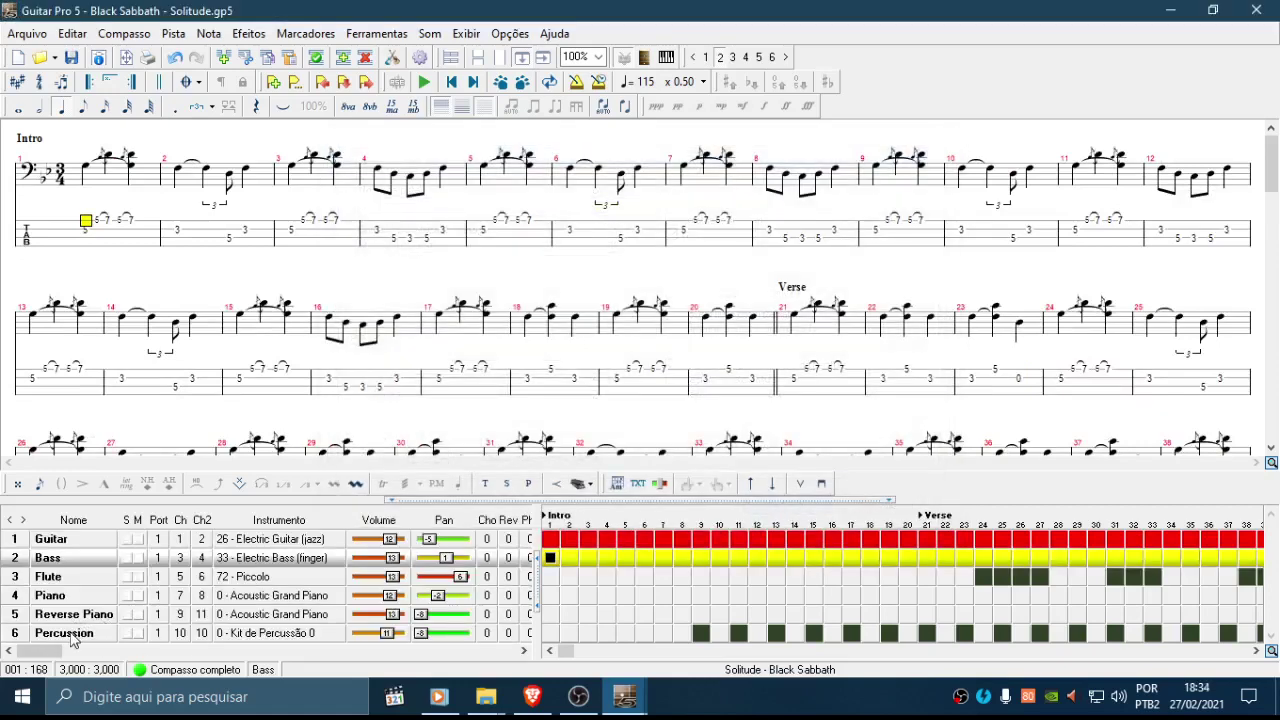
# Step: Set the Percussion track's colour to blue and close the percussion sound list
pyautogui.doubleClick(70, 635)
pyautogui.click(739, 300)
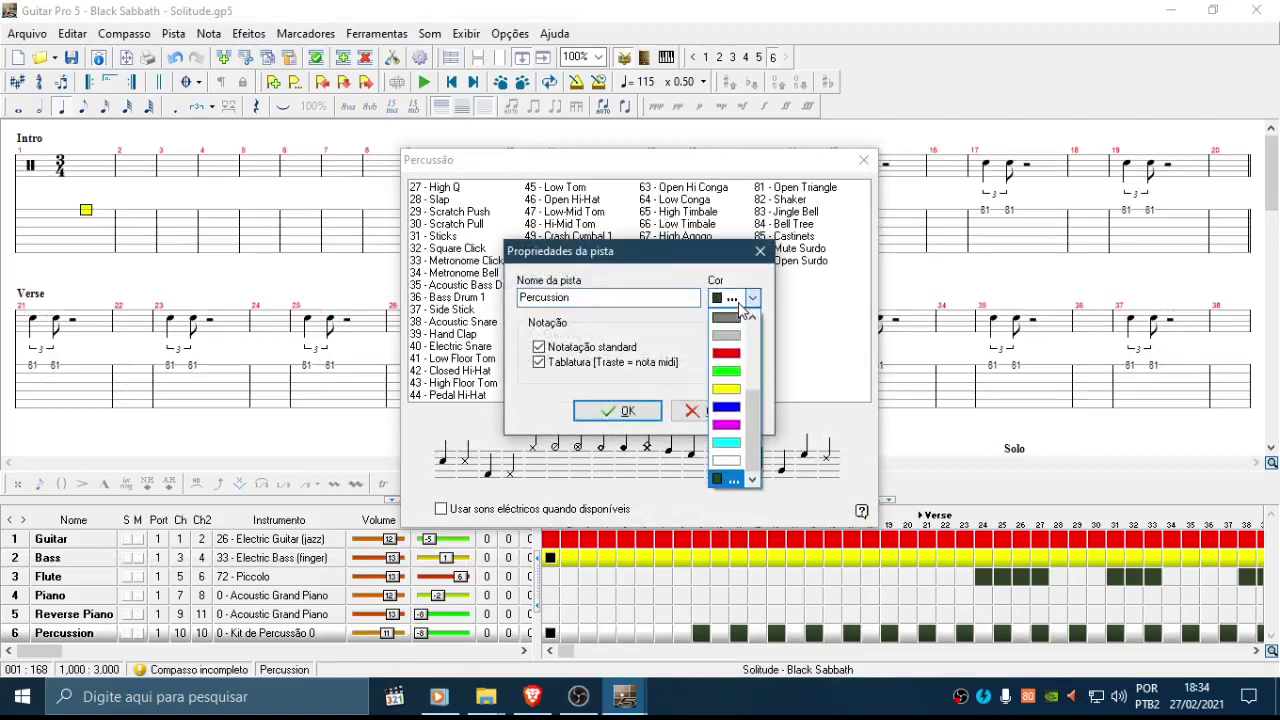
pyautogui.click(726, 407)
pyautogui.click(617, 411)
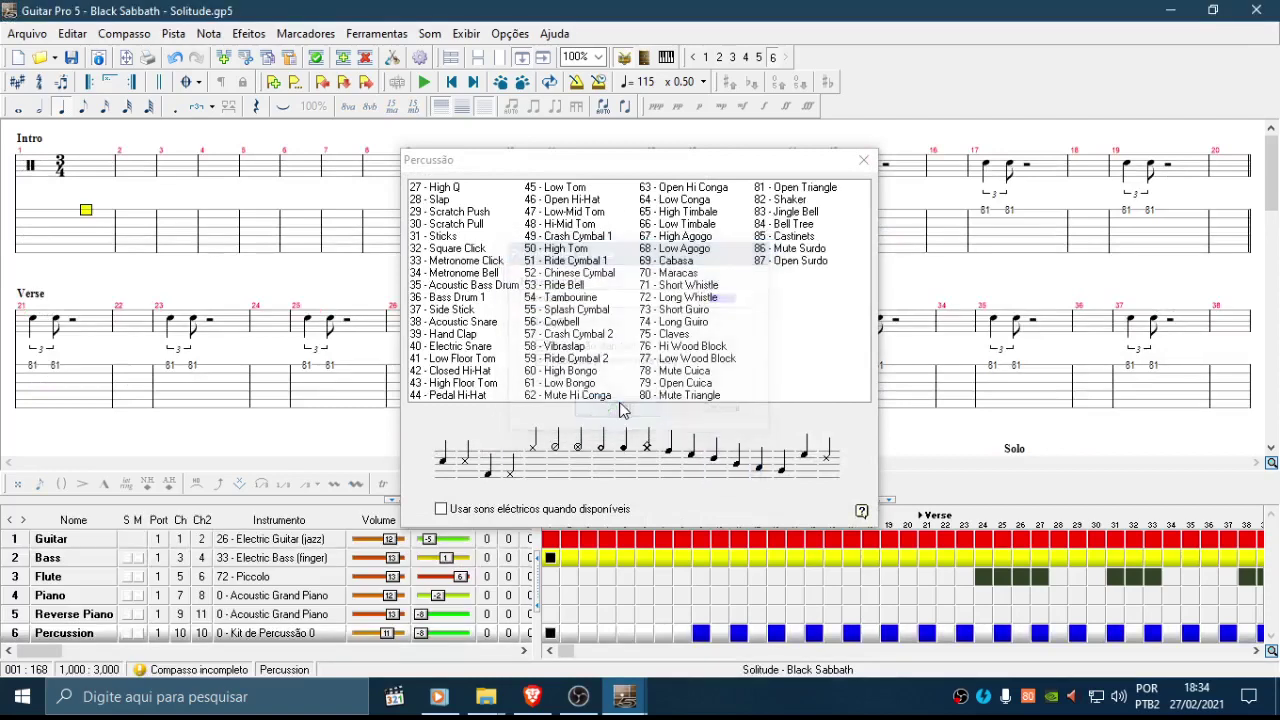
pyautogui.click(864, 160)
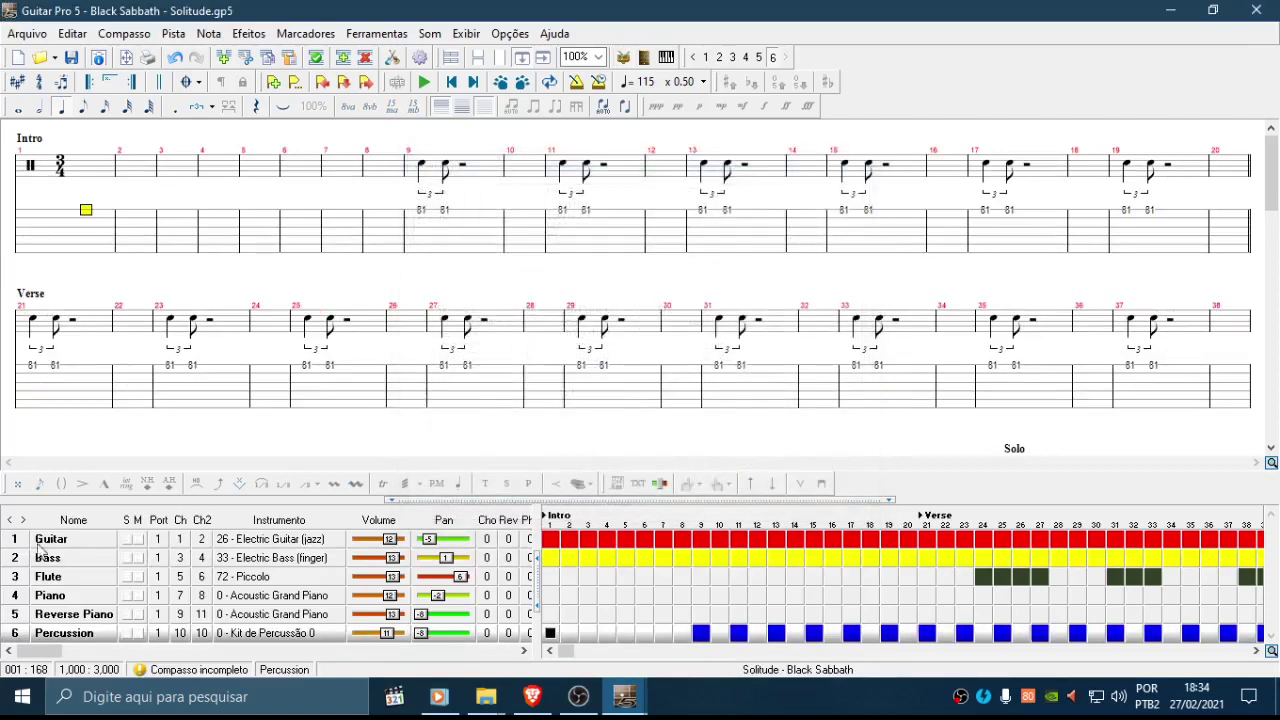
# Step: Keep the Piano track black and set the Reverse Piano track's colour to black as well
pyautogui.doubleClick(75, 596)
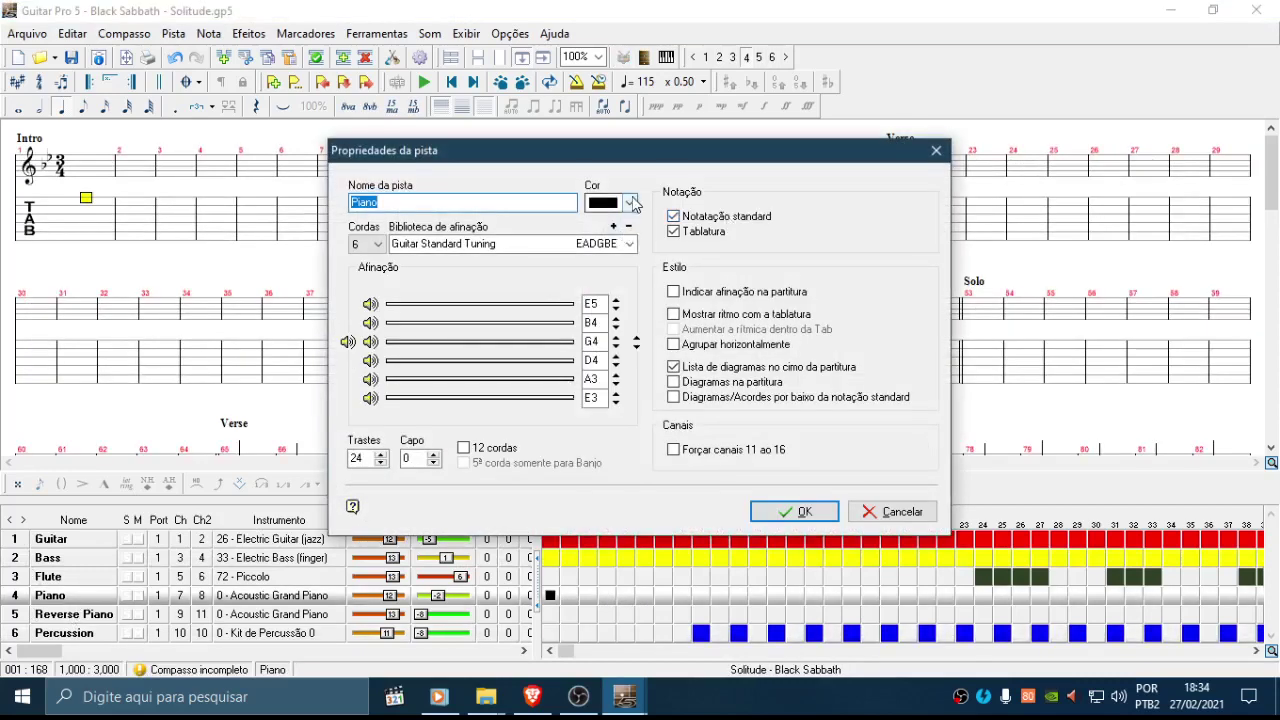
pyautogui.click(800, 511)
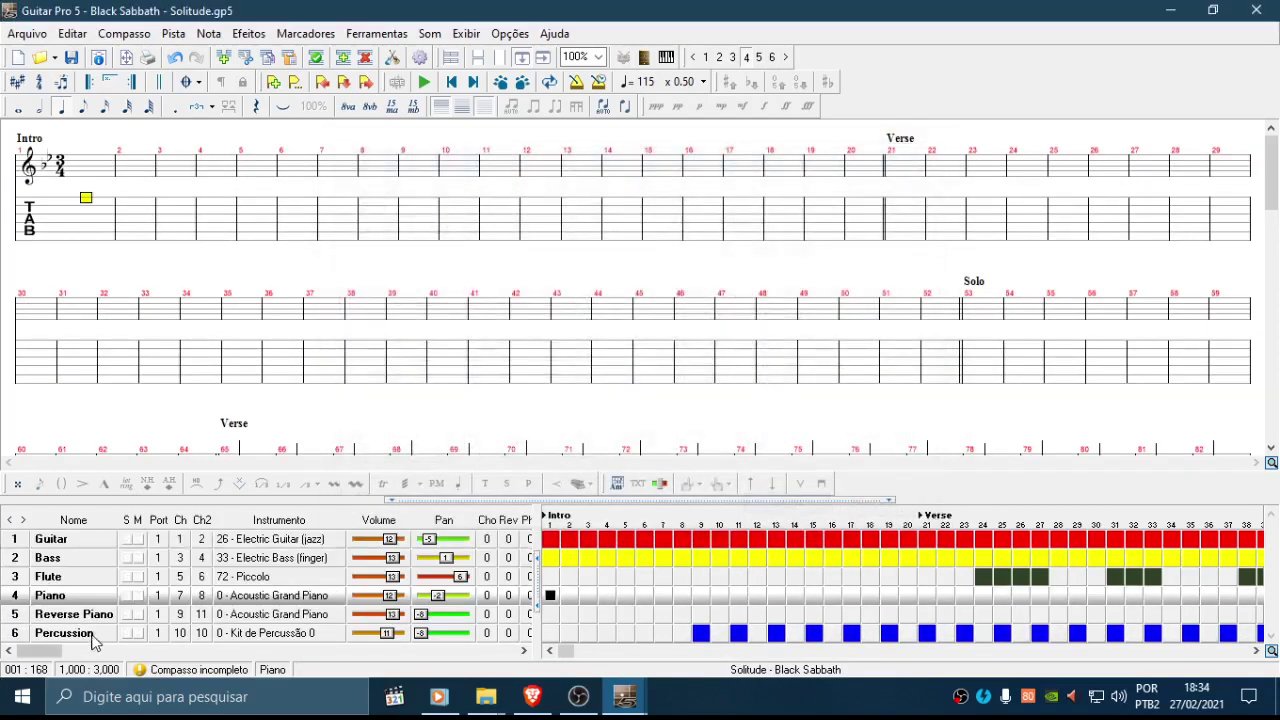
pyautogui.doubleClick(96, 614)
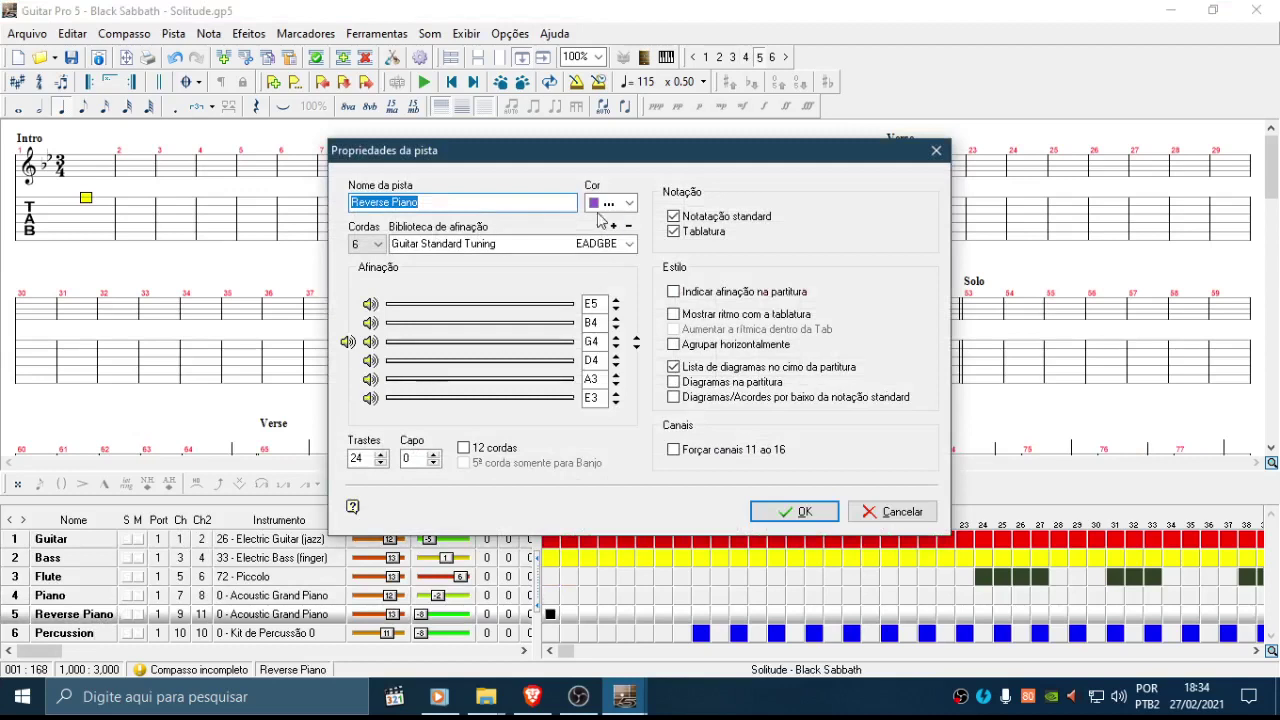
pyautogui.click(615, 204)
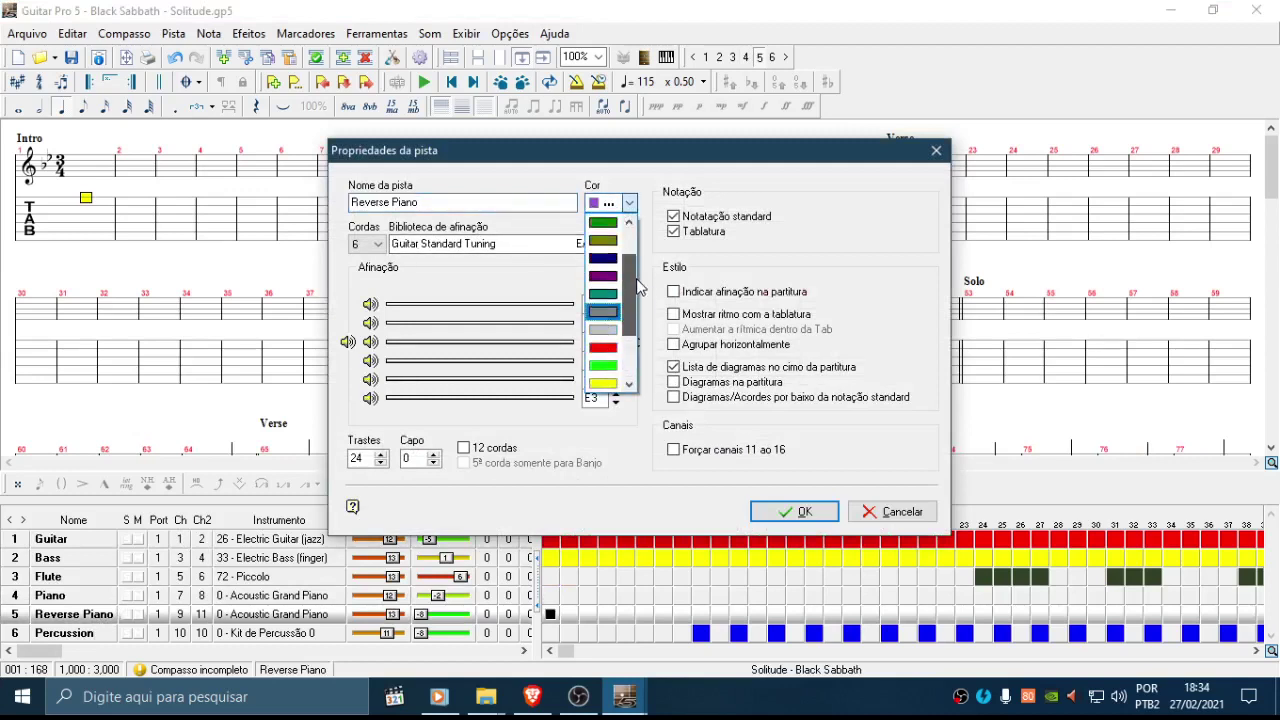
pyautogui.scroll(1, 638, 288)
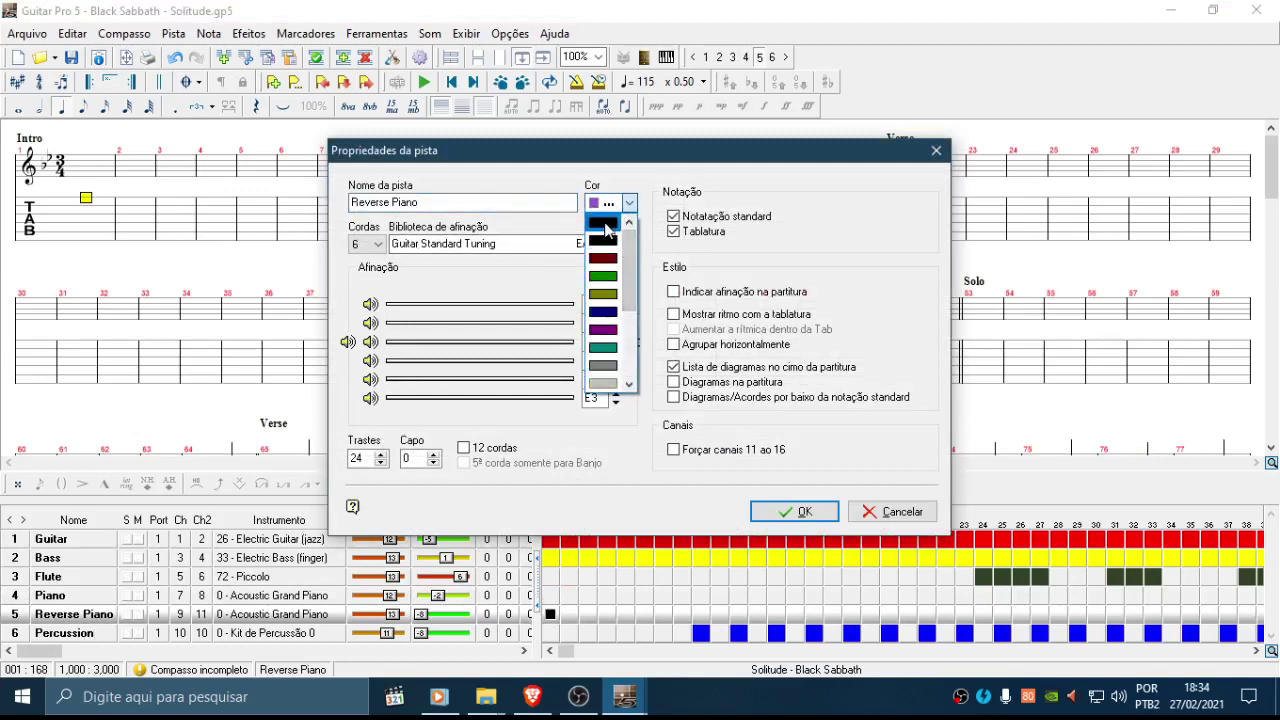
pyautogui.click(603, 224)
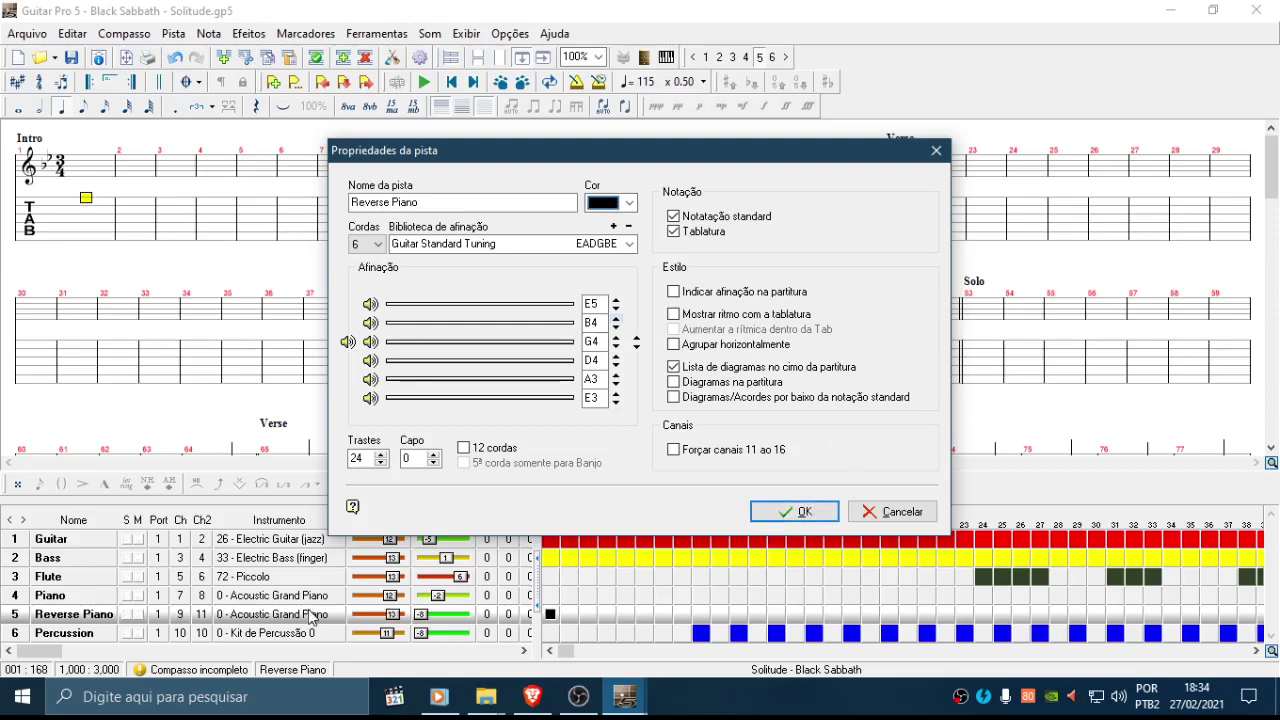
pyautogui.click(792, 511)
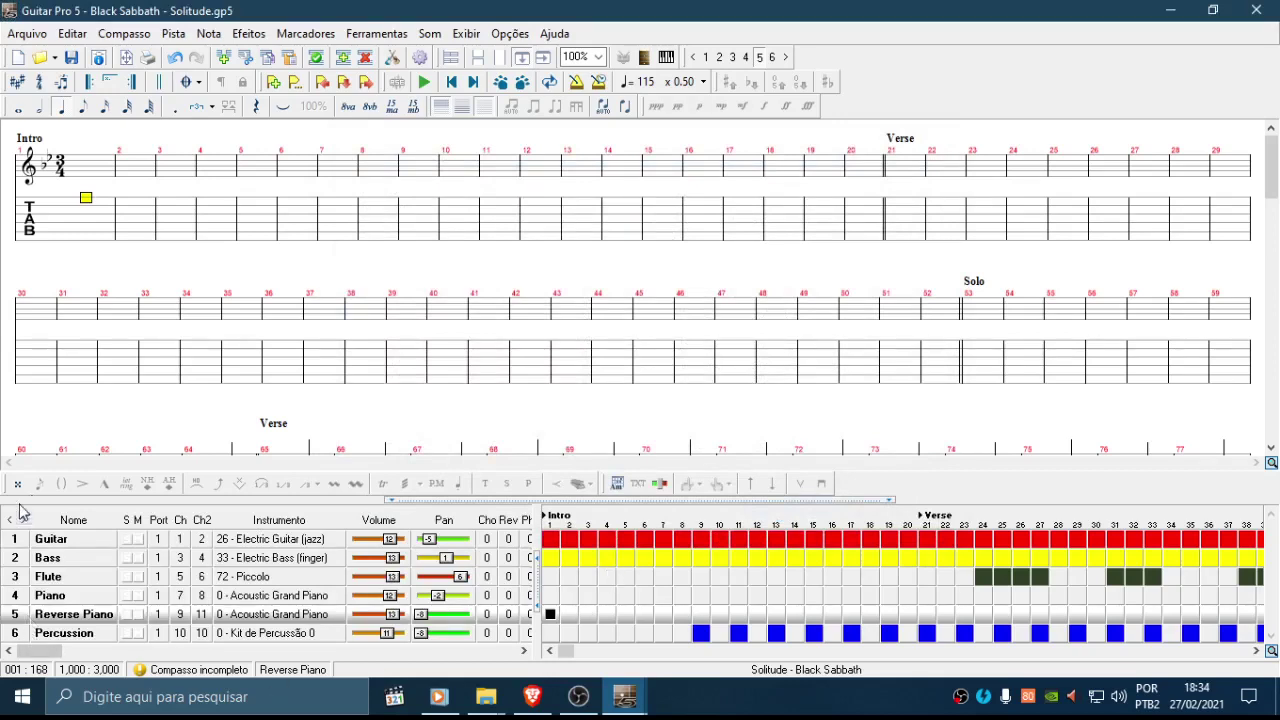
# Step: Set the Flute track's colour to cyan in its track properties
pyautogui.doubleClick(78, 578)
pyautogui.click(627, 204)
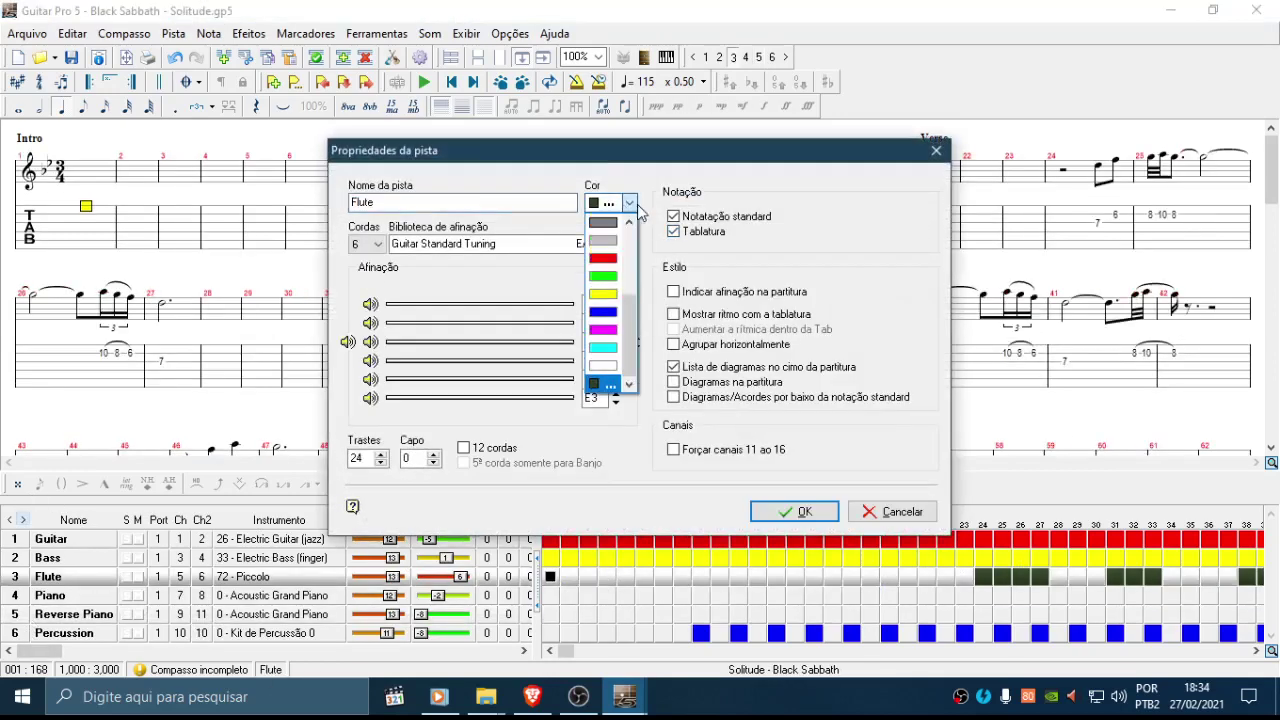
pyautogui.click(610, 348)
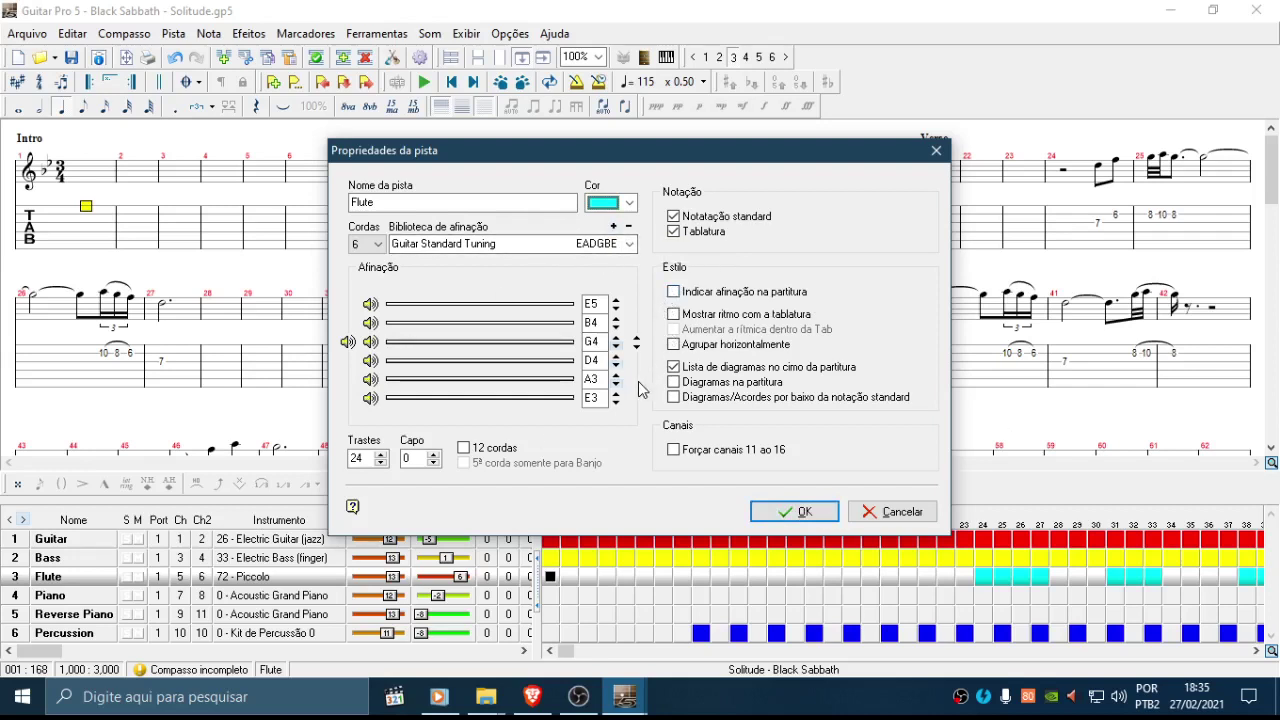
pyautogui.click(629, 203)
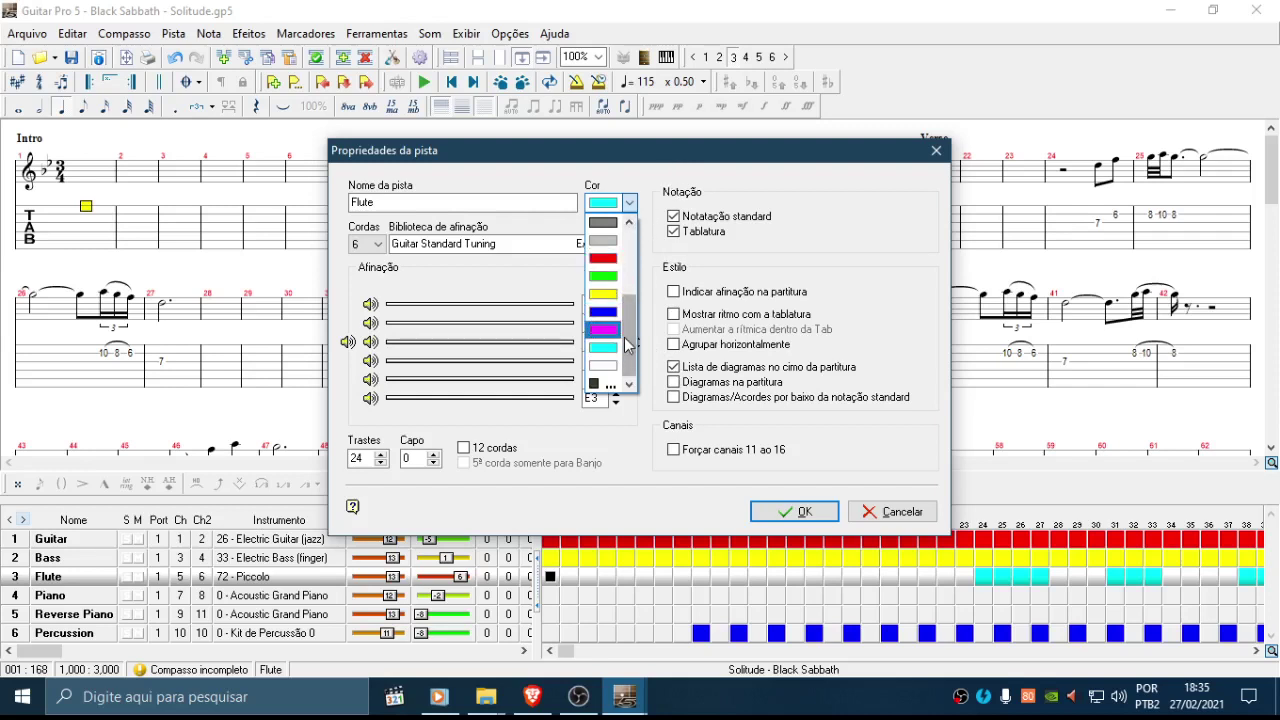
pyautogui.moveTo(626, 343)
pyautogui.mouseDown()
pyautogui.moveTo(627, 226)
pyautogui.moveTo(628, 318)
pyautogui.mouseUp()
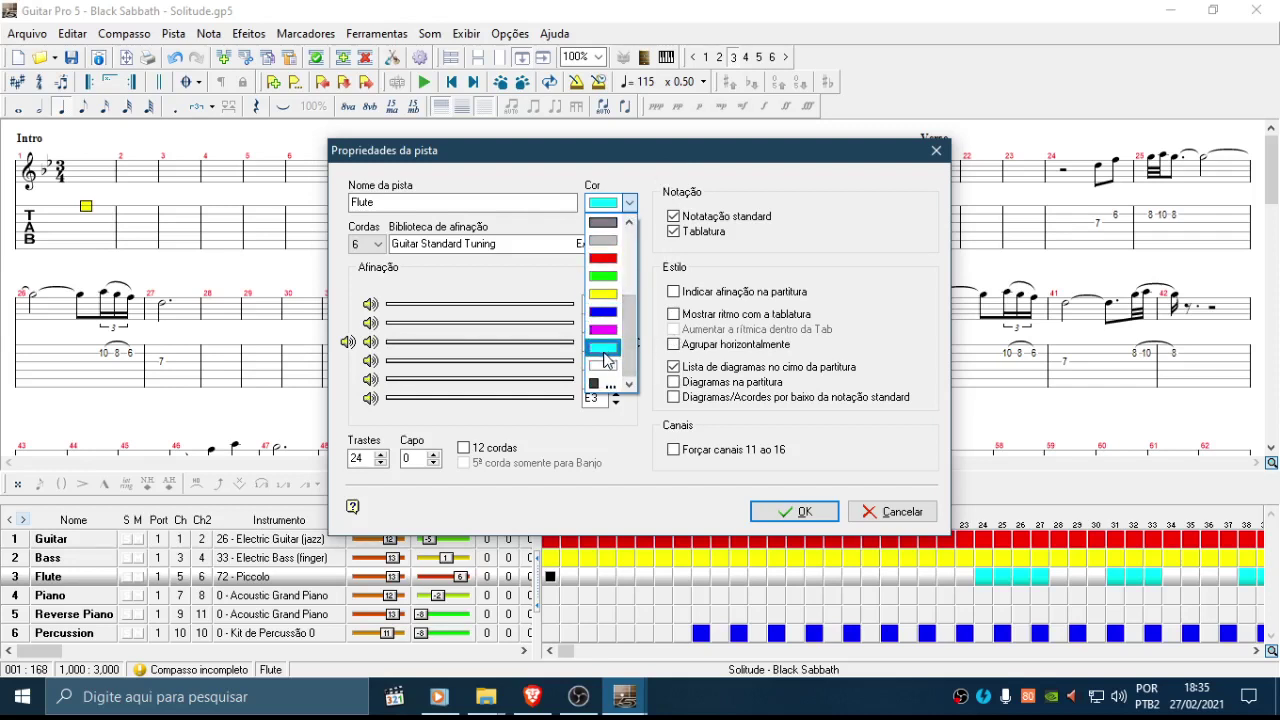
pyautogui.click(605, 360)
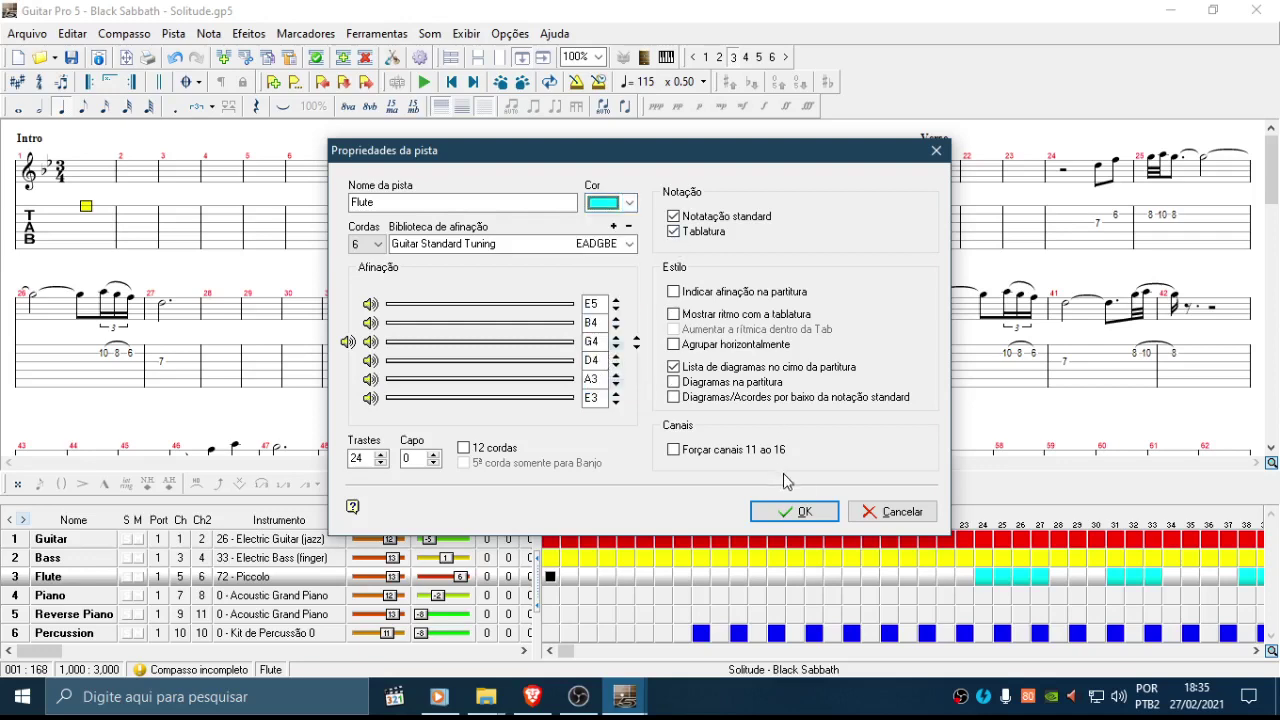
pyautogui.click(806, 511)
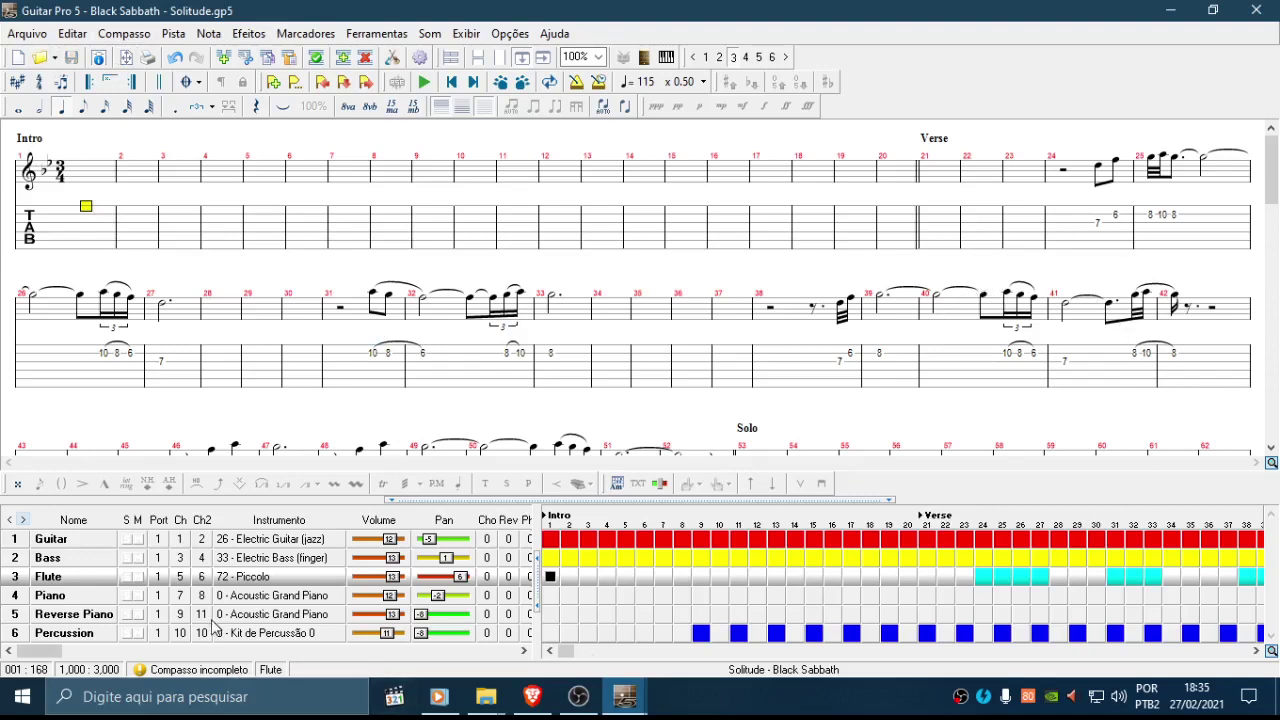
# Step: Reorder the track list so the Guitar track sits below the Bass track
pyautogui.click(80, 541)
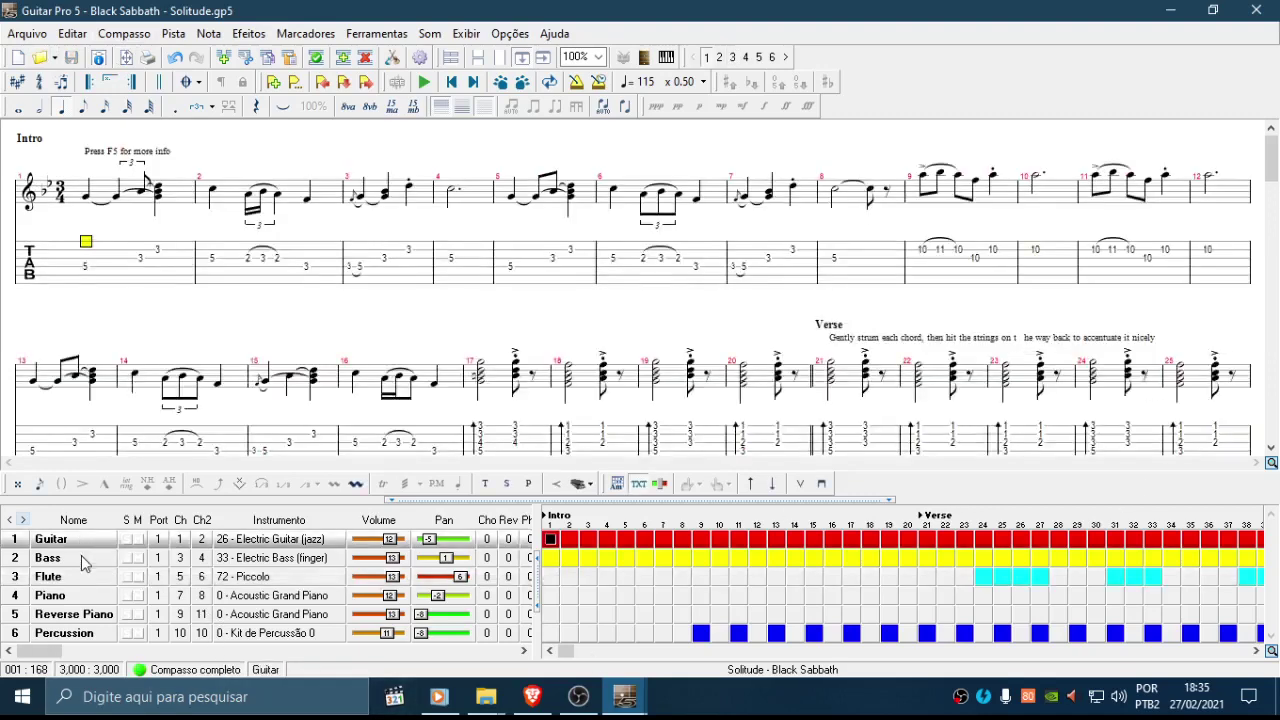
pyautogui.click(80, 558)
pyautogui.click(85, 541)
pyautogui.moveTo(66, 553); pyautogui.dragTo(66, 553)
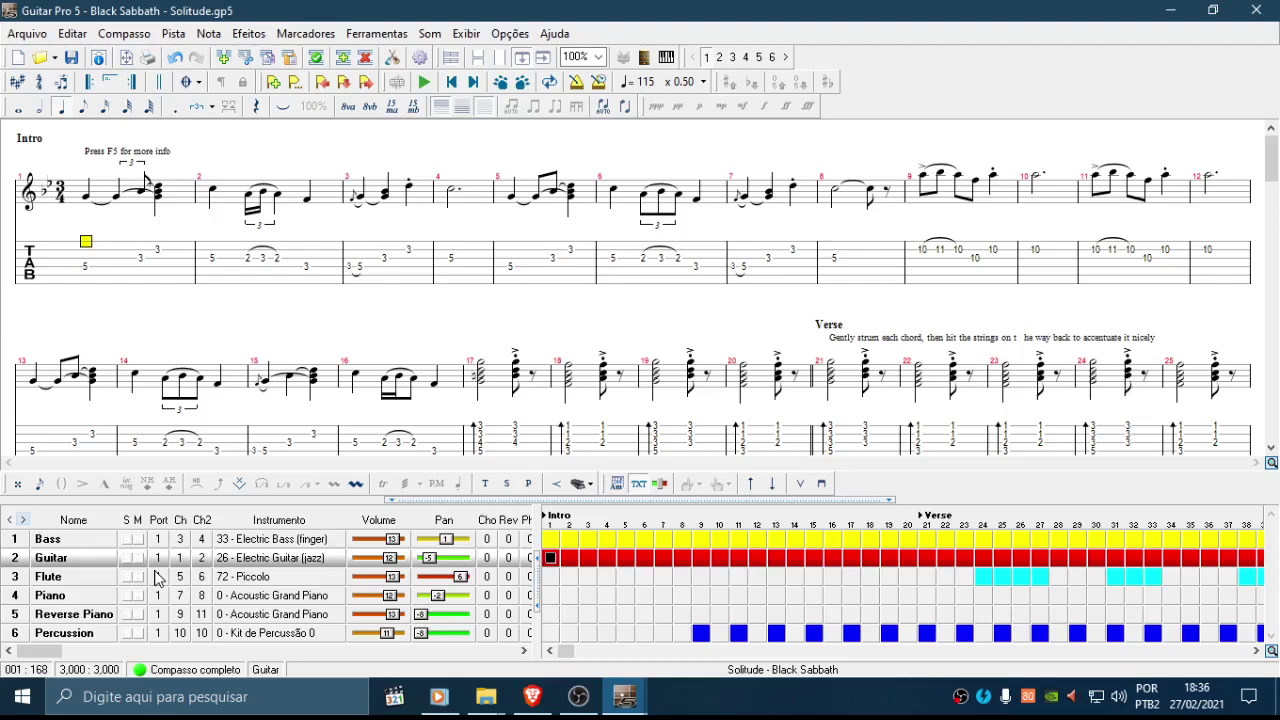
# Step: Browse the Bass, Guitar, Flute and Piano tracks in turn to examine each one's notation
pyautogui.hotkey('ctrl', 'Up')
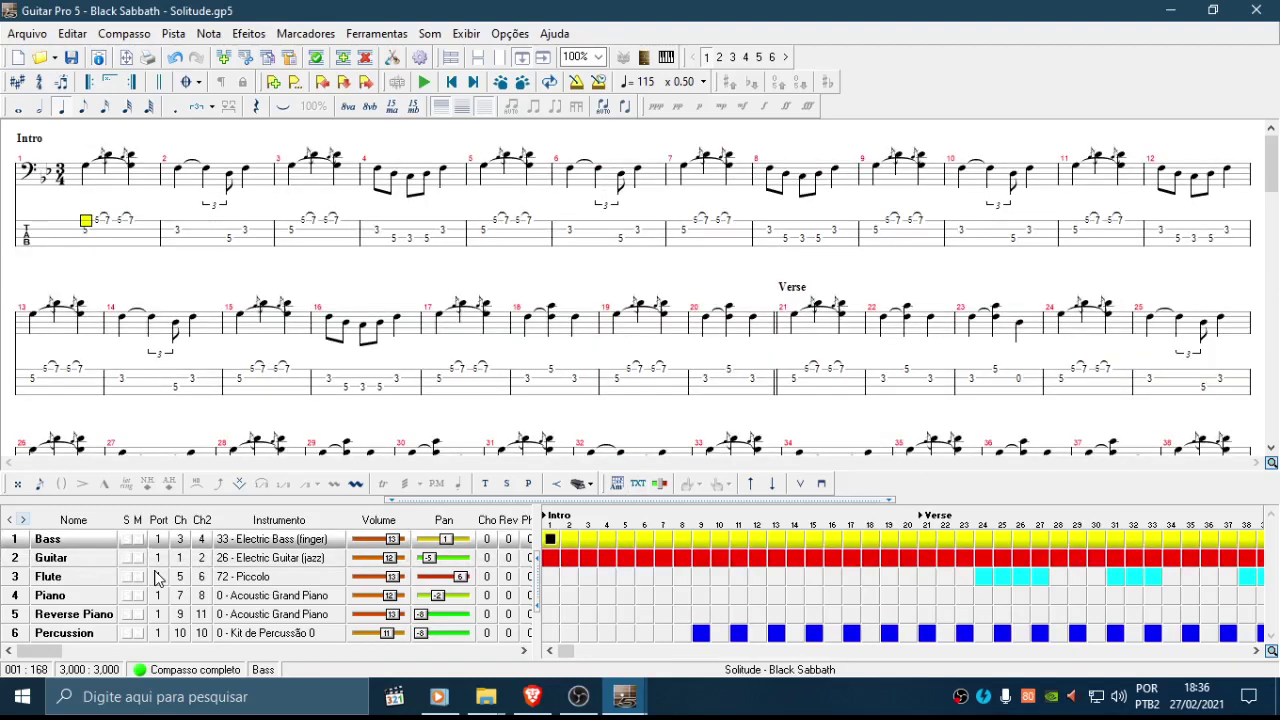
pyautogui.hotkey('ctrl', 'Down')
pyautogui.hotkey('ctrl', 'Down')
pyautogui.hotkey('ctrl', 'Down')
pyautogui.hotkey('ctrl', 'Up')
pyautogui.hotkey('ctrl', 'Down')
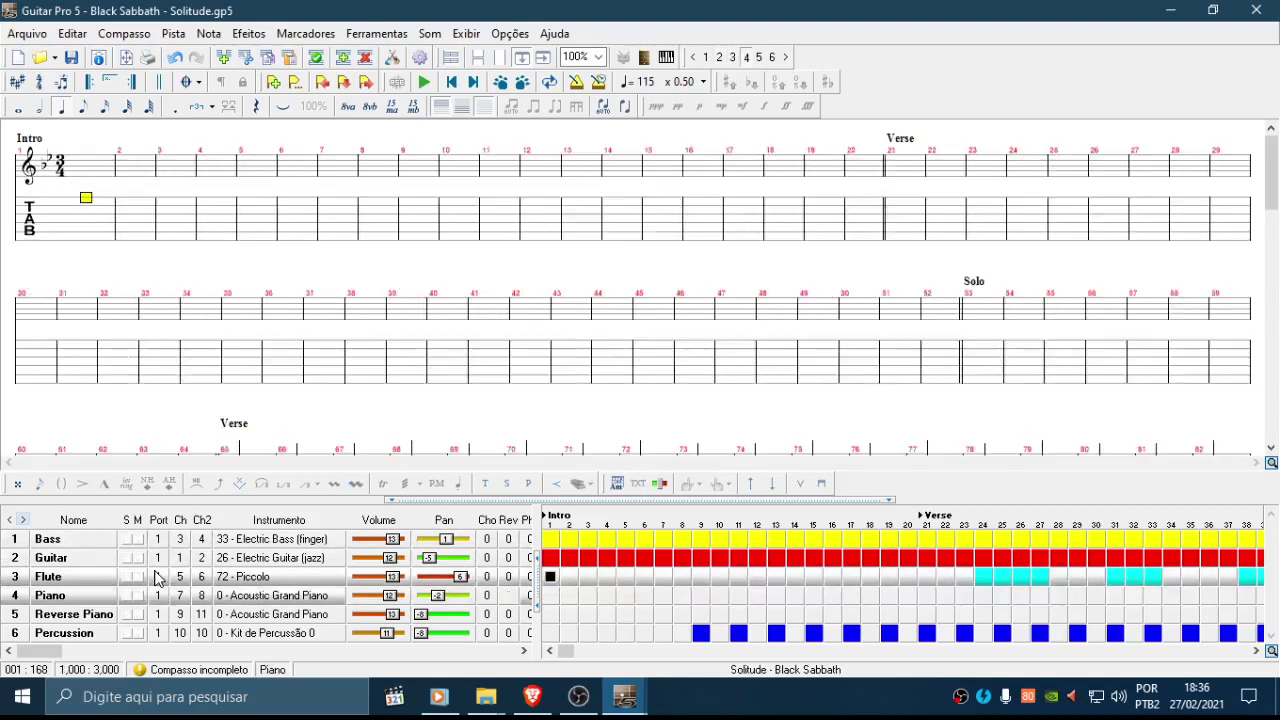
pyautogui.hotkey('ctrl', 'Up')
pyautogui.hotkey('ctrl', 'Down')
pyautogui.hotkey('ctrl', 'Up')
pyautogui.hotkey('ctrl', 'Down')
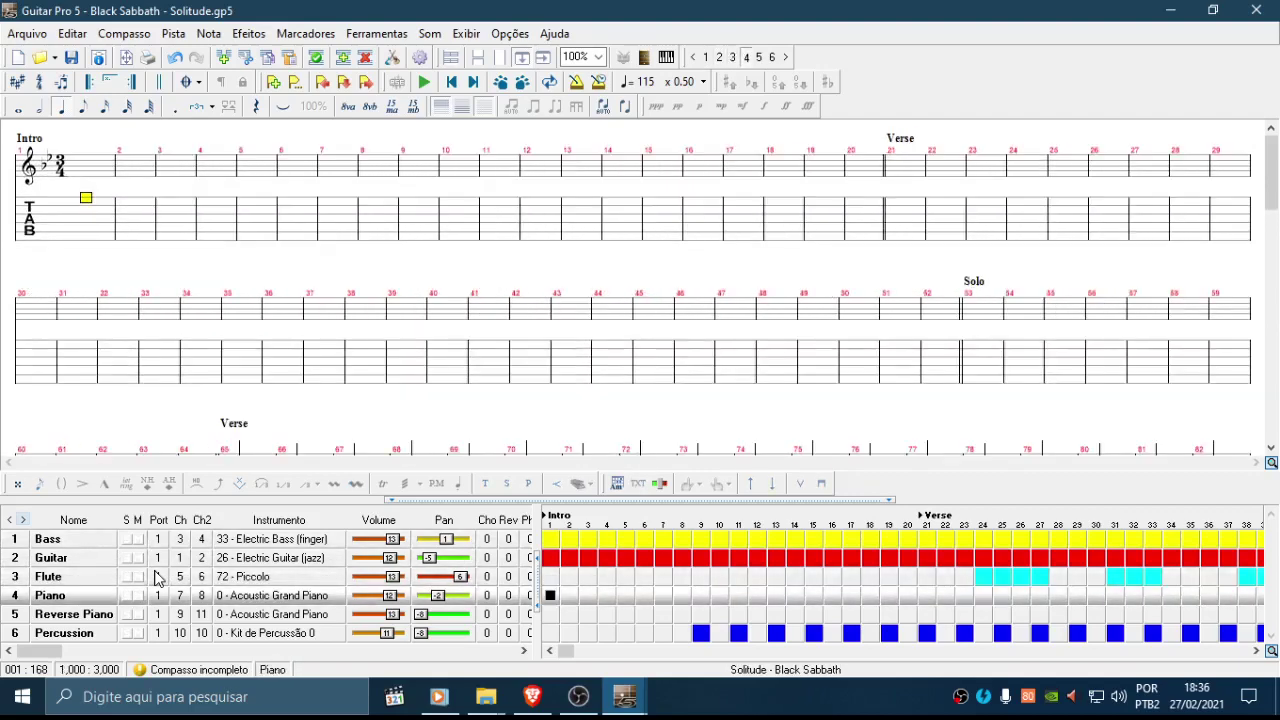
pyautogui.hotkey('ctrl', 'Up')
pyautogui.hotkey('ctrl', 'Down')
pyautogui.hotkey('ctrl', 'Up')
pyautogui.hotkey('ctrl', 'Down')
pyautogui.hotkey('ctrl', 'Up')
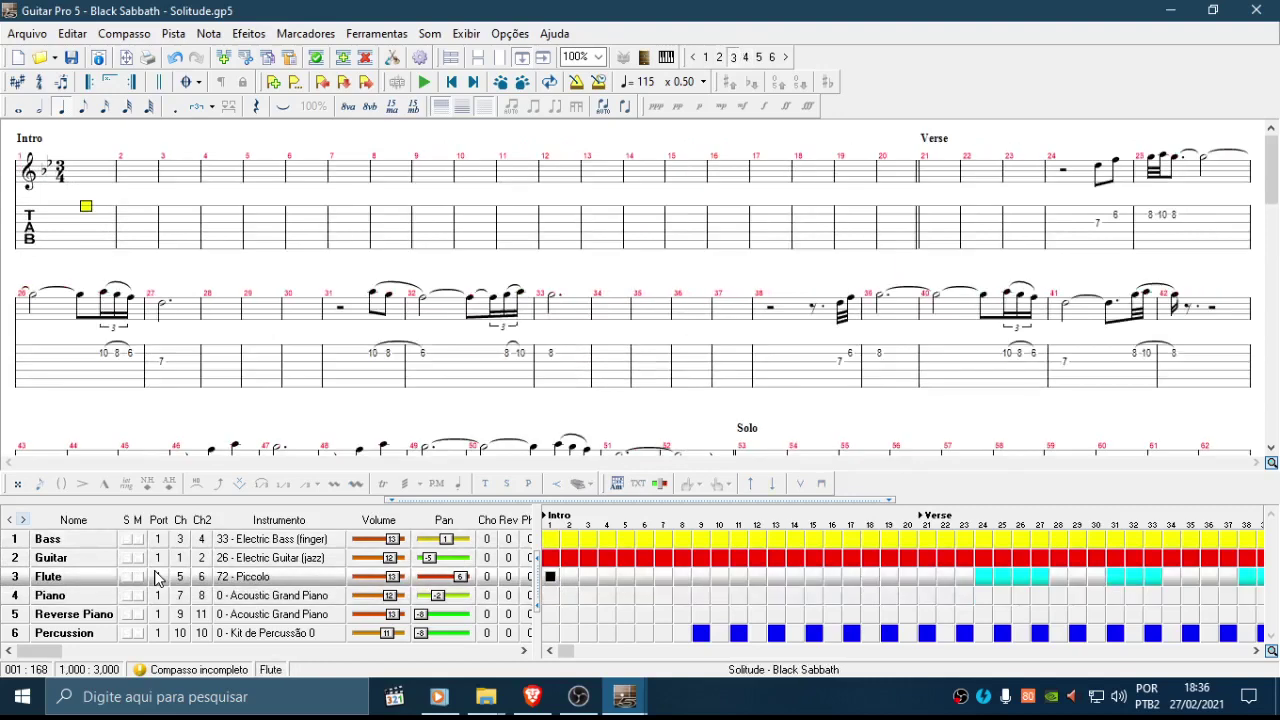
pyautogui.hotkey('ctrl', 'Up')
pyautogui.hotkey('ctrl', 'Down')
pyautogui.hotkey('ctrl', 'Up')
pyautogui.hotkey('ctrl', 'Up')
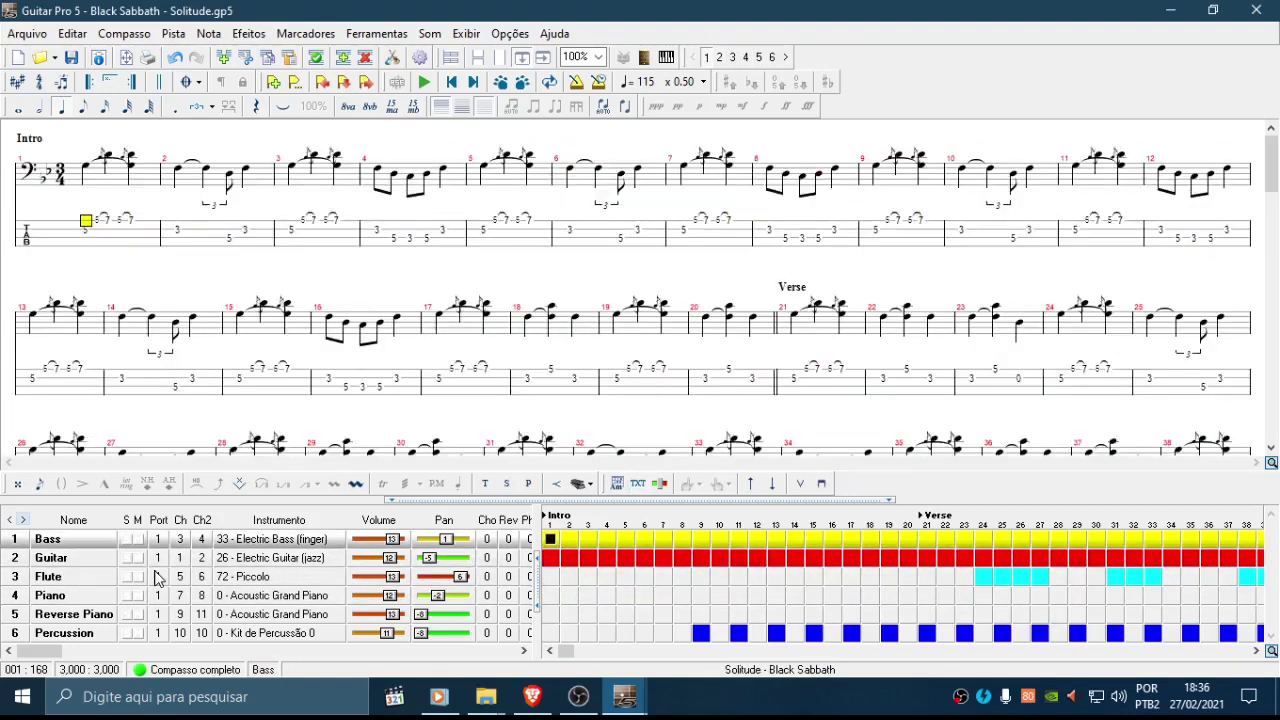
# Step: Compare the Bass and Guitar tracks and move the Guitar track above the Bass track to the first position
pyautogui.hotkey('ctrl', 'Down')
pyautogui.hotkey('ctrl', 'Up')
pyautogui.hotkey('ctrl', 'Down')
pyautogui.hotkey('ctrl', 'Up')
pyautogui.hotkey('ctrl', 'Down')
pyautogui.hotkey('ctrl', 'Up')
pyautogui.hotkey('ctrl', 'Down')
pyautogui.hotkey('ctrl', 'Up')
pyautogui.hotkey('ctrl', 'Down')
pyautogui.hotkey('ctrl', 'Up')
pyautogui.hotkey('ctrl', 'Down')
pyautogui.hotkey('ctrl', 'shift', 'Up')
# Step: Check the order of the Guitar, Bass and Flute tracks by viewing them one after another
pyautogui.hotkey('ctrl', 'Down')
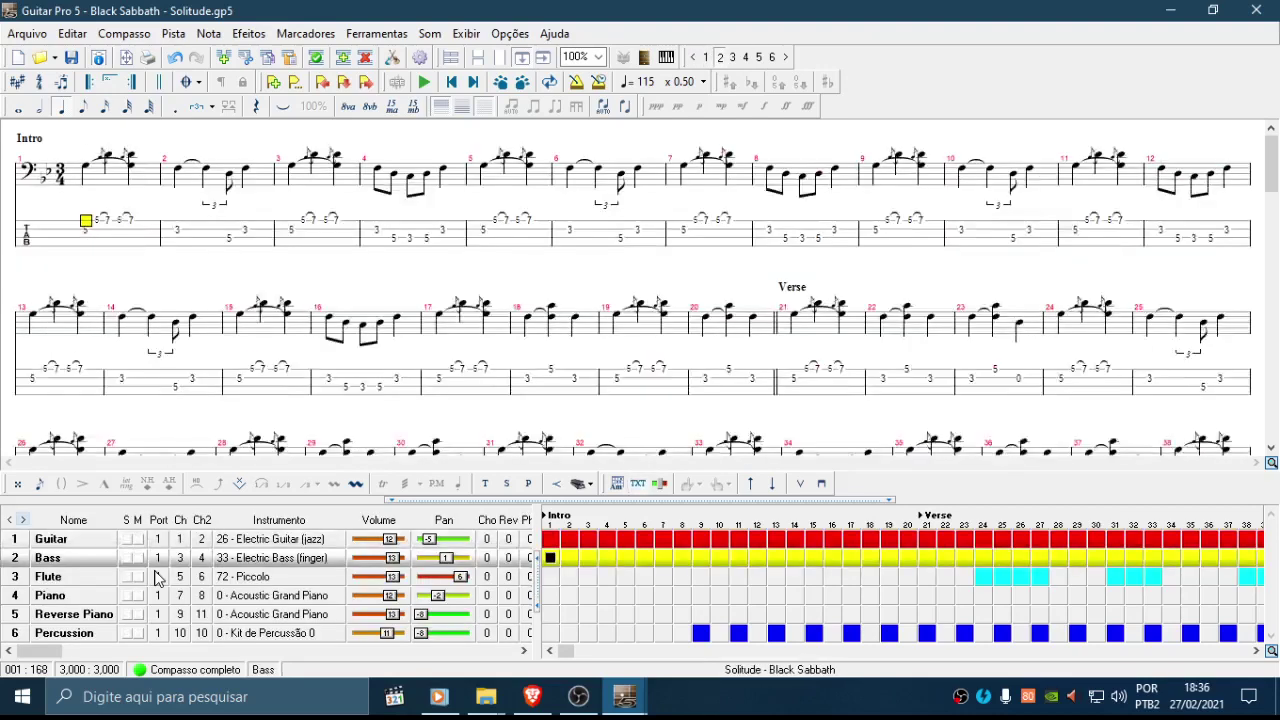
pyautogui.hotkey('ctrl', 'Up')
pyautogui.hotkey('ctrl', 'Down')
pyautogui.hotkey('ctrl', 'Up')
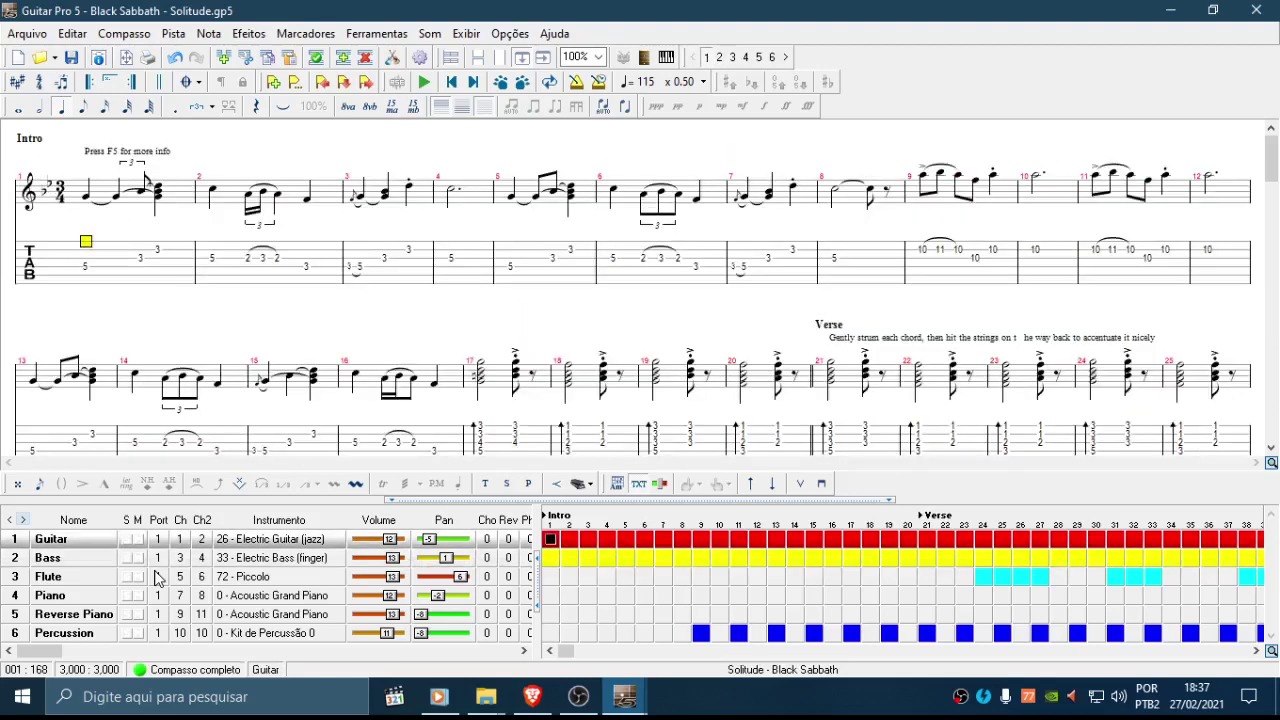
pyautogui.hotkey('ctrl', 'Down')
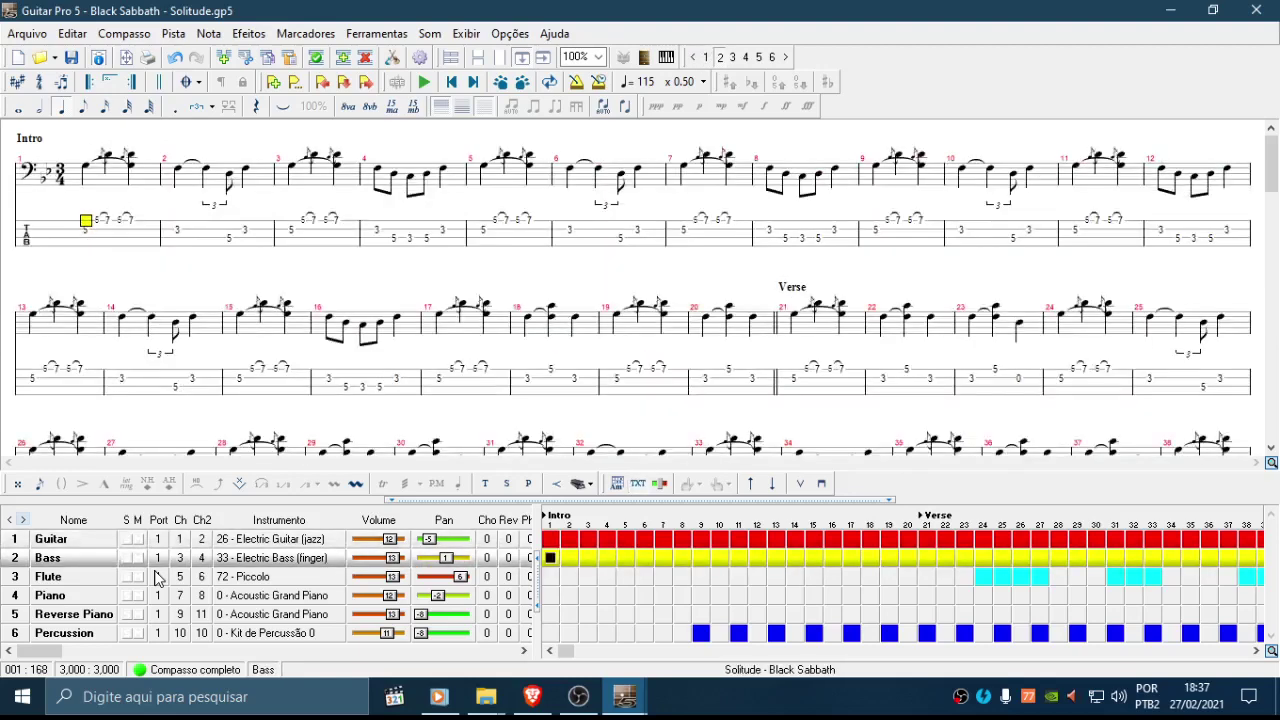
pyautogui.hotkey('ctrl', 'Up')
pyautogui.hotkey('ctrl', 'Down')
pyautogui.hotkey('ctrl', 'Down')
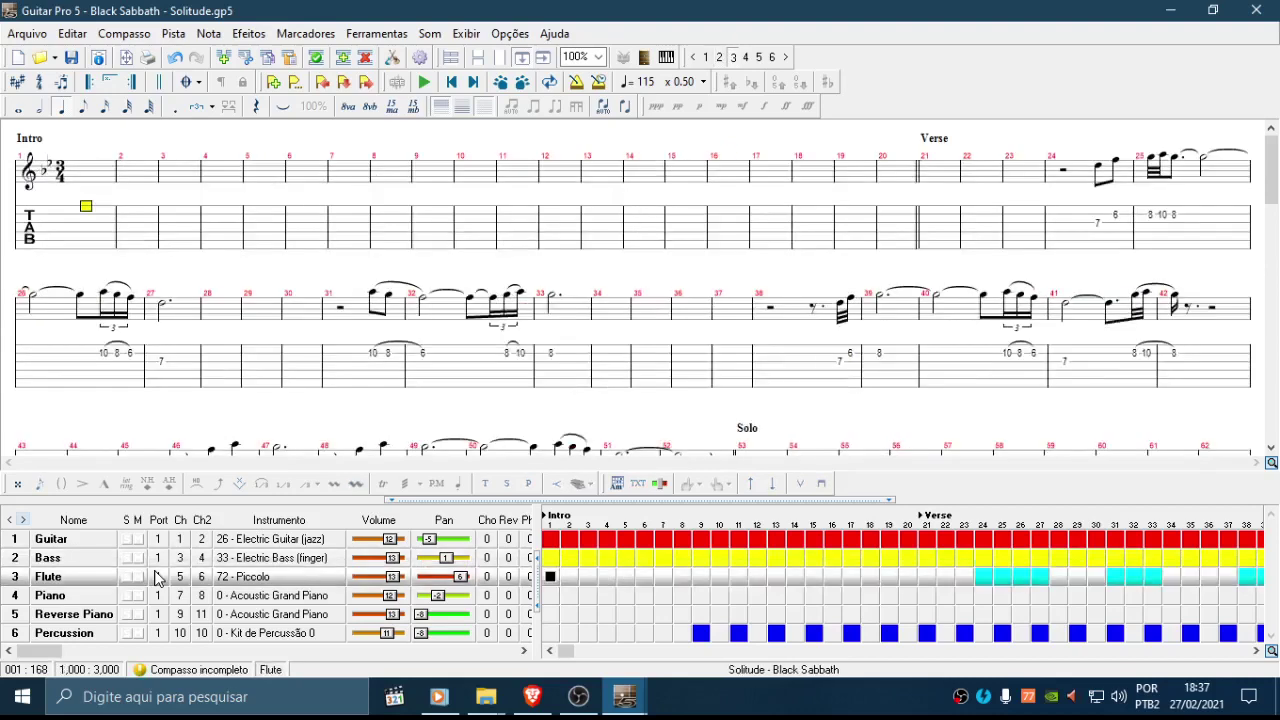
pyautogui.hotkey('ctrl', 'Down')
pyautogui.hotkey('ctrl', 'Up')
pyautogui.hotkey('ctrl', 'Up')
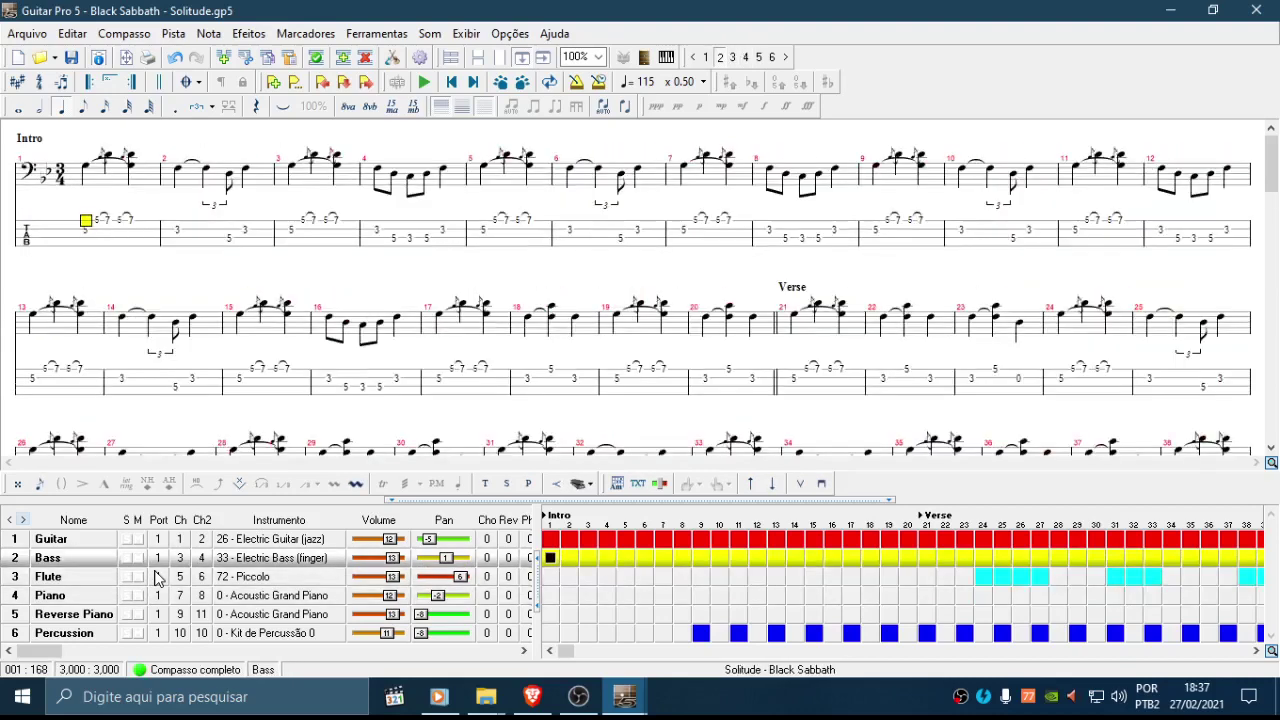
# Step: Move the Percussion track up to the third position, directly below the Bass track
pyautogui.hotkey('ctrl', 'Down')
pyautogui.hotkey('ctrl', 'Down')
pyautogui.hotkey('ctrl', 'Down')
pyautogui.hotkey('ctrl', 'Down')
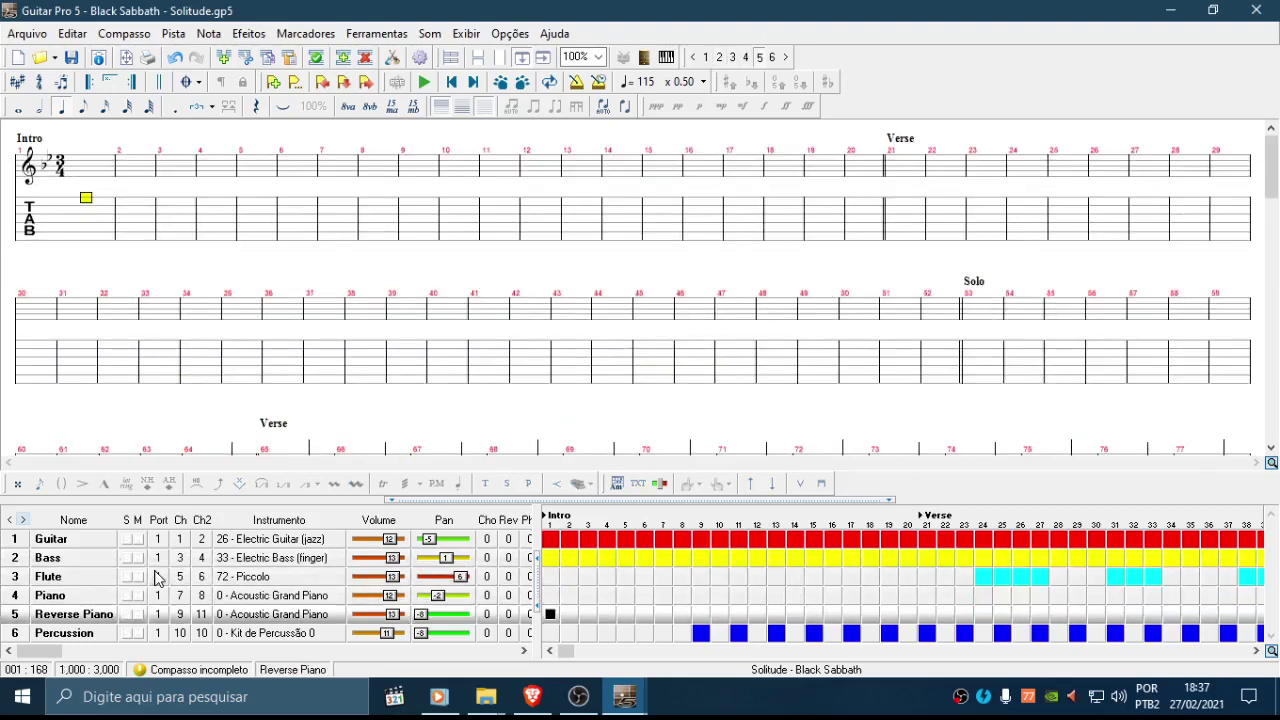
pyautogui.hotkey('ctrl', 'shift', 'Up')
pyautogui.hotkey('ctrl', 'shift', 'Up')
pyautogui.hotkey('ctrl', 'shift', 'Up')
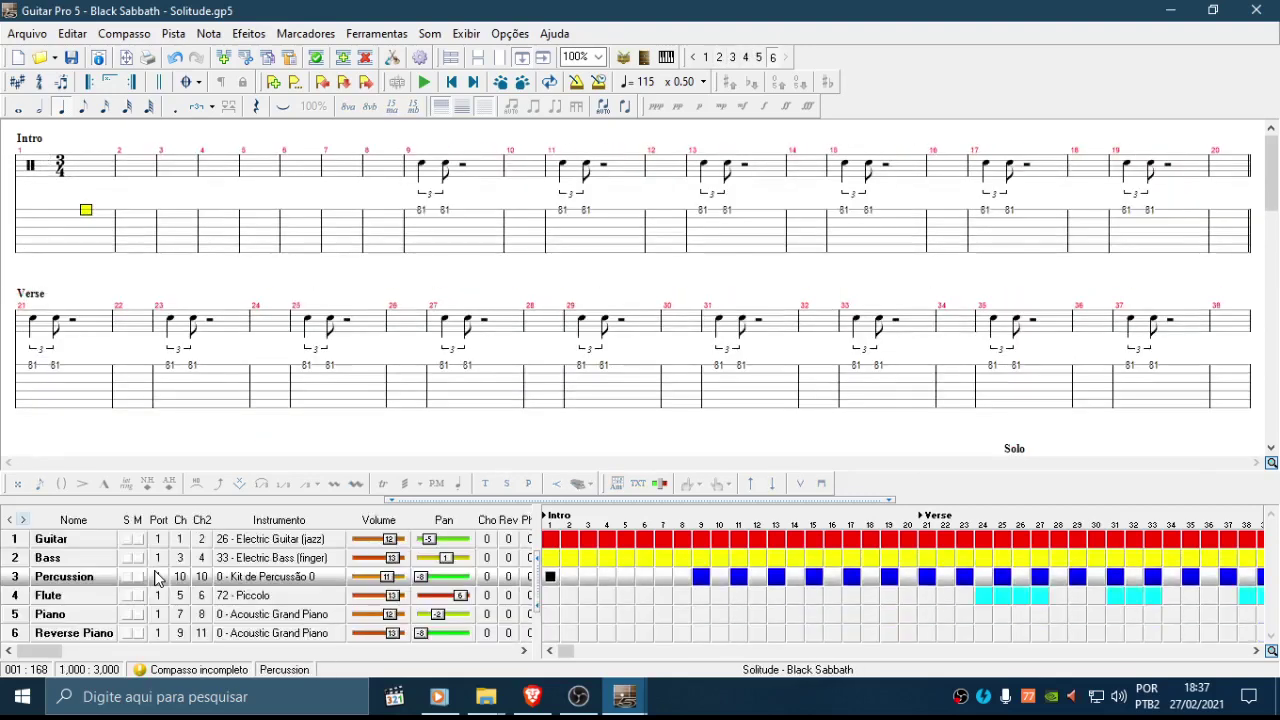
# Step: Move the Piano track above the Flute track to the fourth position
pyautogui.hotkey('ctrl', 'Down')
pyautogui.hotkey('ctrl', 'Down')
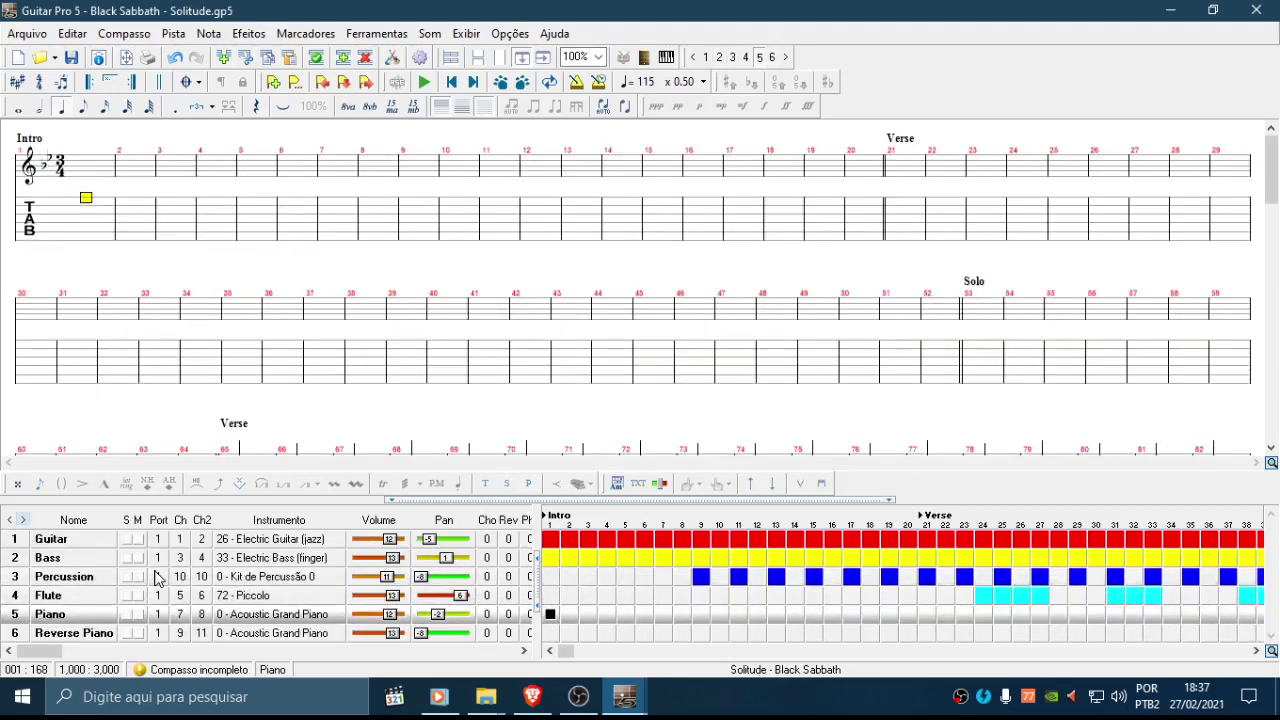
pyautogui.hotkey('ctrl', 'Down')
pyautogui.hotkey('ctrl', 'Up')
pyautogui.hotkey('ctrl', 'shift', 'Up')
# Step: Move the Reverse Piano track above the Flute track to the fifth position
pyautogui.hotkey('ctrl', 'Down')
pyautogui.hotkey('ctrl', 'Down')
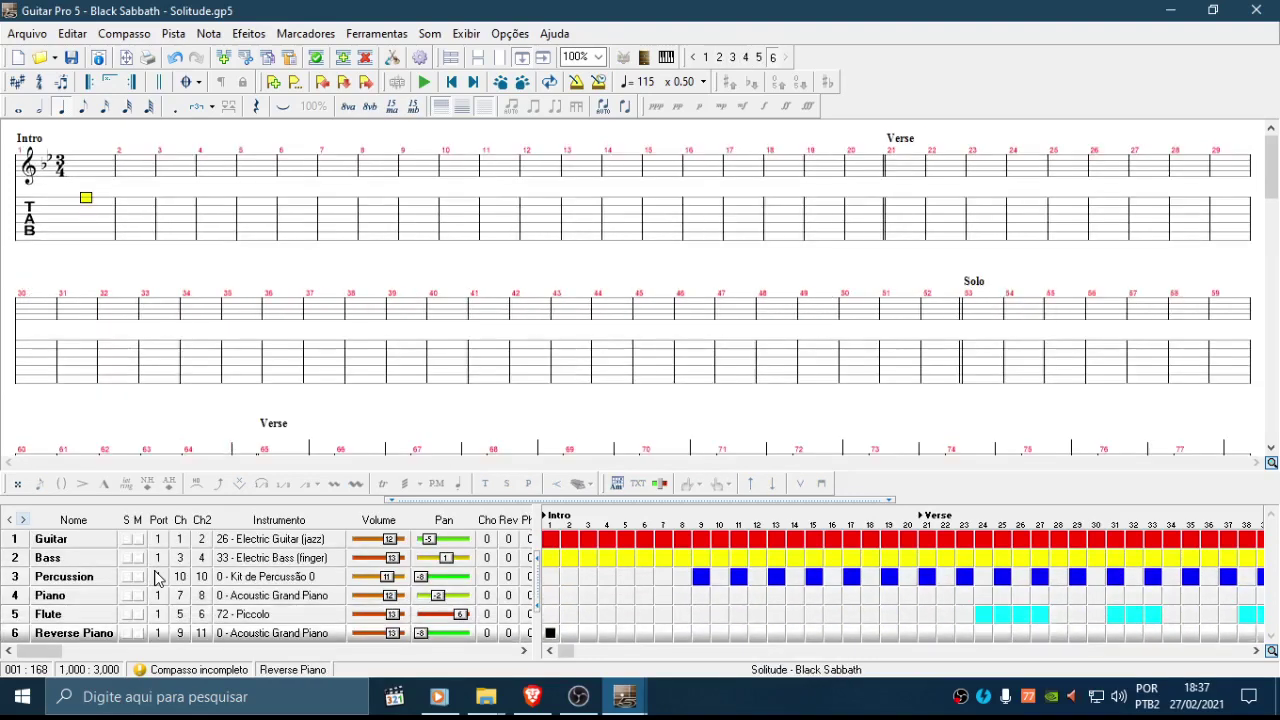
pyautogui.hotkey('ctrl', 'shift', 'Up')
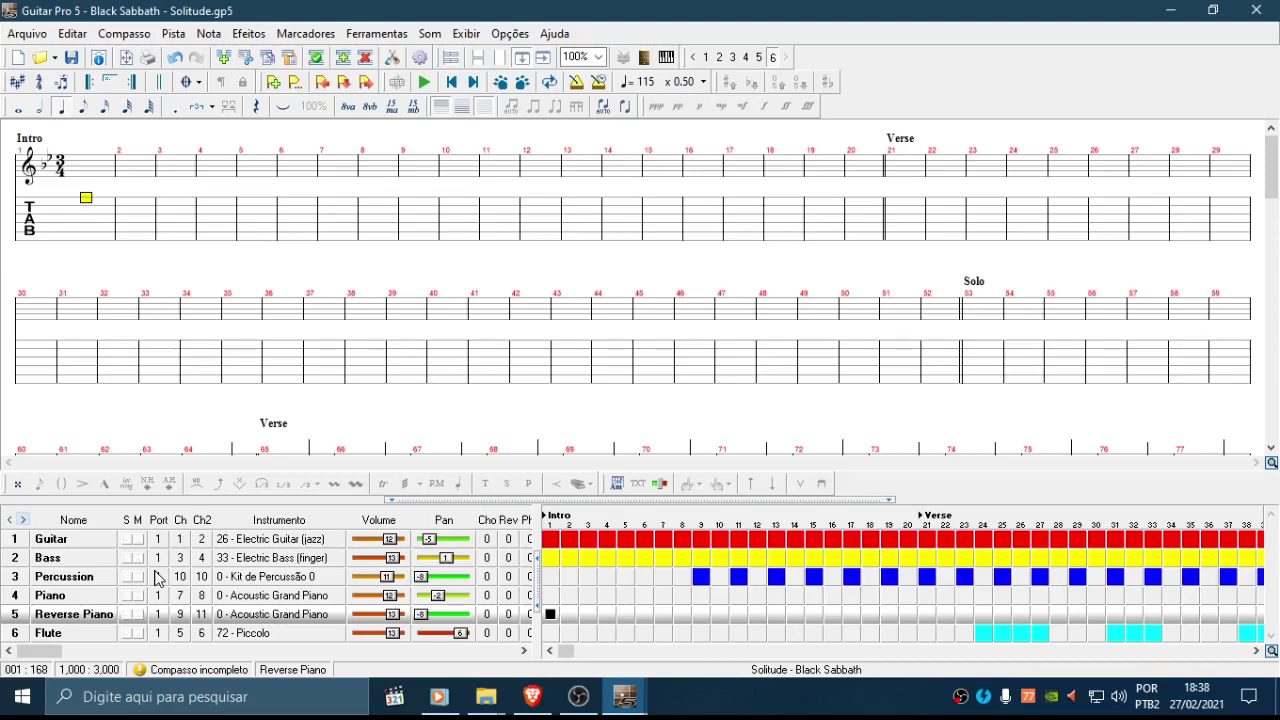
# Step: Review the reordered track list from Guitar down to Flute, viewing each track's notation
pyautogui.hotkey('ctrl', 'Up')
pyautogui.hotkey('ctrl', 'Up')
pyautogui.hotkey('ctrl', 'Up')
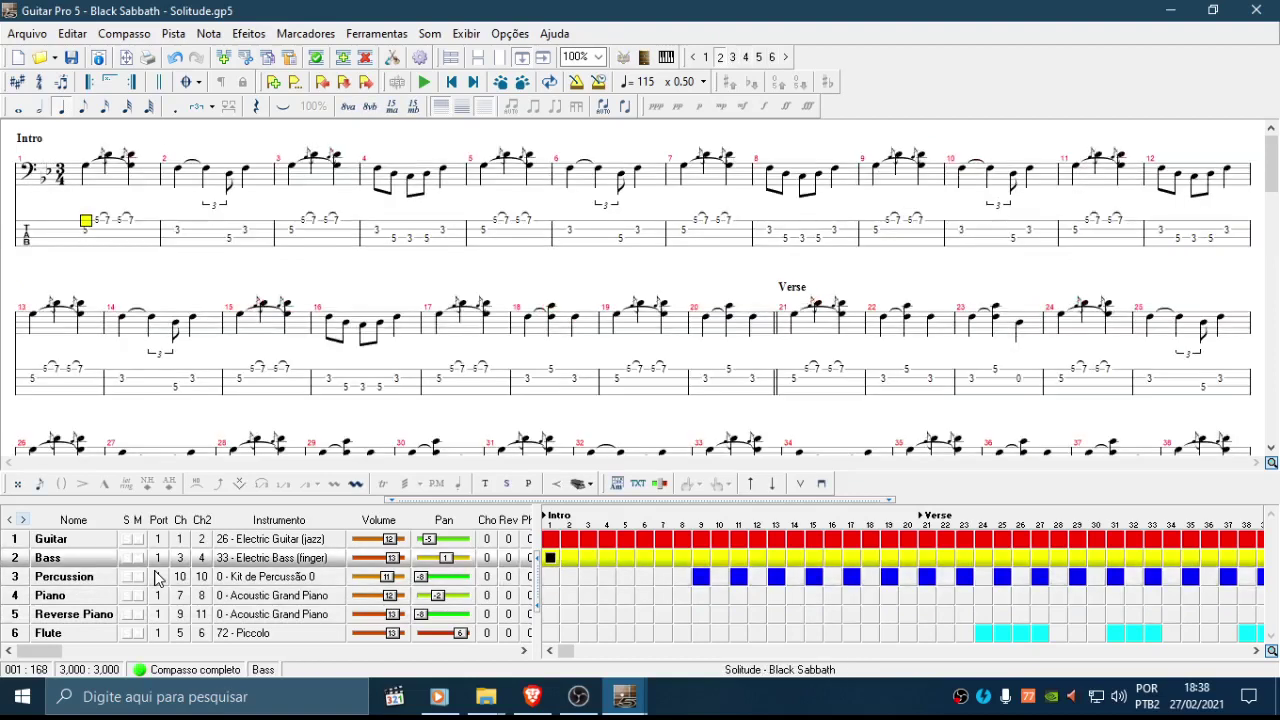
pyautogui.hotkey('ctrl', 'Up')
pyautogui.hotkey('ctrl', 'Down')
pyautogui.hotkey('ctrl', 'Down')
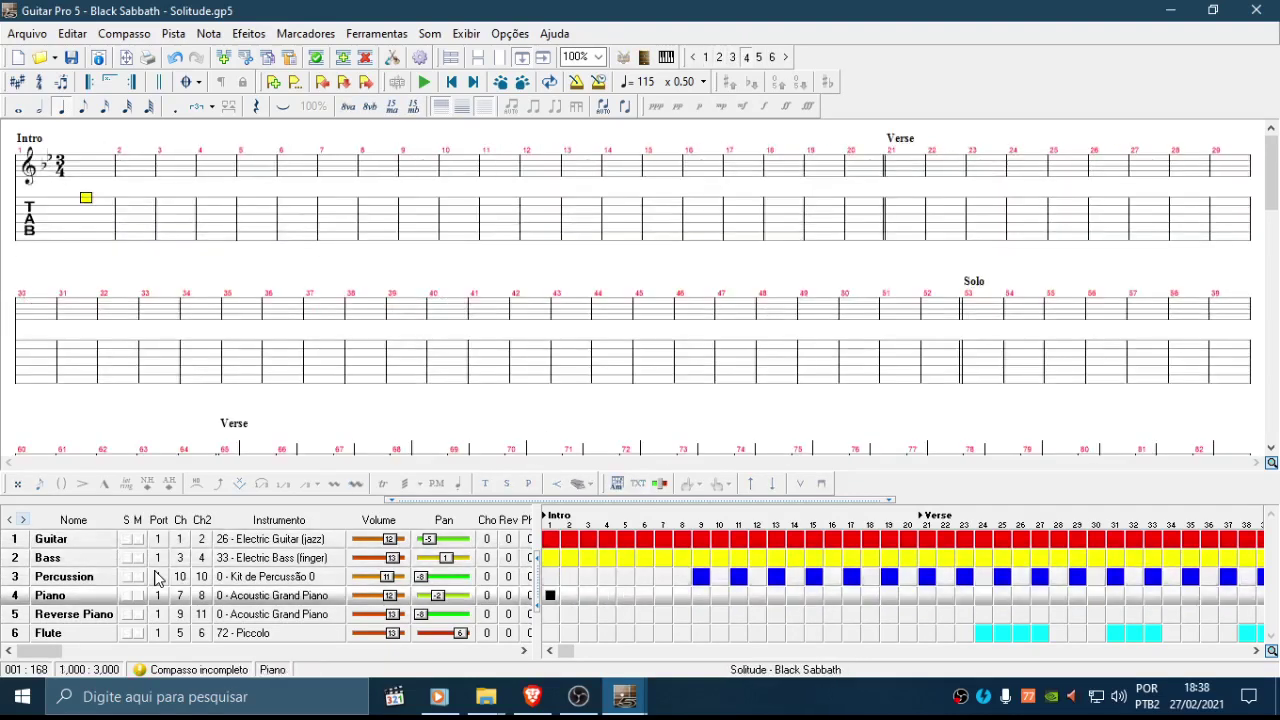
pyautogui.hotkey('ctrl', 'Down')
pyautogui.hotkey('ctrl', 'Down')
pyautogui.hotkey('ctrl', 'Up')
pyautogui.hotkey('ctrl', 'Up')
pyautogui.hotkey('ctrl', 'Down')
pyautogui.hotkey('ctrl', 'Down')
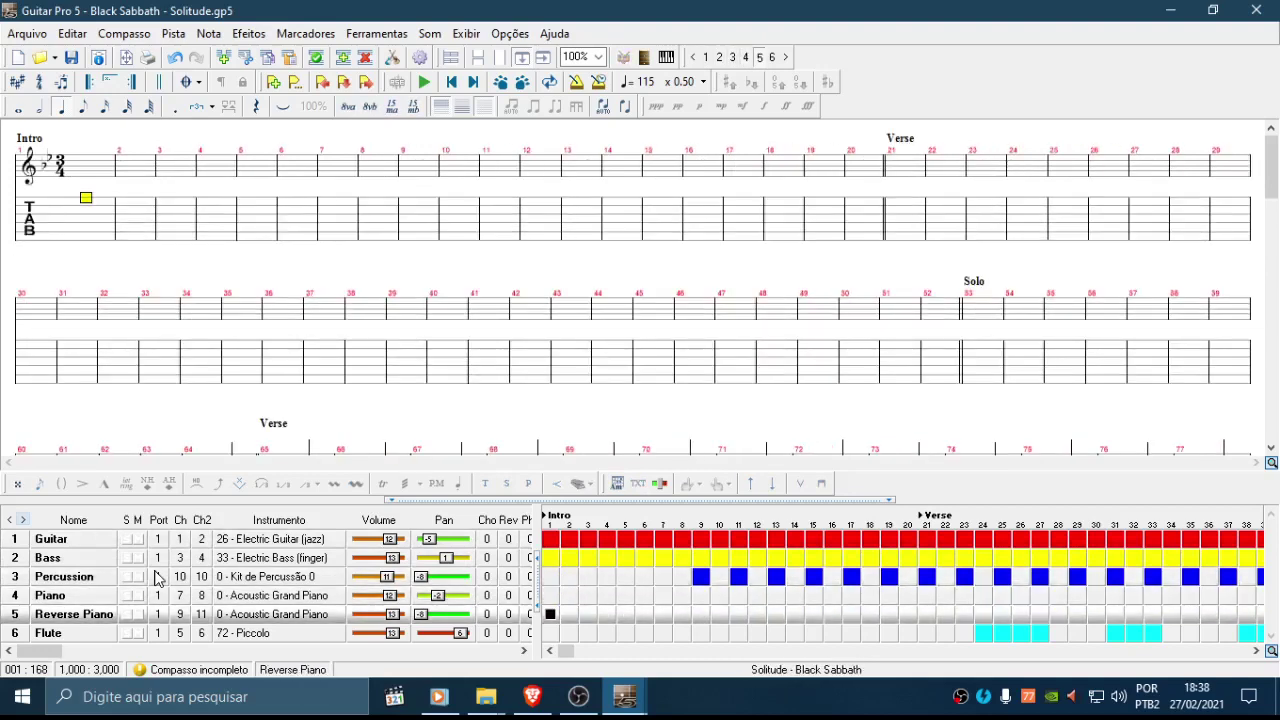
pyautogui.hotkey('ctrl', 'Down')
pyautogui.hotkey('ctrl', 'Up')
pyautogui.hotkey('ctrl', 'Down')
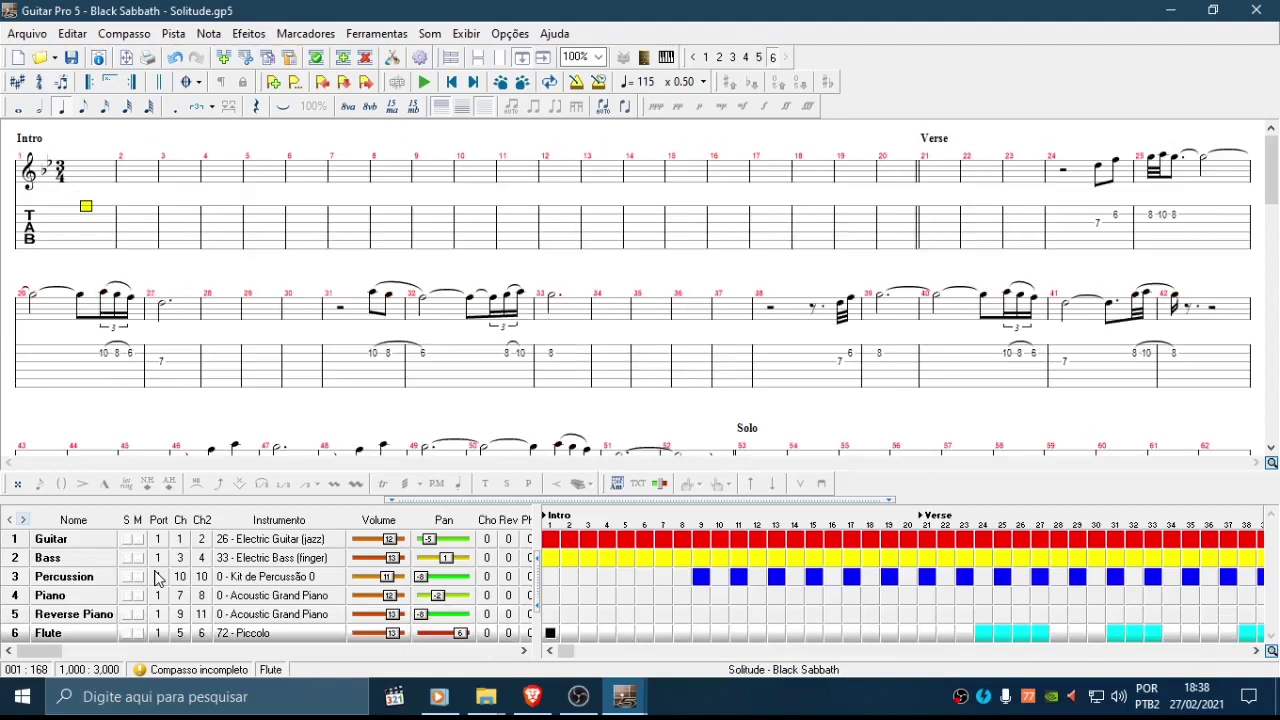
pyautogui.hotkey('ctrl', 'Up')
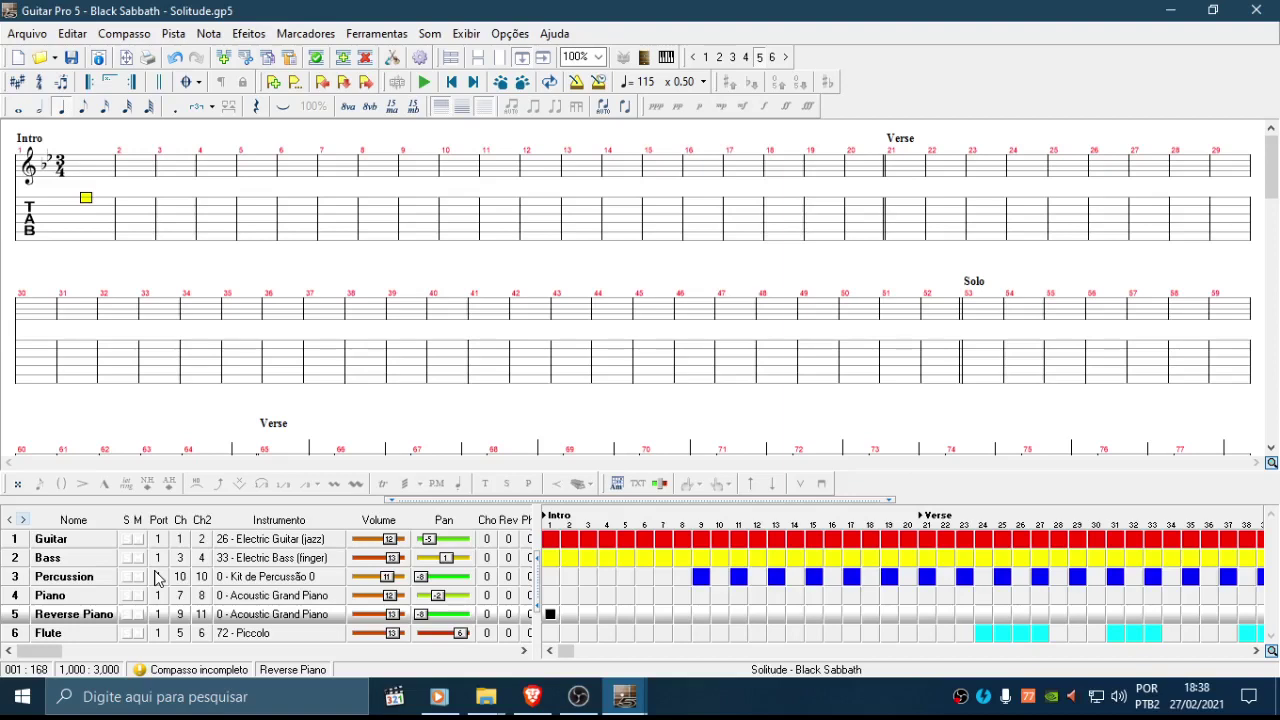
# Step: Return to the Guitar track and examine it against the Bass track's notation
pyautogui.press('Down')
pyautogui.press('Up')
pyautogui.press('Down')
pyautogui.press('Up')
pyautogui.press('Up')
pyautogui.press('Up')
pyautogui.press('Up')
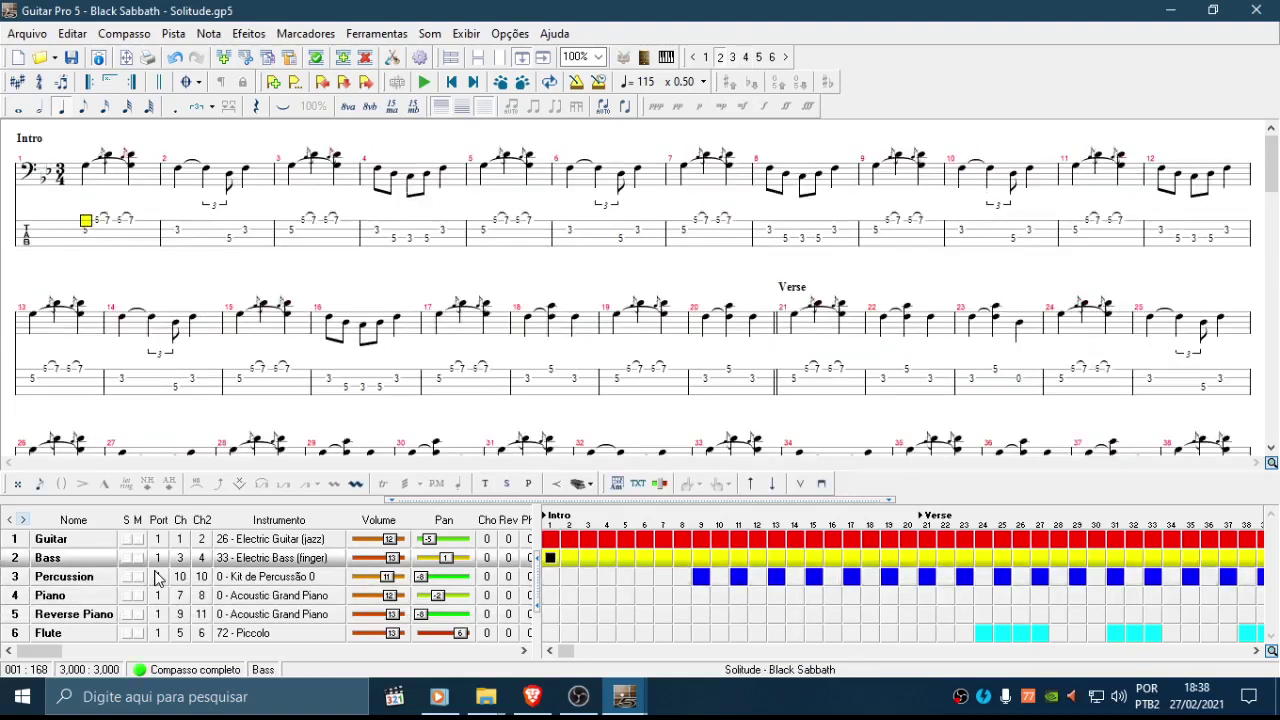
pyautogui.press('Up')
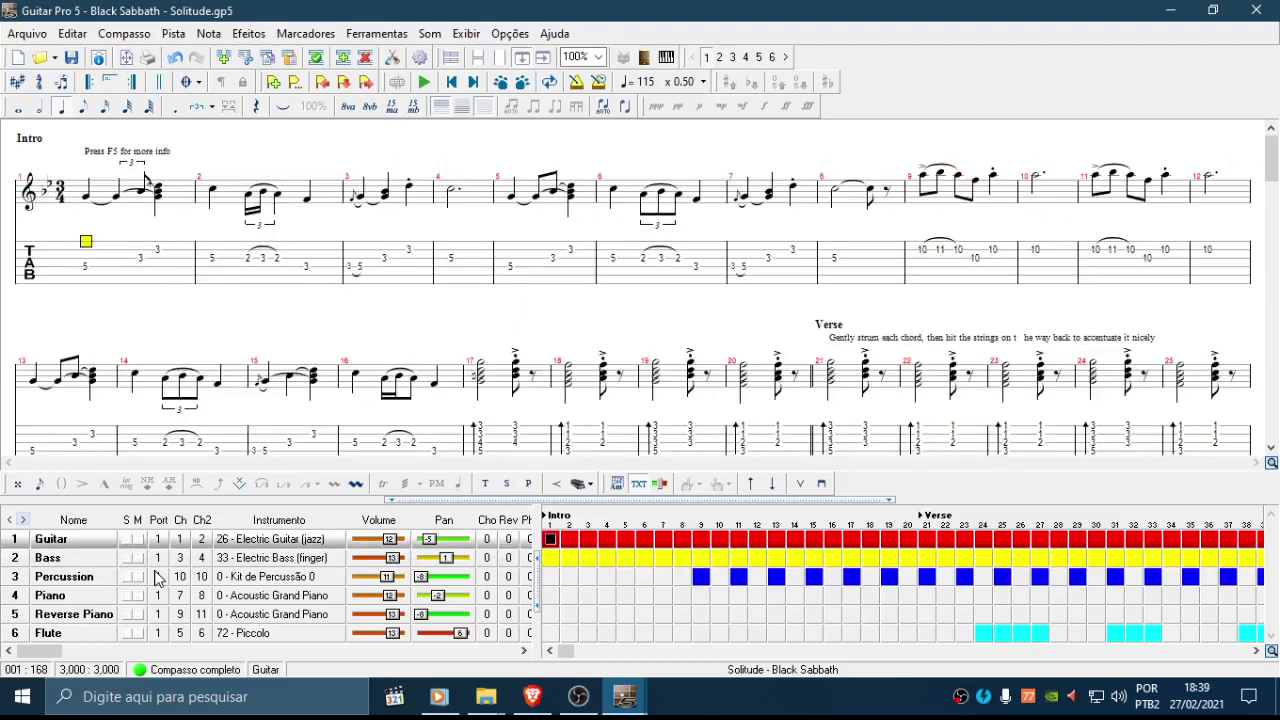
pyautogui.hotkey('ctrl', 'Down')
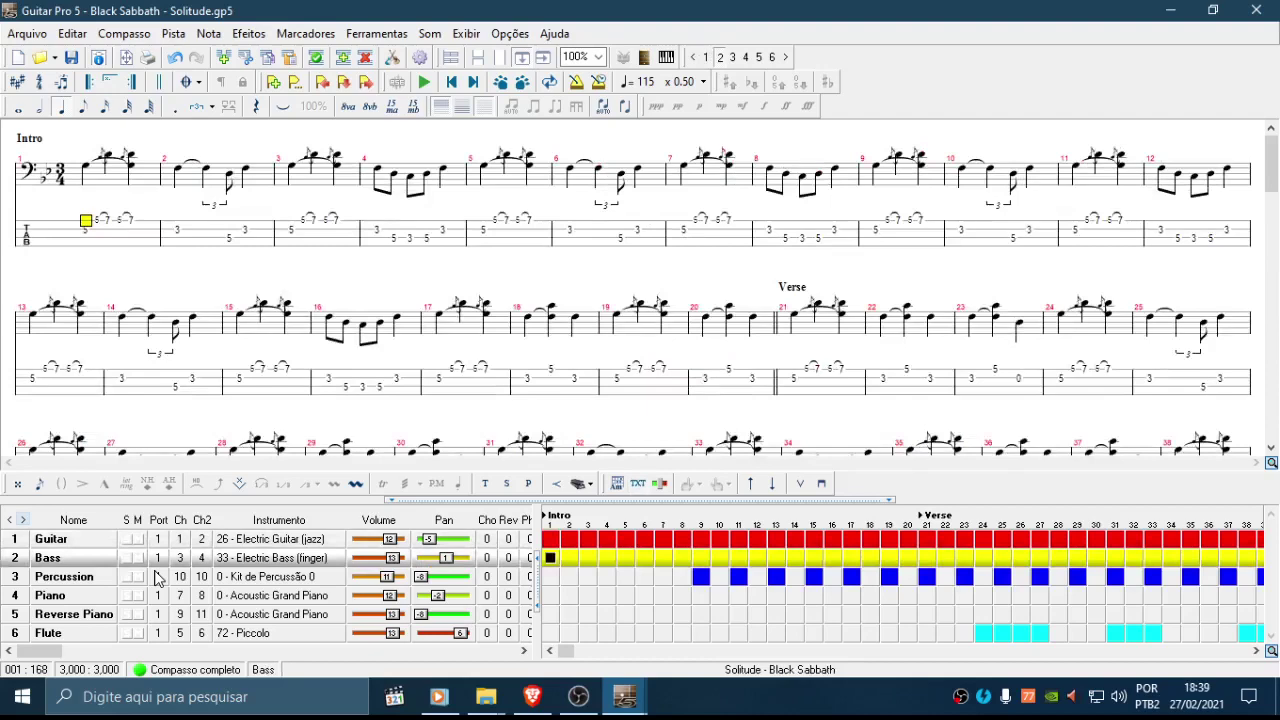
pyautogui.hotkey('ctrl', 'Up')
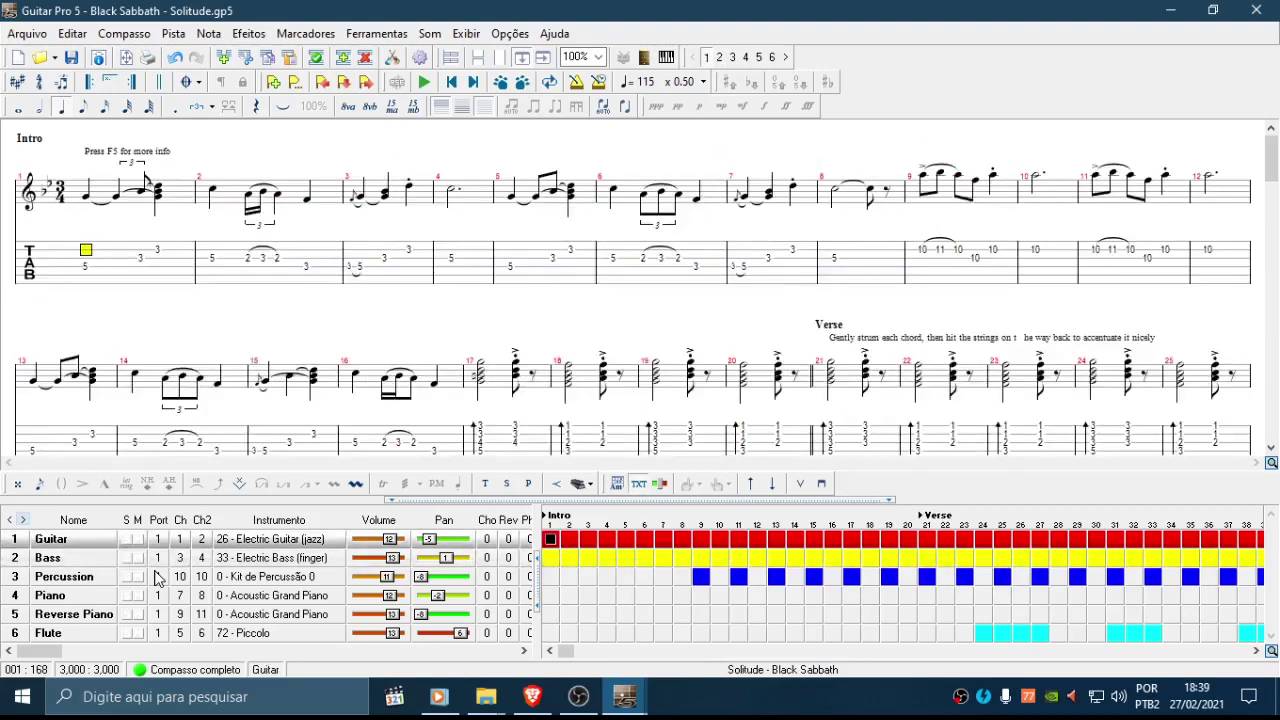
pyautogui.hotkey('ctrl', 'Down')
pyautogui.hotkey('ctrl', 'Up')
pyautogui.hotkey('ctrl', 'Down')
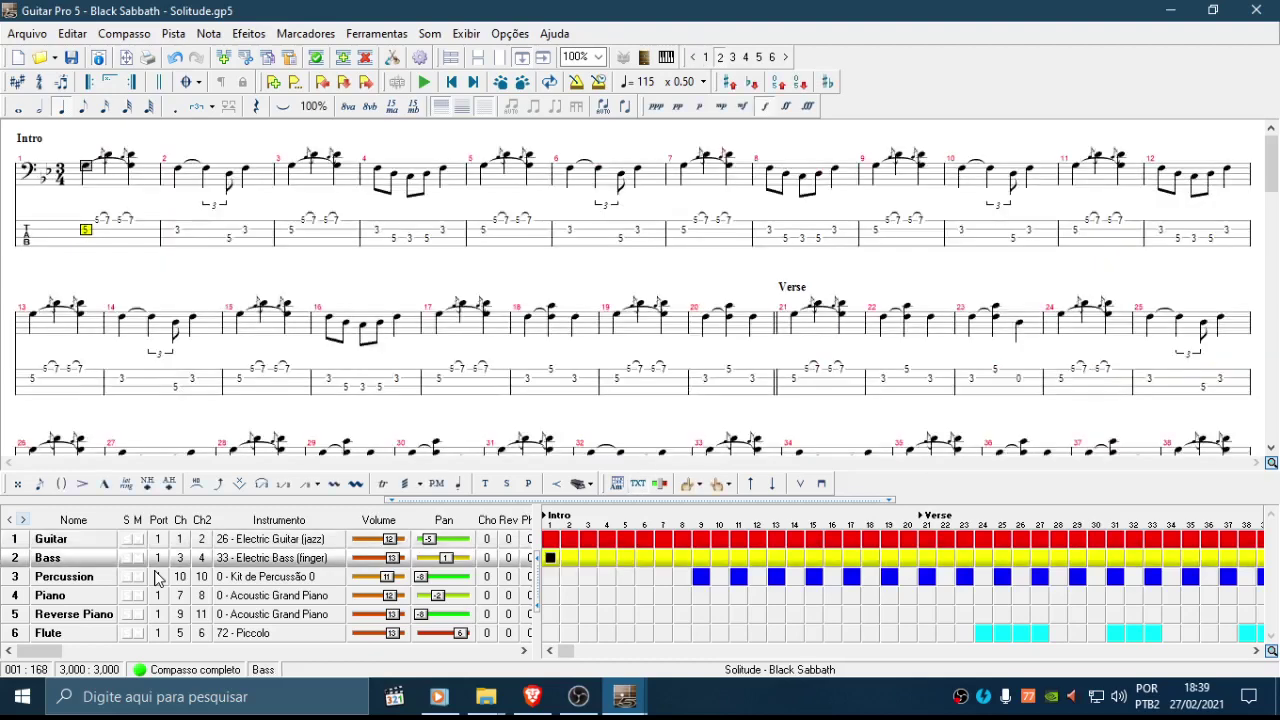
pyautogui.hotkey('ctrl', 'Up')
pyautogui.hotkey('ctrl', 'Down')
# Step: Examine the Percussion, Piano, Reverse Piano and Flute tracks in the lower part of the track list
pyautogui.hotkey('ctrl', 'Down')
pyautogui.hotkey('ctrl', 'Down')
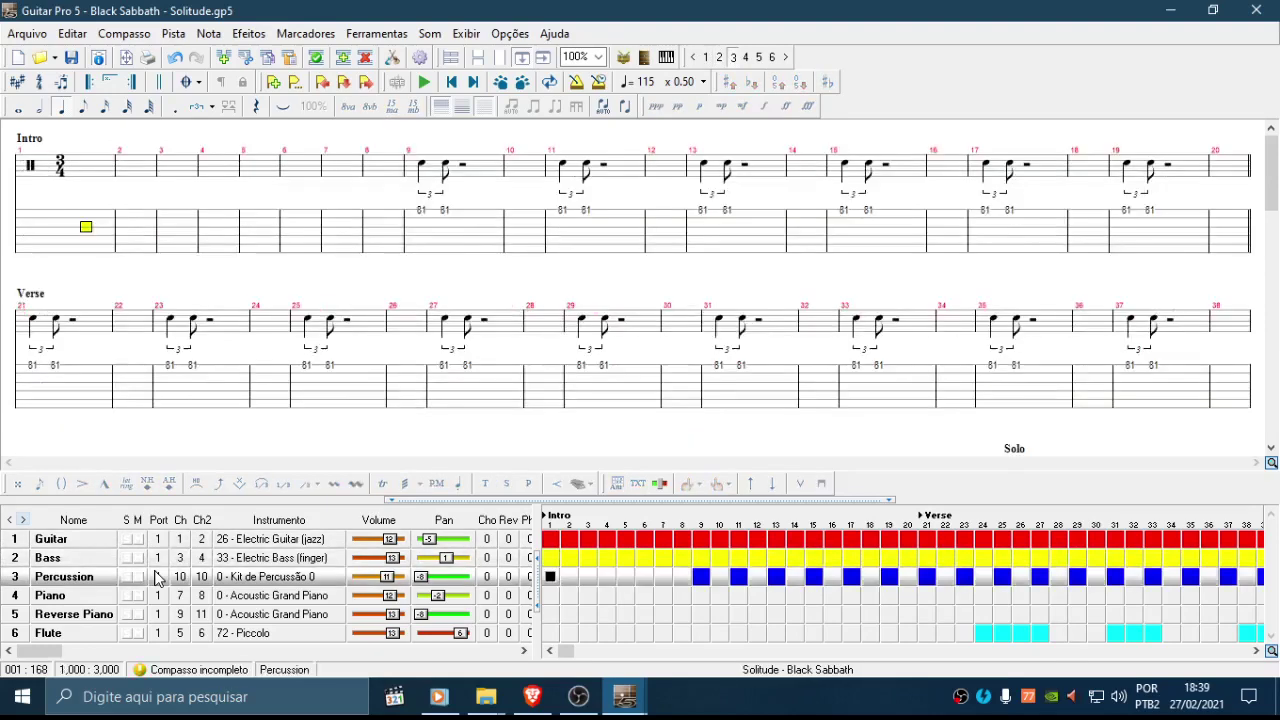
pyautogui.hotkey('ctrl', 'Down')
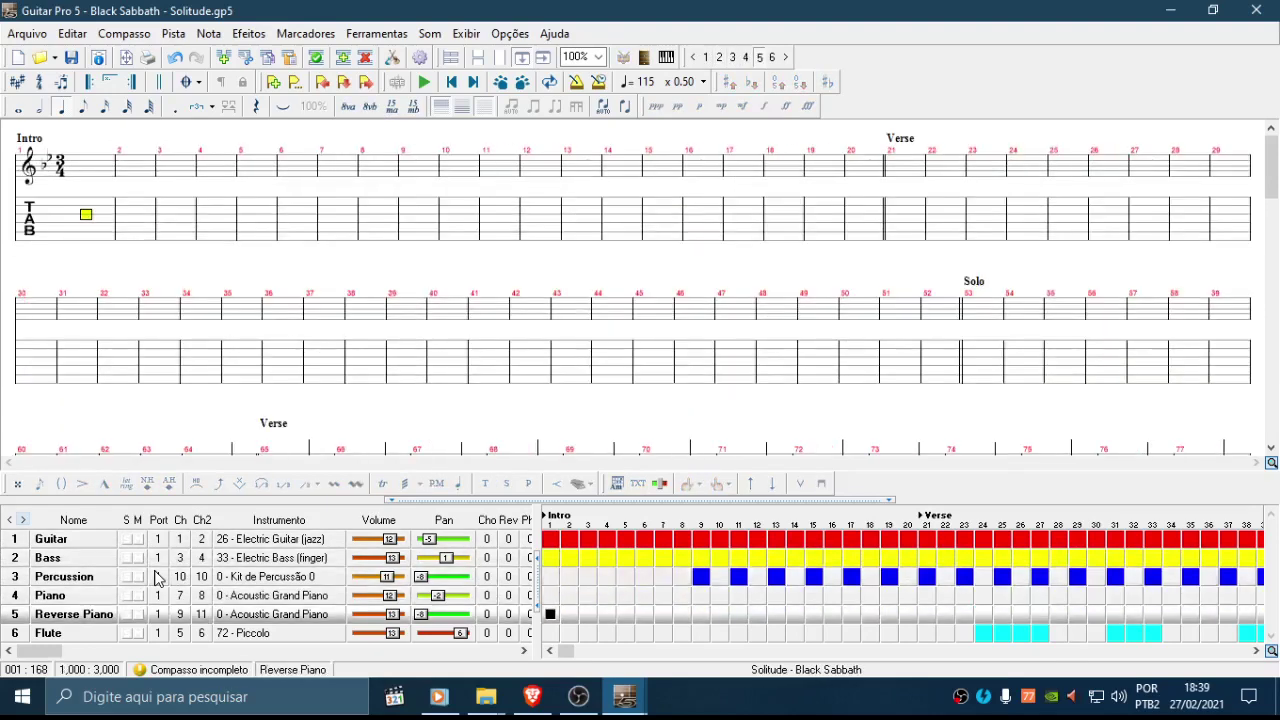
pyautogui.hotkey('ctrl', 'Down')
pyautogui.hotkey('ctrl', 'Up')
pyautogui.hotkey('ctrl', 'Up')
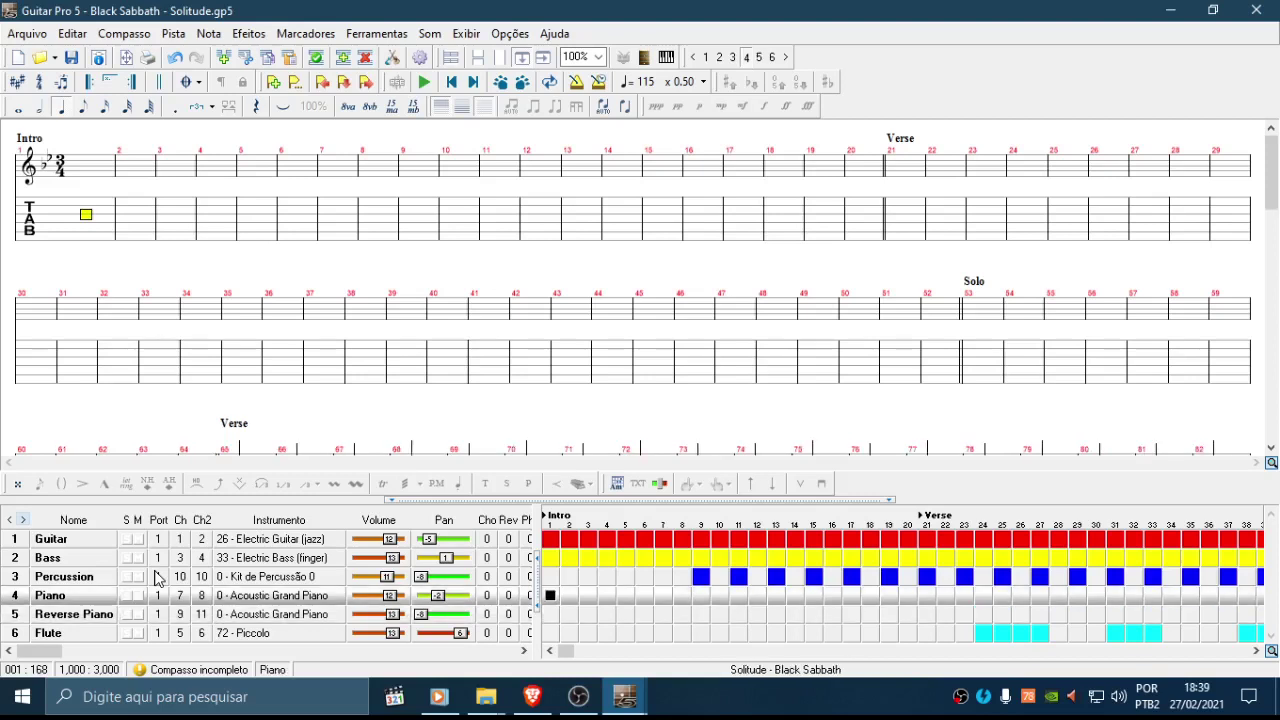
pyautogui.hotkey('ctrl', 'Down')
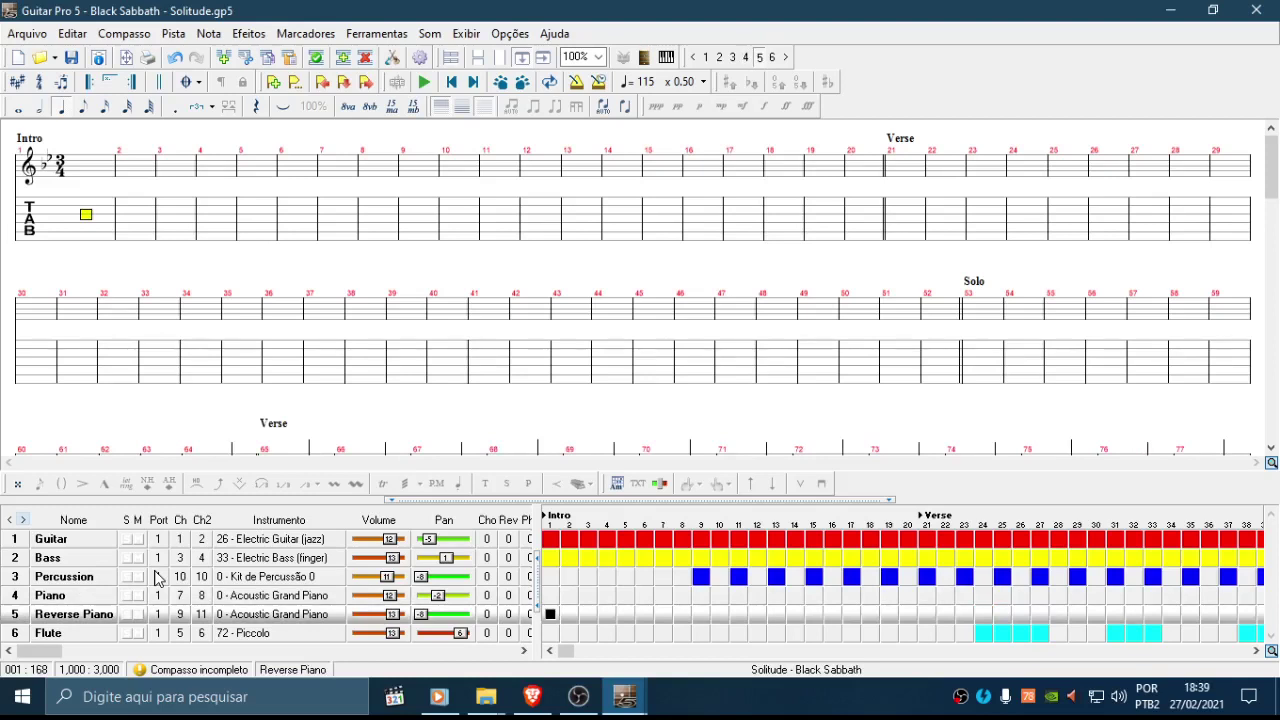
pyautogui.hotkey('ctrl', 'Up')
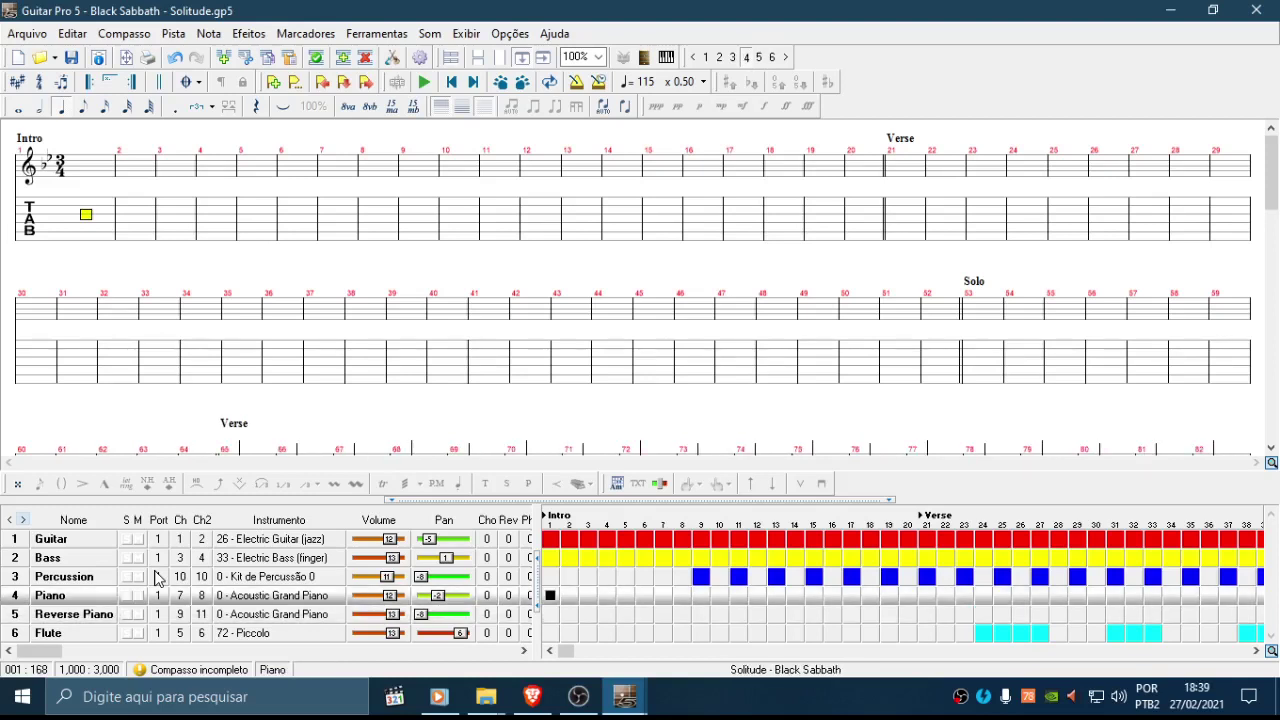
pyautogui.hotkey('ctrl', 'Down')
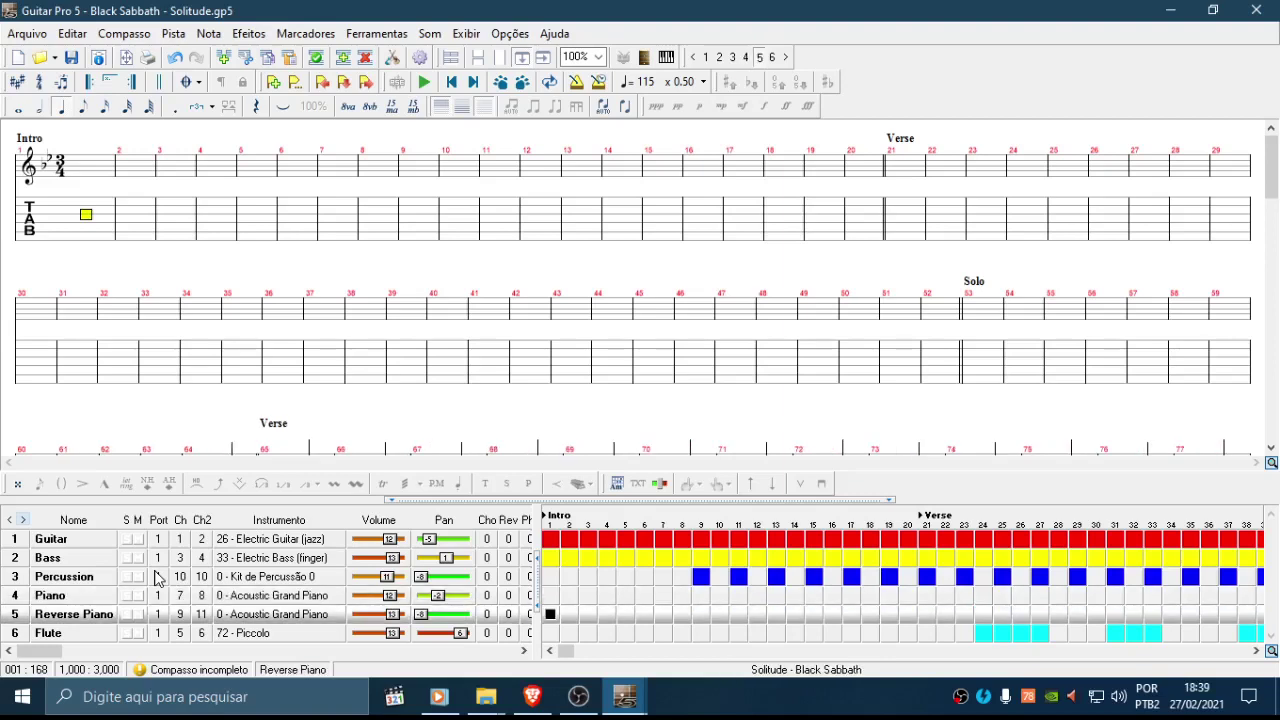
pyautogui.hotkey('ctrl', 'Down')
pyautogui.hotkey('ctrl', 'Up')
# Step: Select the Guitar track in the track list to show its tablature
pyautogui.scroll(3, 155, 578)
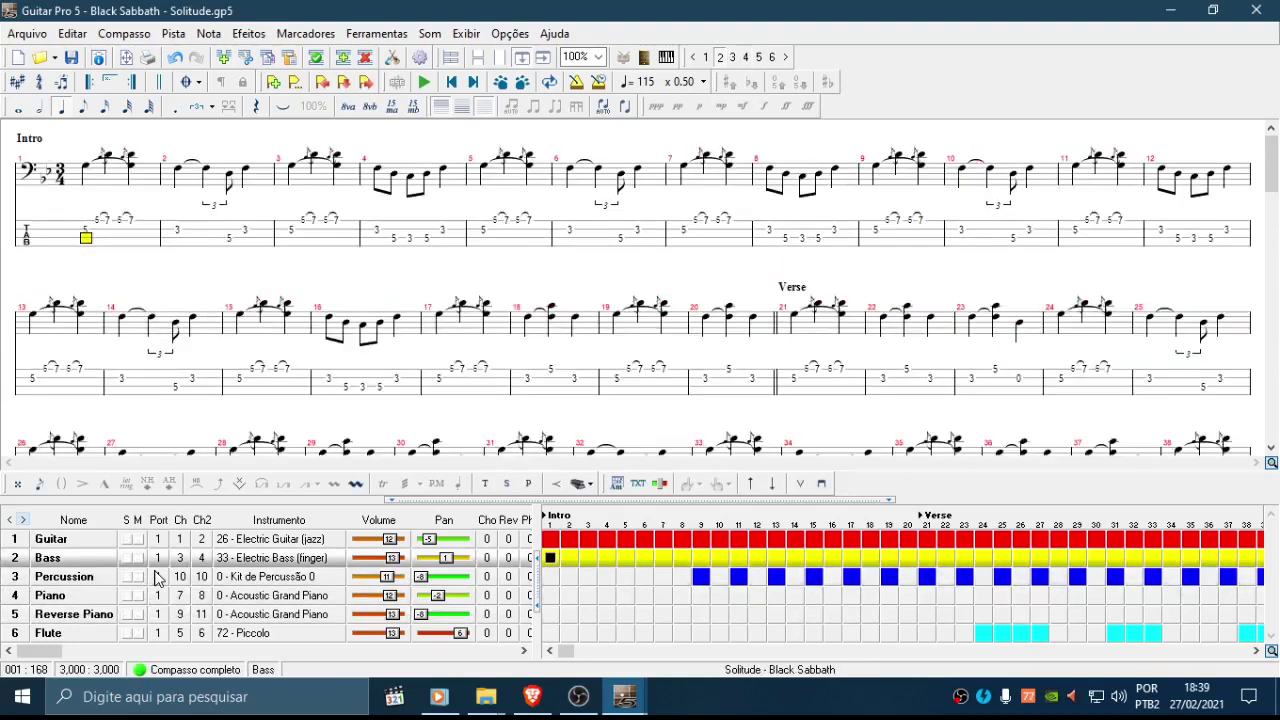
pyautogui.scroll(-3, 155, 578)
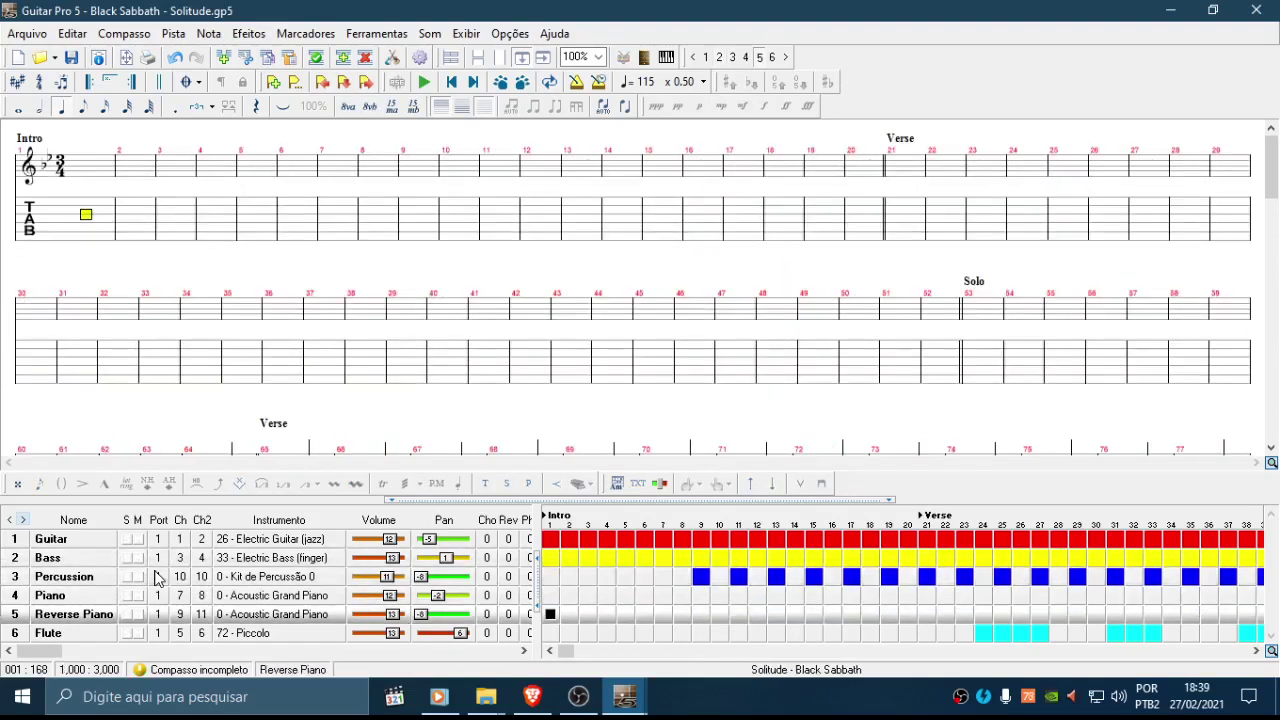
pyautogui.scroll(1, 155, 578)
pyautogui.scroll(-1, 155, 578)
pyautogui.scroll(2, 155, 578)
pyautogui.scroll(1, 155, 578)
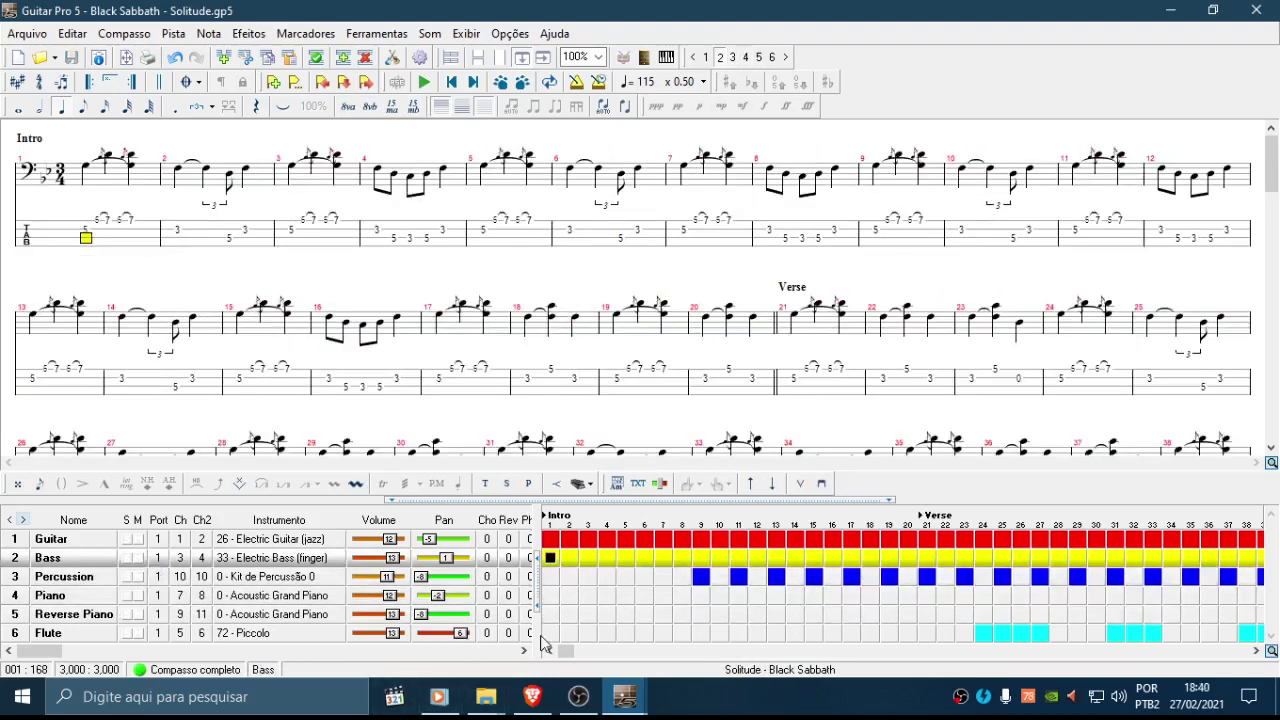
pyautogui.click(43, 541)
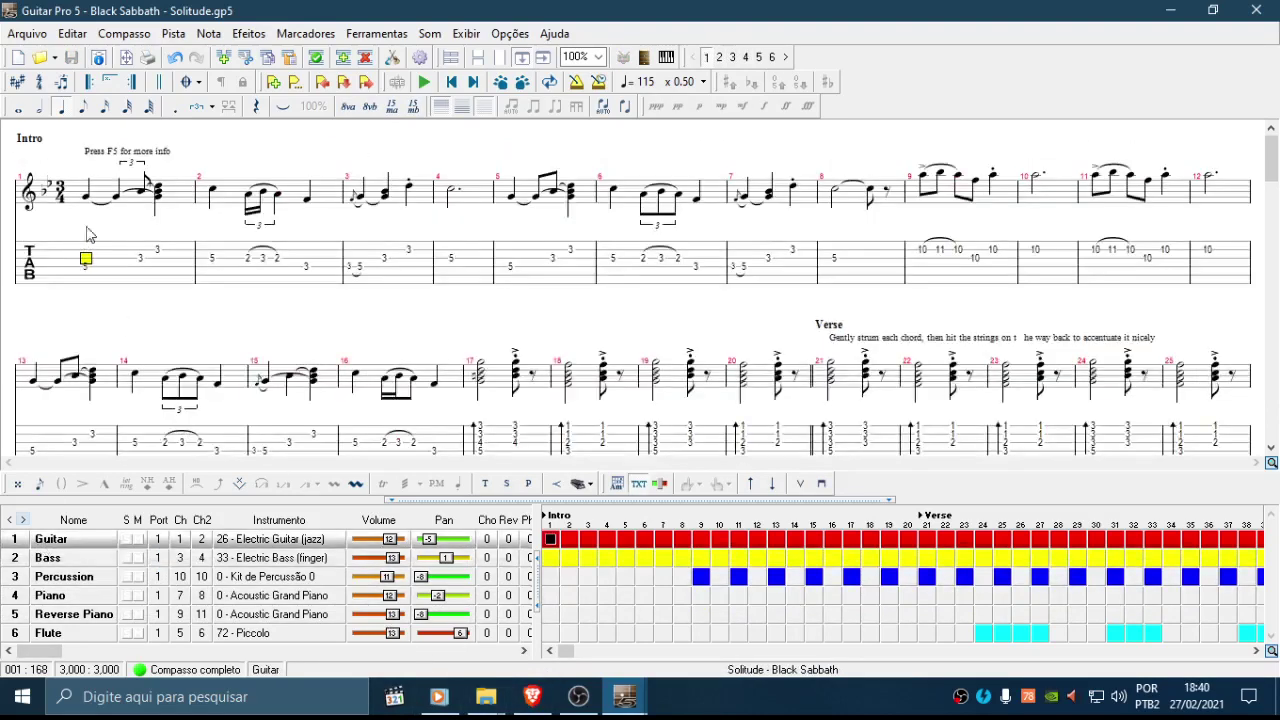
# Step: Open the song's general information and read the transcriber's notes
pyautogui.click(90, 162)
pyautogui.click(85, 259)
pyautogui.press('F5')
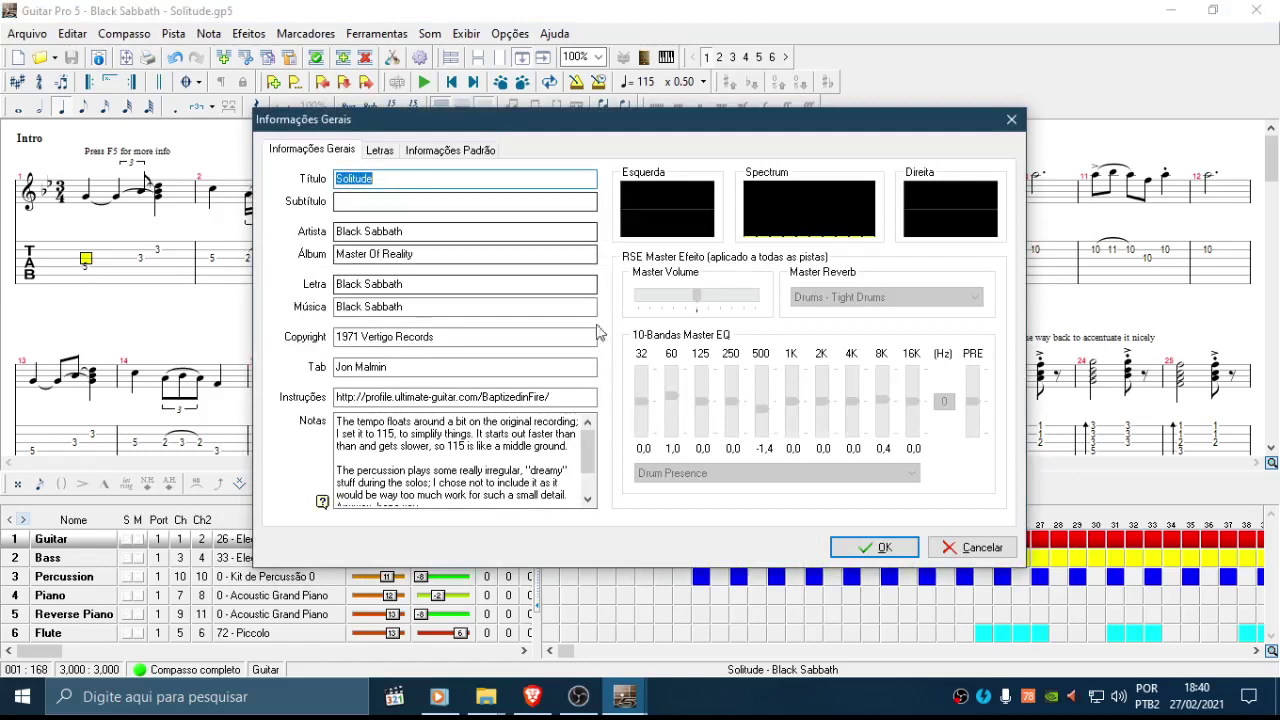
pyautogui.moveTo(375, 434); pyautogui.dragTo(527, 436)
pyautogui.moveTo(467, 468); pyautogui.dragTo(428, 460)
pyautogui.moveTo(588, 455); pyautogui.dragTo(588, 476)
pyautogui.hotkey('ctrl', 'a')
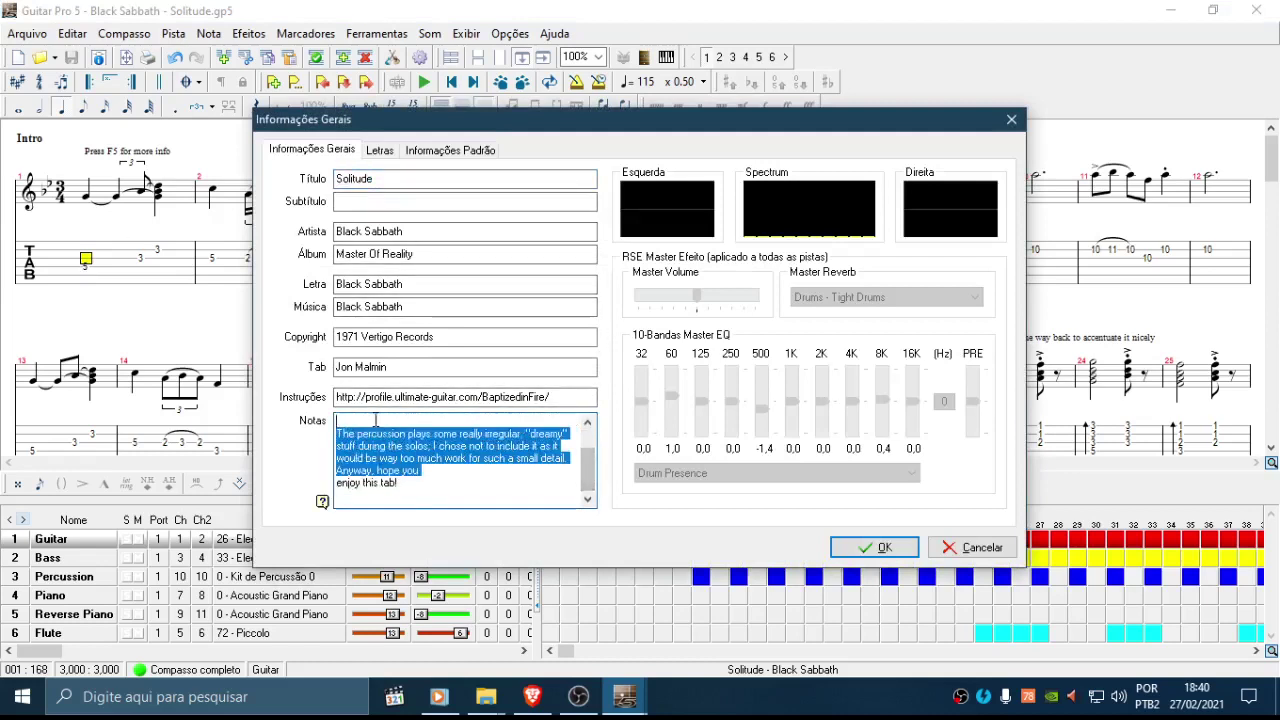
pyautogui.scroll(2, 465, 460)
pyautogui.click(462, 452)
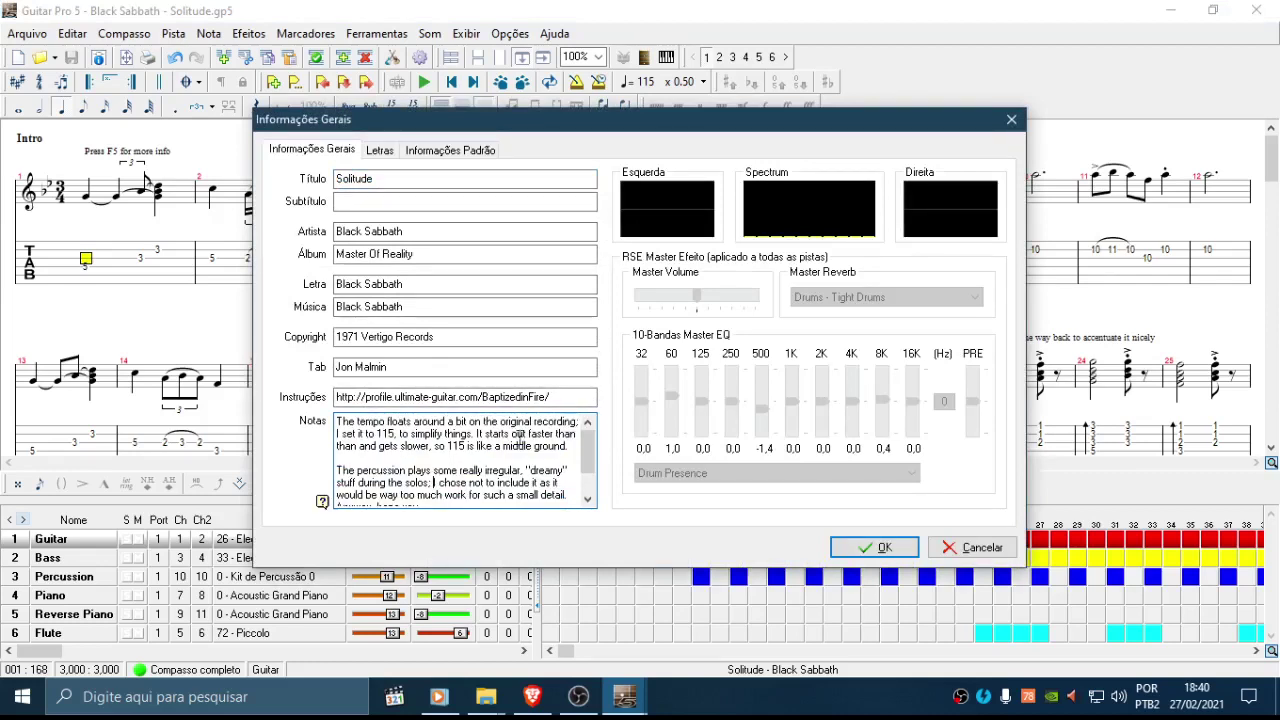
# Step: Check the web address in the song information's instructions field and close the dialog without changes
pyautogui.moveTo(371, 397); pyautogui.dragTo(593, 394)
pyautogui.click(570, 395)
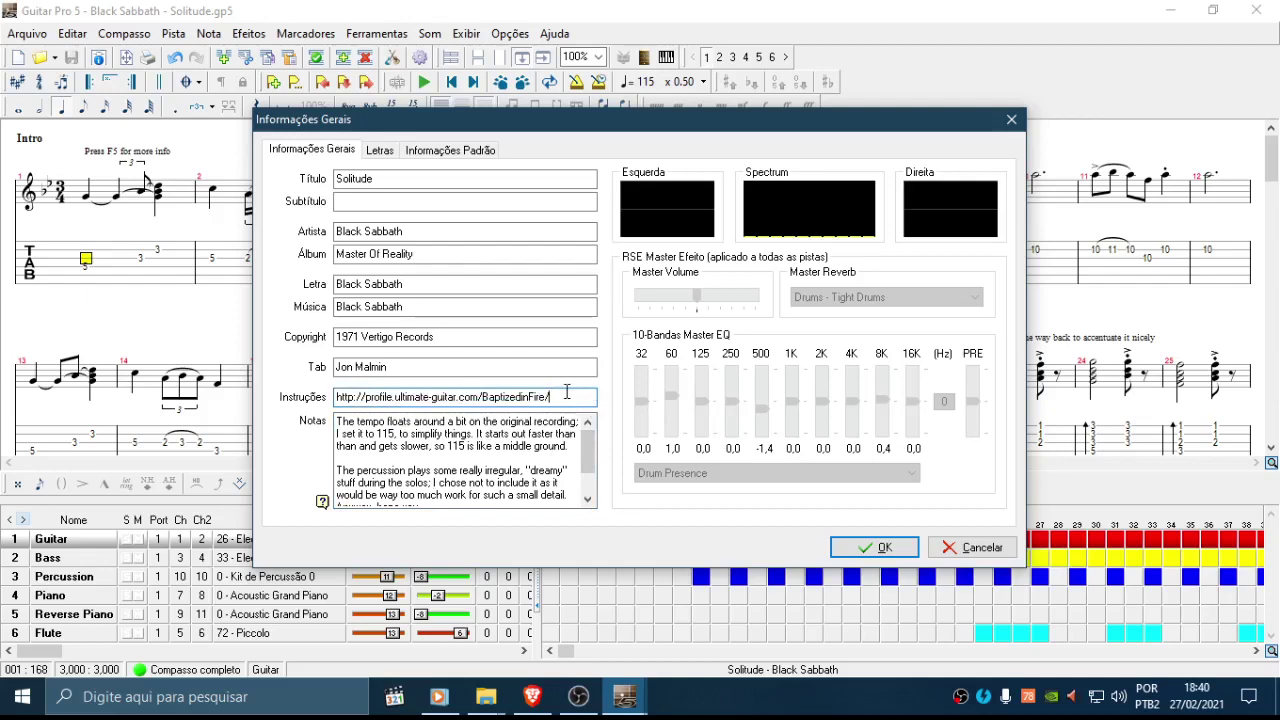
pyautogui.press('Escape')
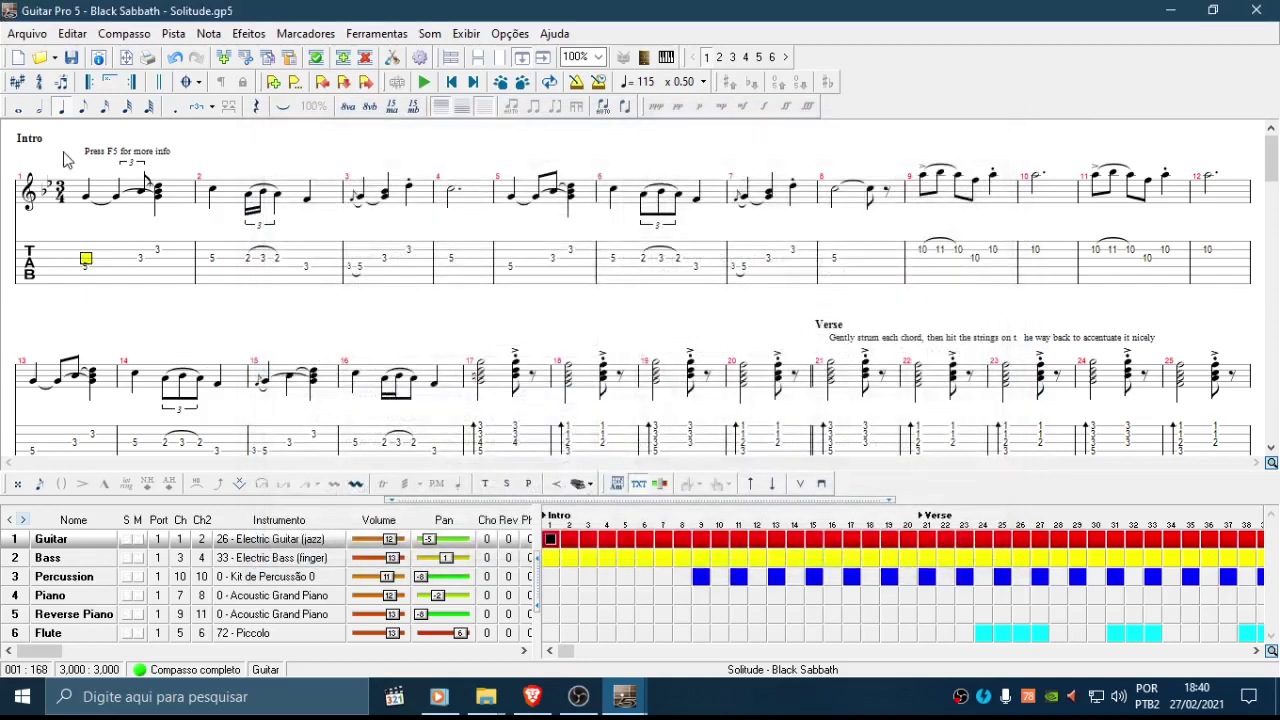
# Step: Delete the "Press F5 for more info" text from the first beat of measure 1 and save the file
pyautogui.press('t')
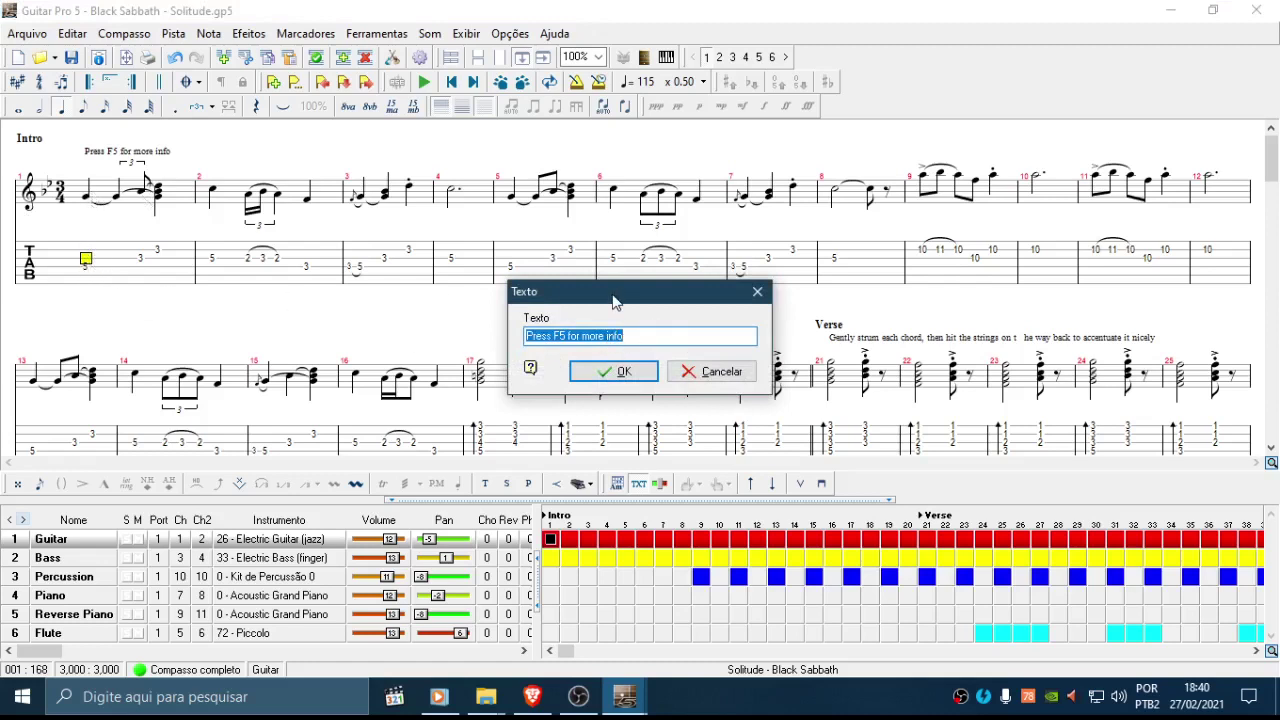
pyautogui.press('Delete')
pyautogui.press('Return')
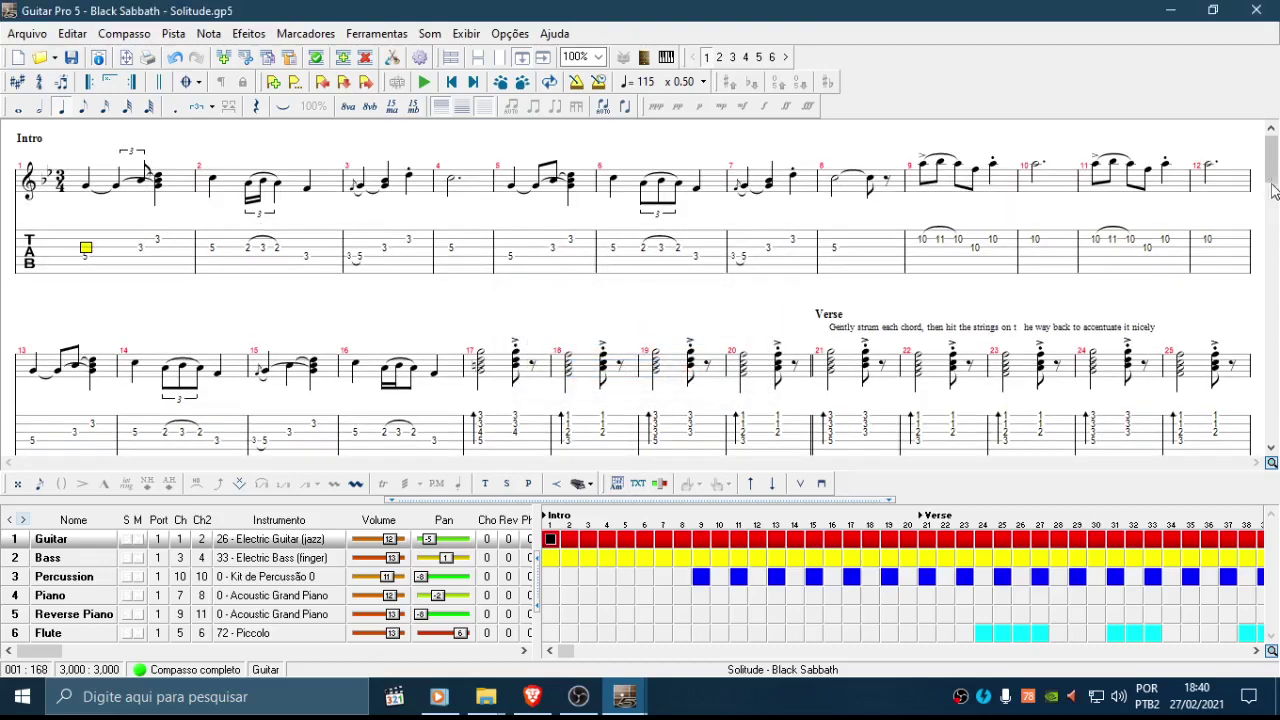
pyautogui.moveTo(1274, 158); pyautogui.dragTo(1274, 118)
pyautogui.click(73, 58)
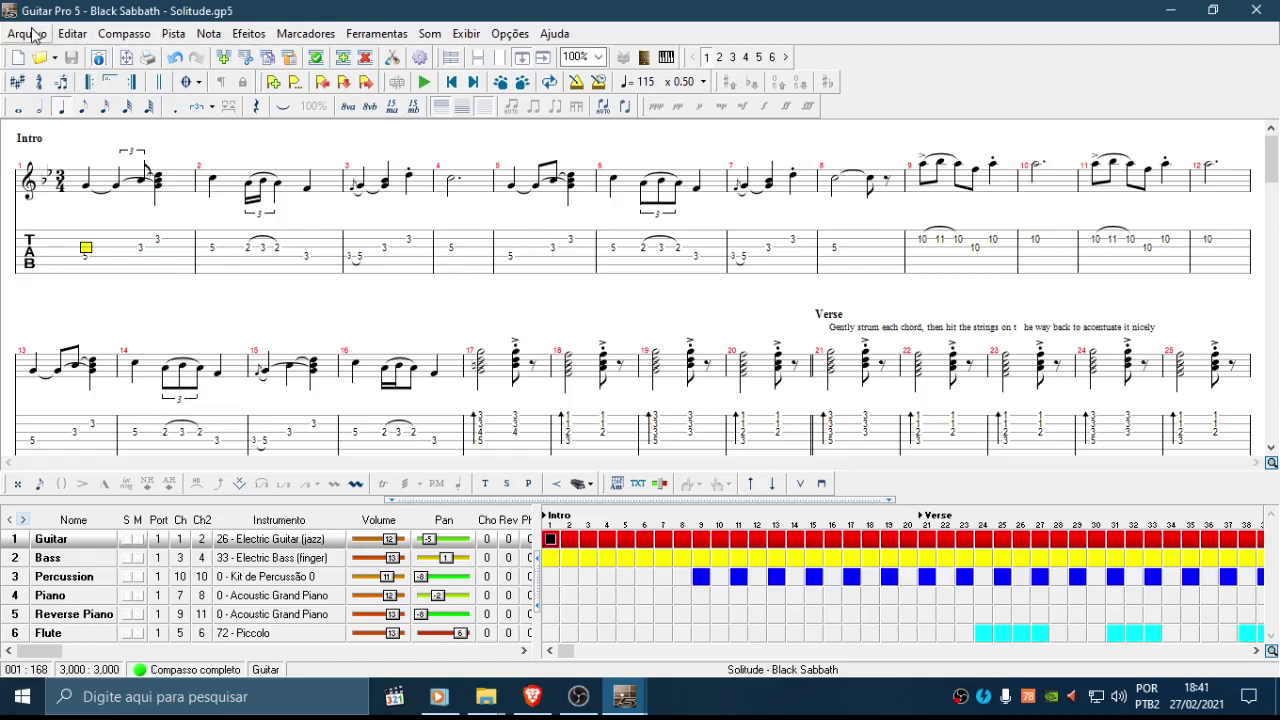
pyautogui.moveTo(87, 262); pyautogui.dragTo(945, 262)
pyautogui.click(1180, 256)
pyautogui.moveTo(1240, 250); pyautogui.dragTo(90, 245)
pyautogui.click(88, 240)
# Step: Inspect the file name, folder and Guitar Pro 5 file types in the save-as dialog, widening the type column, and close it without saving
pyautogui.click(27, 33)
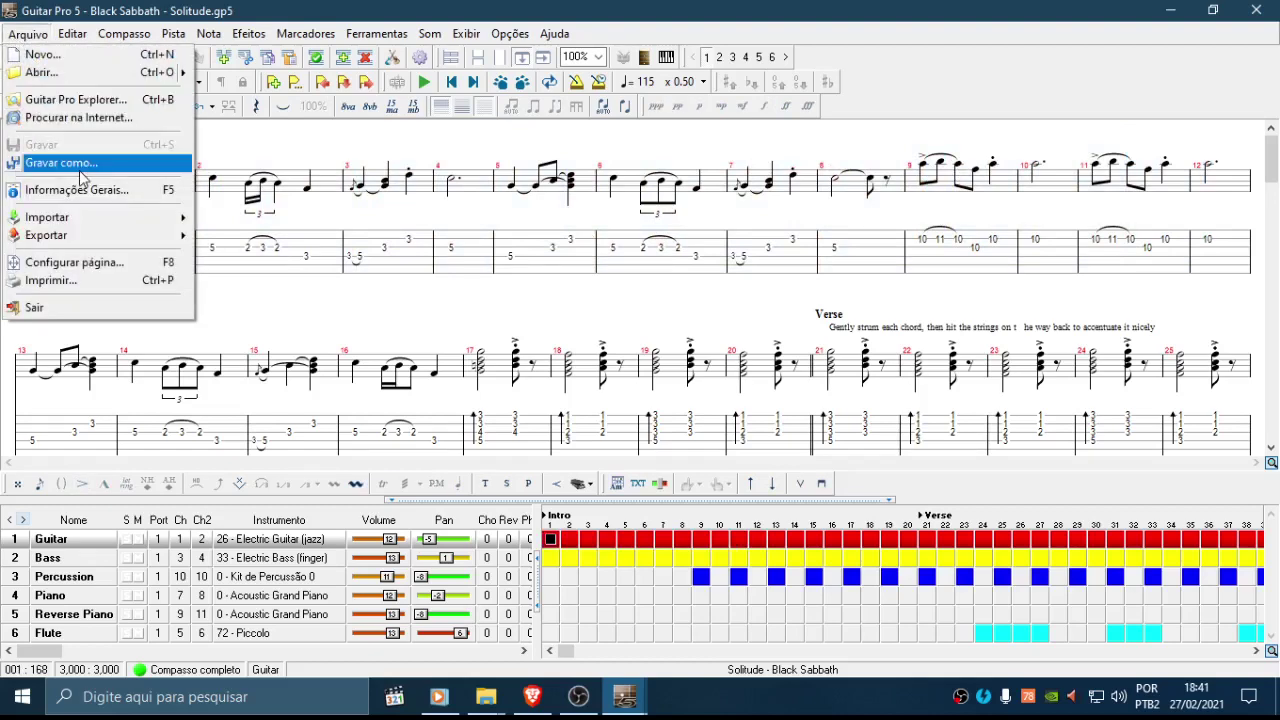
pyautogui.click(60, 160)
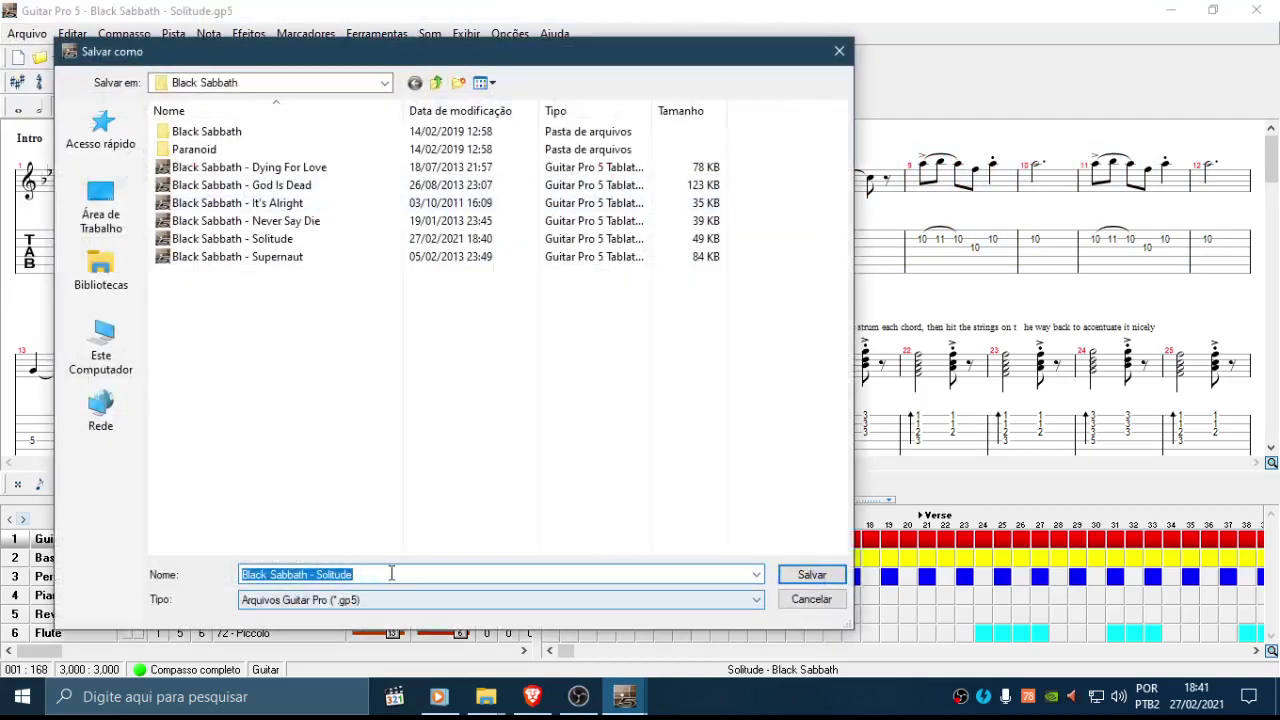
pyautogui.click(380, 574)
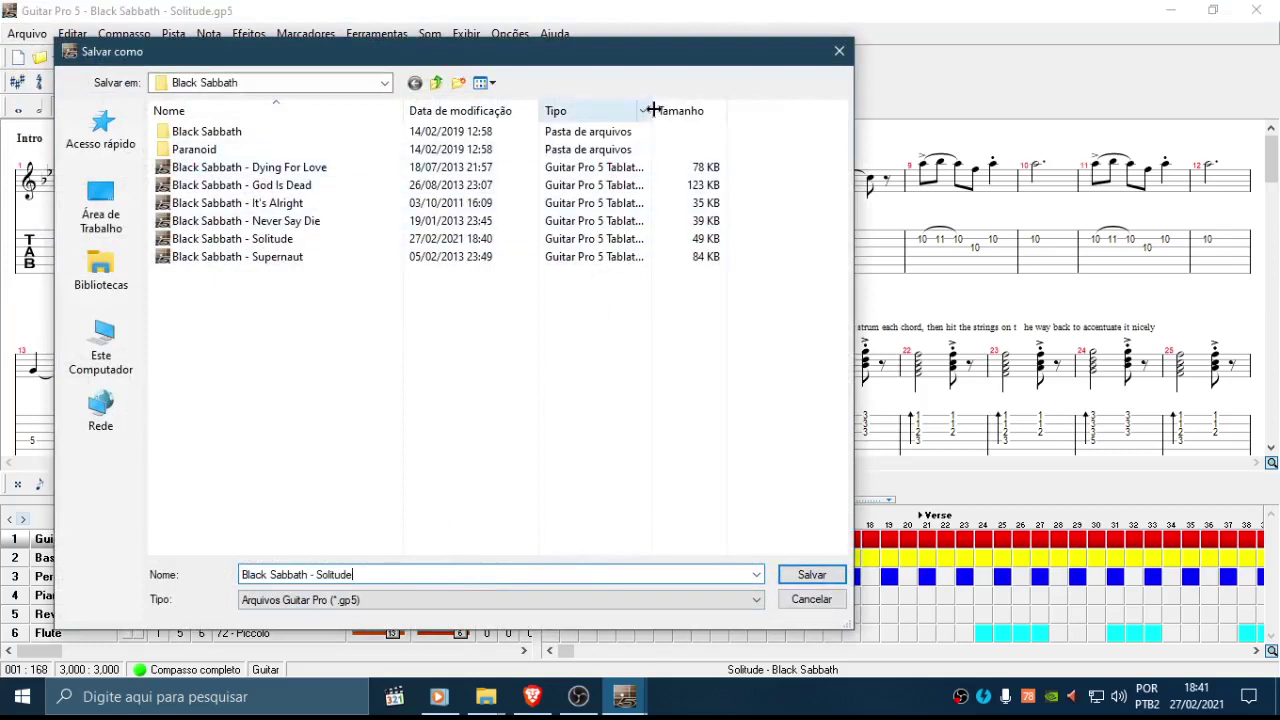
pyautogui.moveTo(653, 108); pyautogui.dragTo(692, 108)
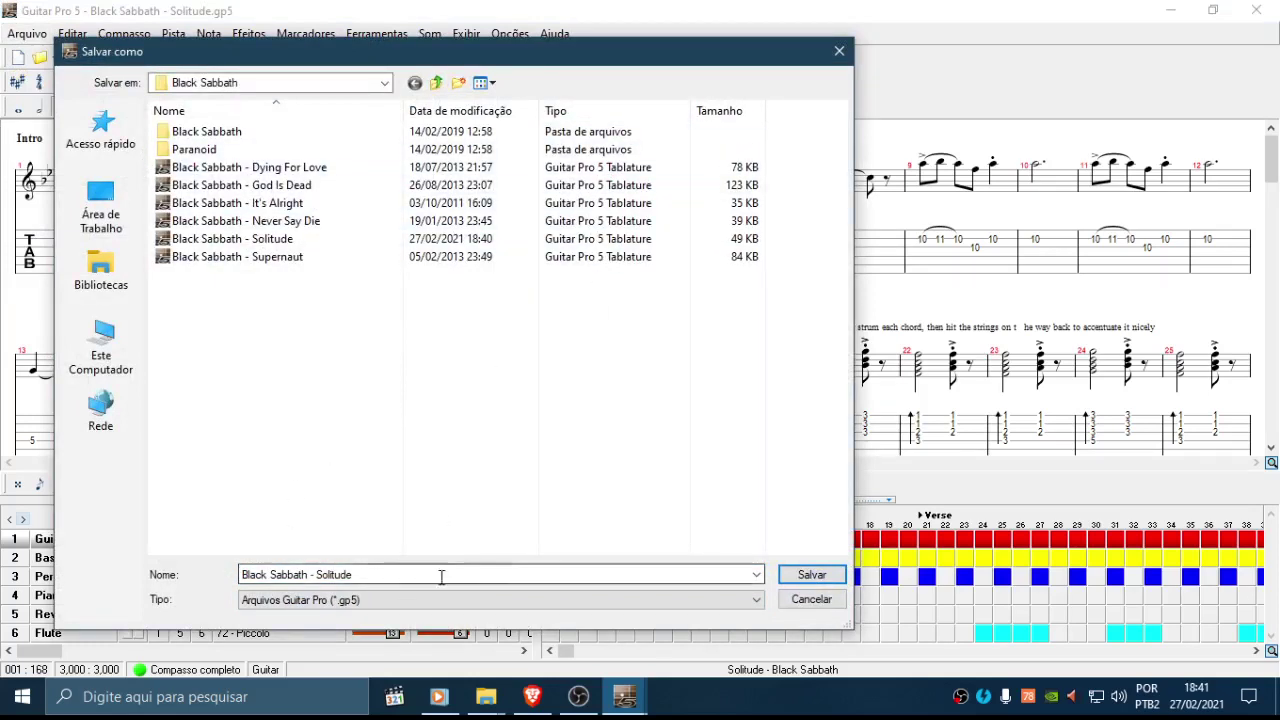
pyautogui.click(811, 599)
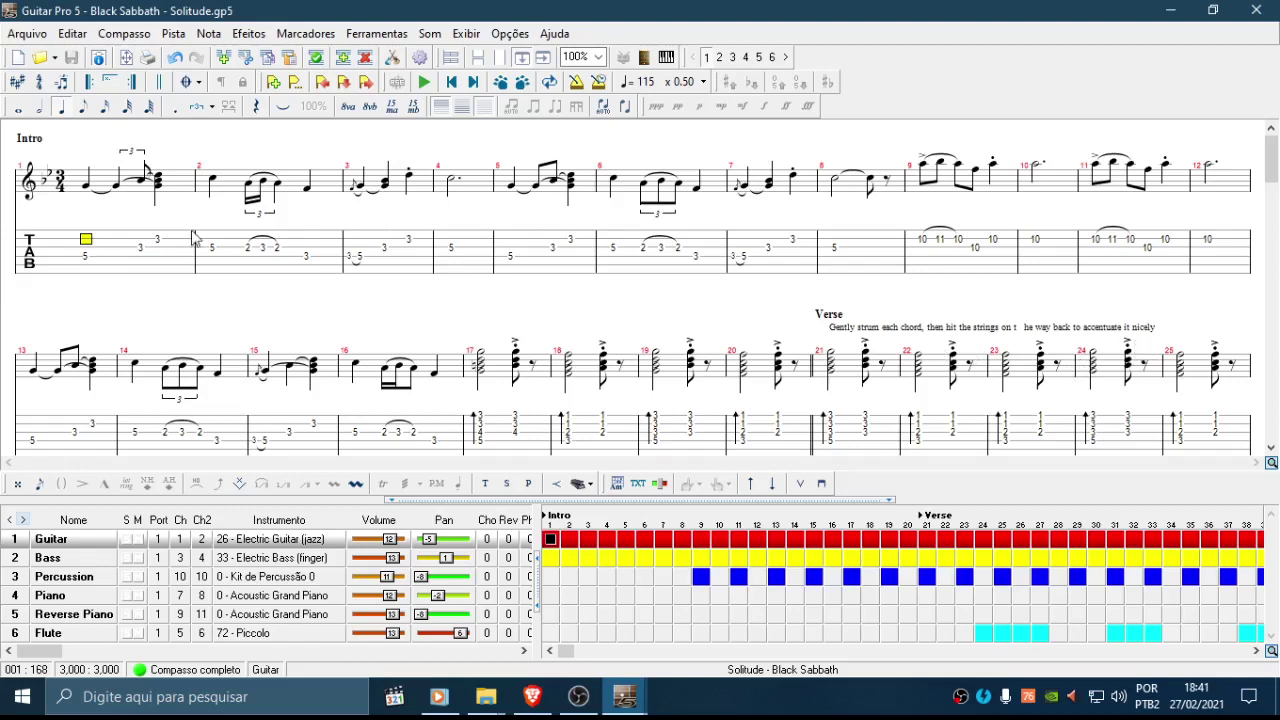
pyautogui.moveTo(90, 249); pyautogui.dragTo(231, 246)
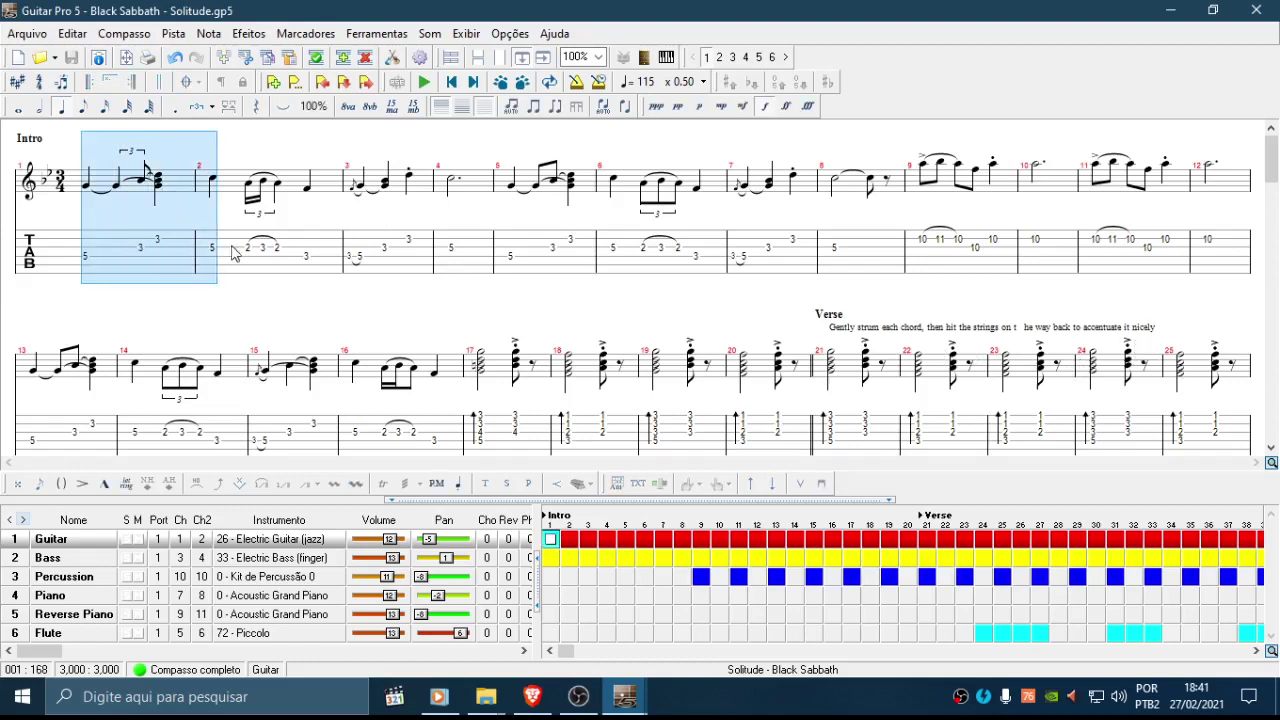
pyautogui.click(84, 256)
pyautogui.moveTo(107, 257); pyautogui.dragTo(800, 238)
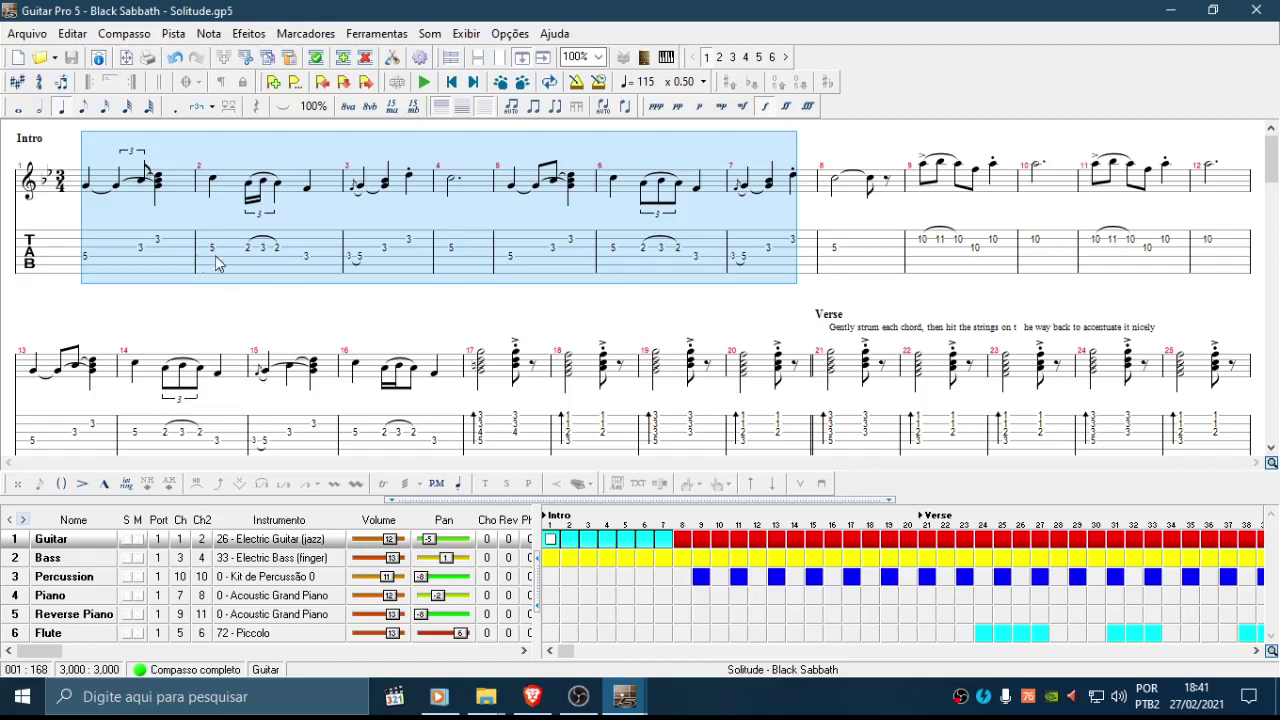
pyautogui.moveTo(217, 263); pyautogui.dragTo(312, 252)
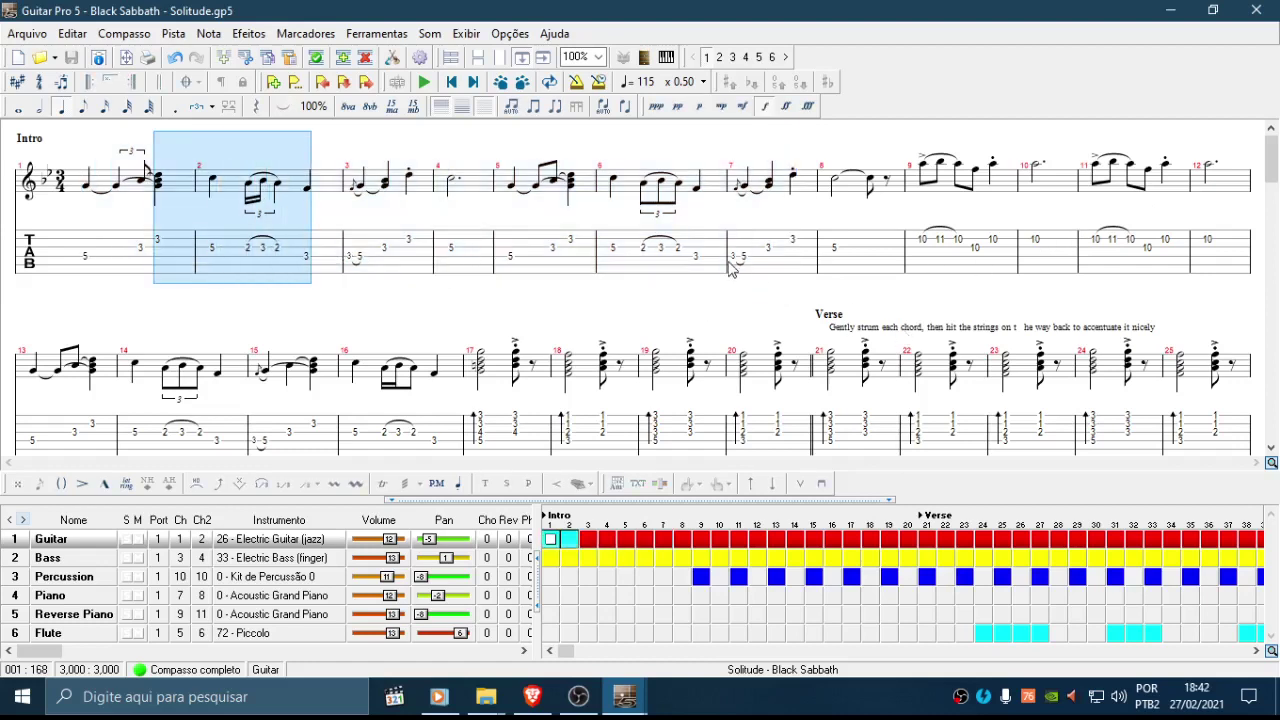
pyautogui.click(789, 265)
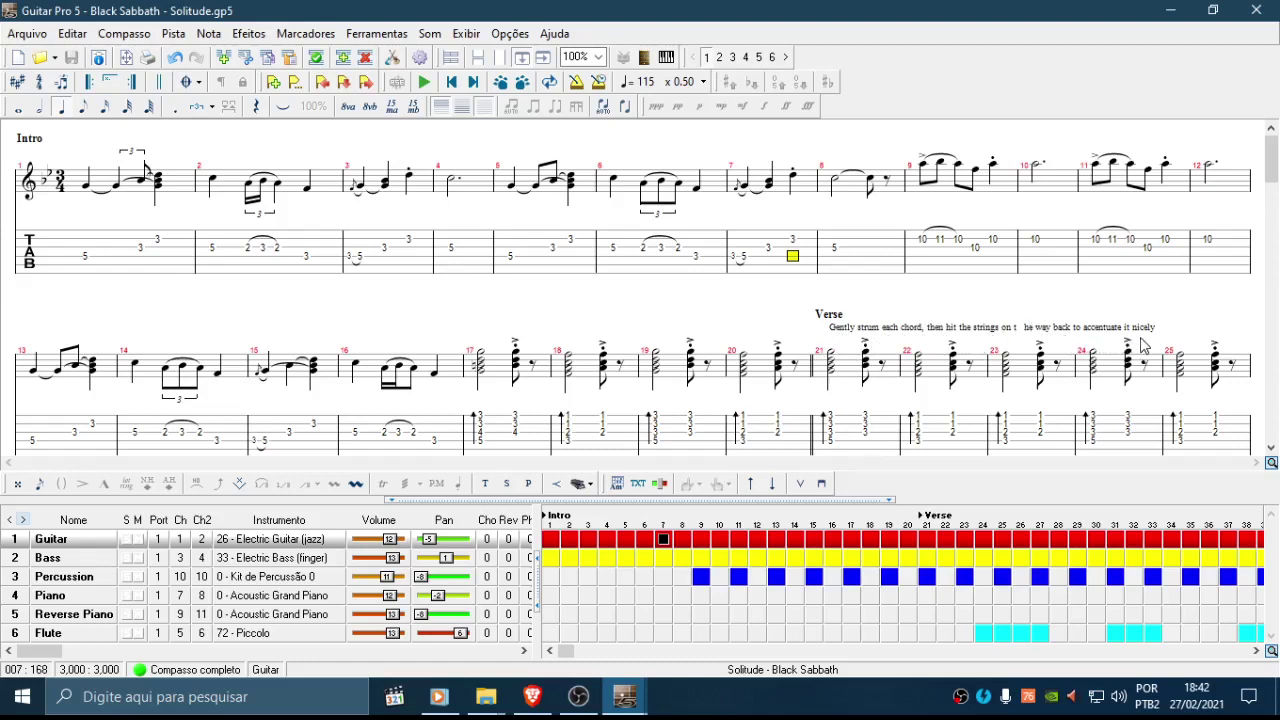
# Step: Delete the "Gently strum each chord" text from the first beat of measure 21, at the start of the Verse
pyautogui.scroll(-1, 1091, 367)
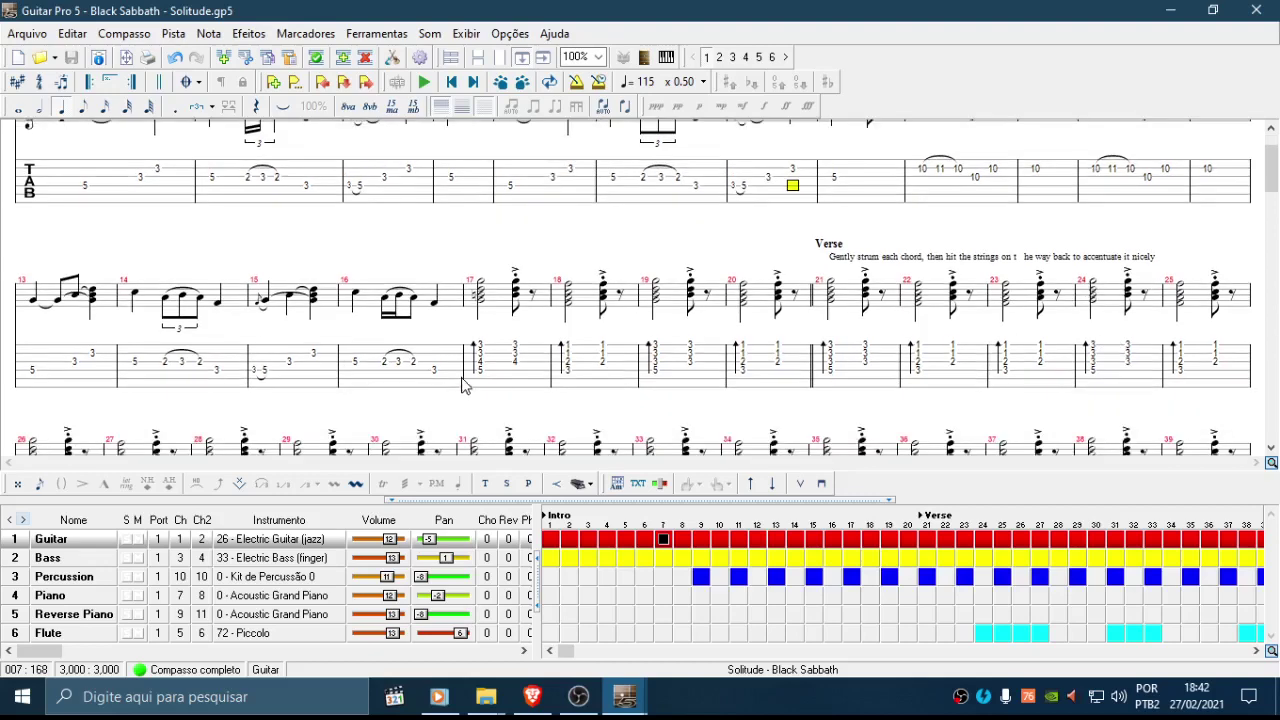
pyautogui.click(867, 274)
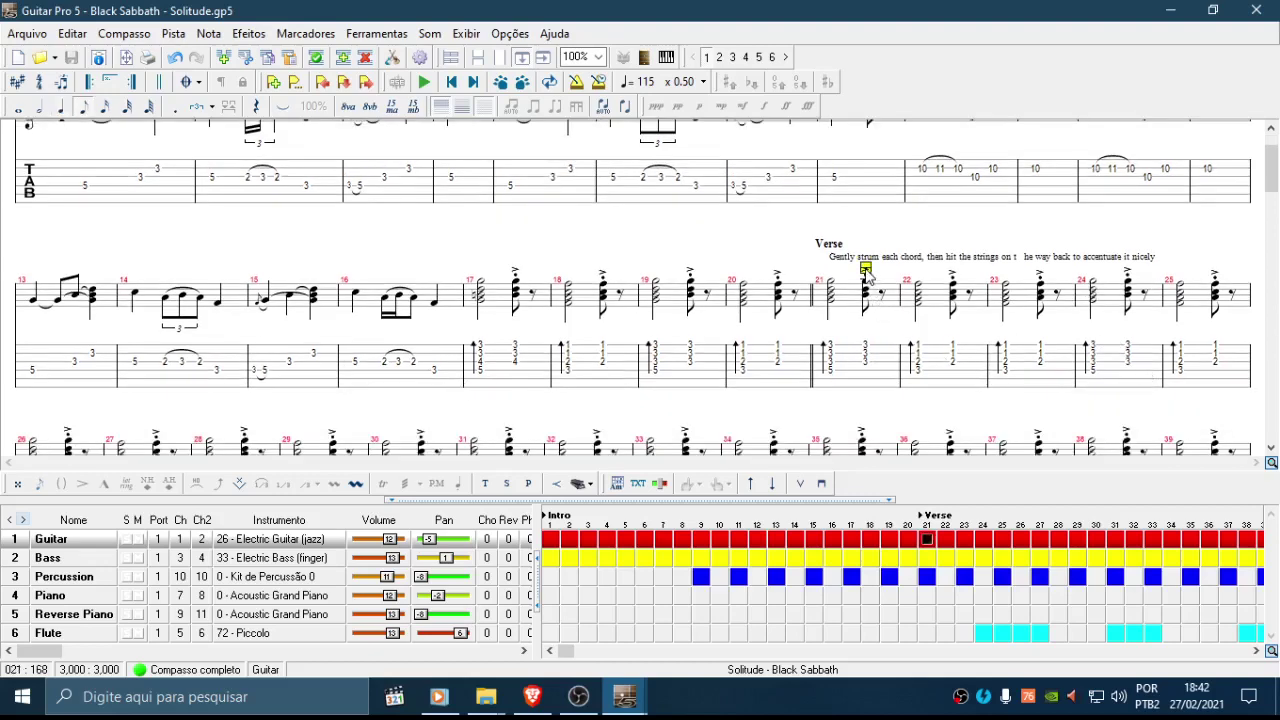
pyautogui.click(779, 282)
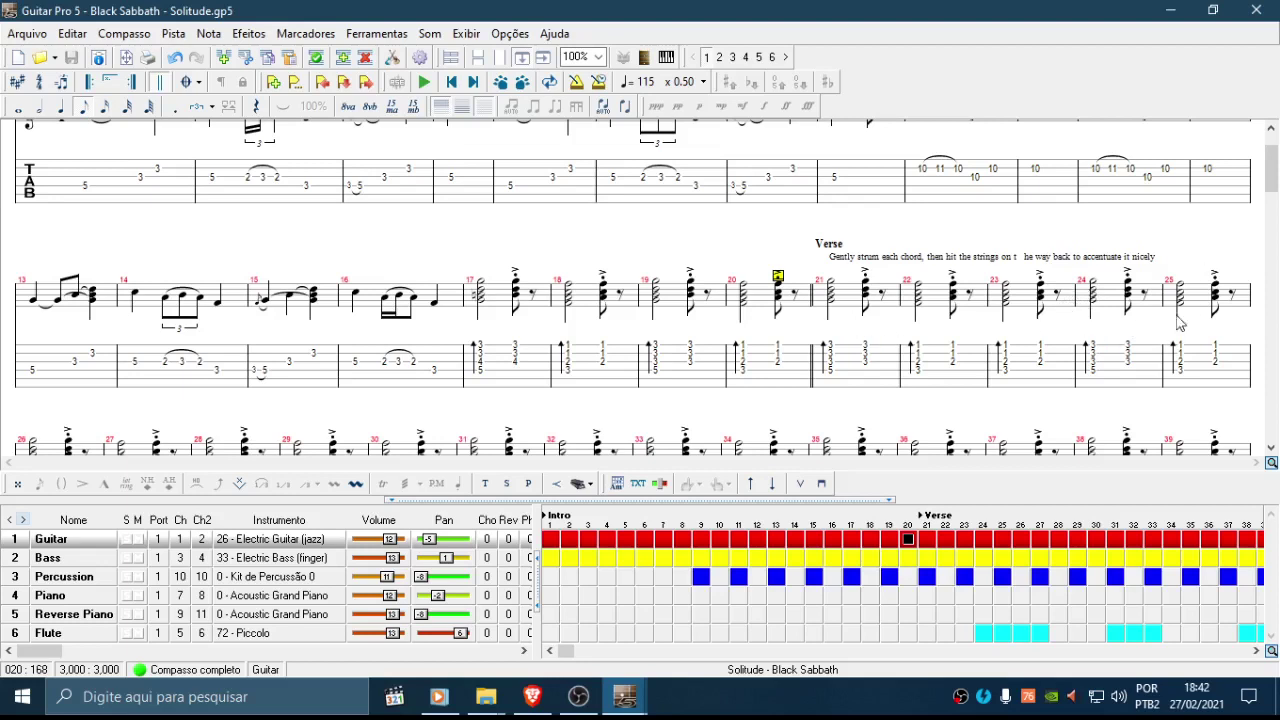
pyautogui.click(826, 347)
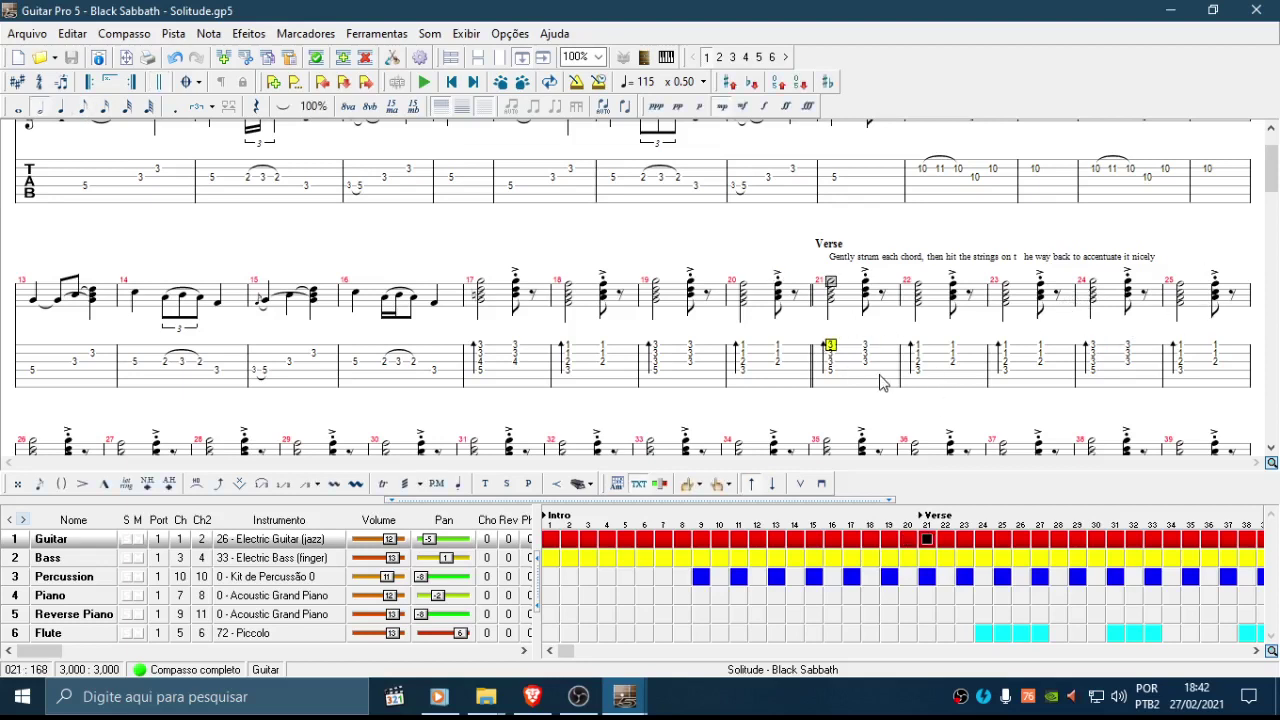
pyautogui.press('t')
pyautogui.press('BackSpace')
pyautogui.press('Return')
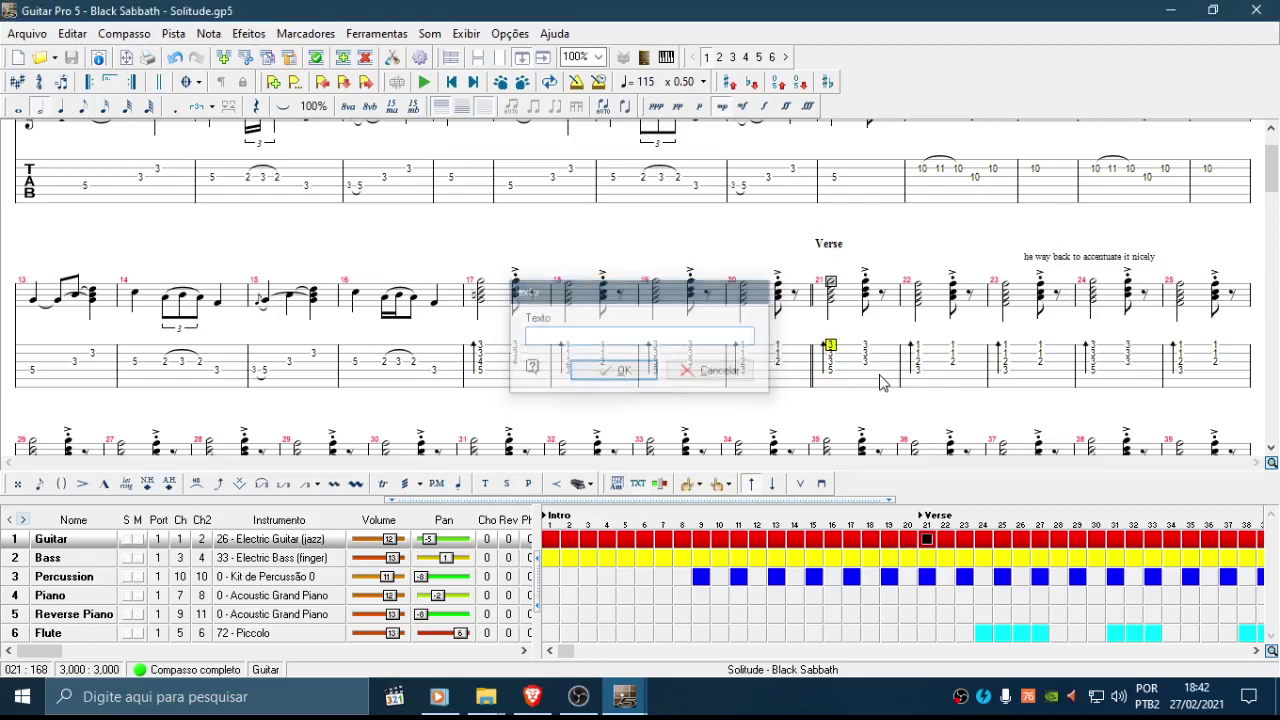
# Step: Delete the remaining "he way back to accentuate it nicely" text from the first beat of measure 23
pyautogui.click(1038, 346)
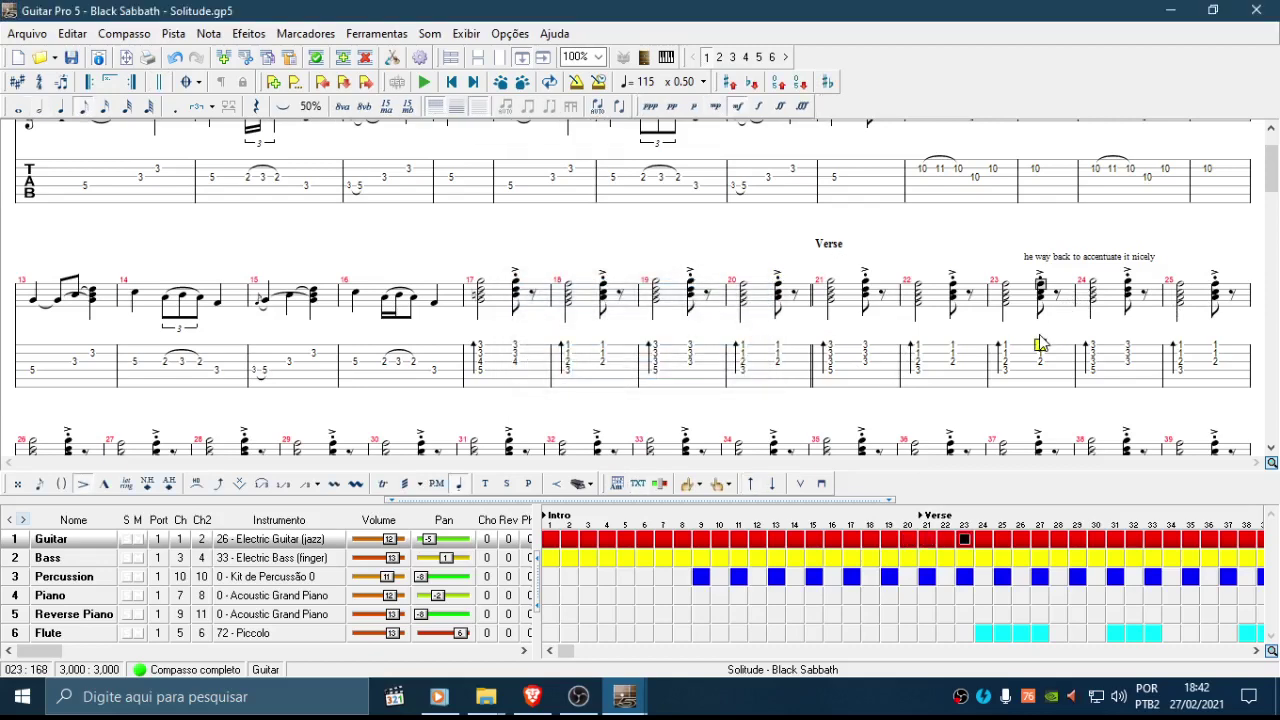
pyautogui.press('t')
pyautogui.press('Escape')
pyautogui.press('Left')
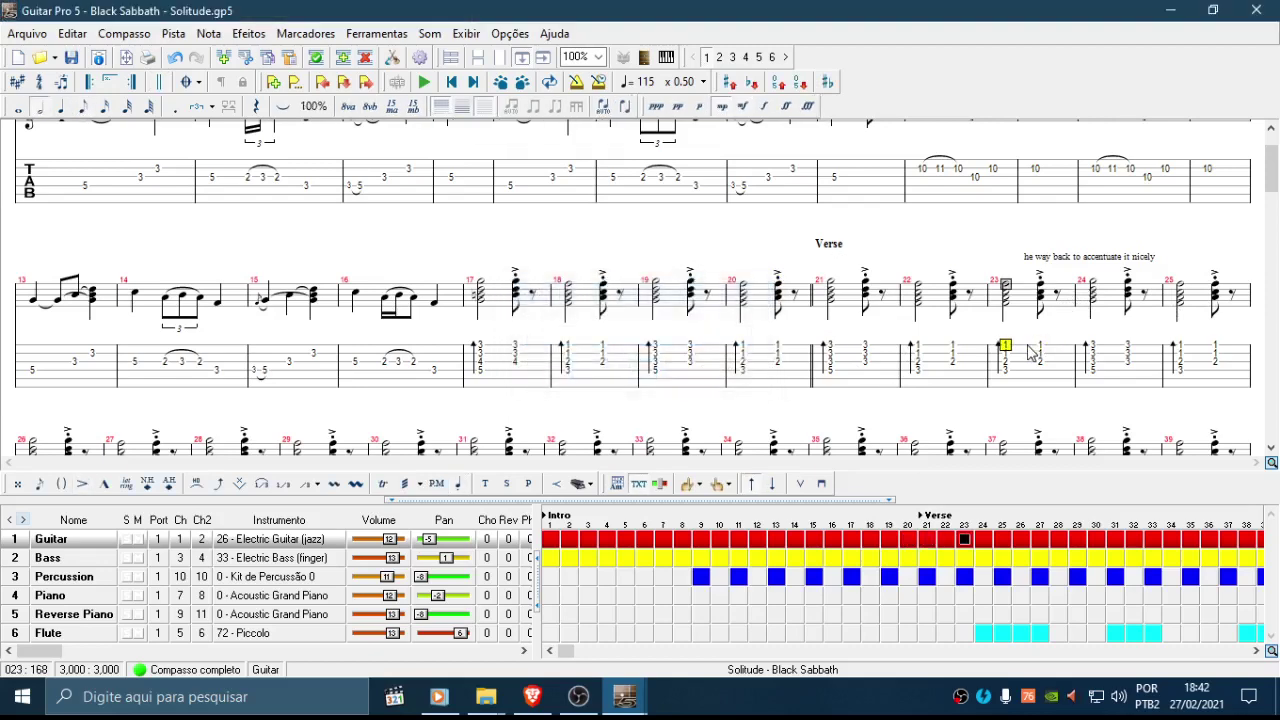
pyautogui.press('t')
pyautogui.press('BackSpace')
pyautogui.press('Return')
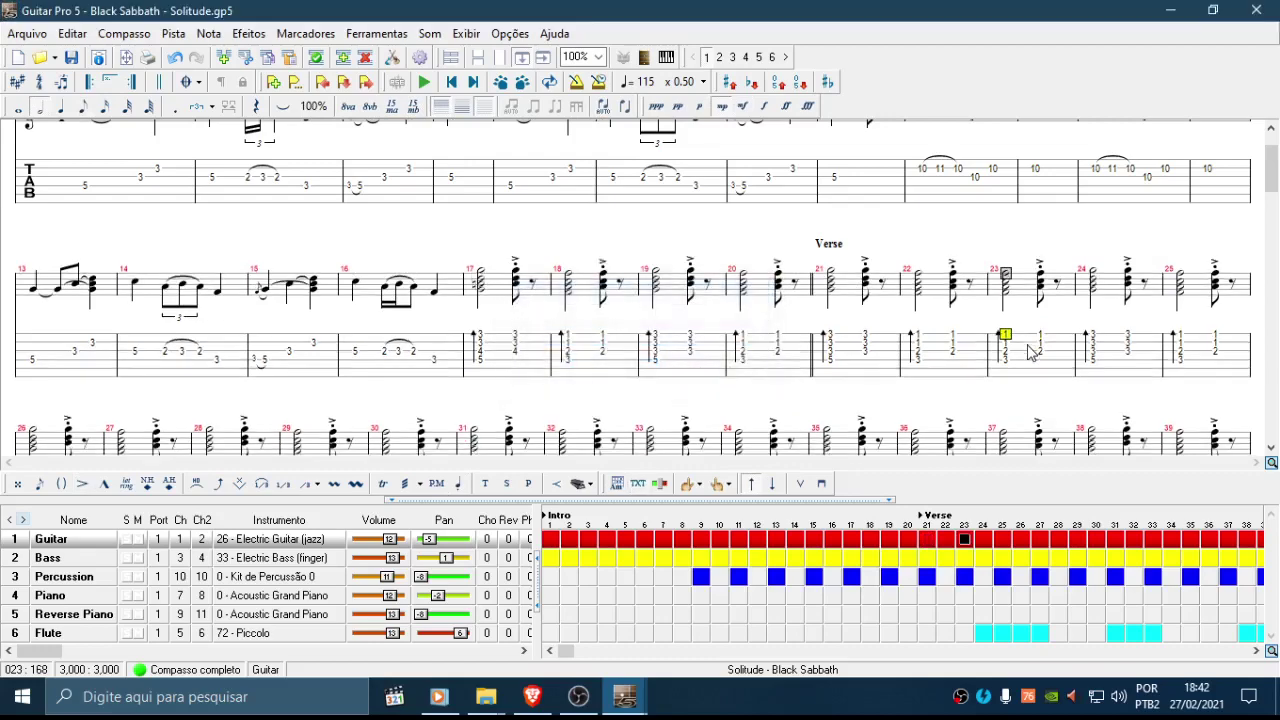
# Step: Examine the rest of the Guitar track for leftover text, down through the Outro to measure 168
pyautogui.scroll(-5, 394, 331)
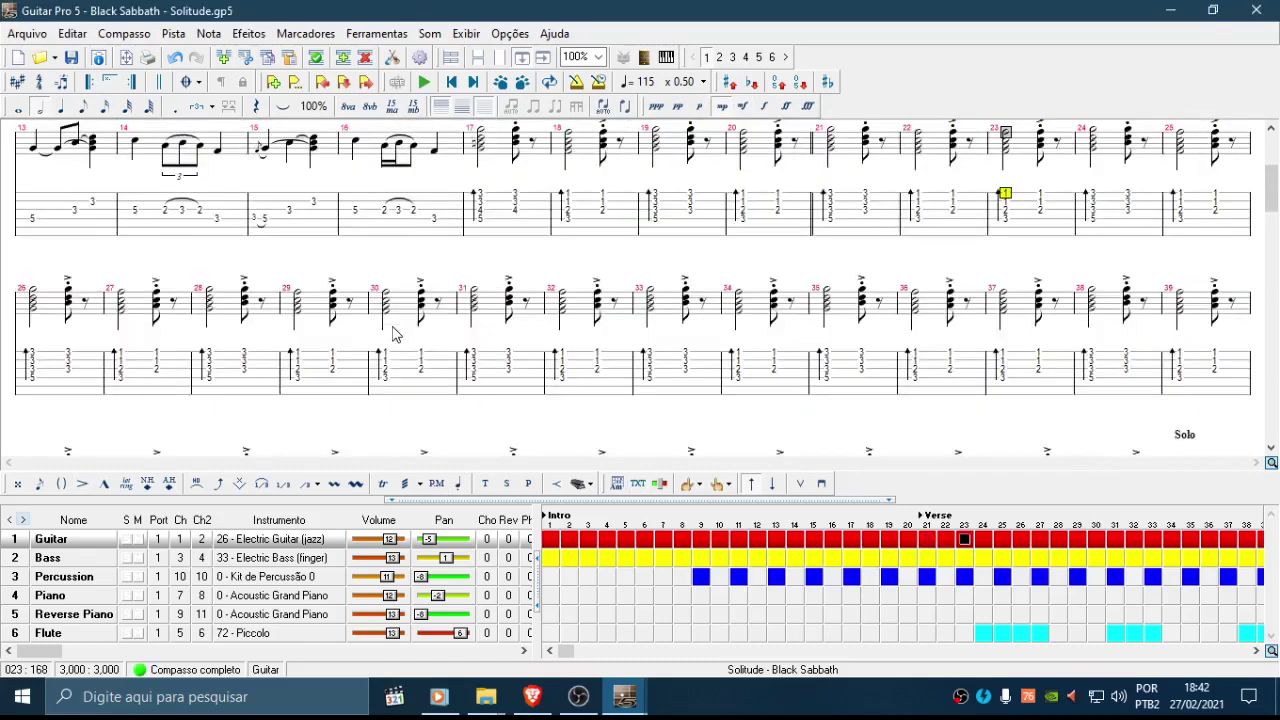
pyautogui.scroll(-10, 394, 331)
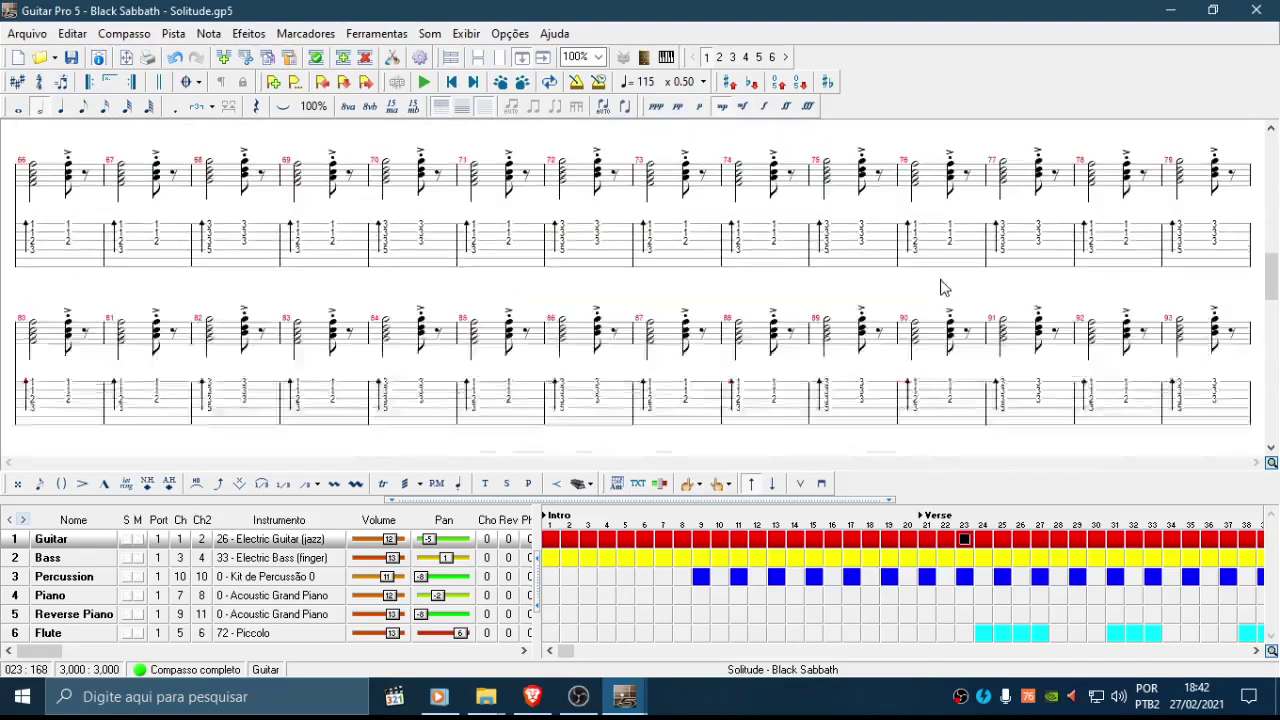
pyautogui.scroll(-5, 757, 325)
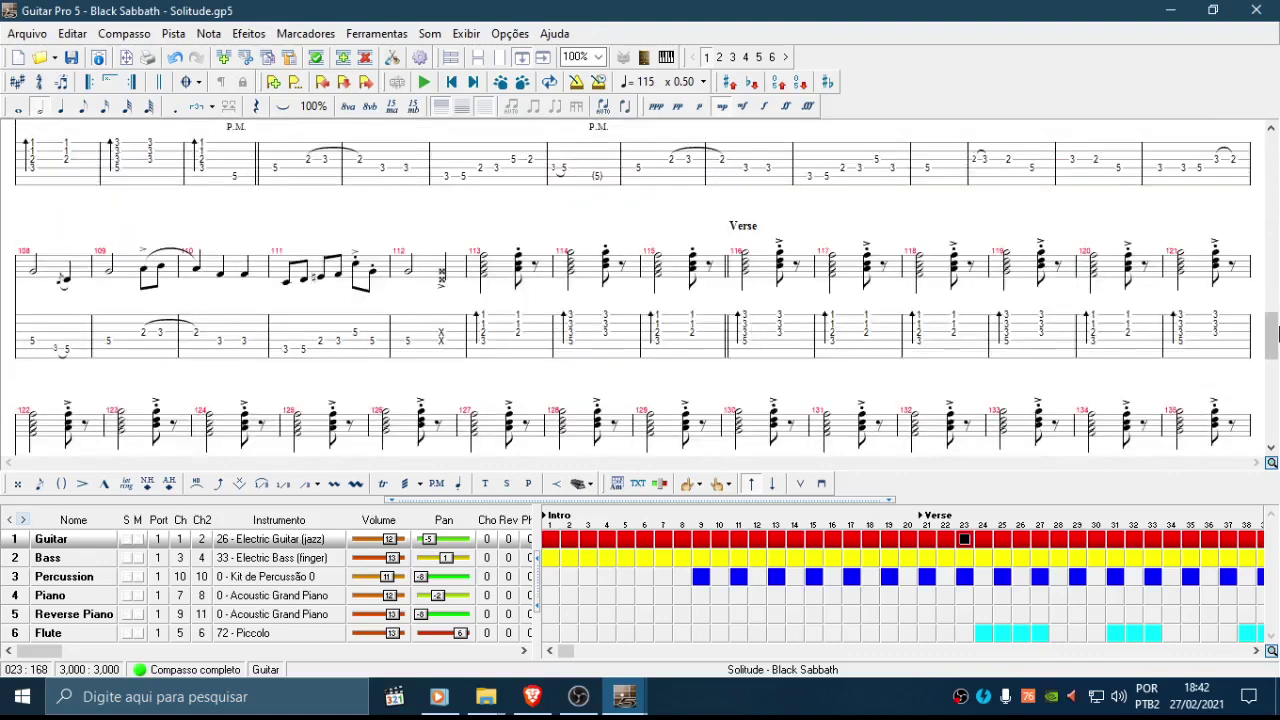
pyautogui.moveTo(1273, 328); pyautogui.dragTo(1276, 418)
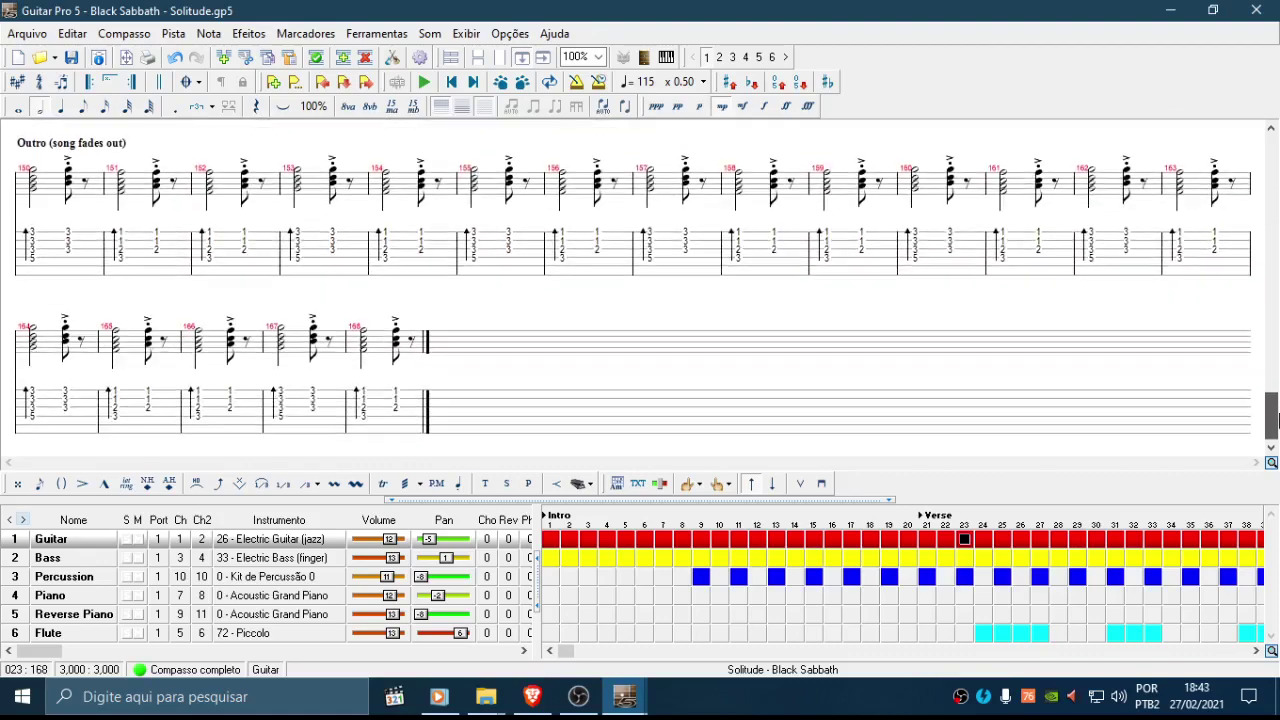
pyautogui.click(509, 160)
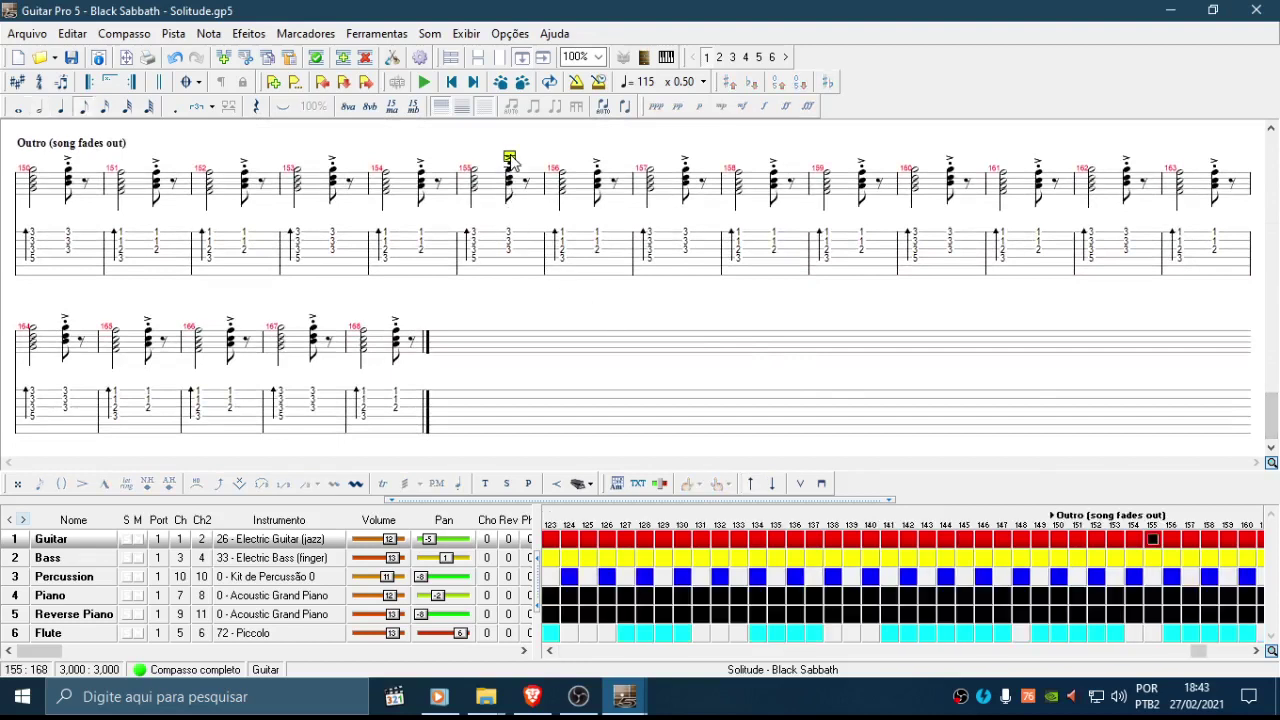
pyautogui.click(37, 239)
pyautogui.moveTo(66, 238); pyautogui.dragTo(72, 243)
pyautogui.press('space')
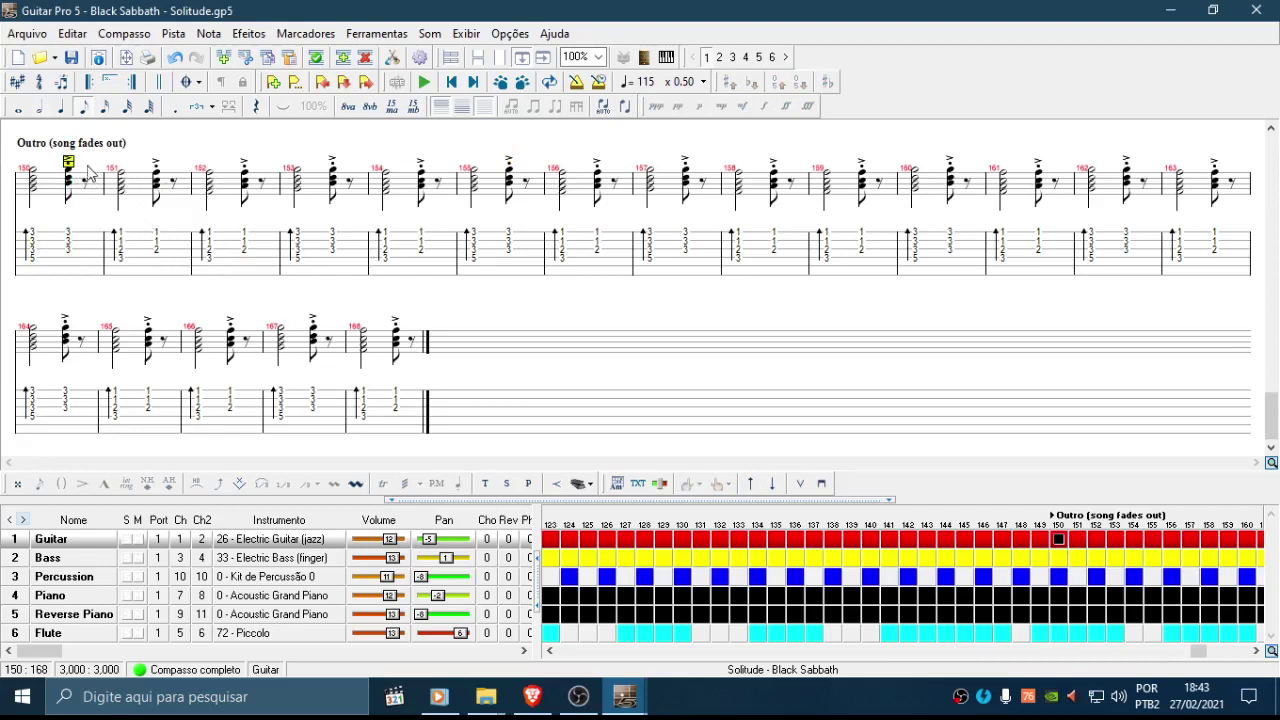
pyautogui.moveTo(37, 239); pyautogui.dragTo(295, 246)
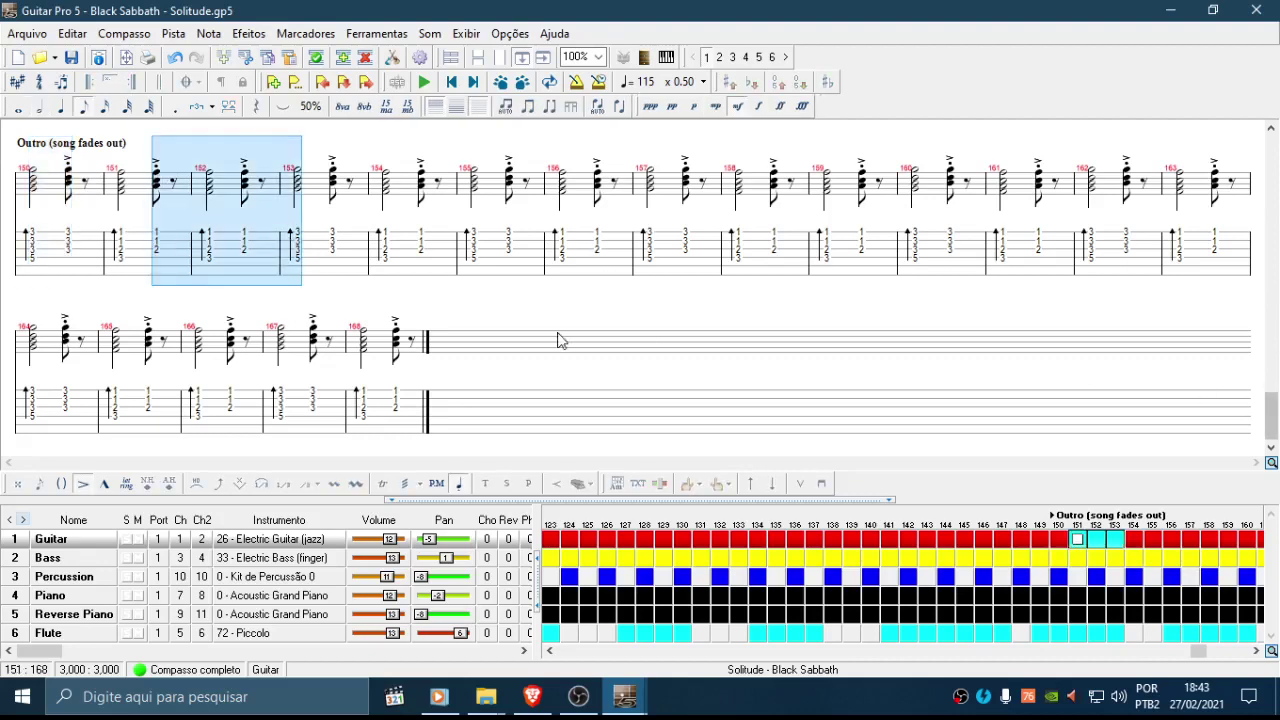
pyautogui.click(396, 400)
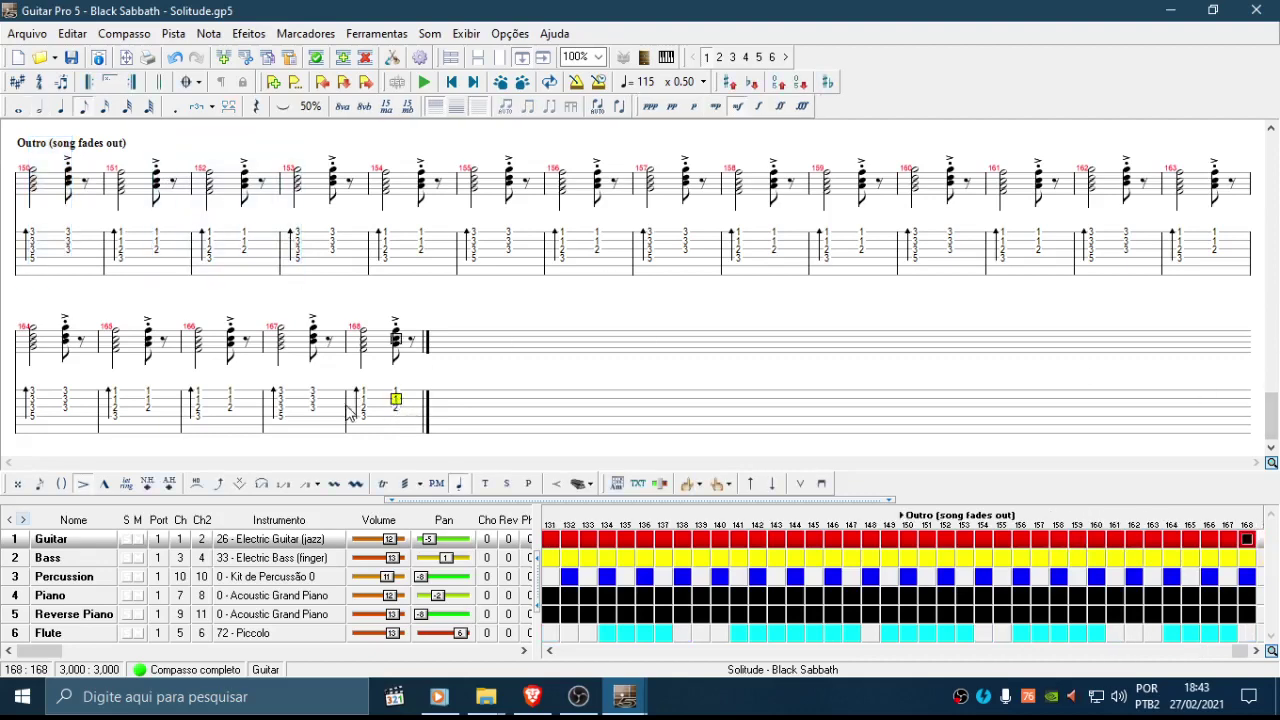
pyautogui.press('Left')
# Step: Return to the Guitar track's Intro and place the cursor in measure 12
pyautogui.moveTo(1272, 415); pyautogui.dragTo(1278, 90)
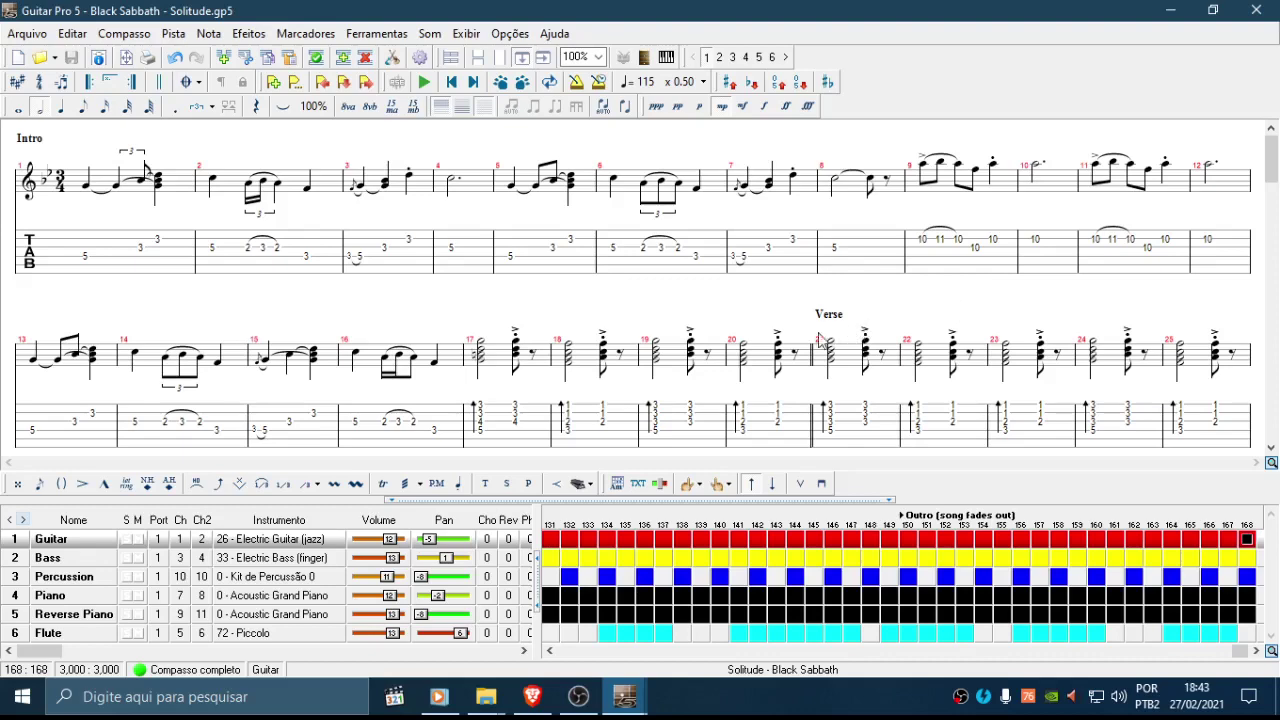
pyautogui.moveTo(70, 272); pyautogui.dragTo(963, 280)
pyautogui.click(1195, 266)
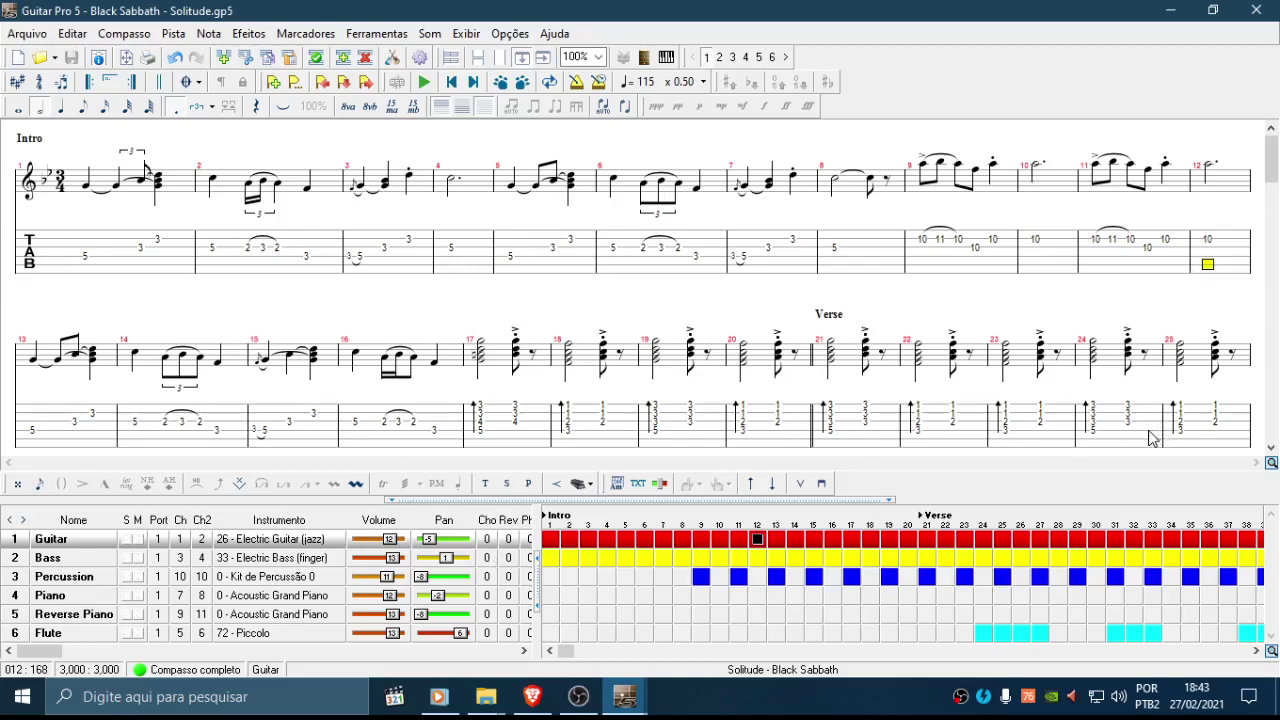
# Step: Examine the Bass, Percussion, Piano, Reverse Piano and Flute tracks for leftover text, ending at measure 1 of the Flute
pyautogui.click(75, 558)
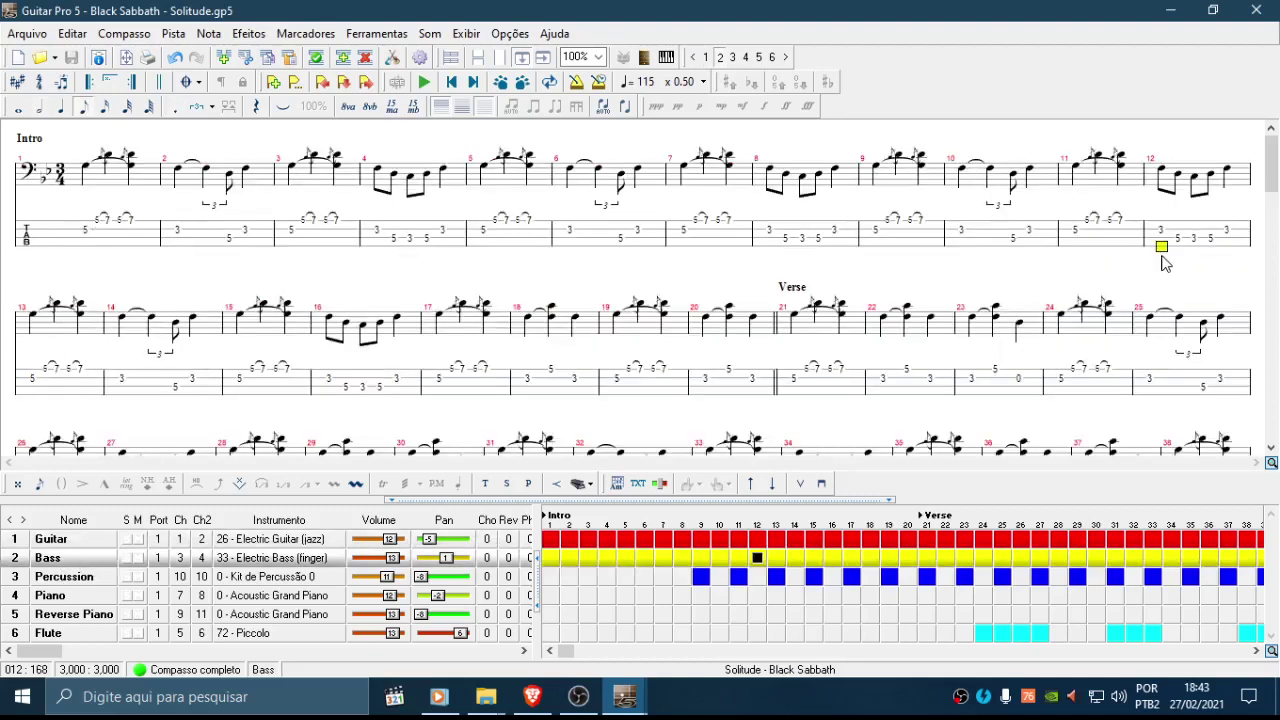
pyautogui.click(65, 577)
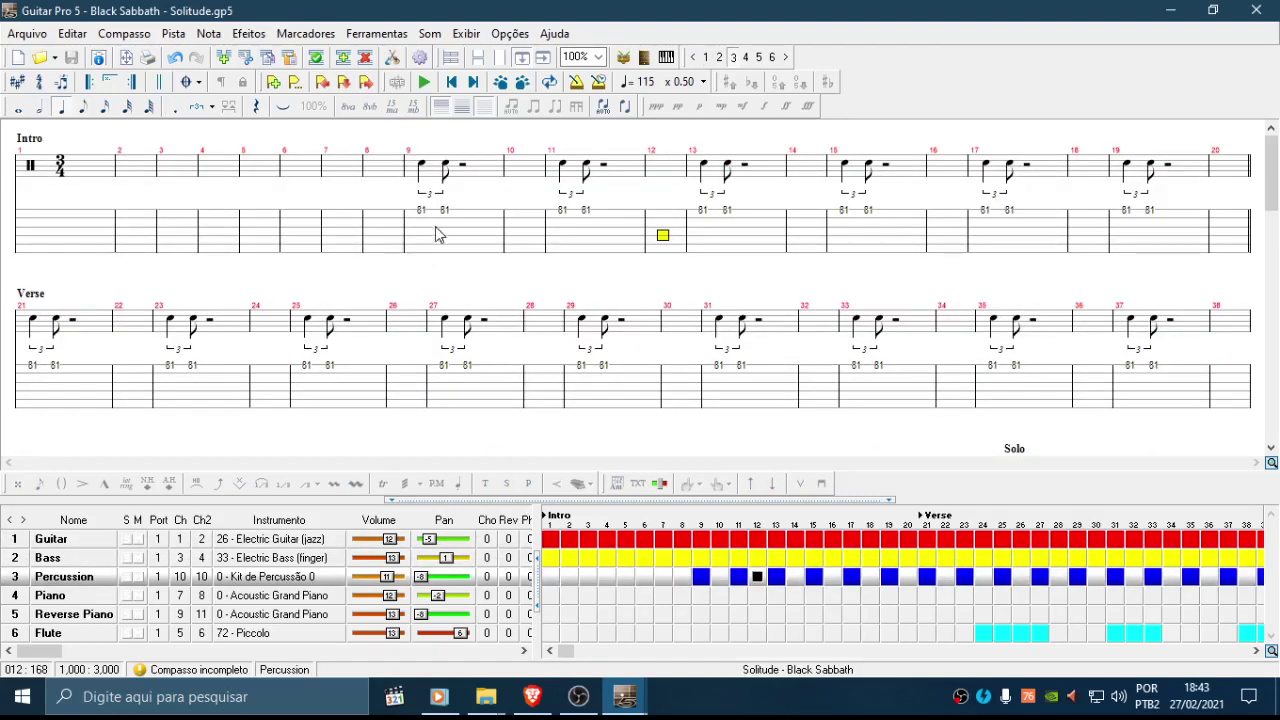
pyautogui.scroll(-5, 361, 471)
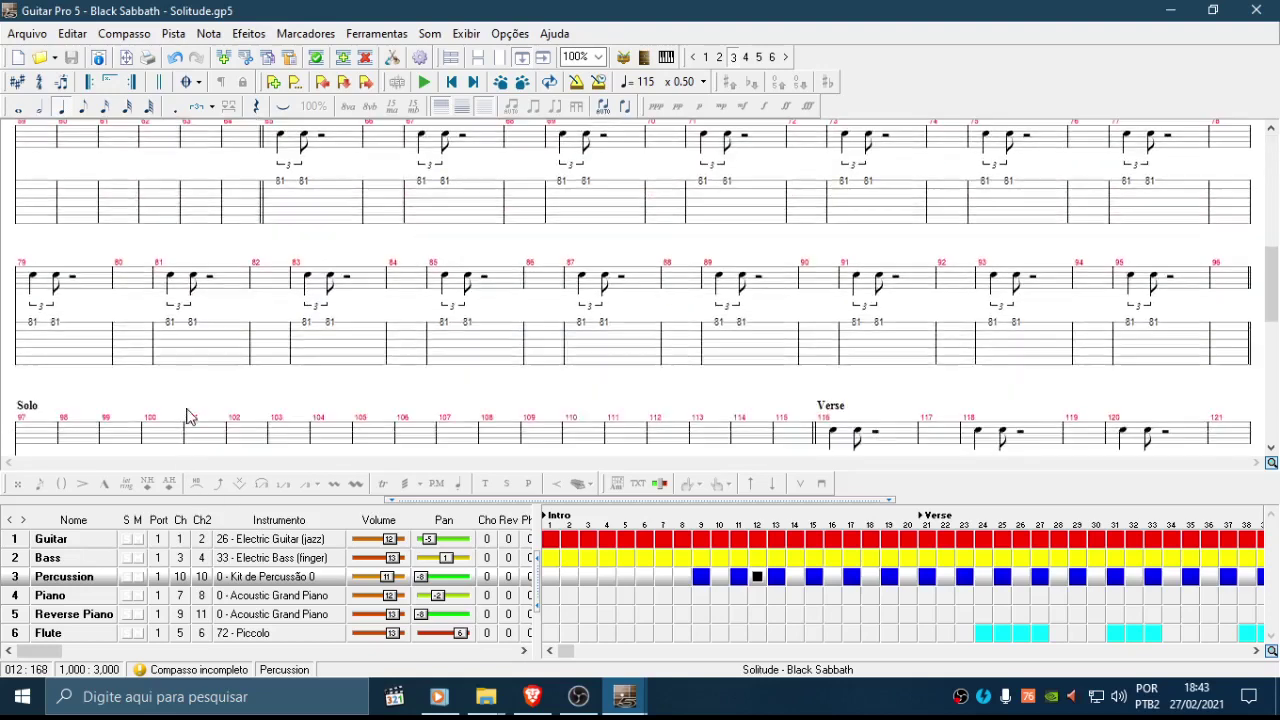
pyautogui.click(75, 597)
pyautogui.scroll(-5, 280, 374)
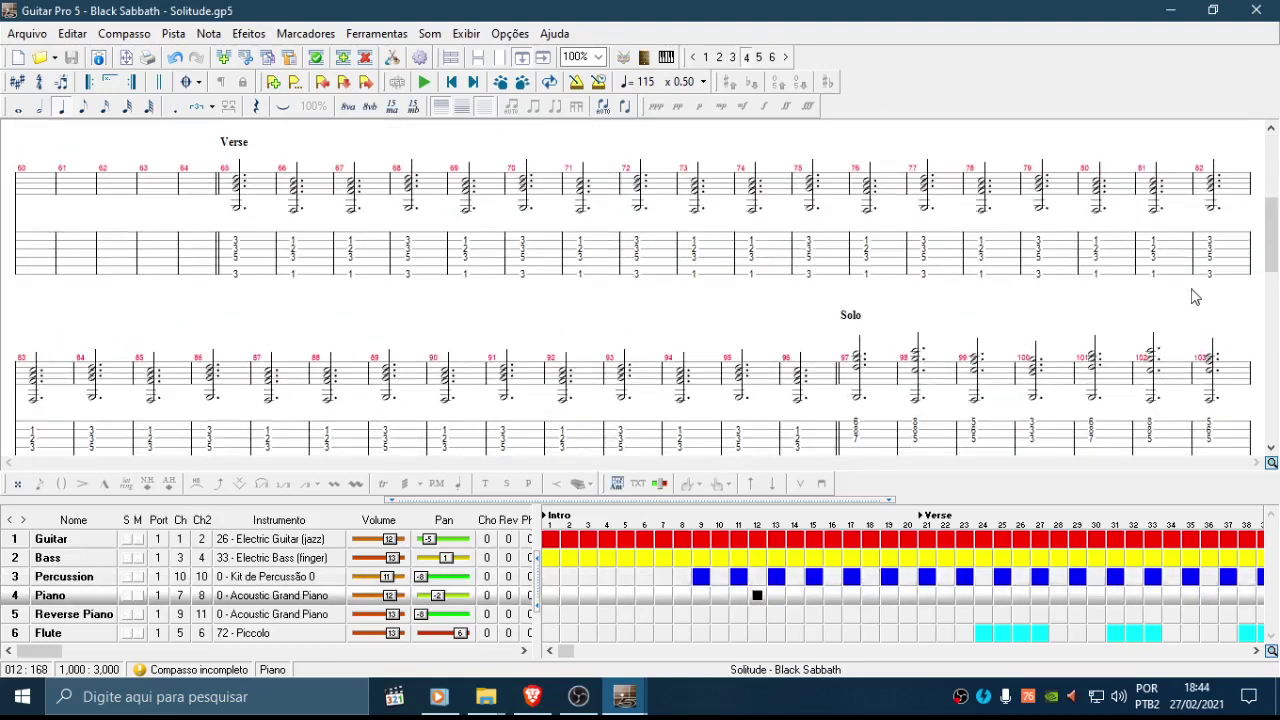
pyautogui.click(50, 616)
pyautogui.click(83, 633)
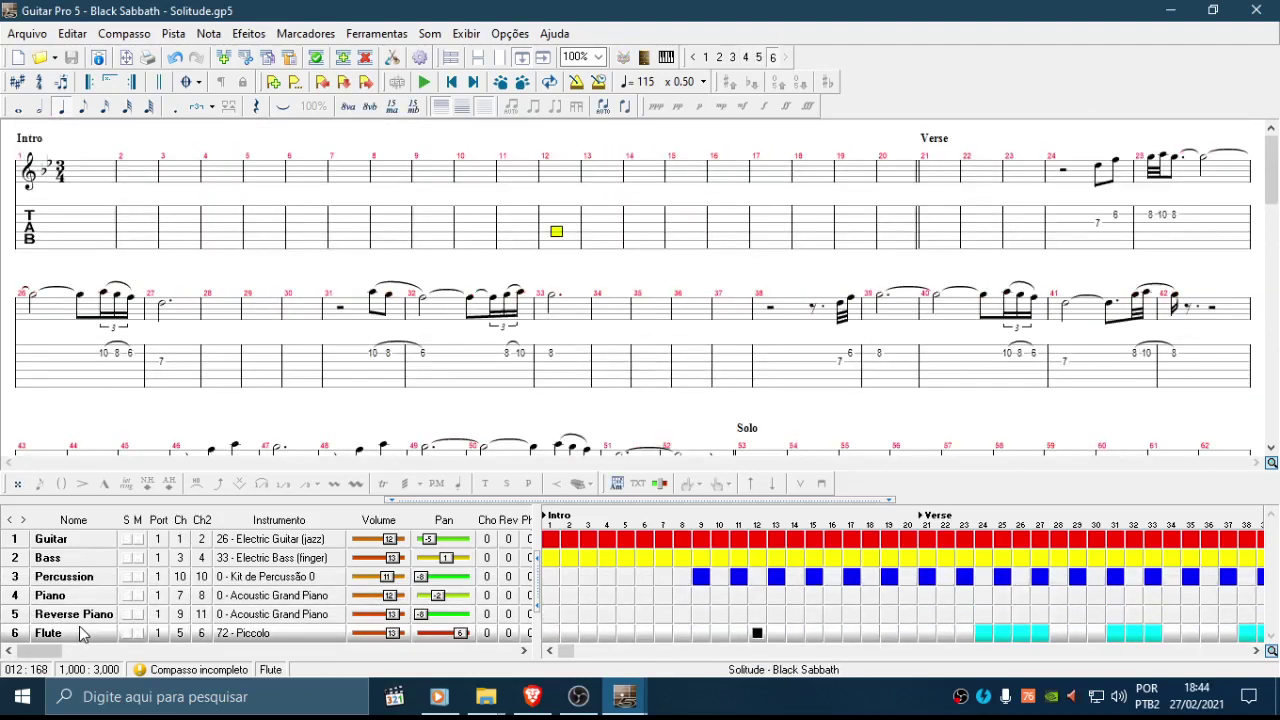
pyautogui.scroll(-4, 237, 357)
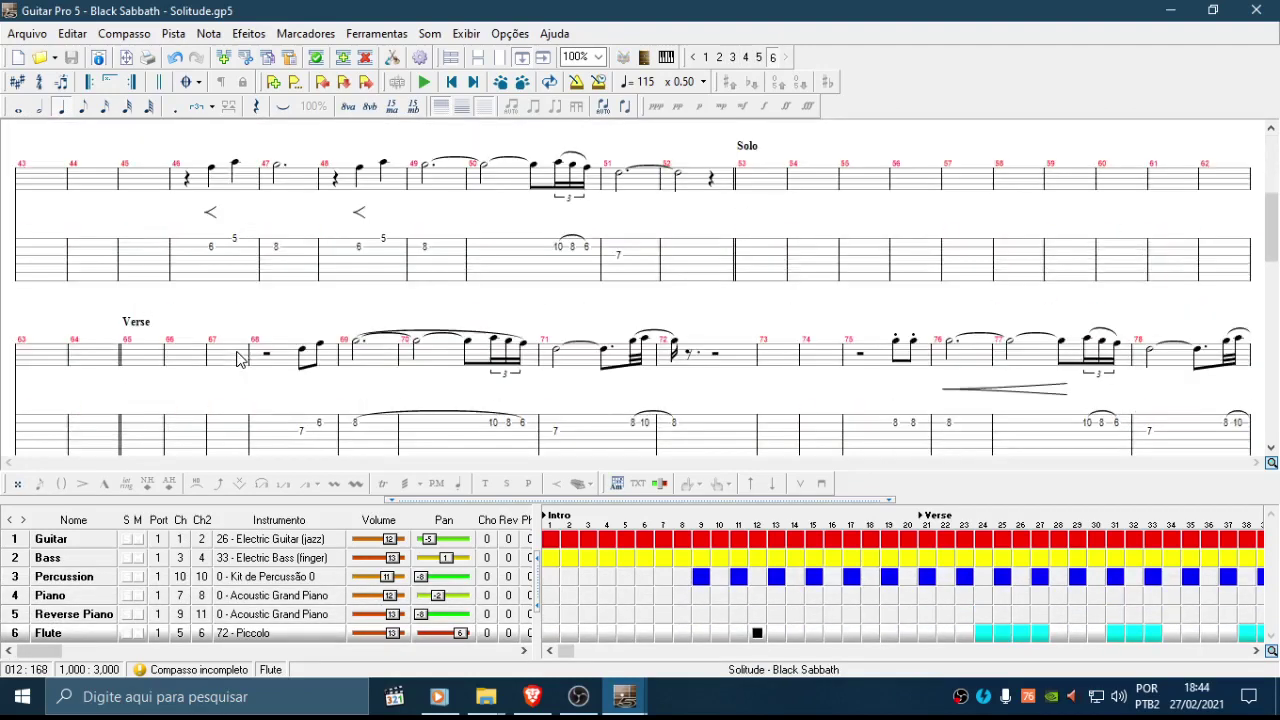
pyautogui.click(451, 82)
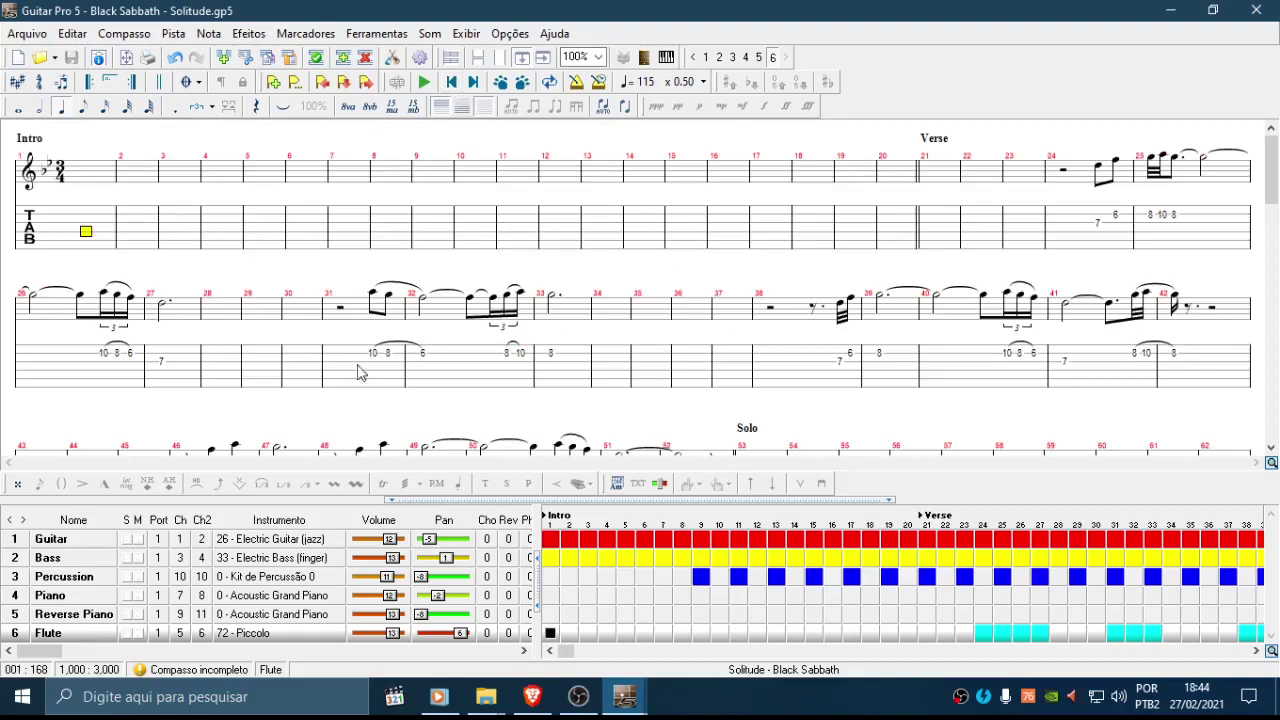
# Step: Compare the Guitar and Bass parts of the Intro, marking Bass passages between measures 2 and 12
pyautogui.click(80, 541)
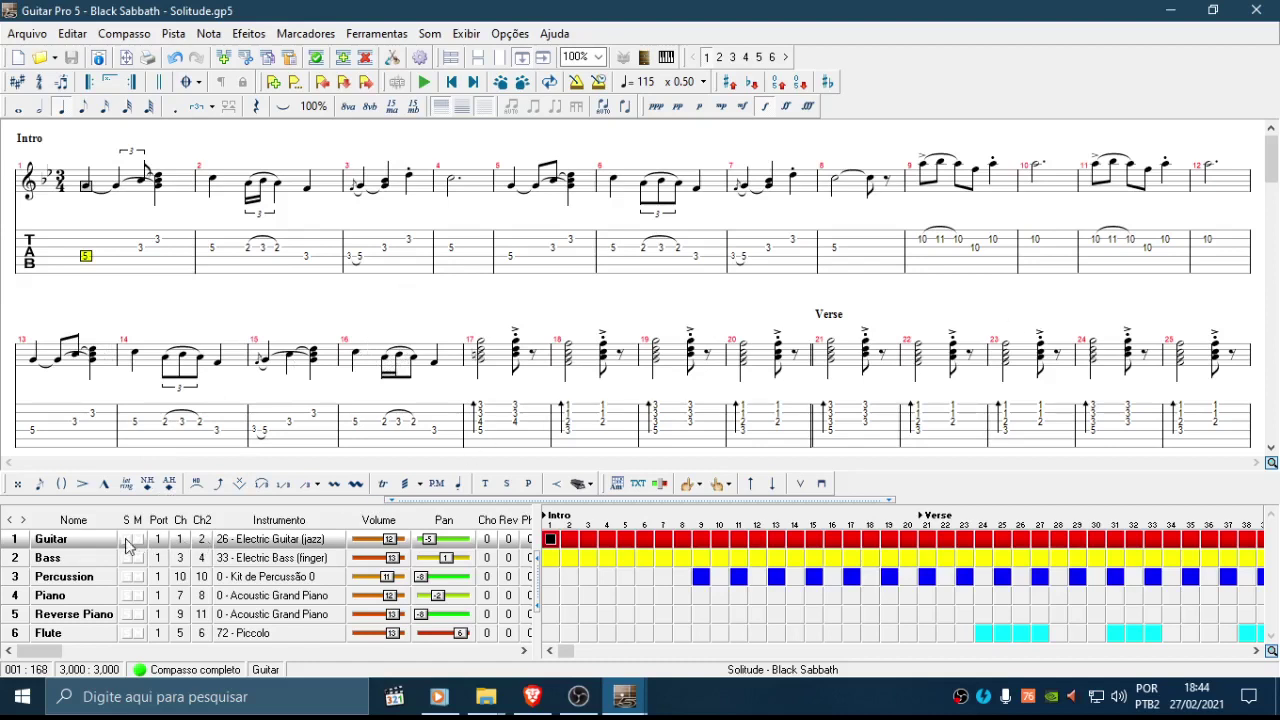
pyautogui.click(85, 248)
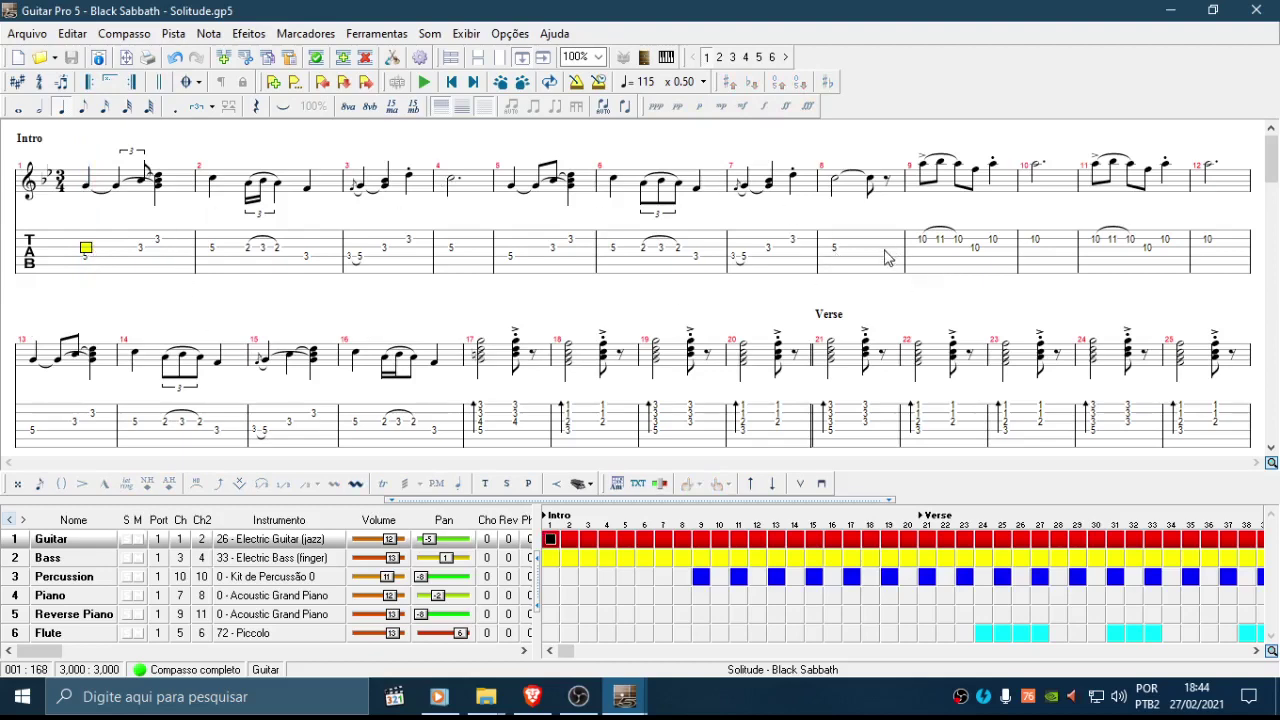
pyautogui.click(60, 559)
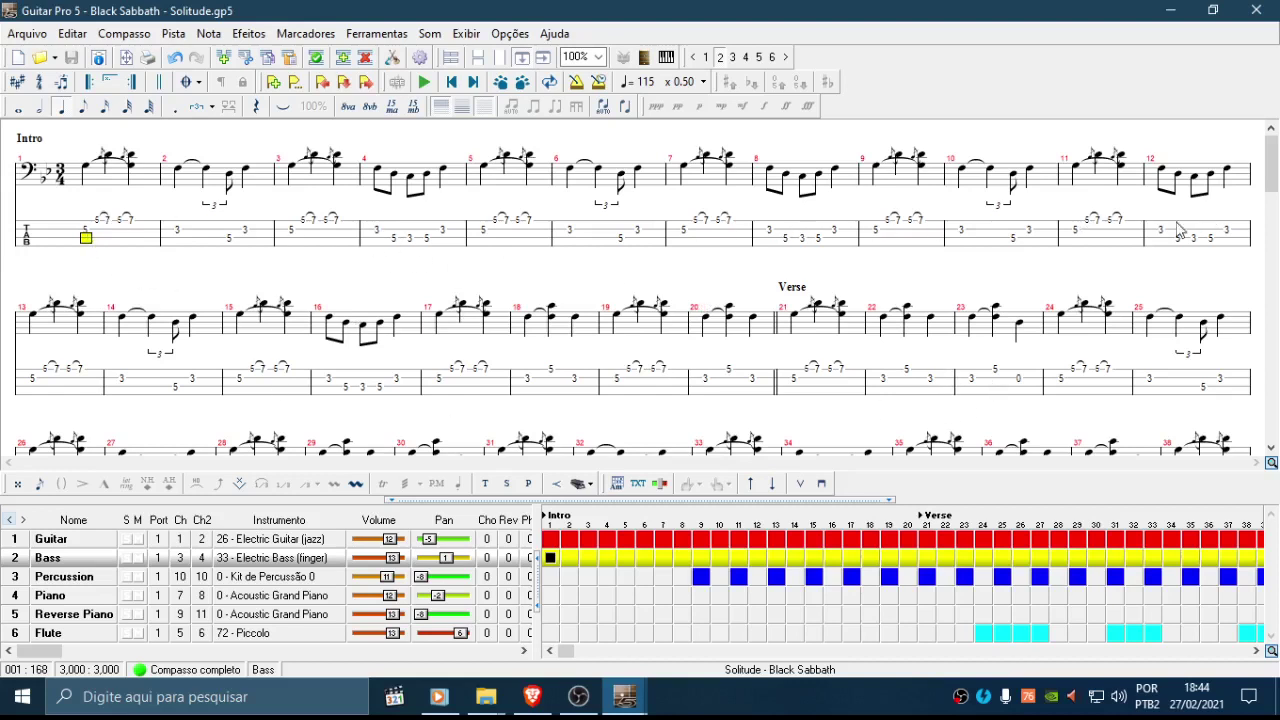
pyautogui.moveTo(1160, 236); pyautogui.dragTo(814, 248)
pyautogui.click(178, 254)
pyautogui.moveTo(178, 235); pyautogui.dragTo(793, 216)
pyautogui.moveTo(1140, 225); pyautogui.dragTo(630, 243)
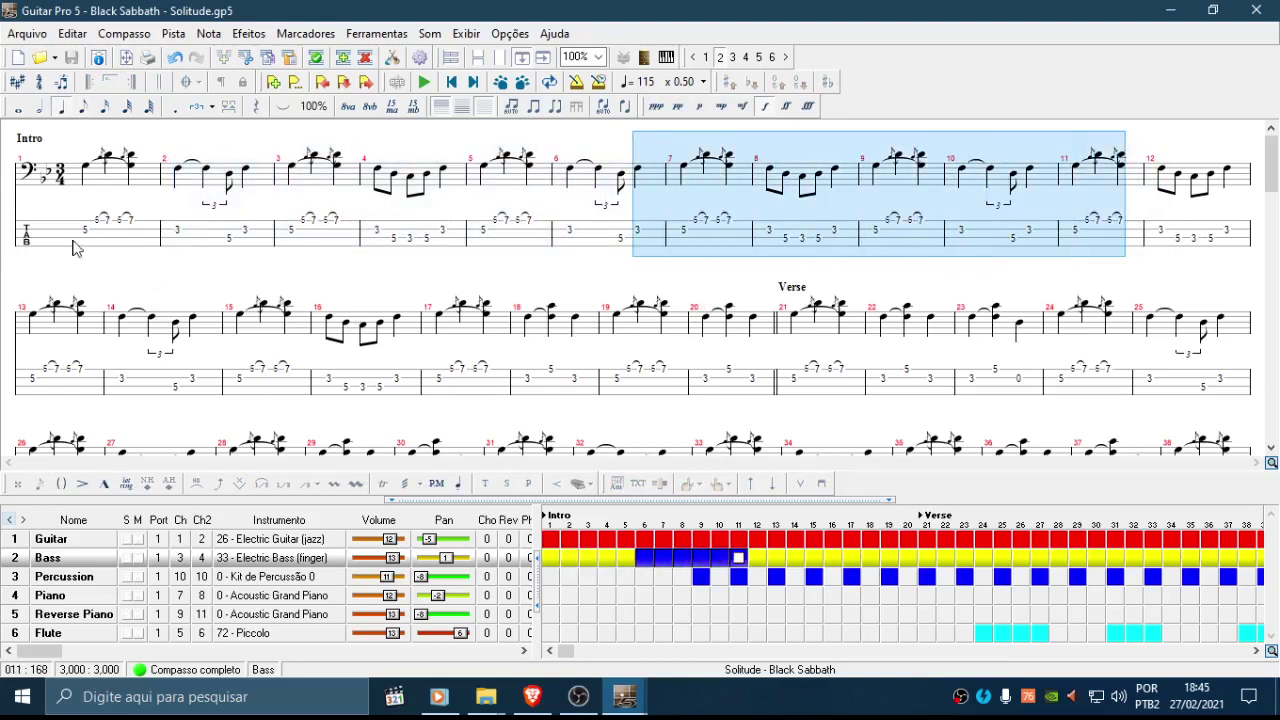
pyautogui.click(70, 238)
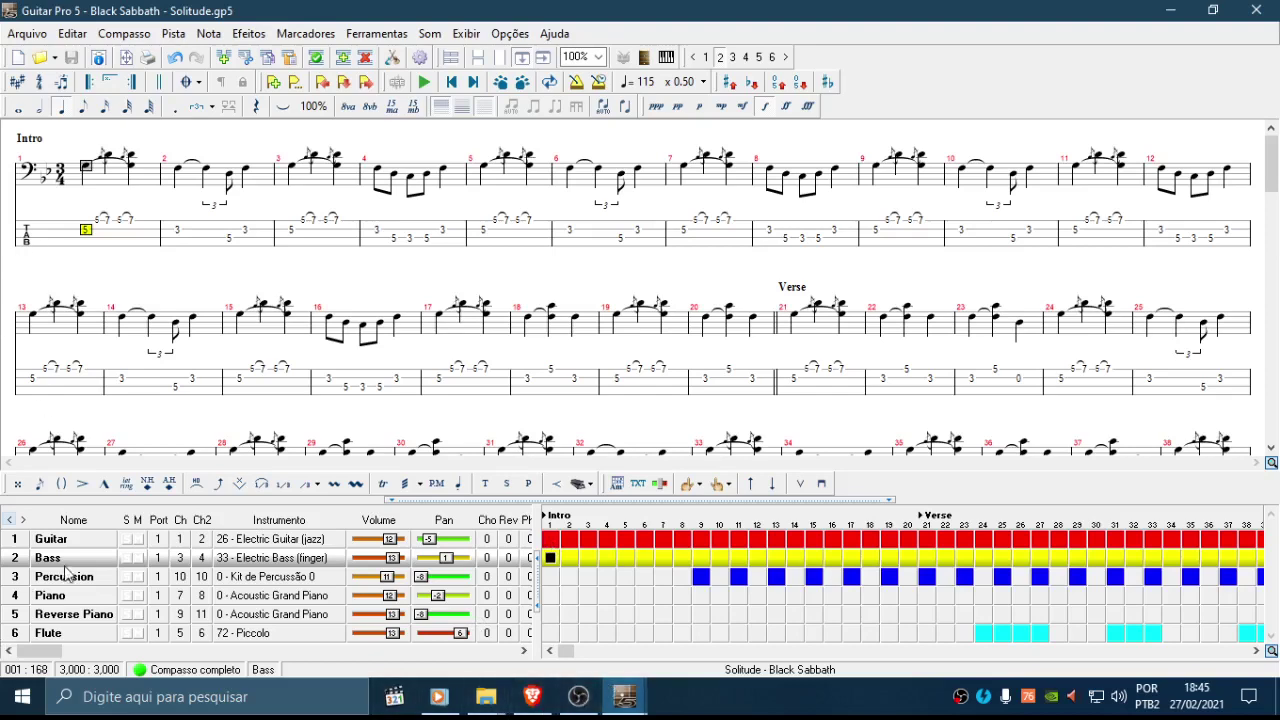
# Step: Try toggling the accent on individual notes of the second chord in Guitar measure 17, and on the whole chord
pyautogui.click(80, 539)
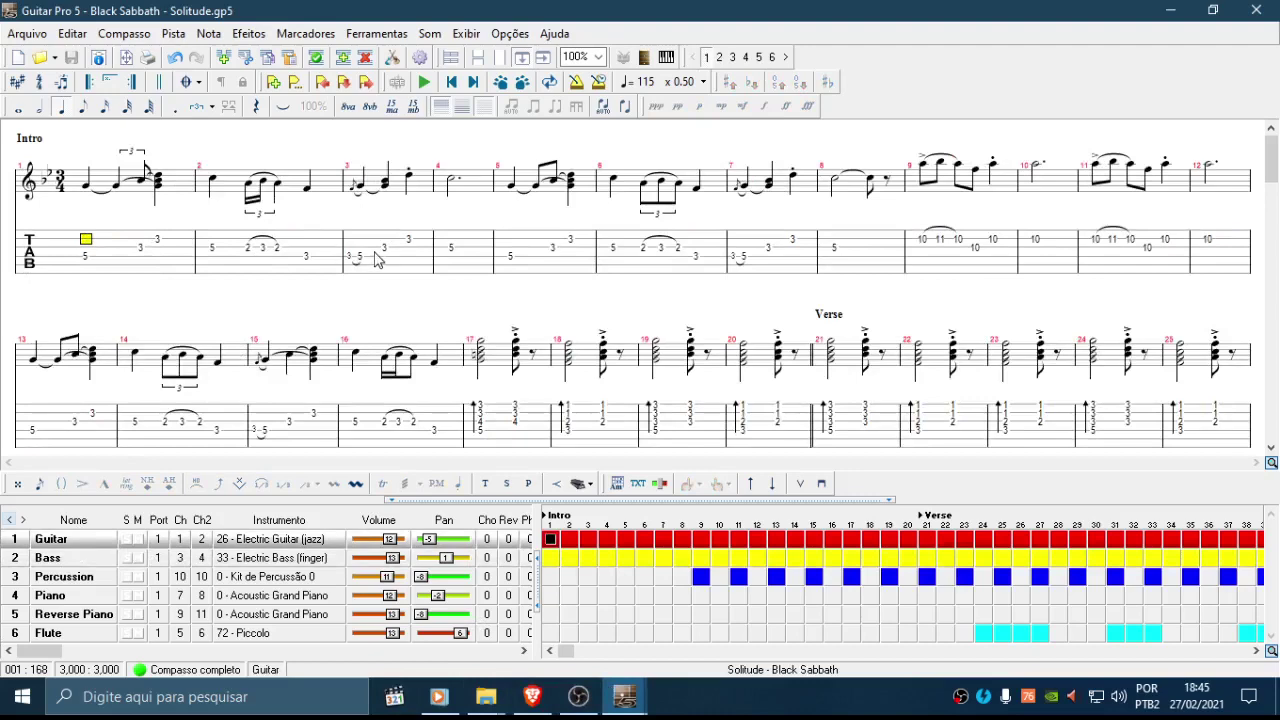
pyautogui.scroll(-1, 377, 260)
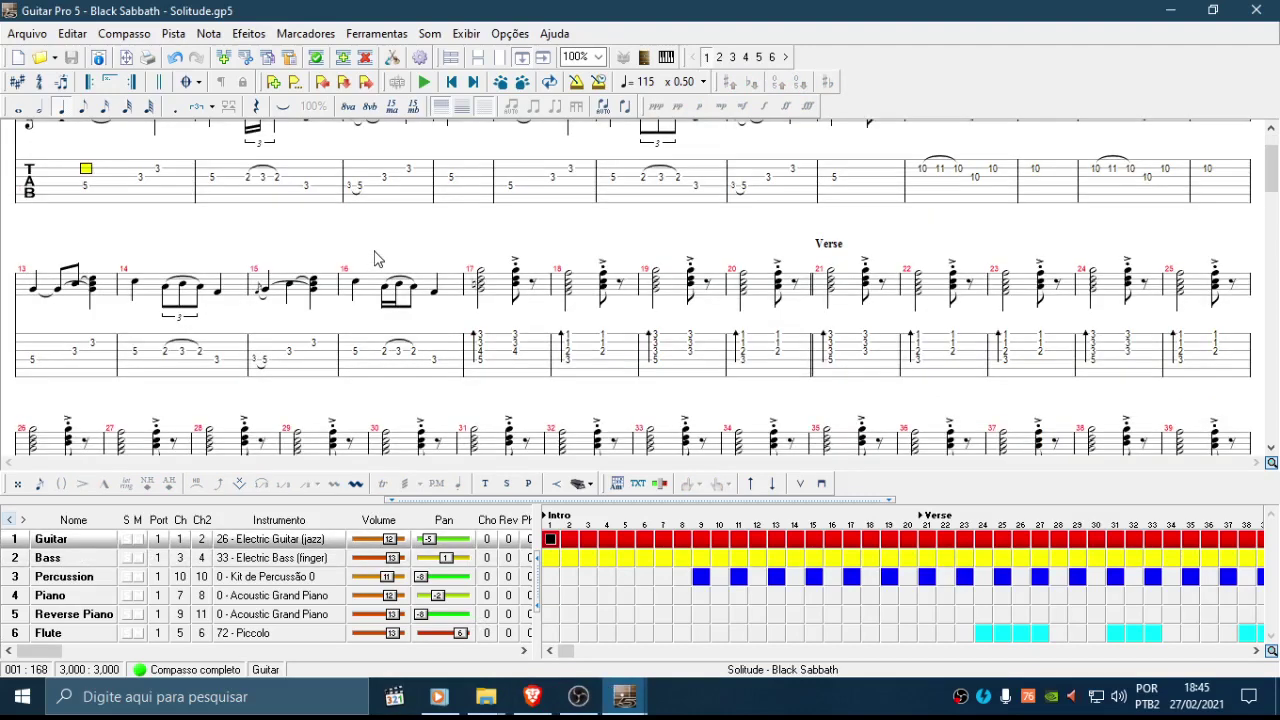
pyautogui.scroll(-1, 400, 235)
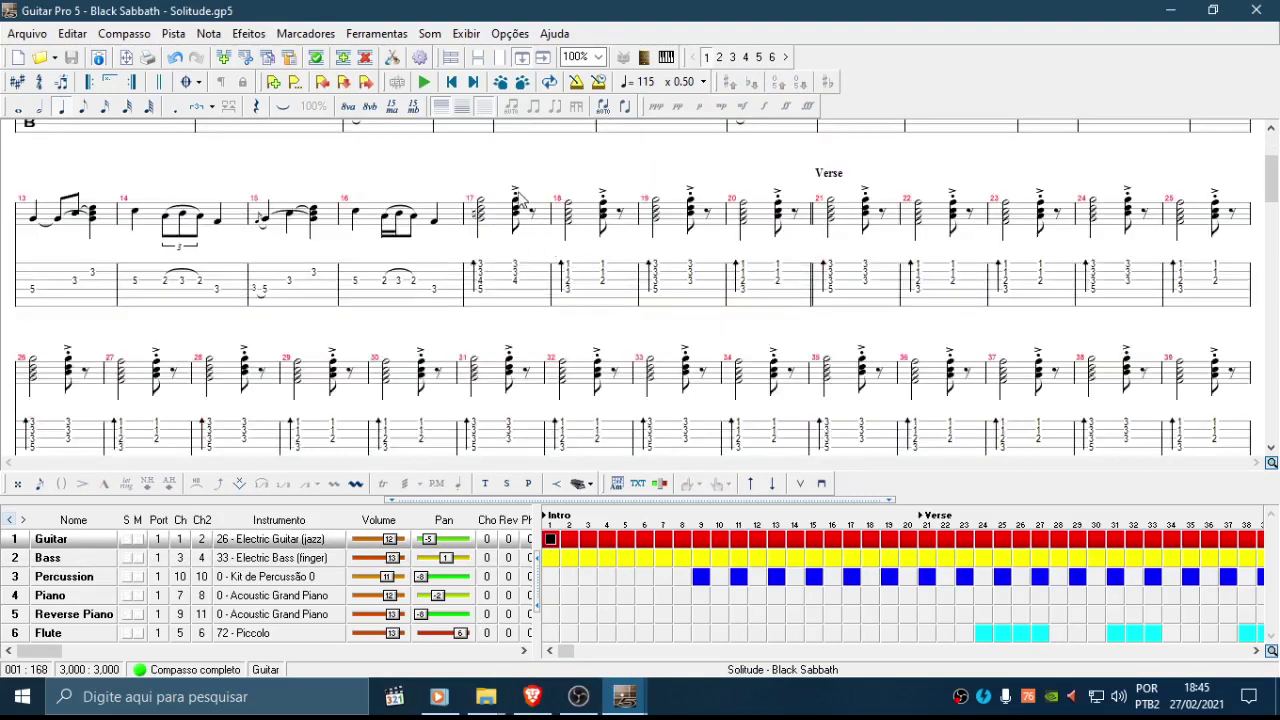
pyautogui.click(515, 190)
pyautogui.click(516, 263)
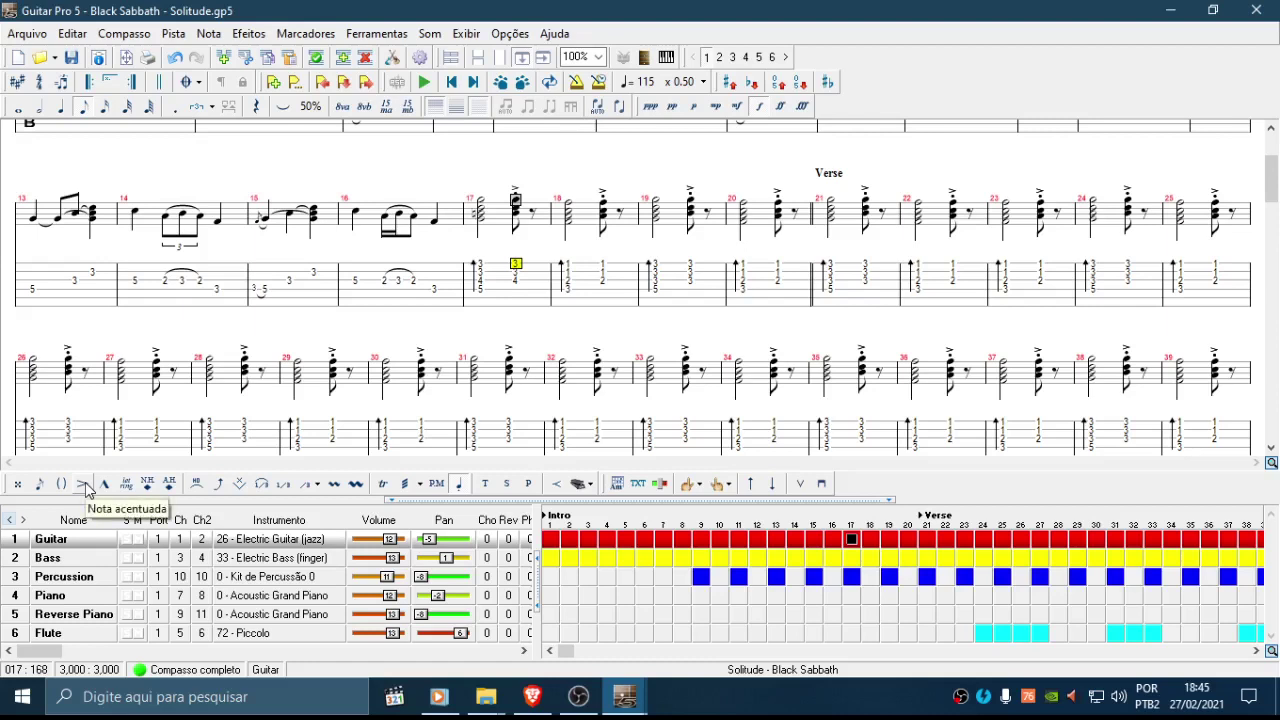
pyautogui.click(516, 271)
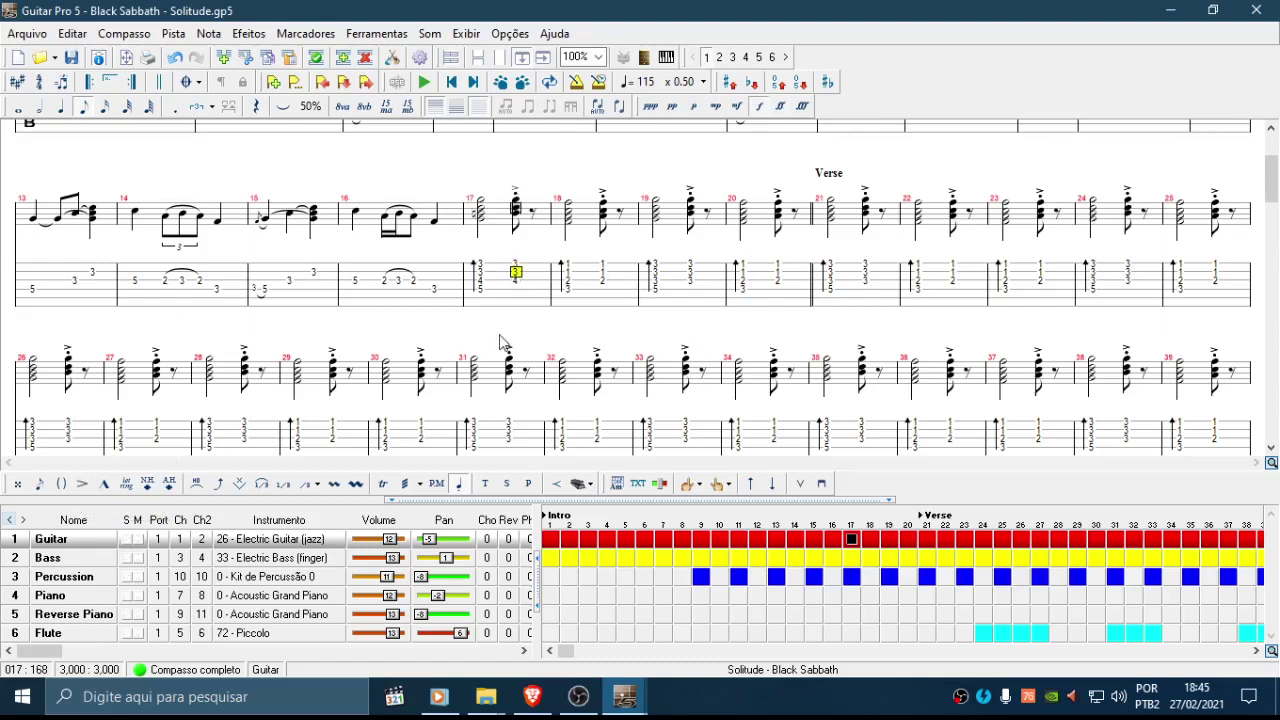
pyautogui.click(516, 280)
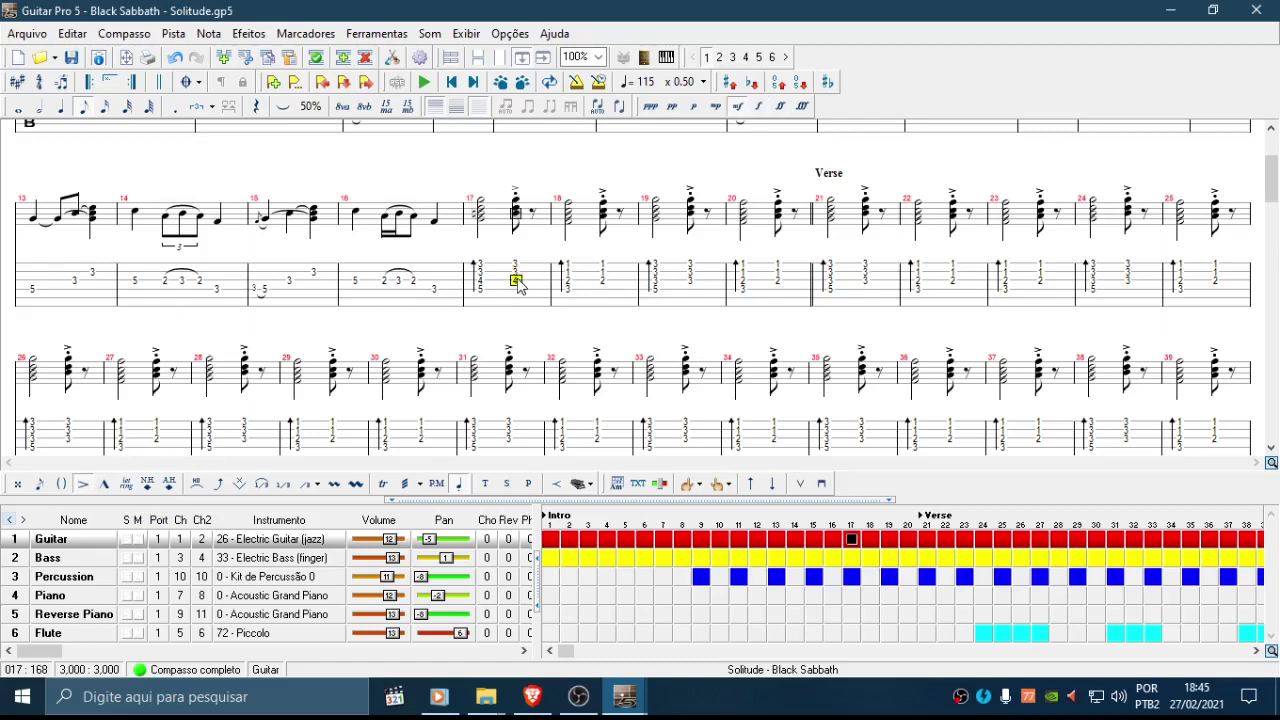
pyautogui.click(83, 483)
pyautogui.moveTo(527, 262); pyautogui.dragTo(530, 335)
pyautogui.moveTo(516, 236); pyautogui.dragTo(520, 329)
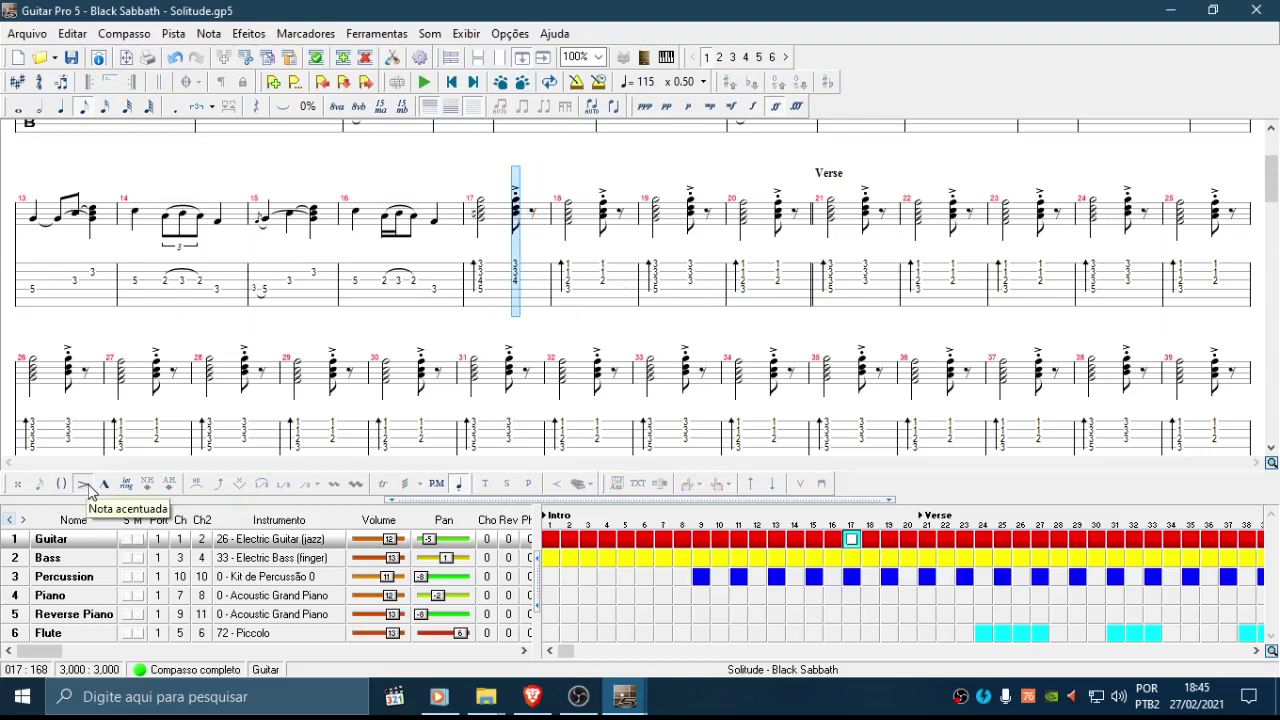
# Step: Remove the note accents from Guitar measures 17 through 168 and save the file
pyautogui.moveTo(487, 256); pyautogui.dragTo(1235, 300)
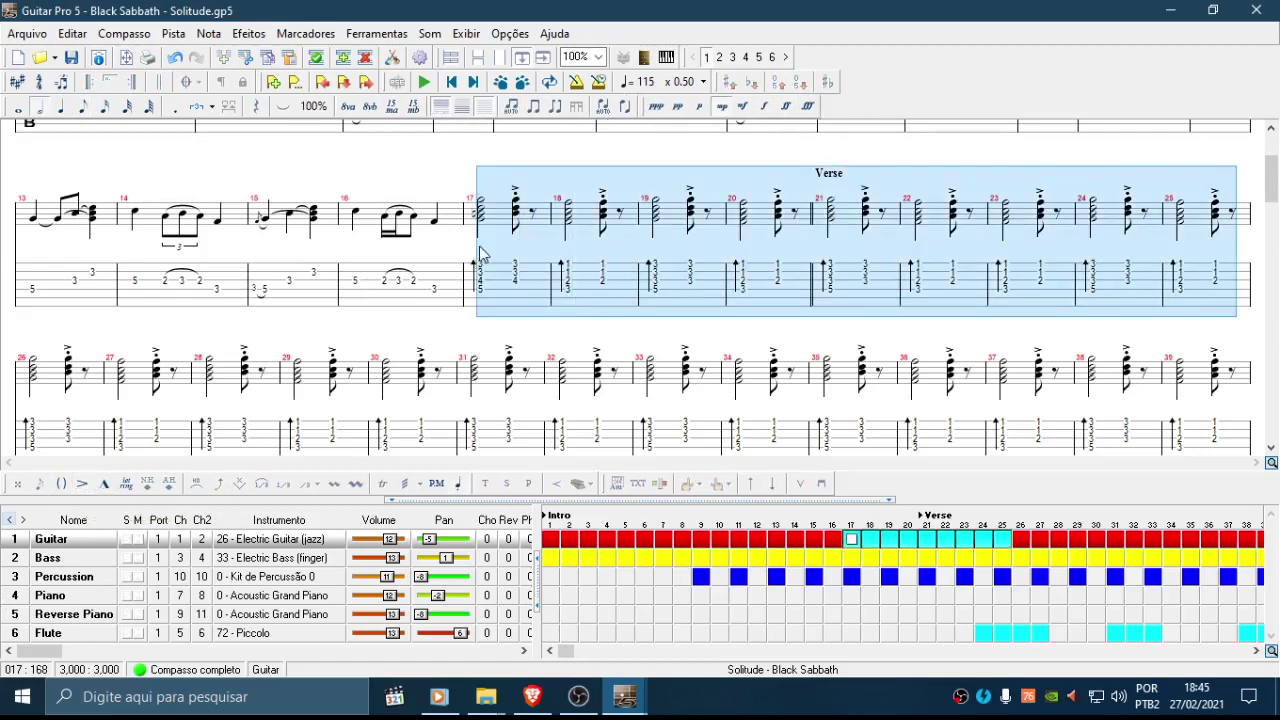
pyautogui.moveTo(478, 265); pyautogui.dragTo(763, 718)
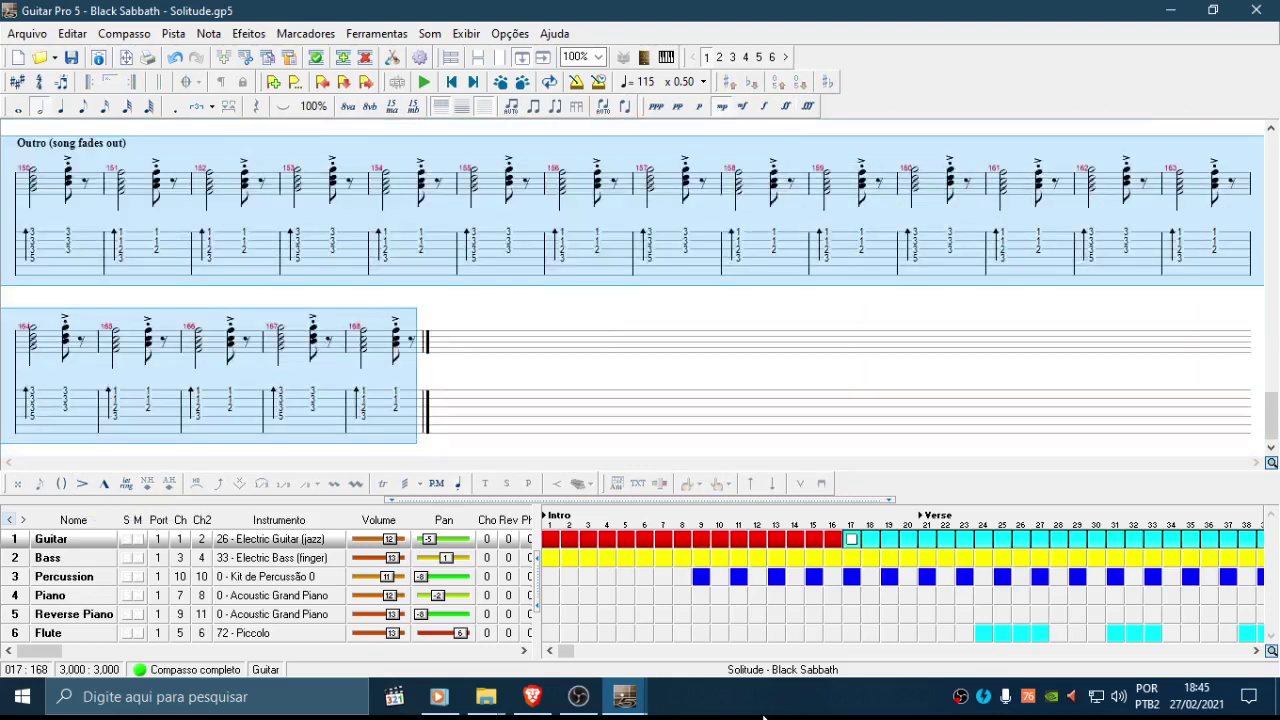
pyautogui.click(84, 485)
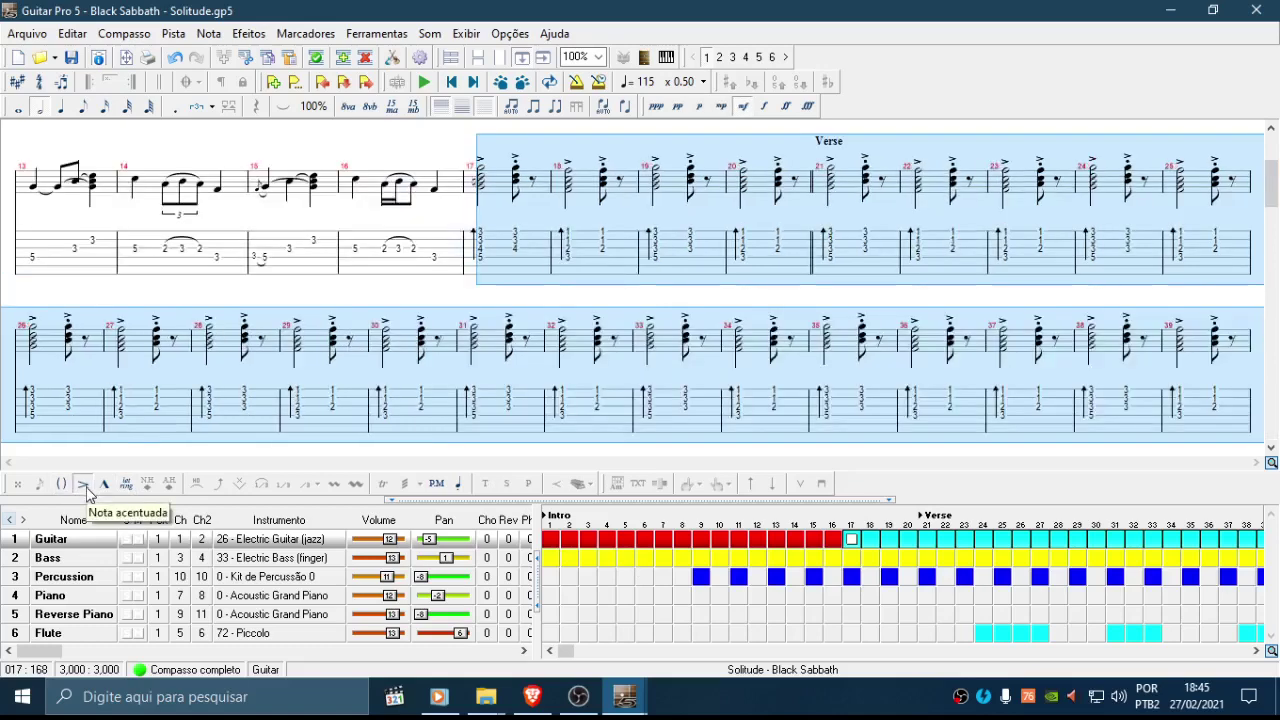
pyautogui.click(84, 485)
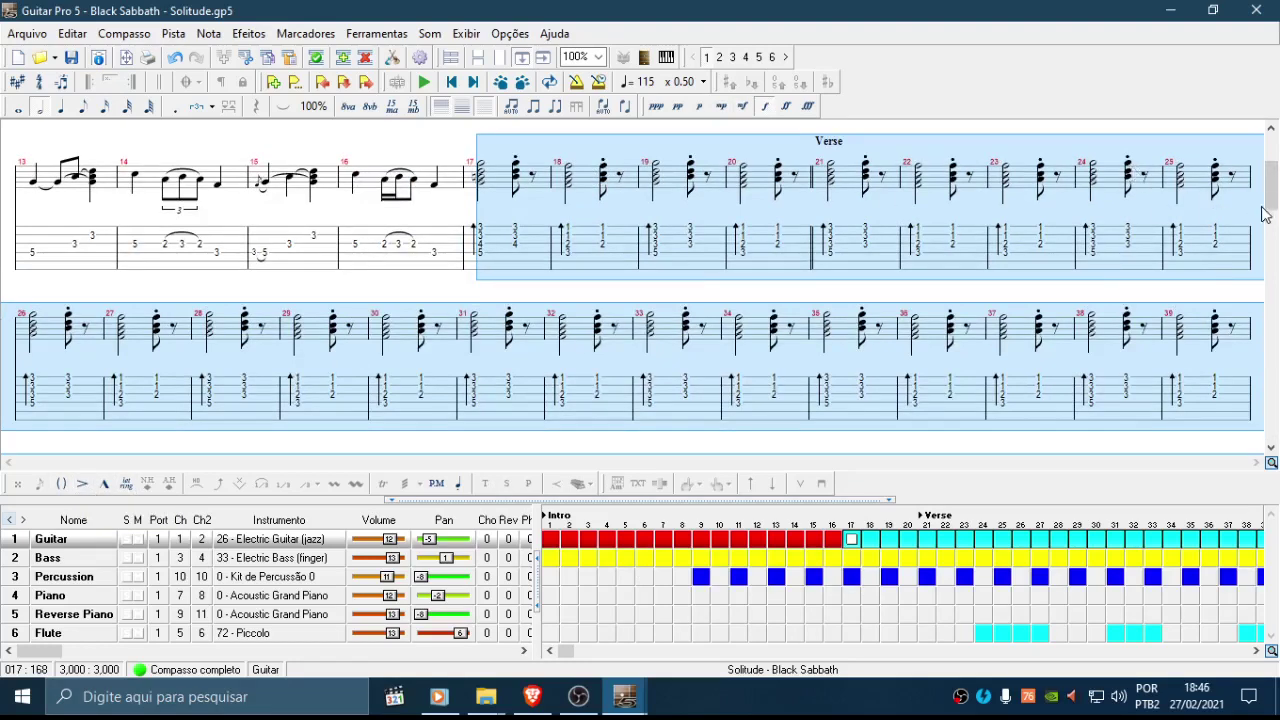
pyautogui.scroll(-4, 1263, 214)
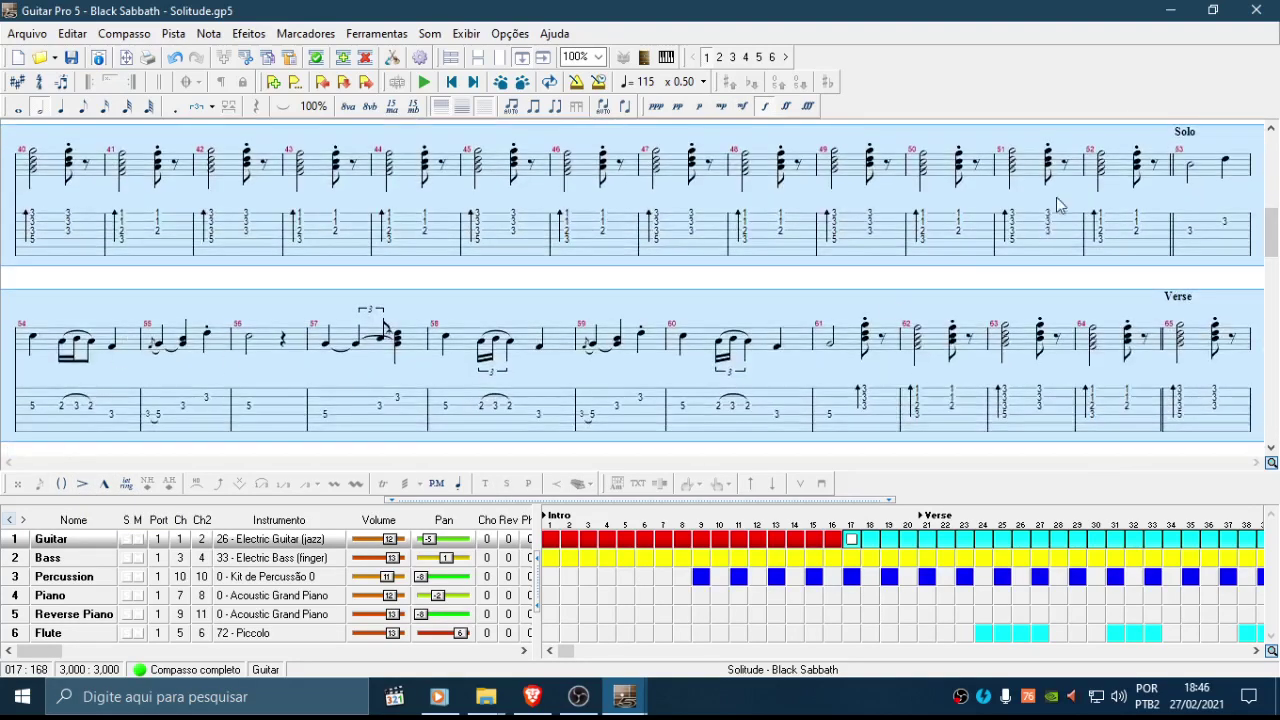
pyautogui.moveTo(1276, 244); pyautogui.dragTo(1274, 74)
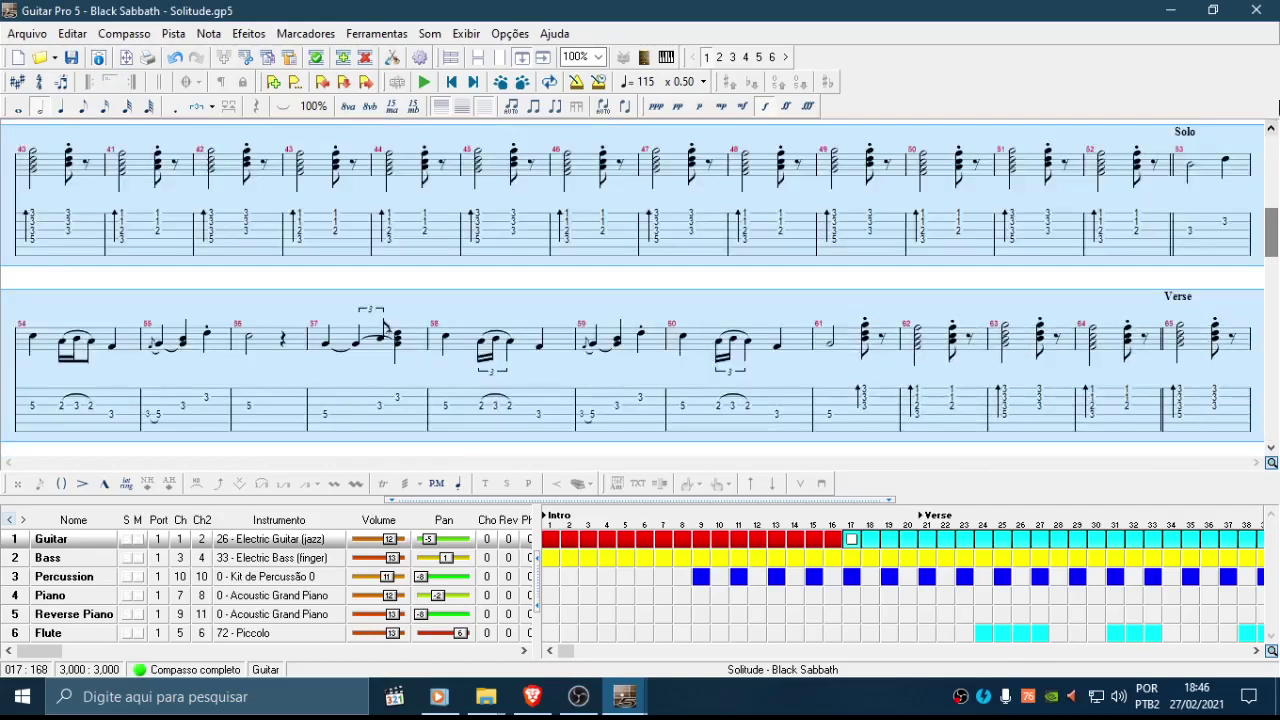
pyautogui.click(451, 82)
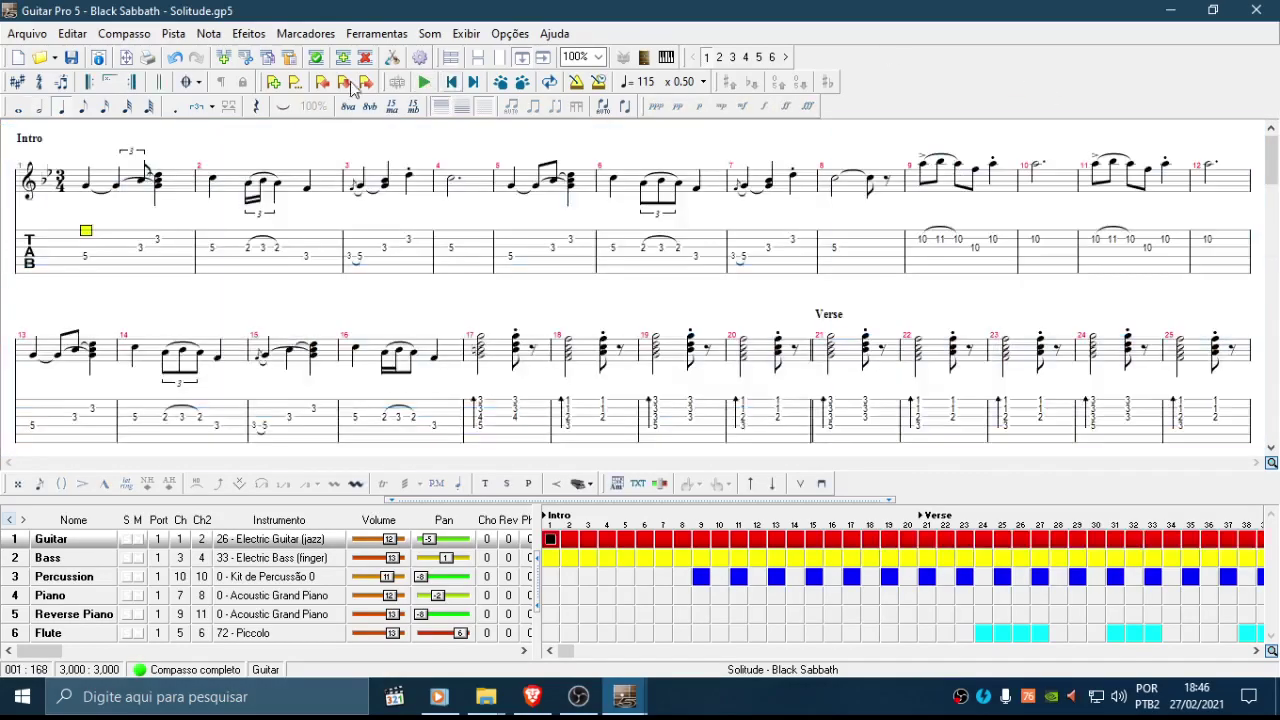
pyautogui.click(72, 58)
# Step: Check the dynamics of the notes in Guitar measure 1 and view the mixing and event change options for its first beat
pyautogui.click(99, 257)
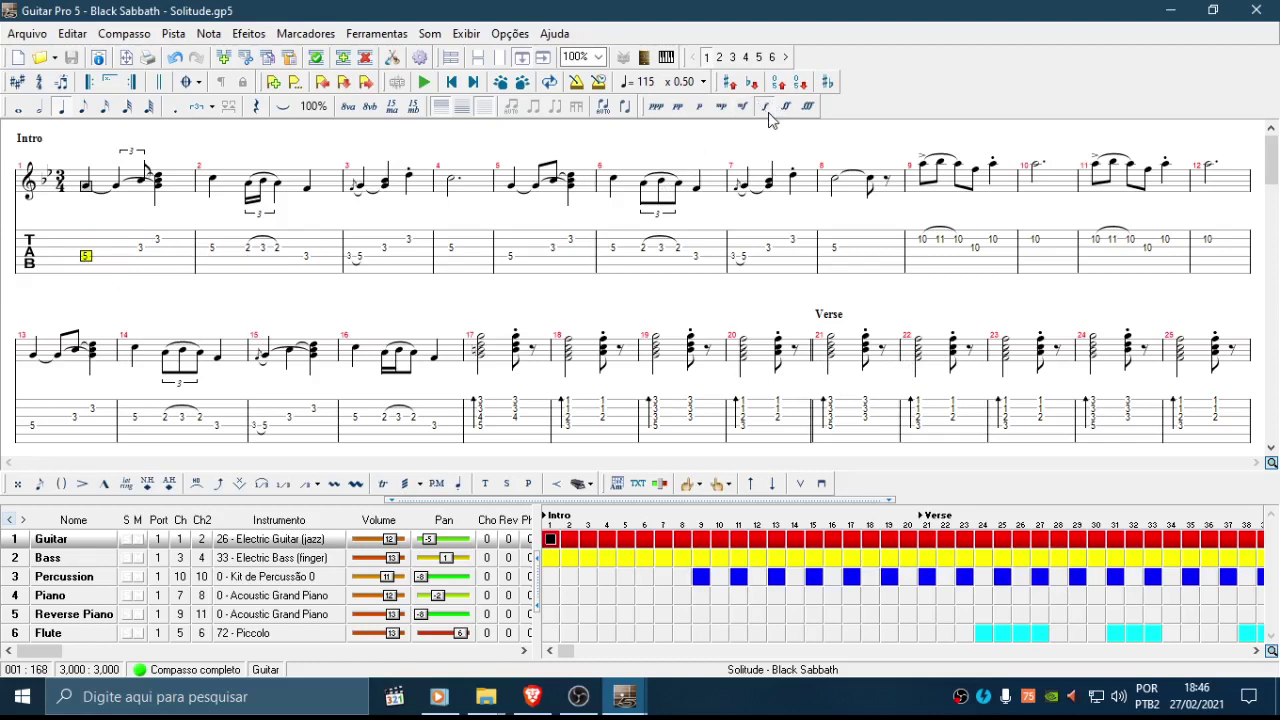
pyautogui.click(142, 249)
pyautogui.click(157, 239)
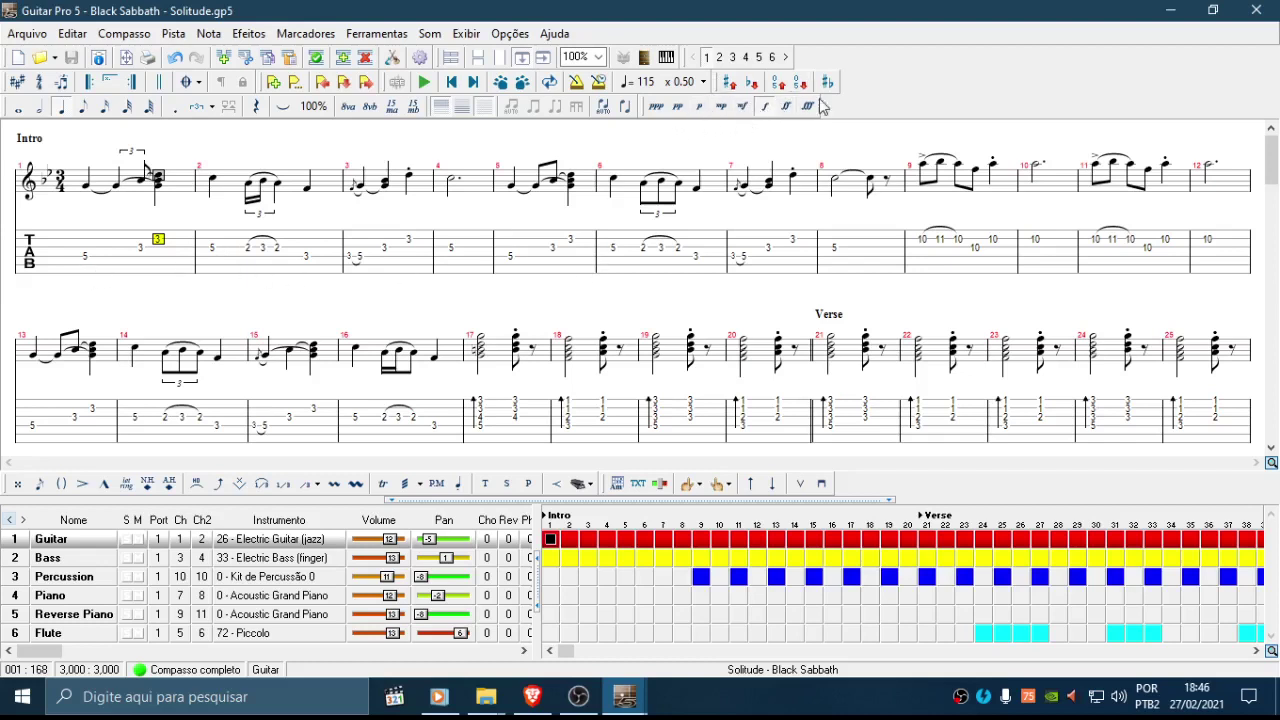
pyautogui.click(85, 258)
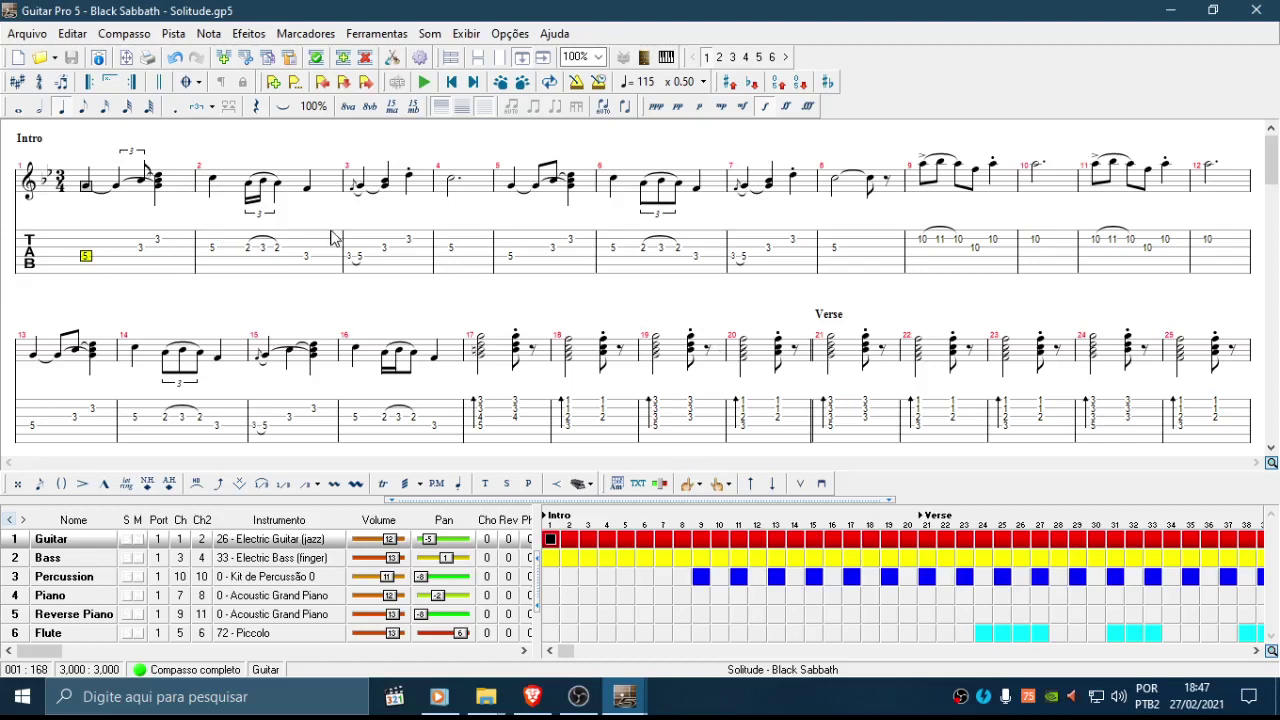
pyautogui.click(664, 486)
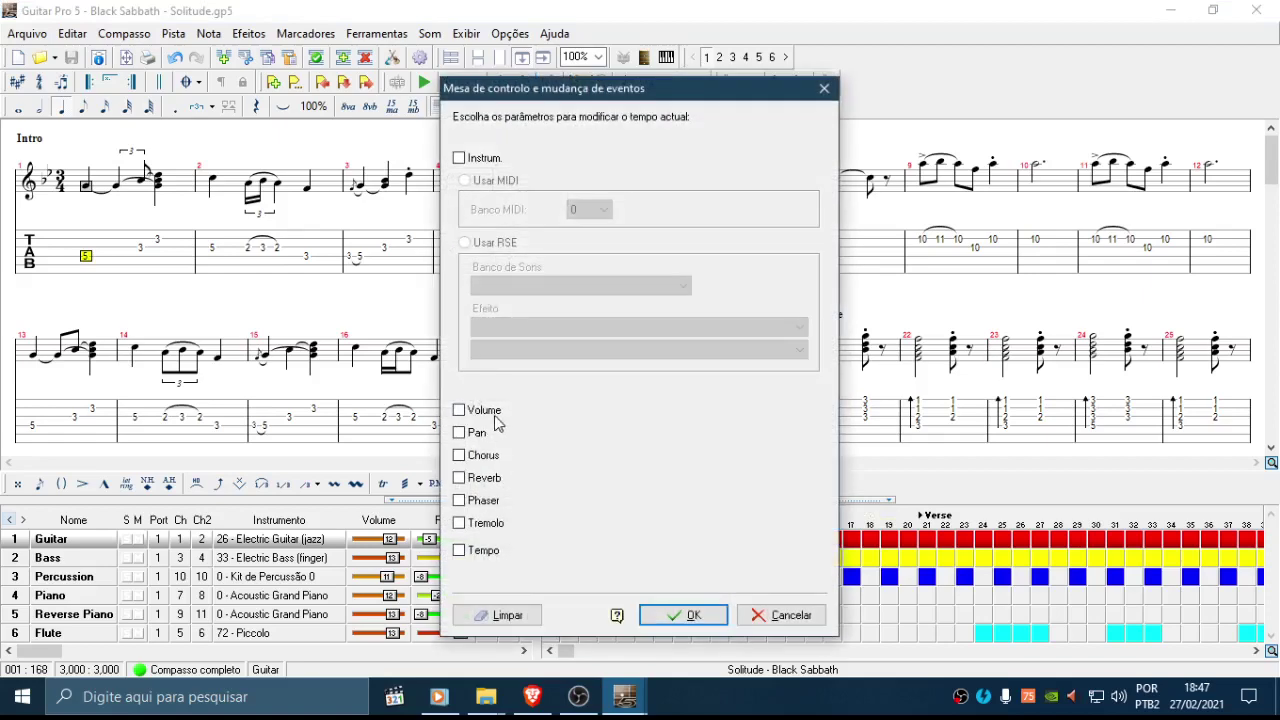
pyautogui.click(784, 615)
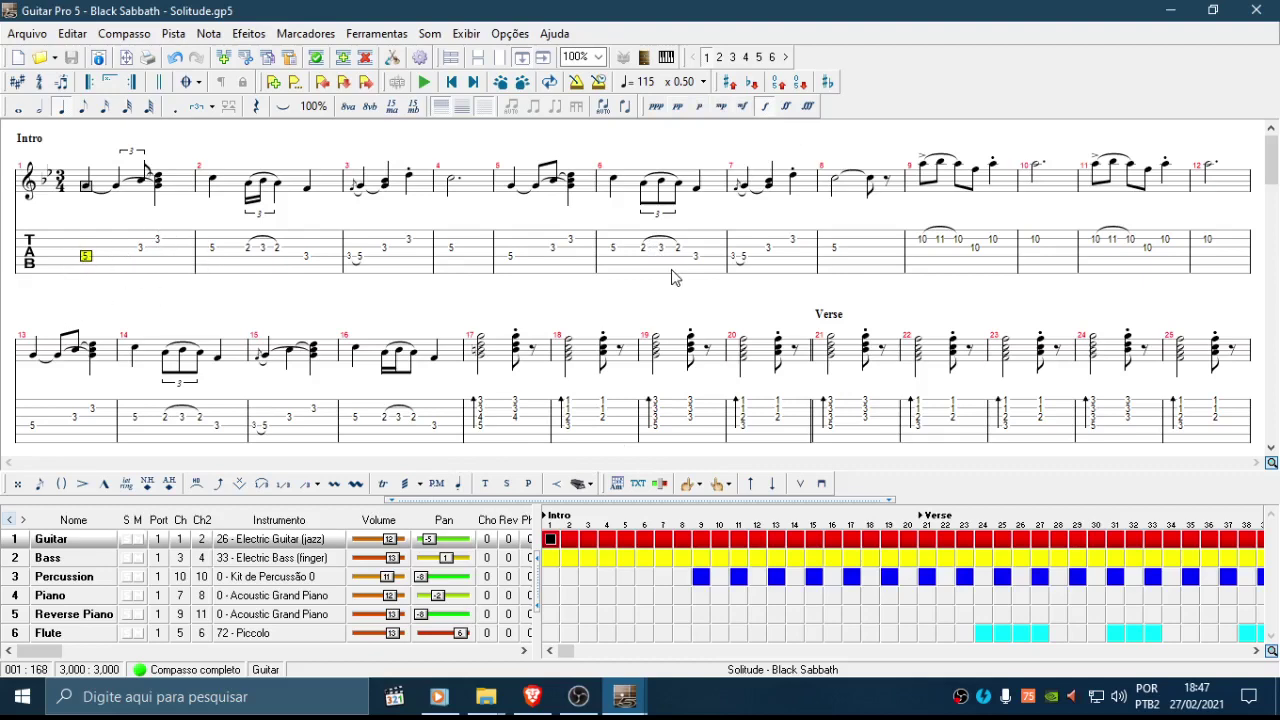
# Step: Accent the third-string note of the second chord in measure 87 of the Guitar track
pyautogui.scroll(-2, 675, 278)
pyautogui.click(604, 279)
pyautogui.click(570, 278)
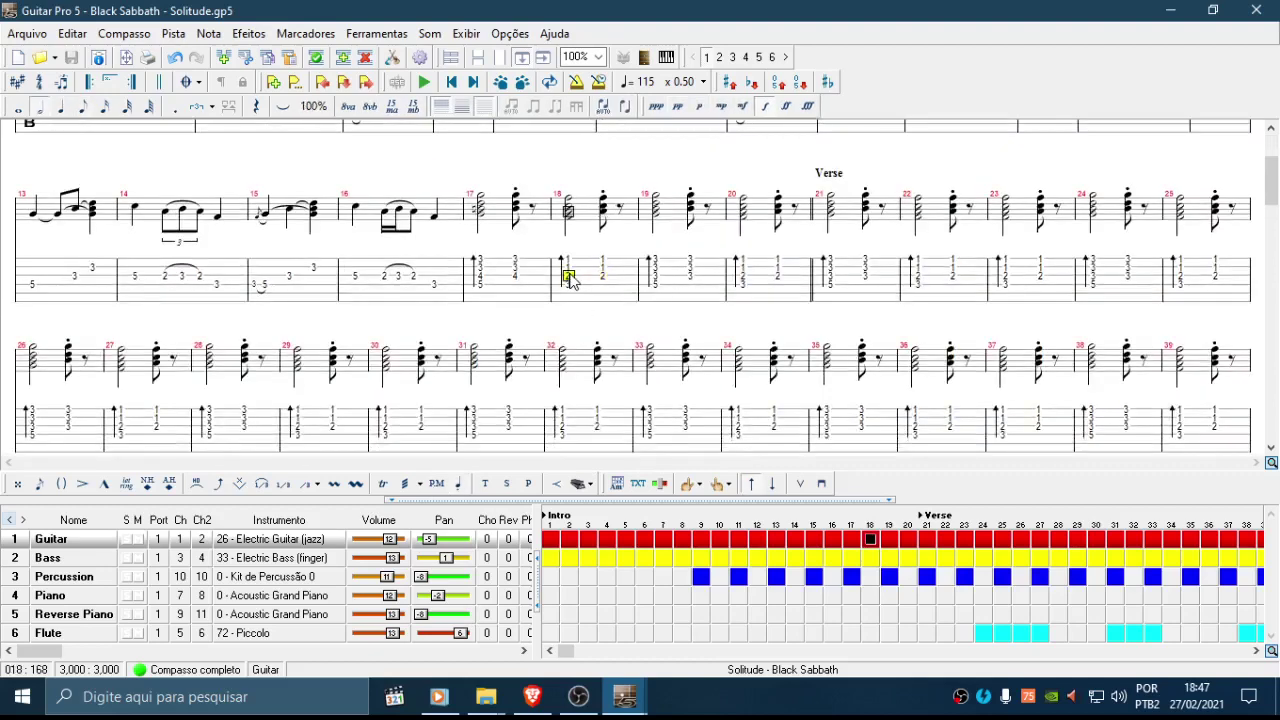
pyautogui.scroll(-10, 585, 282)
pyautogui.click(620, 350)
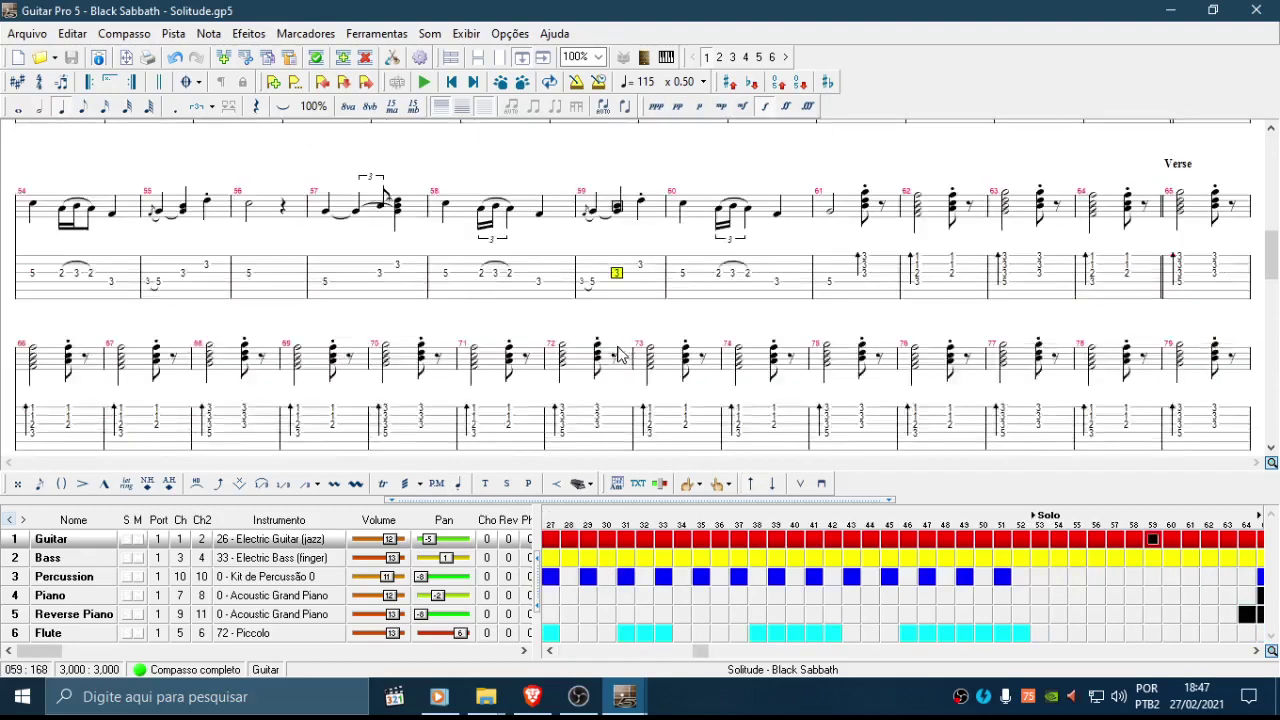
pyautogui.scroll(-2, 620, 352)
pyautogui.click(689, 366)
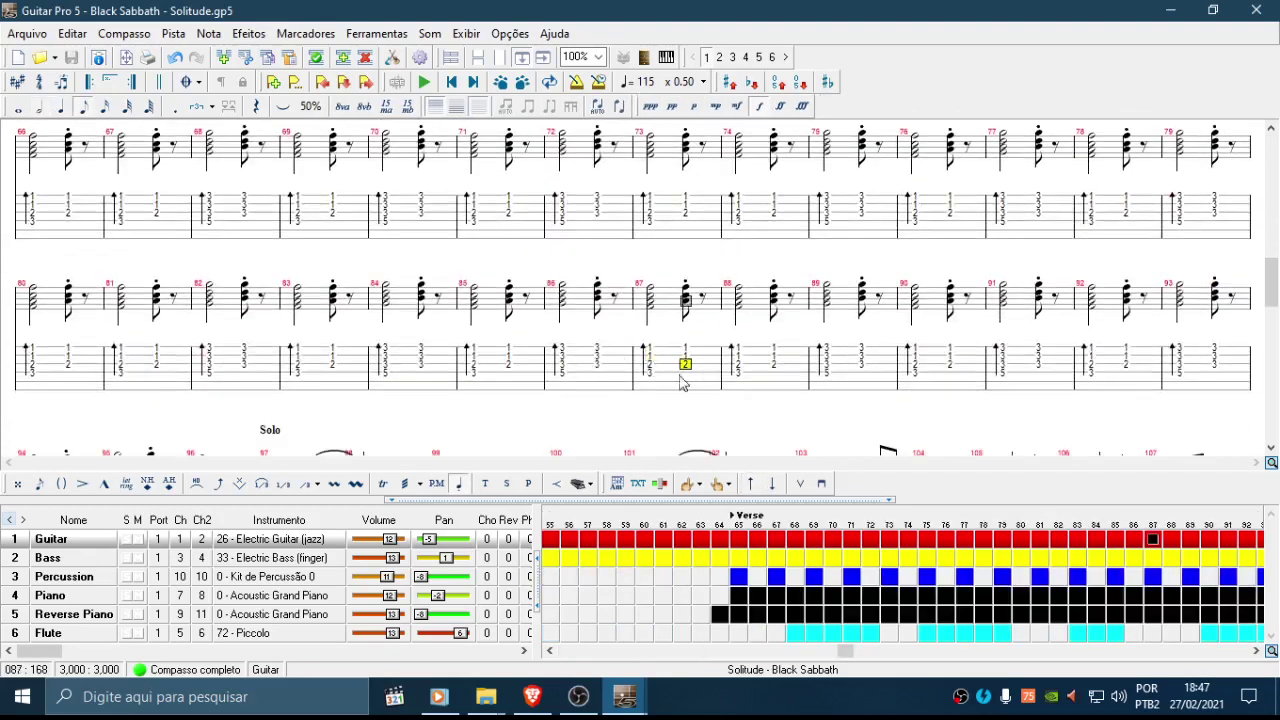
pyautogui.click(87, 485)
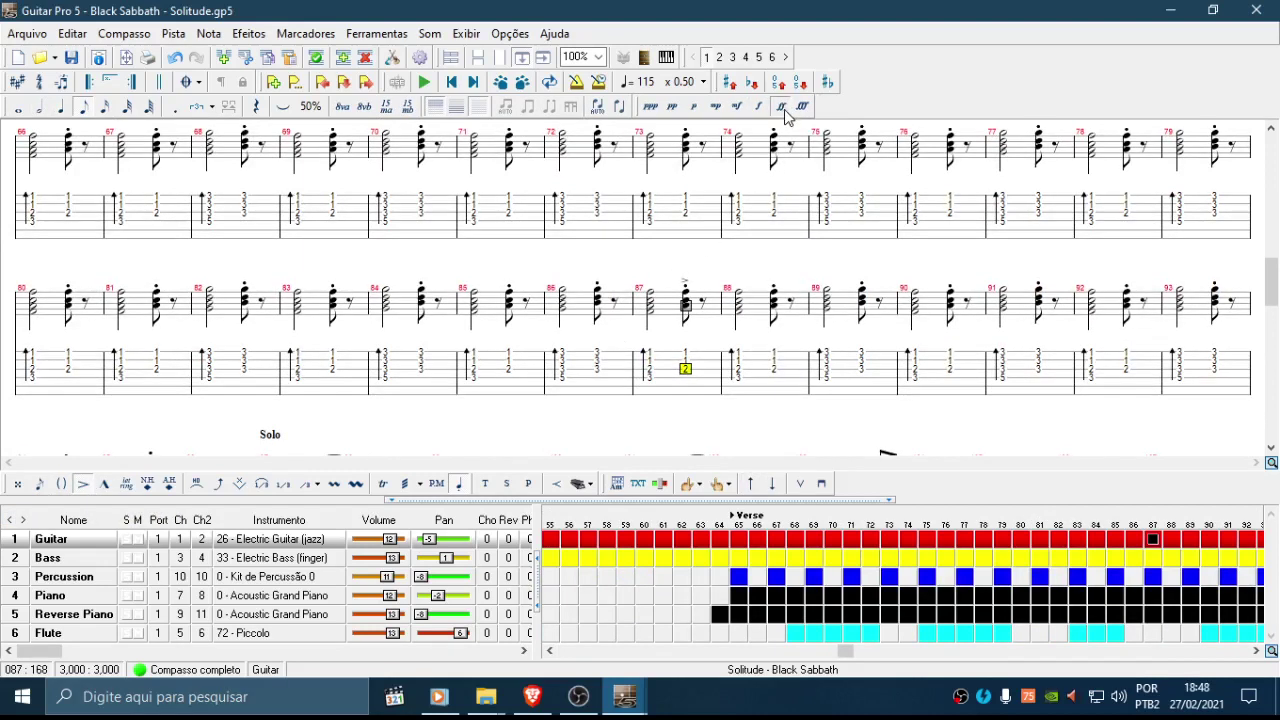
# Step: Remove the accent from the third-string note in Guitar measure 87 and check the dynamics of the first chord in measure 168
pyautogui.click(88, 487)
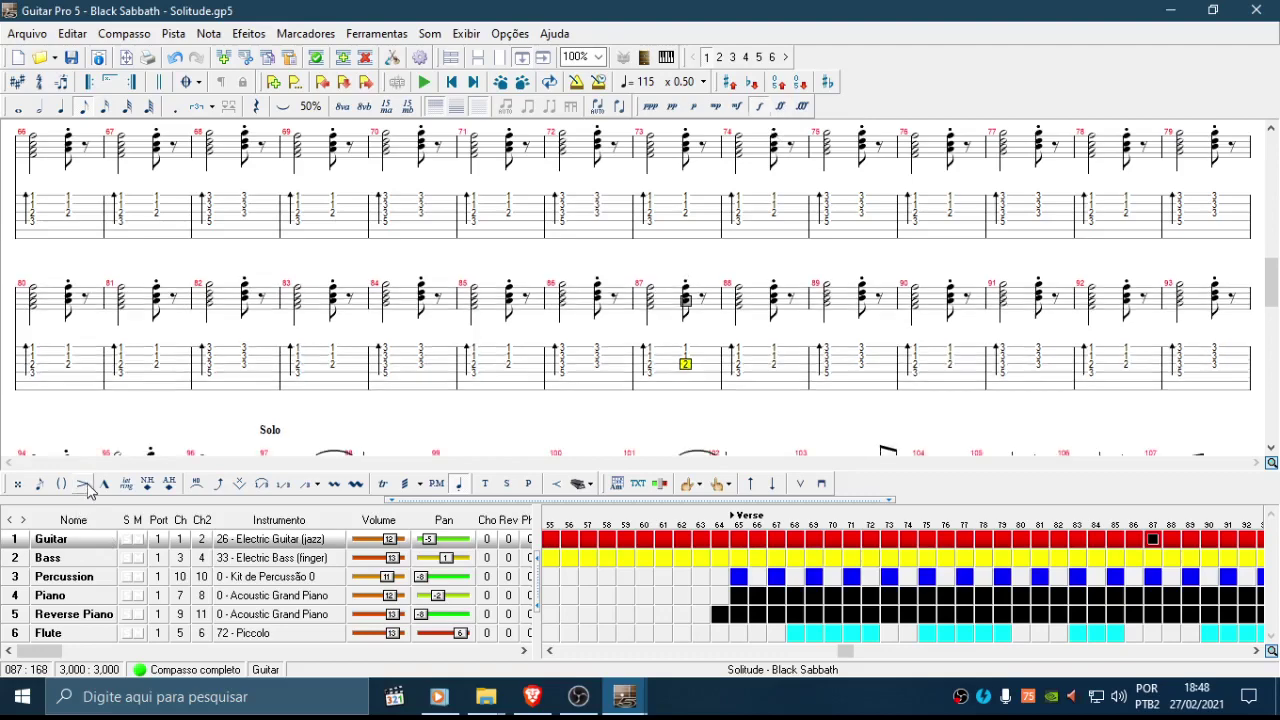
pyautogui.scroll(-1, 432, 295)
pyautogui.scroll(-15, 432, 295)
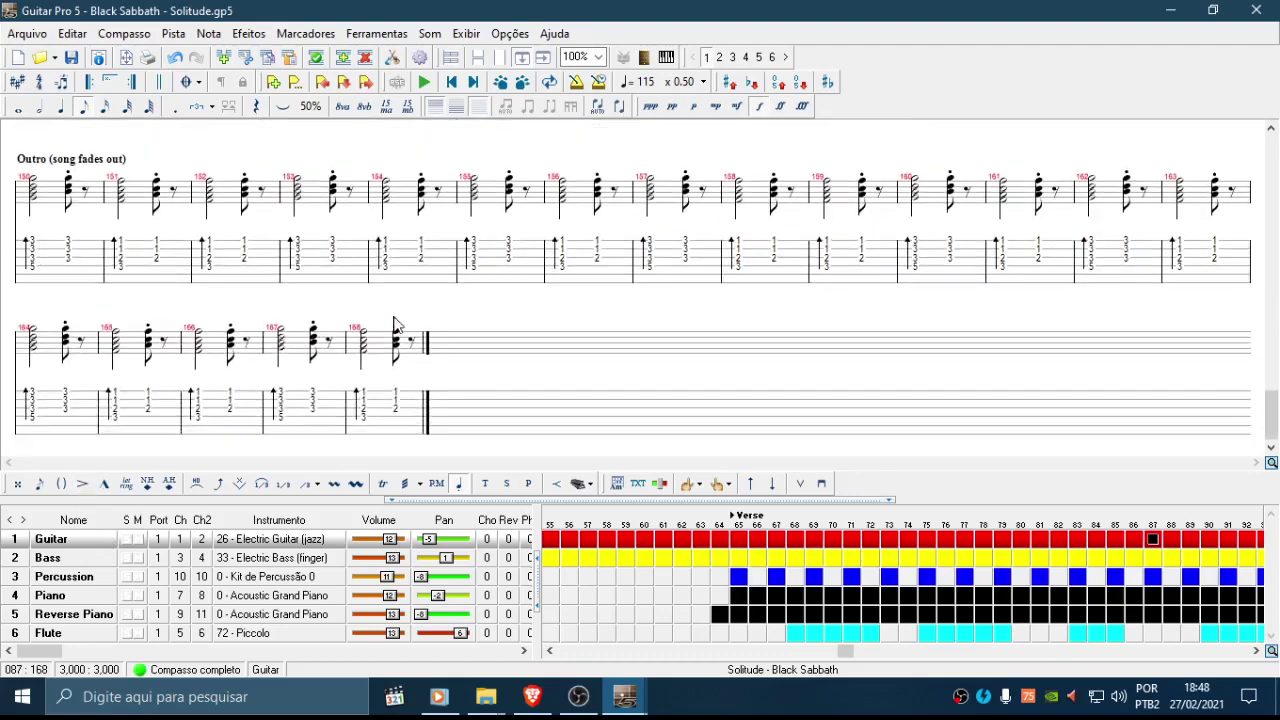
pyautogui.click(358, 404)
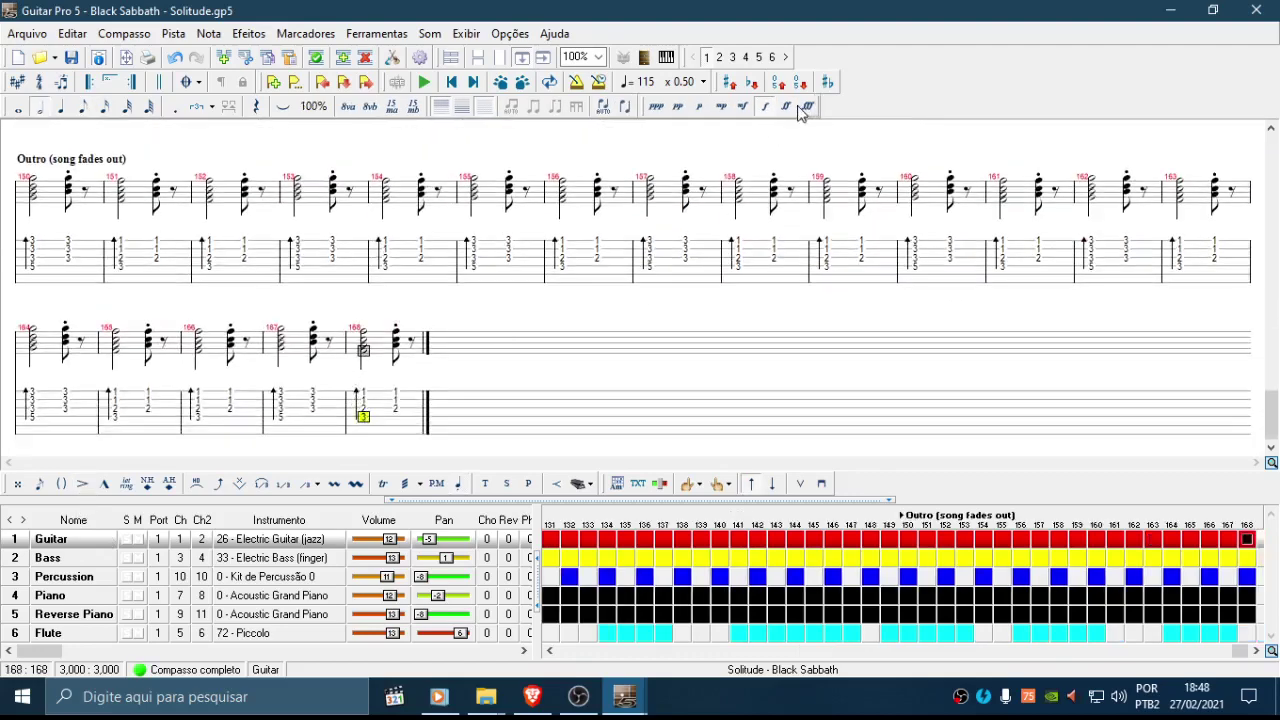
pyautogui.click(451, 82)
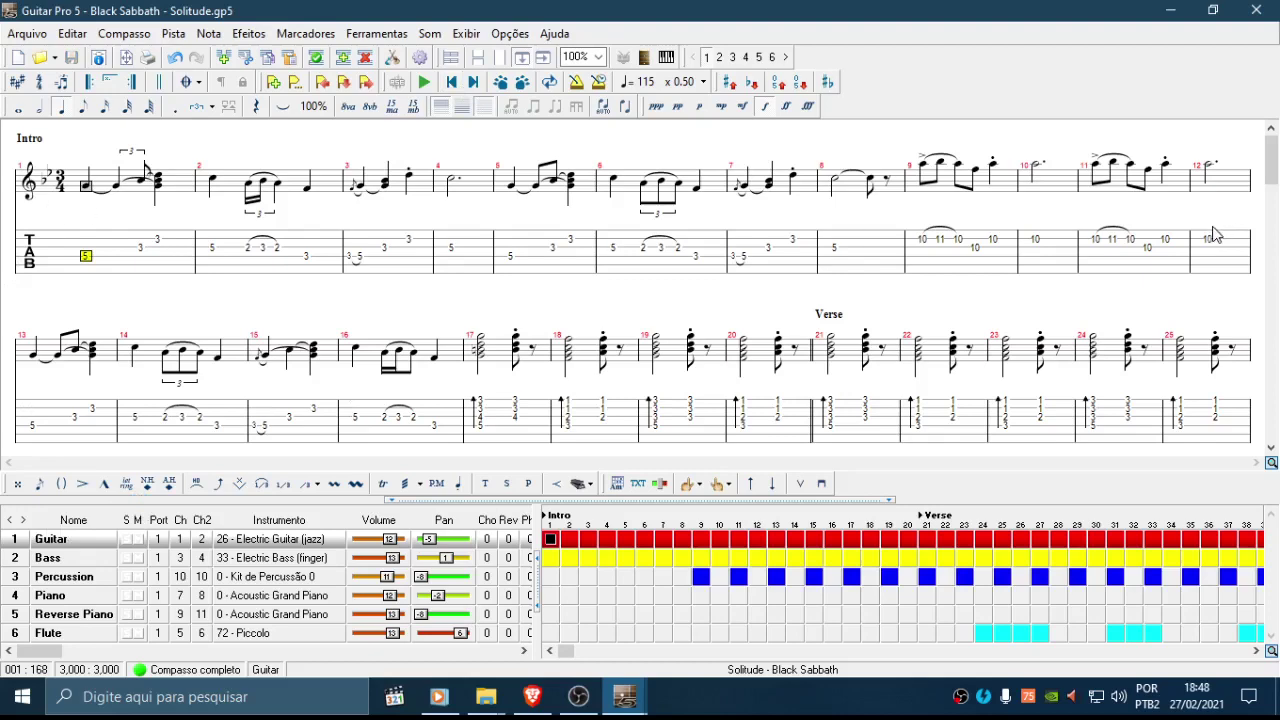
# Step: Try the ghost note effect on the palm-muted note in measure 100 of the Guitar track
pyautogui.hotkey('ctrl', 'a')
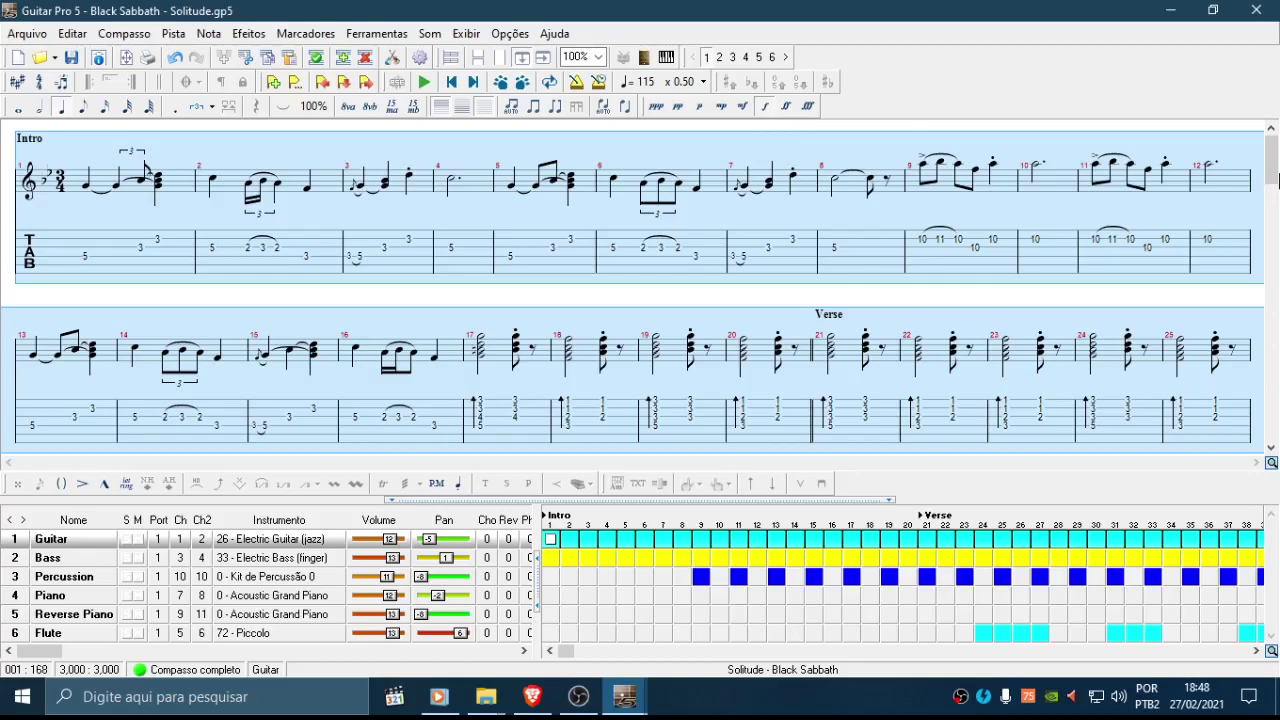
pyautogui.scroll(-15, 705, 364)
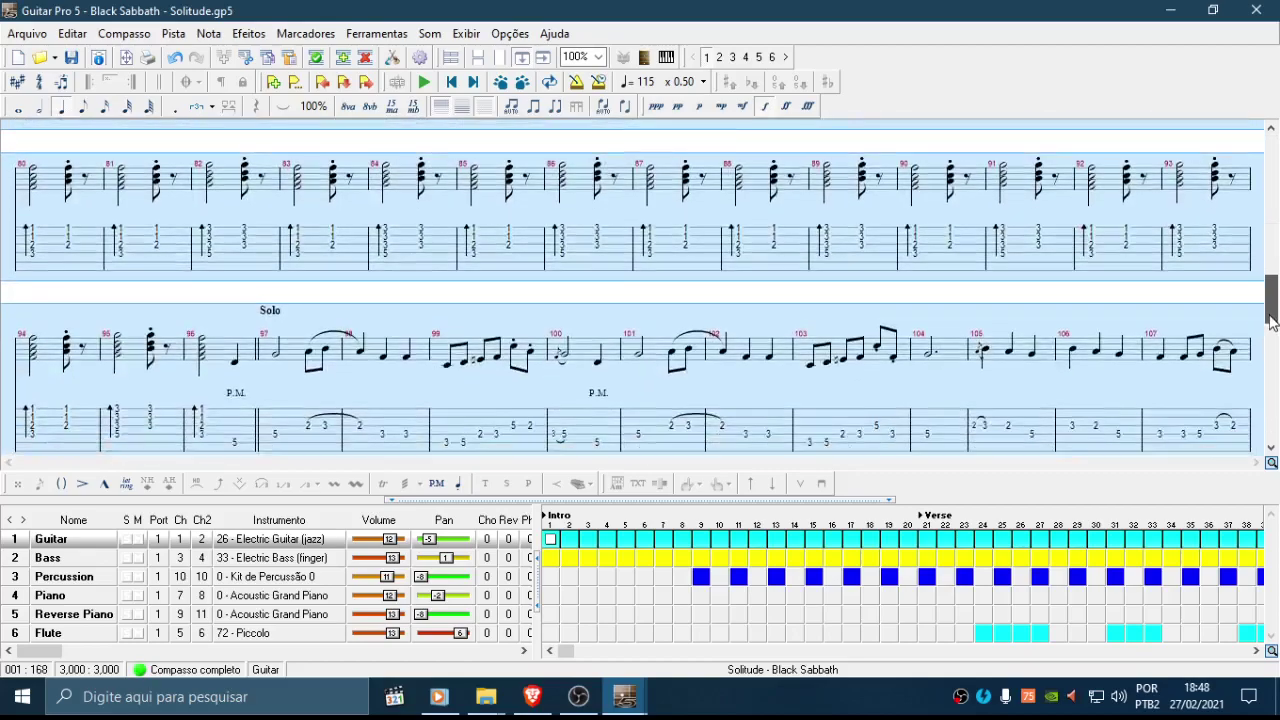
pyautogui.click(600, 212)
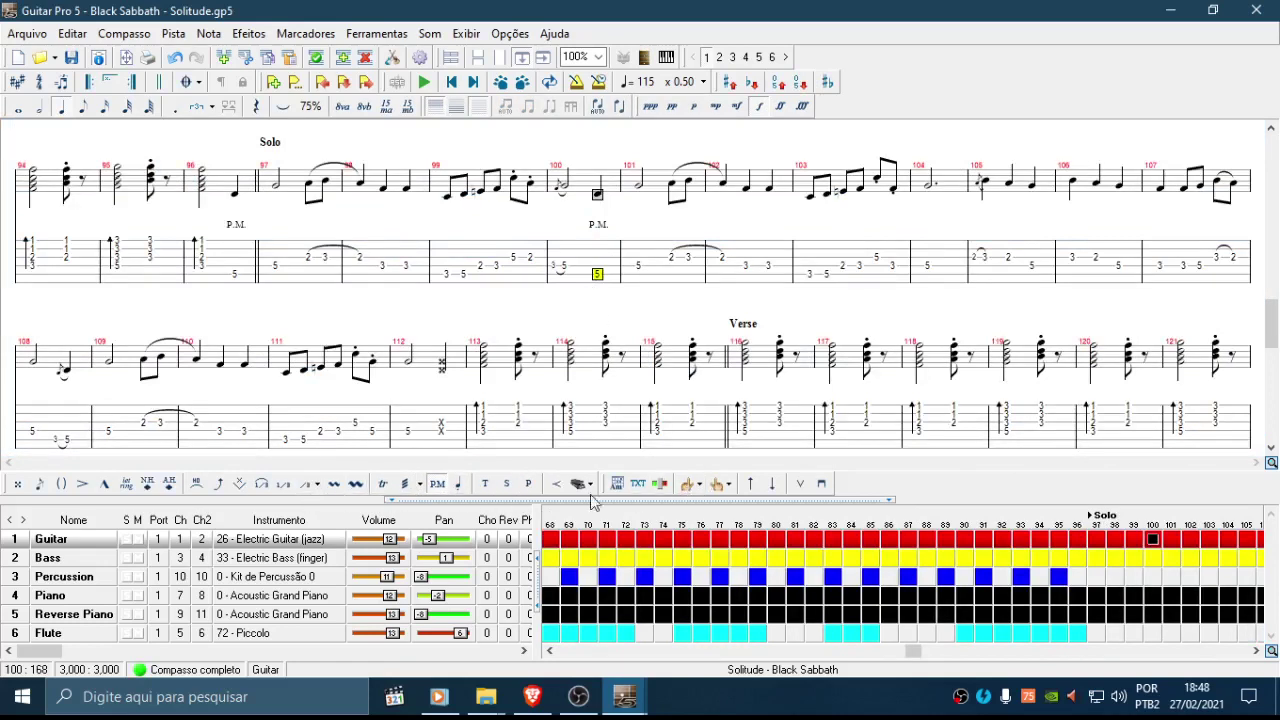
pyautogui.click(63, 484)
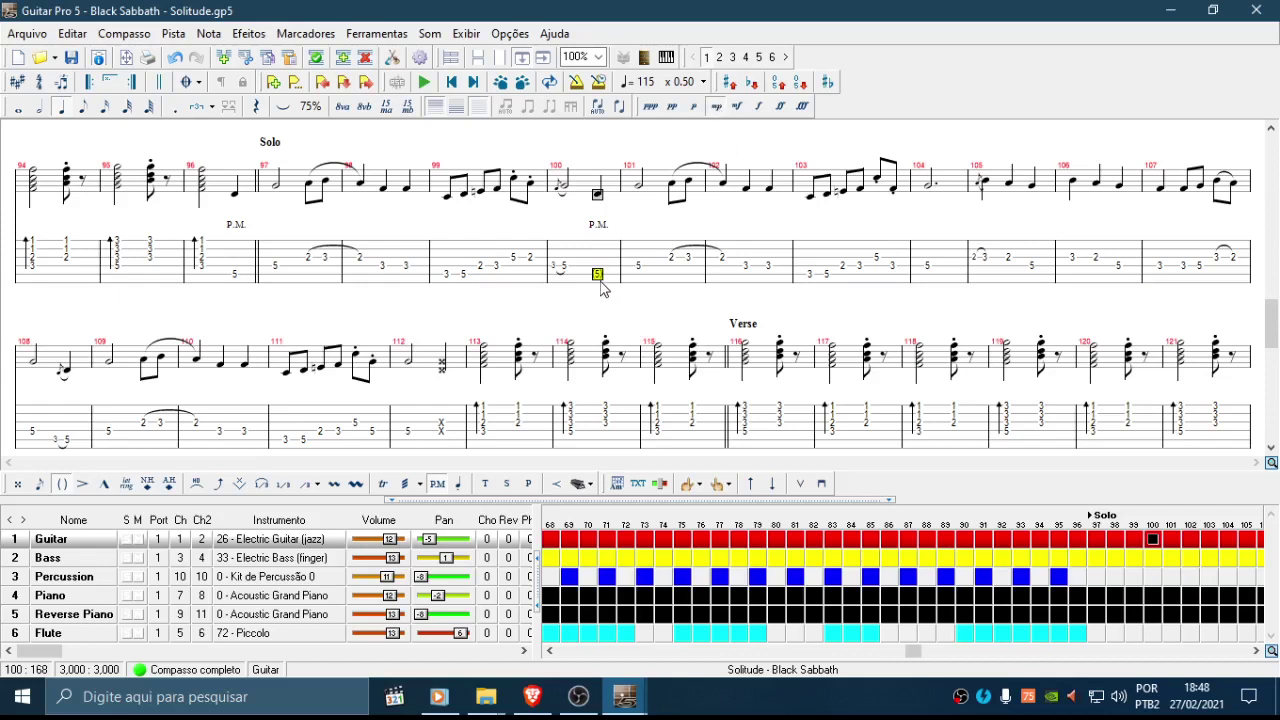
pyautogui.press('o')
# Step: Set the dynamics of all notes in the Guitar track to forte (f)
pyautogui.click(452, 84)
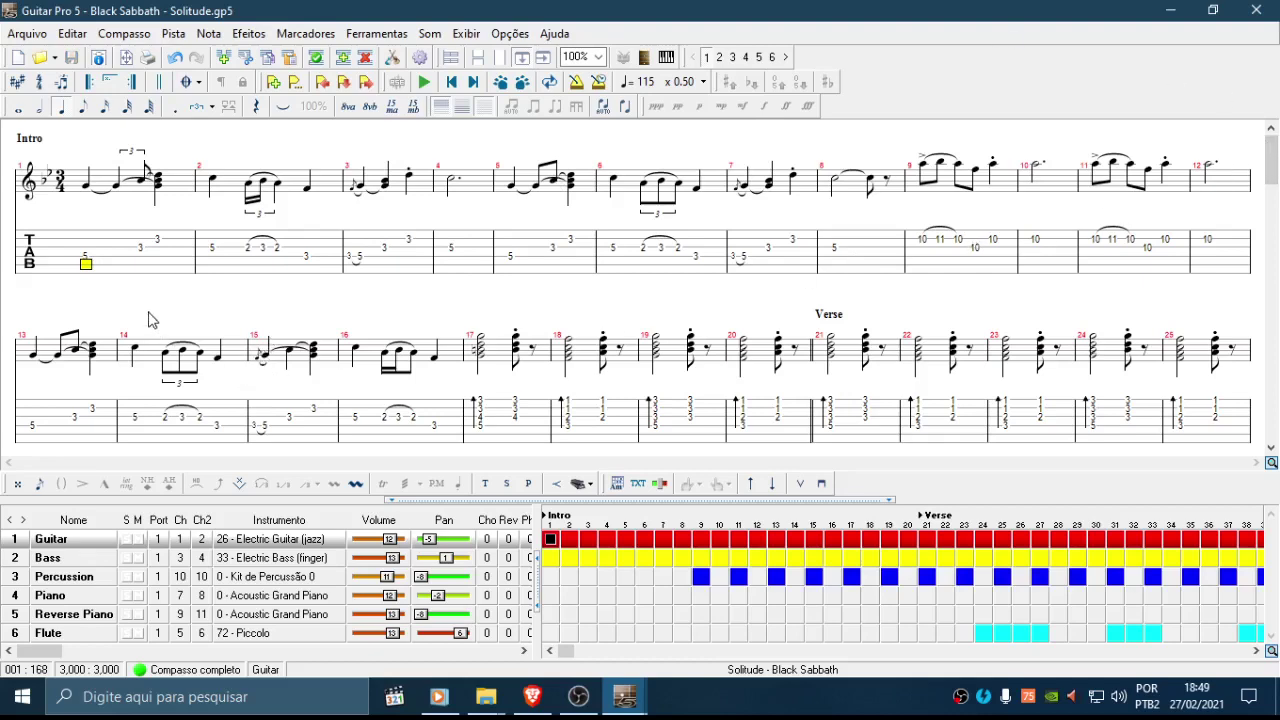
pyautogui.scroll(-1, 730, 285)
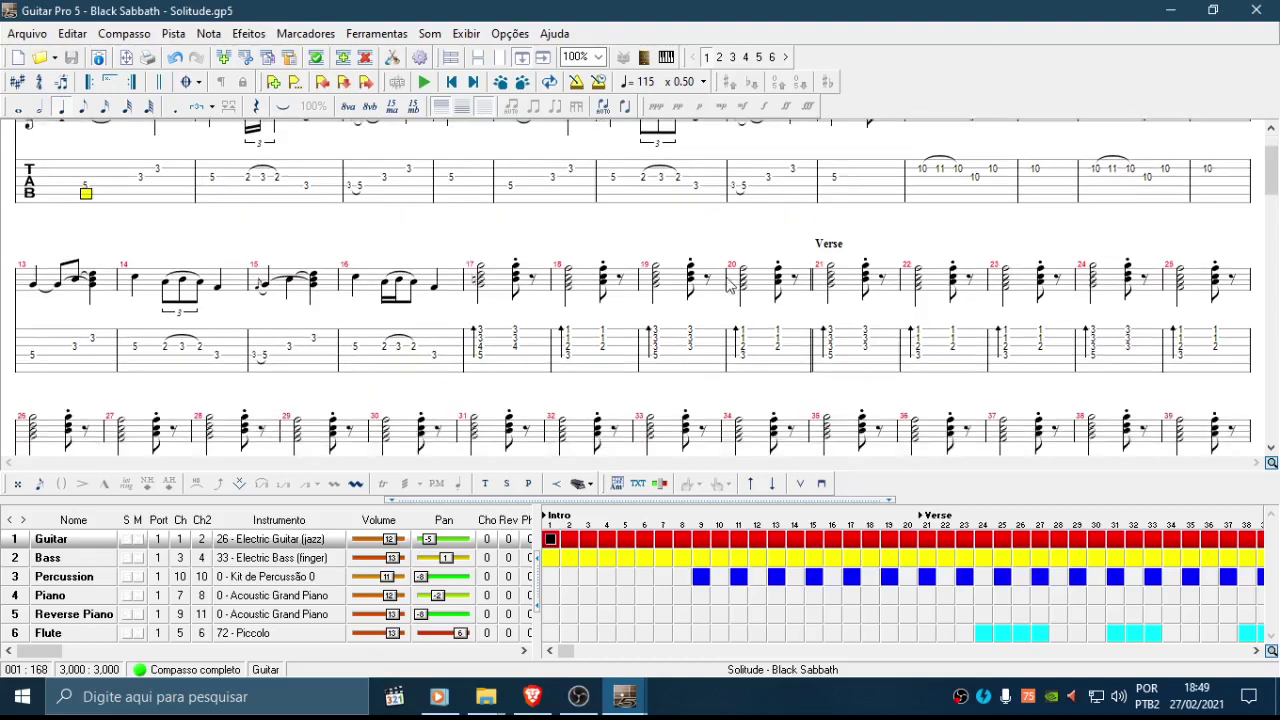
pyautogui.moveTo(1272, 178); pyautogui.dragTo(1272, 430)
pyautogui.hotkey('ctrl', 'a')
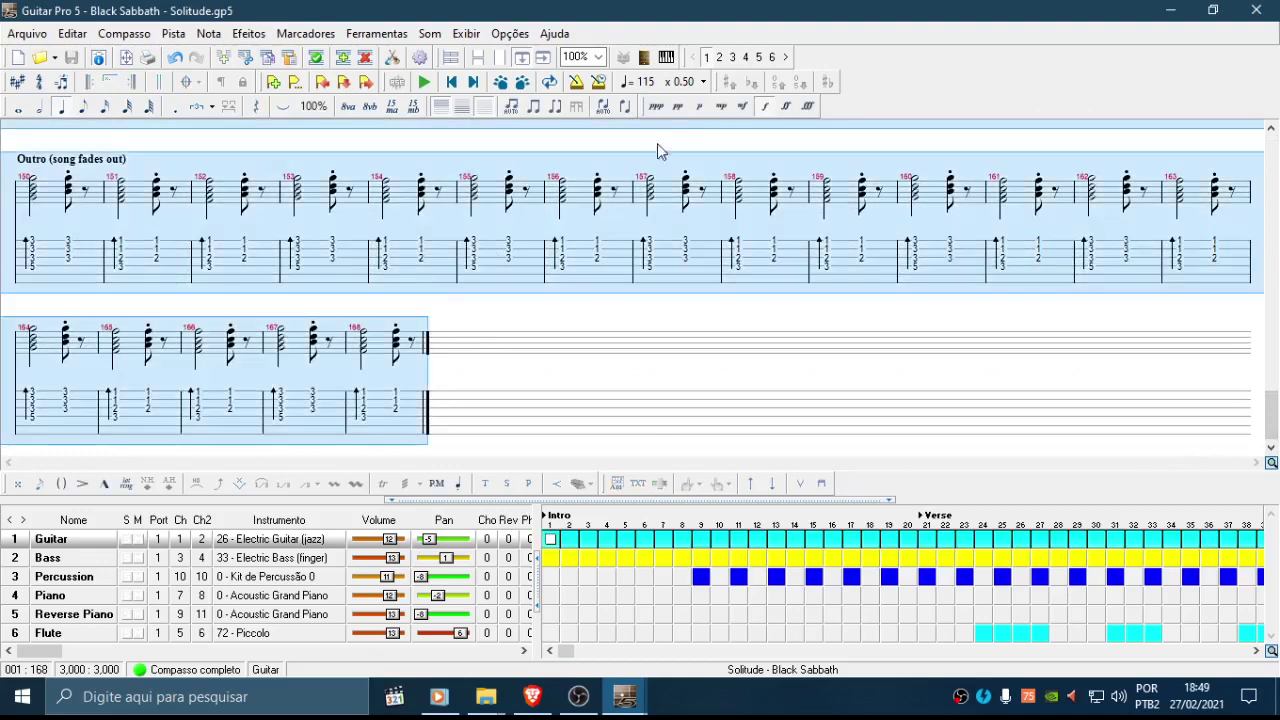
pyautogui.click(764, 109)
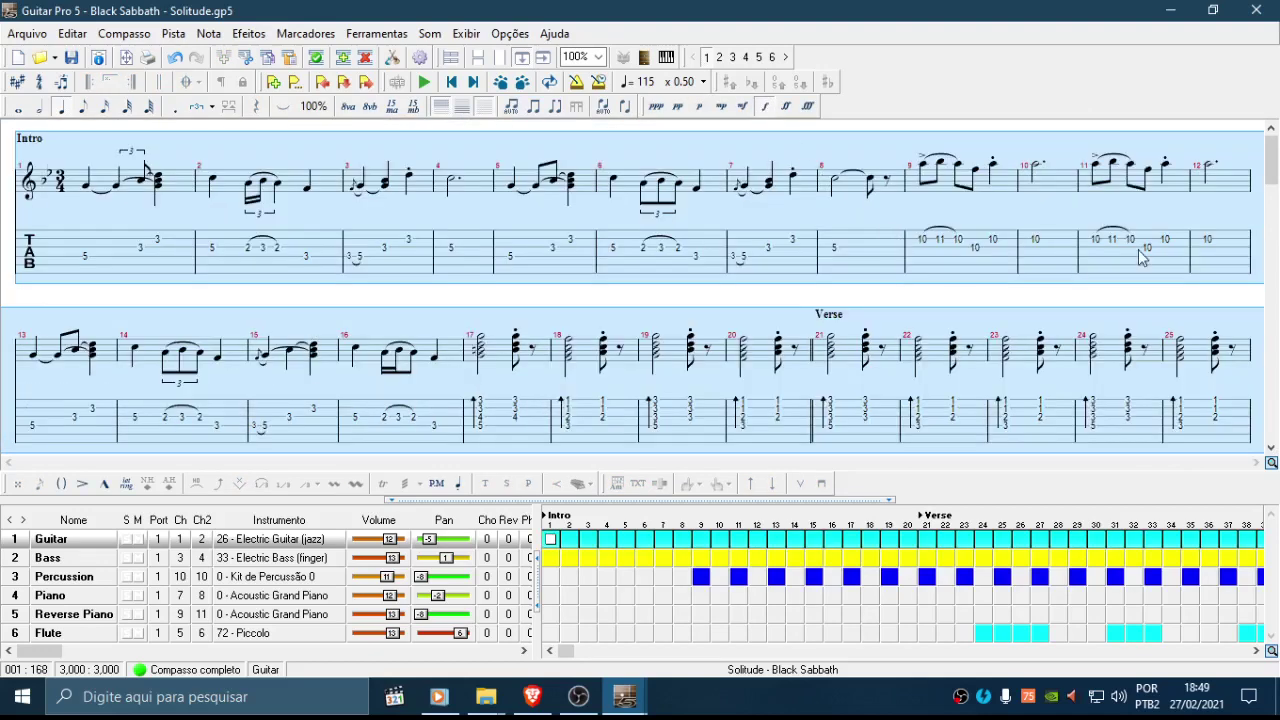
pyautogui.click(686, 288)
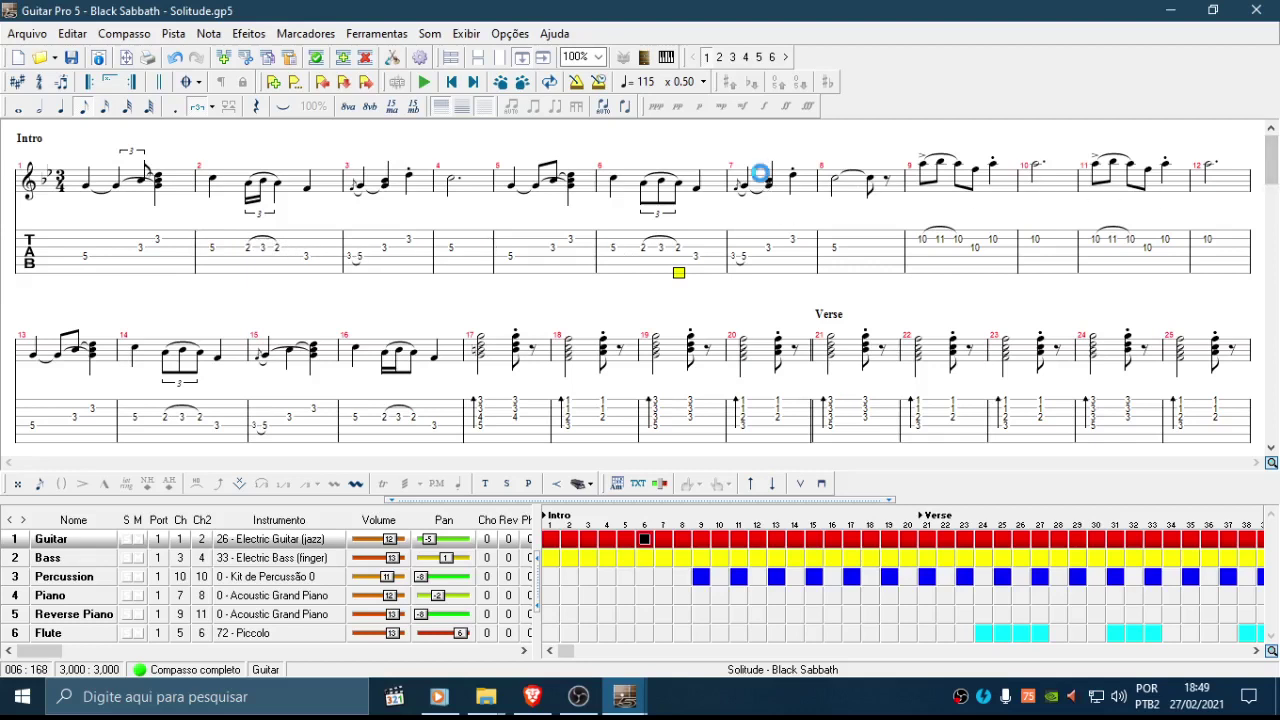
# Step: Examine the notes in Guitar measures 3 and 4 and their grace note settings, including position, duration, dynamics and transition
pyautogui.click(359, 257)
pyautogui.moveTo(359, 256); pyautogui.dragTo(364, 262)
pyautogui.click(349, 259)
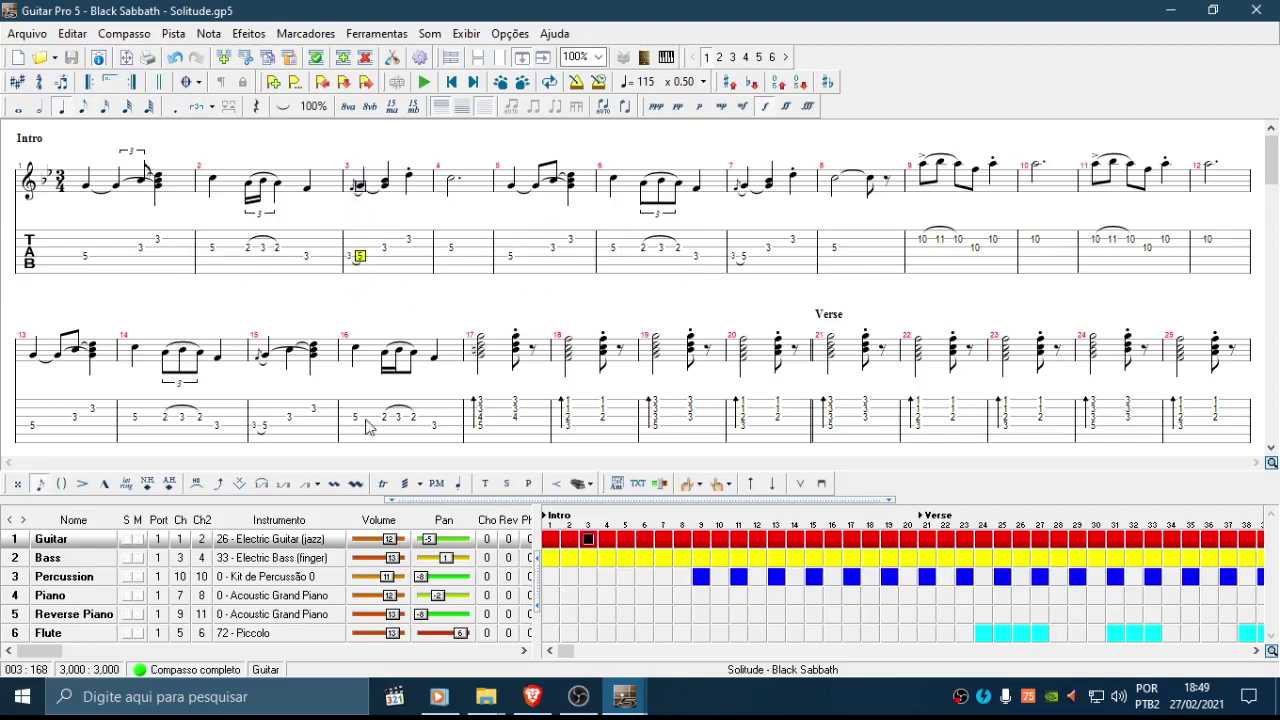
pyautogui.click(42, 487)
pyautogui.click(388, 249)
pyautogui.click(409, 241)
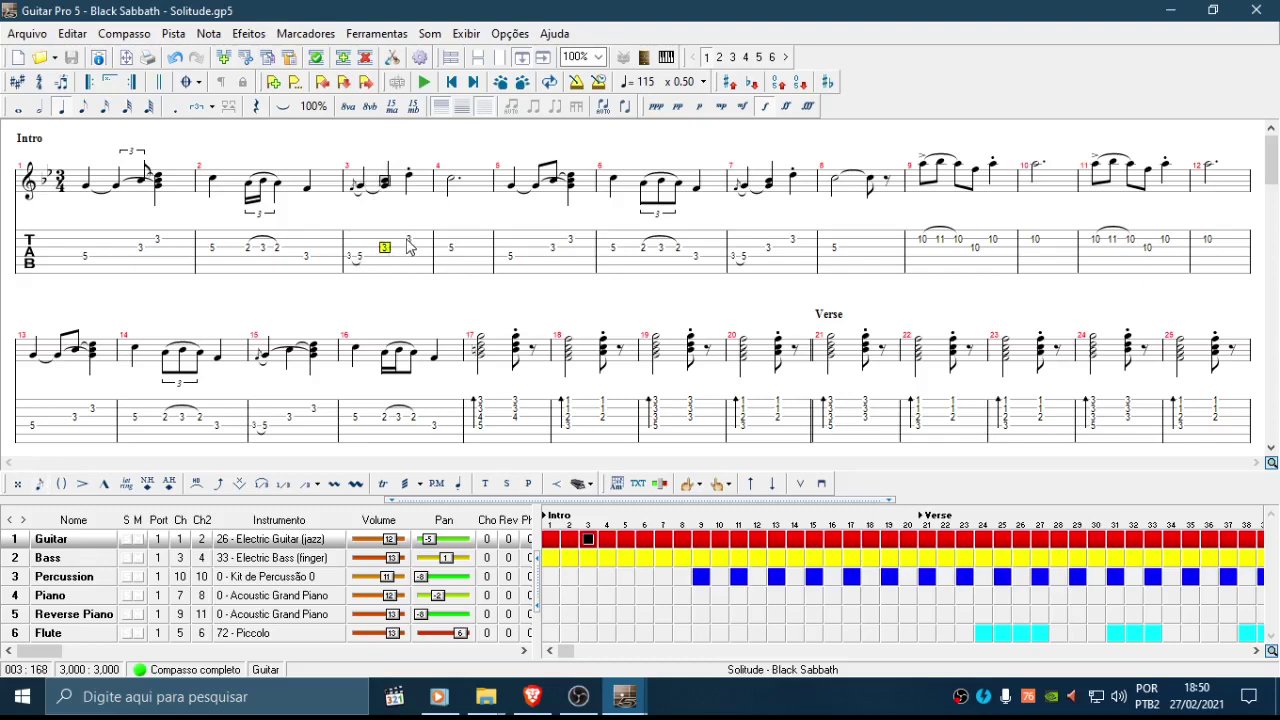
pyautogui.press('g')
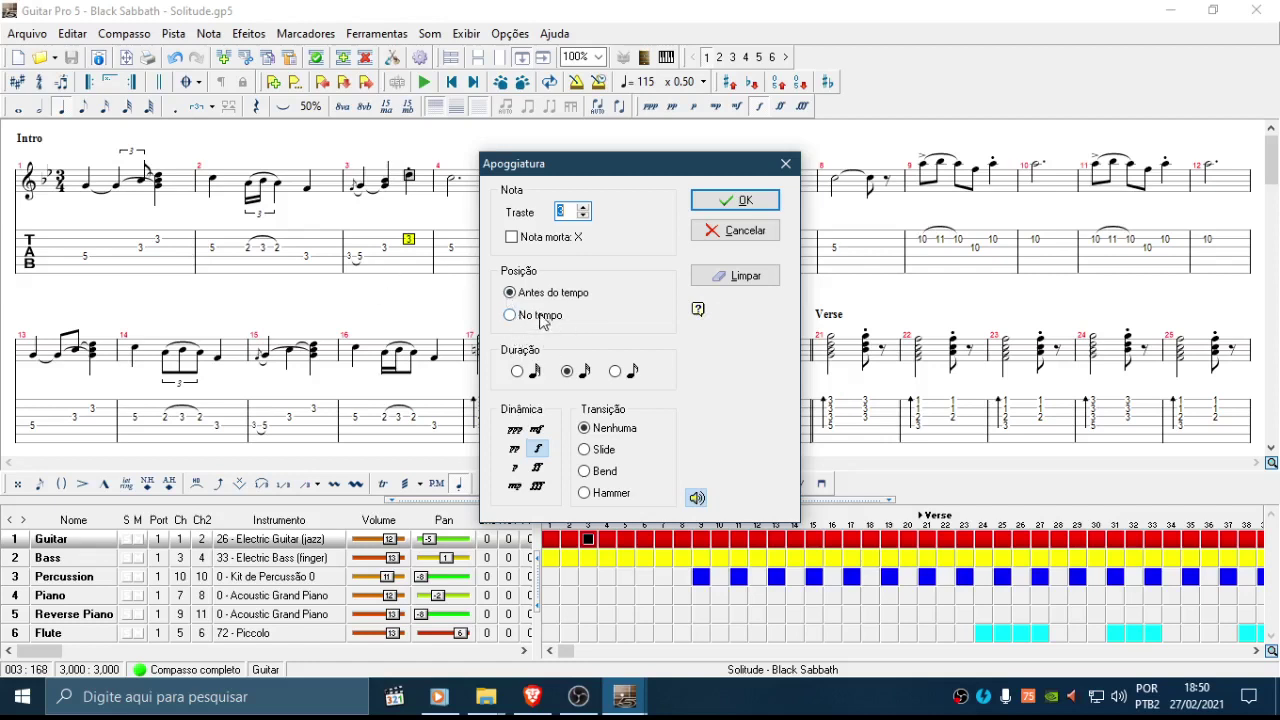
pyautogui.click(745, 231)
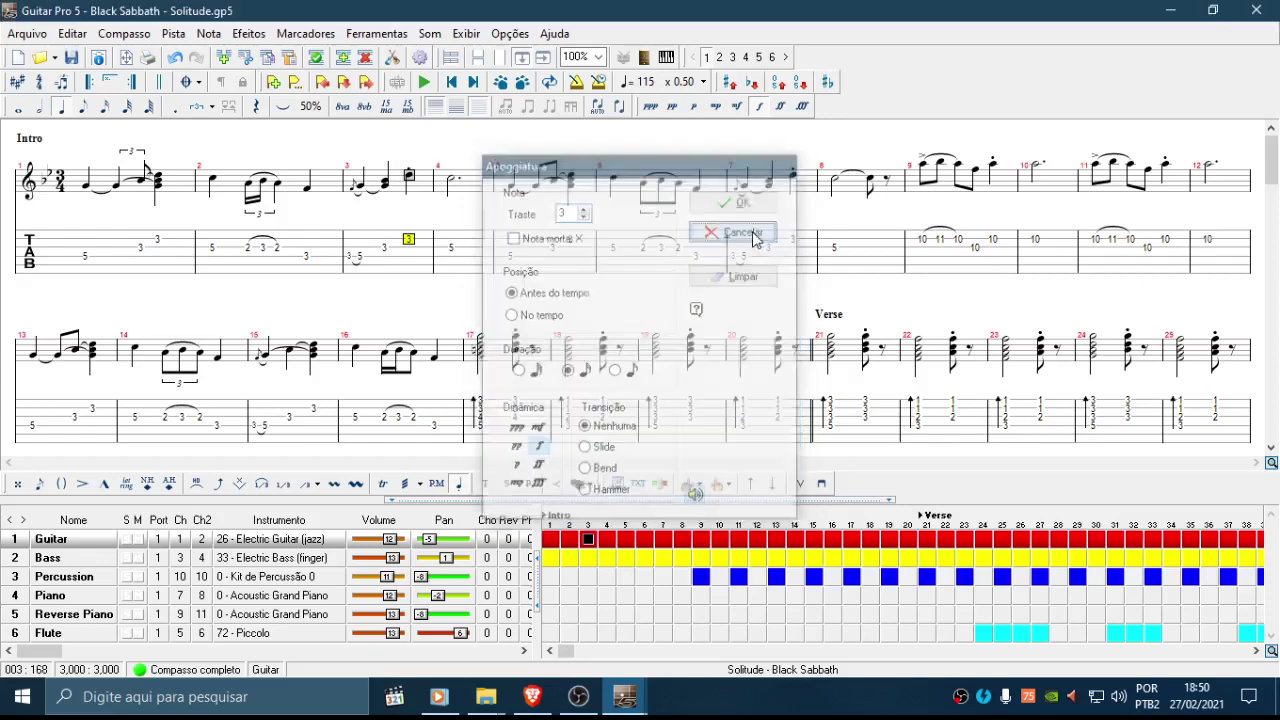
pyautogui.doubleClick(360, 258)
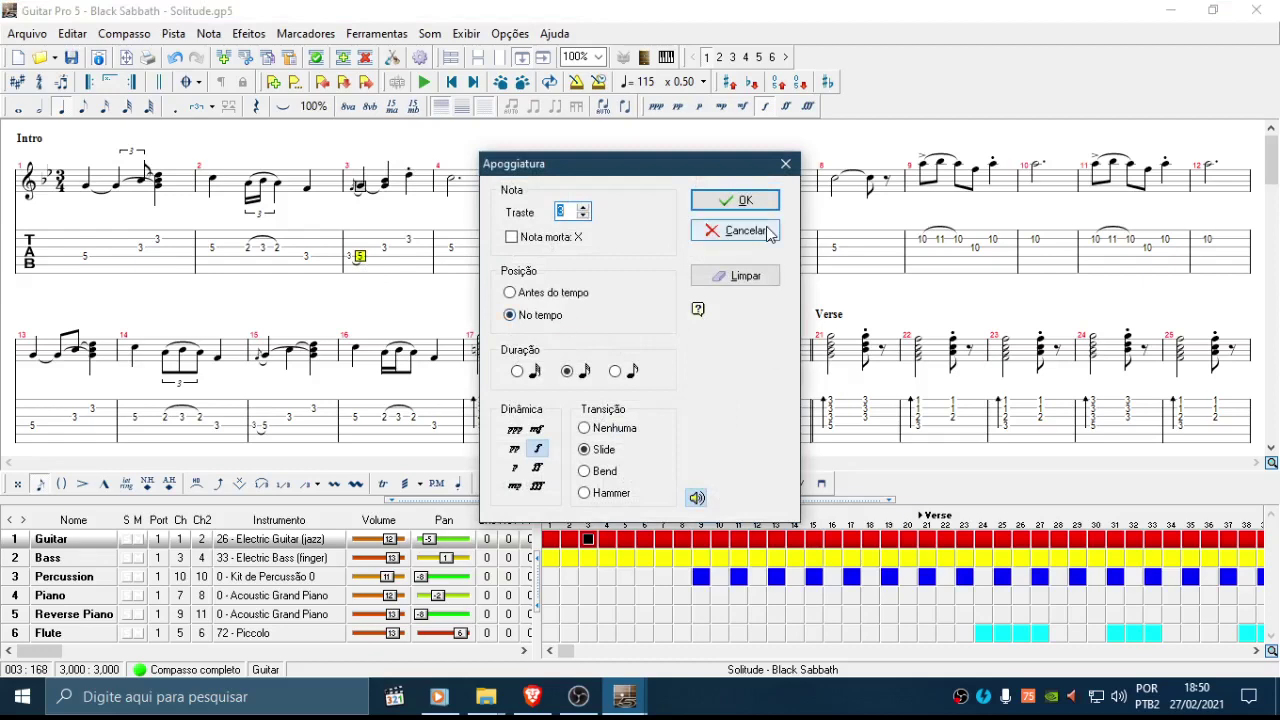
pyautogui.click(767, 233)
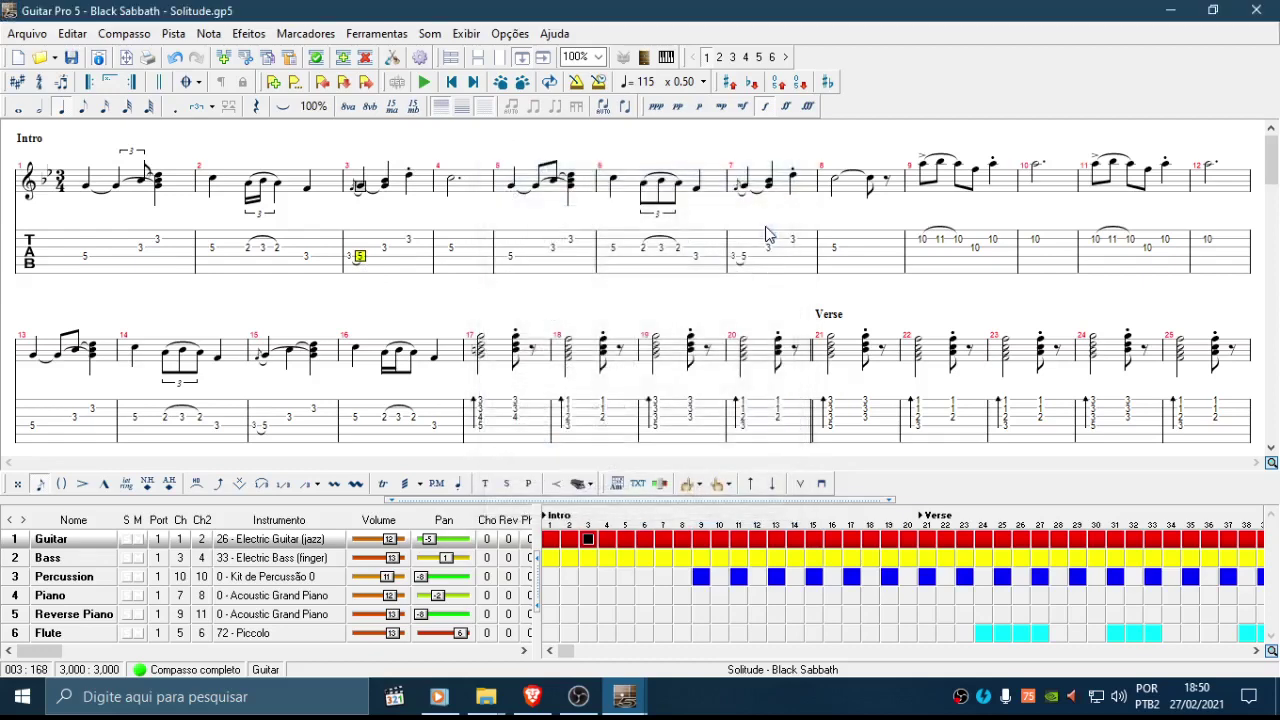
pyautogui.doubleClick(450, 248)
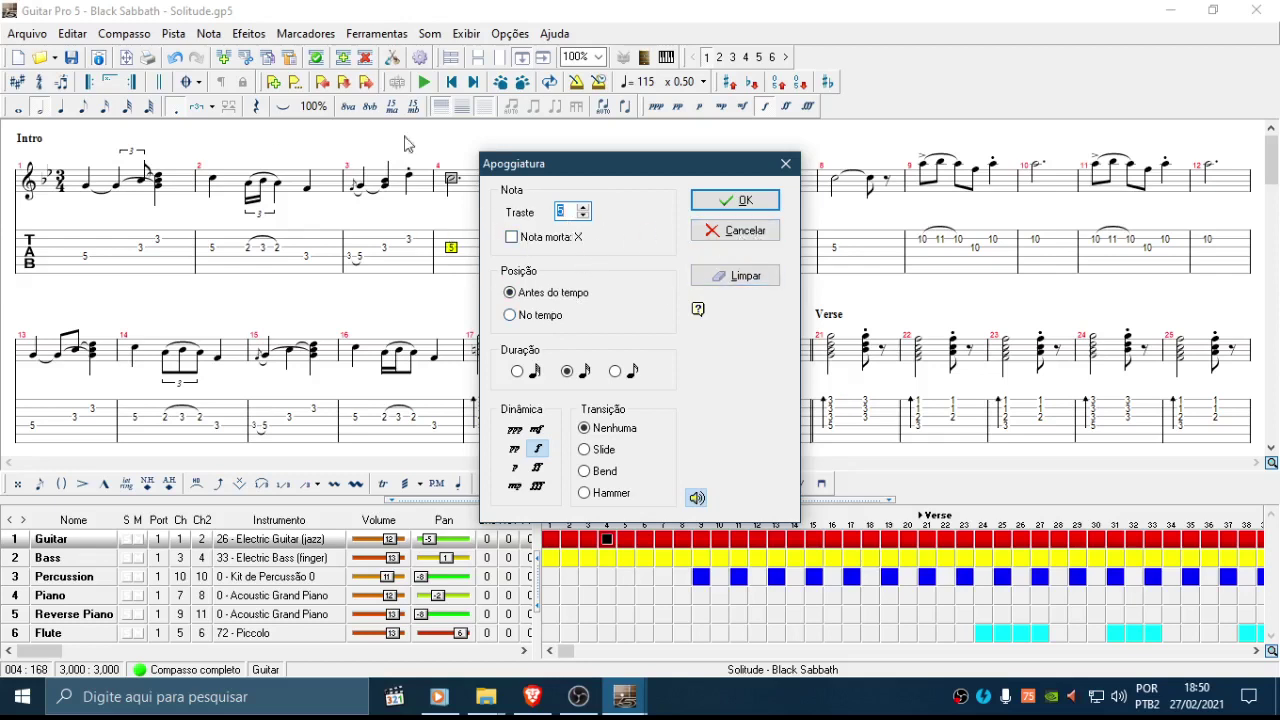
pyautogui.click(762, 238)
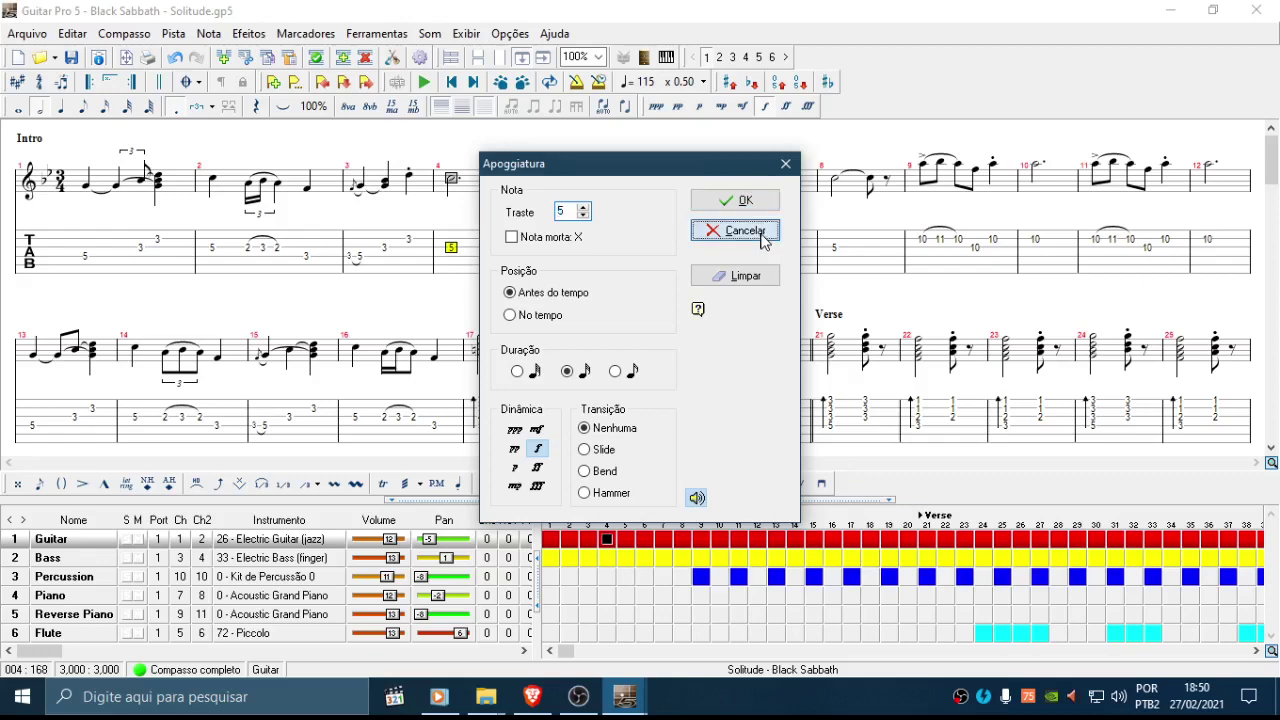
# Step: Add a grace note on fret 1, before the beat and without transition, to the last note of Guitar measure 3
pyautogui.click(410, 241)
pyautogui.press('g')
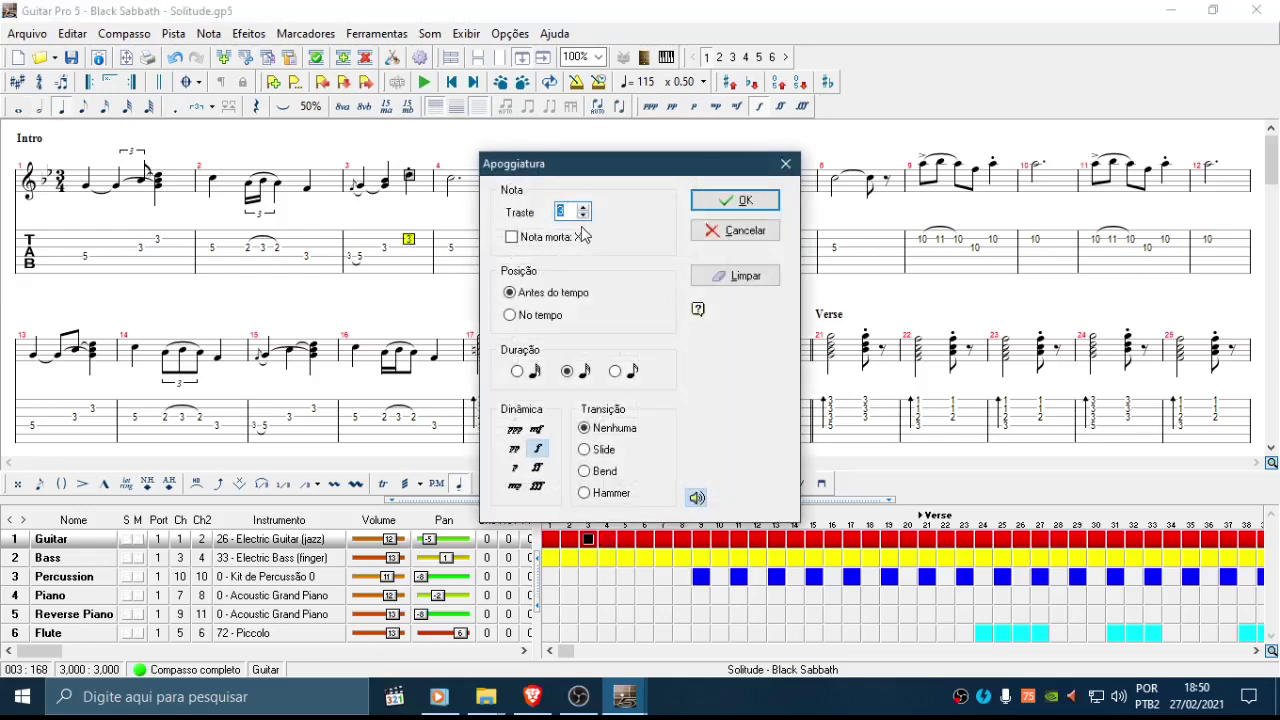
pyautogui.click(728, 204)
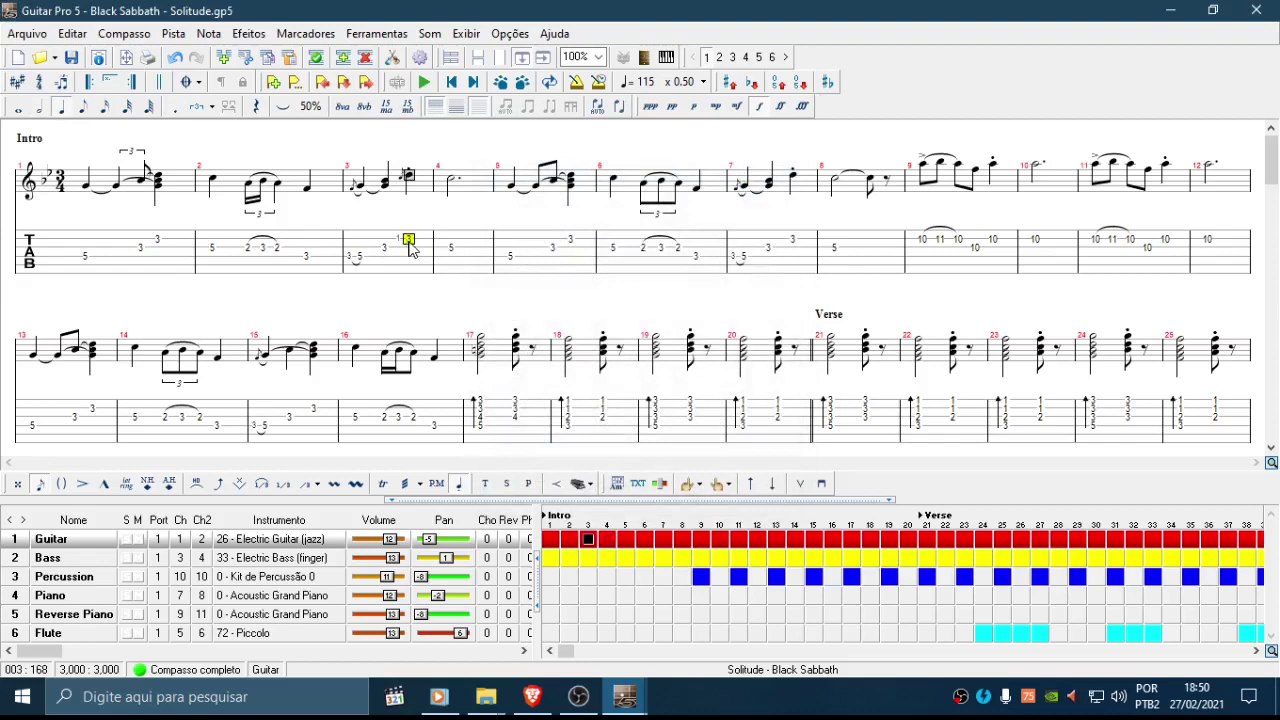
pyautogui.moveTo(404, 242); pyautogui.dragTo(398, 260)
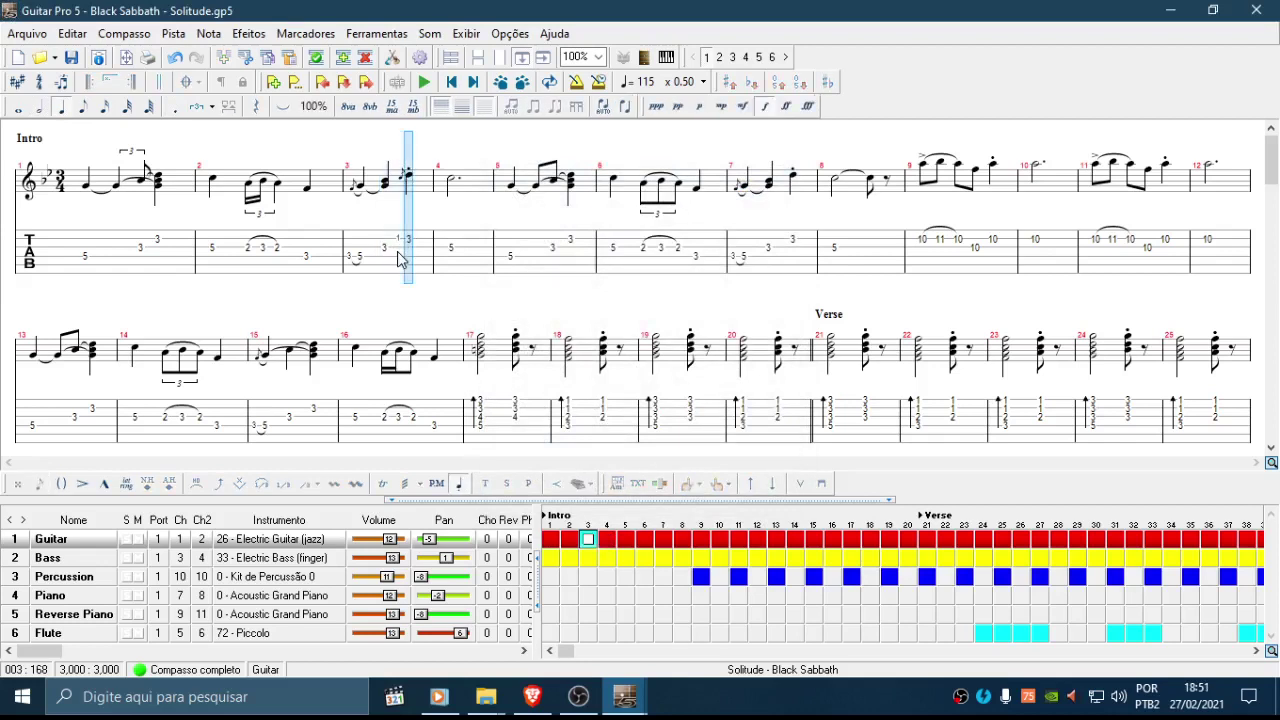
pyautogui.click(387, 251)
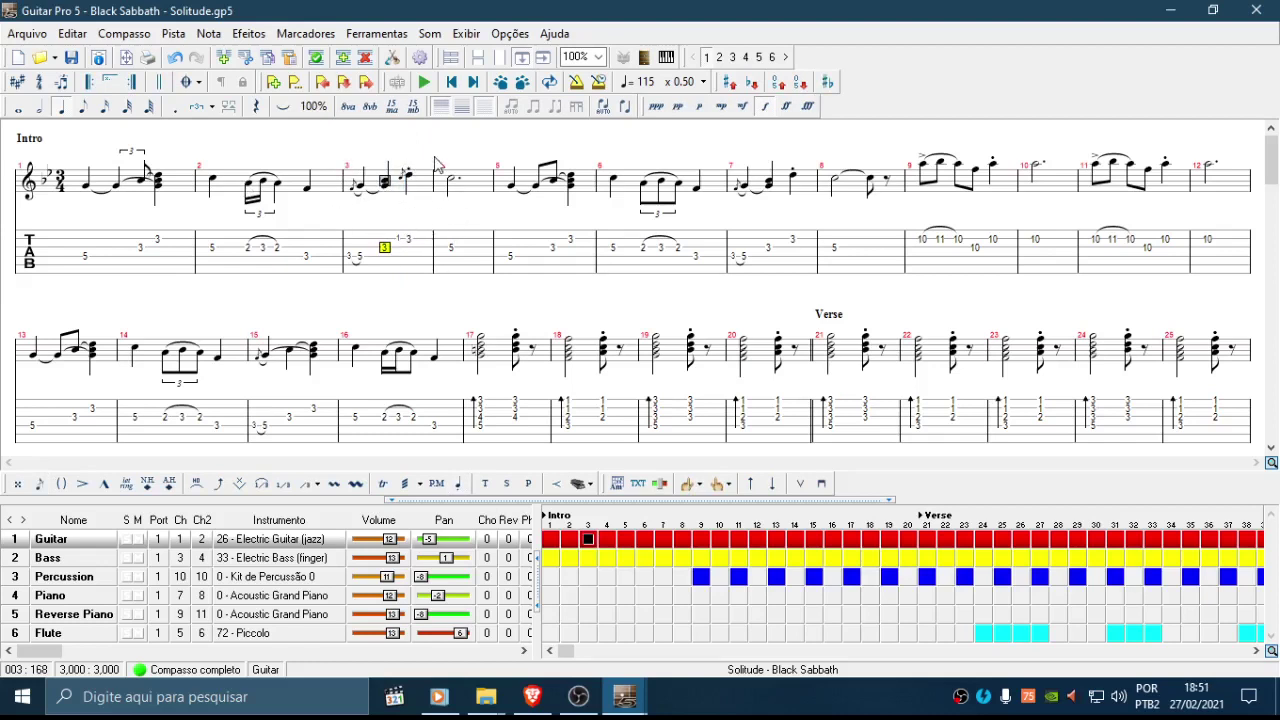
# Step: Review the grace note settings of the last note in Guitar measure 3 and clear that grace note
pyautogui.doubleClick(409, 240)
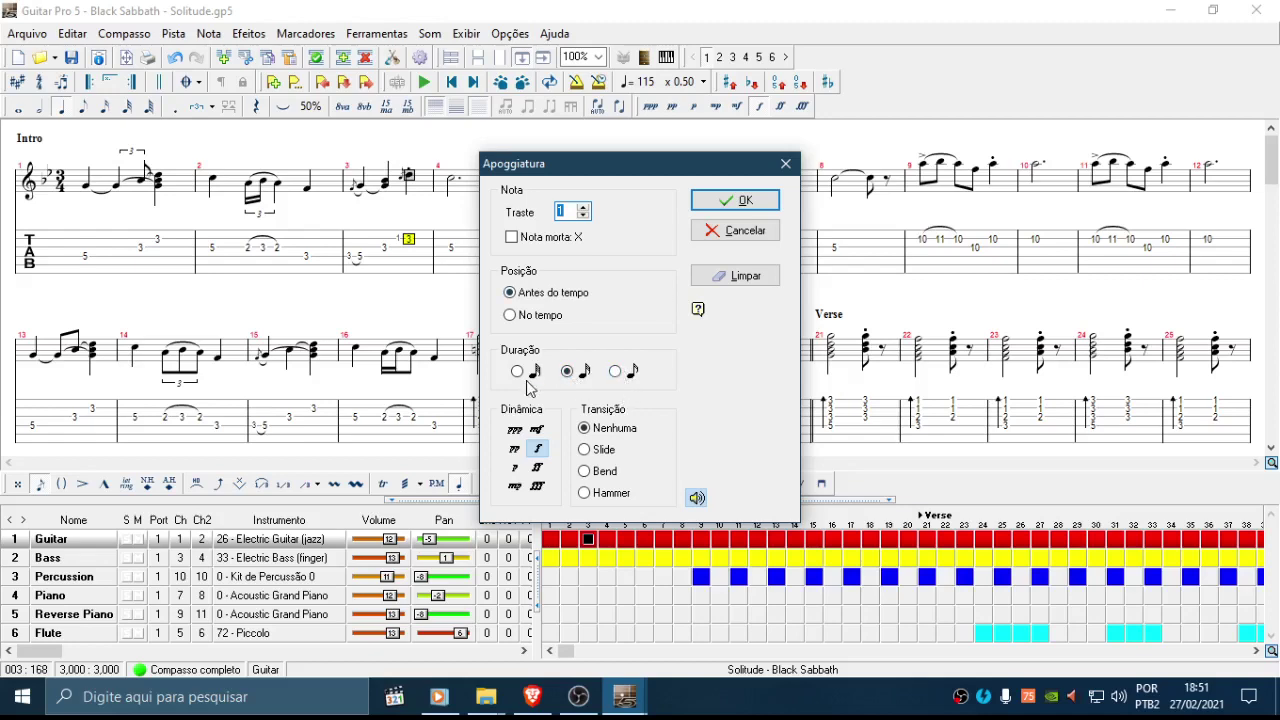
pyautogui.click(763, 234)
pyautogui.press('g')
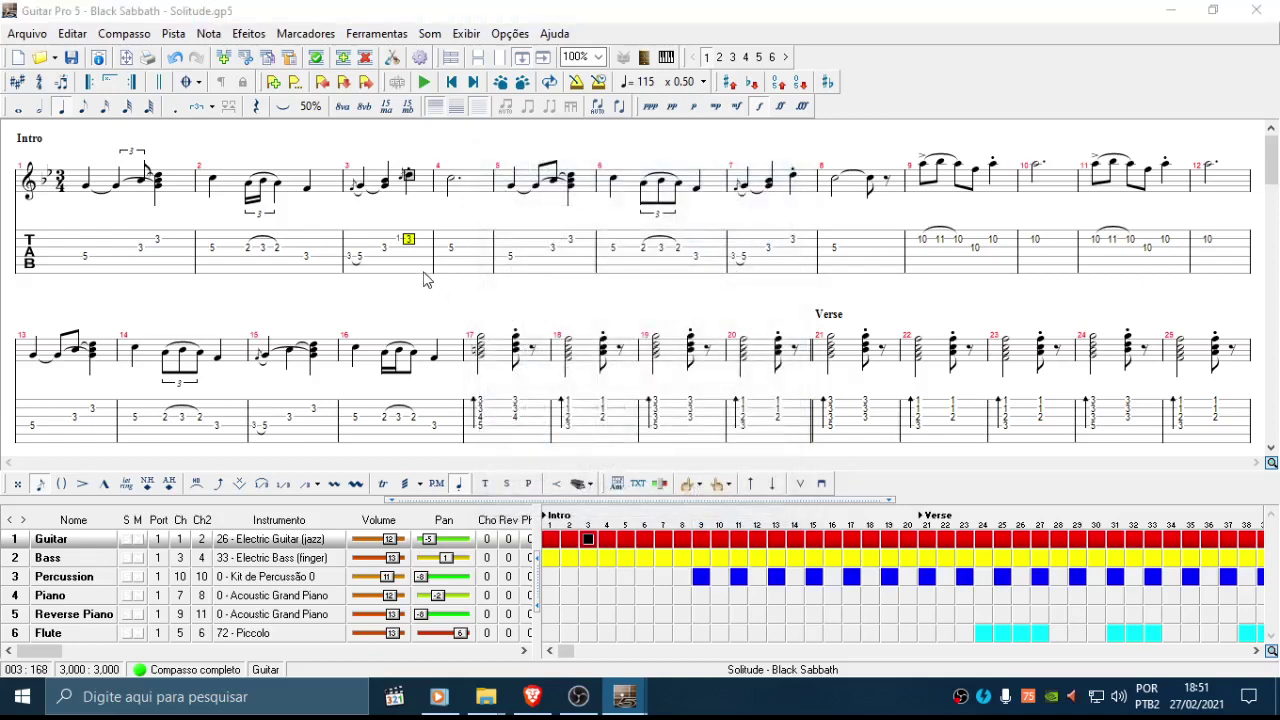
pyautogui.click(716, 277)
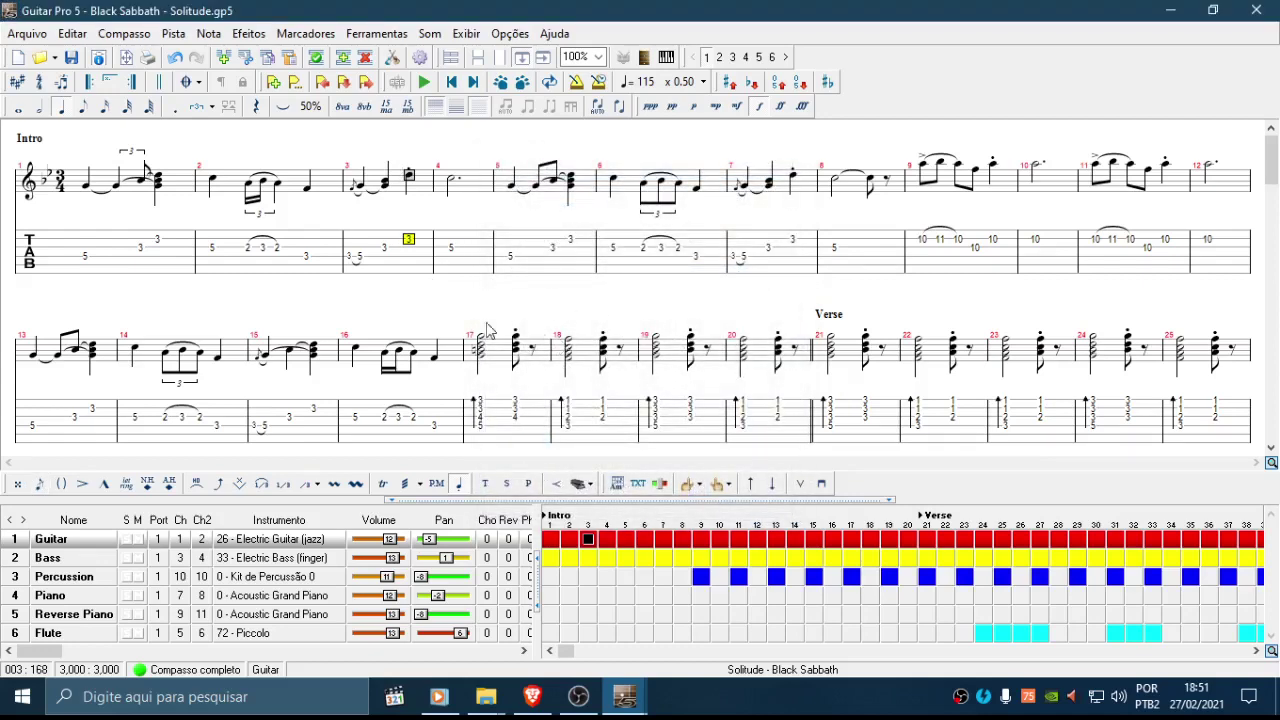
# Step: Try clearing the slide grace note from the first note of Guitar measure 3, restore it, and recheck its settings
pyautogui.click(359, 258)
pyautogui.press('g')
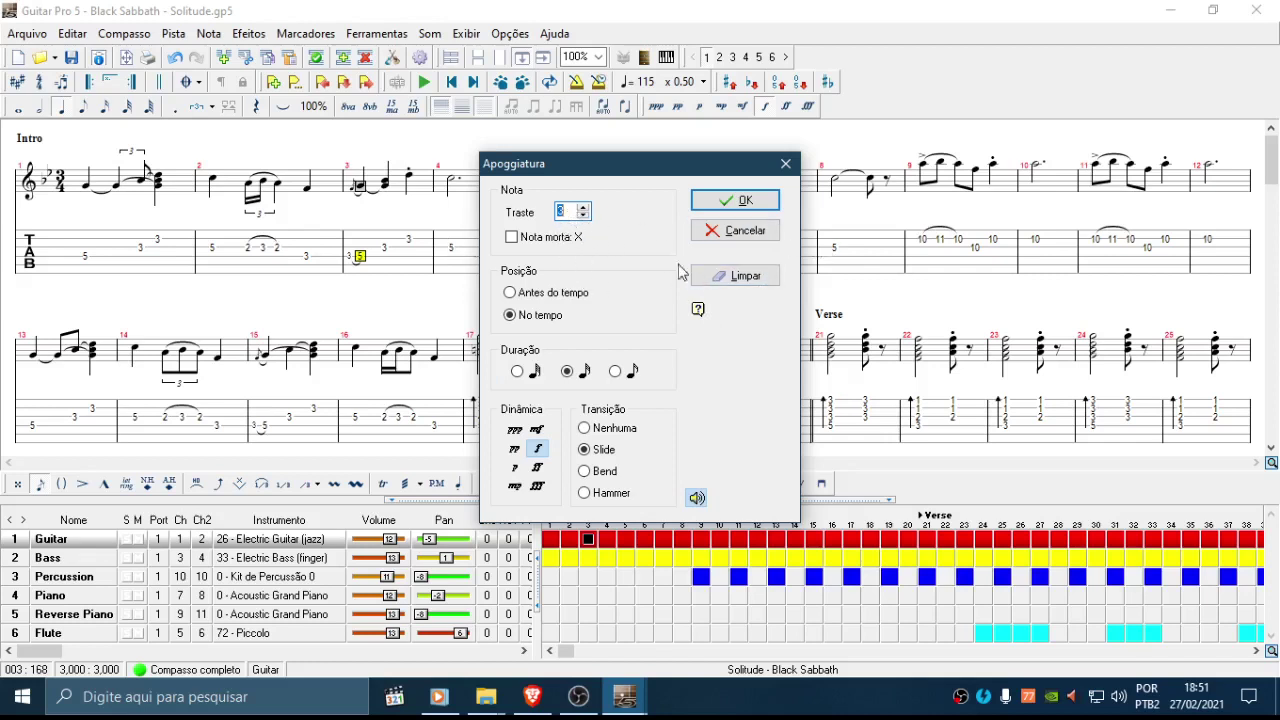
pyautogui.click(752, 285)
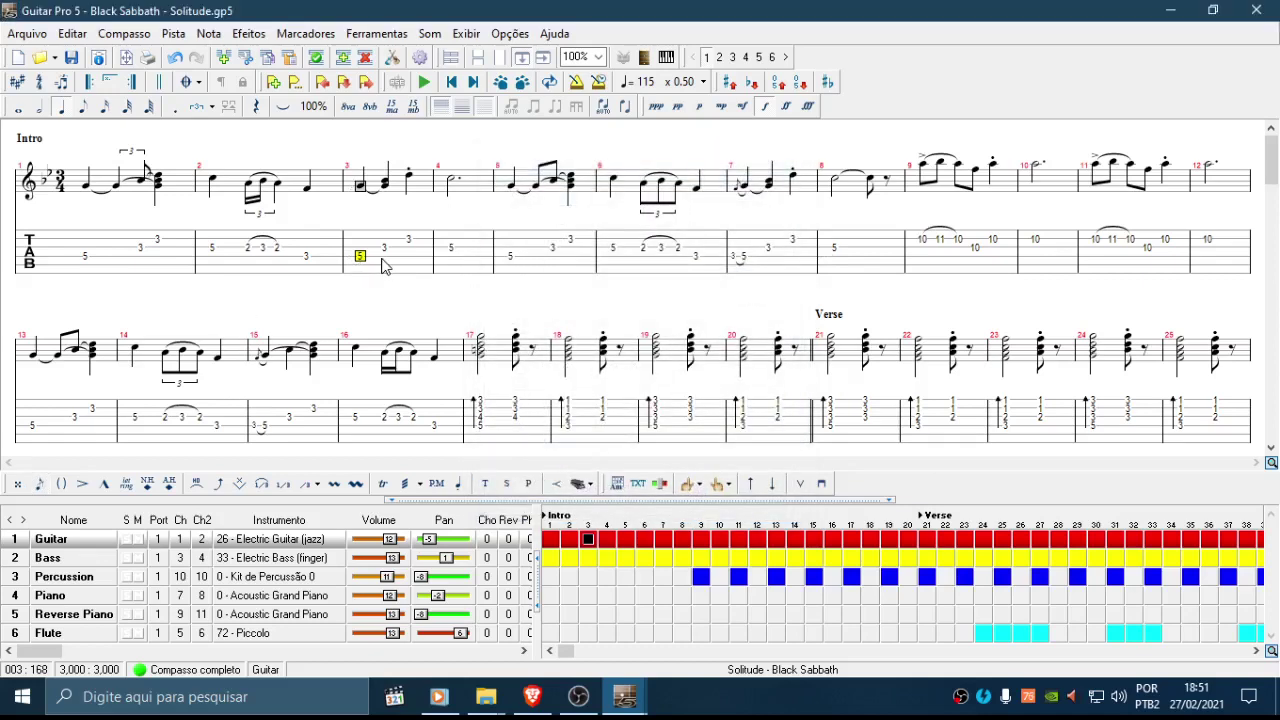
pyautogui.press('g')
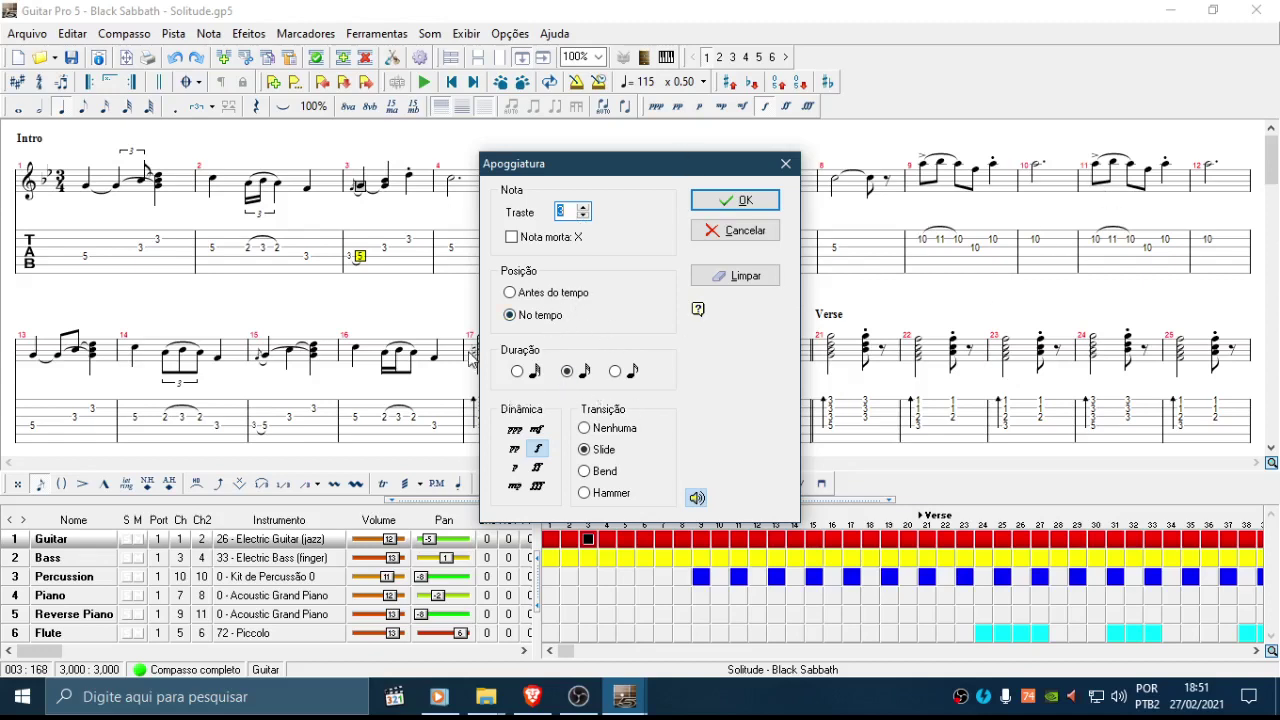
pyautogui.click(745, 231)
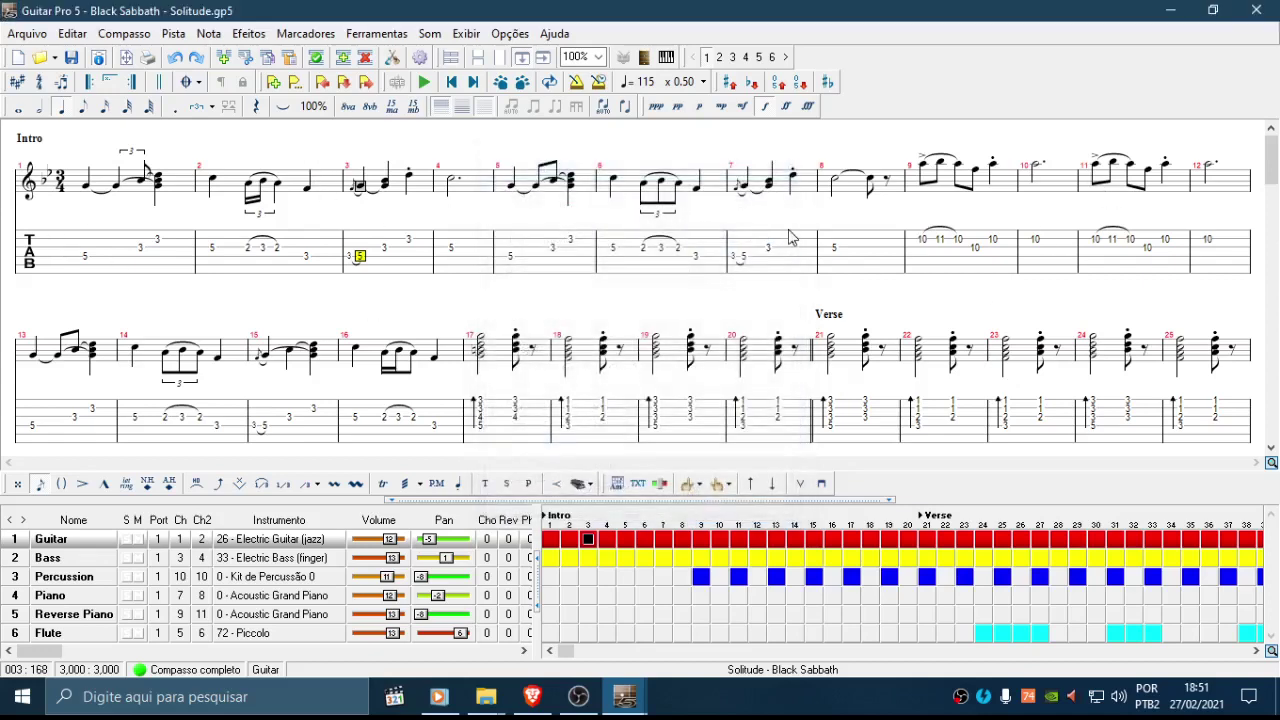
# Step: Clear the grace note from the first note of Guitar measure 3 and reselect that note
pyautogui.press('g')
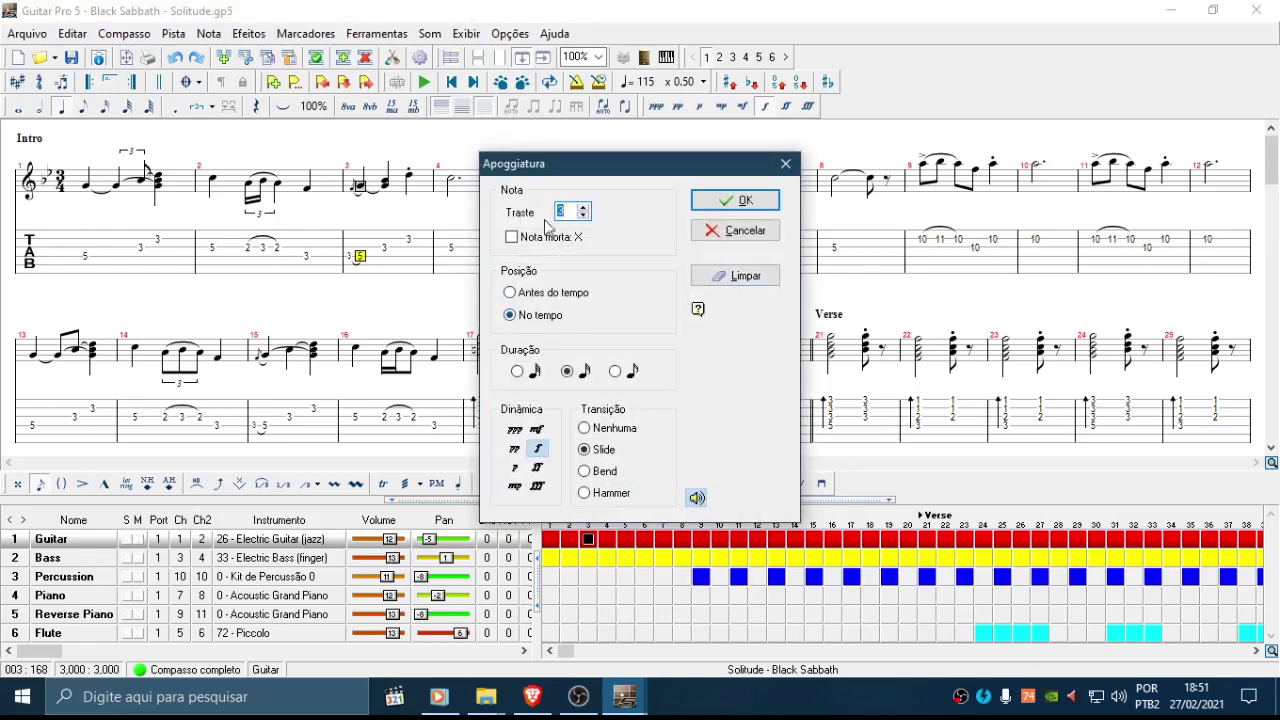
pyautogui.click(745, 276)
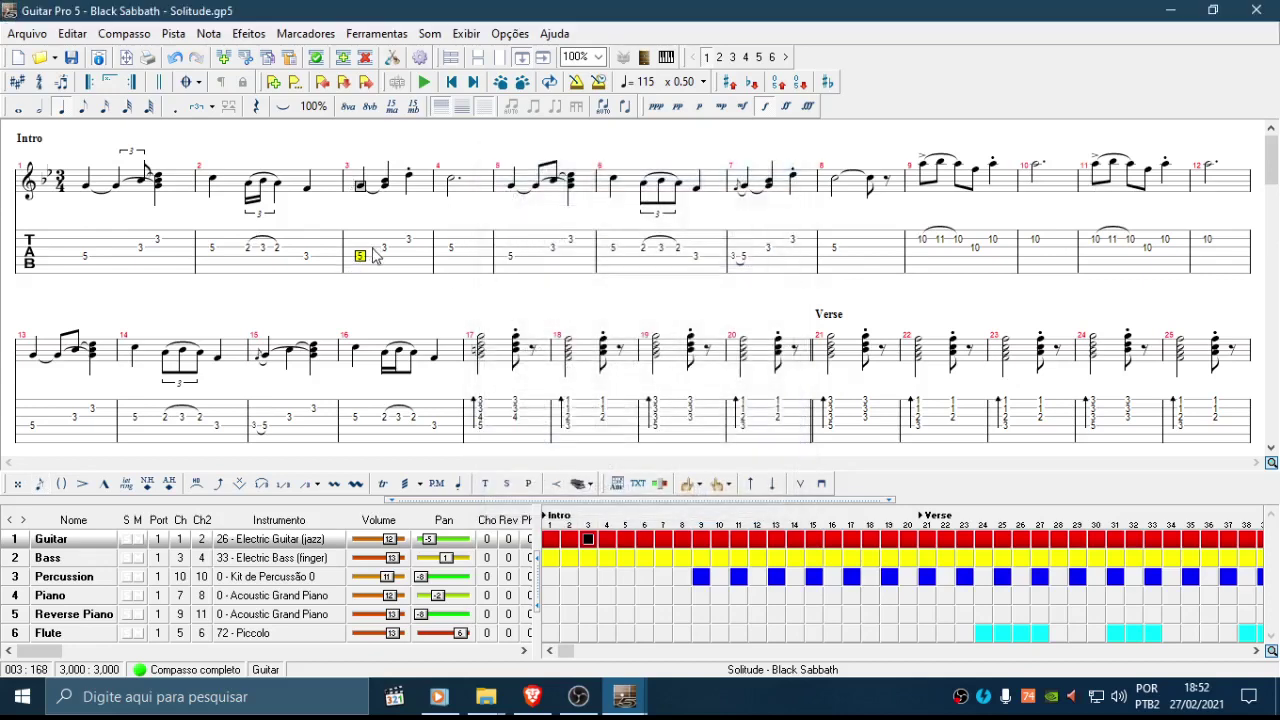
pyautogui.moveTo(362, 234); pyautogui.dragTo(364, 286)
pyautogui.click(361, 259)
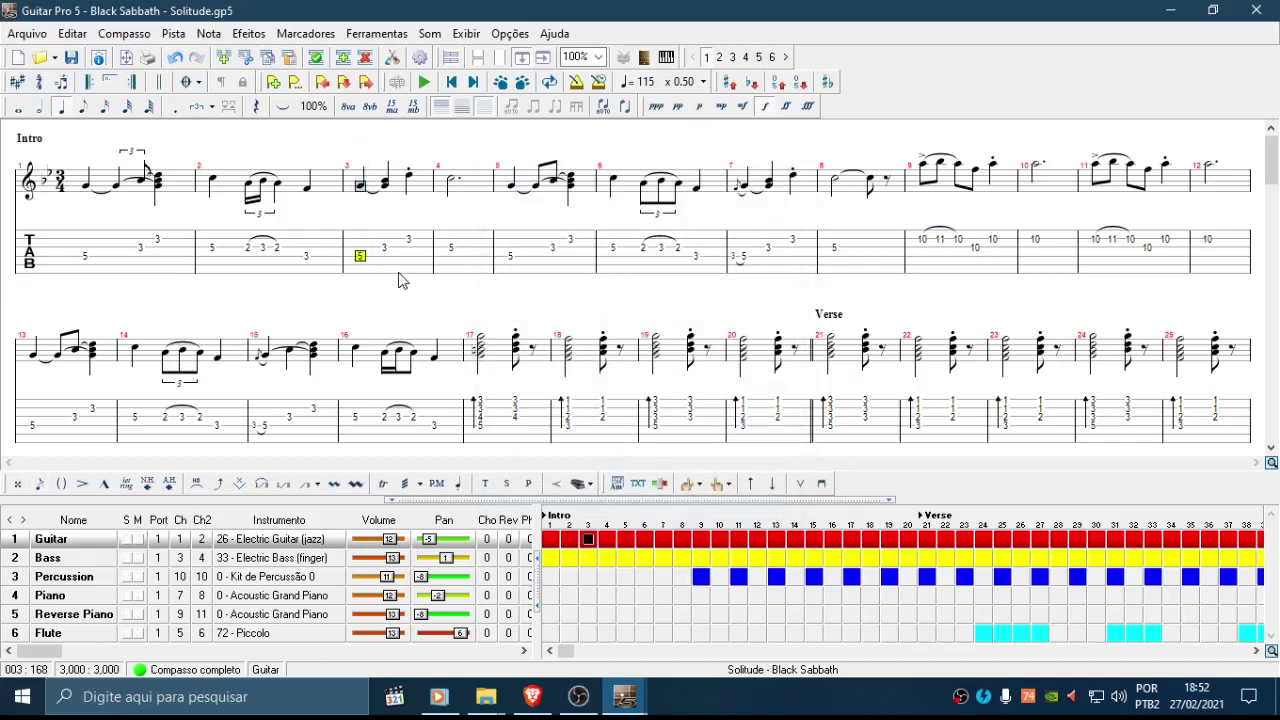
# Step: Split the first note of Guitar measure 3 into two eighth notes, the first on fret 3 and the second on fret 5
pyautogui.press('KP_Add')
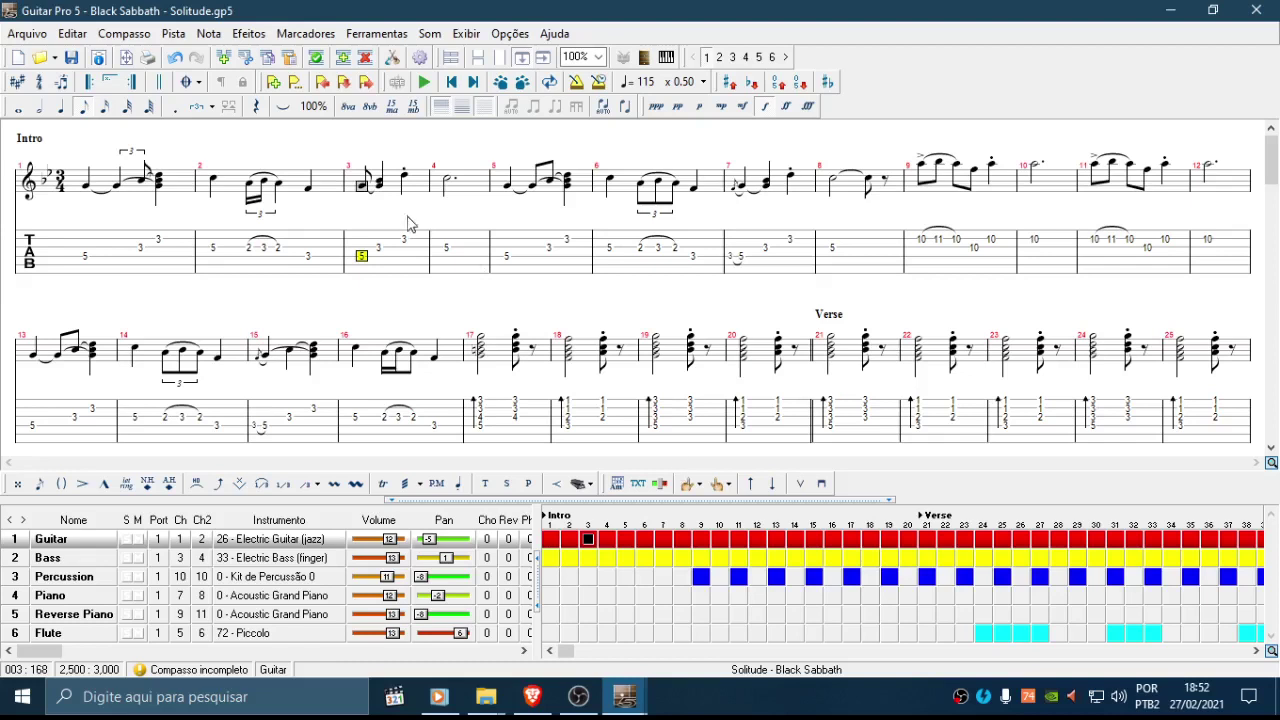
pyautogui.click(361, 282)
pyautogui.hotkey('ctrl', 'c')
pyautogui.hotkey('ctrl', 'v')
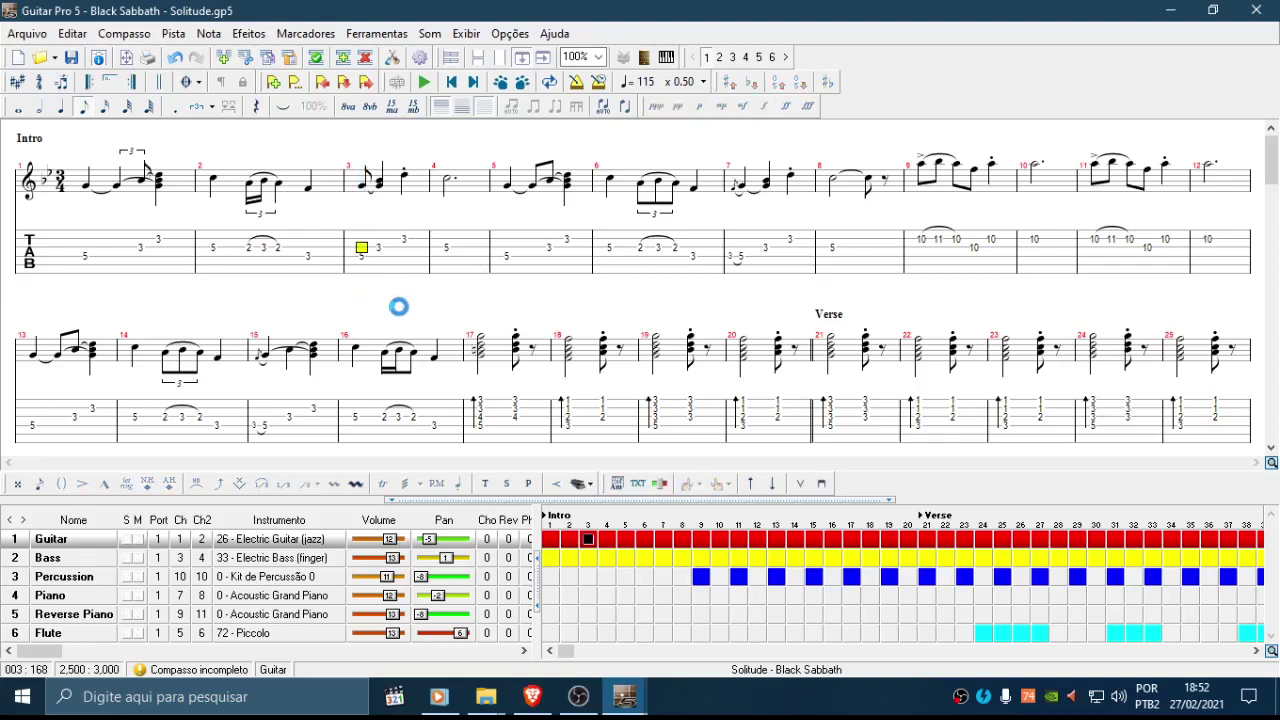
pyautogui.press('Down')
pyautogui.press('3')
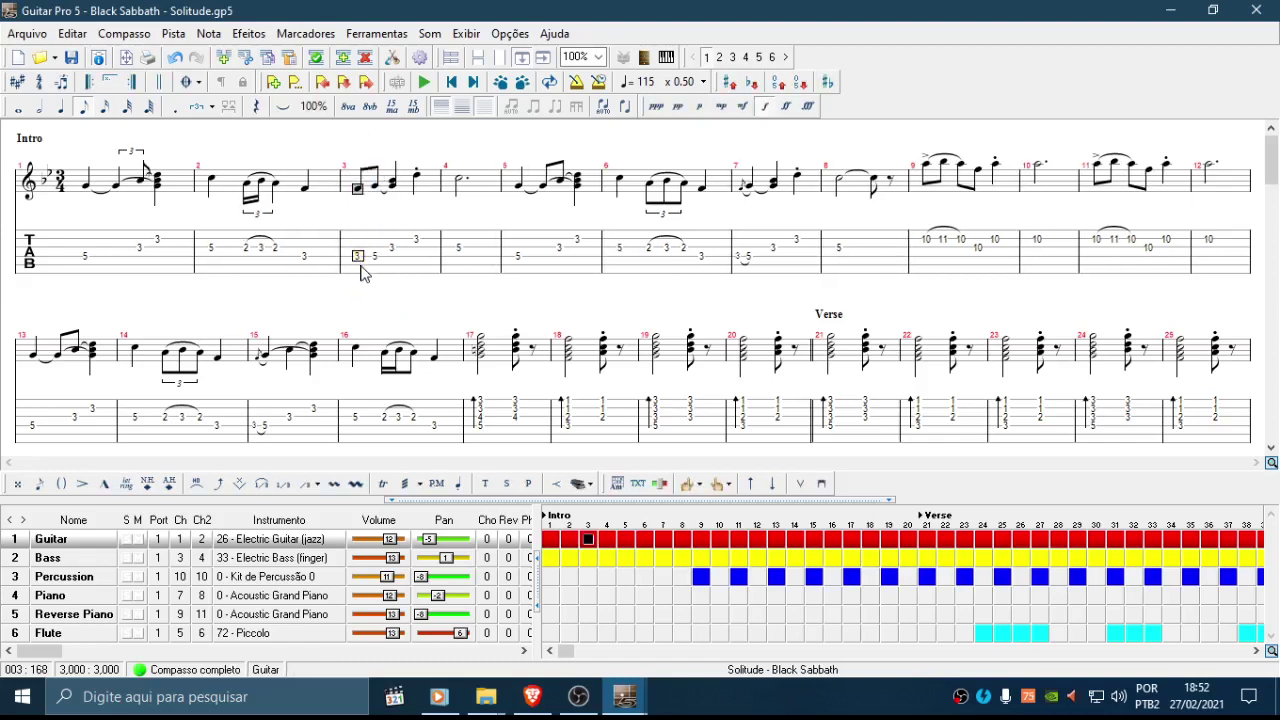
# Step: Connect the opening fret 3 and fret 5 notes of measure 3 with a legato slide, making them a sixteenth and a dotted eighth
pyautogui.press('Right')
pyautogui.press('Up')
pyautogui.press('Down')
pyautogui.press('Left')
pyautogui.press('h')
pyautogui.press('+')
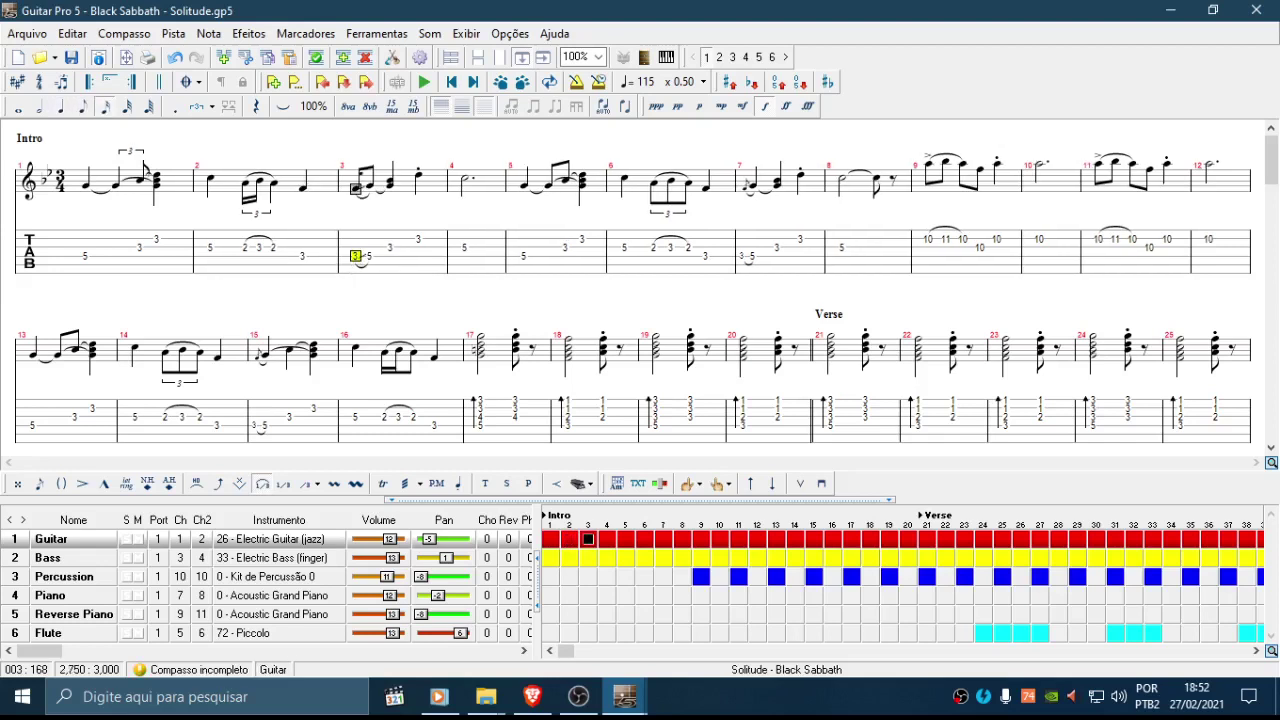
pyautogui.press('Right')
pyautogui.press('.')
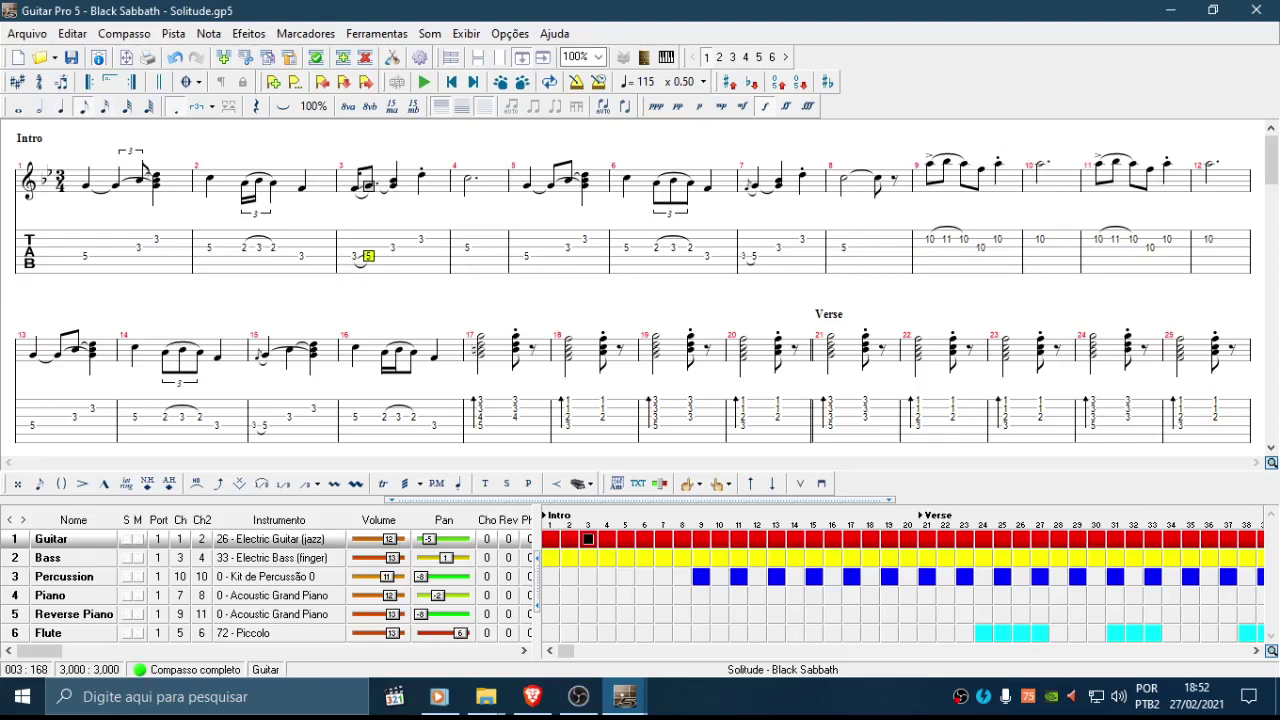
# Step: Switch to Windows Media Player, play the original recording of Solitude, and return to the tab in Guitar Pro
pyautogui.click(86, 263)
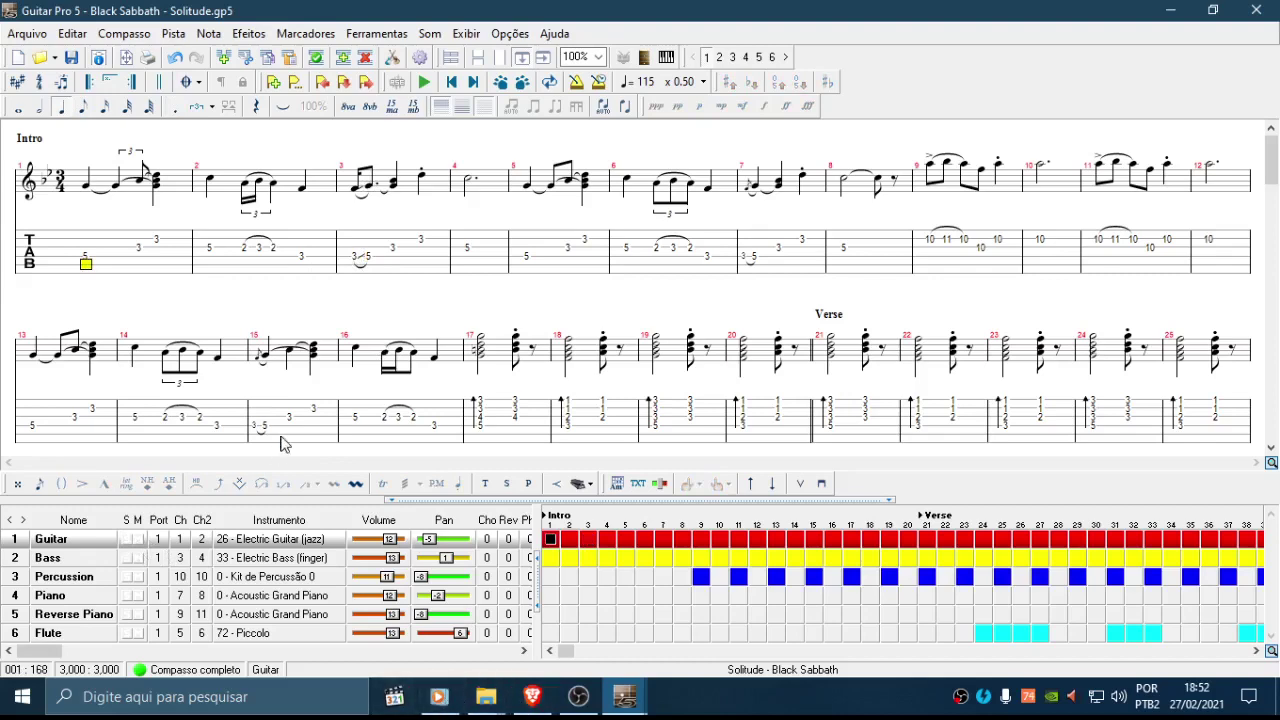
pyautogui.click(439, 696)
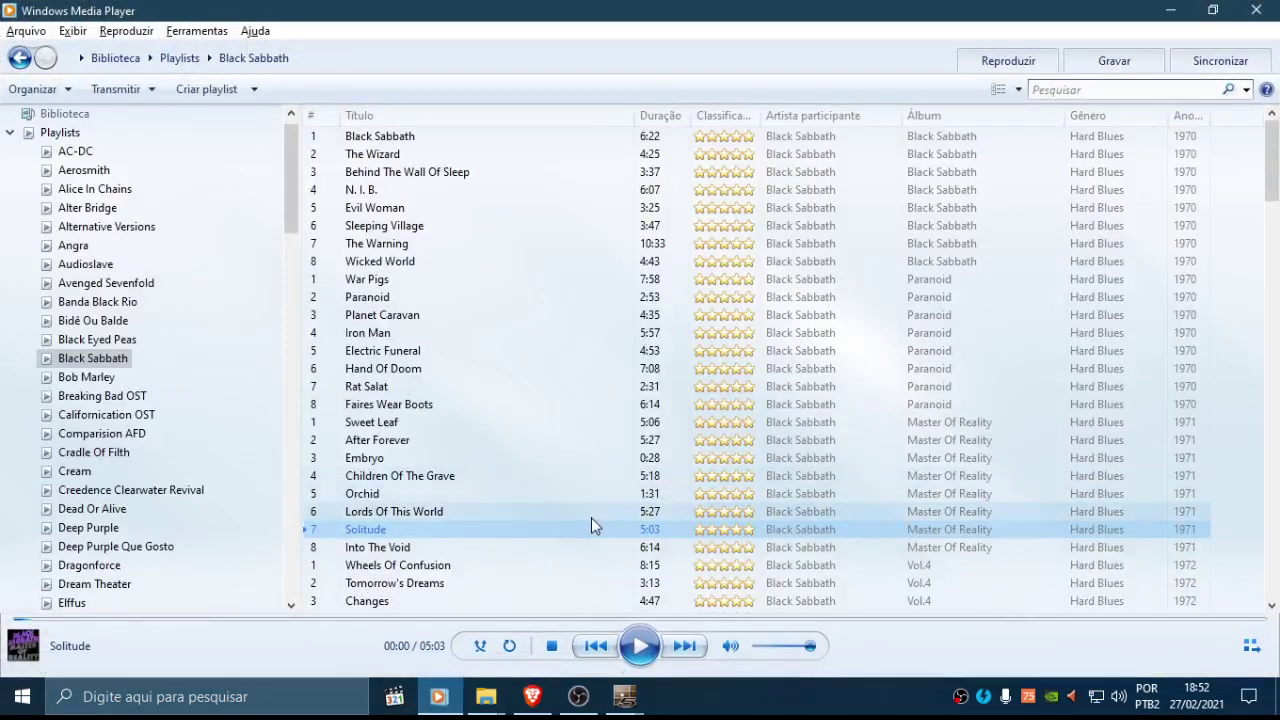
pyautogui.moveTo(590, 519)
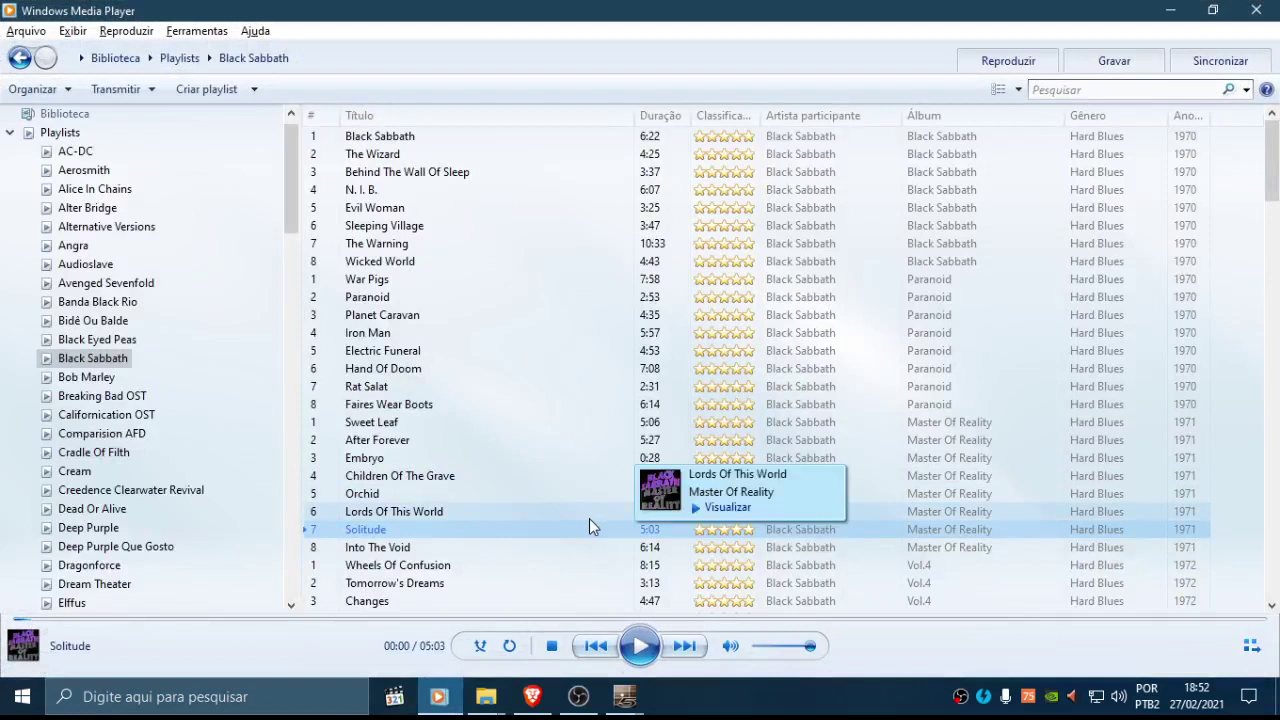
pyautogui.moveTo(403, 529)
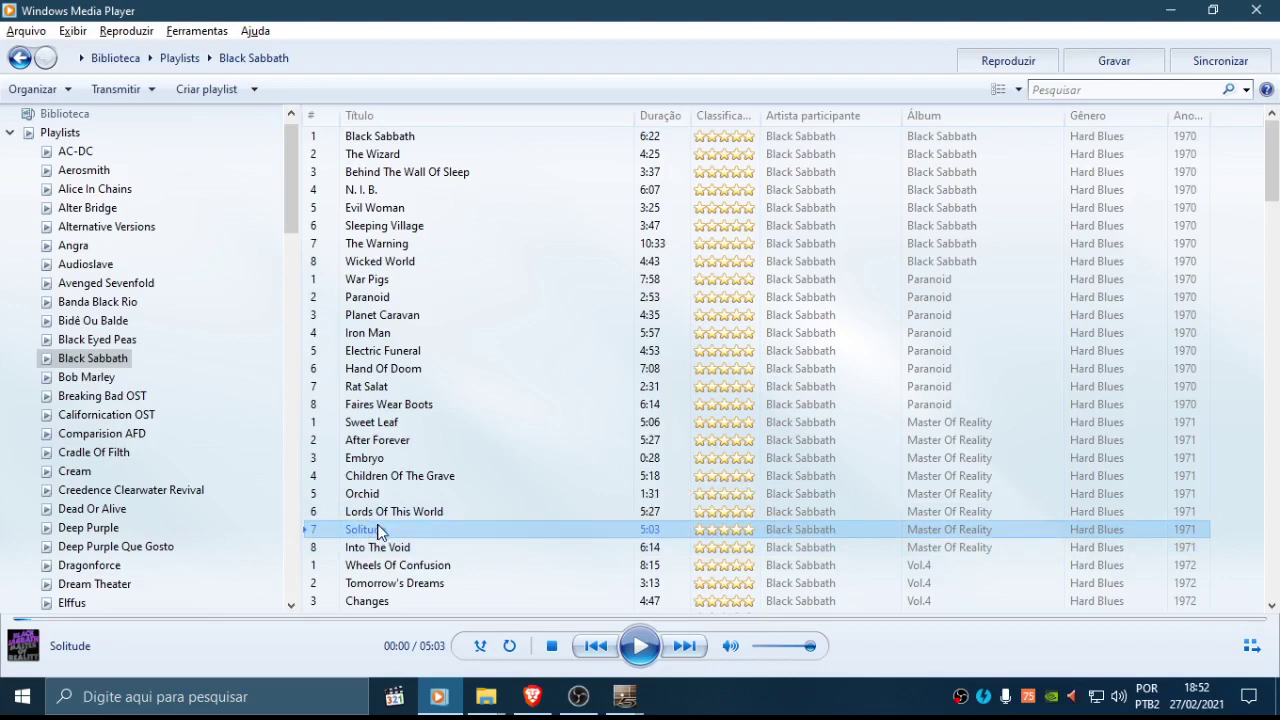
pyautogui.doubleClick(378, 531)
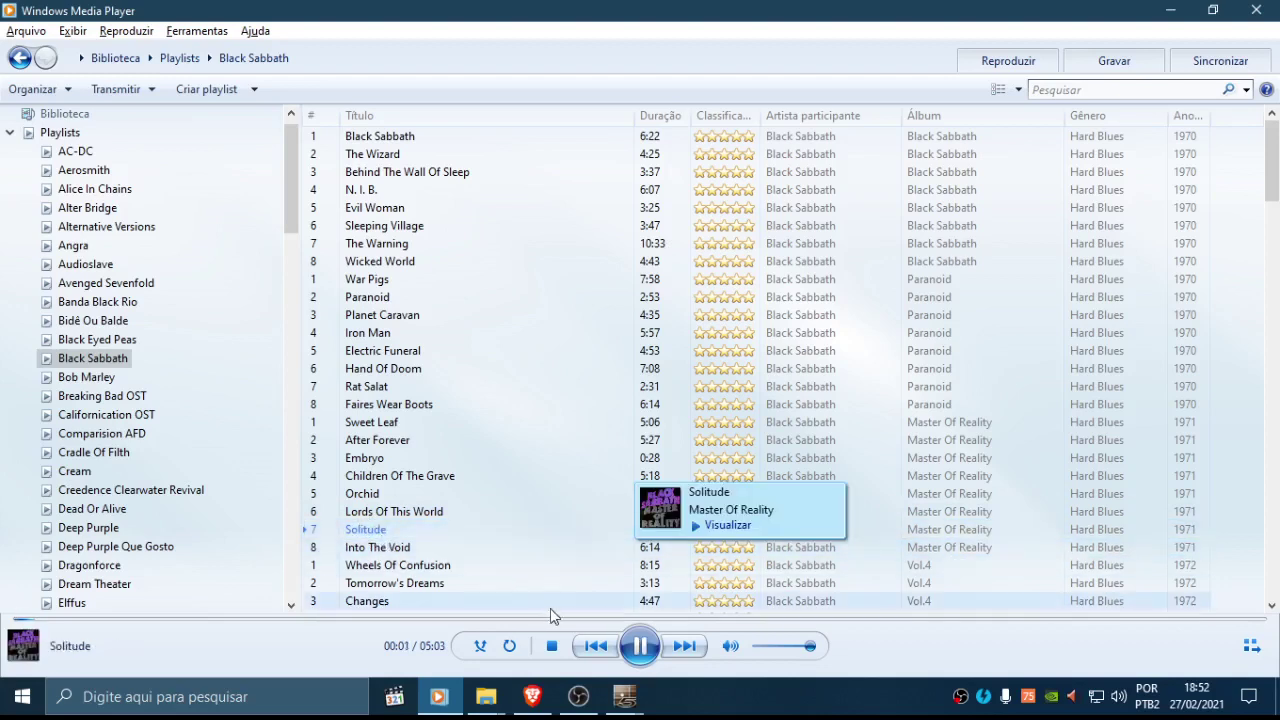
pyautogui.moveTo(624, 696)
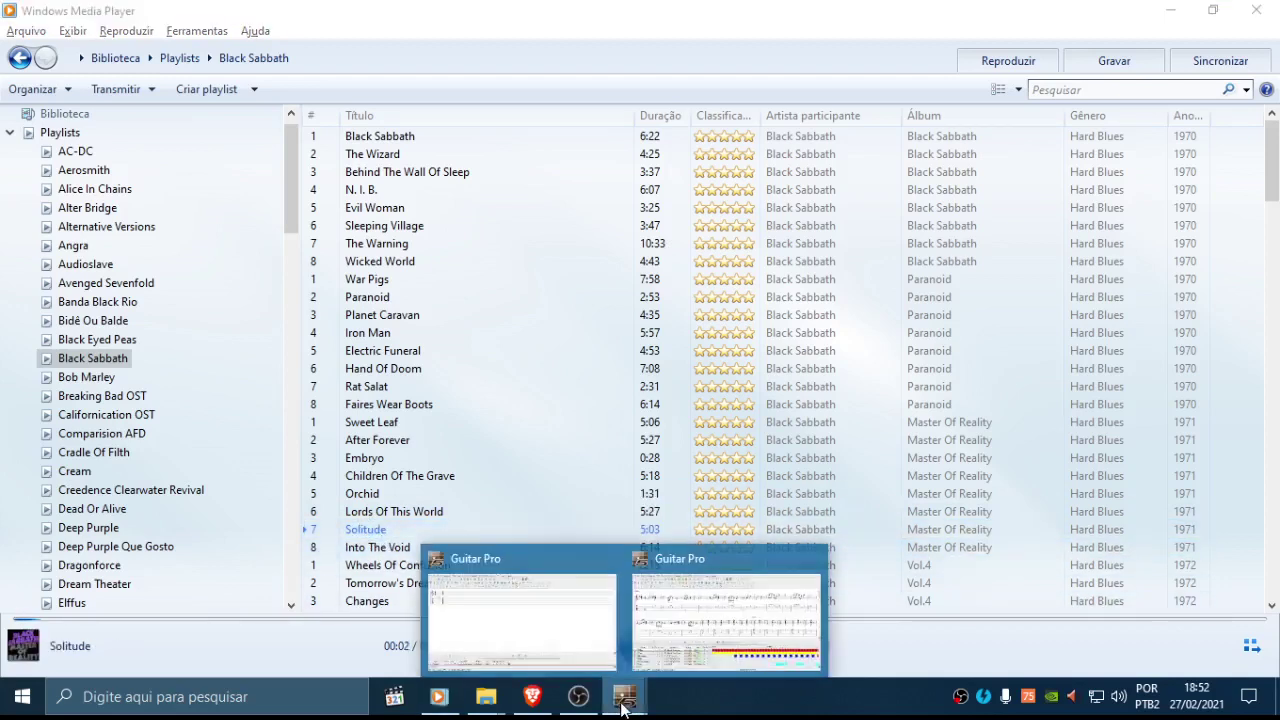
pyautogui.click(698, 664)
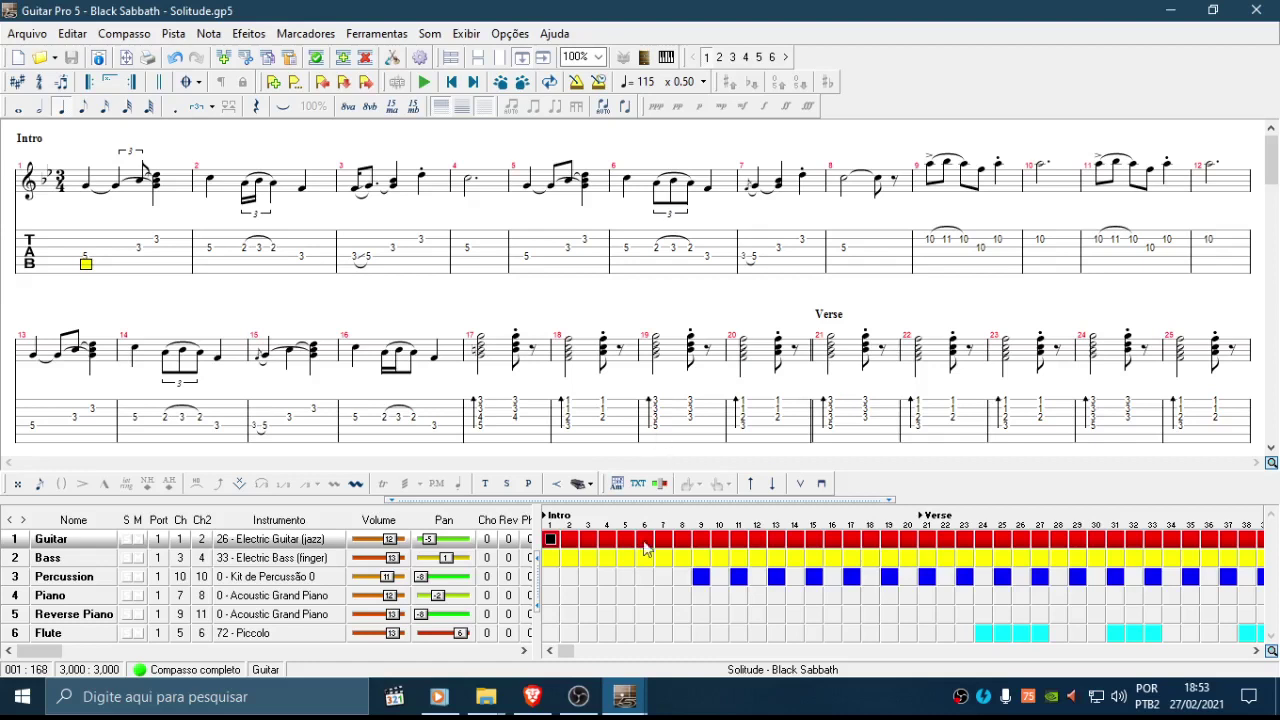
# Step: Compare the opening of Guitar measure 3 with measures 55 and 59, playing back their grace-note passages
pyautogui.click(85, 249)
pyautogui.click(357, 258)
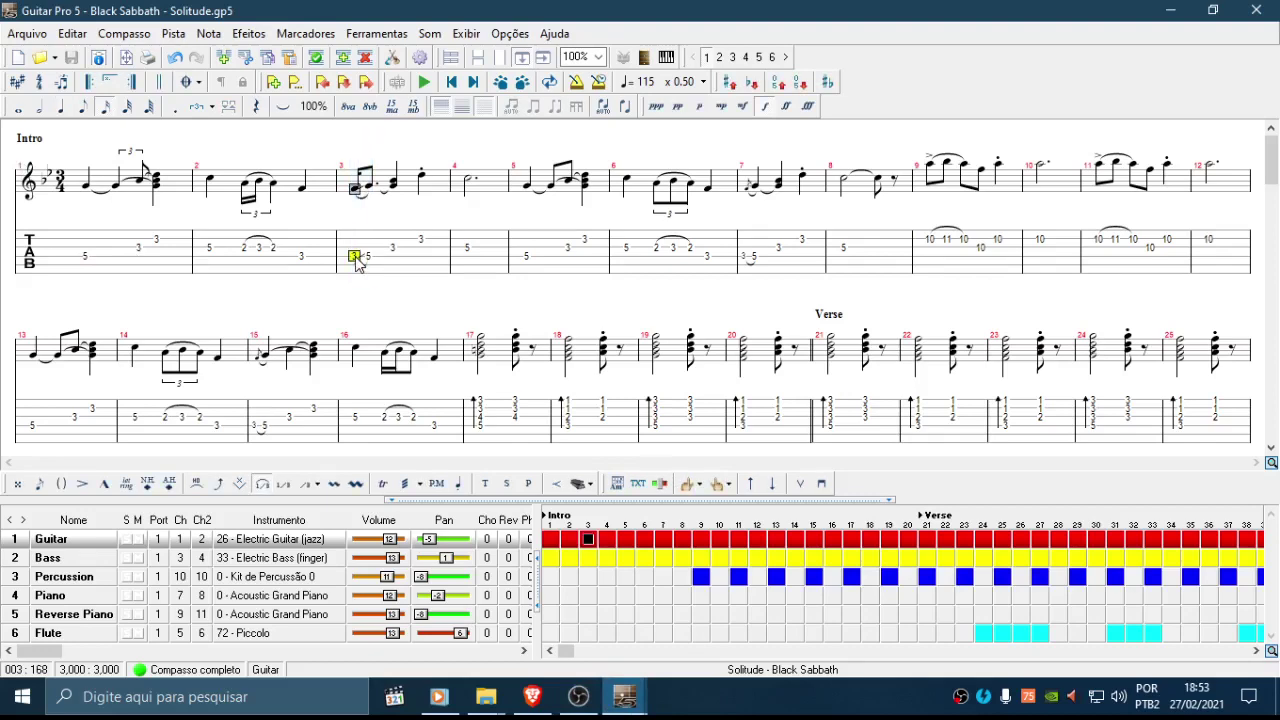
pyautogui.moveTo(357, 262); pyautogui.dragTo(394, 254)
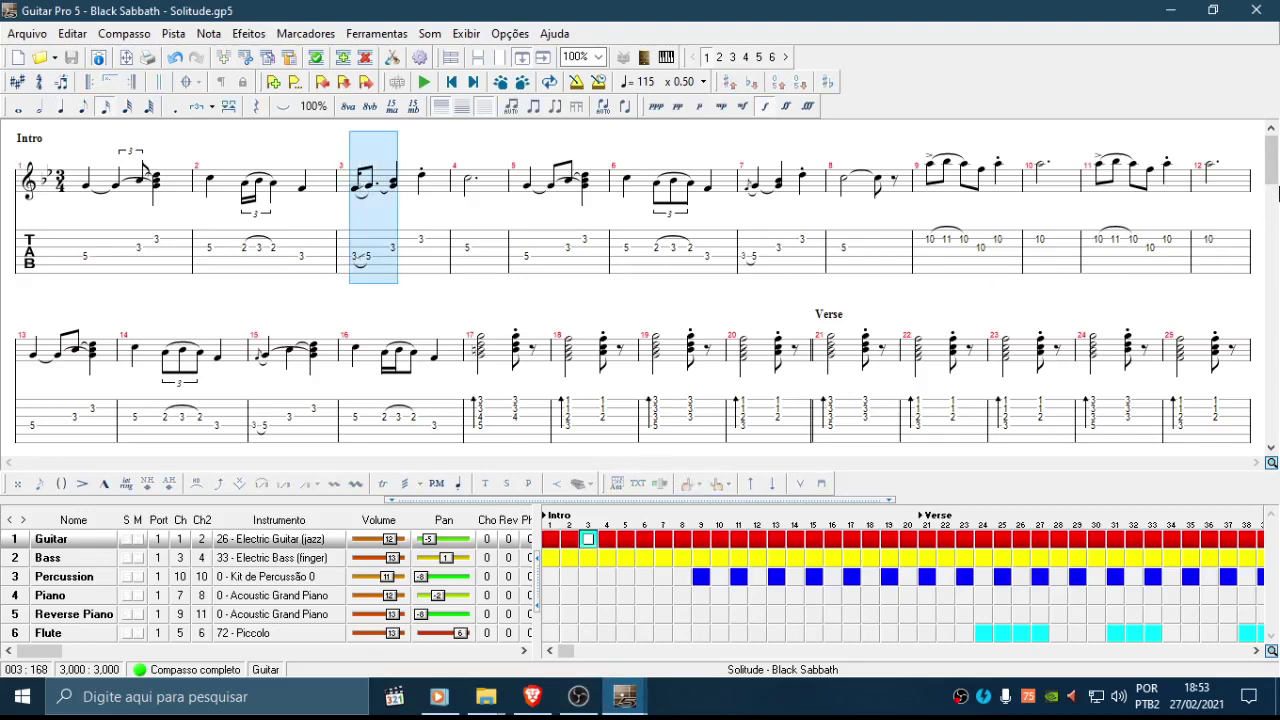
pyautogui.moveTo(1275, 189); pyautogui.dragTo(1277, 264)
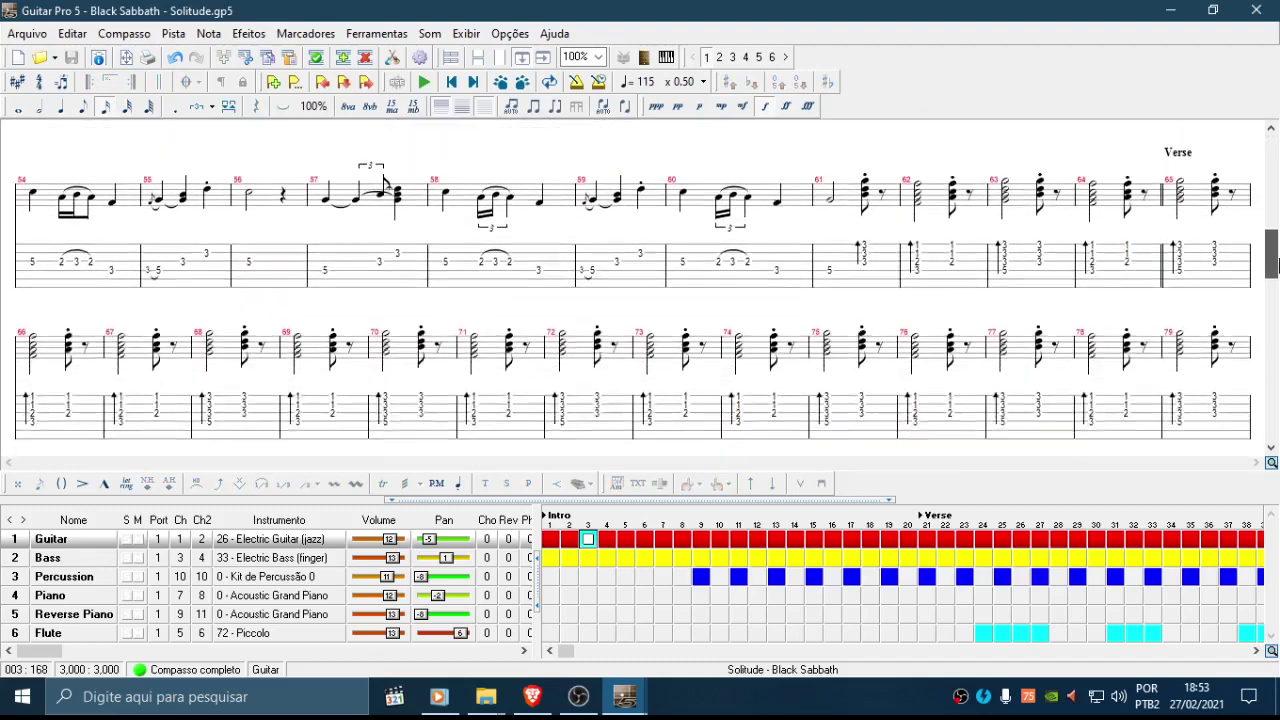
pyautogui.click(158, 269)
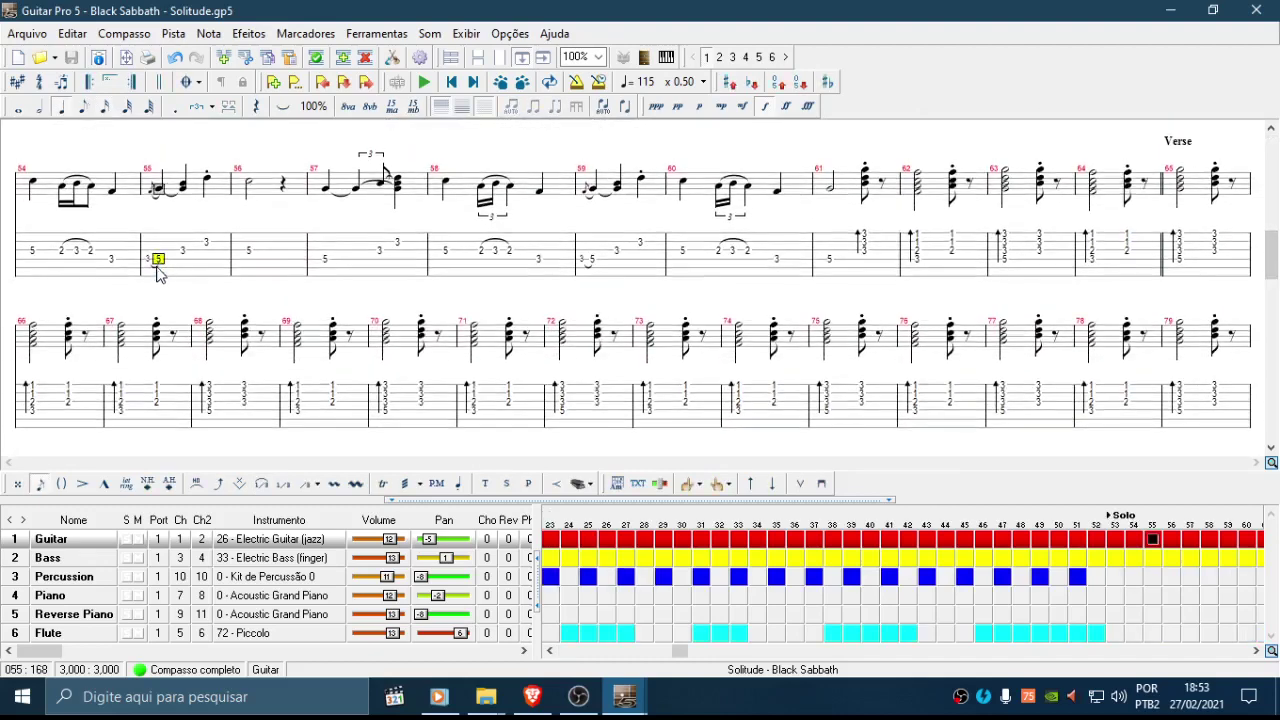
pyautogui.press('space')
pyautogui.click(592, 259)
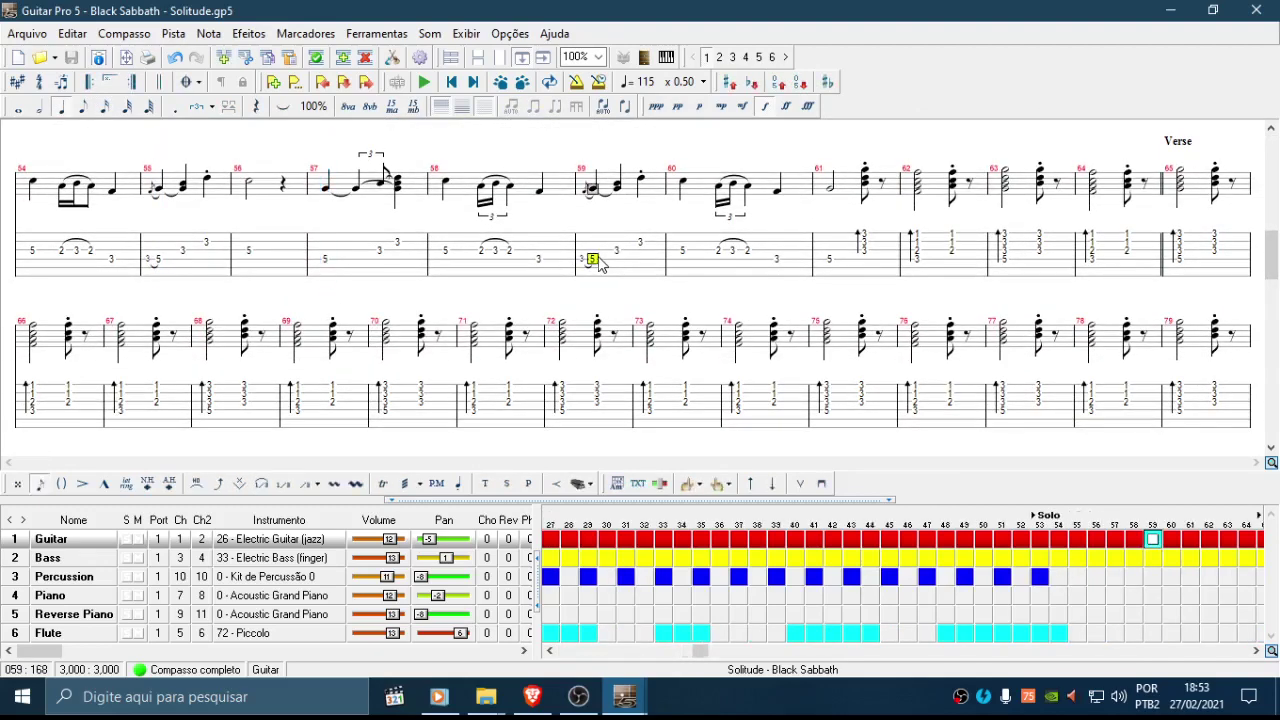
pyautogui.press('space')
pyautogui.press('space')
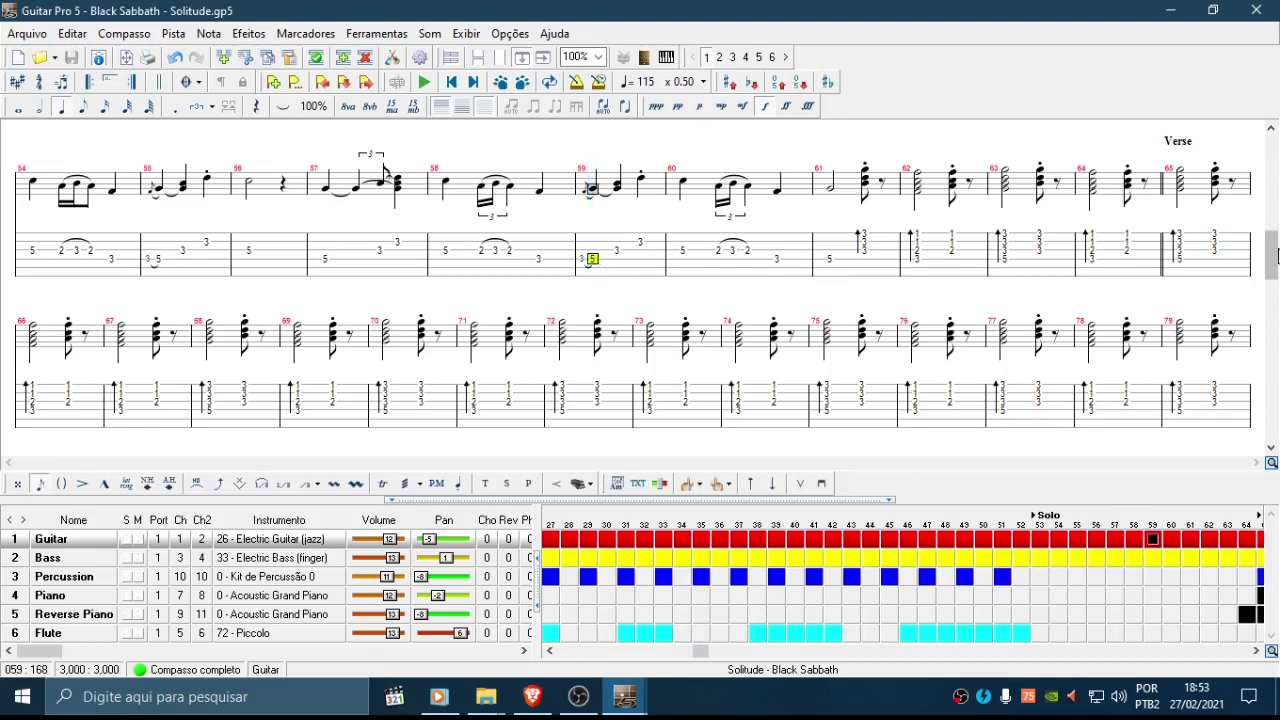
# Step: Set the pan of the Guitar, Percussion and Reverse Piano tracks to -7
pyautogui.scroll(10, 640, 280)
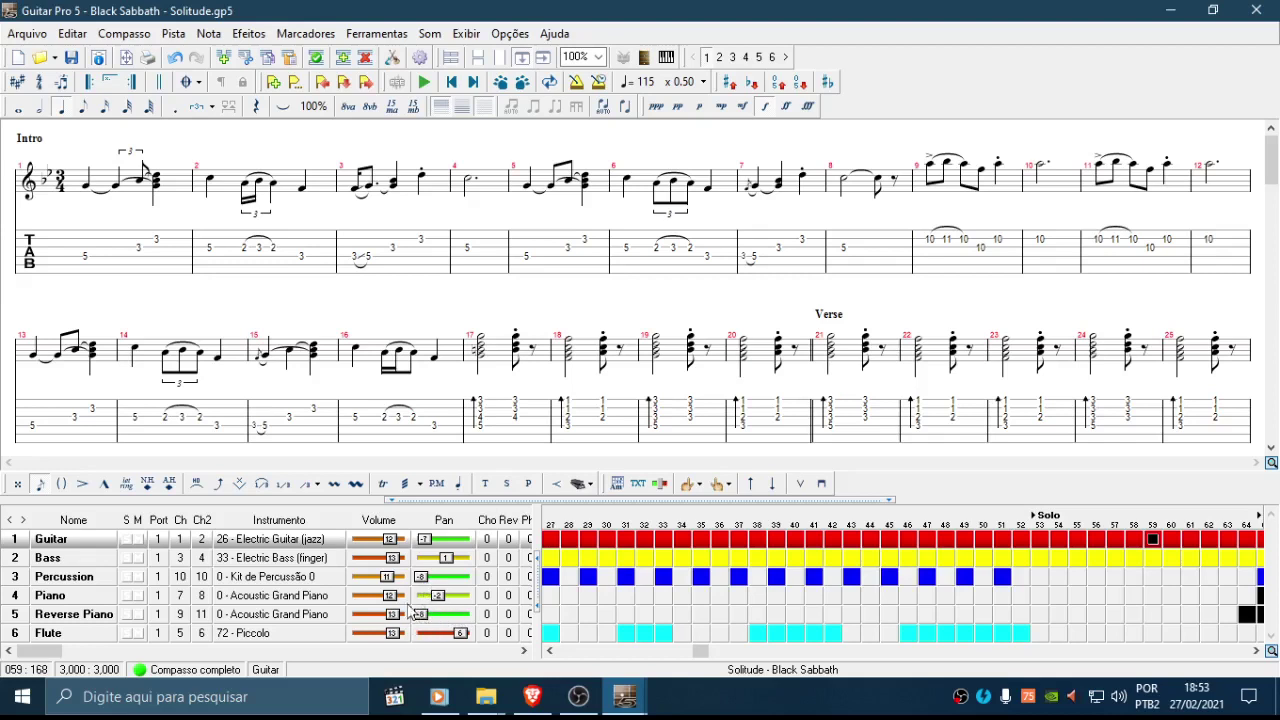
pyautogui.click(423, 621)
# Step: Solo the Guitar track and briefly play it back from measure 1
pyautogui.click(86, 252)
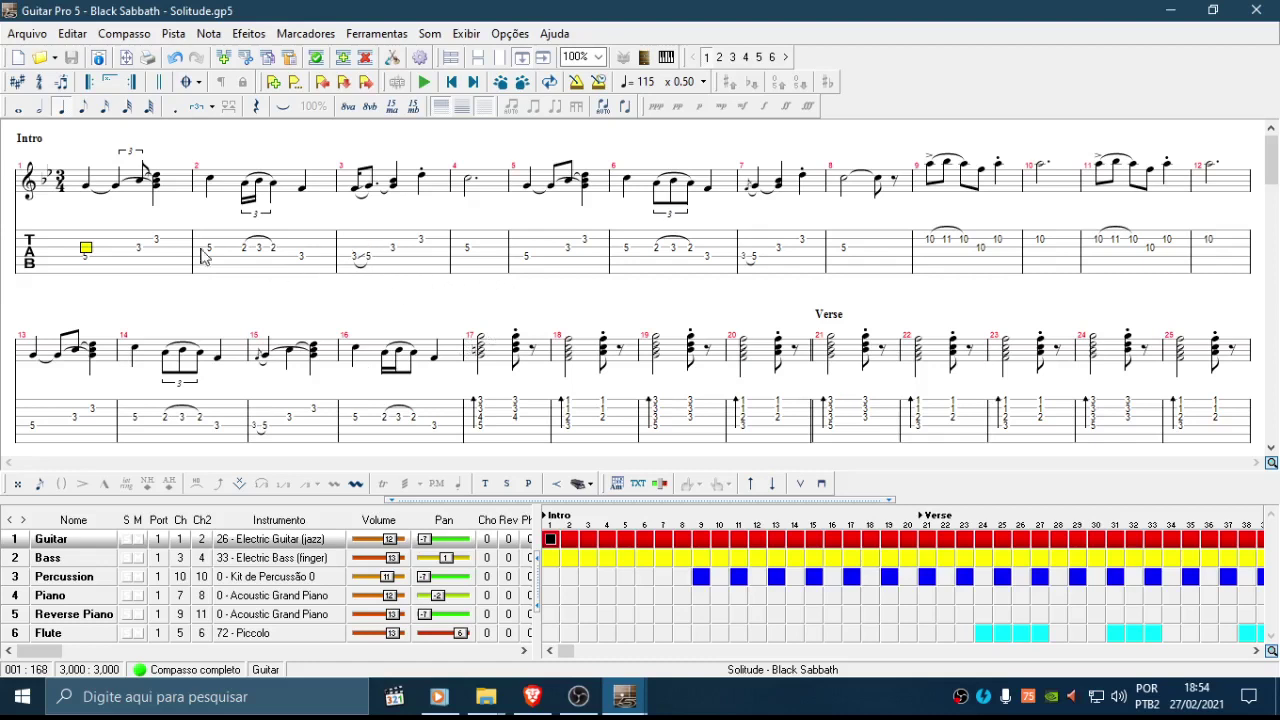
pyautogui.click(126, 539)
pyautogui.press('space')
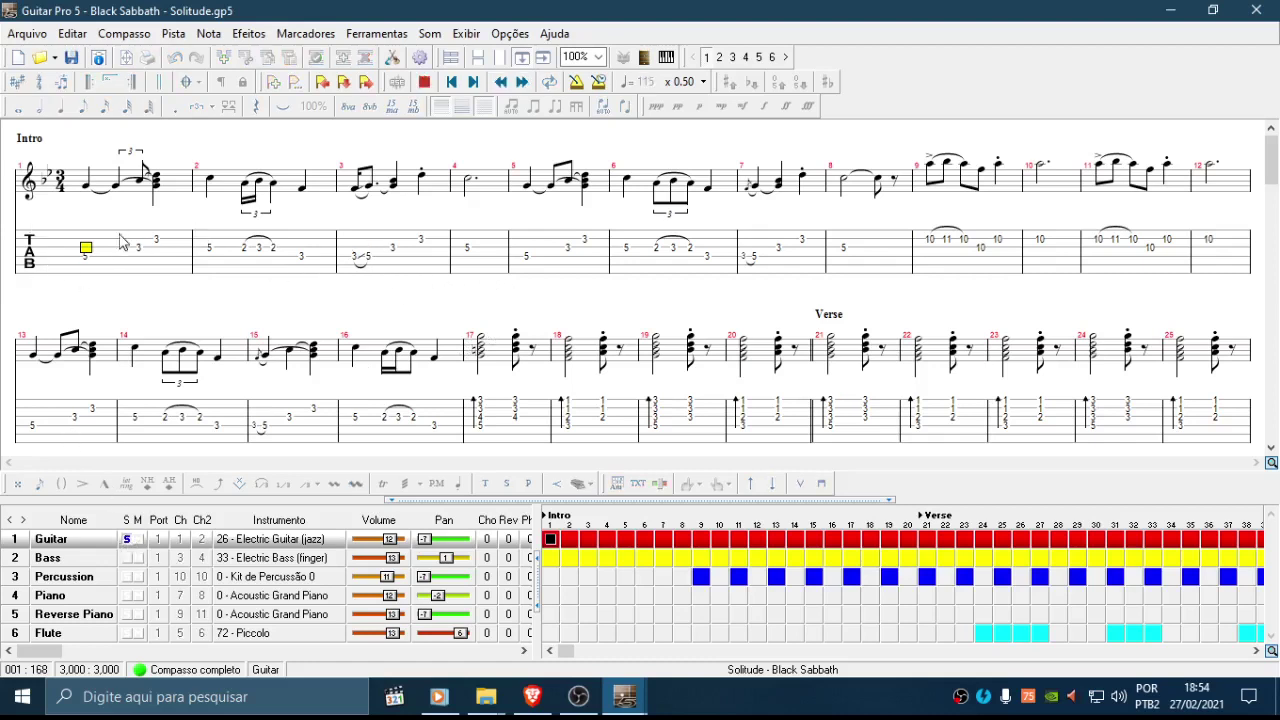
pyautogui.press('space')
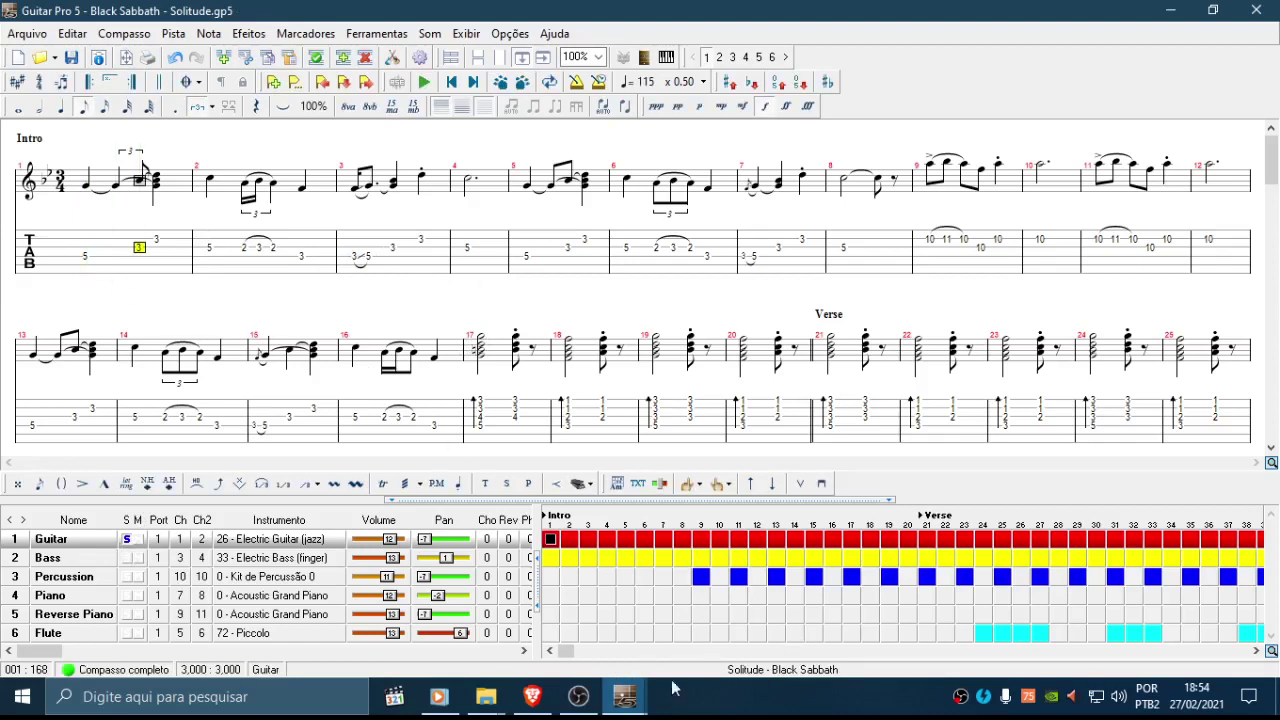
# Step: Unmute Guitar Pro in the Windows volume mixer and return to the tab
pyautogui.click(1119, 700)
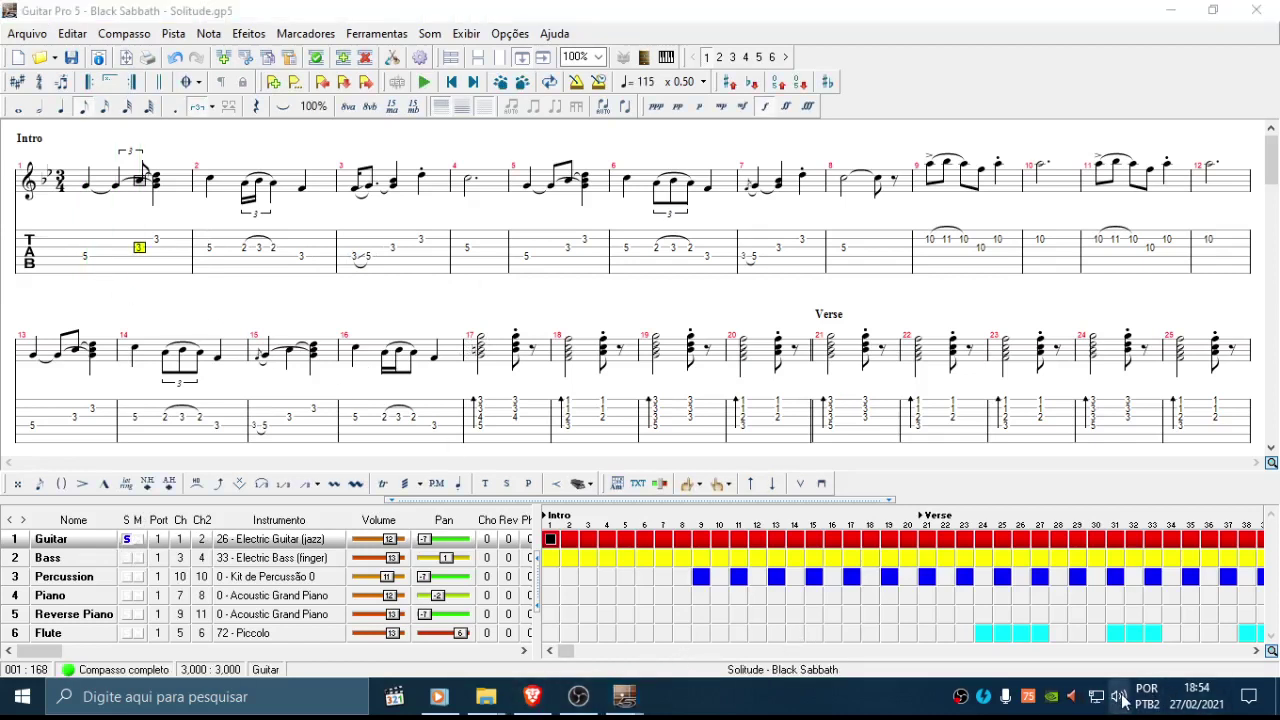
pyautogui.click(1119, 703)
pyautogui.rightClick(1119, 705)
pyautogui.click(1110, 615)
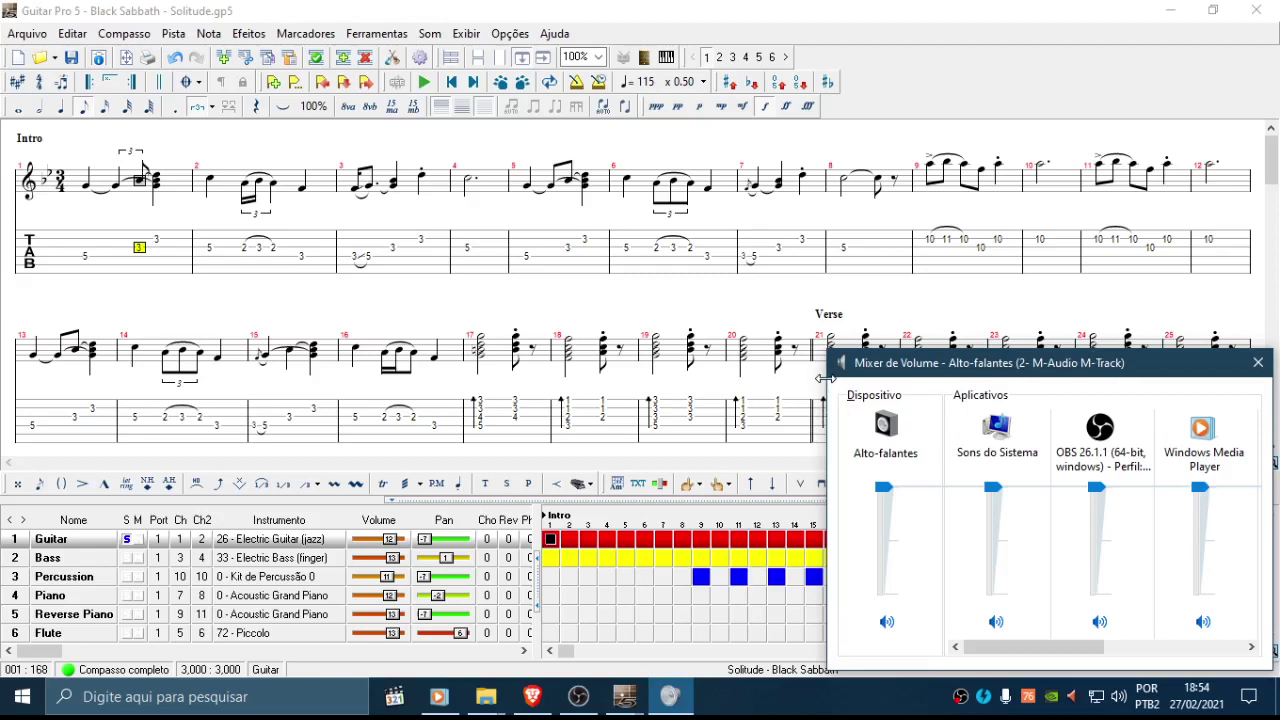
pyautogui.moveTo(824, 378); pyautogui.dragTo(518, 378)
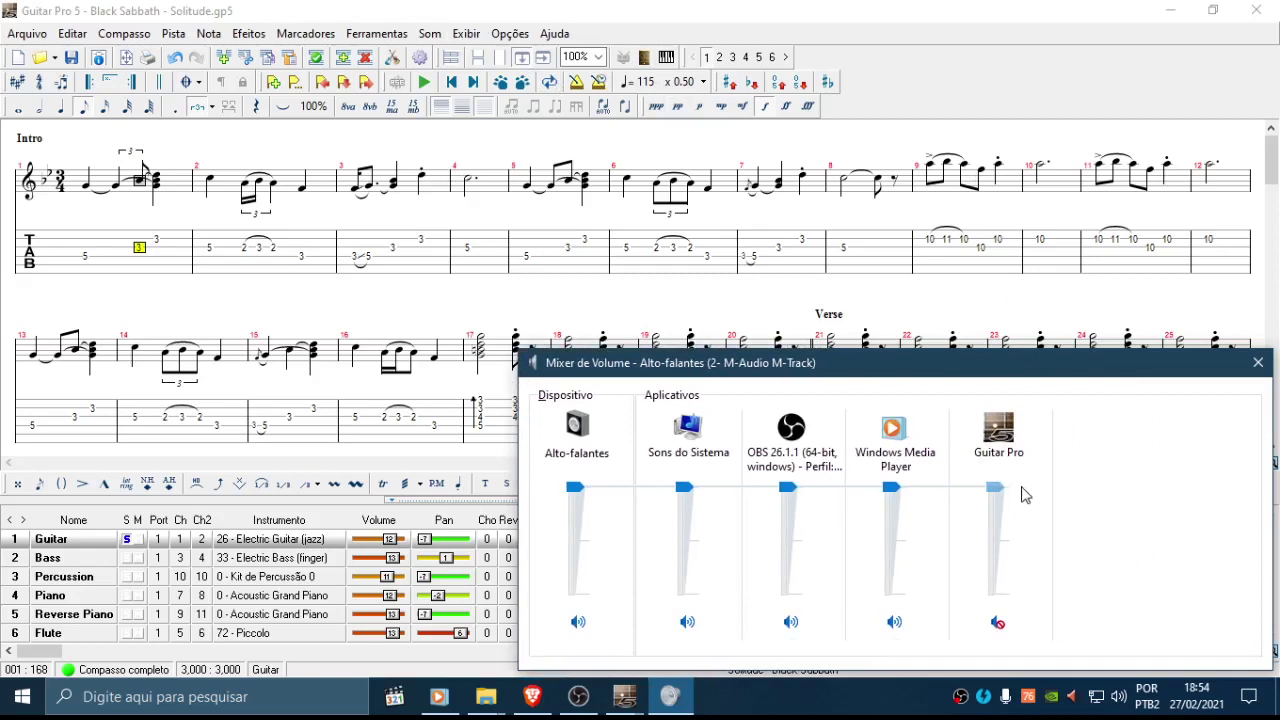
pyautogui.click(997, 624)
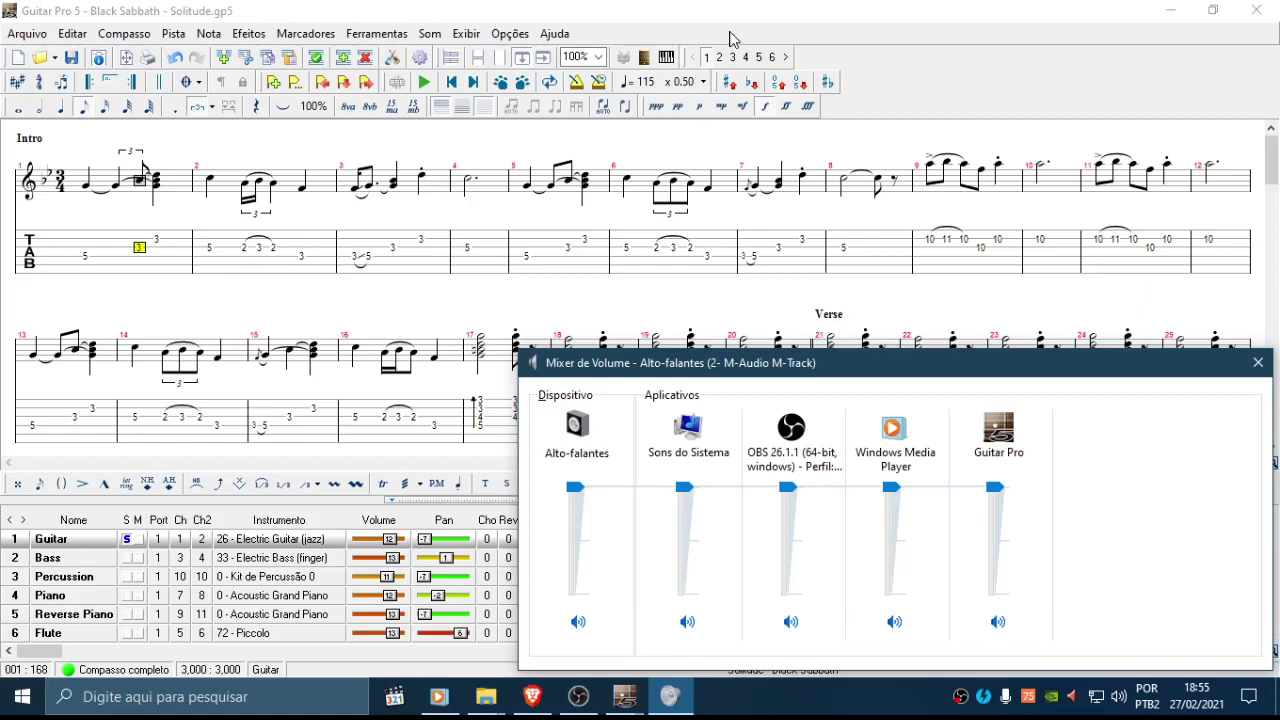
pyautogui.click(793, 20)
# Step: Play back the soloed Guitar intro from measure 1 through to measure 8
pyautogui.click(78, 248)
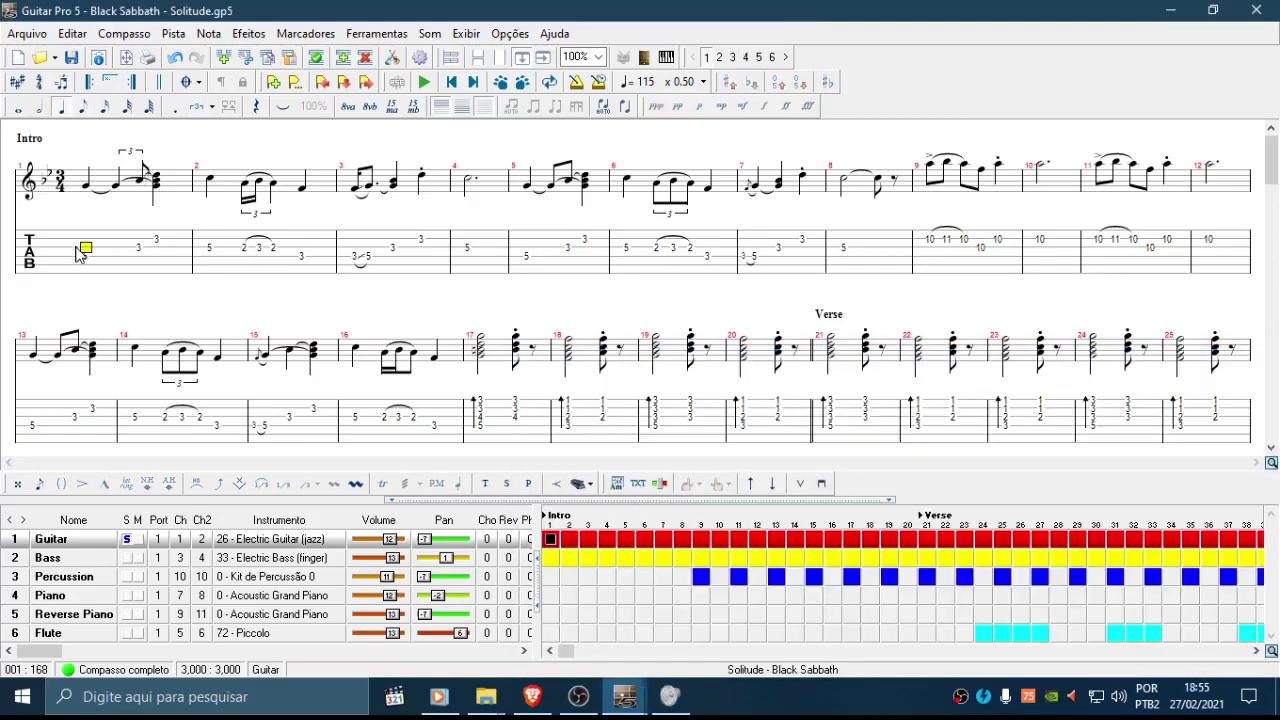
pyautogui.press('space')
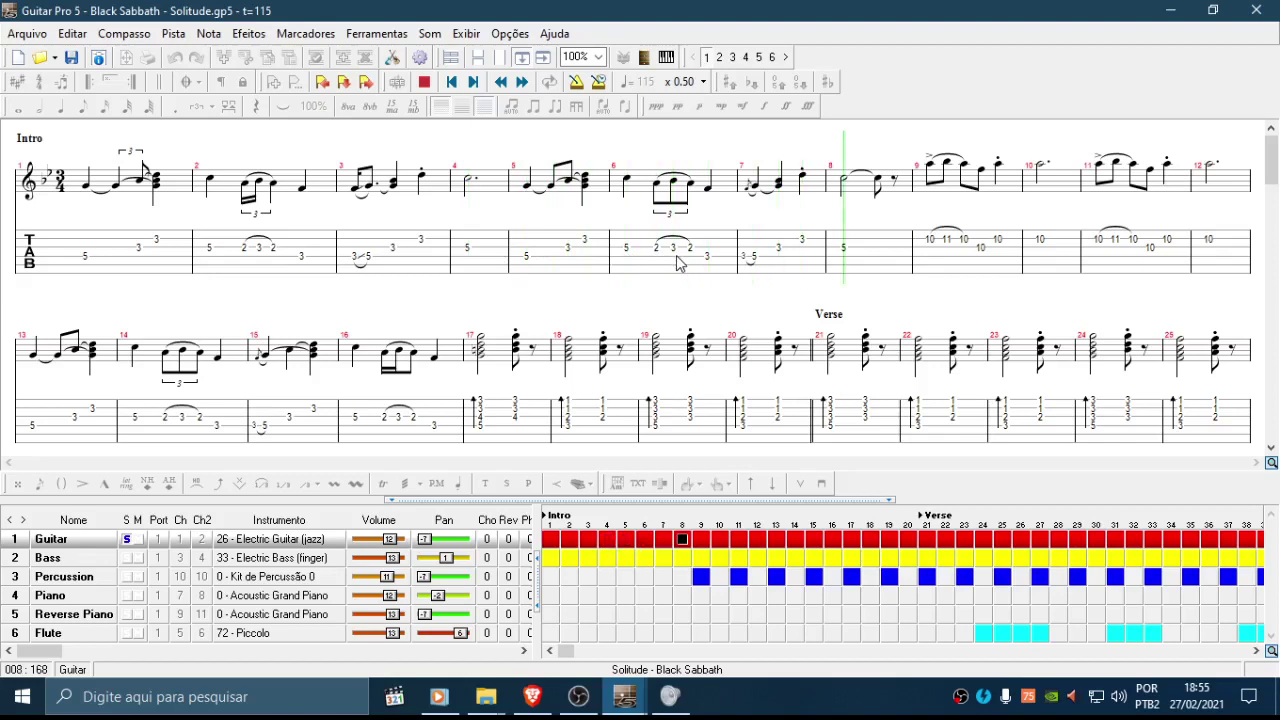
pyautogui.press('space')
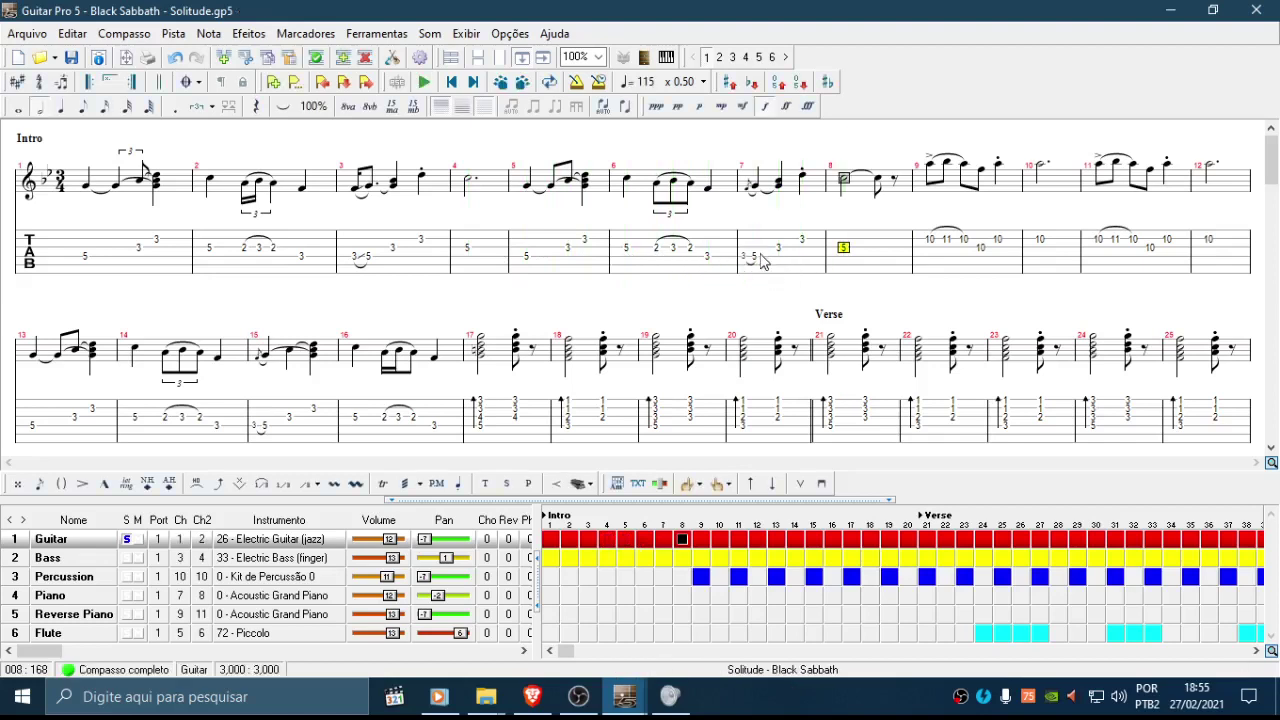
# Step: Replace the grace-note beat at the start of Guitar measure 7 with the two slide beats copied from the start of measure 3
pyautogui.click(757, 262)
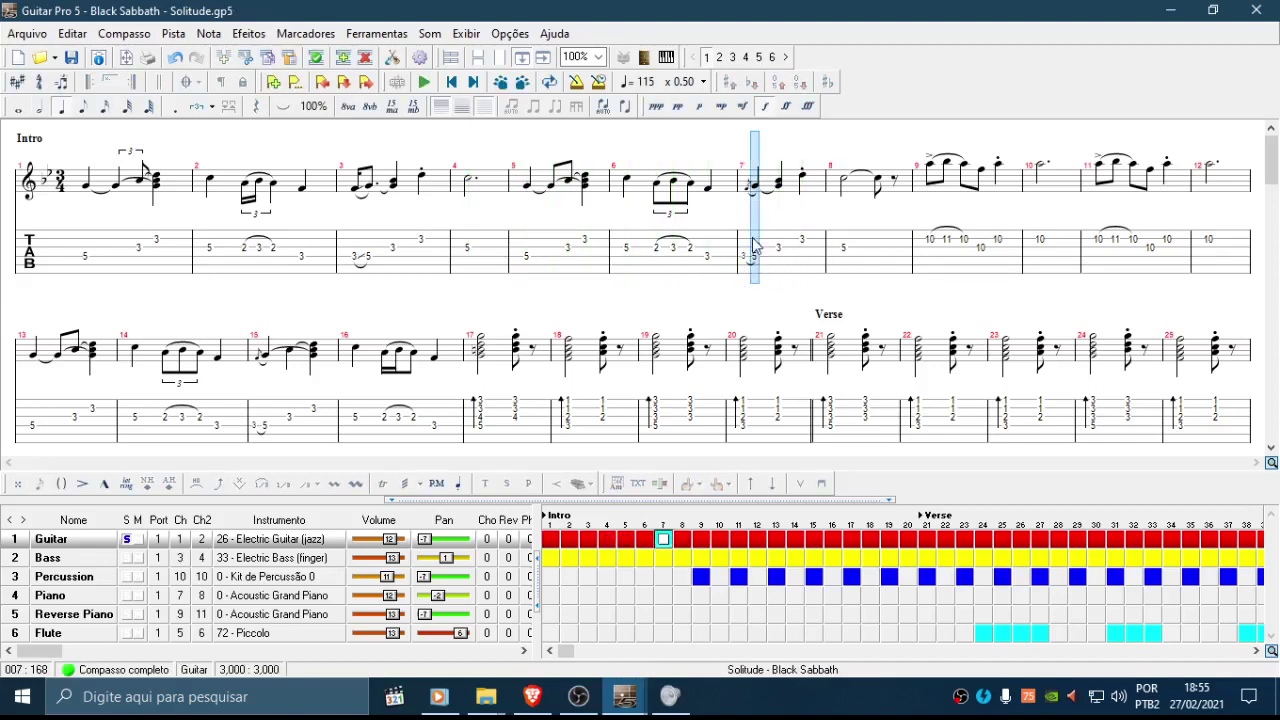
pyautogui.click(755, 257)
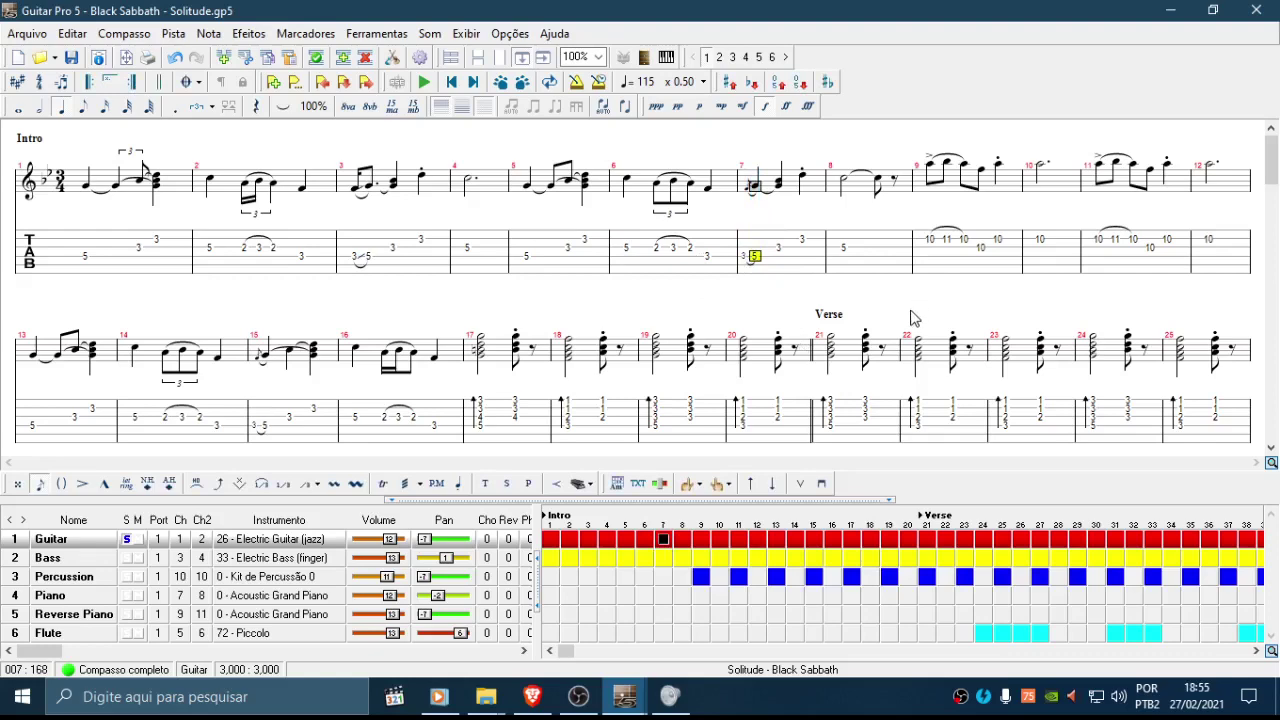
pyautogui.click(262, 433)
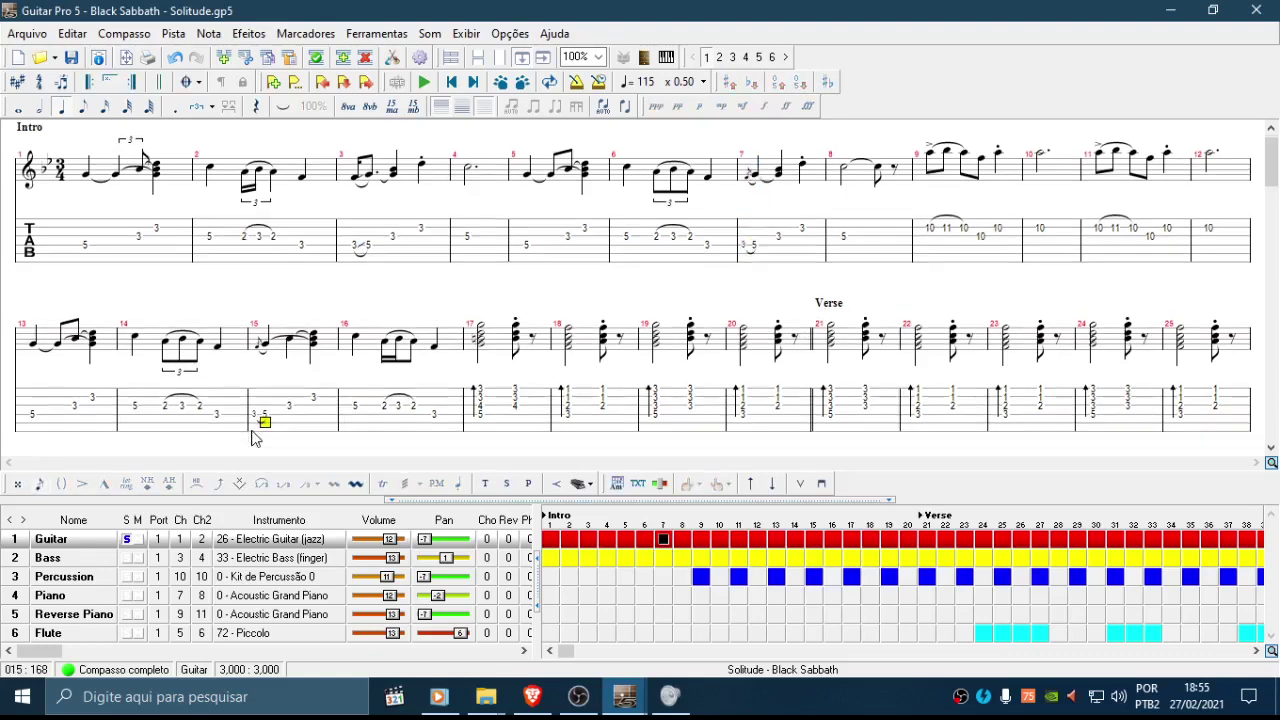
pyautogui.click(763, 271)
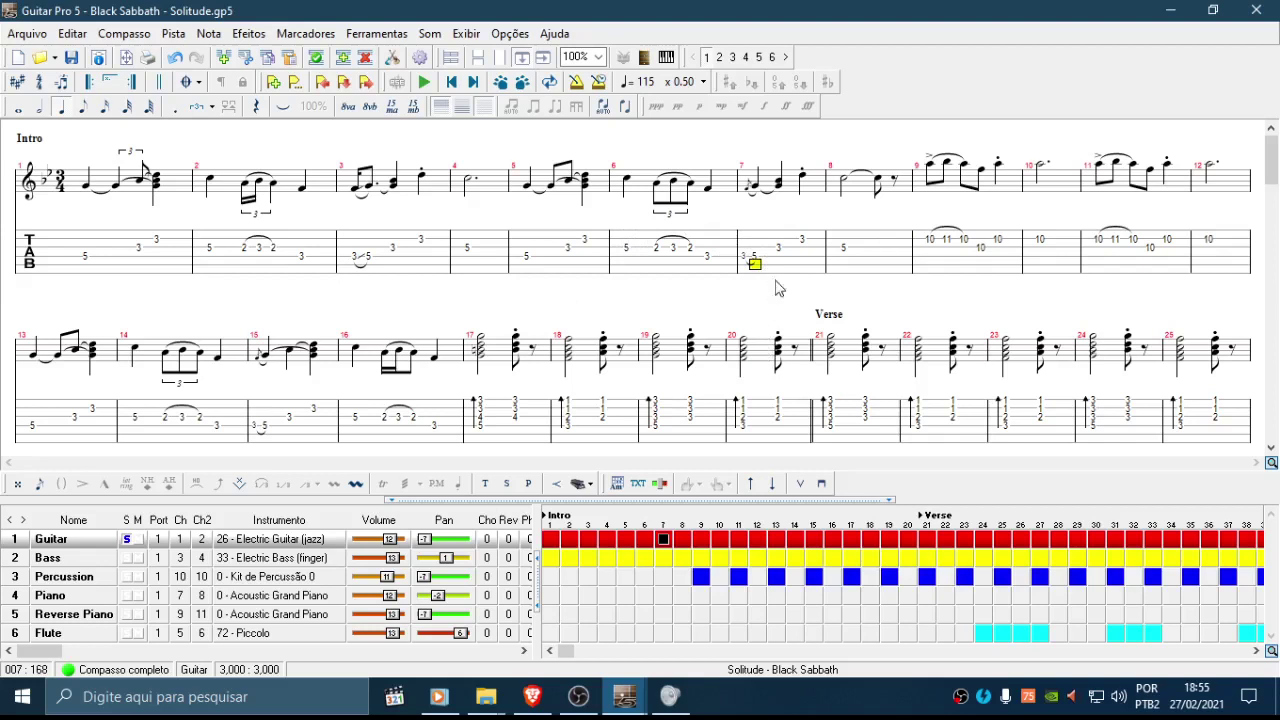
pyautogui.click(357, 258)
pyautogui.moveTo(349, 240); pyautogui.dragTo(377, 274)
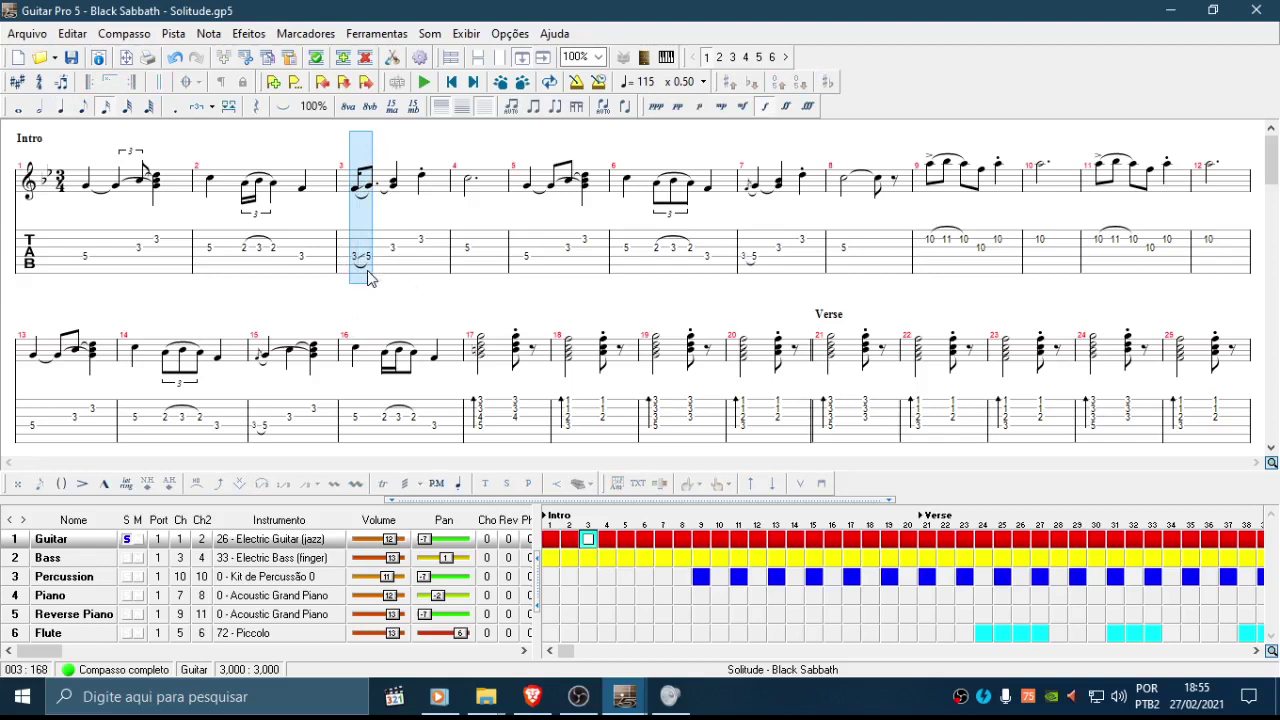
pyautogui.click(756, 256)
pyautogui.hotkey('ctrl', 'v')
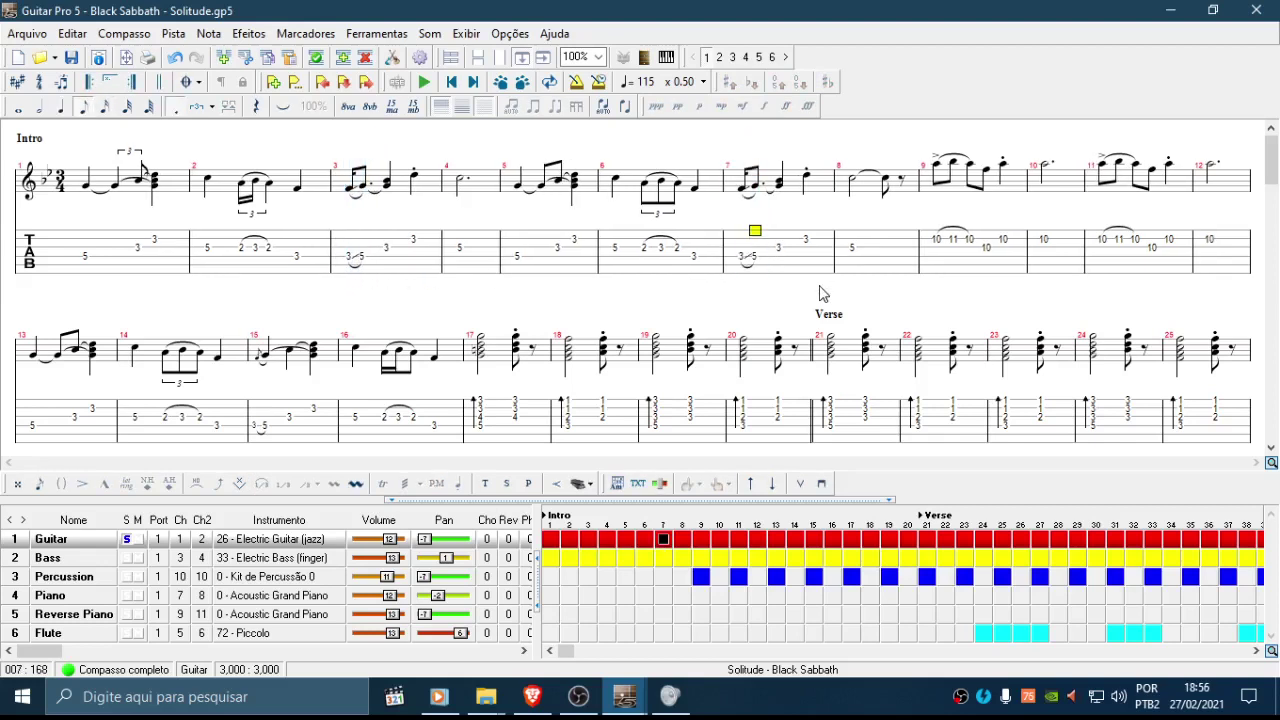
# Step: Replace the grace-note beat at the start of Guitar measure 15 with the copied pair of slide beats
pyautogui.click(256, 424)
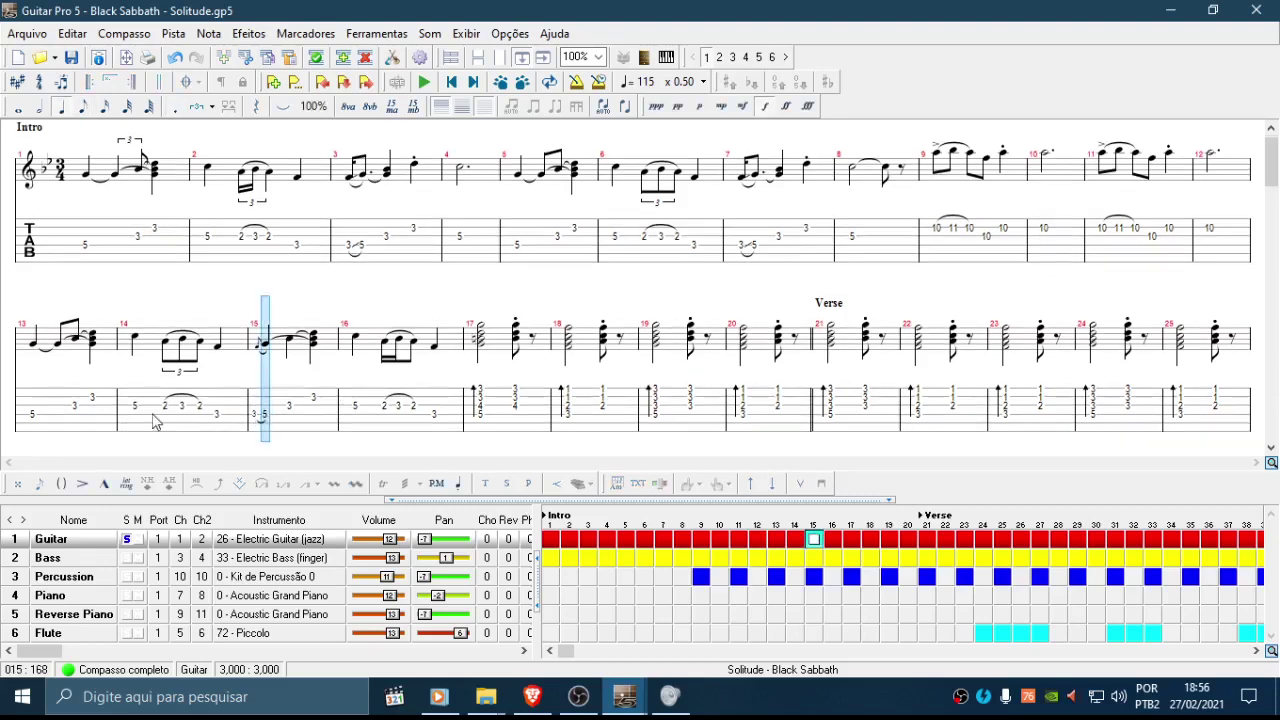
pyautogui.click(286, 419)
pyautogui.scroll(-3, 337, 398)
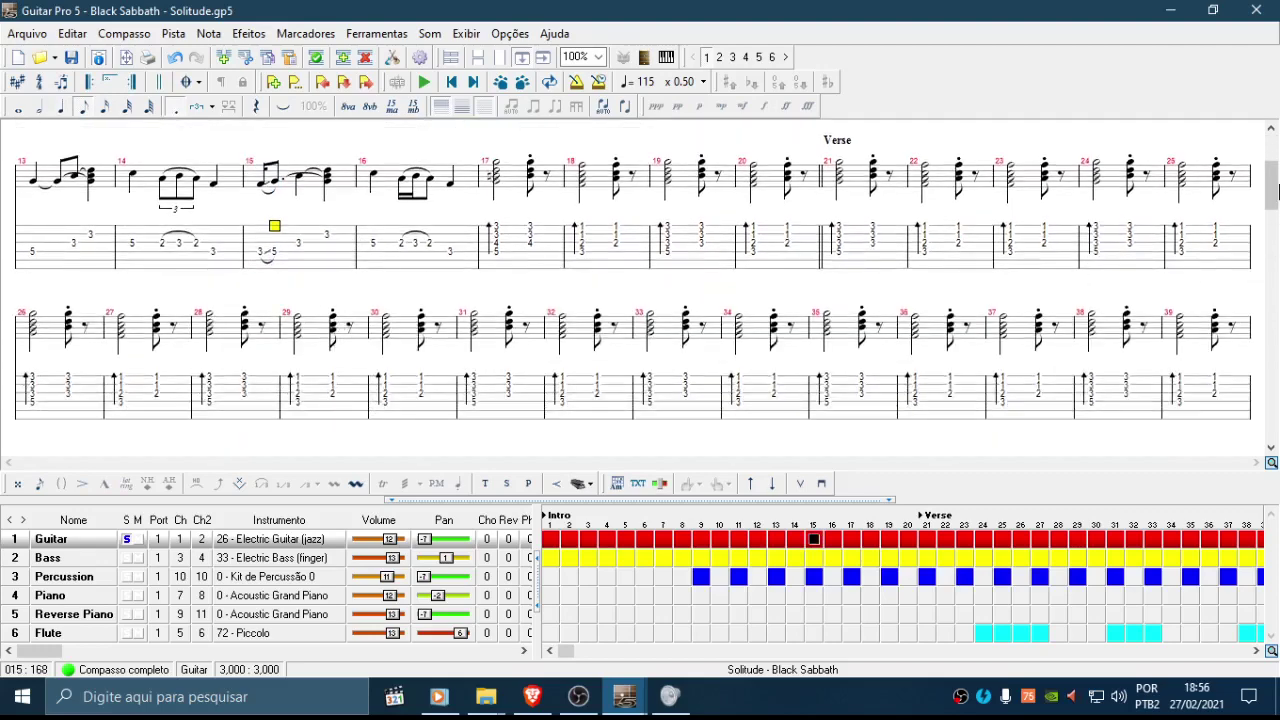
# Step: Replace the grace-note beats at the start of Guitar measures 55 and 59 with the copied slide beats
pyautogui.moveTo(1270, 200); pyautogui.dragTo(1276, 234)
pyautogui.click(158, 362)
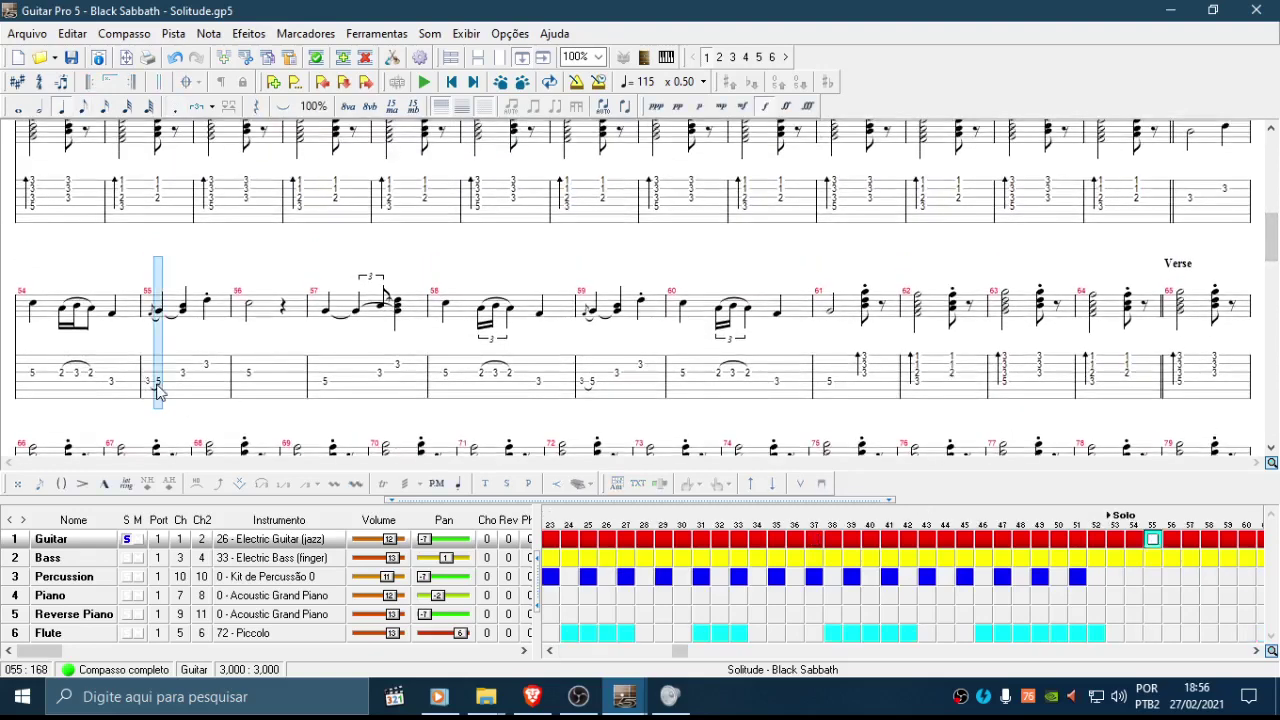
pyautogui.hotkey('ctrl', 'v')
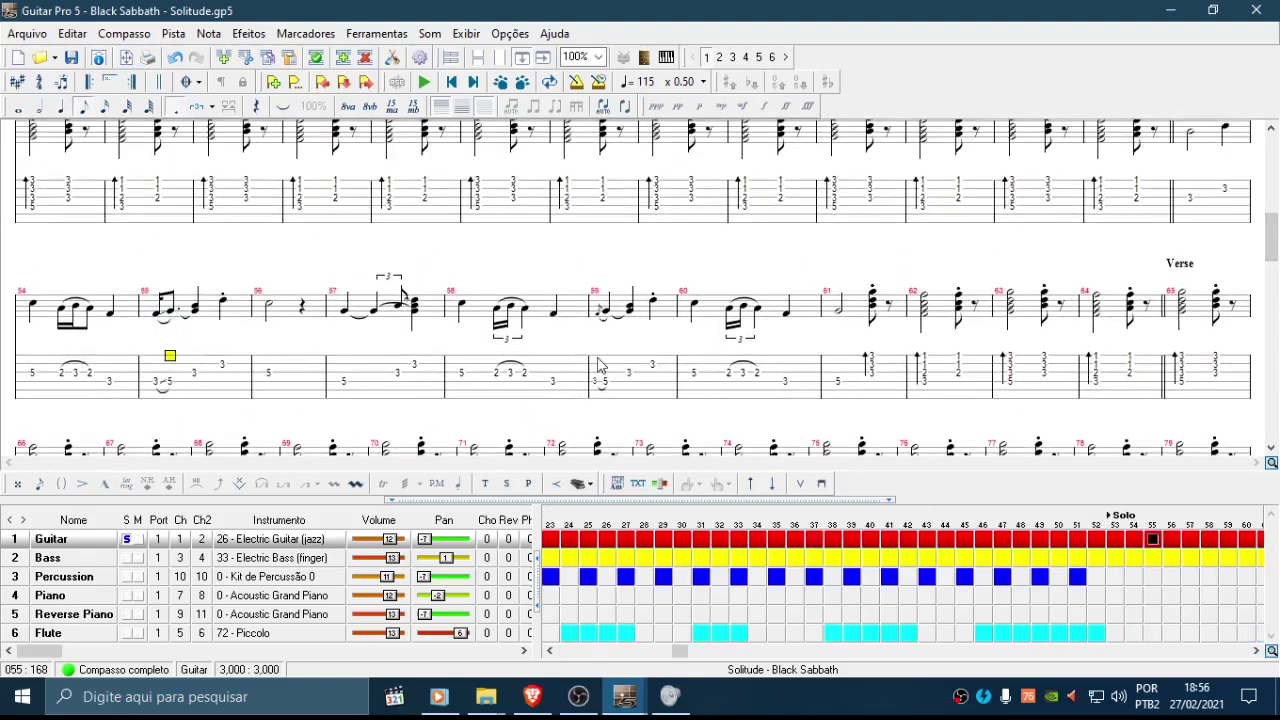
pyautogui.click(598, 365)
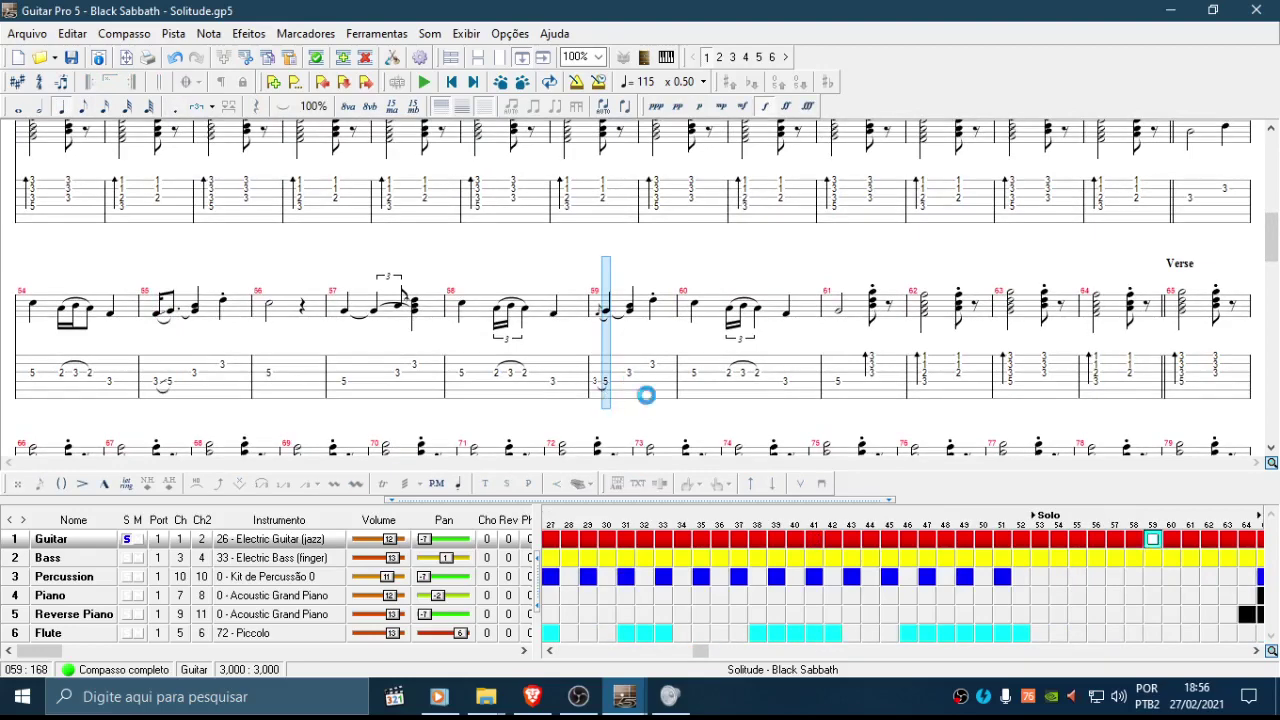
pyautogui.hotkey('ctrl', 'v')
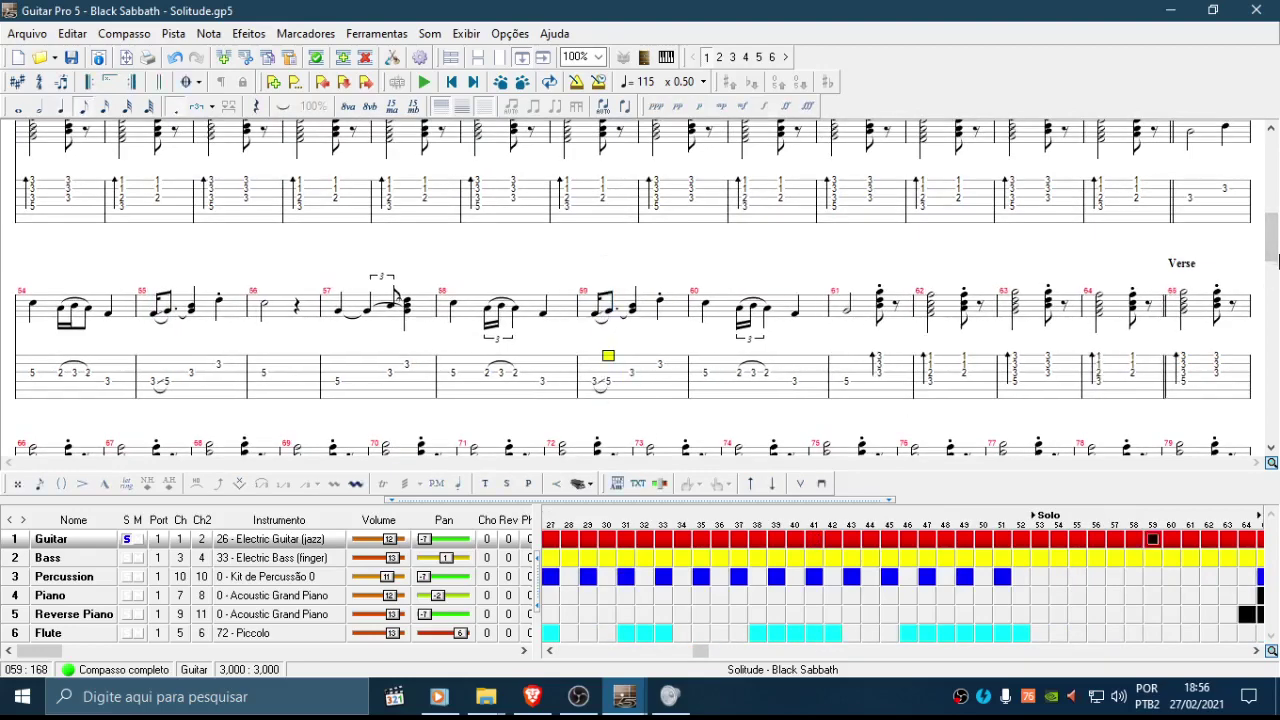
# Step: Examine the grace-note slide in Guitar measure 100 of the Solo section and return to the intro
pyautogui.moveTo(1273, 252); pyautogui.dragTo(1273, 335)
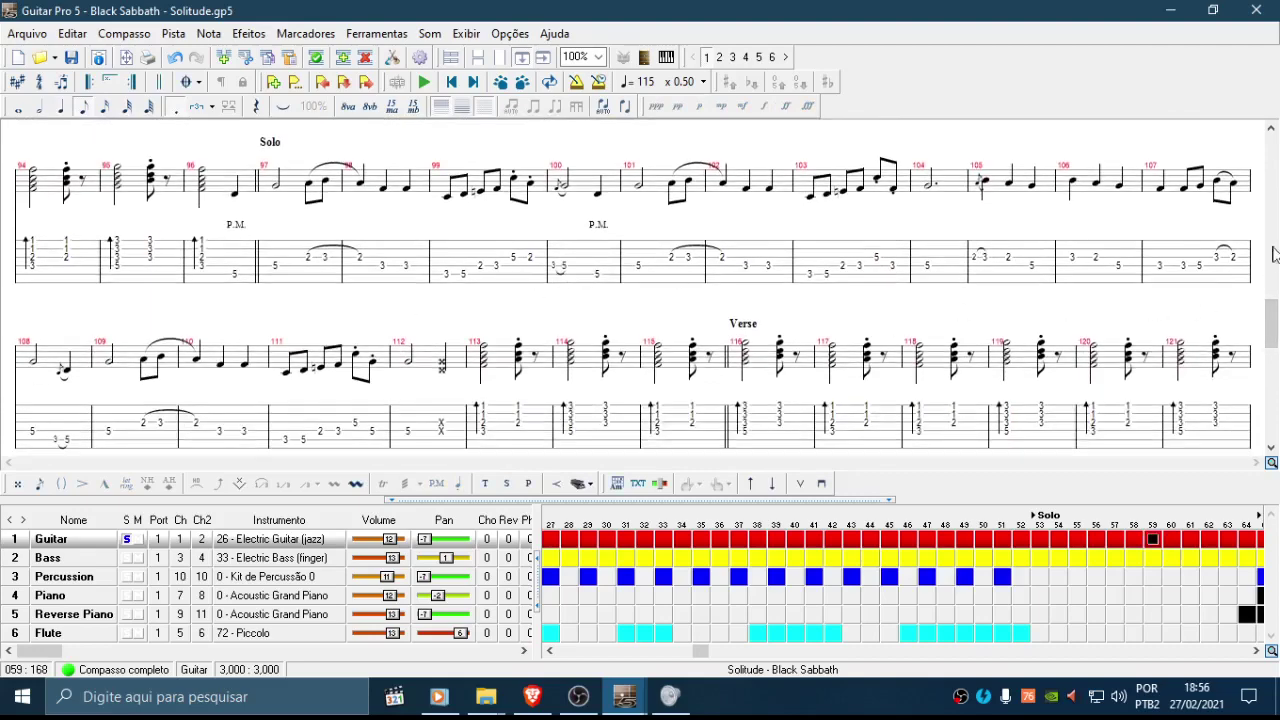
pyautogui.moveTo(1275, 322)
pyautogui.mouseDown()
pyautogui.moveTo(1271, 420)
pyautogui.moveTo(1272, 150)
pyautogui.moveTo(1270, 311)
pyautogui.mouseUp()
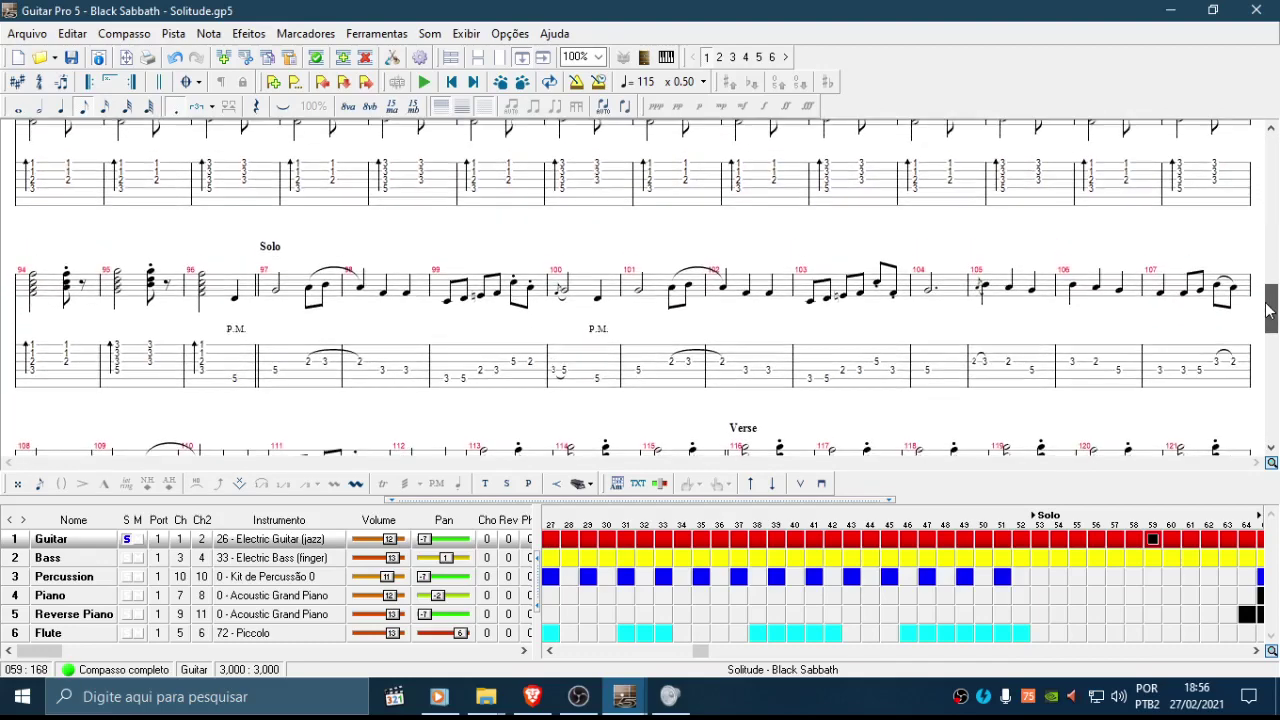
pyautogui.click(563, 372)
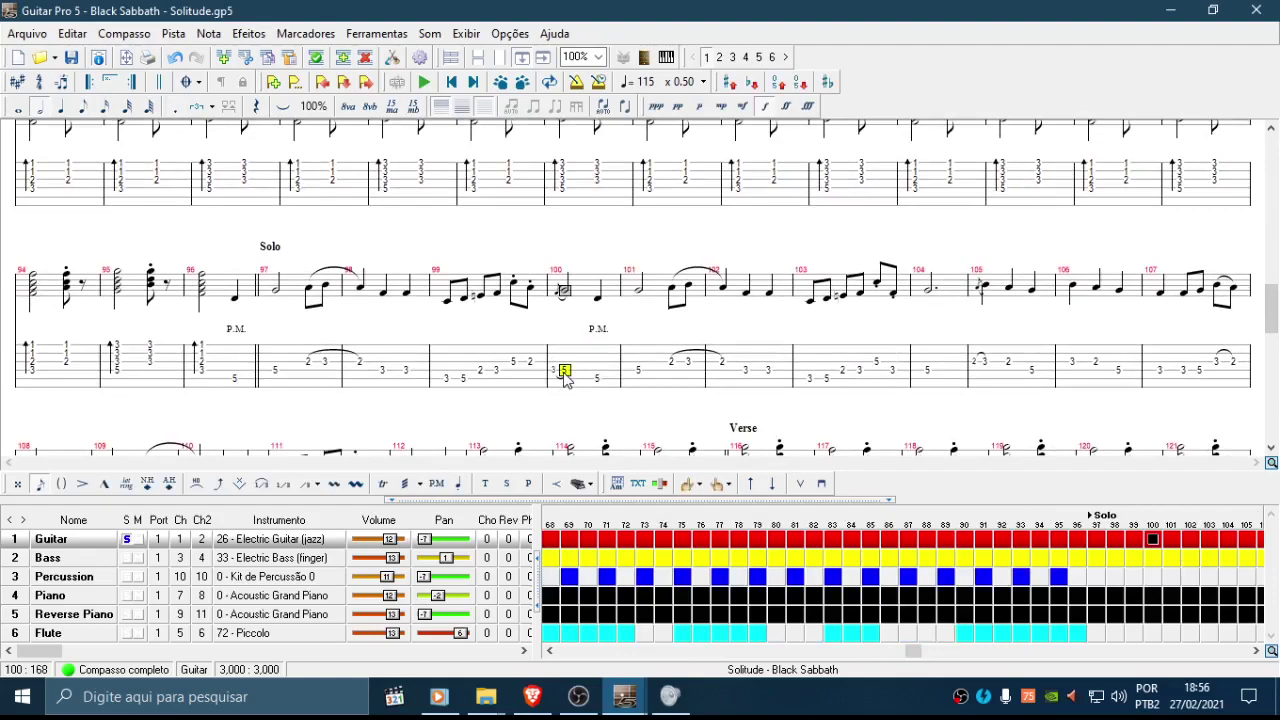
pyautogui.moveTo(1278, 323); pyautogui.dragTo(1266, 52)
pyautogui.moveTo(1277, 291); pyautogui.dragTo(1277, 141)
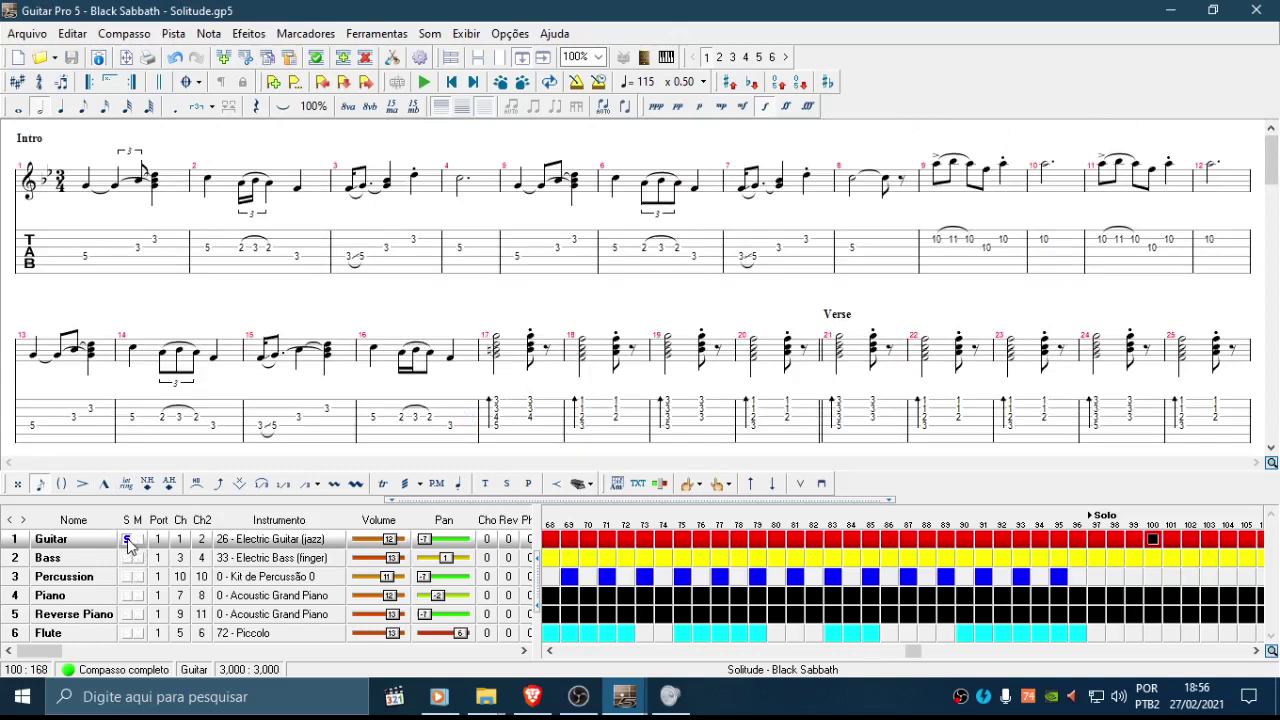
pyautogui.click(127, 540)
pyautogui.click(128, 540)
pyautogui.click(85, 250)
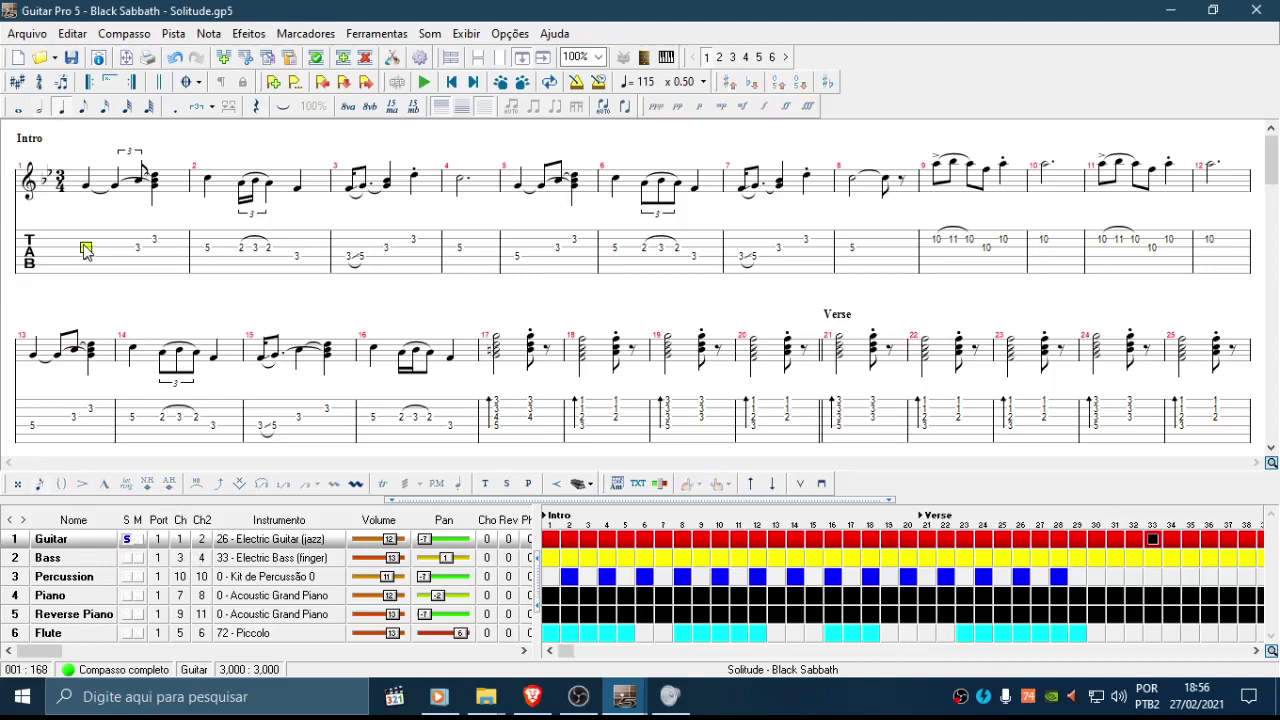
pyautogui.click(133, 160)
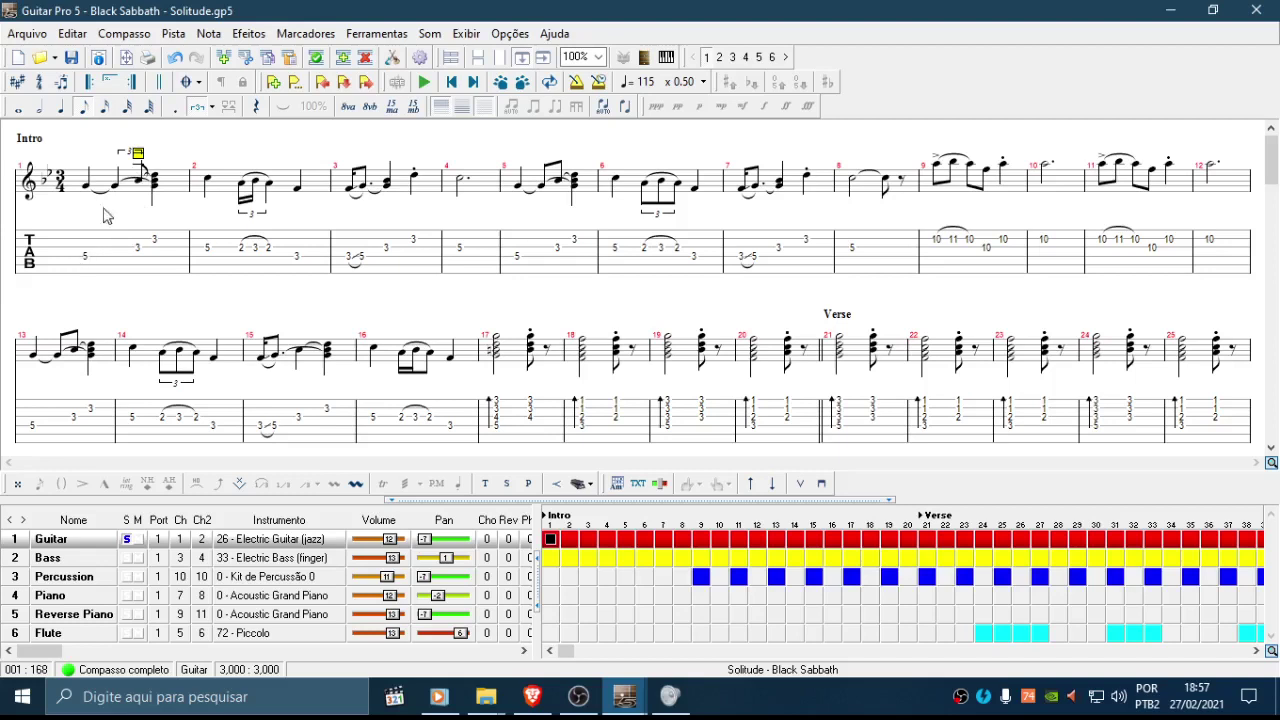
# Step: Try dotting the first note of Guitar measure 1 and deleting the tied triplet beat that follows it
pyautogui.click(87, 257)
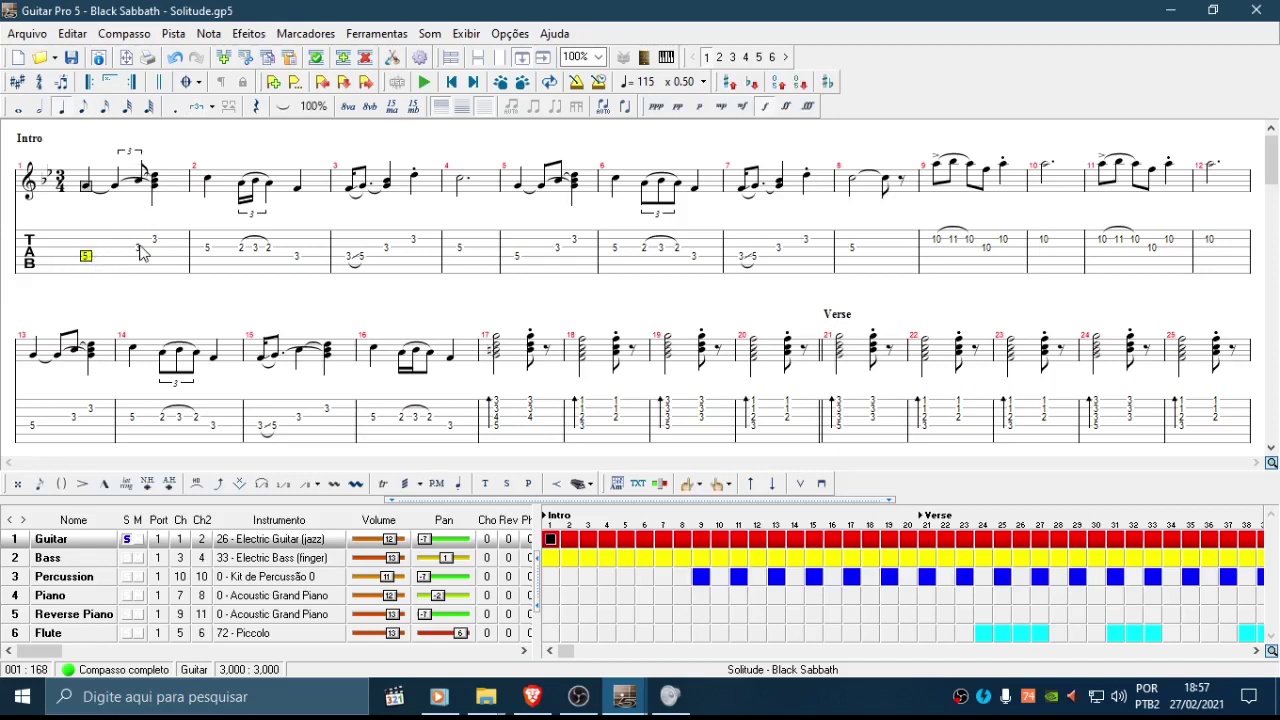
pyautogui.press('.')
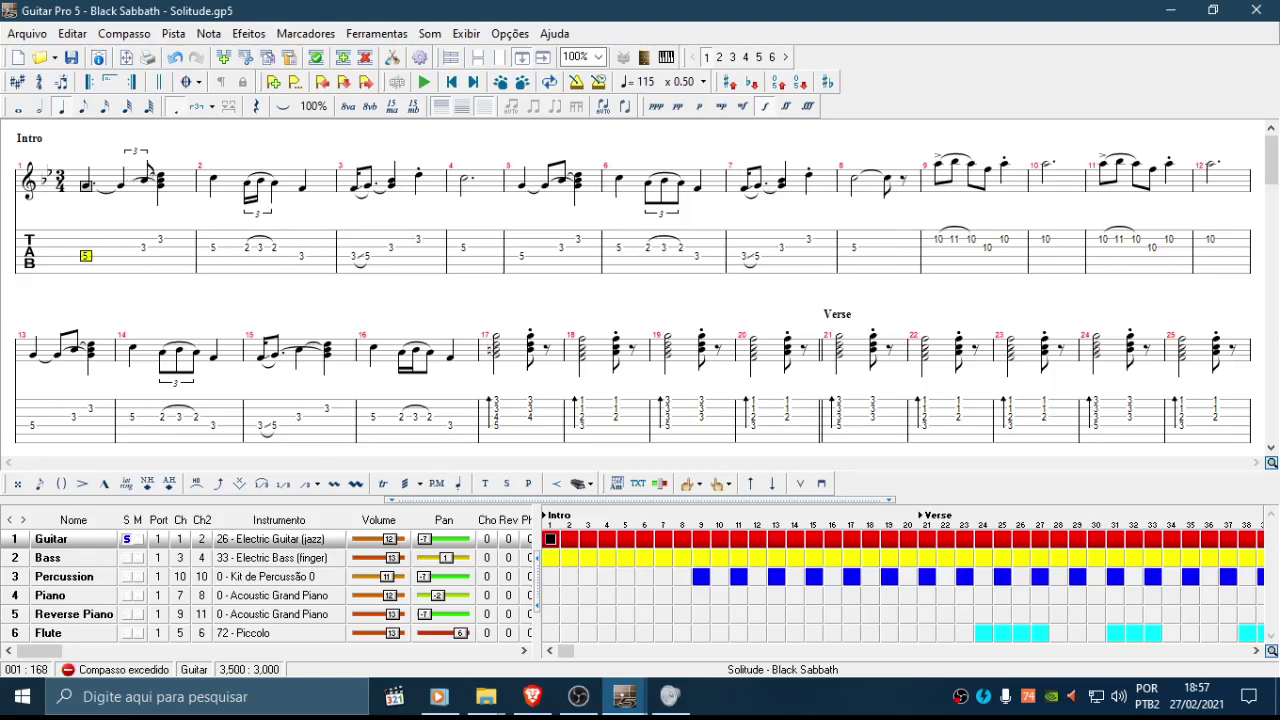
pyautogui.press('Right')
pyautogui.click(201, 105)
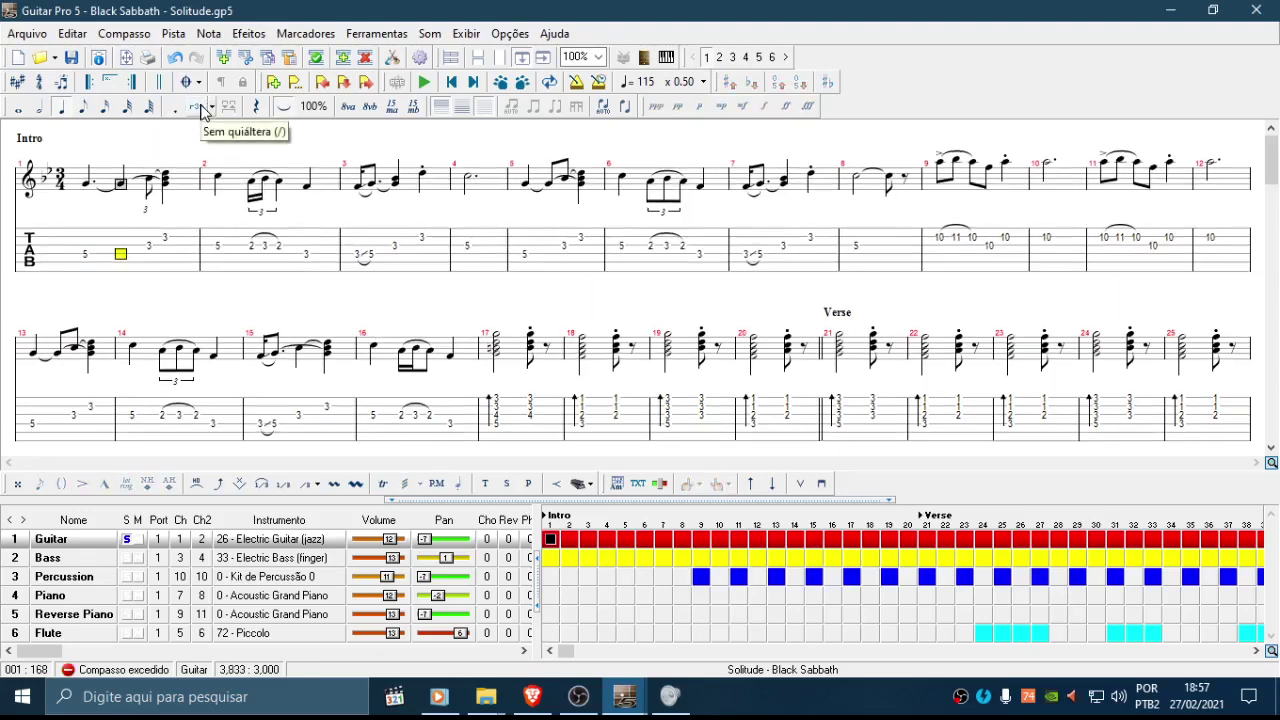
pyautogui.click(201, 107)
pyautogui.press('Down')
pyautogui.hotkey('ctrl', 'Delete')
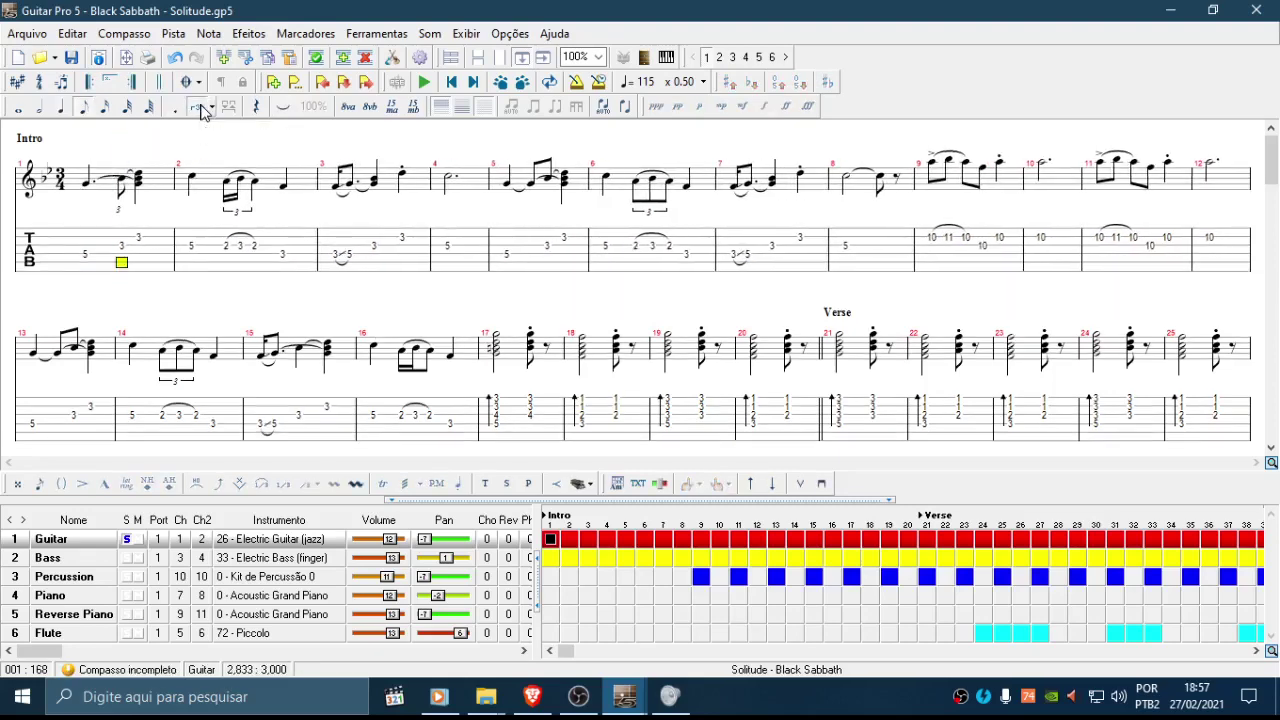
pyautogui.press('Up')
# Step: Return the first note of Guitar measure 1 to an undotted quarter note
pyautogui.press('Left')
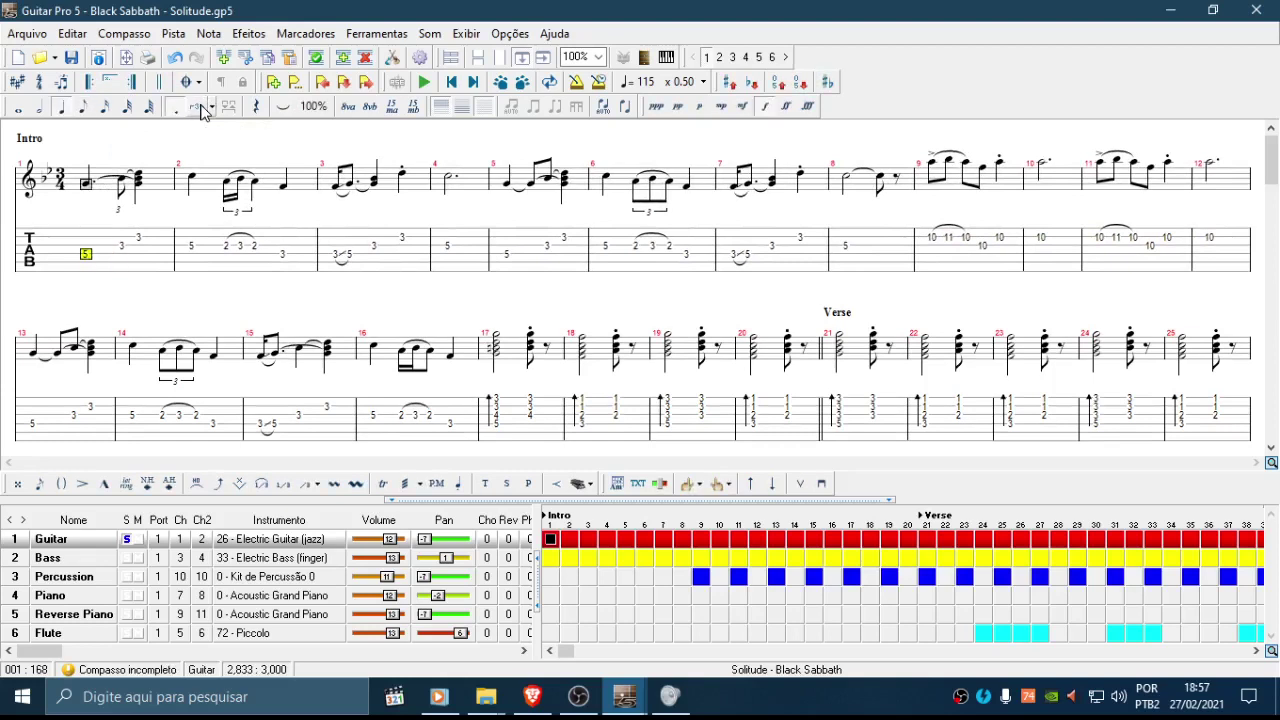
pyautogui.click(200, 107)
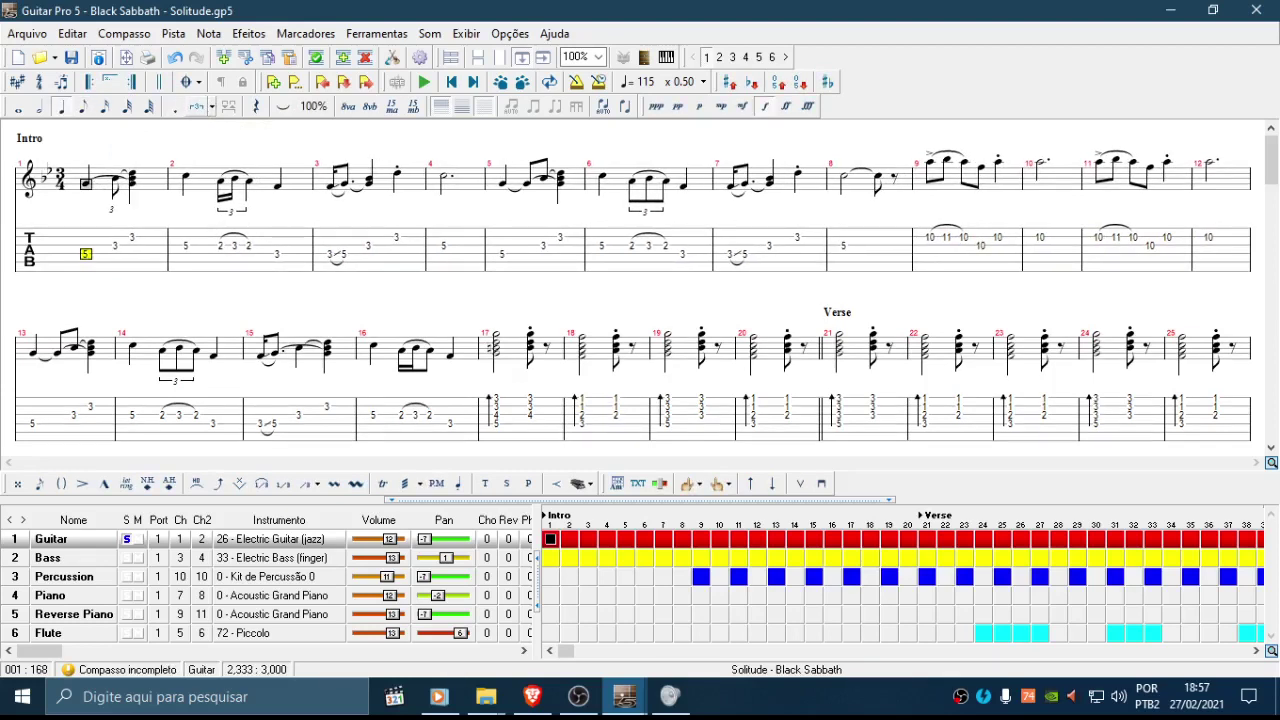
pyautogui.press('.')
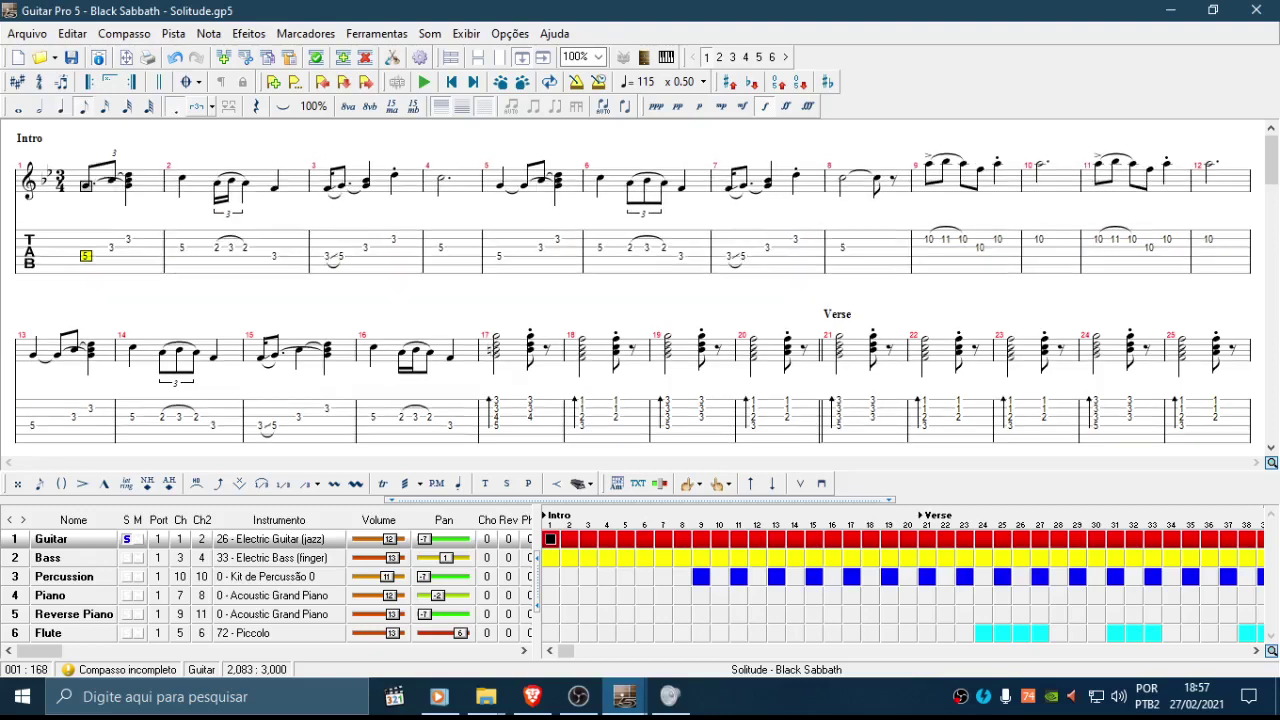
pyautogui.press('.')
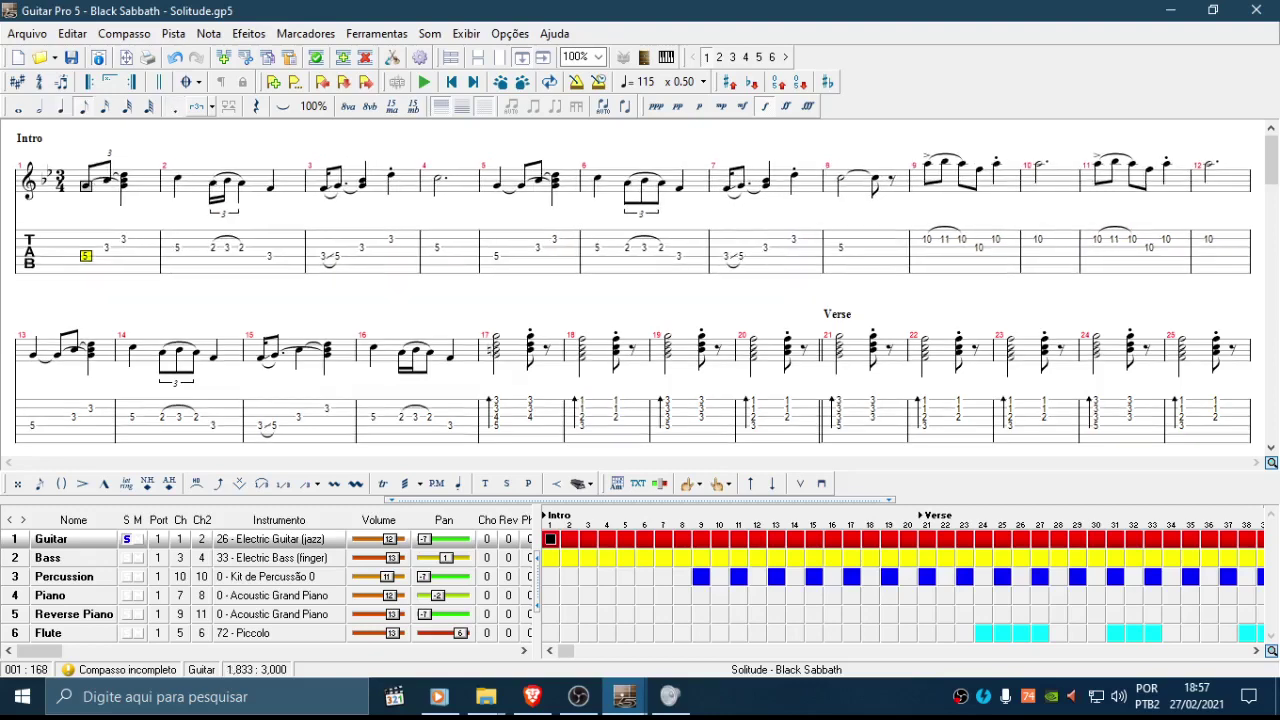
pyautogui.press('KP_Subtract')
pyautogui.press('Right')
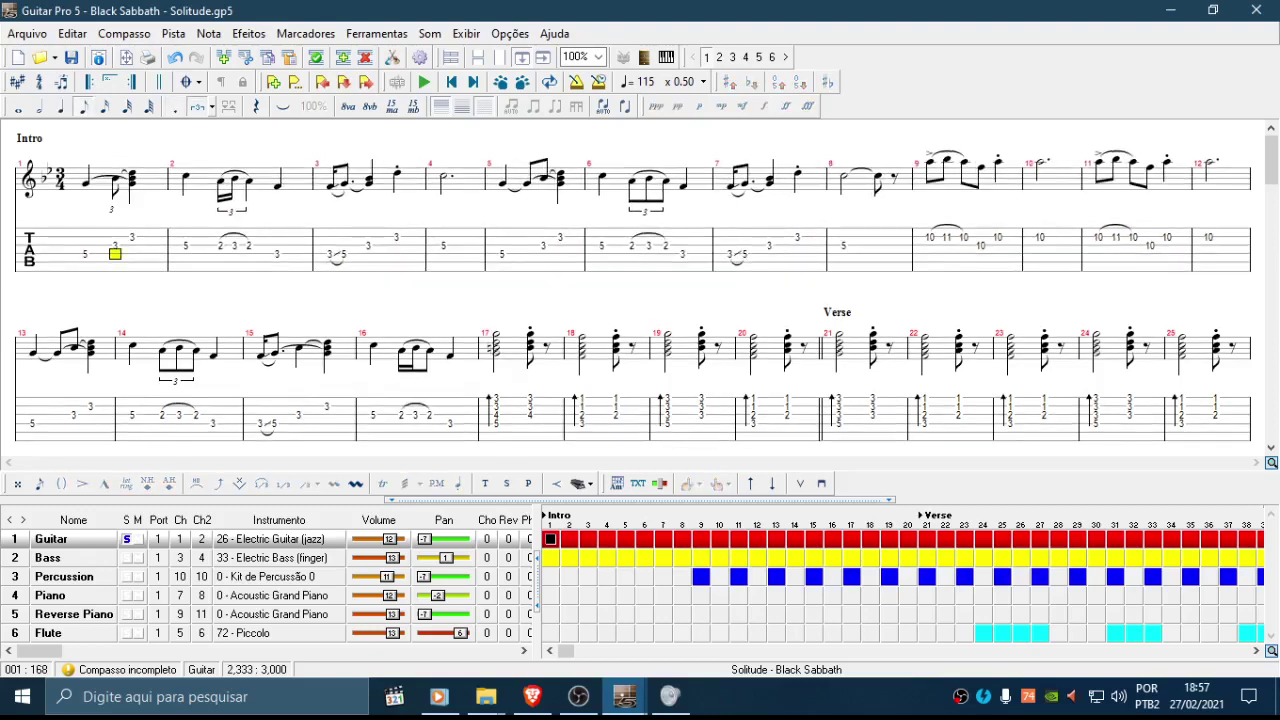
# Step: Insert a quarter-note triplet beat after the first note of Guitar measure 1, tied to it on the fourth string
pyautogui.press('Left')
pyautogui.press('Right')
pyautogui.press('Left')
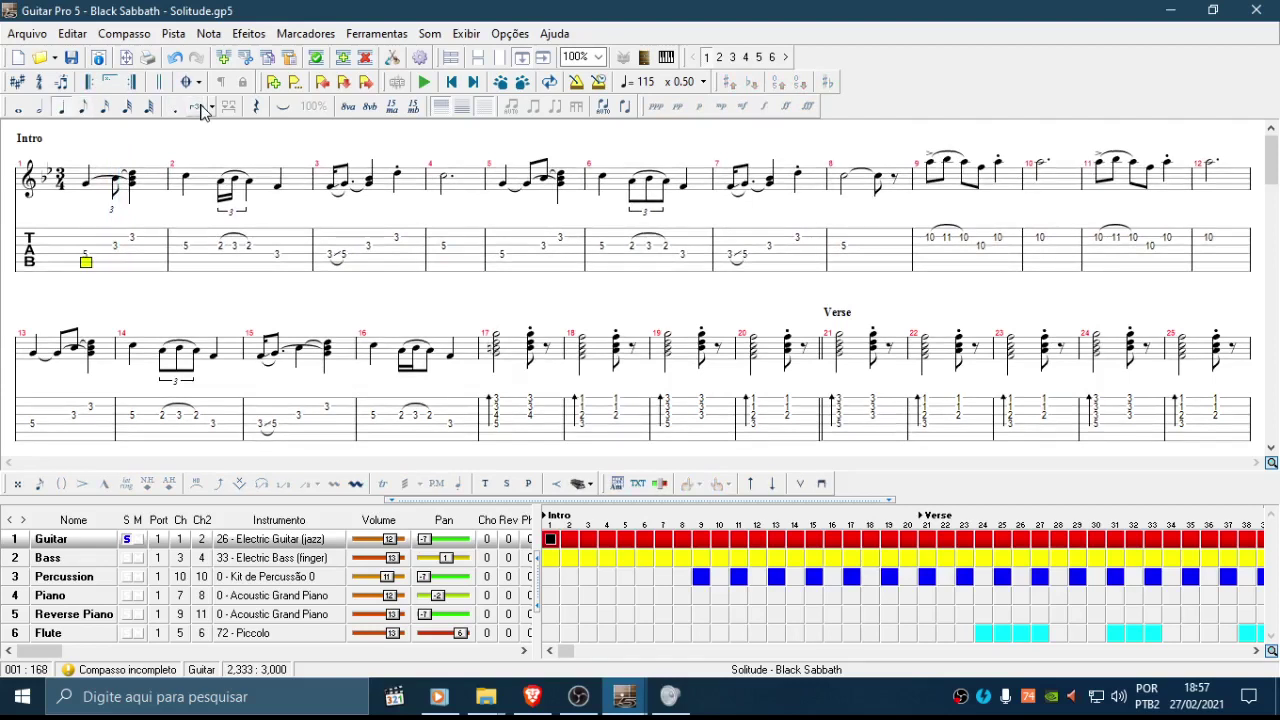
pyautogui.press('Right')
pyautogui.press('Left')
pyautogui.press('Right')
pyautogui.click(201, 106)
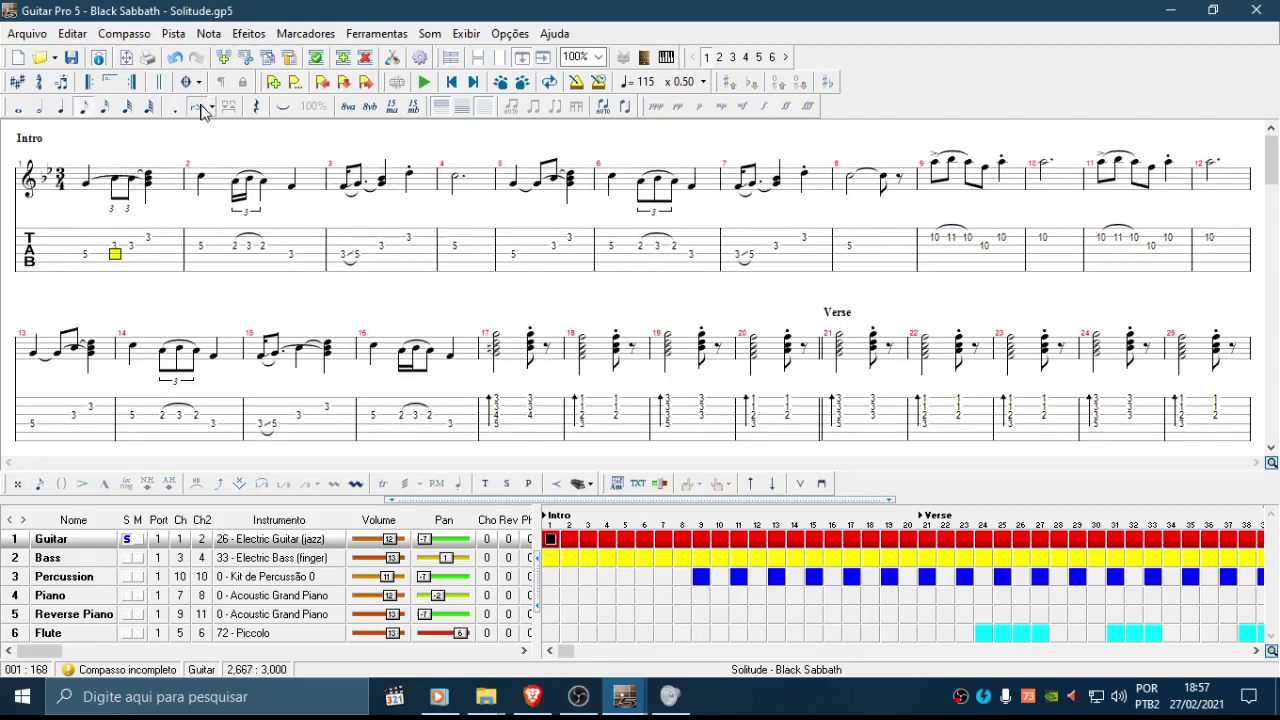
pyautogui.press('l')
pyautogui.press('Up')
pyautogui.press('Delete')
pyautogui.press('Down')
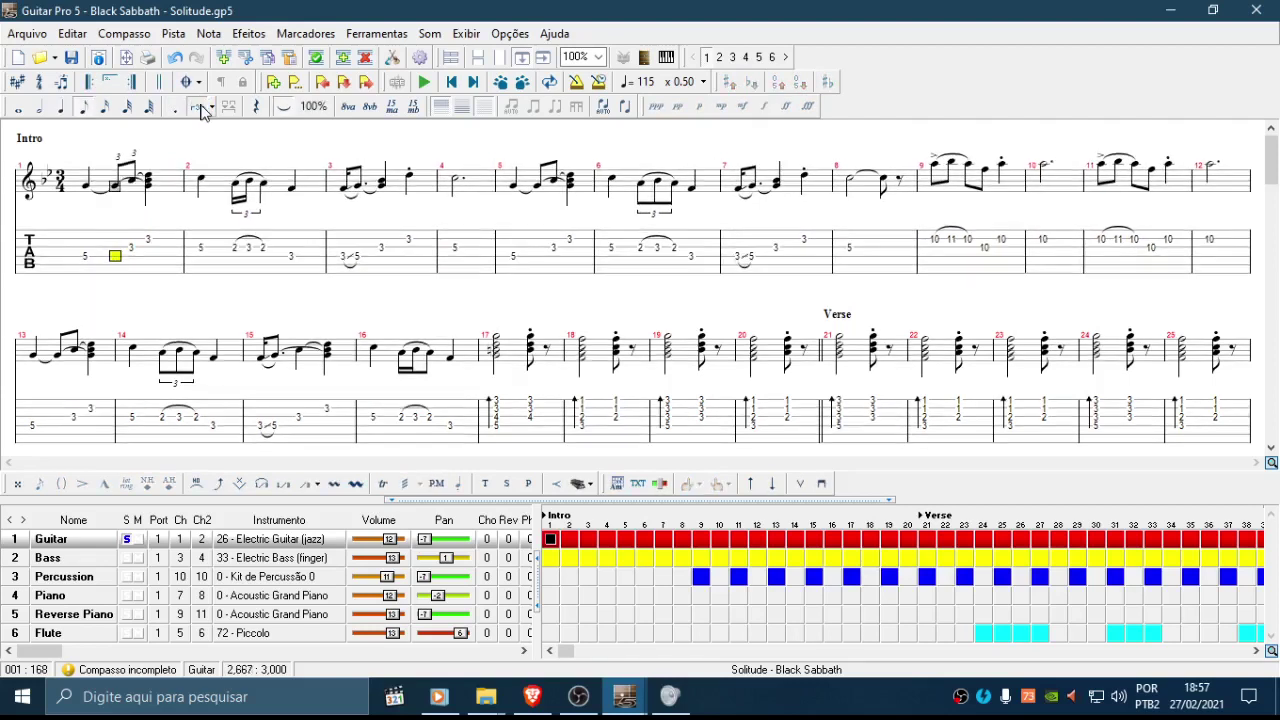
pyautogui.press('-')
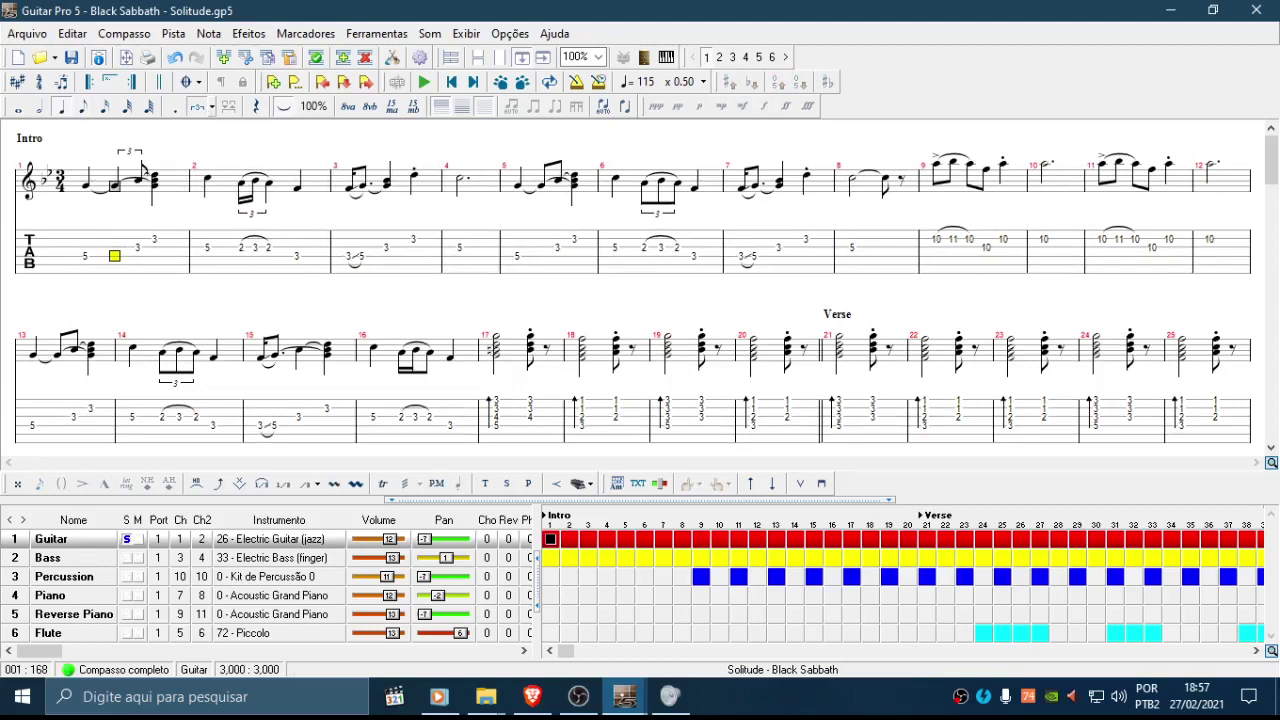
pyautogui.press('Right')
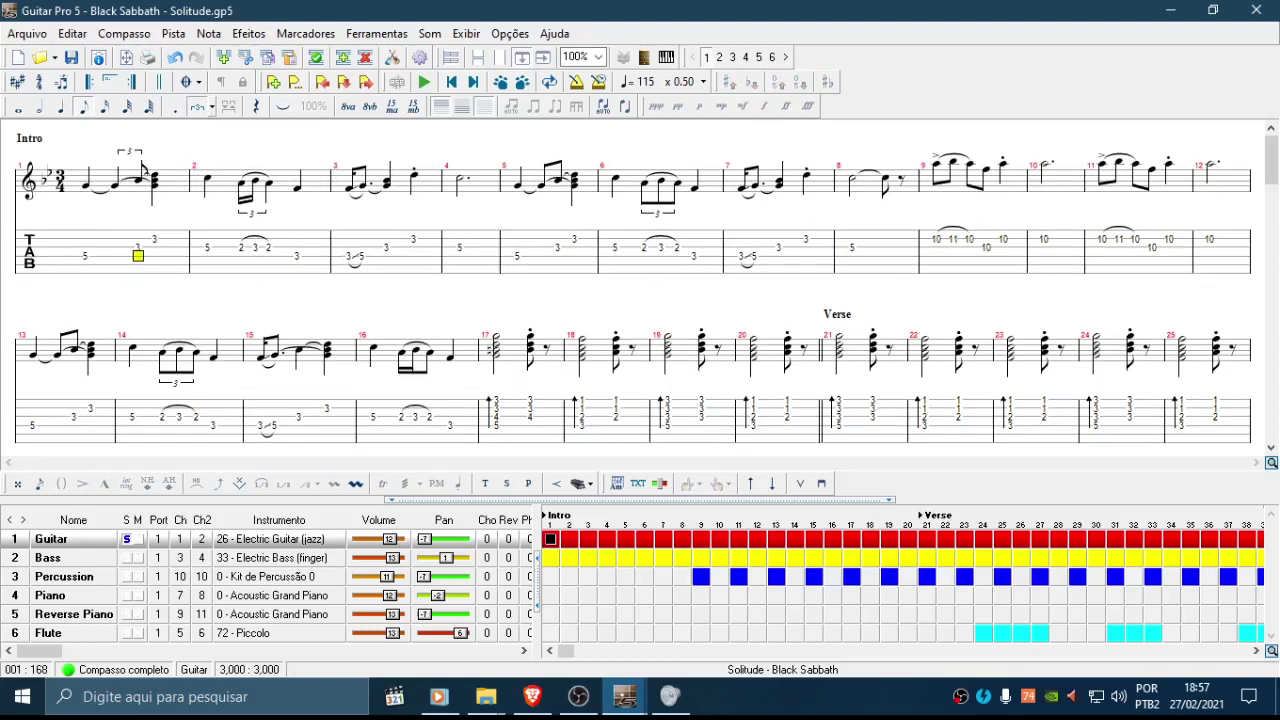
pyautogui.press('Right')
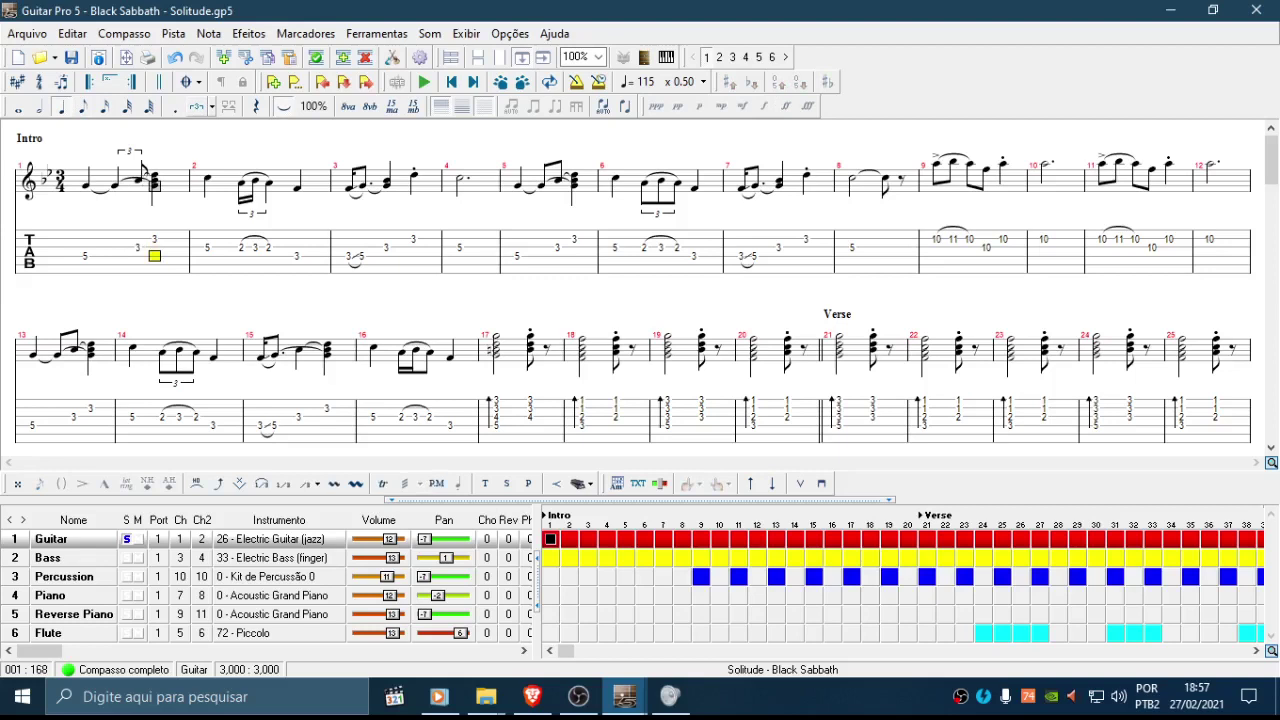
pyautogui.press('Left')
pyautogui.press('Left')
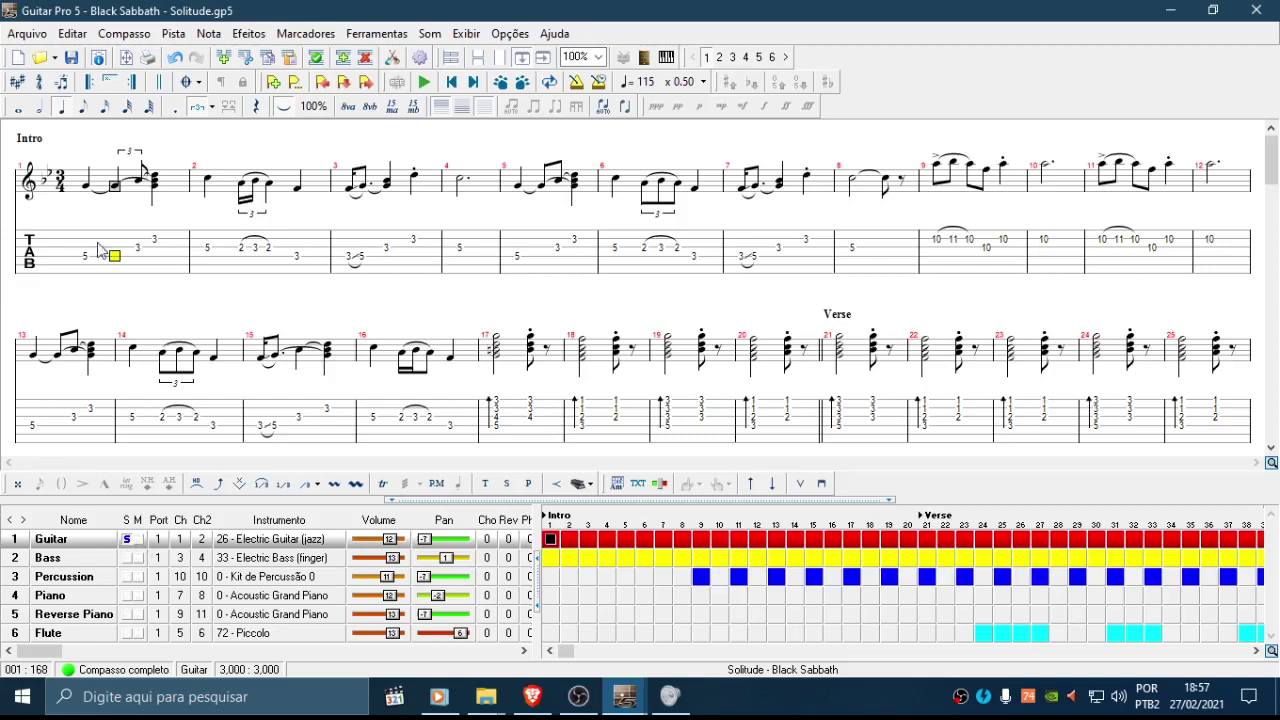
# Step: Add double barlines at the end of measures 8 and 16 to separate the intro's phrases
pyautogui.moveTo(80, 248); pyautogui.dragTo(411, 235)
pyautogui.click(507, 254)
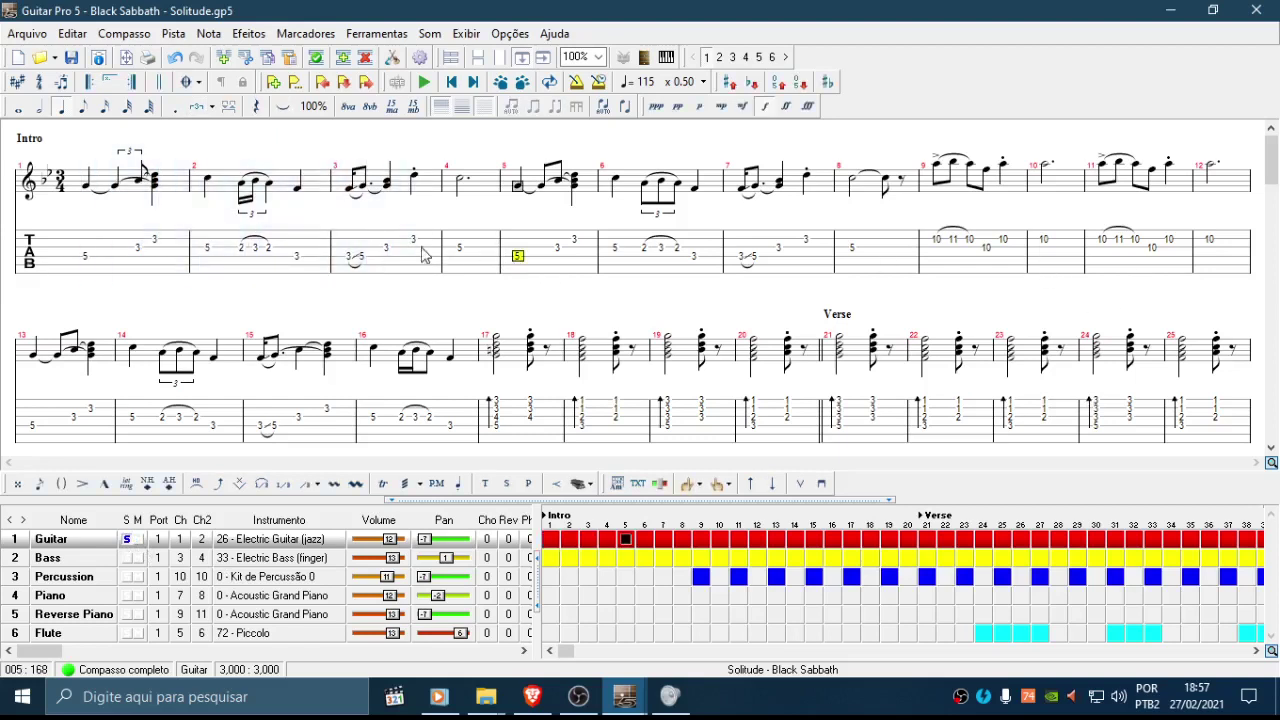
pyautogui.moveTo(116, 242); pyautogui.dragTo(633, 243)
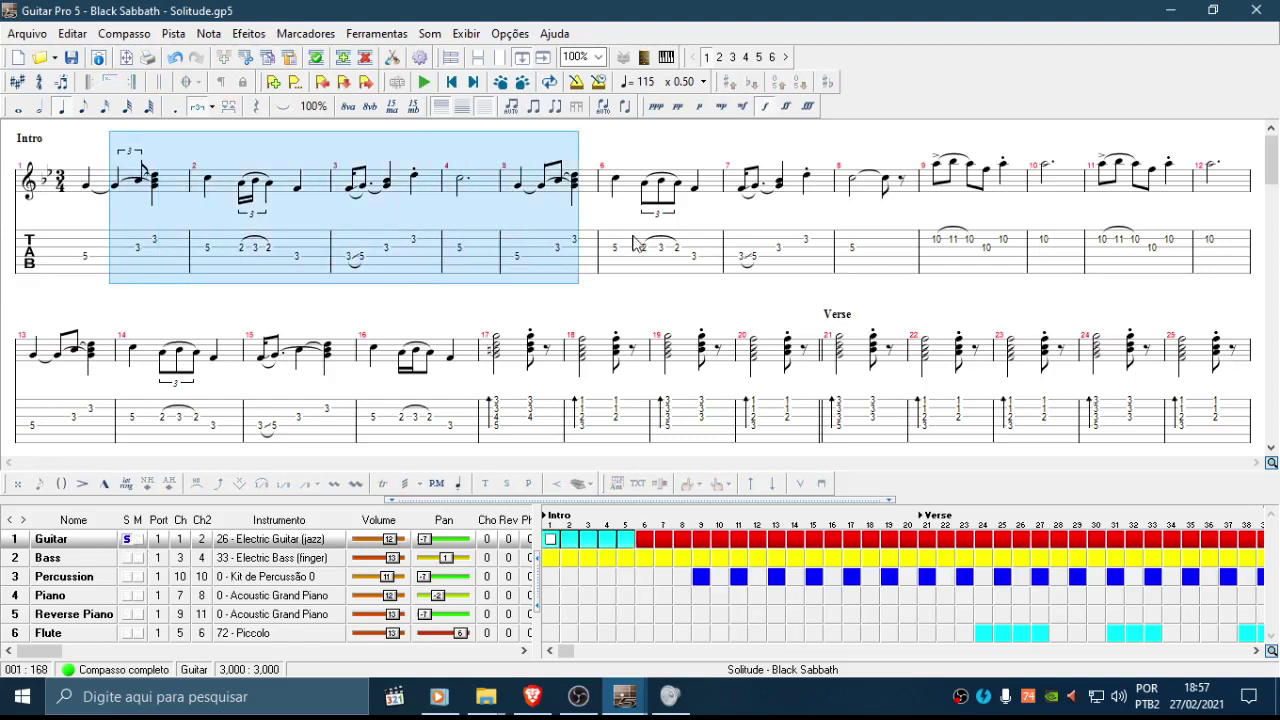
pyautogui.moveTo(140, 232); pyautogui.dragTo(905, 265)
pyautogui.click(885, 230)
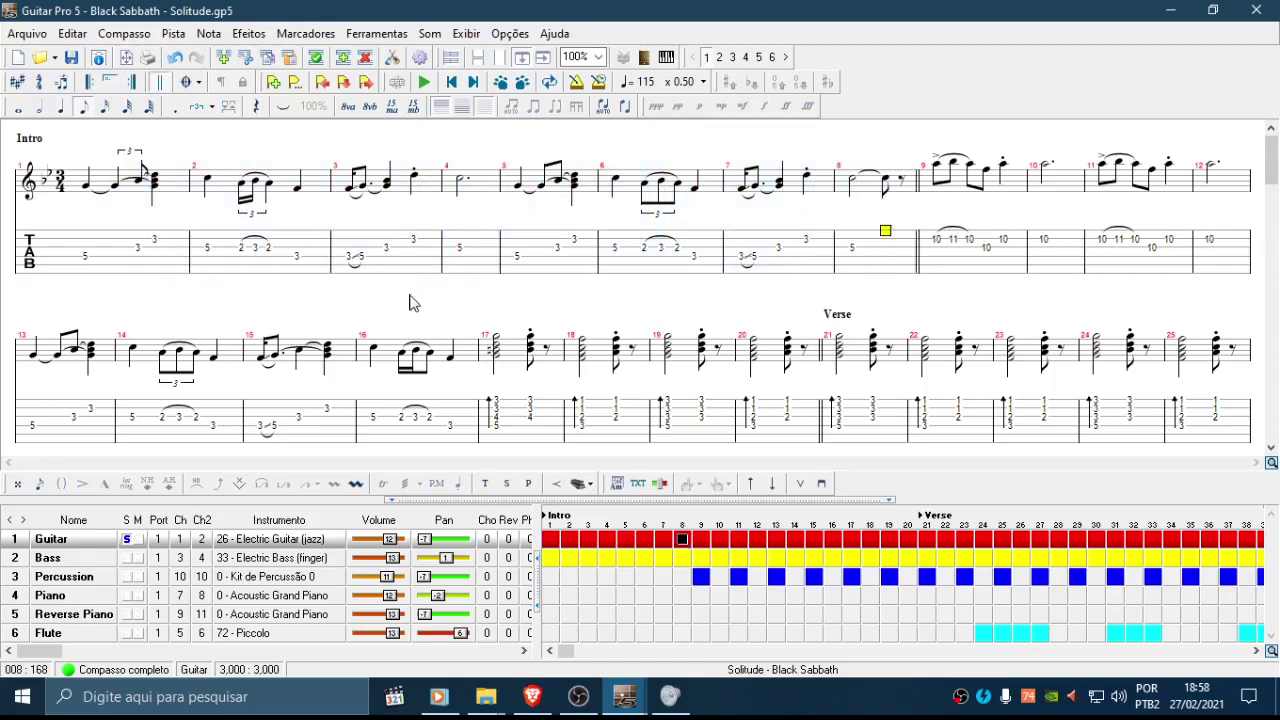
pyautogui.click(414, 401)
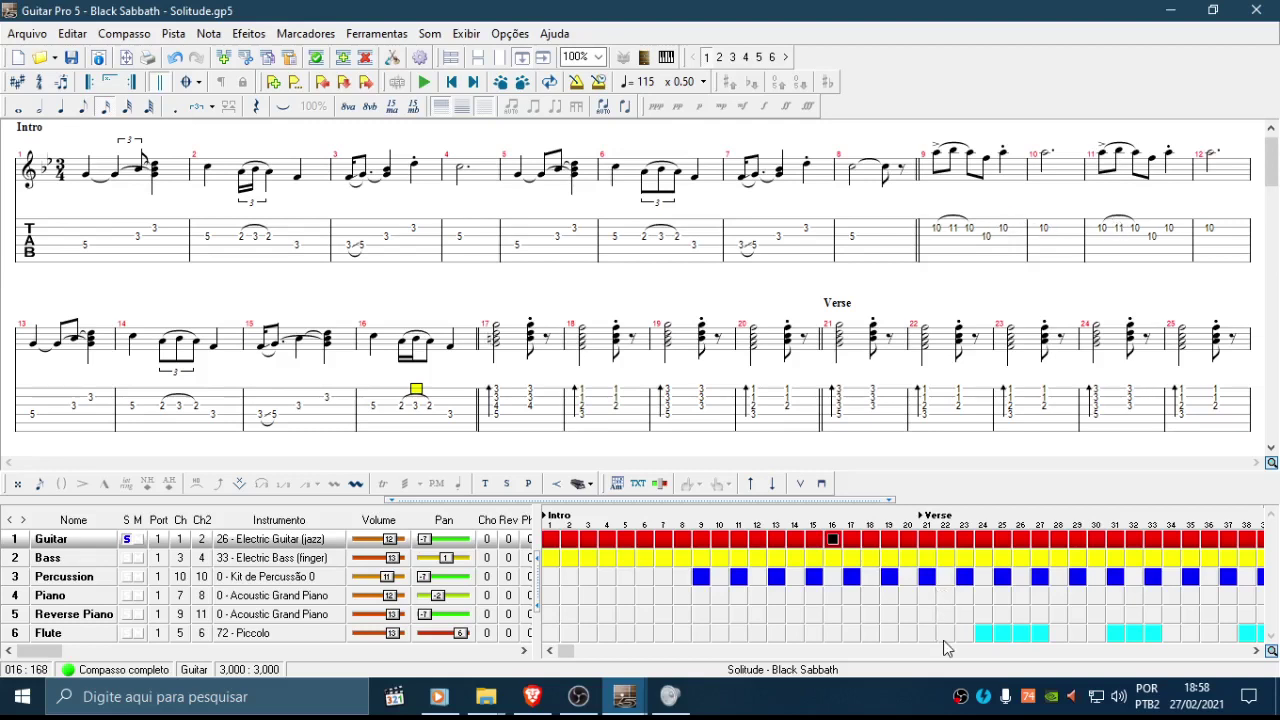
pyautogui.moveTo(1272, 165); pyautogui.dragTo(1279, 442)
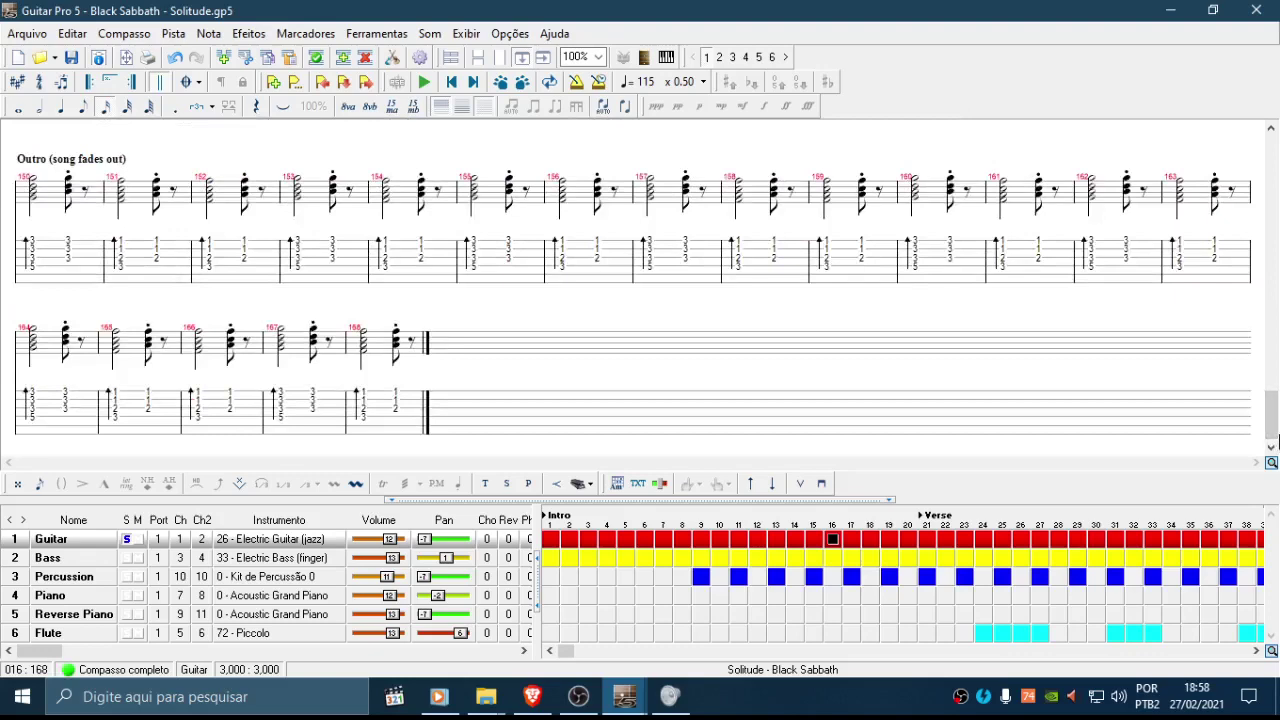
pyautogui.click(451, 82)
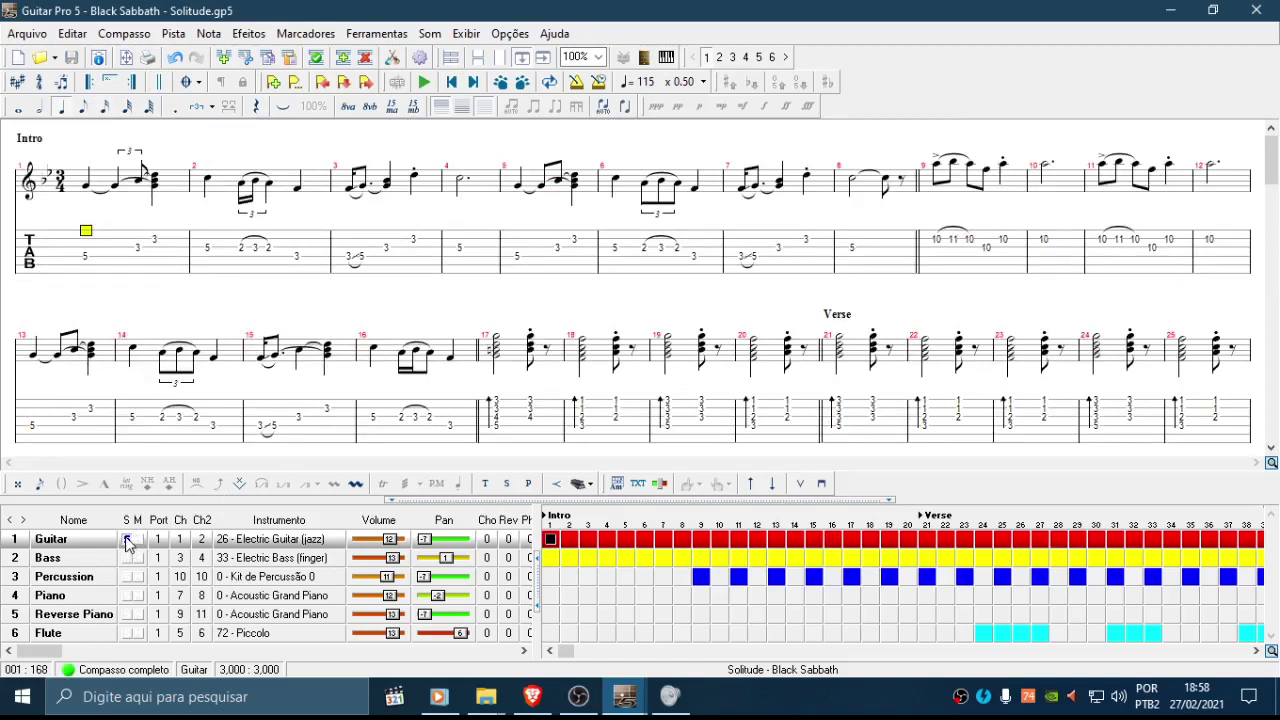
pyautogui.click(127, 540)
pyautogui.click(940, 240)
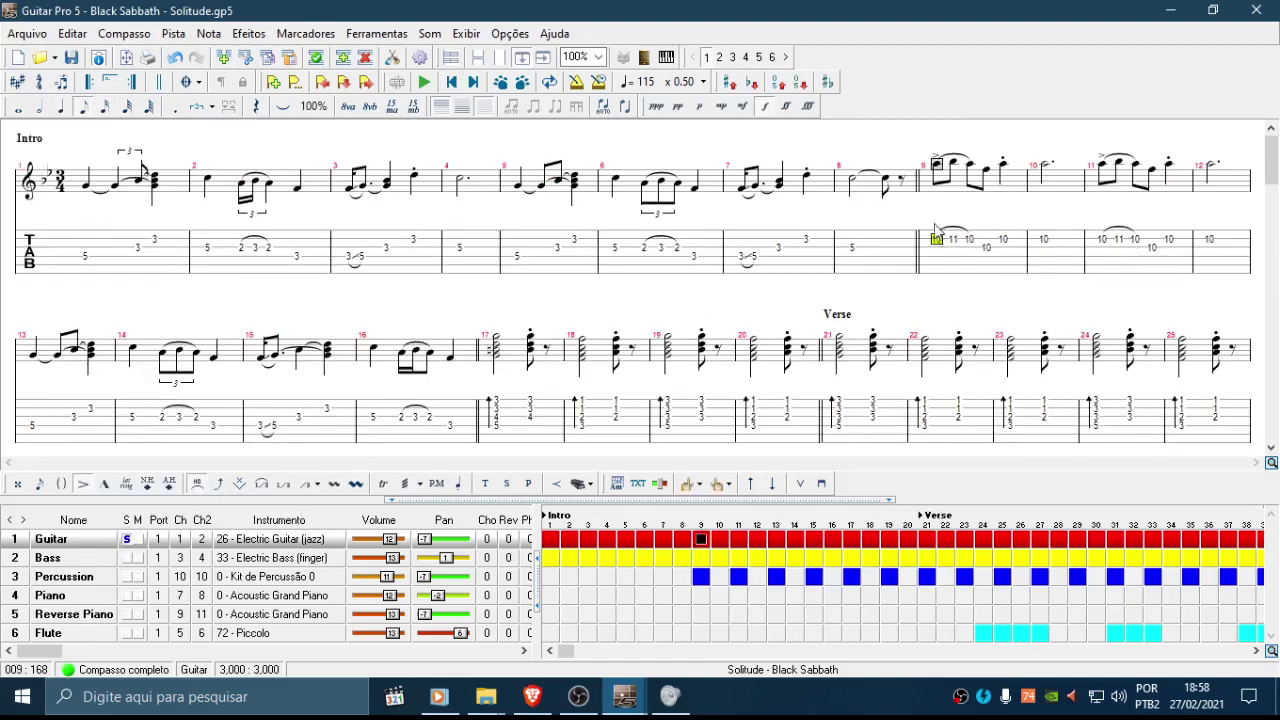
# Step: Remove the accent marks from all notes of the Guitar track
pyautogui.click(84, 485)
pyautogui.hotkey('ctrl', 'a')
pyautogui.click(83, 484)
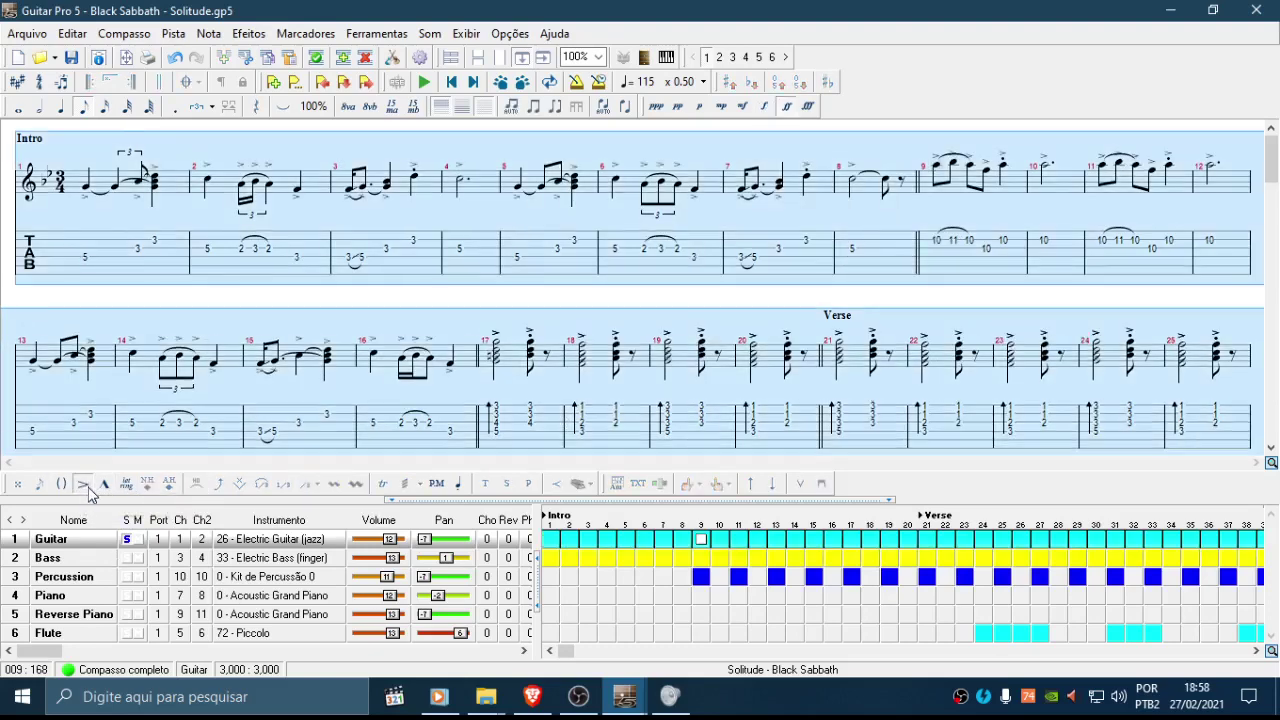
pyautogui.click(86, 487)
pyautogui.click(900, 256)
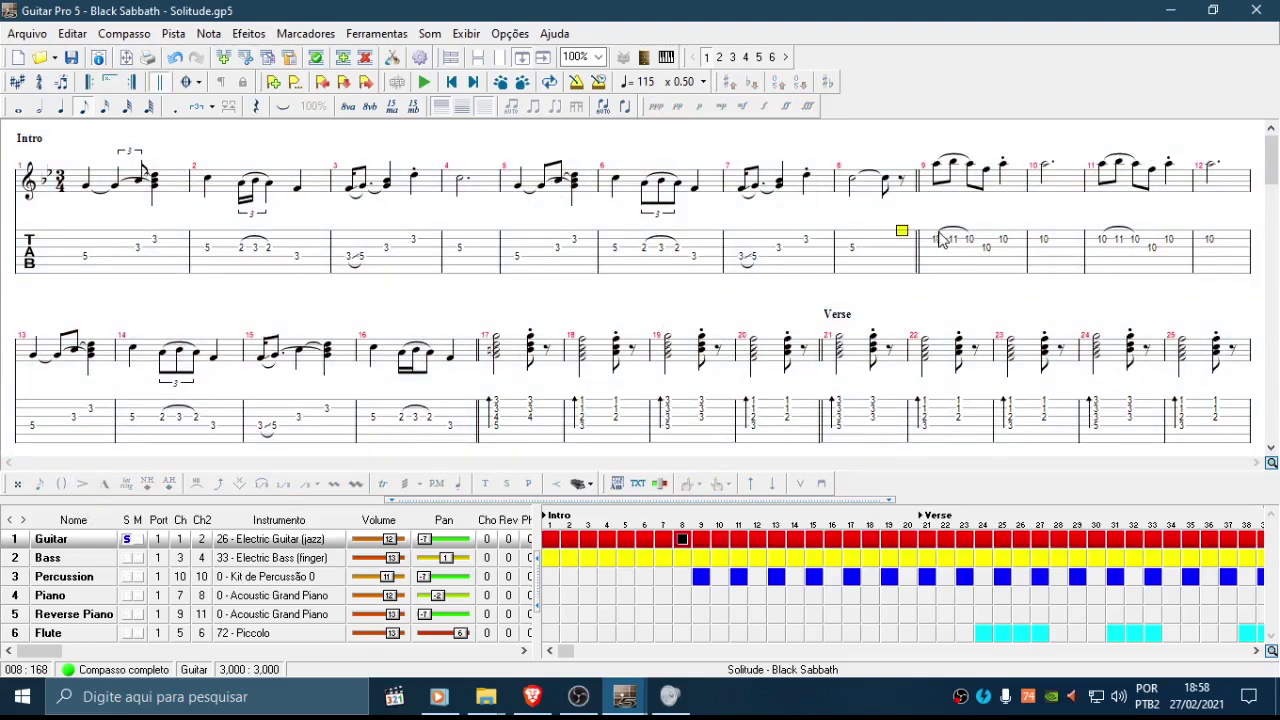
# Step: Examine the articulations of the Guitar's intro notes and chords from measure 7 to measure 21
pyautogui.click(939, 237)
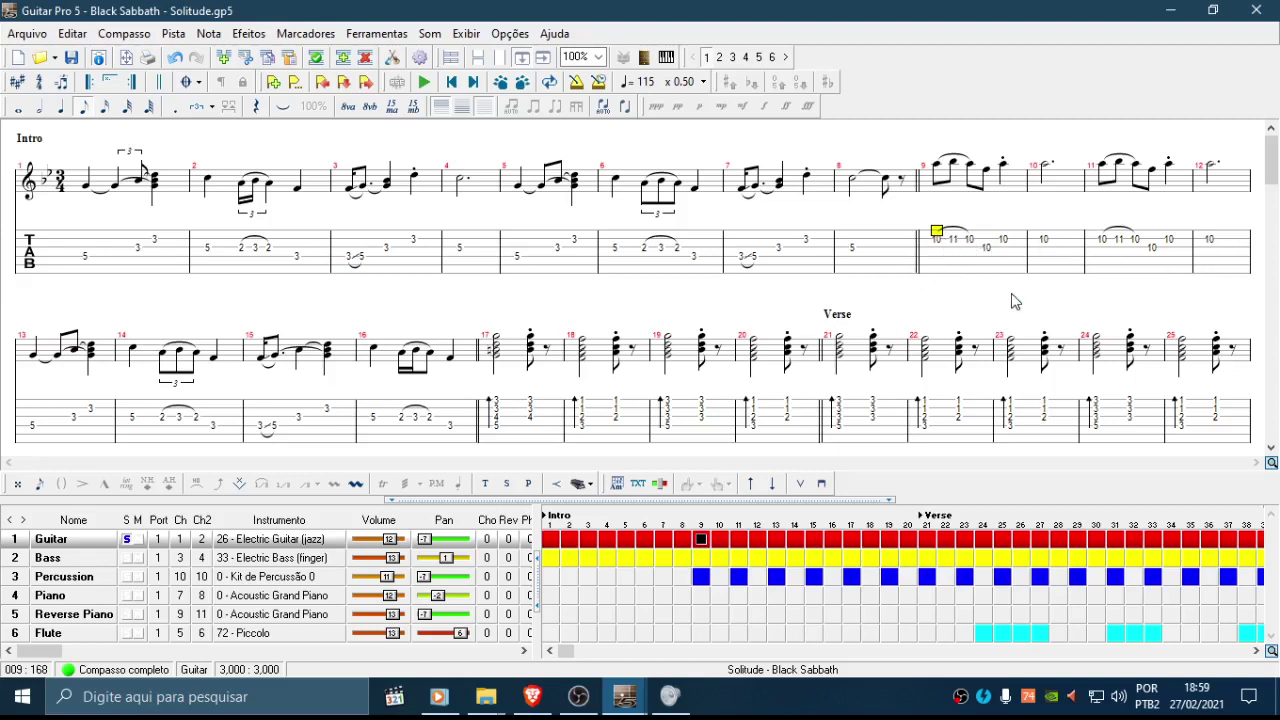
pyautogui.click(935, 240)
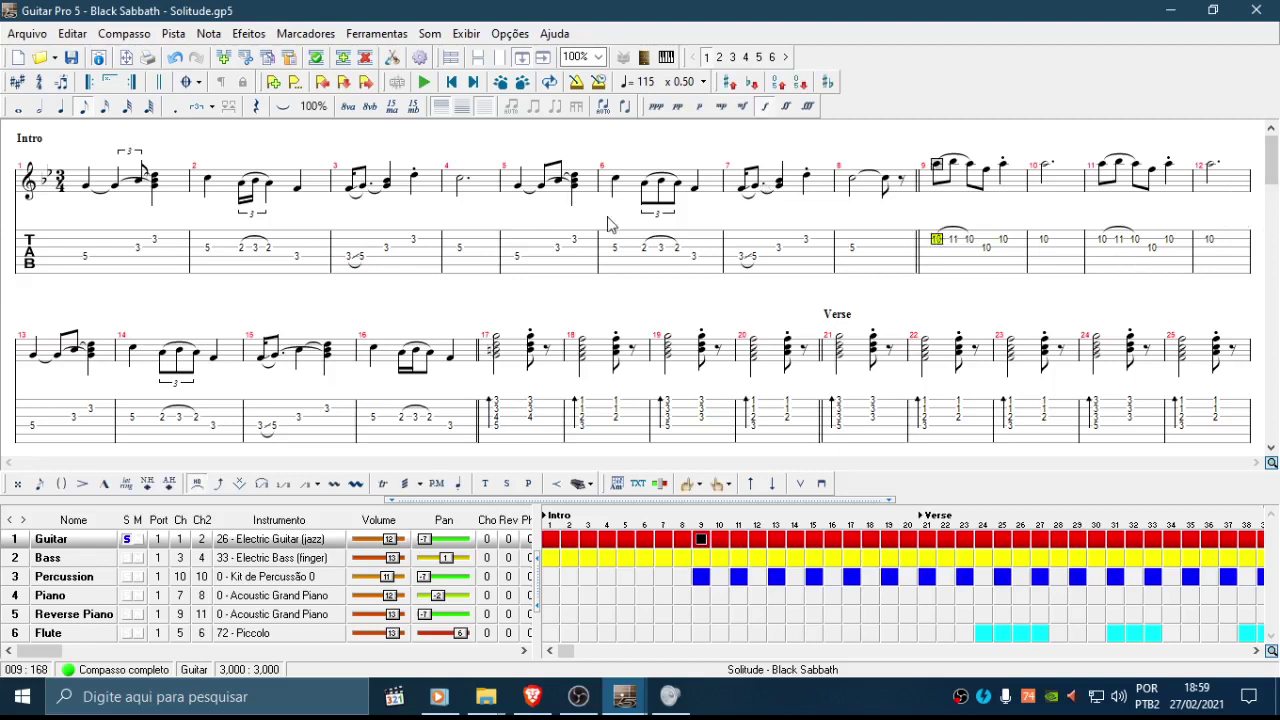
pyautogui.click(806, 244)
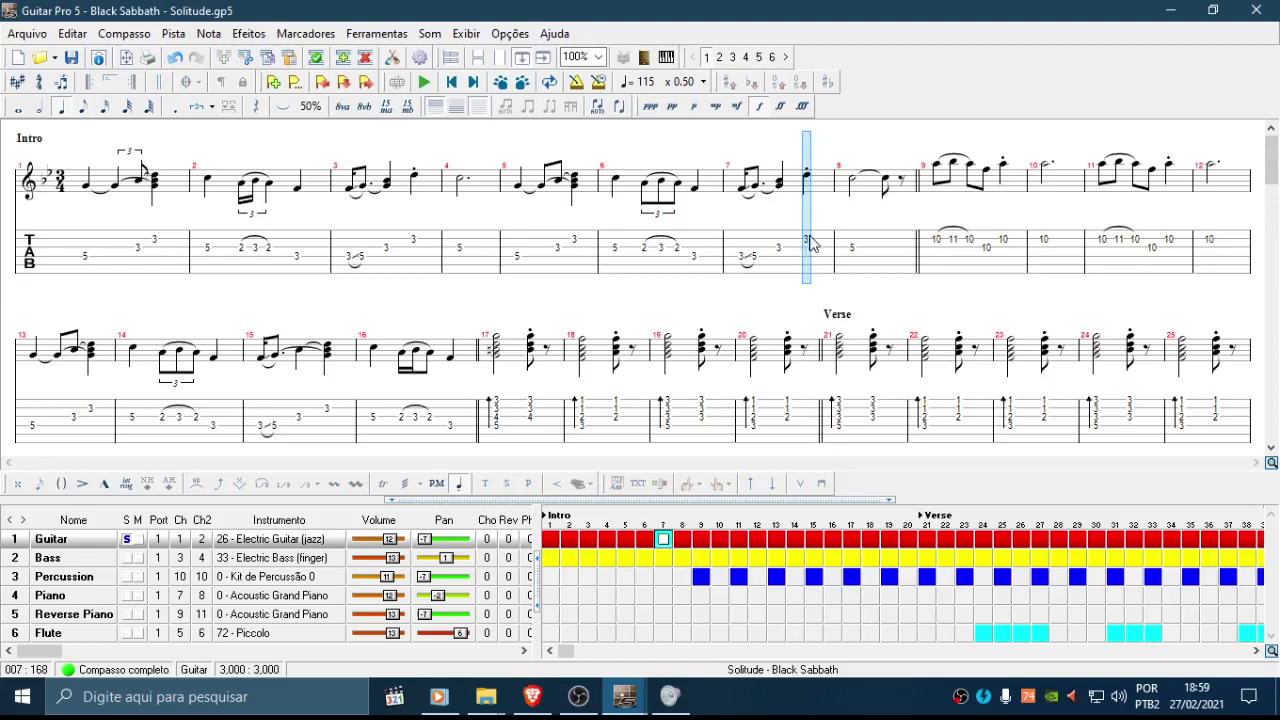
pyautogui.click(812, 181)
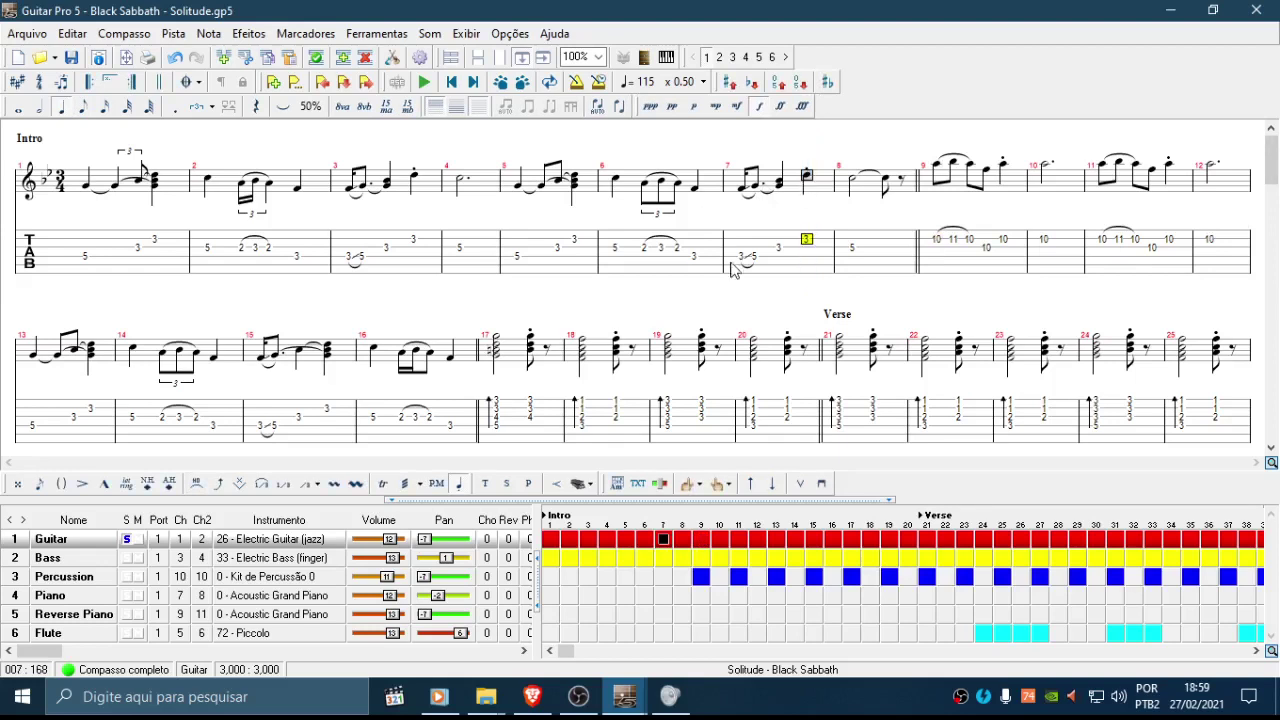
pyautogui.click(461, 489)
pyautogui.scroll(-3, 450, 345)
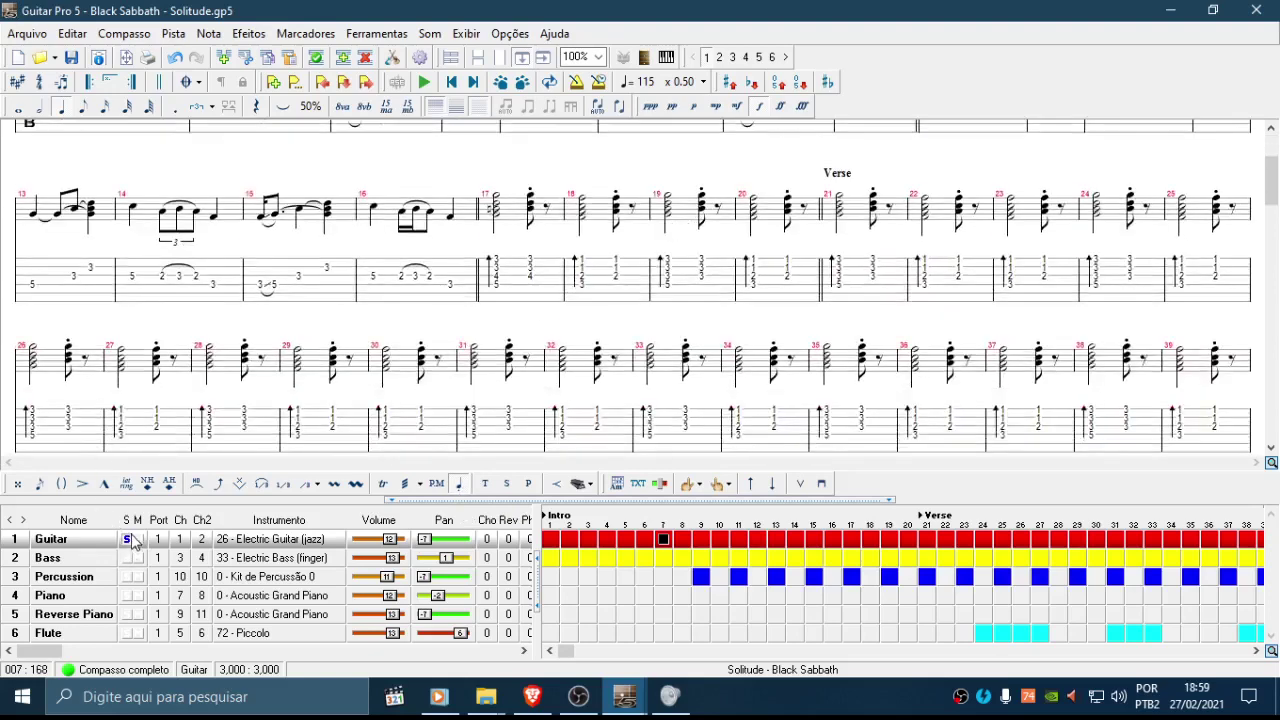
pyautogui.click(128, 541)
pyautogui.click(507, 290)
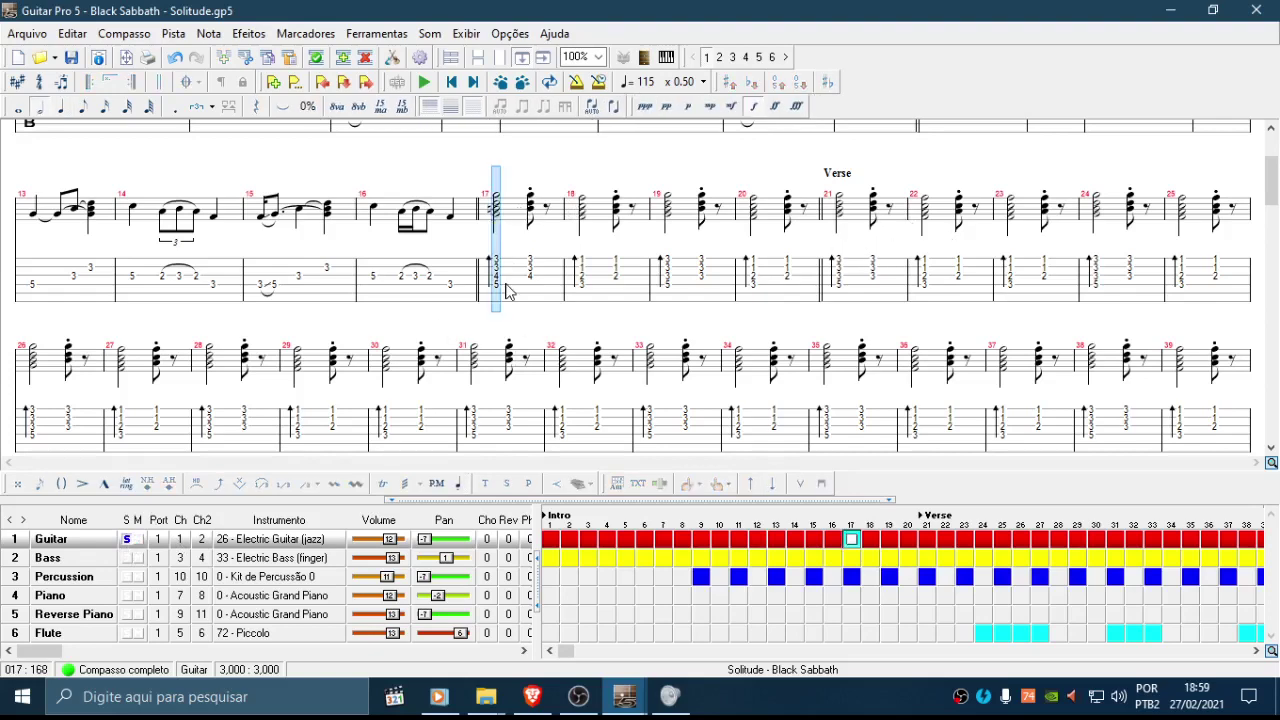
pyautogui.moveTo(508, 372); pyautogui.dragTo(524, 266)
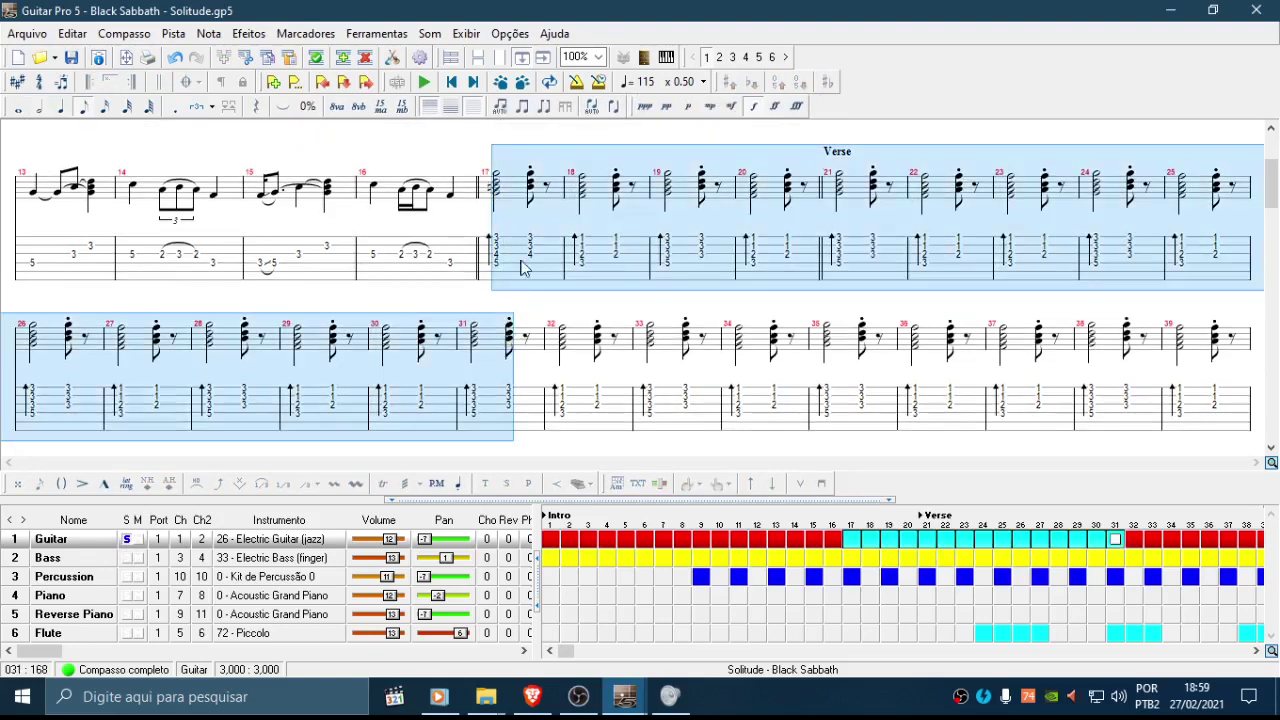
pyautogui.click(530, 245)
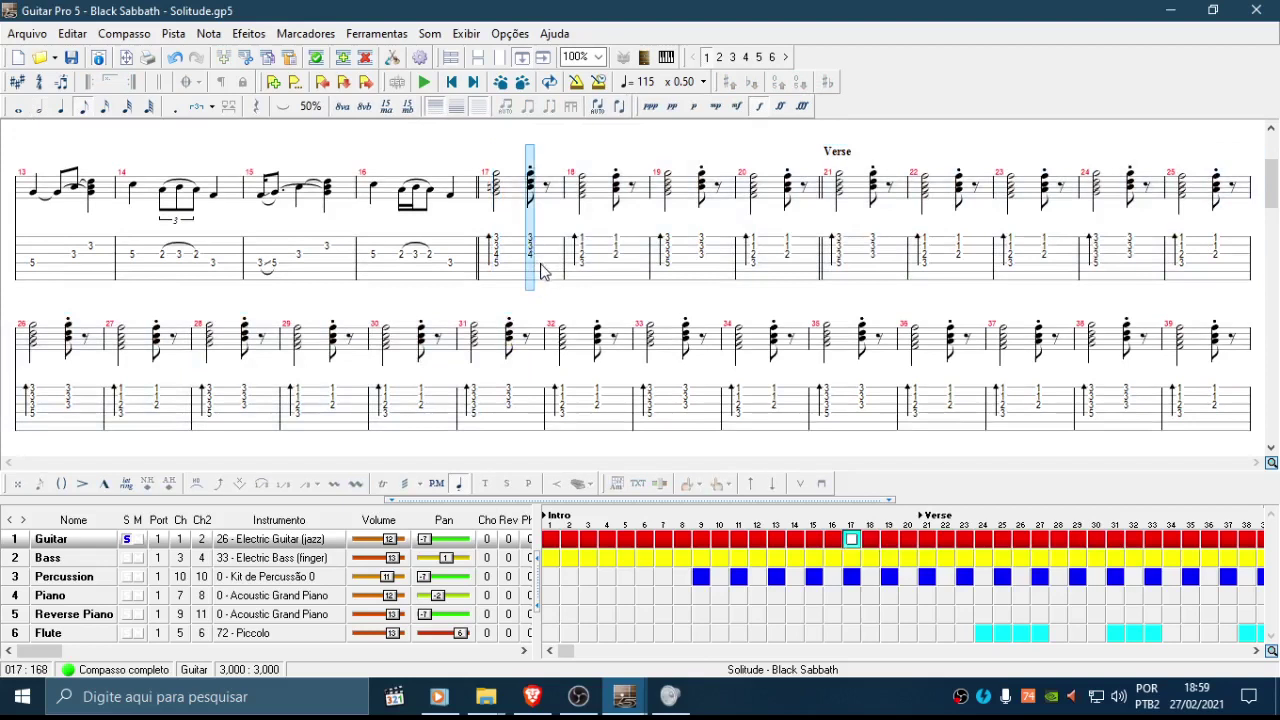
pyautogui.click(549, 238)
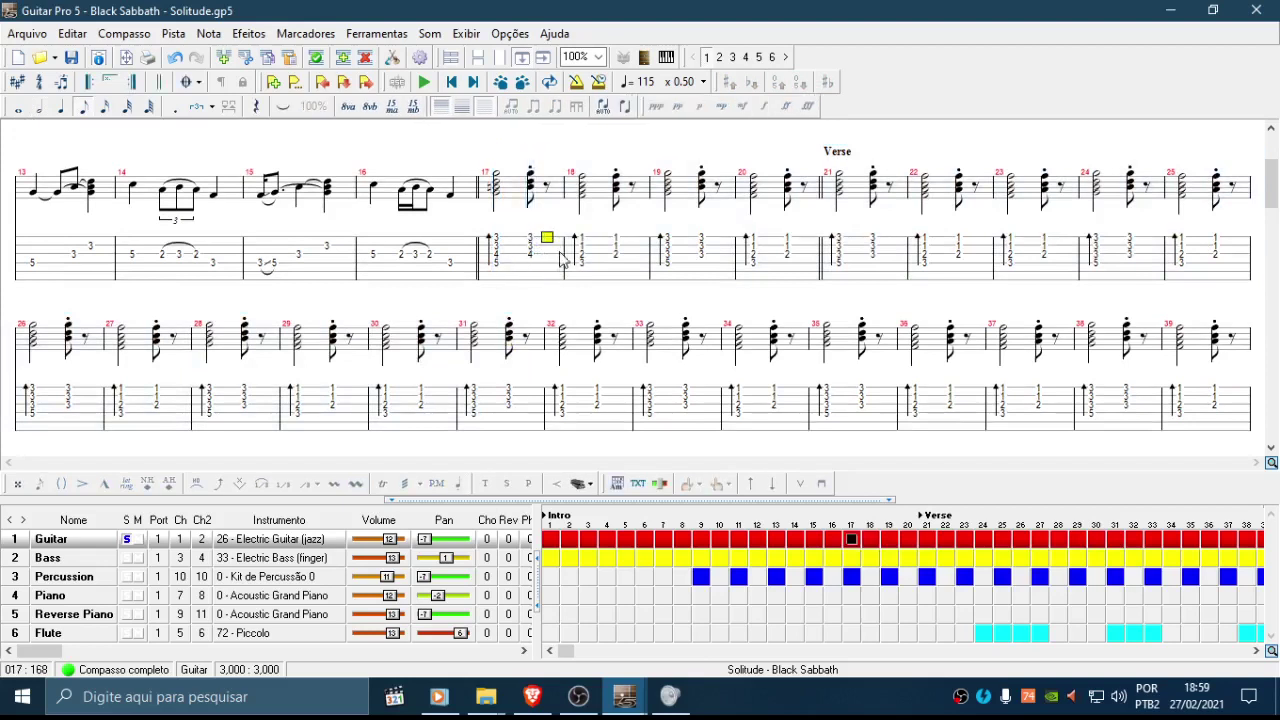
pyautogui.click(835, 226)
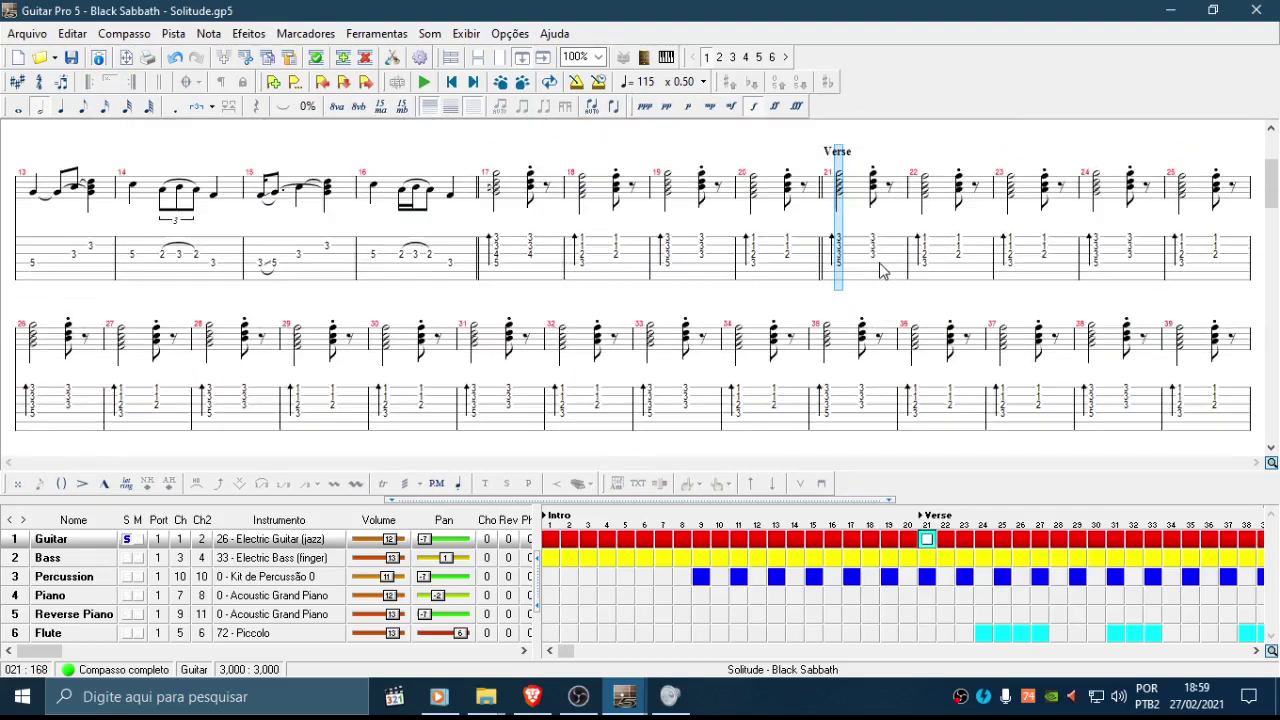
pyautogui.click(734, 294)
pyautogui.scroll(1, 957, 265)
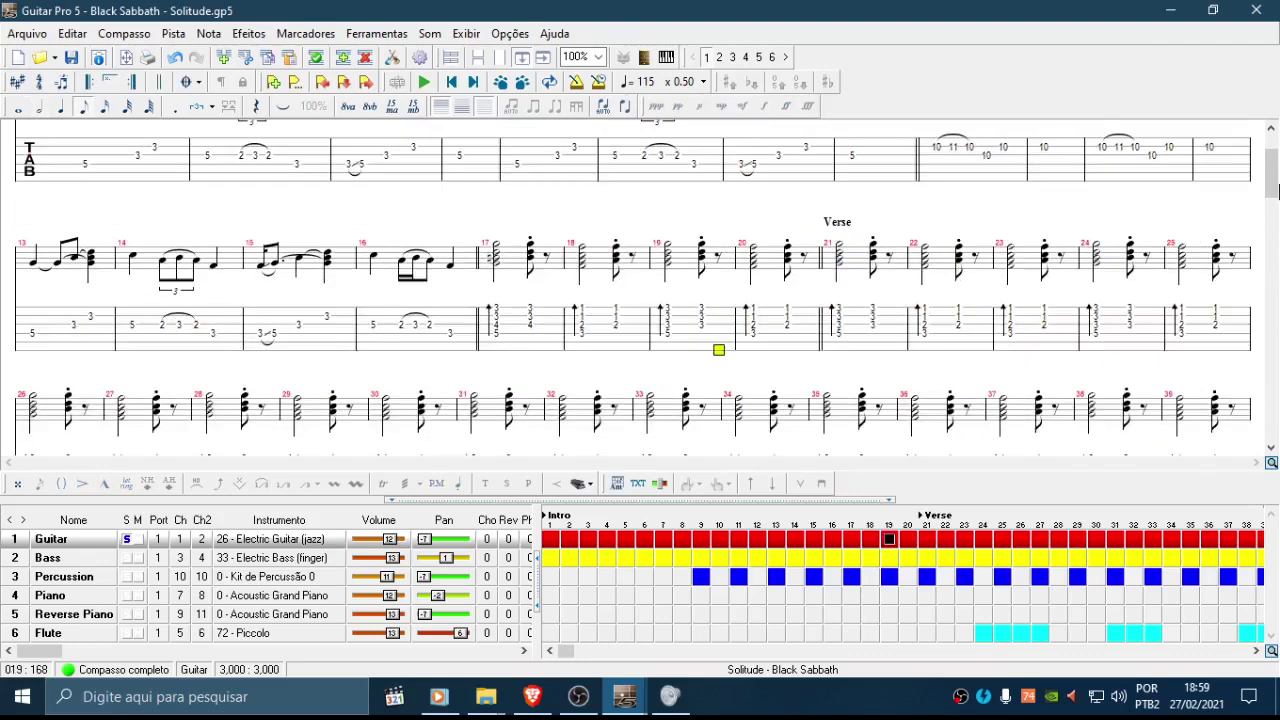
pyautogui.moveTo(1275, 187)
pyautogui.mouseDown()
pyautogui.moveTo(1270, 314)
pyautogui.moveTo(1277, 190)
pyautogui.mouseUp()
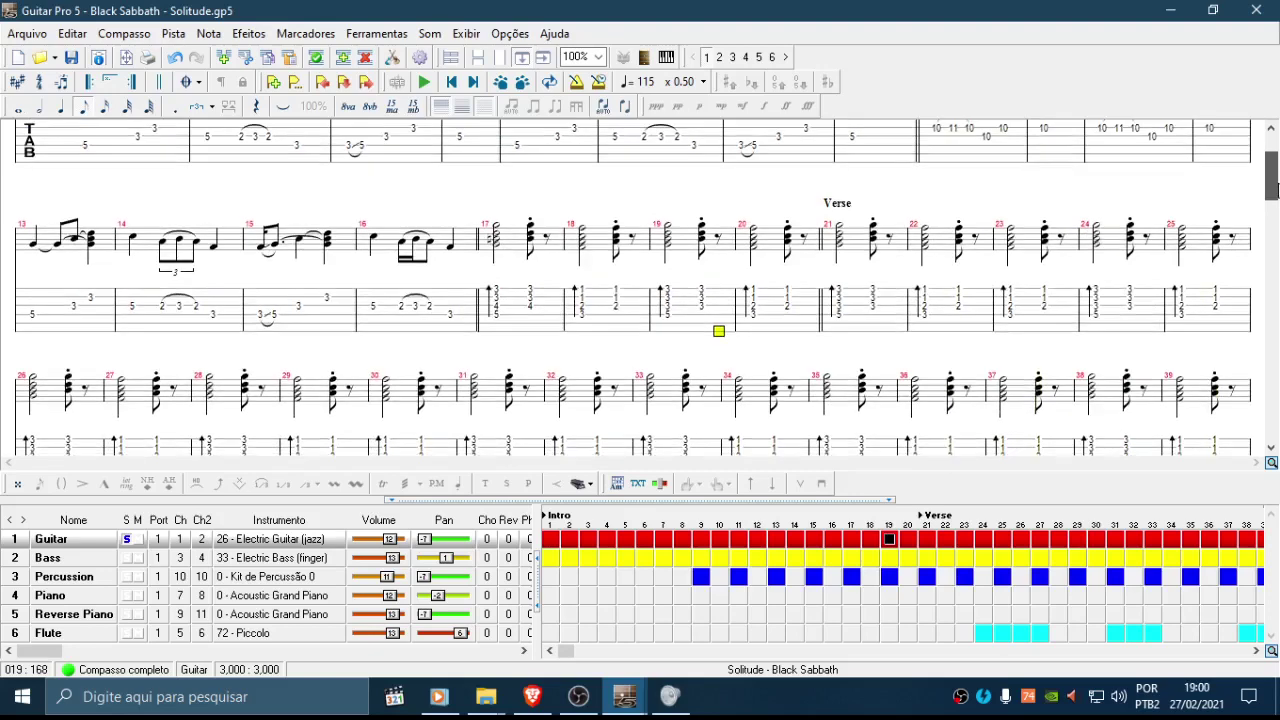
# Step: Check the Guitar's section starts from the first Verse at measure 21 through the Verse at measure 116
pyautogui.click(840, 292)
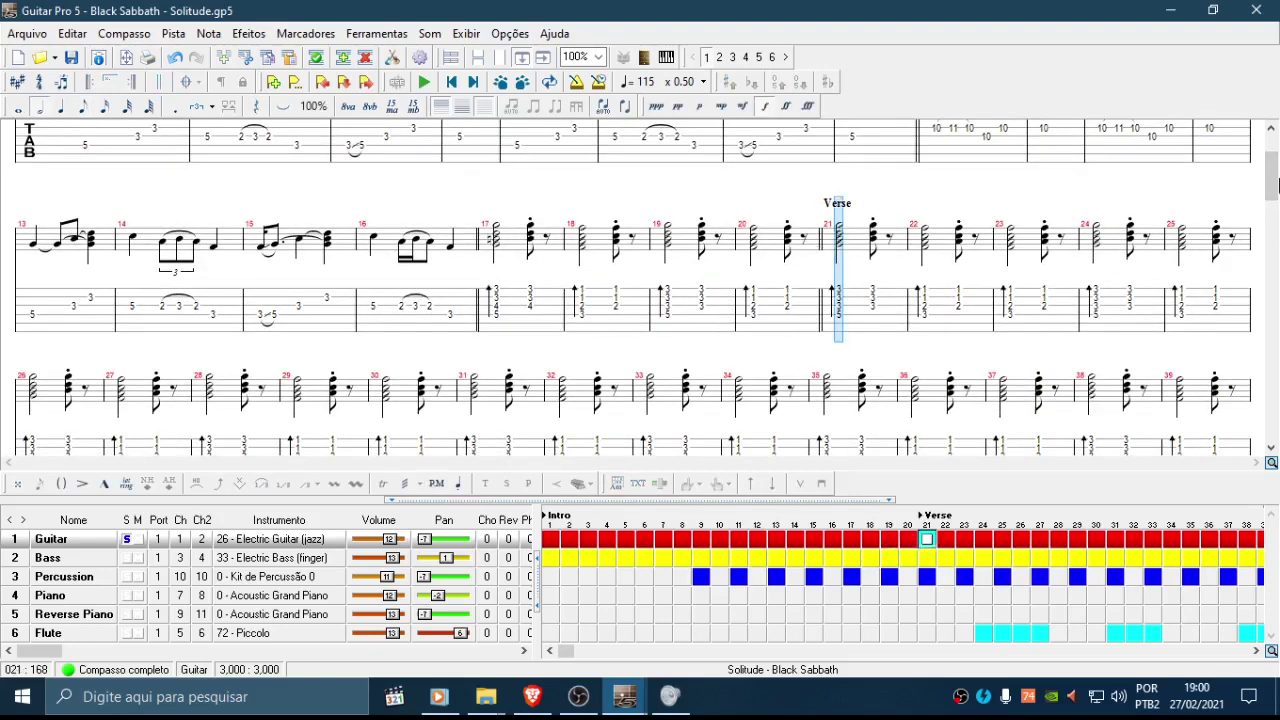
pyautogui.moveTo(1277, 185); pyautogui.dragTo(1274, 232)
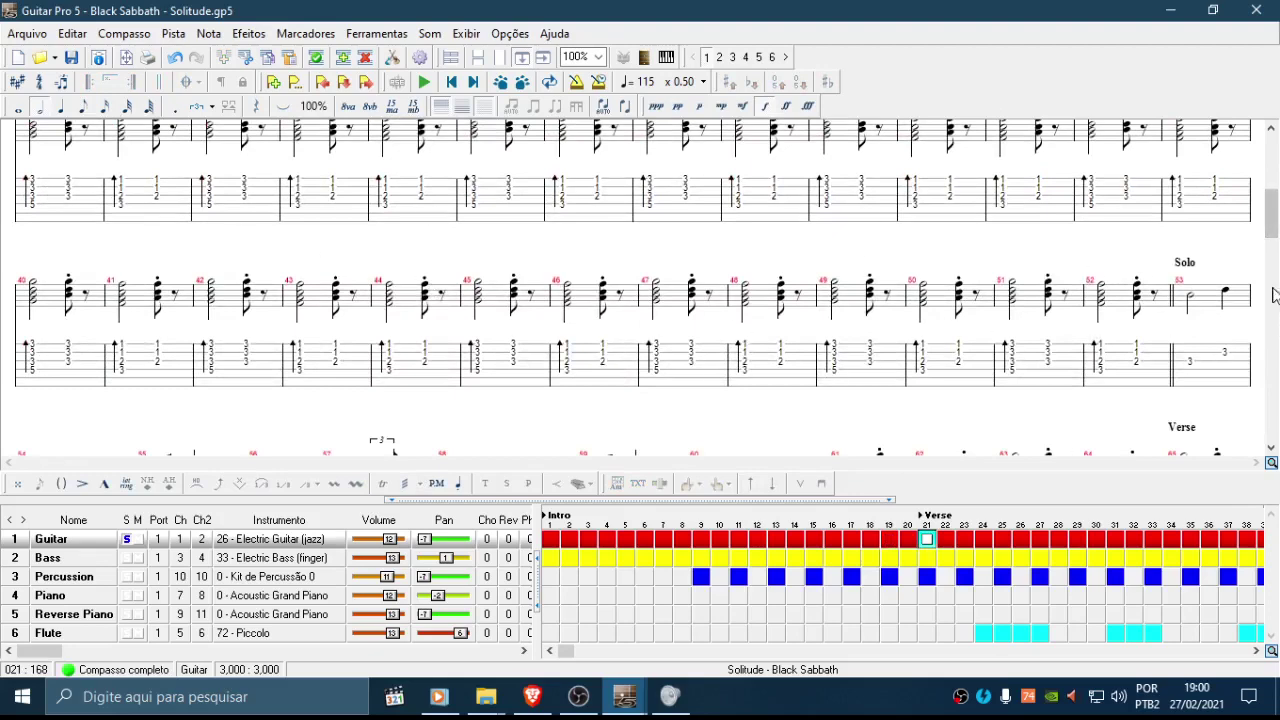
pyautogui.click(1187, 360)
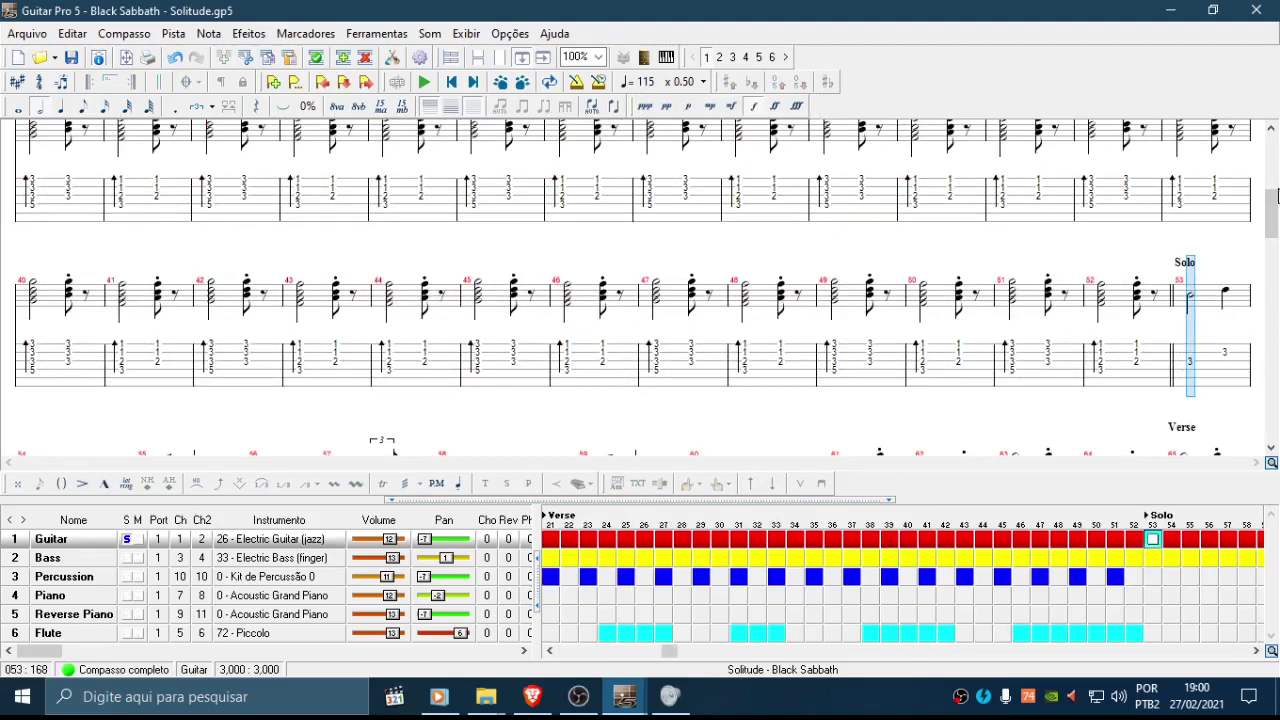
pyautogui.moveTo(1277, 195); pyautogui.dragTo(1278, 250)
pyautogui.click(328, 341)
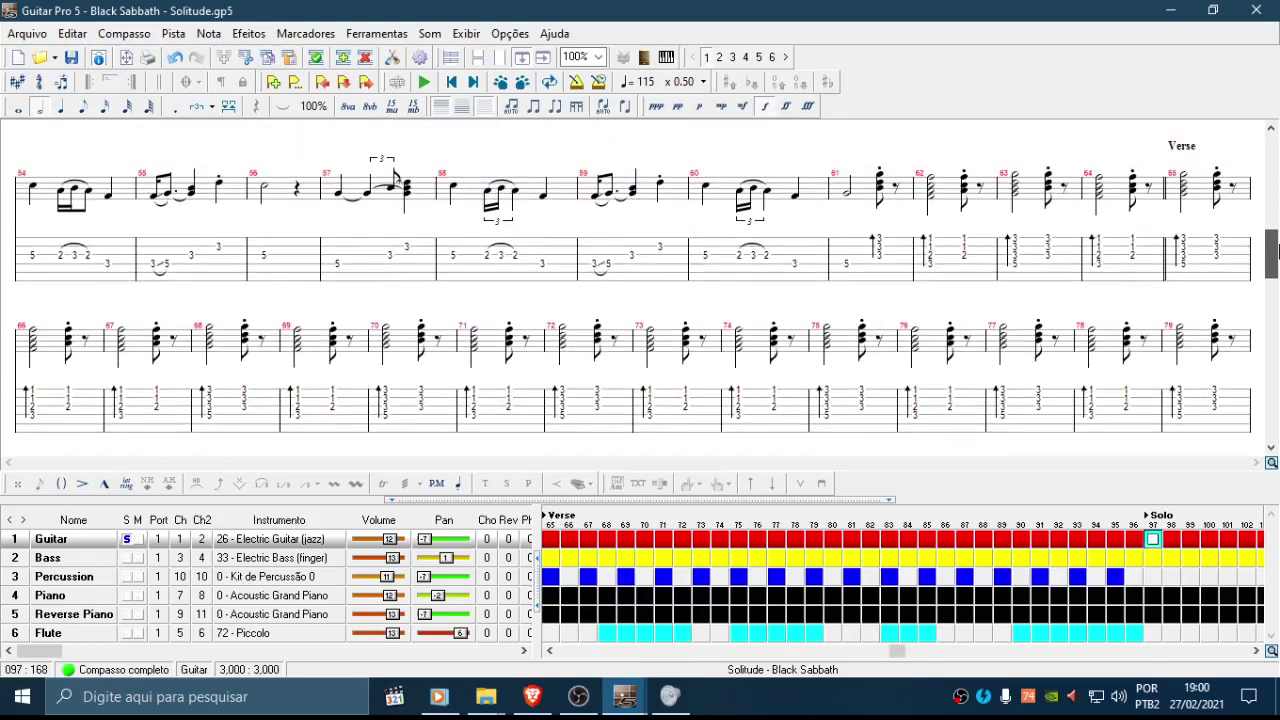
pyautogui.scroll(5, 1186, 307)
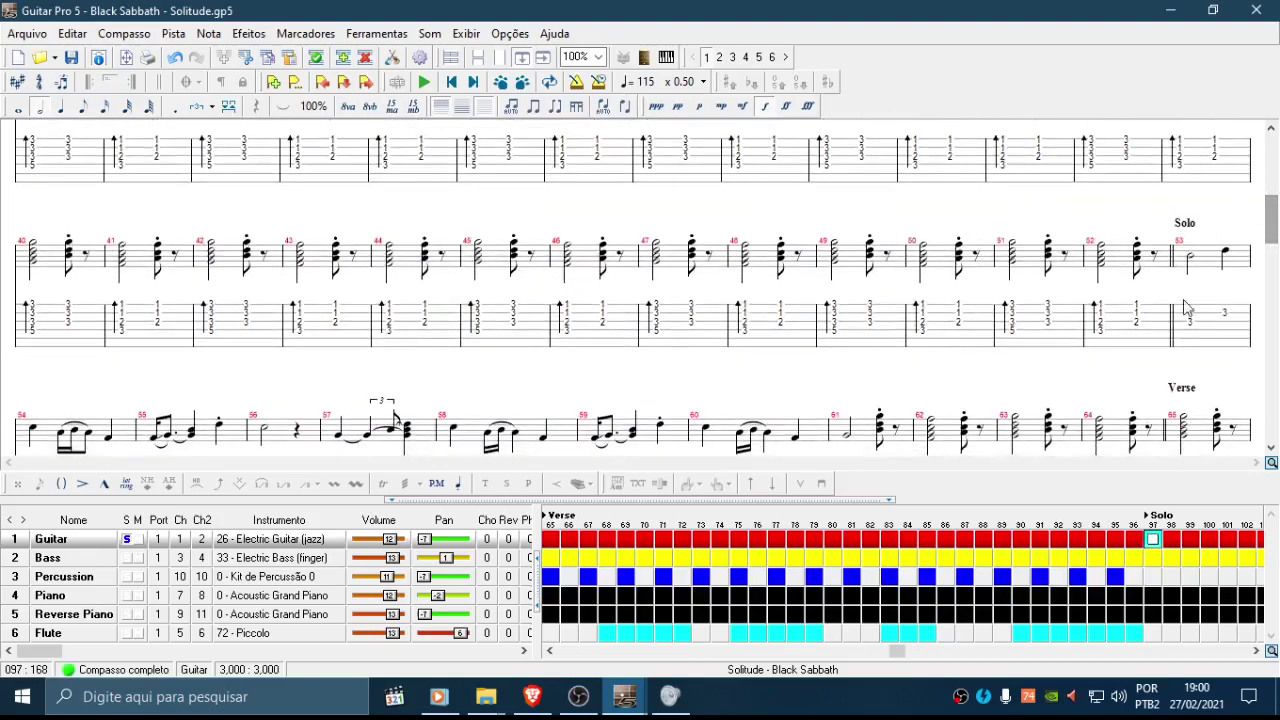
pyautogui.click(1276, 313)
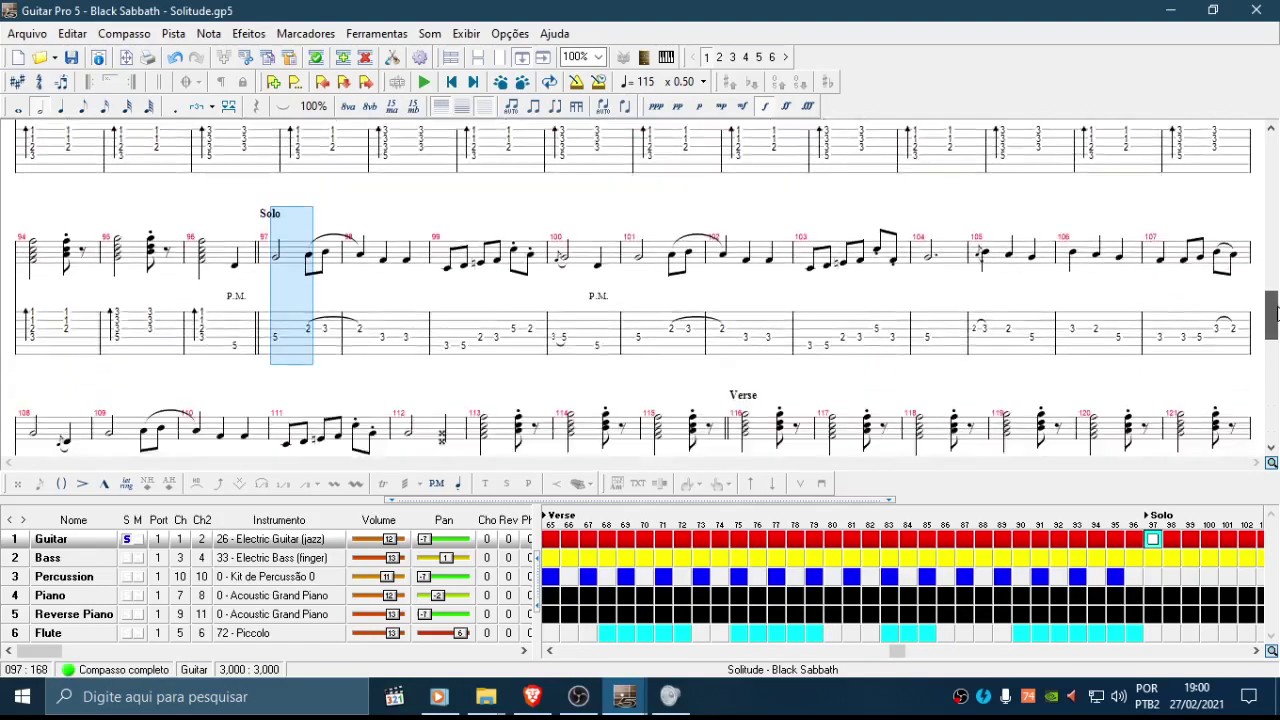
pyautogui.scroll(-2, 1276, 313)
pyautogui.click(745, 240)
pyautogui.keyDown('shift'); pyautogui.click(920, 245); pyautogui.keyUp('shift')
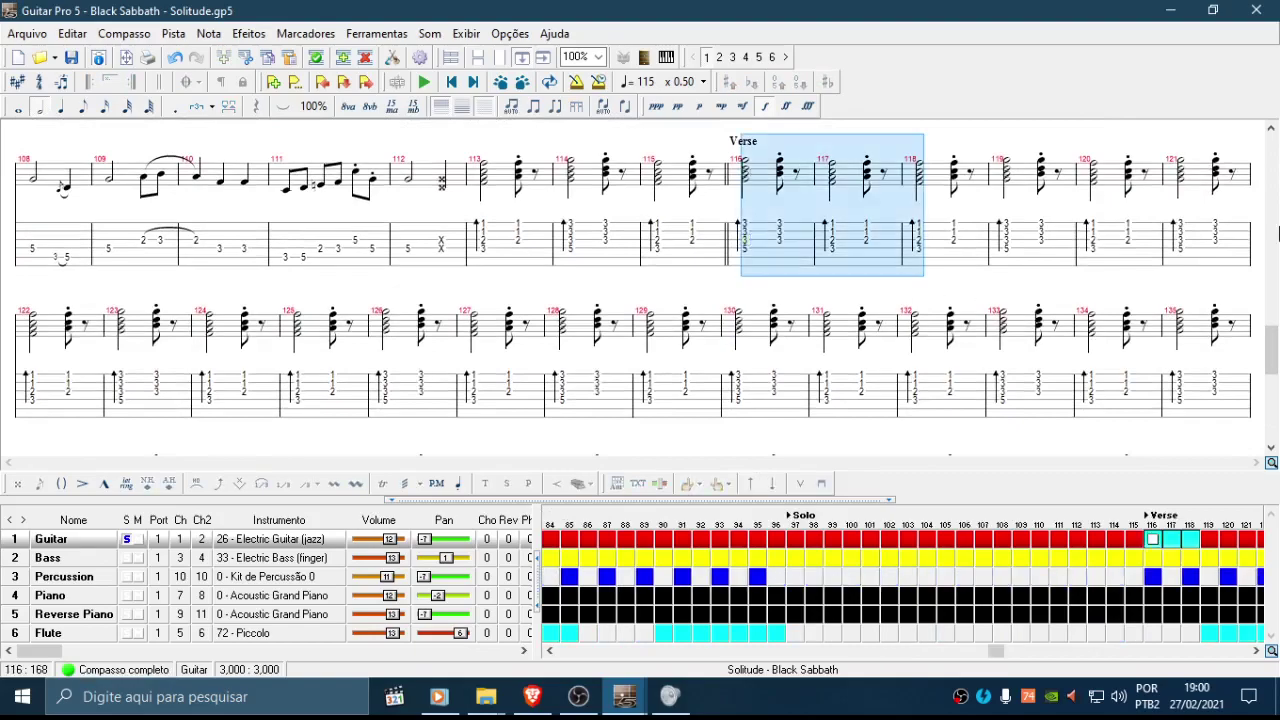
pyautogui.click(1143, 322)
pyautogui.moveTo(1273, 355); pyautogui.dragTo(1274, 325)
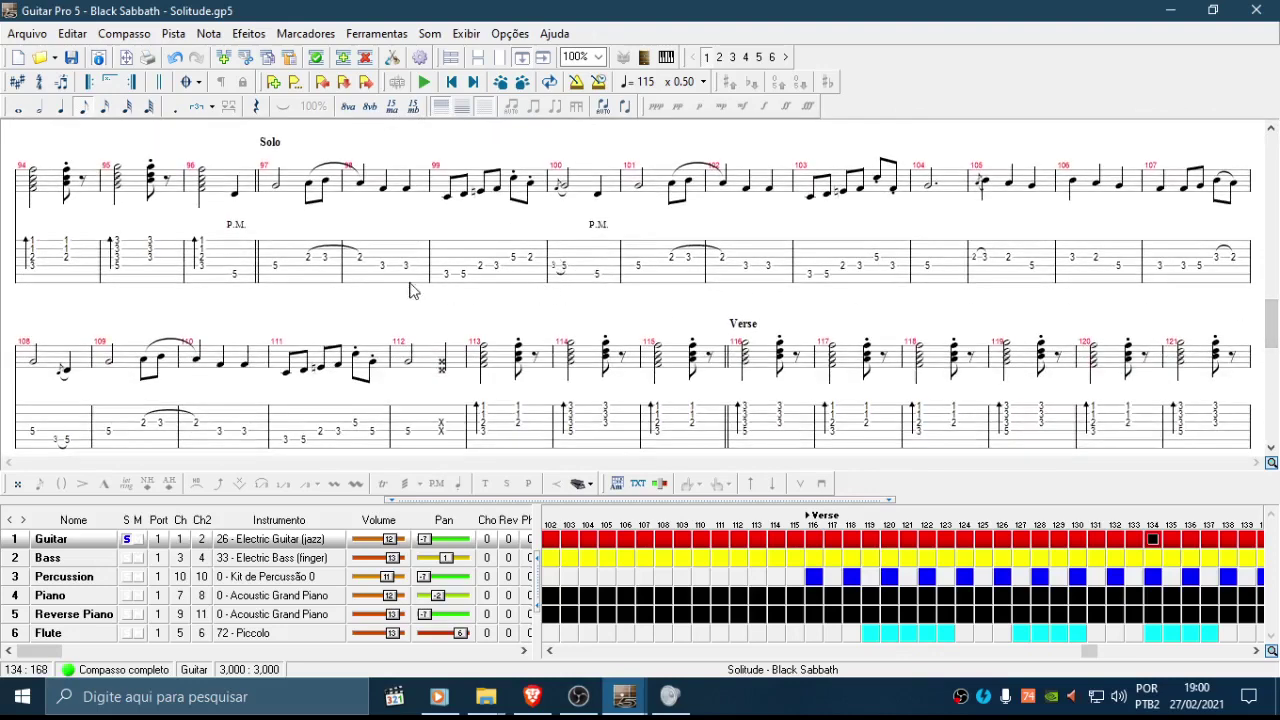
# Step: Inspect the palm-muted note in Guitar measure 96 and listen to the grace-note passage in measure 100
pyautogui.click(232, 260)
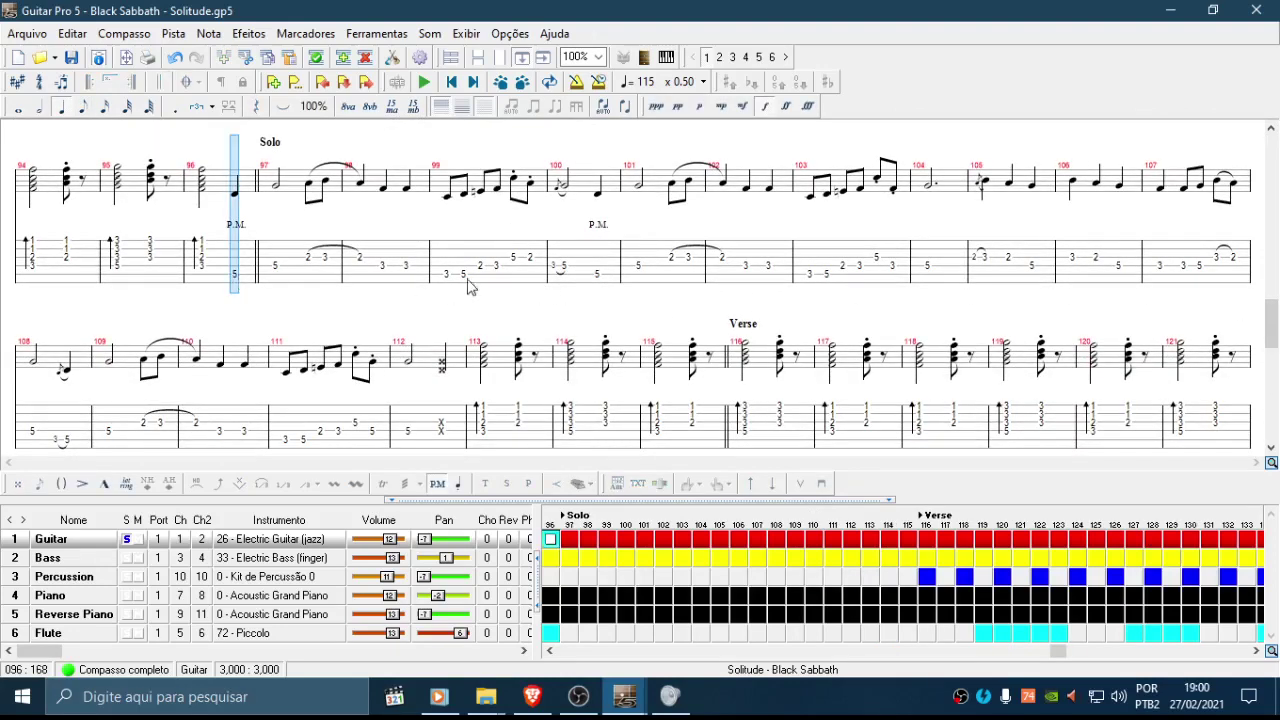
pyautogui.click(237, 258)
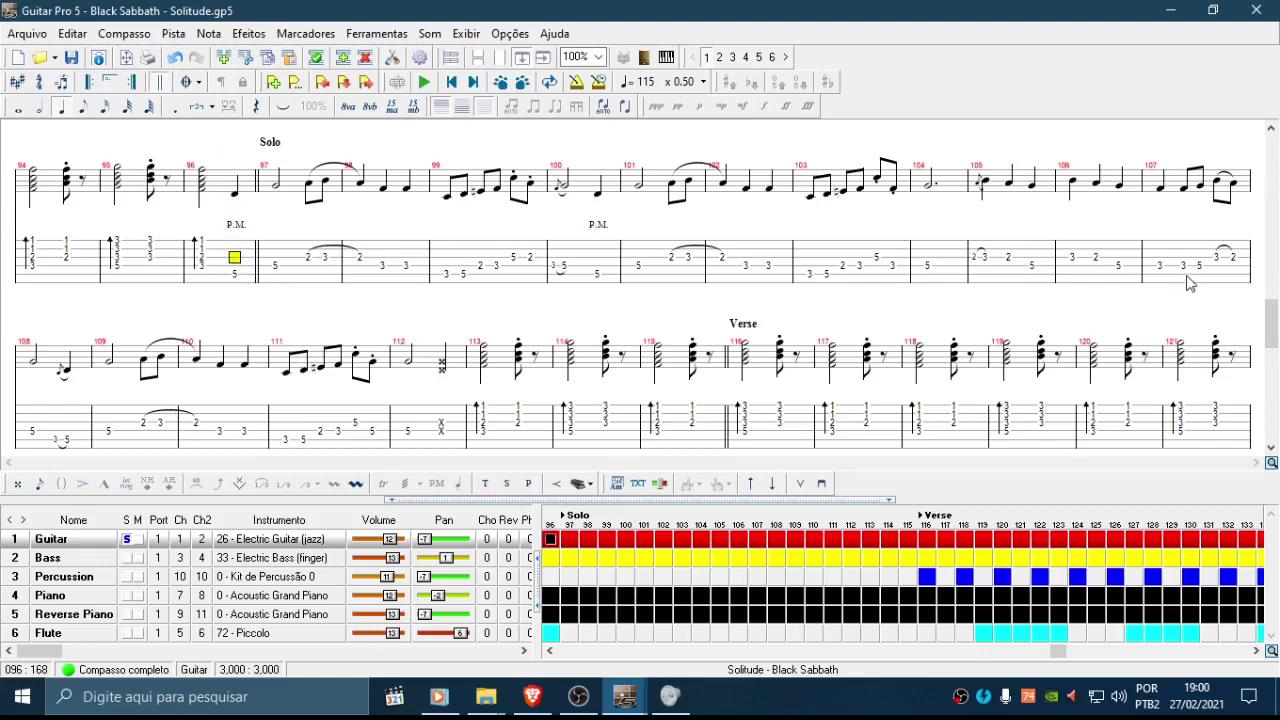
pyautogui.moveTo(1274, 325); pyautogui.dragTo(1276, 313)
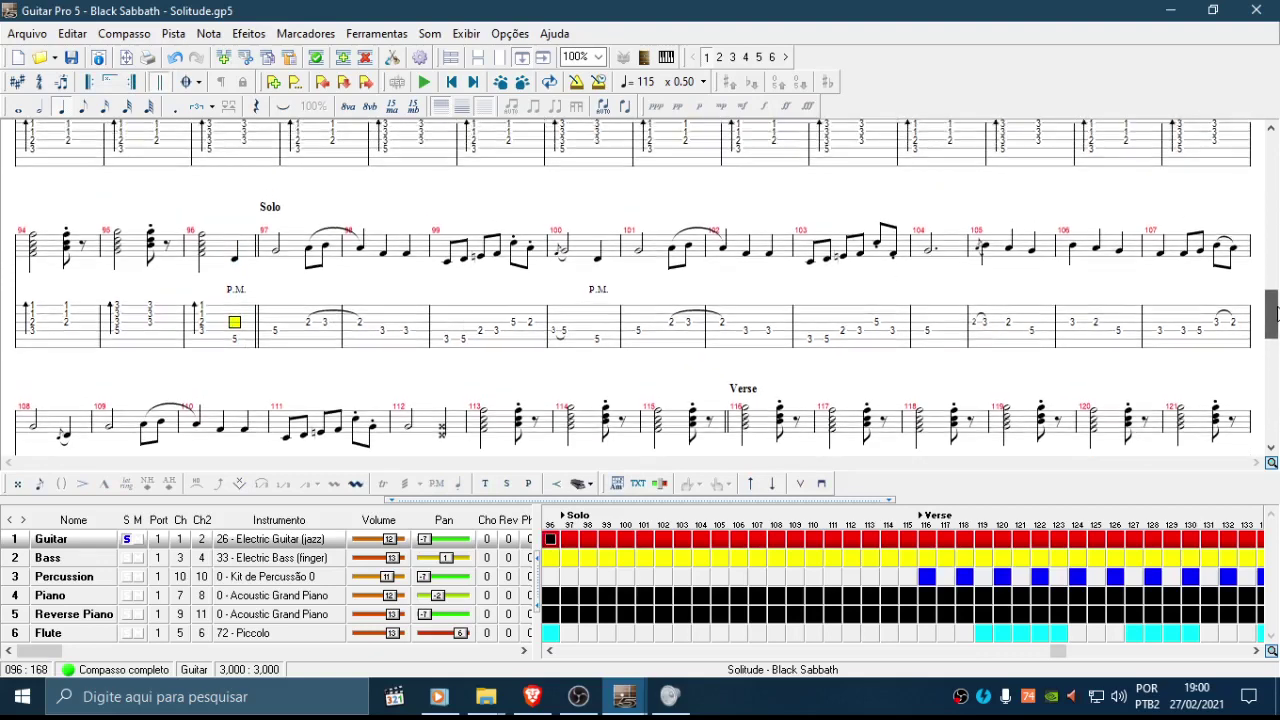
pyautogui.click(240, 345)
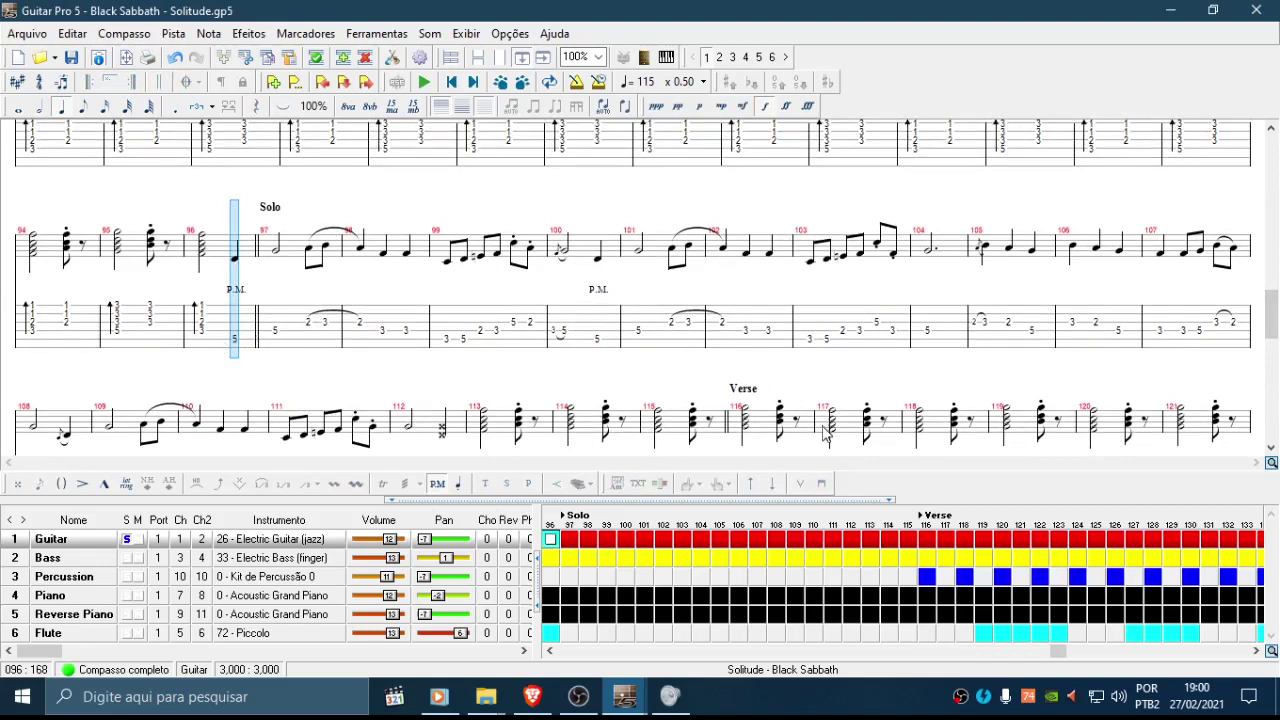
pyautogui.click(566, 342)
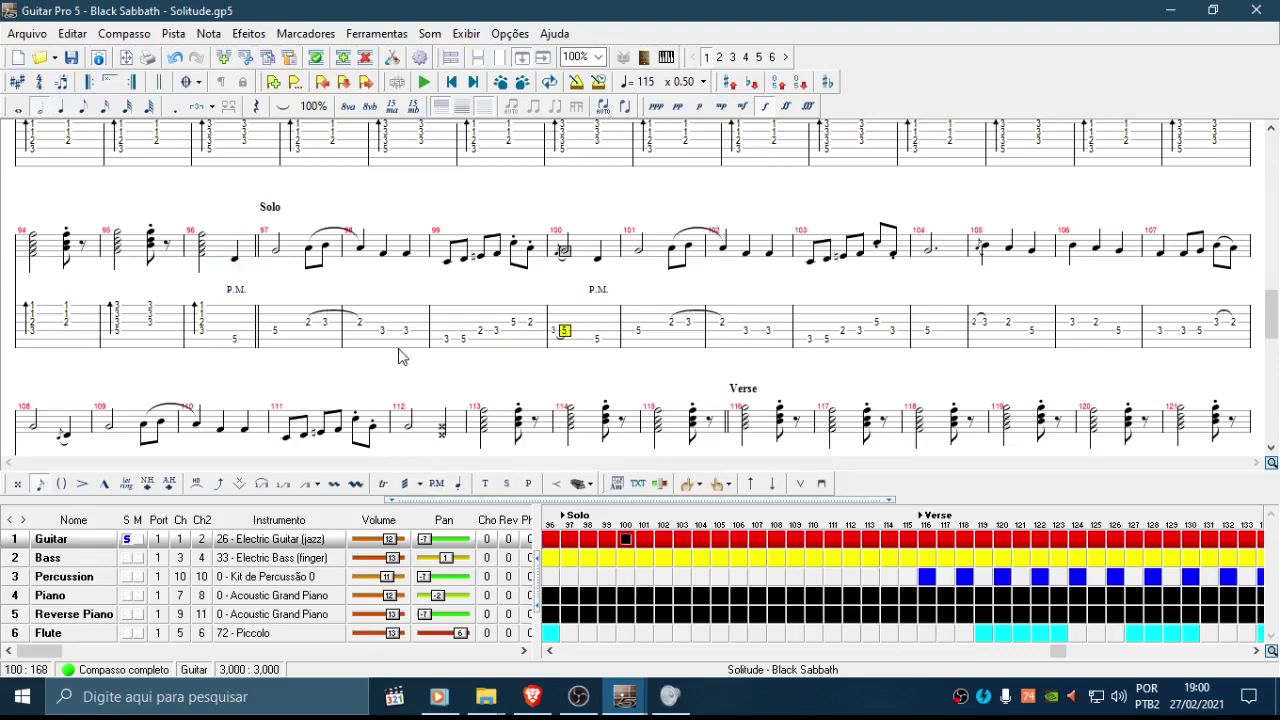
pyautogui.press('space')
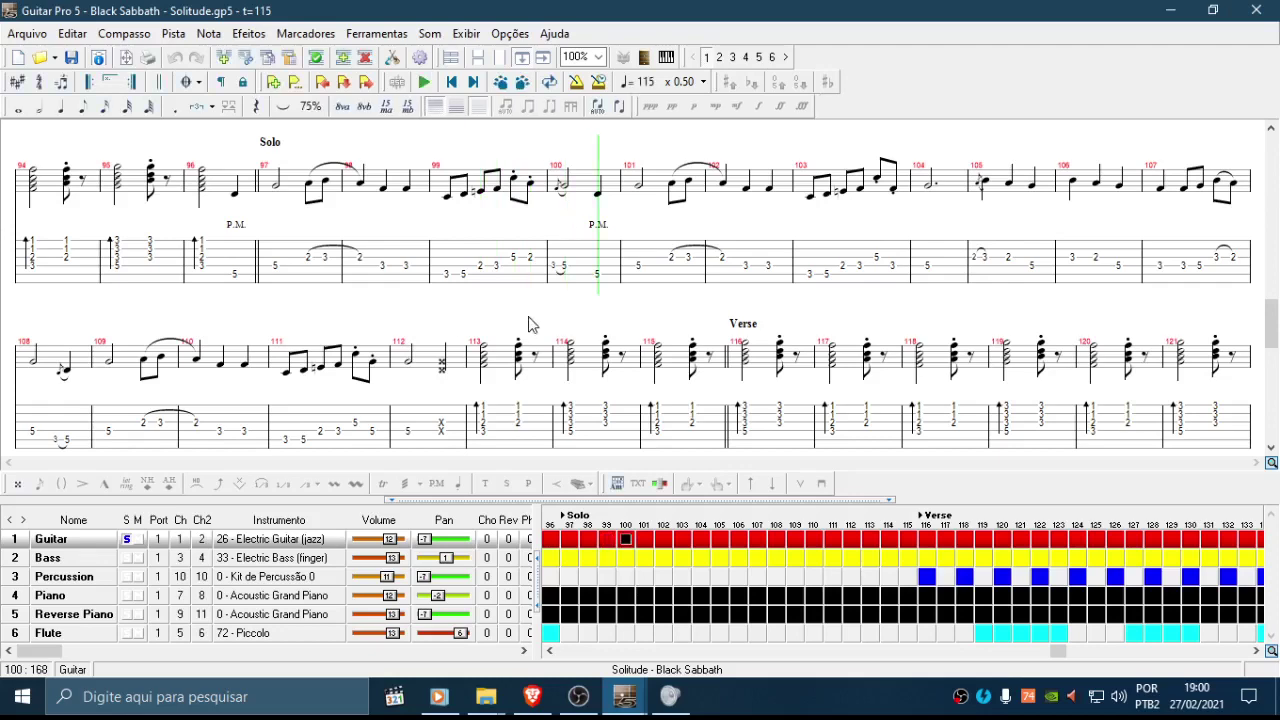
pyautogui.press('space')
# Step: Try clearing the fret 3 grace note in Guitar measure 100 and undo it
pyautogui.press('g')
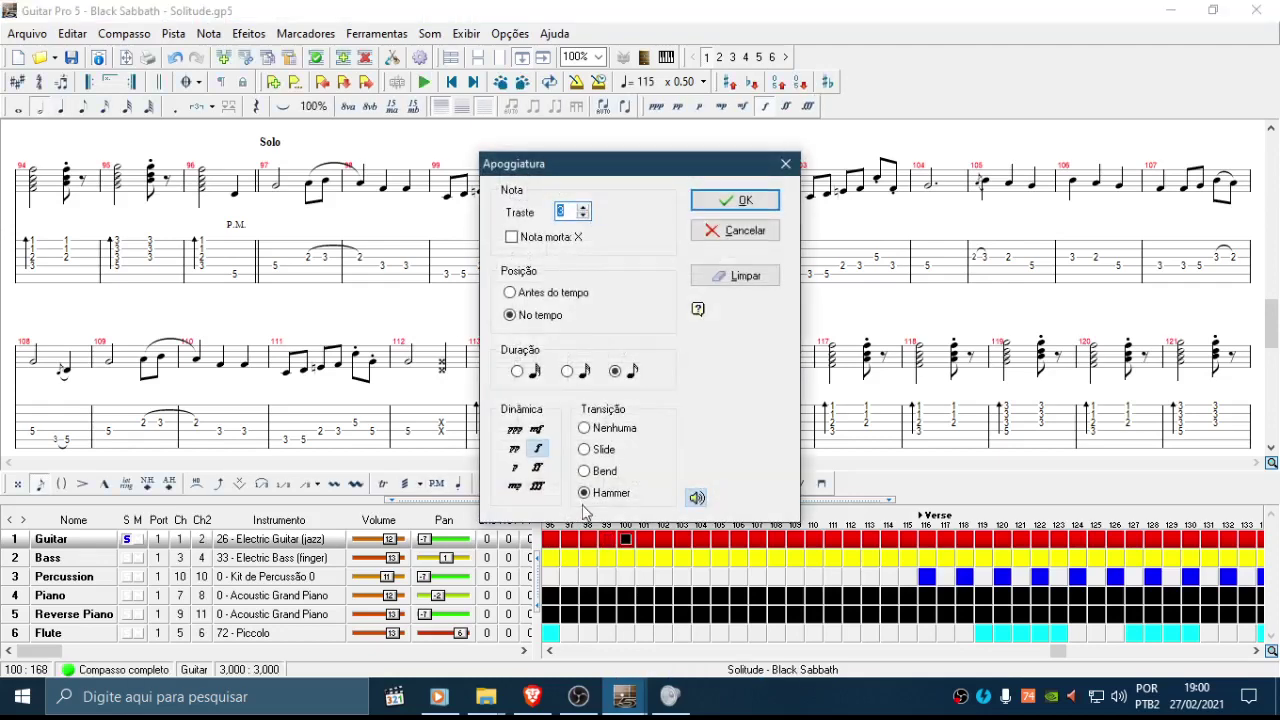
pyautogui.click(757, 282)
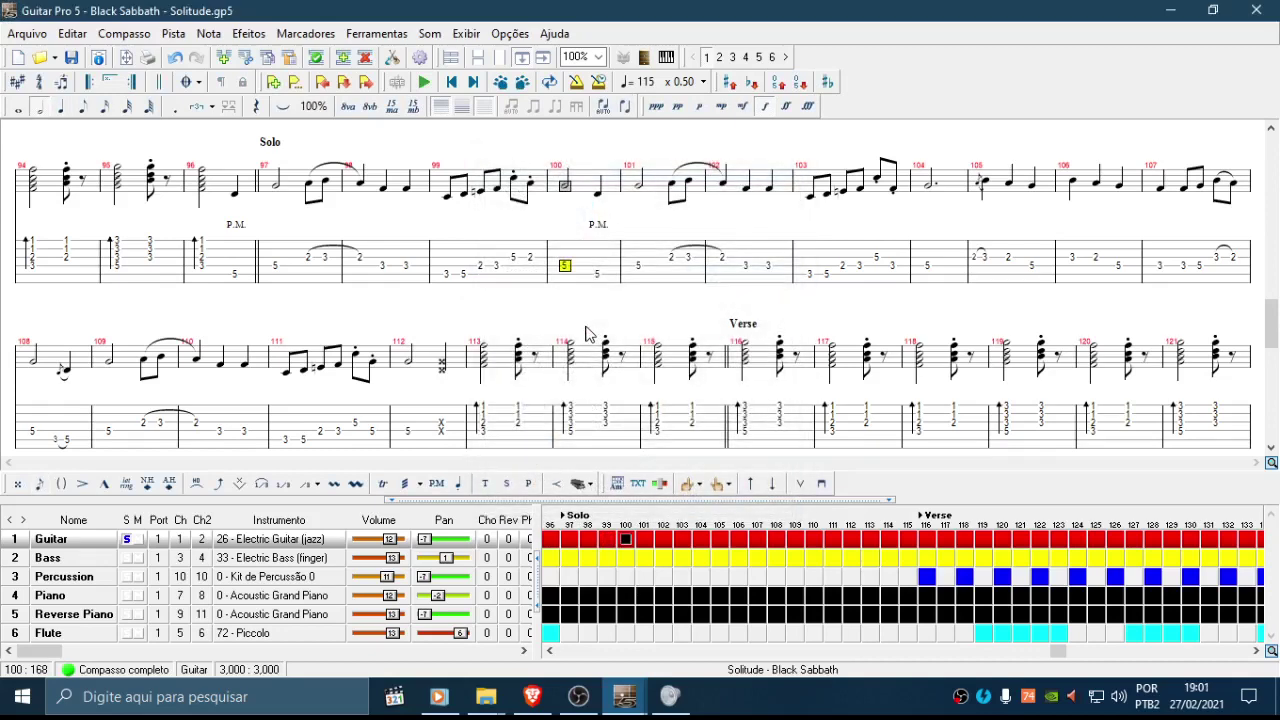
pyautogui.hotkey('ctrl', 'z')
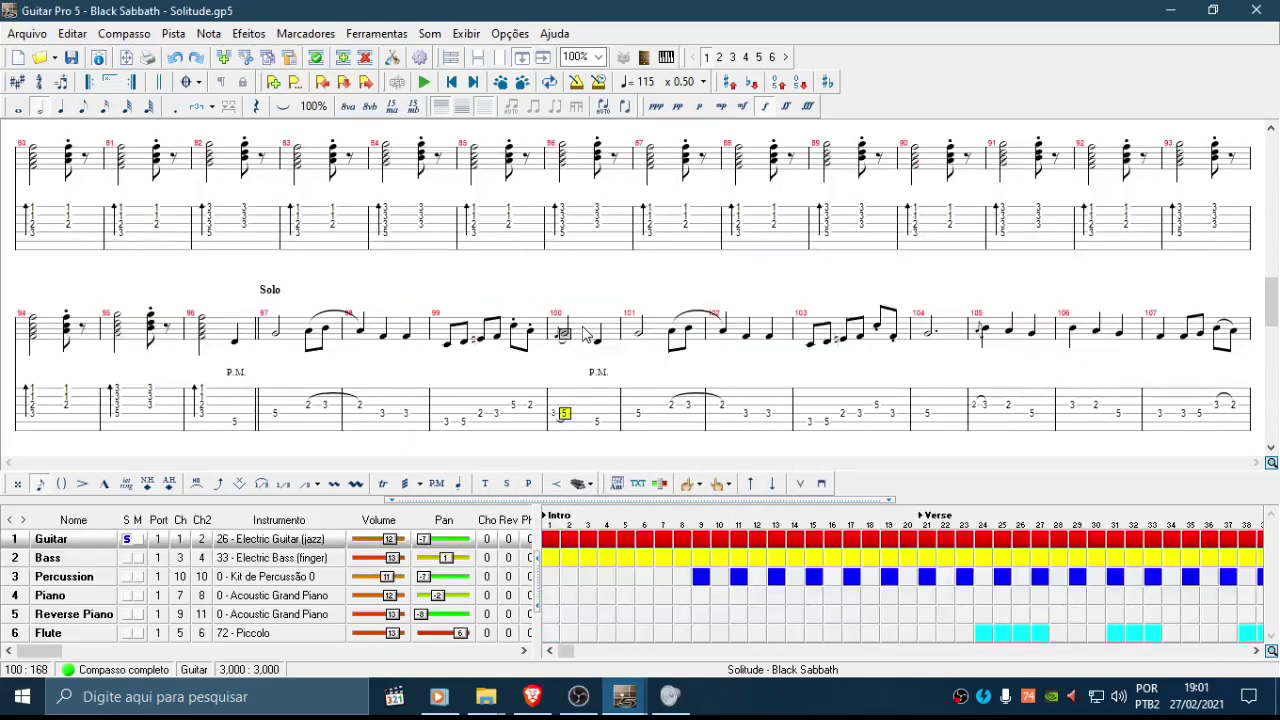
# Step: Remove the hammered fret 3 grace note before the first note of Guitar measure 100
pyautogui.doubleClick(566, 336)
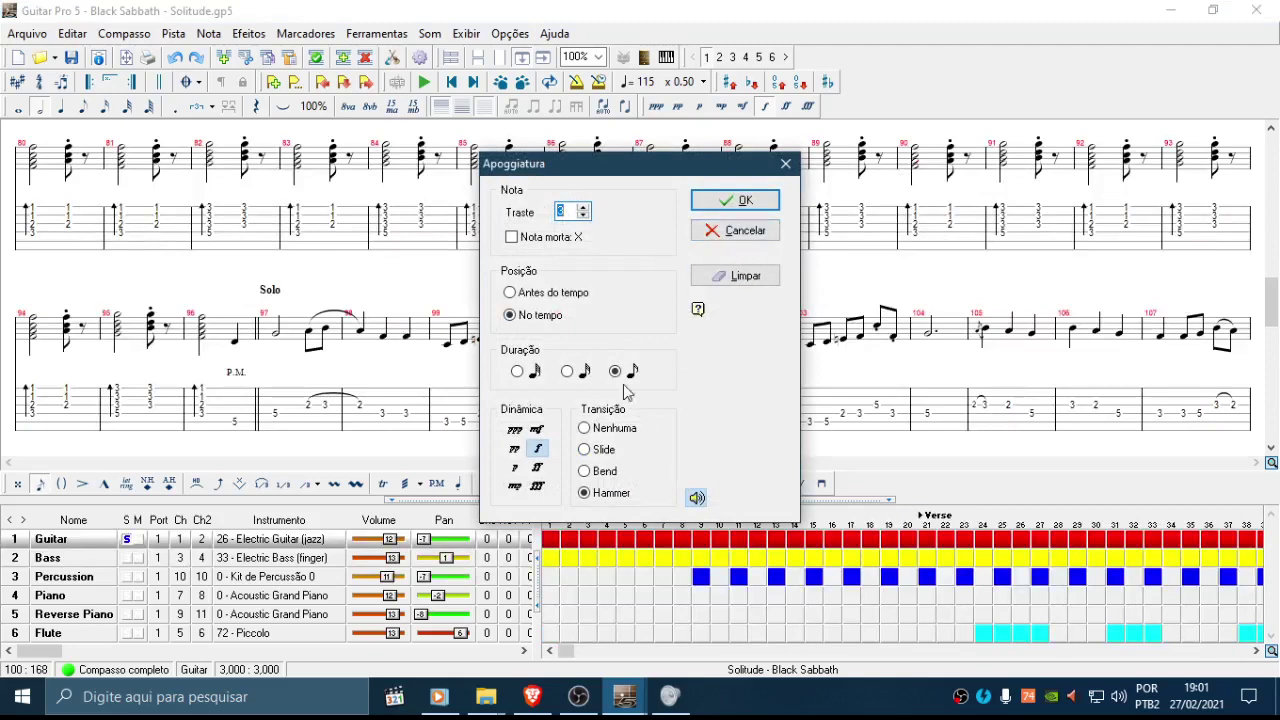
pyautogui.click(737, 276)
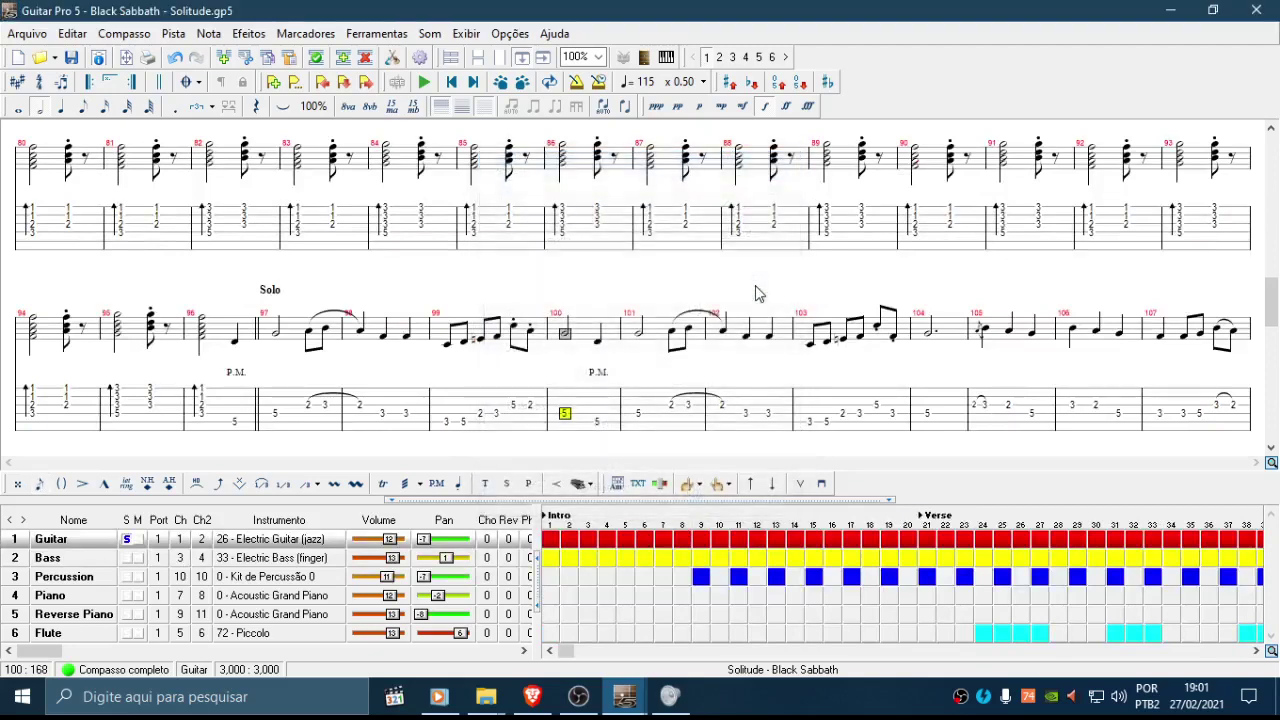
# Step: Shorten the opening half note of measure 100 to a quarter note and duplicate that fret-5 beat
pyautogui.press('space')
pyautogui.press('space')
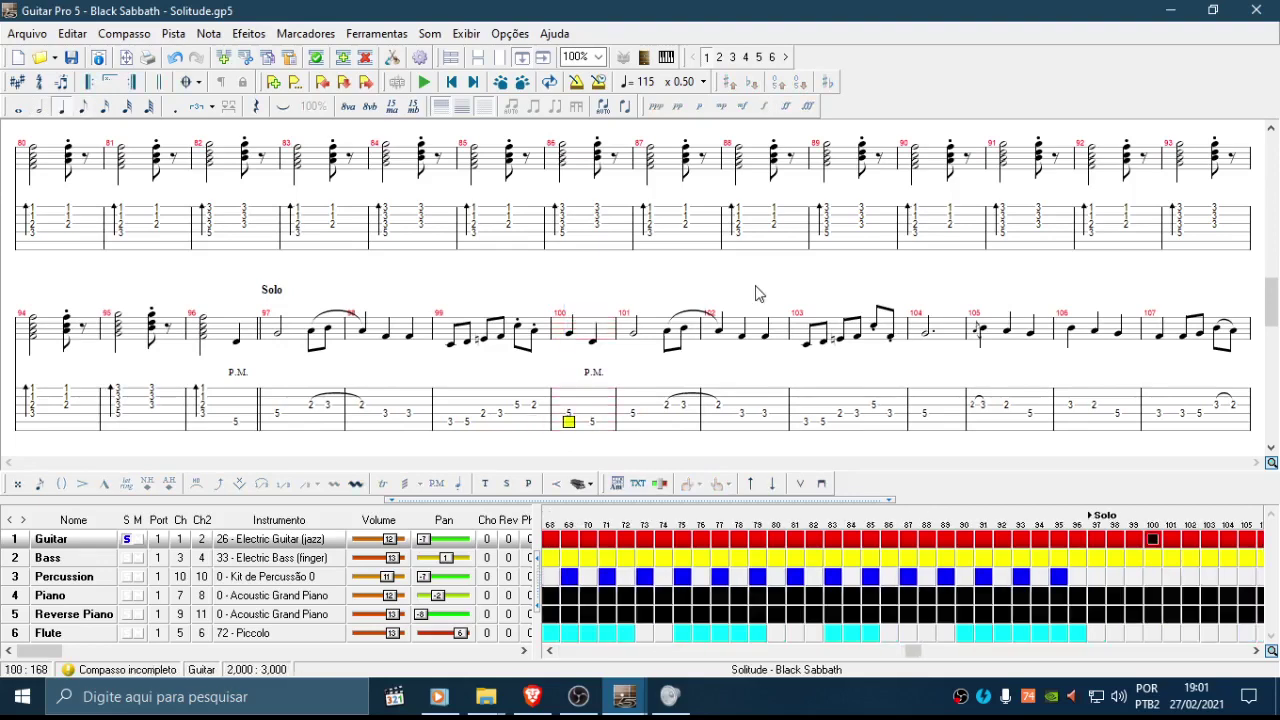
pyautogui.hotkey('ctrl', 'z')
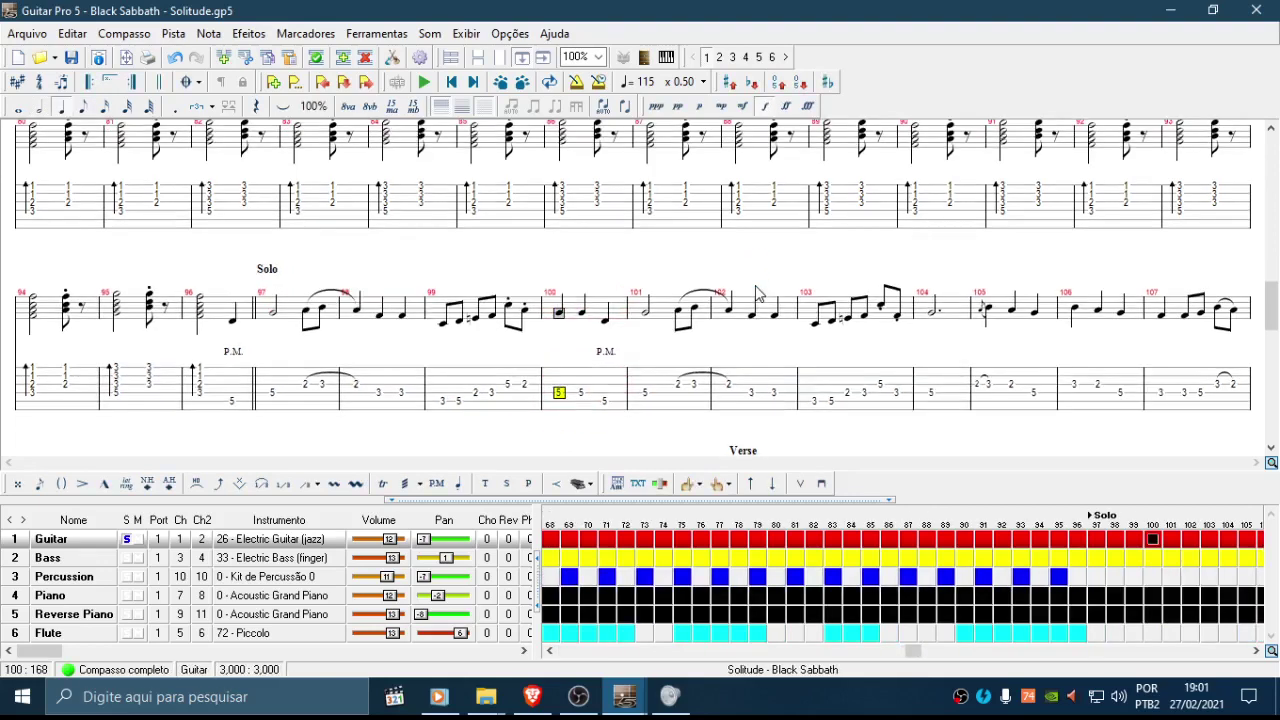
# Step: Make the first beat of measure 100 a fret-3 sixteenth note that hammers on to the following fret-5 note
pyautogui.write('3h')
pyautogui.press('+')
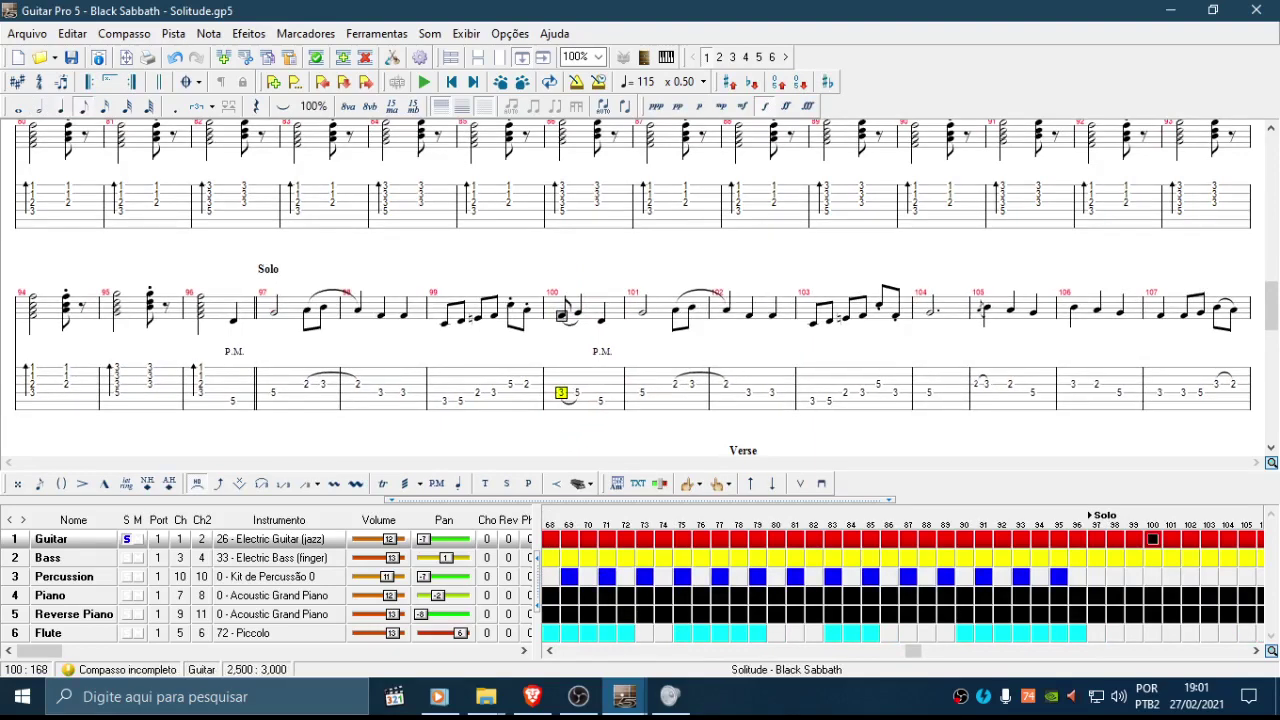
pyautogui.press('space')
pyautogui.press('space')
pyautogui.press('Left')
pyautogui.press('+')
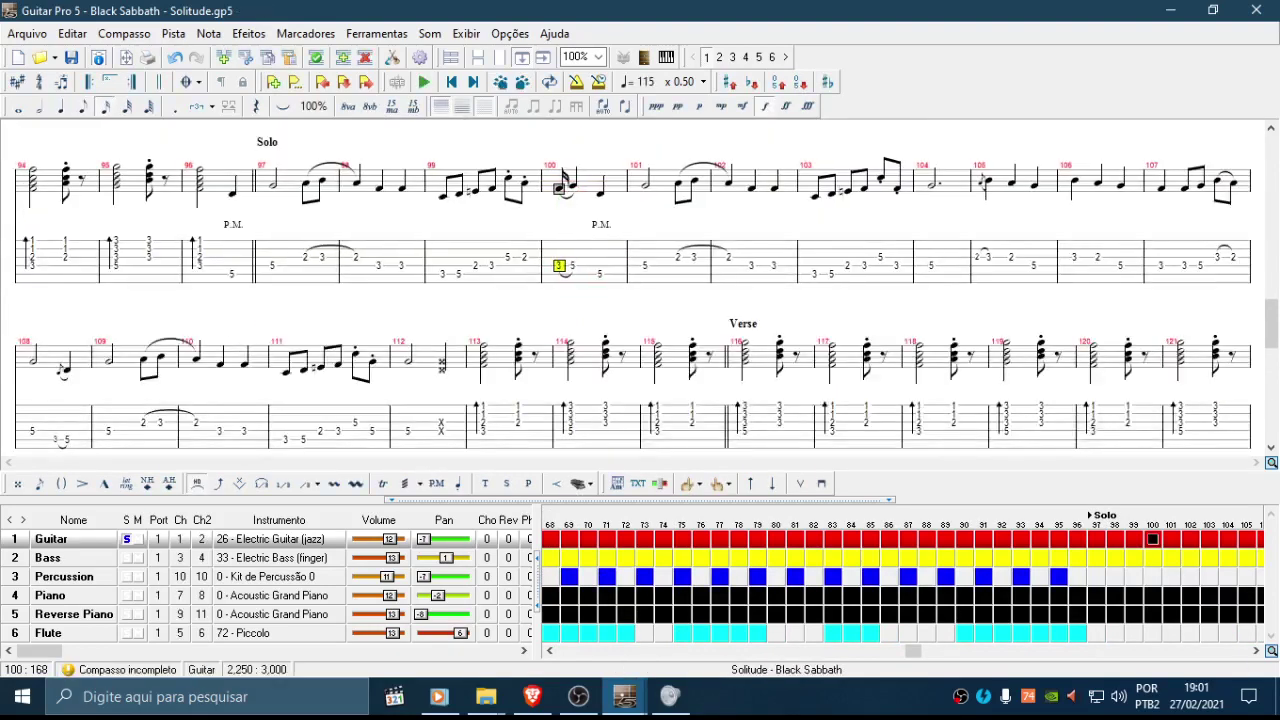
pyautogui.press('space')
pyautogui.press('space')
pyautogui.press('Right')
pyautogui.press('5')
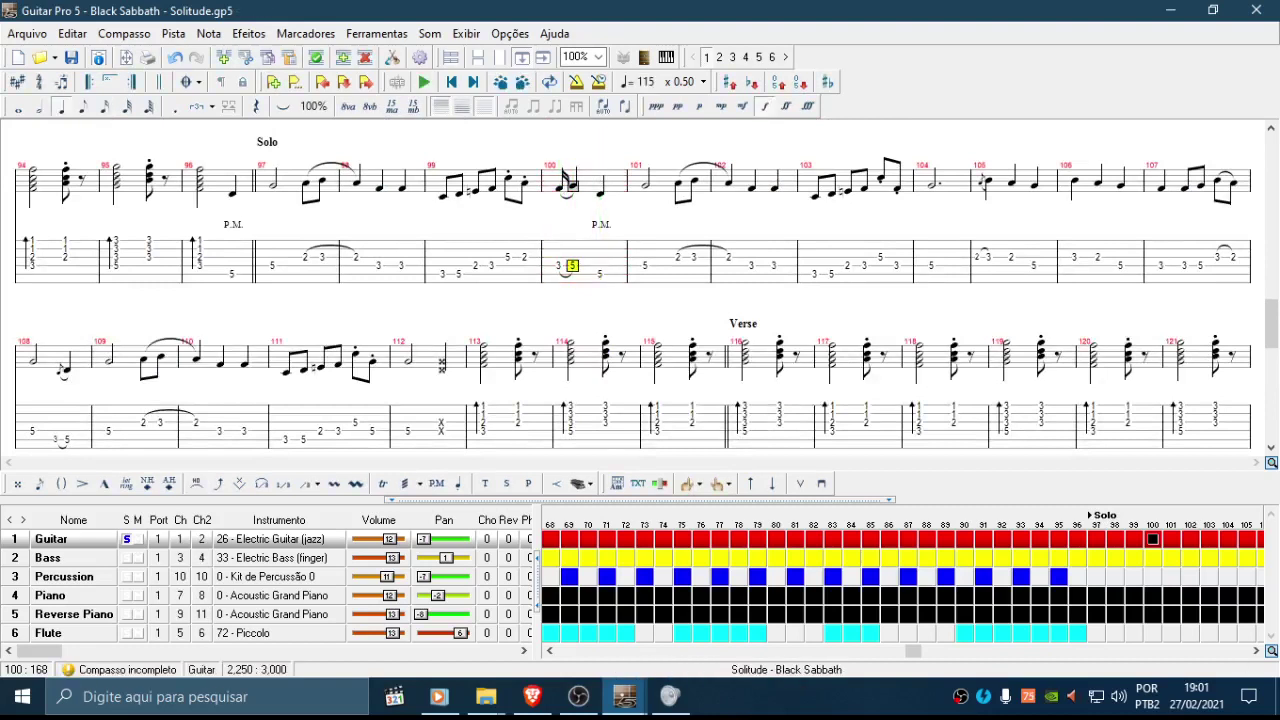
# Step: Copy the fret-3 sixteenth beat of measure 100 and paste it before the palm-muted last note
pyautogui.press('Left')
pyautogui.press('space')
pyautogui.press('space')
pyautogui.press('Down')
pyautogui.press('Left')
pyautogui.press('space')
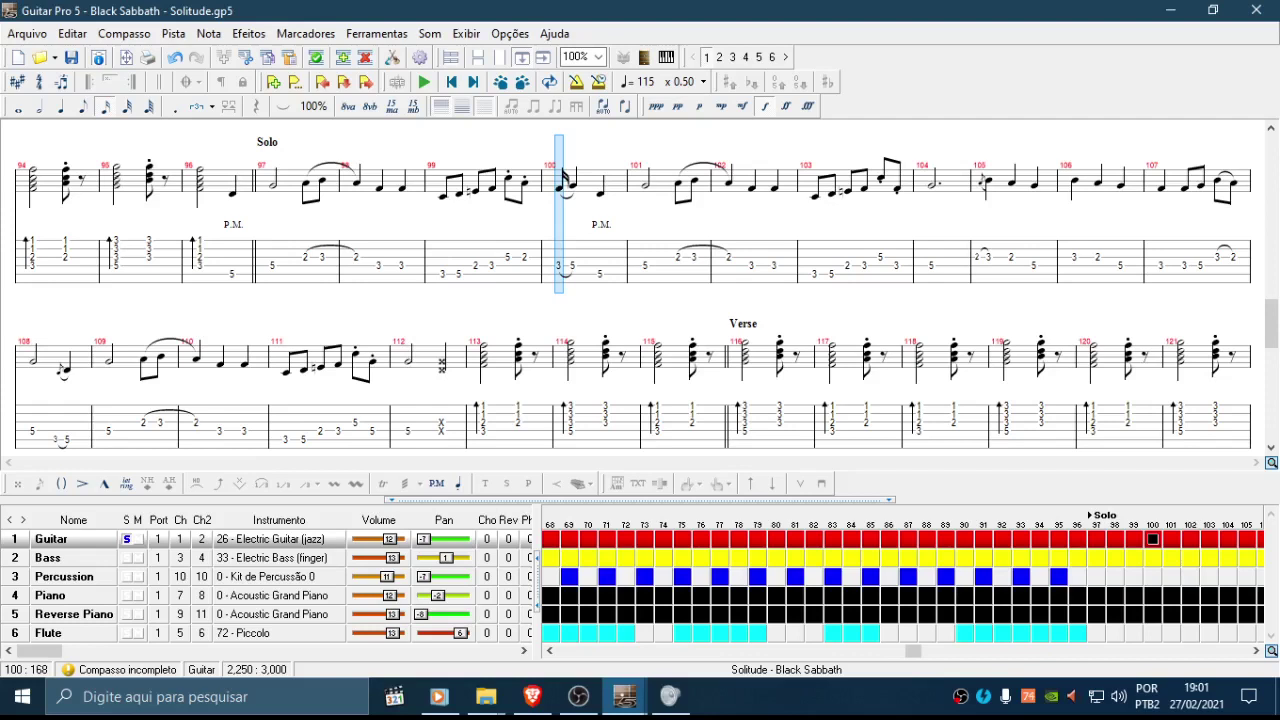
pyautogui.press('space')
pyautogui.press('Right')
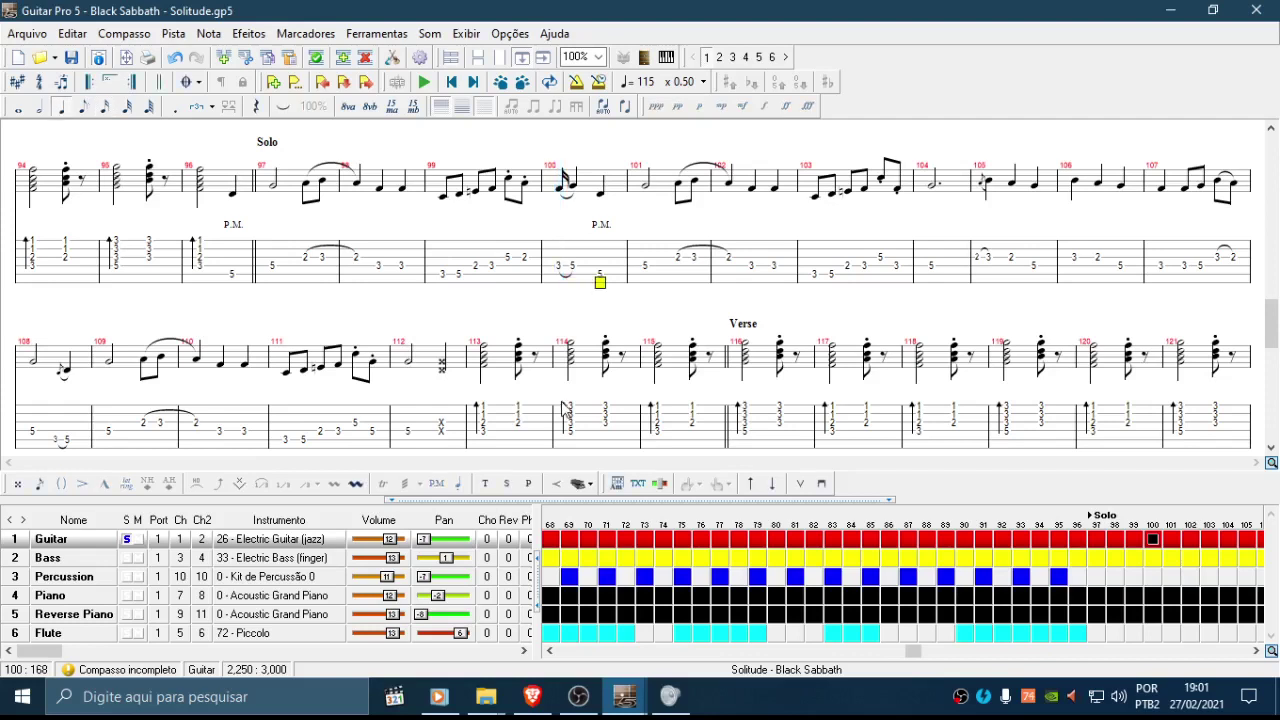
pyautogui.hotkey('ctrl', 'v')
pyautogui.press('Up')
pyautogui.press('Up')
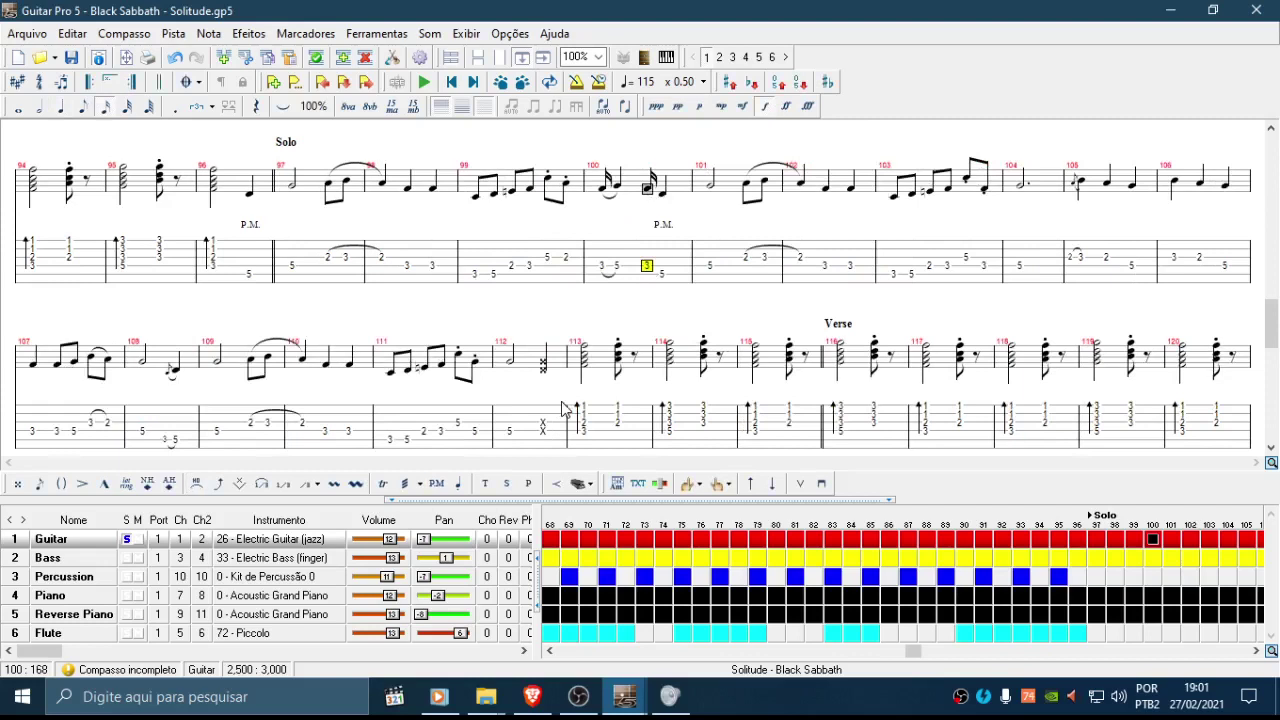
# Step: Replace the pasted beat's note with a tie from the fret-5 quarter note in measure 100, and dot that quarter note
pyautogui.press('Delete')
pyautogui.press('Left')
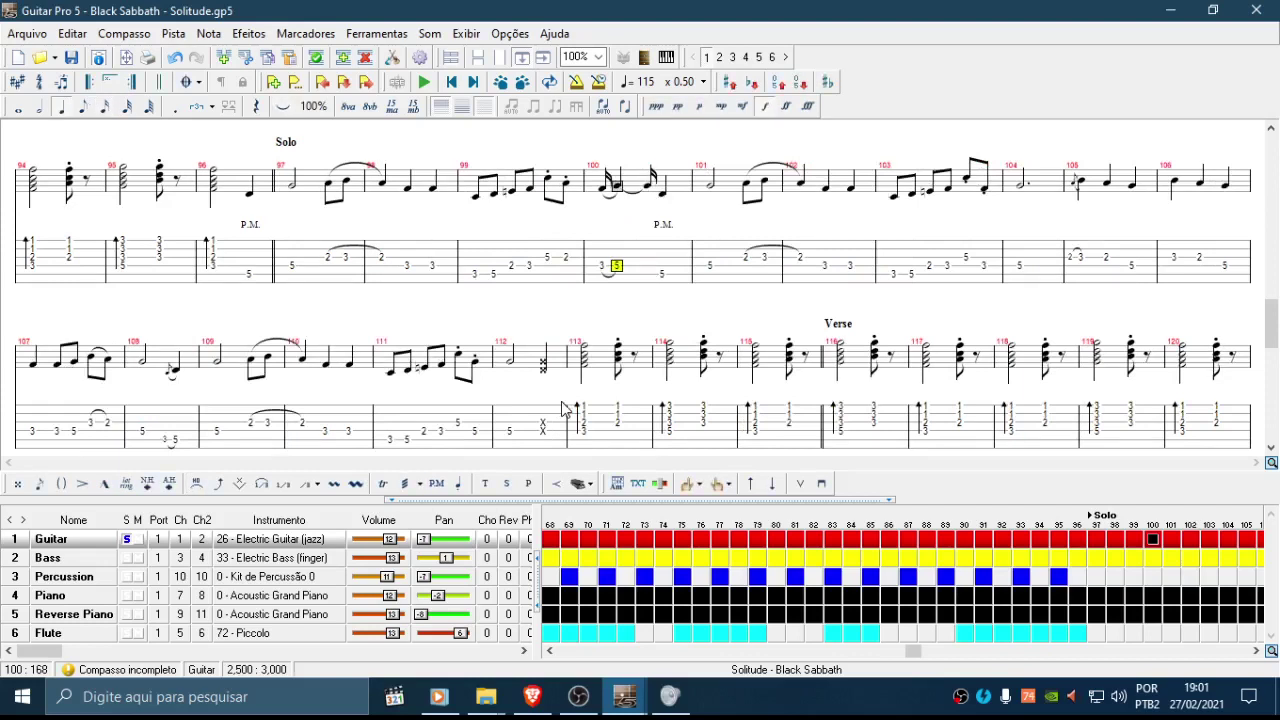
pyautogui.press('.')
# Step: Step back and forth through the solo notes of measures 98 to 100 to check the edited rhythm
pyautogui.press('Left')
pyautogui.press('Left')
pyautogui.press('Left')
pyautogui.press('Left')
pyautogui.press('Left')
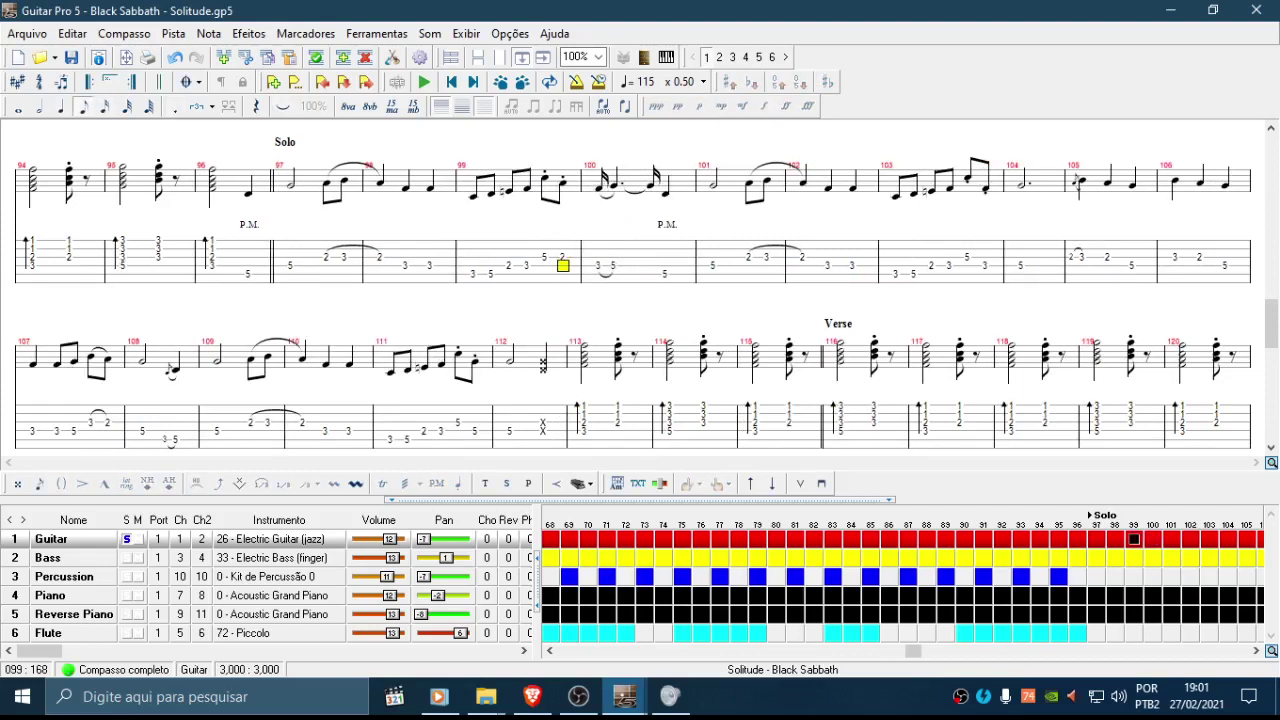
pyautogui.press('Right')
pyautogui.press('Right')
pyautogui.press('Right')
pyautogui.press('Right')
pyautogui.press('Right')
pyautogui.press('Right')
pyautogui.press('Left')
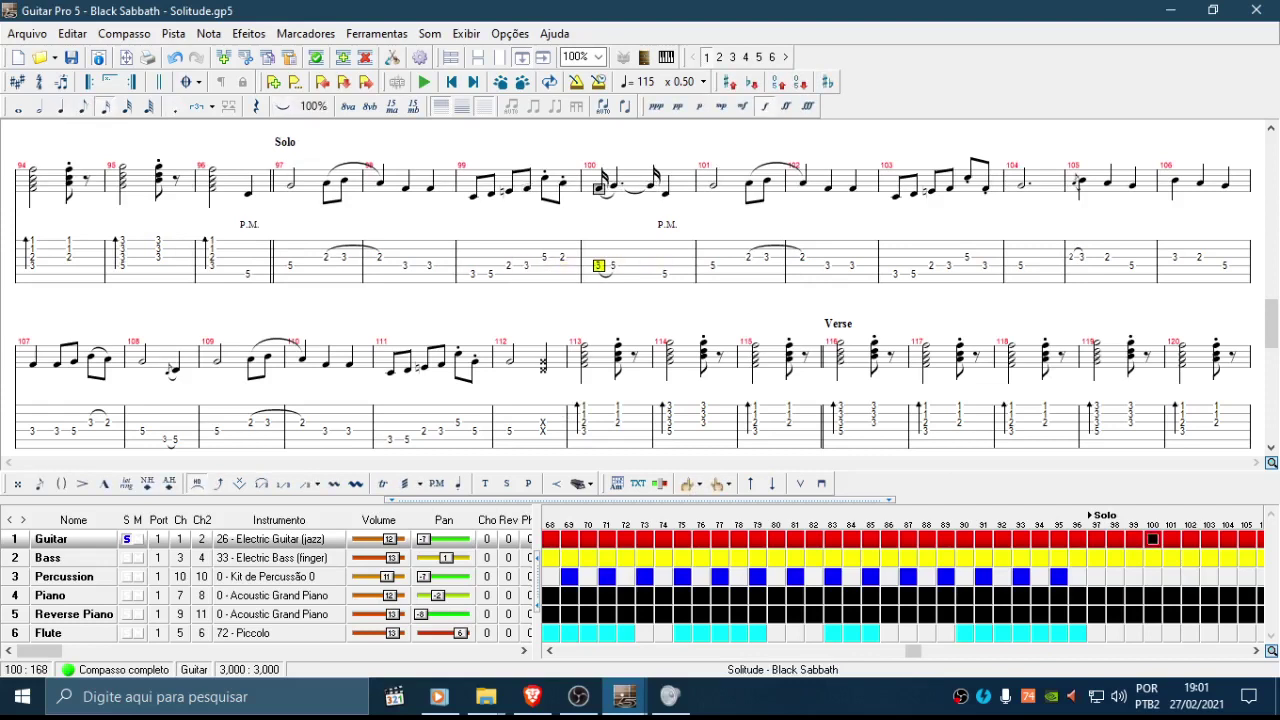
pyautogui.press('Left')
pyautogui.press('Right')
pyautogui.press('Left')
pyautogui.press('Left')
pyautogui.press('Right')
pyautogui.press('Right')
pyautogui.press('Left')
pyautogui.press('Right')
pyautogui.press('Left')
pyautogui.press('Left')
pyautogui.press('Left')
pyautogui.press('Left')
pyautogui.press('Left')
pyautogui.press('Left')
pyautogui.press('Left')
pyautogui.press('Left')
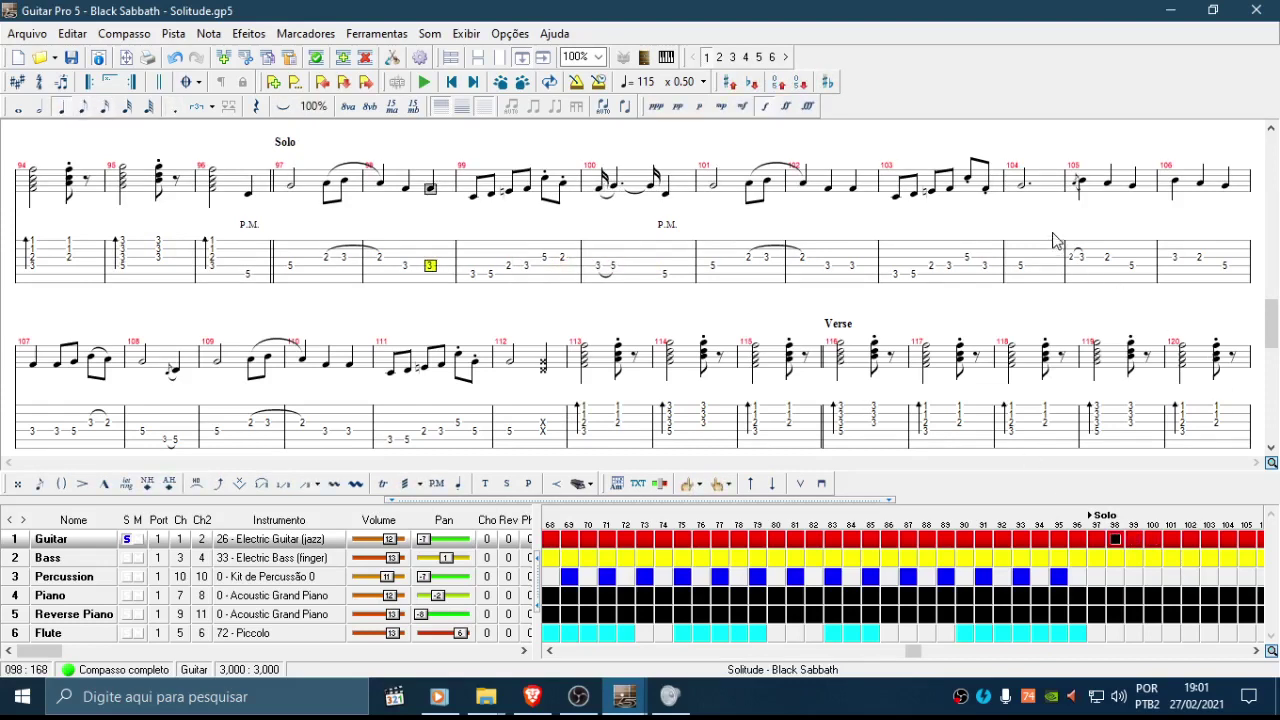
# Step: Play back measures 104 and 105 to examine the grace note at the start of measure 105
pyautogui.click(1080, 262)
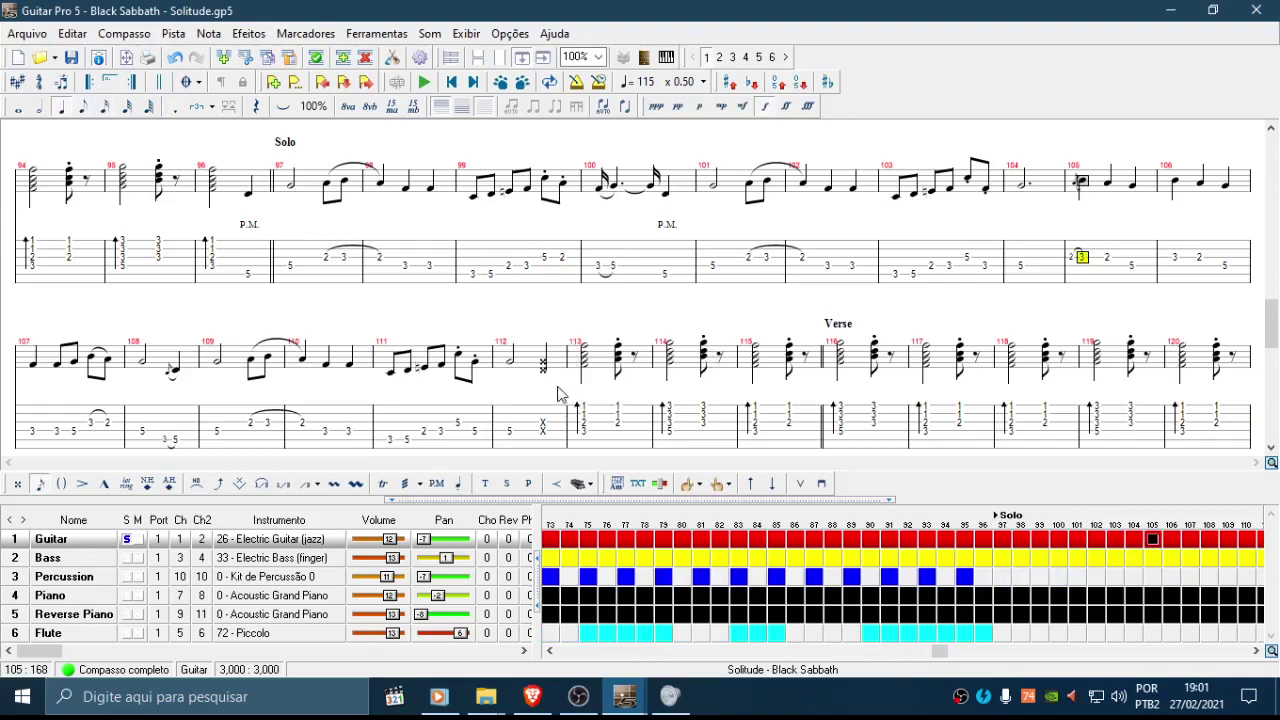
pyautogui.scroll(-2, 835, 283)
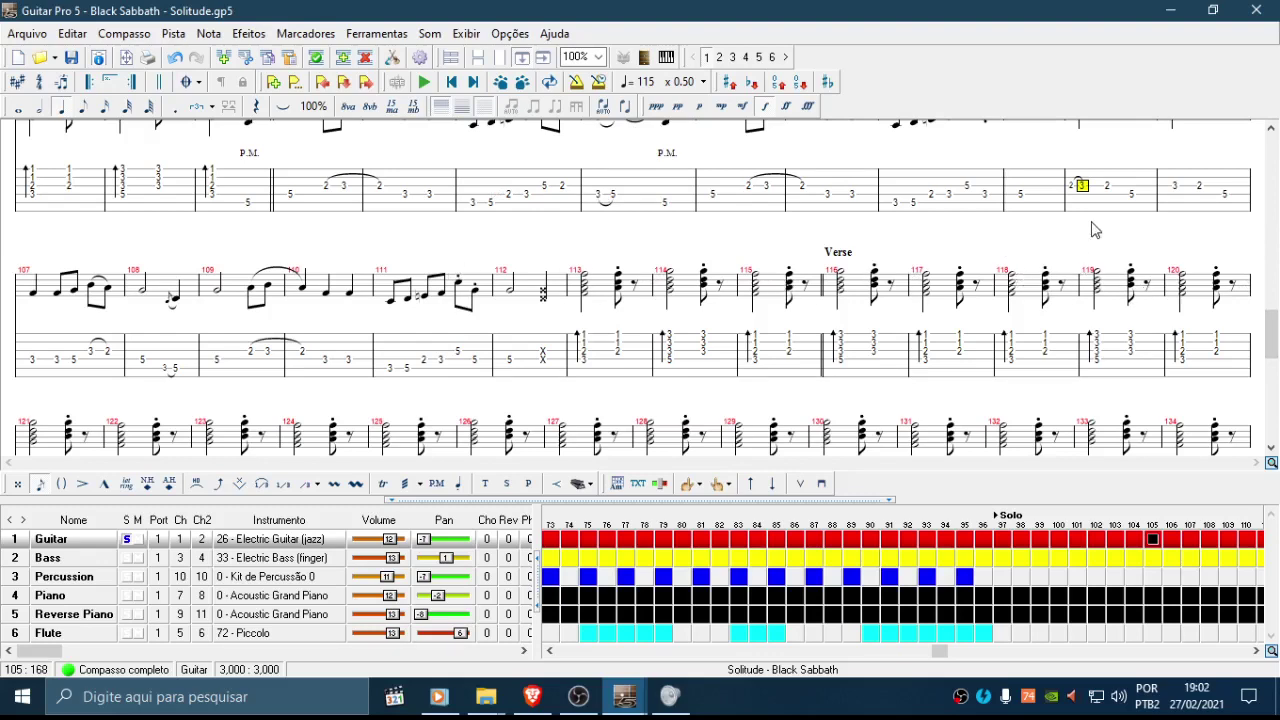
pyautogui.scroll(2, 1015, 203)
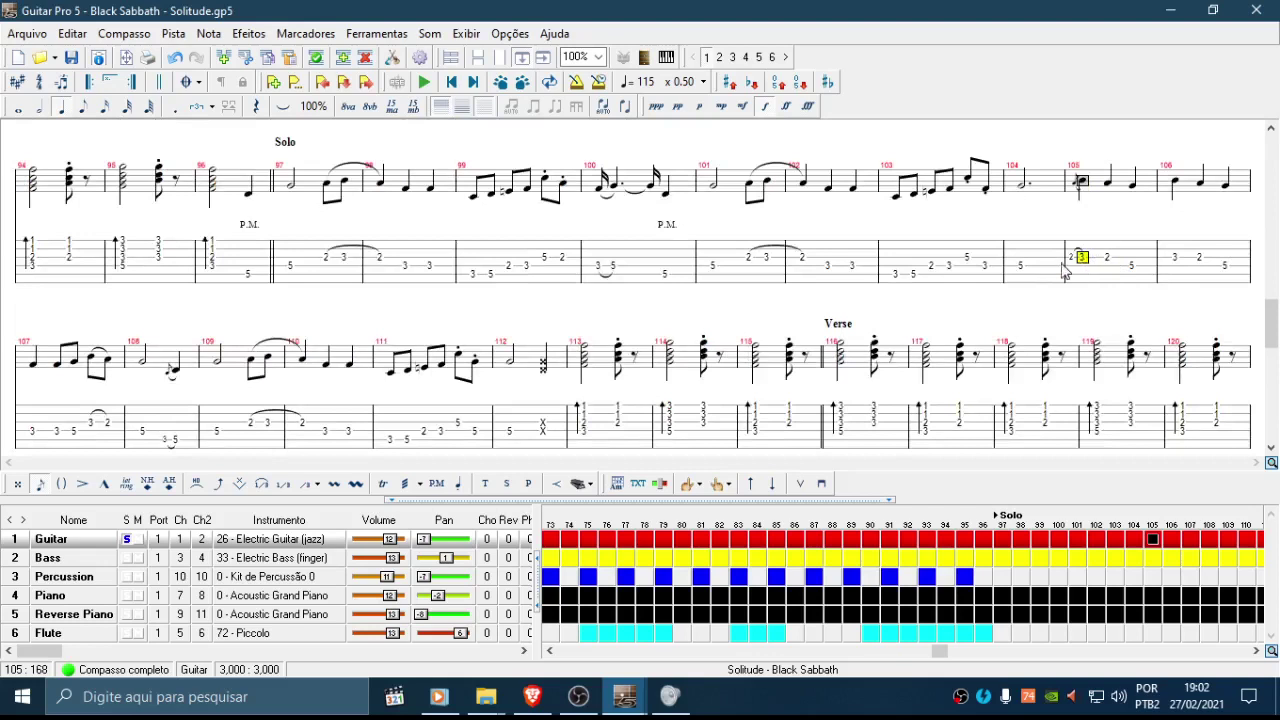
pyautogui.press('3')
pyautogui.press('space')
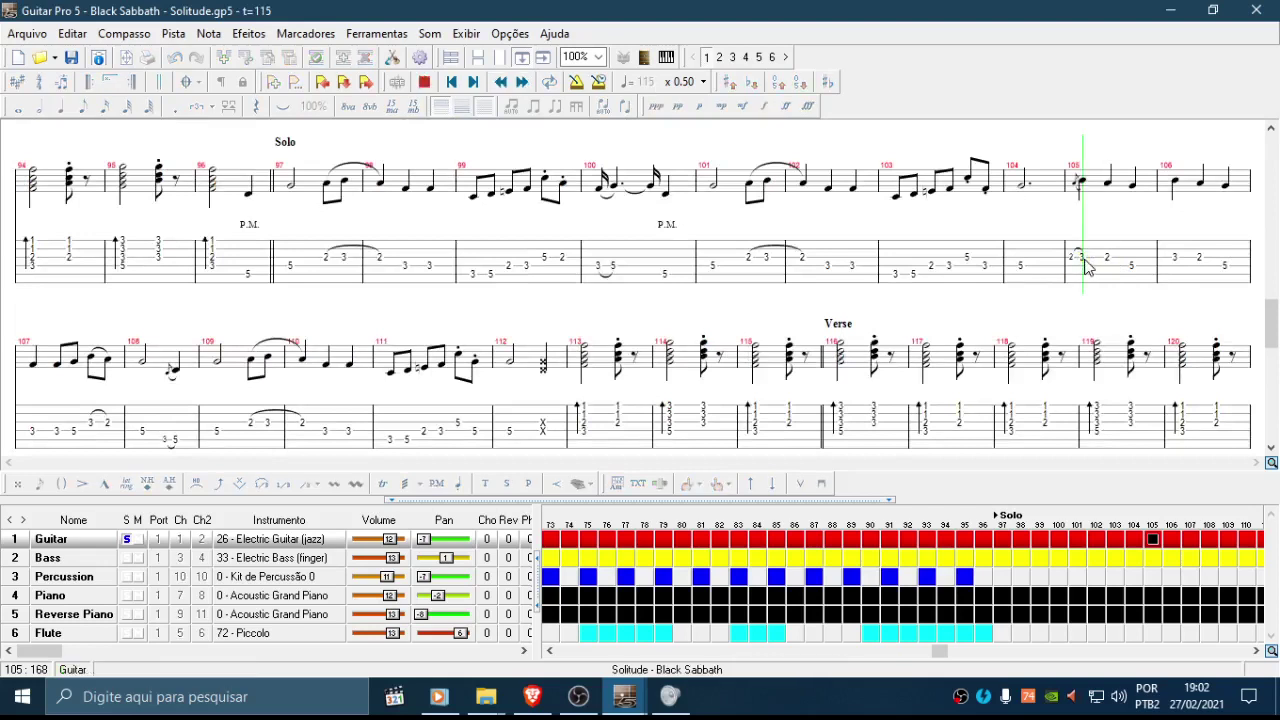
pyautogui.press('space')
pyautogui.click(1027, 268)
pyautogui.press('space')
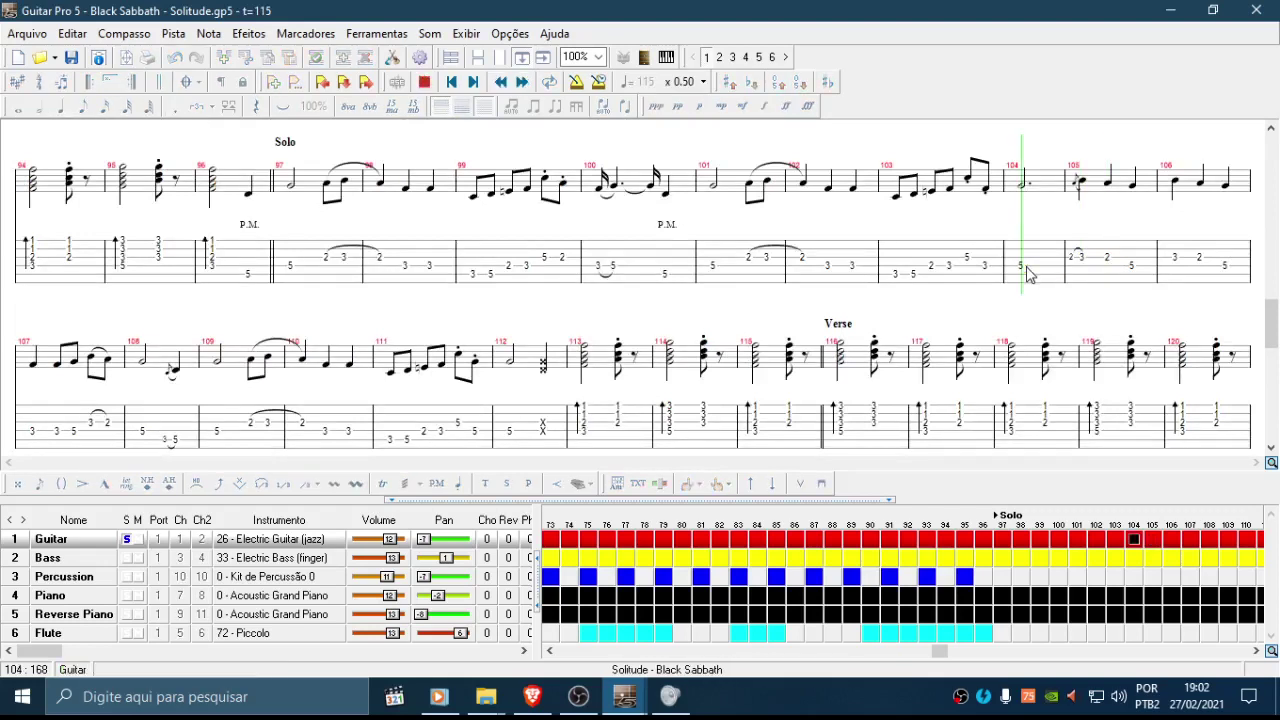
pyautogui.press('space')
# Step: Remove the grace note from the first note of measure 105 and shorten that note to an eighth
pyautogui.click(1081, 259)
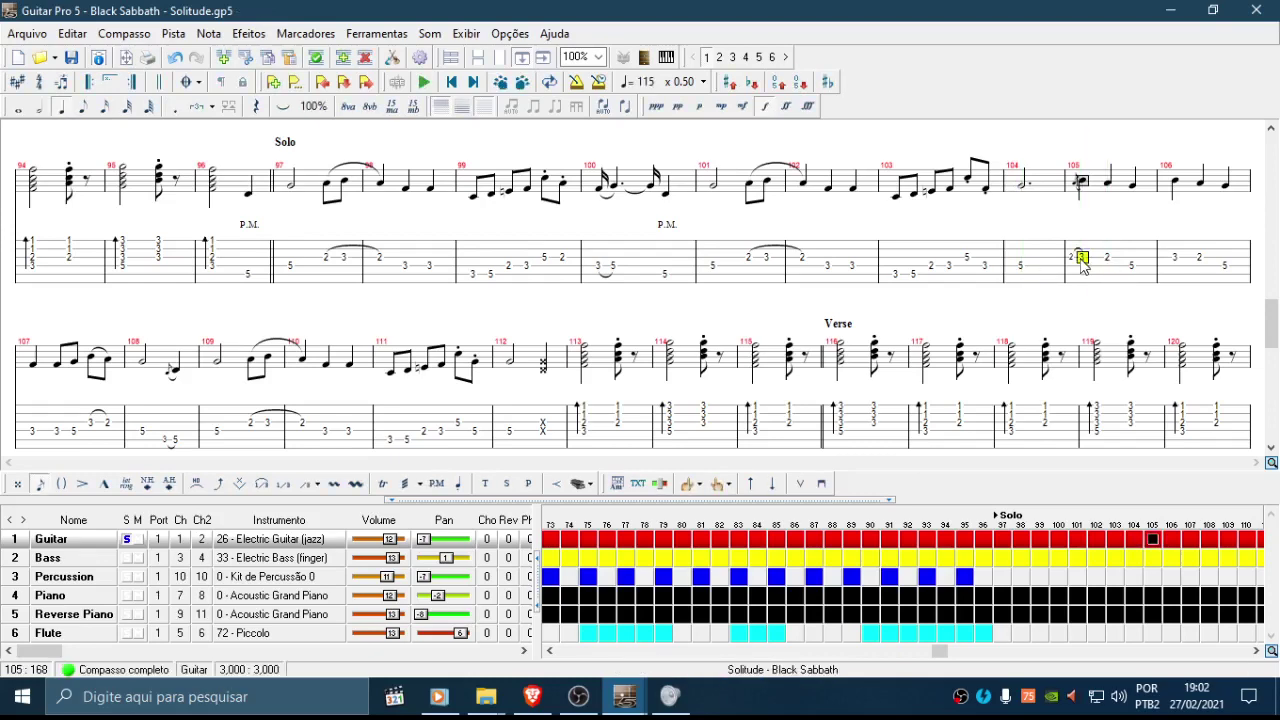
pyautogui.press('g')
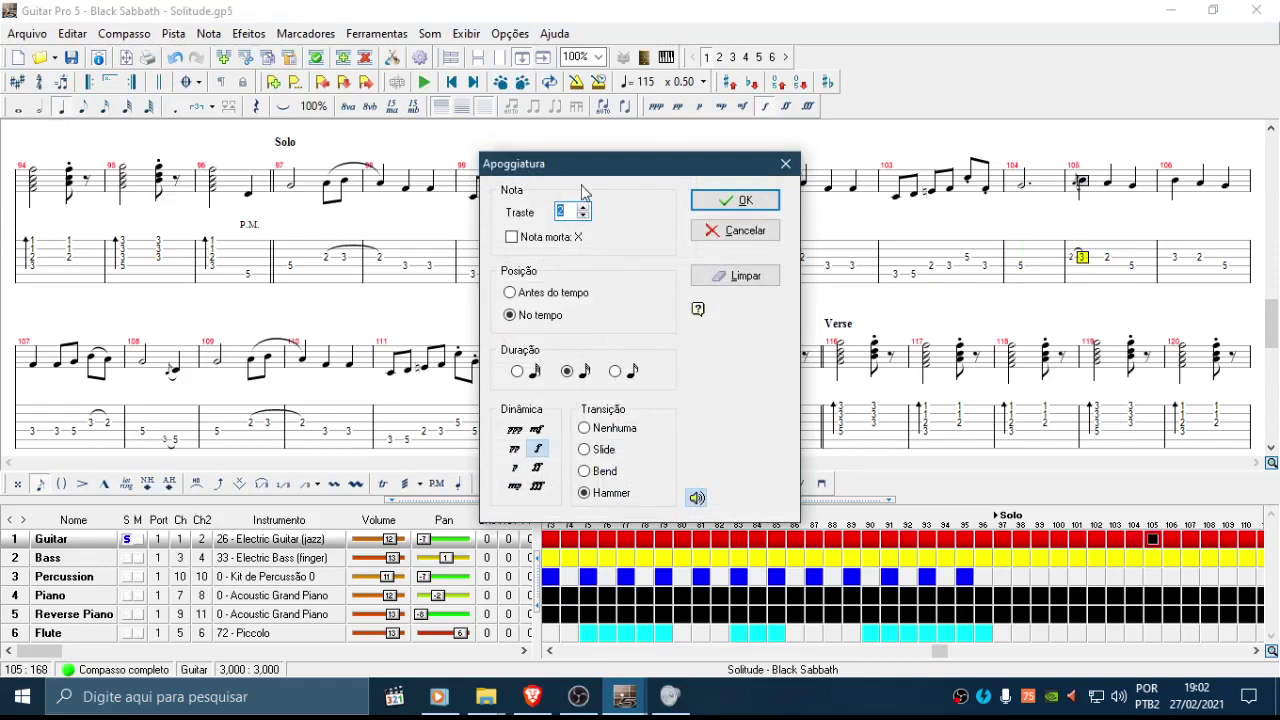
pyautogui.click(770, 278)
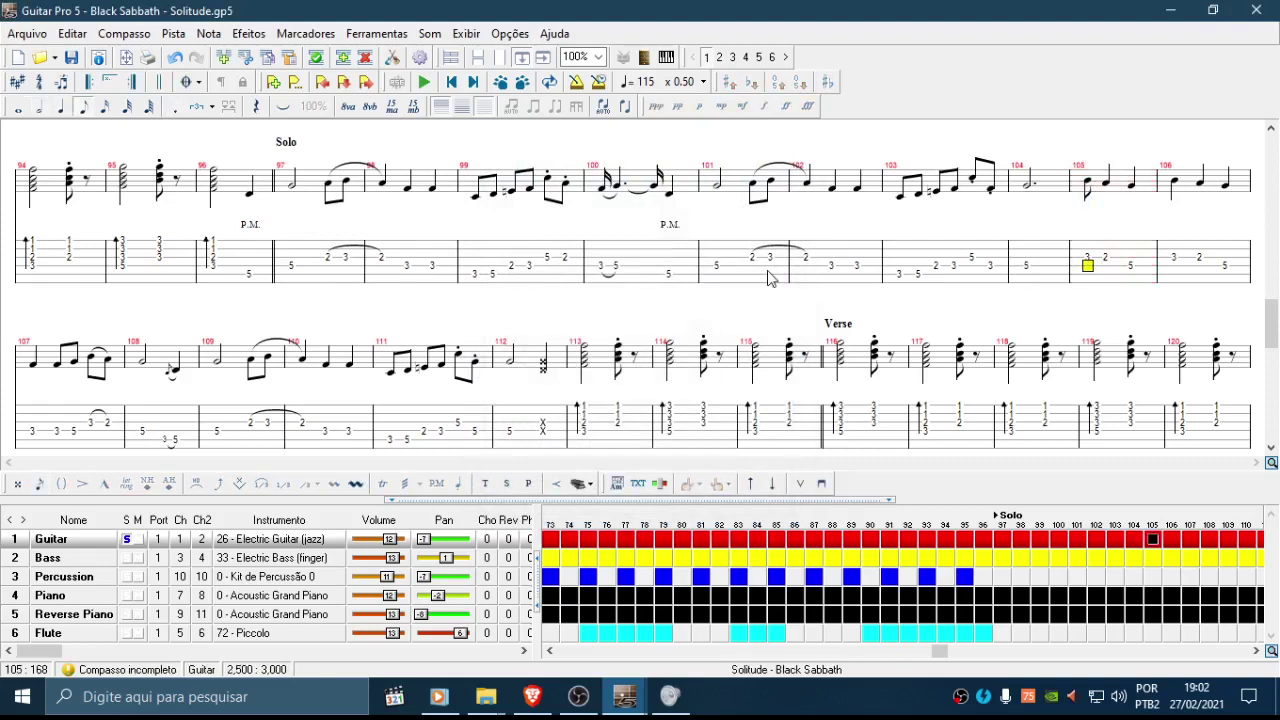
# Step: Start measure 105 with a fret-2 sixteenth hammering on to the fret-3 eighth, dot that eighth, and play back the result
pyautogui.write('2')
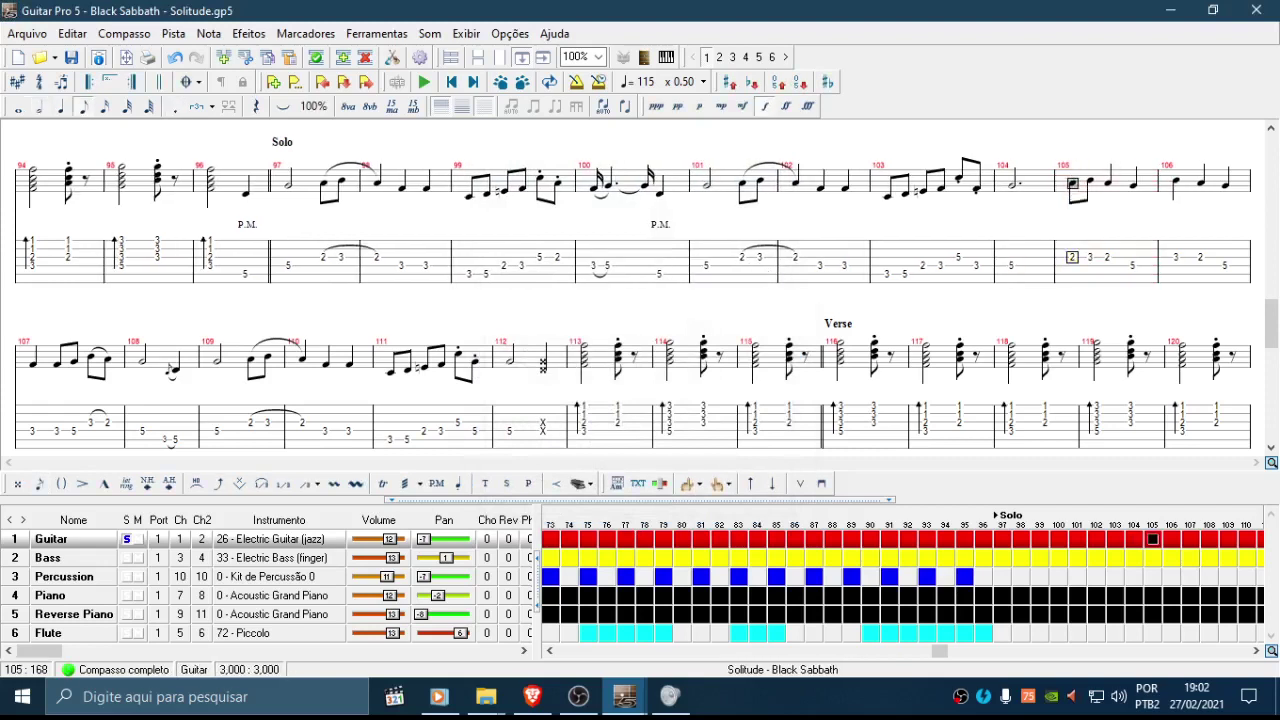
pyautogui.write('h')
pyautogui.press('-')
pyautogui.press('Right')
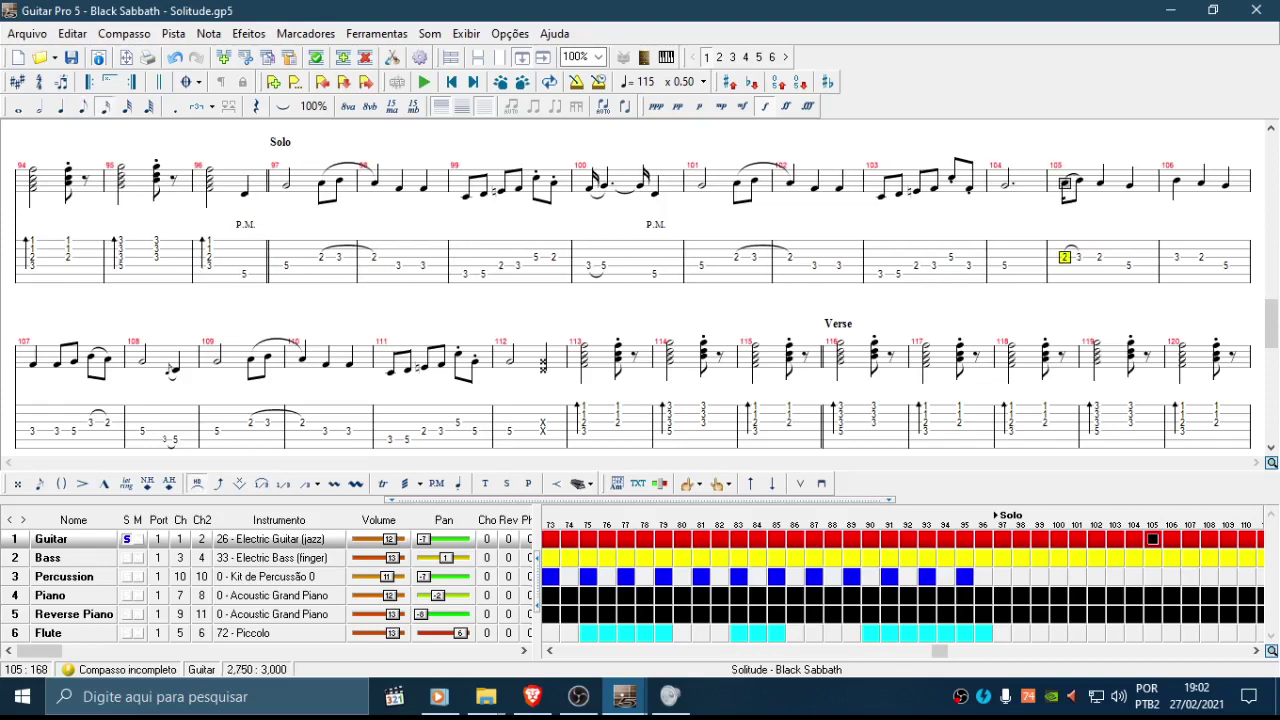
pyautogui.press('.')
pyautogui.press('Left')
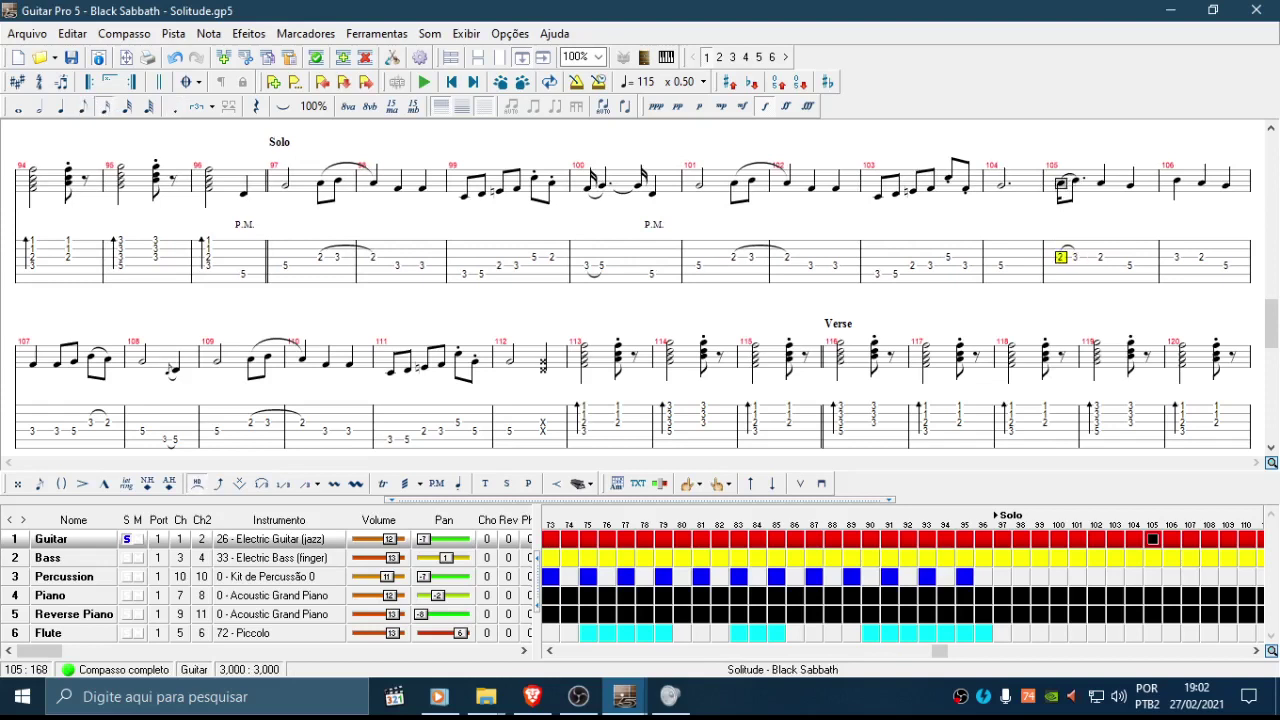
pyautogui.press('space')
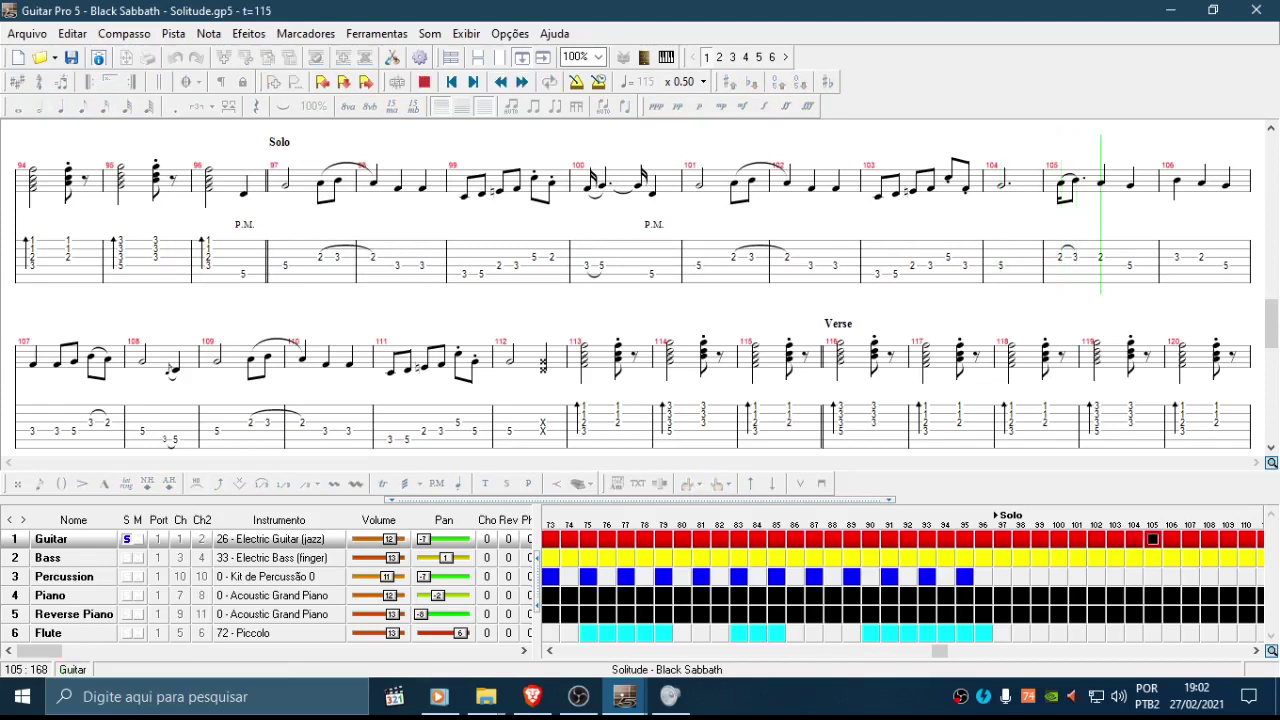
pyautogui.press('space')
# Step: Remove the grace note from the last note of measure 108 and shorten that note to an eighth
pyautogui.press('Right')
pyautogui.press('Right')
pyautogui.press('Right')
pyautogui.press('Right')
pyautogui.press('Right')
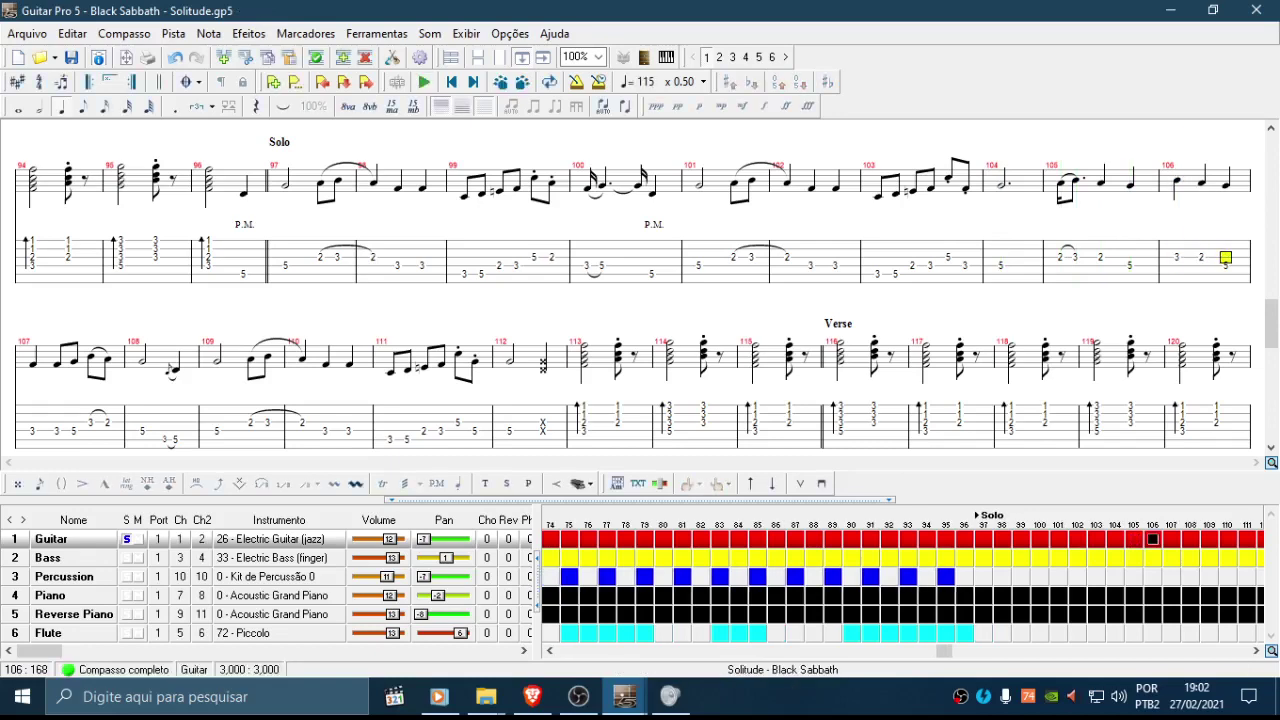
pyautogui.press('Right')
pyautogui.press('Right')
pyautogui.press('Right')
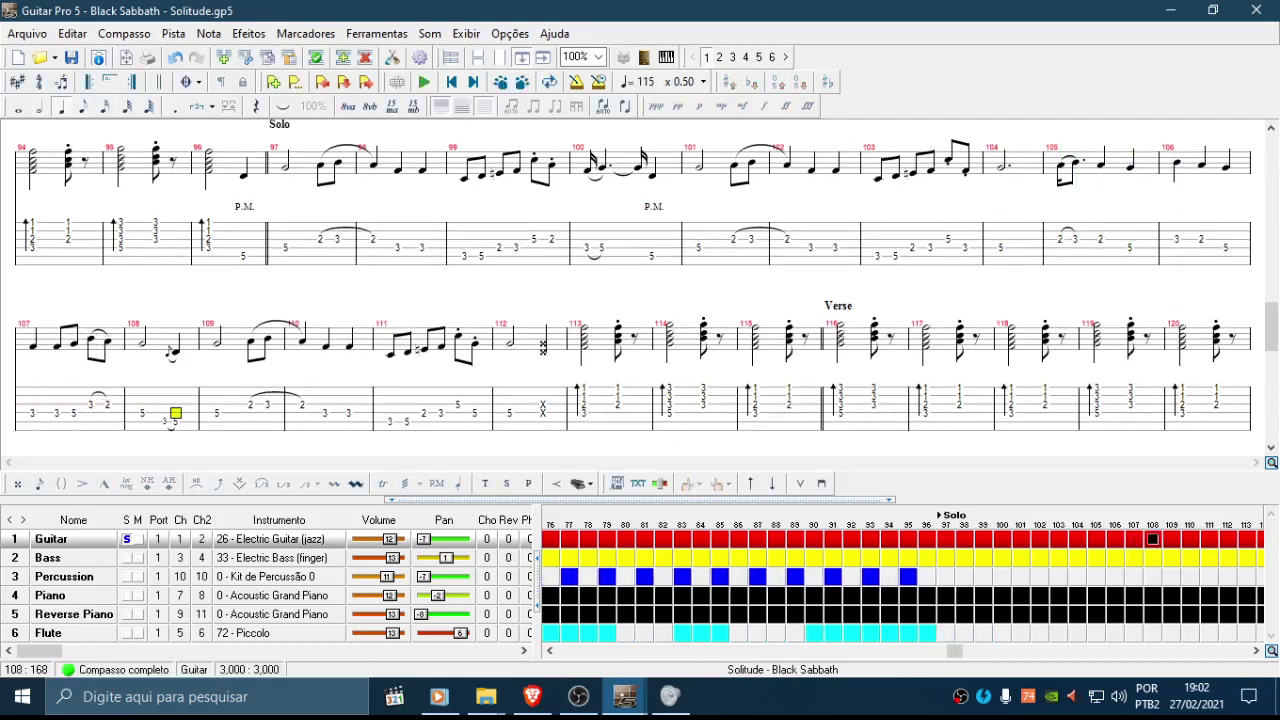
pyautogui.press('Down')
pyautogui.press('o')
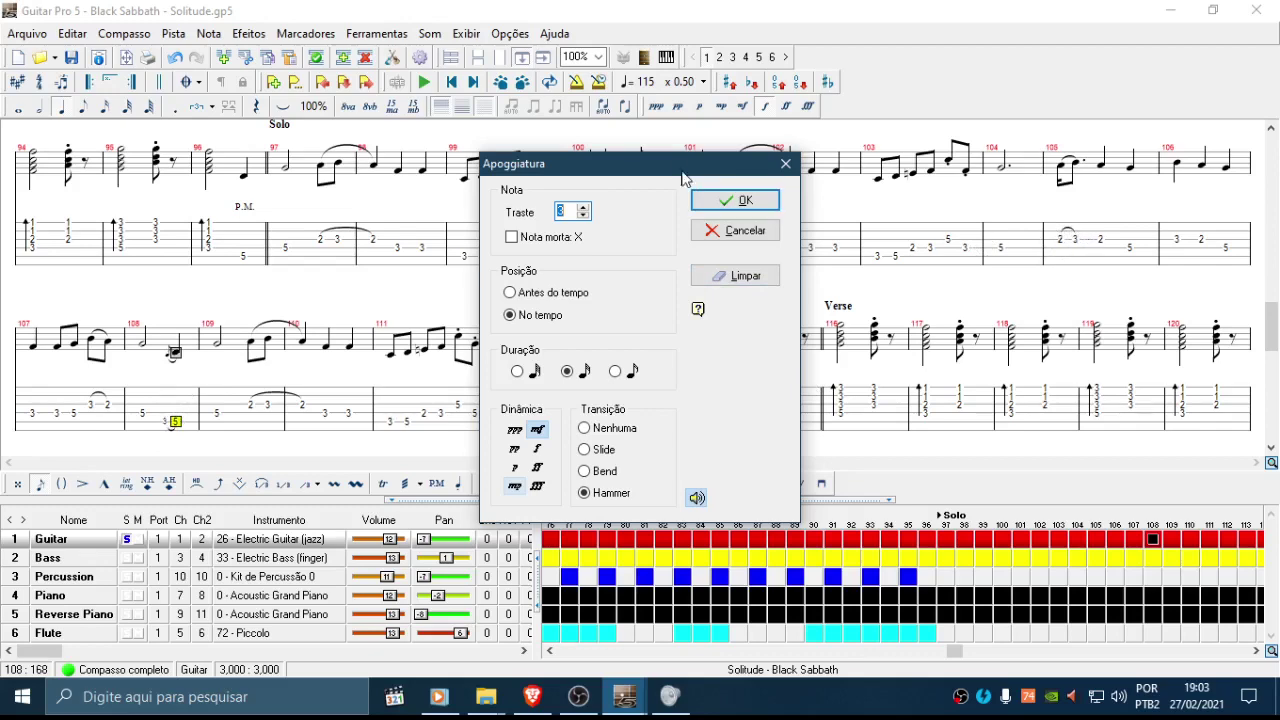
pyautogui.moveTo(682, 163); pyautogui.dragTo(747, 353)
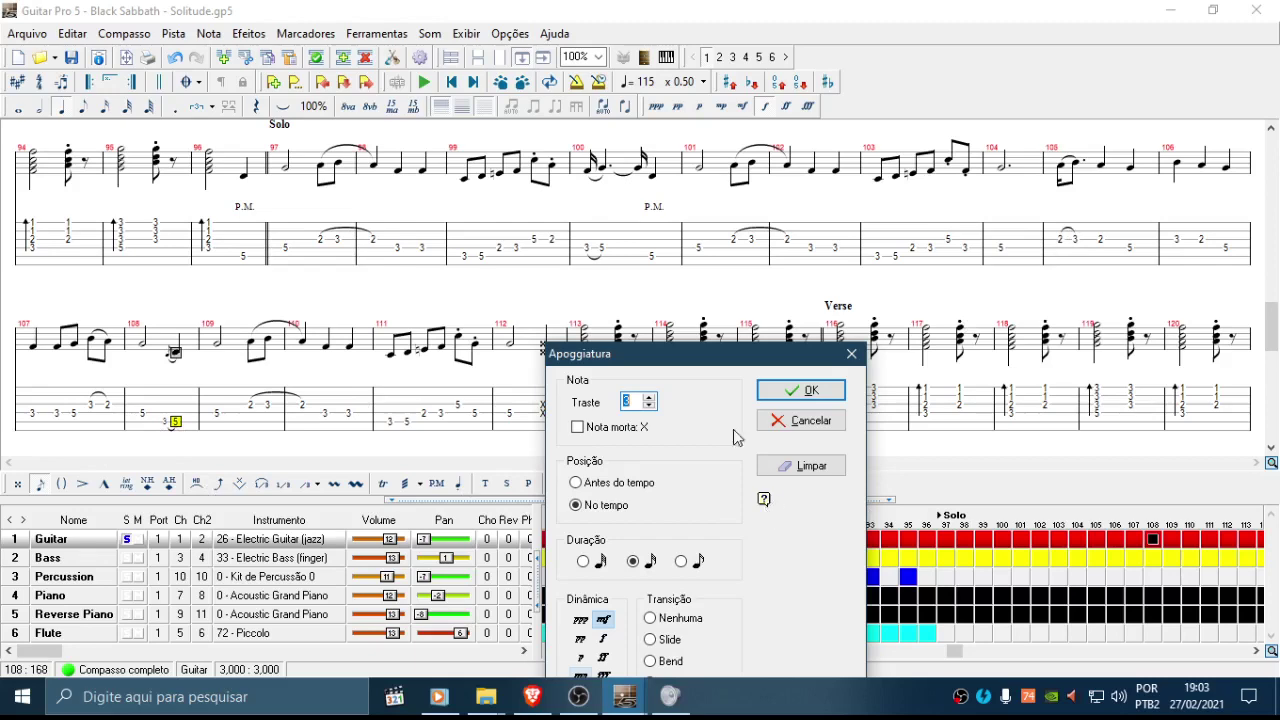
pyautogui.moveTo(680, 355); pyautogui.dragTo(680, 73)
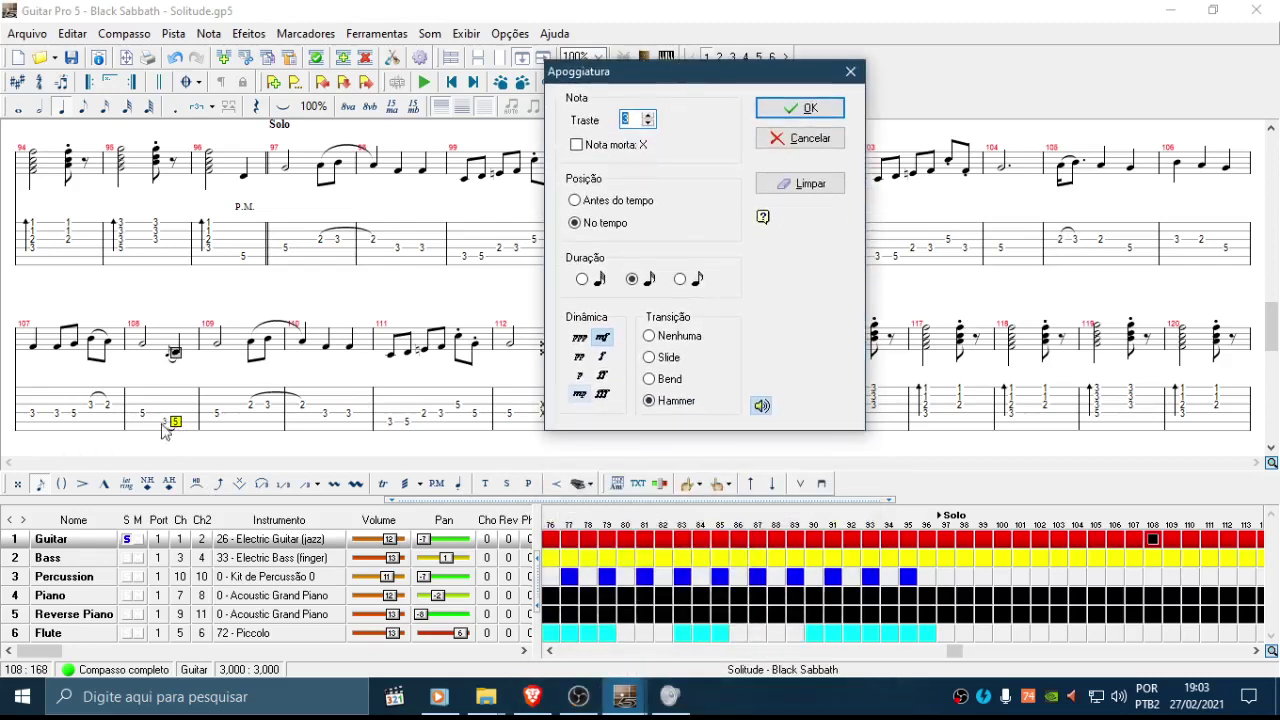
pyautogui.click(799, 188)
pyautogui.press('-')
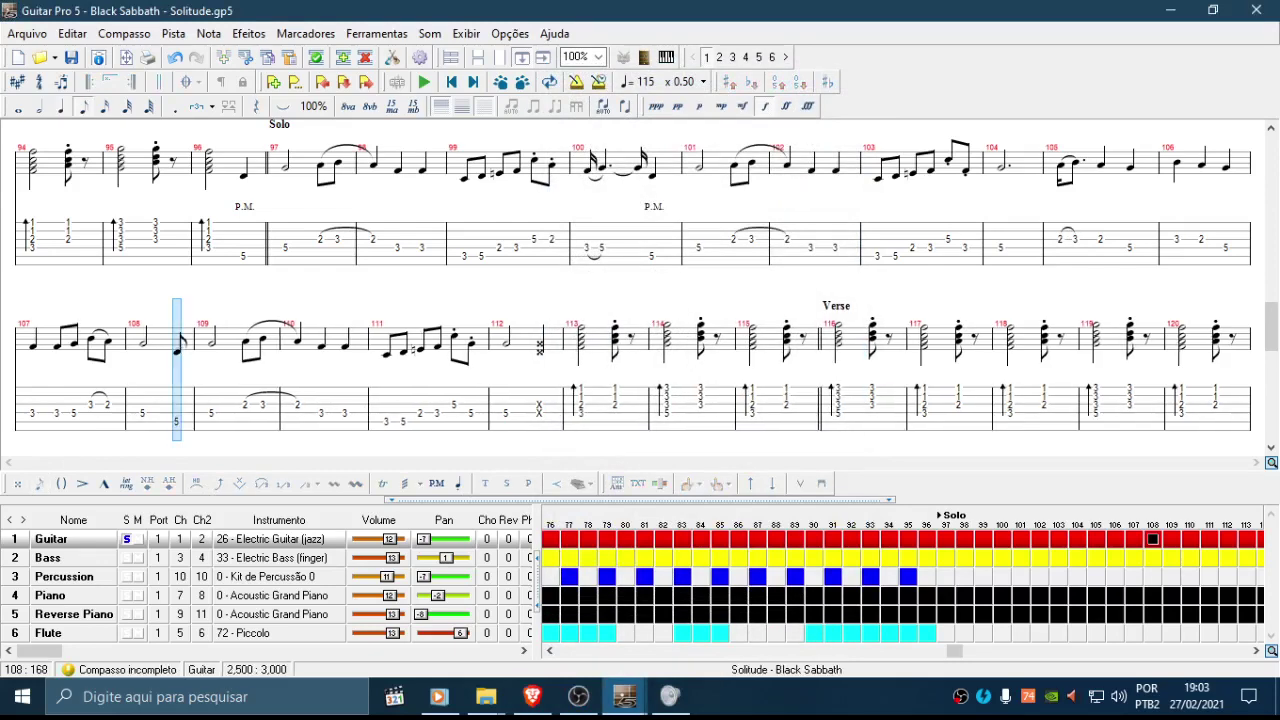
# Step: Duplicate the fret-5 eighth in measure 108 and turn the first copy into a fret-3 sixteenth with a hammer-on
pyautogui.hotkey('ctrl', 'c')
pyautogui.hotkey('ctrl', 'v')
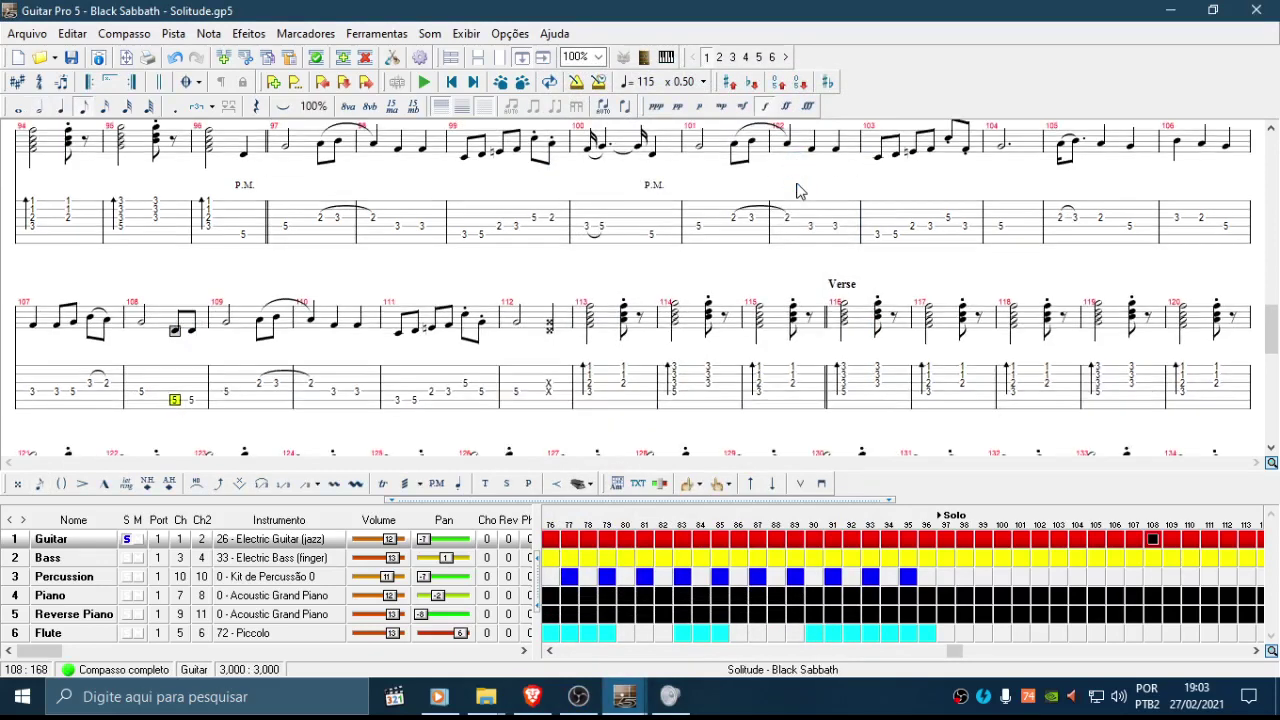
pyautogui.press('3')
pyautogui.press('Right')
pyautogui.press('Left')
pyautogui.click(197, 483)
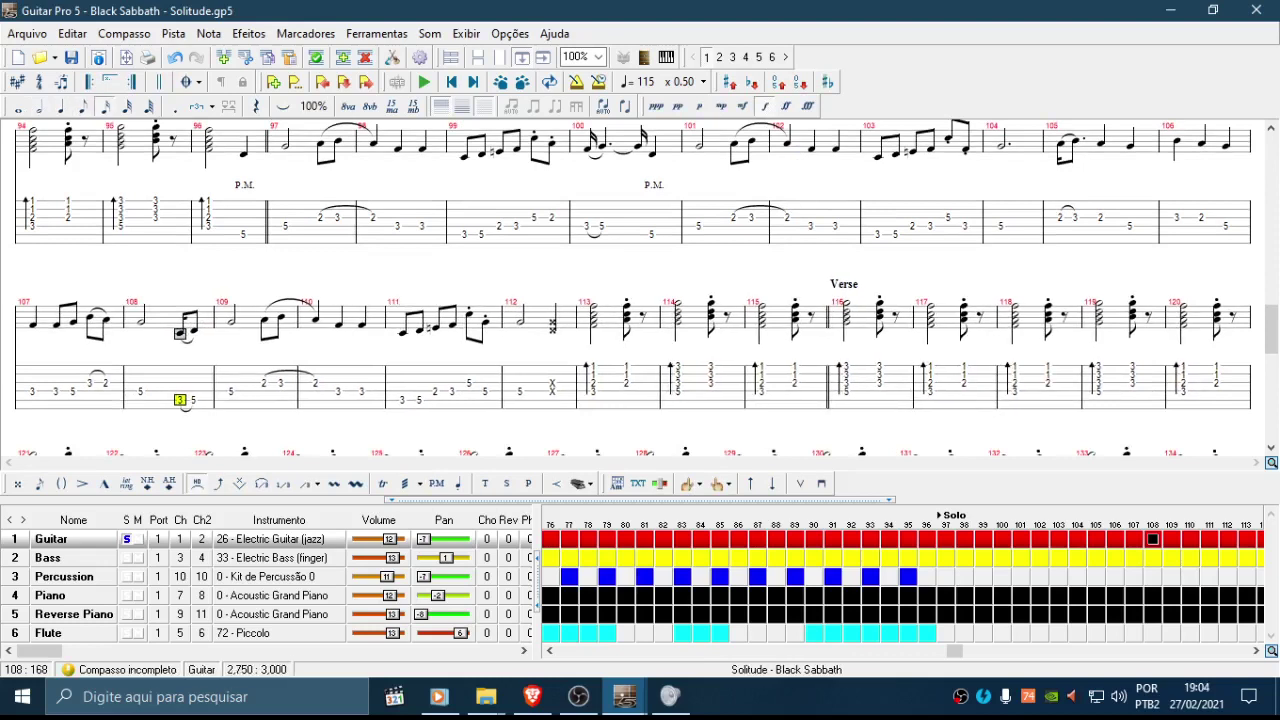
# Step: Dot the fret-5 eighth note at the end of measure 108 and play back the passage
pyautogui.press('Right')
pyautogui.press('.')
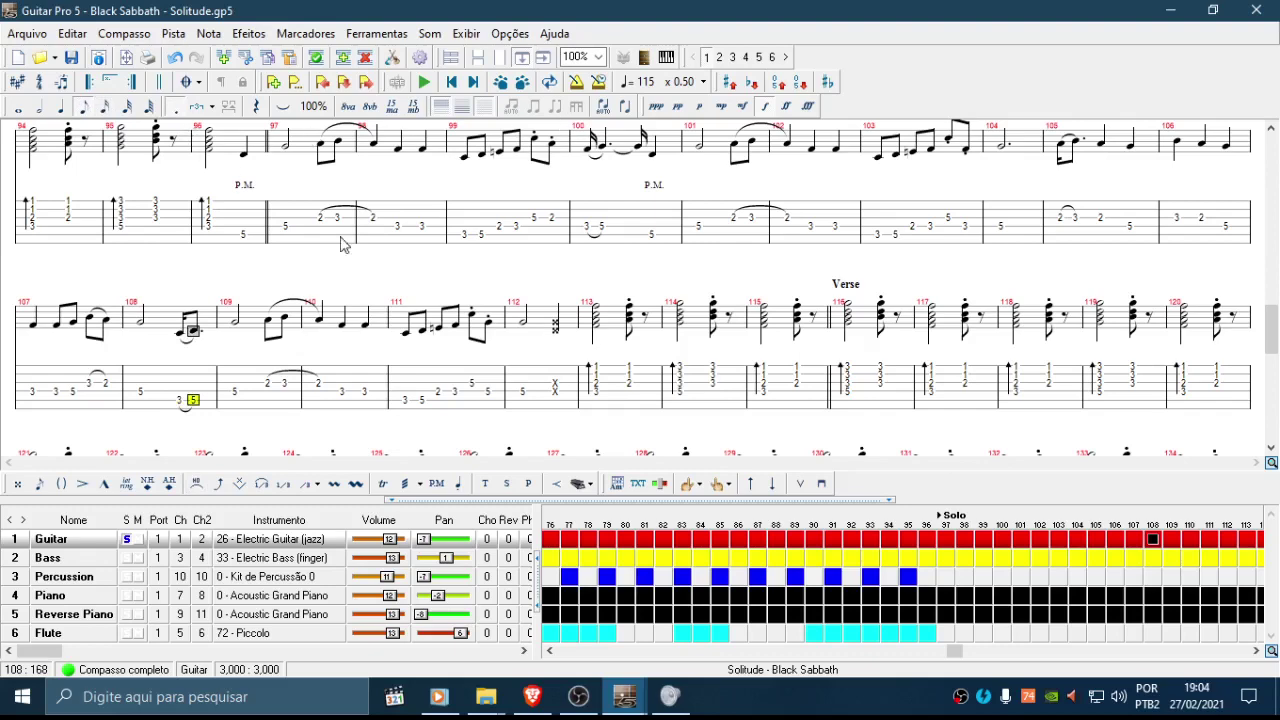
pyautogui.press('space')
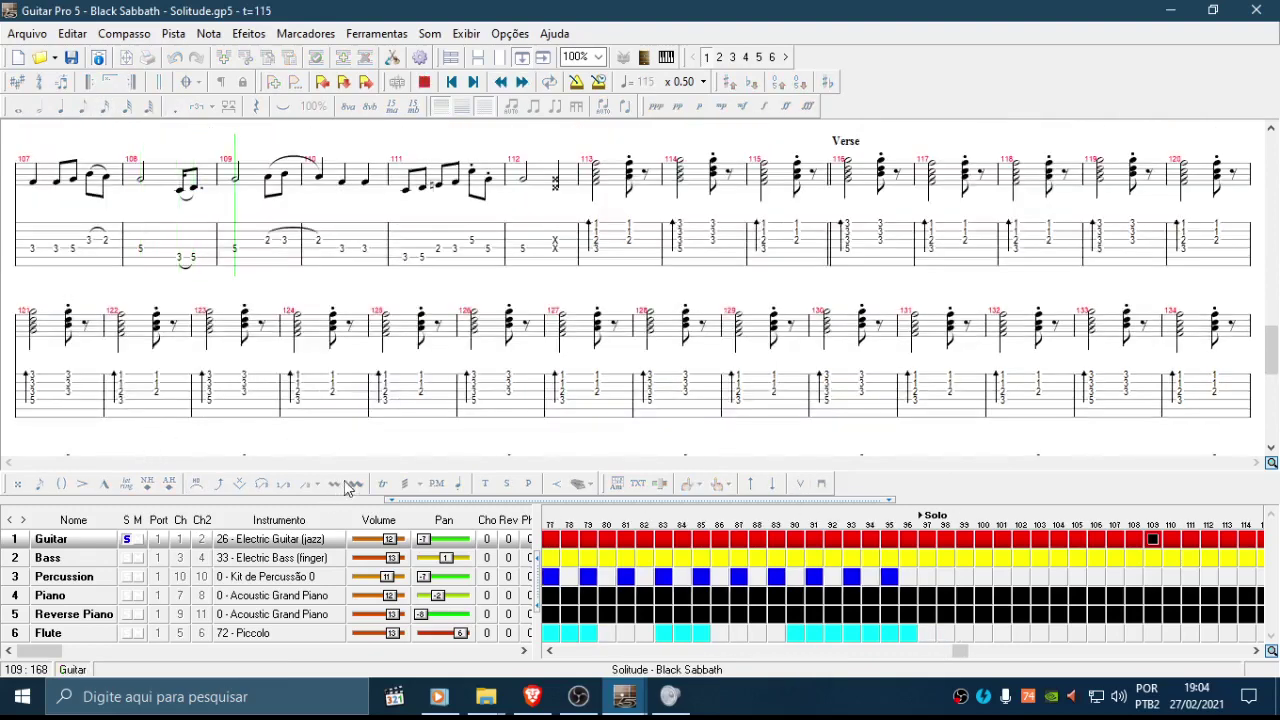
pyautogui.press('space')
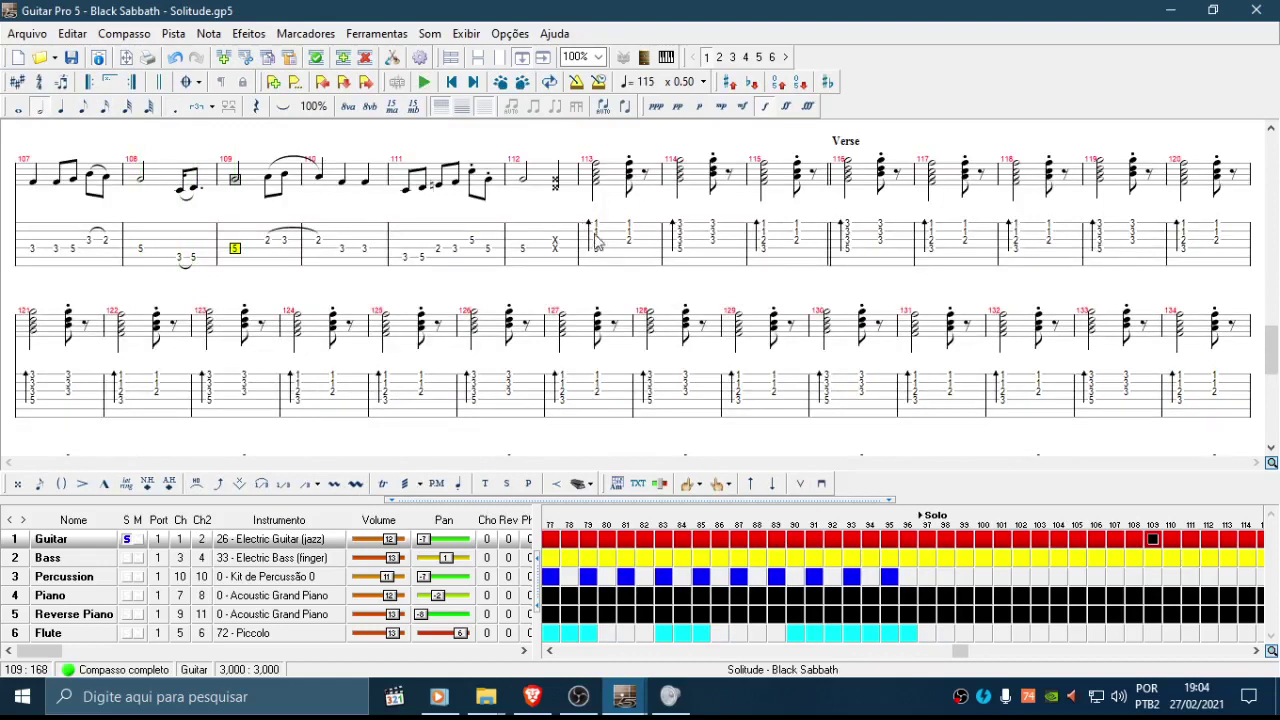
# Step: Enter frets 2 and 3 on the third and fourth strings of measure 112's last beat and mute both as dead notes
pyautogui.click(556, 246)
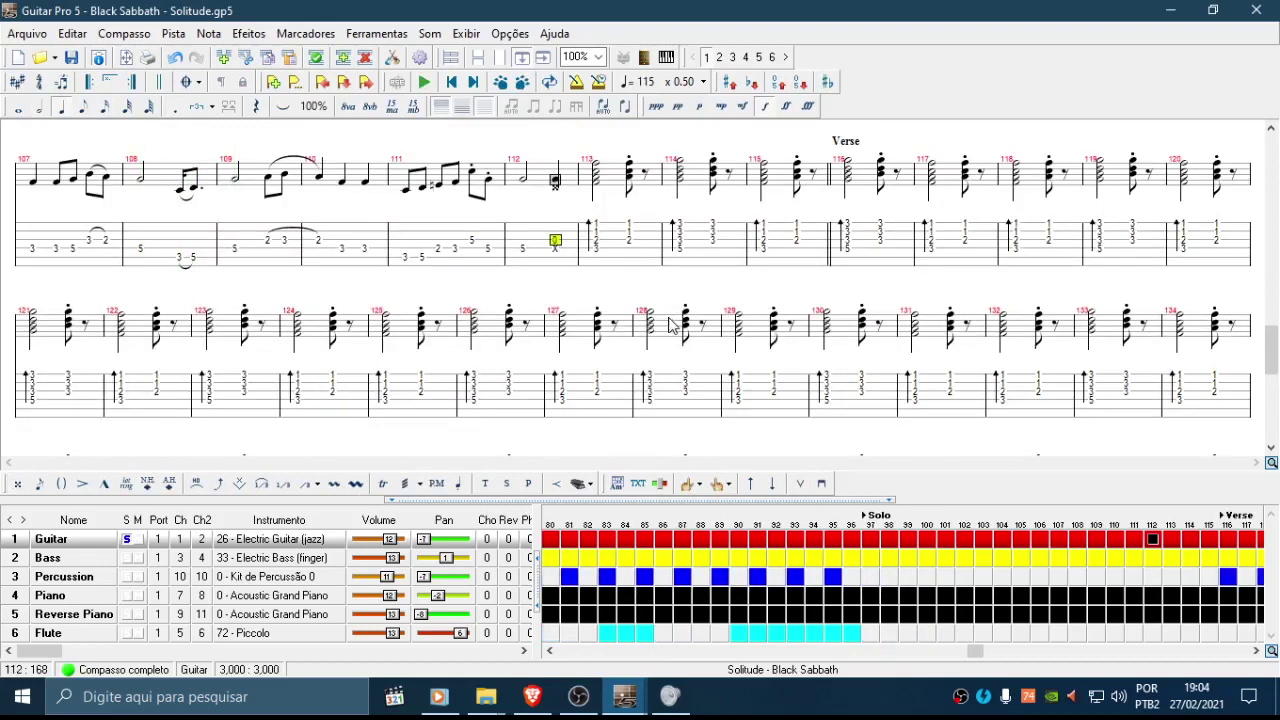
pyautogui.click(553, 247)
pyautogui.write('0')
pyautogui.write('4')
pyautogui.write('3')
pyautogui.press('Up')
pyautogui.write('2')
pyautogui.press('Right')
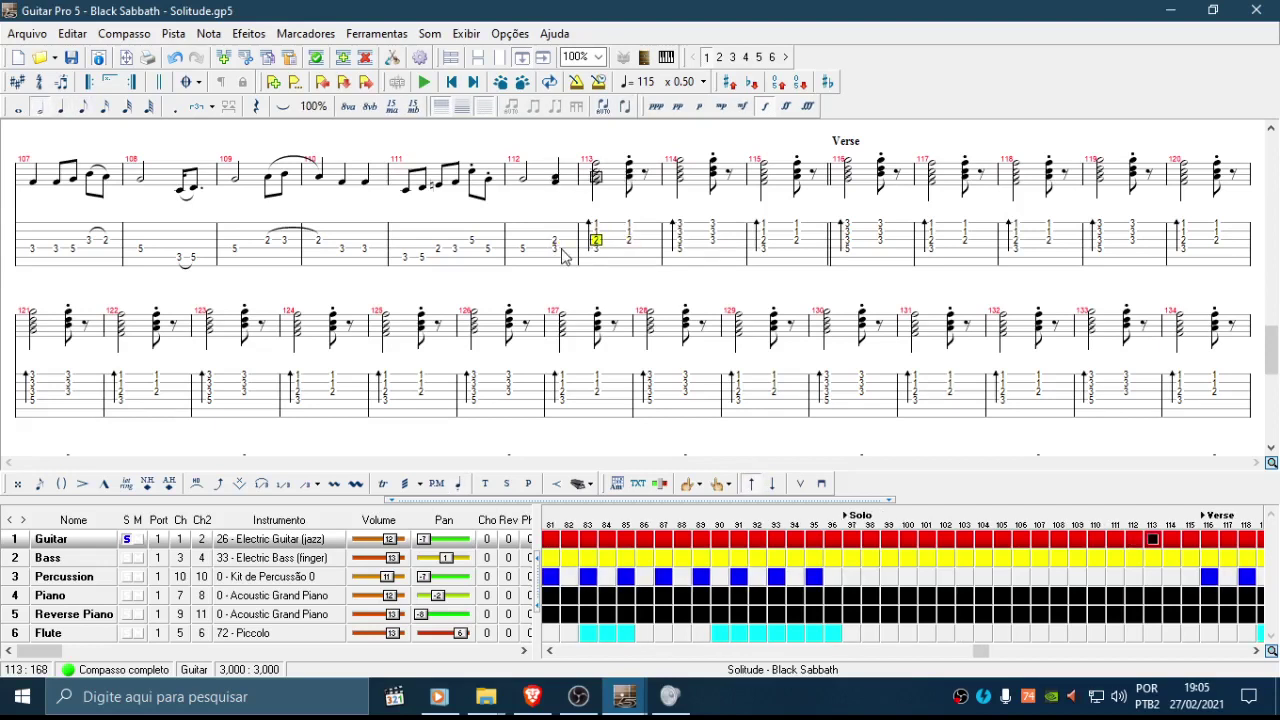
pyautogui.press('Left')
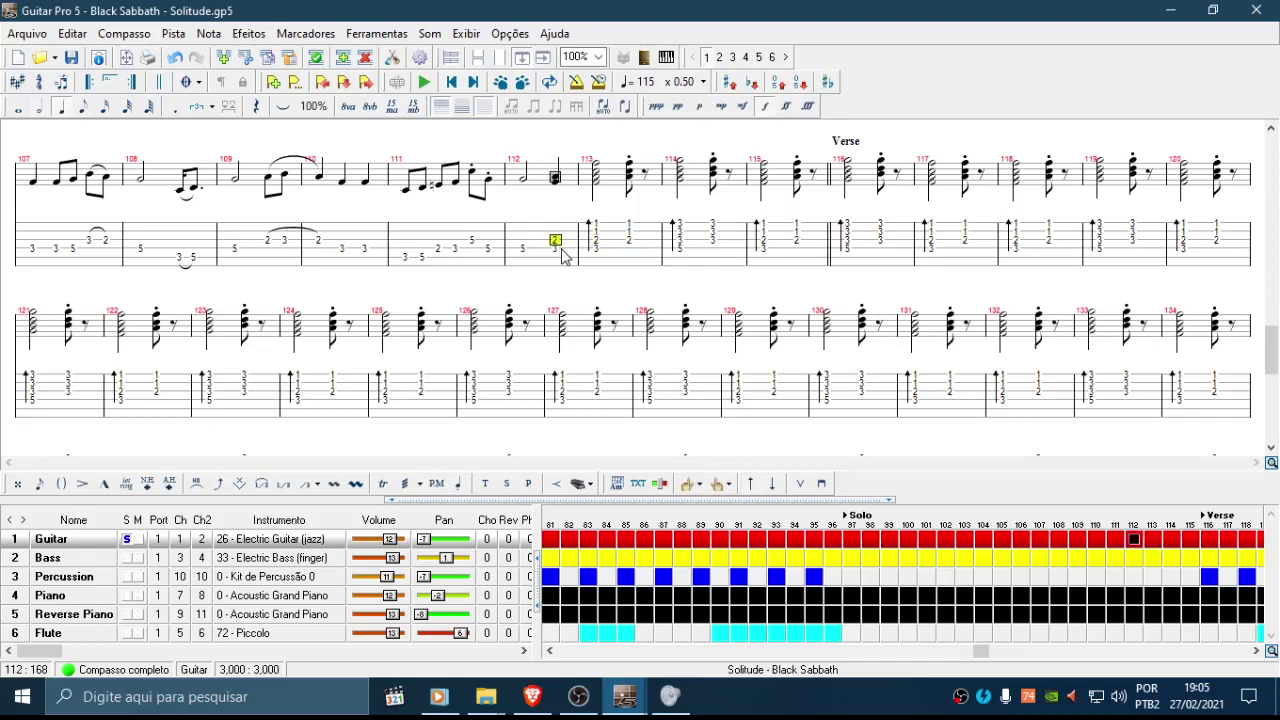
pyautogui.press('x')
pyautogui.press('Right')
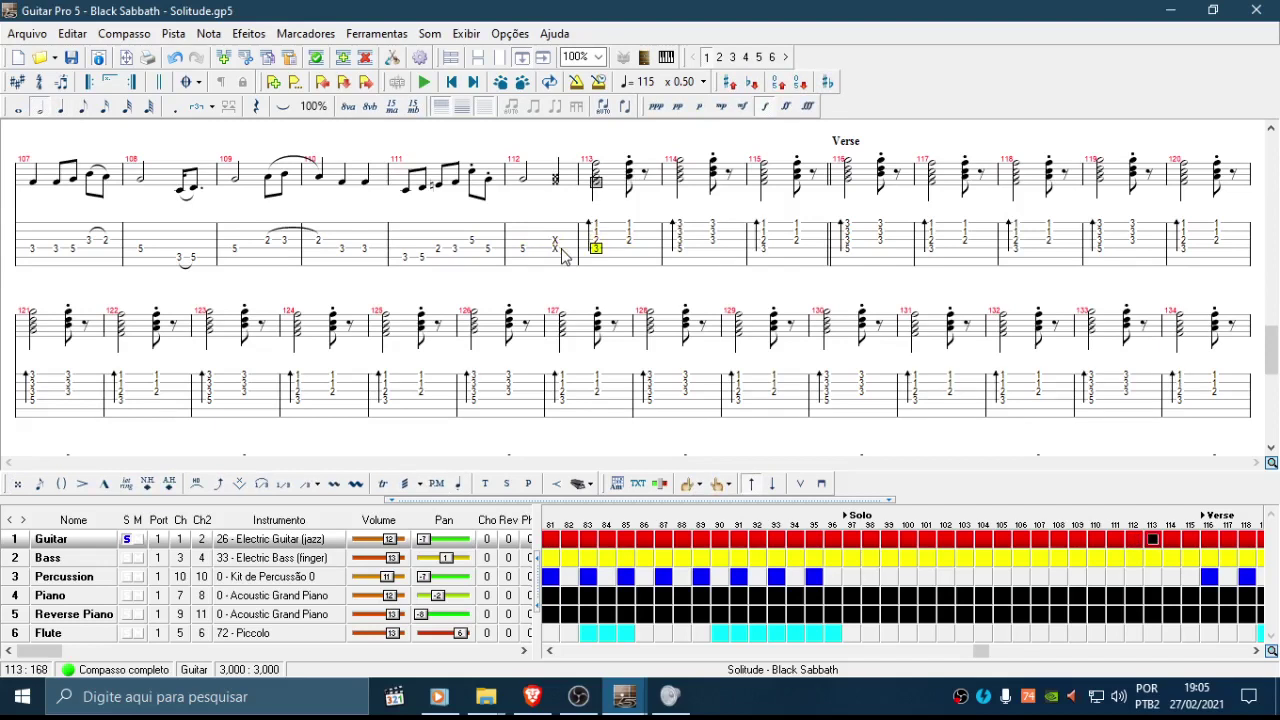
# Step: Extend the dead-note chord on measure 112's last beat to the highest strings and listen to it
pyautogui.press('Up')
pyautogui.press('Up')
pyautogui.press('Left')
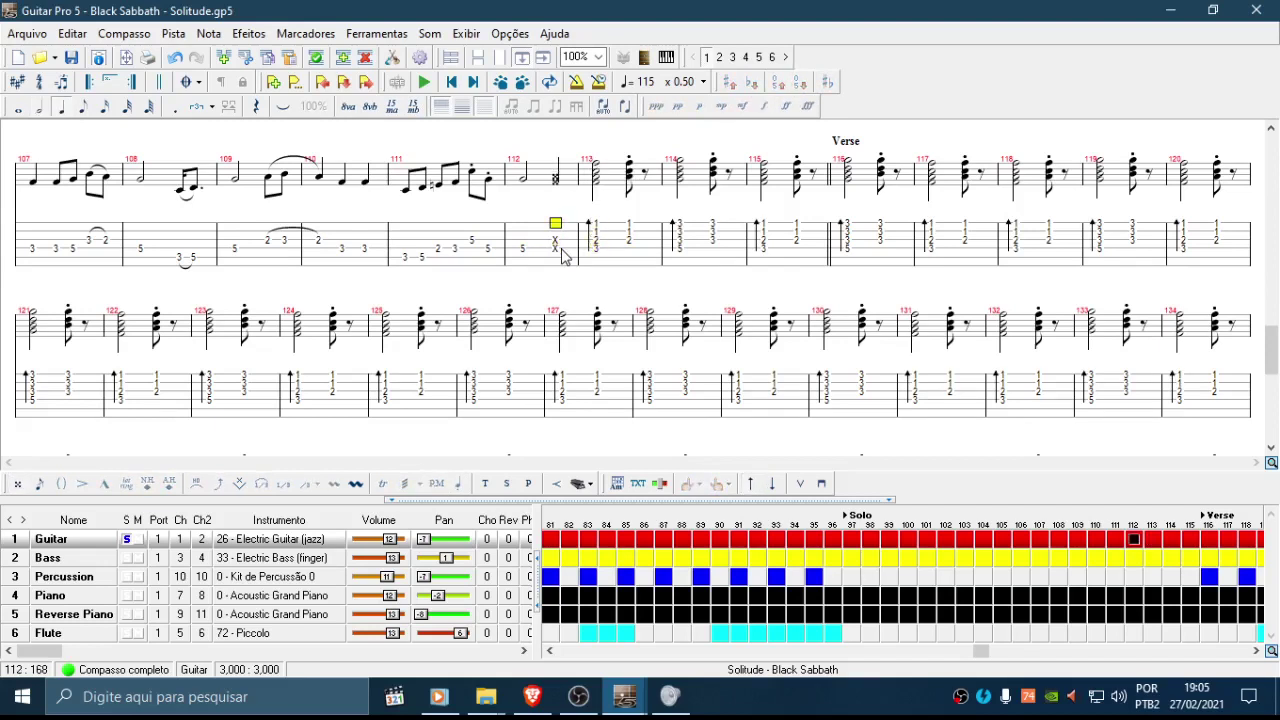
pyautogui.press('x')
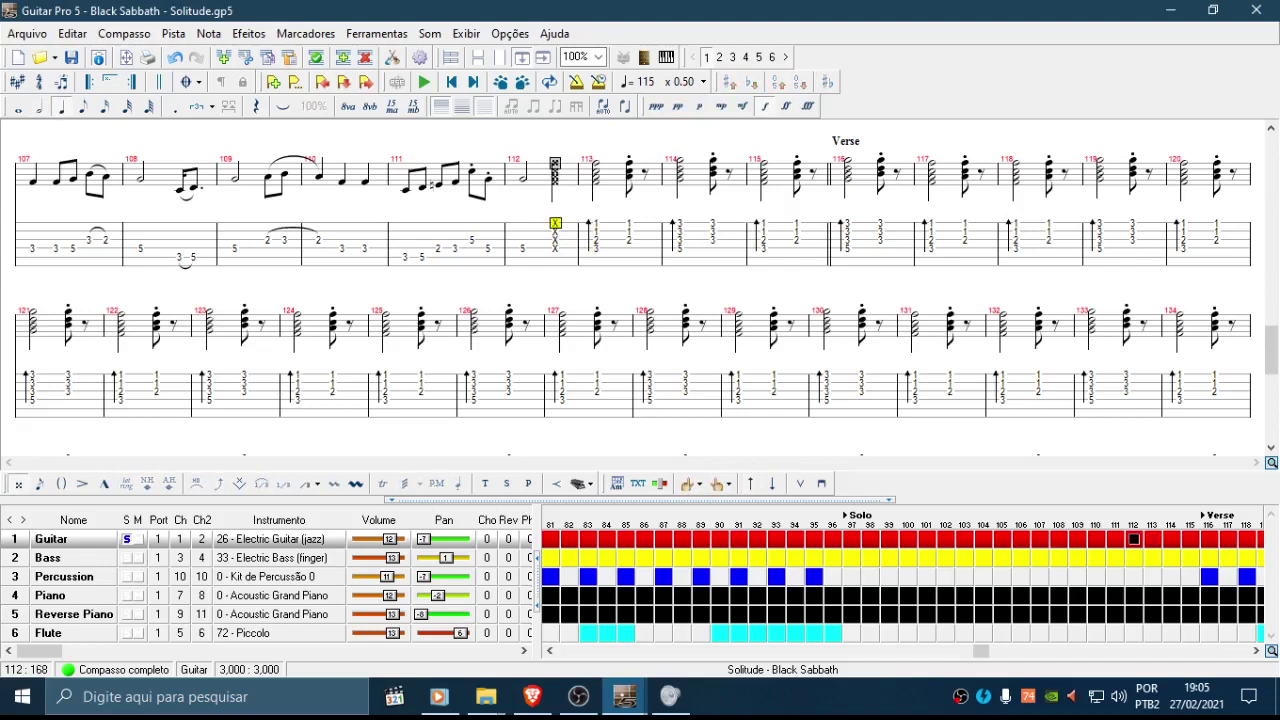
pyautogui.press('Down')
pyautogui.press('Down')
pyautogui.press('Down')
pyautogui.hotkey('ctrl', 'Left')
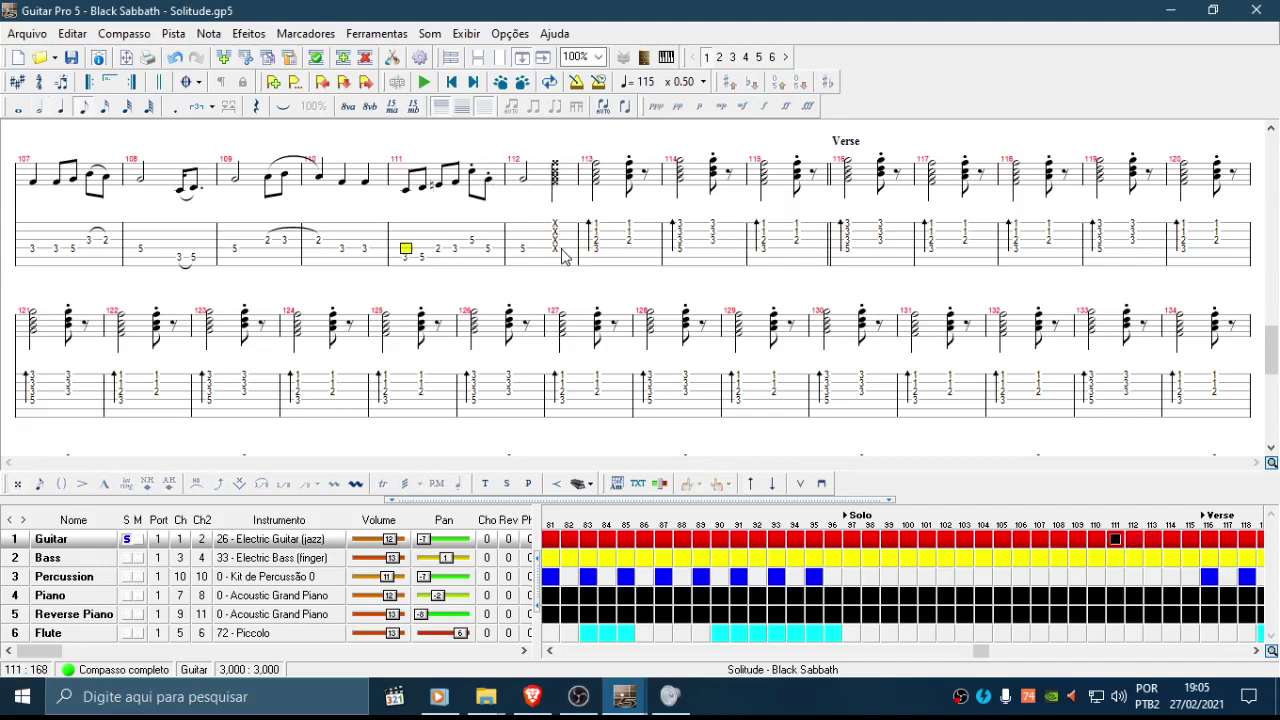
pyautogui.hotkey('ctrl', 'Right')
pyautogui.hotkey('ctrl', 'Right')
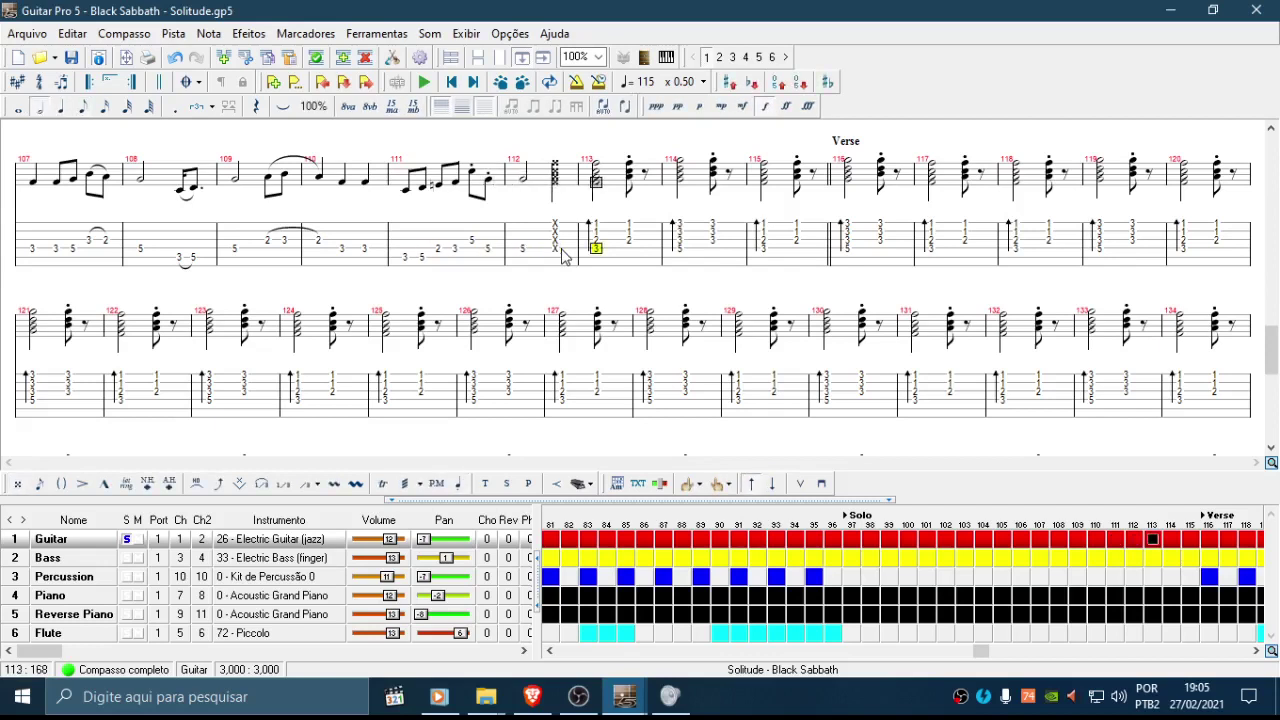
pyautogui.press('Left')
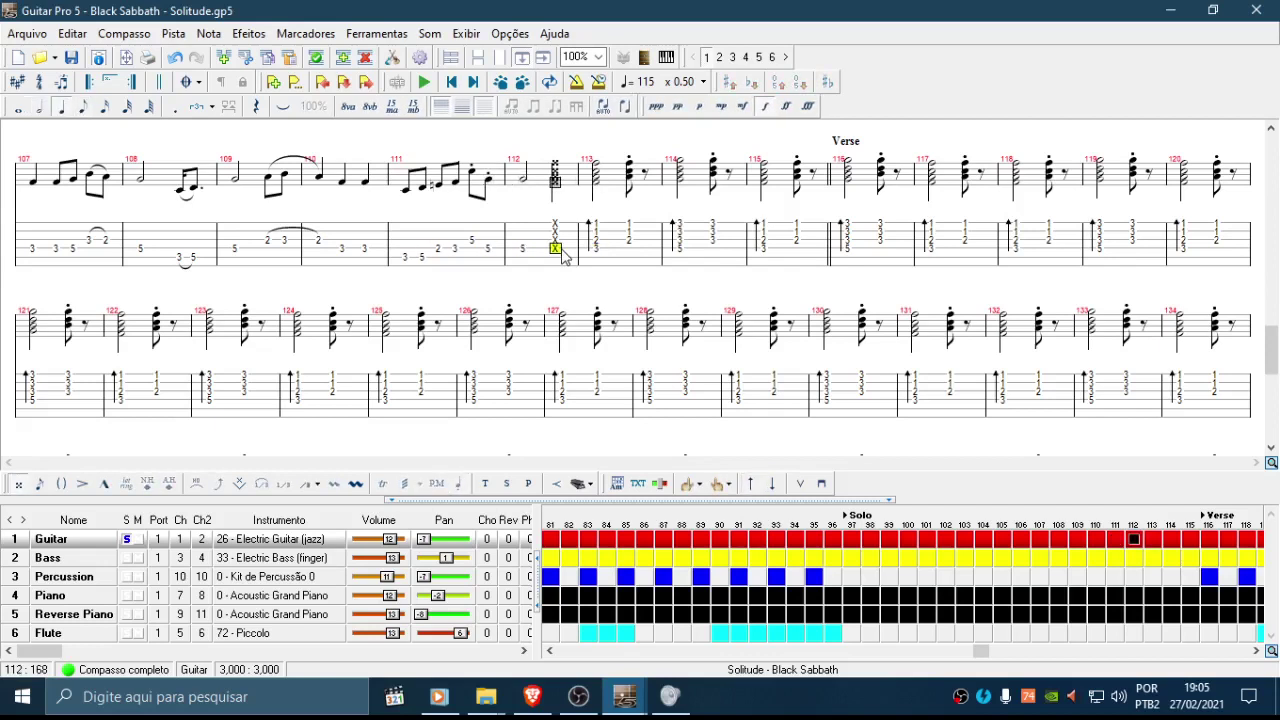
pyautogui.press('Right')
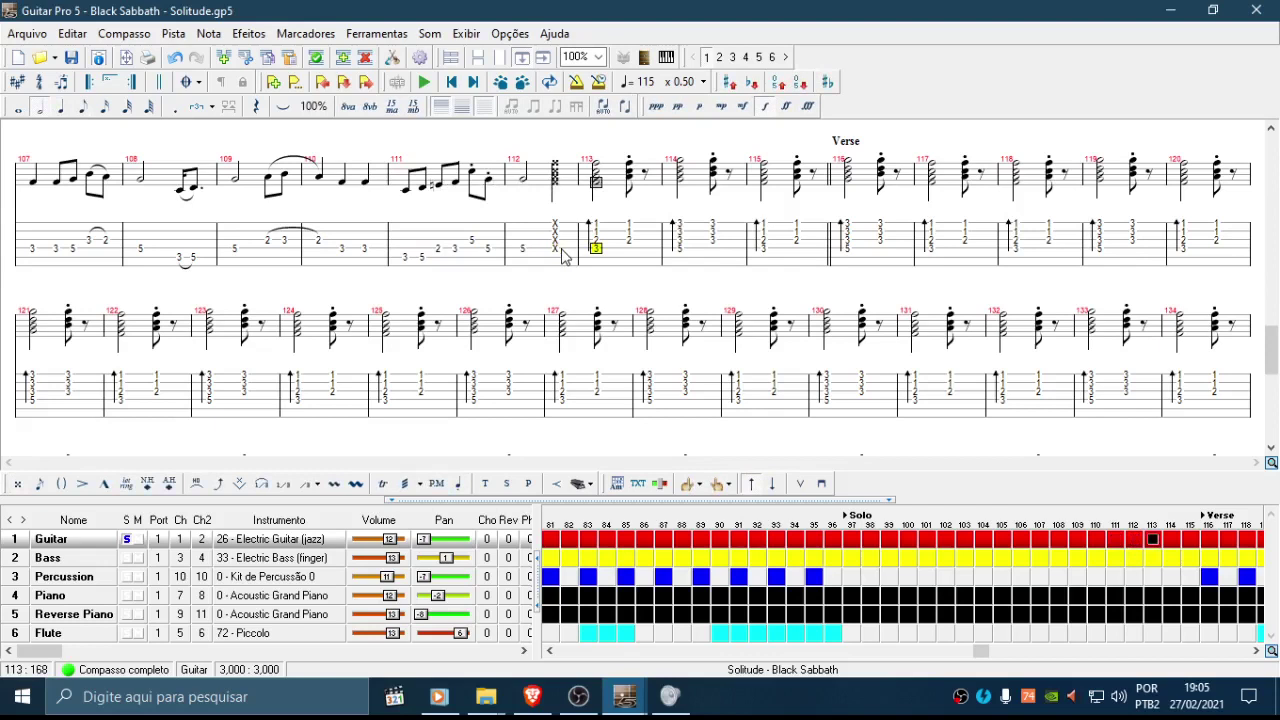
# Step: Listen to the four-string muted chord in measure 112 against its neighbouring beats and check its individual strings
pyautogui.press('Left')
pyautogui.press('Up')
pyautogui.press('Up')
pyautogui.press('Up')
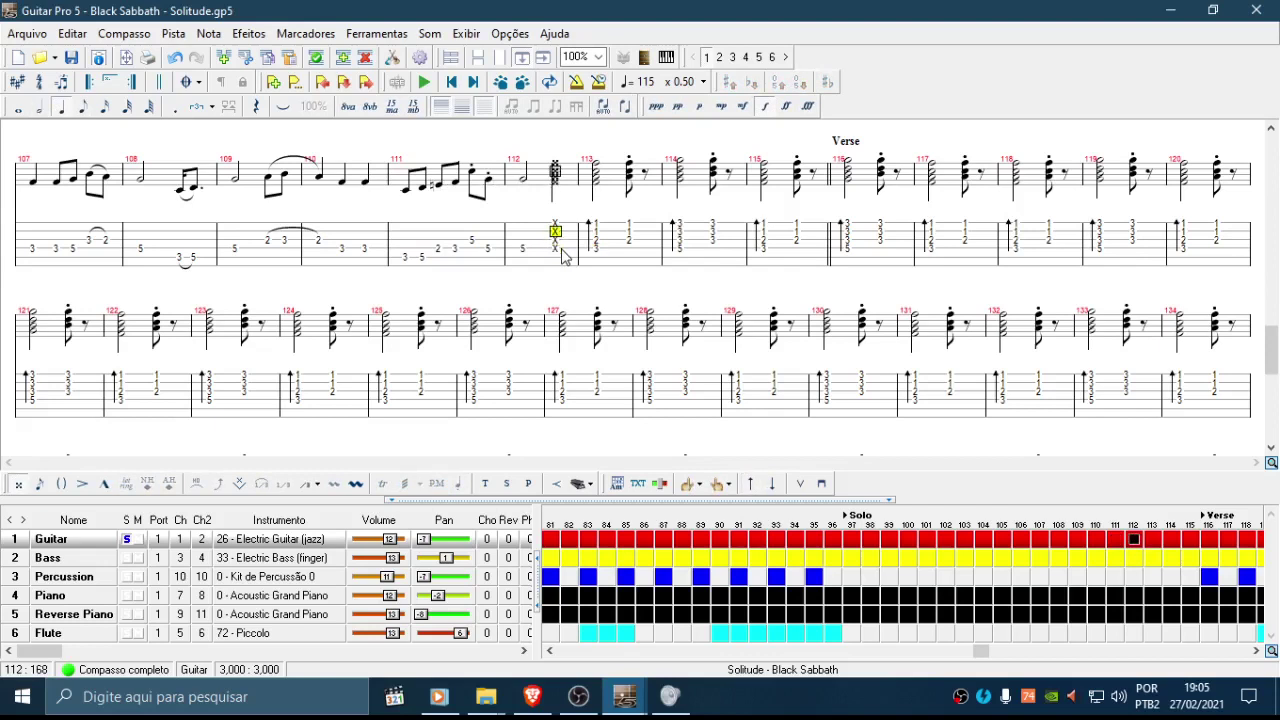
pyautogui.press('Down')
pyautogui.press('Down')
pyautogui.press('Down')
pyautogui.press('Up')
pyautogui.press('Up')
pyautogui.press('Up')
pyautogui.press('Down')
pyautogui.press('Up')
pyautogui.press('Down')
pyautogui.press('Left')
pyautogui.press('Right')
pyautogui.press('Right')
pyautogui.press('Left')
# Step: Reduce measure 112's muted chord to a single note on the highest string and try it as a fret-30 dead note
pyautogui.press('Up')
pyautogui.press('1')
pyautogui.press('Down')
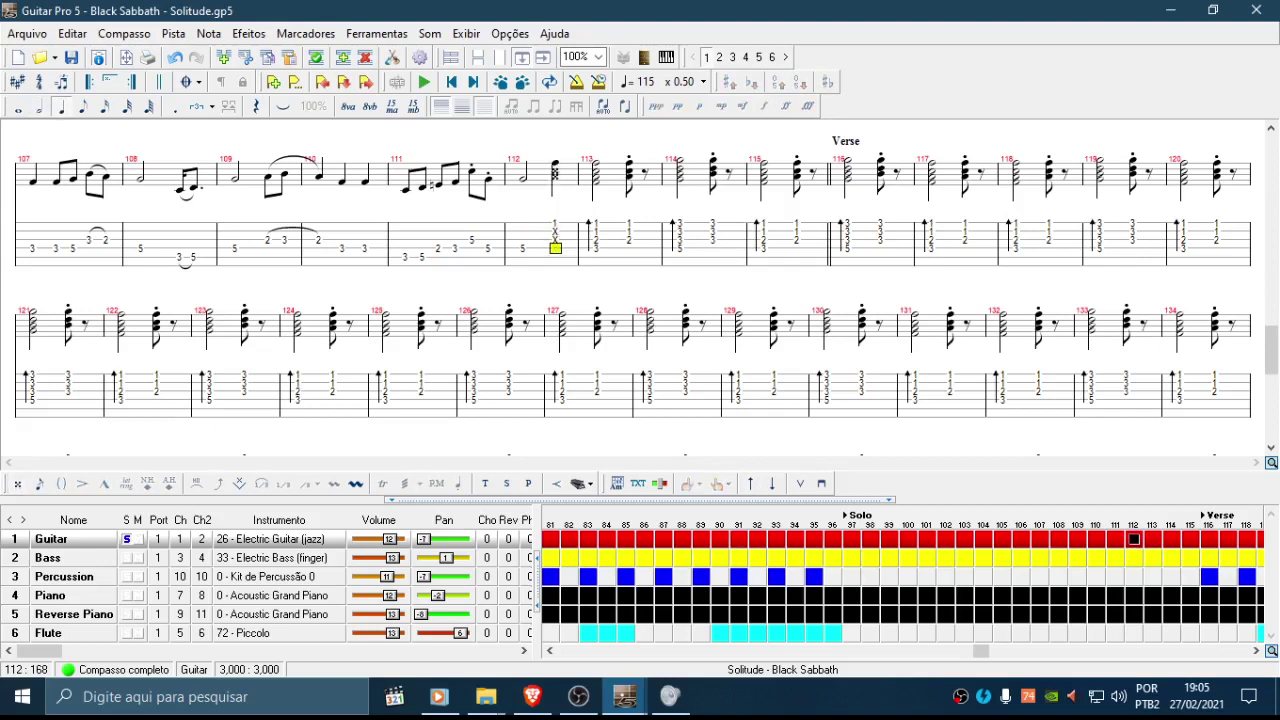
pyautogui.press('Up')
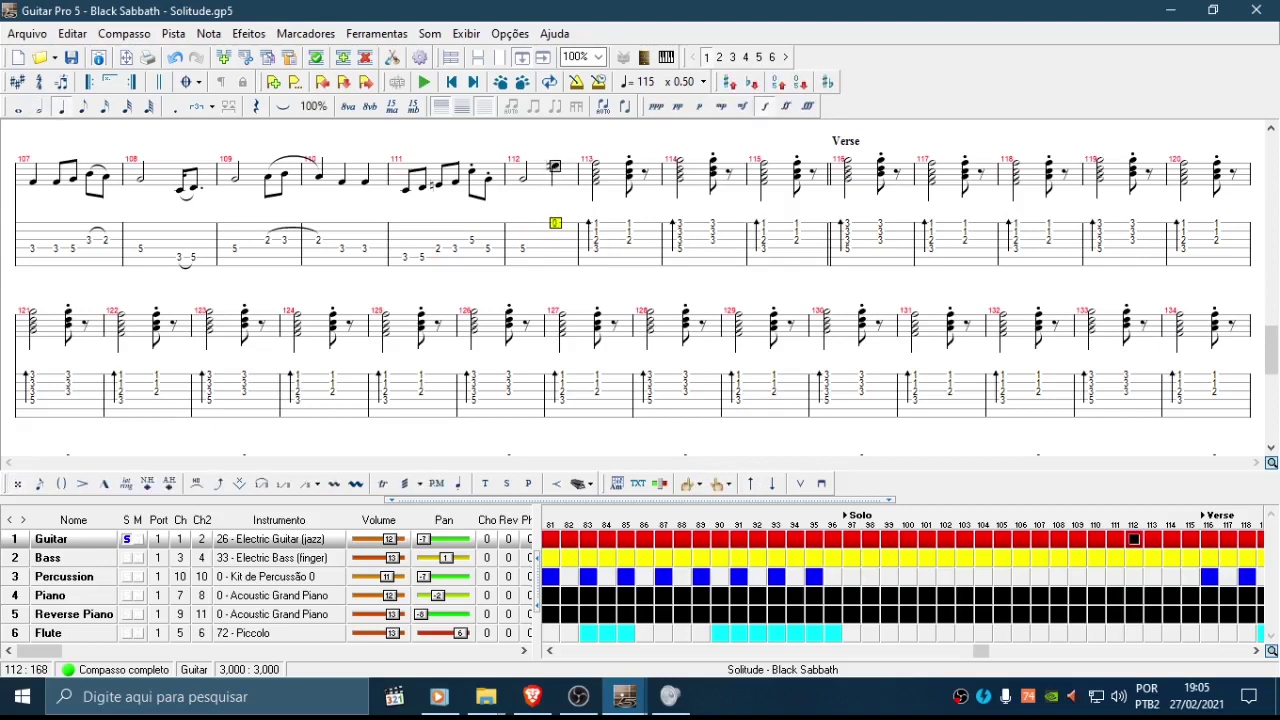
pyautogui.press('Delete')
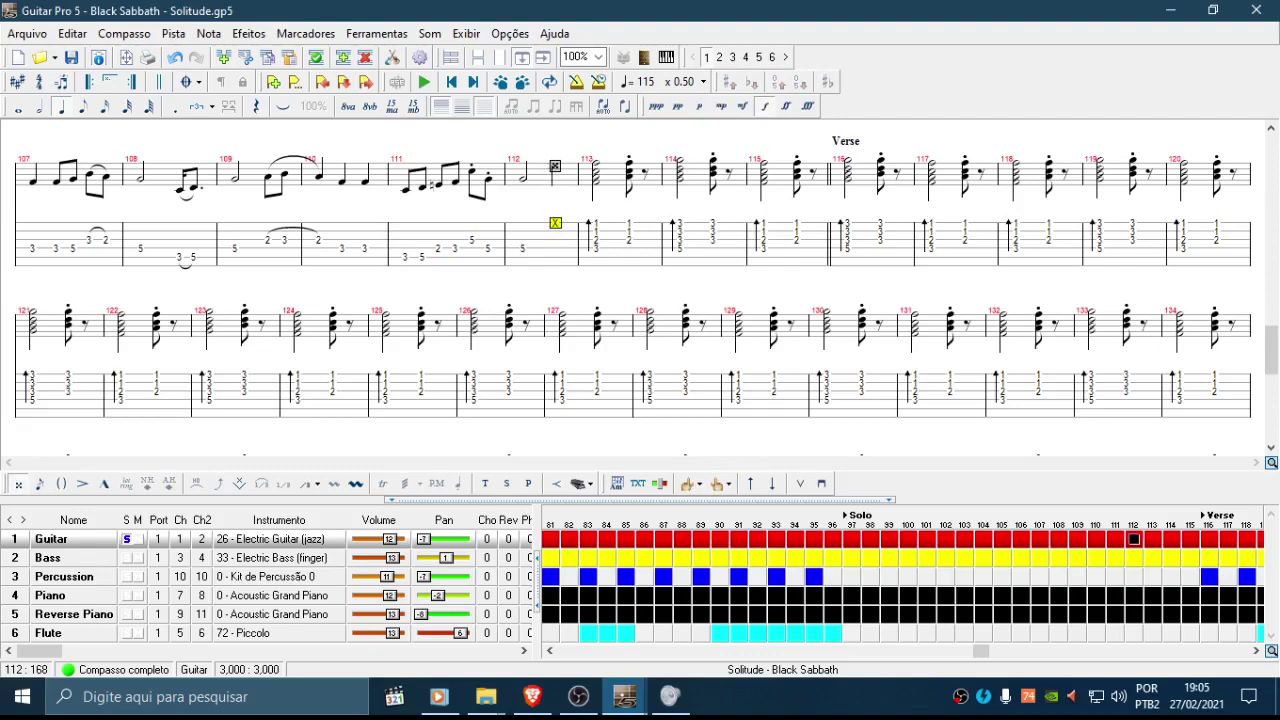
pyautogui.write('30')
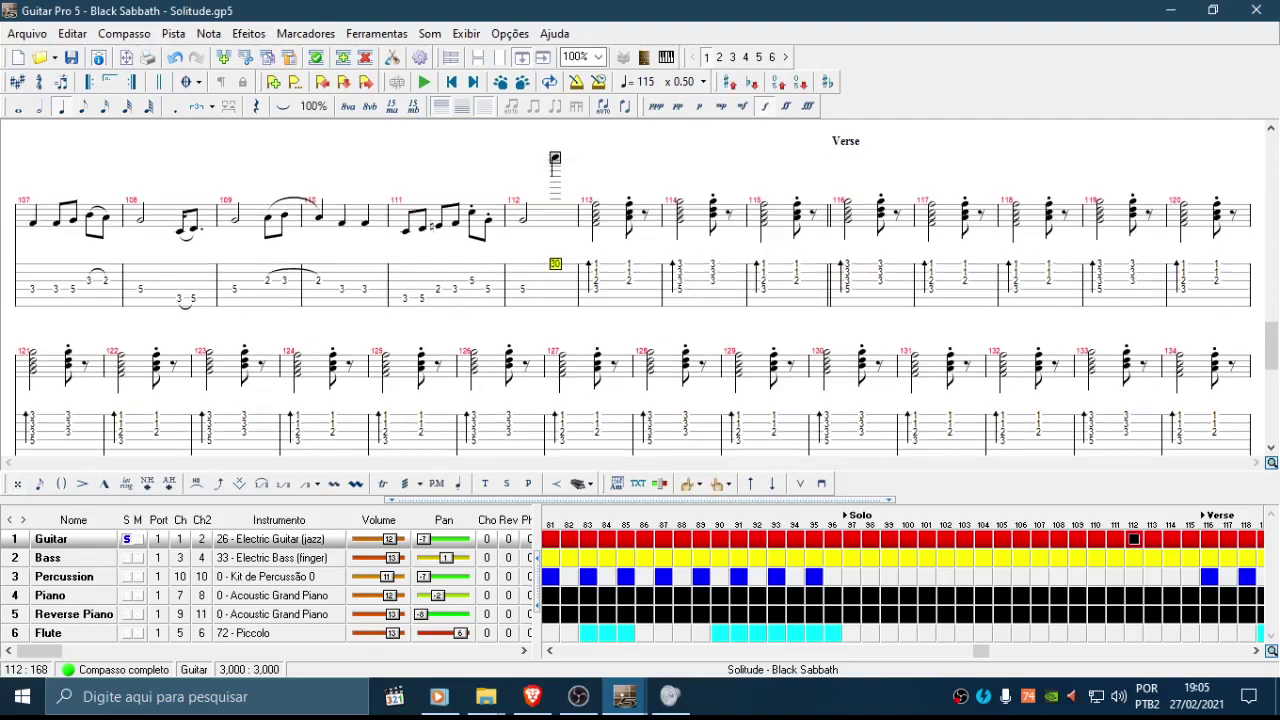
pyautogui.press('Delete')
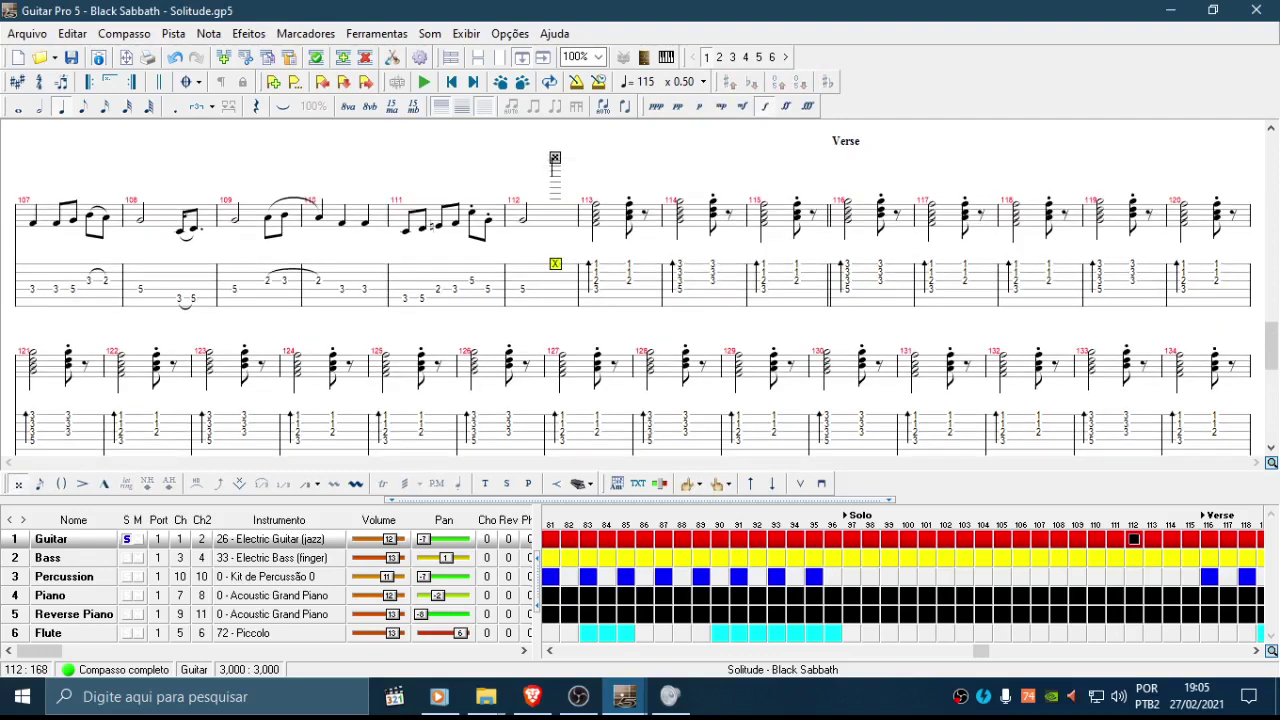
pyautogui.press('Left')
pyautogui.press('Right')
pyautogui.press('Left')
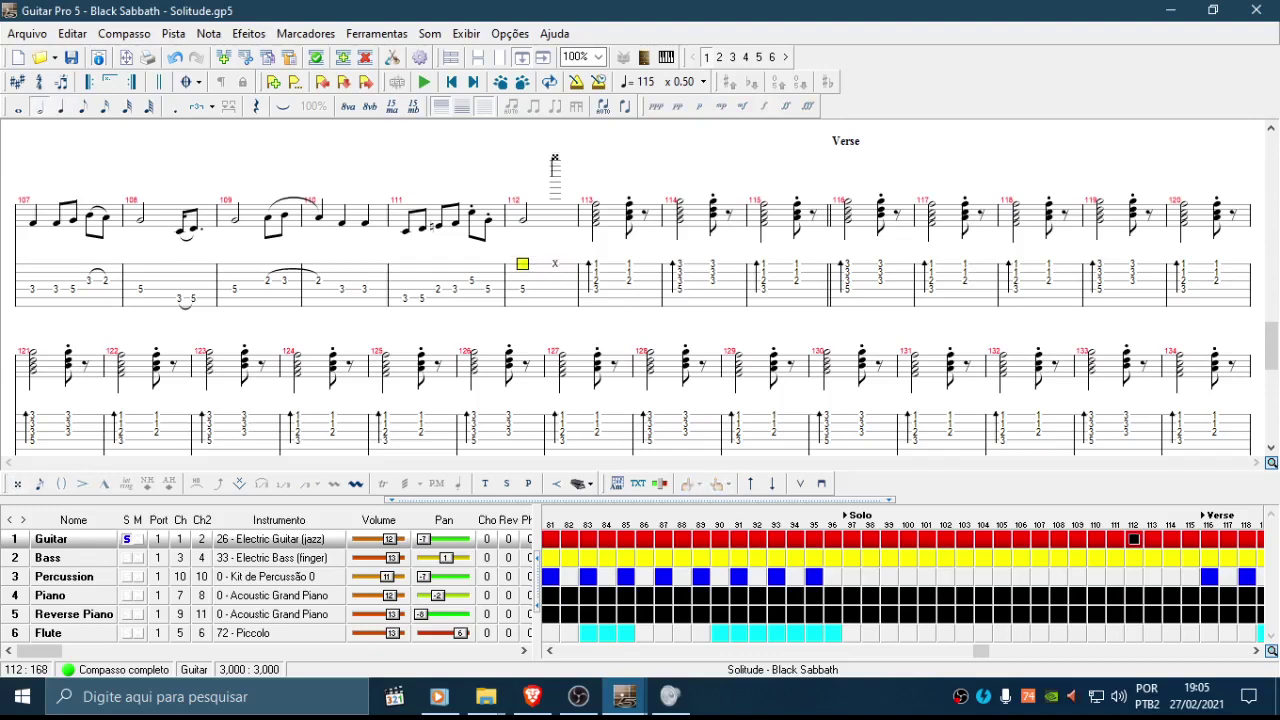
# Step: Enter frets 1-1-2-3 on the four highest strings of measure 112's last beat and make the fret-3 note dead
pyautogui.press('Right')
pyautogui.press('Up')
pyautogui.write('1')
pyautogui.press('Down')
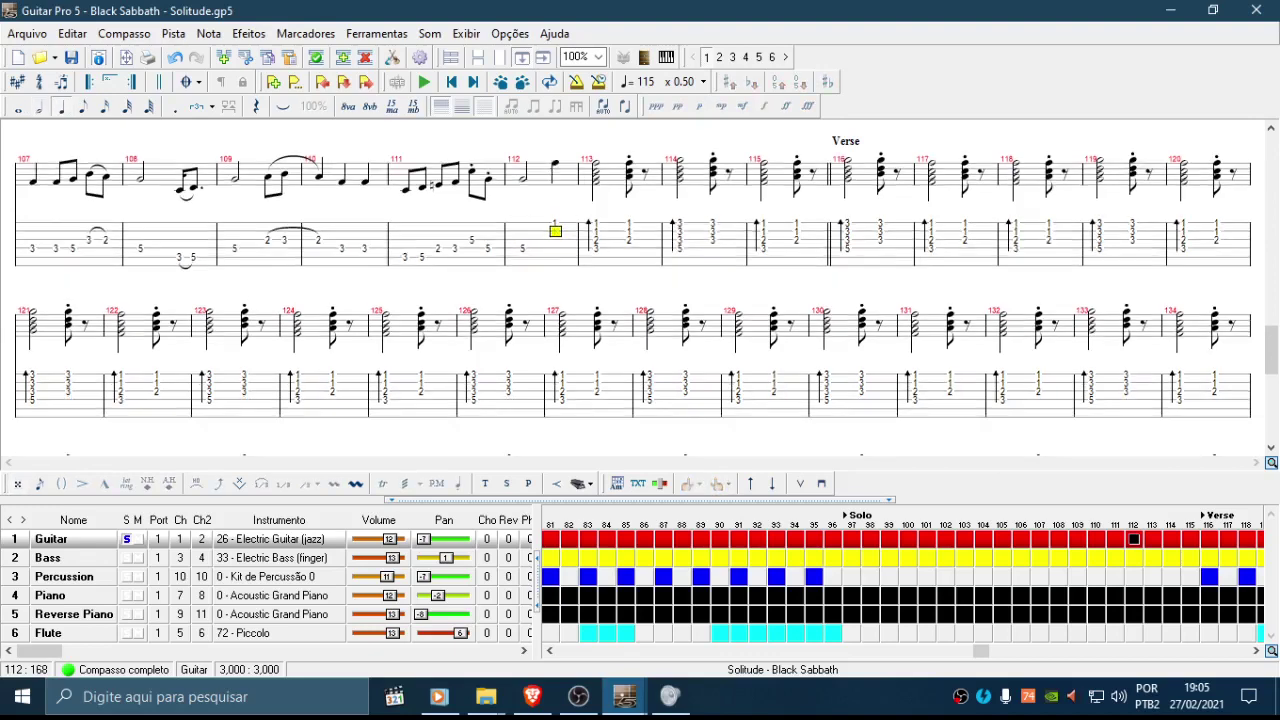
pyautogui.write('1')
pyautogui.press('Down')
pyautogui.write('2')
pyautogui.press('Down')
pyautogui.write('3x')
# Step: Delete the two fret-1 notes from measure 112's last beat and turn the fret-2 note into a dead note
pyautogui.press('Up')
pyautogui.press('Up')
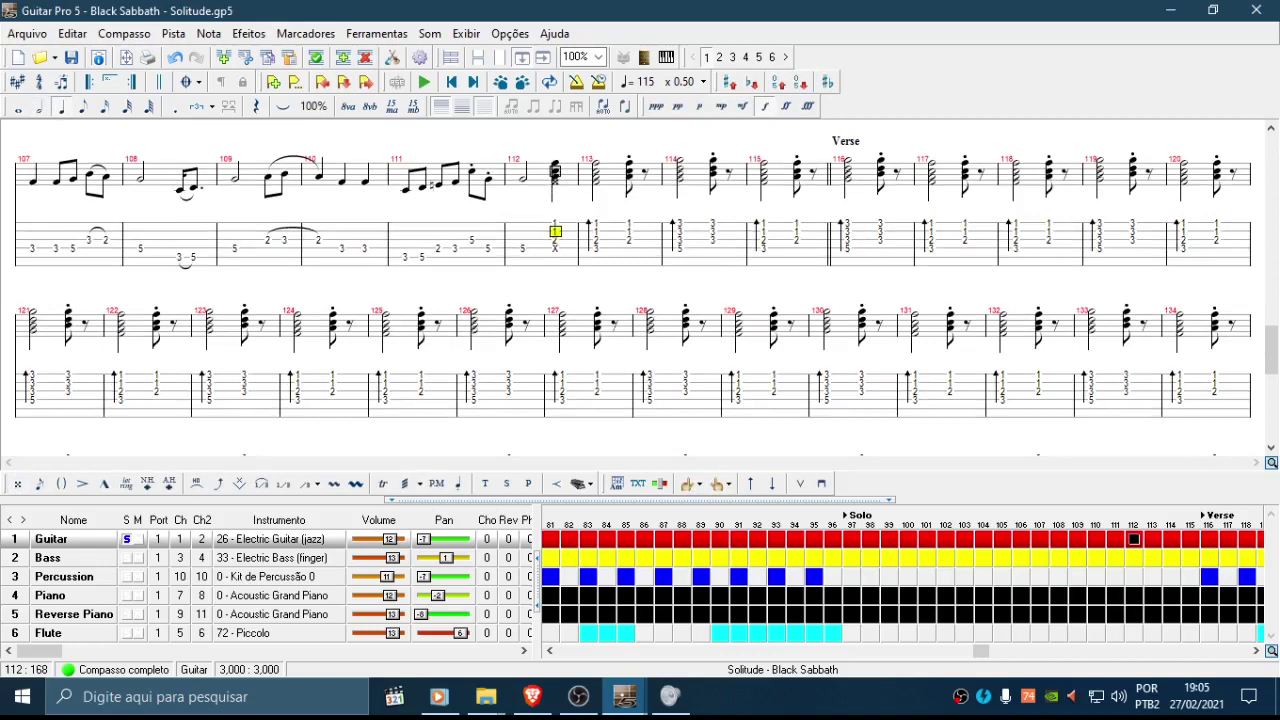
pyautogui.press('Delete')
pyautogui.press('Up')
pyautogui.press('Delete')
pyautogui.press('Down')
pyautogui.press('Down')
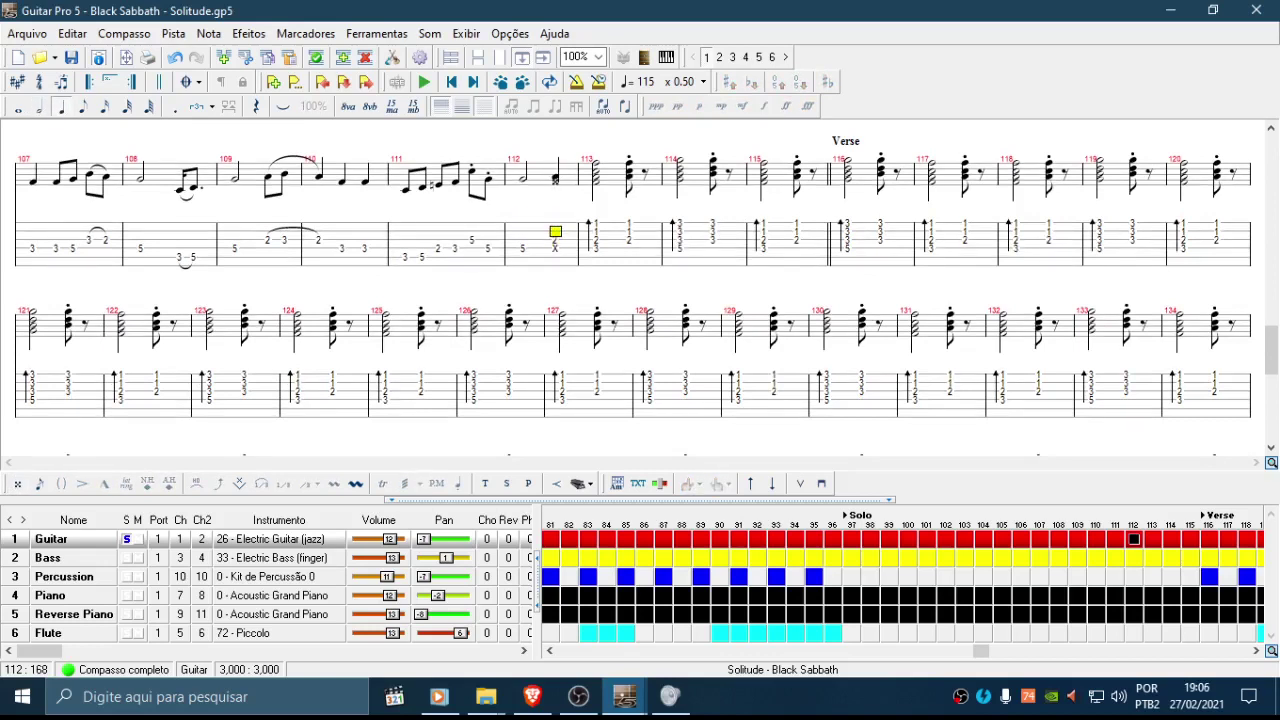
pyautogui.press('x')
# Step: Listen to the two-string muted beat beside the chord of measure 113, and play back from late measure 111 into measure 113
pyautogui.press('Right')
pyautogui.press('Left')
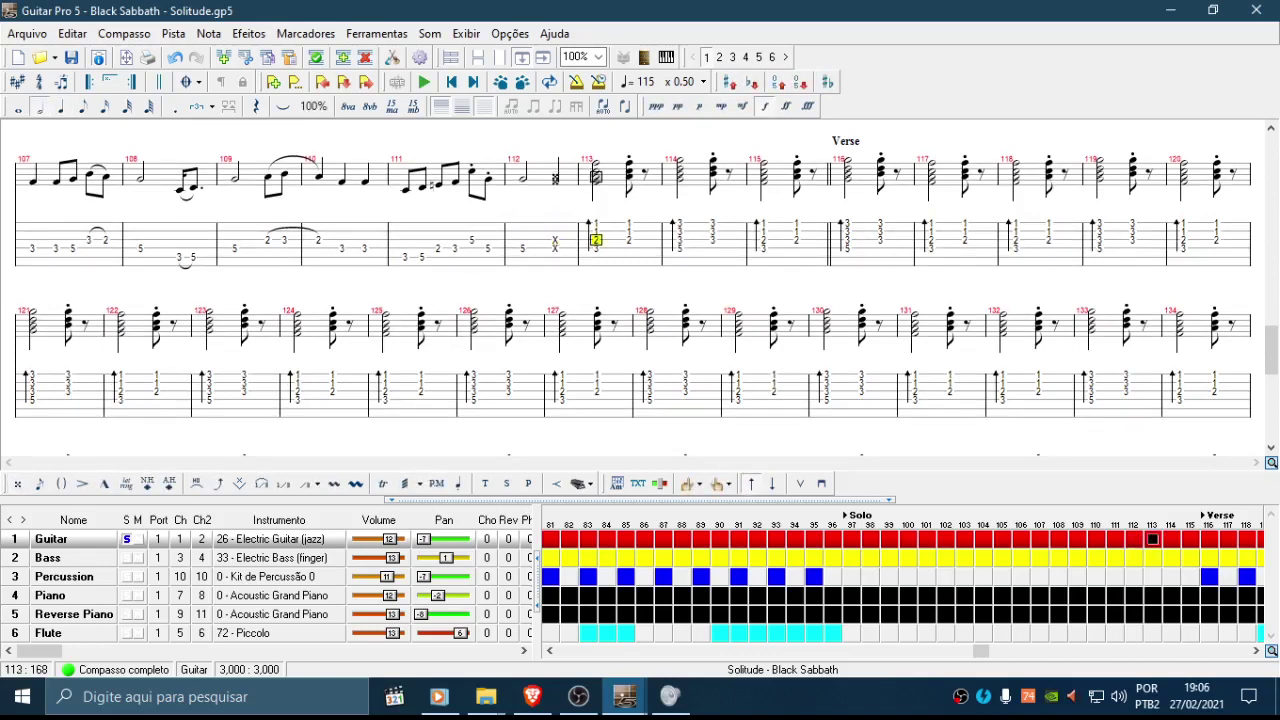
pyautogui.press('Right')
pyautogui.press('Left')
pyautogui.press('Right')
pyautogui.press('Right')
pyautogui.press('Left')
pyautogui.press('Left')
pyautogui.press('Left')
pyautogui.press('Right')
pyautogui.press('Right')
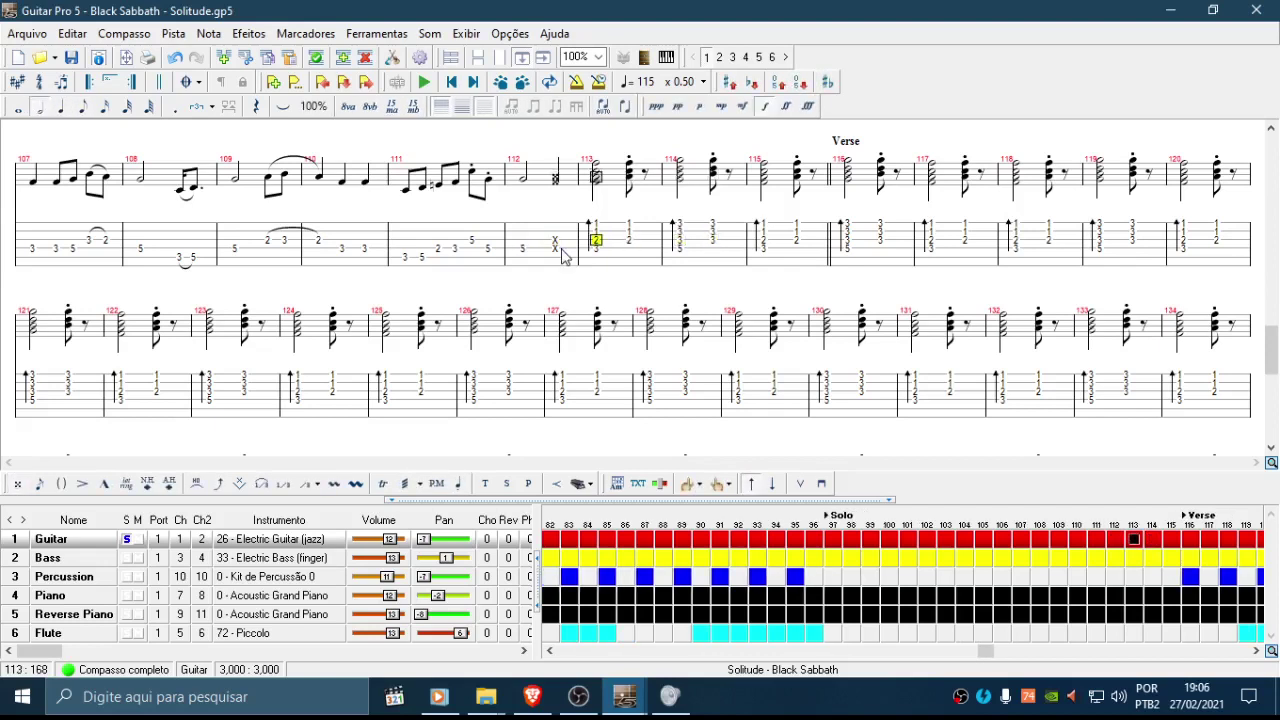
pyautogui.press('Left')
pyautogui.press('Left')
pyautogui.press('Left')
pyautogui.press('Left')
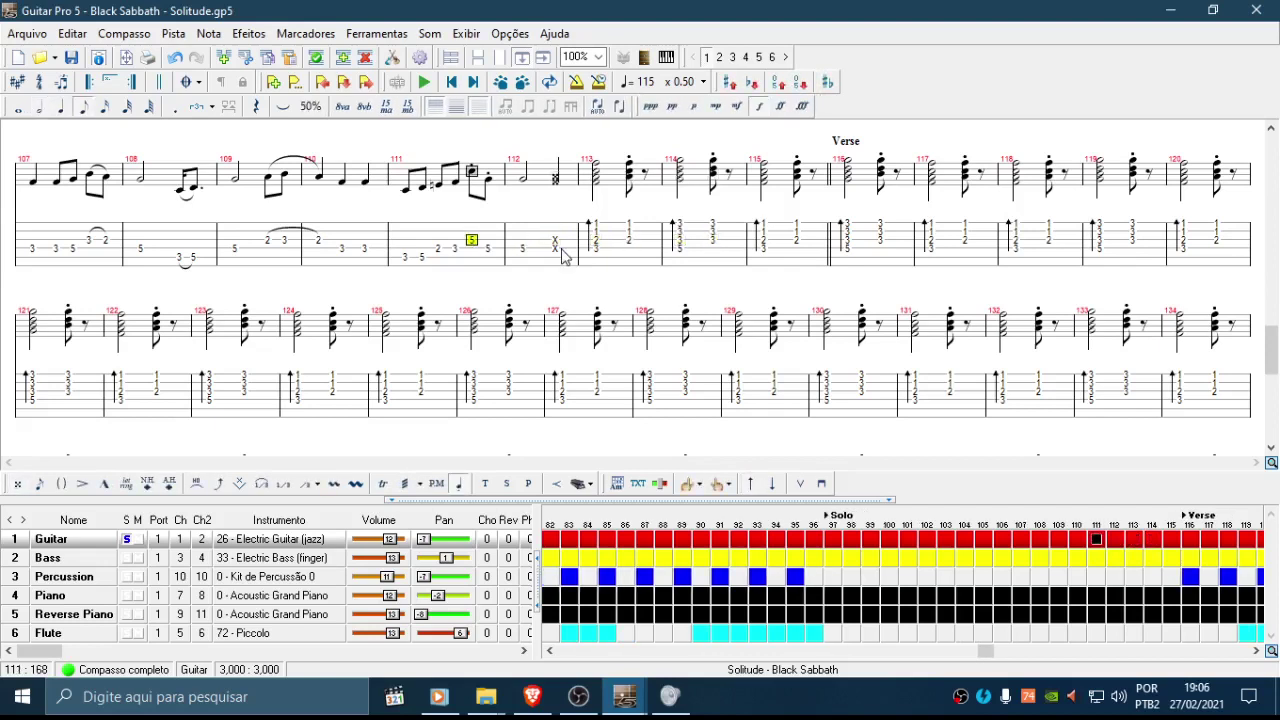
pyautogui.press('space')
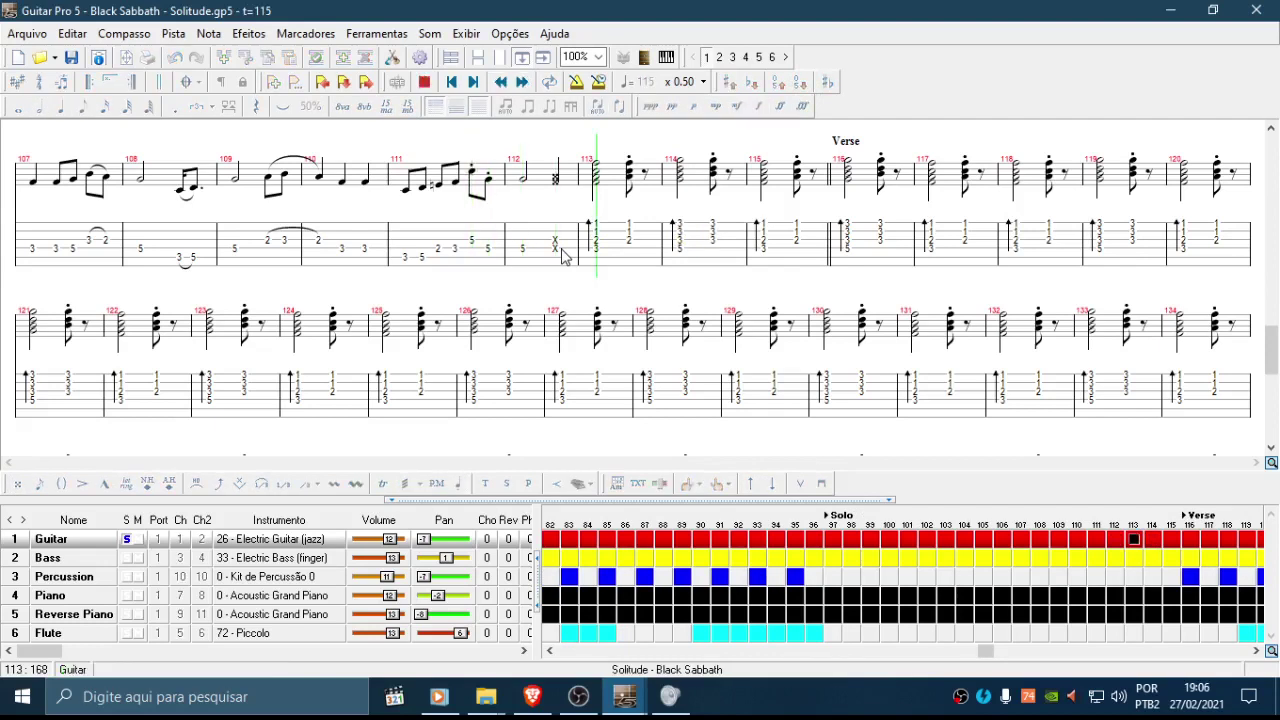
pyautogui.press('space')
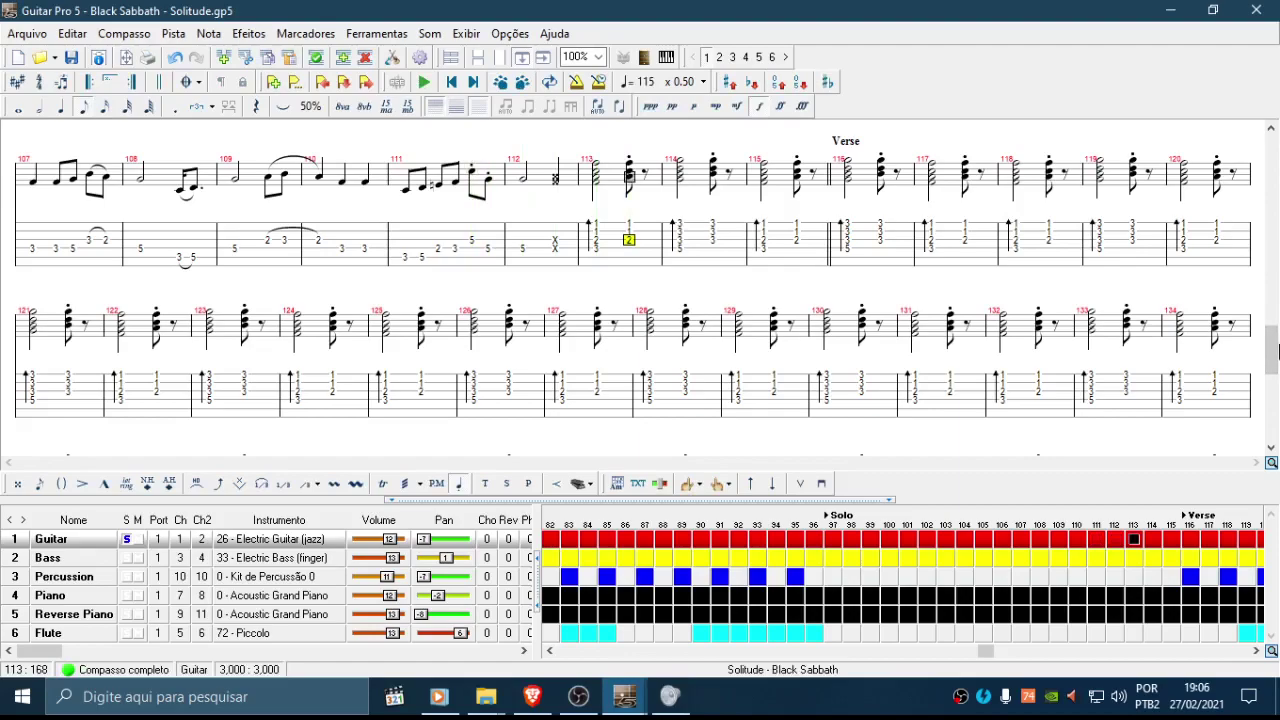
# Step: Go to the outro at measure 150 and highlight its passage through measure 168 to examine it
pyautogui.moveTo(1276, 350); pyautogui.dragTo(1274, 405)
pyautogui.click(201, 217)
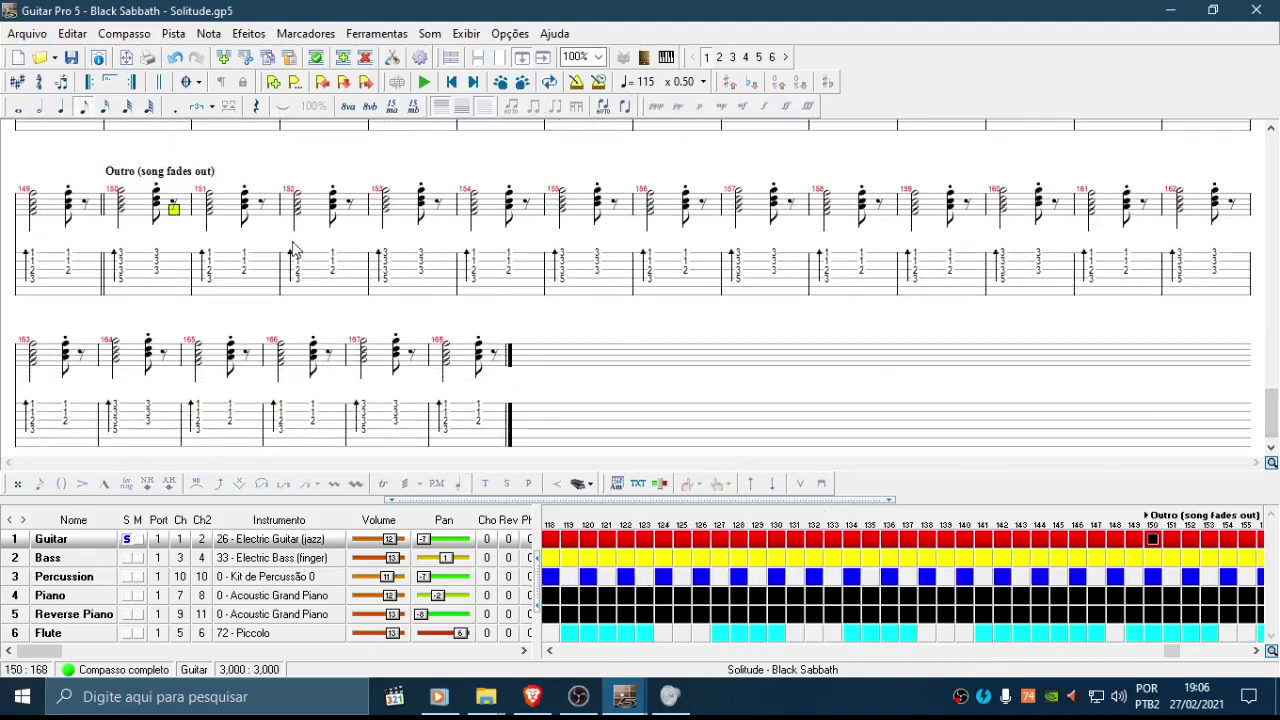
pyautogui.click(151, 174)
pyautogui.click(116, 233)
pyautogui.click(154, 175)
pyautogui.moveTo(154, 180); pyautogui.dragTo(232, 190)
pyautogui.click(114, 190)
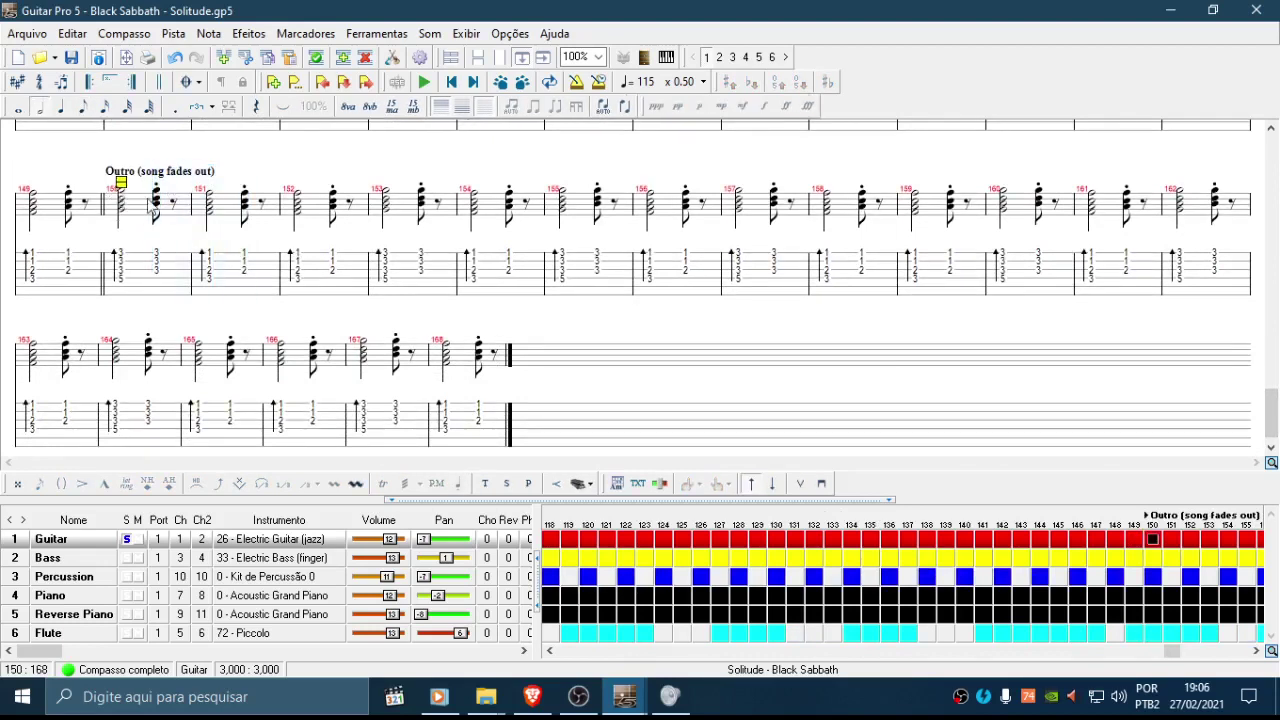
pyautogui.moveTo(125, 255); pyautogui.dragTo(440, 326)
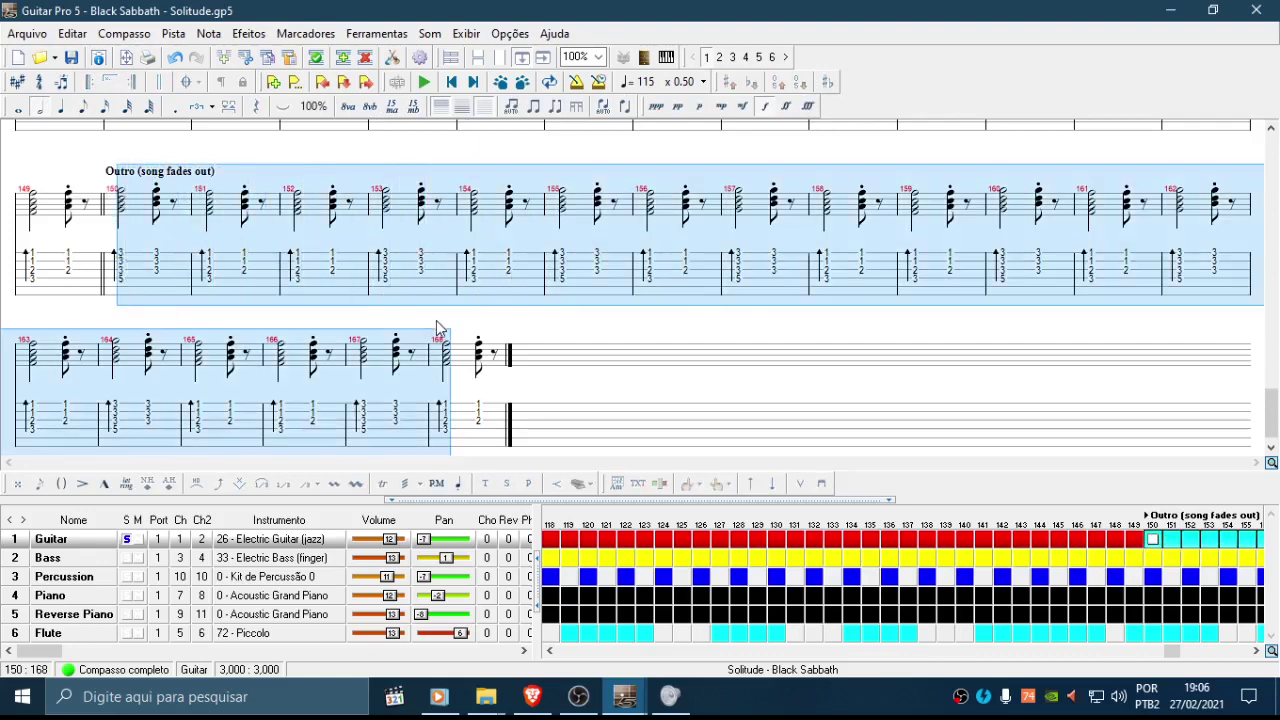
pyautogui.click(120, 262)
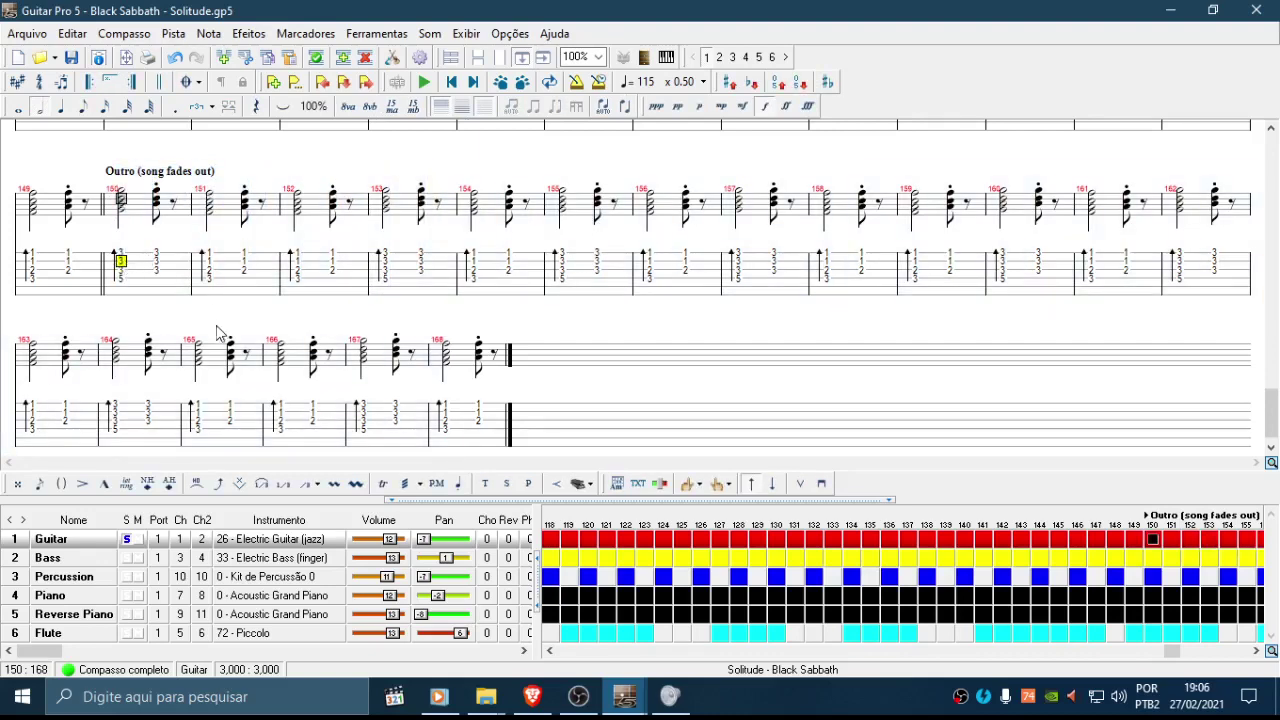
# Step: Add a mix change at measure 150 of the Percussion track that takes the volume of all tracks to 0 over 16 beats
pyautogui.click(75, 578)
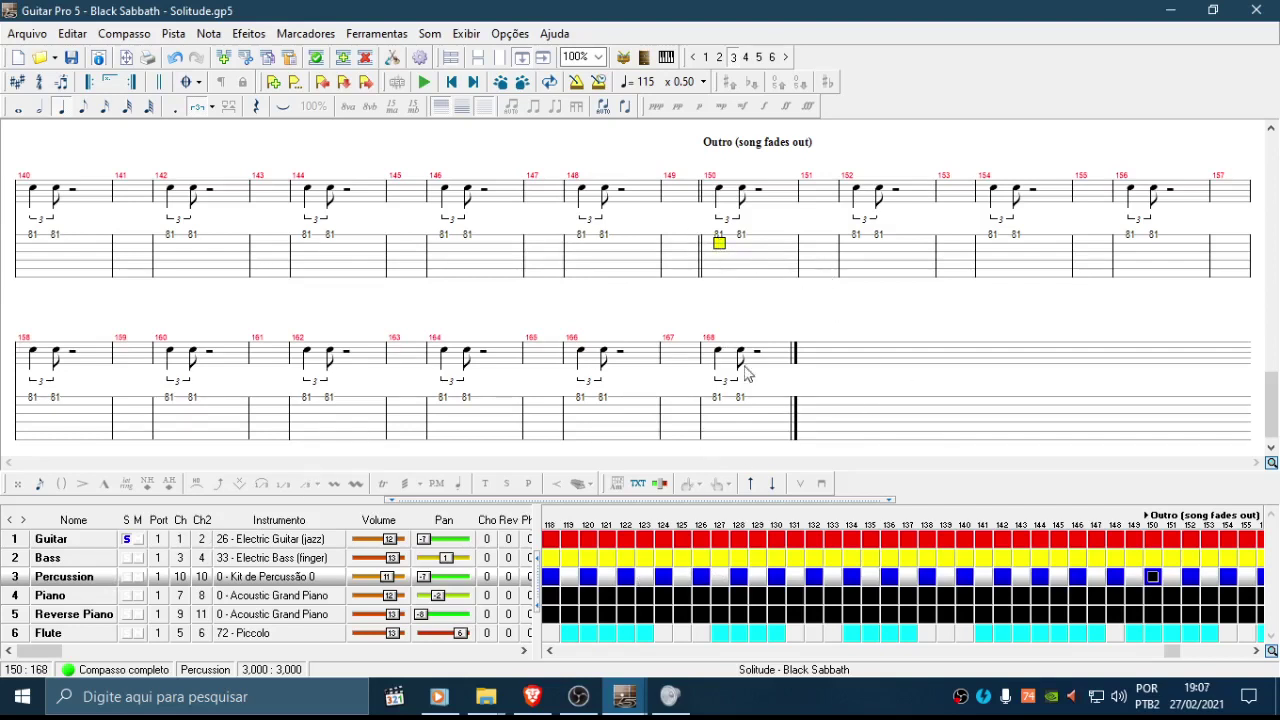
pyautogui.press('m')
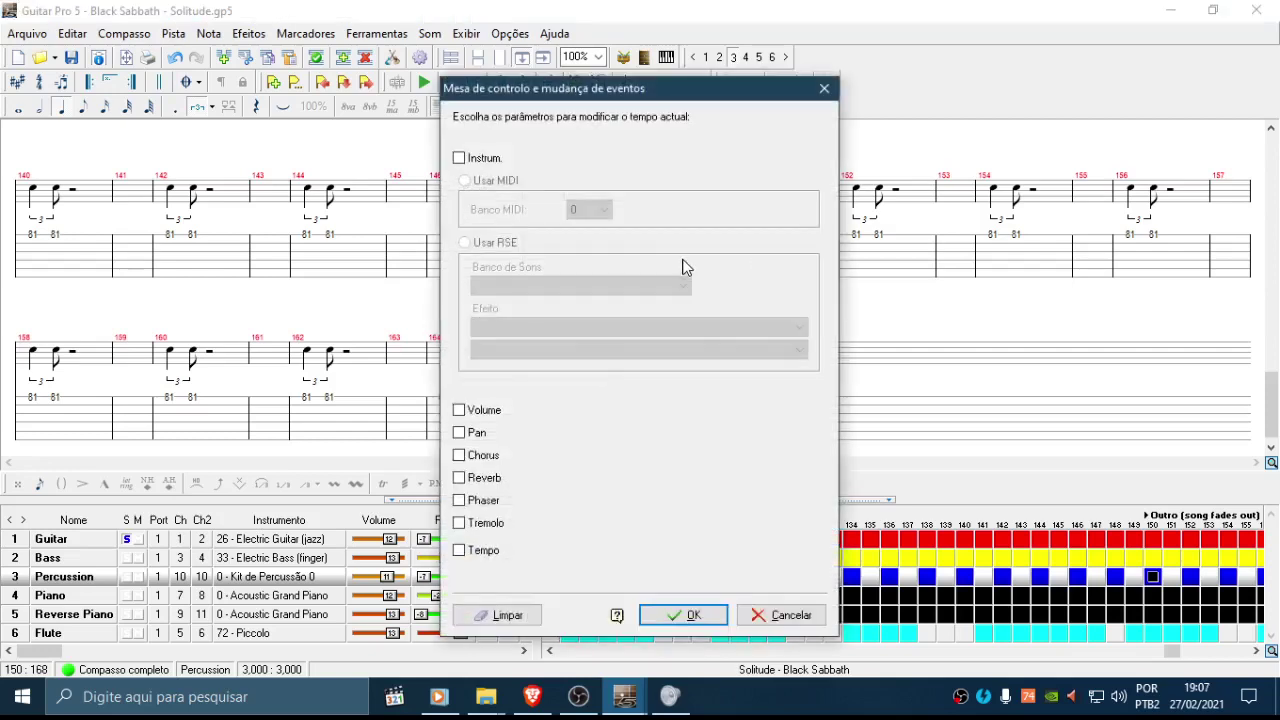
pyautogui.moveTo(595, 88); pyautogui.dragTo(839, 99)
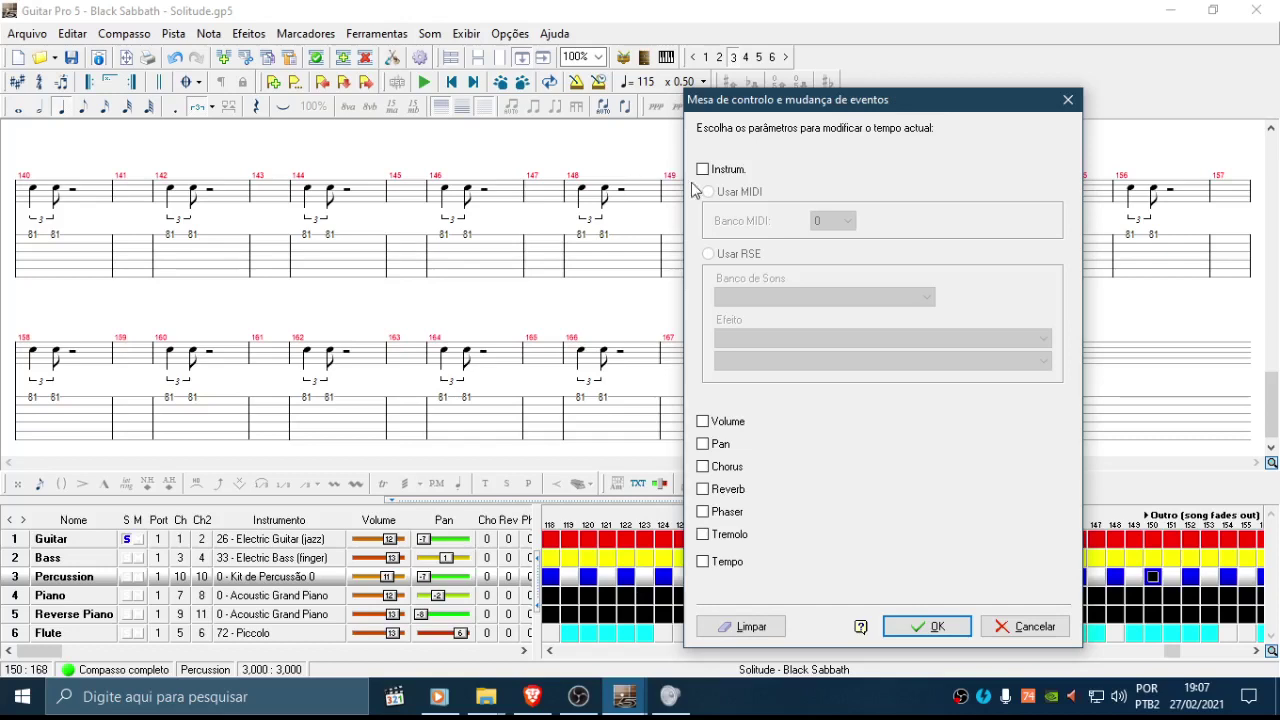
pyautogui.click(703, 421)
pyautogui.moveTo(830, 424); pyautogui.dragTo(755, 432)
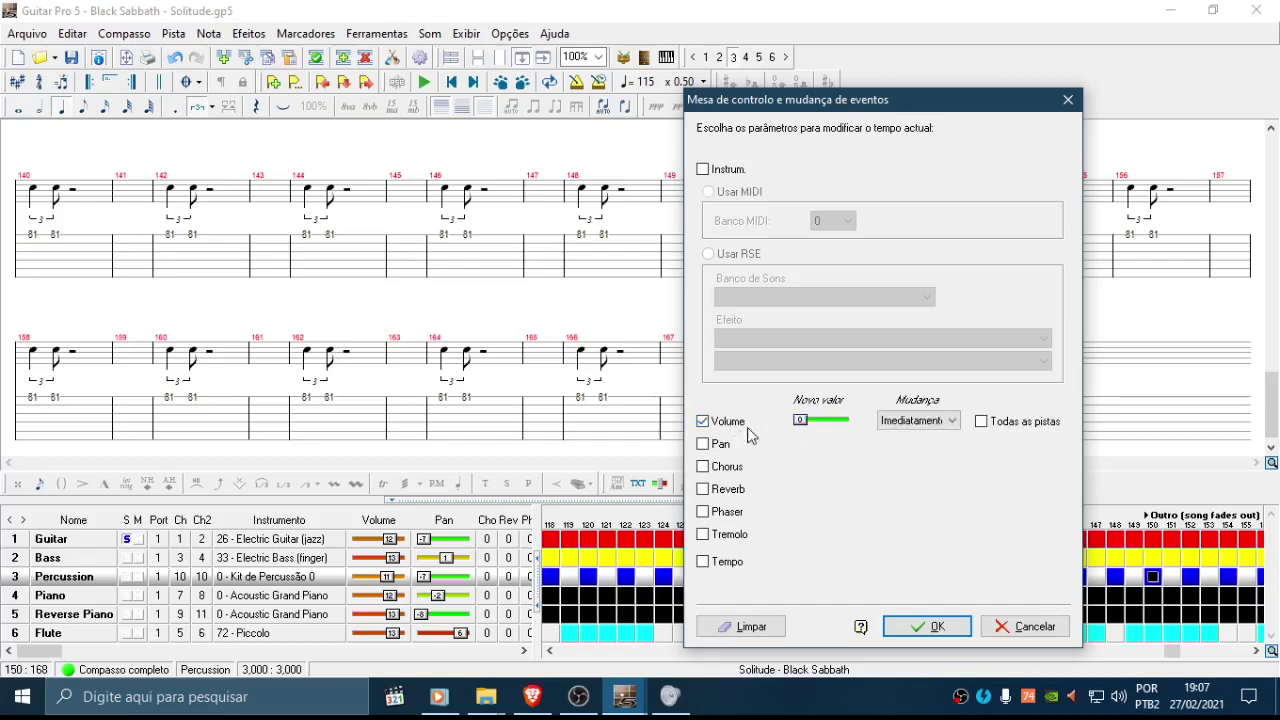
pyautogui.click(983, 422)
pyautogui.click(943, 424)
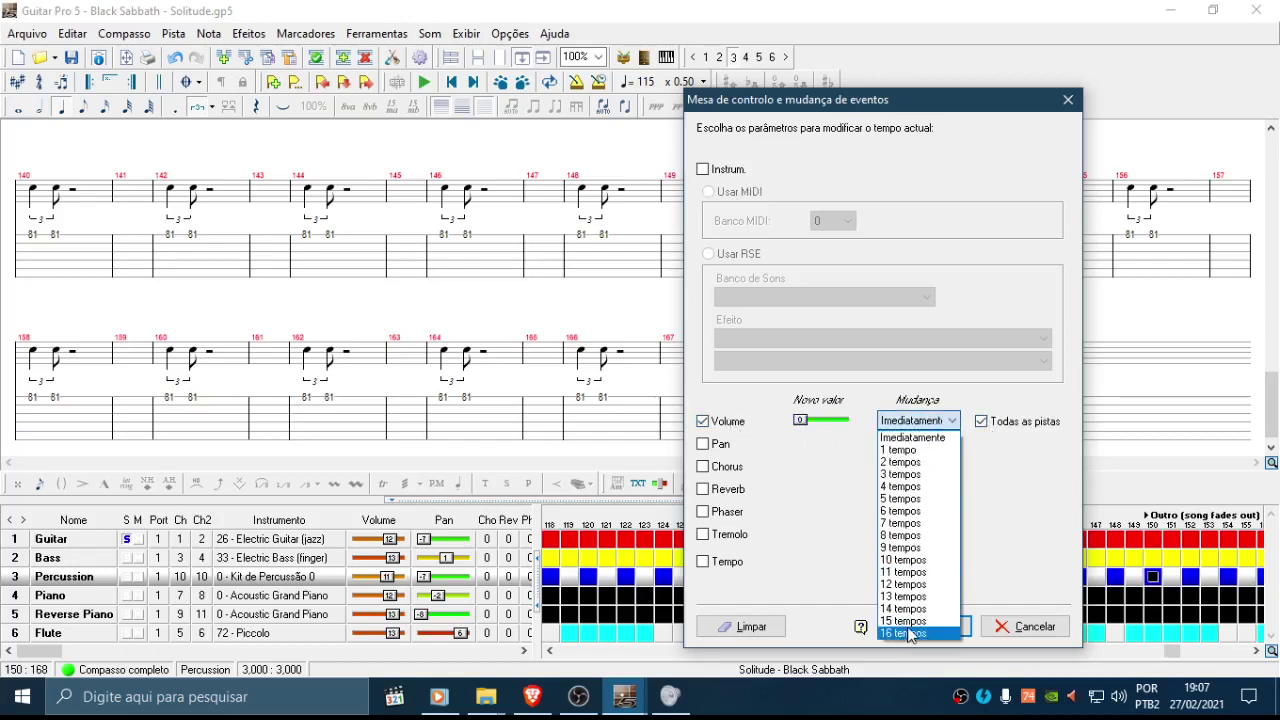
pyautogui.click(912, 636)
pyautogui.click(918, 630)
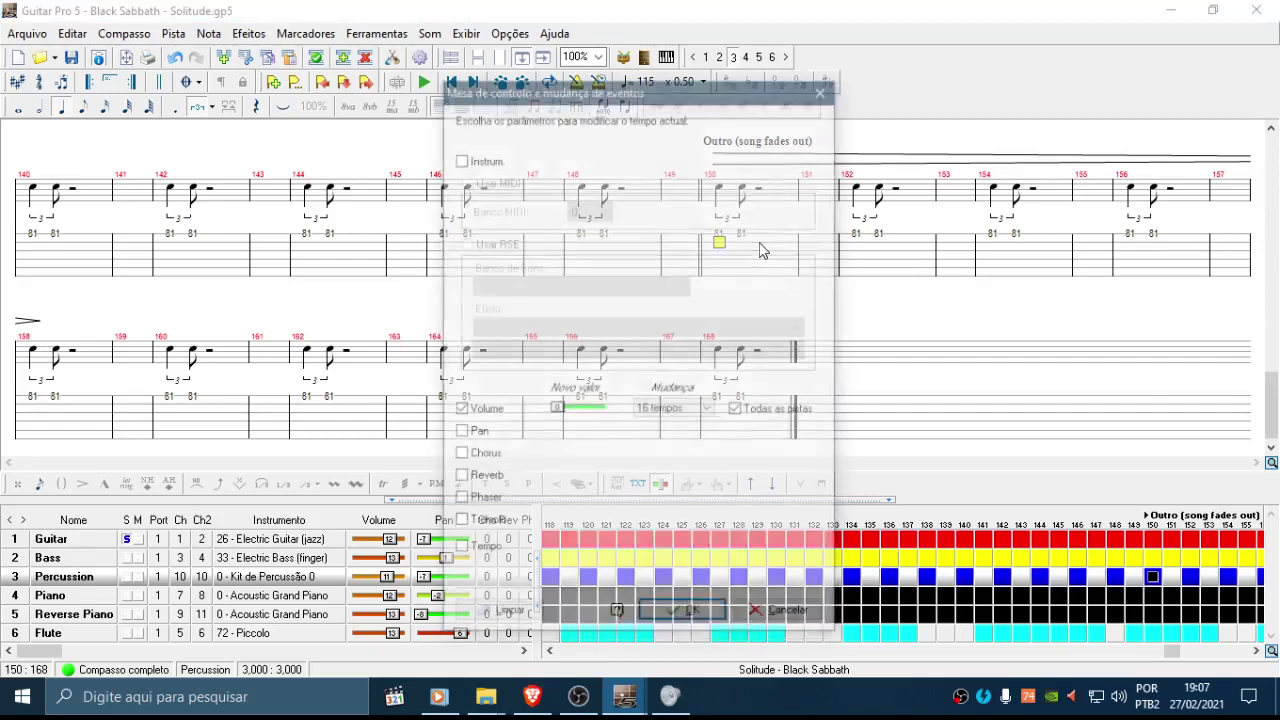
pyautogui.press('F10')
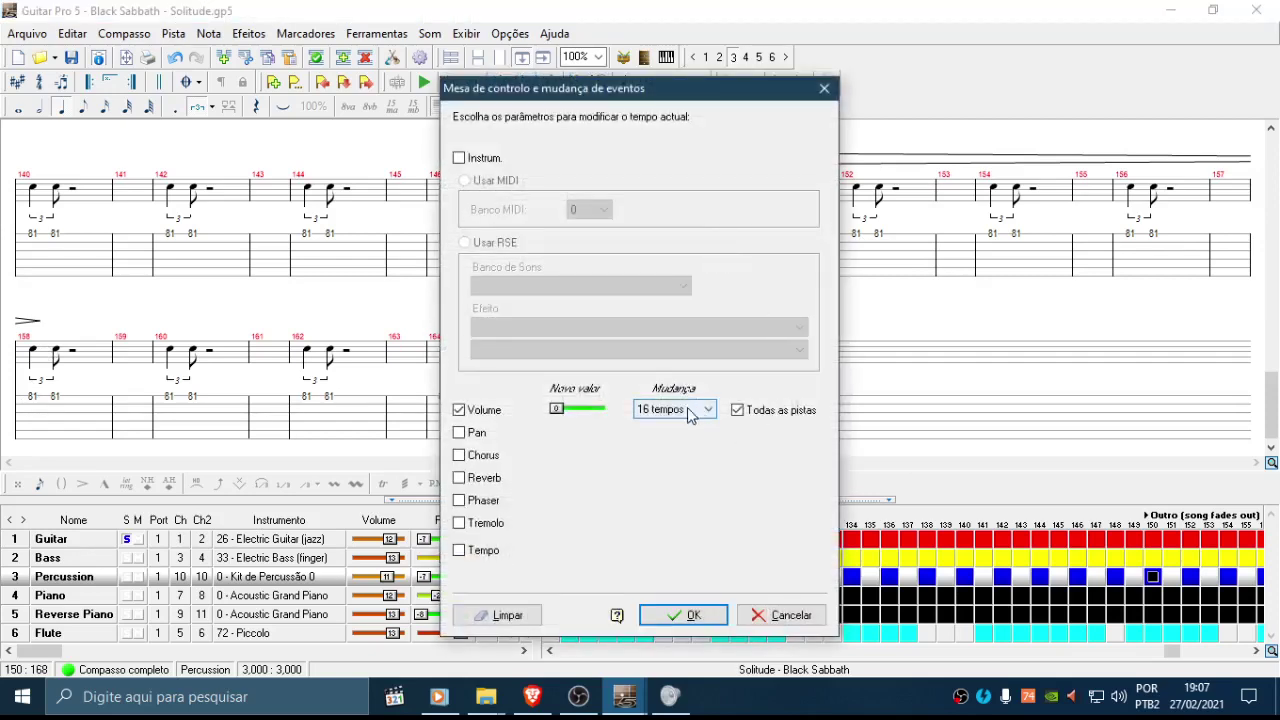
pyautogui.moveTo(556, 409); pyautogui.dragTo(589, 433)
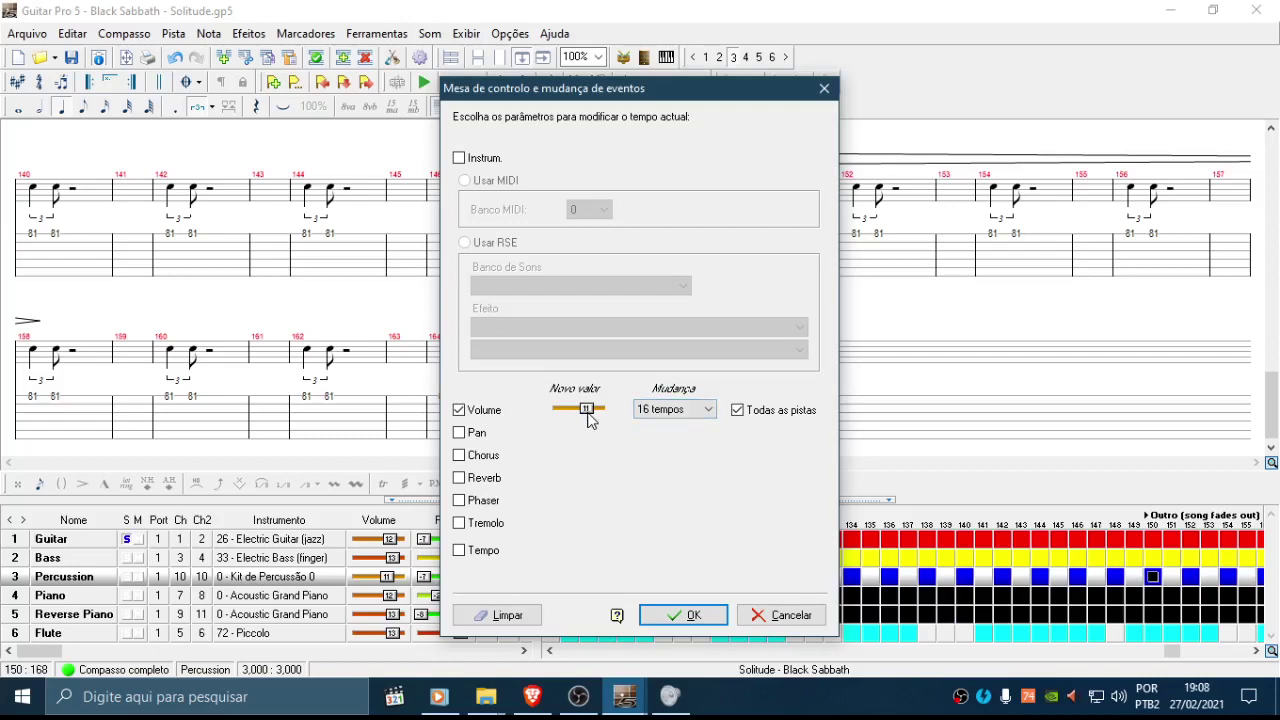
pyautogui.moveTo(588, 420); pyautogui.dragTo(595, 422)
pyautogui.click(783, 614)
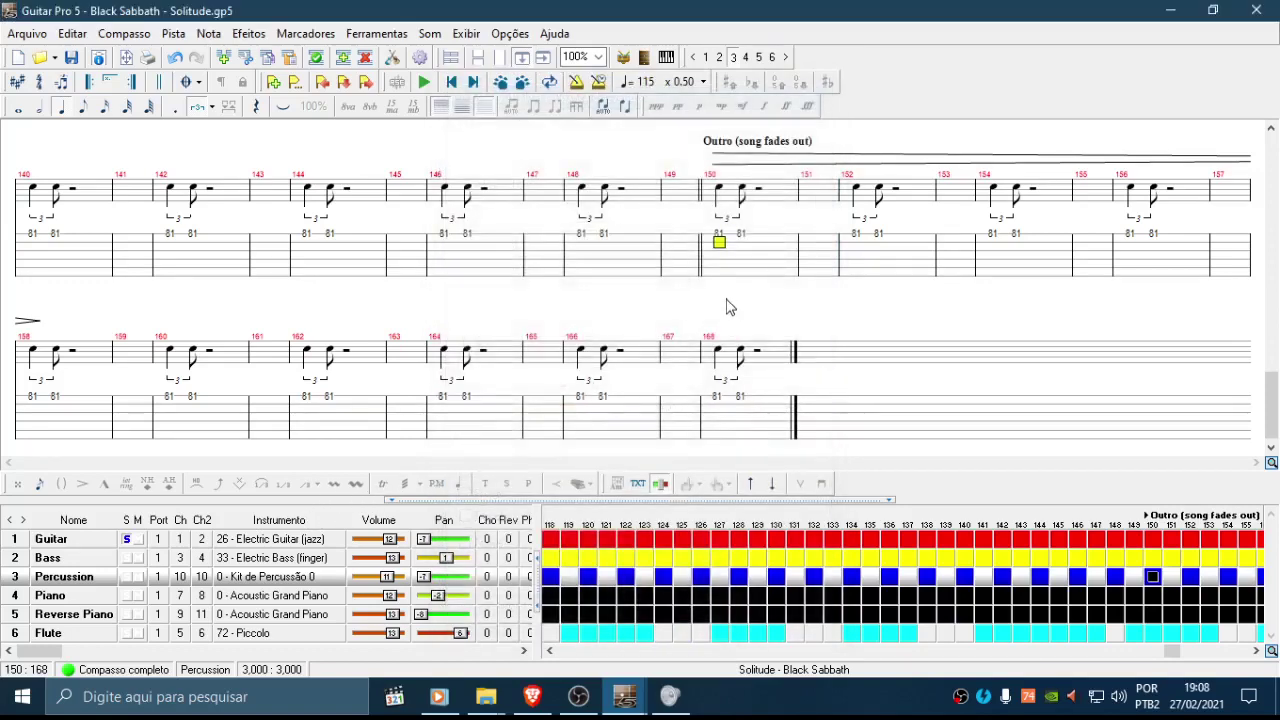
# Step: Set the volume of the Guitar, Percussion and Piano tracks to 13 to match the other tracks
pyautogui.moveTo(386, 578); pyautogui.dragTo(393, 602)
pyautogui.moveTo(390, 543); pyautogui.dragTo(395, 553)
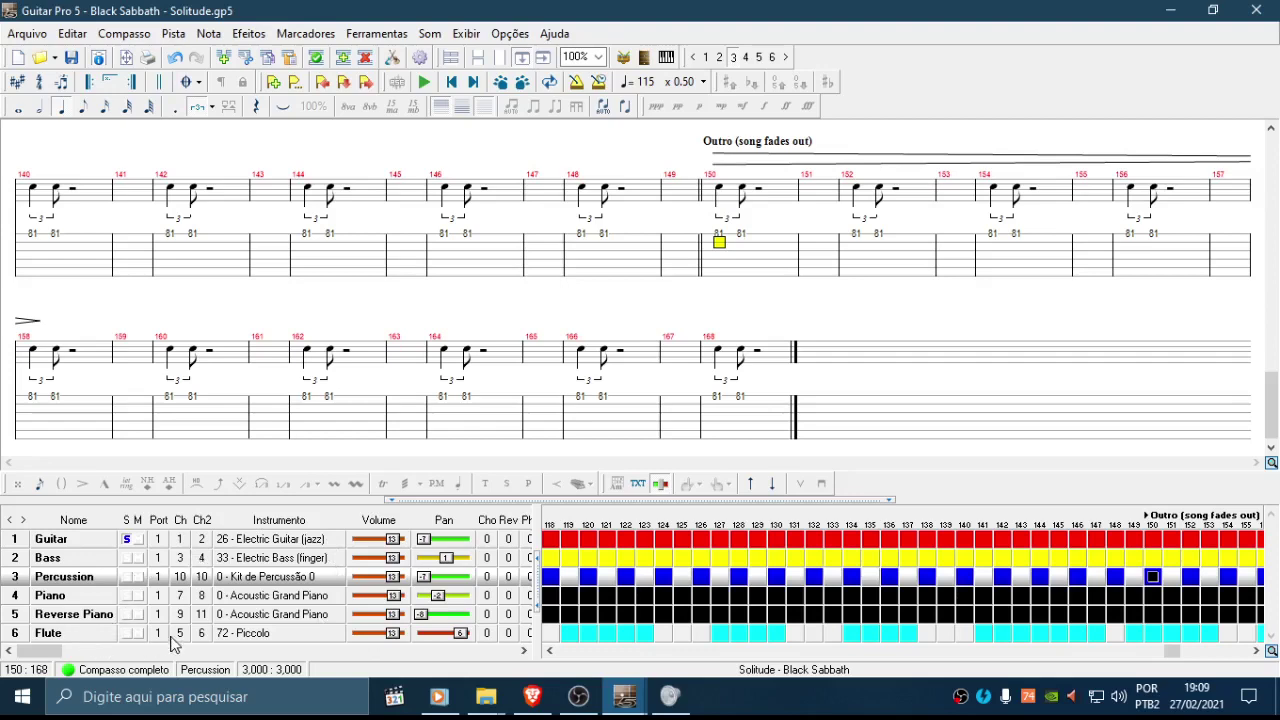
# Step: Look through the outro at measure 150 in the Piano, Reverse Piano, Flute and Guitar tracks
pyautogui.click(93, 599)
pyautogui.click(97, 616)
pyautogui.click(96, 633)
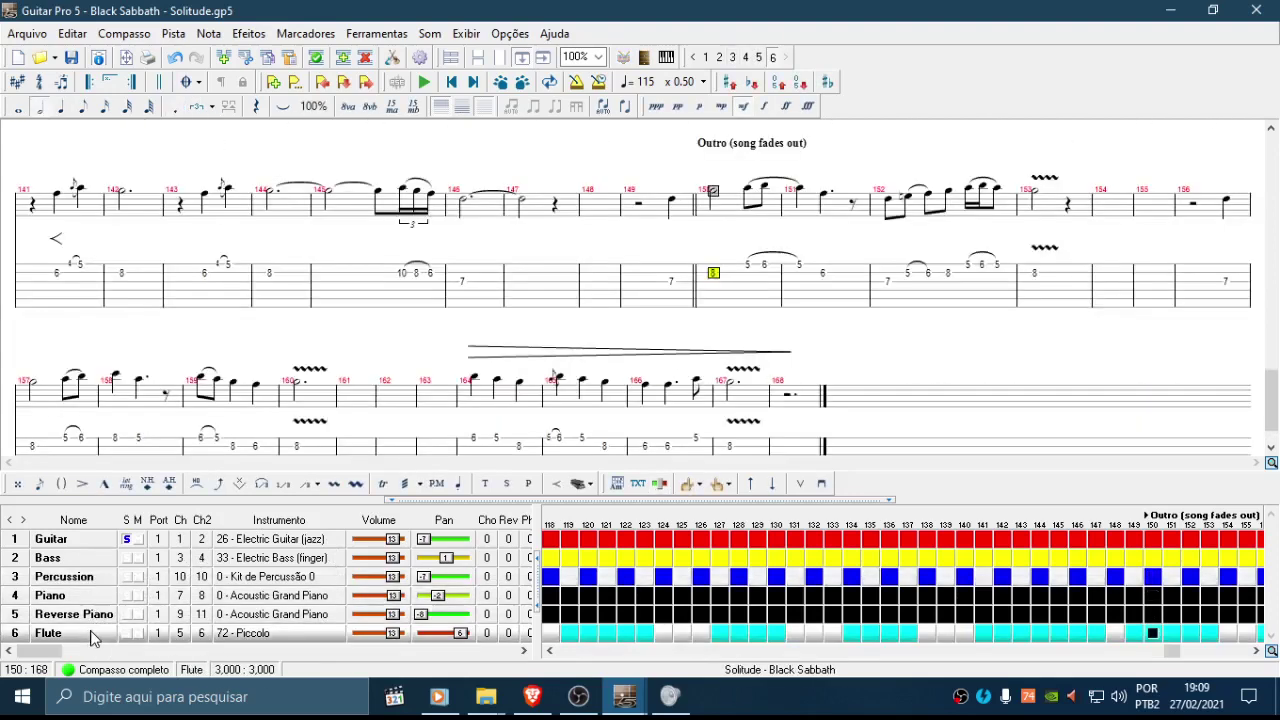
pyautogui.click(100, 613)
pyautogui.click(97, 597)
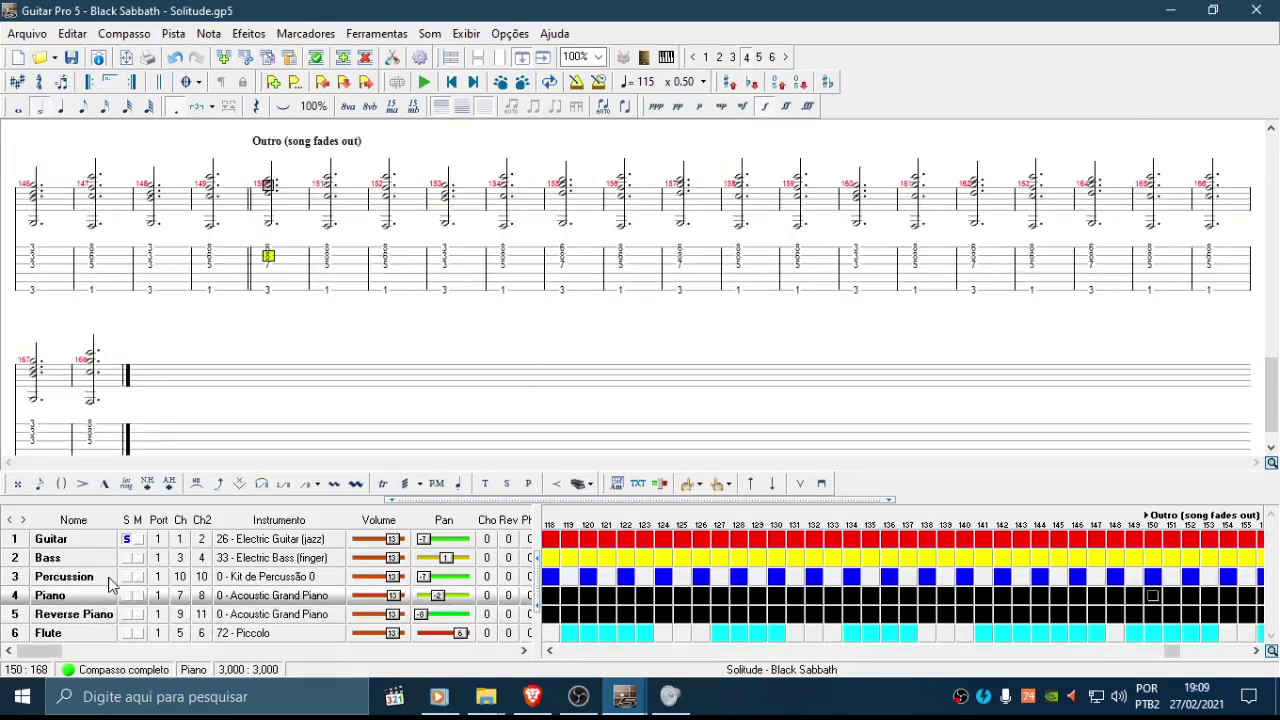
pyautogui.click(68, 540)
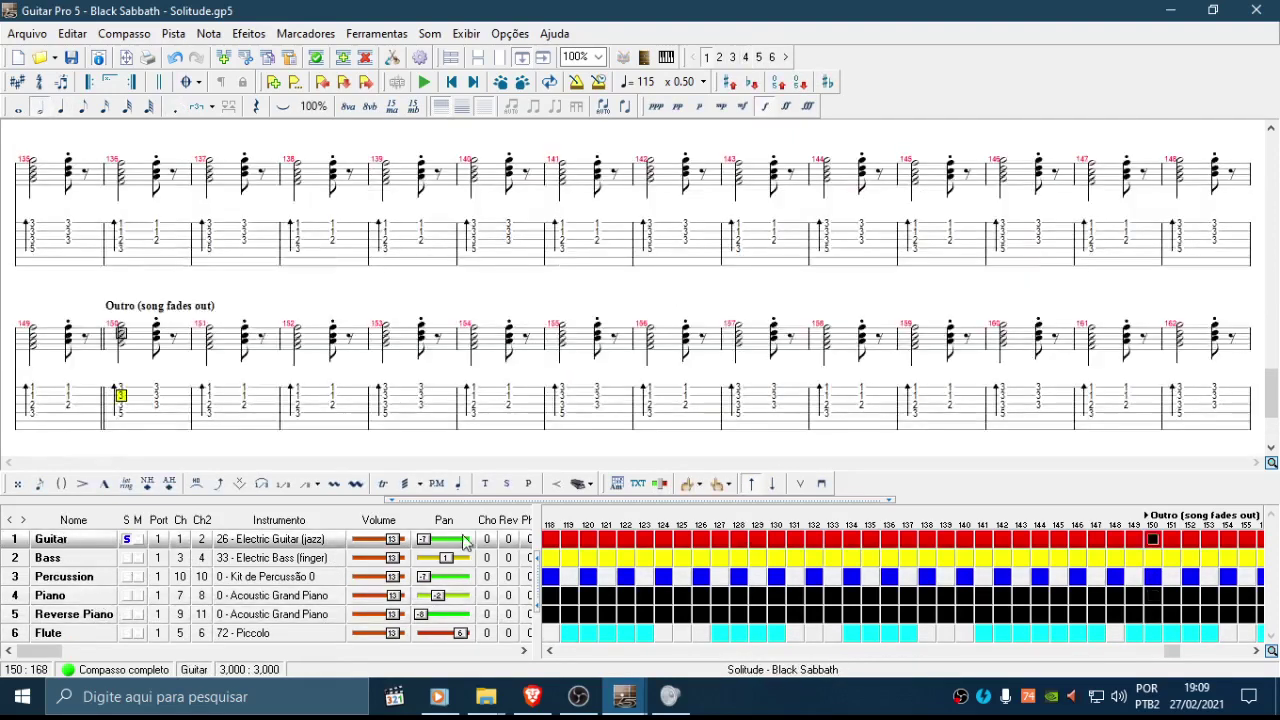
pyautogui.doubleClick(292, 578)
pyautogui.click(960, 491)
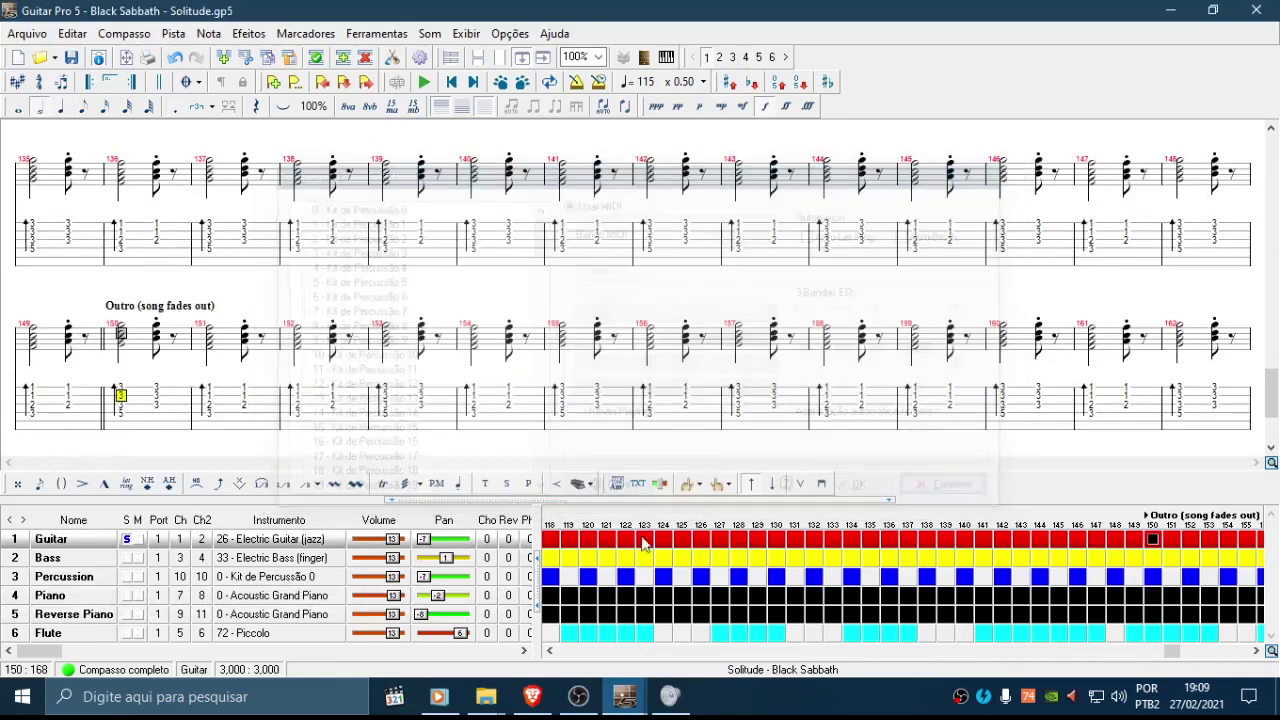
# Step: Raise the target volume of the Percussion track's 16-beat, all-tracks mix change at measure 150 to a mid-range level
pyautogui.click(82, 580)
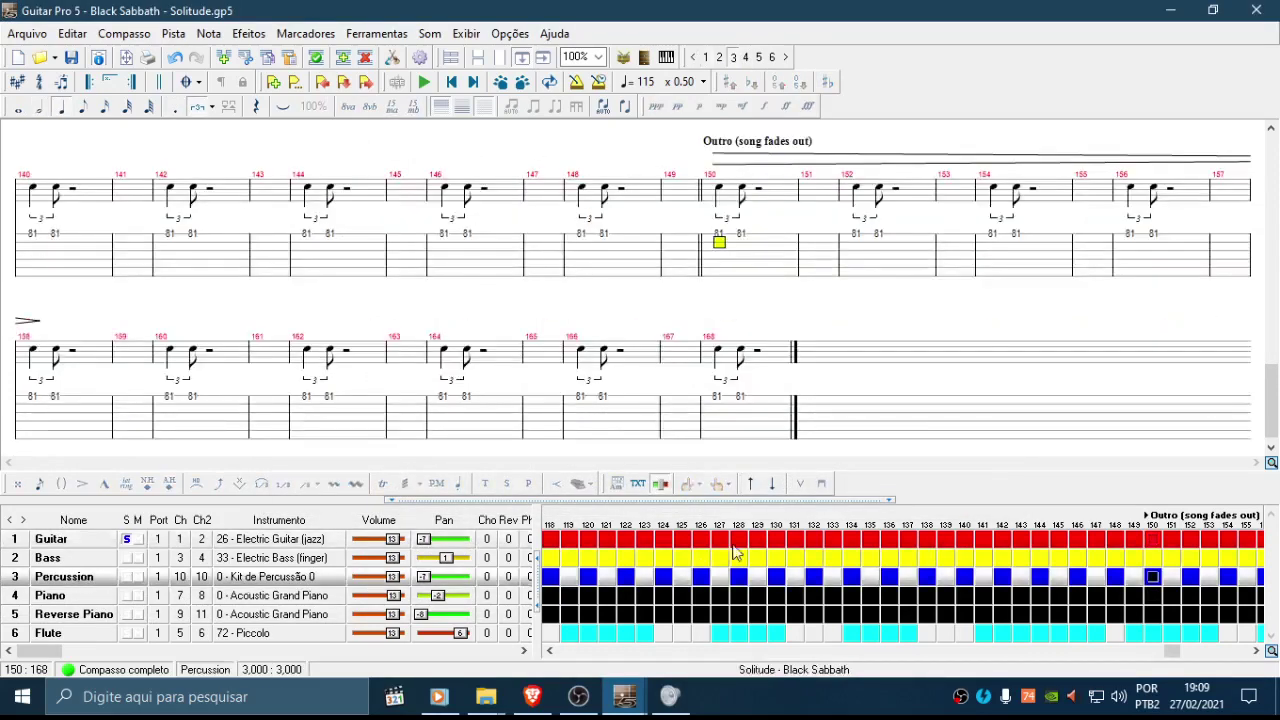
pyautogui.click(721, 239)
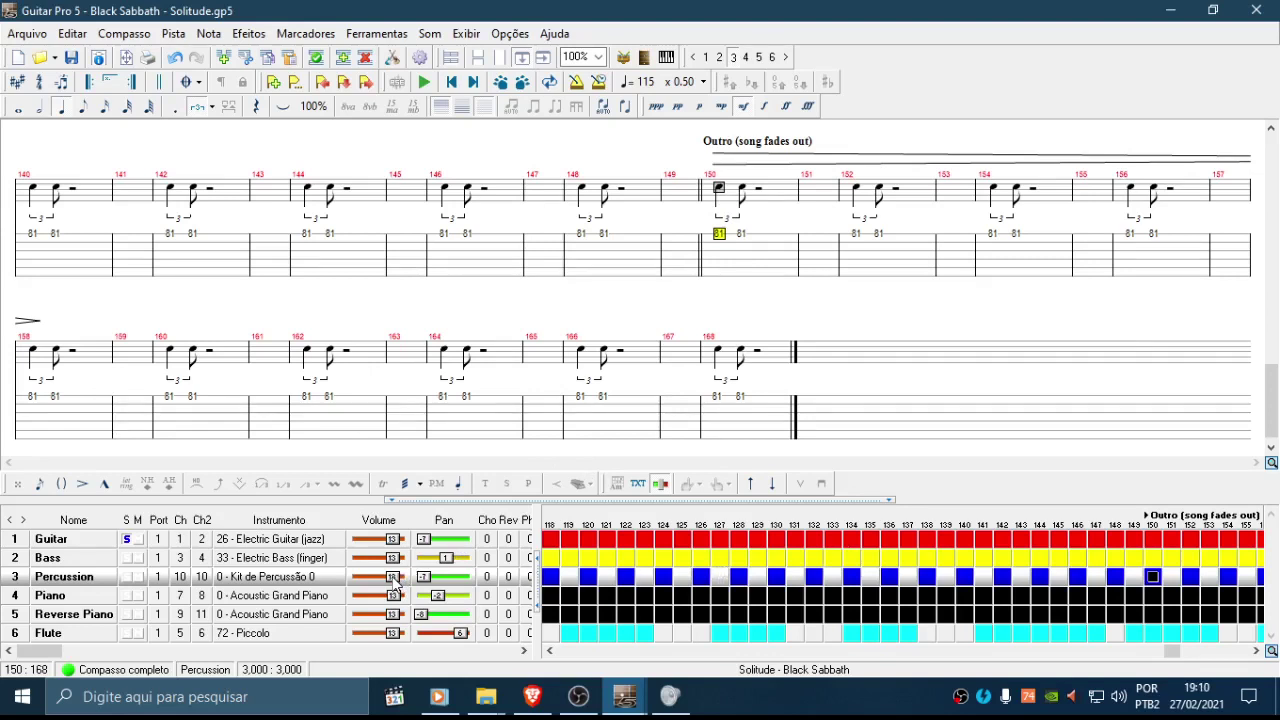
pyautogui.press('m')
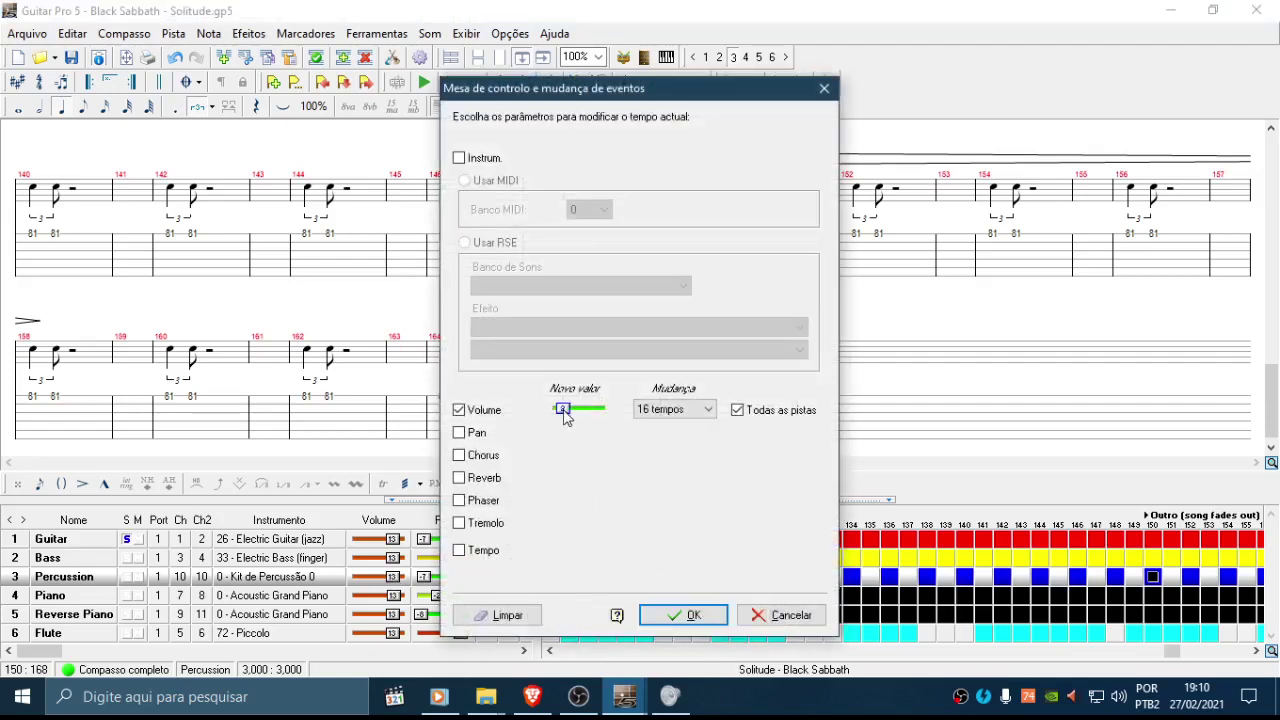
pyautogui.moveTo(563, 410); pyautogui.dragTo(588, 424)
pyautogui.moveTo(636, 92); pyautogui.dragTo(413, 87)
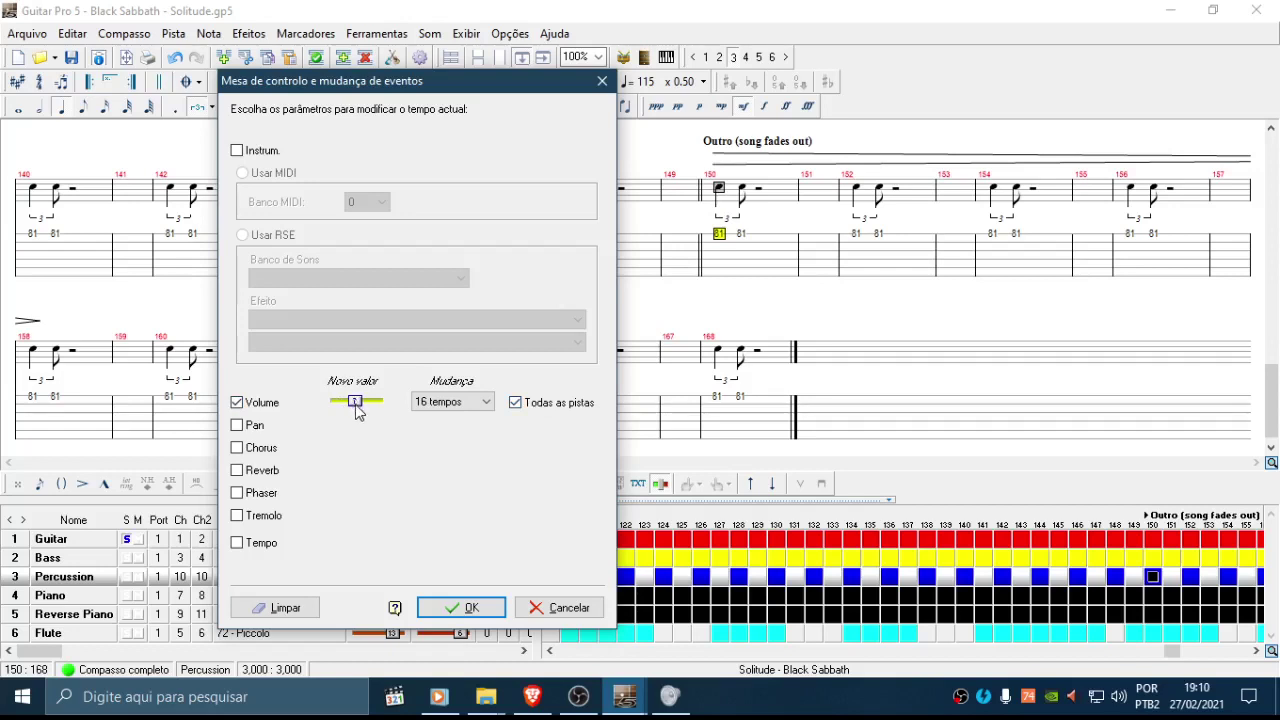
pyautogui.moveTo(355, 405); pyautogui.dragTo(350, 408)
pyautogui.moveTo(350, 404); pyautogui.dragTo(360, 410)
pyautogui.click(466, 607)
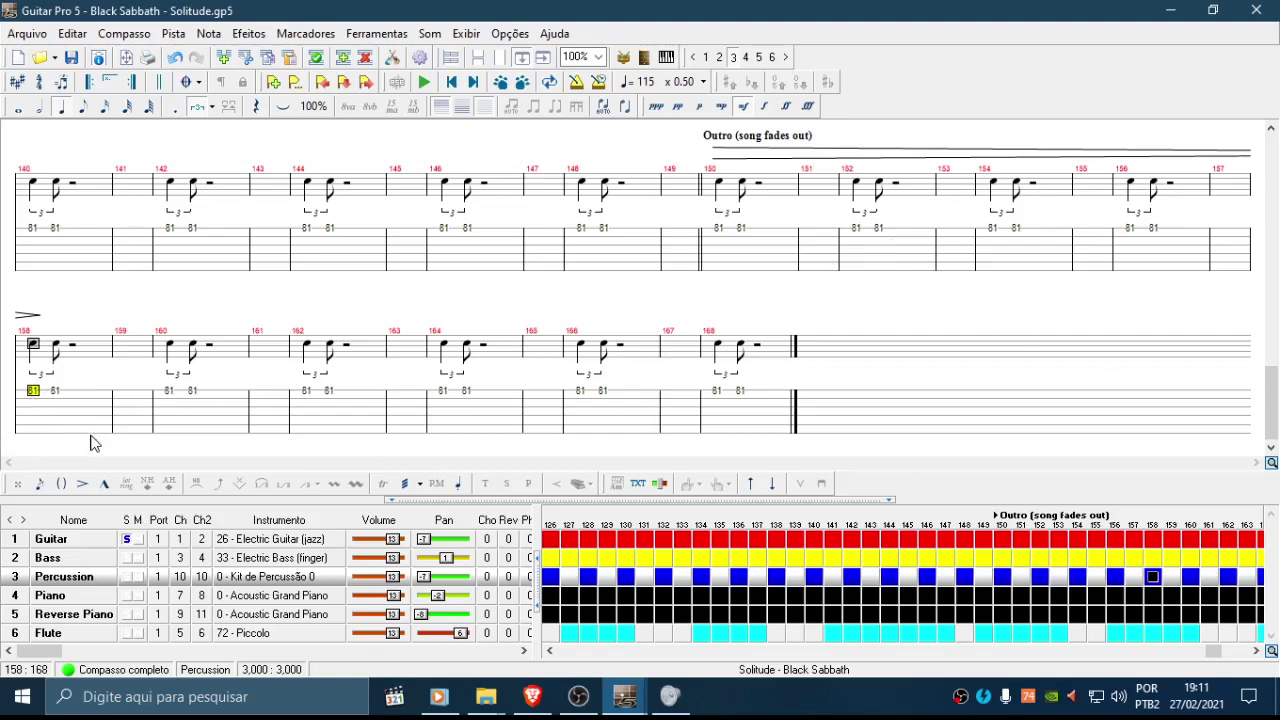
# Step: Add a mix change at measure 158 of the Percussion track that takes the volume of all tracks to 0 over 16 beats
pyautogui.press('F10')
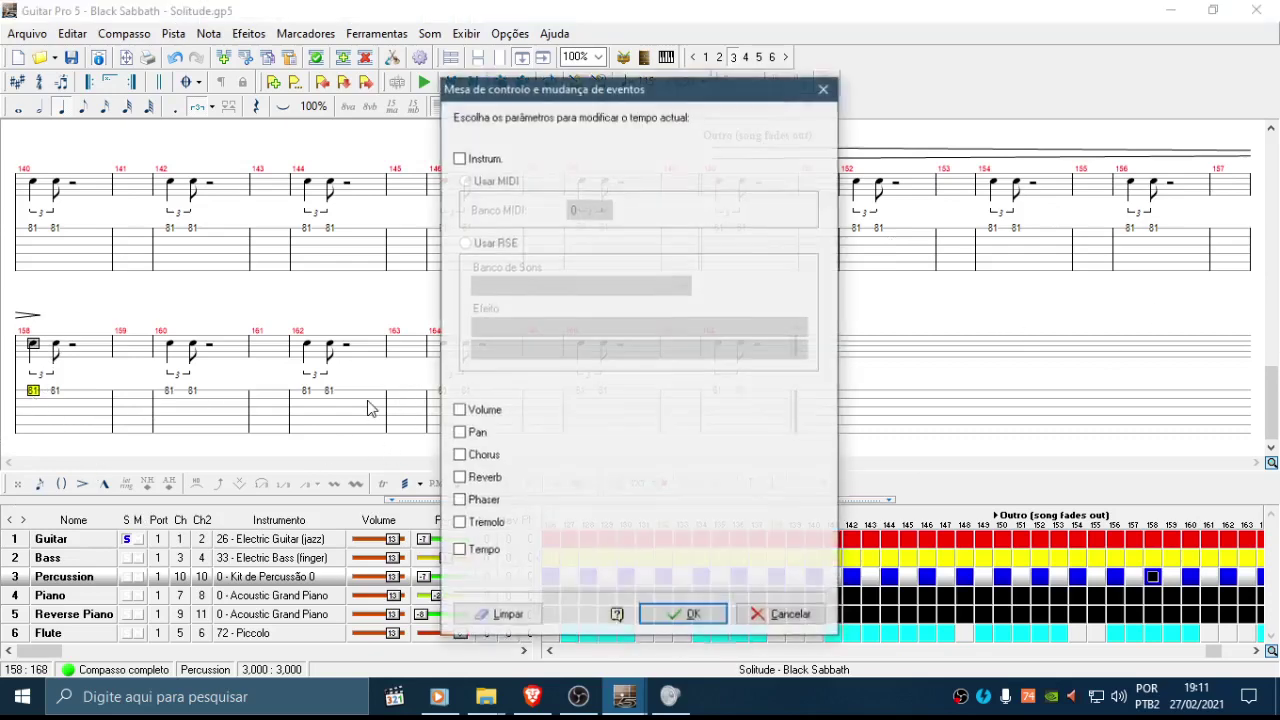
pyautogui.click(487, 411)
pyautogui.moveTo(594, 409); pyautogui.dragTo(504, 420)
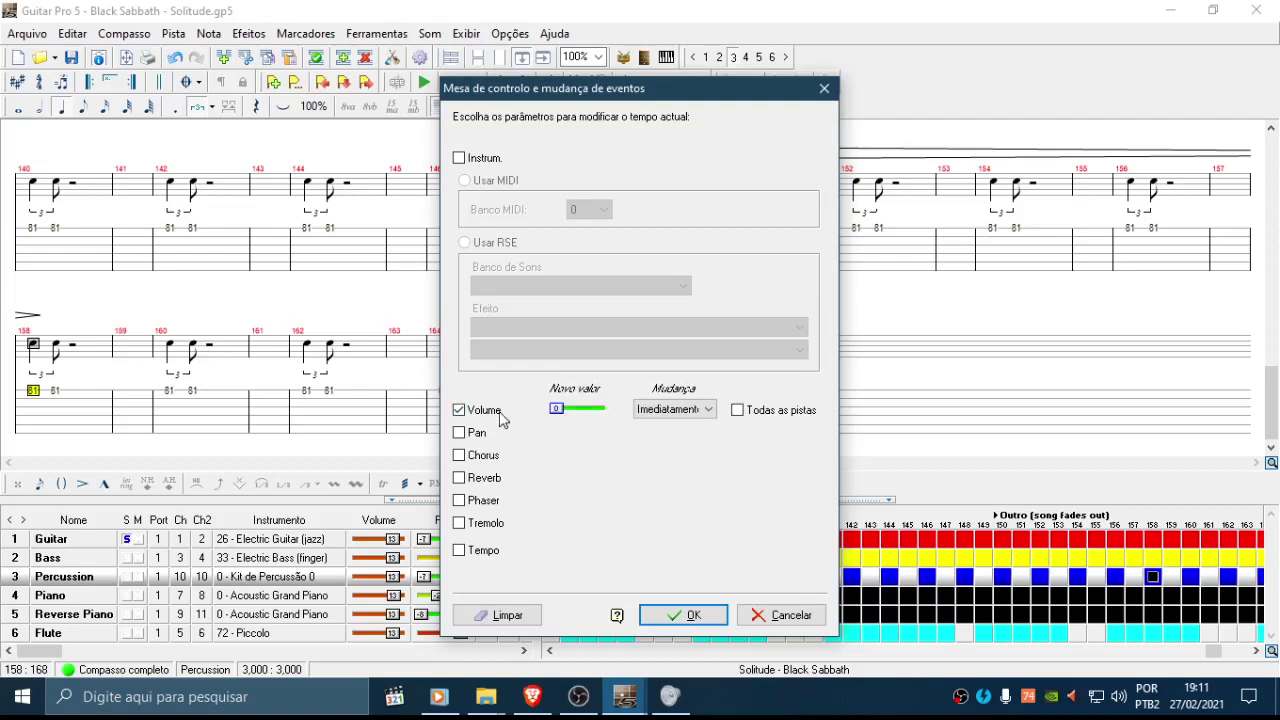
pyautogui.click(683, 411)
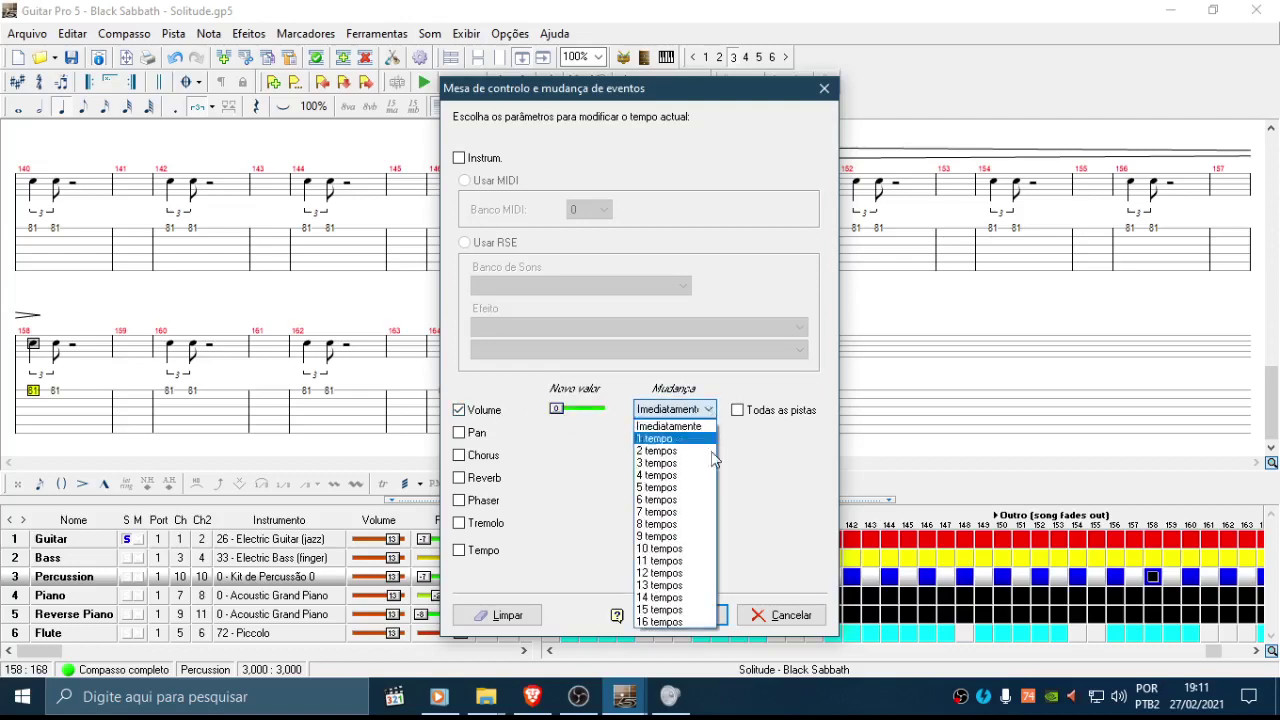
pyautogui.click(675, 621)
pyautogui.click(760, 418)
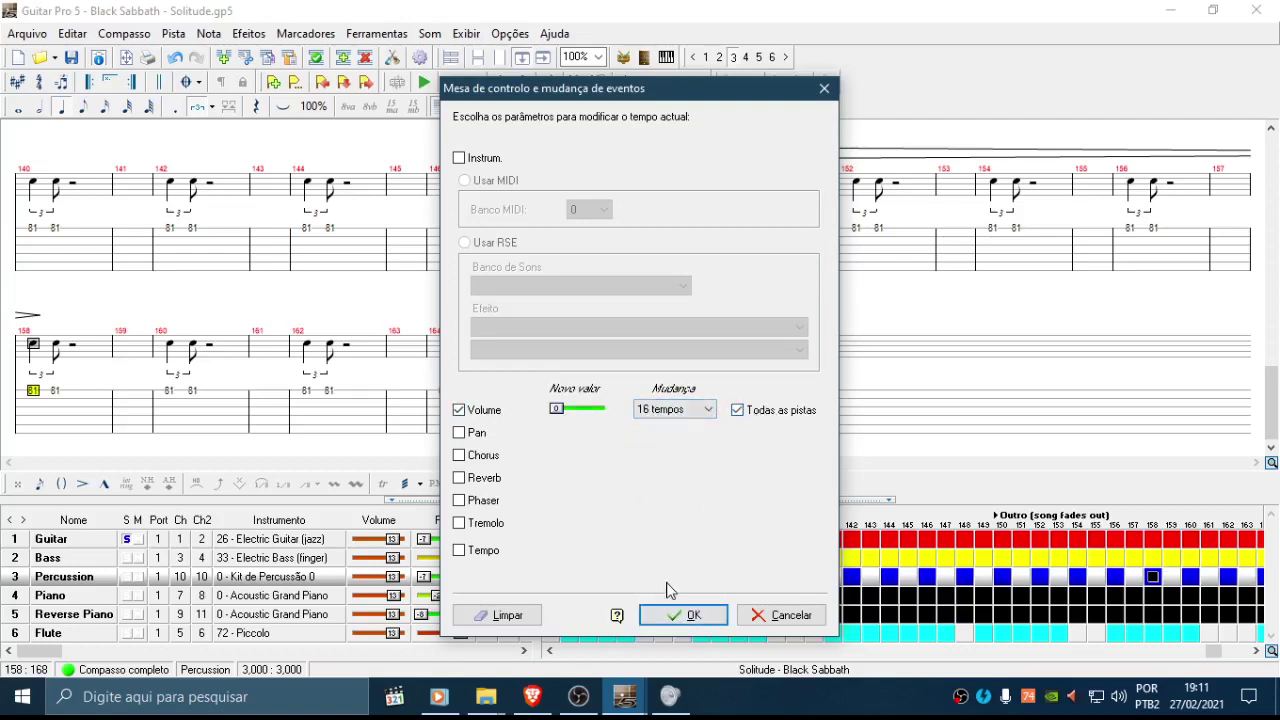
pyautogui.click(680, 614)
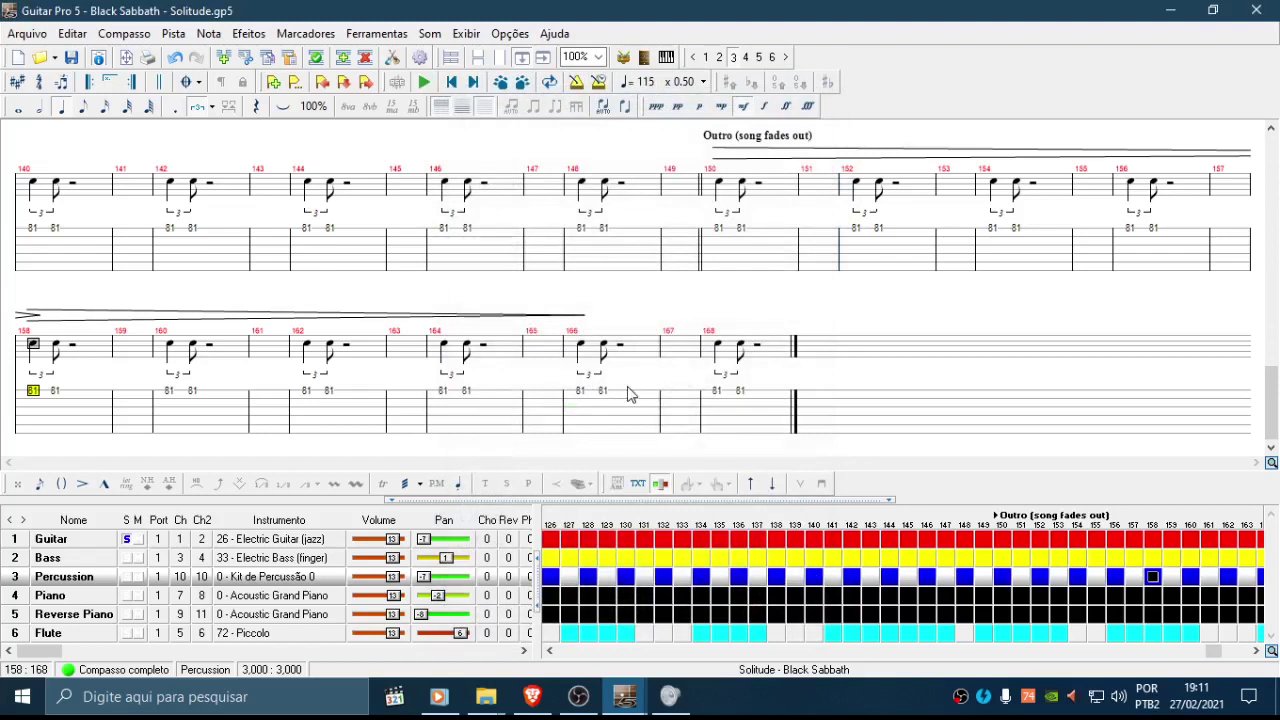
# Step: Examine the Percussion track's closing measures 166 to 168, beyond the end of the volume fade
pyautogui.moveTo(580, 390); pyautogui.dragTo(700, 437)
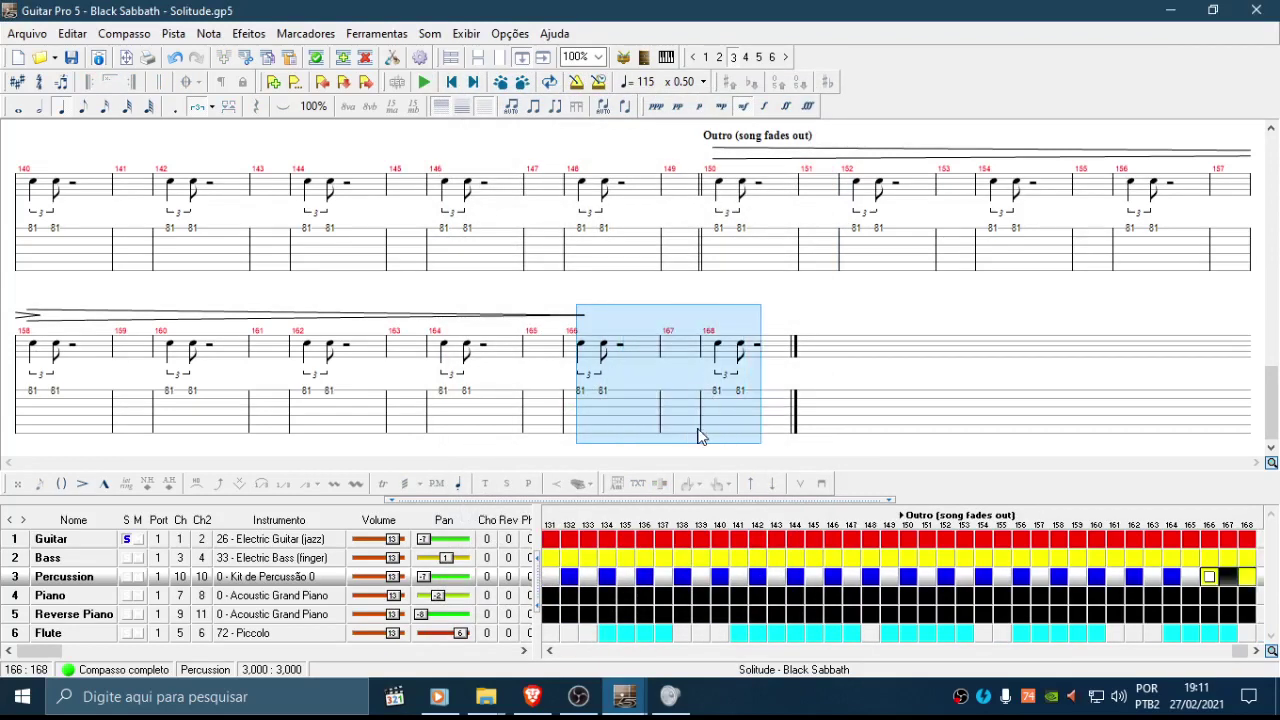
pyautogui.click(692, 432)
pyautogui.moveTo(598, 403); pyautogui.dragTo(771, 400)
pyautogui.moveTo(580, 395); pyautogui.dragTo(750, 413)
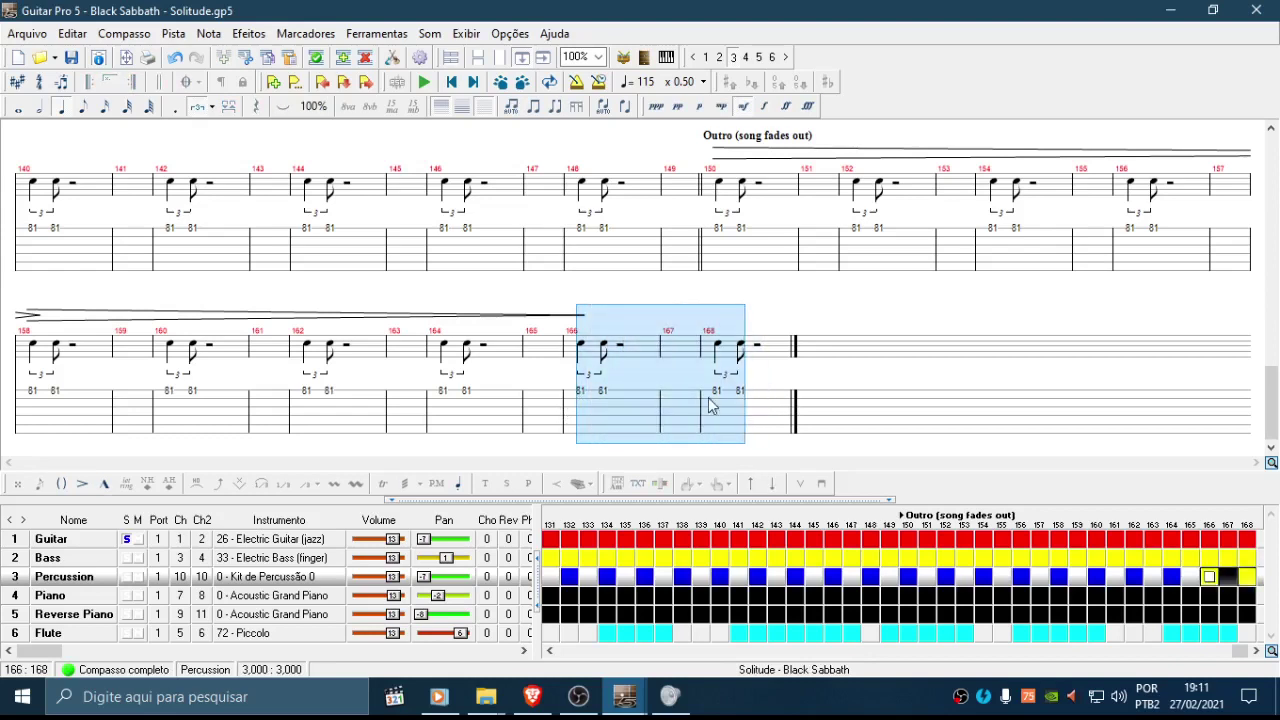
pyautogui.click(785, 405)
pyautogui.click(586, 394)
pyautogui.click(718, 252)
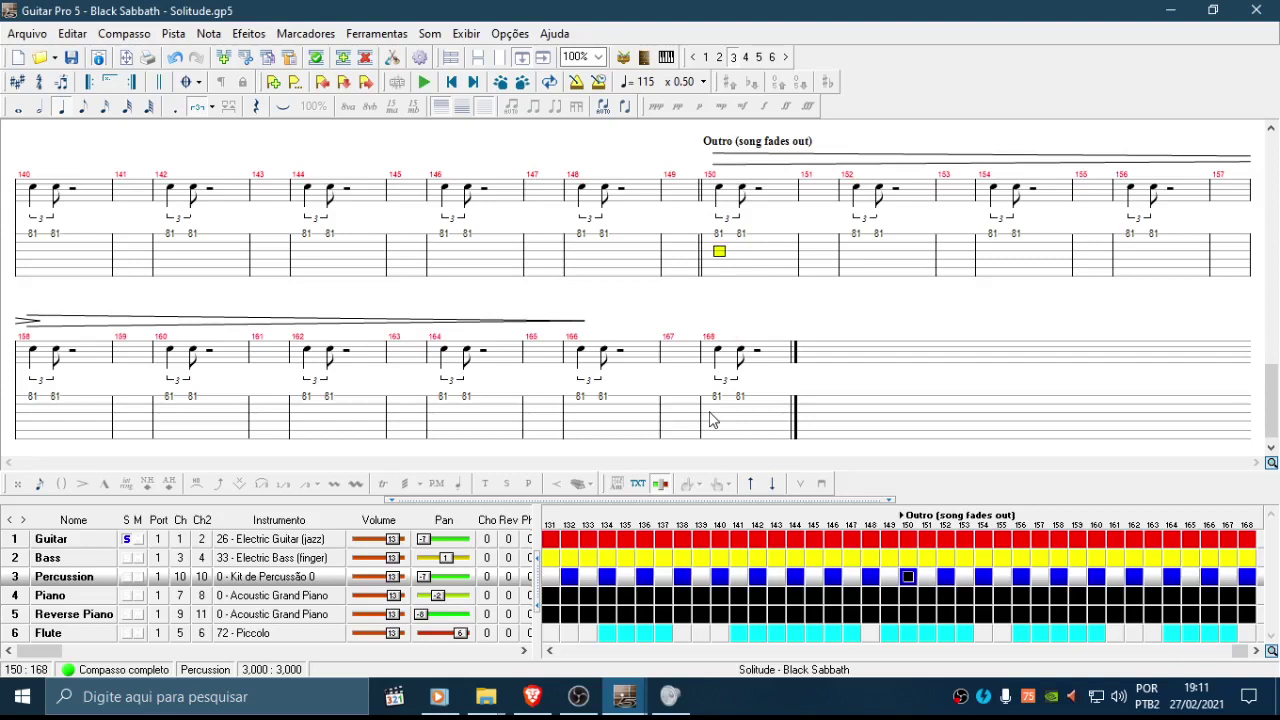
pyautogui.moveTo(579, 390); pyautogui.dragTo(785, 403)
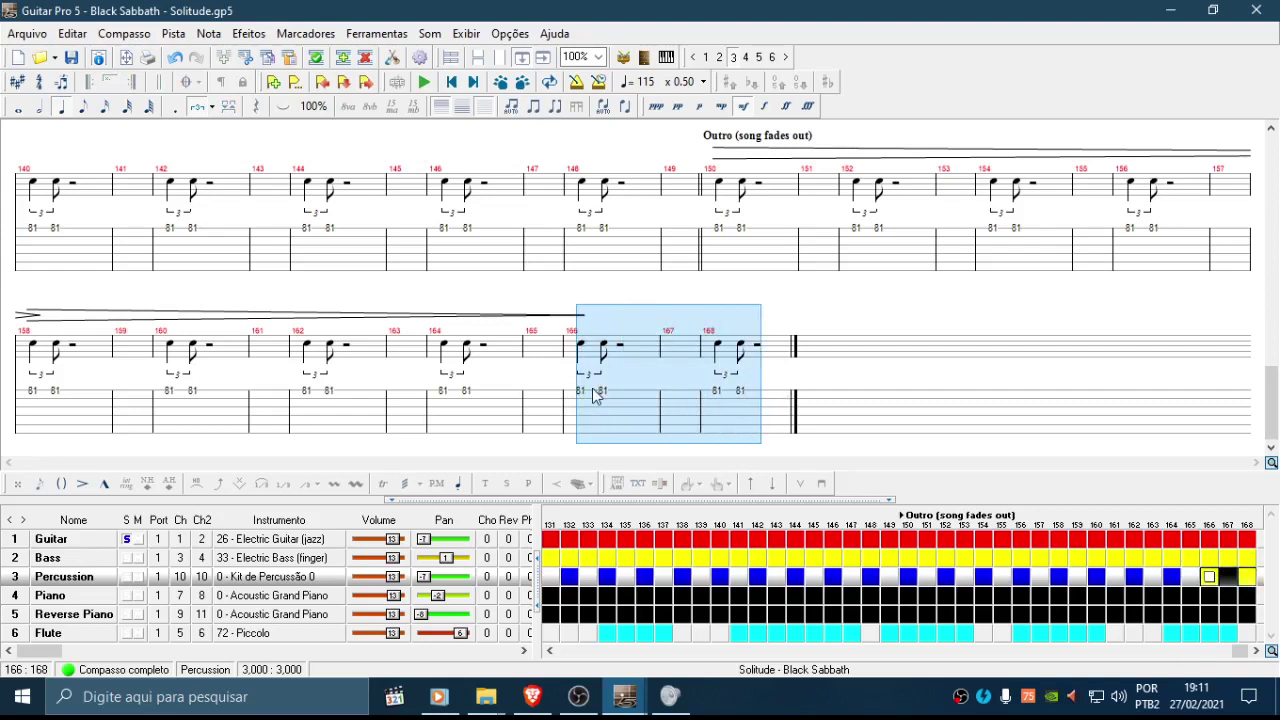
pyautogui.moveTo(590, 397); pyautogui.dragTo(767, 400)
# Step: Trace the two-part fade-out through the outro from measure 150 towards measure 166
pyautogui.click(725, 222)
pyautogui.moveTo(777, 222); pyautogui.dragTo(1148, 231)
pyautogui.click(1170, 233)
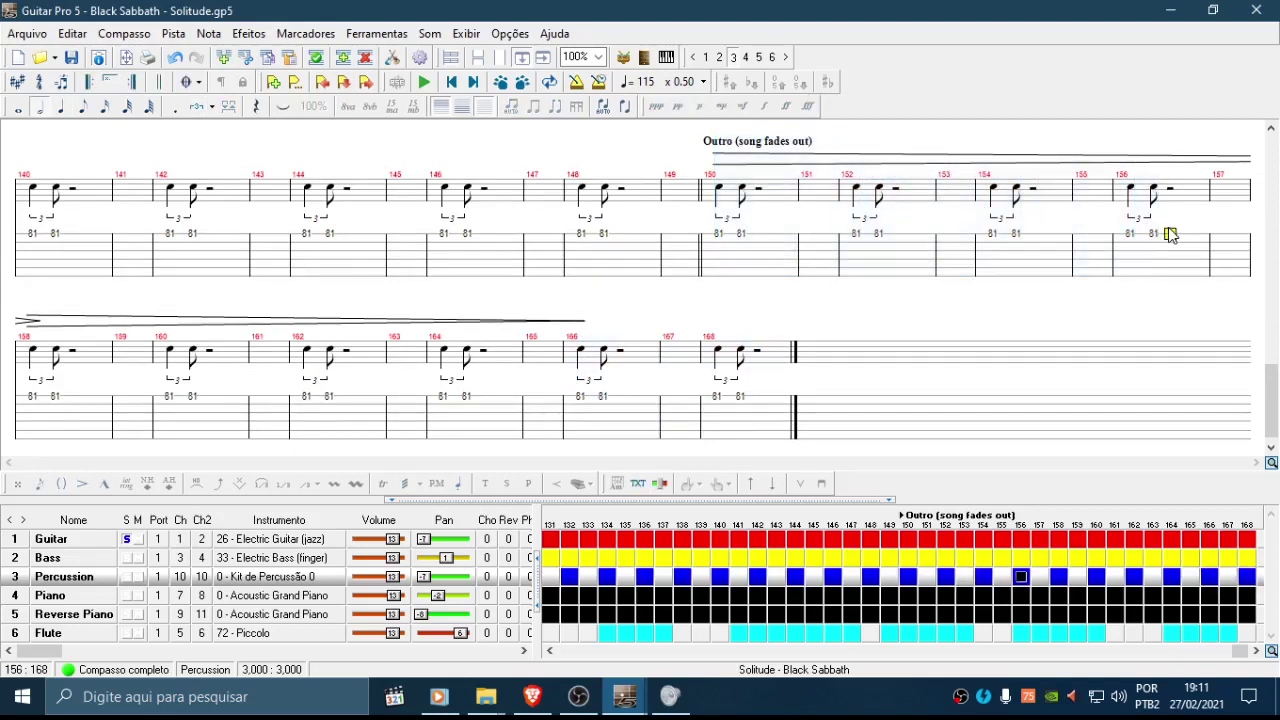
pyautogui.moveTo(716, 236); pyautogui.dragTo(560, 383)
pyautogui.click(710, 250)
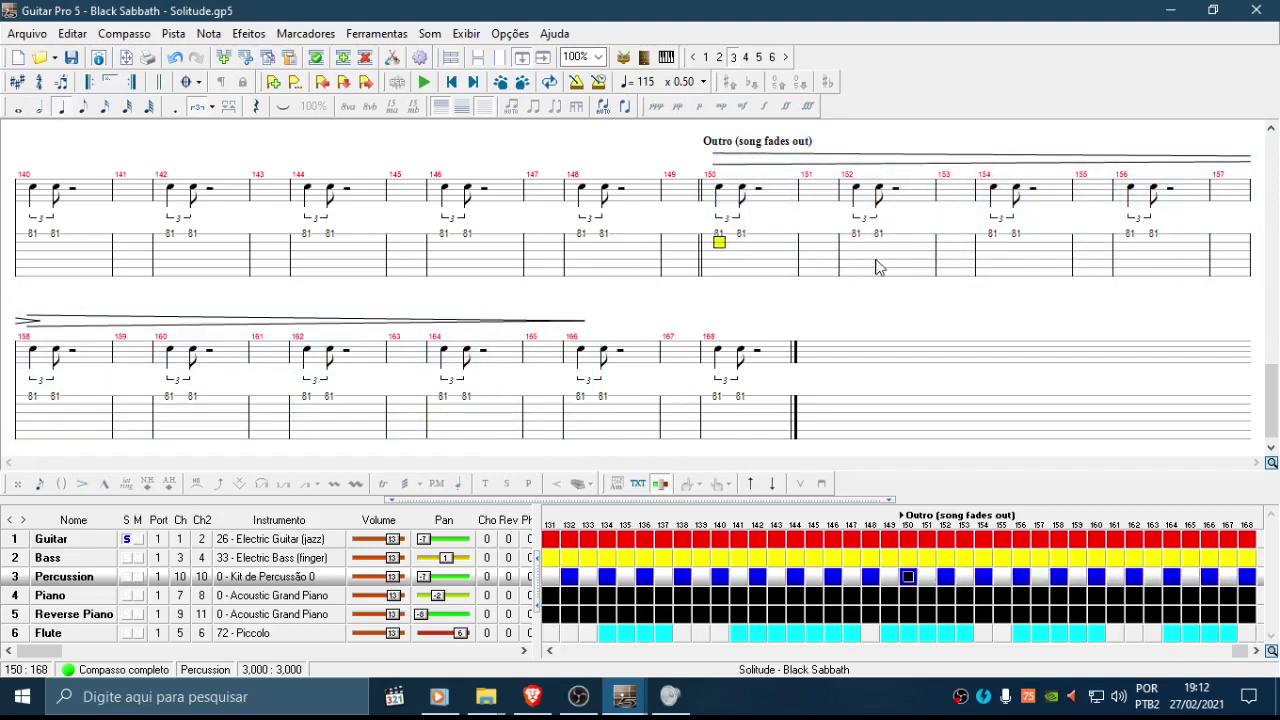
# Step: Compare the point where the fade ends at measure 166 with the remaining beats up to measure 168
pyautogui.click(590, 418)
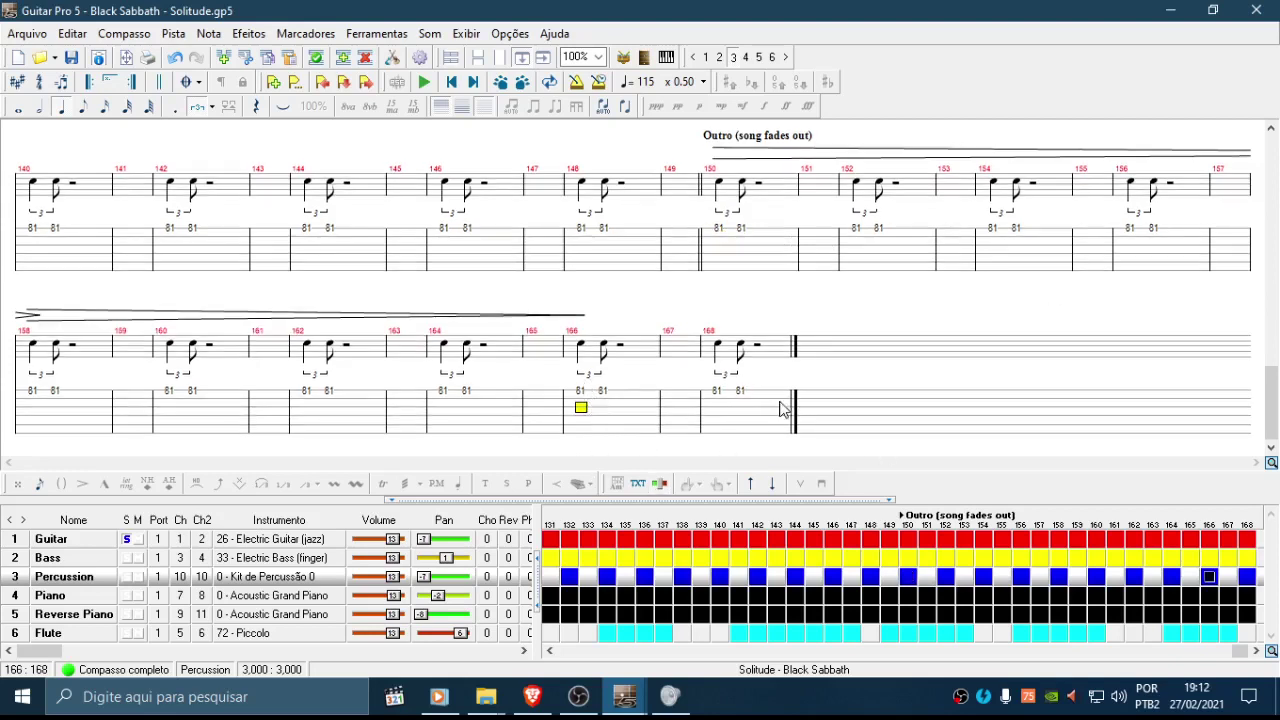
pyautogui.moveTo(632, 410); pyautogui.dragTo(763, 423)
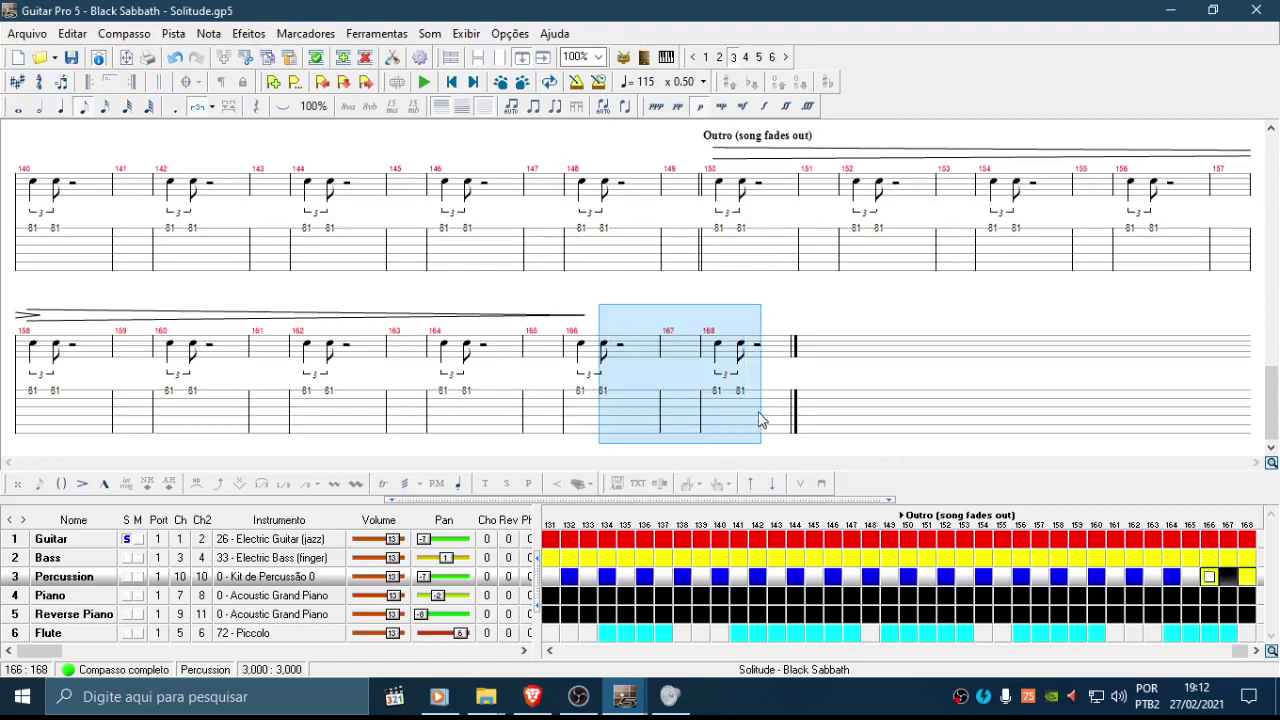
pyautogui.click(632, 418)
pyautogui.moveTo(632, 418); pyautogui.dragTo(763, 421)
pyautogui.click(580, 232)
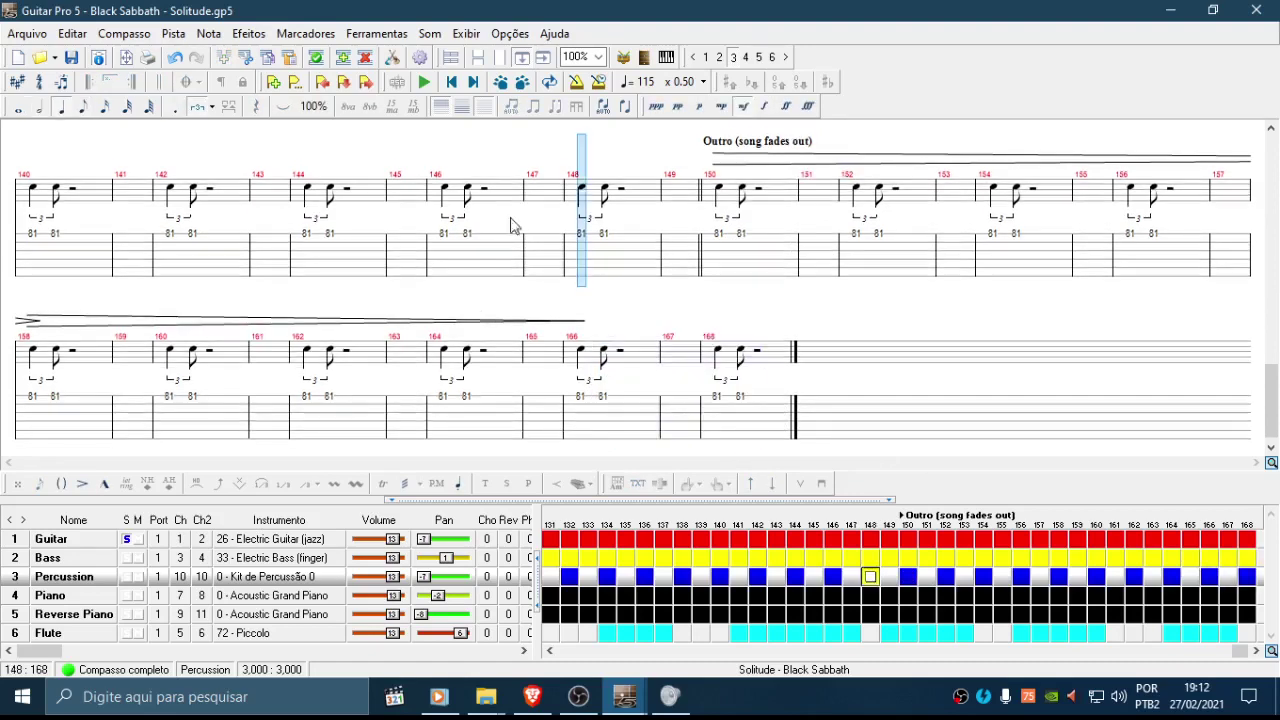
pyautogui.click(543, 418)
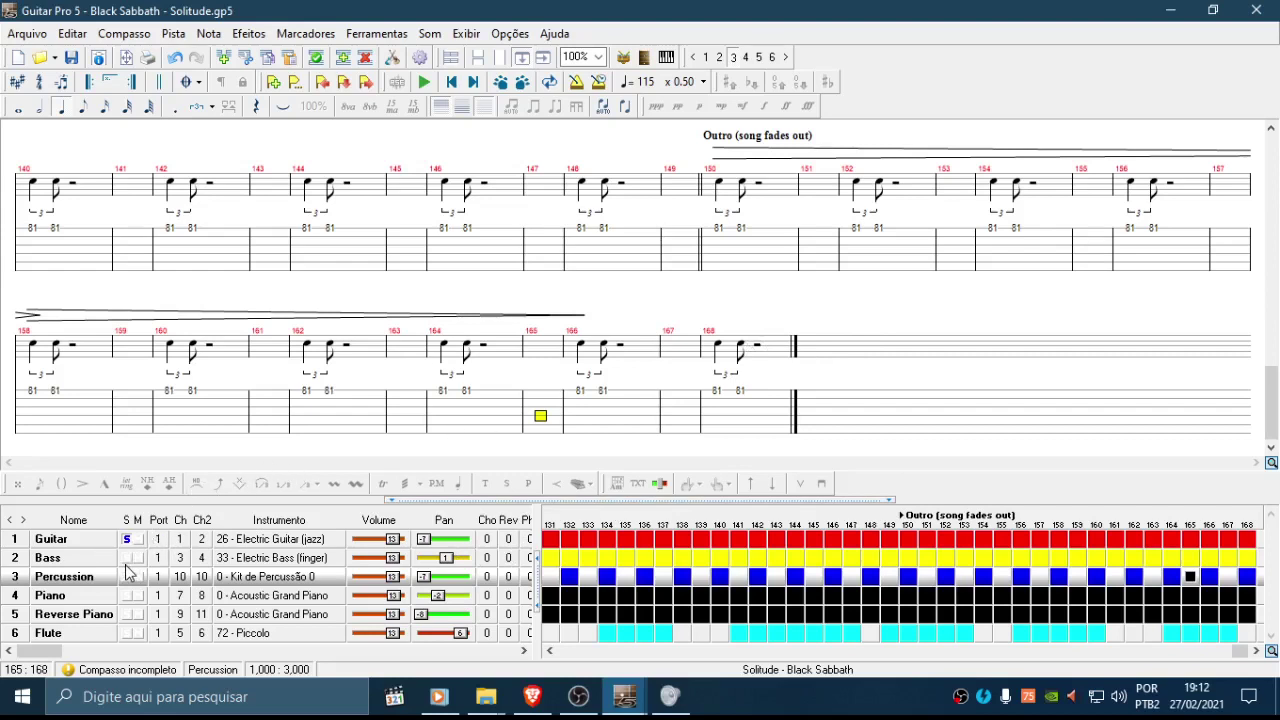
pyautogui.click(577, 390)
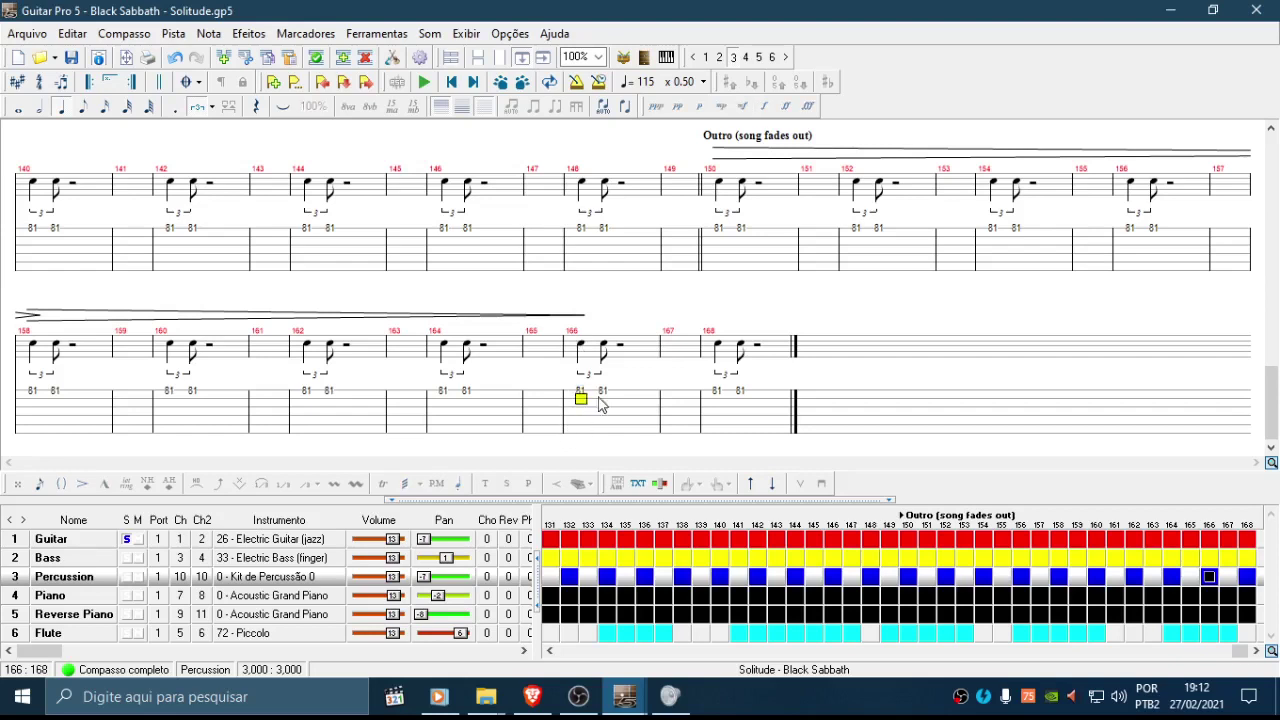
pyautogui.moveTo(600, 403); pyautogui.dragTo(746, 397)
pyautogui.moveTo(591, 400); pyautogui.dragTo(751, 400)
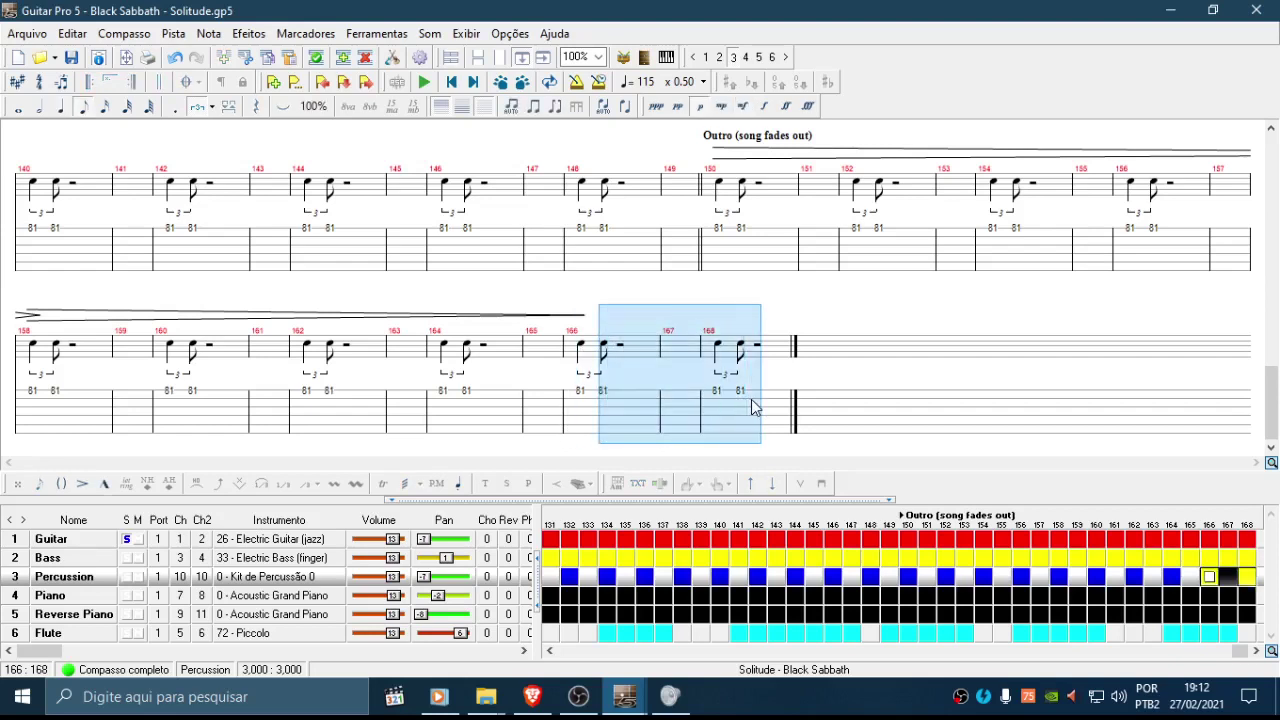
pyautogui.moveTo(552, 407); pyautogui.dragTo(732, 406)
pyautogui.click(587, 410)
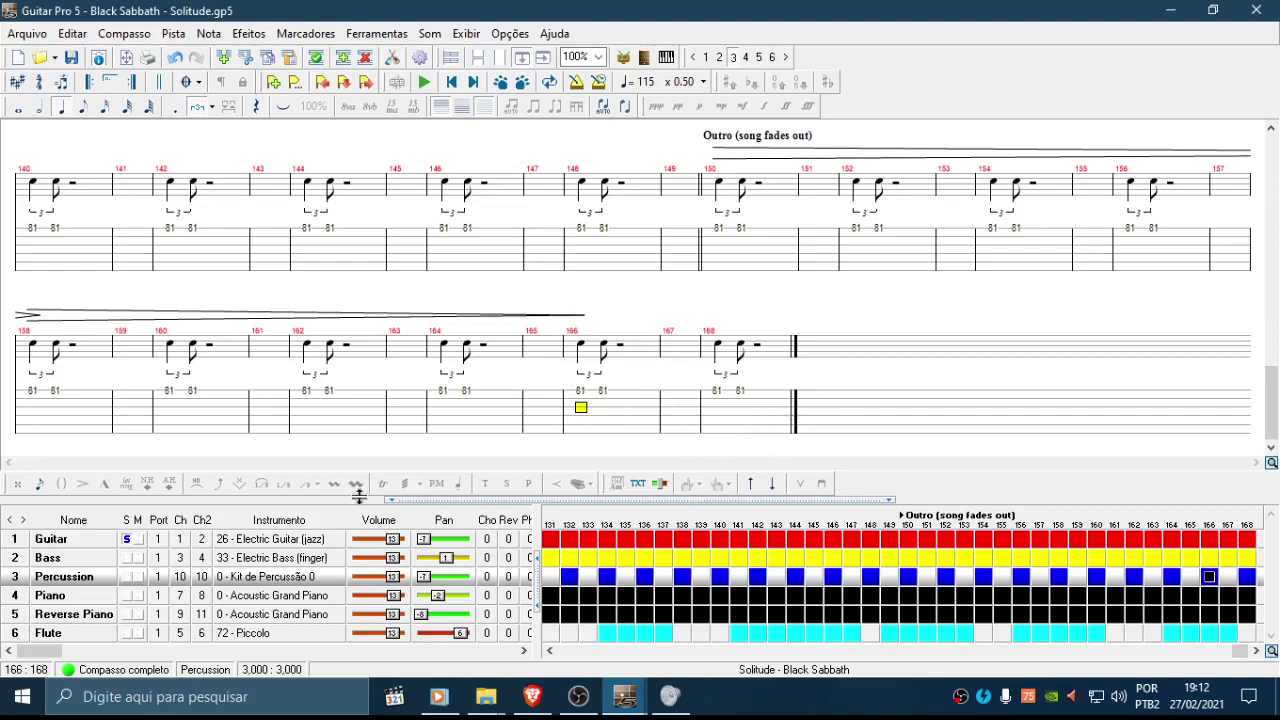
# Step: Return to the Guitar track's solo and highlight its phrase from measure 97 to 103 to review it
pyautogui.click(85, 540)
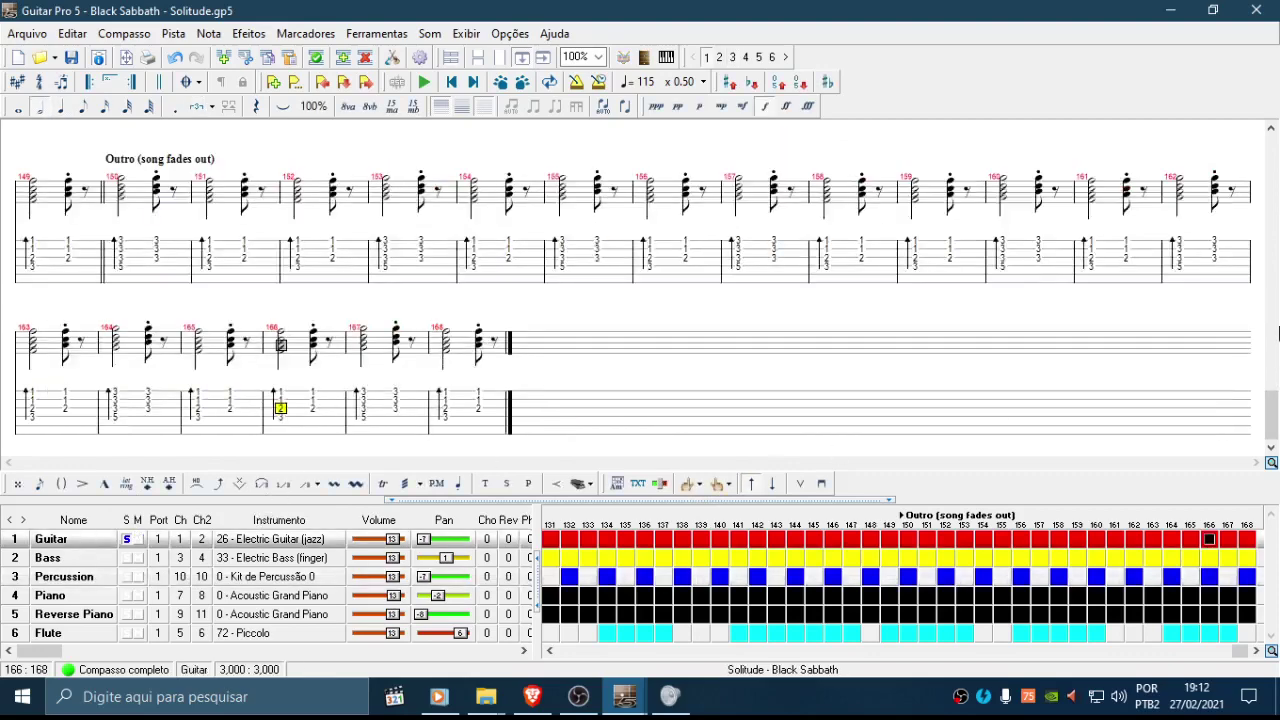
pyautogui.moveTo(1271, 412); pyautogui.dragTo(1277, 320)
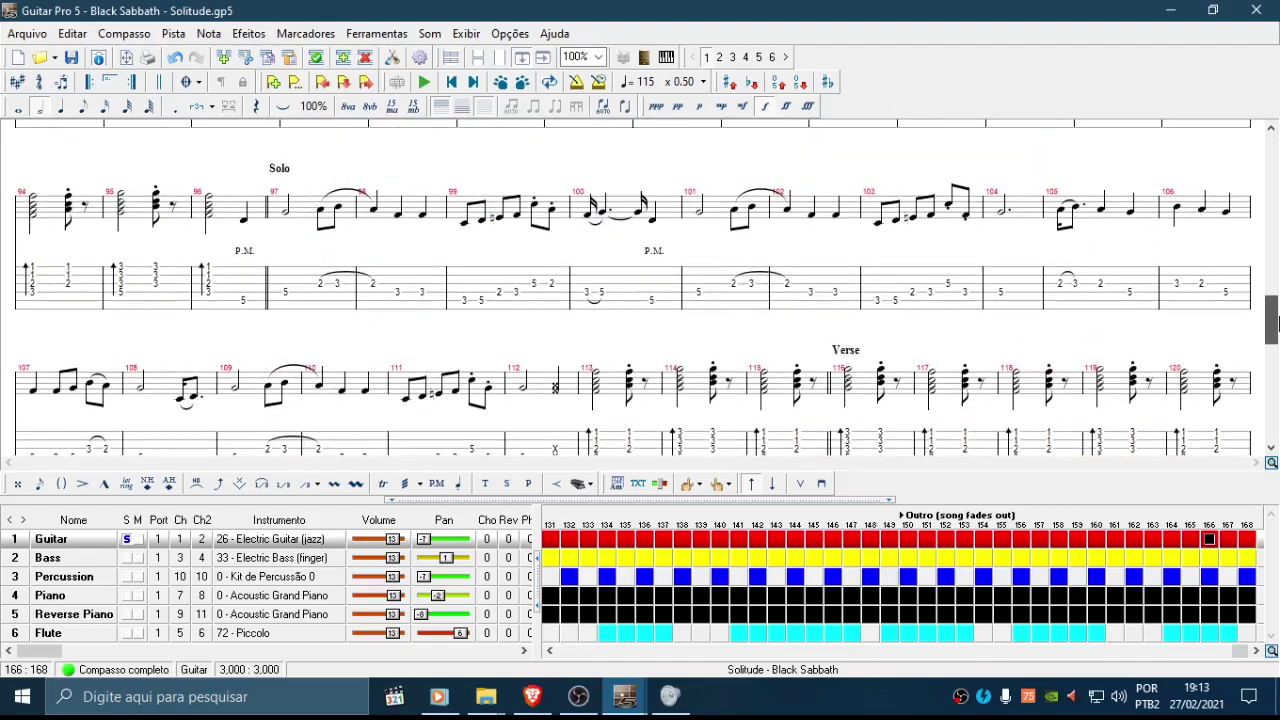
pyautogui.moveTo(325, 298); pyautogui.dragTo(1033, 302)
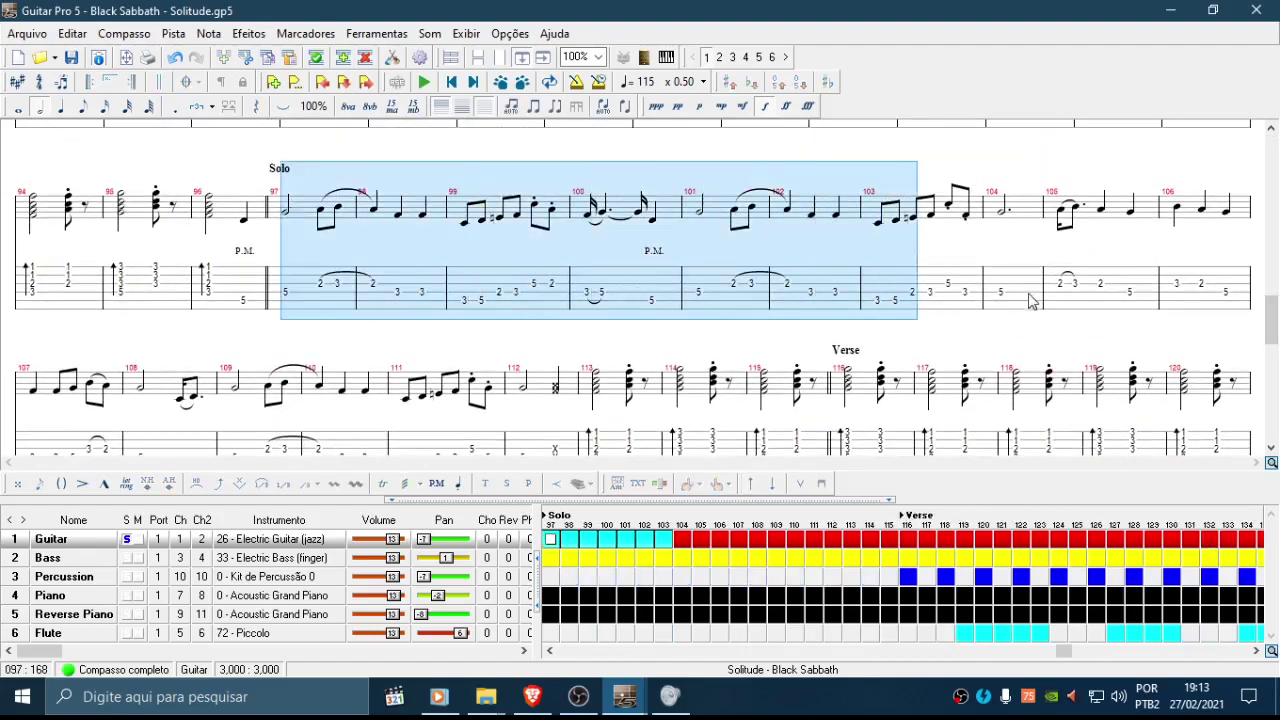
pyautogui.click(1122, 290)
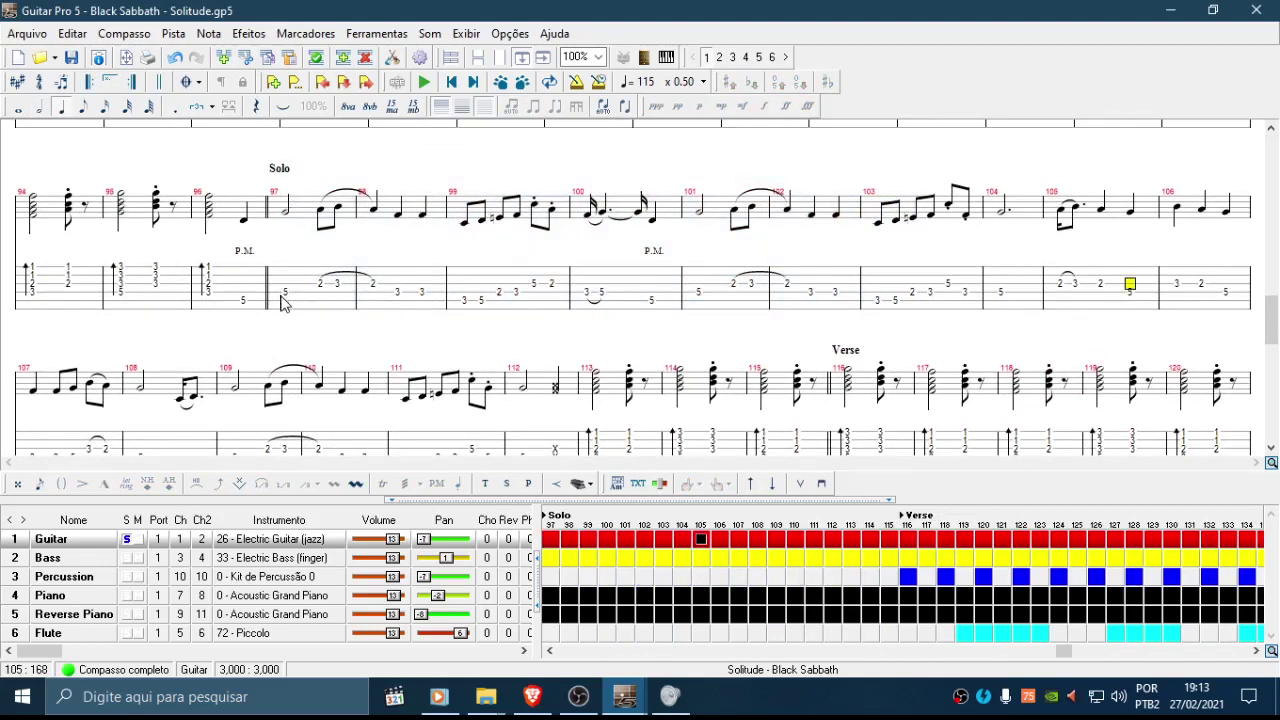
# Step: Examine the palm-muted note at the end of Guitar measure 100 and the solo phrase that follows through measure 103
pyautogui.moveTo(282, 304); pyautogui.dragTo(742, 292)
pyautogui.click(652, 285)
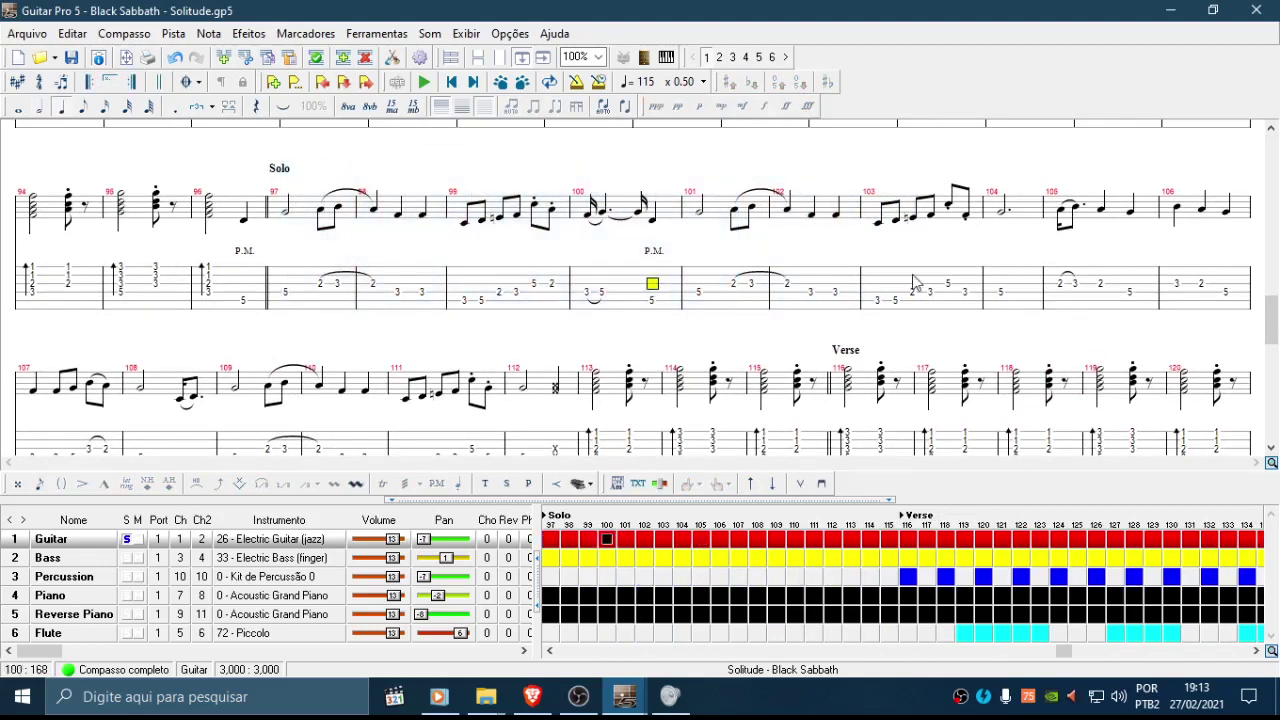
pyautogui.moveTo(658, 305); pyautogui.dragTo(800, 297)
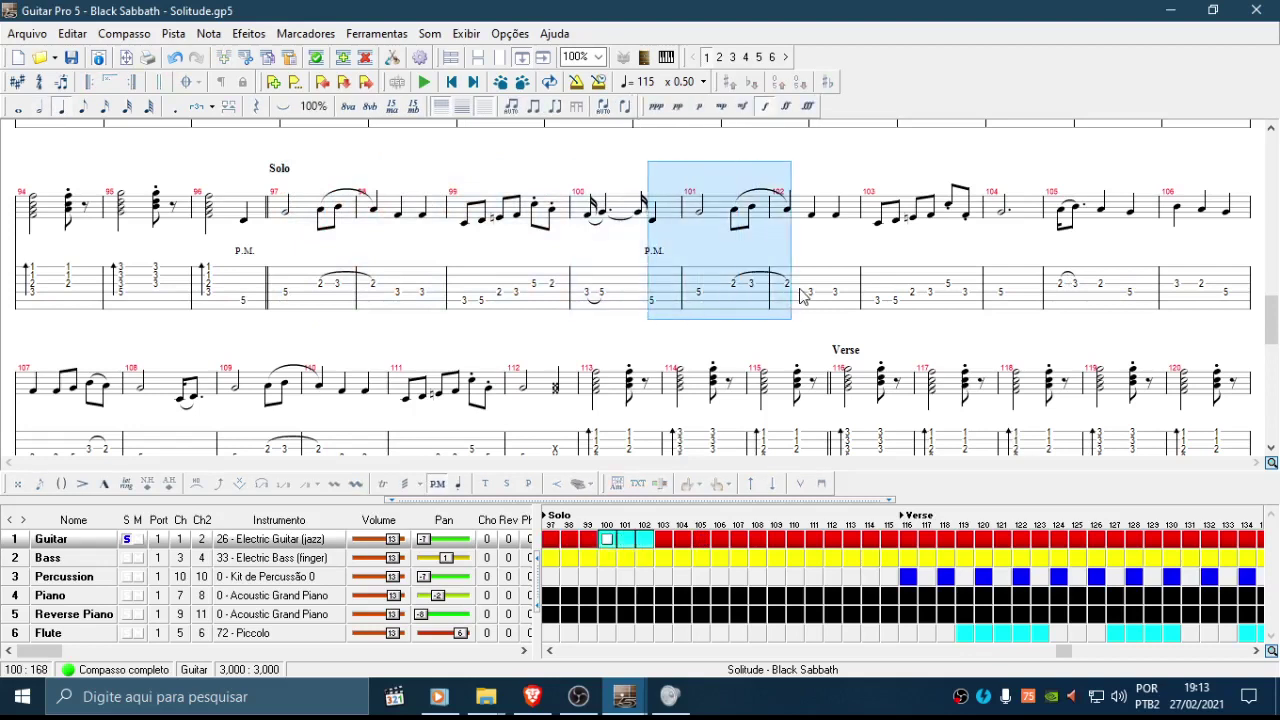
pyautogui.click(645, 303)
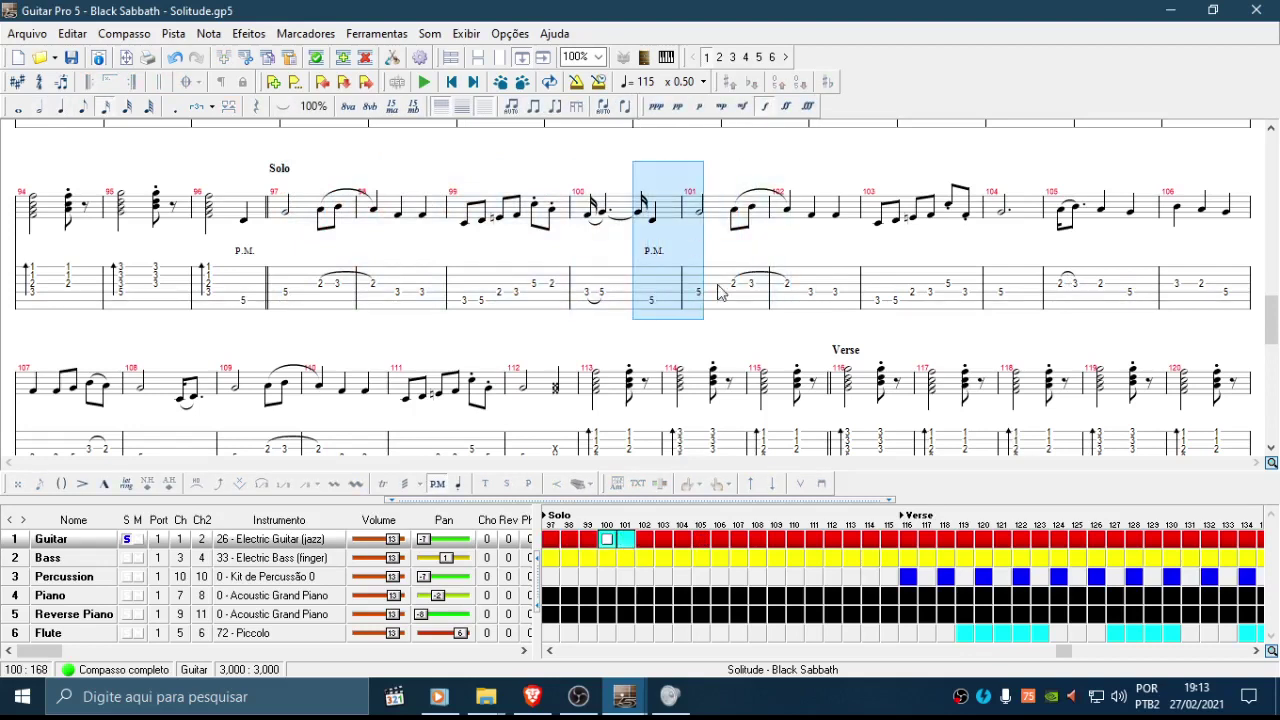
pyautogui.click(963, 278)
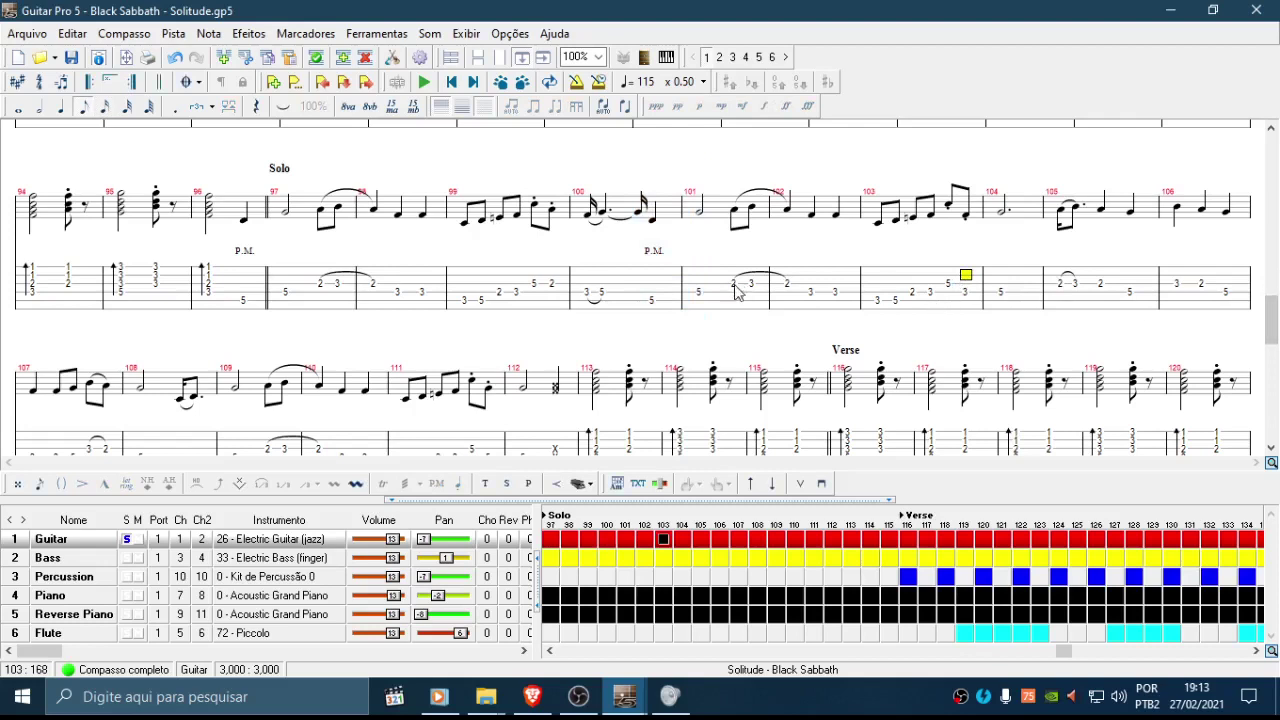
pyautogui.click(653, 294)
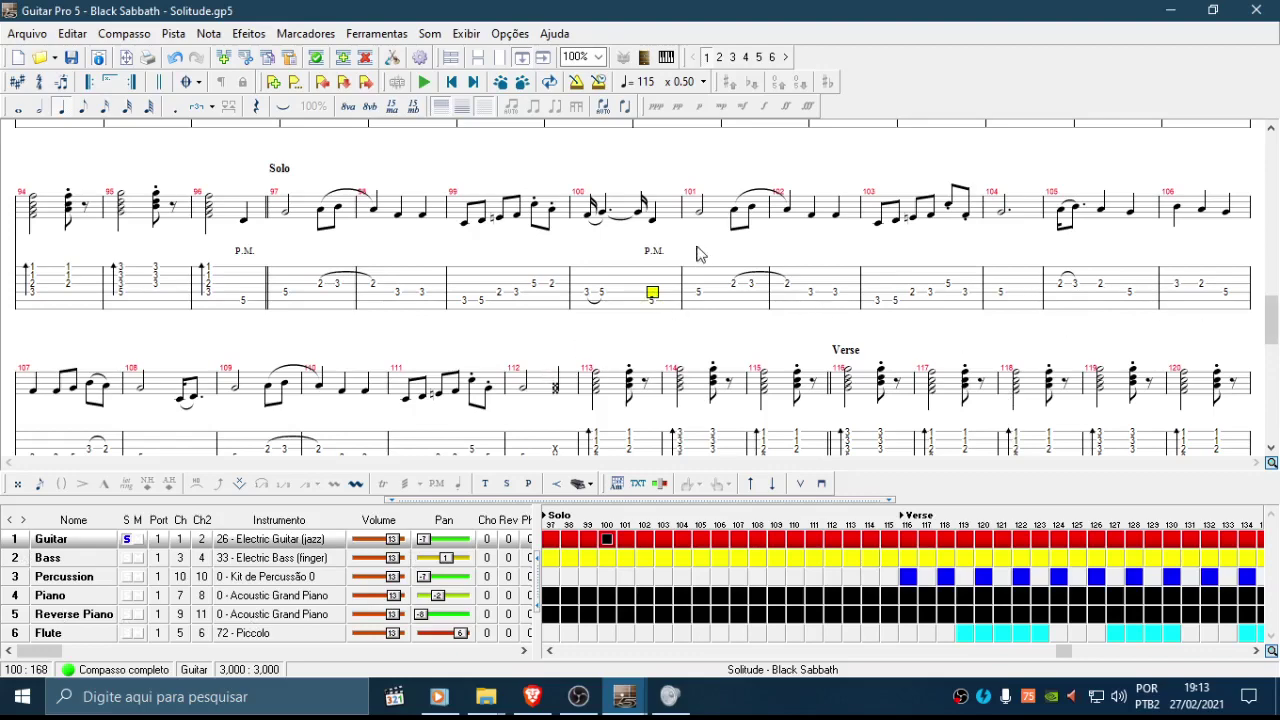
# Step: Check the palm-muted fret 5 note in Guitar measure 96, then highlight the solo from measure 98 to 104 for review
pyautogui.moveTo(1276, 318); pyautogui.dragTo(1262, 130)
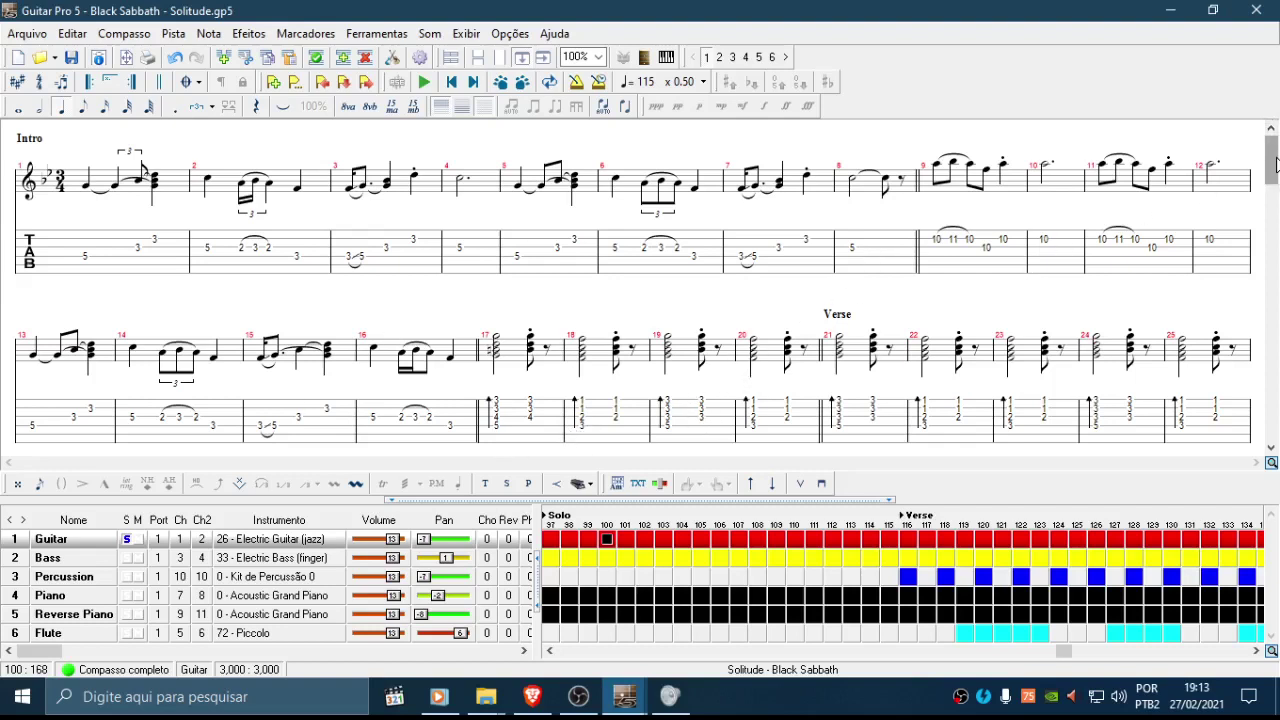
pyautogui.moveTo(1271, 165); pyautogui.dragTo(1274, 335)
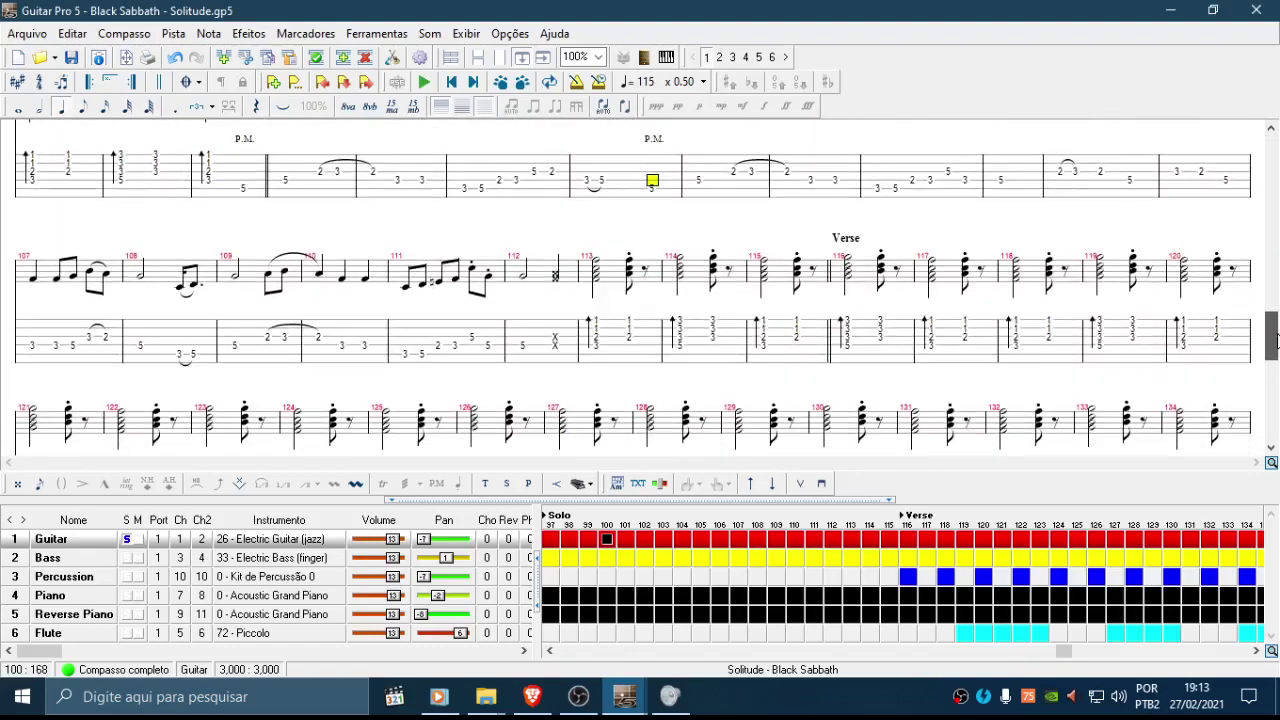
pyautogui.moveTo(243, 172); pyautogui.dragTo(248, 211)
pyautogui.click(243, 273)
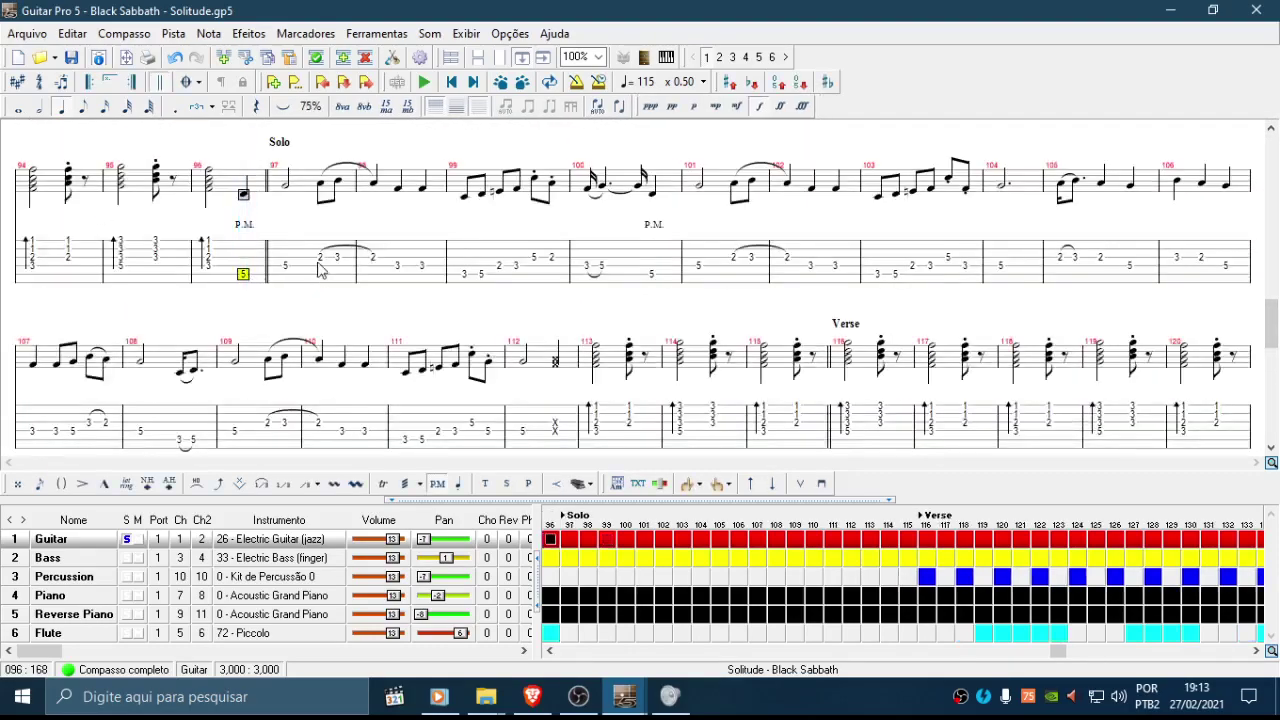
pyautogui.moveTo(284, 251); pyautogui.dragTo(1243, 270)
pyautogui.click(245, 278)
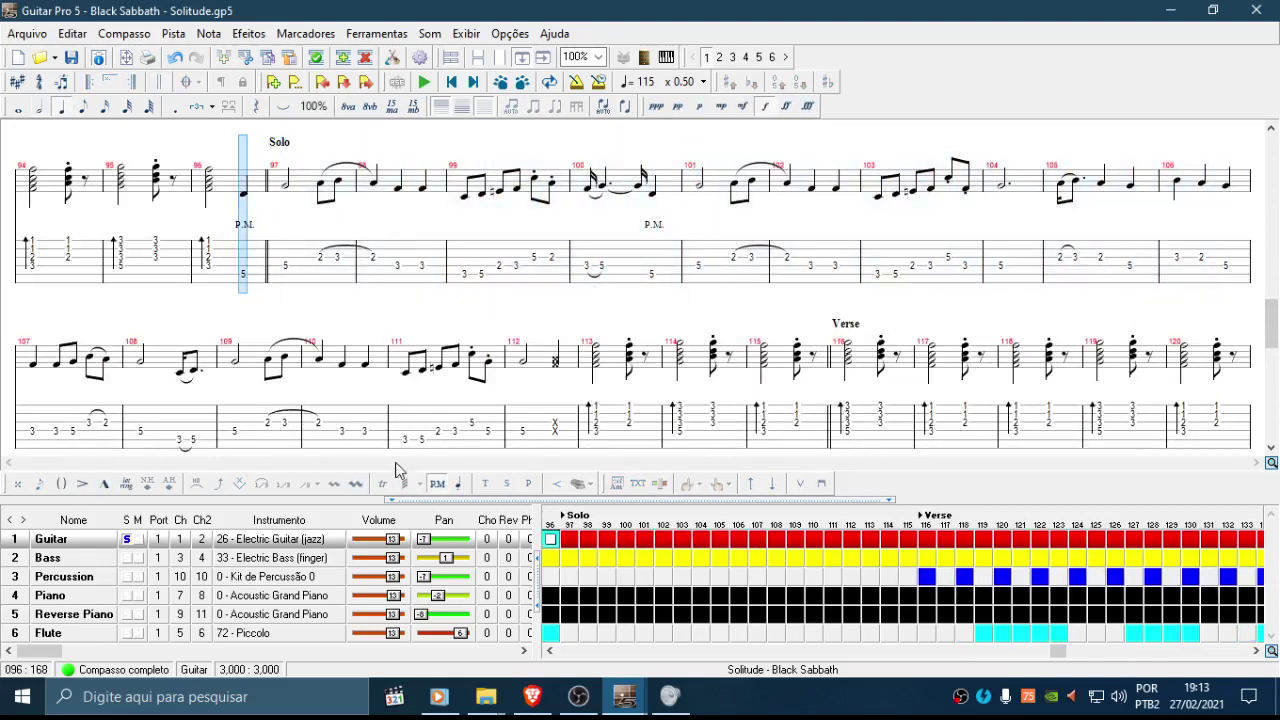
pyautogui.click(446, 245)
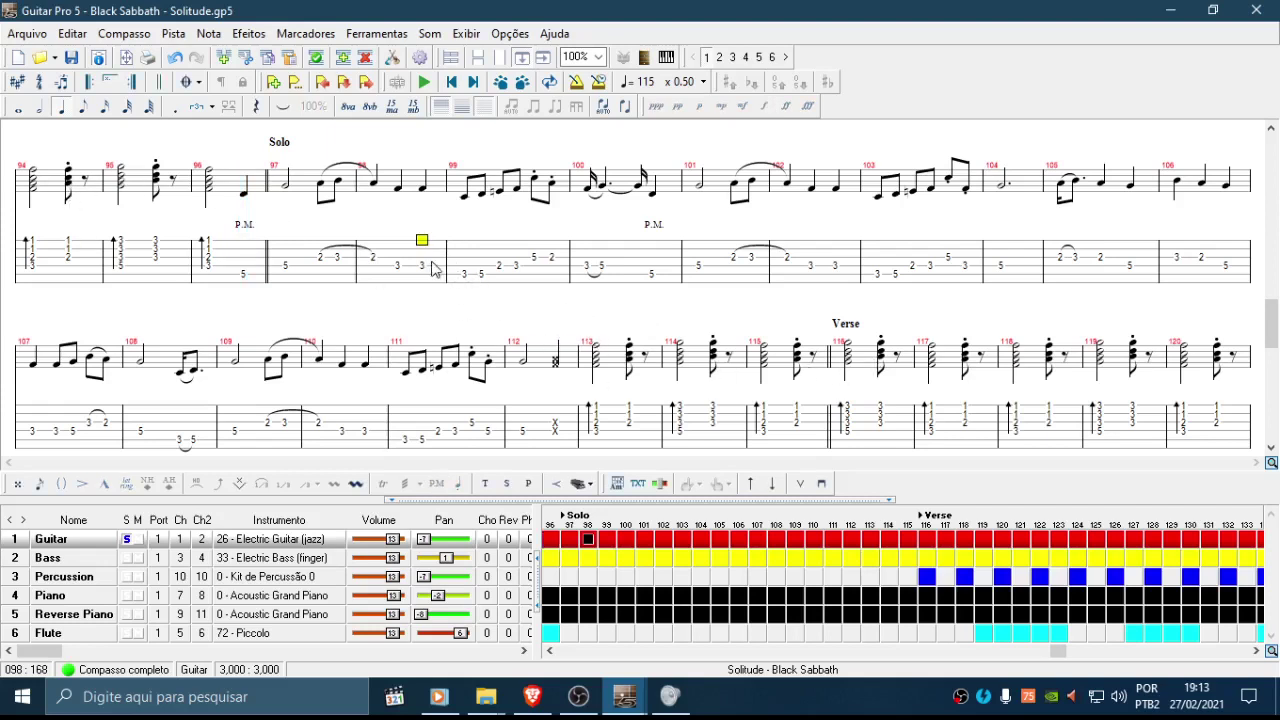
pyautogui.moveTo(426, 262); pyautogui.dragTo(1004, 231)
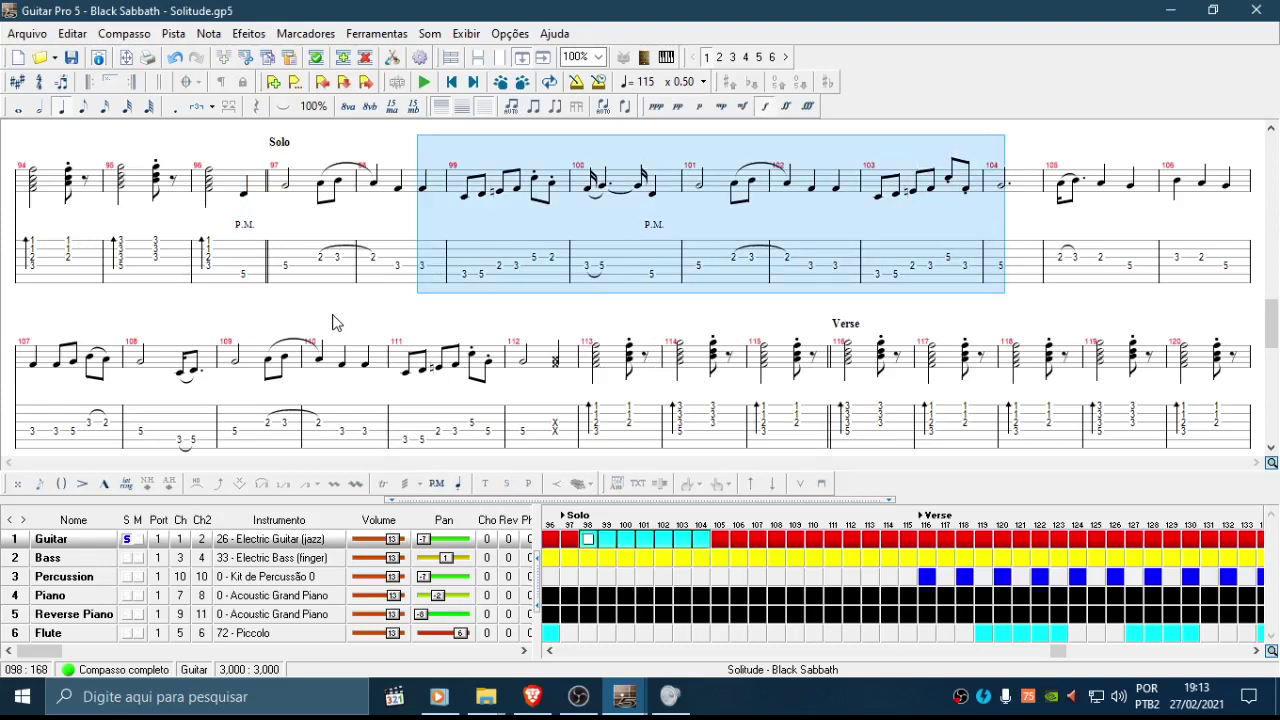
pyautogui.click(813, 285)
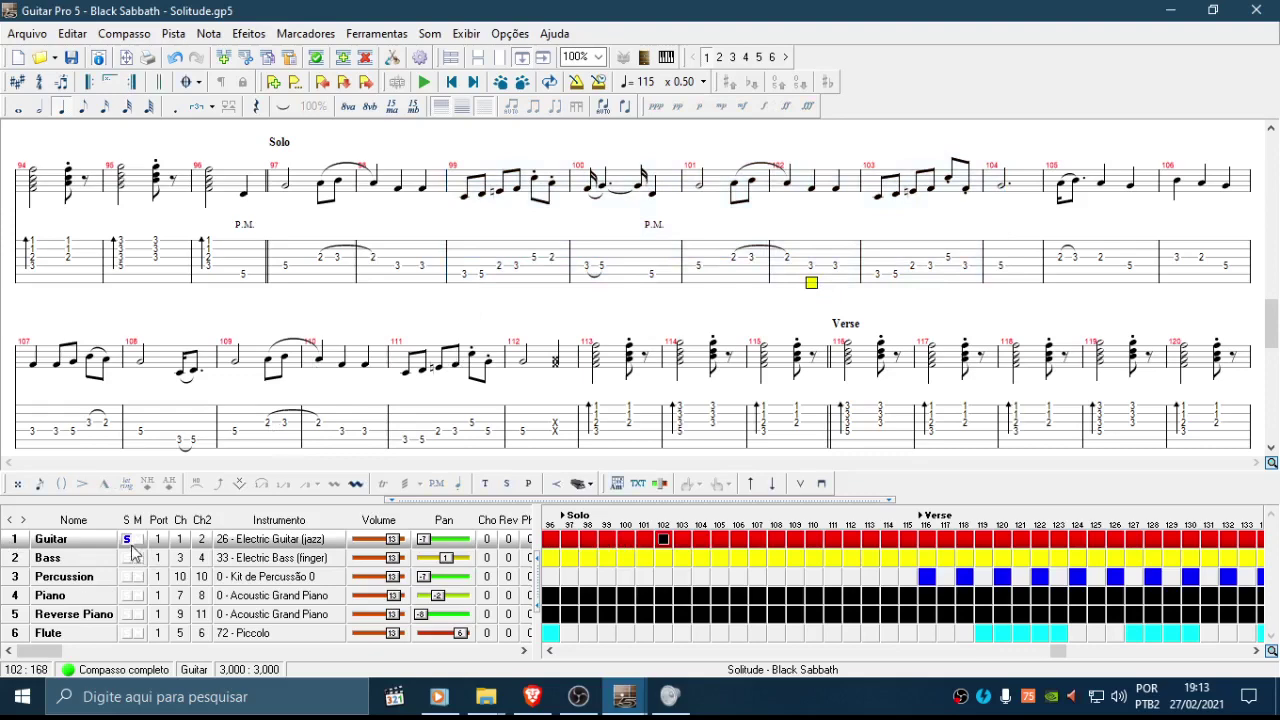
# Step: Go back to the song's first measure and review the Bass track's grace-note figures in measures 1 to 3
pyautogui.click(451, 82)
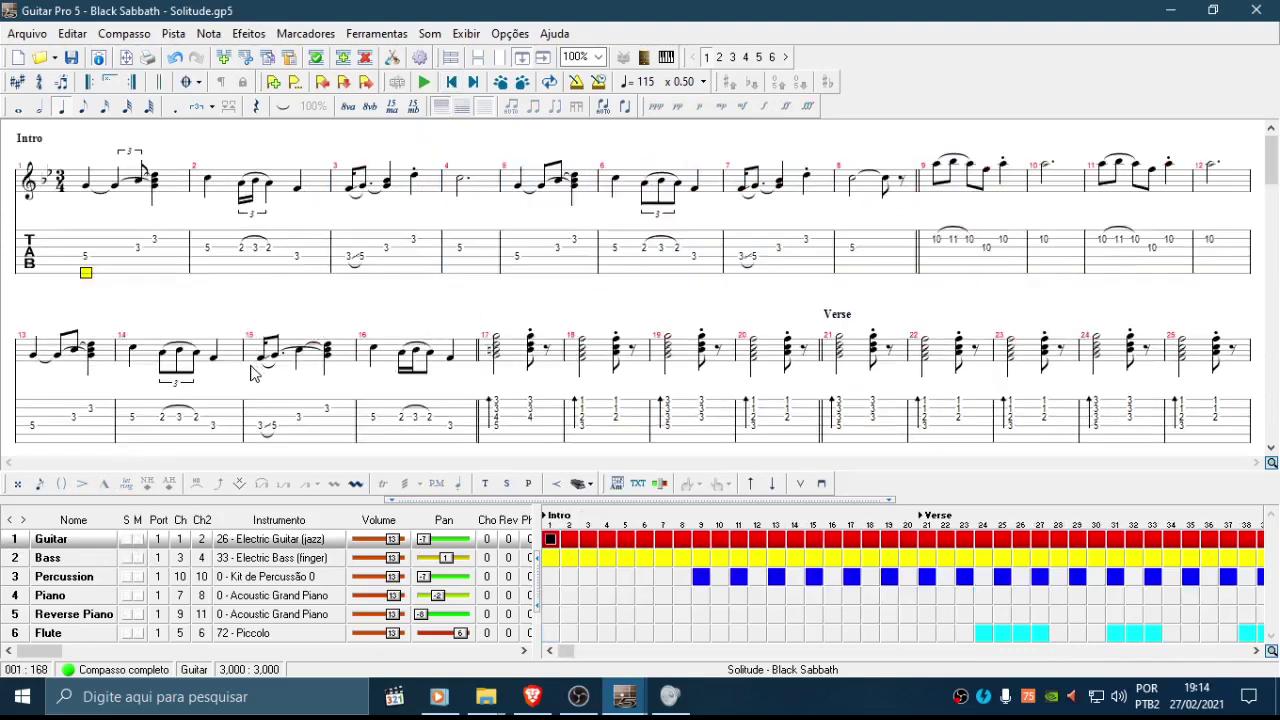
pyautogui.click(76, 560)
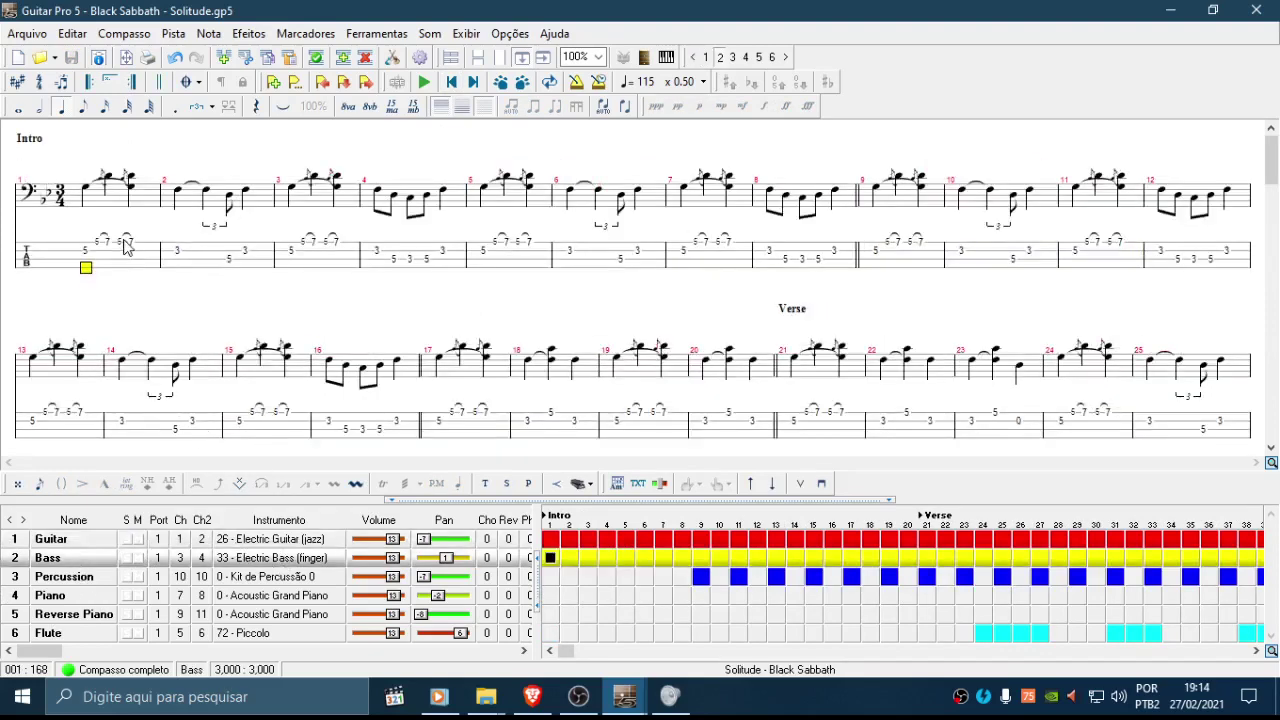
pyautogui.moveTo(128, 250); pyautogui.dragTo(304, 258)
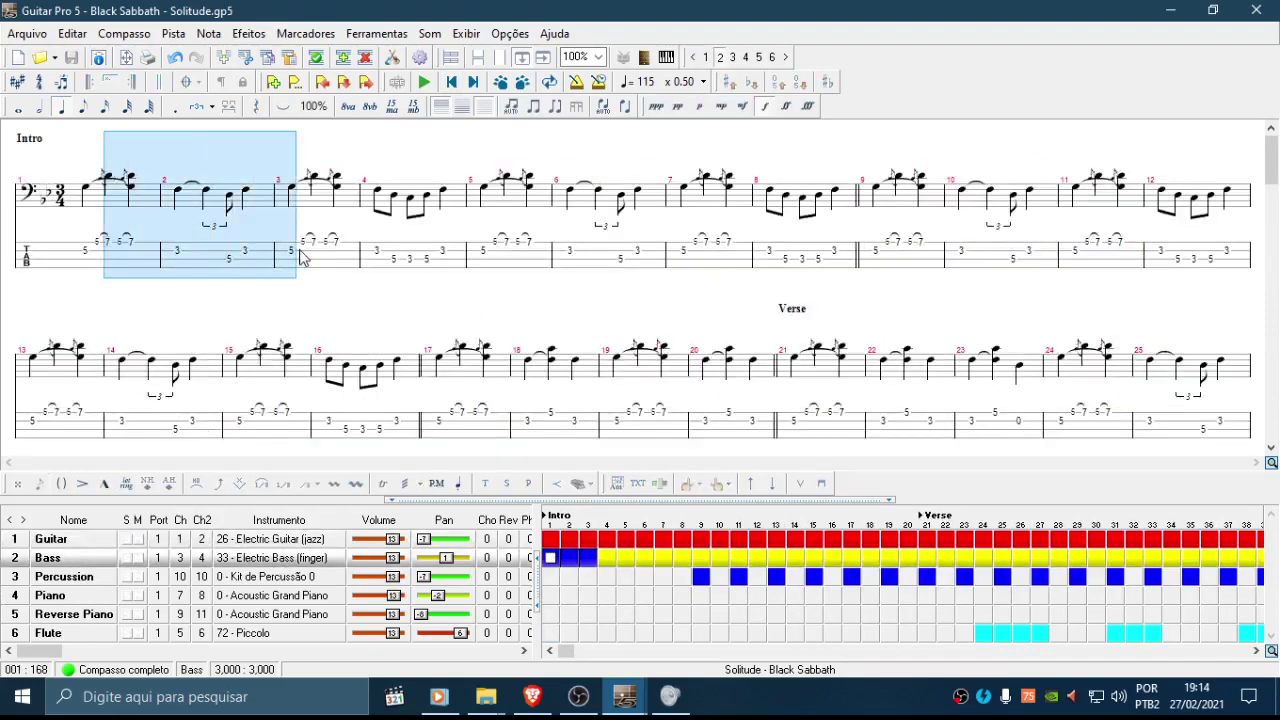
pyautogui.click(106, 257)
pyautogui.moveTo(105, 248); pyautogui.dragTo(312, 245)
pyautogui.click(397, 229)
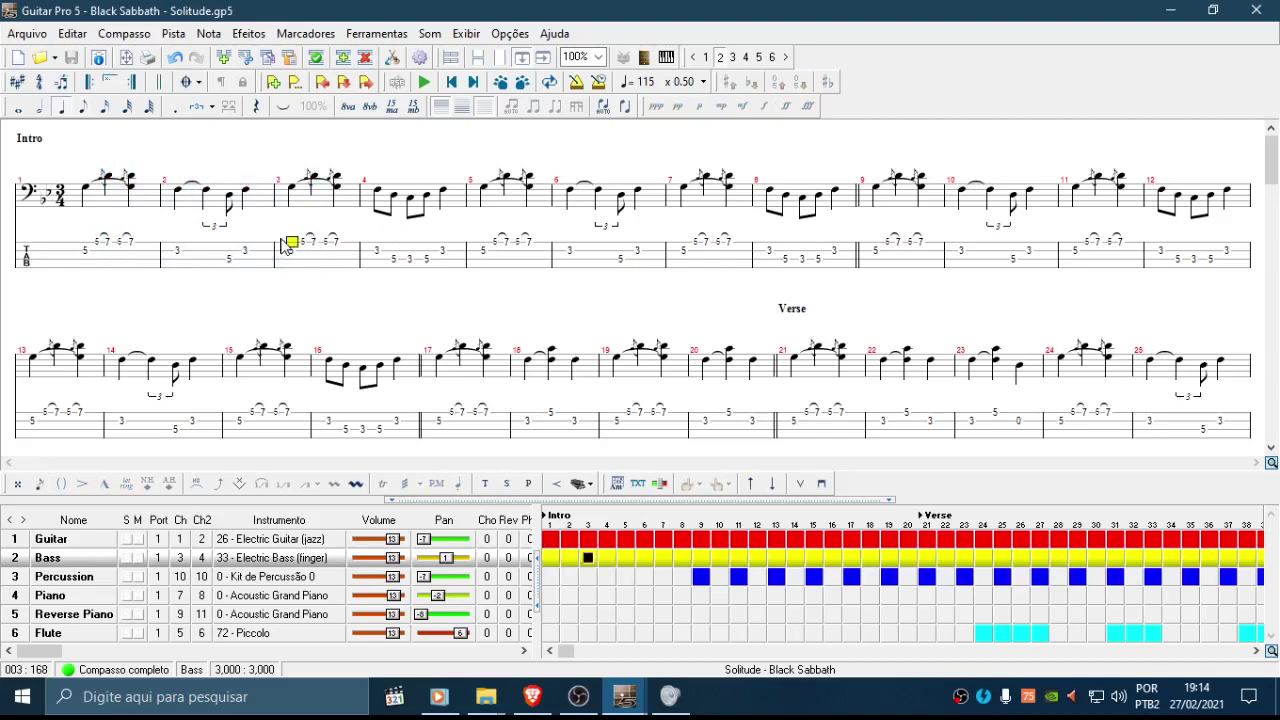
# Step: Compare the repeated 5-7 grace-note figure in Bass measures 3, 5 and 7 with its first appearance in measure 1
pyautogui.moveTo(290, 248); pyautogui.dragTo(561, 220)
pyautogui.moveTo(497, 244); pyautogui.dragTo(570, 254)
pyautogui.click(497, 244)
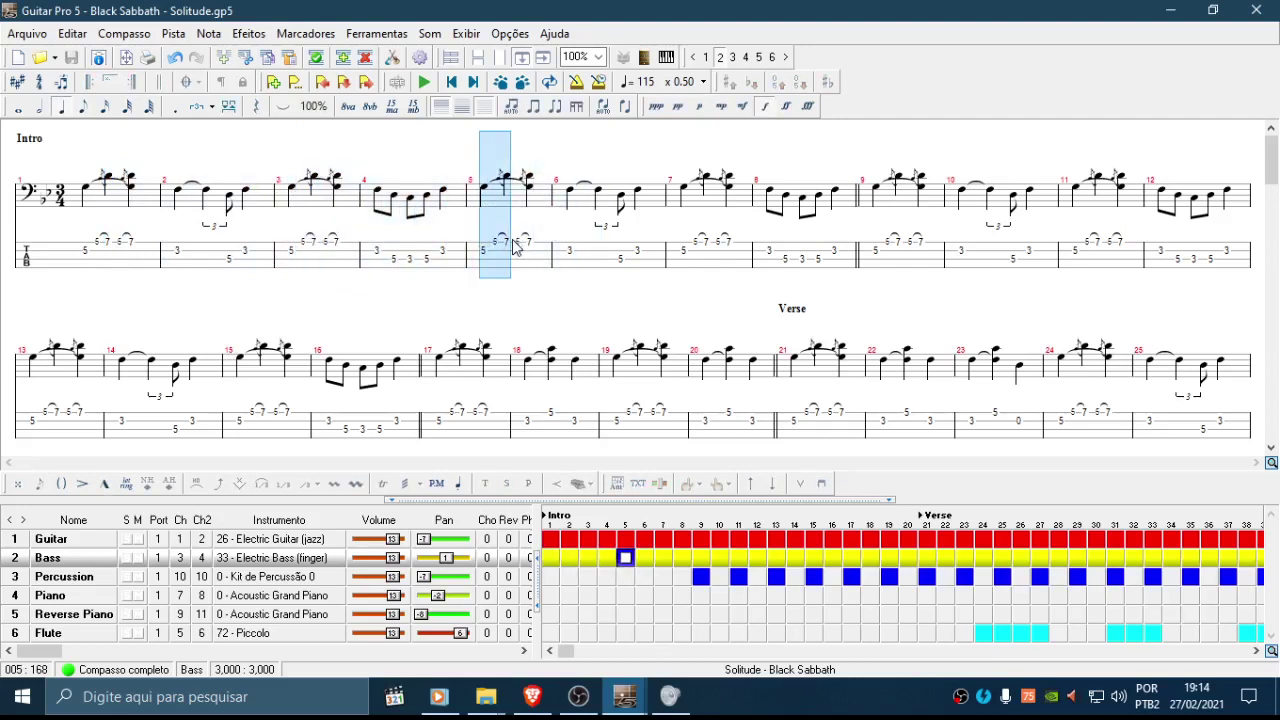
pyautogui.click(700, 247)
pyautogui.click(708, 246)
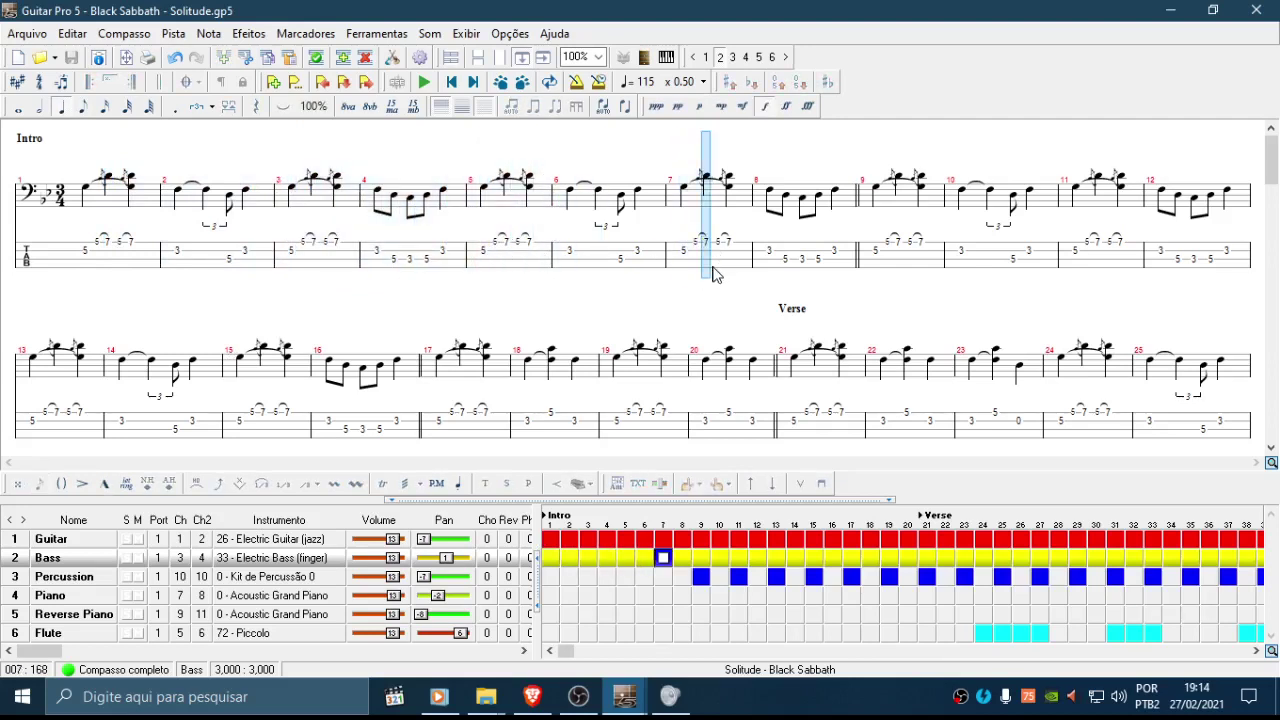
pyautogui.click(727, 243)
pyautogui.click(706, 252)
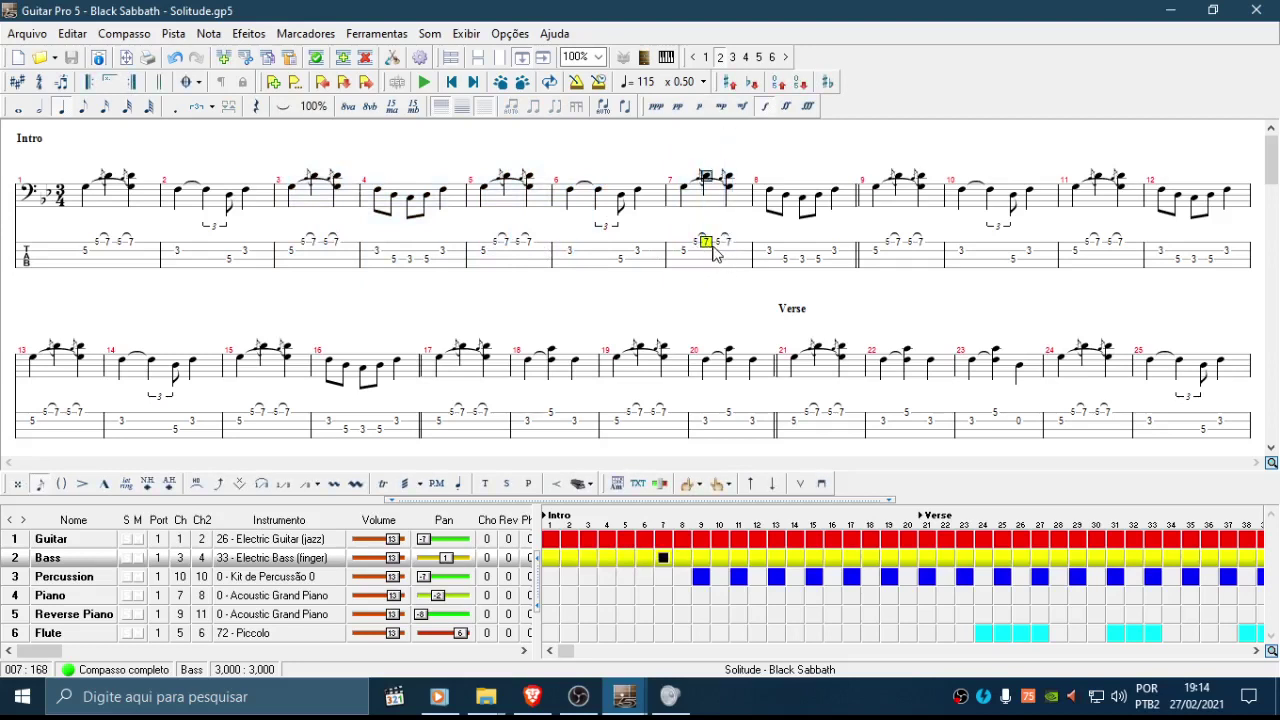
pyautogui.click(502, 180)
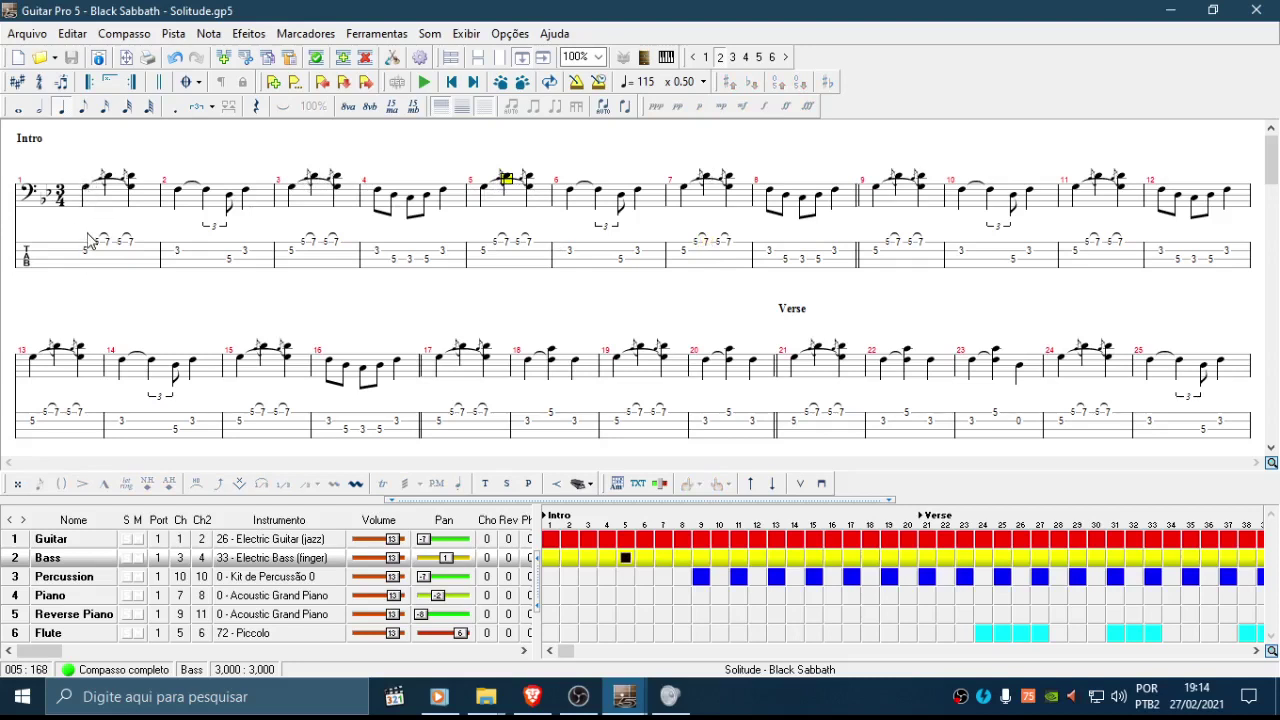
pyautogui.click(105, 183)
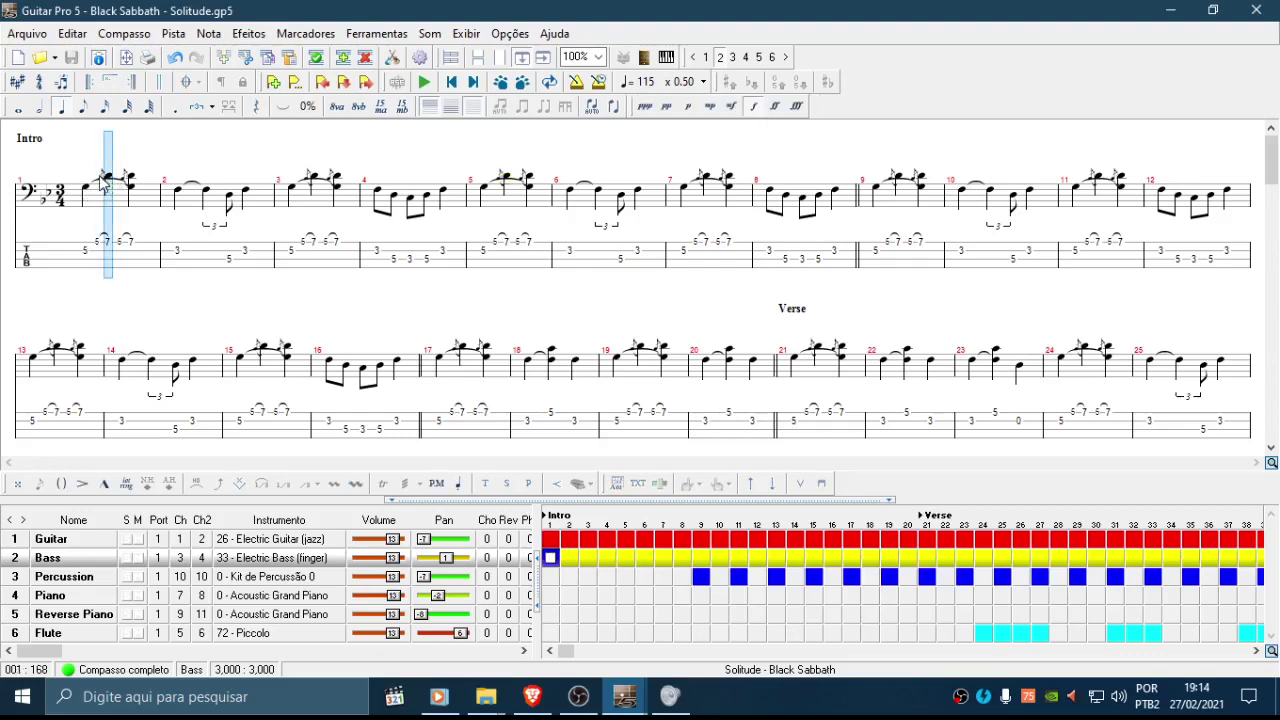
pyautogui.moveTo(89, 186); pyautogui.dragTo(105, 189)
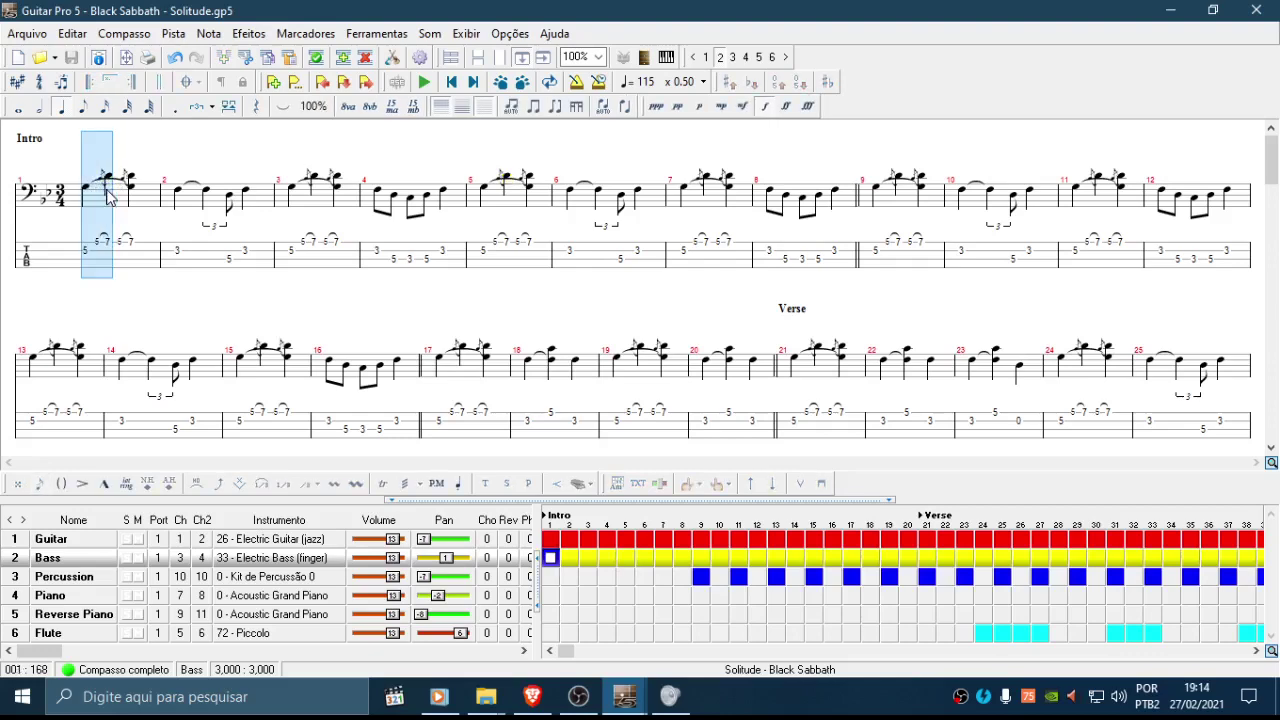
pyautogui.click(268, 291)
# Step: Look through the whole Bass track from the intro to the outro at measure 168 and return to the beginning
pyautogui.scroll(-3, 1092, 308)
pyautogui.scroll(-10, 1105, 305)
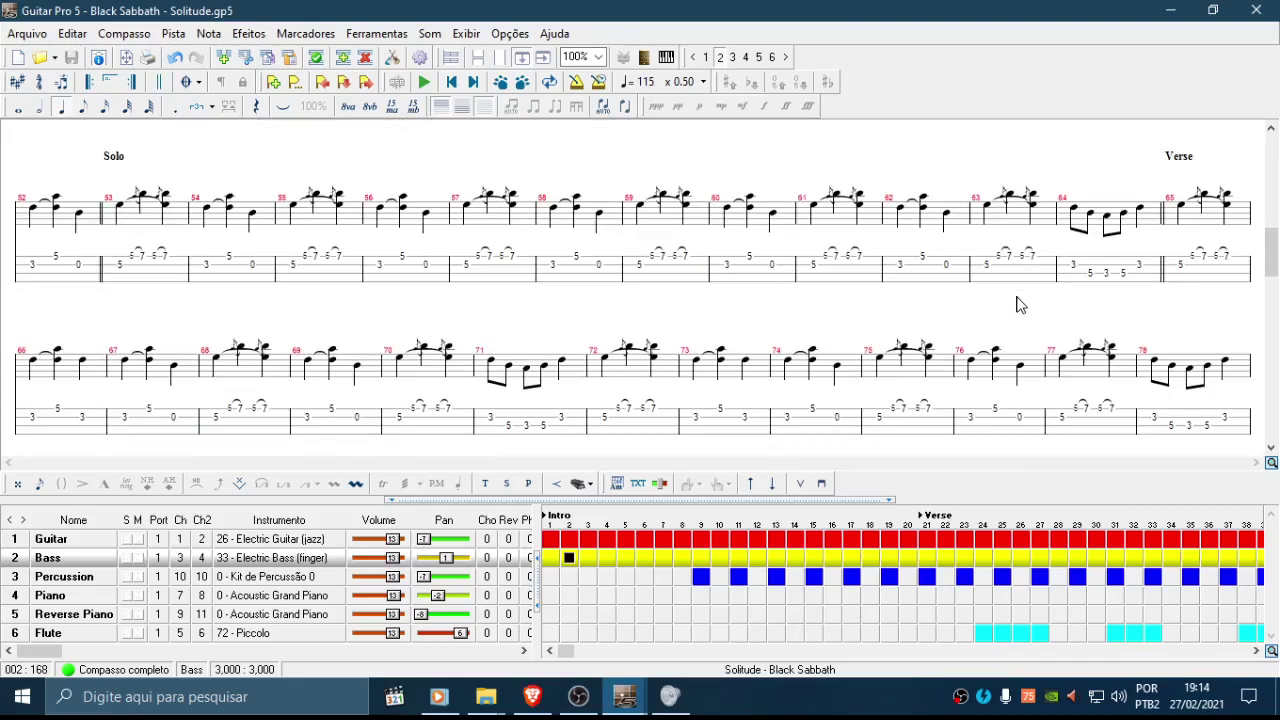
pyautogui.scroll(-4, 629, 320)
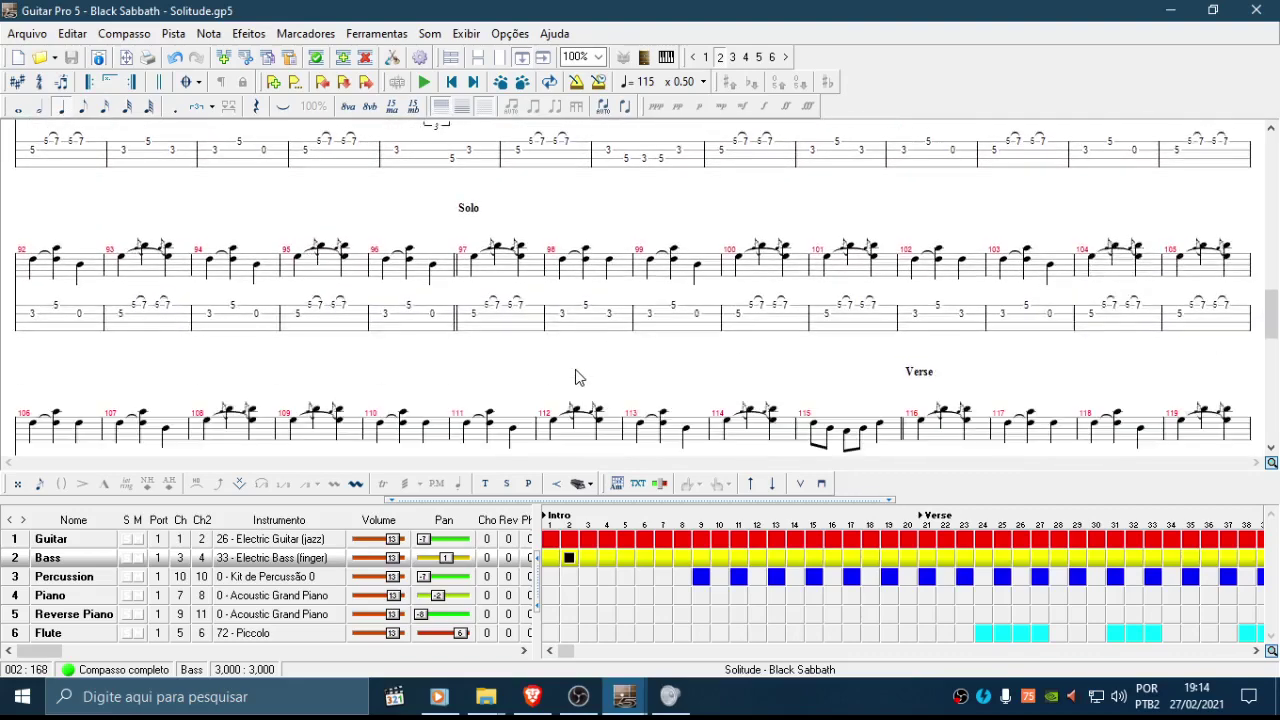
pyautogui.scroll(-3, 566, 376)
pyautogui.scroll(-3, 566, 376)
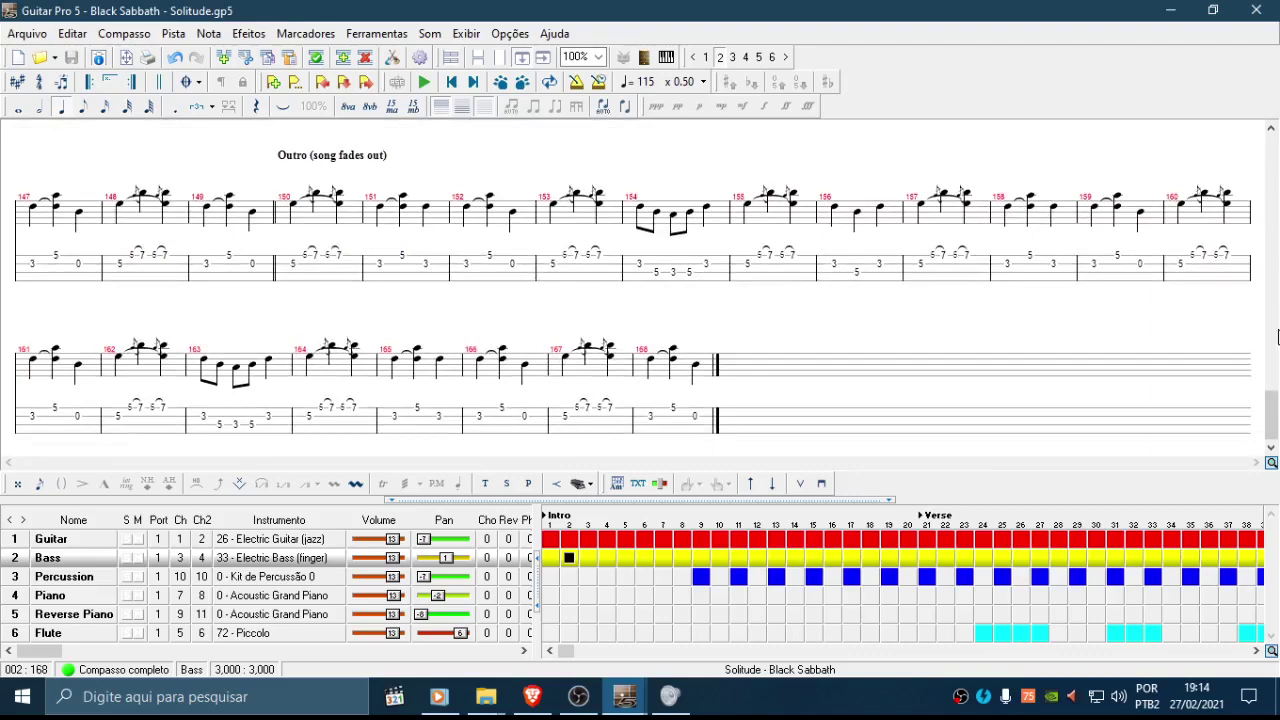
pyautogui.moveTo(1272, 412); pyautogui.dragTo(1274, 147)
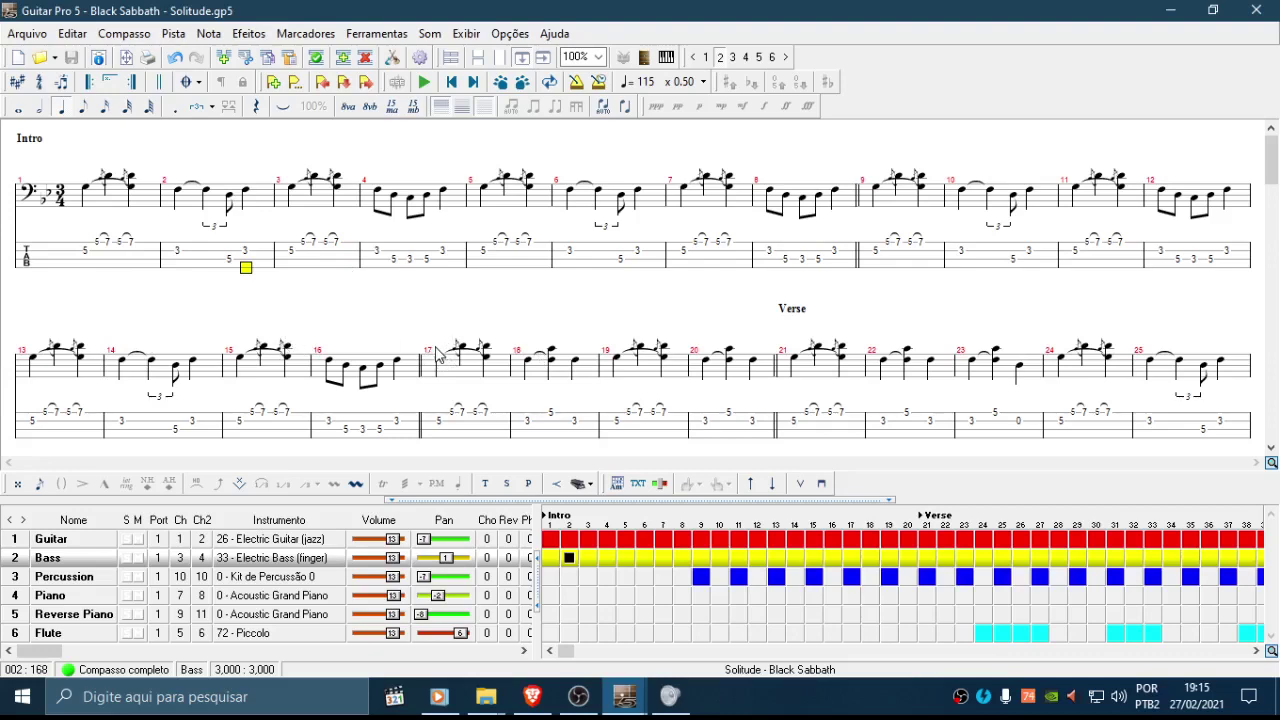
# Step: Review the Guitar track's intro, highlighting measures 1 to 9, and look through the rest down to the outro
pyautogui.click(95, 540)
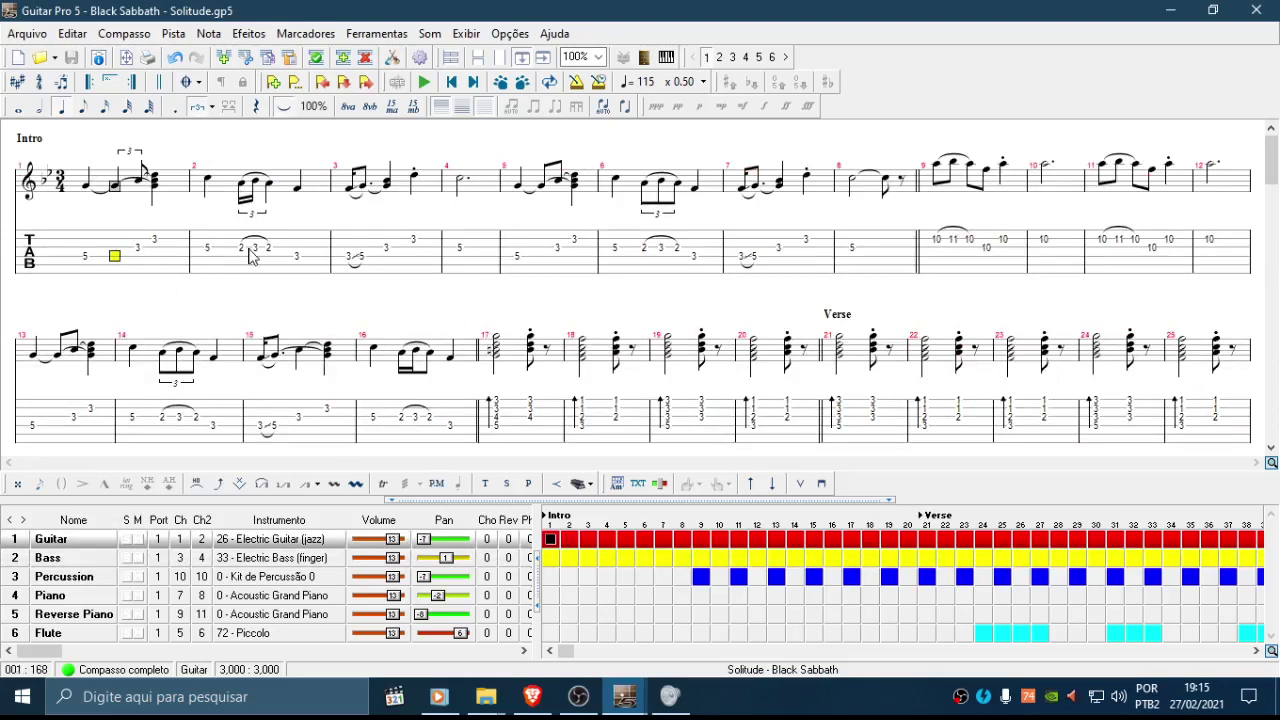
pyautogui.moveTo(250, 258); pyautogui.dragTo(410, 255)
pyautogui.click(417, 250)
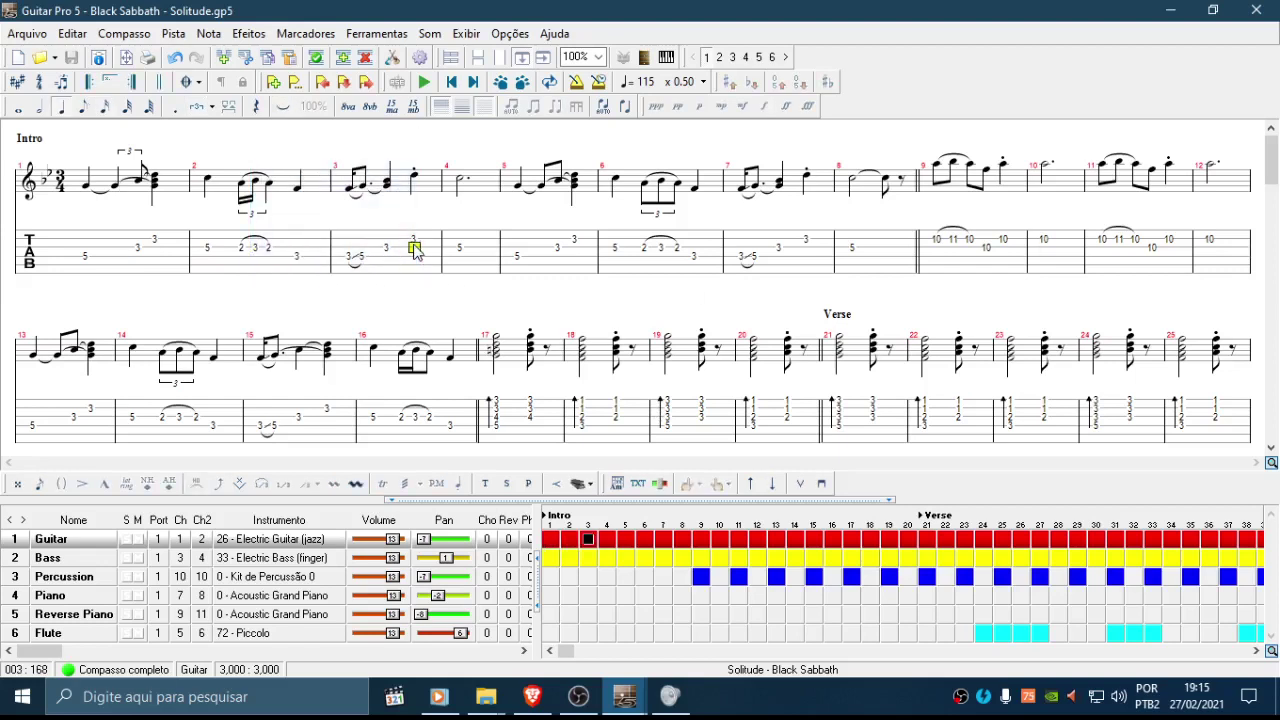
pyautogui.click(74, 265)
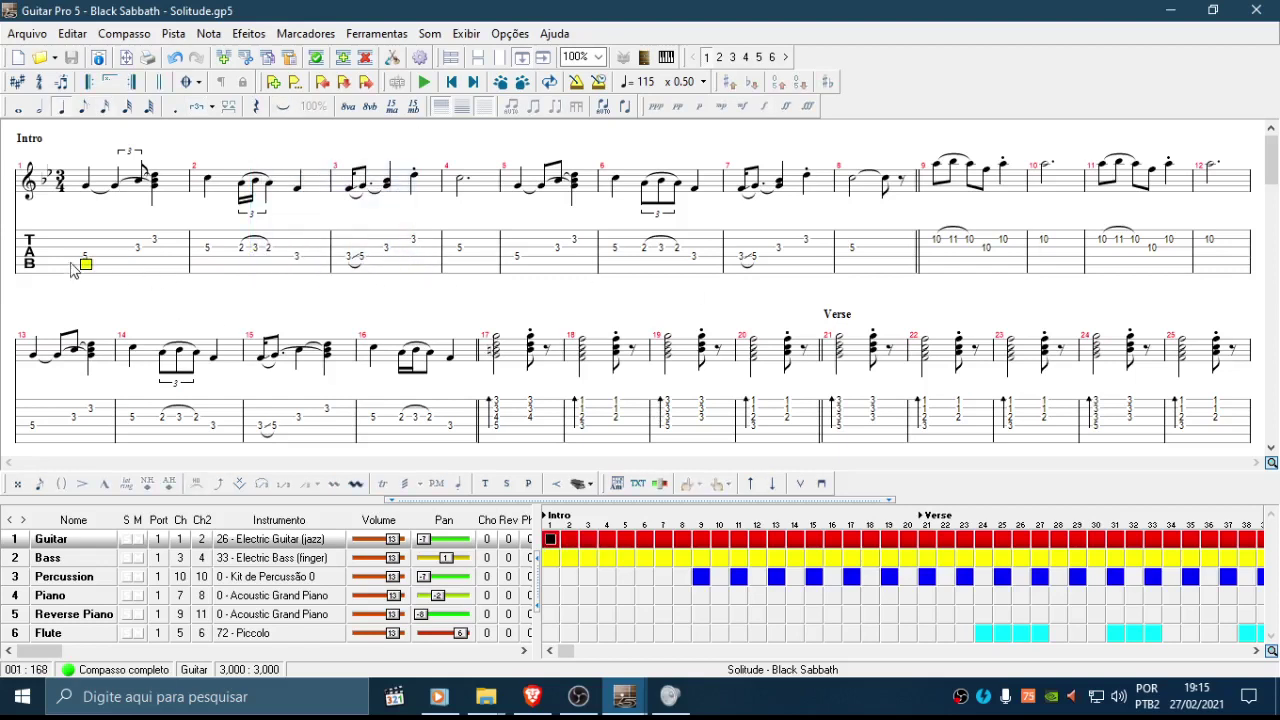
pyautogui.moveTo(78, 234); pyautogui.dragTo(998, 246)
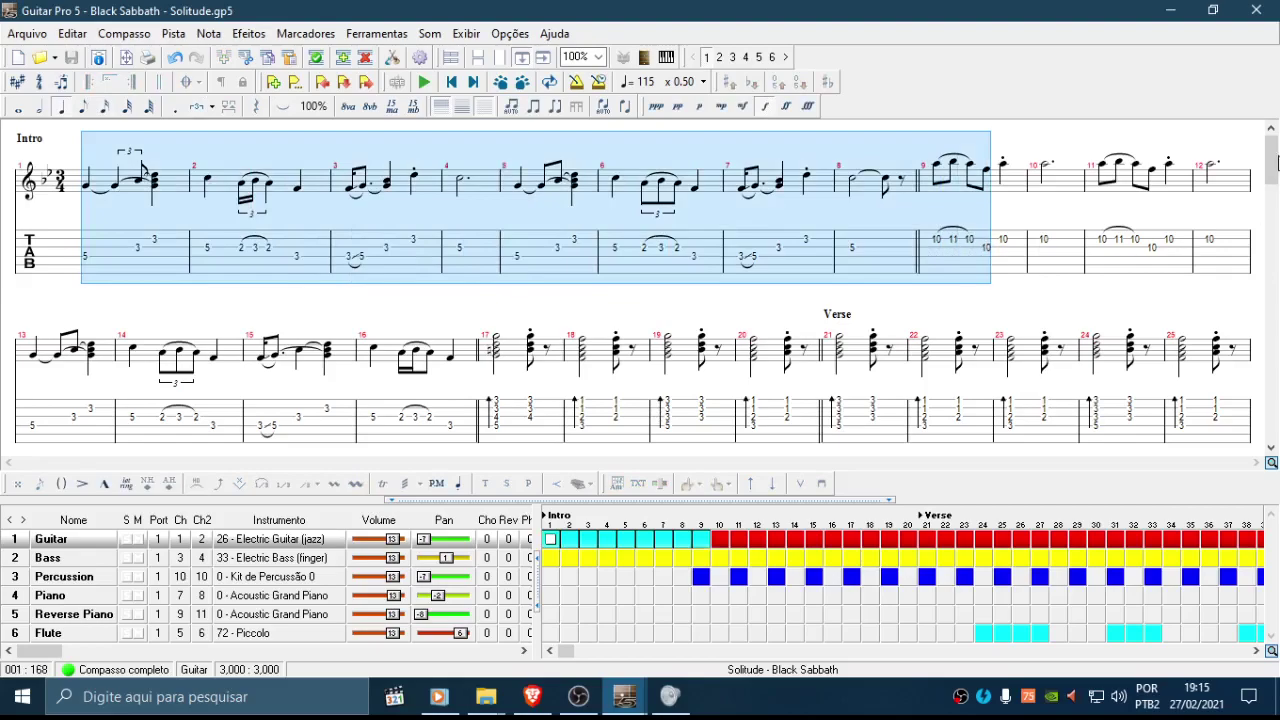
pyautogui.moveTo(1273, 163); pyautogui.dragTo(1270, 445)
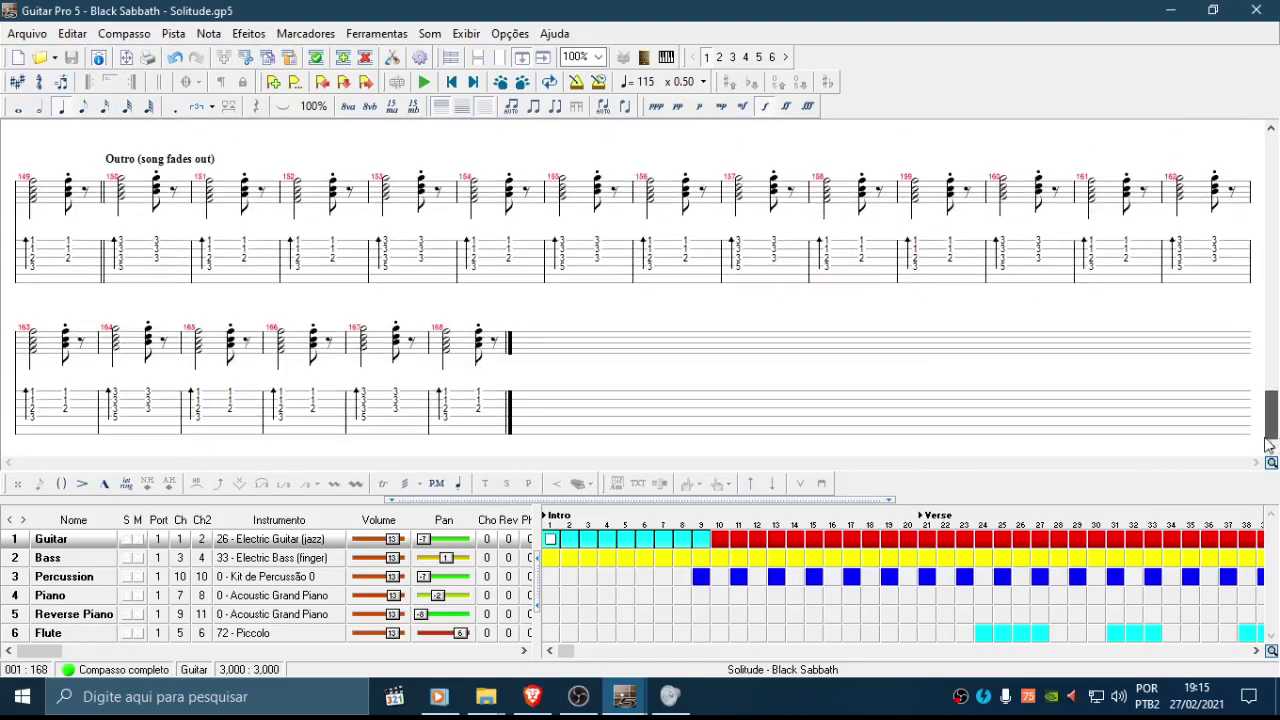
# Step: Revisit the Bass track's opening measures, set the track's pan to 0 and open the Piano track
pyautogui.click(57, 558)
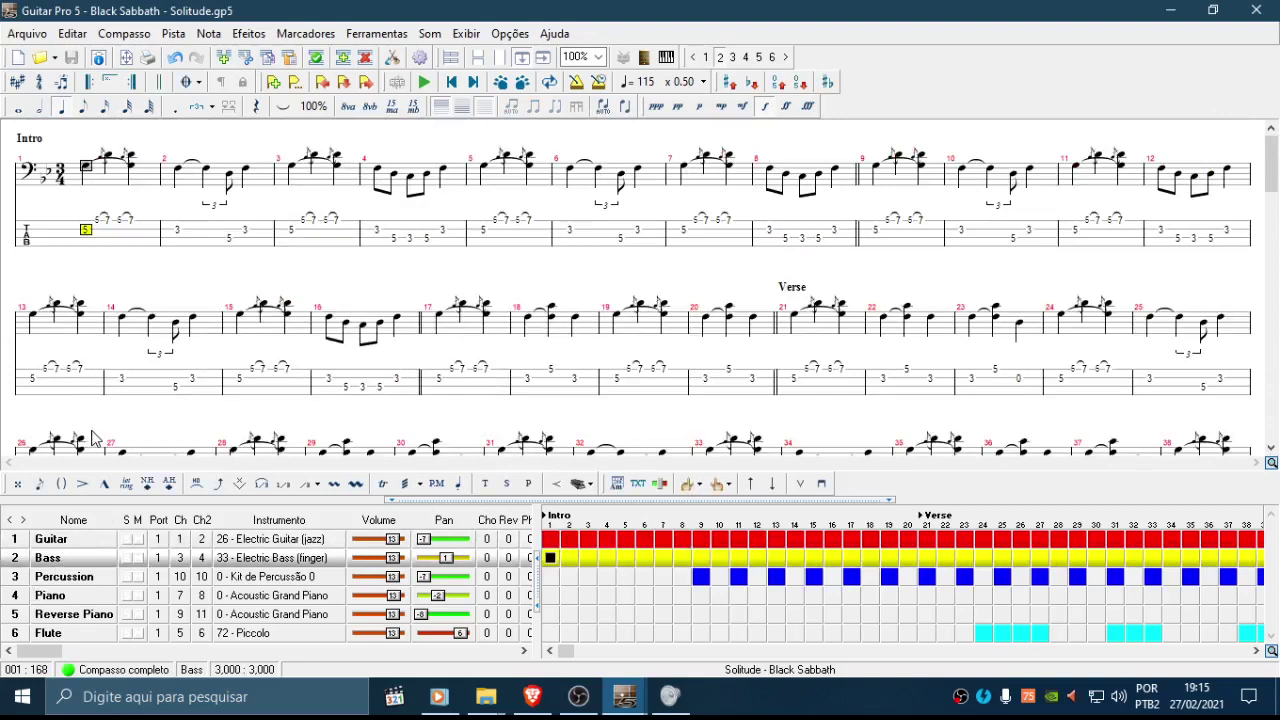
pyautogui.moveTo(85, 229); pyautogui.dragTo(195, 222)
pyautogui.click(87, 230)
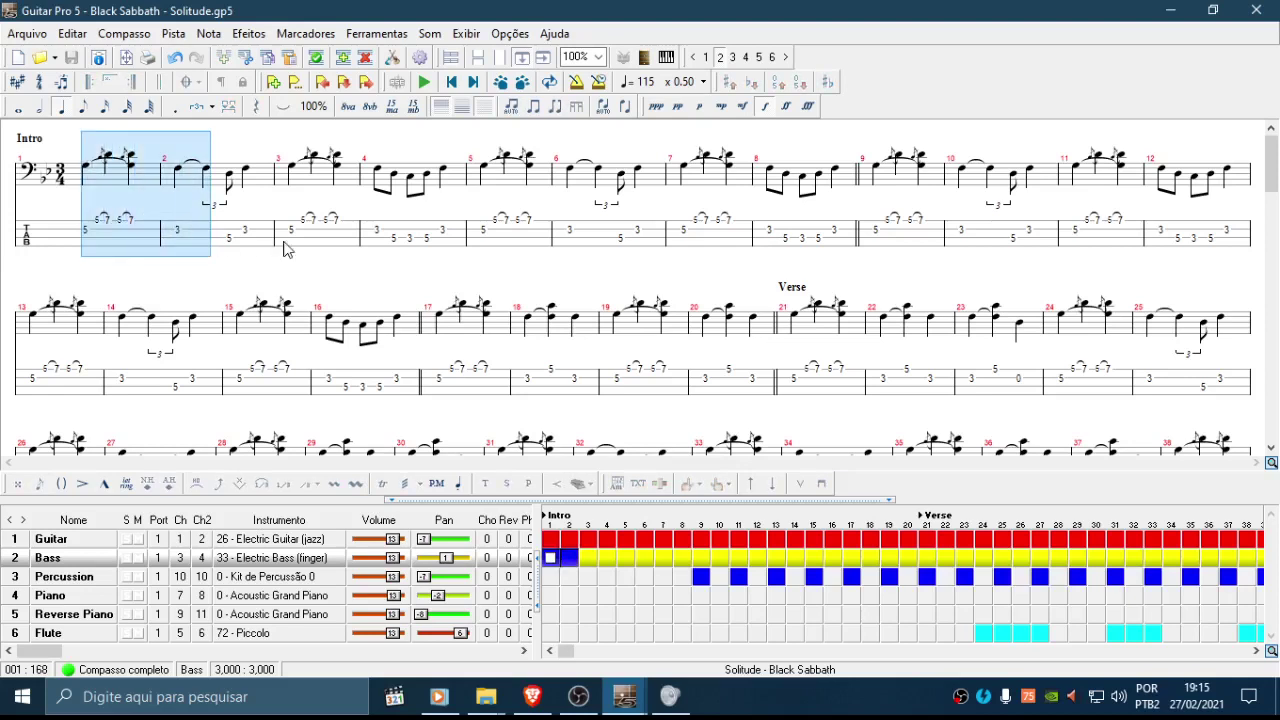
pyautogui.click(105, 234)
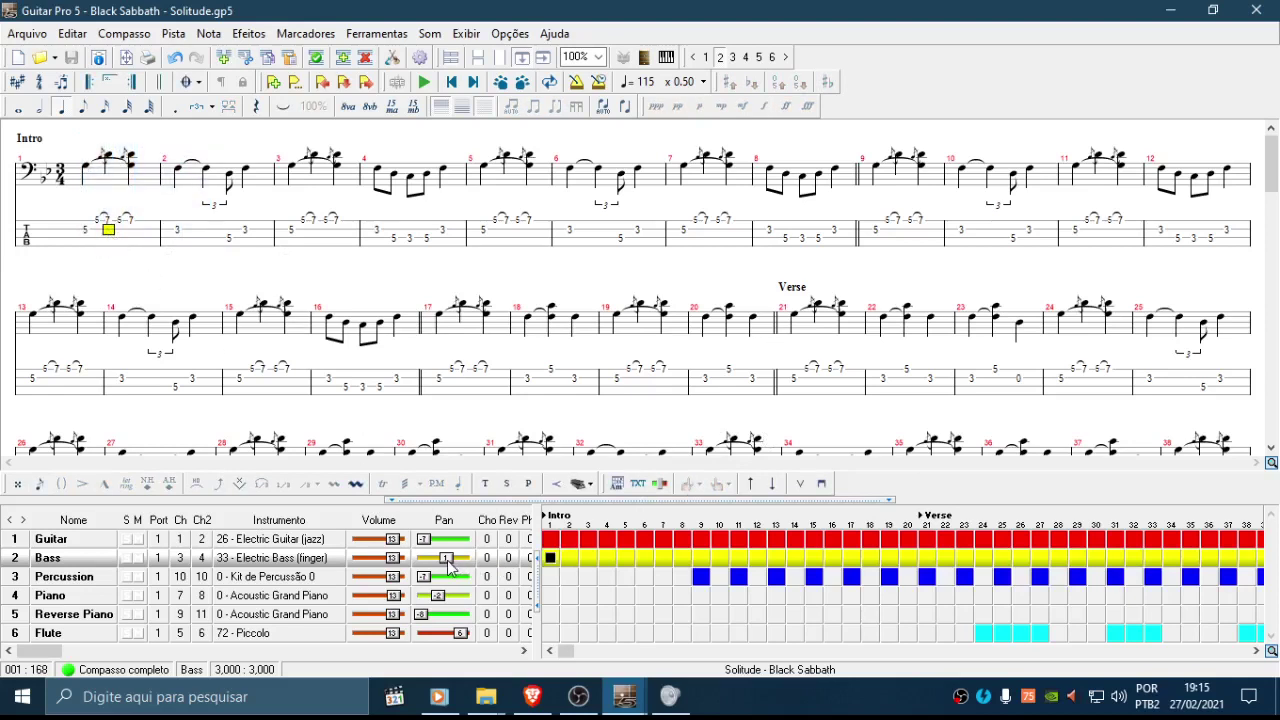
pyautogui.moveTo(446, 566); pyautogui.dragTo(448, 578)
pyautogui.click(54, 597)
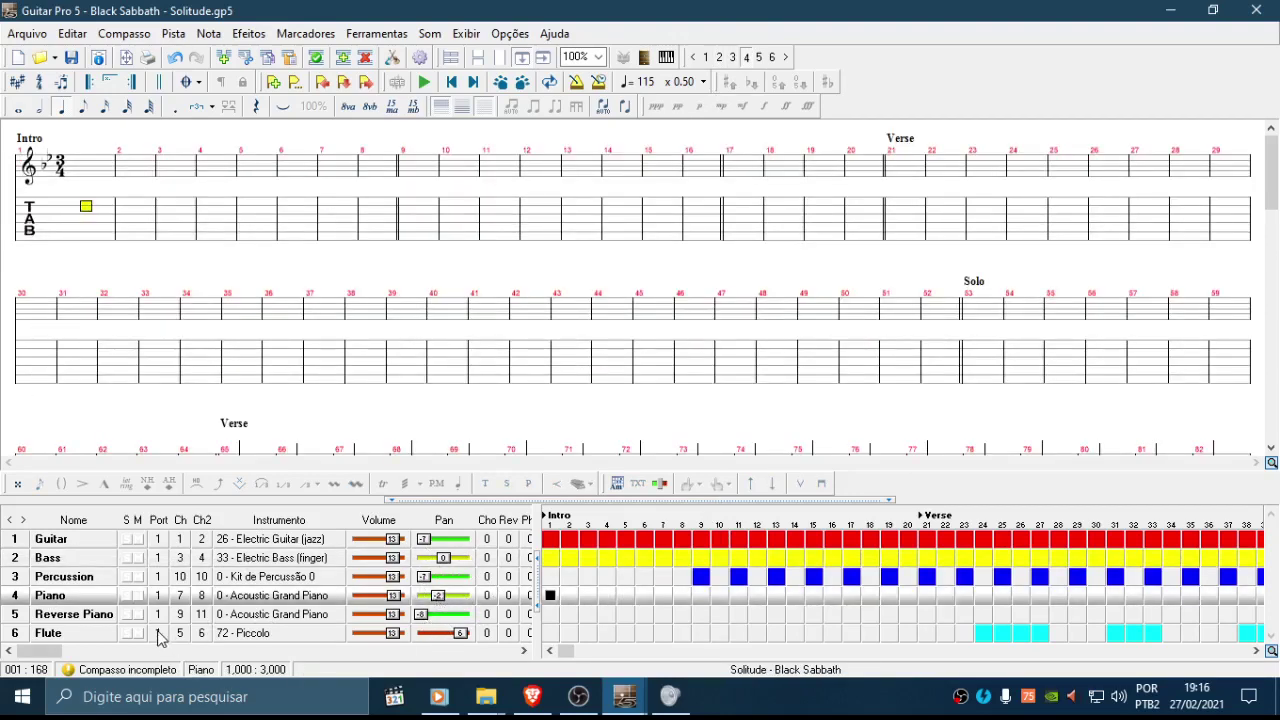
# Step: Set the Reverse Piano track's pan to -7 and the Flute track's pan to 7, and open the Guitar track
pyautogui.moveTo(422, 616); pyautogui.dragTo(424, 630)
pyautogui.moveTo(464, 635); pyautogui.dragTo(464, 638)
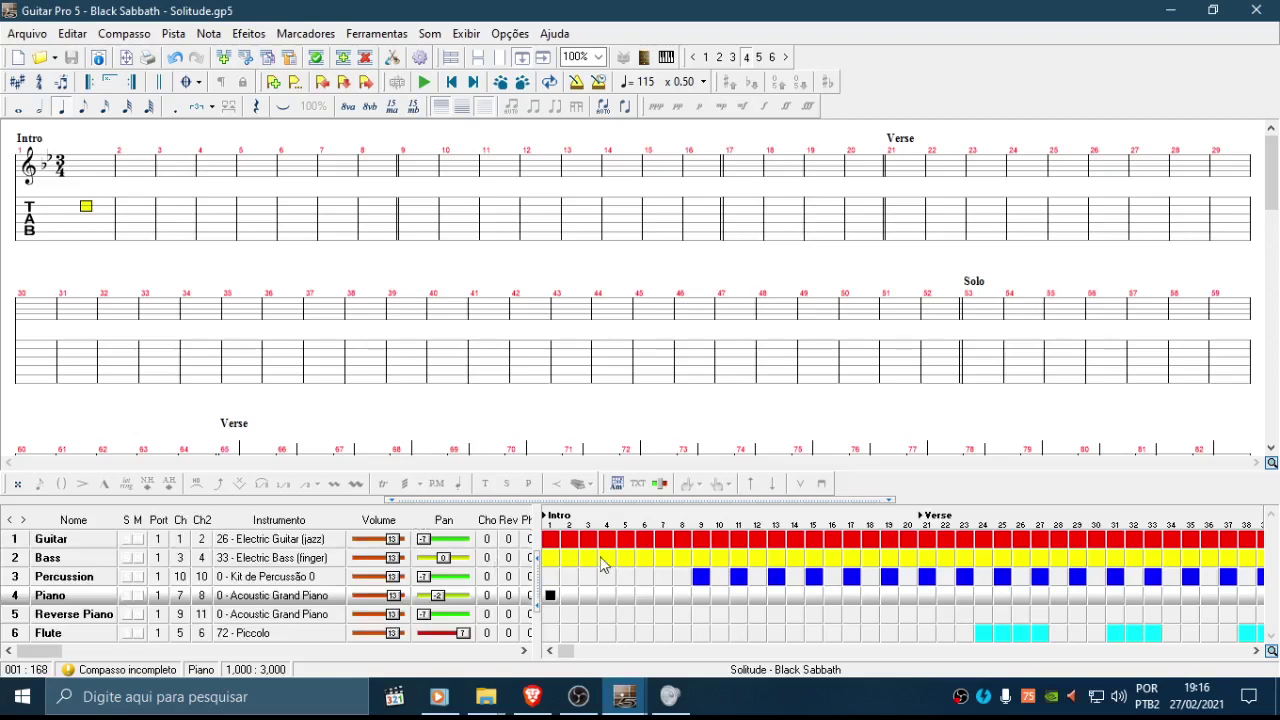
pyautogui.click(100, 540)
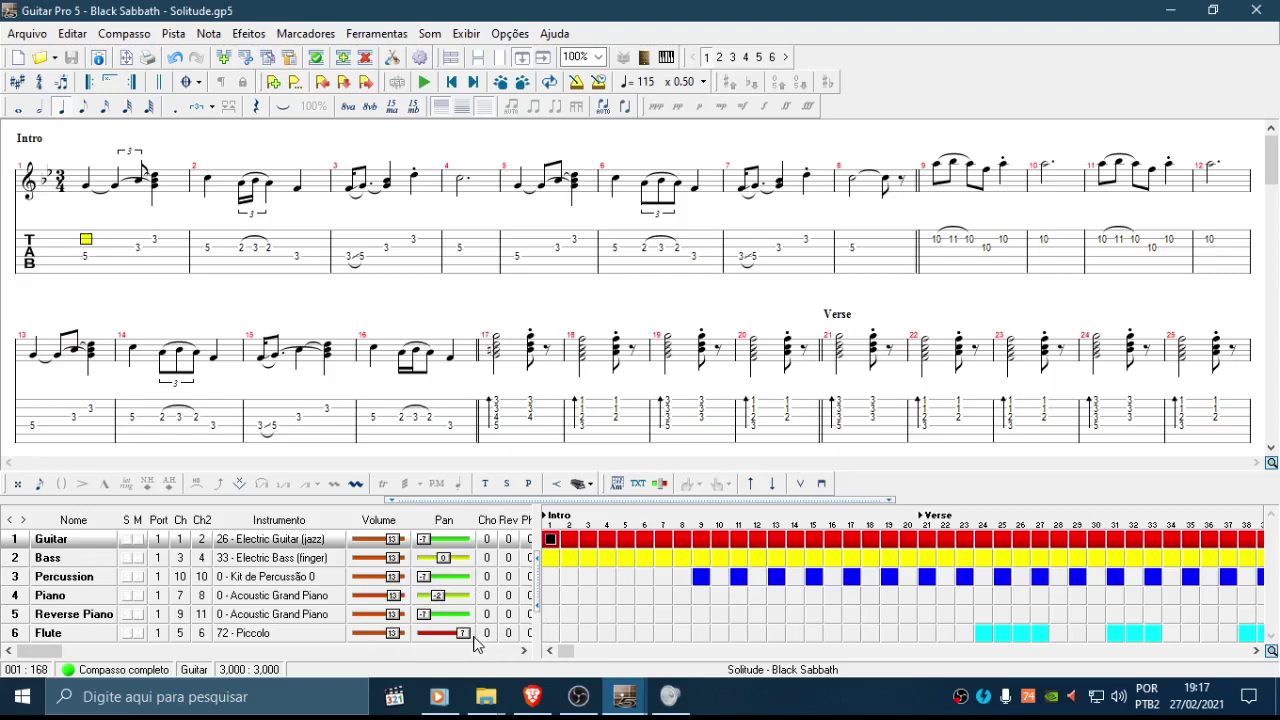
# Step: Look through the Bass track's intro and first verse, checking the notes in measures 1 to 7, 23 and 30
pyautogui.click(93, 563)
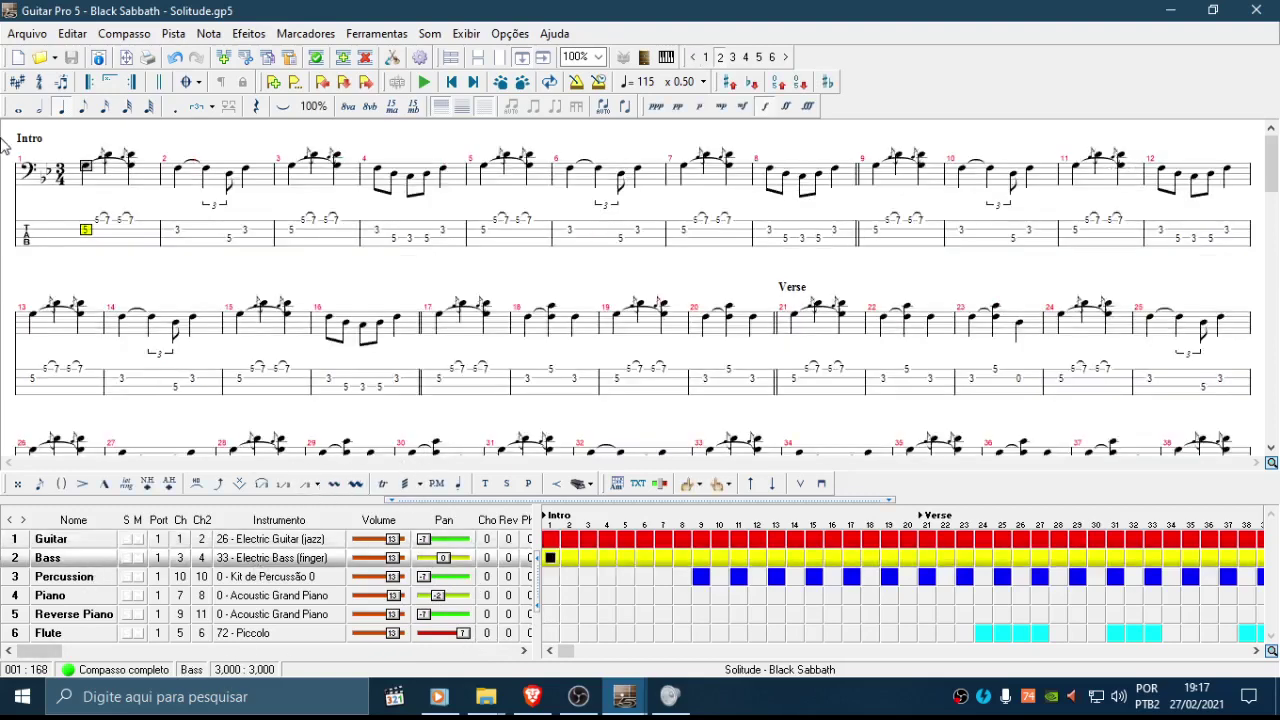
pyautogui.moveTo(1268, 172)
pyautogui.mouseDown()
pyautogui.moveTo(1270, 428)
pyautogui.moveTo(1270, 178)
pyautogui.mouseUp()
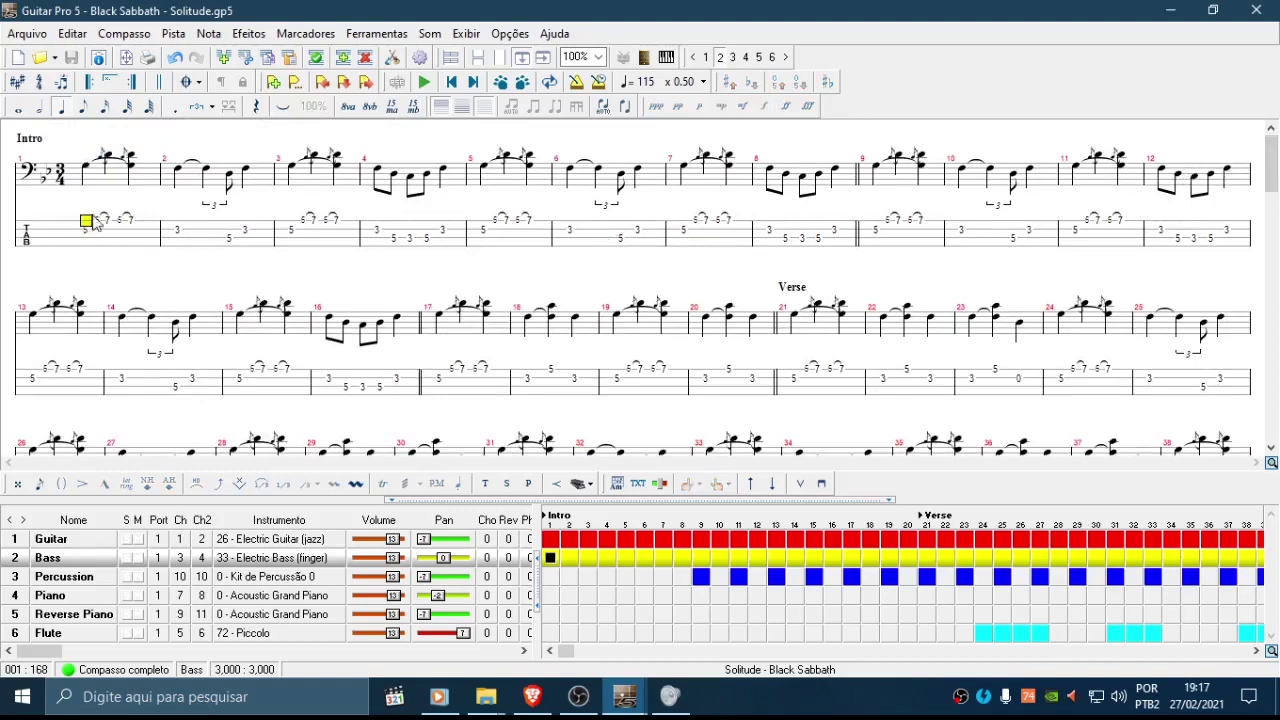
pyautogui.moveTo(100, 218); pyautogui.dragTo(846, 210)
pyautogui.click(530, 232)
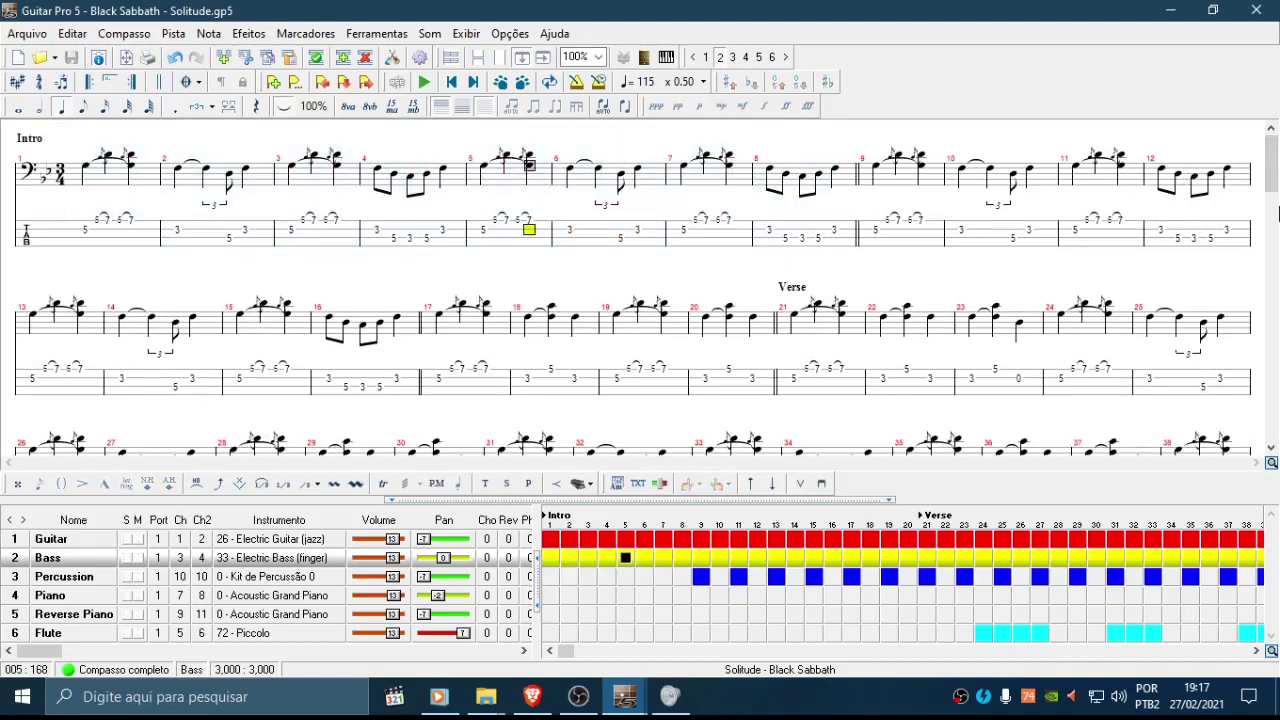
pyautogui.moveTo(1272, 190); pyautogui.dragTo(1272, 204)
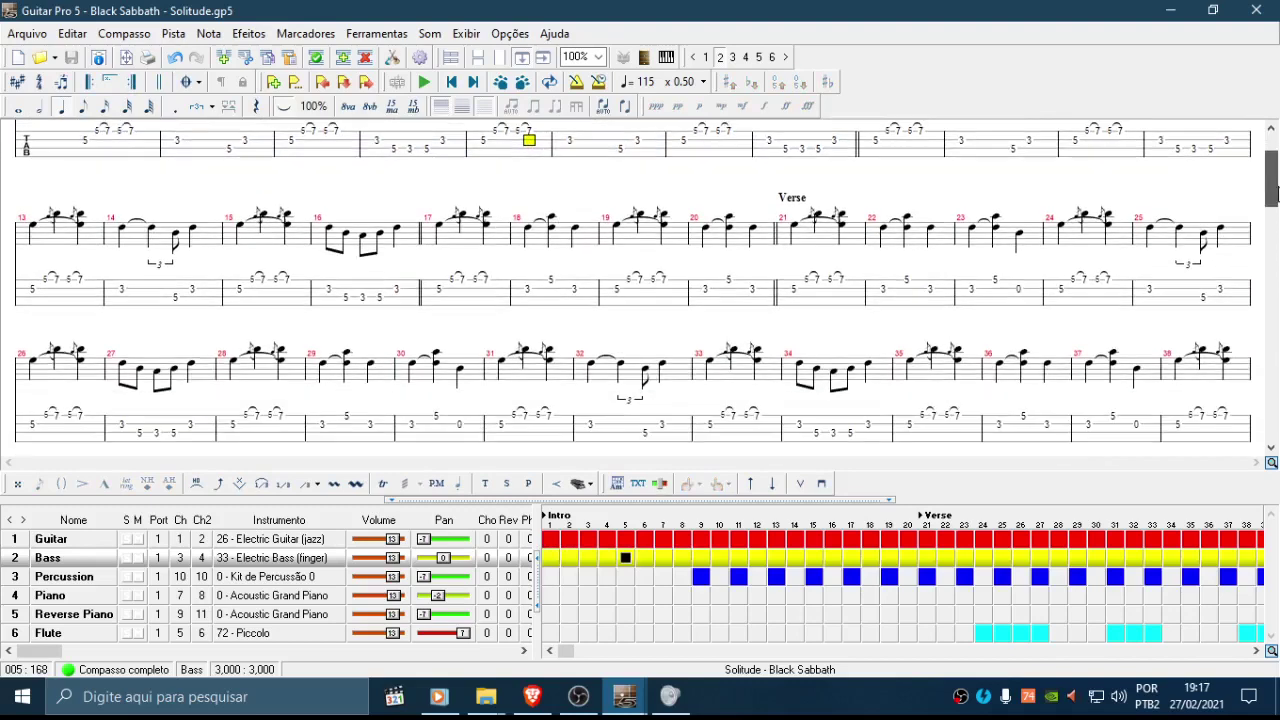
pyautogui.click(1021, 294)
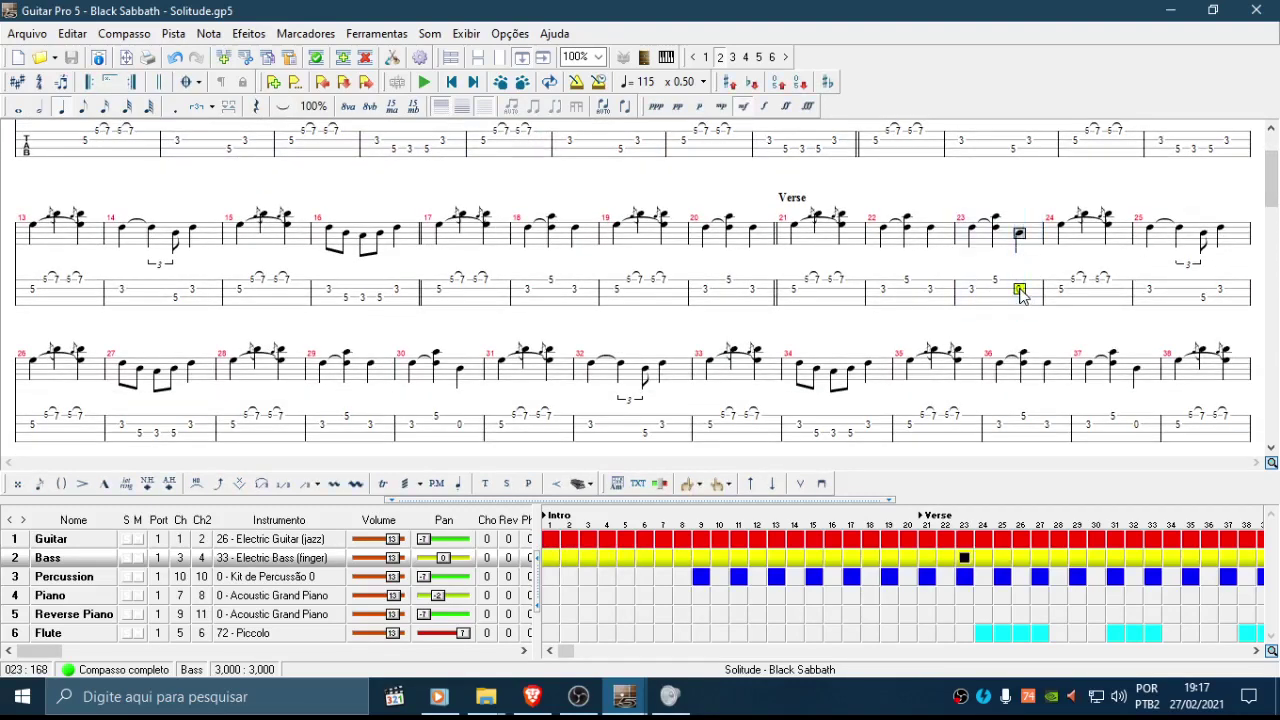
pyautogui.click(461, 424)
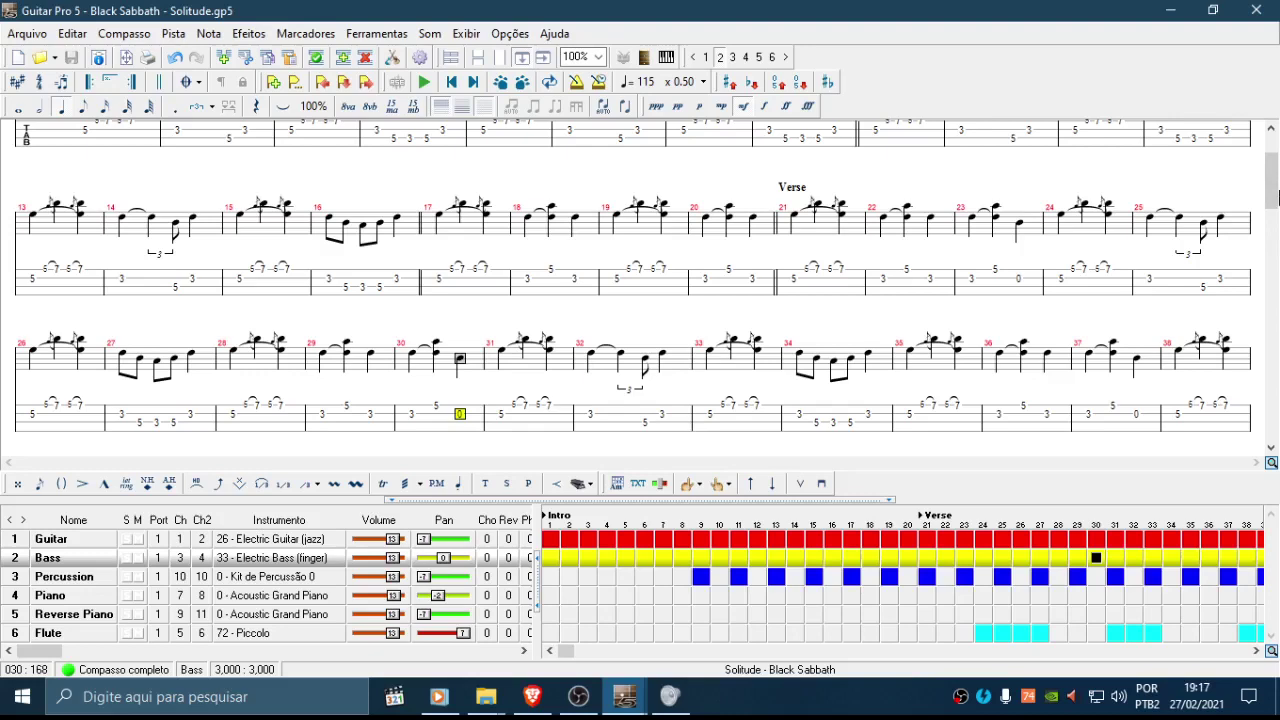
pyautogui.moveTo(1277, 195); pyautogui.dragTo(1275, 119)
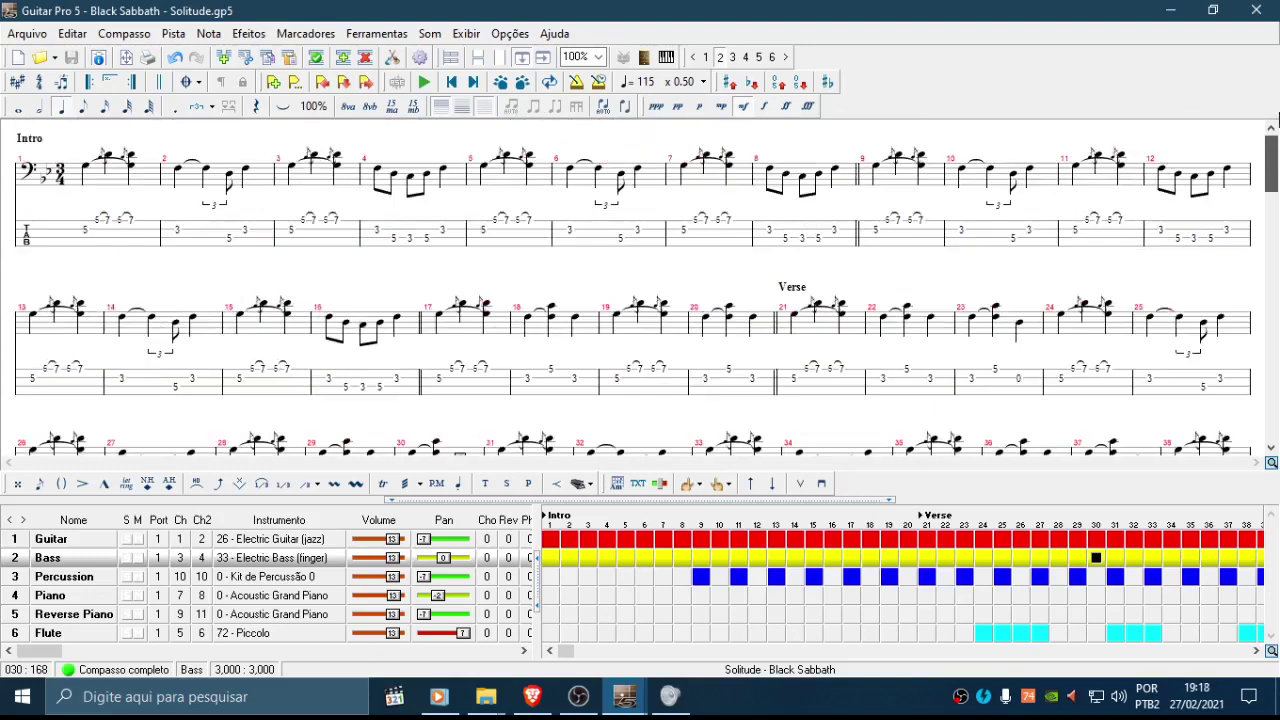
# Step: Examine the open-string note that ends Bass measure 23 against the opening note of measure 1
pyautogui.click(1019, 379)
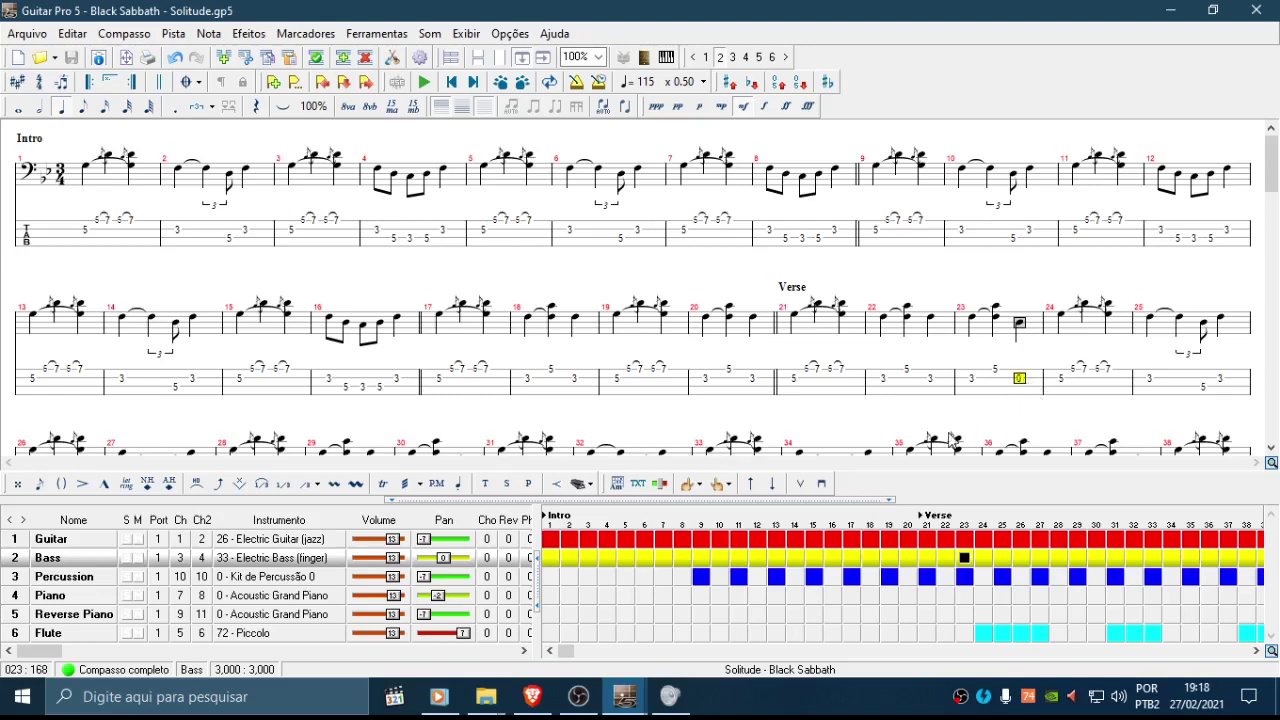
pyautogui.click(87, 223)
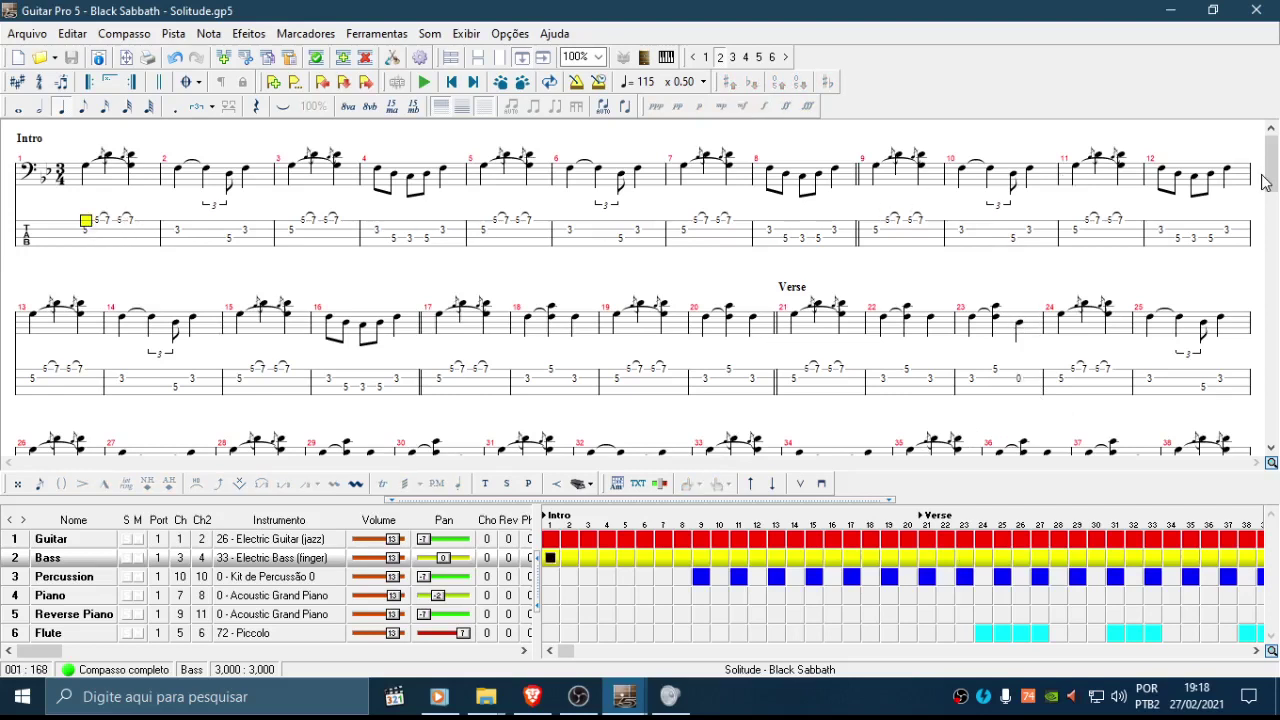
pyautogui.click(1020, 380)
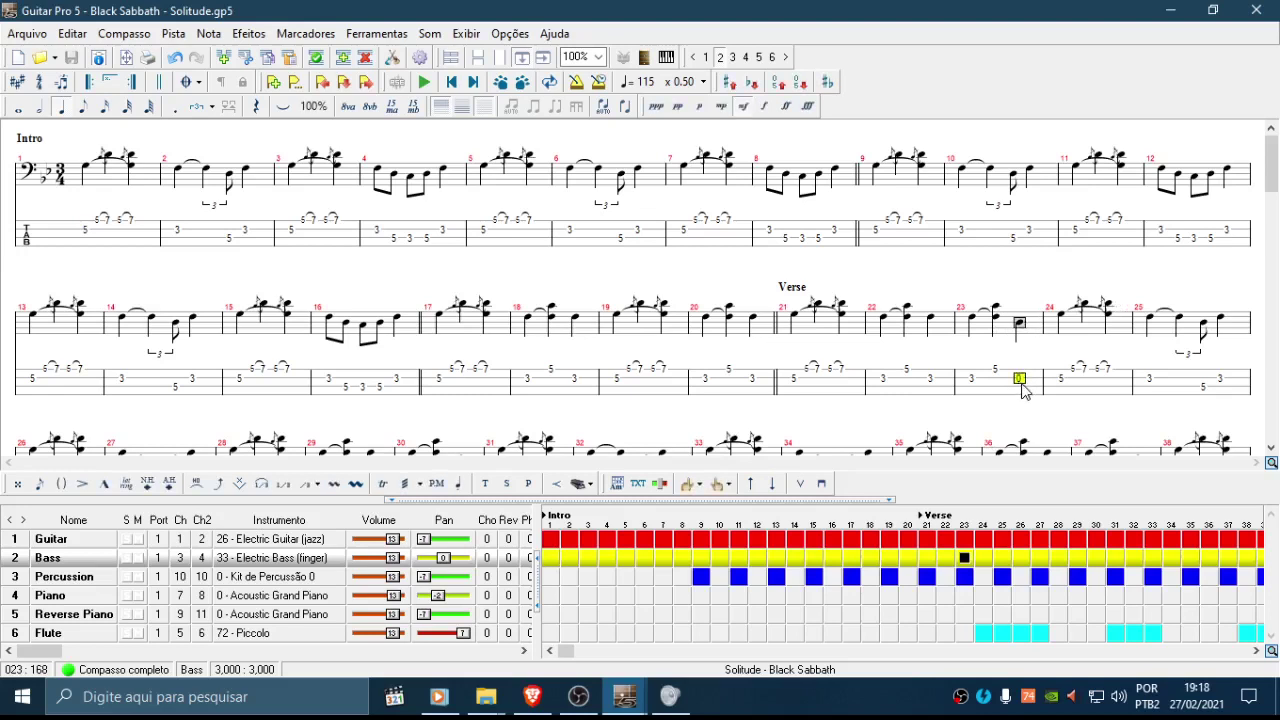
pyautogui.moveTo(1022, 390); pyautogui.dragTo(1025, 400)
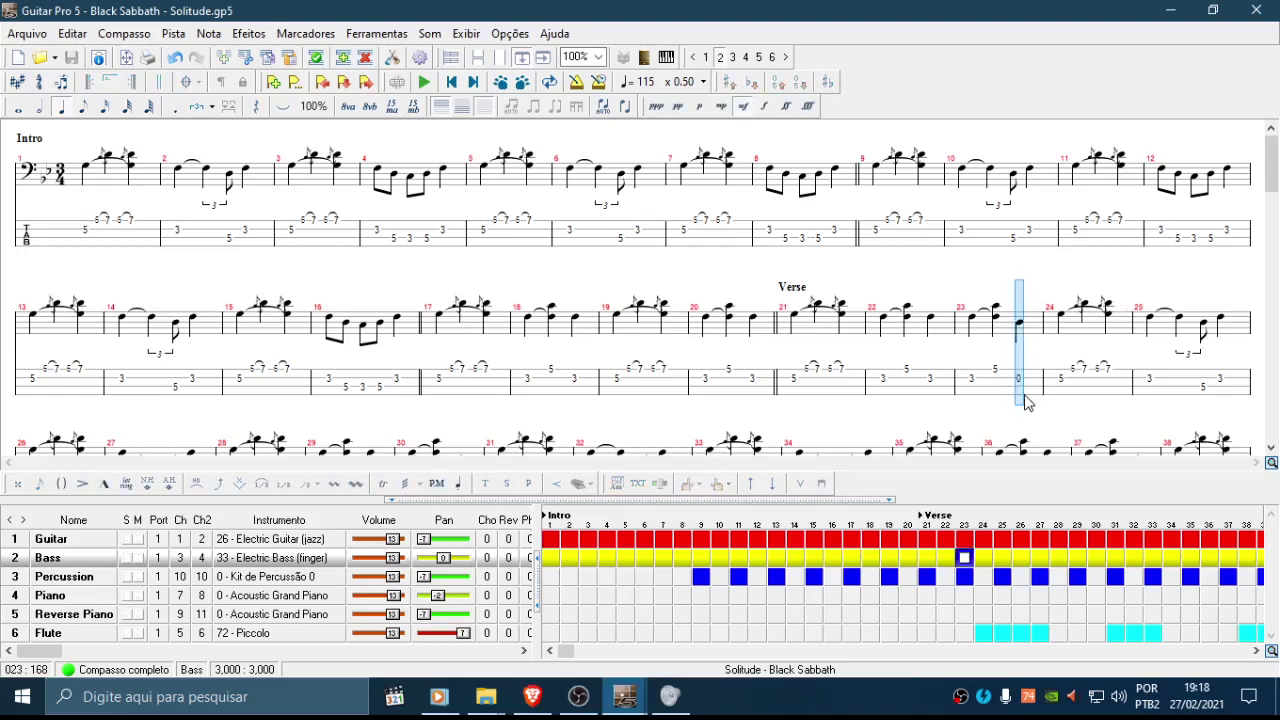
pyautogui.click(1025, 396)
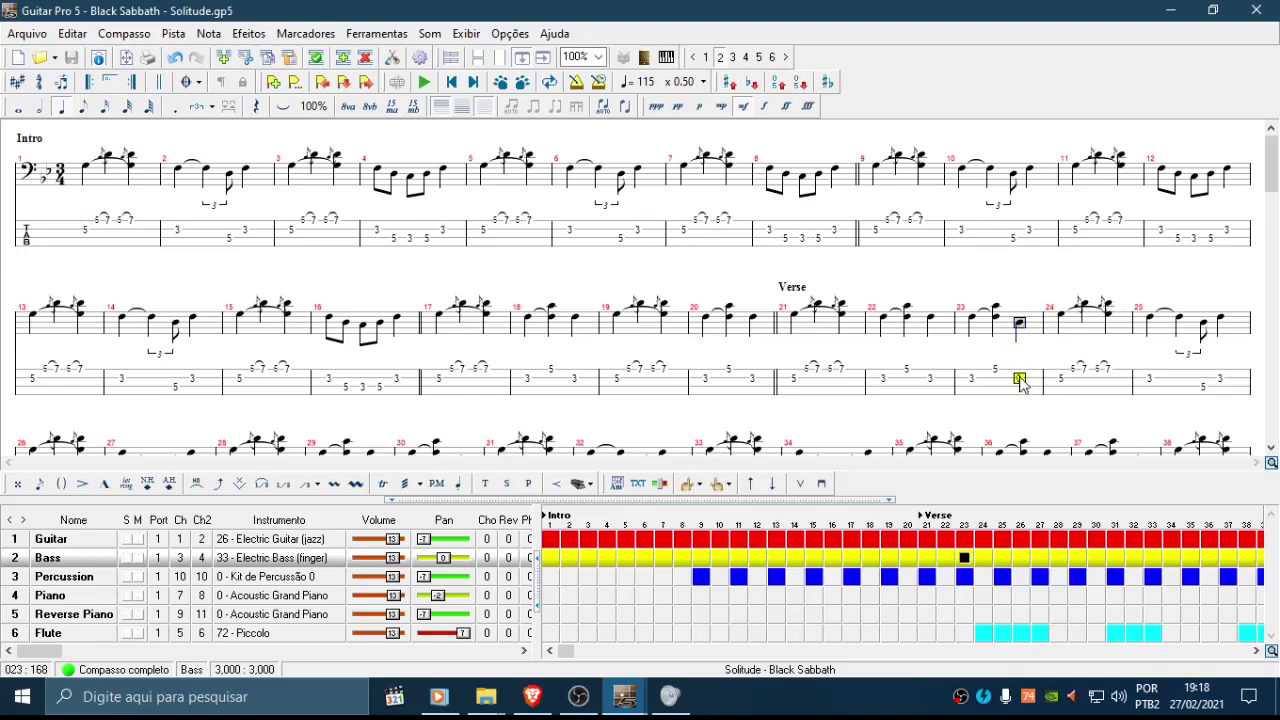
pyautogui.moveTo(1020, 380); pyautogui.dragTo(1022, 388)
pyautogui.click(1023, 386)
# Step: Move the first two notes of Bass measure 1 to the next lower string, as frets 10 and 12
pyautogui.click(86, 232)
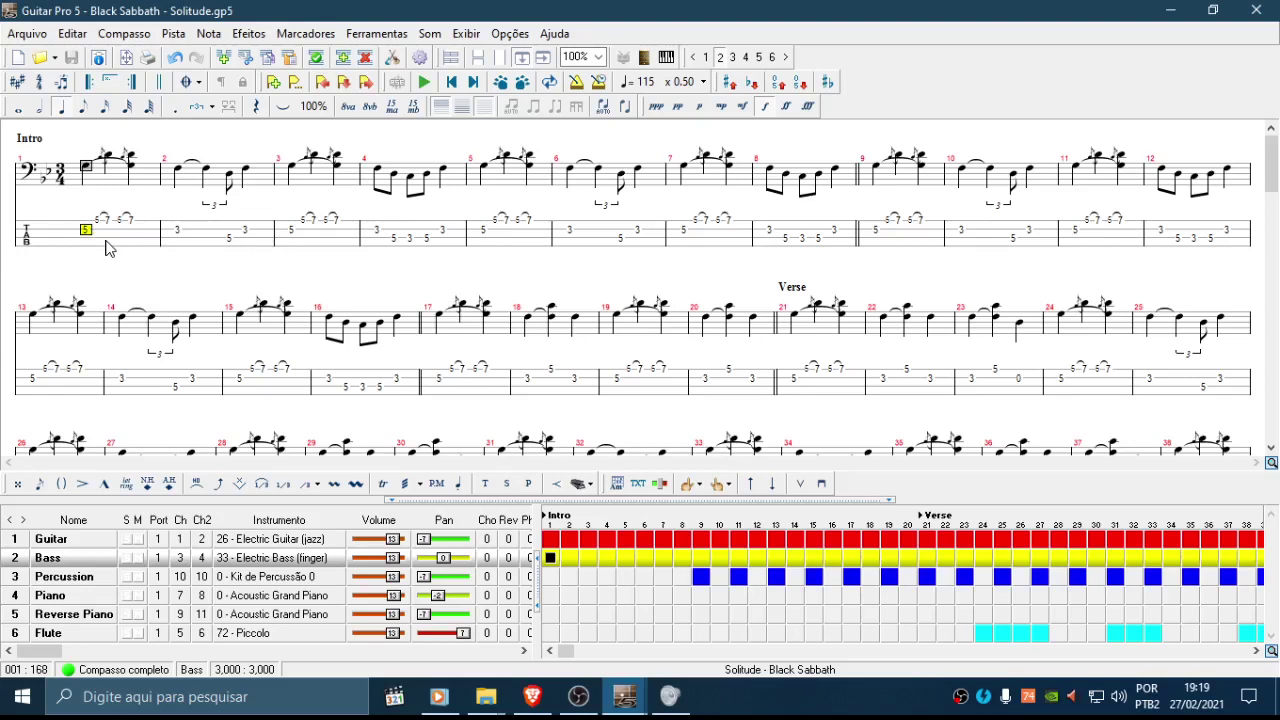
pyautogui.hotkey('ctrl', 'Down')
pyautogui.press('Up')
pyautogui.press('Right')
pyautogui.press('Up')
pyautogui.hotkey('alt', 'Down')
pyautogui.press('Left')
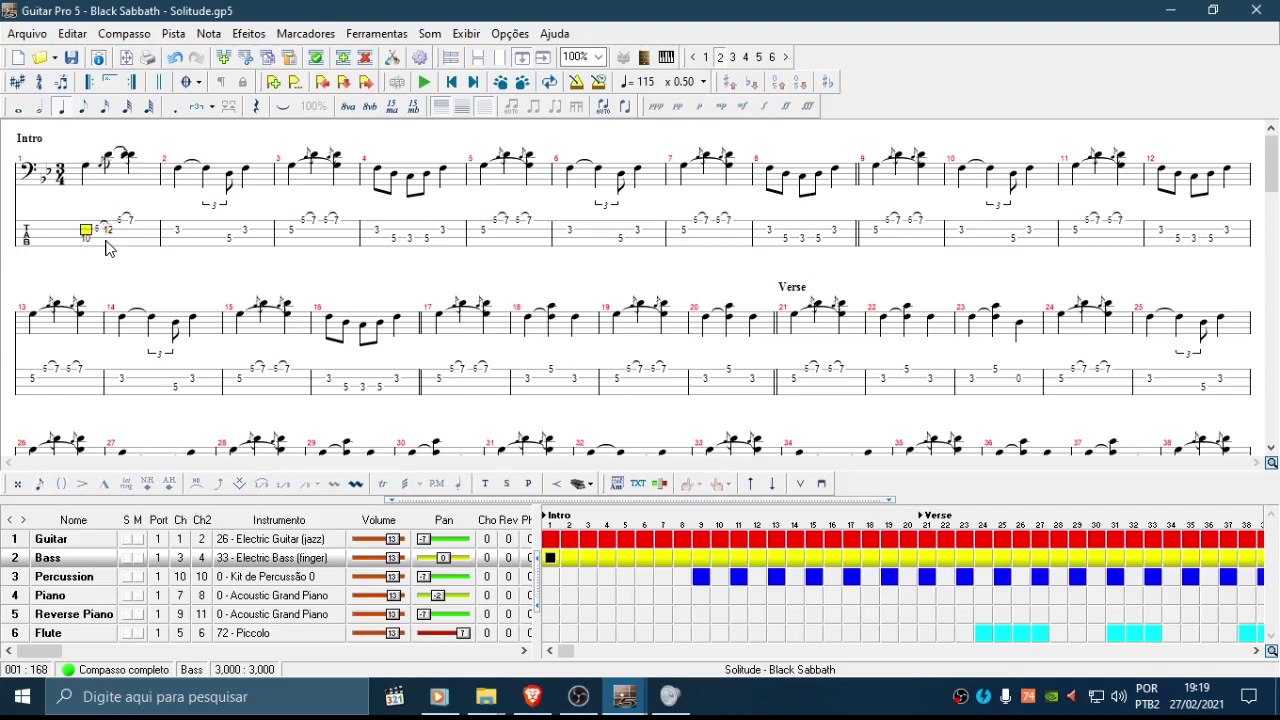
pyautogui.press('Right')
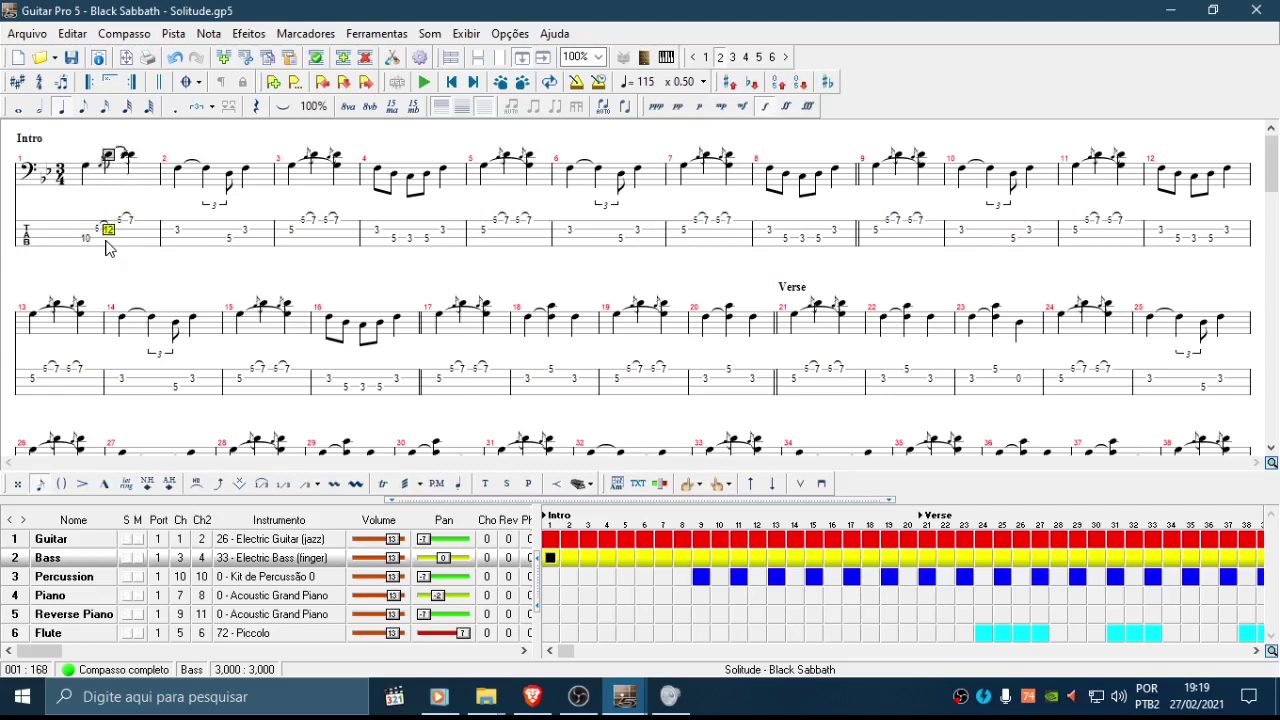
# Step: Set the grace note before the second note of Bass measure 1 to fret 10
pyautogui.hotkey('alt', 'Up')
pyautogui.hotkey('alt', 'Down')
pyautogui.press('Left')
pyautogui.press('Right')
pyautogui.press('Left')
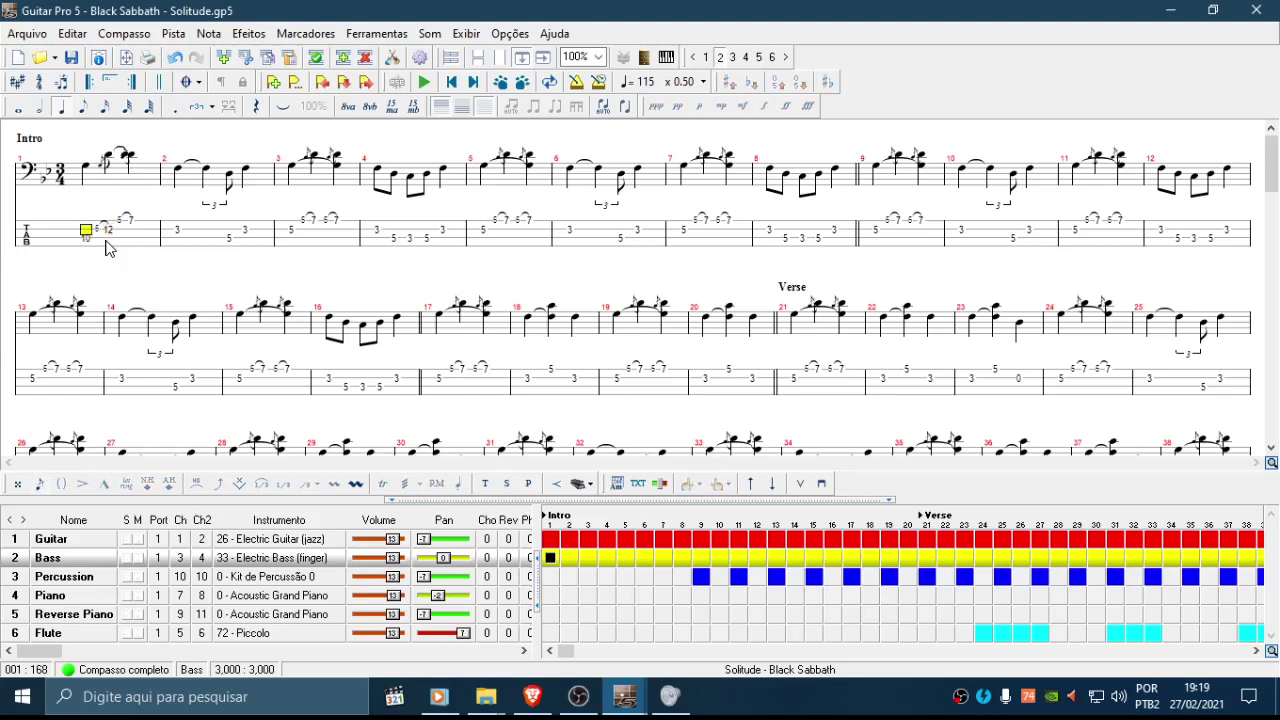
pyautogui.press('Right')
pyautogui.press('g')
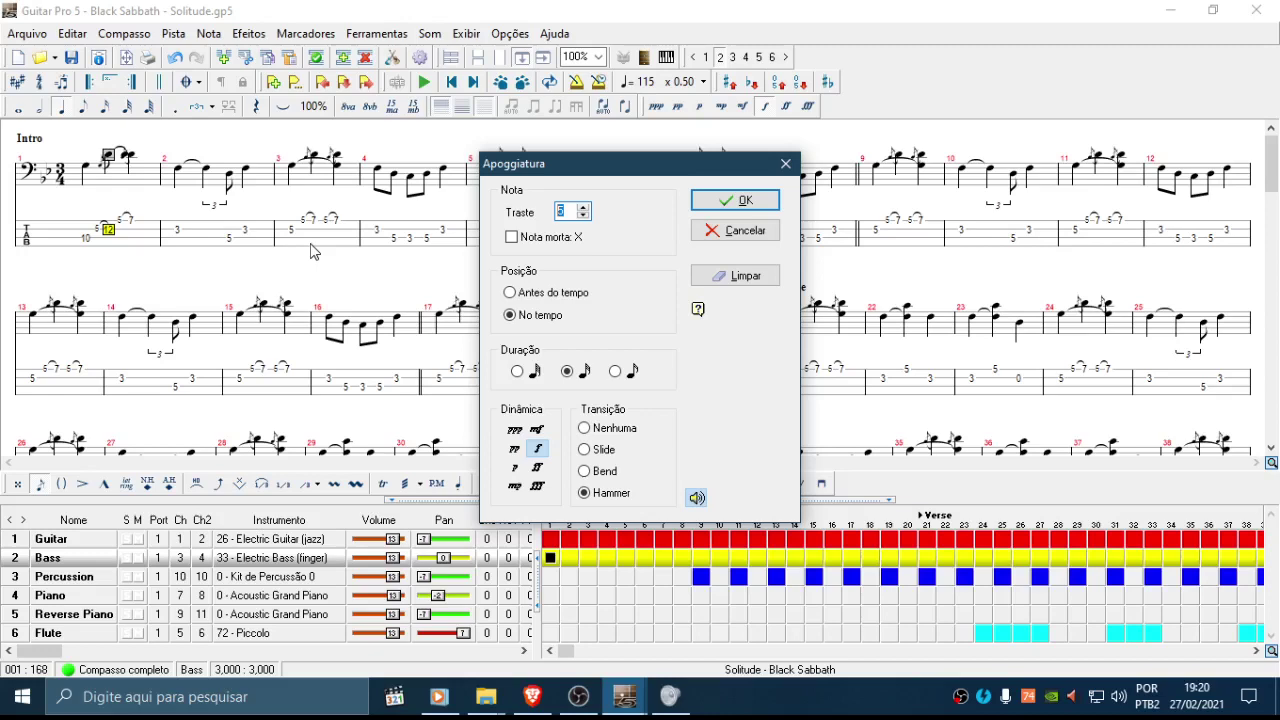
pyautogui.write('10')
pyautogui.press('Return')
pyautogui.press('Left')
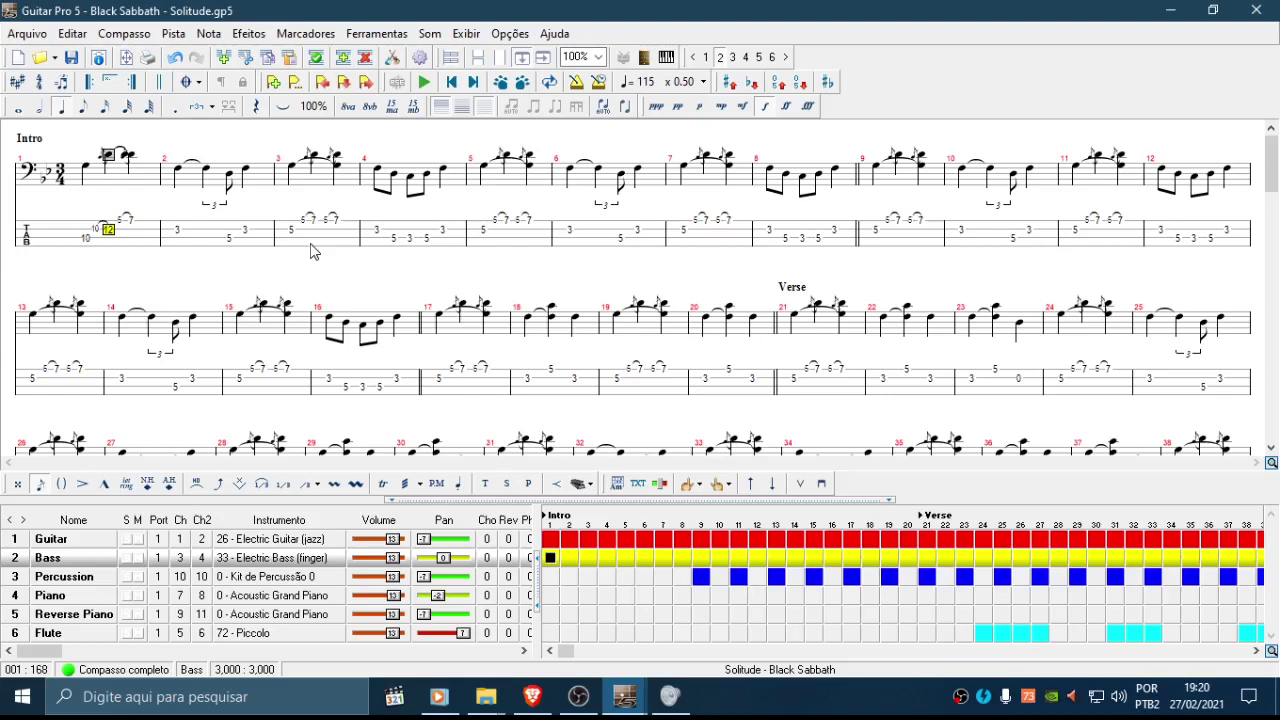
# Step: Look through the Bass track down to the solo, highlighting measure 42, and return to the intro
pyautogui.click(178, 230)
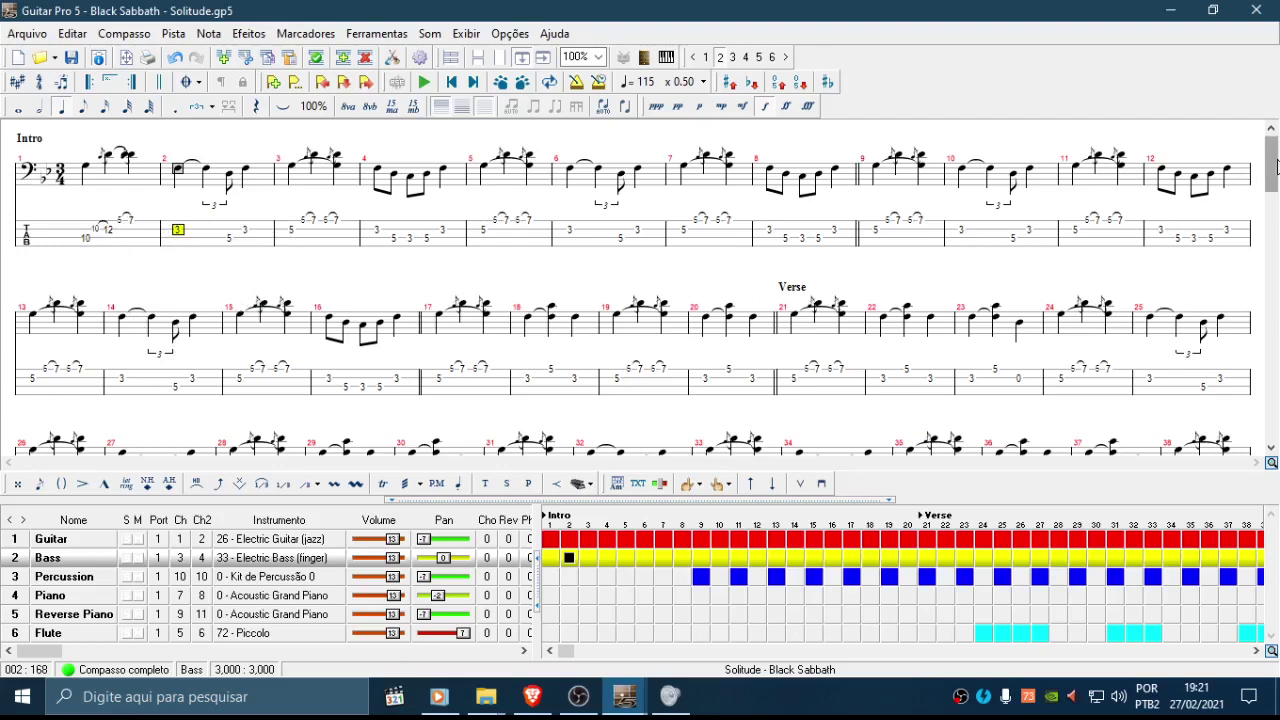
pyautogui.moveTo(1276, 165); pyautogui.dragTo(1276, 190)
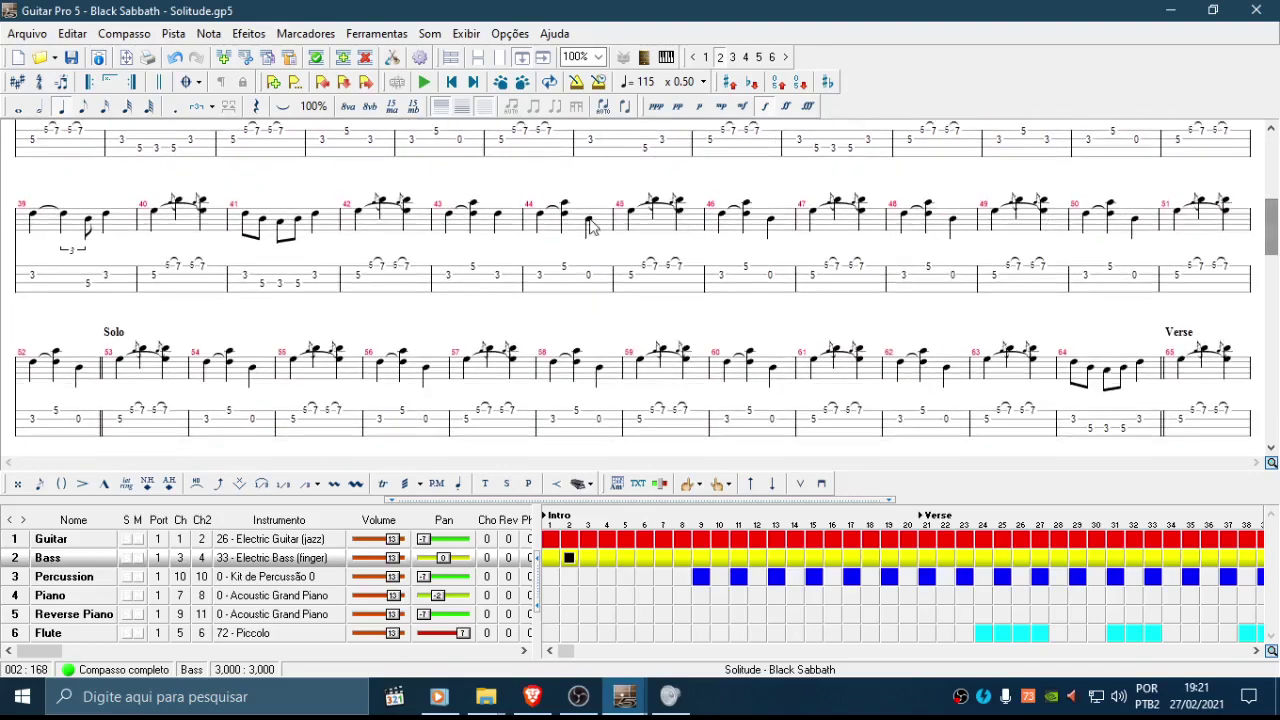
pyautogui.click(362, 285)
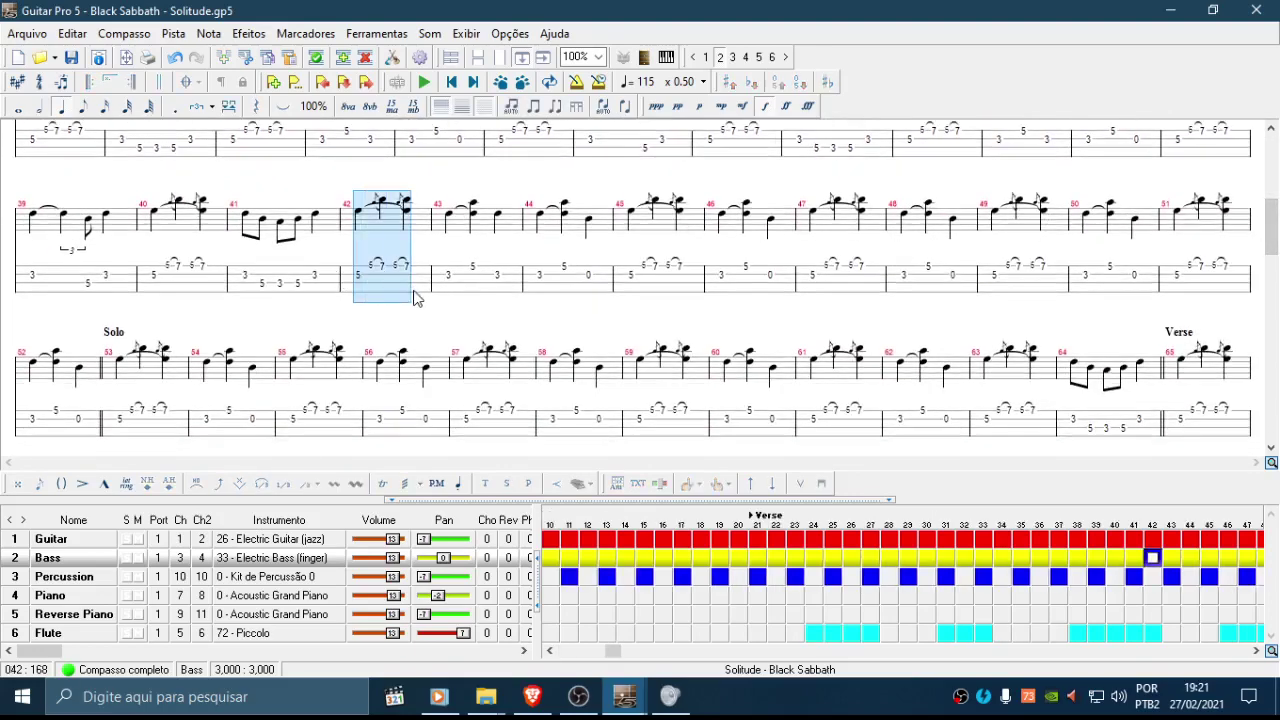
pyautogui.moveTo(1277, 232); pyautogui.dragTo(1277, 160)
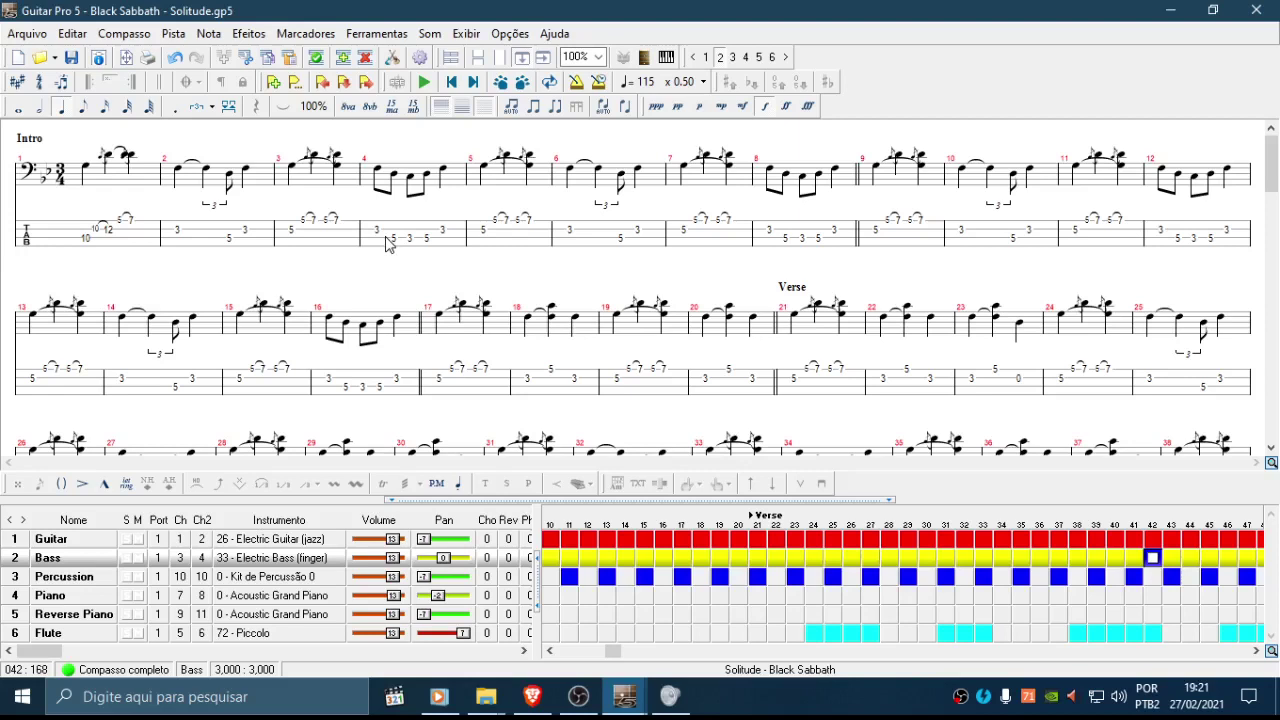
# Step: Open the Guitar track at measure 1 and briefly play back its opening
pyautogui.click(106, 543)
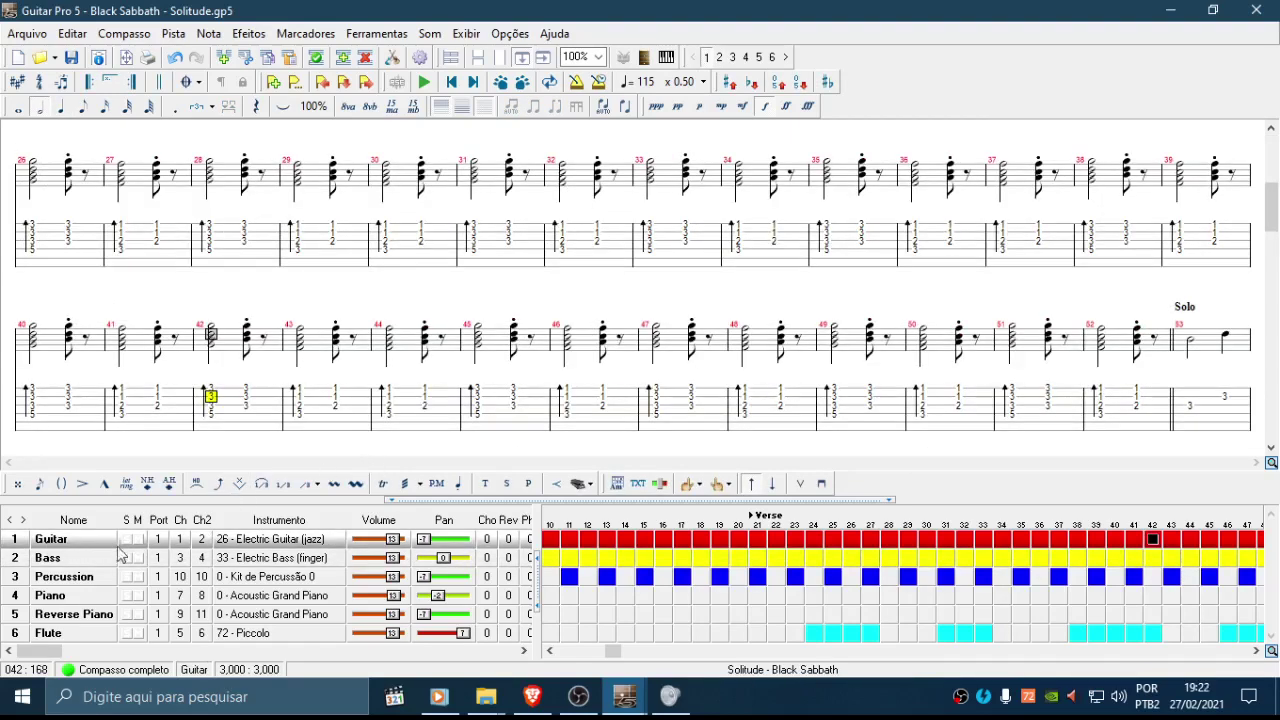
pyautogui.click(453, 84)
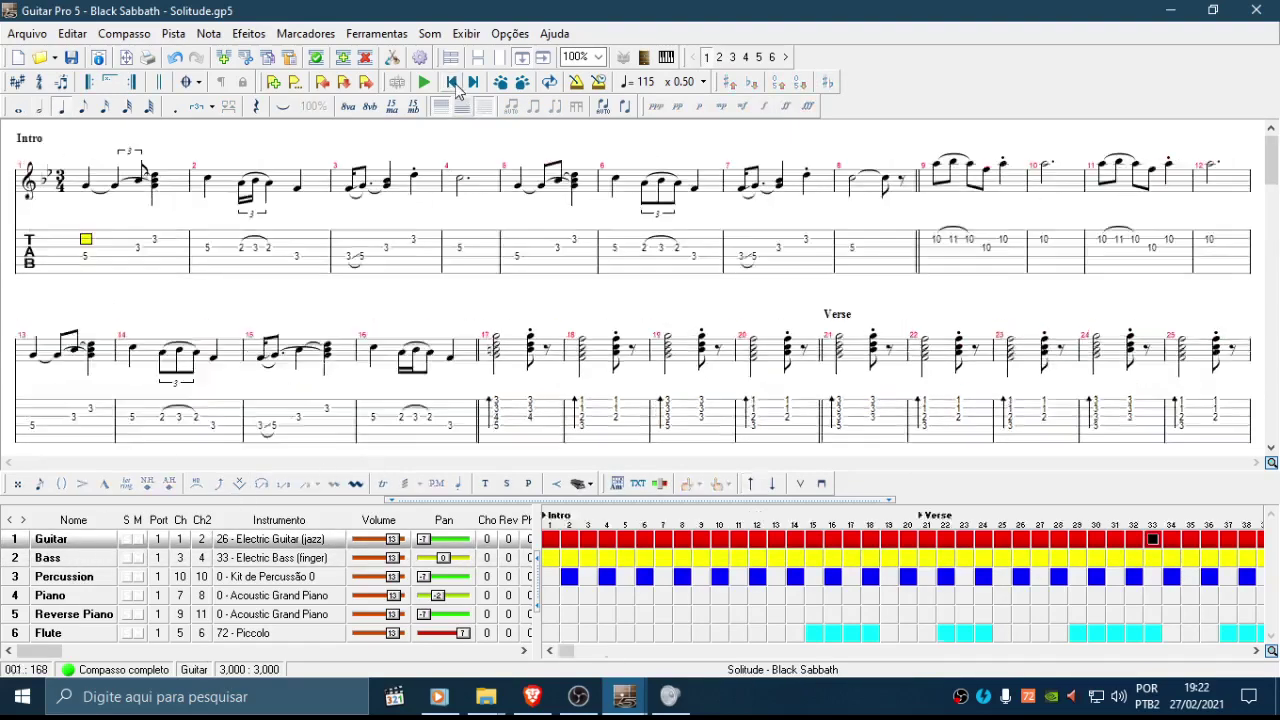
pyautogui.click(87, 250)
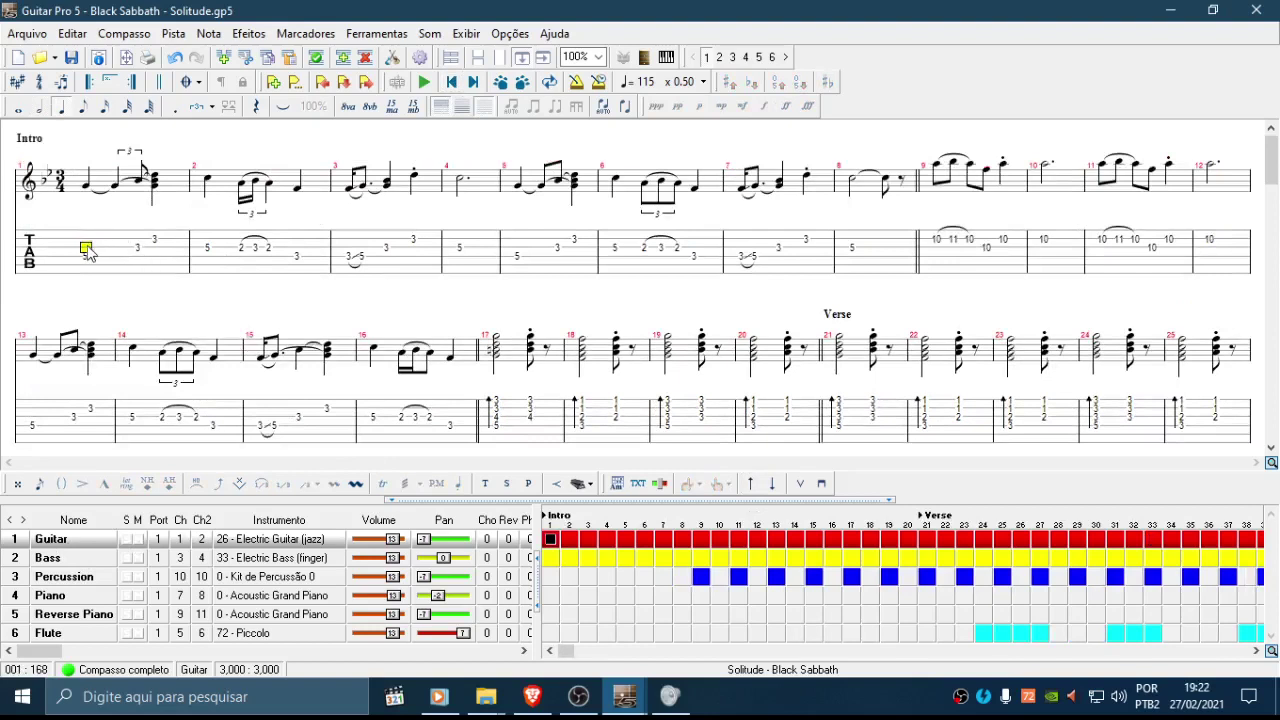
pyautogui.press('space')
pyautogui.press('space')
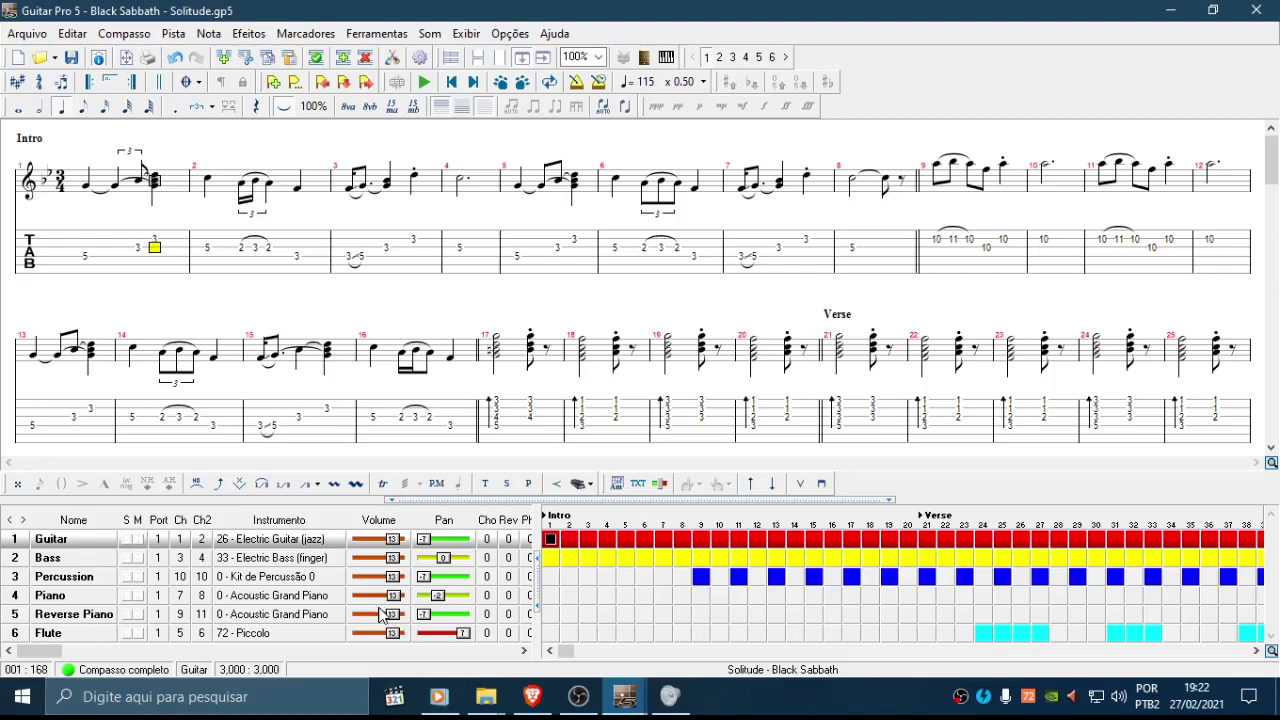
# Step: Move the first two notes of Bass measure 1 back to their higher strings and set the grace note to fret 5
pyautogui.click(103, 562)
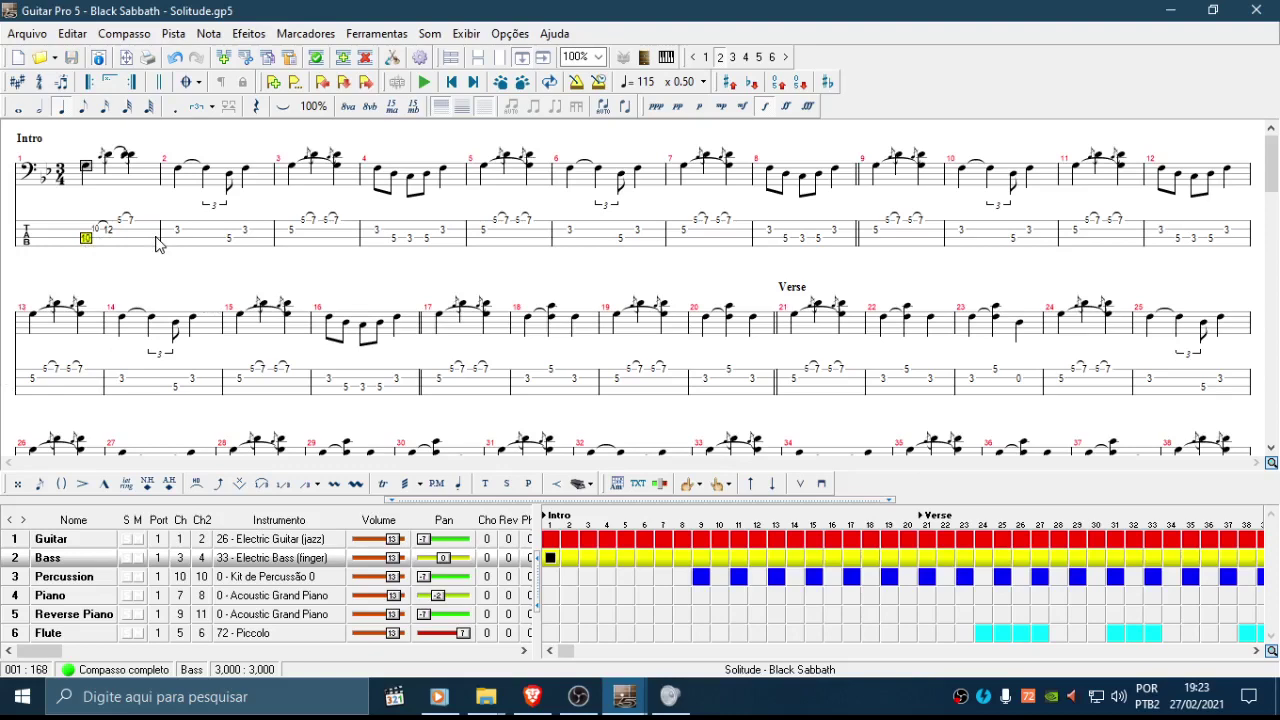
pyautogui.press('Up')
pyautogui.press('Right')
pyautogui.hotkey('ctrl', 'Up')
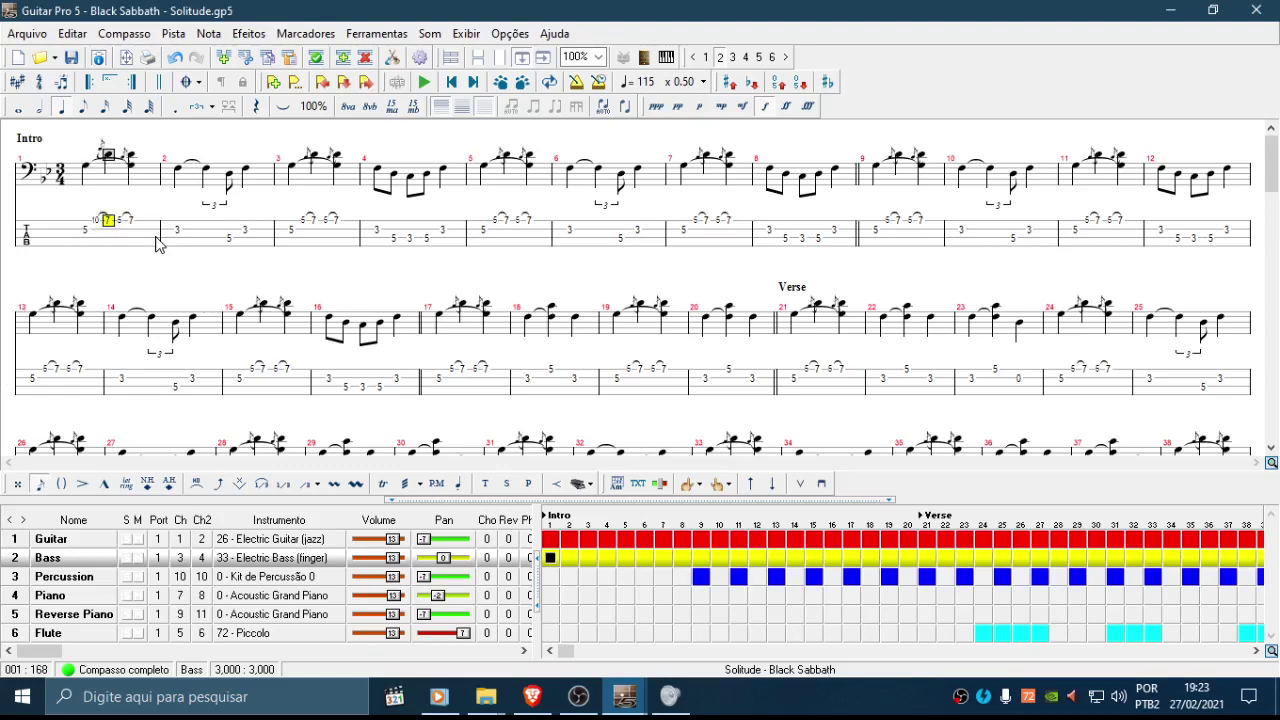
pyautogui.press('g')
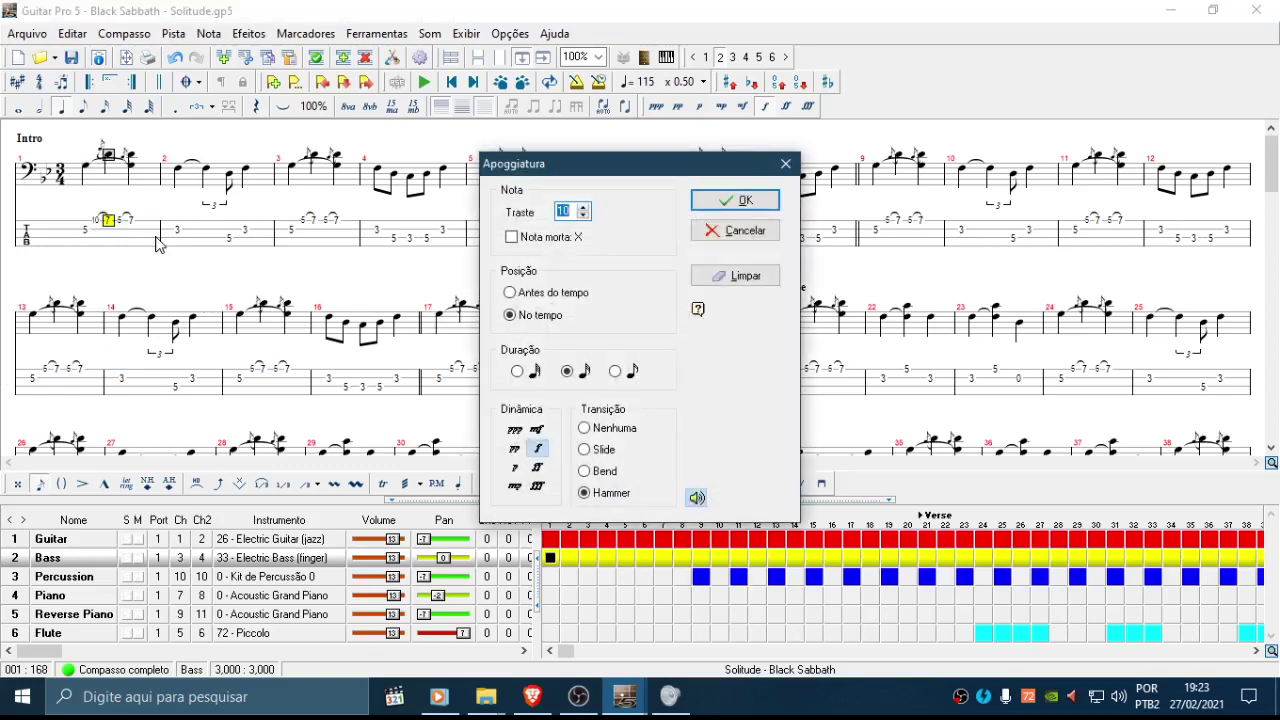
pyautogui.write('5')
pyautogui.press('Return')
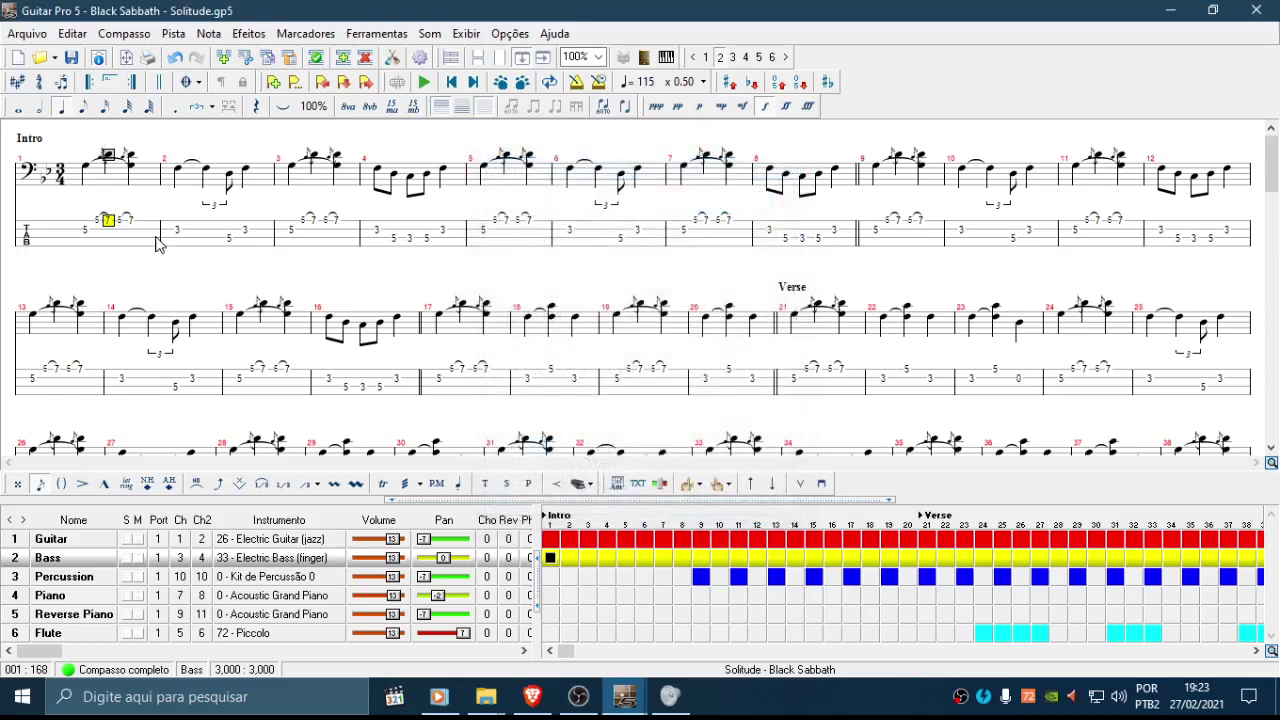
# Step: Step back and forth through the notes of Bass measure 1 to check the 5-7 grace-note figure
pyautogui.press('Left')
pyautogui.press('Down')
pyautogui.press('Right')
pyautogui.press('Left')
pyautogui.press('Right')
pyautogui.press('Left')
pyautogui.press('Right')
pyautogui.press('Right')
pyautogui.press('Left')
pyautogui.press('Right')
pyautogui.press('Left')
pyautogui.press('Left')
pyautogui.press('Right')
pyautogui.press('Right')
pyautogui.press('Left')
pyautogui.press('Left')
pyautogui.press('Right')
pyautogui.press('Right')
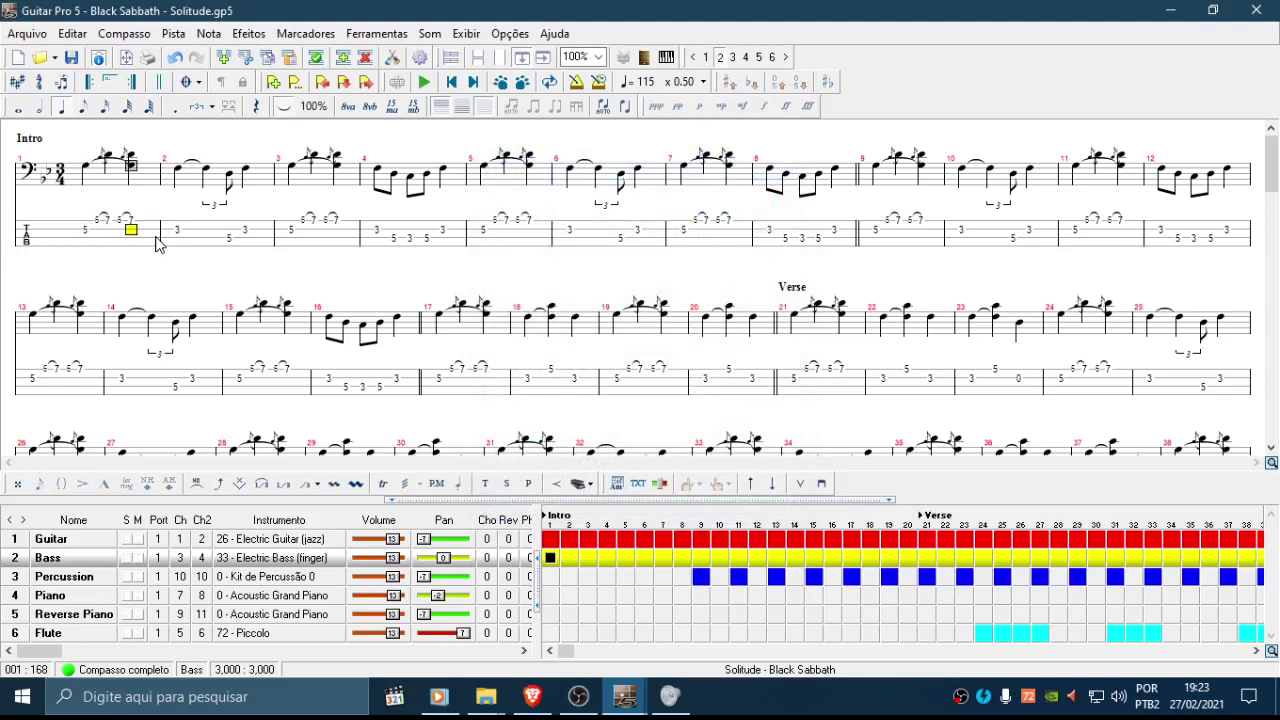
pyautogui.press('Up')
pyautogui.press('Left')
pyautogui.press('Right')
pyautogui.press('Left')
pyautogui.press('Left')
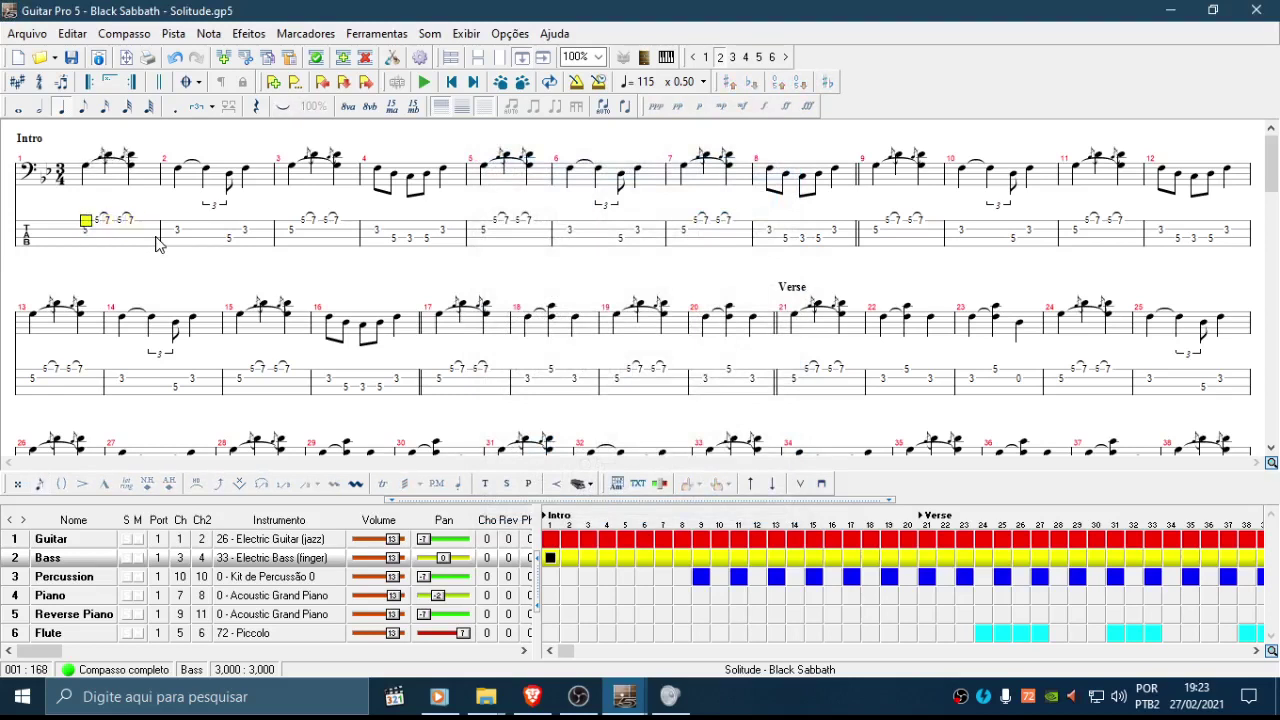
pyautogui.press('Right')
pyautogui.press('Right')
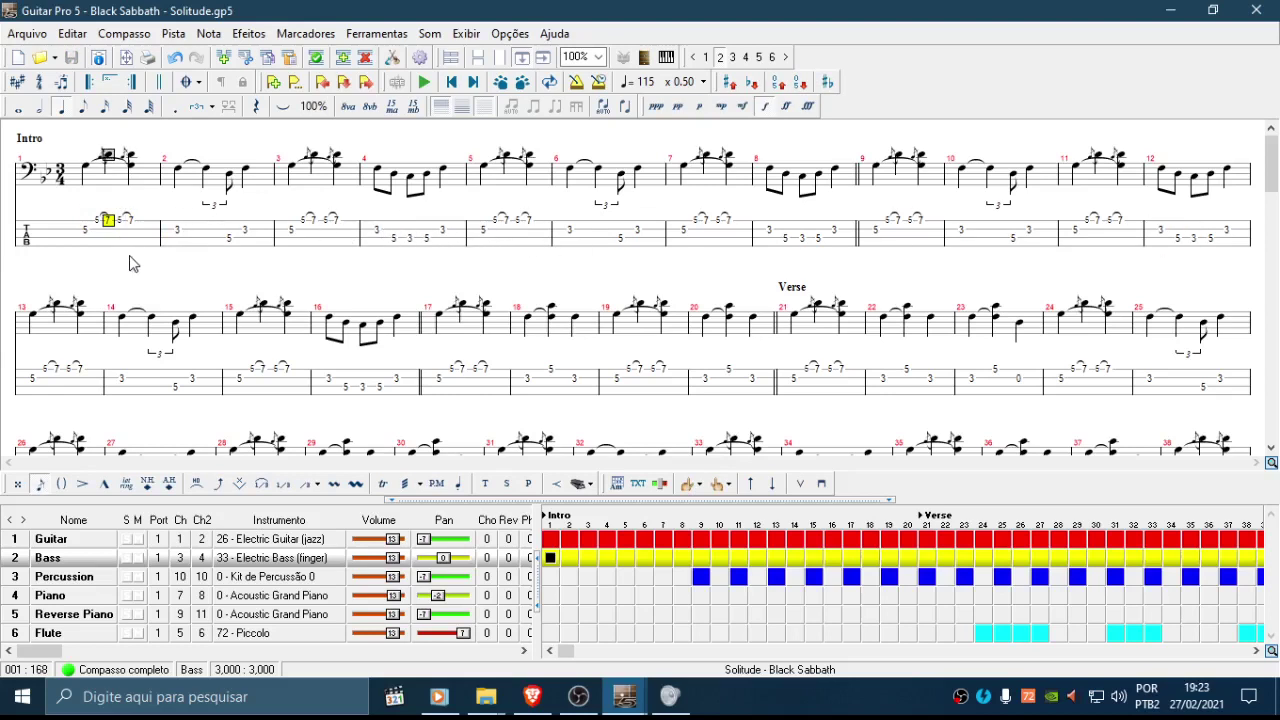
# Step: Examine the first two Bass measures and the Guitar track's opening, returning to the Bass track
pyautogui.moveTo(110, 214); pyautogui.dragTo(118, 252)
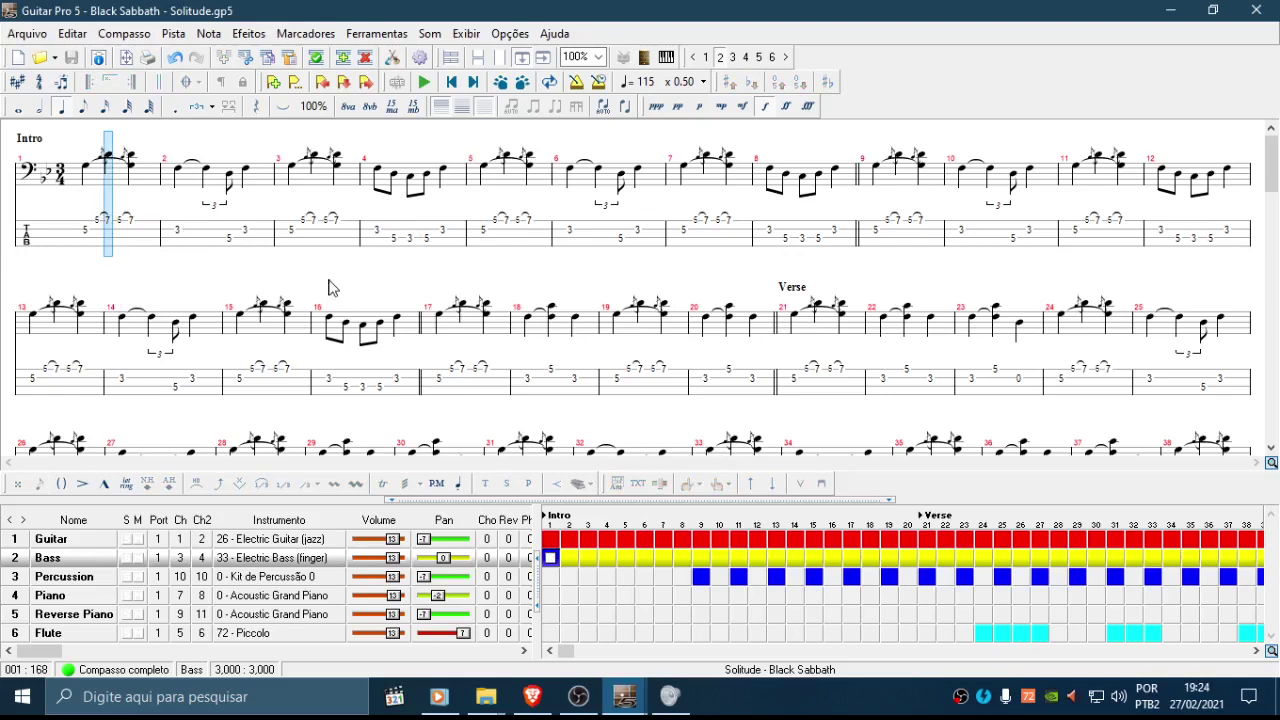
pyautogui.click(206, 230)
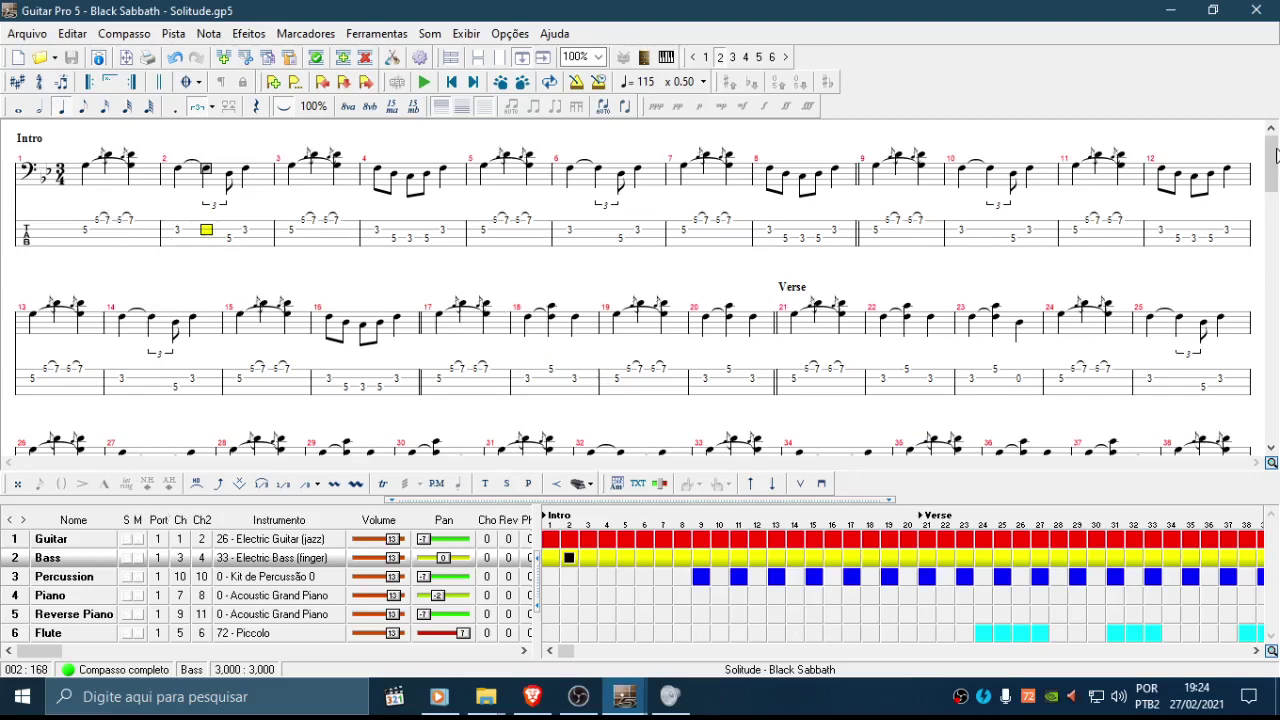
pyautogui.moveTo(1276, 152)
pyautogui.mouseDown()
pyautogui.moveTo(1265, 222)
pyautogui.moveTo(1267, 155)
pyautogui.mouseUp()
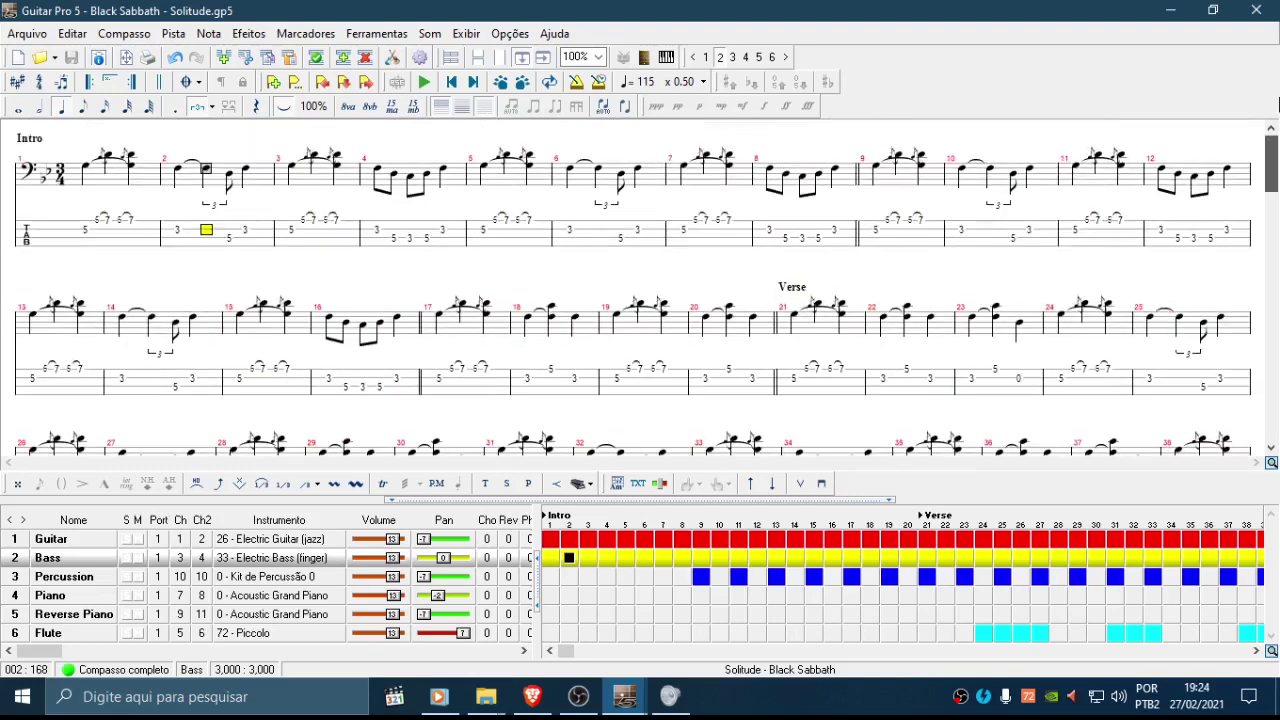
pyautogui.click(108, 219)
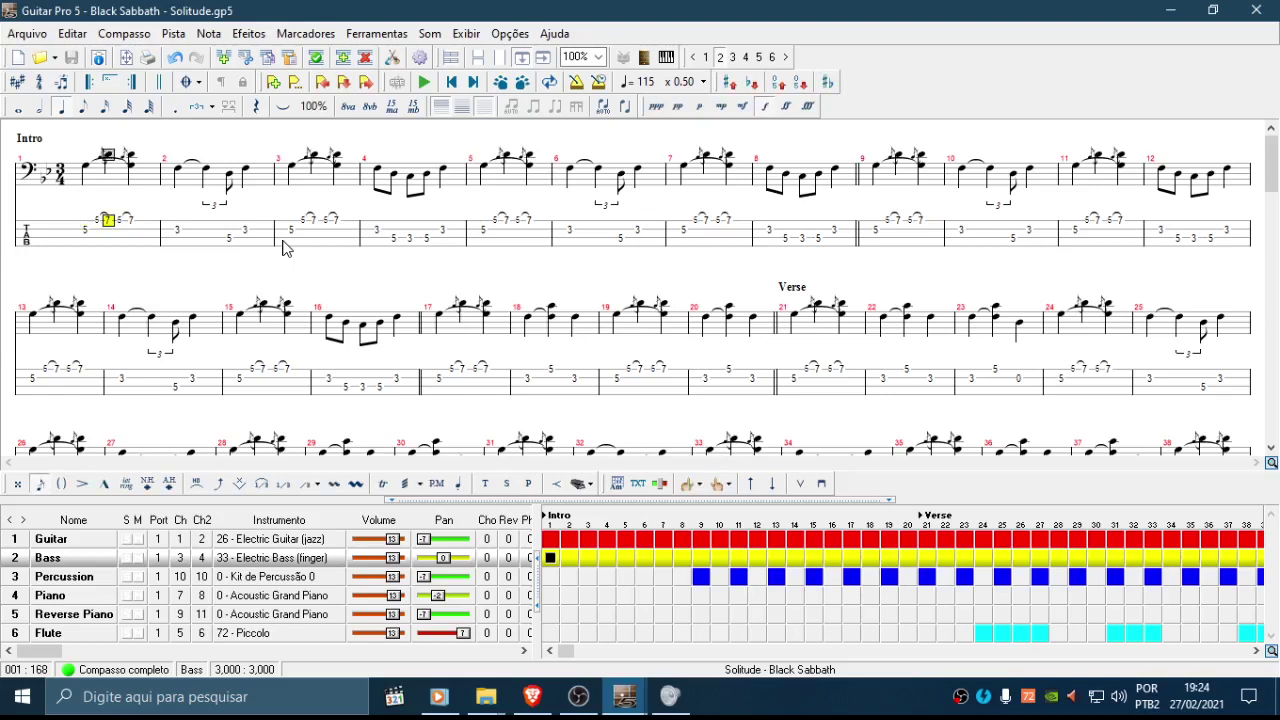
pyautogui.click(97, 541)
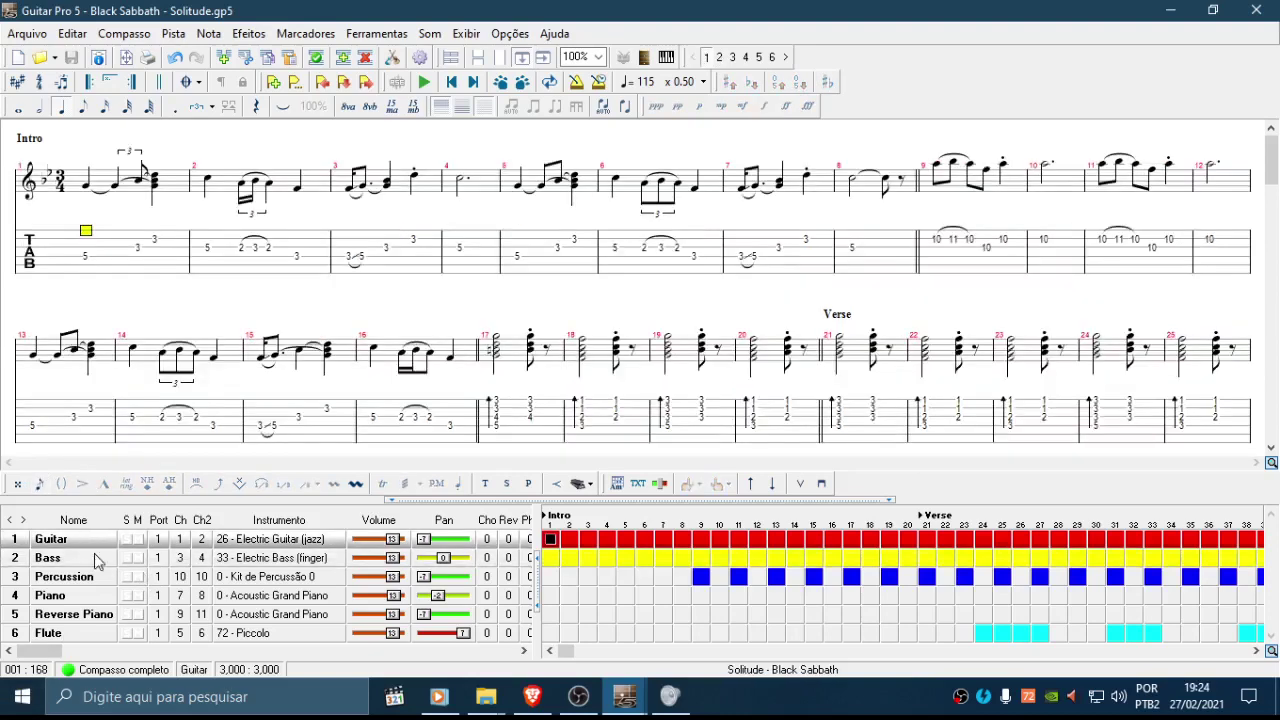
pyautogui.click(96, 558)
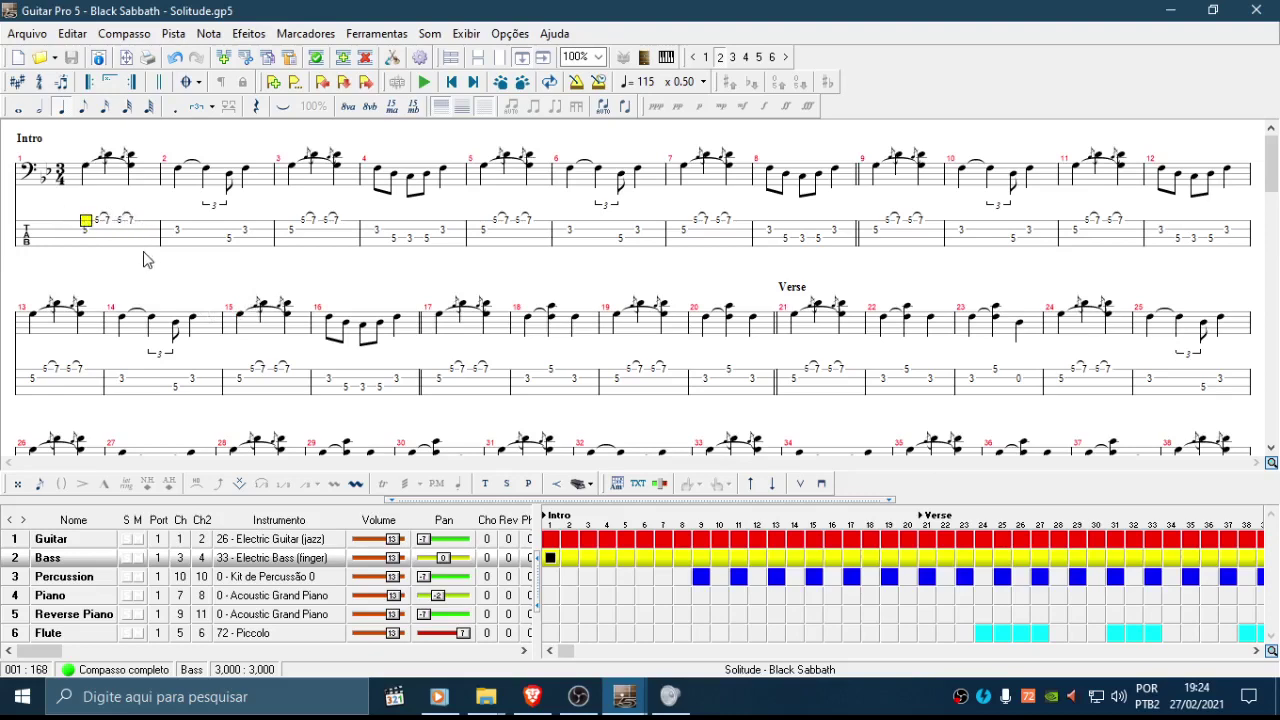
# Step: Clear the grace note on beat two of Bass measure 1 and write an eighth-note fret 5 before an eighth-note fret 7
pyautogui.press('Right')
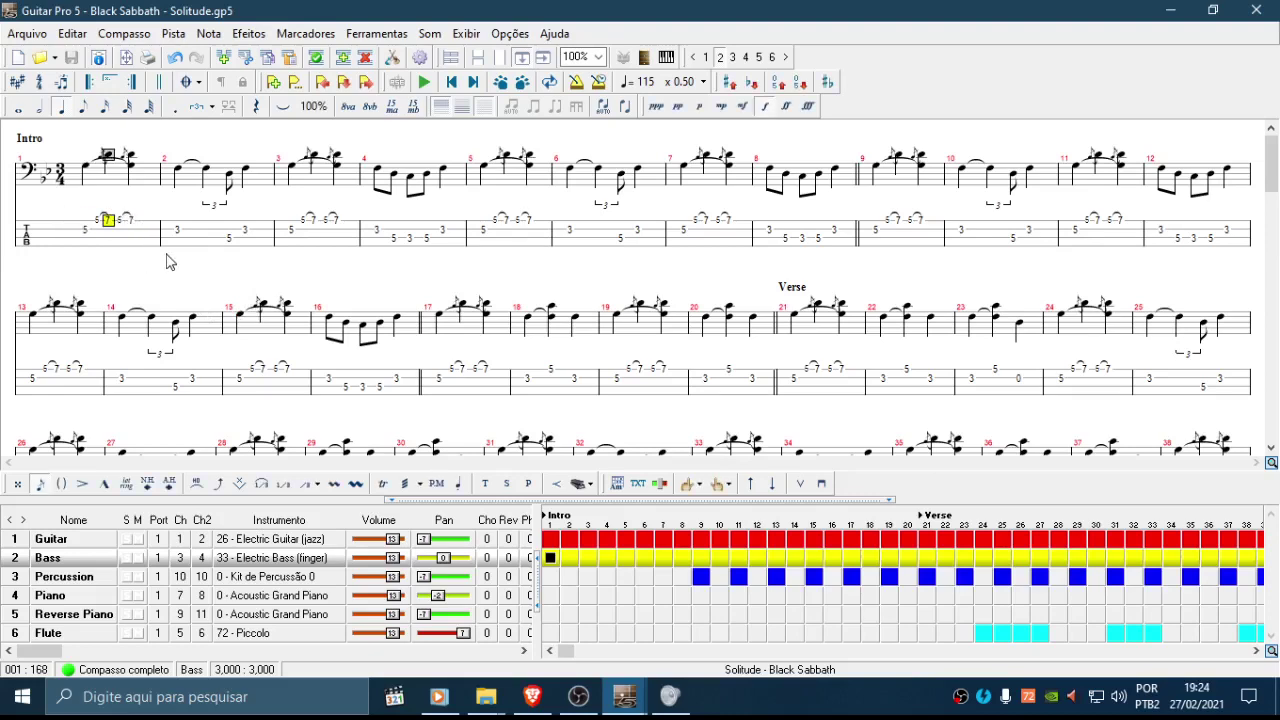
pyautogui.press('g')
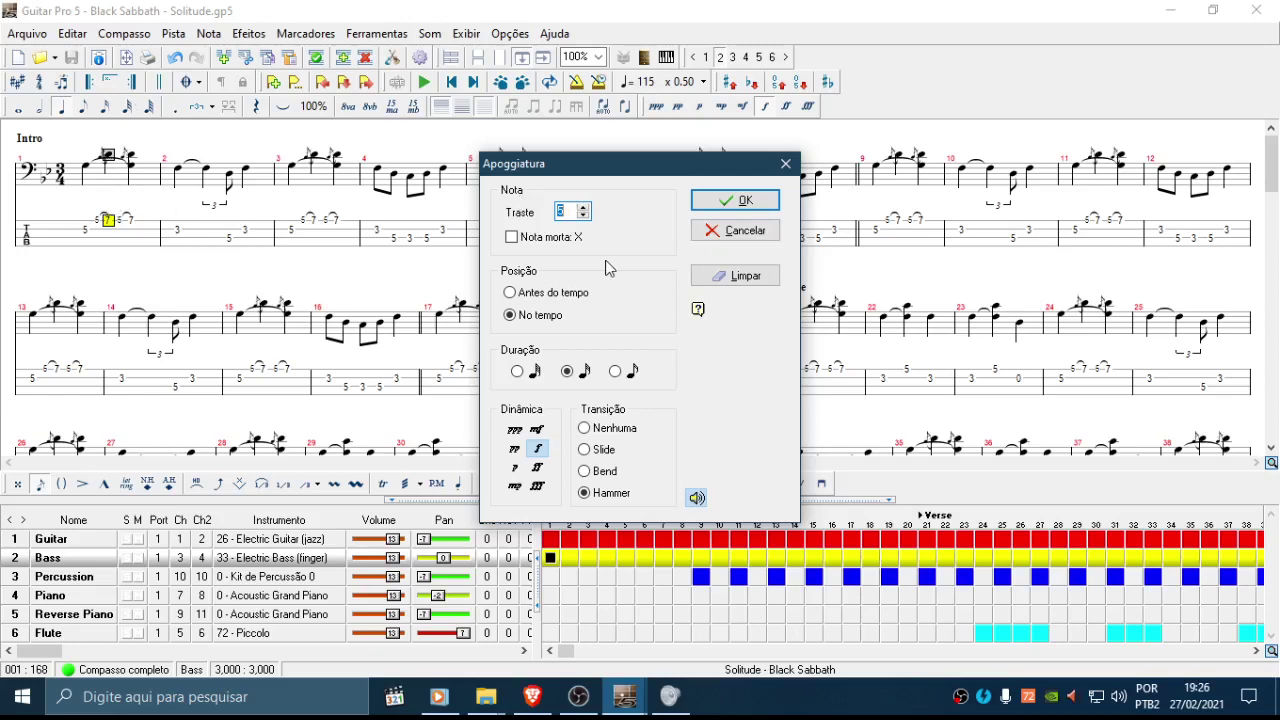
pyautogui.click(735, 276)
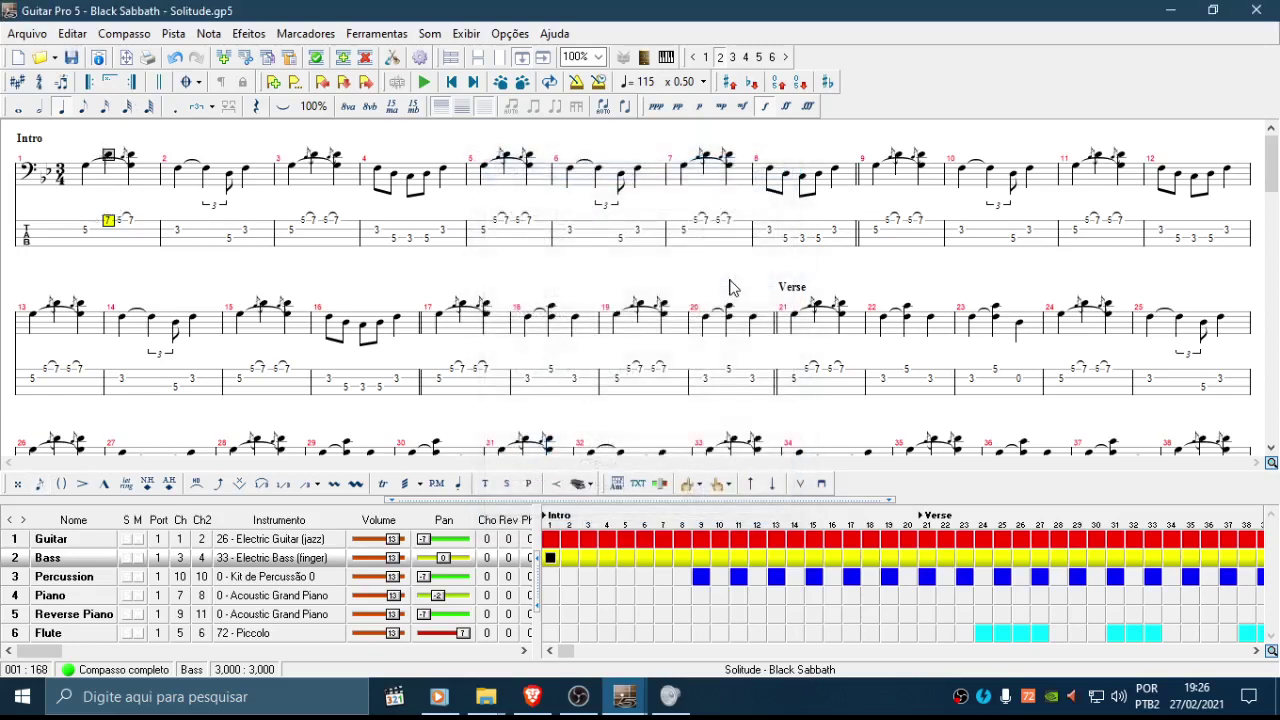
pyautogui.press('-')
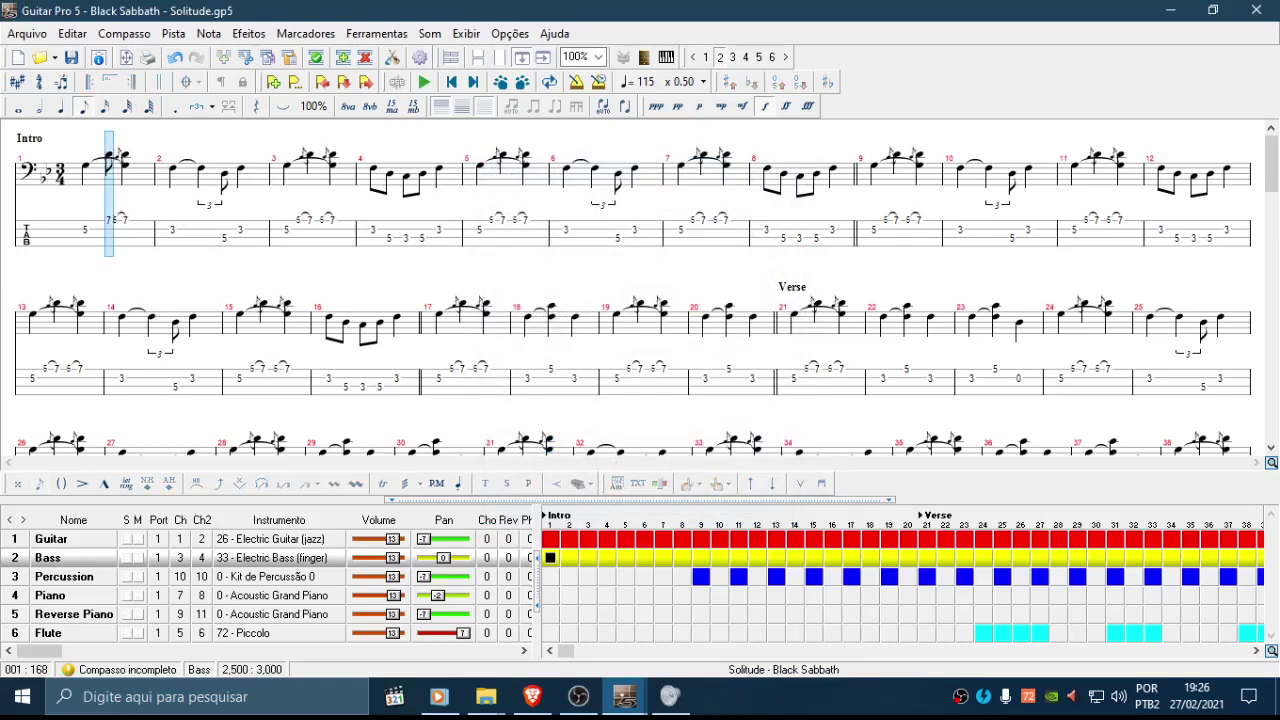
pyautogui.press('Down')
pyautogui.press('Up')
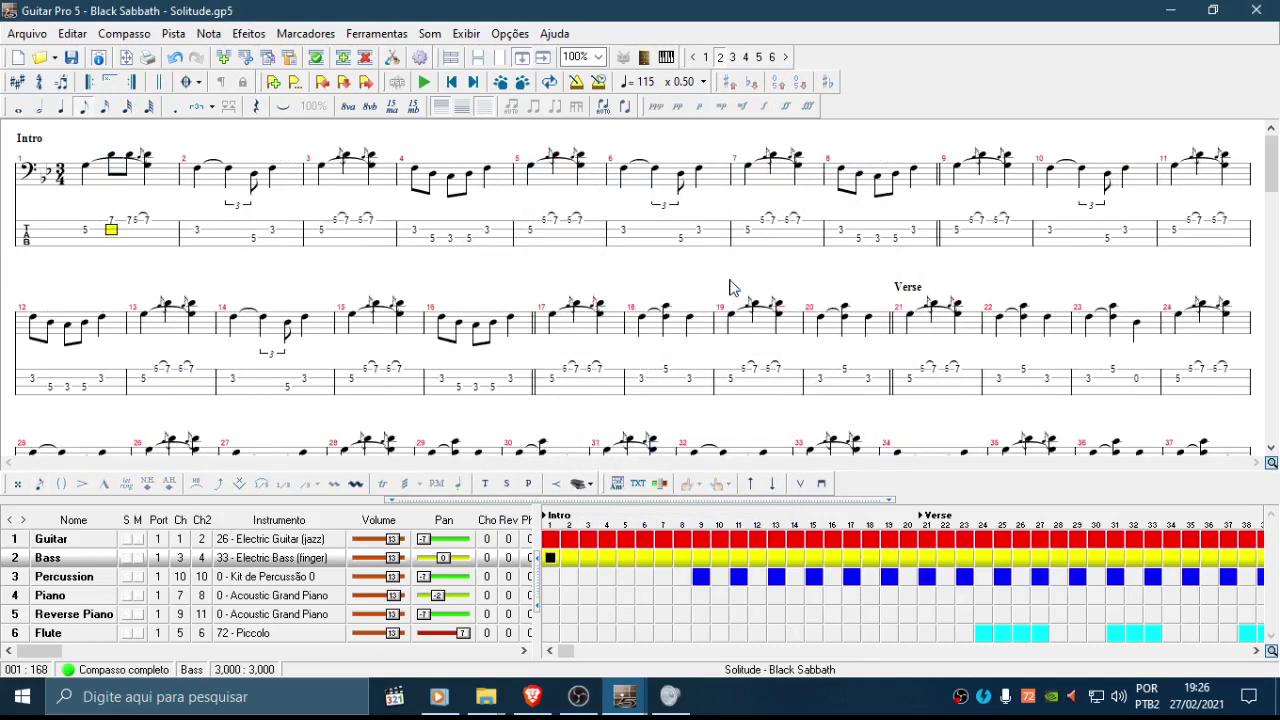
pyautogui.press('5')
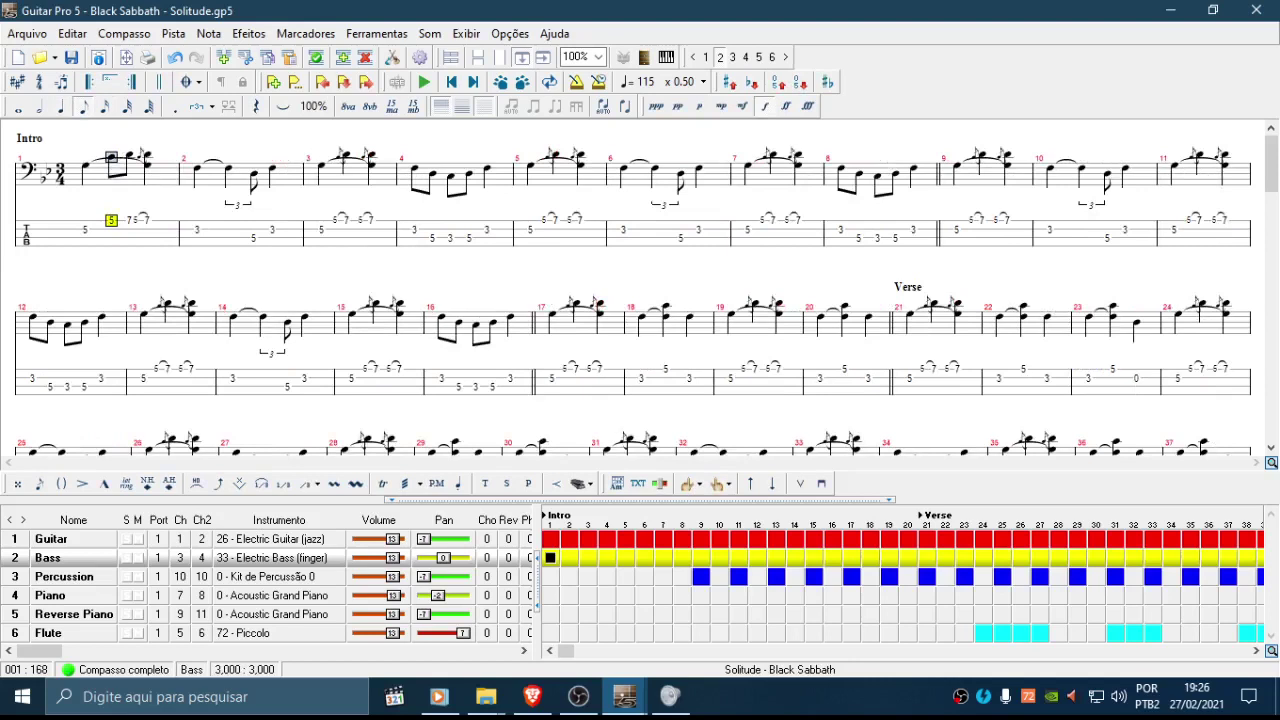
# Step: Make beat two a sixteenth-note 5 and a dotted-eighth 7 in Bass measure 1, joined by a hammer-on
pyautogui.press('Right')
pyautogui.press('-')
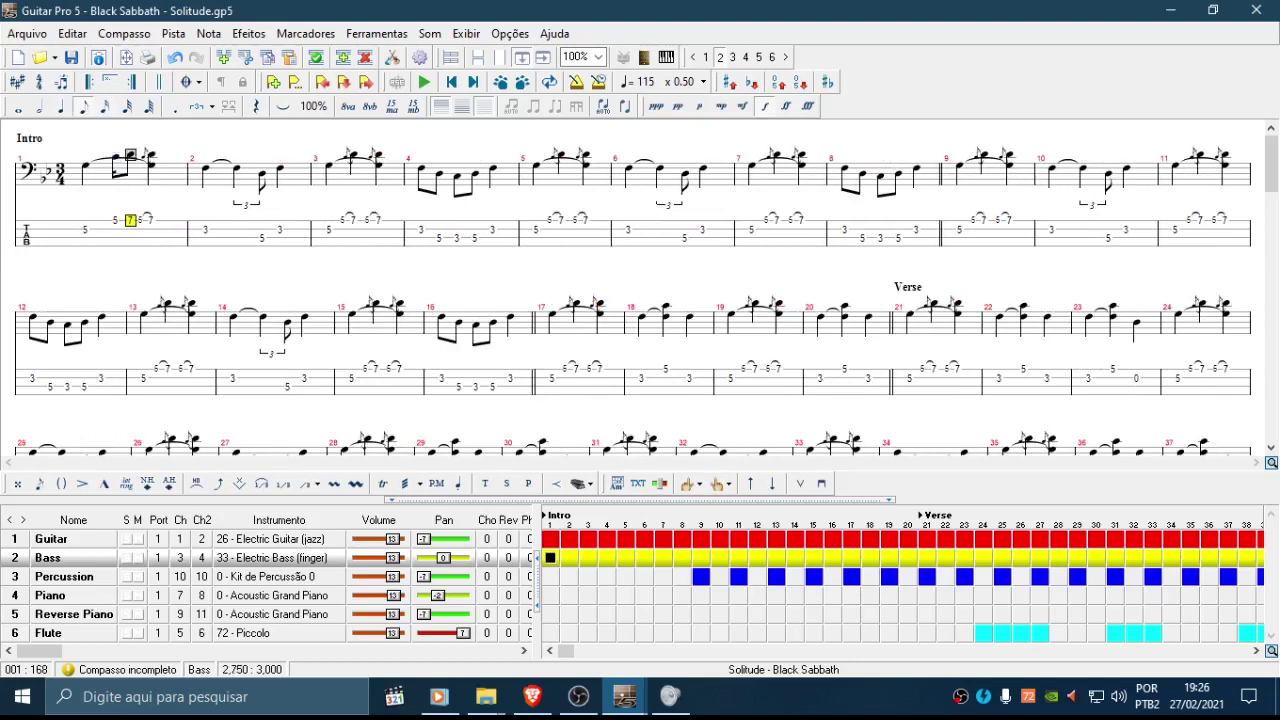
pyautogui.press('.')
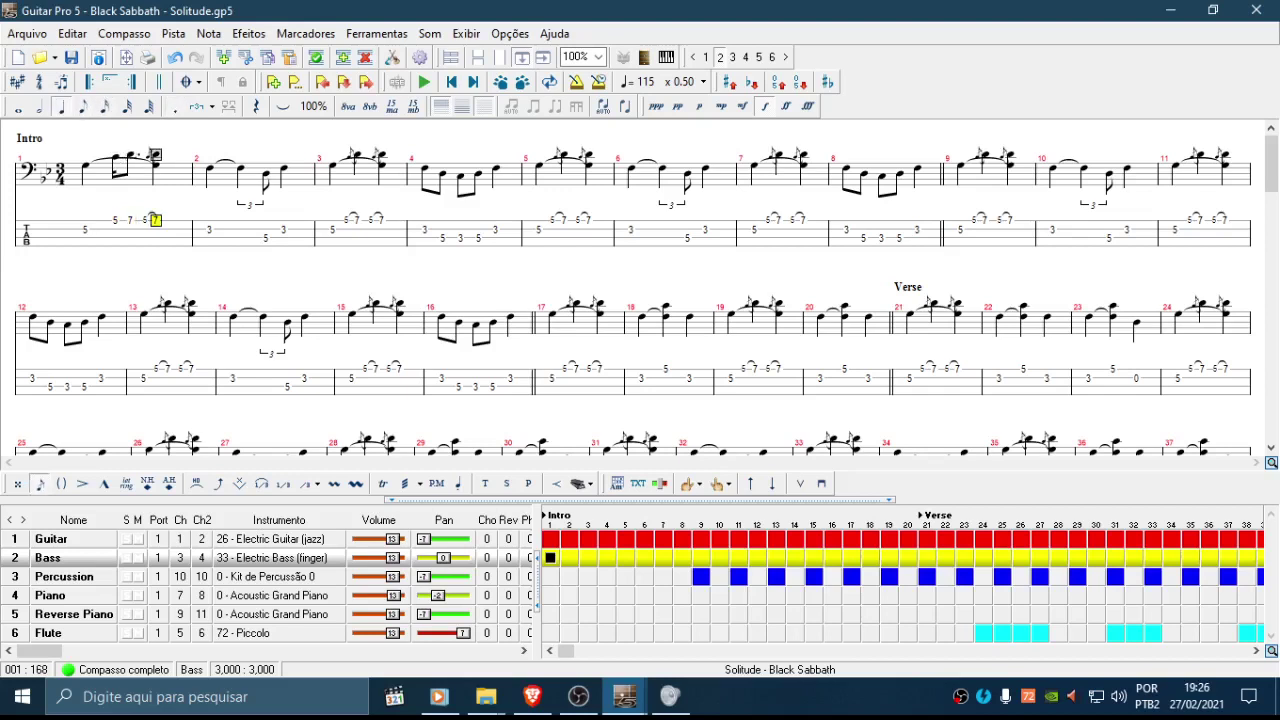
pyautogui.press('Left')
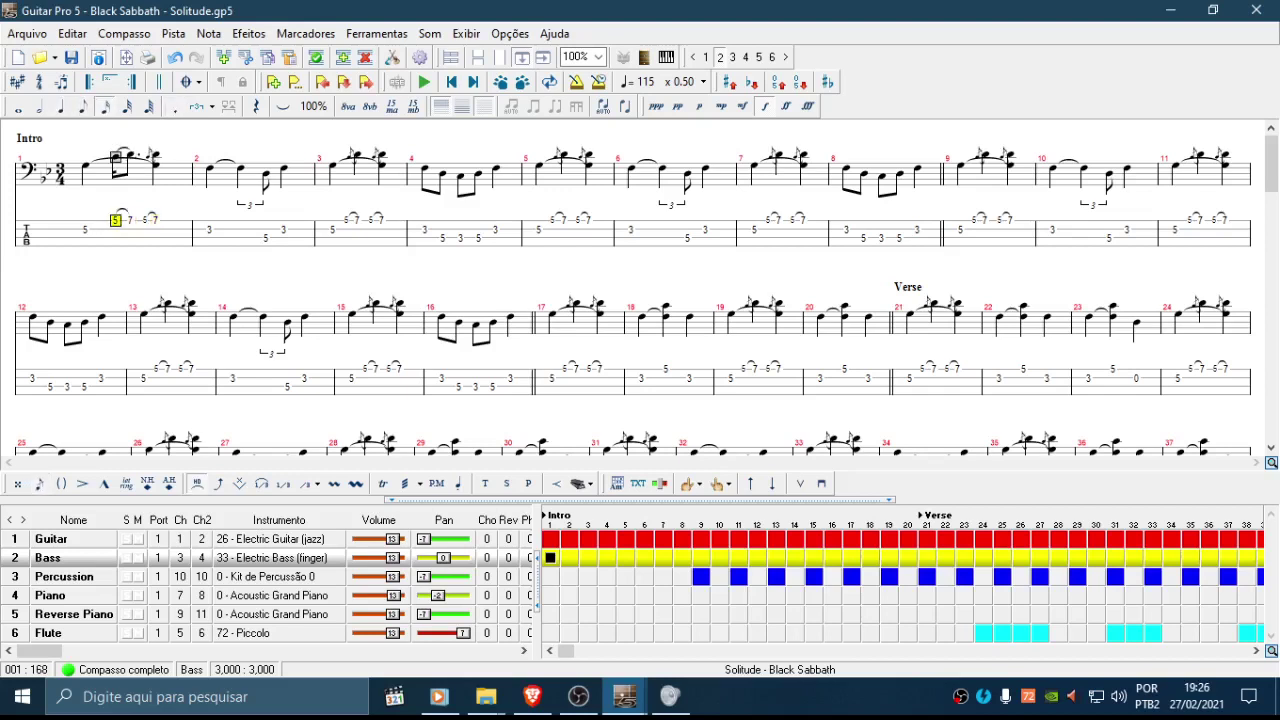
pyautogui.press('Right')
pyautogui.press('Left')
pyautogui.press('Right')
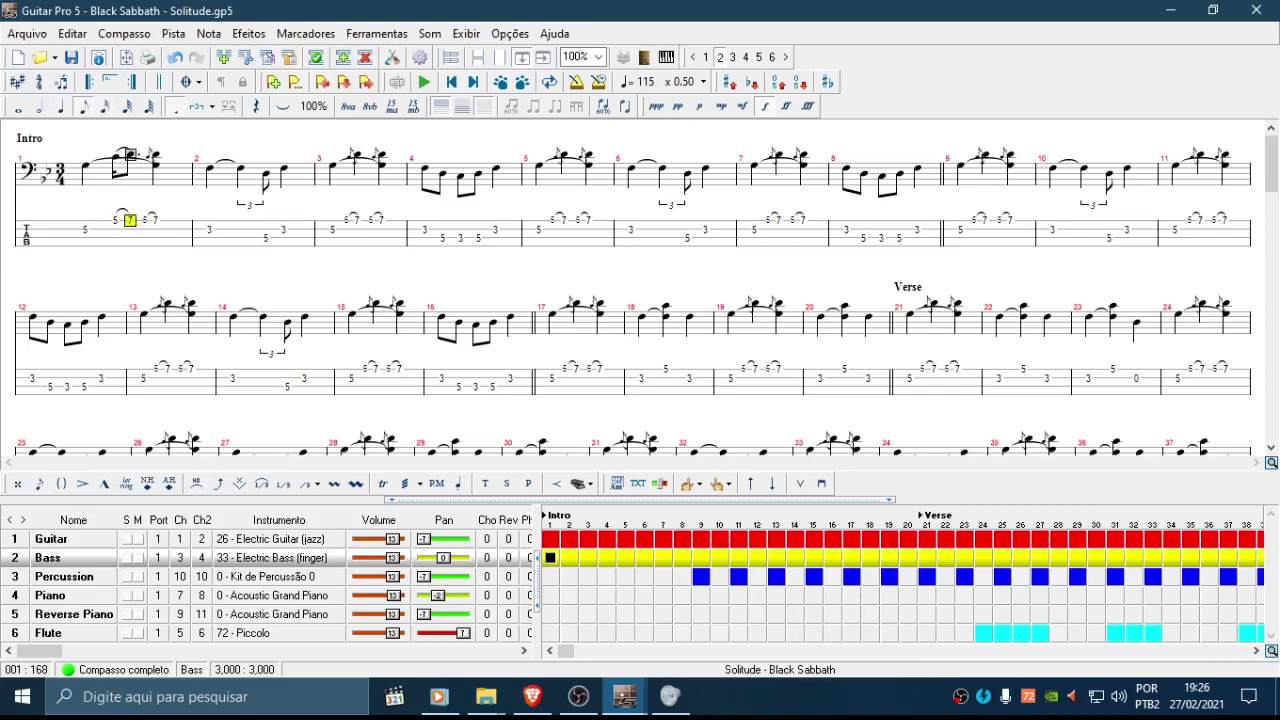
# Step: Step through the notes of Bass measure 1 to check the rewritten 5-7 figure and the tied lower note on beat three
pyautogui.press('Right')
pyautogui.press('Right')
pyautogui.press('Left')
pyautogui.press('Left')
pyautogui.press('Left')
pyautogui.press('Down')
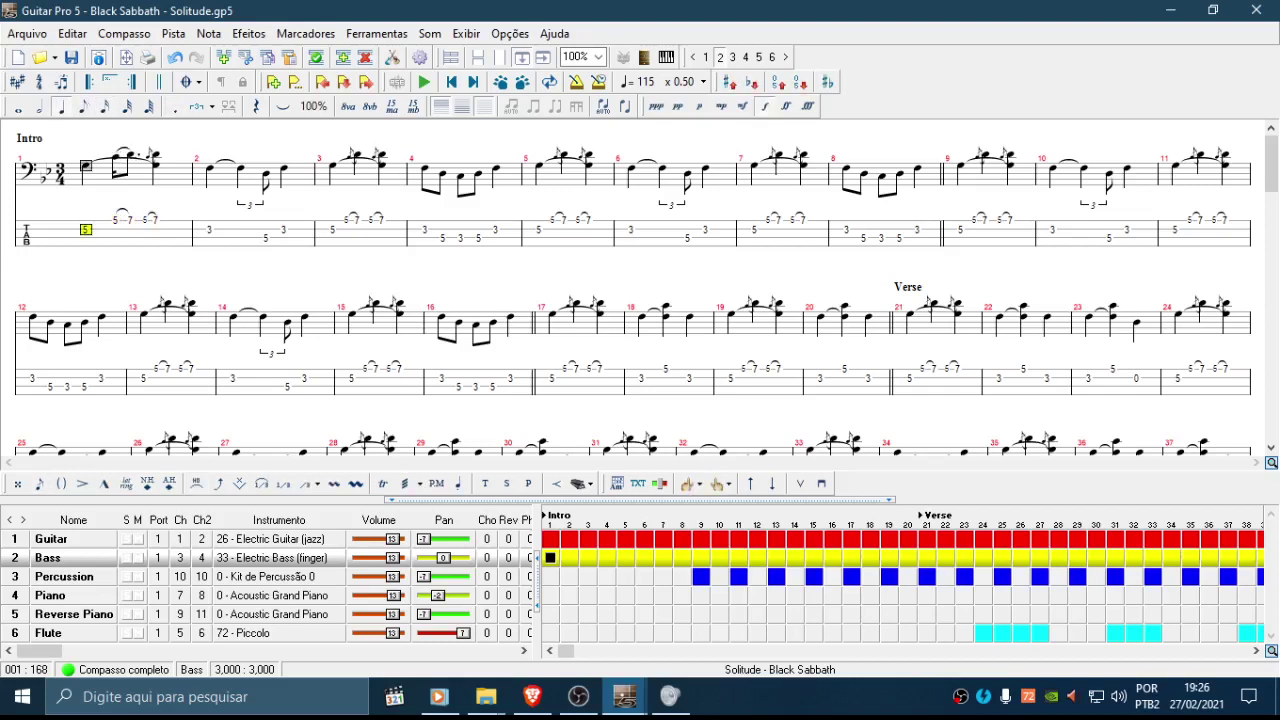
pyautogui.press('Right')
pyautogui.press('Right')
pyautogui.press('Right')
pyautogui.press('Left')
pyautogui.press('Right')
pyautogui.press('Right')
pyautogui.press('Left')
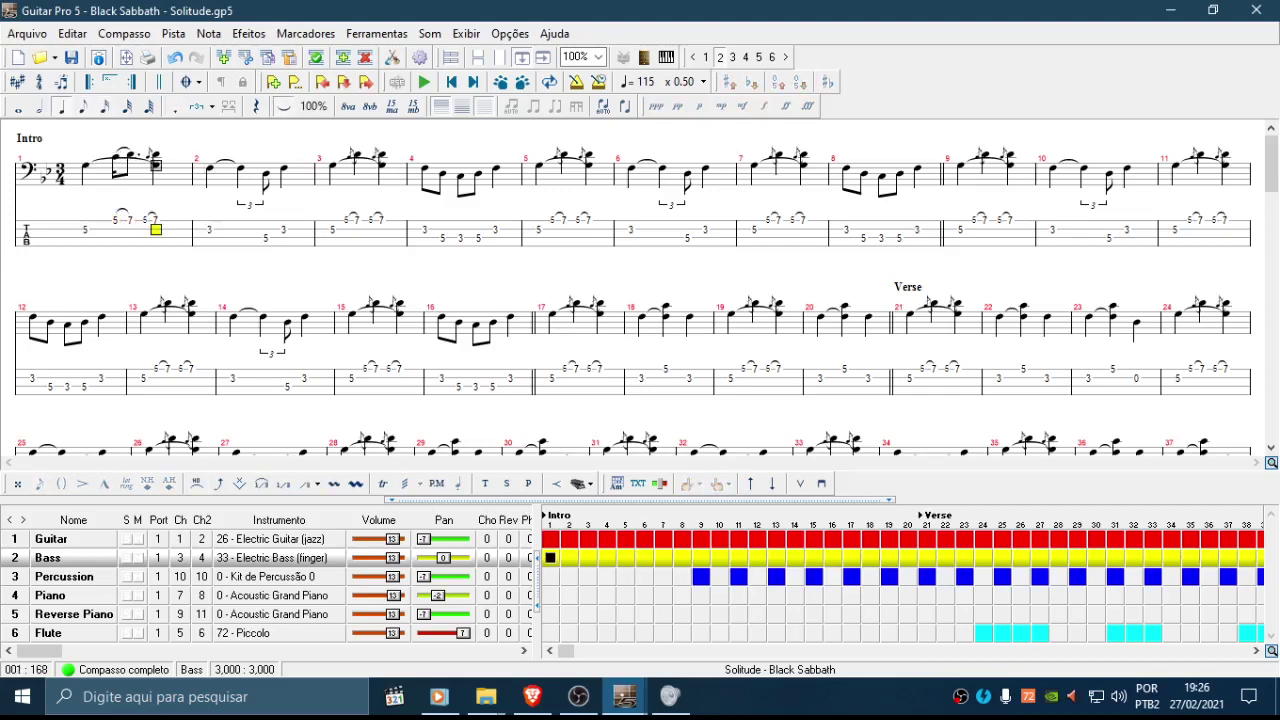
pyautogui.press('Left')
pyautogui.press('Right')
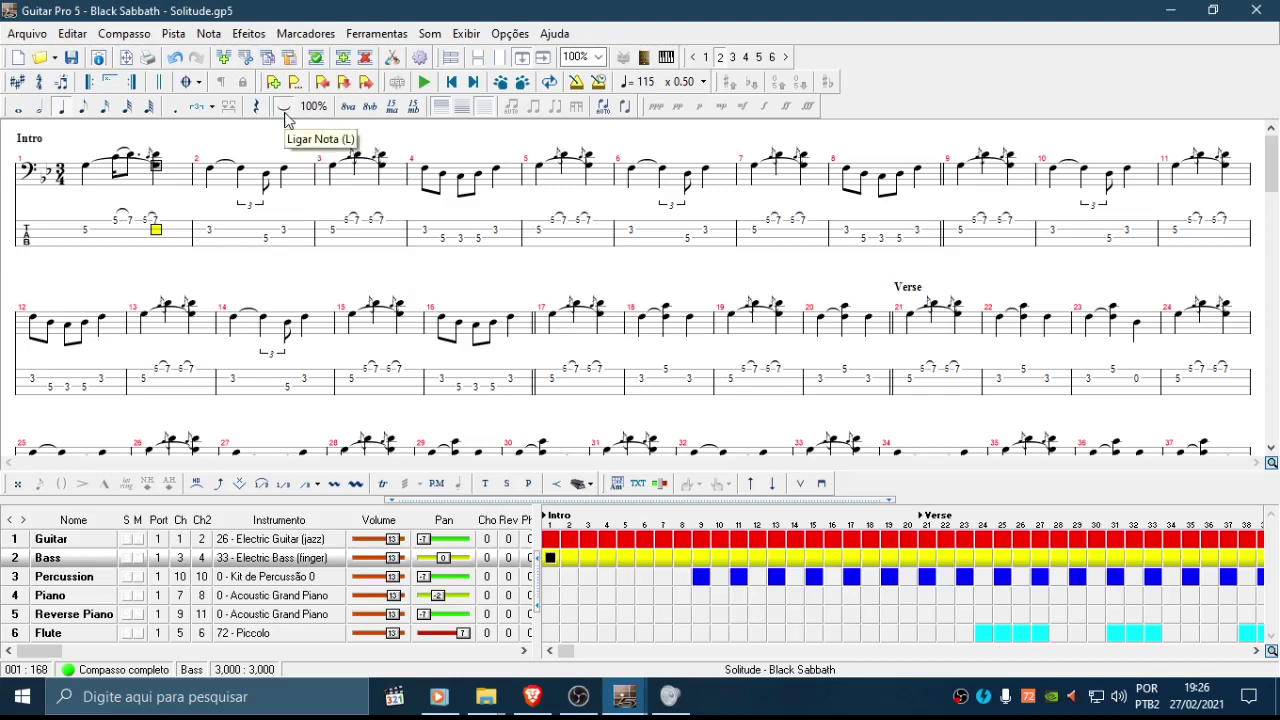
# Step: Copy the 5-7 figure over beat three of Bass measure 1 and tie the lower-string note under its final 7
pyautogui.press('Left')
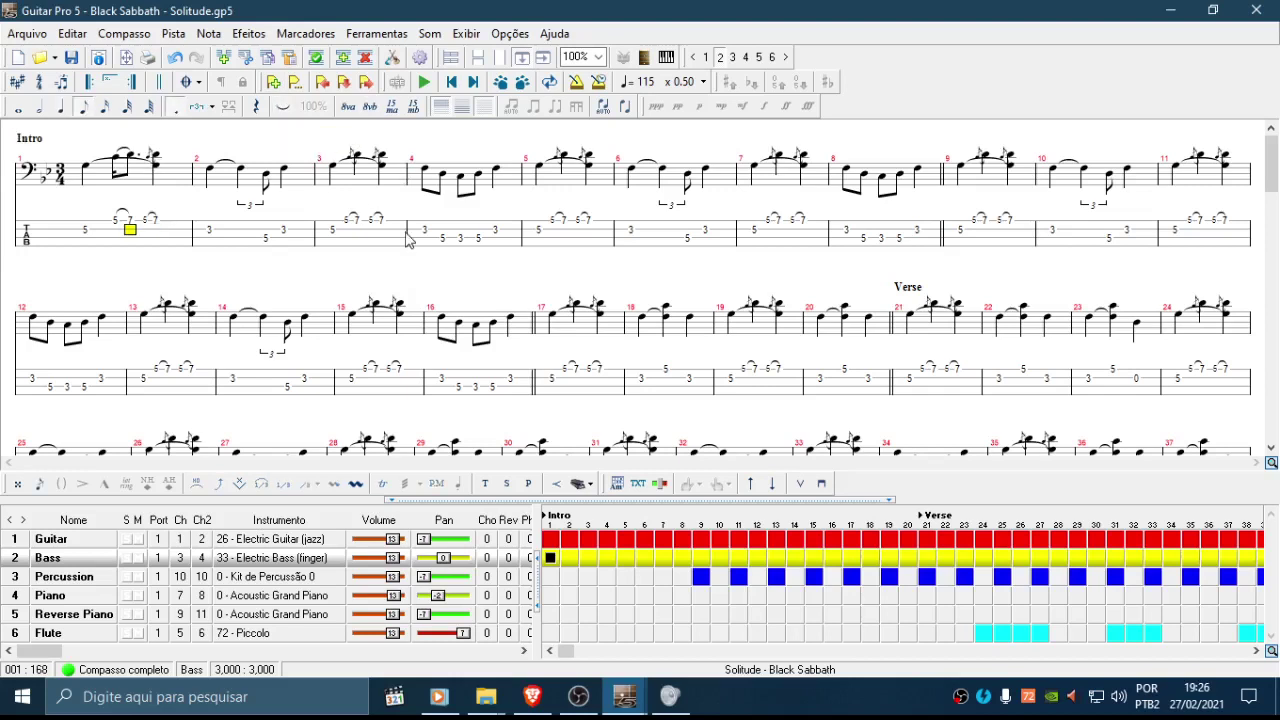
pyautogui.hotkey('shift', 'Right')
pyautogui.press('Right')
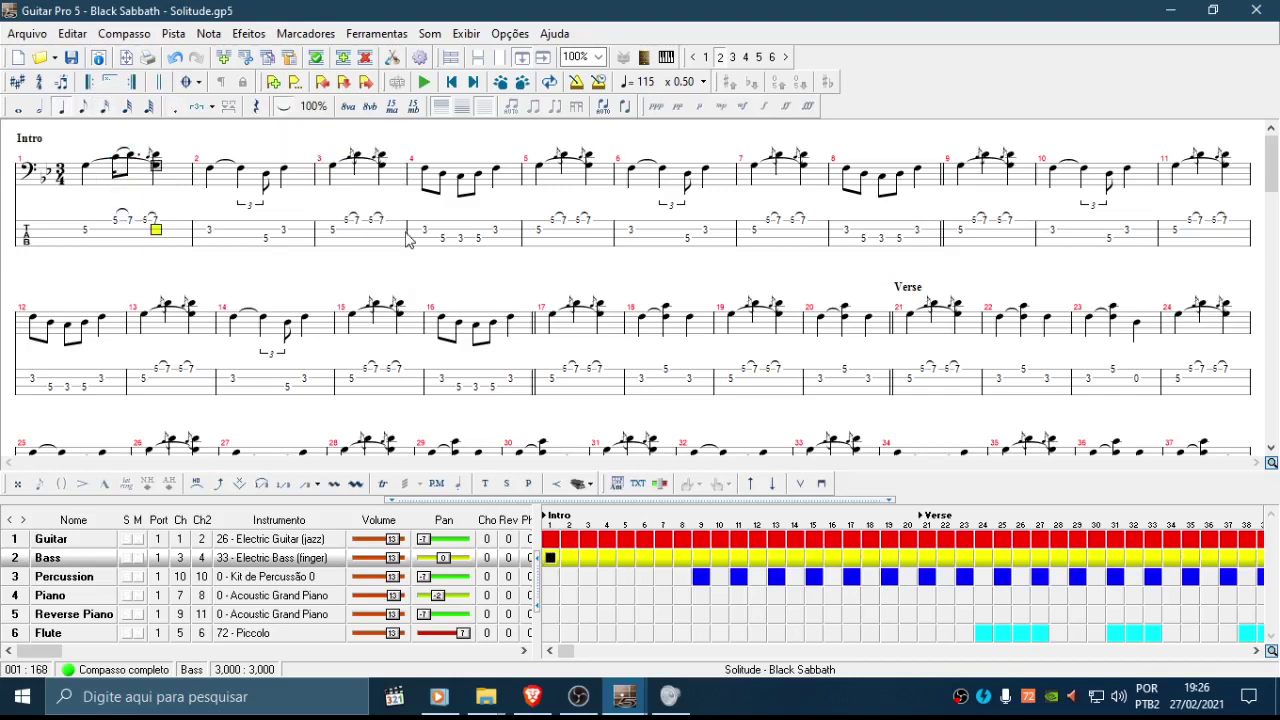
pyautogui.hotkey('shift', 'Right')
pyautogui.hotkey('ctrl', 'v')
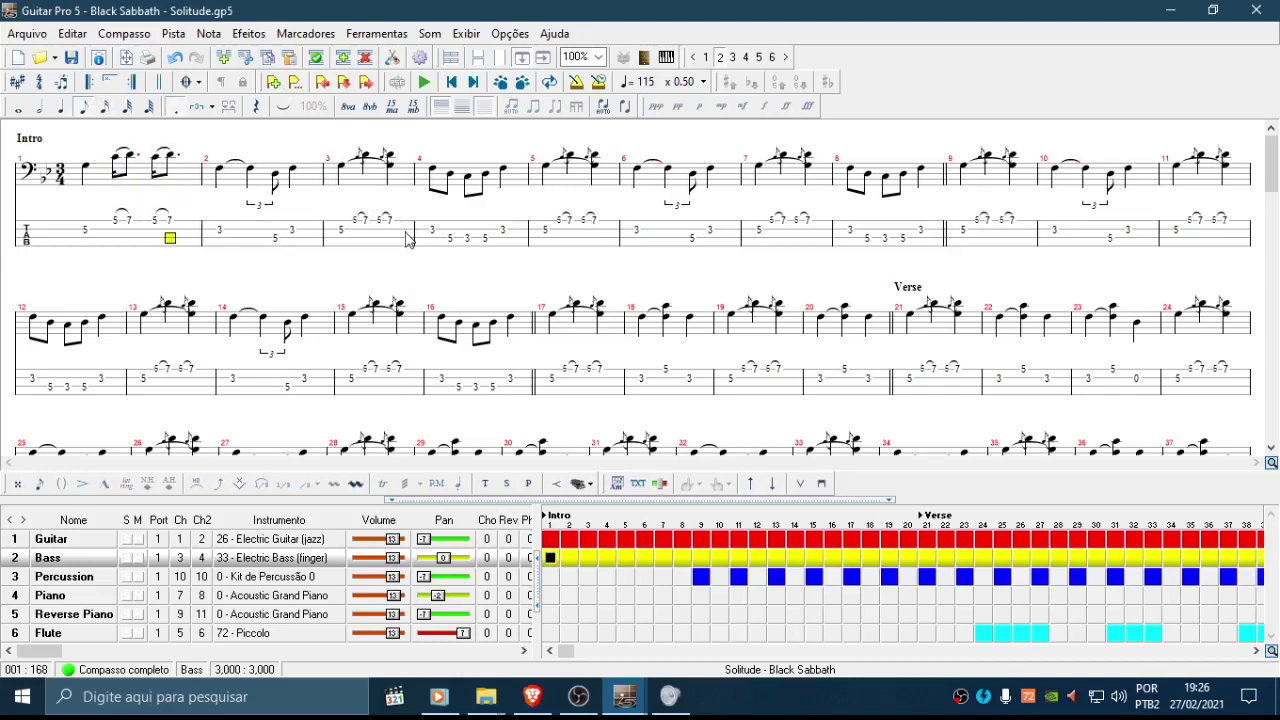
pyautogui.press('l')
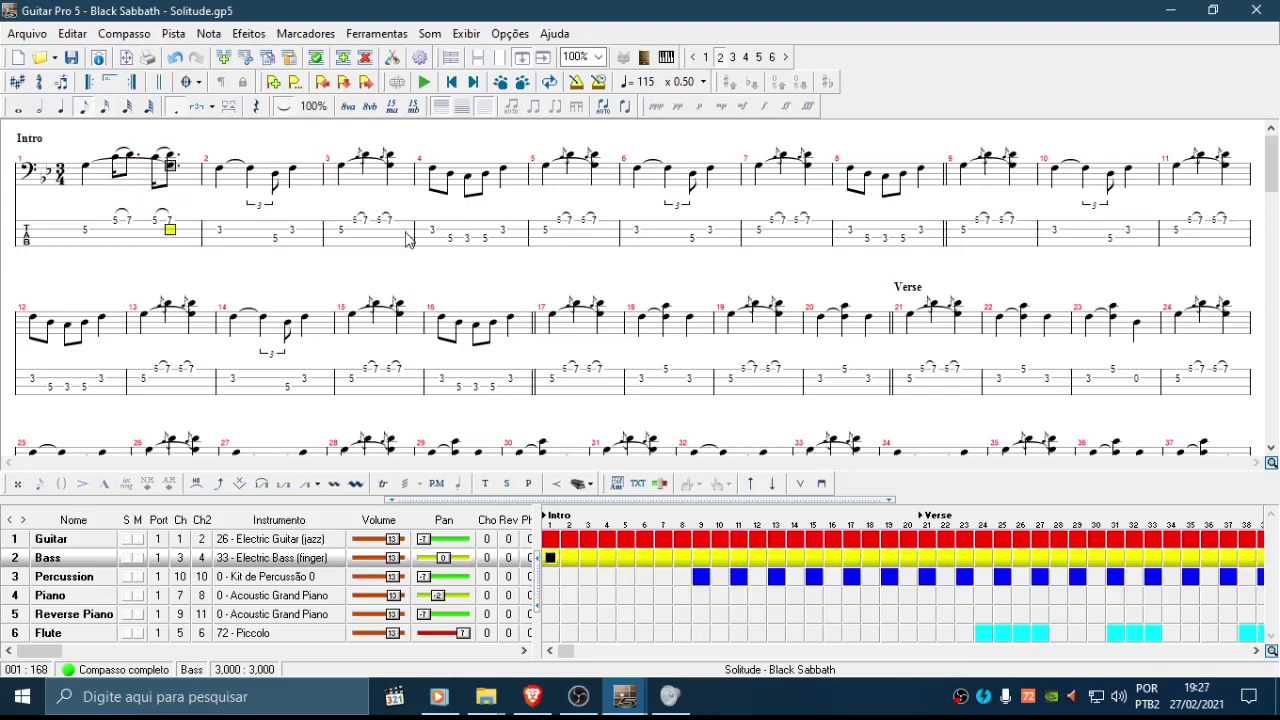
# Step: Review the notes of Bass measure 1, comparing the tied lower note with the two 5-7 figures
pyautogui.press('Left')
pyautogui.press('Left')
pyautogui.press('Right')
pyautogui.press('Right')
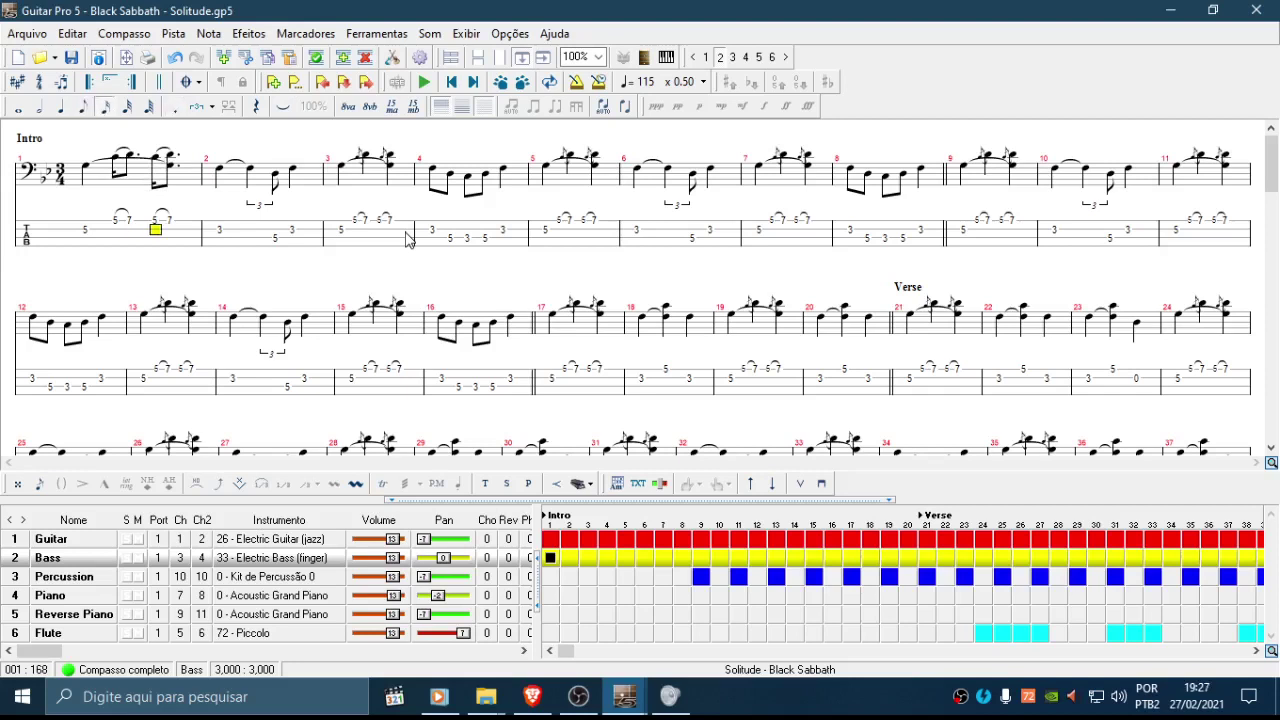
pyautogui.press('Left')
pyautogui.press('Right')
pyautogui.press('Left')
pyautogui.press('Left')
pyautogui.press('Left')
pyautogui.moveTo(84, 228); pyautogui.dragTo(178, 234)
pyautogui.click(87, 232)
pyautogui.click(116, 157)
pyautogui.moveTo(87, 172); pyautogui.dragTo(94, 174)
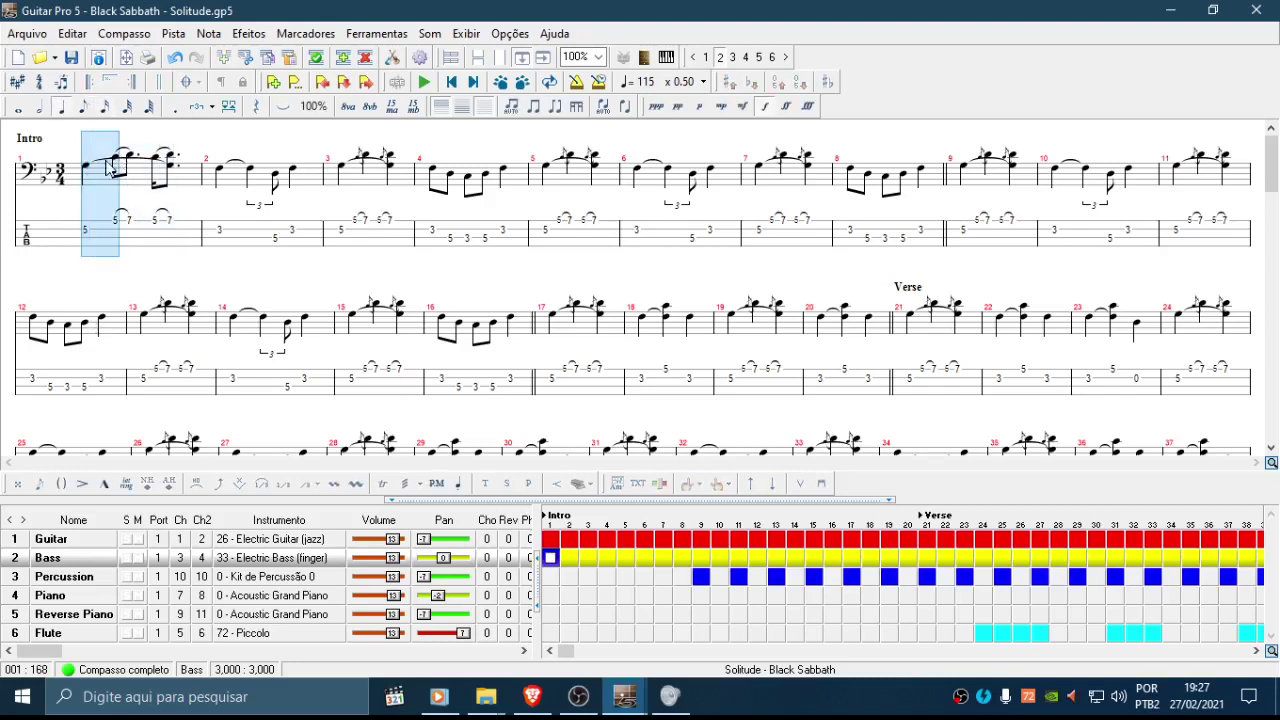
pyautogui.click(158, 166)
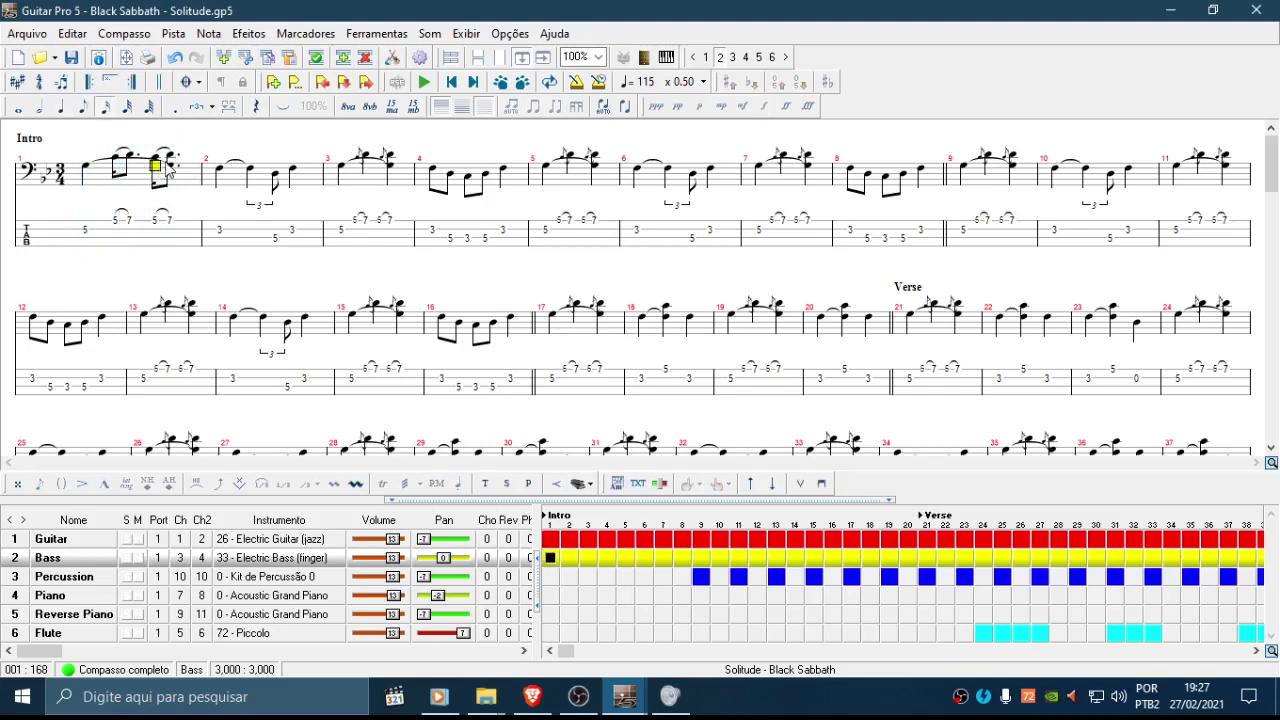
pyautogui.click(170, 229)
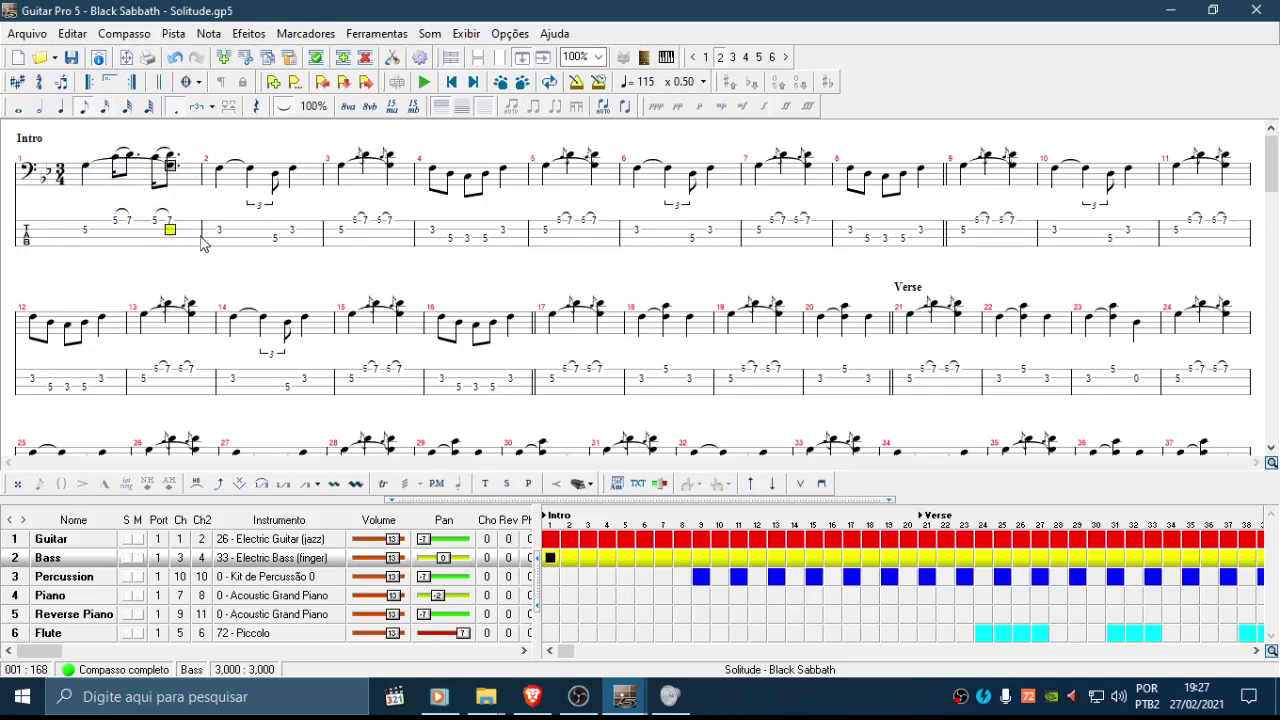
# Step: Try tying the lower-string note beneath both 5-7 figures in Bass measure 1
pyautogui.press('Right')
pyautogui.press('Left')
pyautogui.press('Left')
pyautogui.press('l')
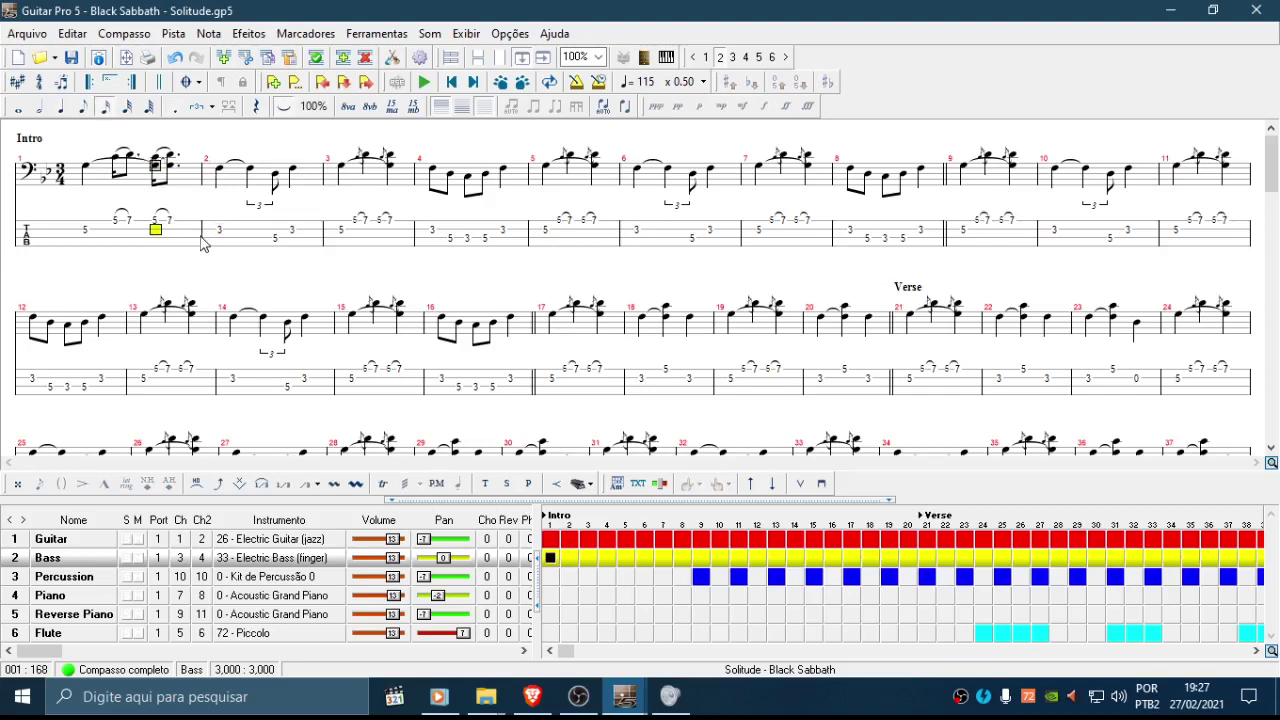
pyautogui.press('Left')
pyautogui.press('l')
pyautogui.press('Left')
pyautogui.press('Left')
pyautogui.press('Right')
pyautogui.press('Right')
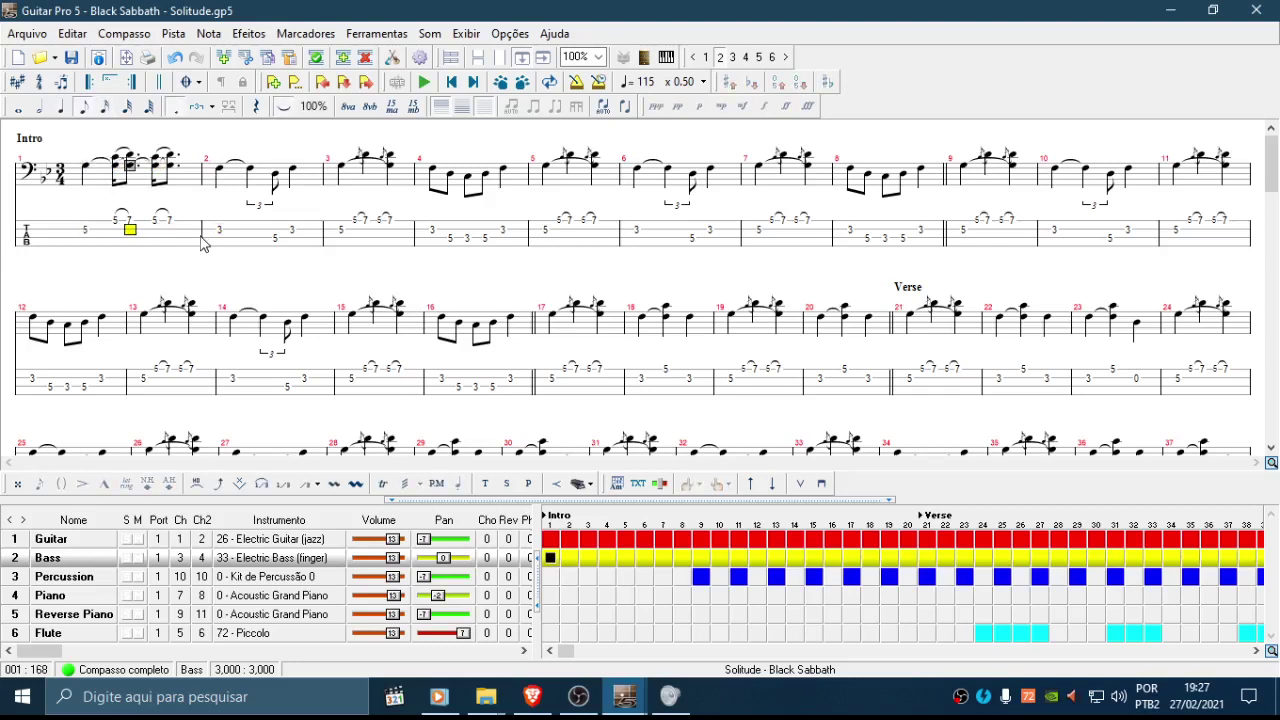
# Step: Step through Bass measure 1 and remove the extra lower-string ties, keeping only the one under the final 7
pyautogui.press('Right')
pyautogui.press('Right')
pyautogui.press('Left')
pyautogui.press('Left')
pyautogui.press('Right')
pyautogui.press('Right')
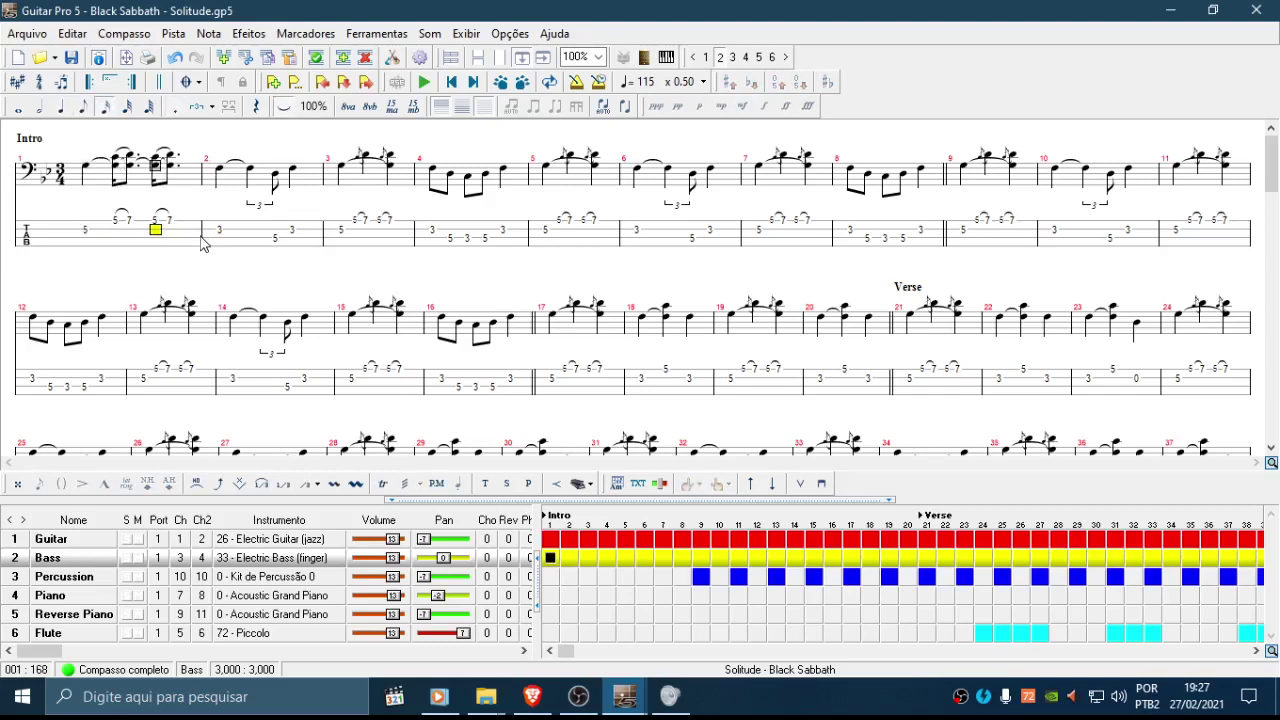
pyautogui.press('Left')
pyautogui.press('Left')
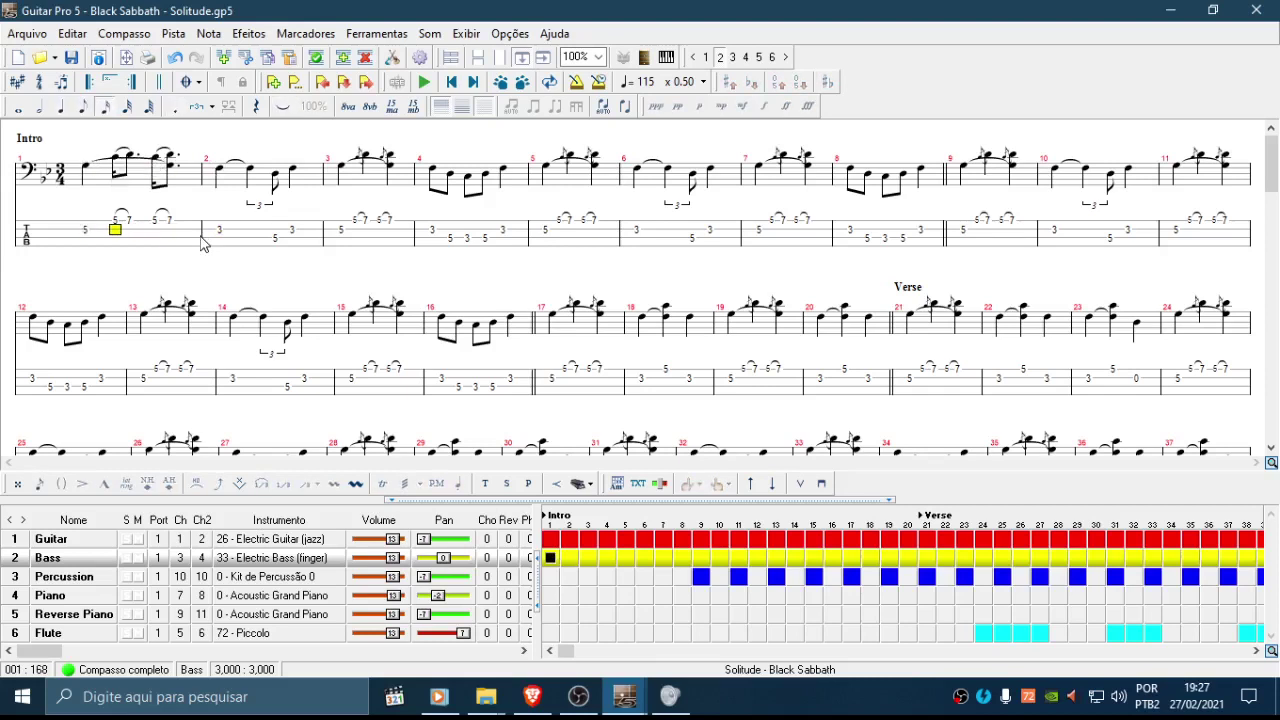
# Step: Try pasting the two 5-7 figures from Bass measure 1 at the start of measure 3, and undo the paste
pyautogui.press('Right')
pyautogui.press('Right')
pyautogui.press('Right')
pyautogui.press('Left')
pyautogui.press('Left')
pyautogui.moveTo(120, 224); pyautogui.dragTo(178, 226)
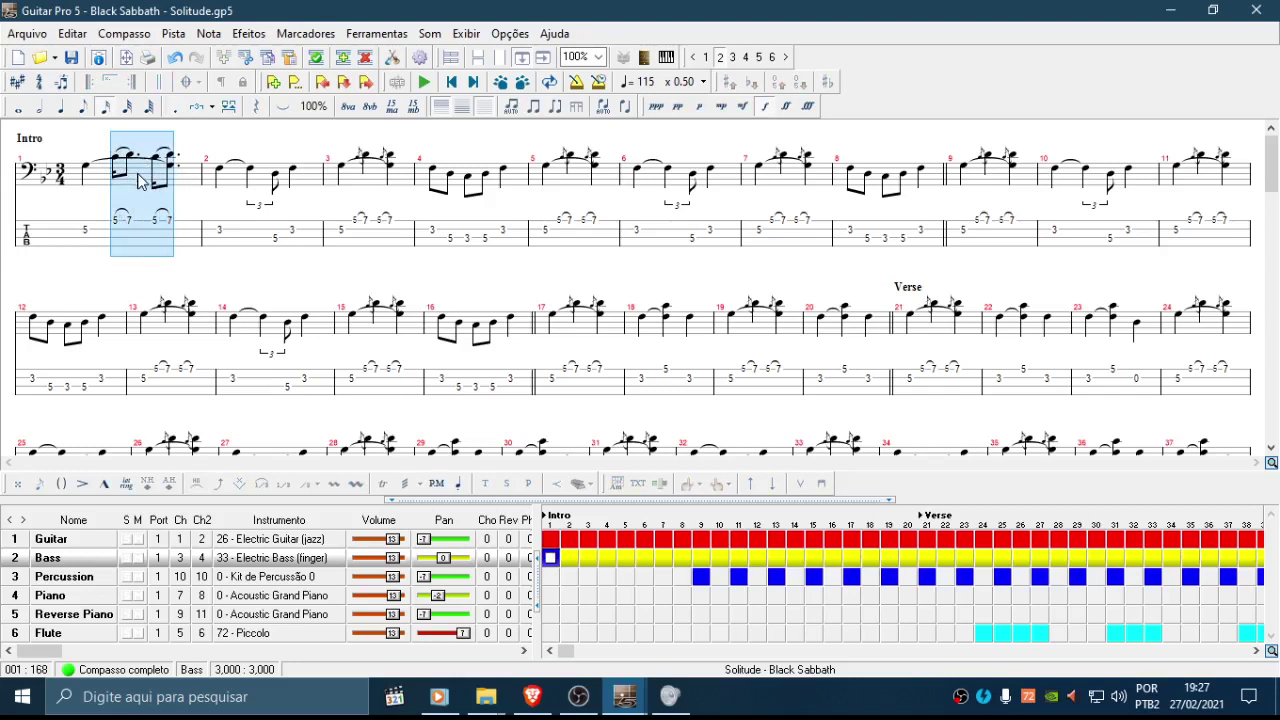
pyautogui.click(333, 228)
pyautogui.hotkey('ctrl', 'v')
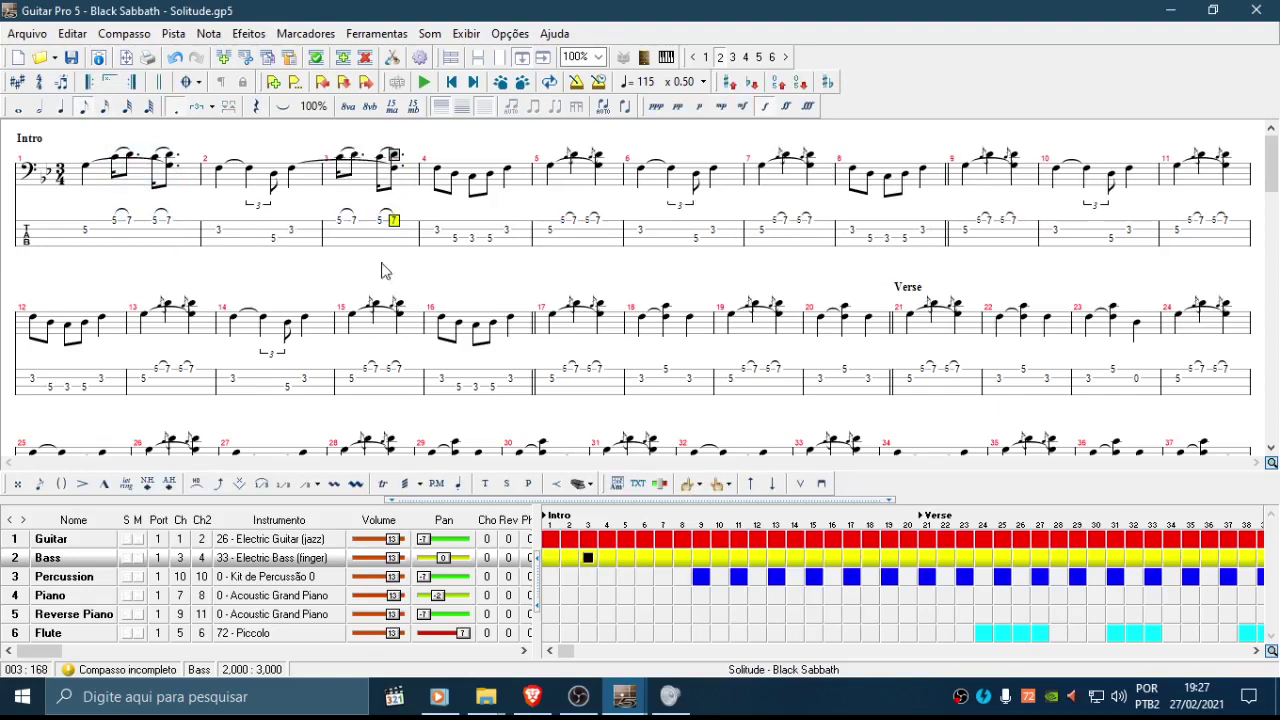
pyautogui.hotkey('ctrl', 'z')
# Step: Copy all the notes of Bass measure 1 and paste them over the notes of measure 3
pyautogui.click(87, 230)
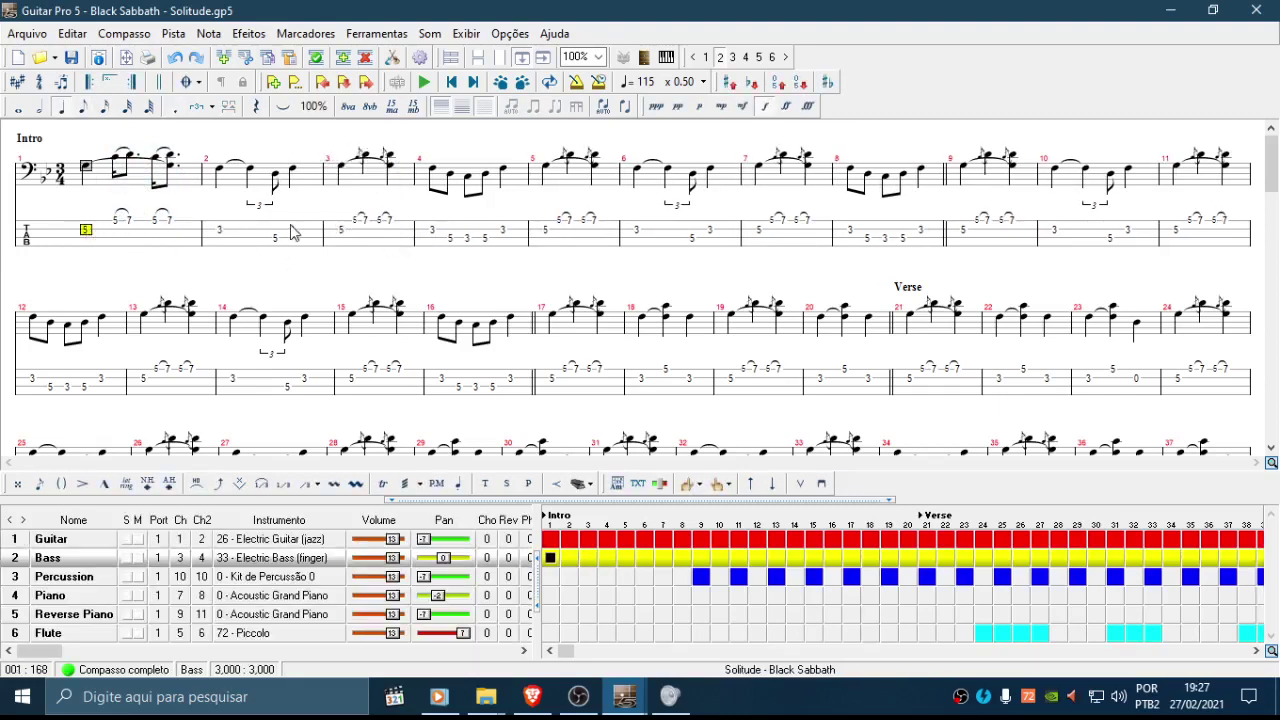
pyautogui.moveTo(89, 238); pyautogui.dragTo(178, 235)
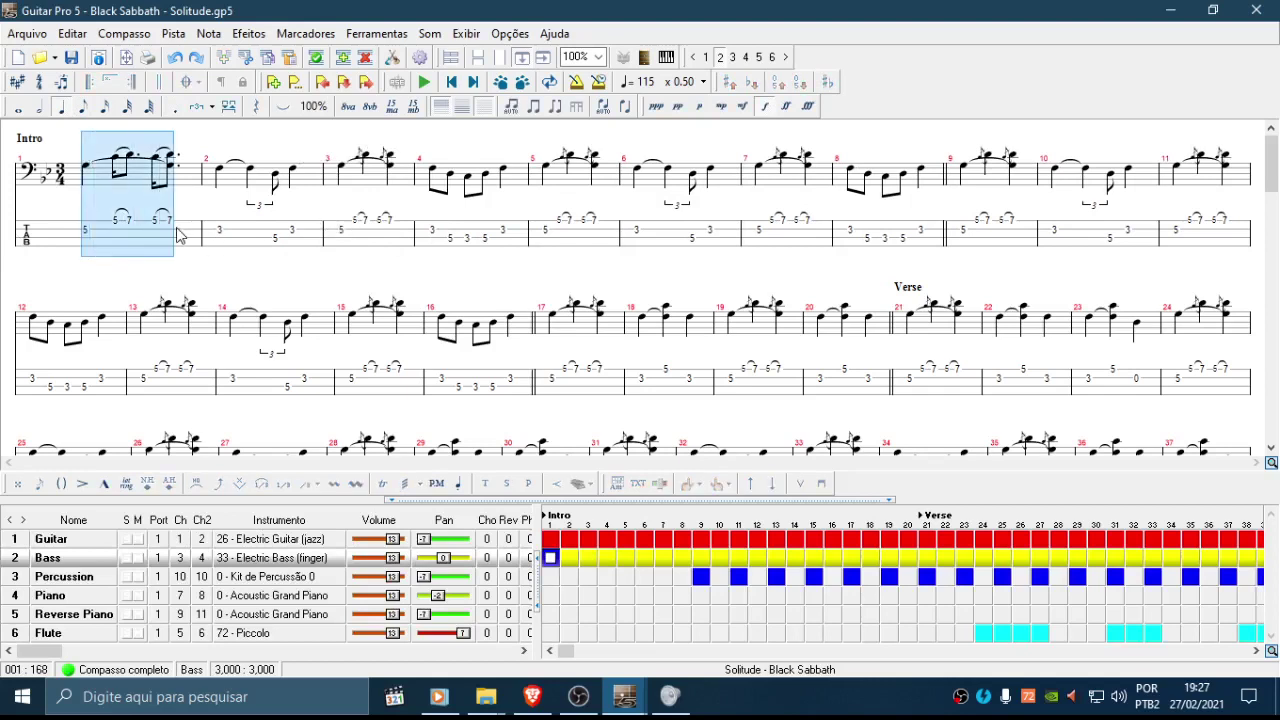
pyautogui.moveTo(340, 240); pyautogui.dragTo(398, 232)
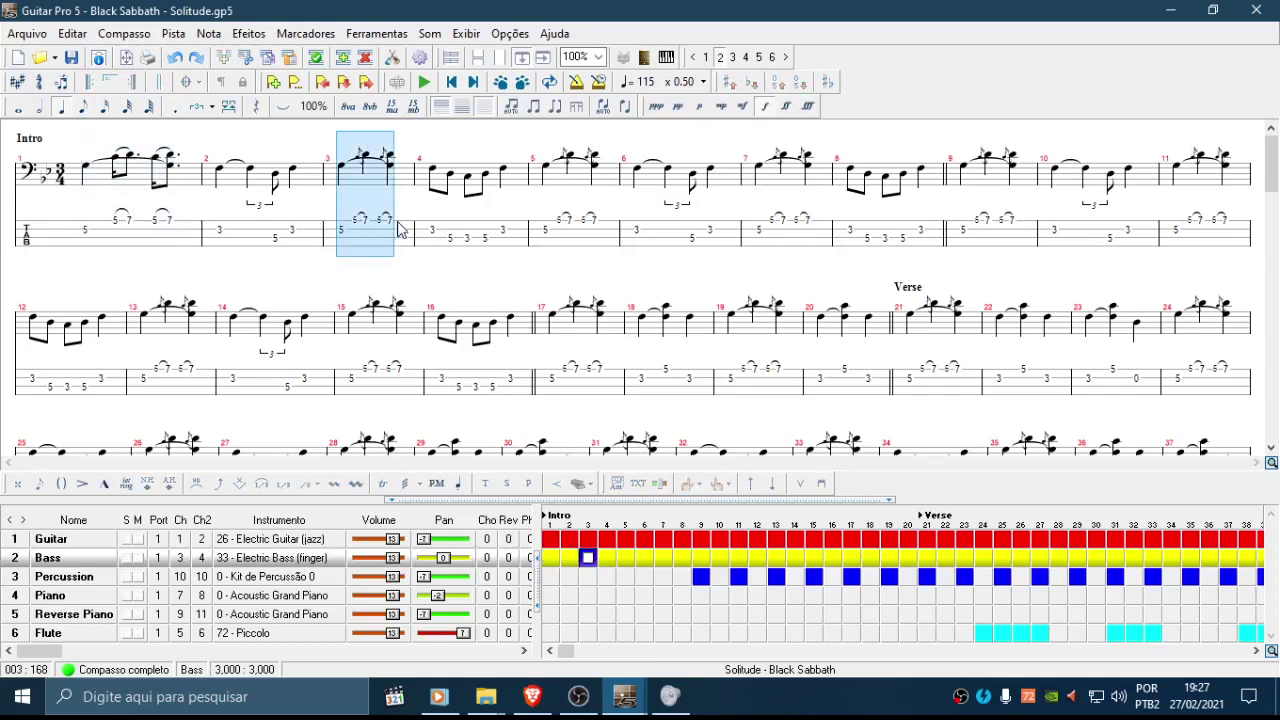
pyautogui.hotkey('ctrl', 'v')
# Step: Paste the measure 1 notes over the notes of Bass measures 5, 7 and 9
pyautogui.moveTo(563, 238); pyautogui.dragTo(612, 236)
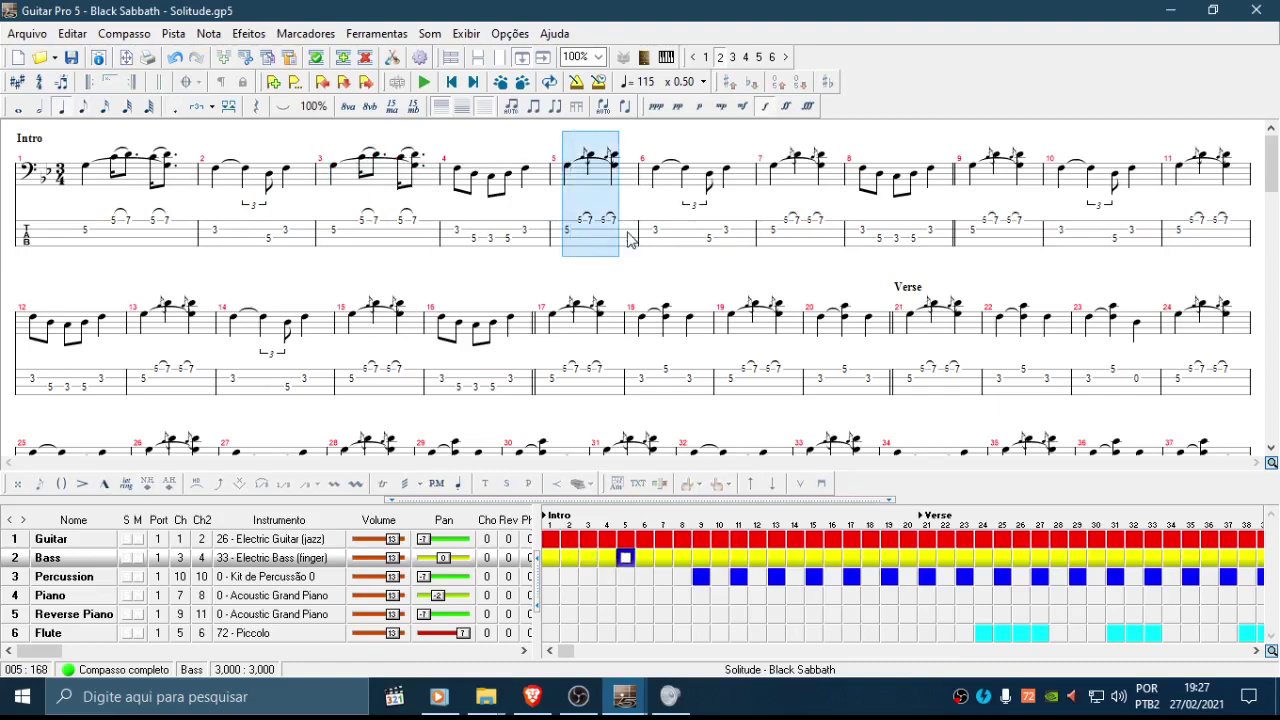
pyautogui.hotkey('ctrl', 'v')
pyautogui.moveTo(792, 232); pyautogui.dragTo(846, 228)
pyautogui.hotkey('ctrl', 'v')
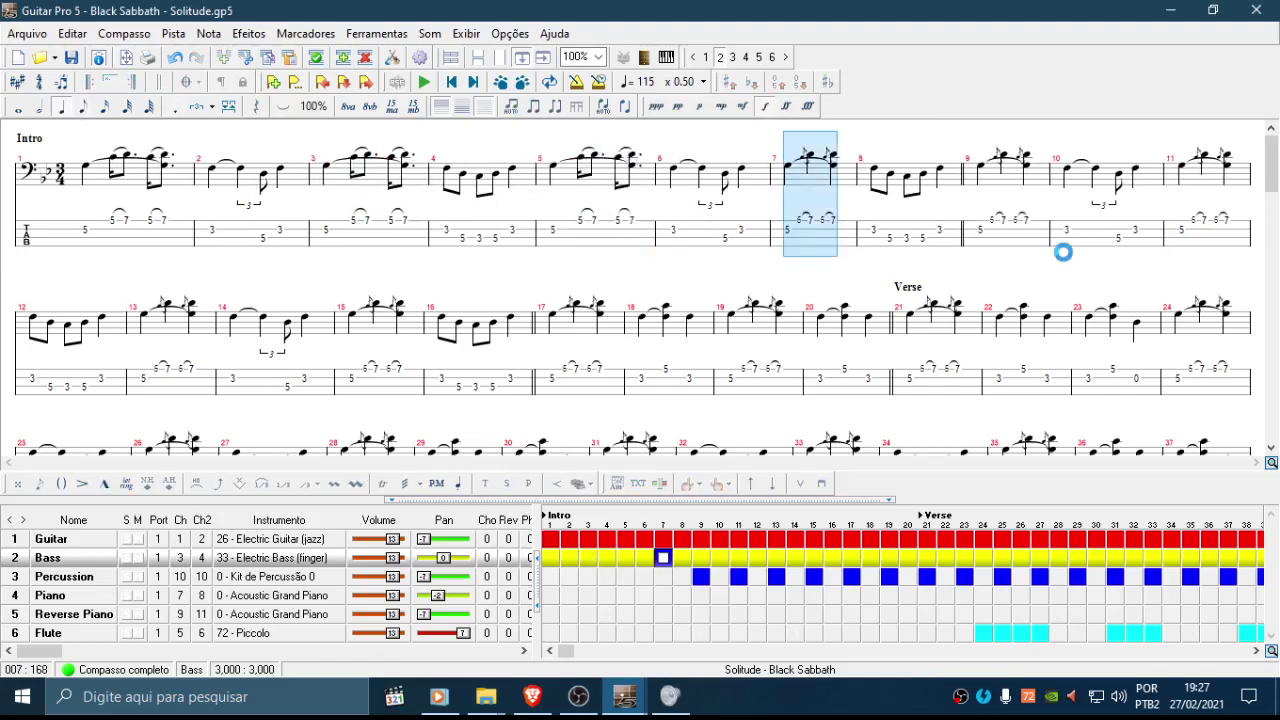
pyautogui.moveTo(1060, 234); pyautogui.dragTo(1114, 230)
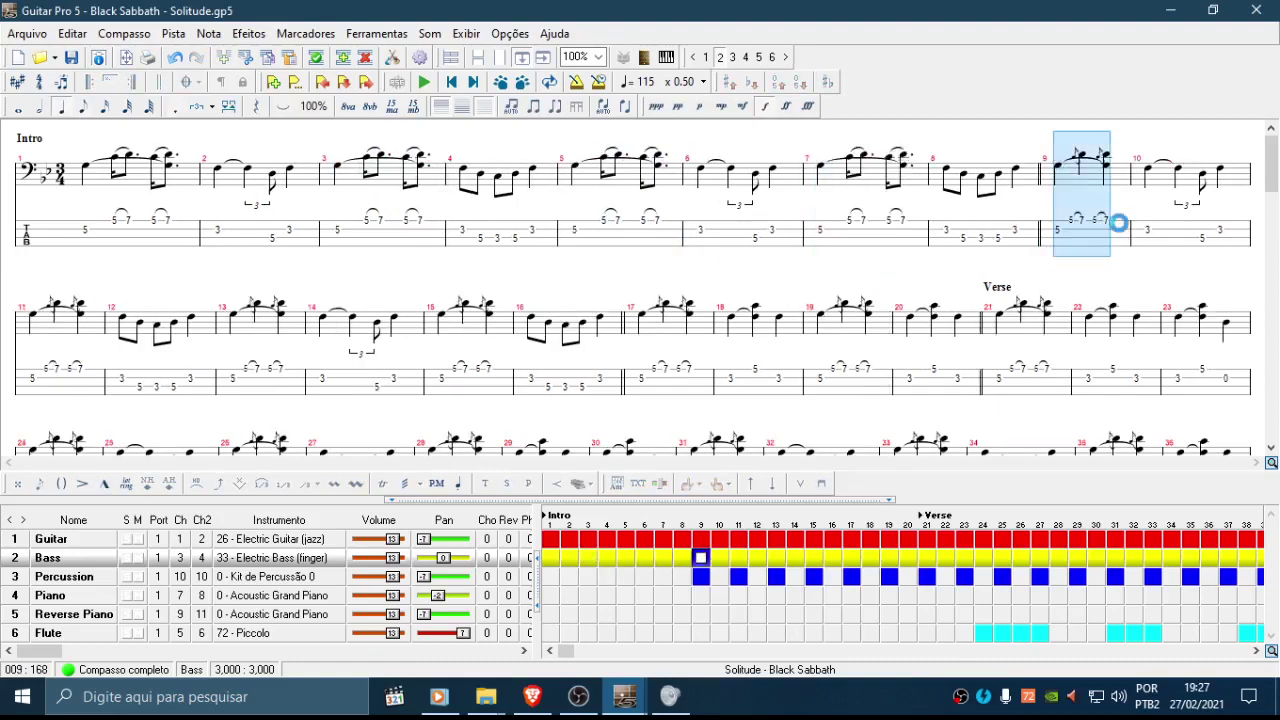
pyautogui.hotkey('ctrl', 'v')
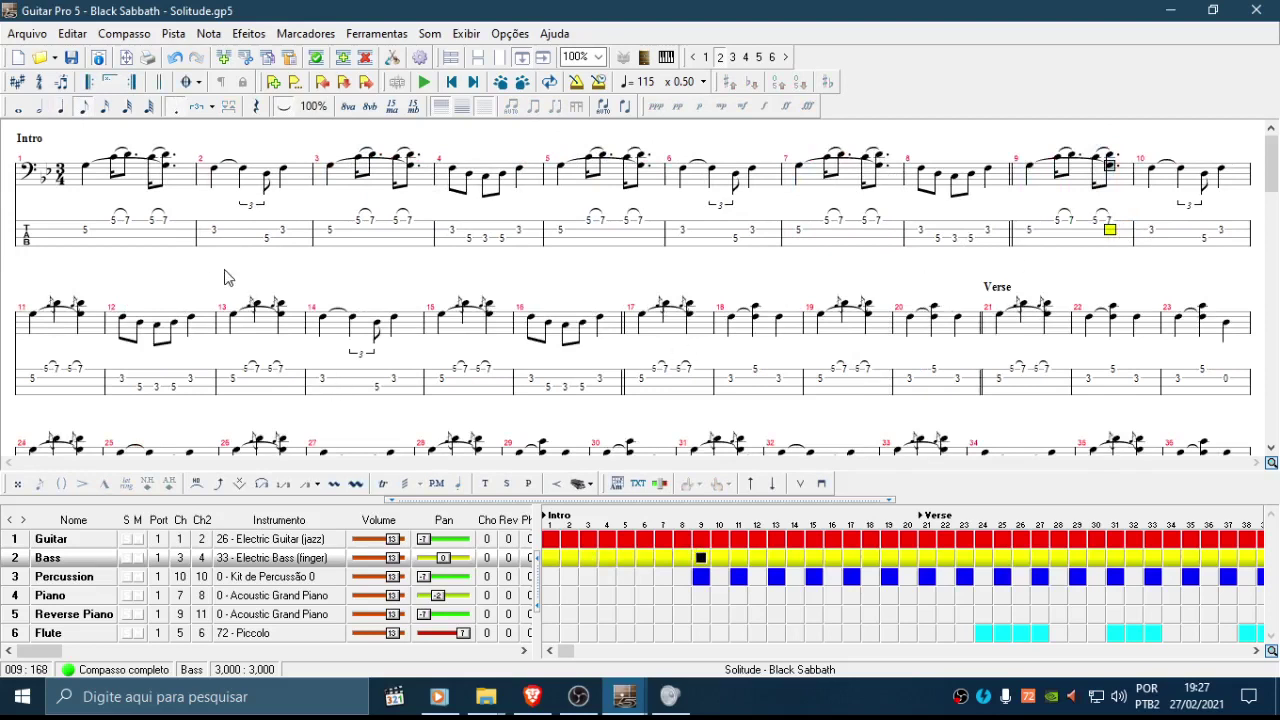
# Step: Copy Bass measures 1 to 4 over measures 5 to 8 and restore the double bar line after measure 8
pyautogui.click(213, 233)
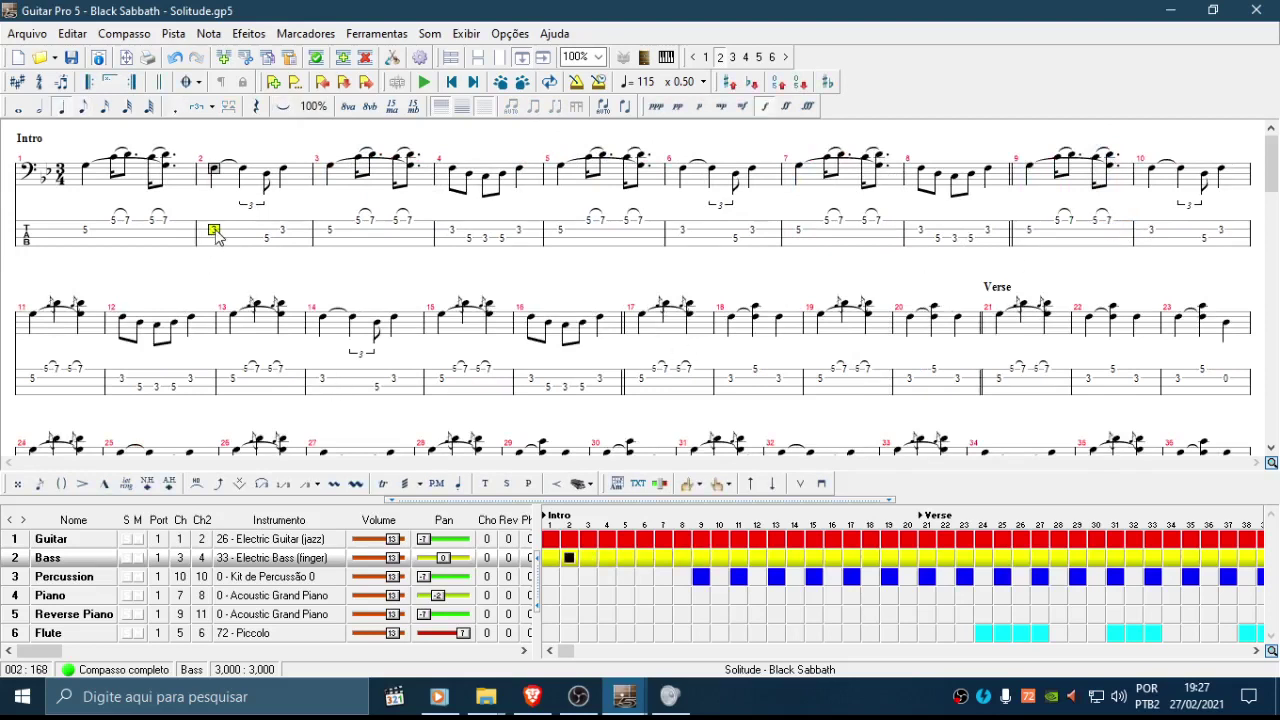
pyautogui.click(283, 230)
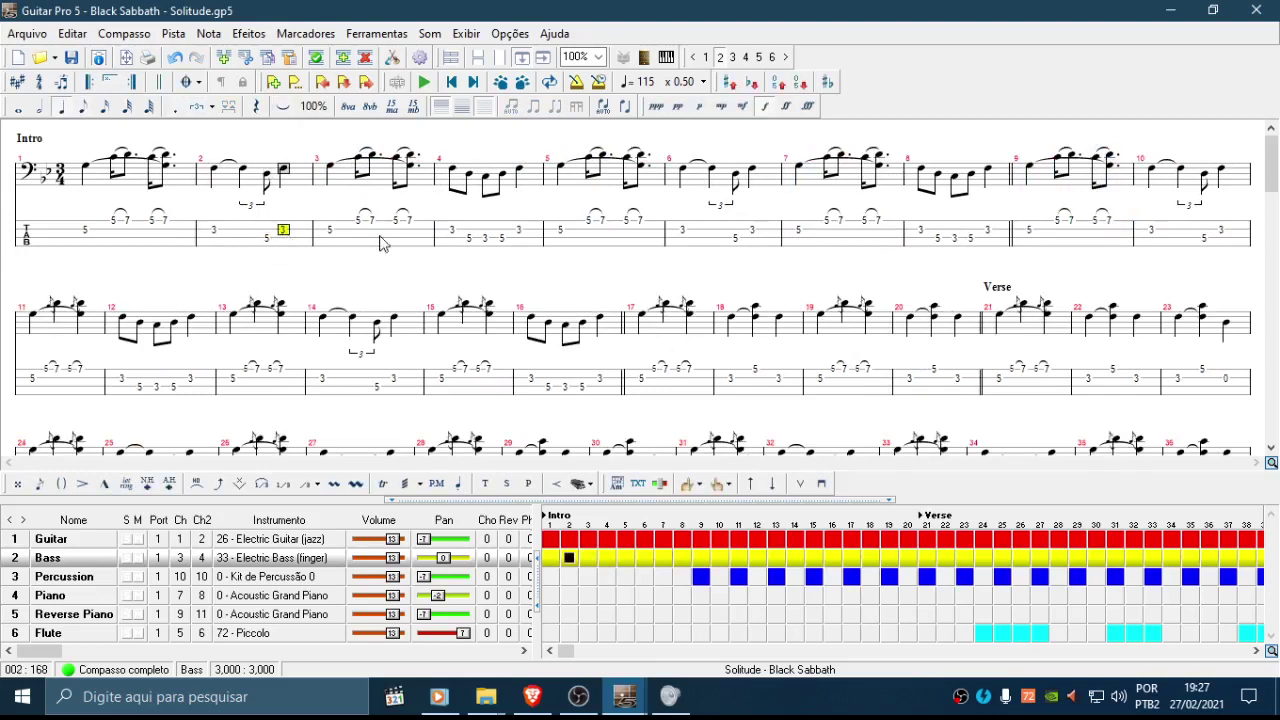
pyautogui.click(681, 231)
pyautogui.click(752, 240)
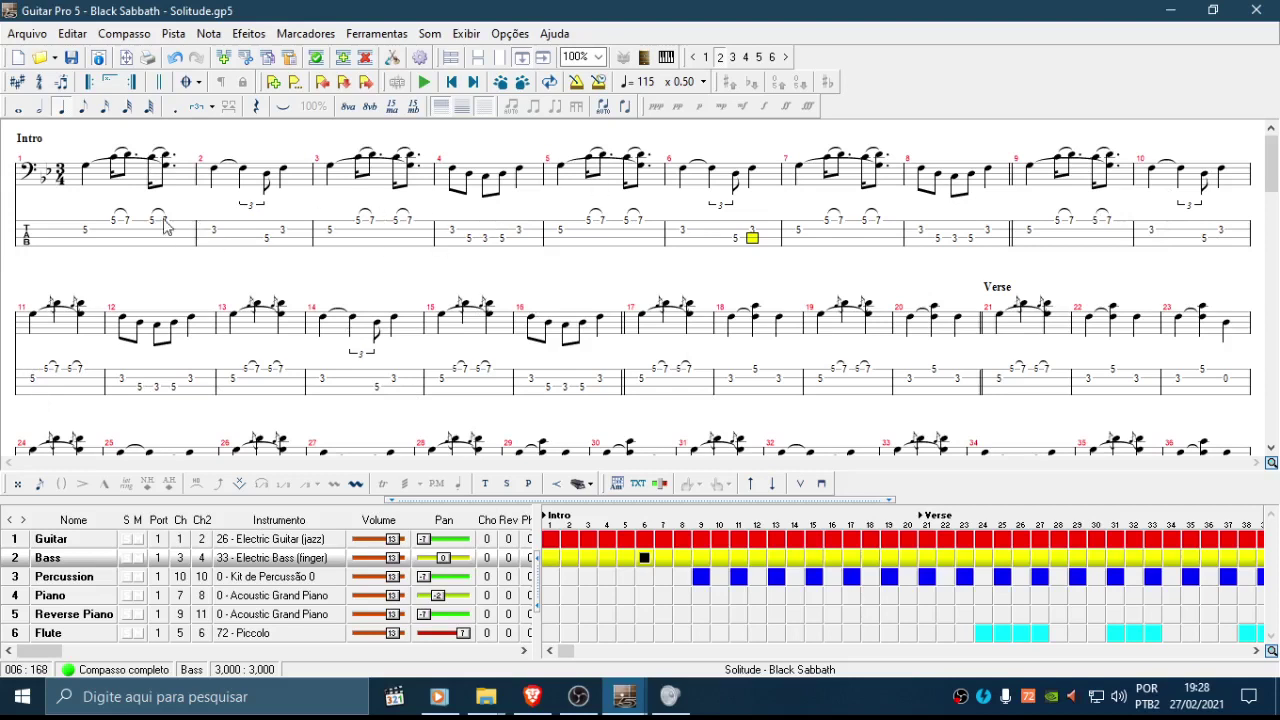
pyautogui.moveTo(88, 226); pyautogui.dragTo(520, 220)
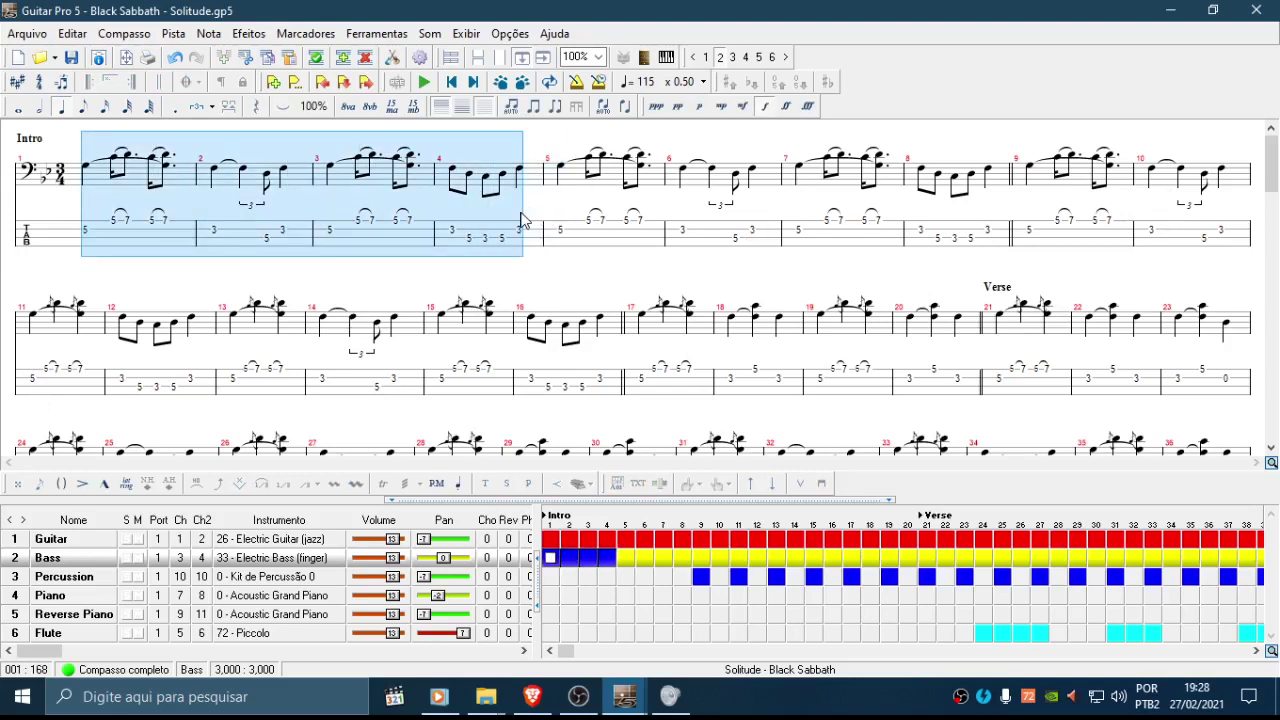
pyautogui.hotkey('ctrl', 'c')
pyautogui.click(603, 394)
pyautogui.click(559, 222)
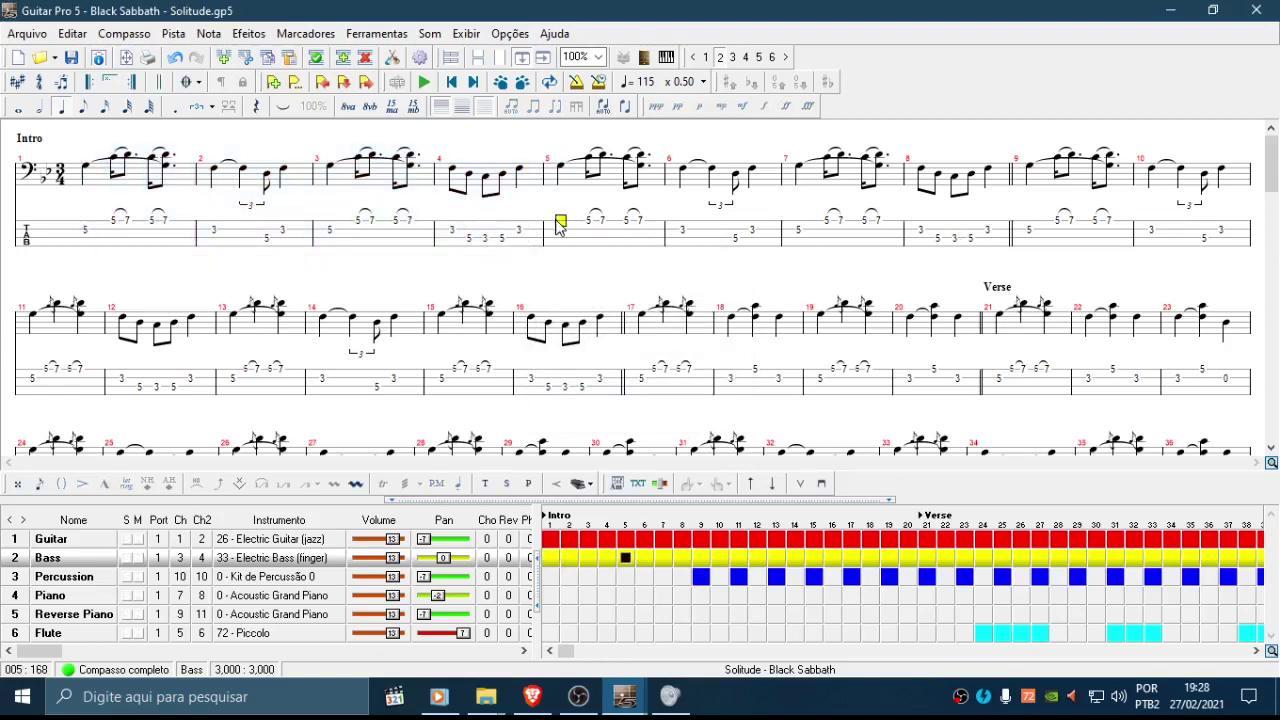
pyautogui.click(987, 231)
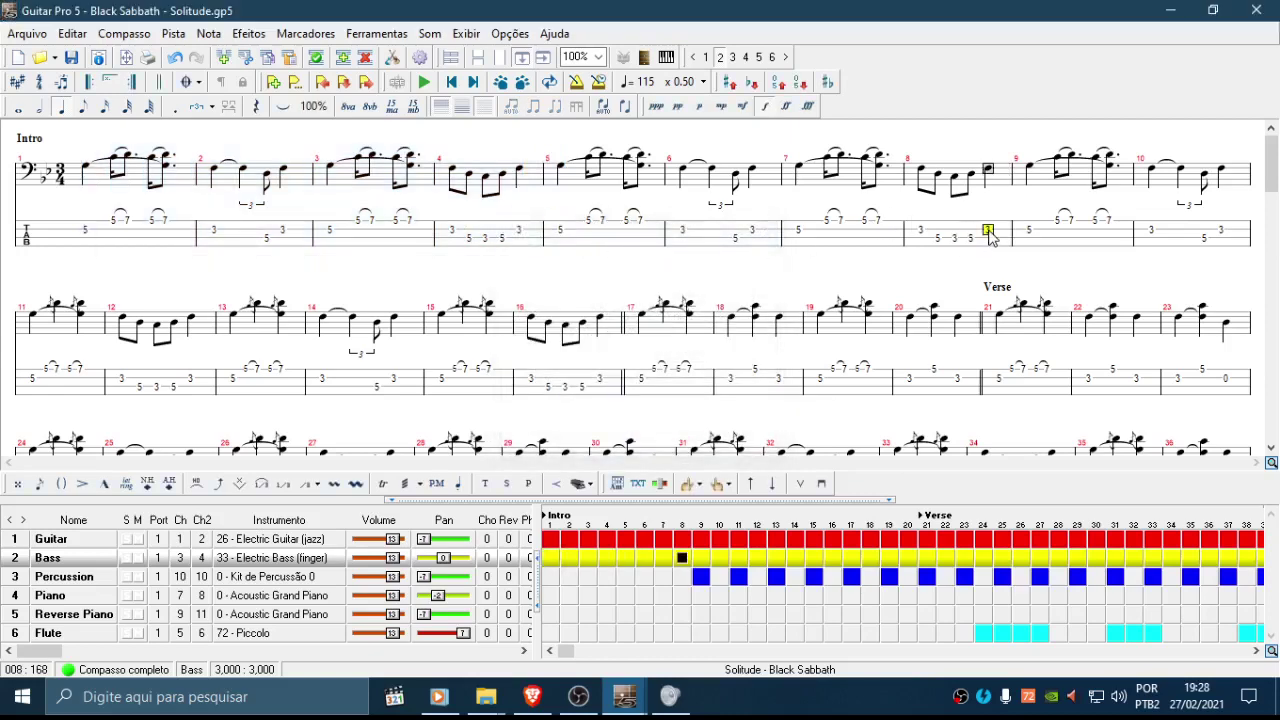
pyautogui.click(157, 82)
# Step: Paste the copied four-measure intro pattern once over Bass measures 9 to 12
pyautogui.moveTo(97, 236); pyautogui.dragTo(148, 238)
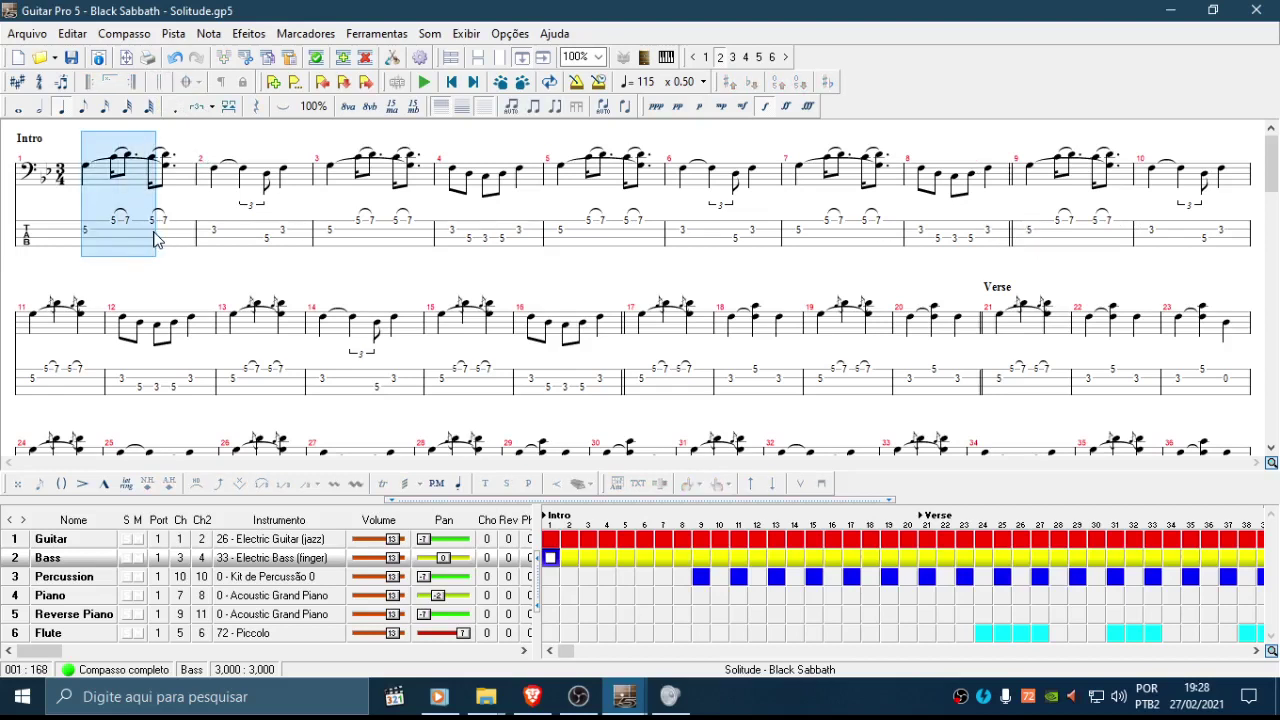
pyautogui.click(114, 230)
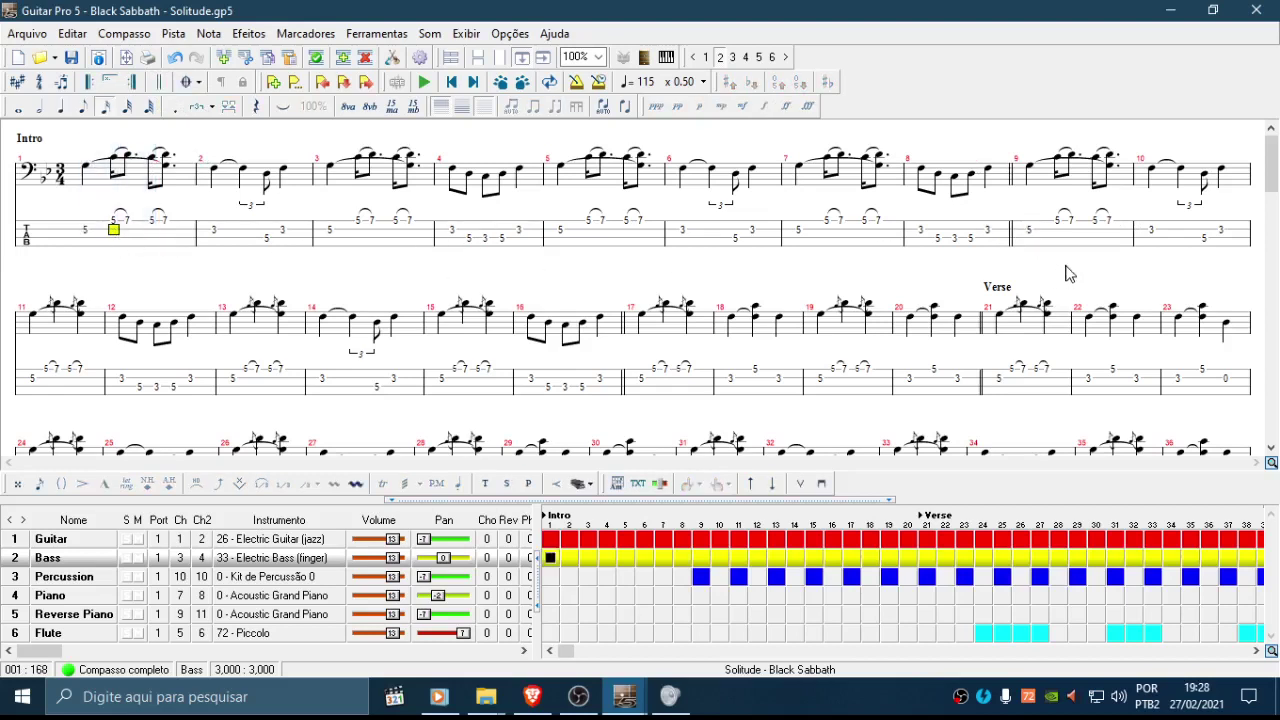
pyautogui.click(1030, 222)
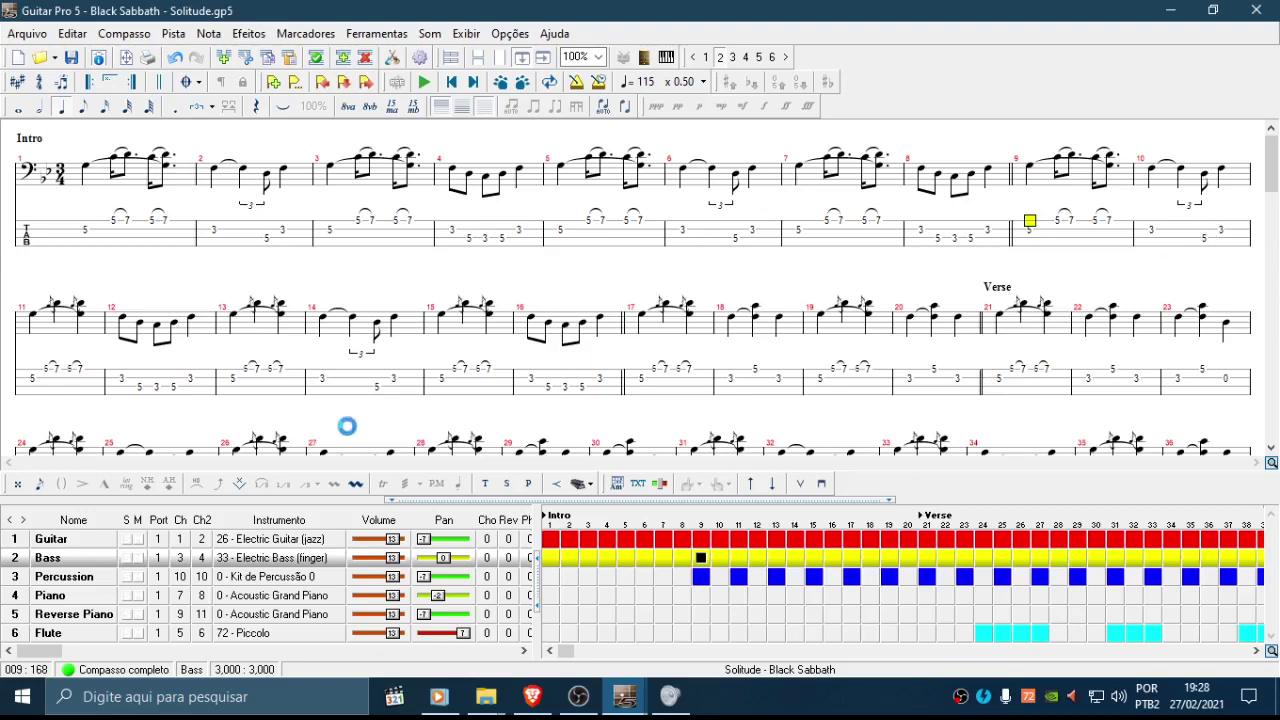
pyautogui.hotkey('ctrl', 'v')
pyautogui.click(633, 435)
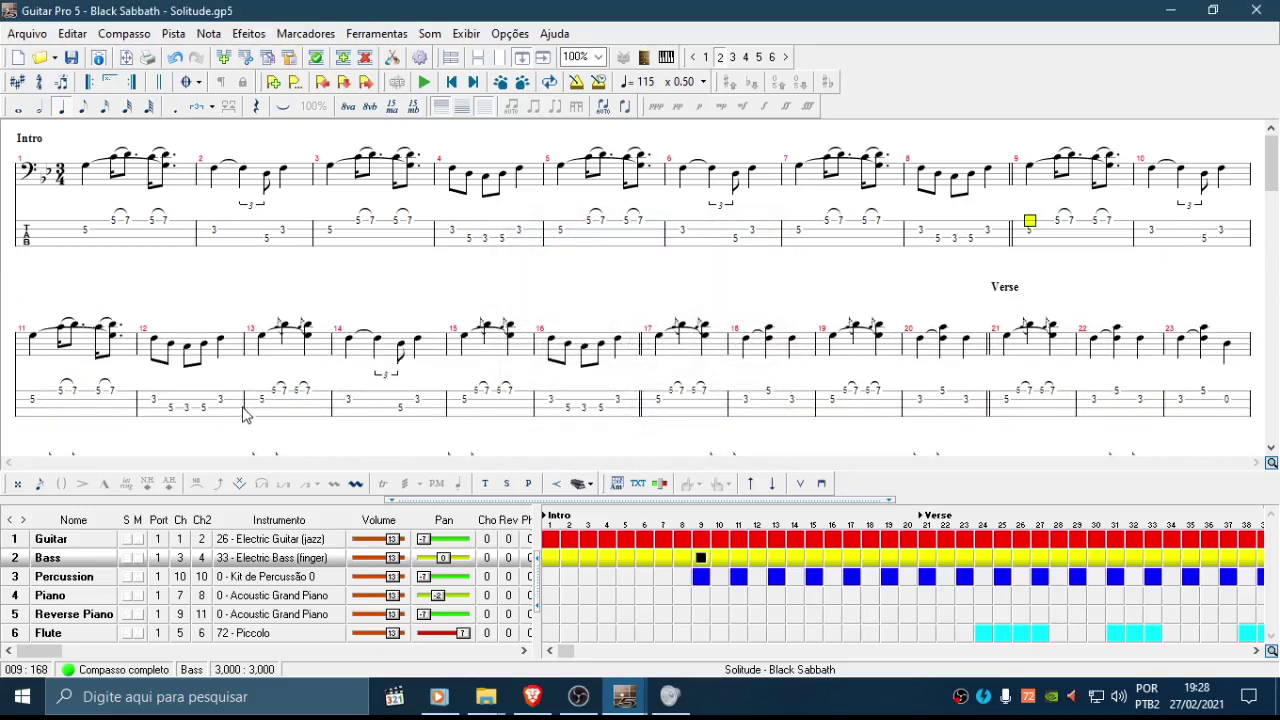
# Step: Paste the four-measure pattern over Bass measures 13 to 16 and restore the double bar line after measure 16
pyautogui.click(285, 403)
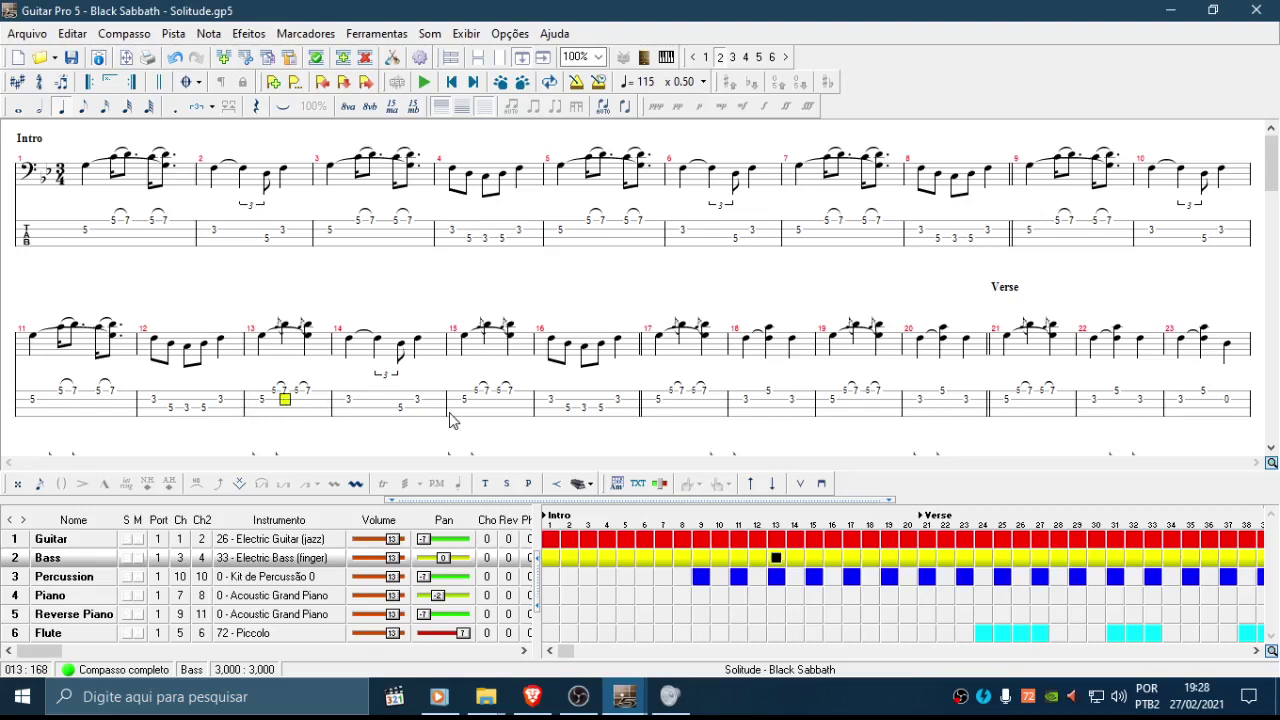
pyautogui.hotkey('ctrl', 'v')
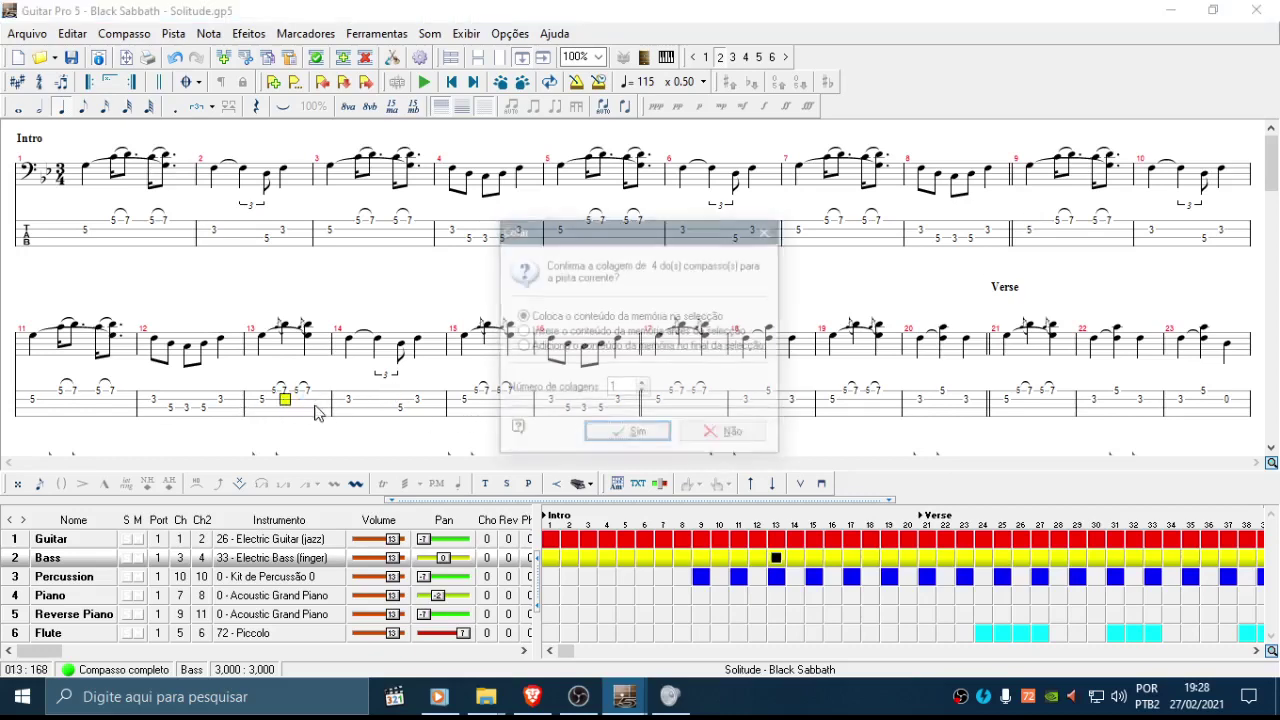
pyautogui.press('Return')
pyautogui.click(679, 372)
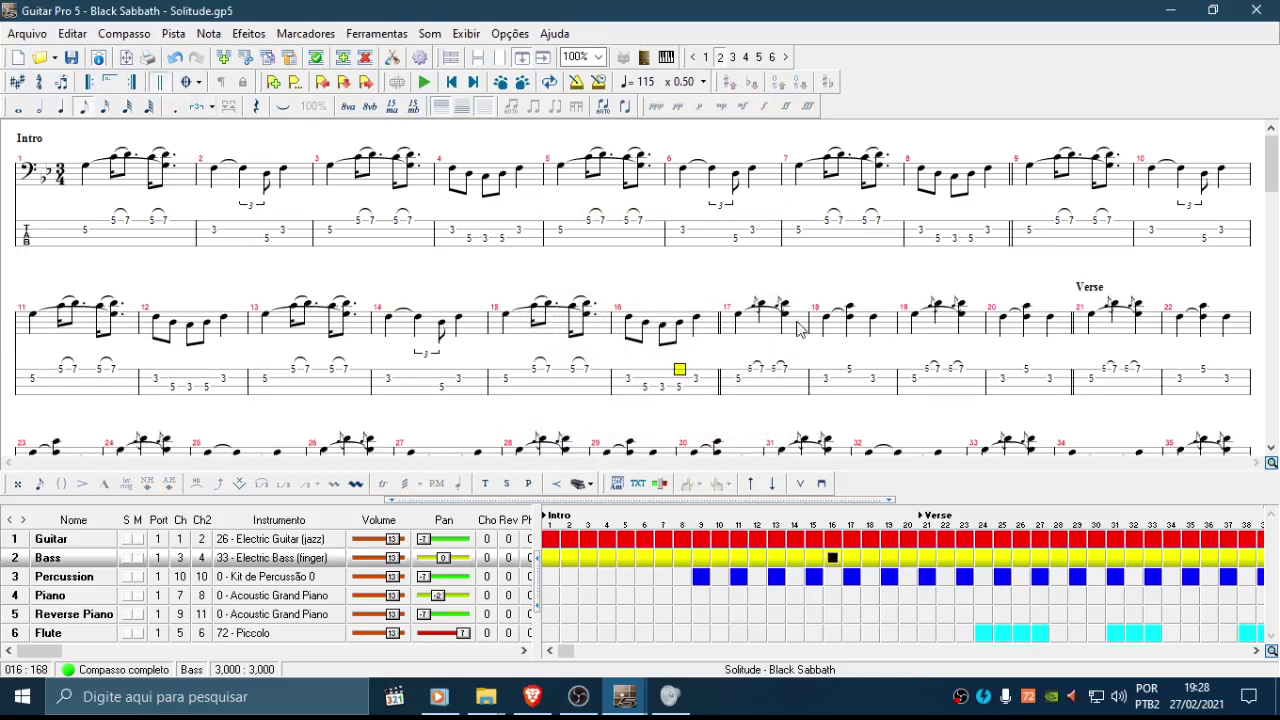
# Step: Find the next occurrence of the four-measure pattern in the Bass verse and paste the copied version over measures 24 to 27
pyautogui.scroll(-3, 1100, 380)
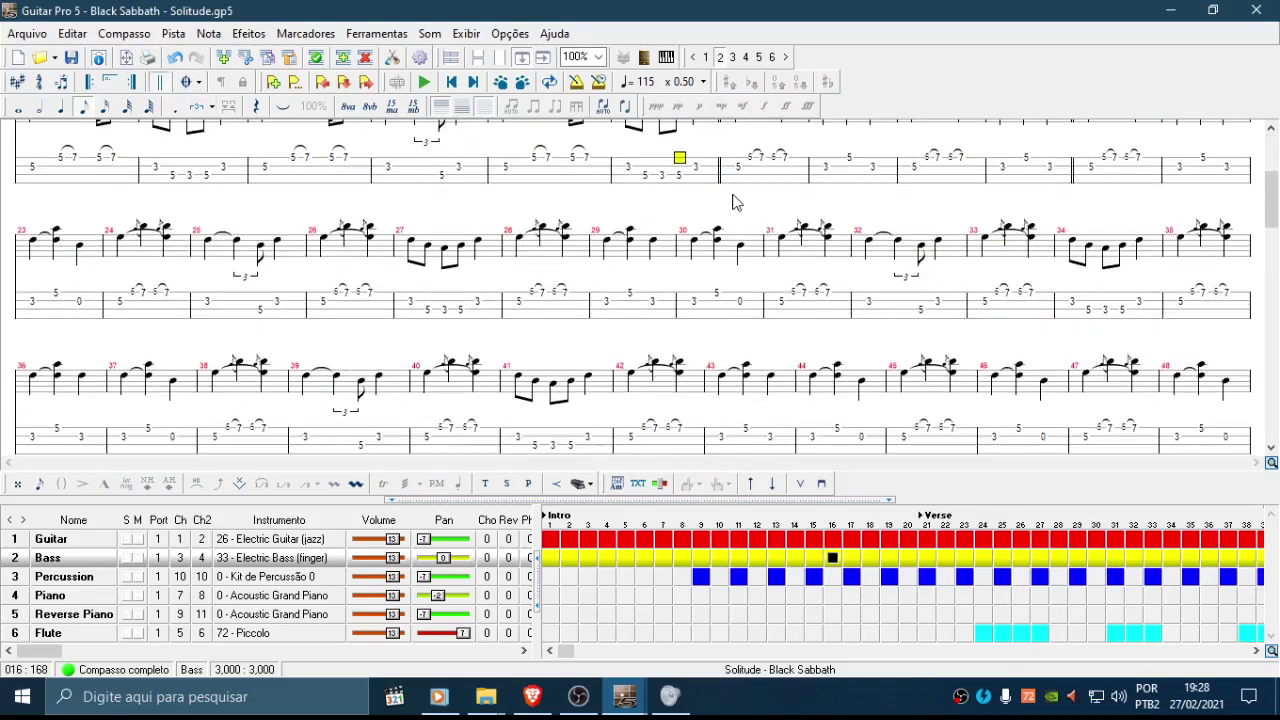
pyautogui.scroll(-2, 975, 255)
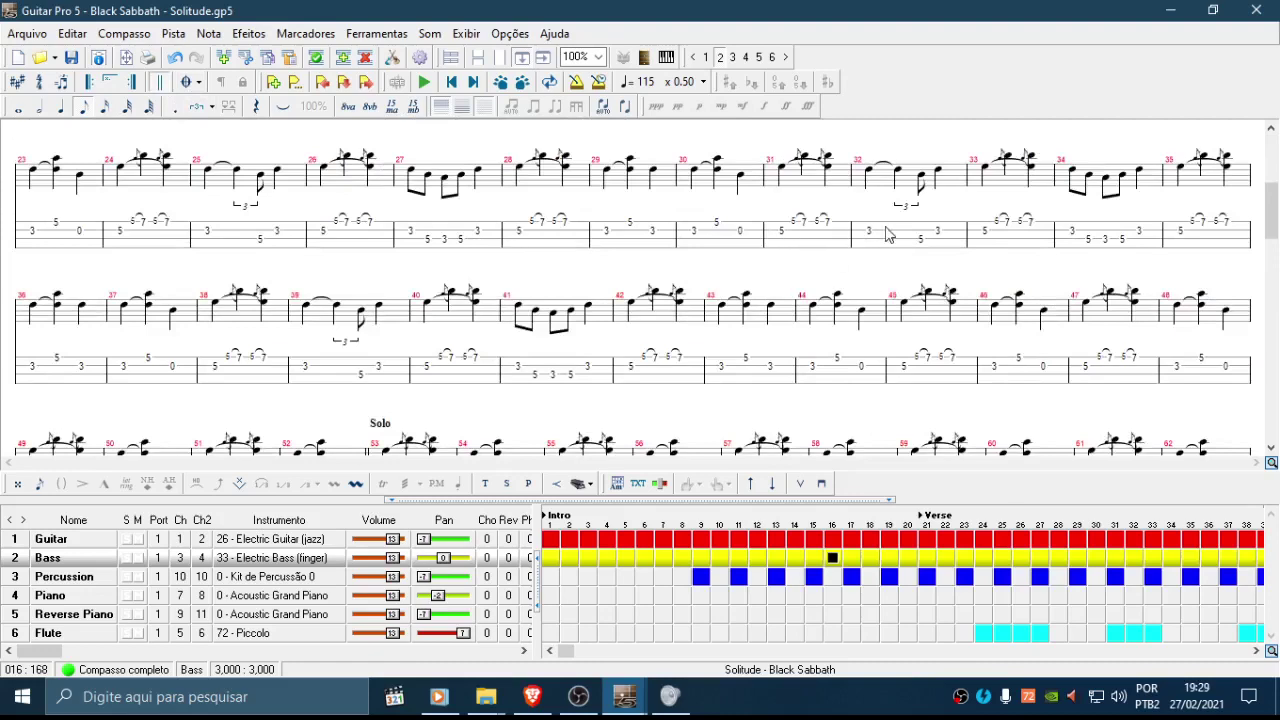
pyautogui.scroll(5, 800, 242)
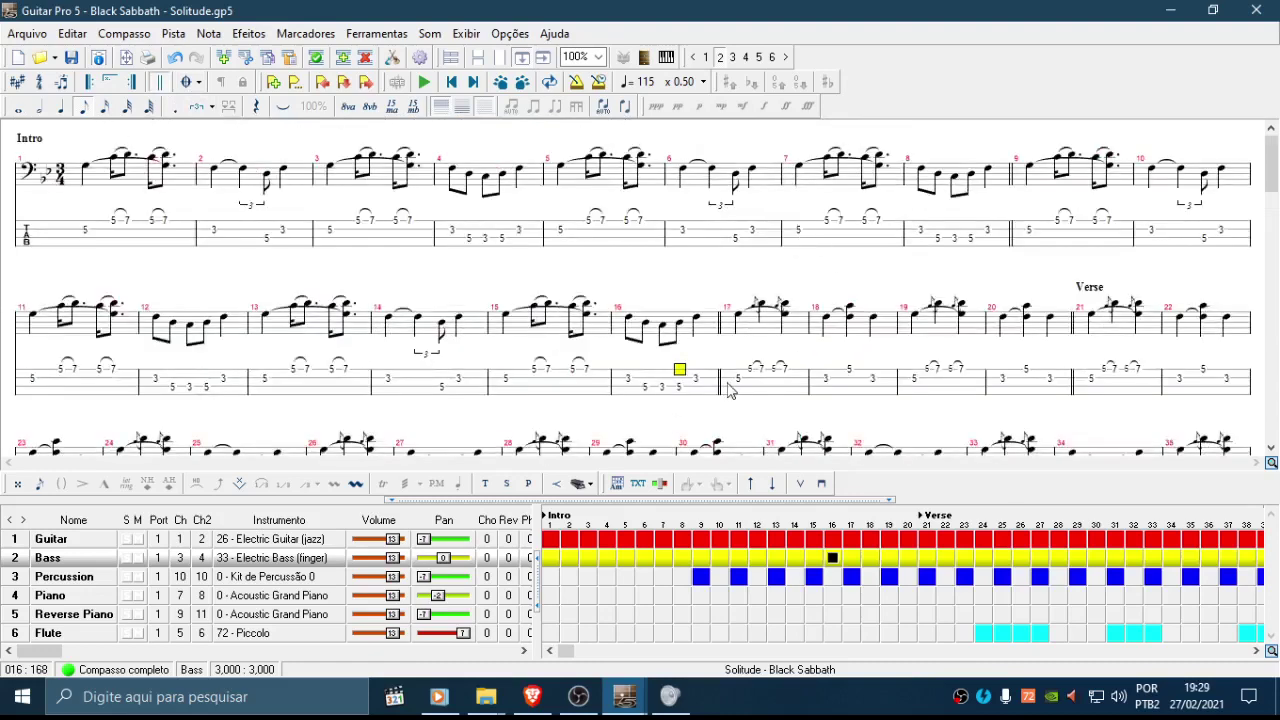
pyautogui.moveTo(838, 377); pyautogui.dragTo(852, 367)
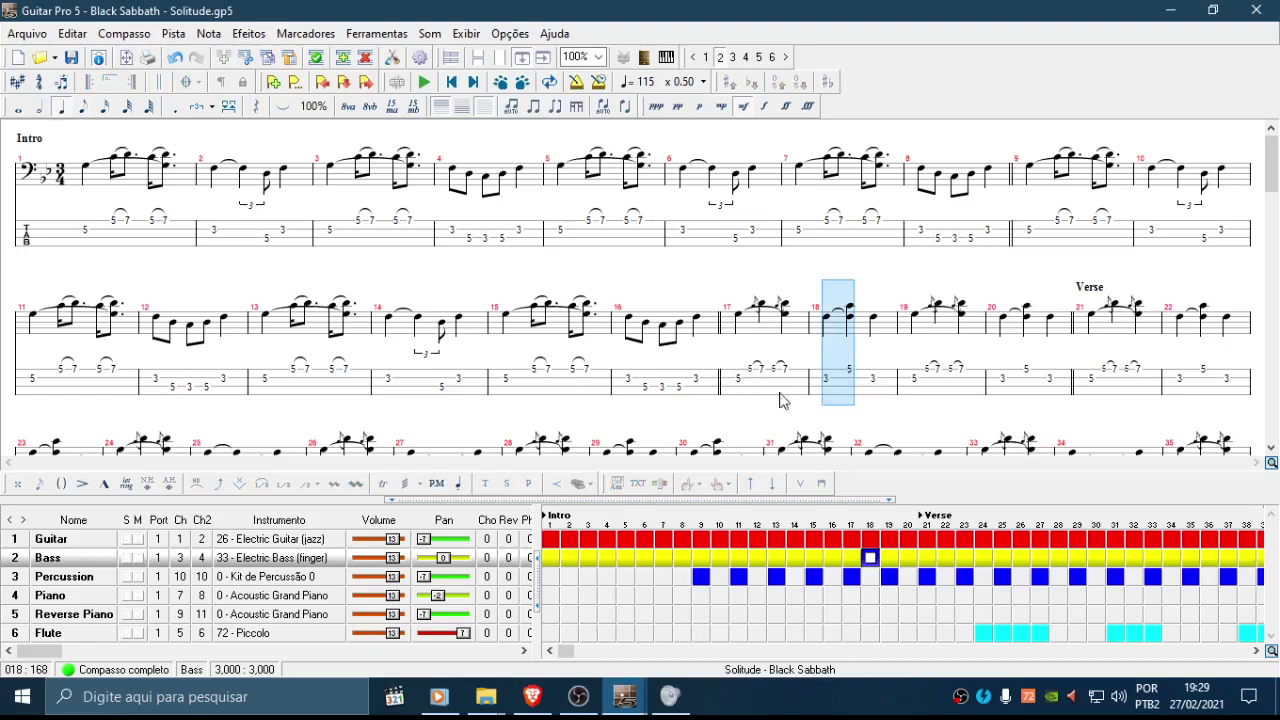
pyautogui.scroll(-3, 1110, 385)
pyautogui.scroll(-1, 1115, 381)
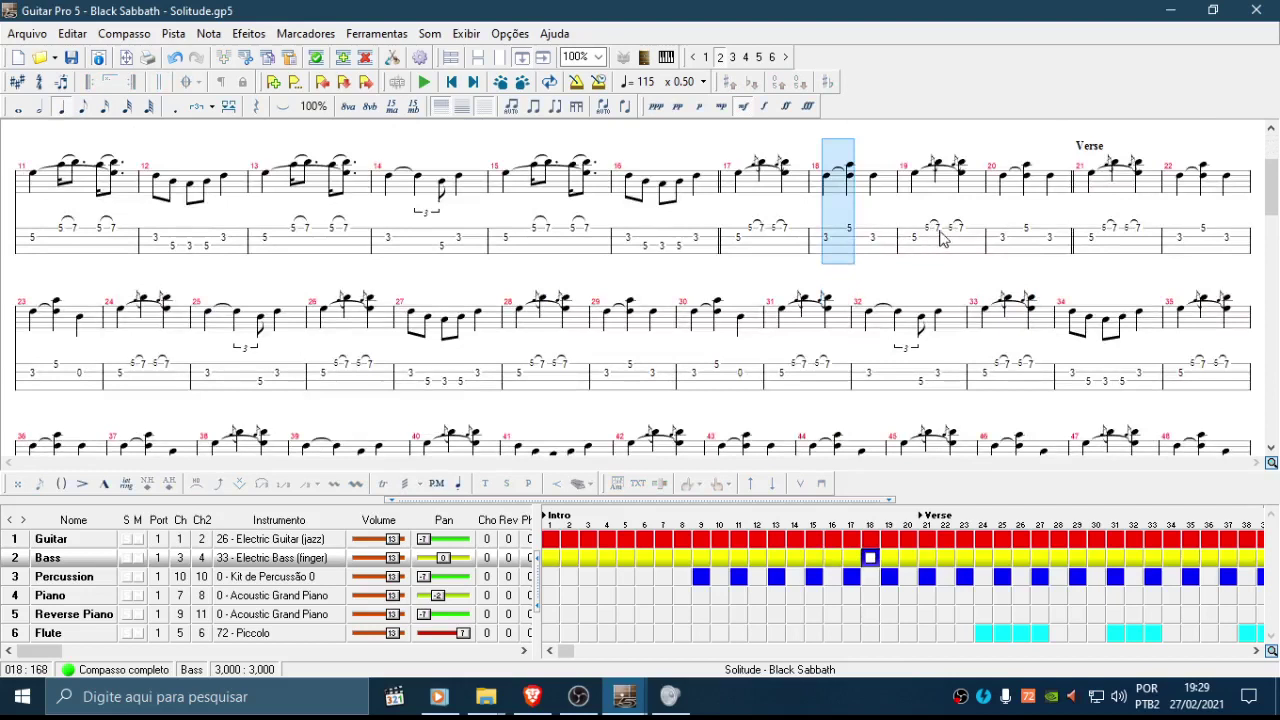
pyautogui.click(79, 372)
pyautogui.moveTo(145, 391); pyautogui.dragTo(521, 395)
pyautogui.click(562, 382)
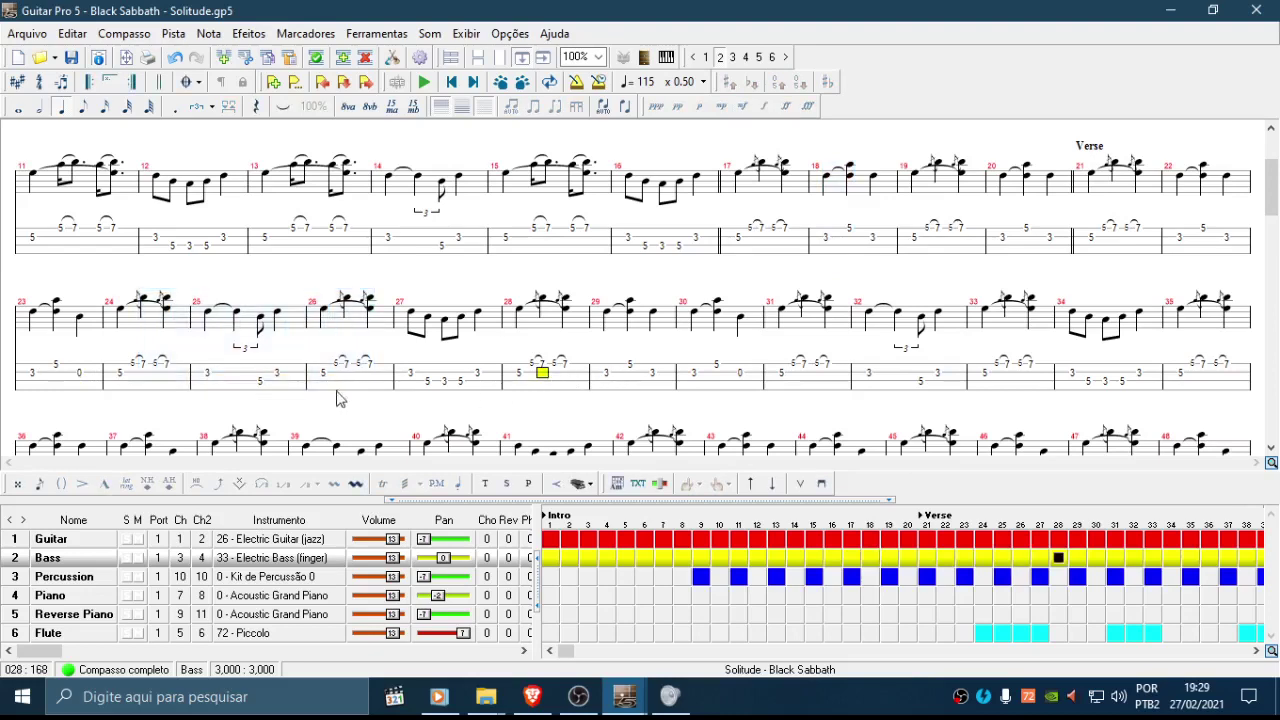
pyautogui.click(128, 376)
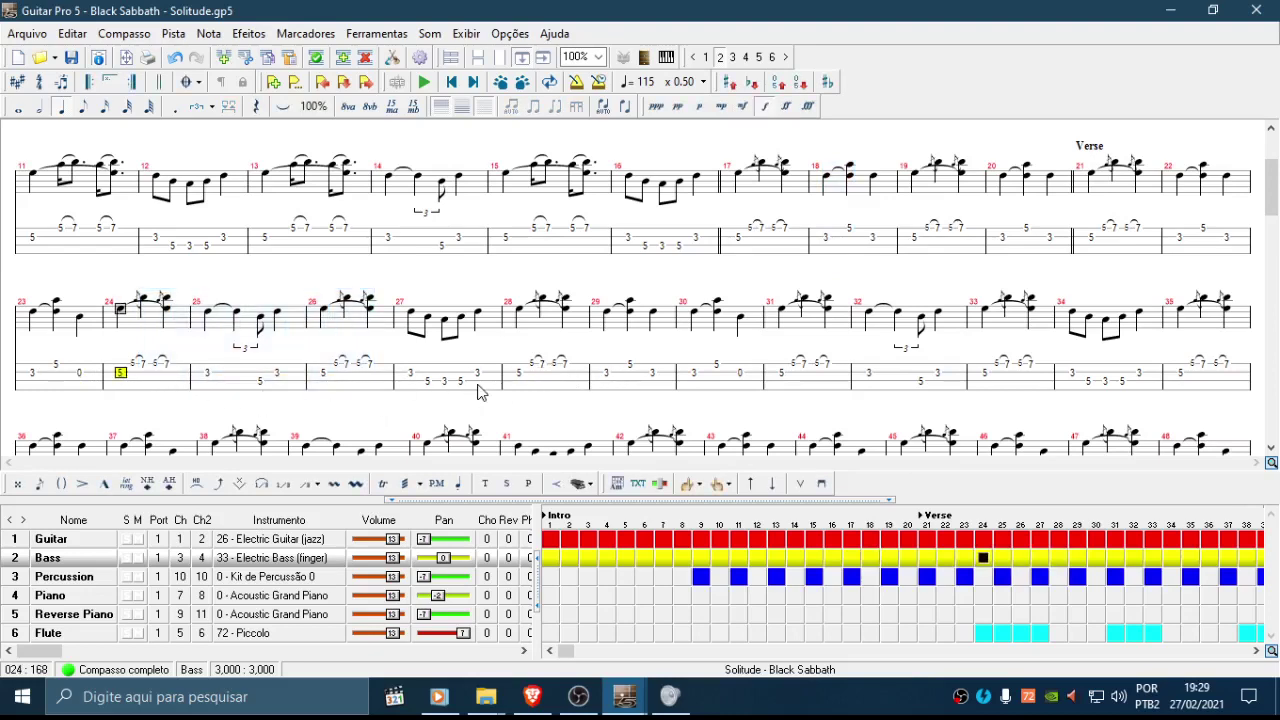
pyautogui.hotkey('ctrl', 'v')
pyautogui.click(620, 438)
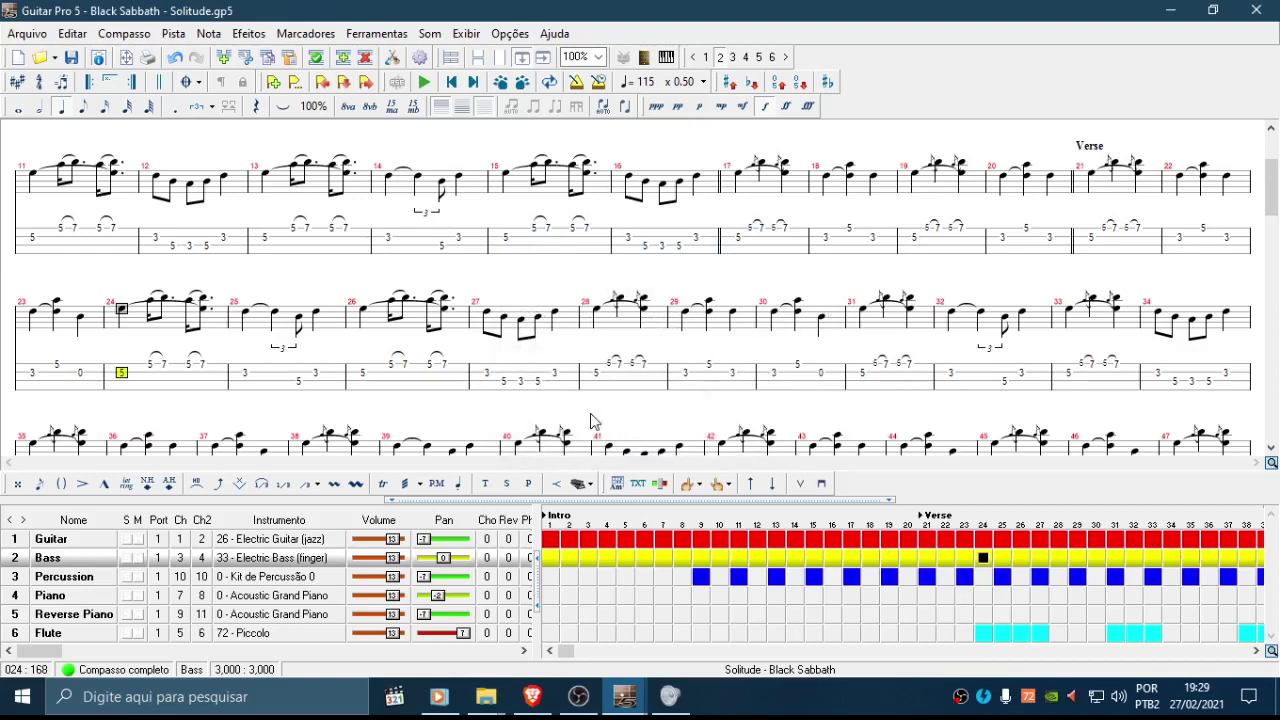
# Step: Paste the copied four-measure pattern over Bass measures 31 to 34
pyautogui.click(150, 364)
pyautogui.moveTo(164, 371); pyautogui.dragTo(541, 371)
pyautogui.moveTo(168, 379); pyautogui.dragTo(247, 372)
pyautogui.moveTo(848, 234); pyautogui.dragTo(840, 240)
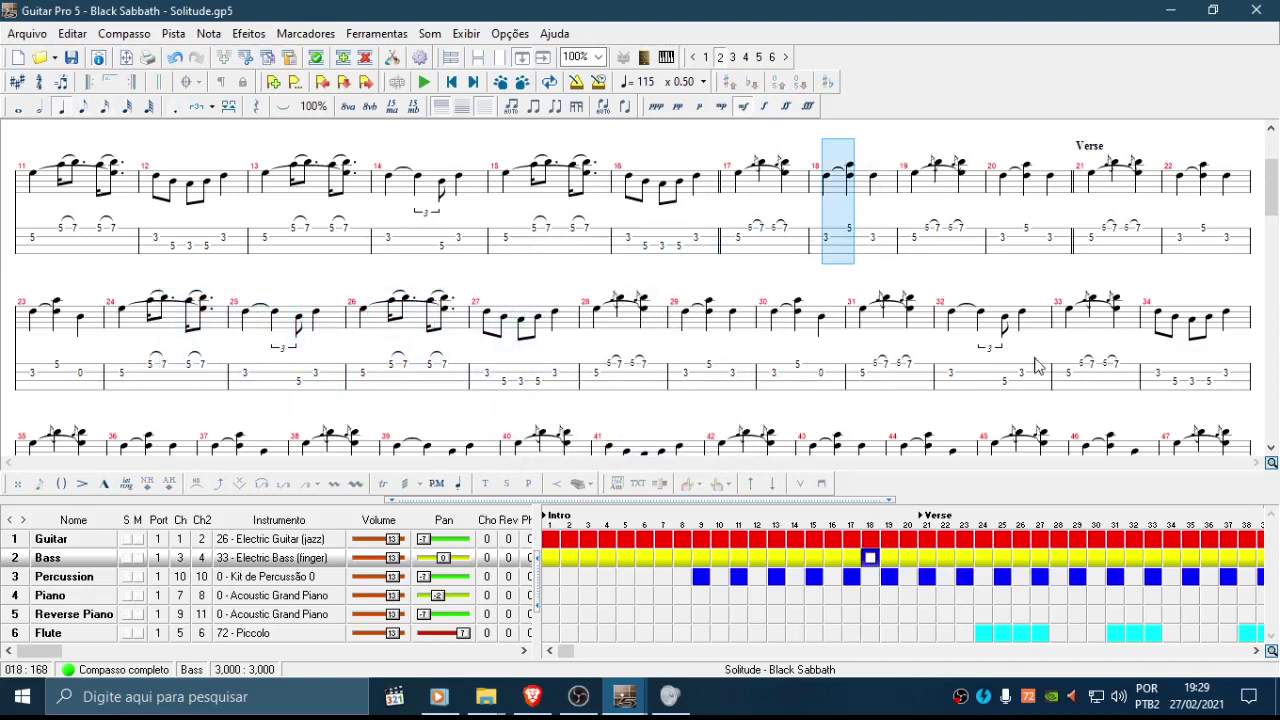
pyautogui.click(865, 374)
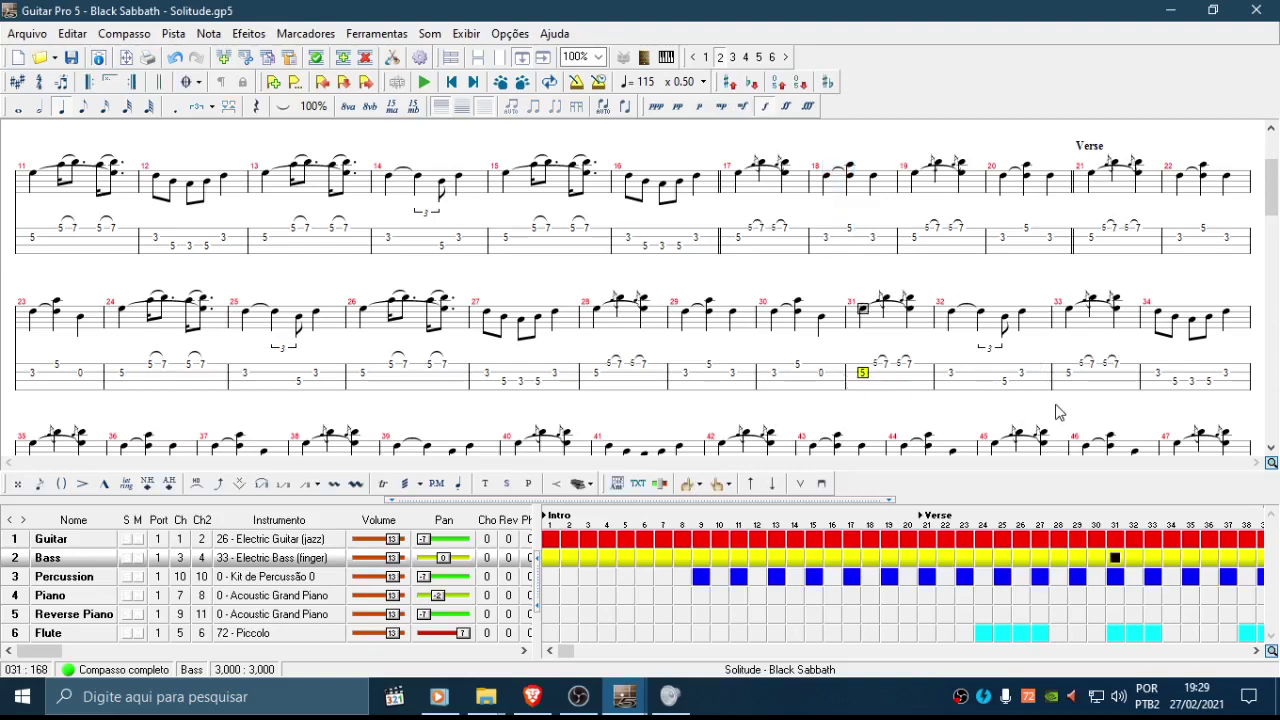
pyautogui.hotkey('ctrl', 'v')
pyautogui.press('Return')
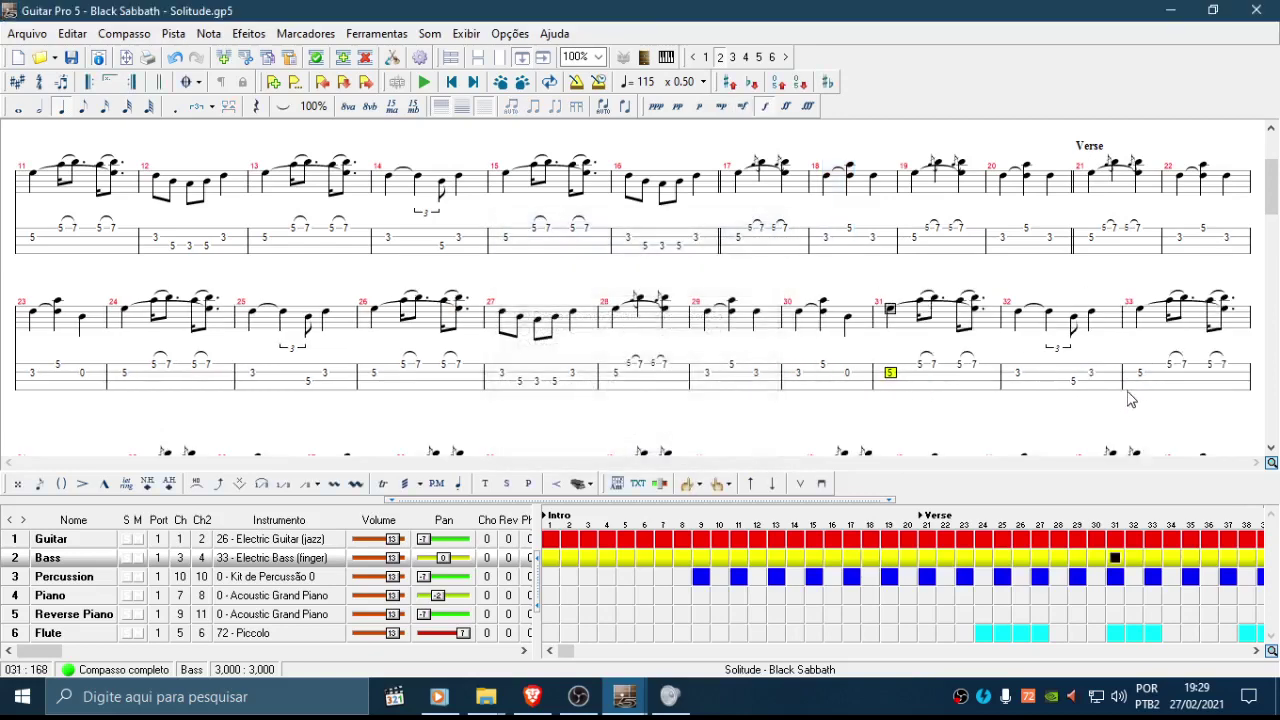
# Step: Paste the copied four-measure pattern over Bass measures 38 to 41
pyautogui.scroll(-3, 1130, 399)
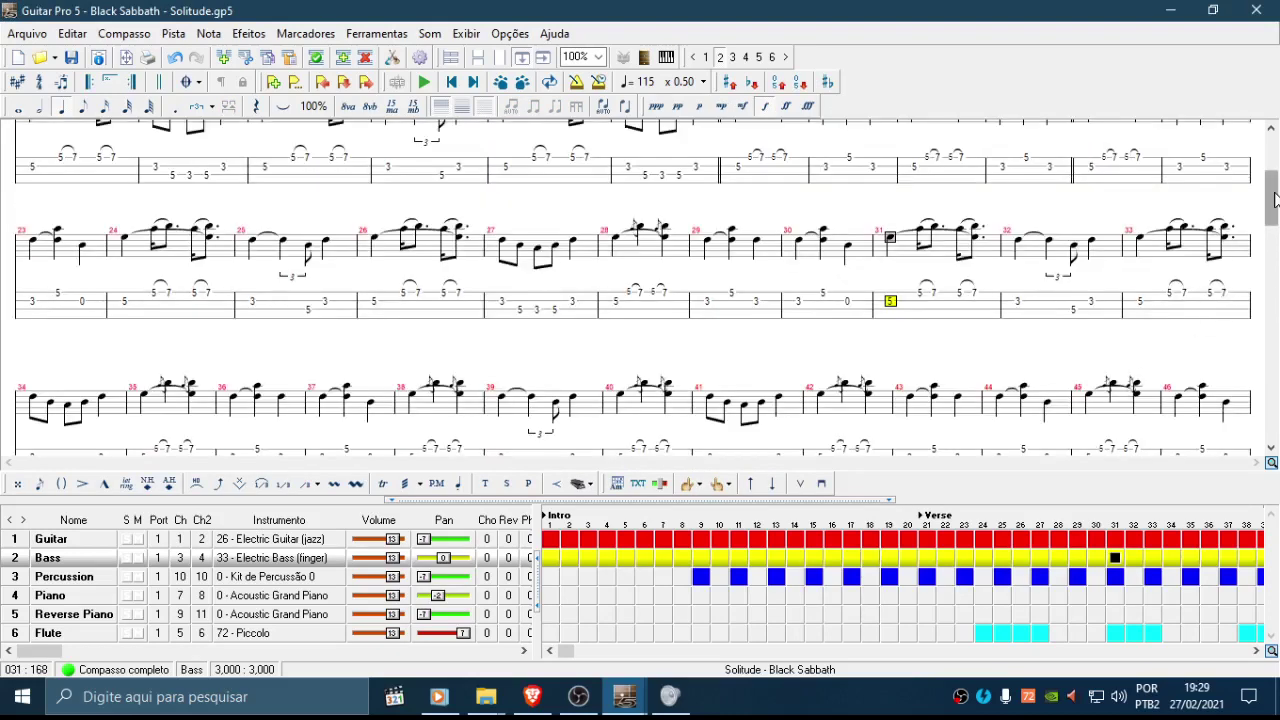
pyautogui.scroll(-3, 1272, 215)
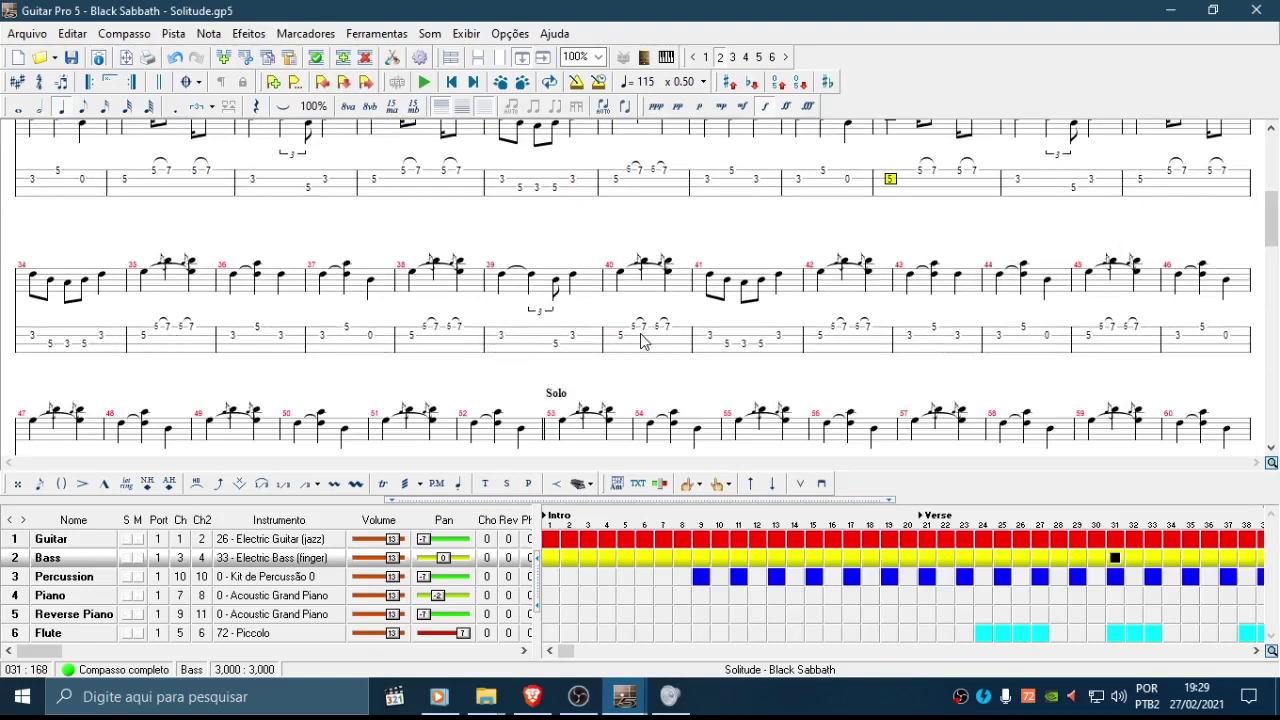
pyautogui.click(440, 334)
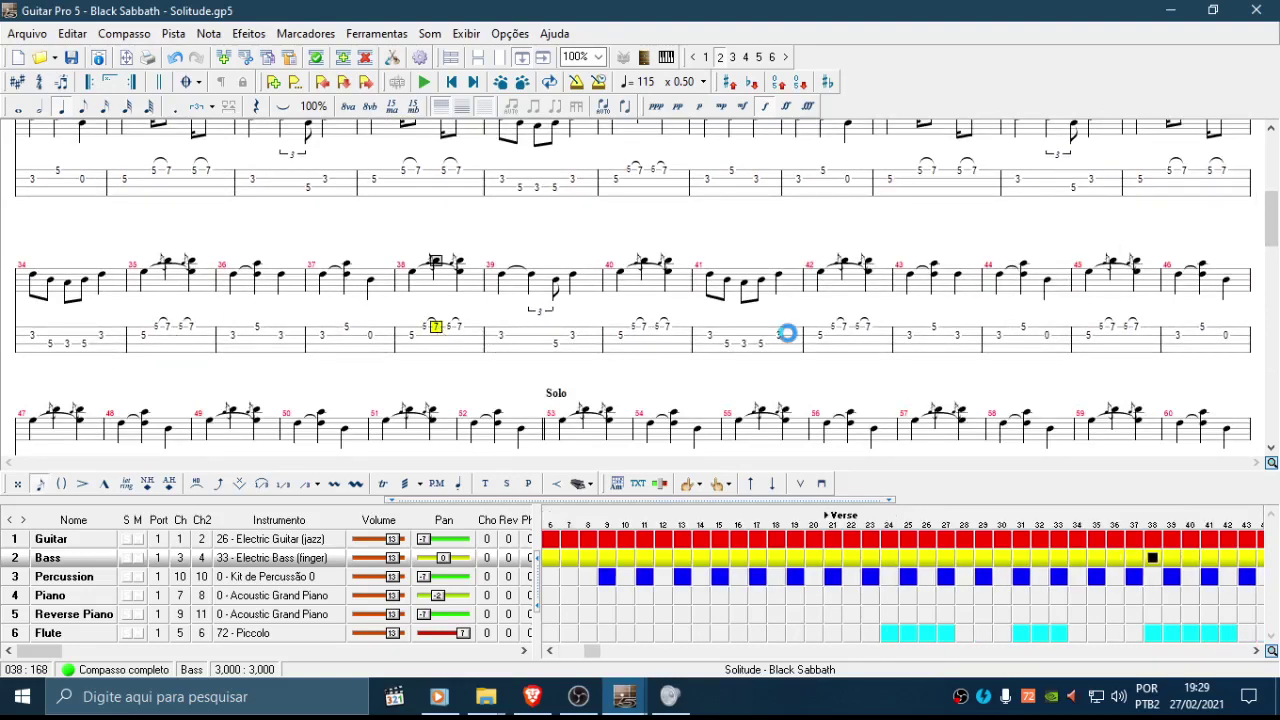
pyautogui.hotkey('ctrl', 'v')
pyautogui.press('Return')
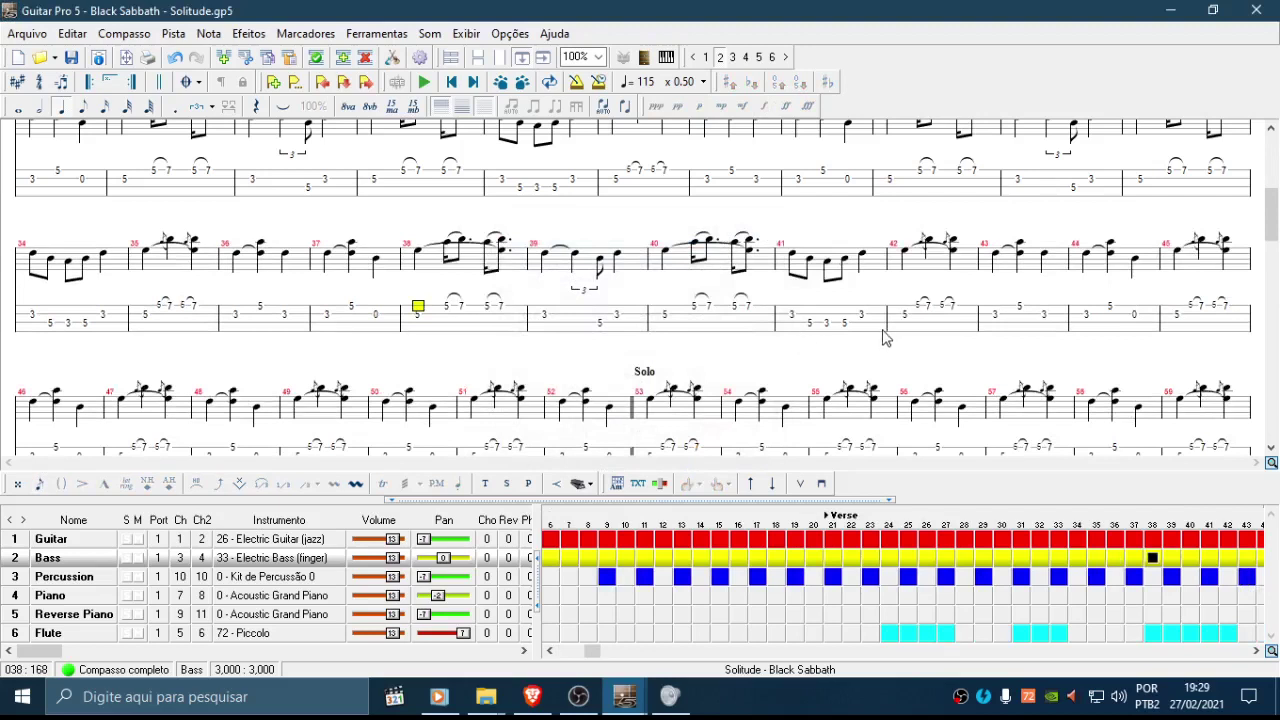
# Step: Find the next occurrence of the four-measure pattern in the Bass track and paste the copied version over measures 61 to 64
pyautogui.click(875, 321)
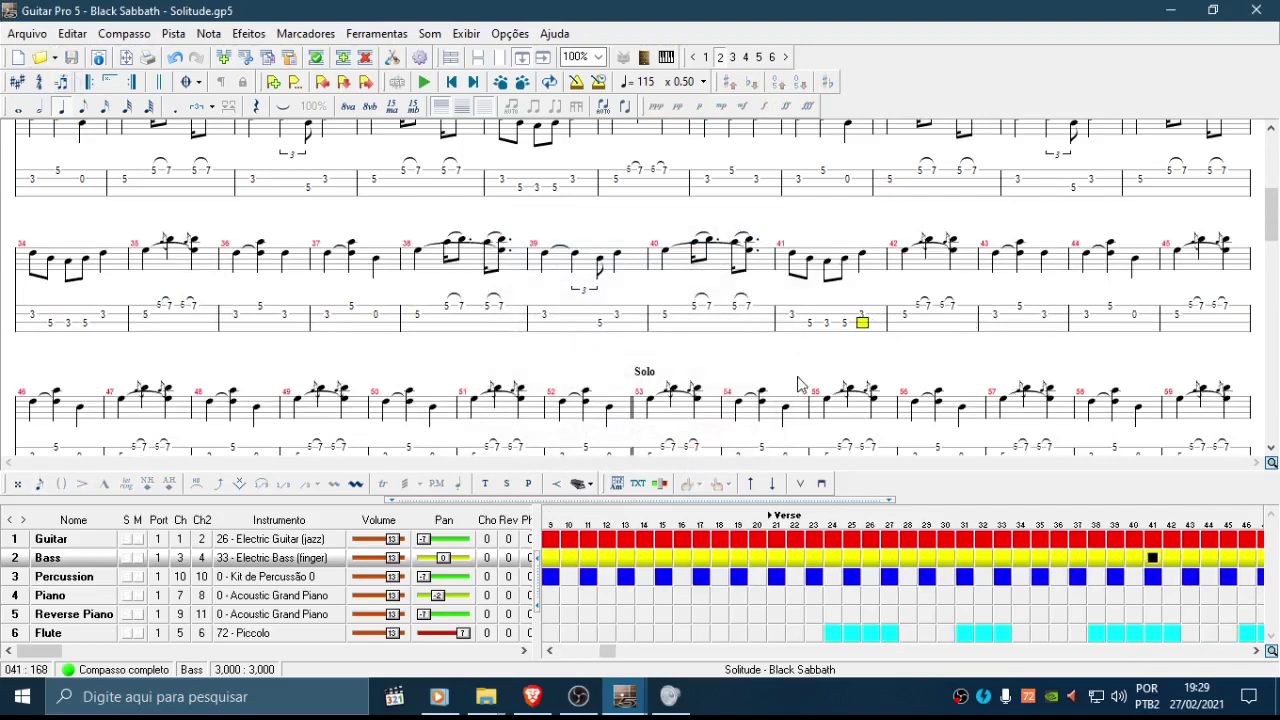
pyautogui.moveTo(514, 328); pyautogui.dragTo(752, 332)
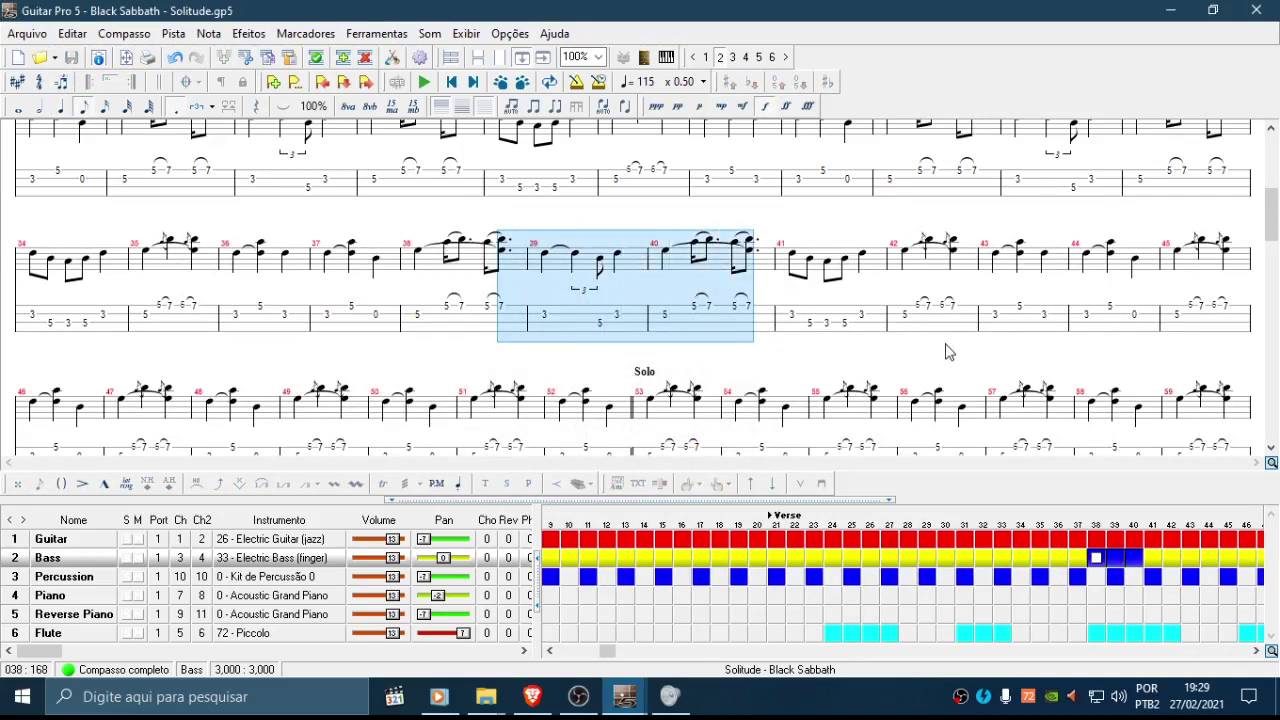
pyautogui.click(950, 324)
pyautogui.click(916, 312)
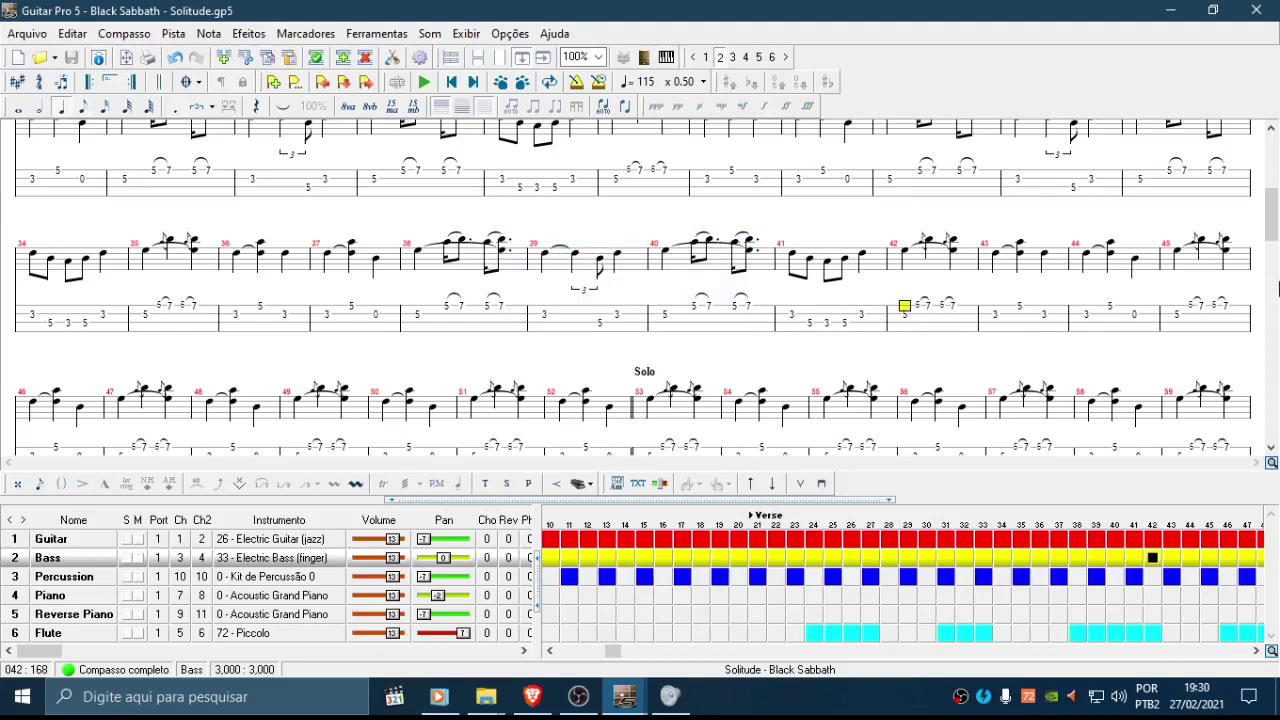
pyautogui.moveTo(1274, 222); pyautogui.dragTo(1274, 232)
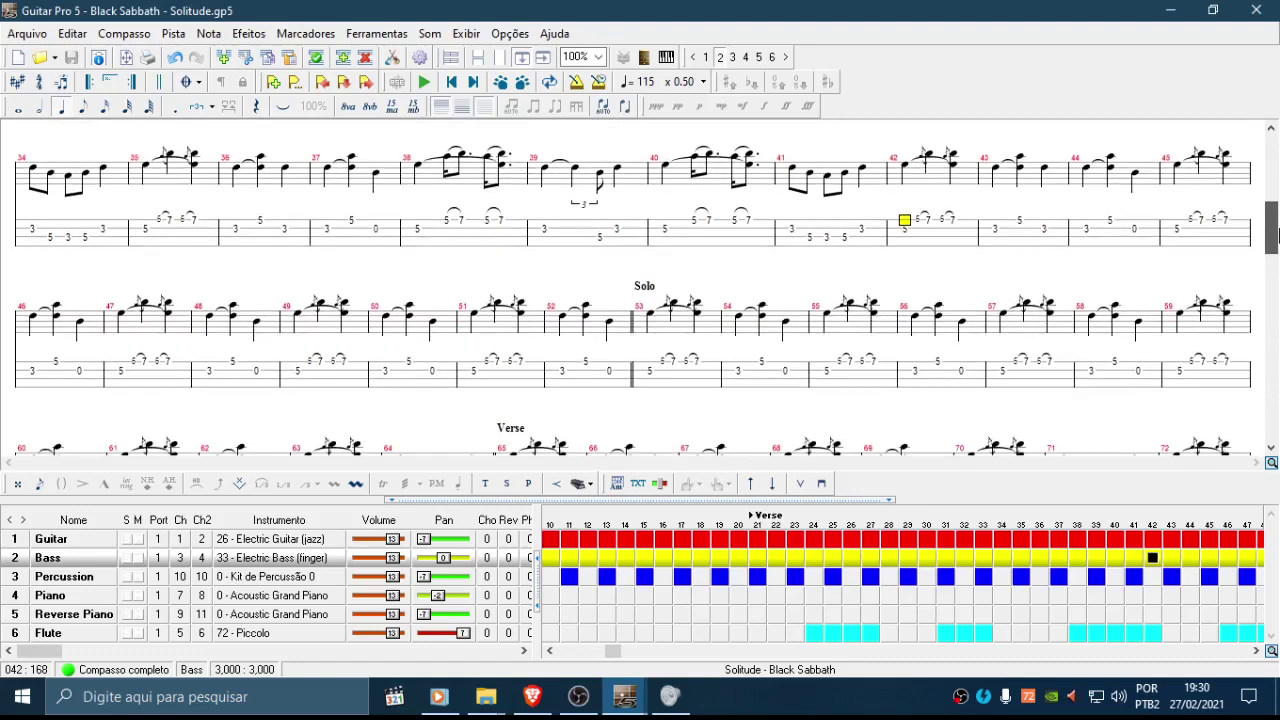
pyautogui.moveTo(1274, 232); pyautogui.dragTo(1274, 258)
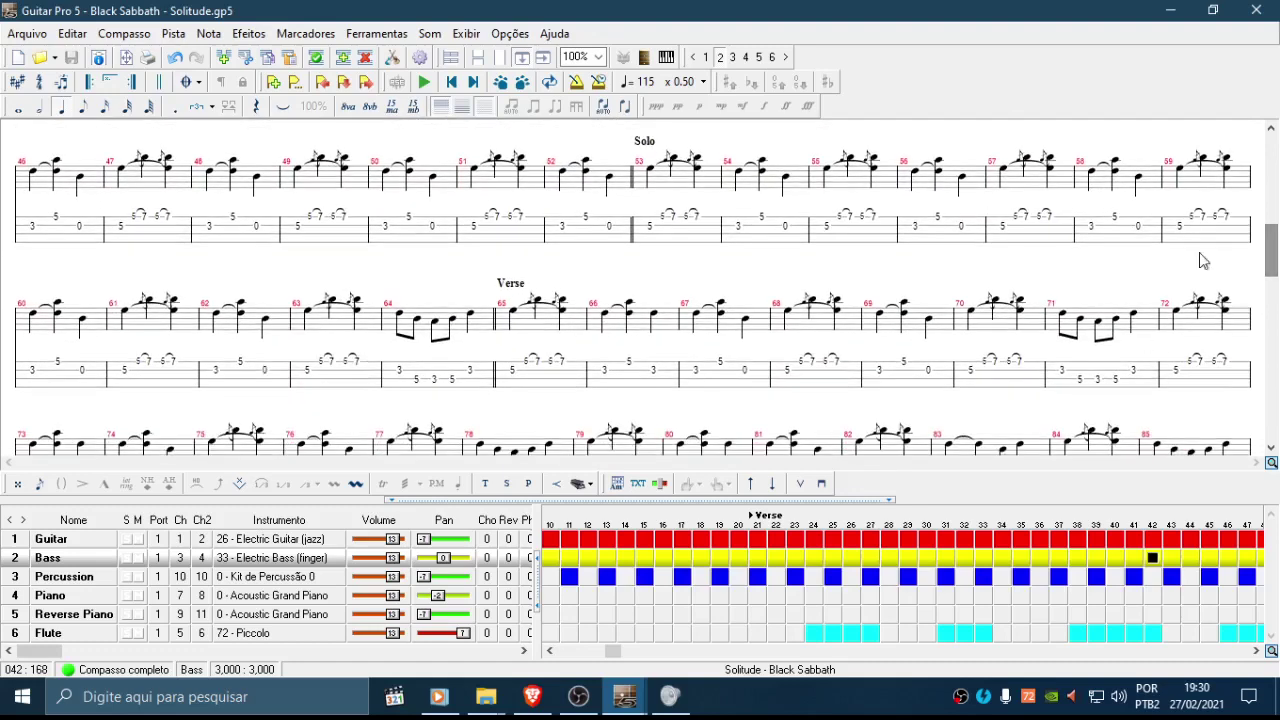
pyautogui.click(152, 375)
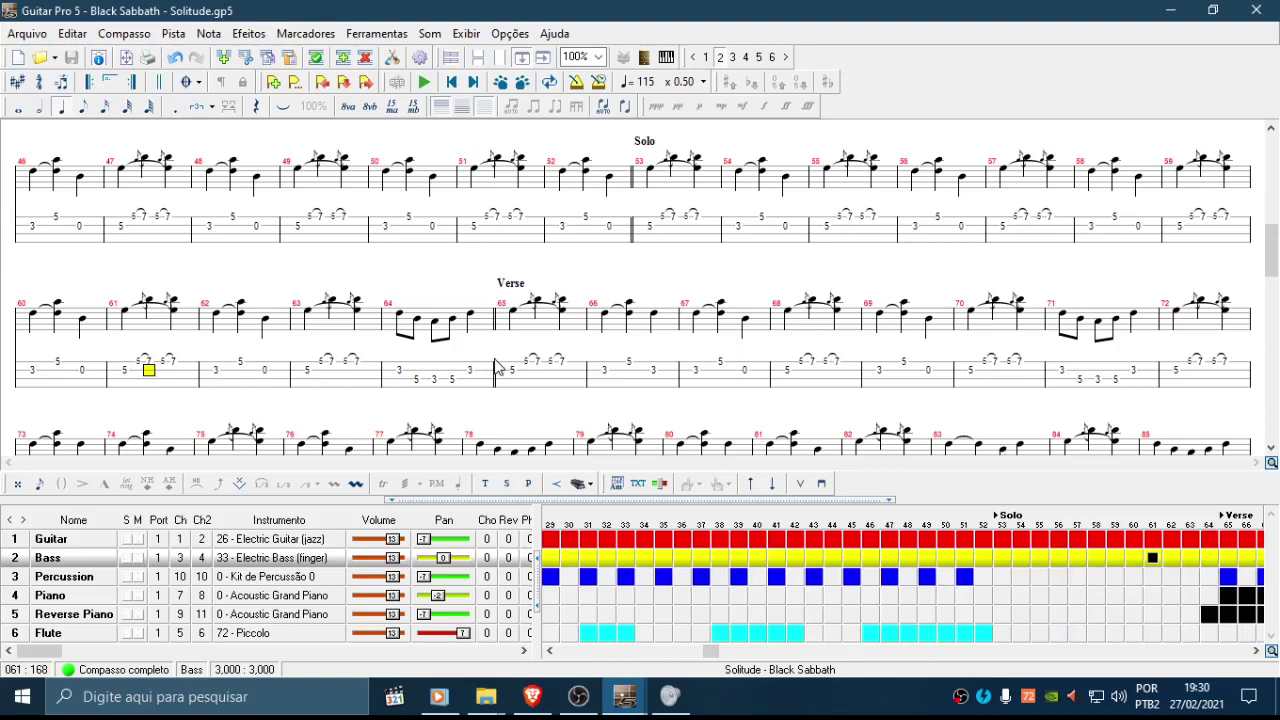
pyautogui.hotkey('ctrl', 'v')
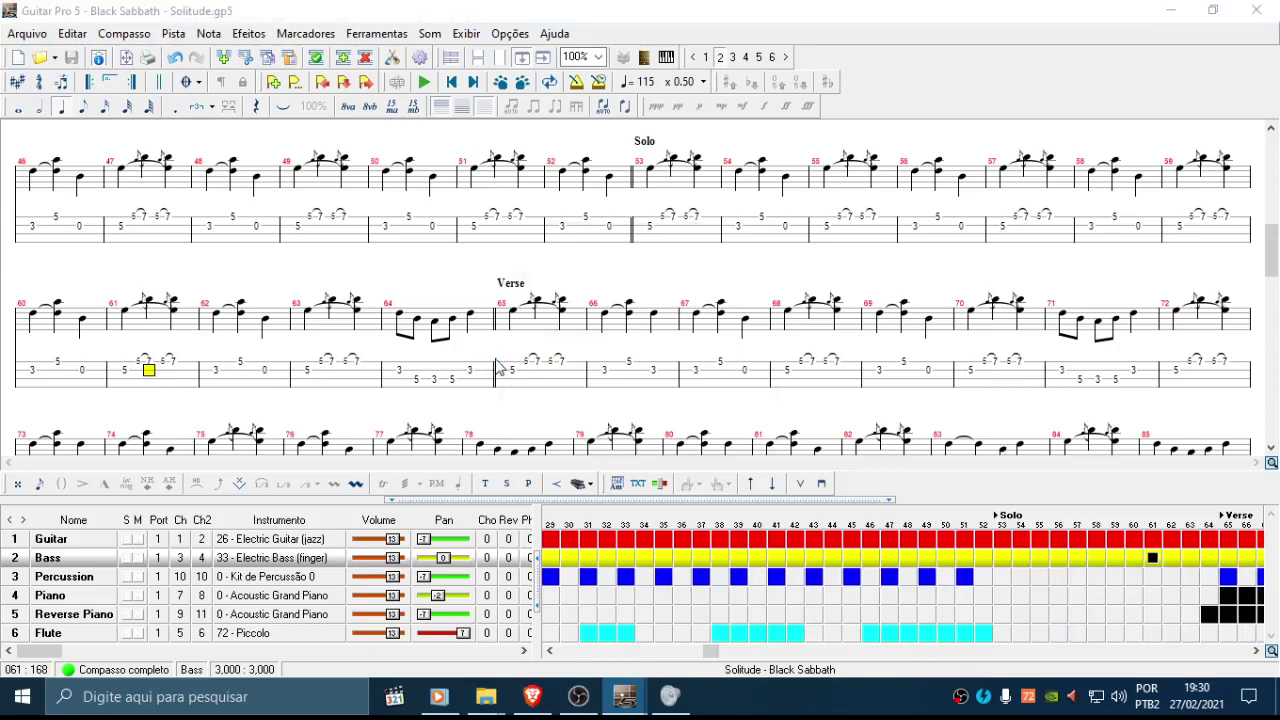
pyautogui.press('Return')
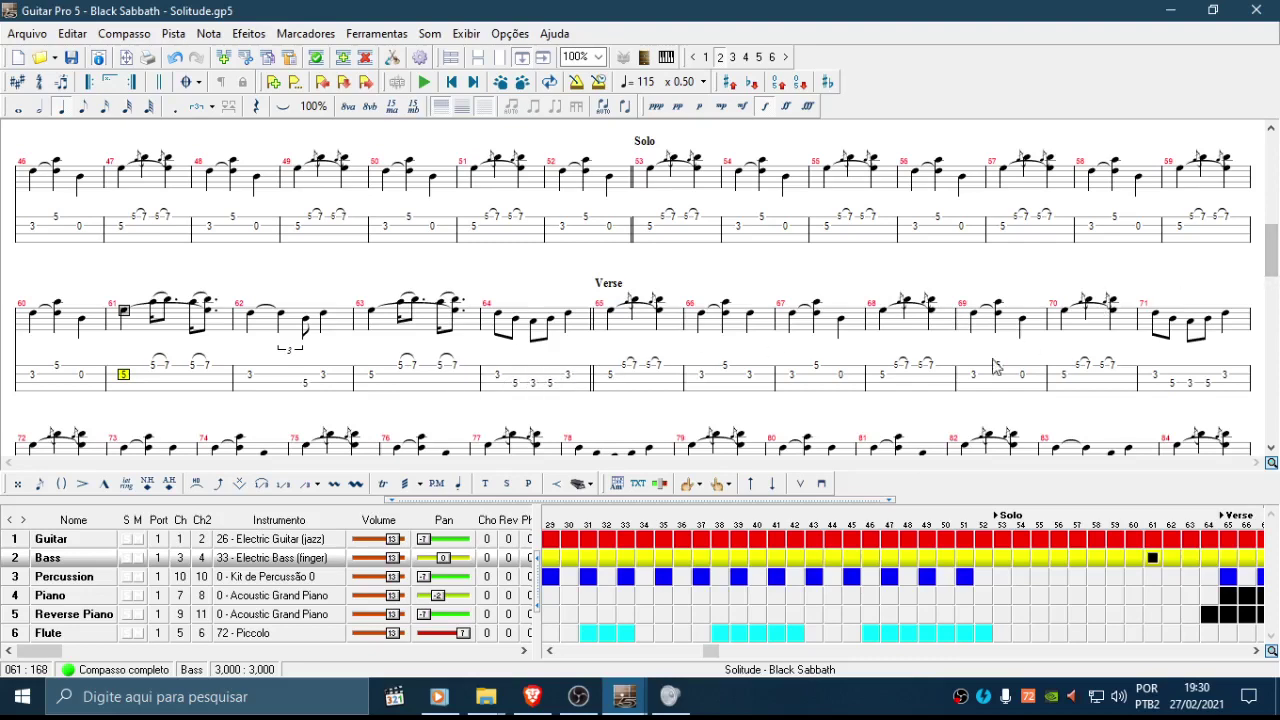
# Step: Look through the second Bass verse for the same four-measure pattern and paste the copied version over measures 82 to 85
pyautogui.click(1090, 376)
pyautogui.moveTo(1273, 258); pyautogui.dragTo(1276, 278)
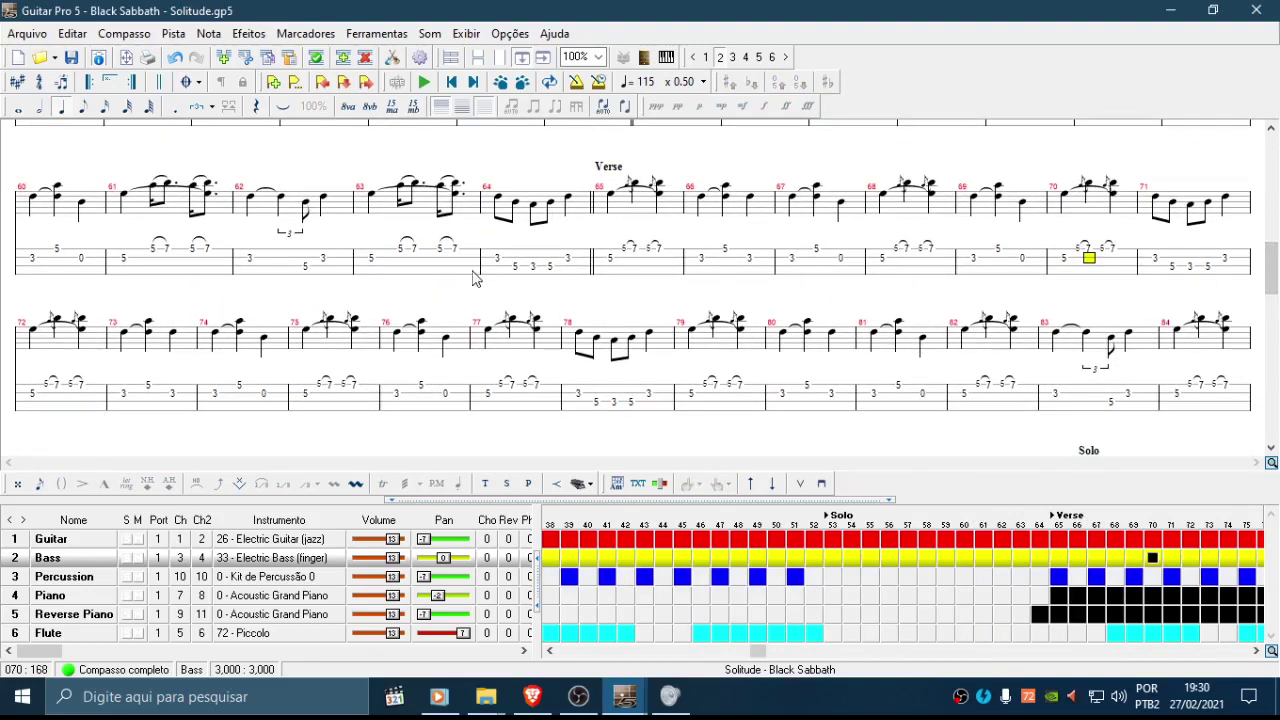
pyautogui.click(250, 266)
pyautogui.click(320, 262)
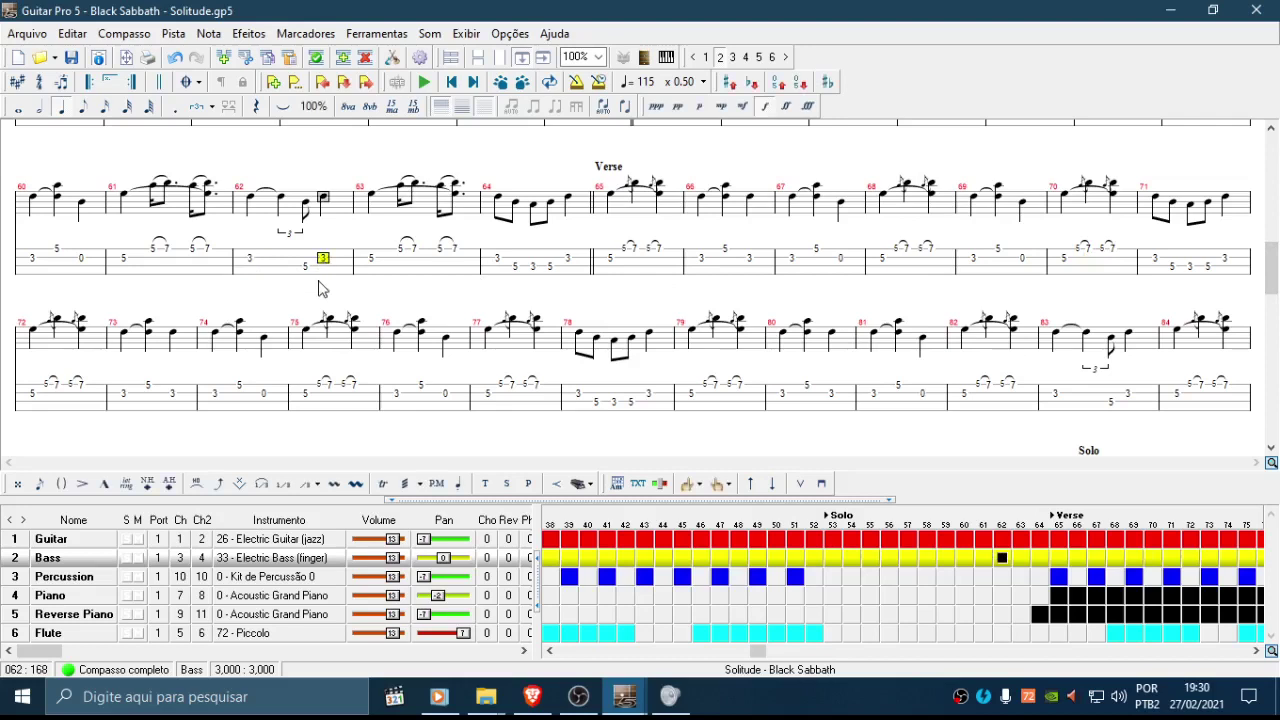
pyautogui.click(1180, 250)
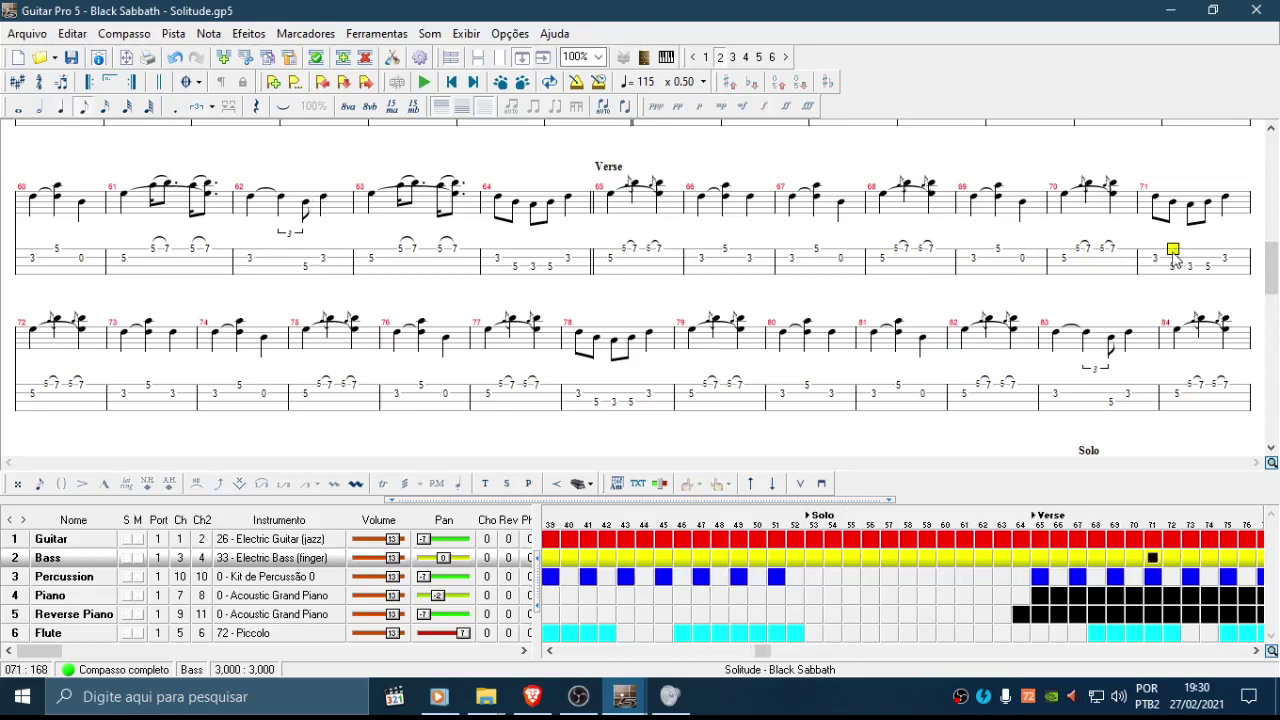
pyautogui.moveTo(1236, 262); pyautogui.dragTo(1152, 270)
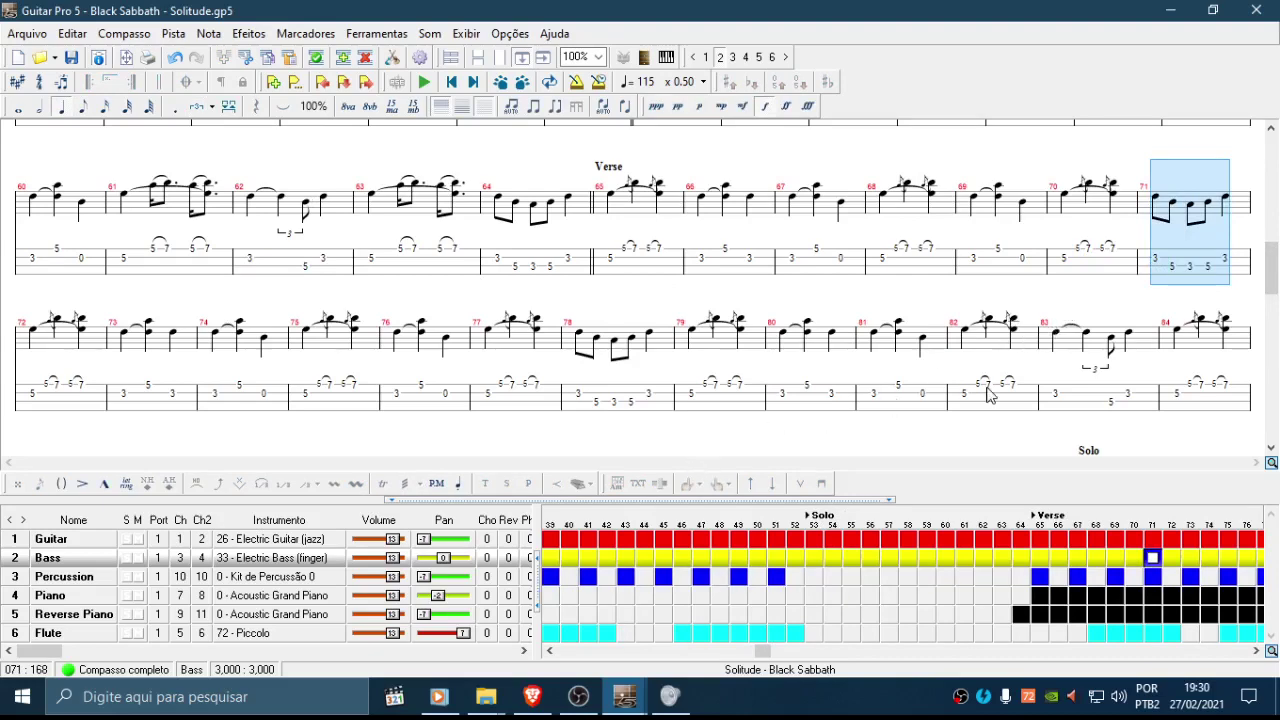
pyautogui.click(636, 400)
pyautogui.moveTo(1275, 258); pyautogui.dragTo(1276, 282)
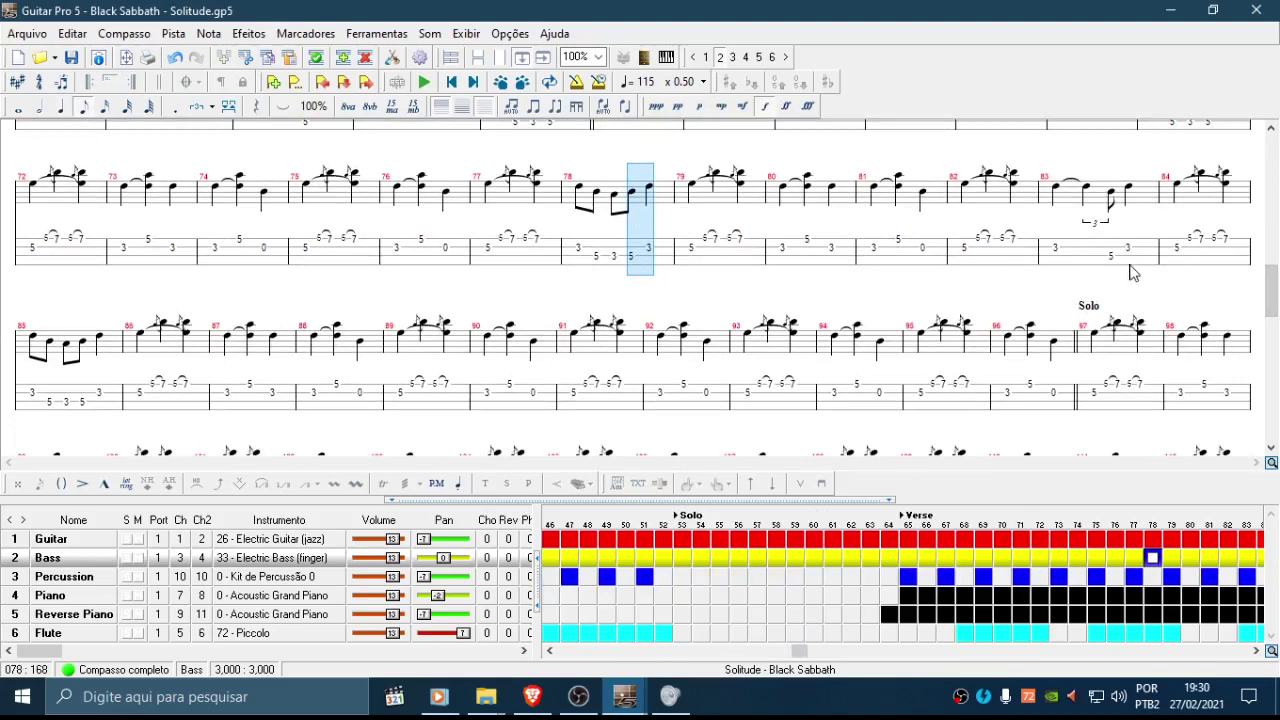
pyautogui.click(990, 250)
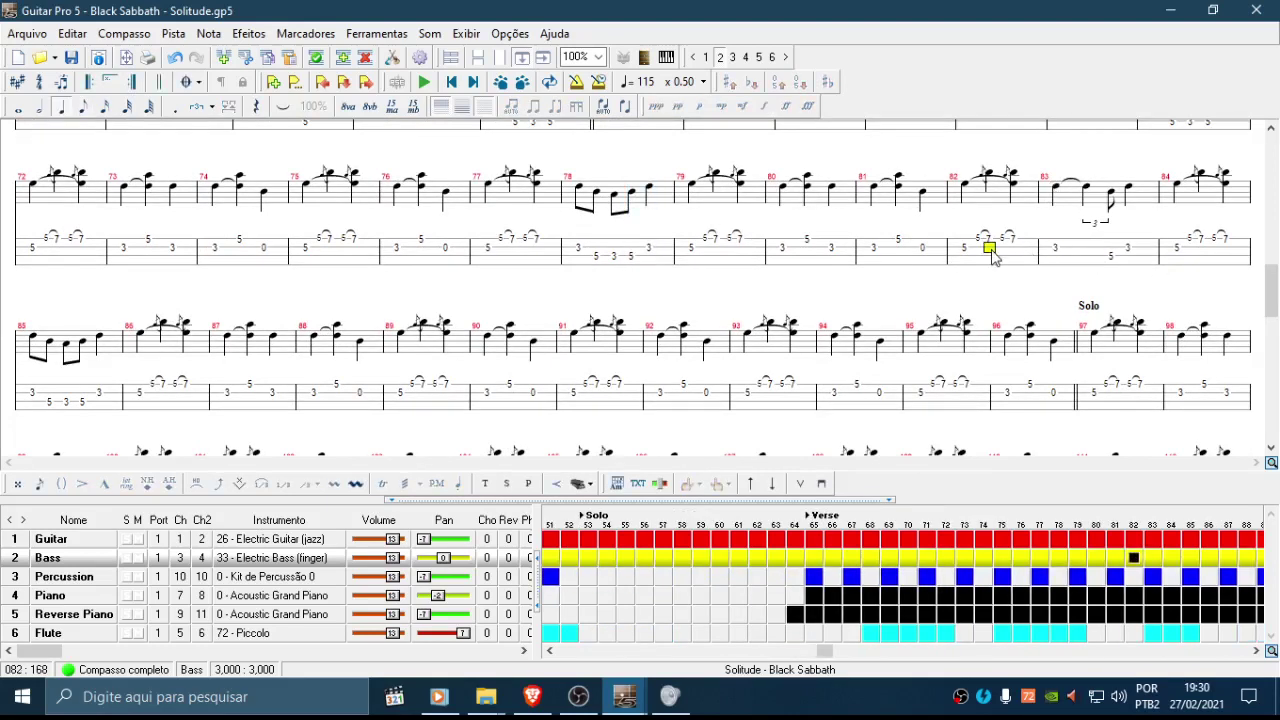
pyautogui.hotkey('ctrl', 'v')
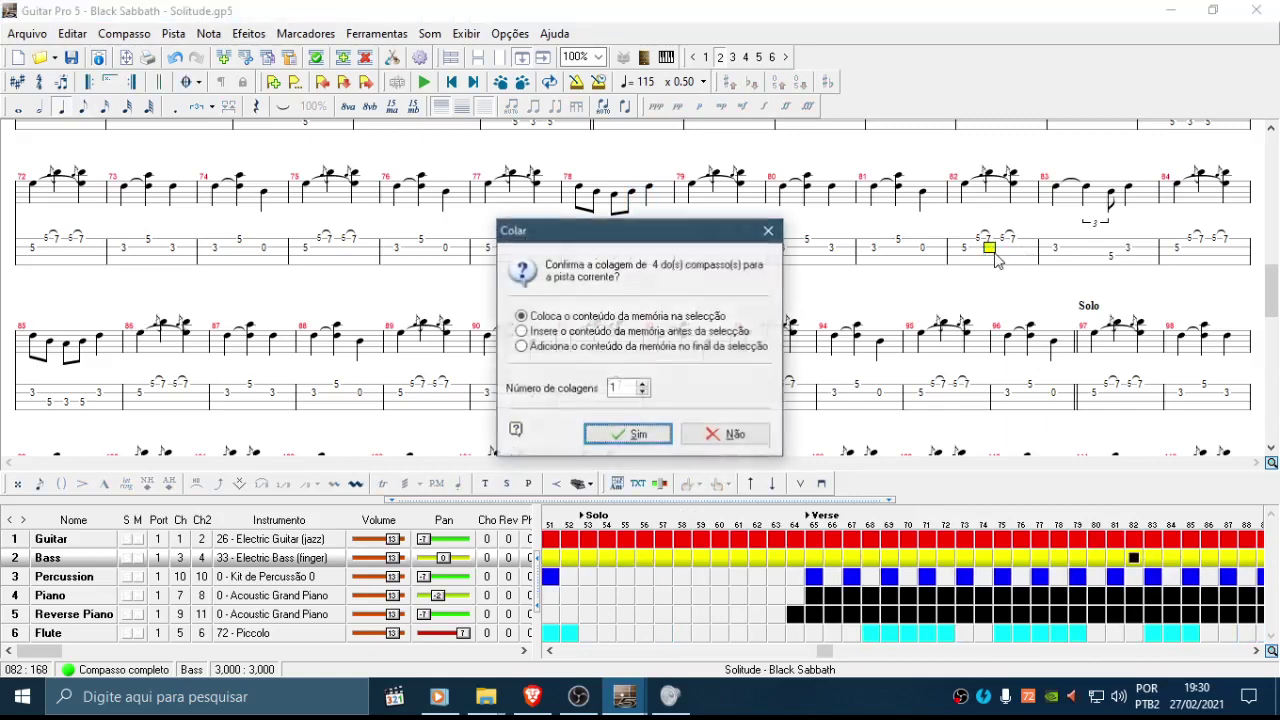
pyautogui.press('Return')
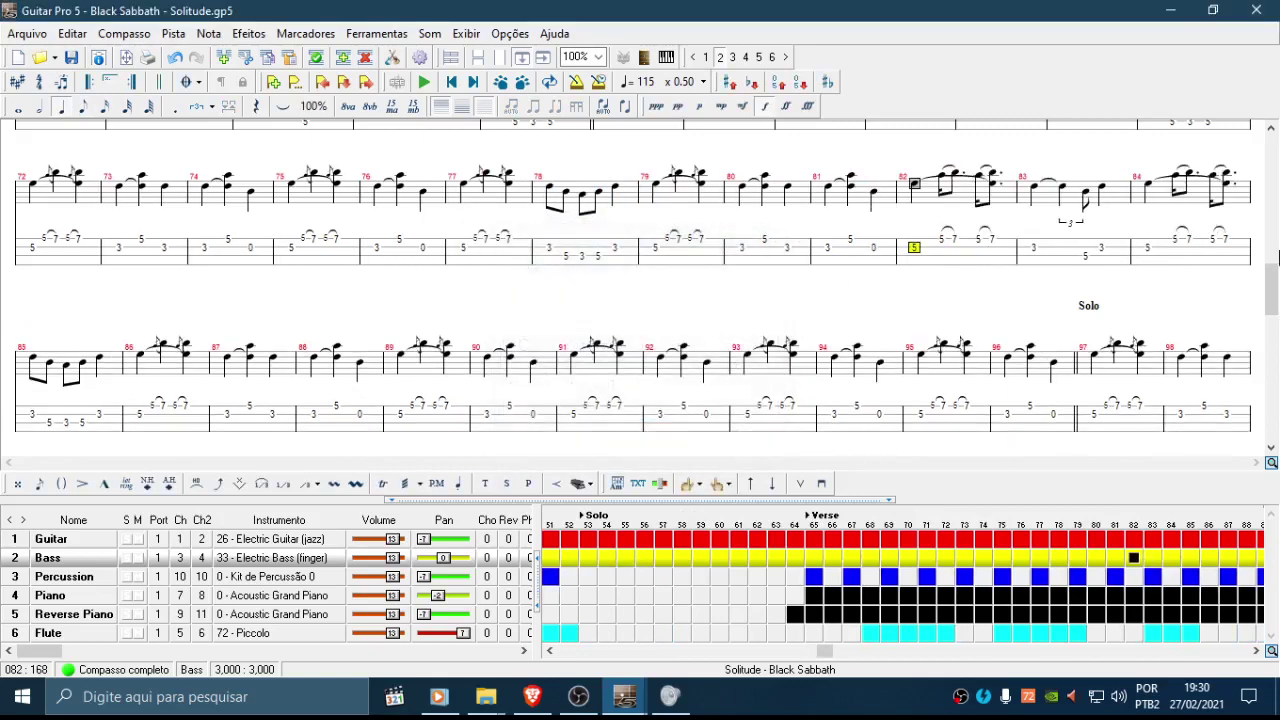
# Step: Copy the hammer-on figure from Bass measure 15 and paste it over the grace-note figure in measure 17
pyautogui.moveTo(1277, 262); pyautogui.dragTo(1278, 150)
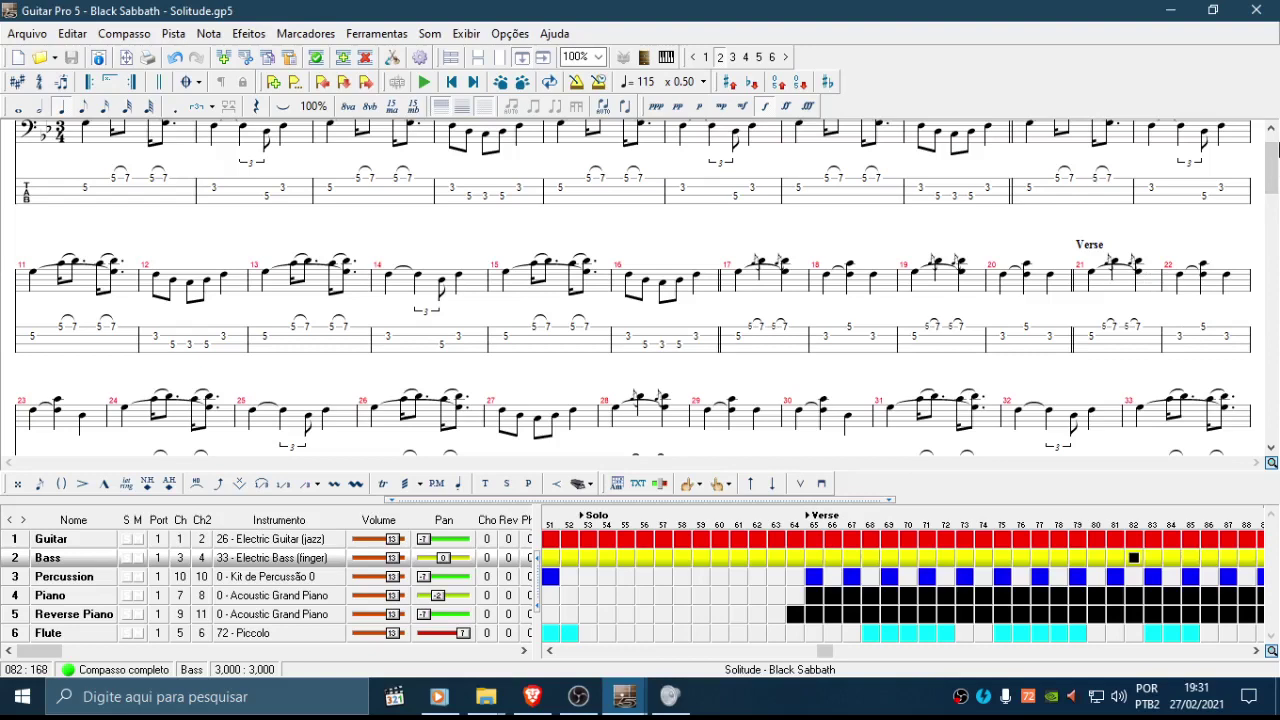
pyautogui.moveTo(1277, 148); pyautogui.dragTo(1276, 138)
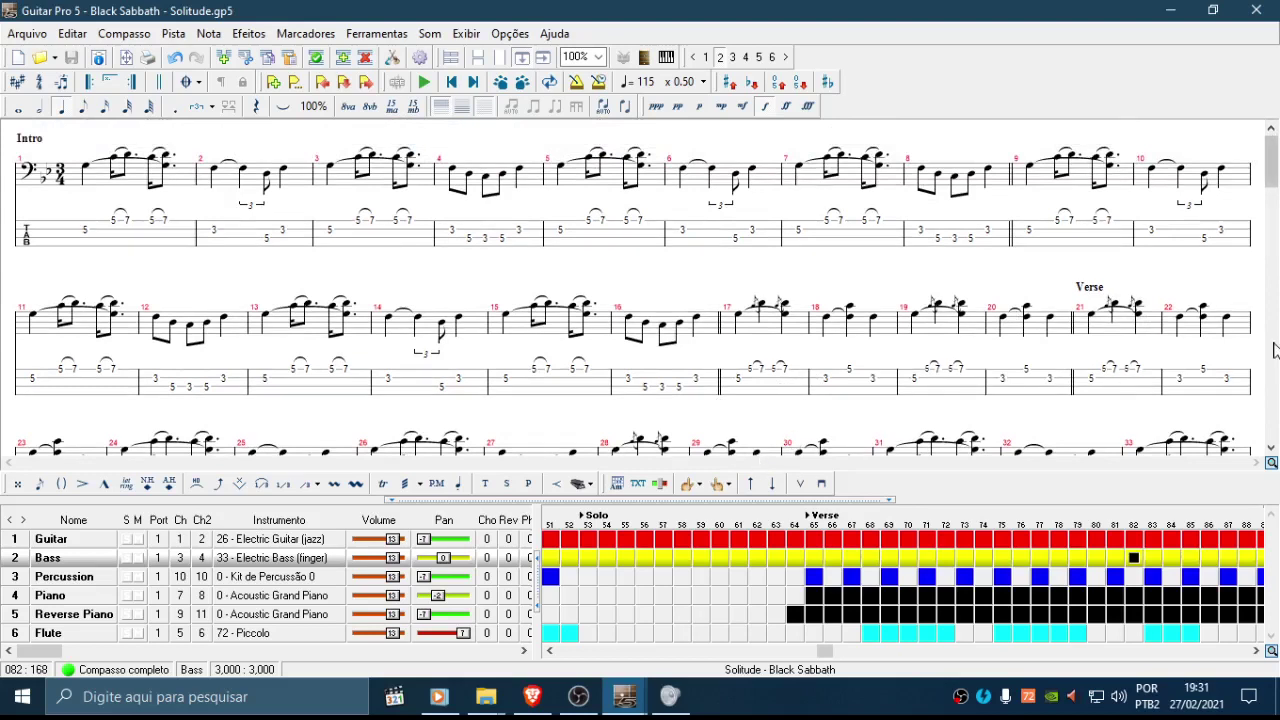
pyautogui.moveTo(1278, 155)
pyautogui.mouseDown()
pyautogui.moveTo(1278, 168)
pyautogui.moveTo(1278, 156)
pyautogui.mouseUp()
pyautogui.click(87, 237)
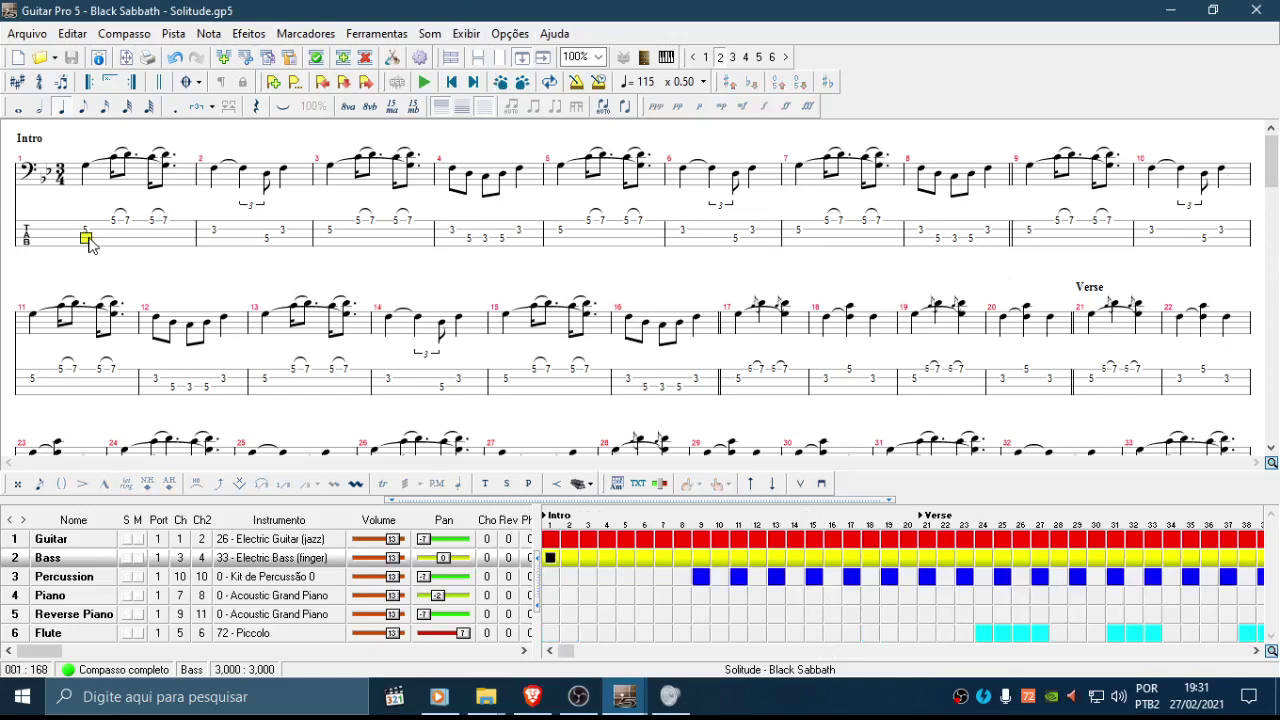
pyautogui.scroll(-2, 1277, 182)
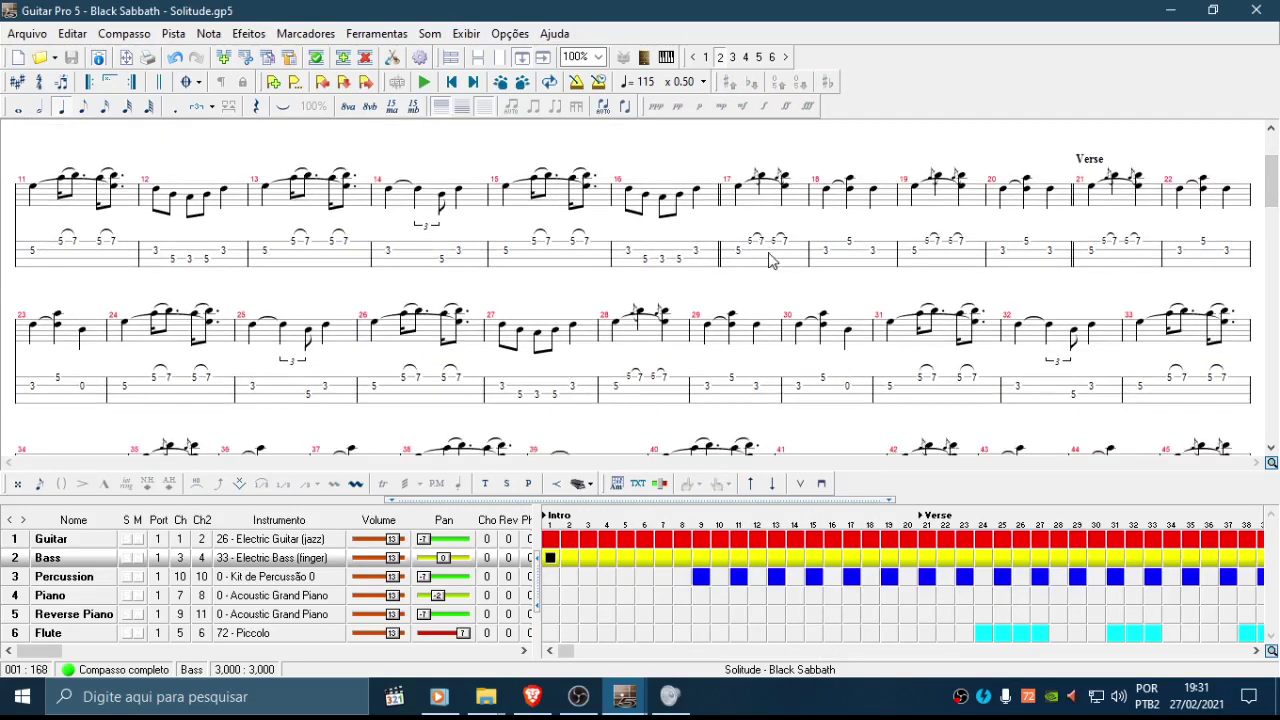
pyautogui.moveTo(530, 270); pyautogui.dragTo(592, 258)
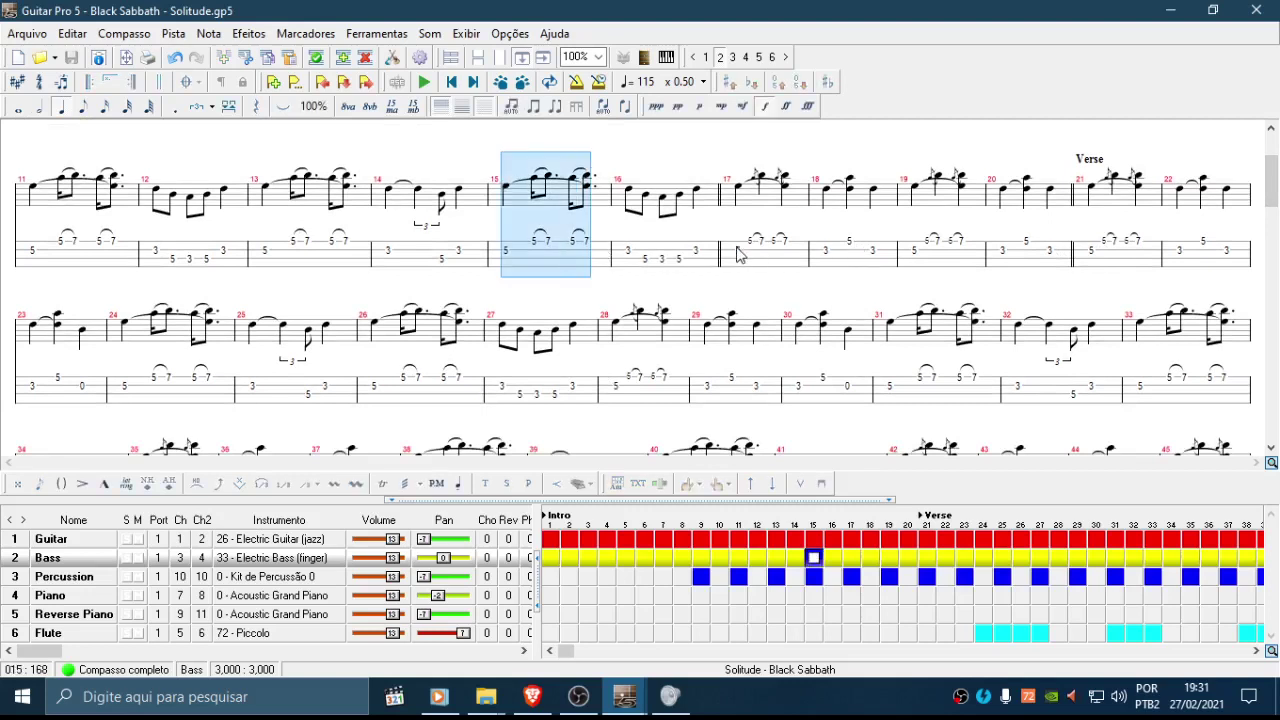
pyautogui.moveTo(740, 255); pyautogui.dragTo(792, 260)
pyautogui.click(877, 286)
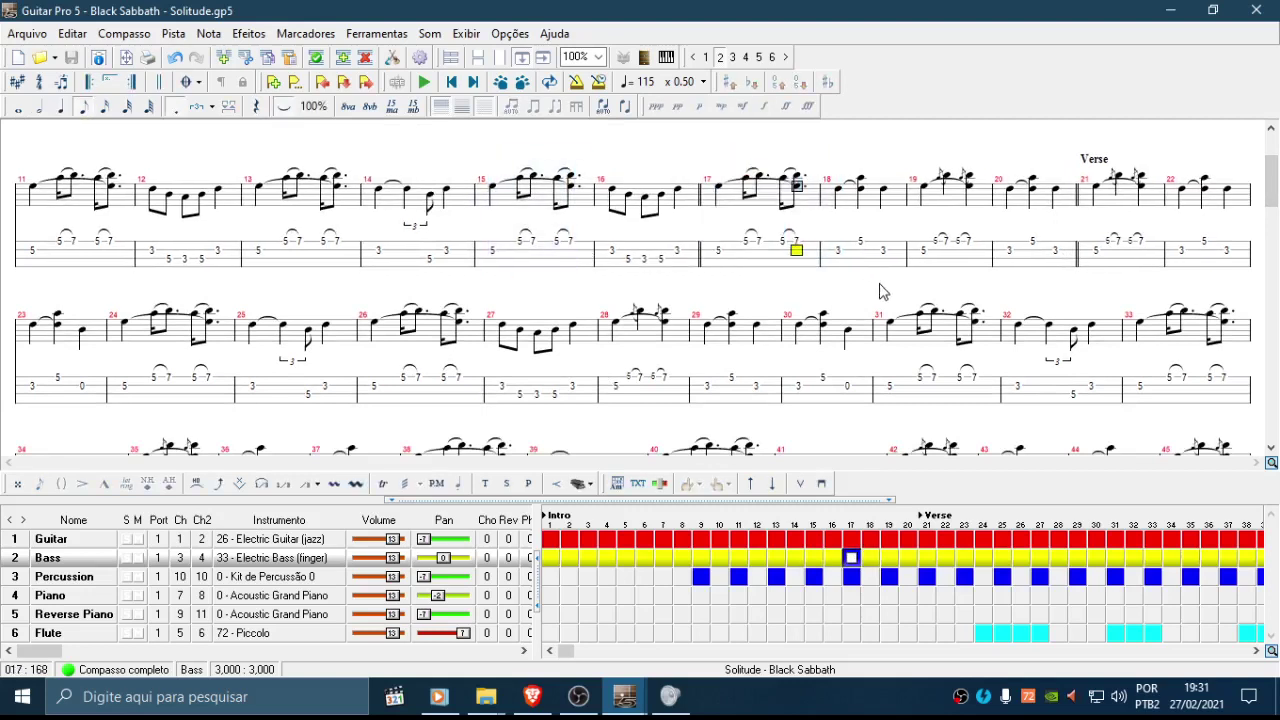
# Step: Paste the copied hammer-on figure over the grace-note figures in Bass measures 19 and 21
pyautogui.moveTo(923, 251); pyautogui.dragTo(978, 257)
pyautogui.click(975, 250)
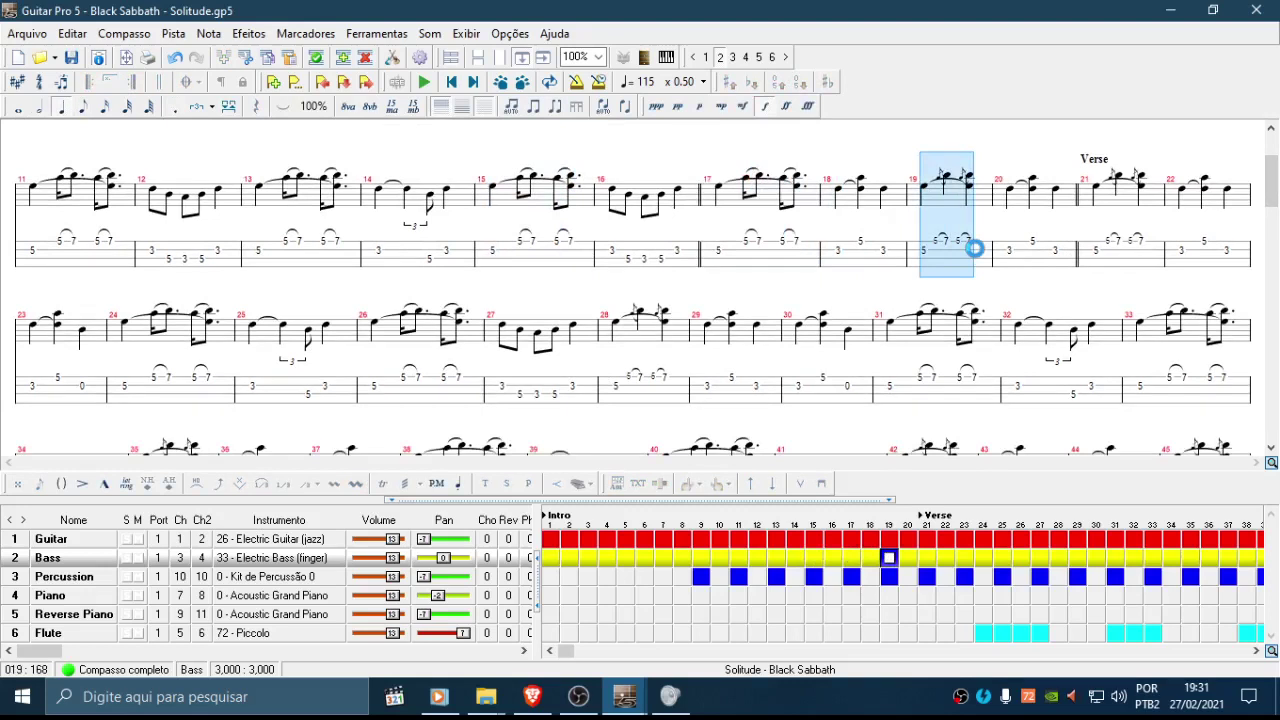
pyautogui.moveTo(1182, 264); pyautogui.dragTo(1247, 252)
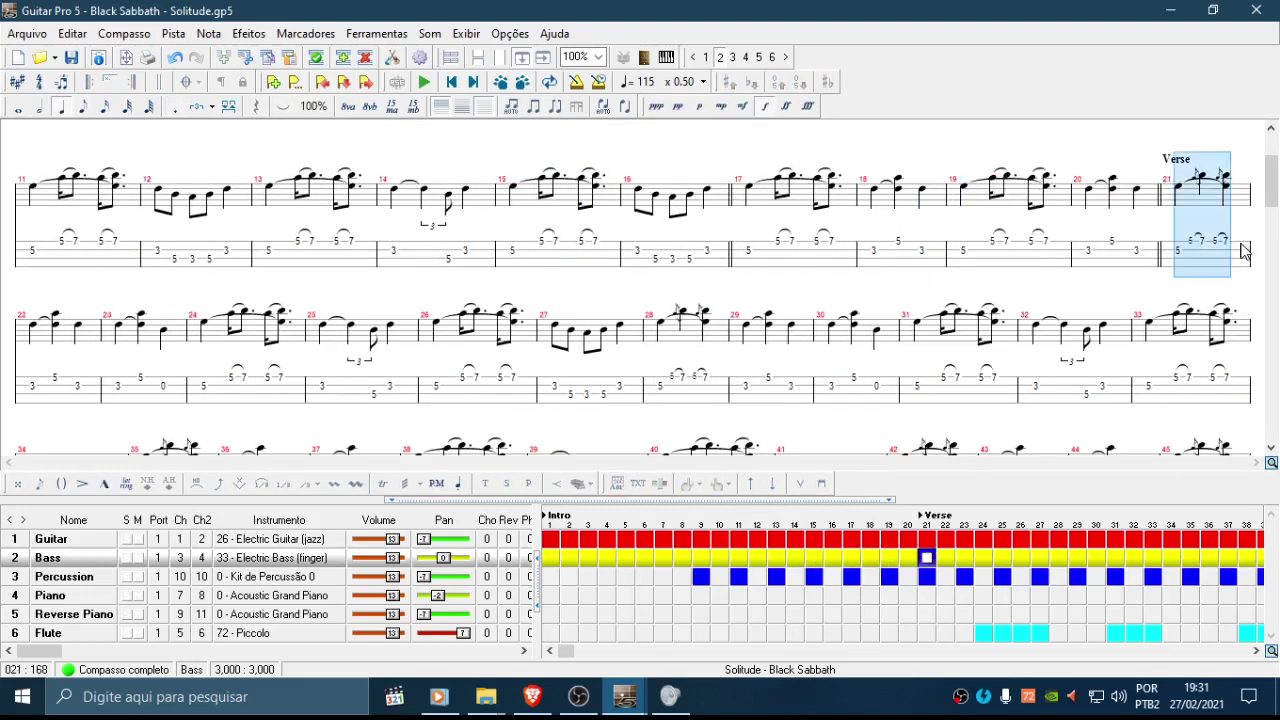
pyautogui.click(1238, 255)
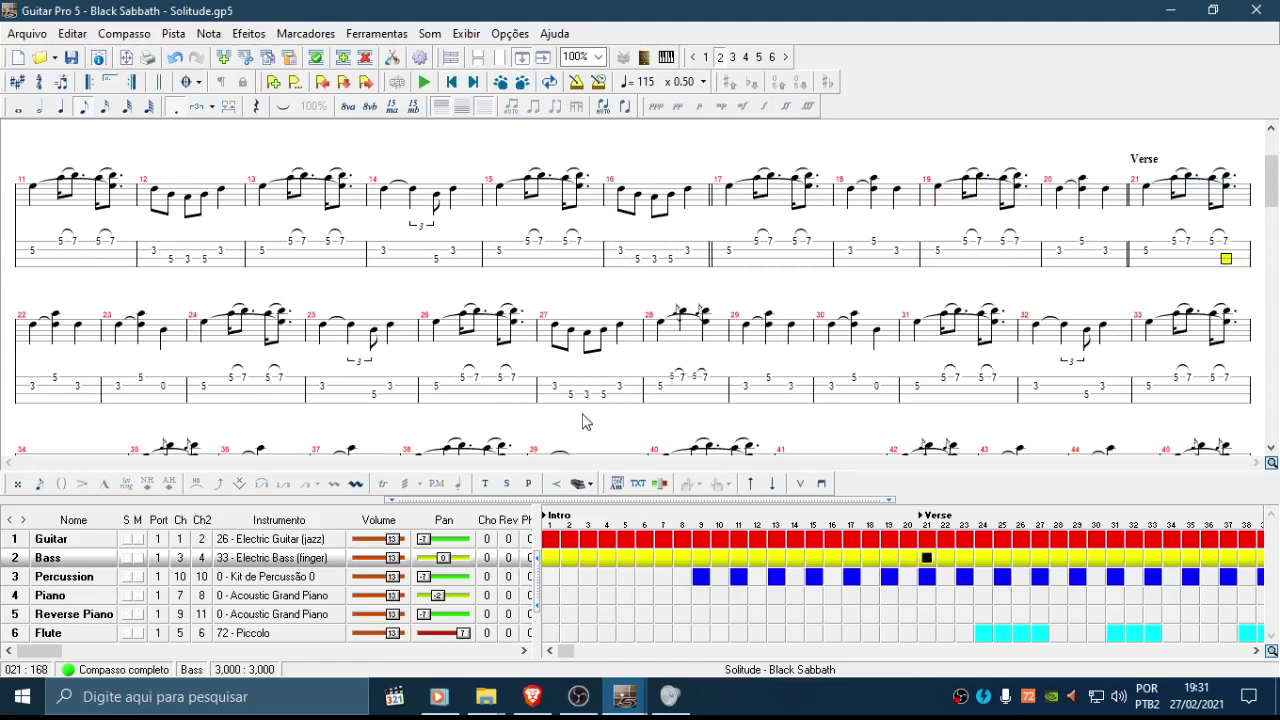
# Step: Replace the grace-note figure in Bass measure 28 with the copied hammer-on figure
pyautogui.click(680, 398)
pyautogui.click(772, 390)
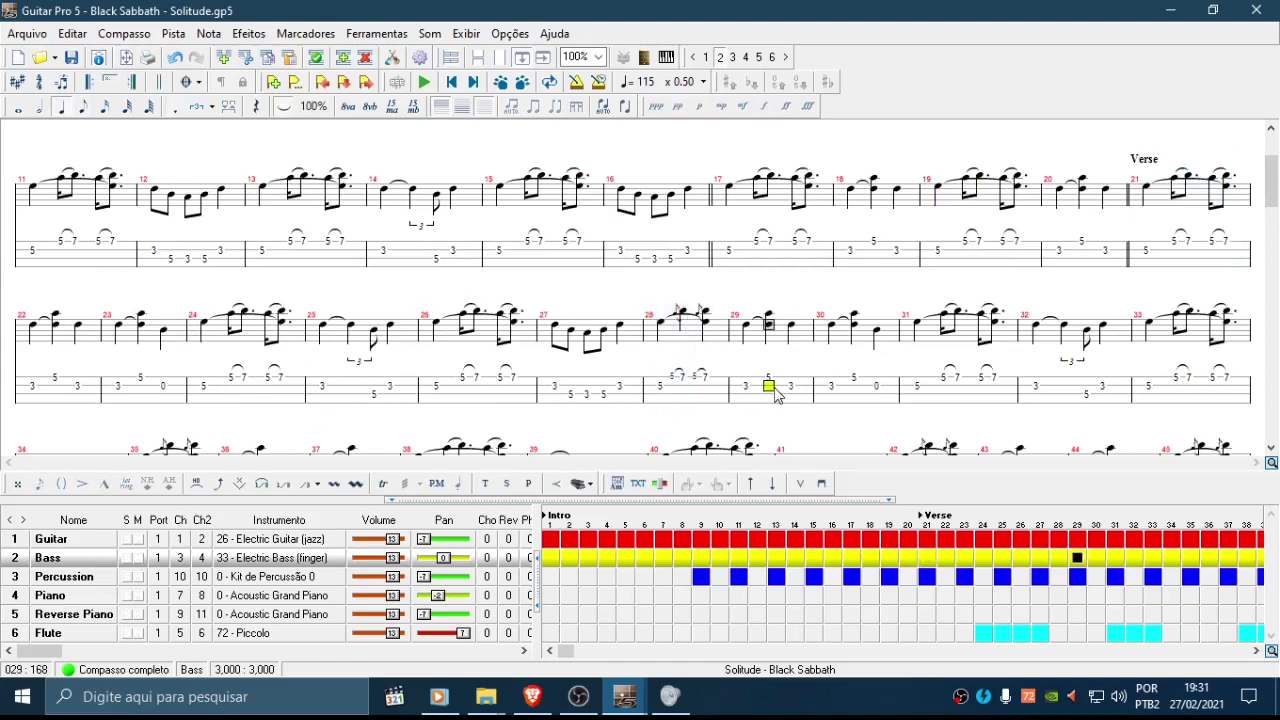
pyautogui.moveTo(886, 398); pyautogui.dragTo(836, 396)
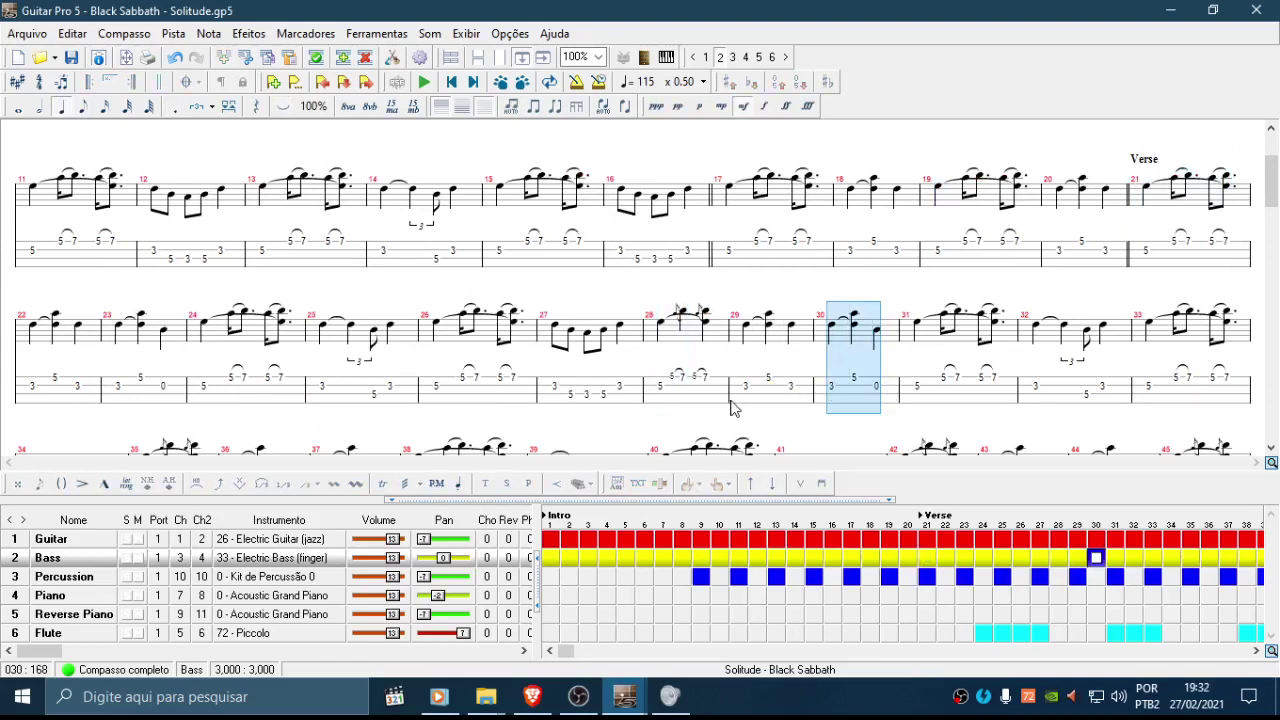
pyautogui.moveTo(660, 395); pyautogui.dragTo(715, 393)
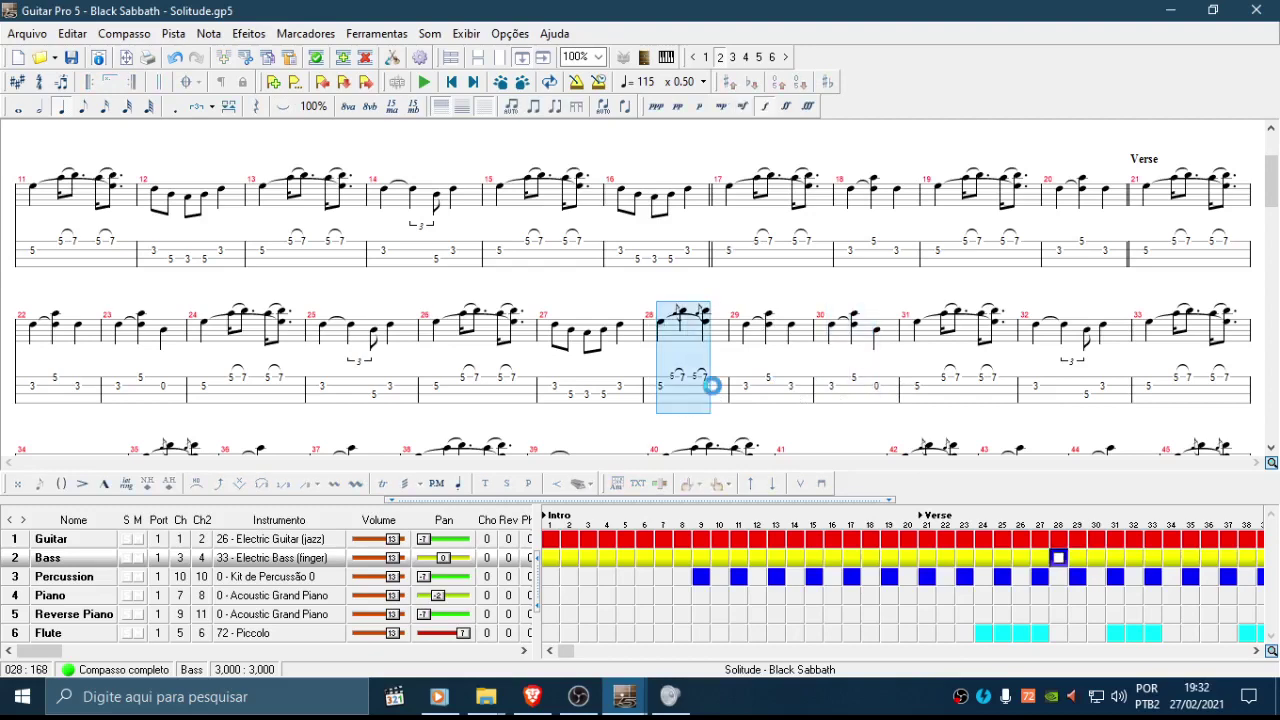
pyautogui.click(710, 384)
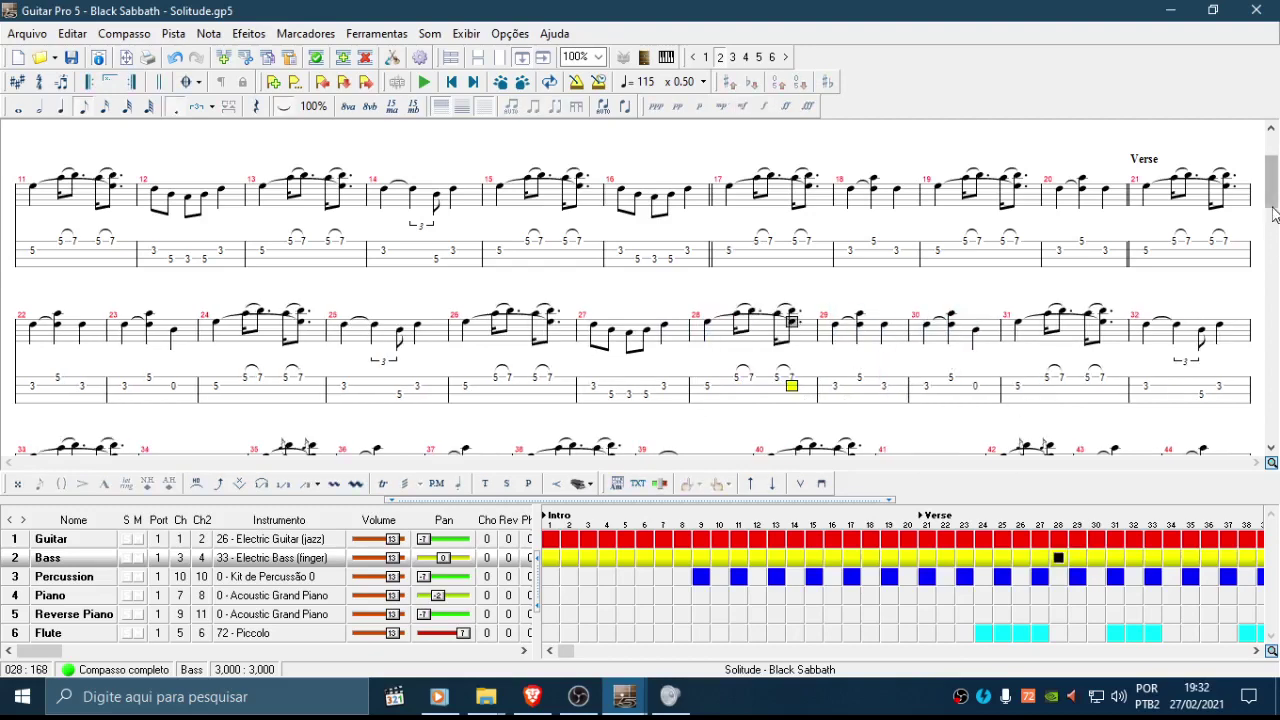
# Step: Paste the copied hammer-on figure over the grace-note figures in Bass measures 35 and 42
pyautogui.moveTo(1272, 197); pyautogui.dragTo(1273, 232)
pyautogui.moveTo(258, 310); pyautogui.dragTo(326, 308)
pyautogui.hotkey('ctrl', 'v')
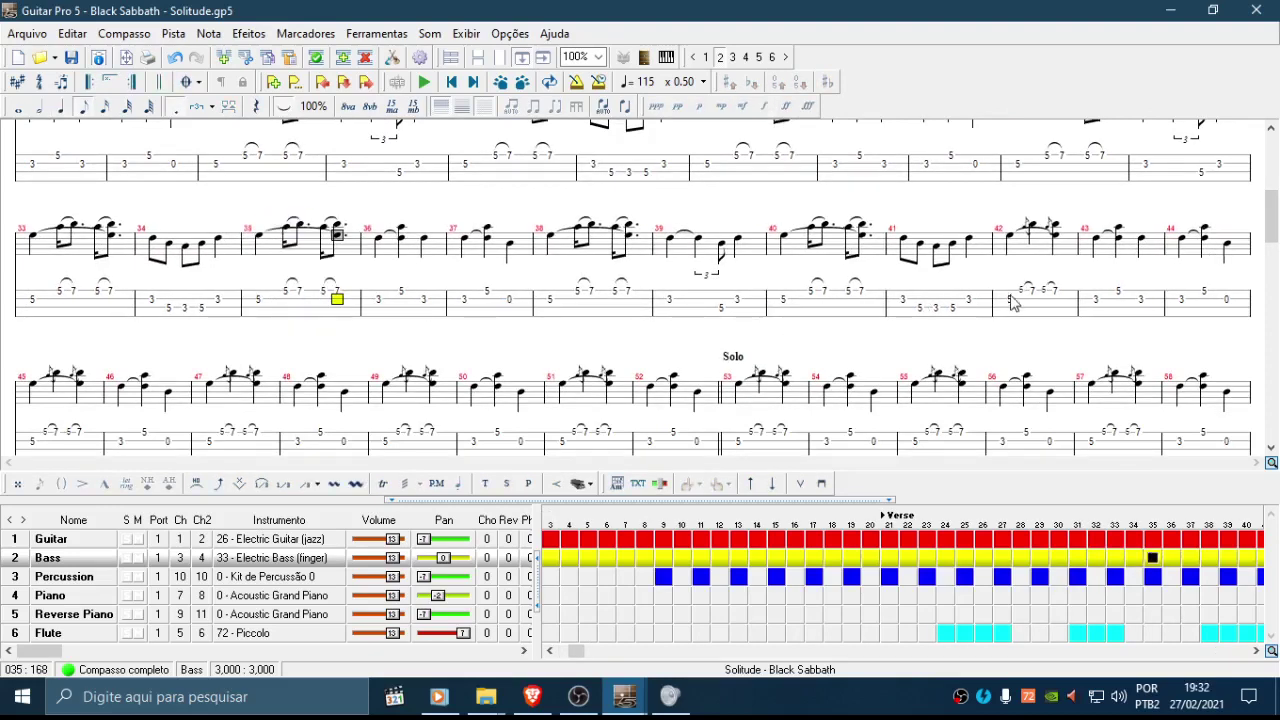
pyautogui.moveTo(1012, 302); pyautogui.dragTo(1058, 302)
pyautogui.hotkey('ctrl', 'v')
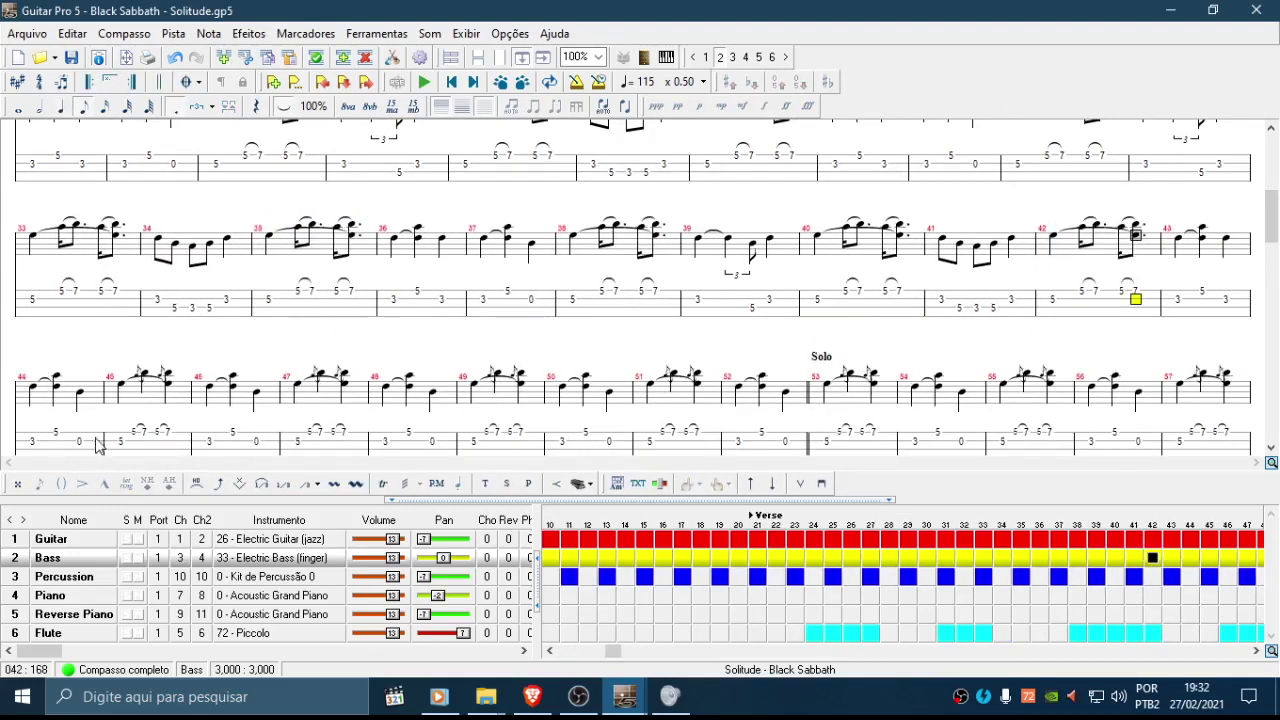
# Step: Paste the copied hammer-on figure over the grace-note figures in Bass measures 45, 47, 49 and 51, up to the Solo
pyautogui.moveTo(134, 446); pyautogui.dragTo(186, 437)
pyautogui.hotkey('ctrl', 'v')
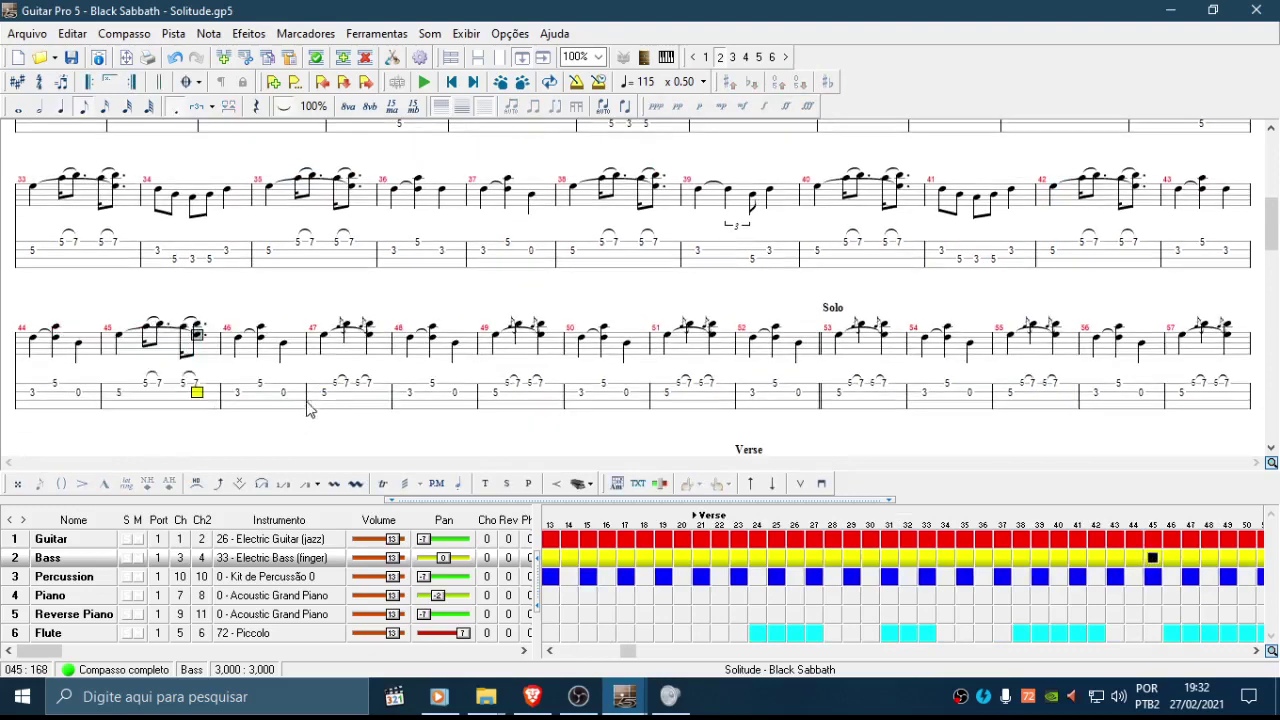
pyautogui.moveTo(326, 396); pyautogui.dragTo(380, 392)
pyautogui.hotkey('ctrl', 'v')
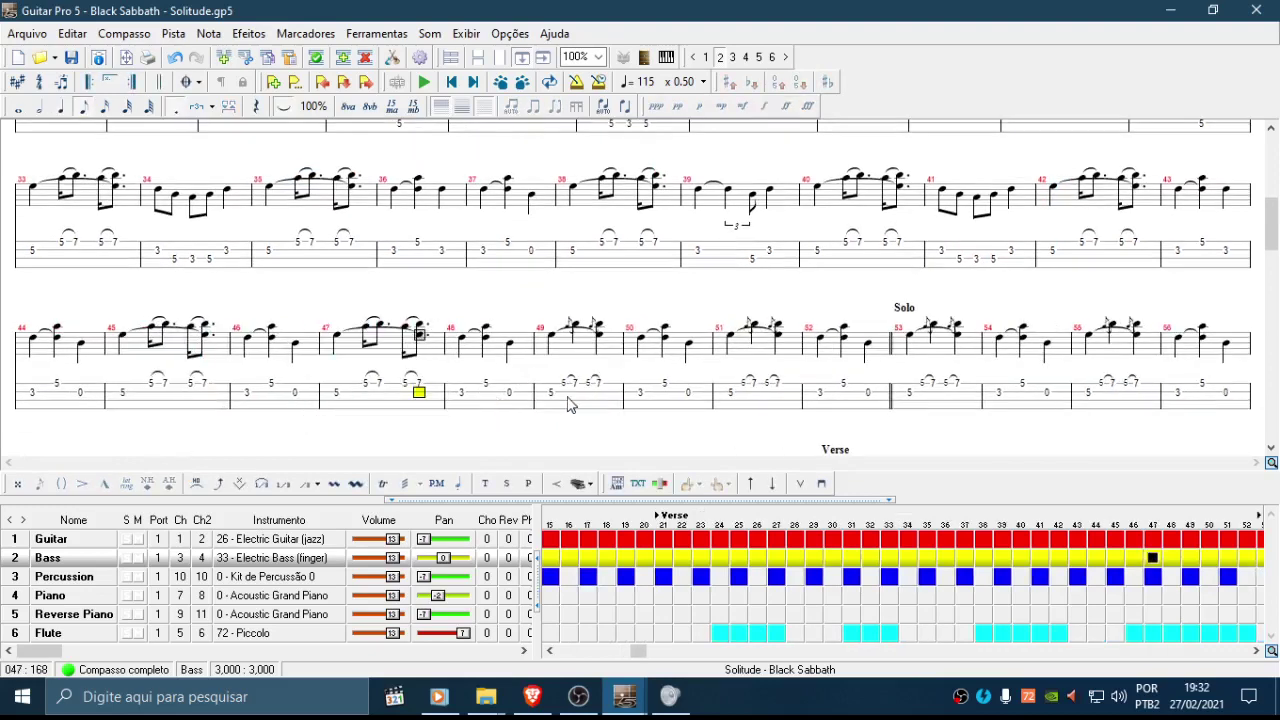
pyautogui.moveTo(550, 402); pyautogui.dragTo(602, 395)
pyautogui.hotkey('ctrl', 'v')
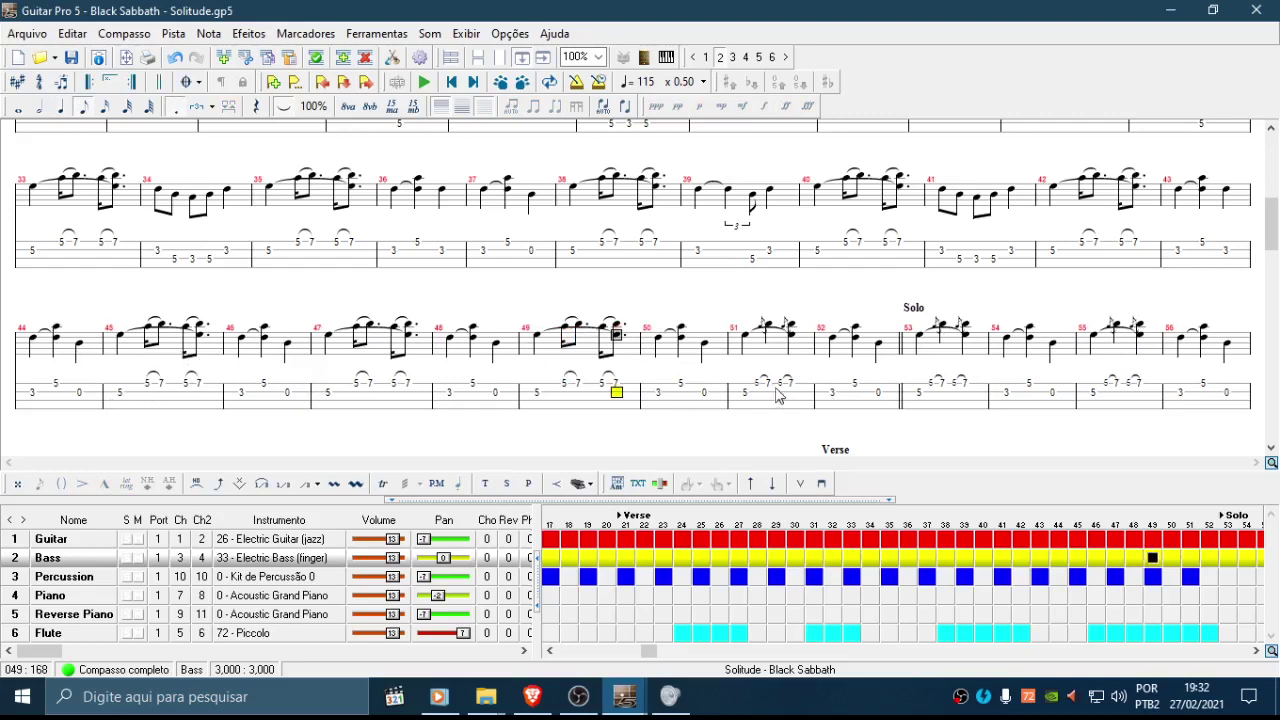
pyautogui.moveTo(750, 395); pyautogui.dragTo(803, 388)
pyautogui.hotkey('ctrl', 'v')
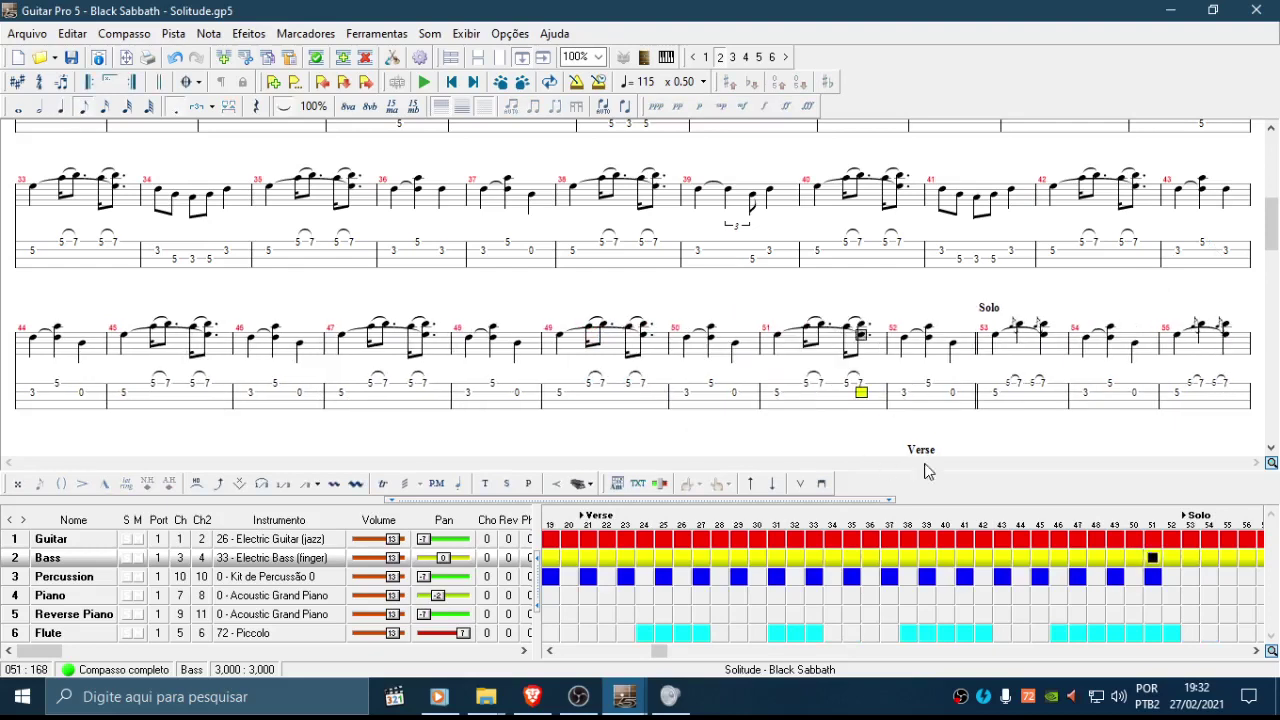
# Step: Paste the copied hammer-on figure over the grace-note figures in Bass measures 53, 55, 57 and 59 of the Solo
pyautogui.moveTo(987, 412); pyautogui.dragTo(1064, 400)
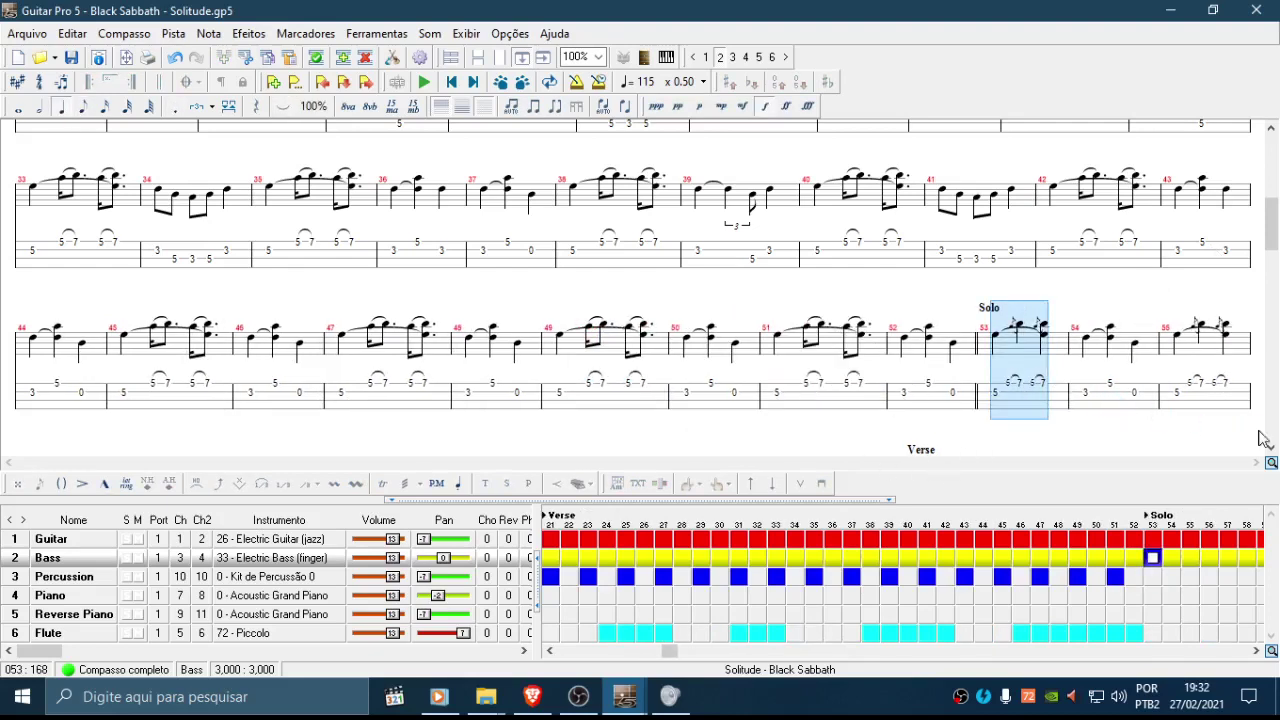
pyautogui.hotkey('ctrl', 'v')
pyautogui.moveTo(1186, 408); pyautogui.dragTo(1224, 402)
pyautogui.hotkey('ctrl', 'v')
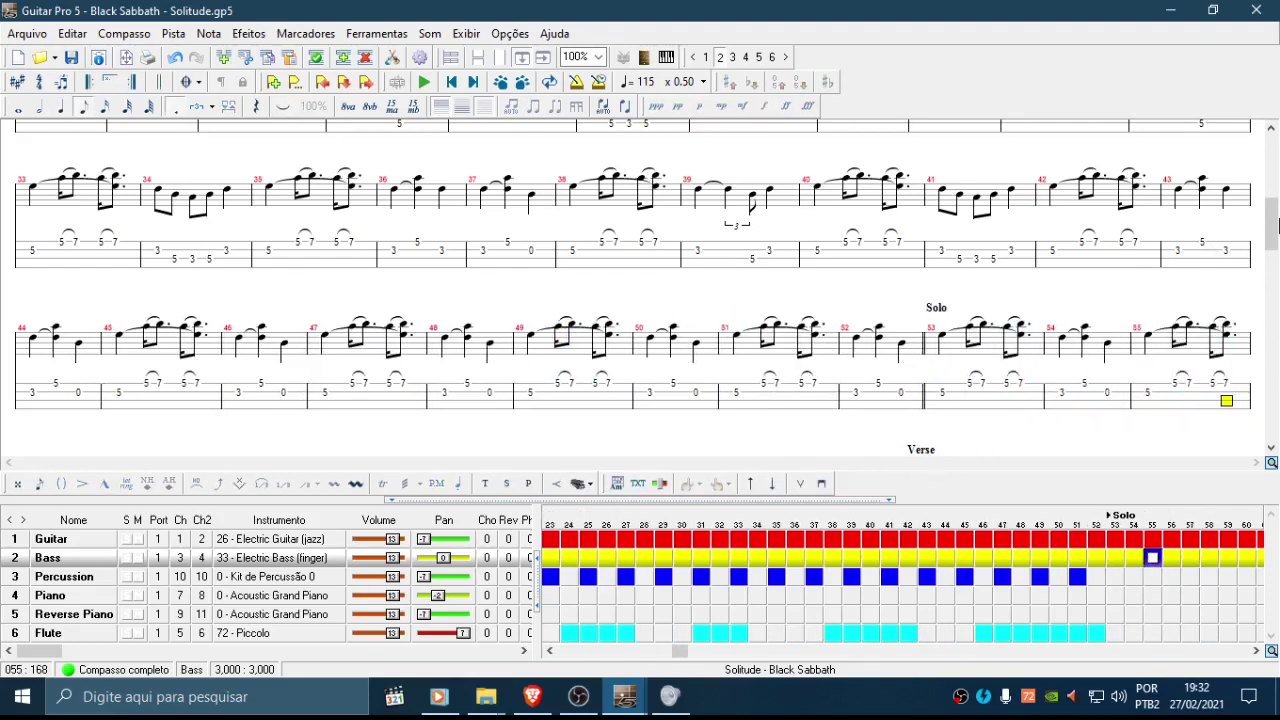
pyautogui.scroll(-3, 355, 310)
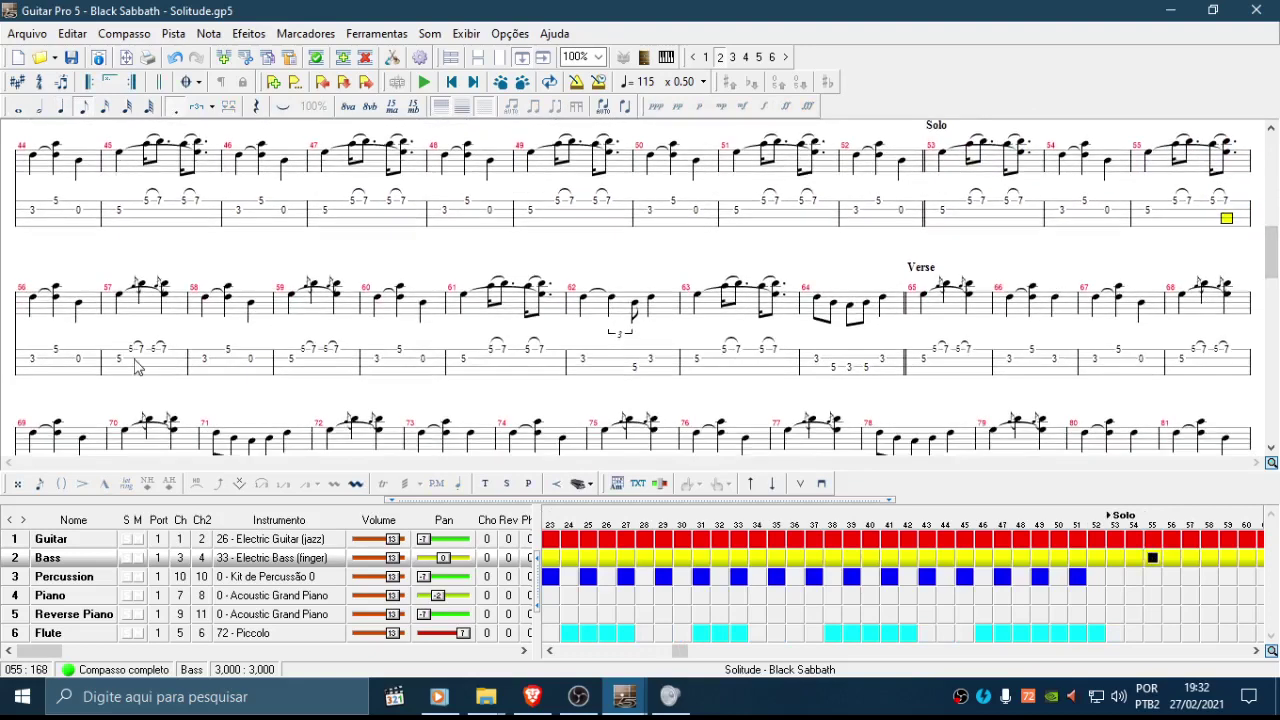
pyautogui.moveTo(124, 368); pyautogui.dragTo(160, 365)
pyautogui.hotkey('ctrl', 'v')
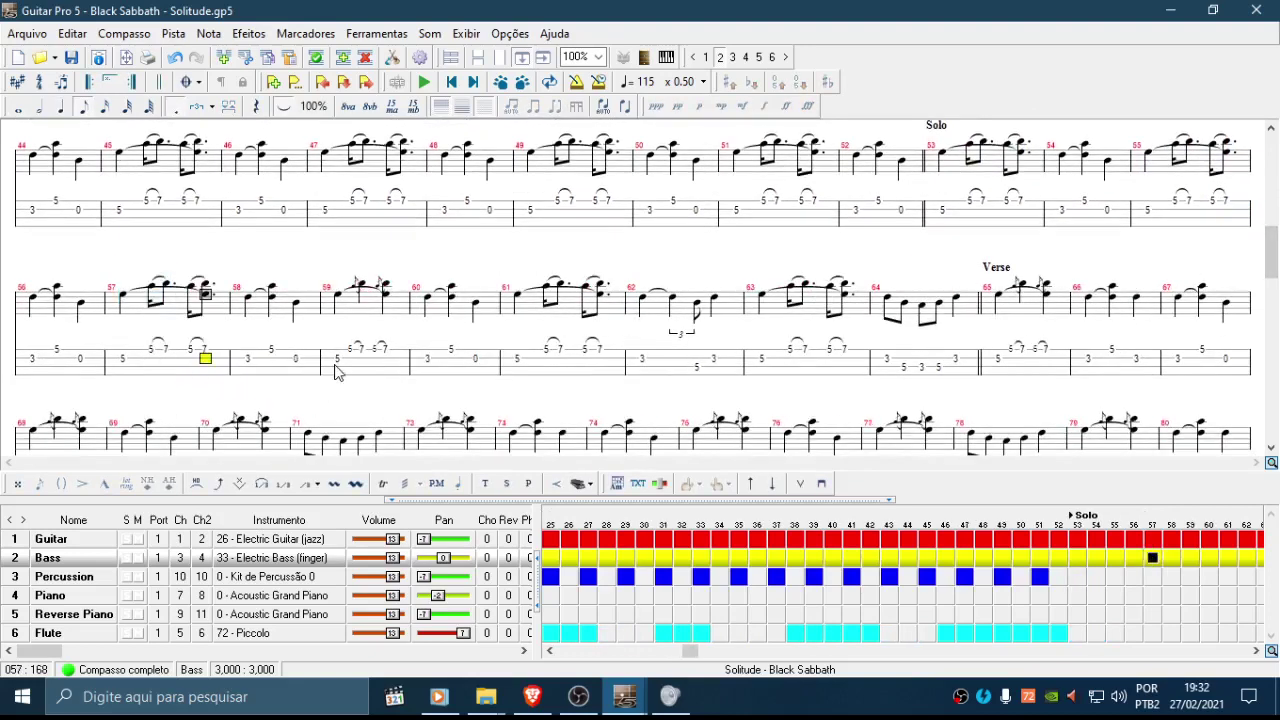
pyautogui.moveTo(336, 370); pyautogui.dragTo(392, 367)
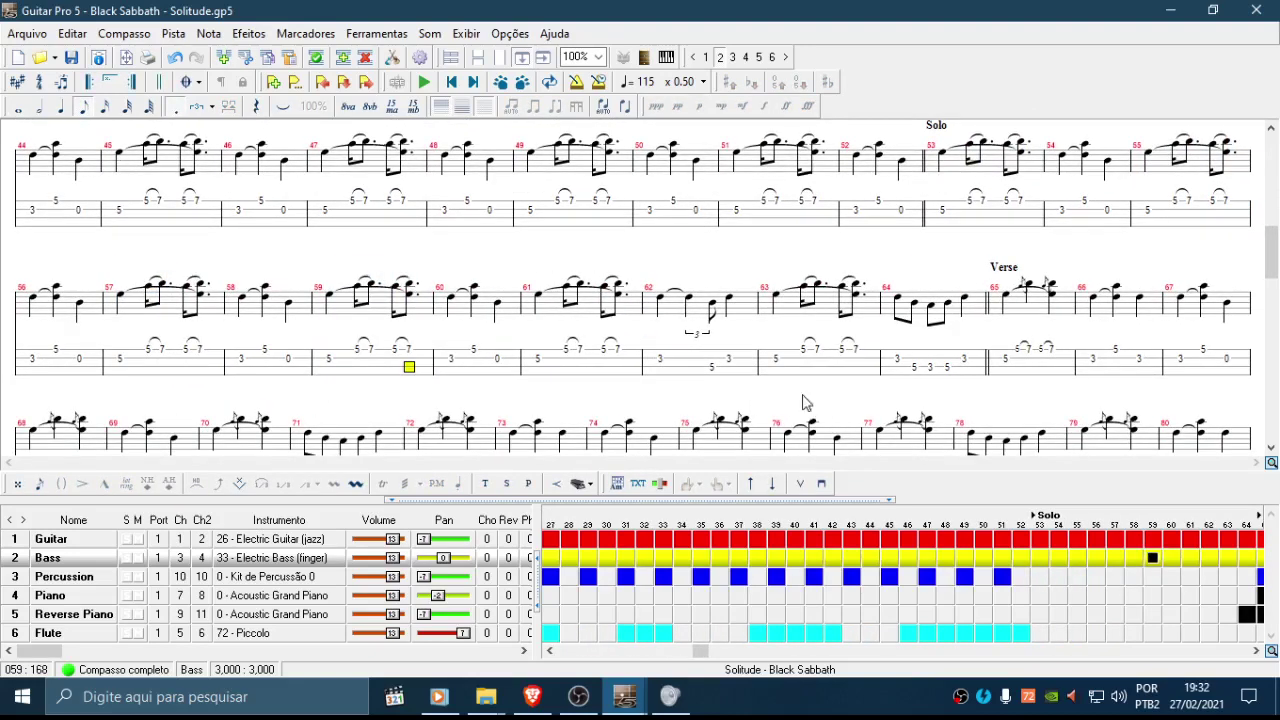
# Step: Replace the grace-note figures in Bass measures 65, 68, 70 and 72 of the Verse with the copied hammer-on figure
pyautogui.moveTo(1000, 362); pyautogui.dragTo(1060, 366)
pyautogui.hotkey('ctrl', 'v')
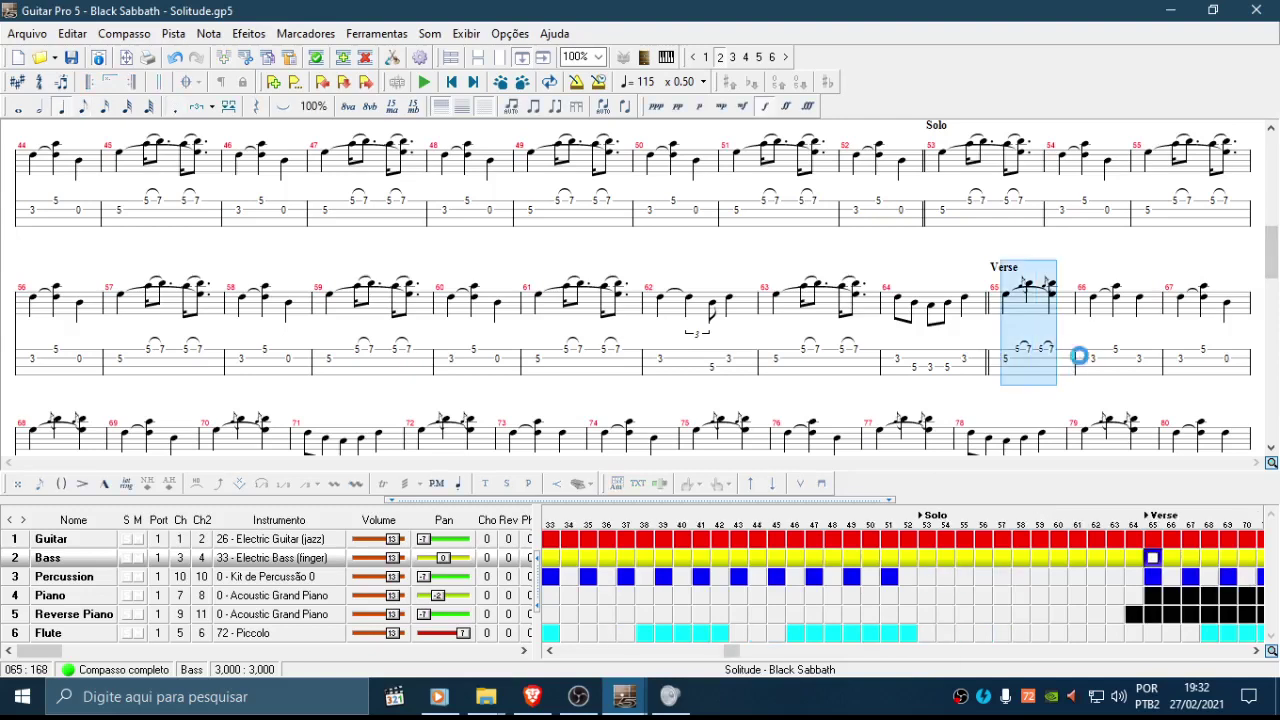
pyautogui.moveTo(1271, 252); pyautogui.dragTo(1272, 286)
pyautogui.moveTo(118, 276); pyautogui.dragTo(181, 284)
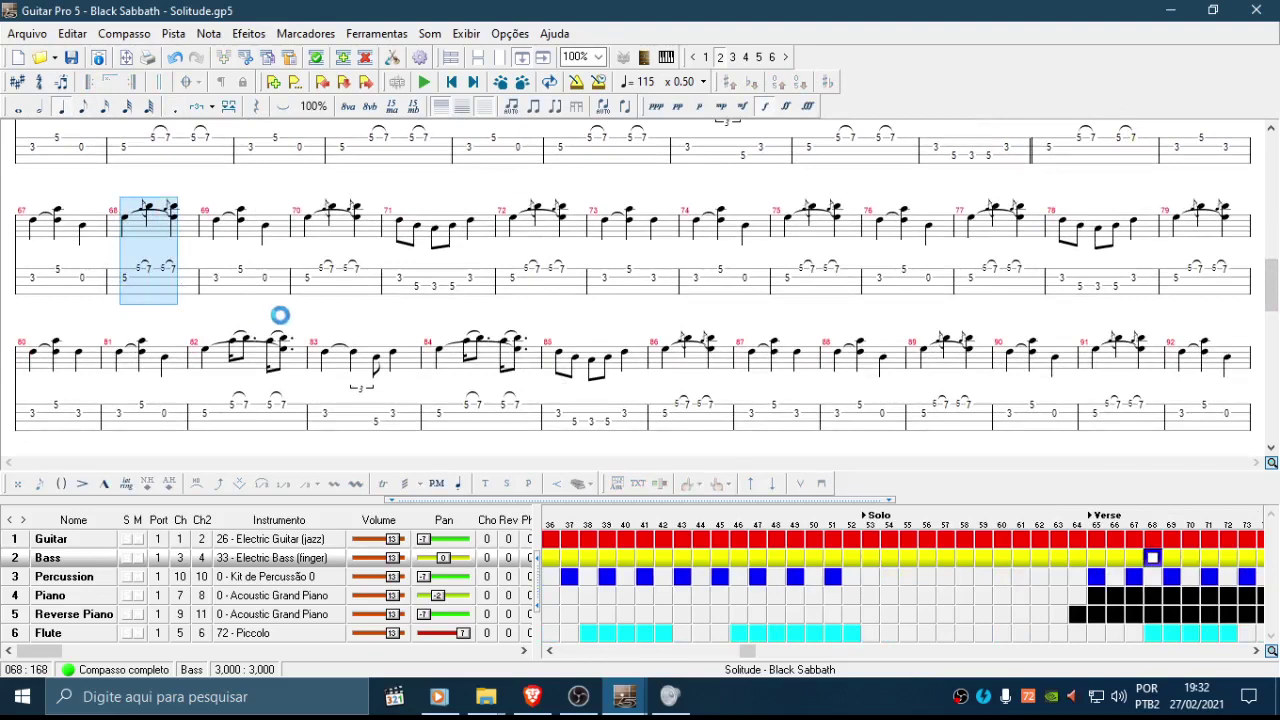
pyautogui.hotkey('ctrl', 'v')
pyautogui.moveTo(320, 297); pyautogui.dragTo(402, 294)
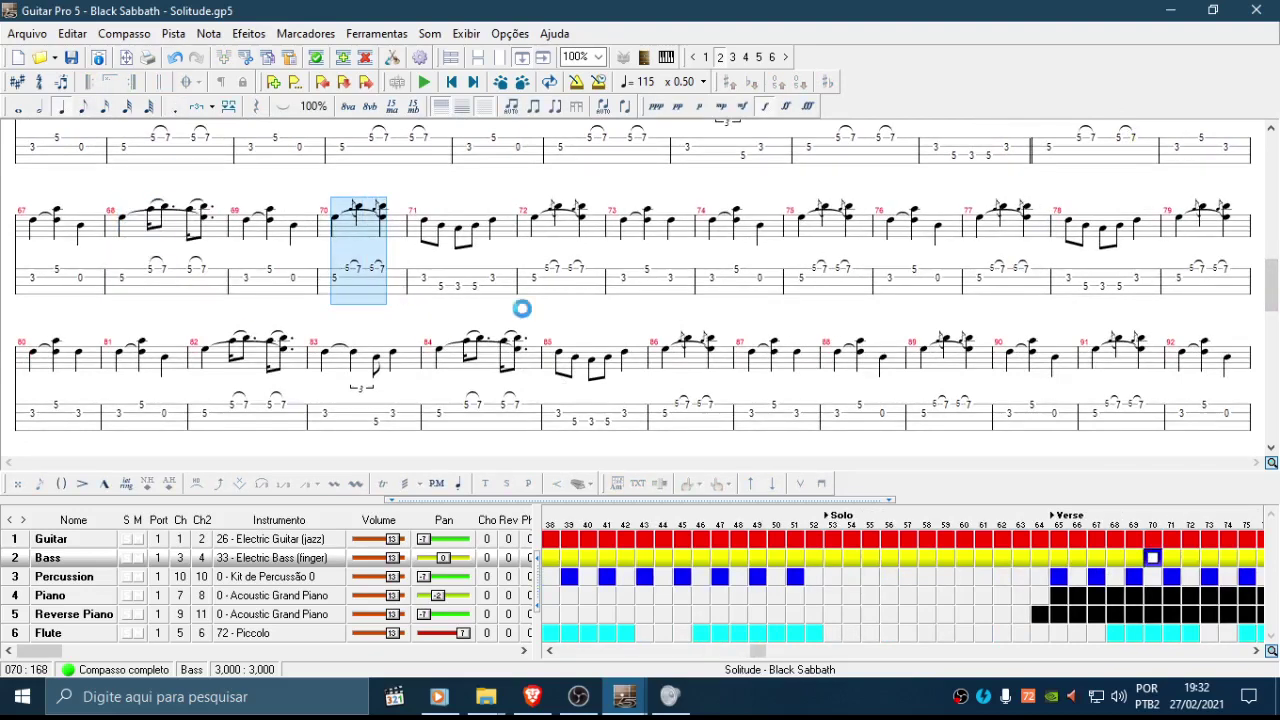
pyautogui.hotkey('ctrl', 'v')
pyautogui.moveTo(556, 299); pyautogui.dragTo(606, 297)
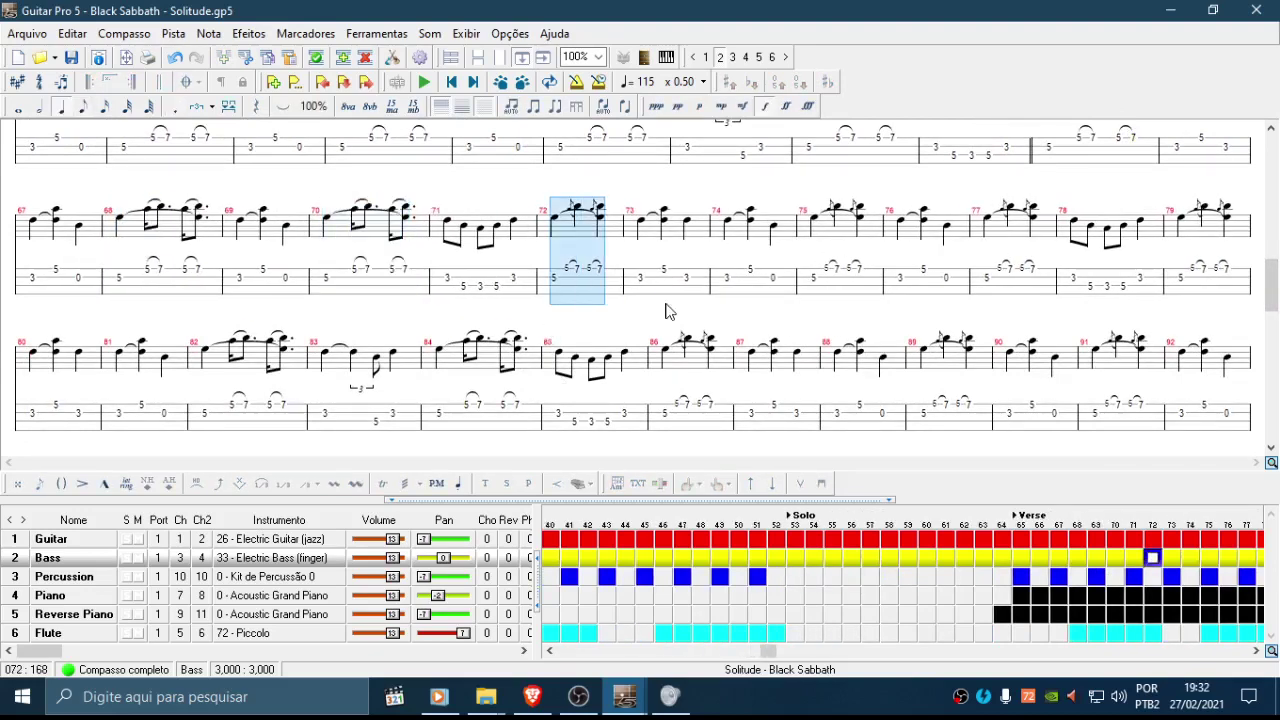
pyautogui.hotkey('ctrl', 'v')
# Step: Paste the copied hammer-on figure over the grace-note figures in Bass measures 75, 77 and 79
pyautogui.moveTo(878, 285); pyautogui.dragTo(950, 274)
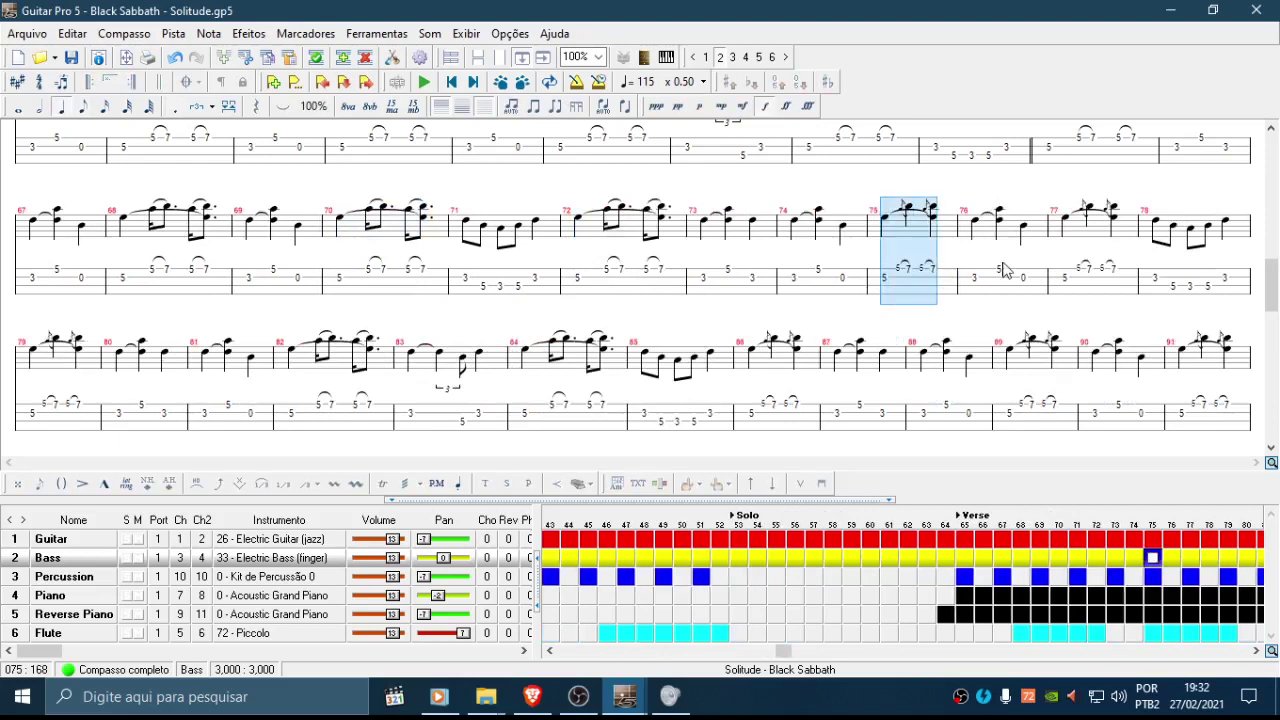
pyautogui.hotkey('ctrl', 'v')
pyautogui.moveTo(1080, 293); pyautogui.dragTo(1125, 279)
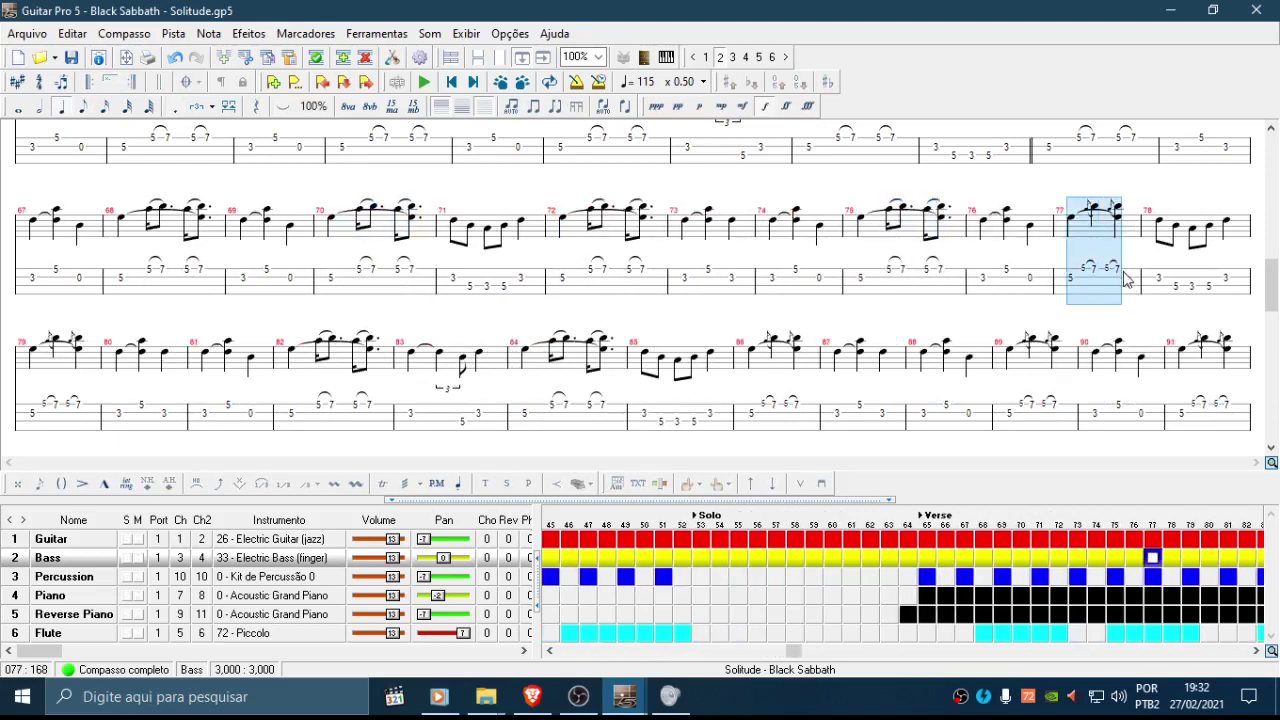
pyautogui.hotkey('ctrl', 'v')
pyautogui.moveTo(36, 427); pyautogui.dragTo(100, 416)
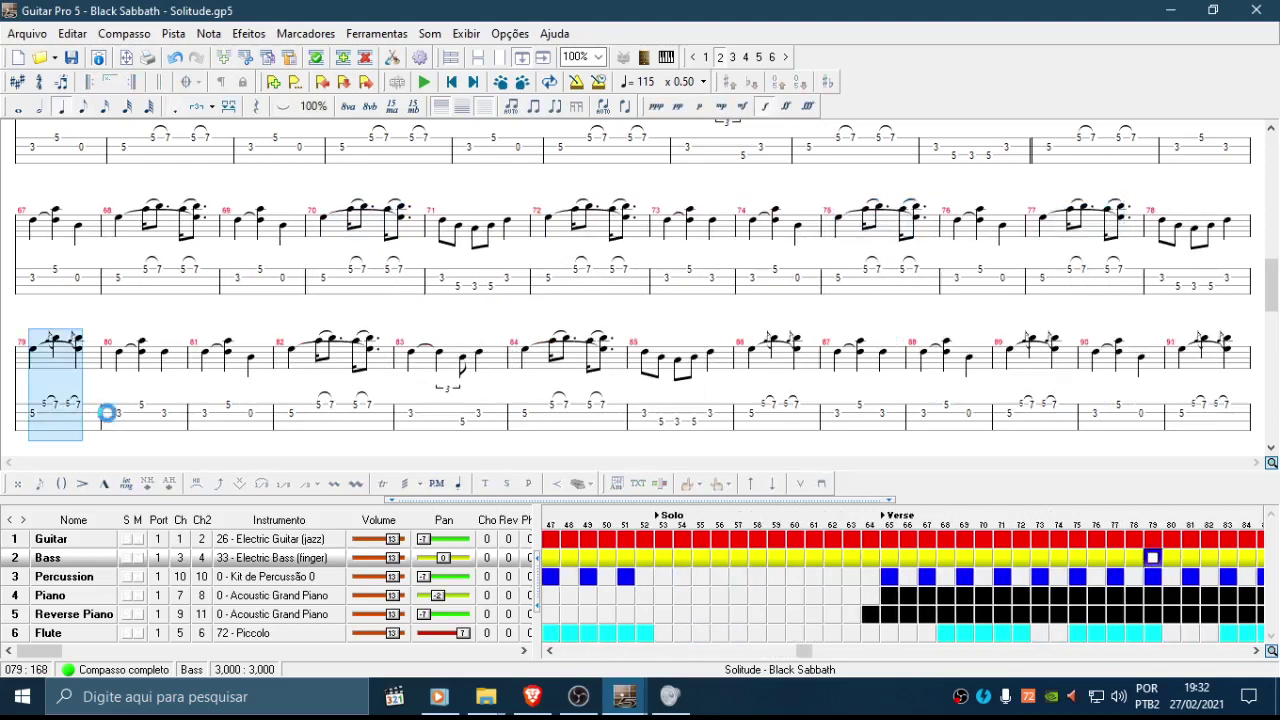
pyautogui.hotkey('ctrl', 'v')
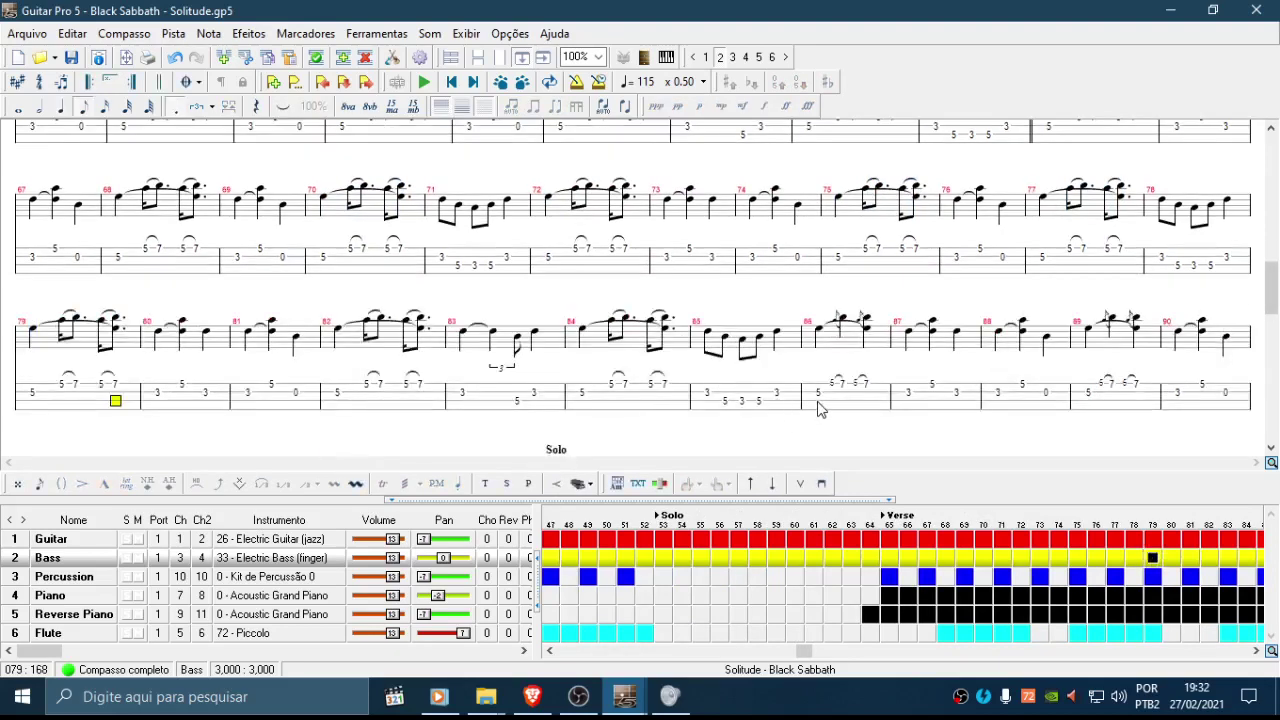
# Step: Replace the grace-note figures in Bass measures 86 and 89 with the copied hammer-on figure
pyautogui.moveTo(818, 408); pyautogui.dragTo(878, 404)
pyautogui.hotkey('ctrl', 'v')
pyautogui.click(1127, 408)
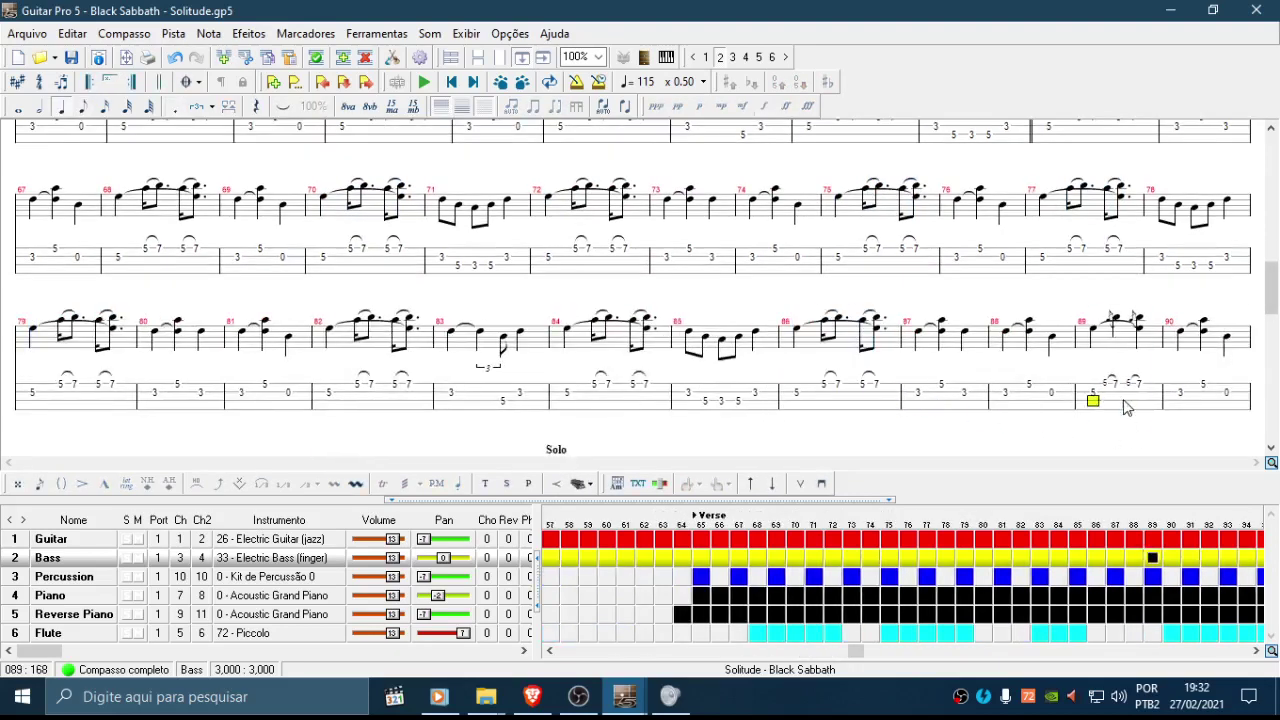
pyautogui.moveTo(1127, 408); pyautogui.dragTo(1150, 404)
pyautogui.hotkey('ctrl', 'v')
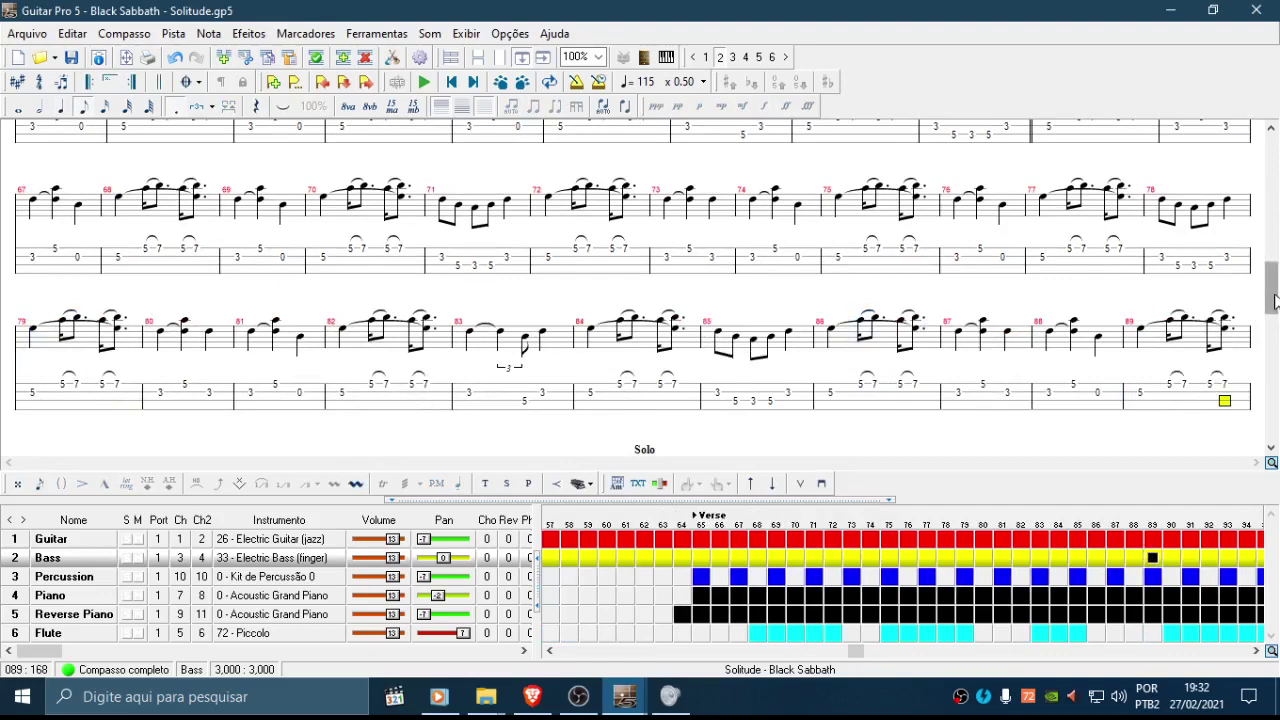
# Step: Paste the copied hammer-on figure over the grace-note figures in Bass measures 91, 93 and 95, just before the second Solo
pyautogui.moveTo(1275, 300); pyautogui.dragTo(1275, 348)
pyautogui.moveTo(127, 235); pyautogui.dragTo(170, 245)
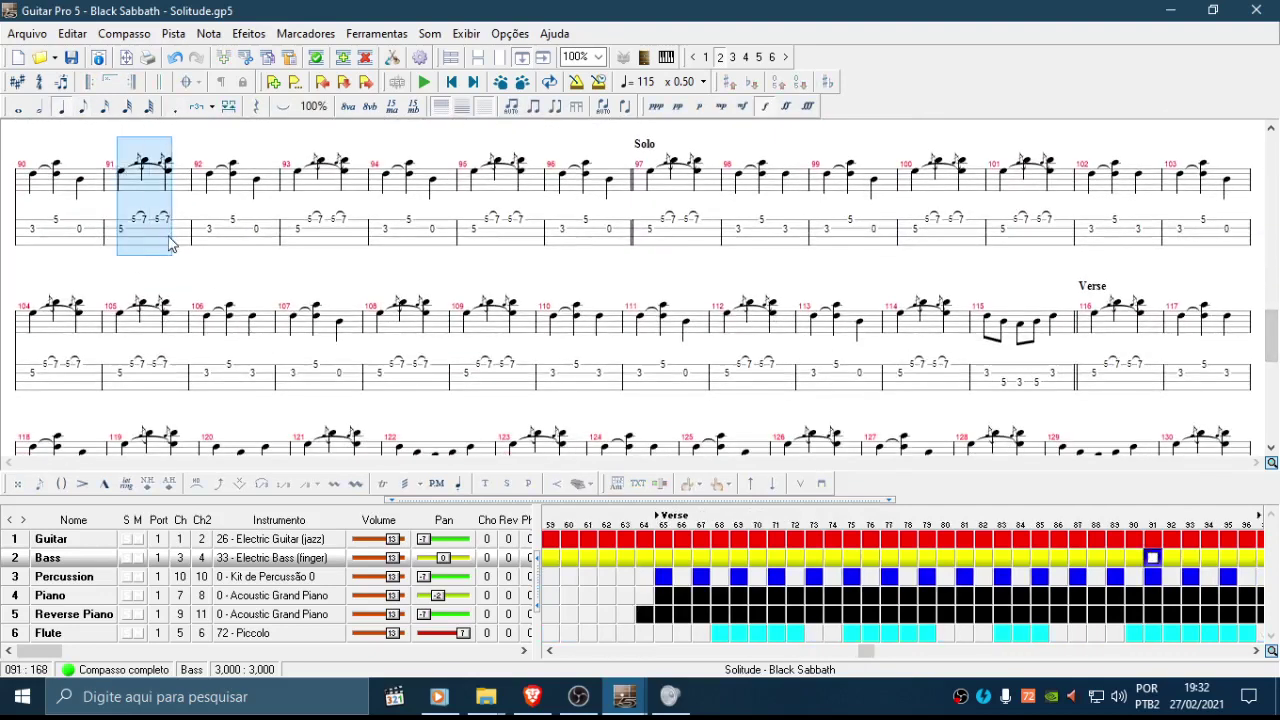
pyautogui.hotkey('ctrl', 'v')
pyautogui.moveTo(326, 242); pyautogui.dragTo(367, 245)
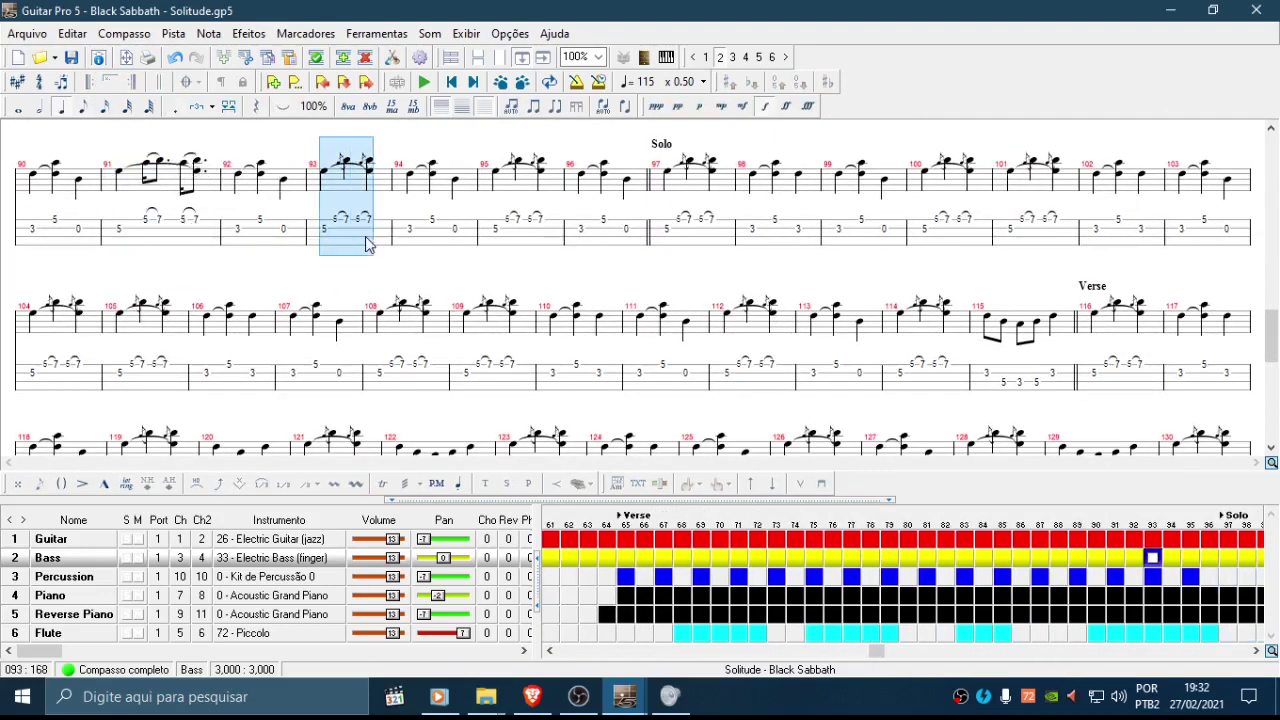
pyautogui.hotkey('ctrl', 'v')
pyautogui.moveTo(553, 232); pyautogui.dragTo(607, 233)
pyautogui.hotkey('ctrl', 'v')
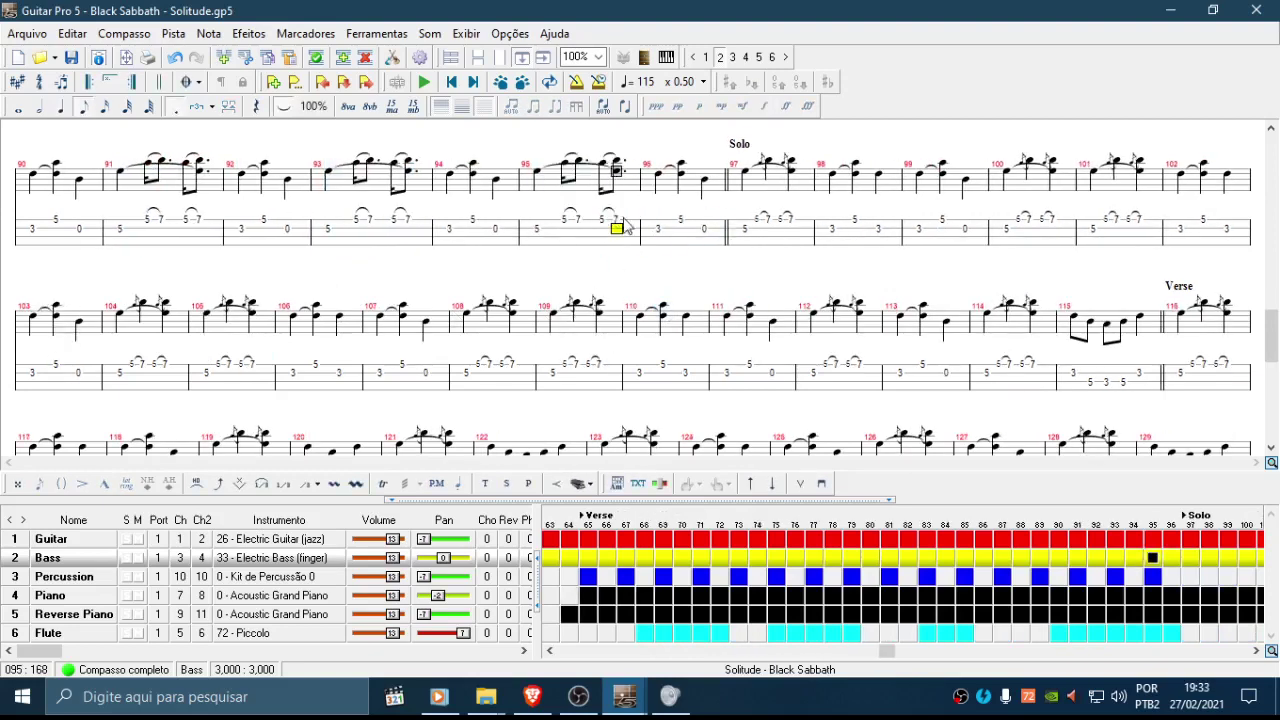
# Step: Replace the grace-note figures in Bass measures 97, 100 and 101 of the second Solo with the copied hammer-on figure
pyautogui.moveTo(744, 236); pyautogui.dragTo(793, 236)
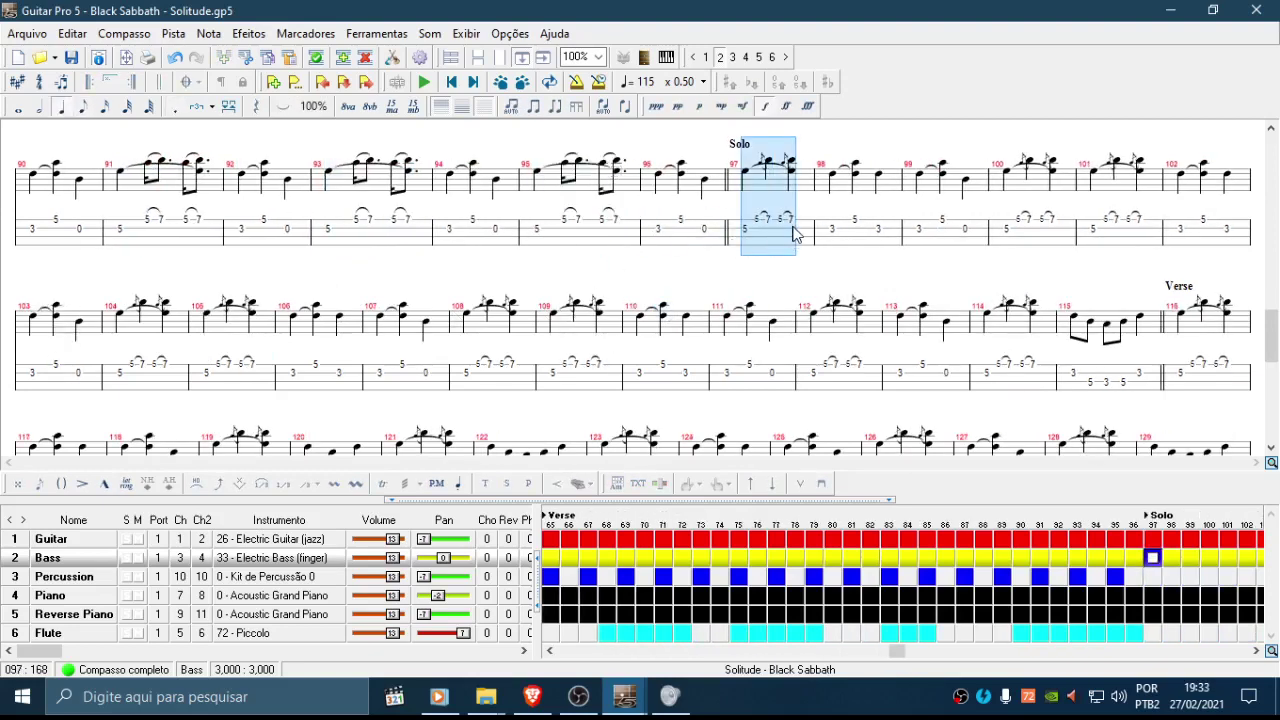
pyautogui.hotkey('ctrl', 'v')
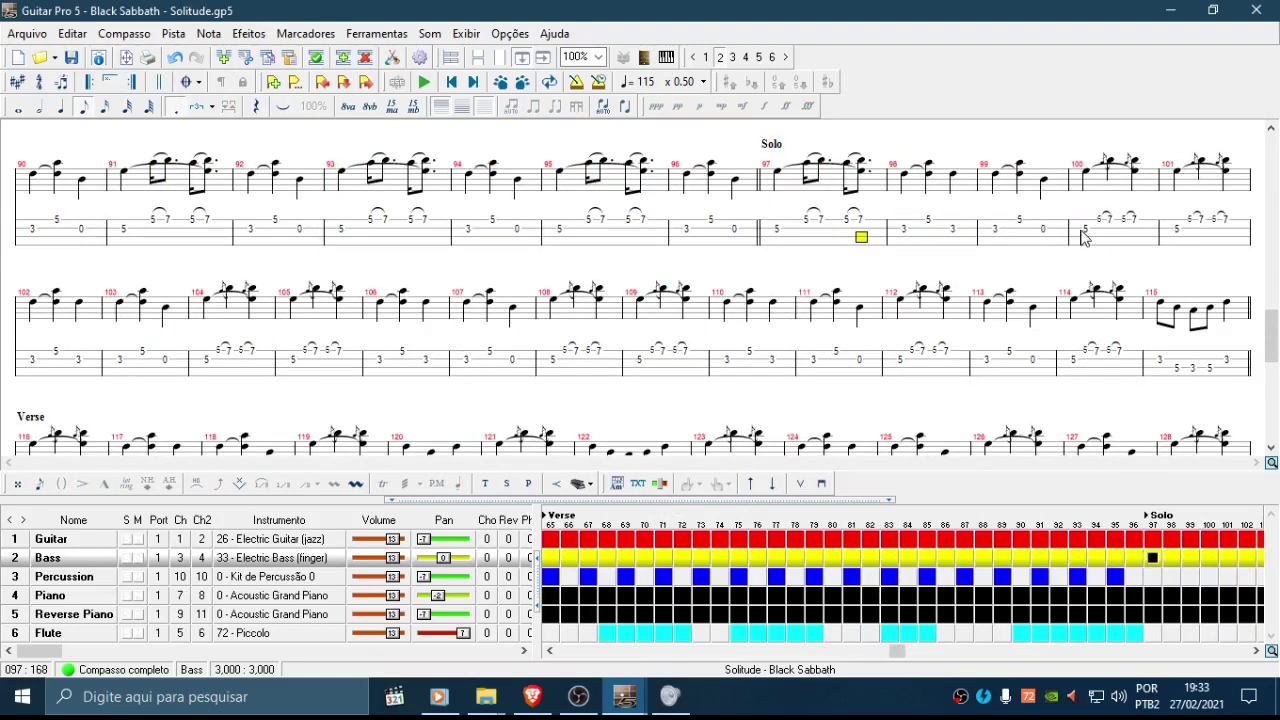
pyautogui.moveTo(1083, 236)
pyautogui.mouseDown()
pyautogui.moveTo(1120, 240)
pyautogui.moveTo(1106, 237)
pyautogui.mouseUp()
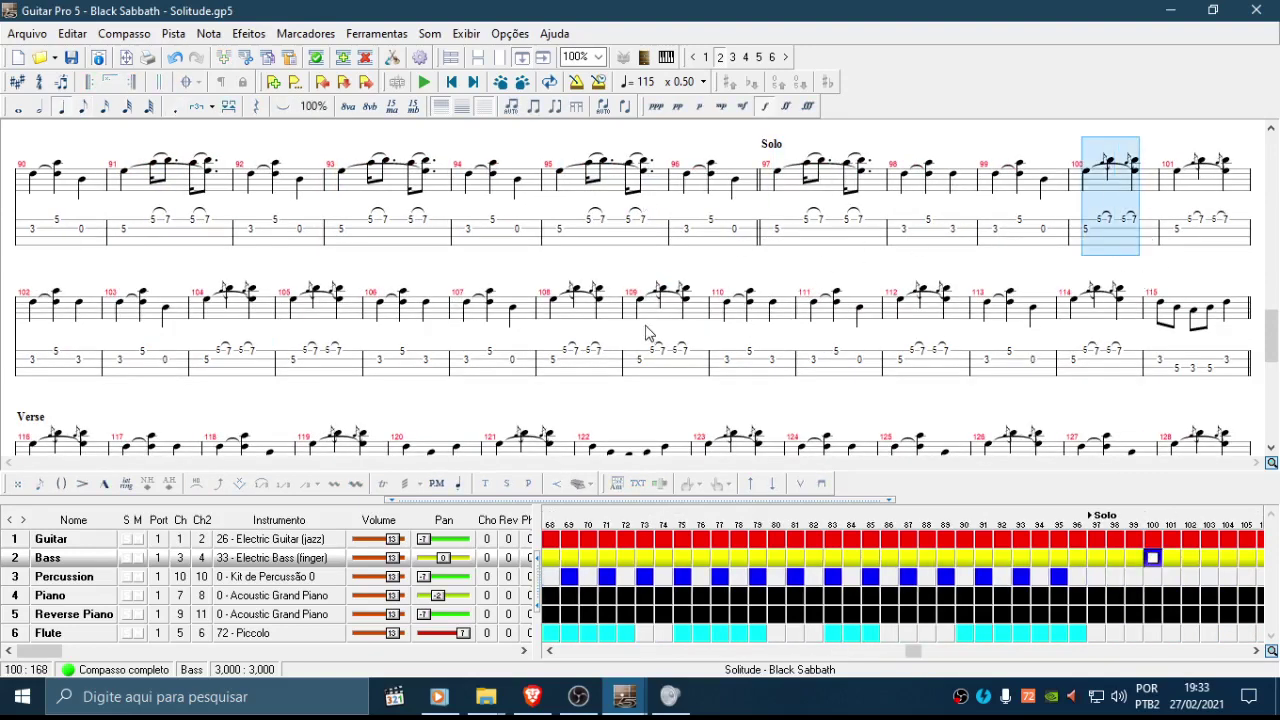
pyautogui.hotkey('ctrl', 'v')
pyautogui.moveTo(1184, 234); pyautogui.dragTo(1237, 231)
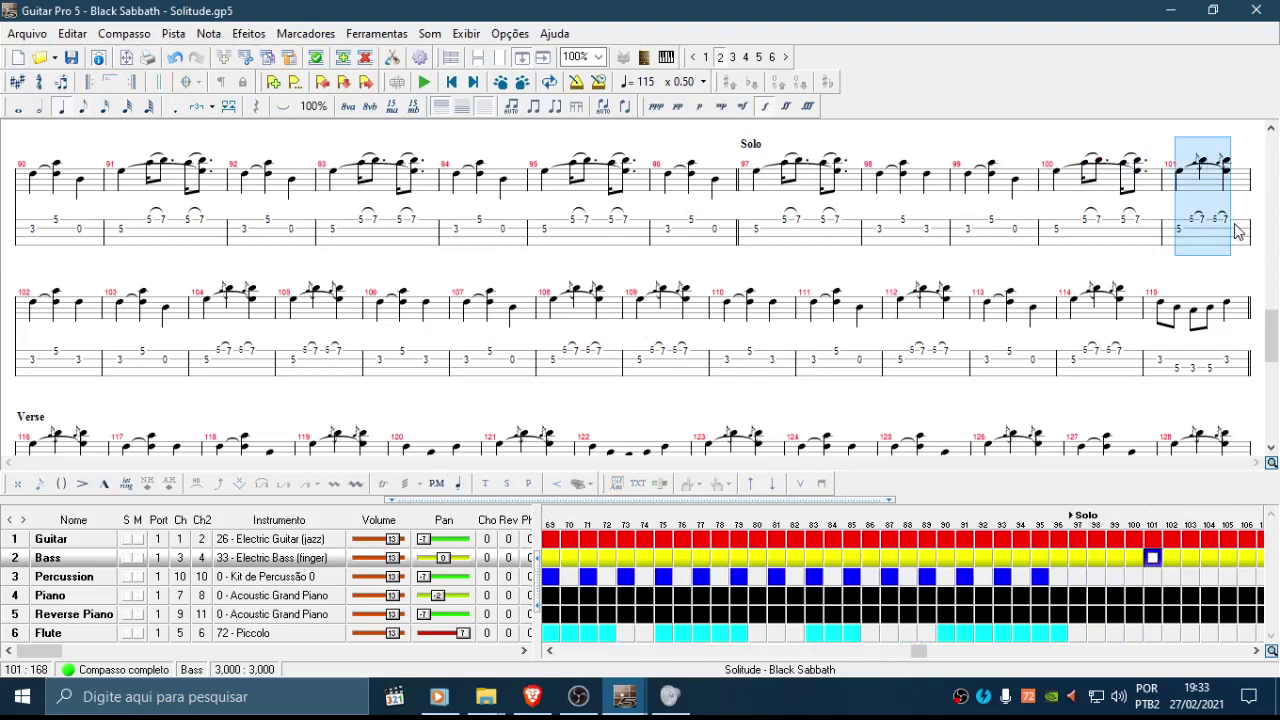
pyautogui.hotkey('ctrl', 'v')
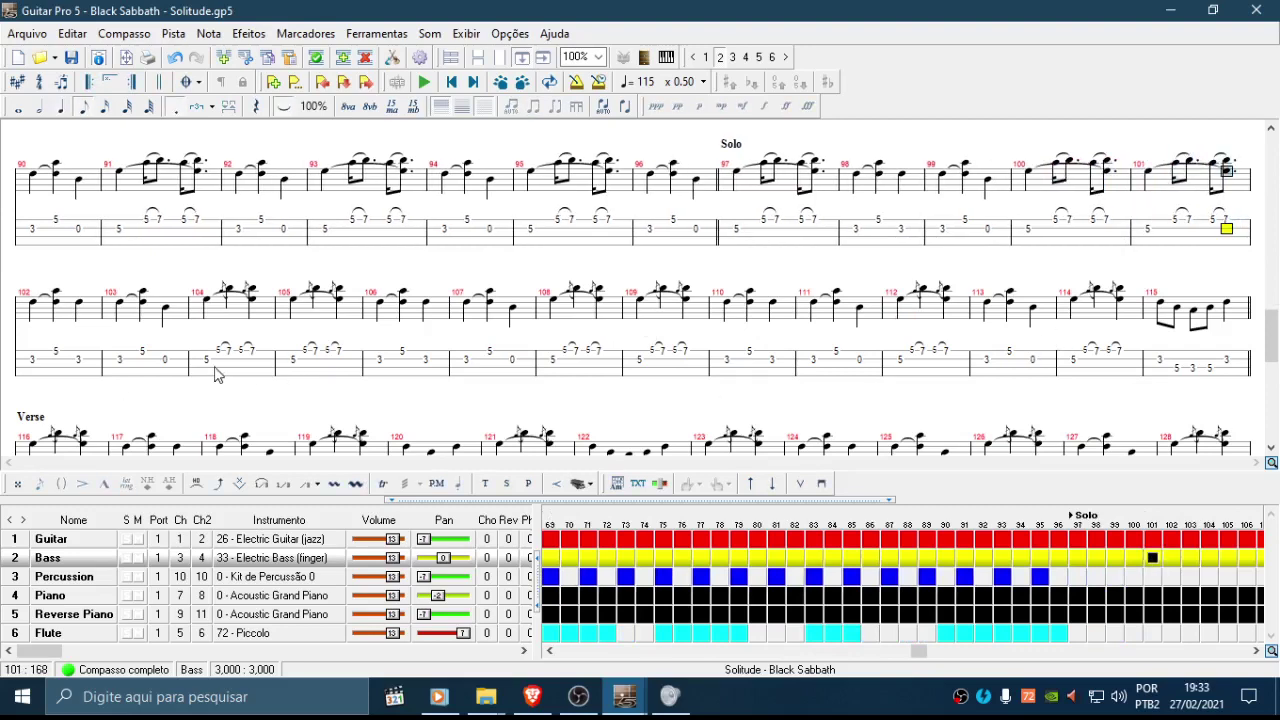
# Step: Paste the copied hammer-on figure over the grace-note figures in Bass measures 104 and 105
pyautogui.moveTo(215, 374); pyautogui.dragTo(254, 363)
pyautogui.hotkey('ctrl', 'v')
pyautogui.click(344, 366)
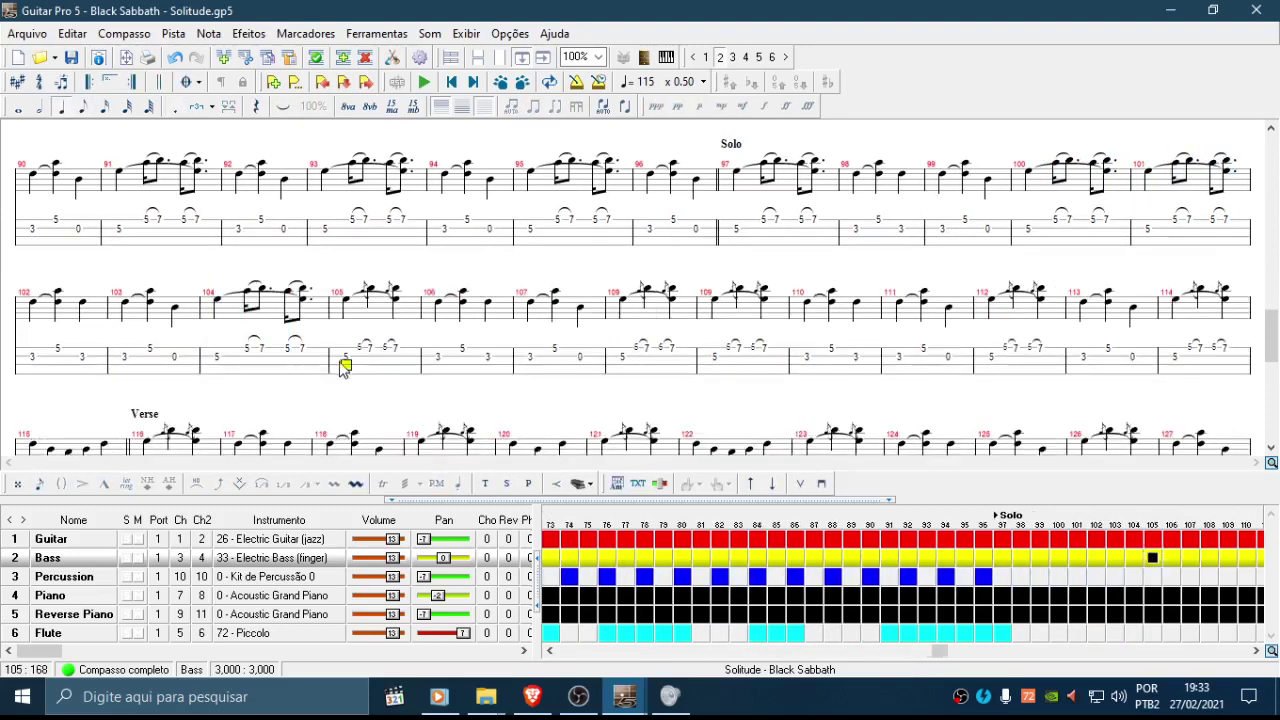
pyautogui.moveTo(344, 366); pyautogui.dragTo(398, 360)
pyautogui.hotkey('ctrl', 'v')
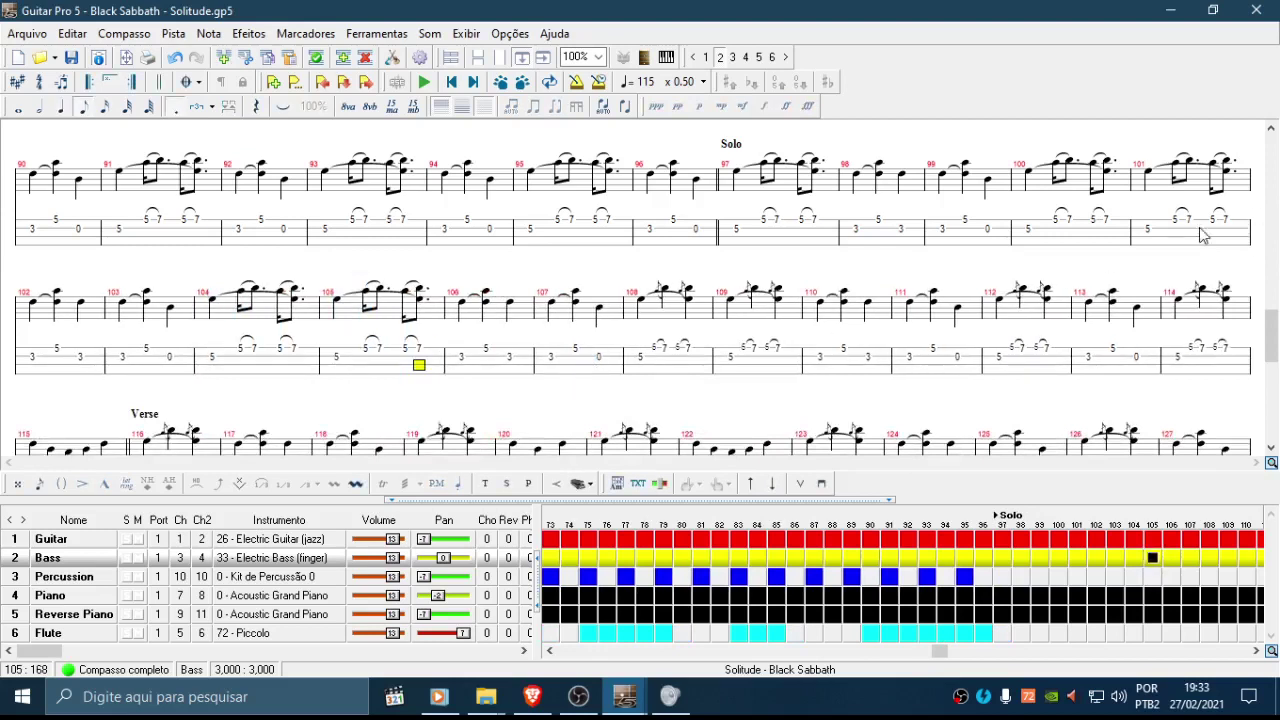
pyautogui.moveTo(1043, 244); pyautogui.dragTo(1195, 234)
pyautogui.press('space')
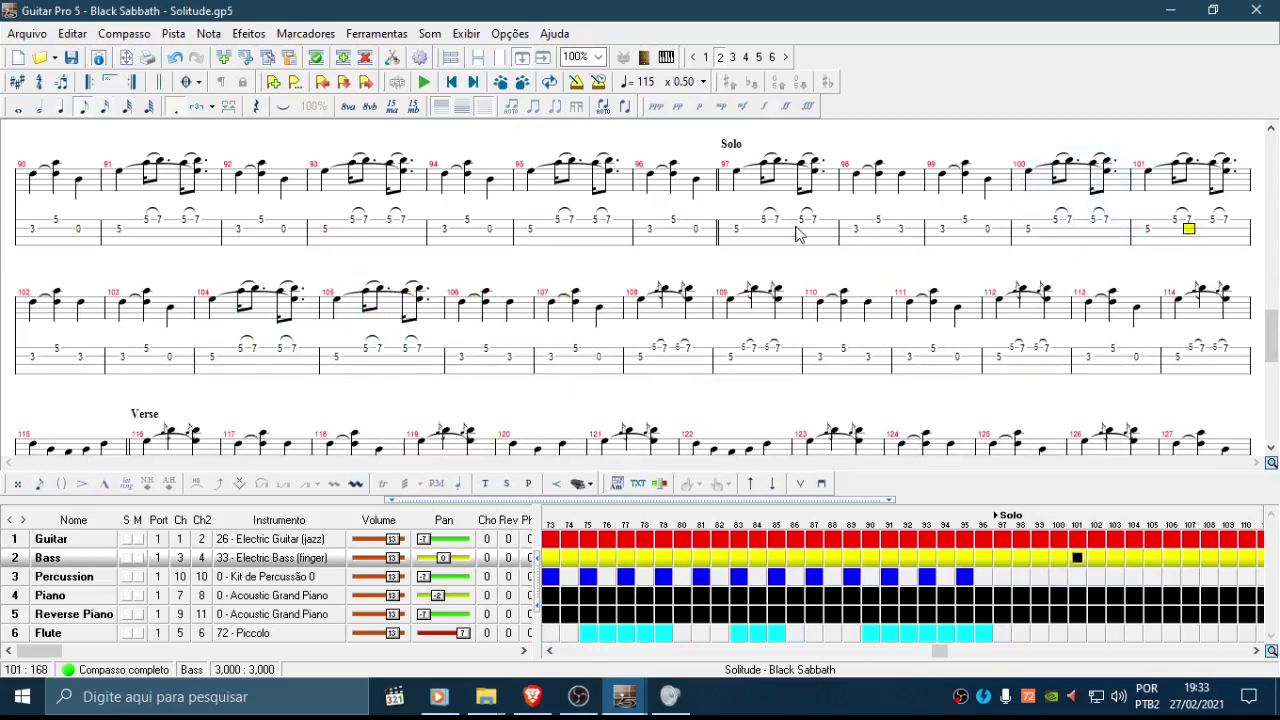
pyautogui.click(1160, 234)
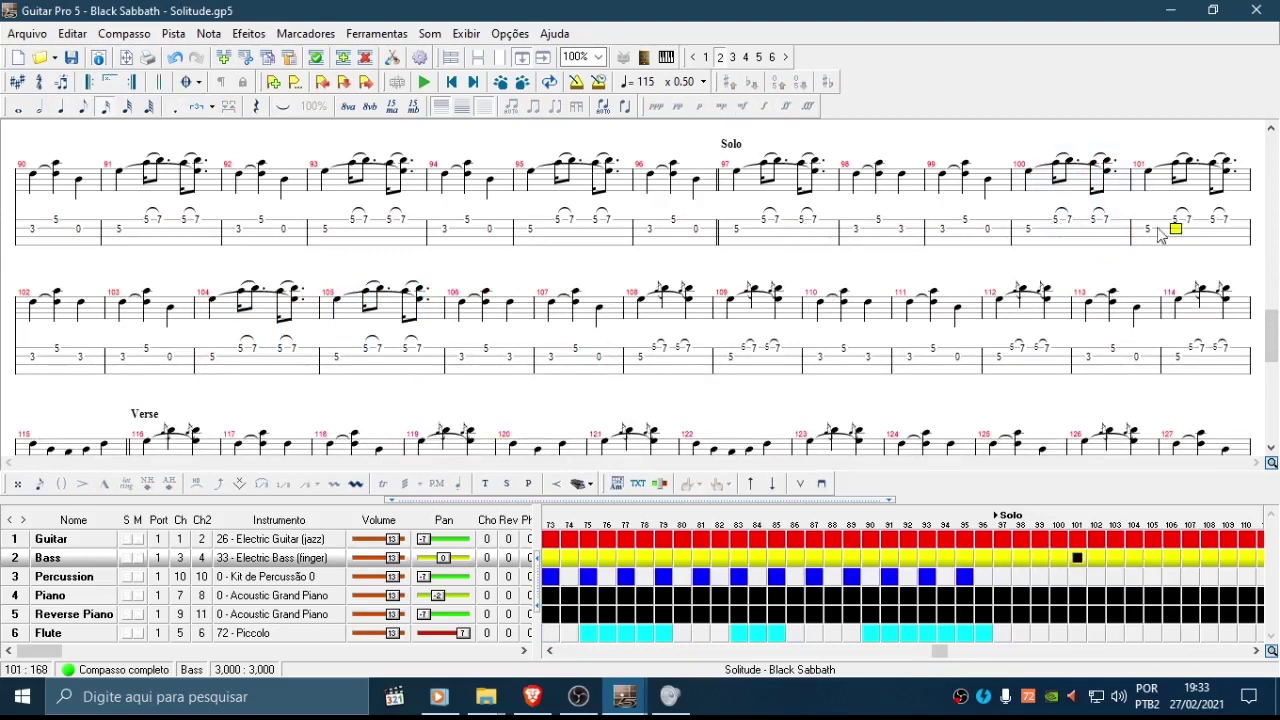
# Step: Replace the grace-note figures in Bass measures 108, 109 and 112 with the copied hammer-on figure
pyautogui.moveTo(641, 356); pyautogui.dragTo(692, 341)
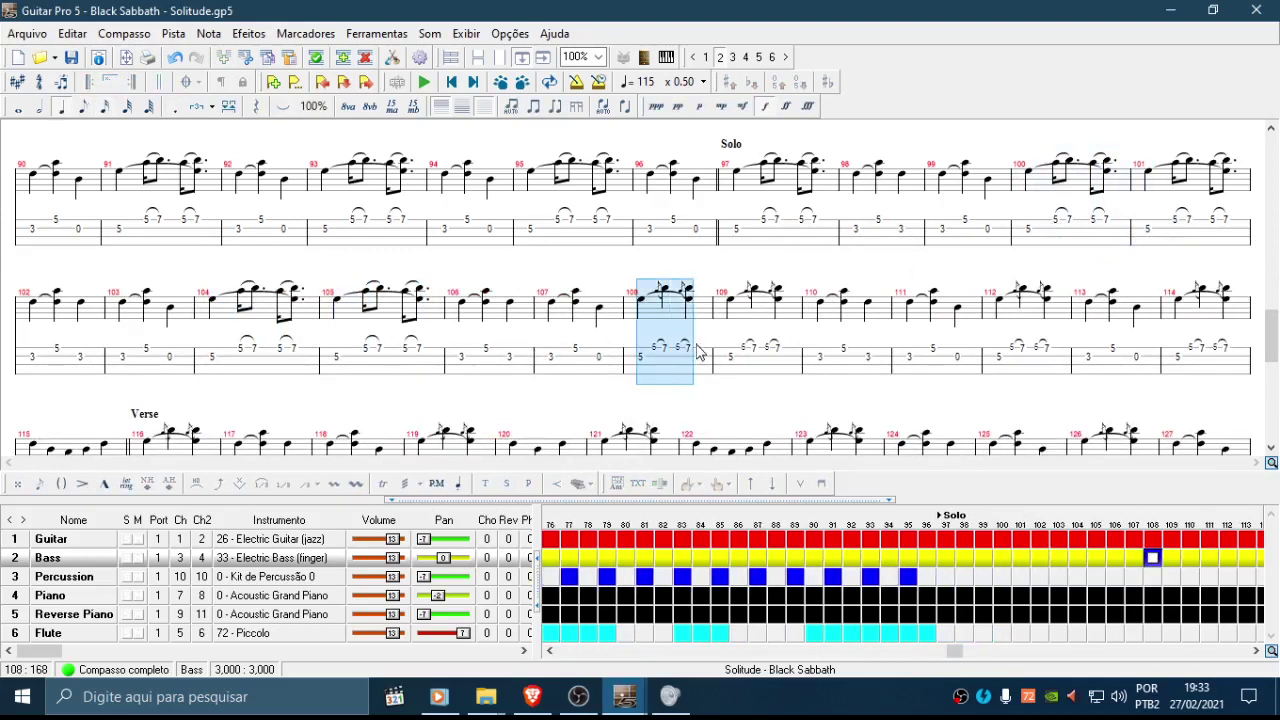
pyautogui.hotkey('ctrl', 'v')
pyautogui.moveTo(760, 362); pyautogui.dragTo(797, 360)
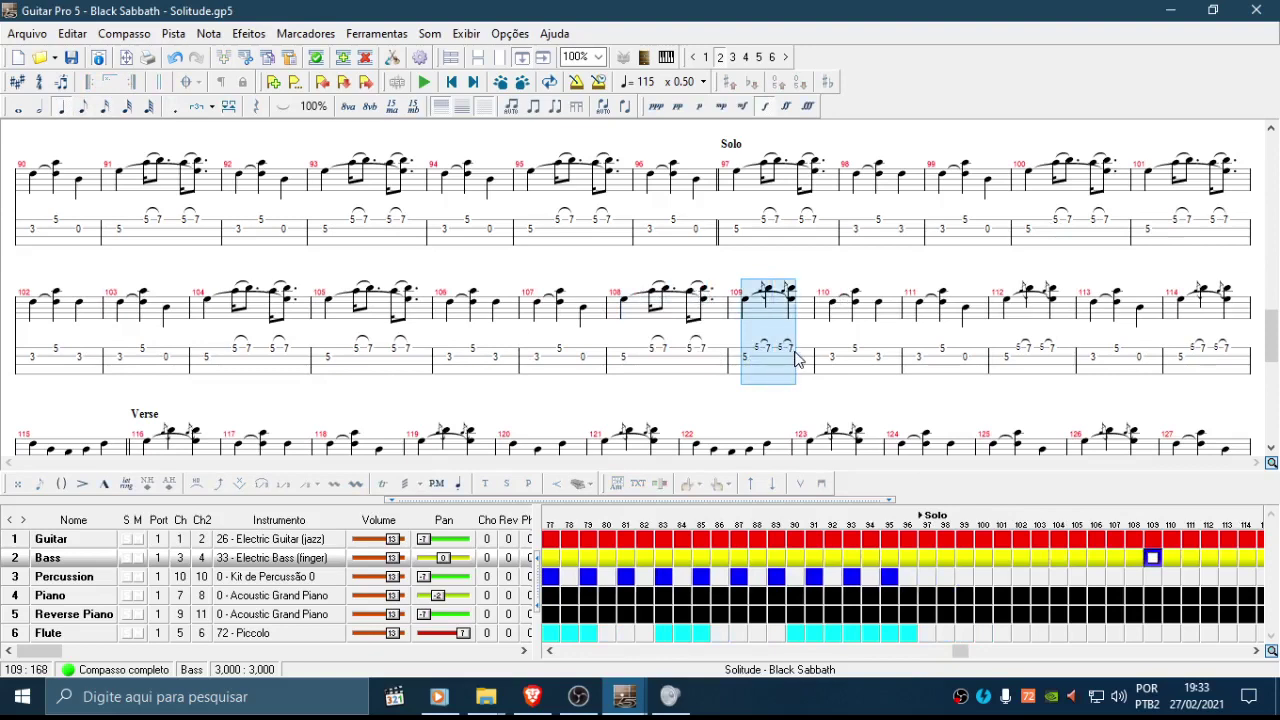
pyautogui.hotkey('ctrl', 'v')
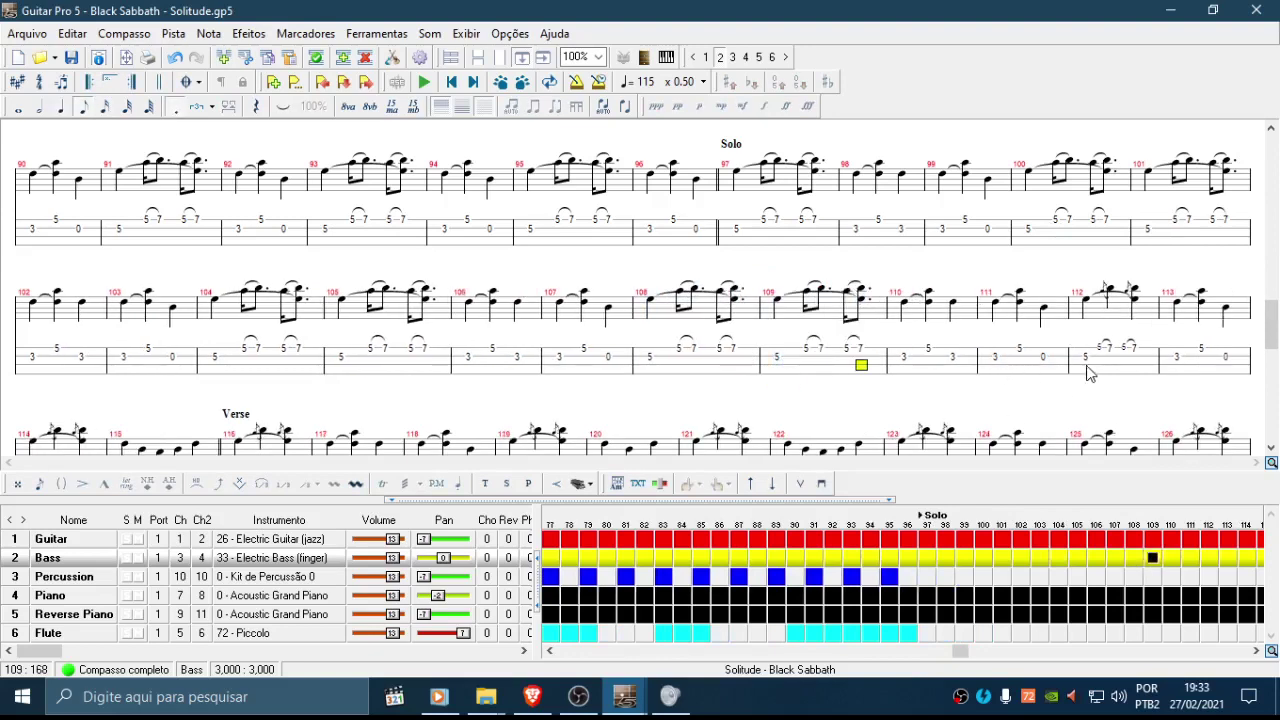
pyautogui.moveTo(1090, 373); pyautogui.dragTo(1143, 370)
pyautogui.hotkey('ctrl', 'v')
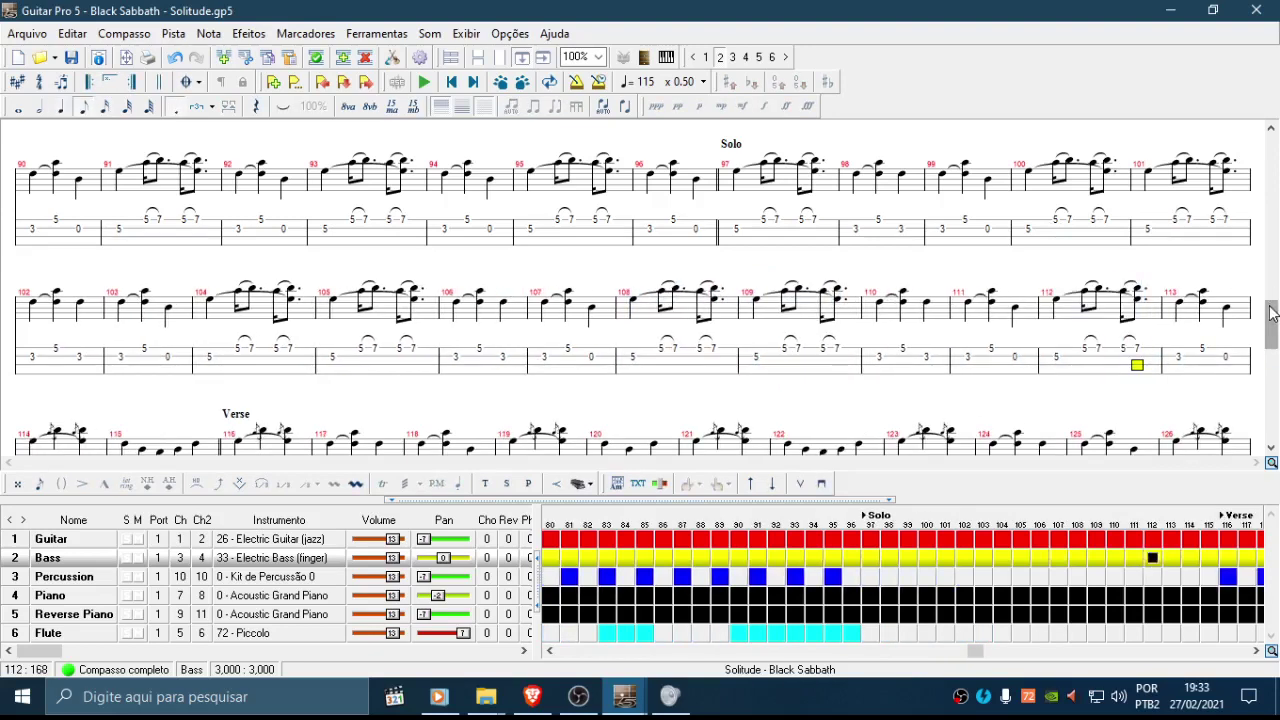
# Step: Paste the copied 5-7 hammer-on bass figure over the grace-note versions in bars 114 and 116
pyautogui.moveTo(1272, 312); pyautogui.dragTo(1272, 331)
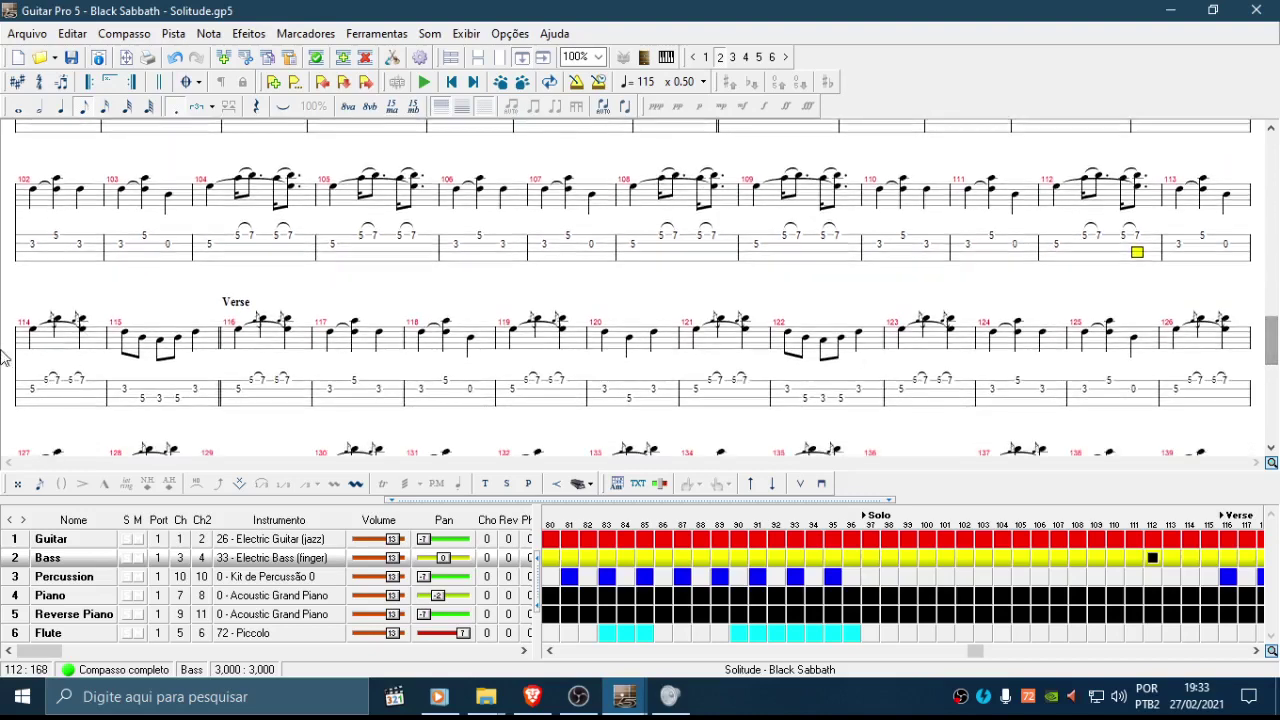
pyautogui.moveTo(30, 392); pyautogui.dragTo(88, 395)
pyautogui.hotkey('ctrl', 'v')
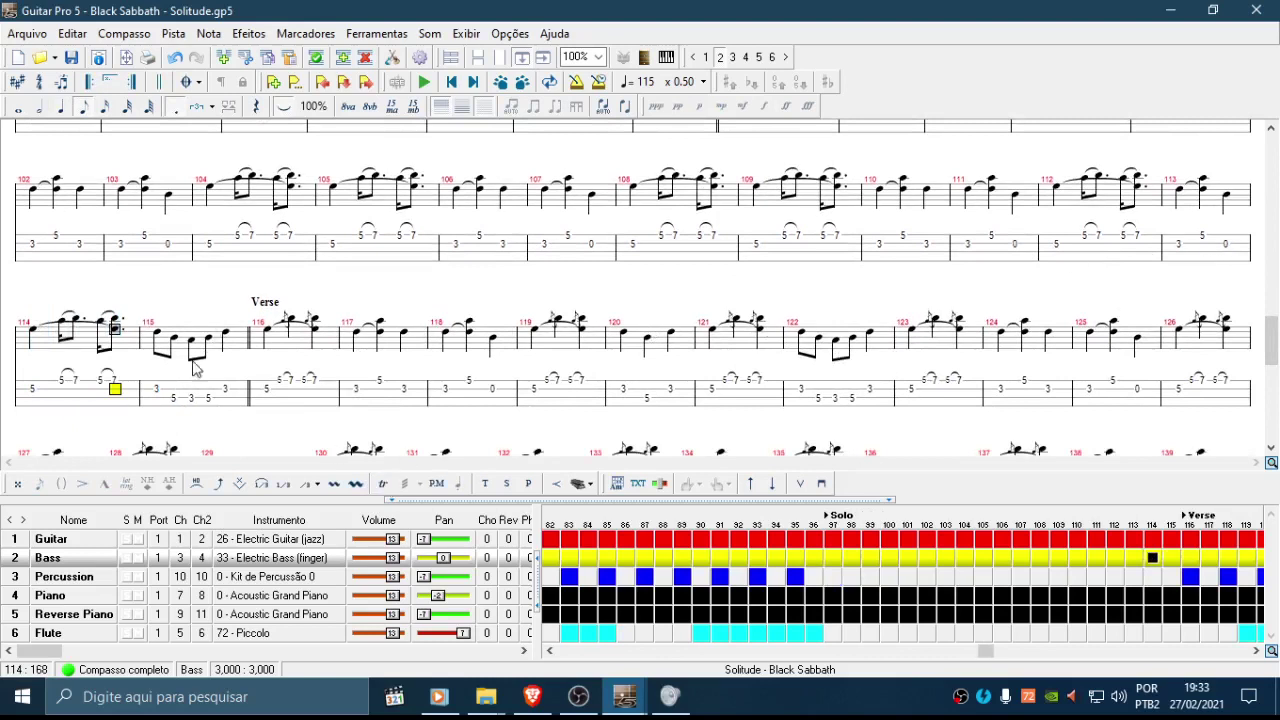
pyautogui.moveTo(155, 402); pyautogui.dragTo(321, 401)
pyautogui.click(155, 402)
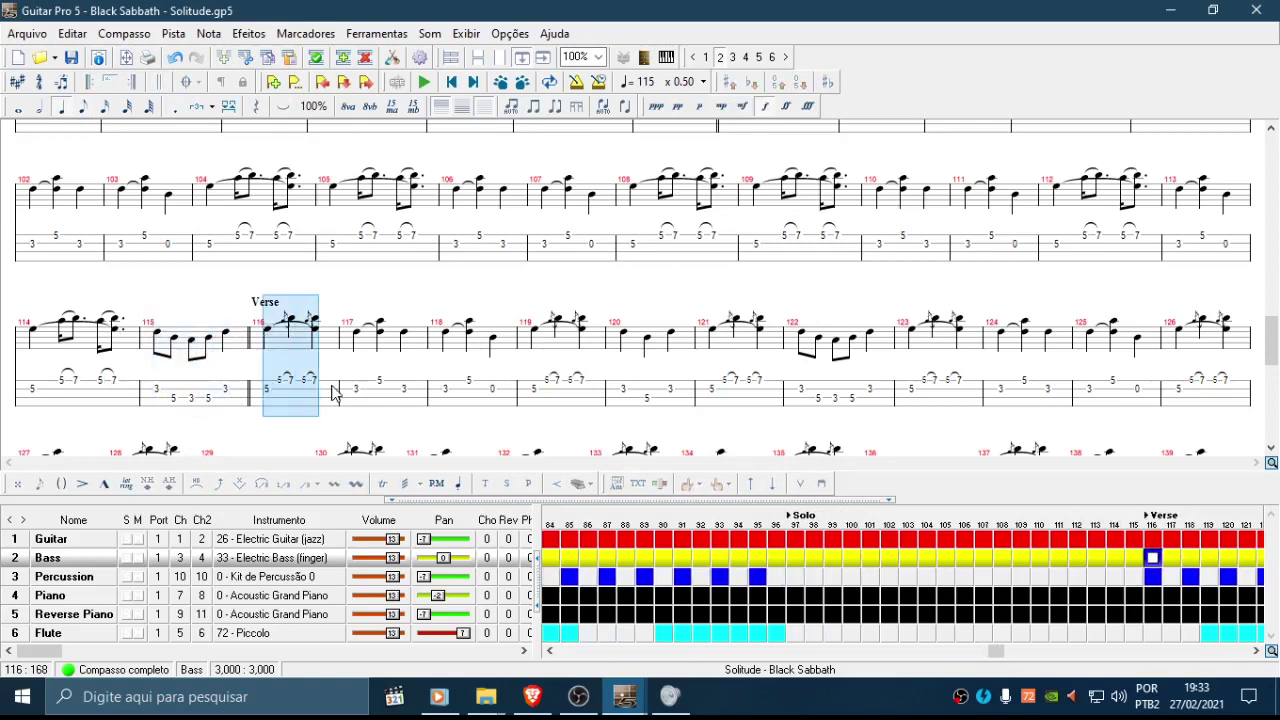
pyautogui.hotkey('ctrl', 'v')
# Step: Replace the grace-note figures in verse bars 119, 121 and 123 with the copied bass figure
pyautogui.moveTo(555, 396); pyautogui.dragTo(613, 394)
pyautogui.hotkey('ctrl', 'v')
pyautogui.moveTo(789, 397); pyautogui.dragTo(849, 396)
pyautogui.hotkey('ctrl', 'v')
pyautogui.moveTo(1010, 398); pyautogui.dragTo(1066, 400)
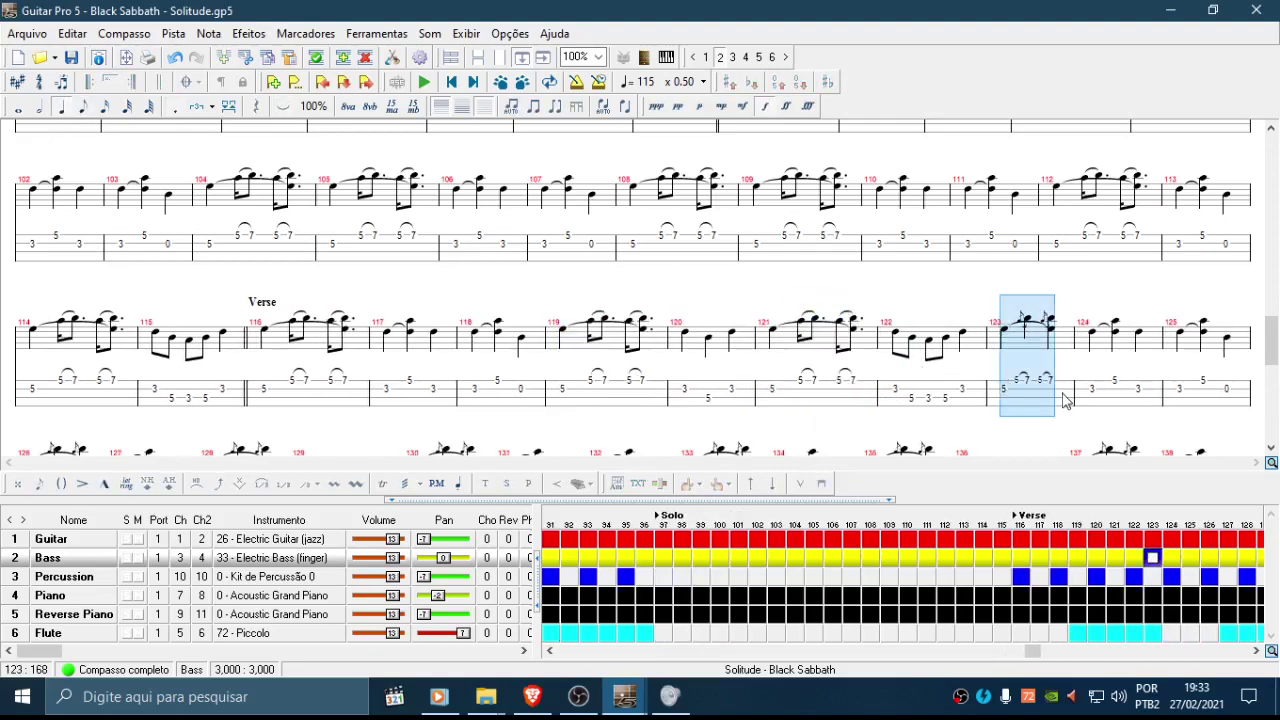
pyautogui.hotkey('ctrl', 'v')
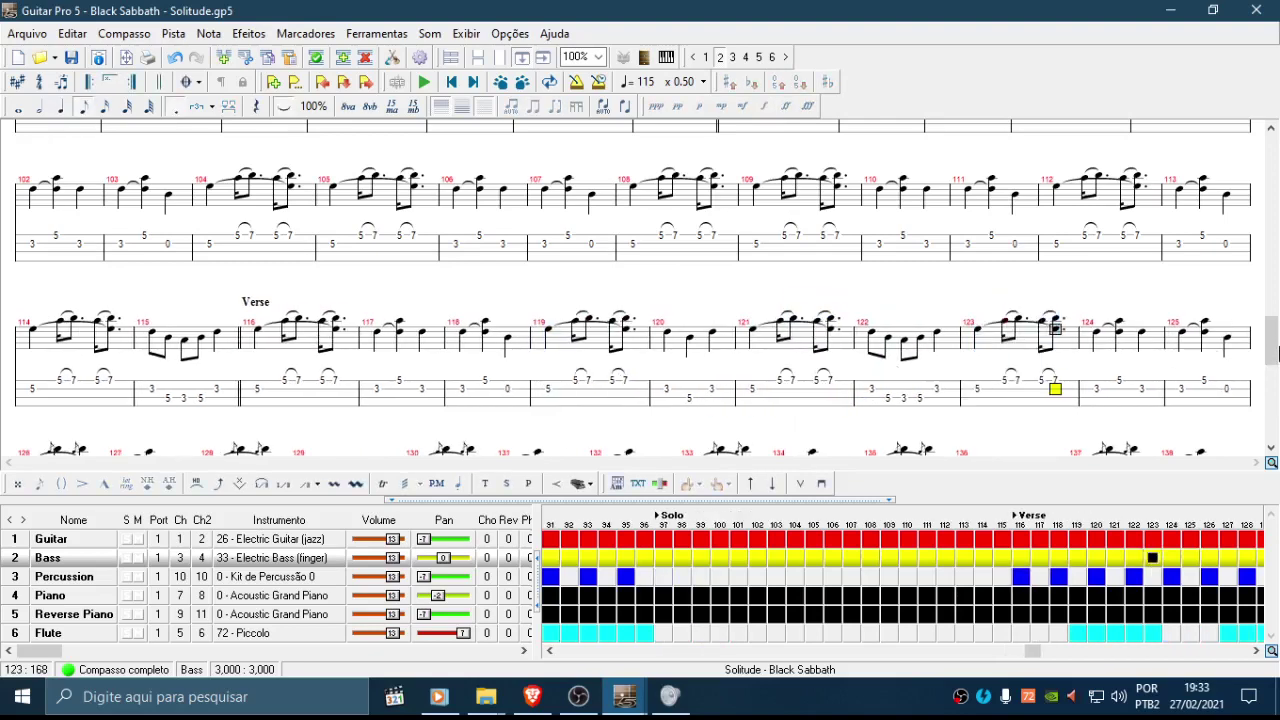
# Step: Paste the copied bass figure over the contents of bars 126, 128 and 130
pyautogui.moveTo(1274, 352); pyautogui.dragTo(1274, 382)
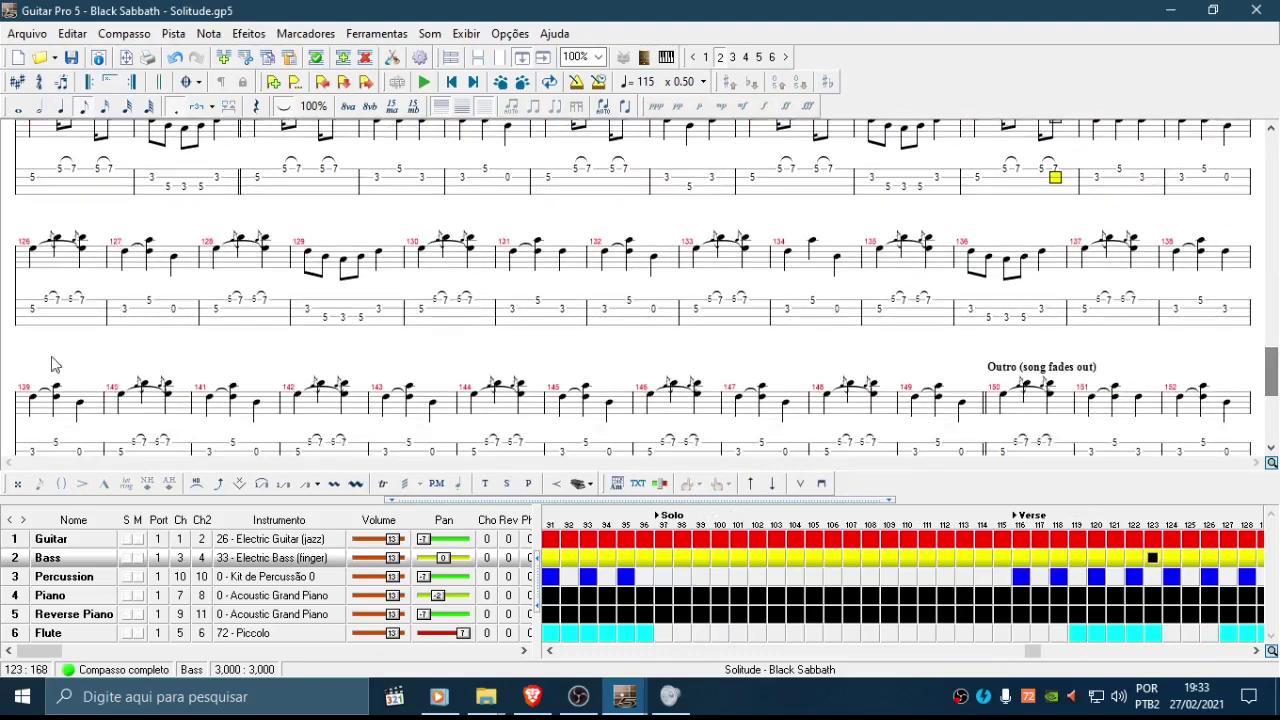
pyautogui.moveTo(34, 309); pyautogui.dragTo(92, 314)
pyautogui.hotkey('ctrl', 'v')
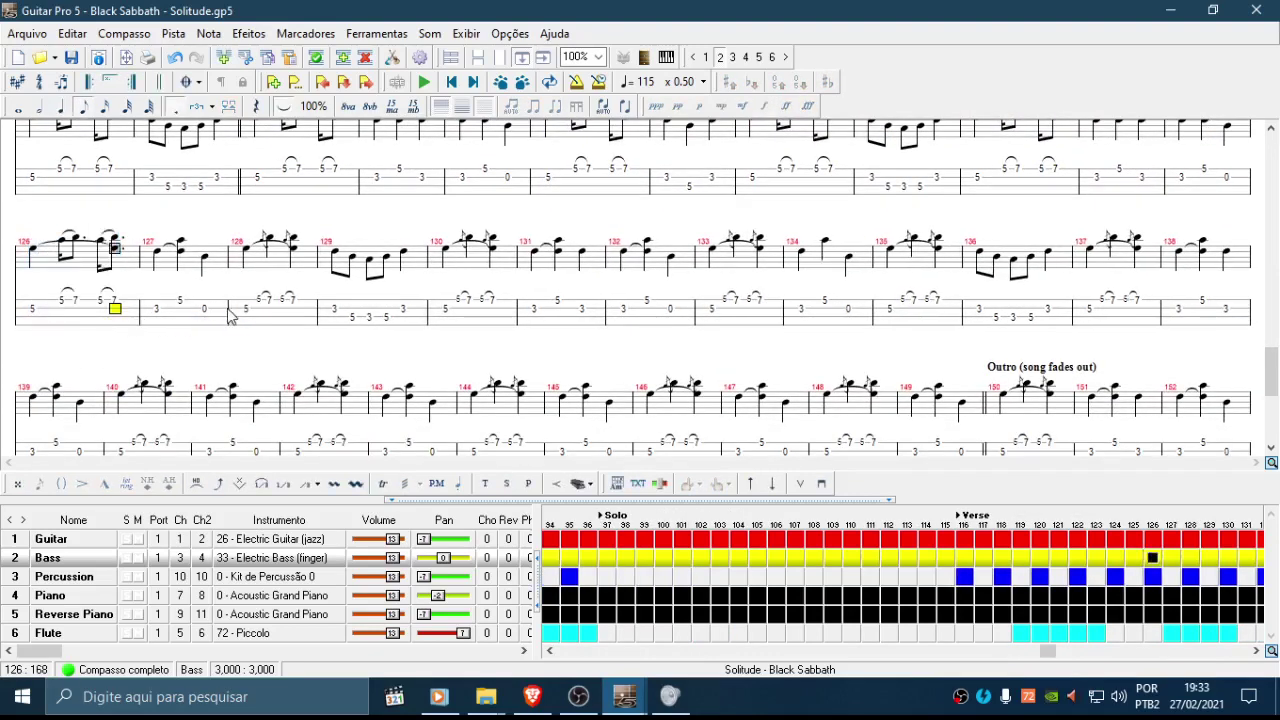
pyautogui.moveTo(248, 310); pyautogui.dragTo(335, 311)
pyautogui.hotkey('ctrl', 'v')
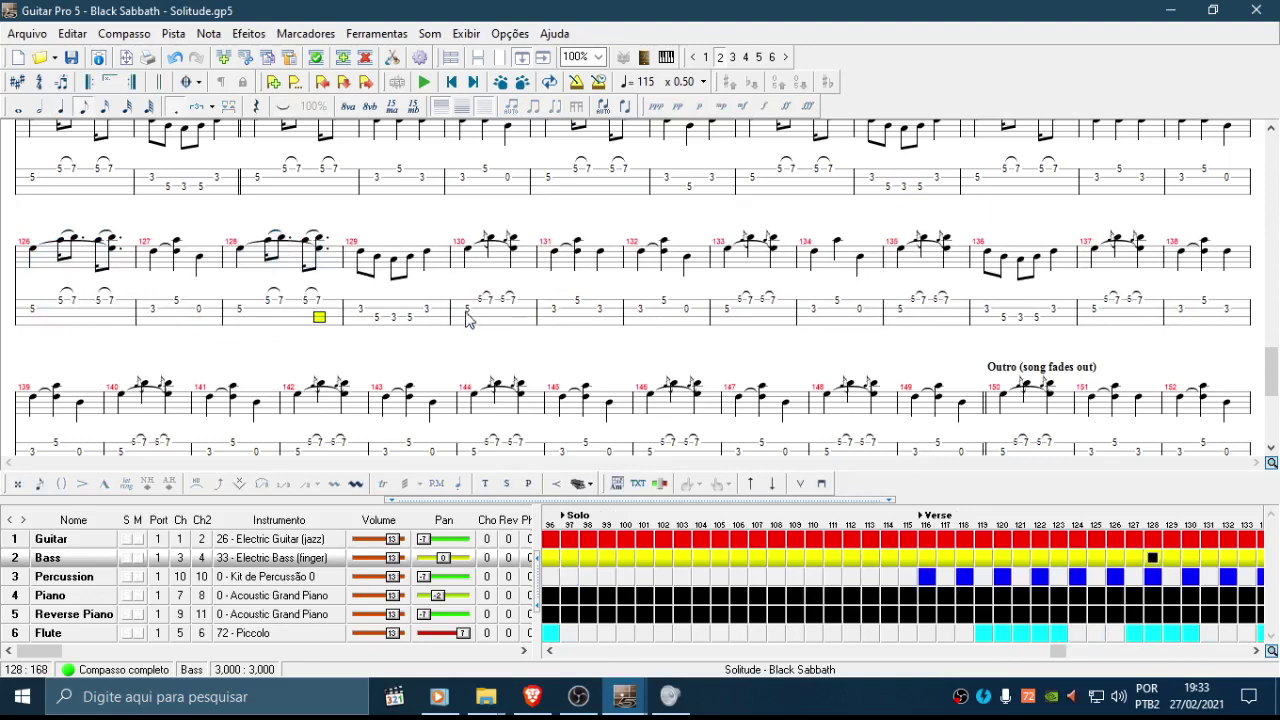
pyautogui.moveTo(467, 312); pyautogui.dragTo(521, 312)
pyautogui.hotkey('ctrl', 'v')
# Step: Replace the contents of bars 133, 135 and 137 with the copied bass figure
pyautogui.moveTo(796, 311); pyautogui.dragTo(863, 311)
pyautogui.hotkey('ctrl', 'v')
pyautogui.moveTo(988, 310); pyautogui.dragTo(1050, 308)
pyautogui.hotkey('ctrl', 'v')
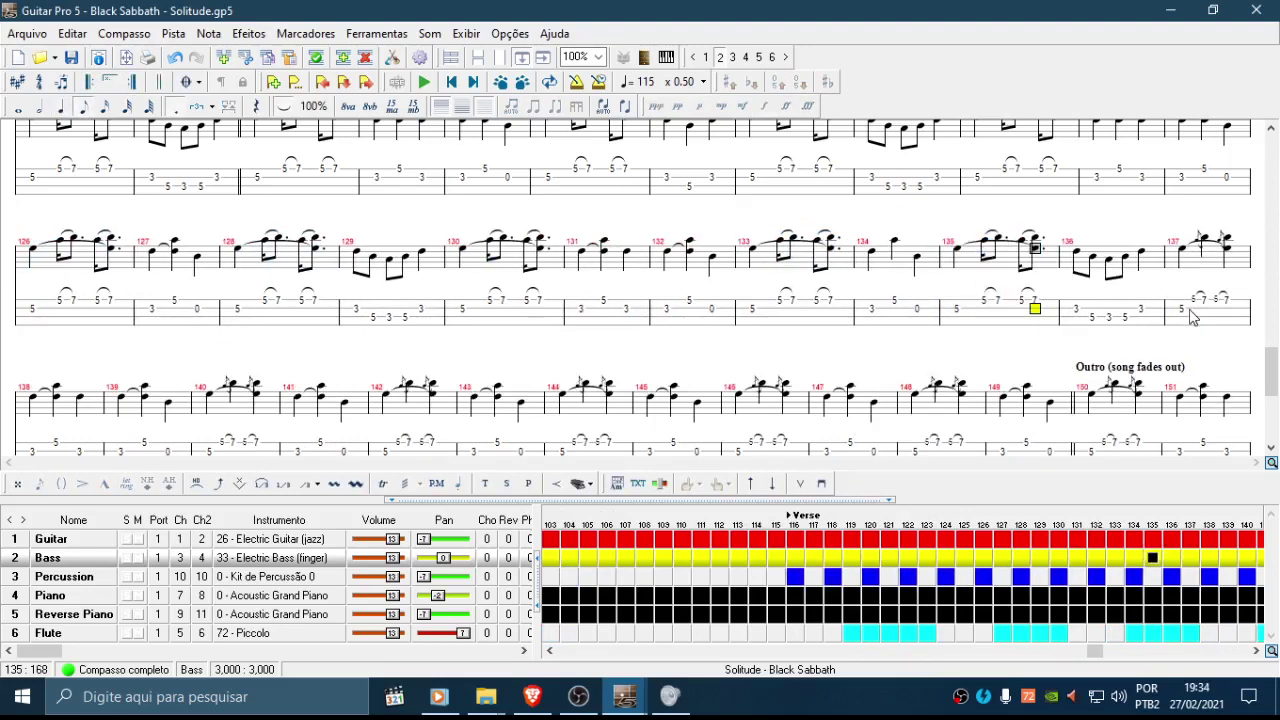
pyautogui.moveTo(1176, 312); pyautogui.dragTo(1238, 313)
pyautogui.hotkey('ctrl', 'v')
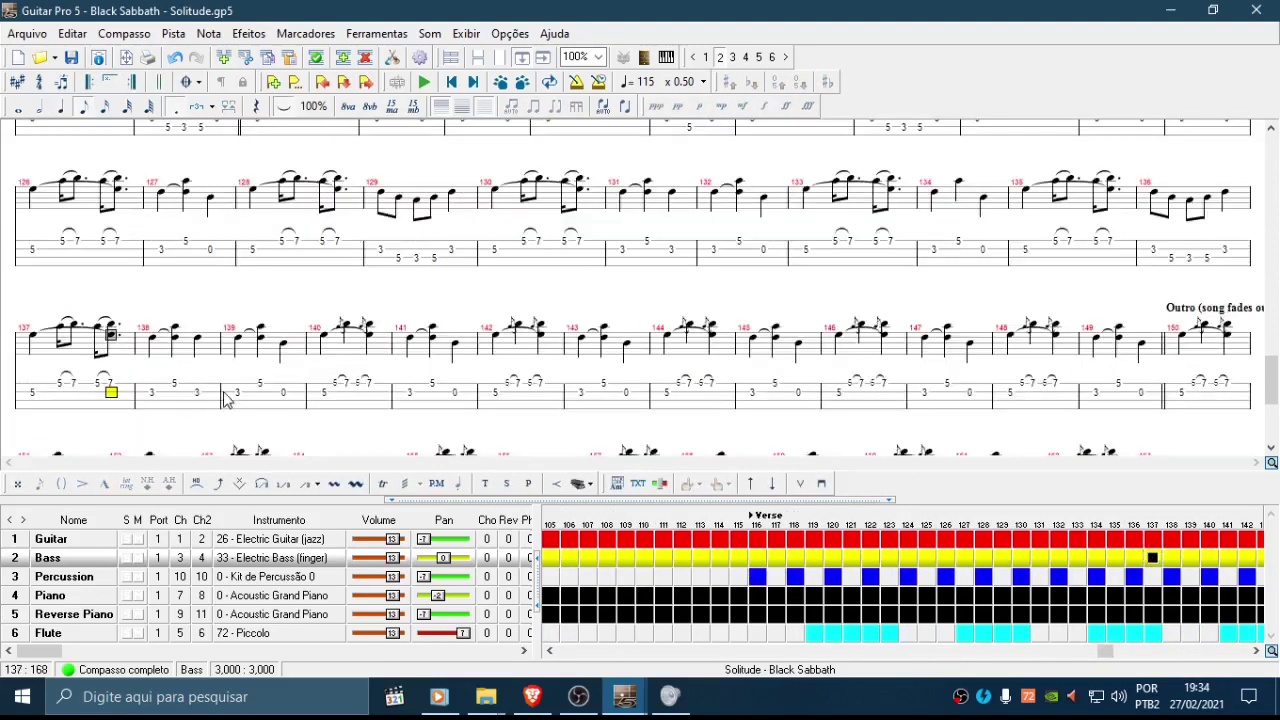
# Step: Paste the copied bass figure over the grace-note versions in bars 140, 142 and 144
pyautogui.moveTo(330, 397); pyautogui.dragTo(371, 394)
pyautogui.hotkey('ctrl', 'v')
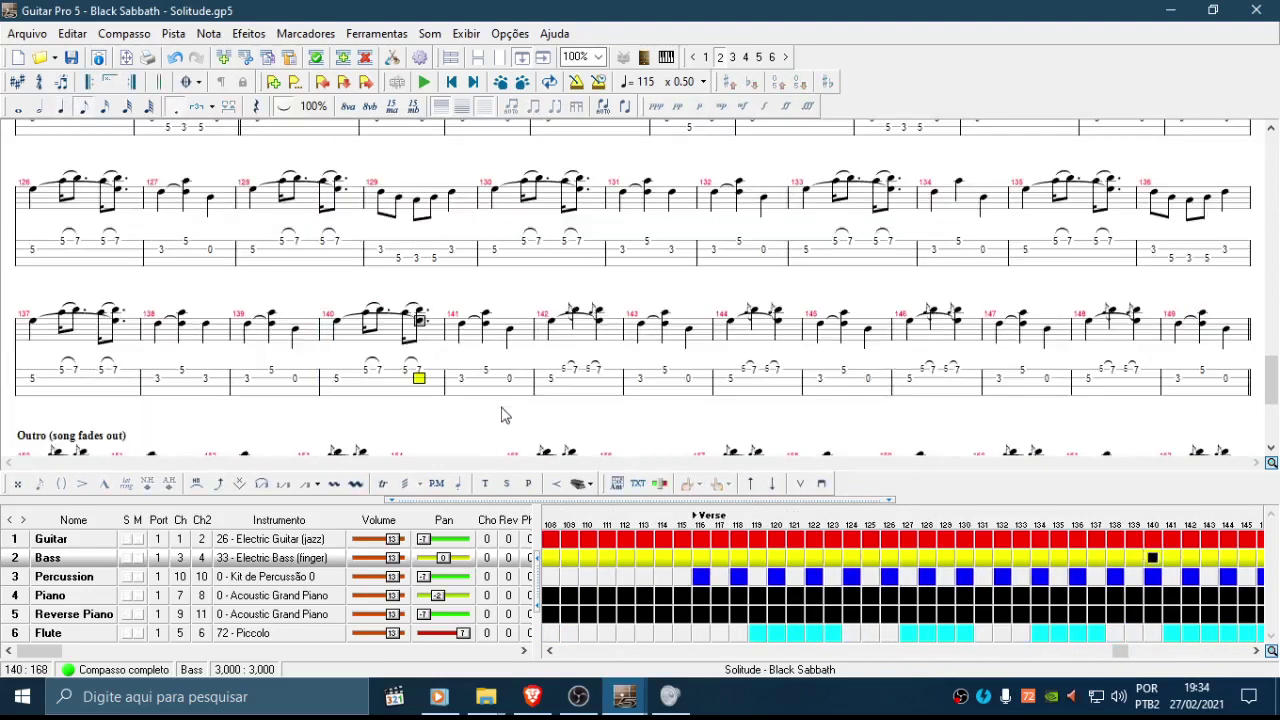
pyautogui.moveTo(552, 390); pyautogui.dragTo(608, 390)
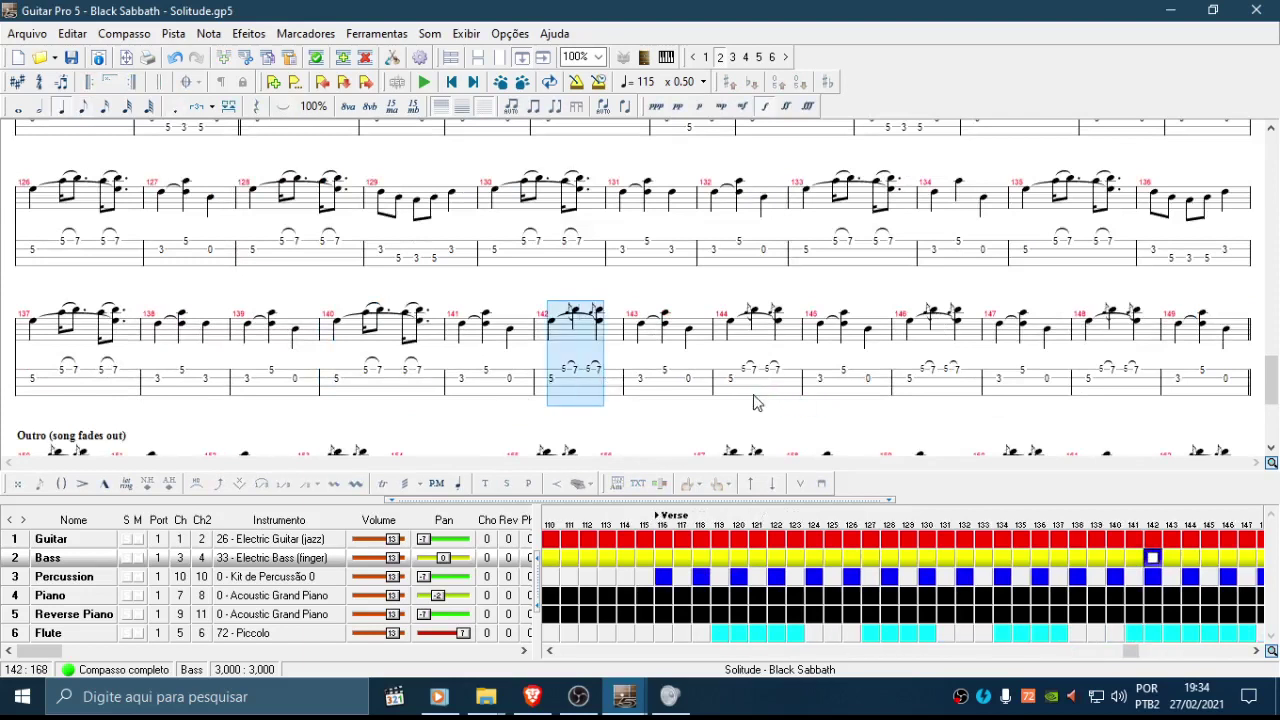
pyautogui.hotkey('ctrl', 'v')
pyautogui.moveTo(755, 398); pyautogui.dragTo(787, 390)
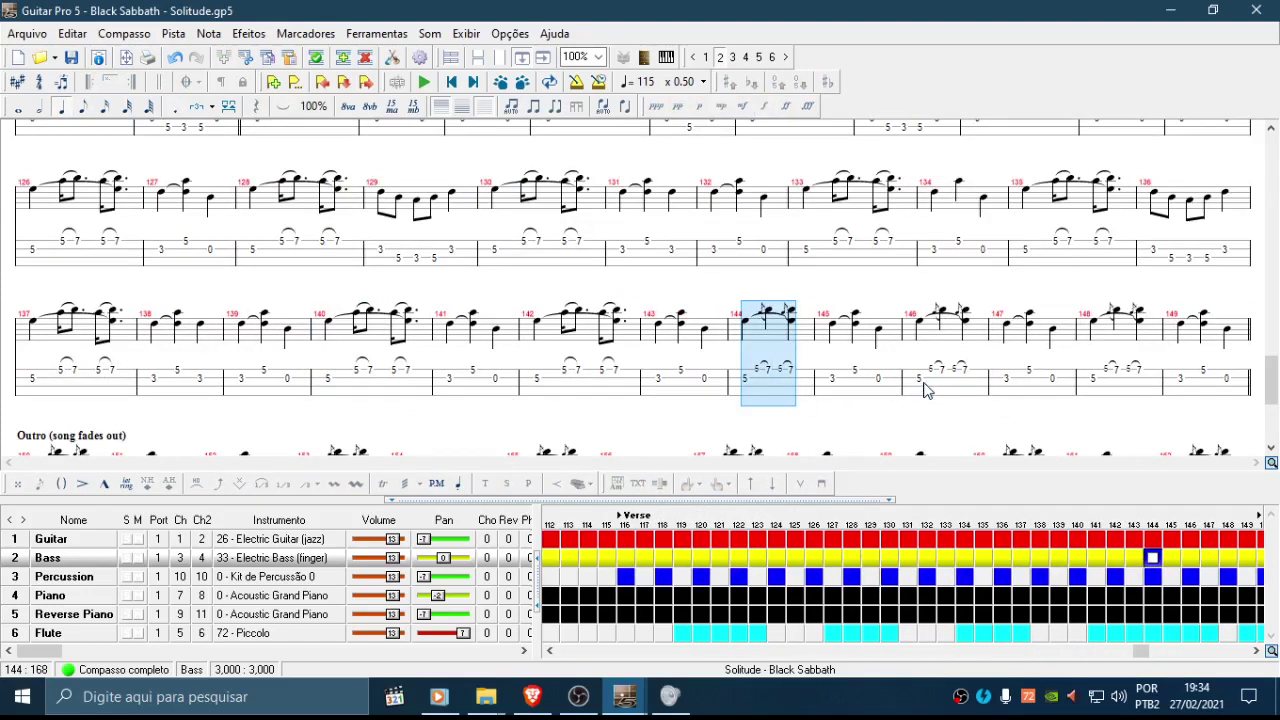
pyautogui.hotkey('ctrl', 'v')
# Step: Replace the grace-note figures in bars 146 and 148 with the copied bass figure
pyautogui.moveTo(993, 391); pyautogui.dragTo(1046, 388)
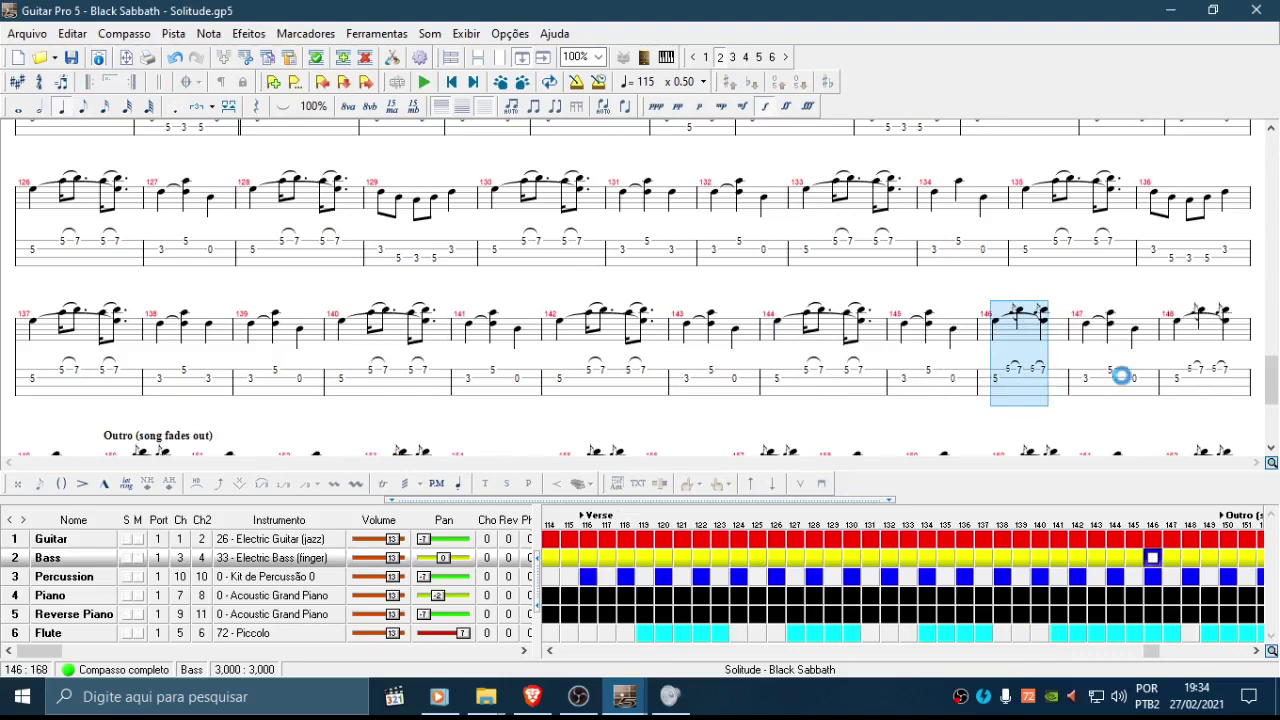
pyautogui.hotkey('ctrl', 'v')
pyautogui.moveTo(1180, 382); pyautogui.dragTo(1240, 385)
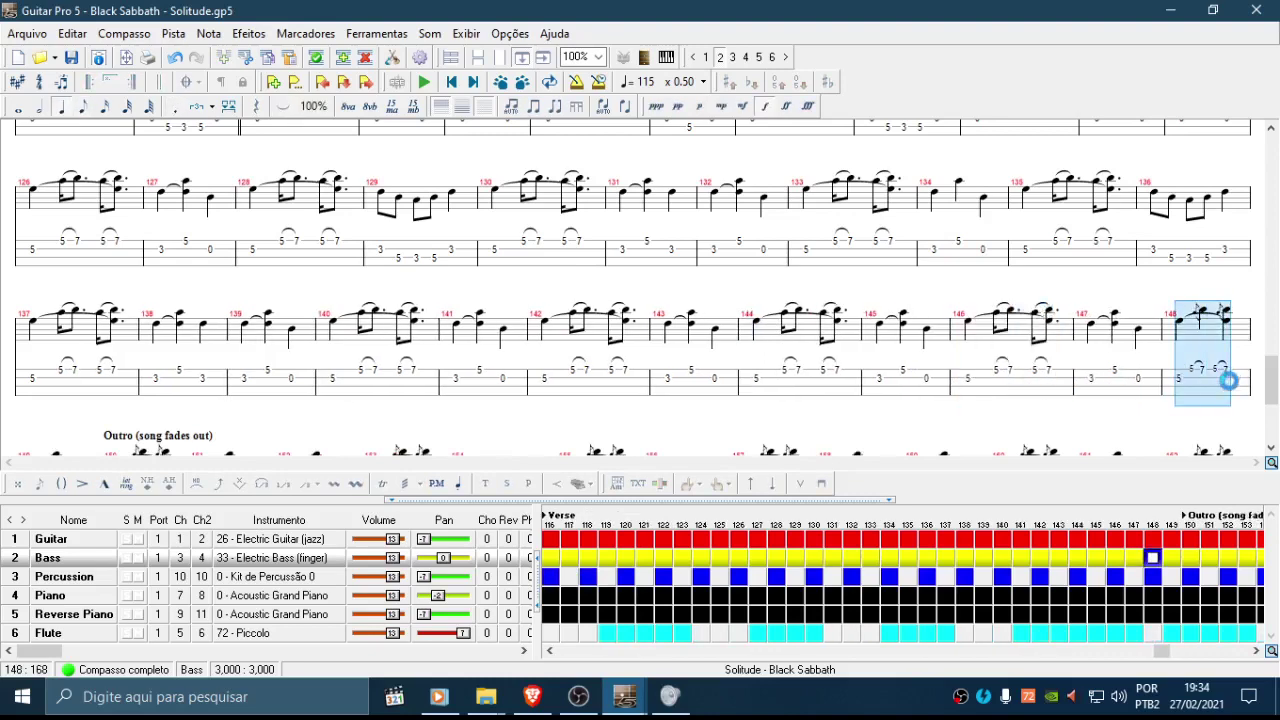
pyautogui.hotkey('ctrl', 'v')
# Step: Paste the copied bass figure over bars 150 and 153 at the start of the Outro
pyautogui.scroll(-2, 1272, 395)
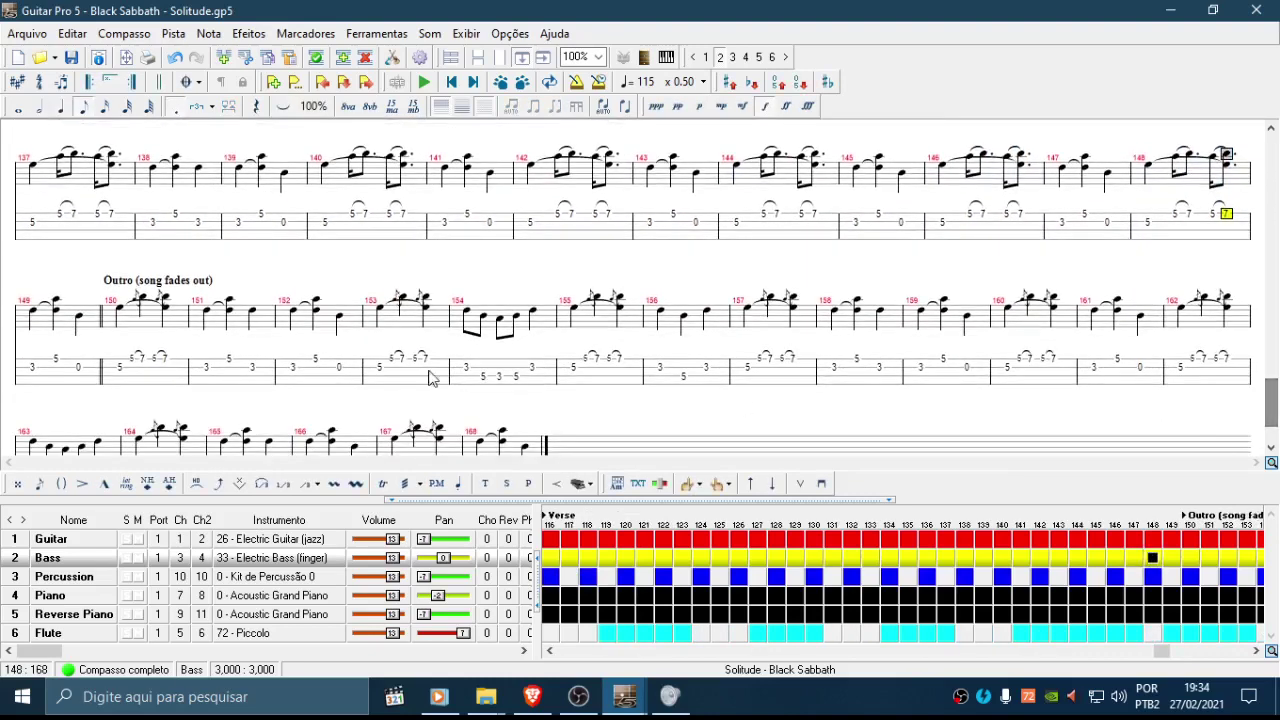
pyautogui.moveTo(118, 368); pyautogui.dragTo(177, 373)
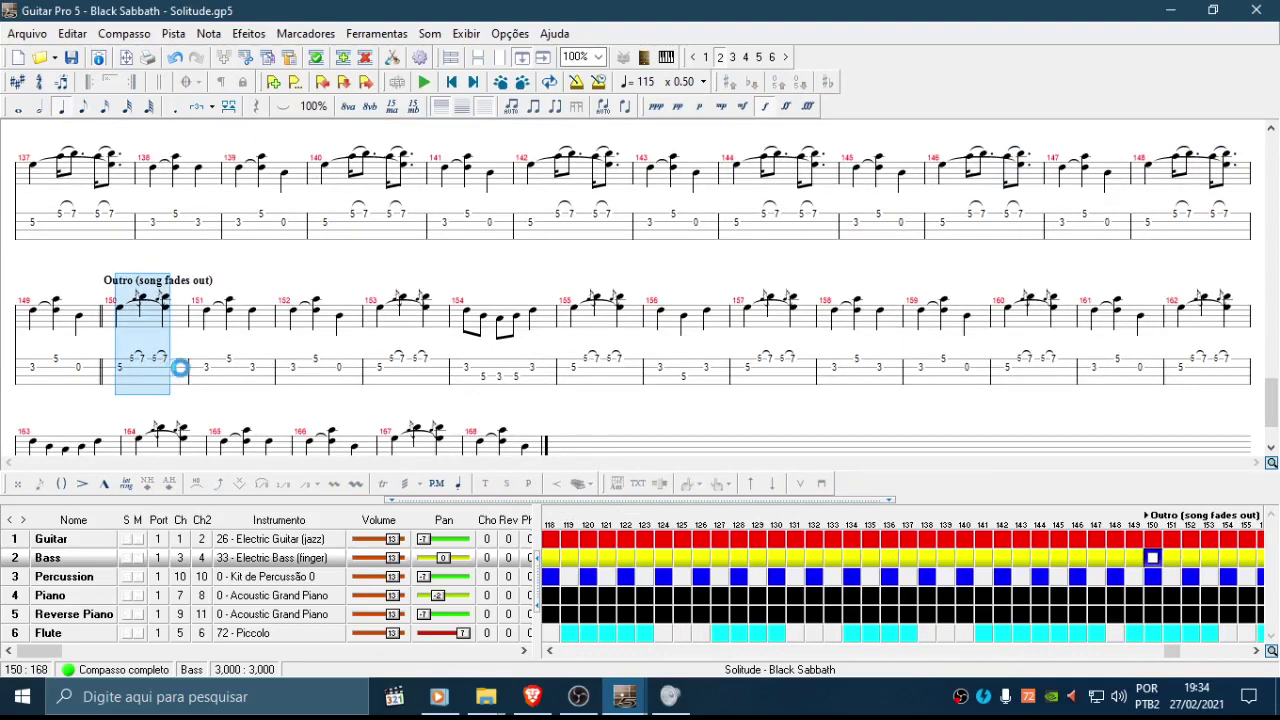
pyautogui.hotkey('ctrl', 'v')
pyautogui.moveTo(437, 372); pyautogui.dragTo(480, 375)
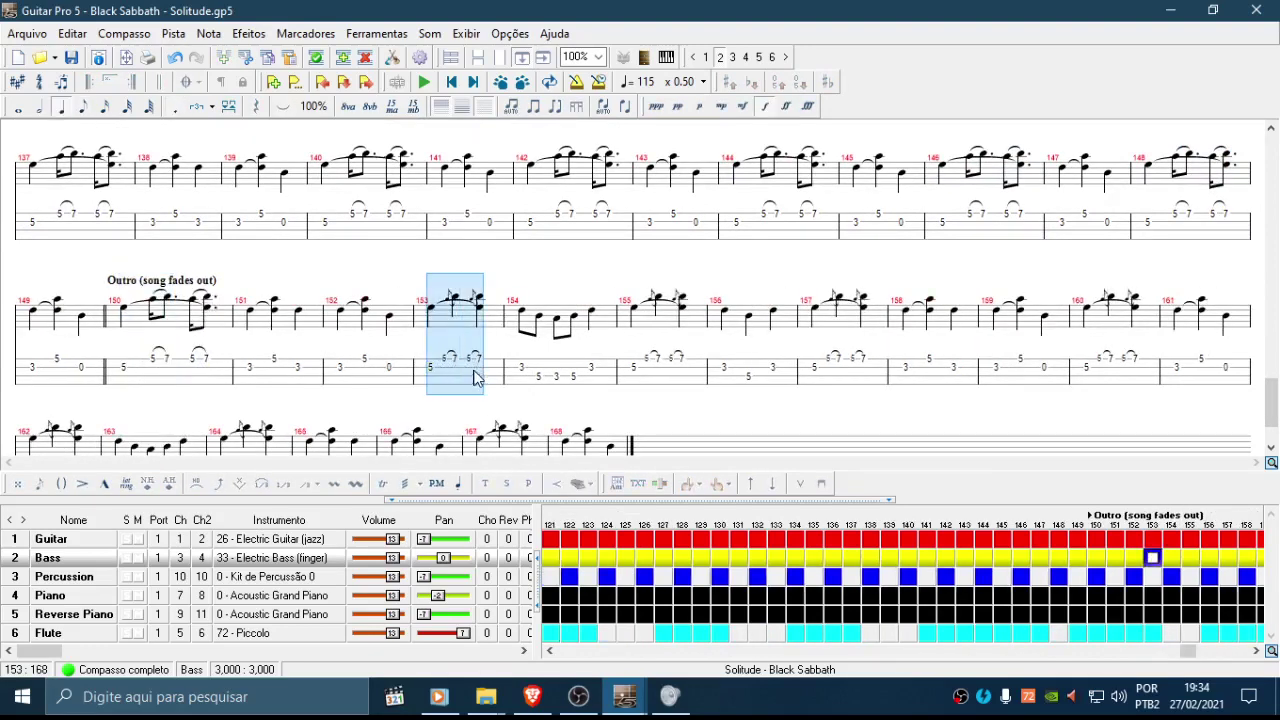
pyautogui.hotkey('ctrl', 'v')
# Step: Replace the grace-note figures in Outro bars 155, 157 and 160 with the copied bass figure
pyautogui.moveTo(648, 368); pyautogui.dragTo(702, 372)
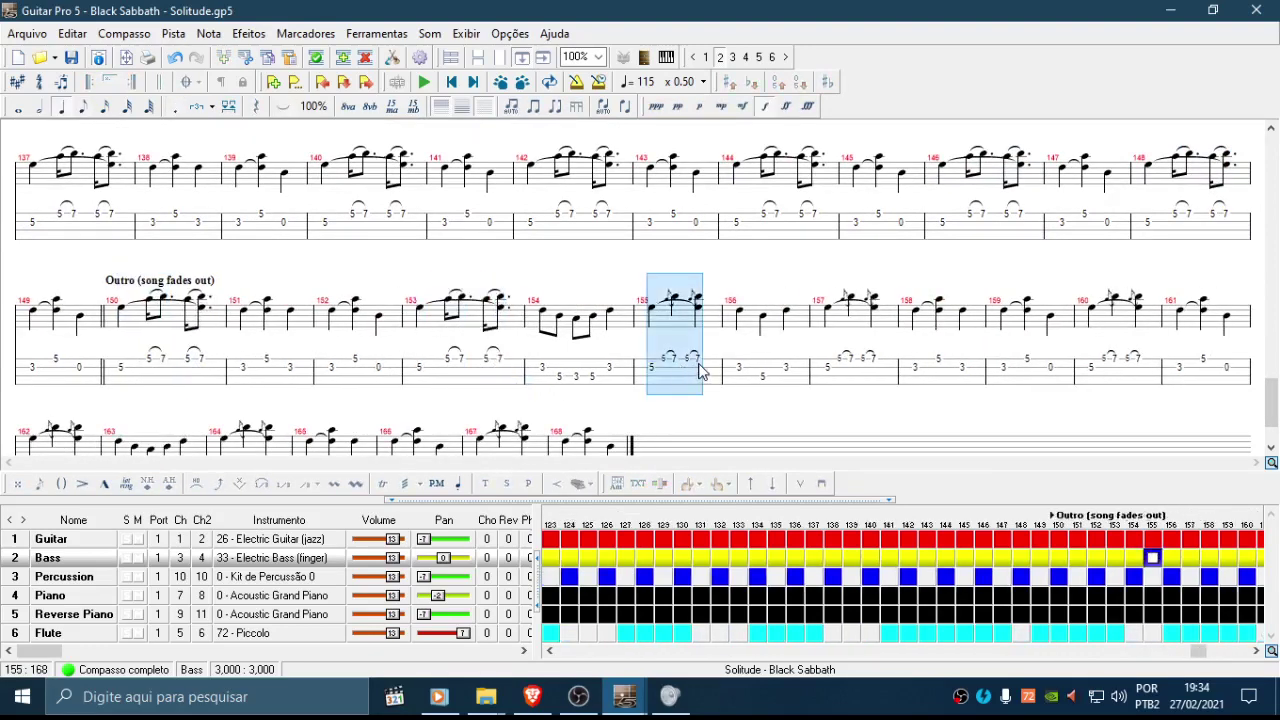
pyautogui.hotkey('ctrl', 'v')
pyautogui.moveTo(845, 368); pyautogui.dragTo(903, 372)
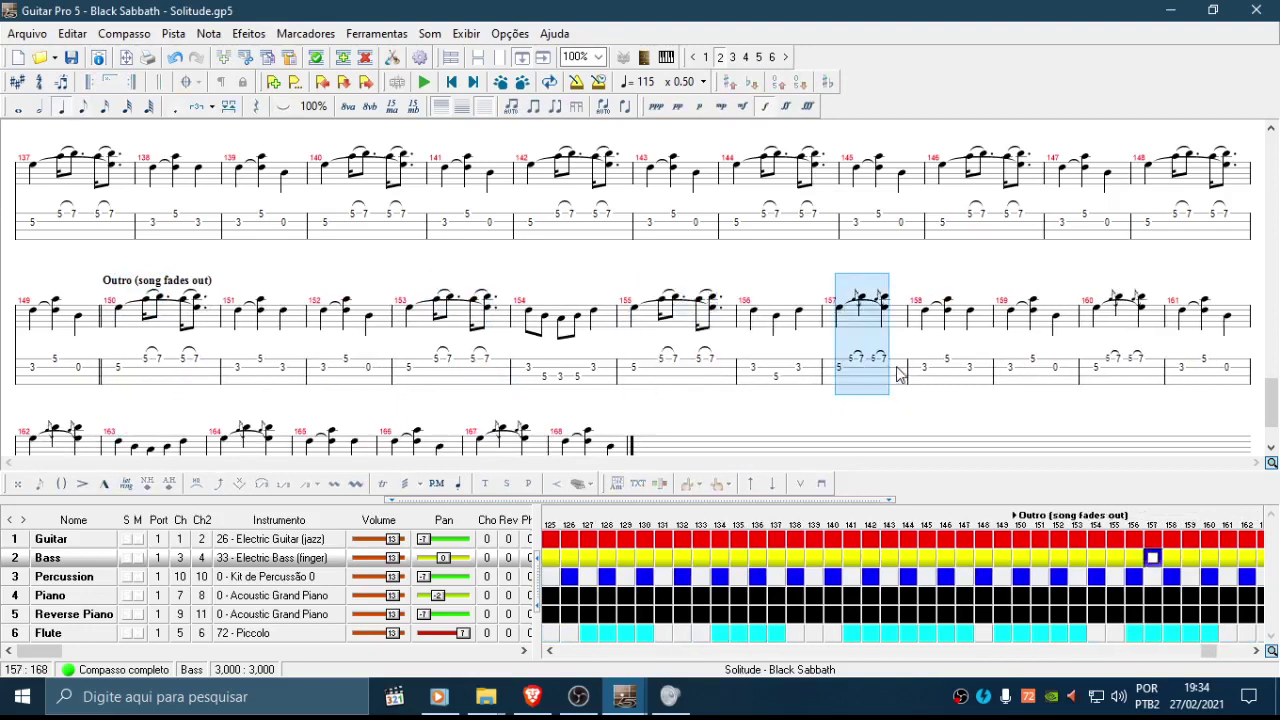
pyautogui.hotkey('ctrl', 'v')
pyautogui.moveTo(1177, 378); pyautogui.dragTo(1230, 372)
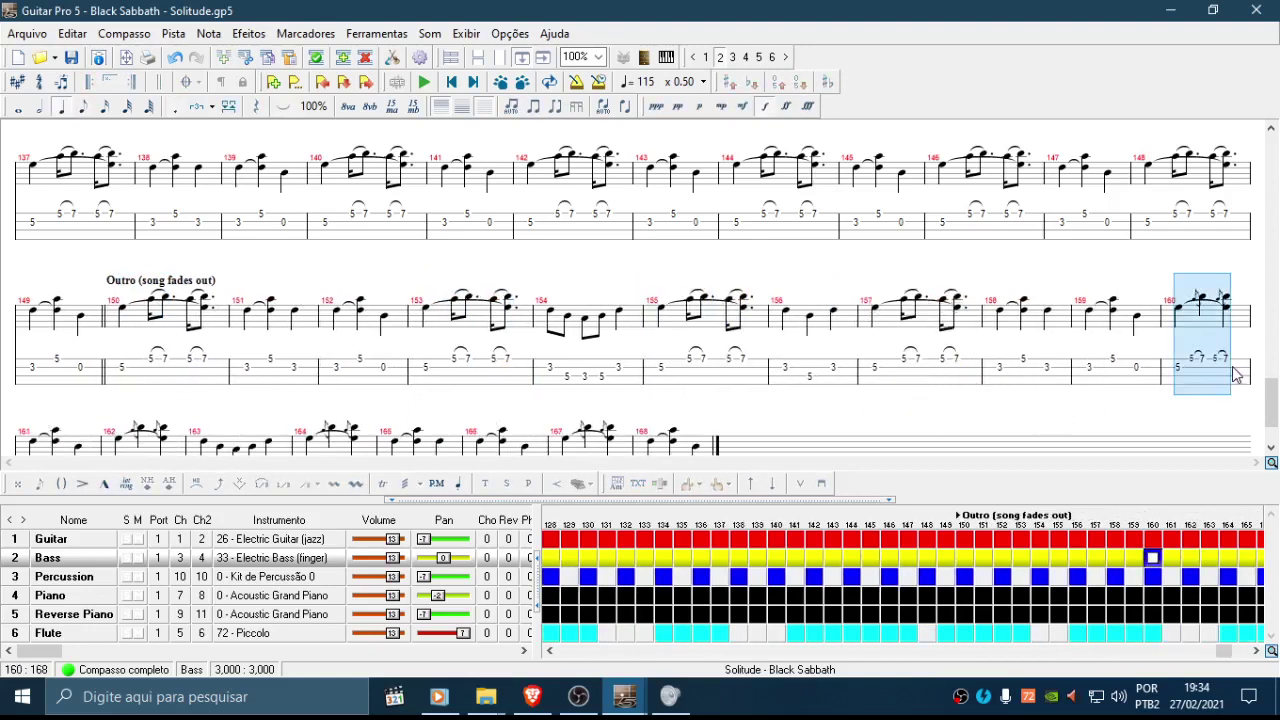
pyautogui.hotkey('ctrl', 'v')
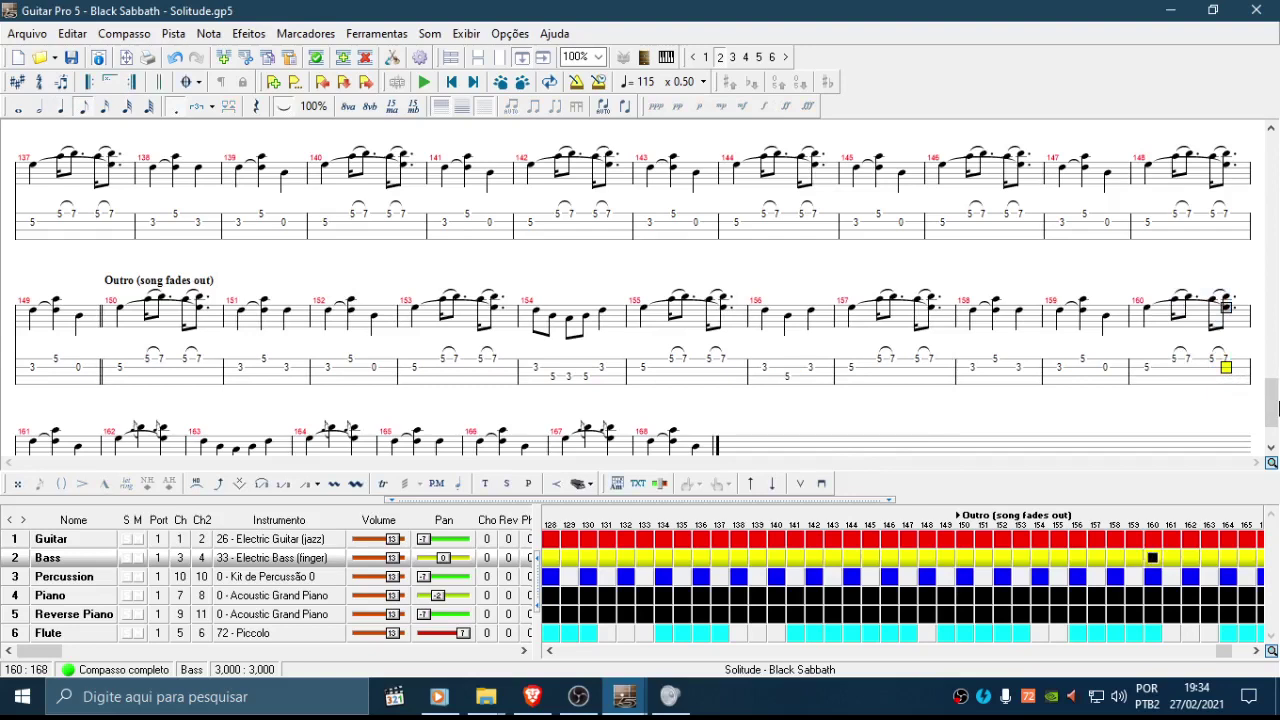
# Step: Paste the copied bass figure over the remaining grace-note bars 162, 164 and 167 of the Outro
pyautogui.scroll(-1, 1275, 405)
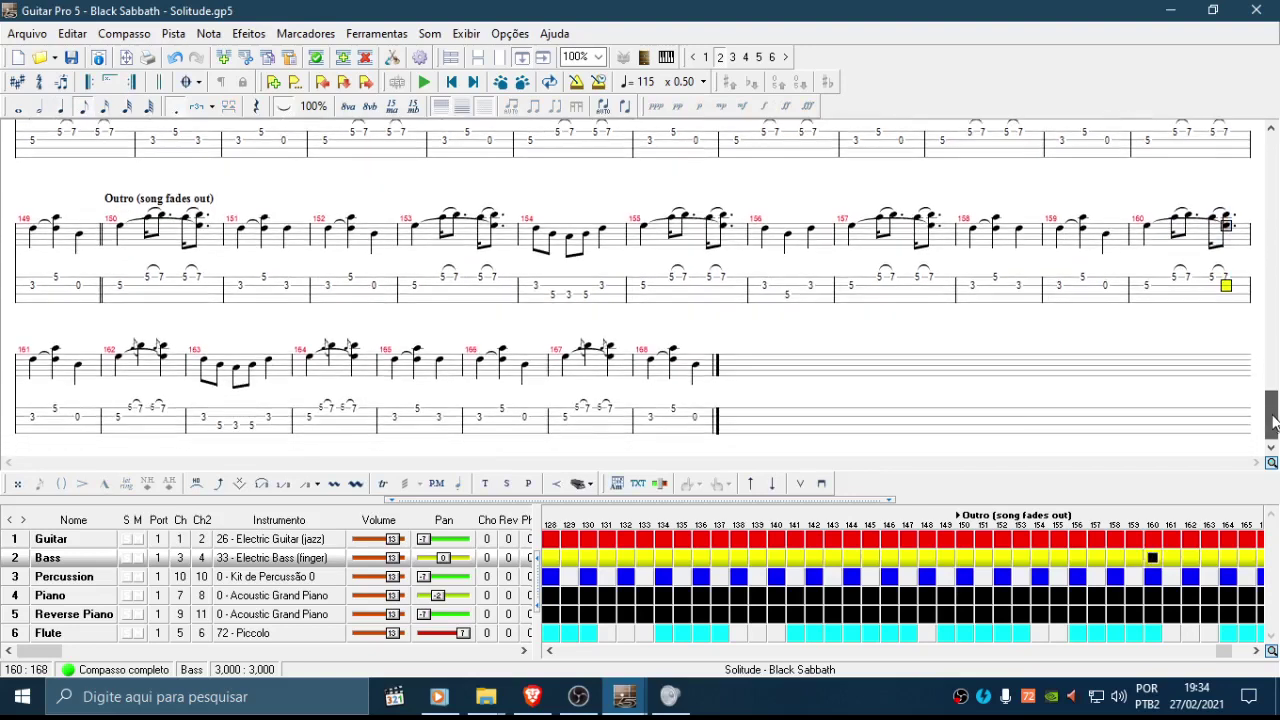
pyautogui.moveTo(116, 420); pyautogui.dragTo(168, 418)
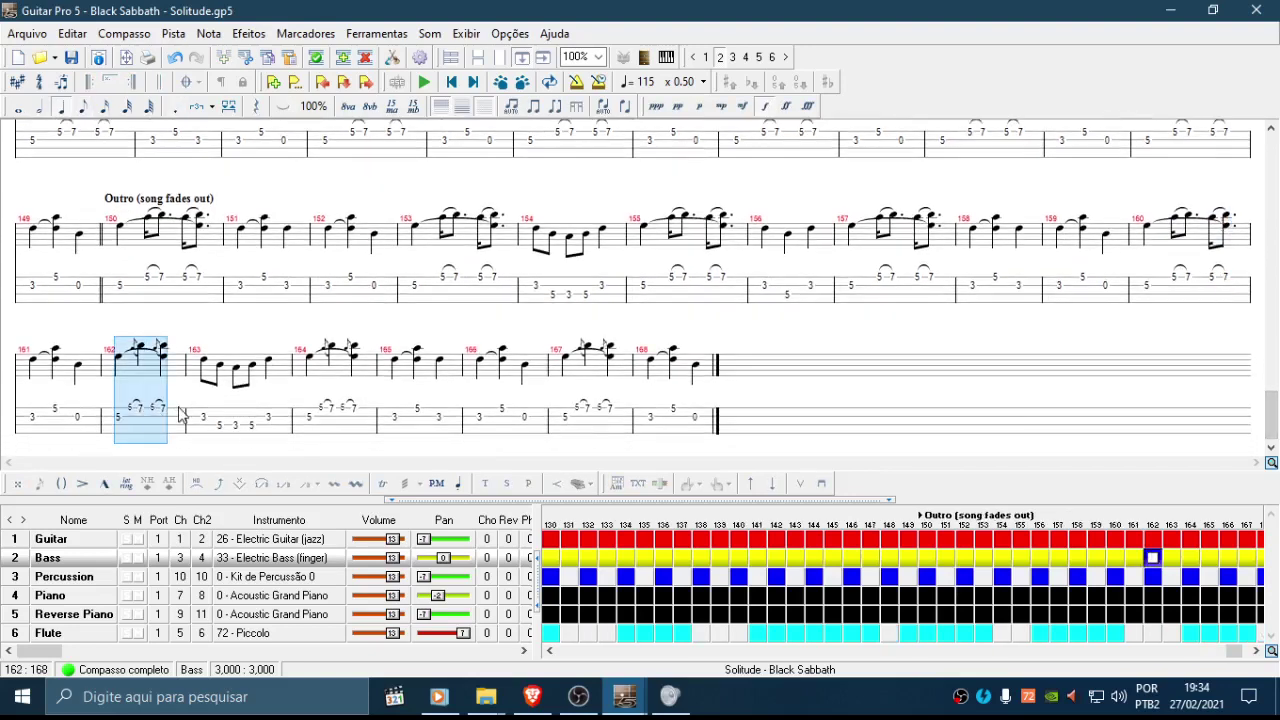
pyautogui.hotkey('ctrl', 'v')
pyautogui.moveTo(341, 435); pyautogui.dragTo(392, 430)
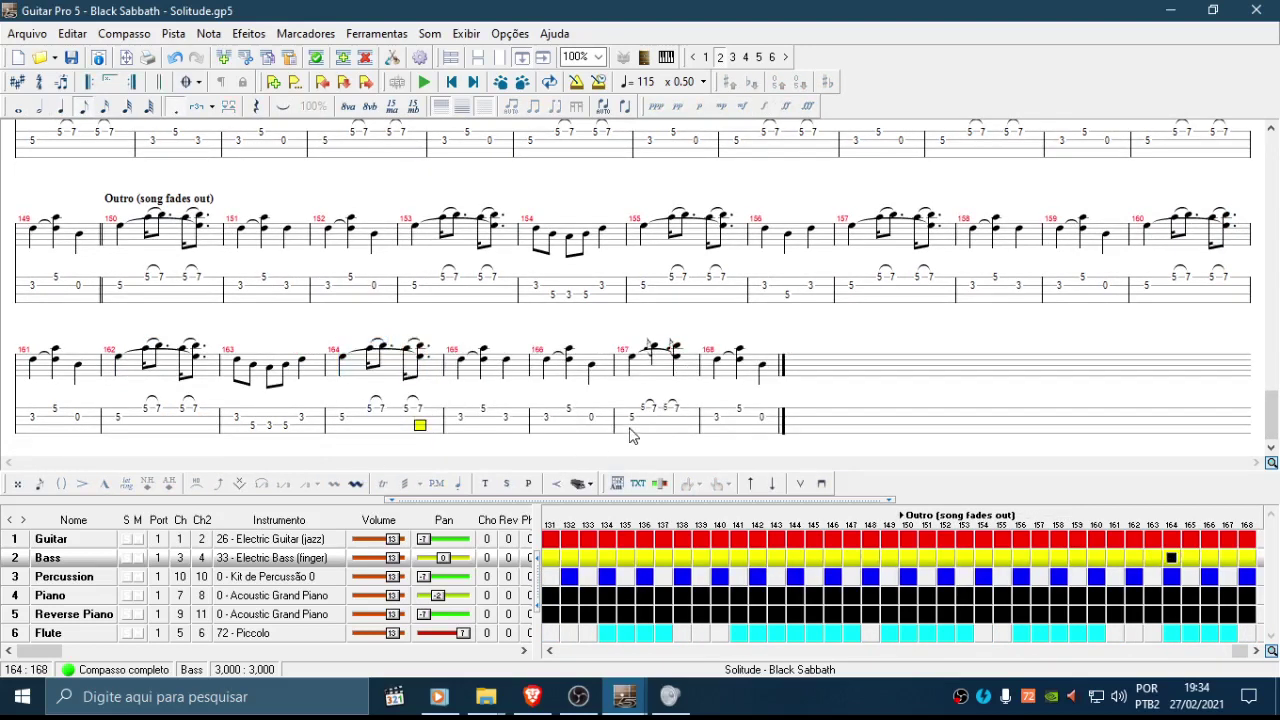
pyautogui.moveTo(634, 434); pyautogui.dragTo(684, 430)
pyautogui.hotkey('ctrl', 'v')
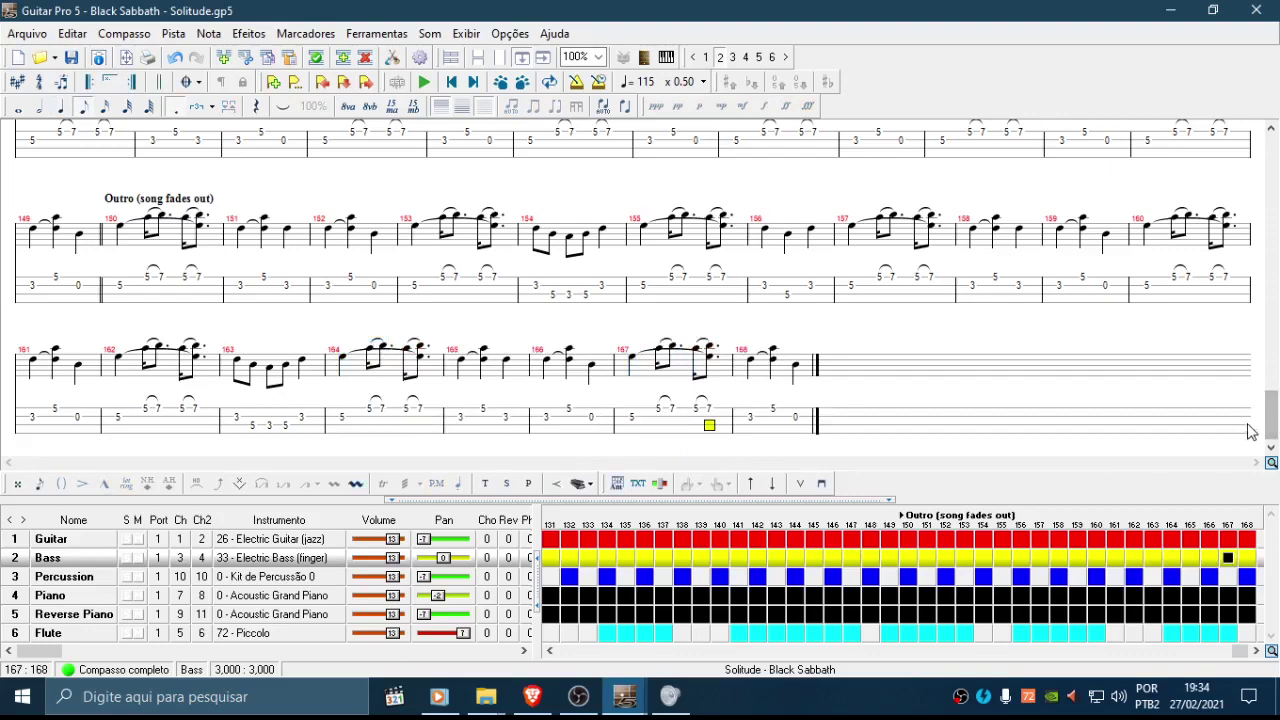
# Step: Go back to bar 1 of the Bass track and check the untitled empty score before returning to Solitude
pyautogui.moveTo(1272, 415); pyautogui.dragTo(1266, 165)
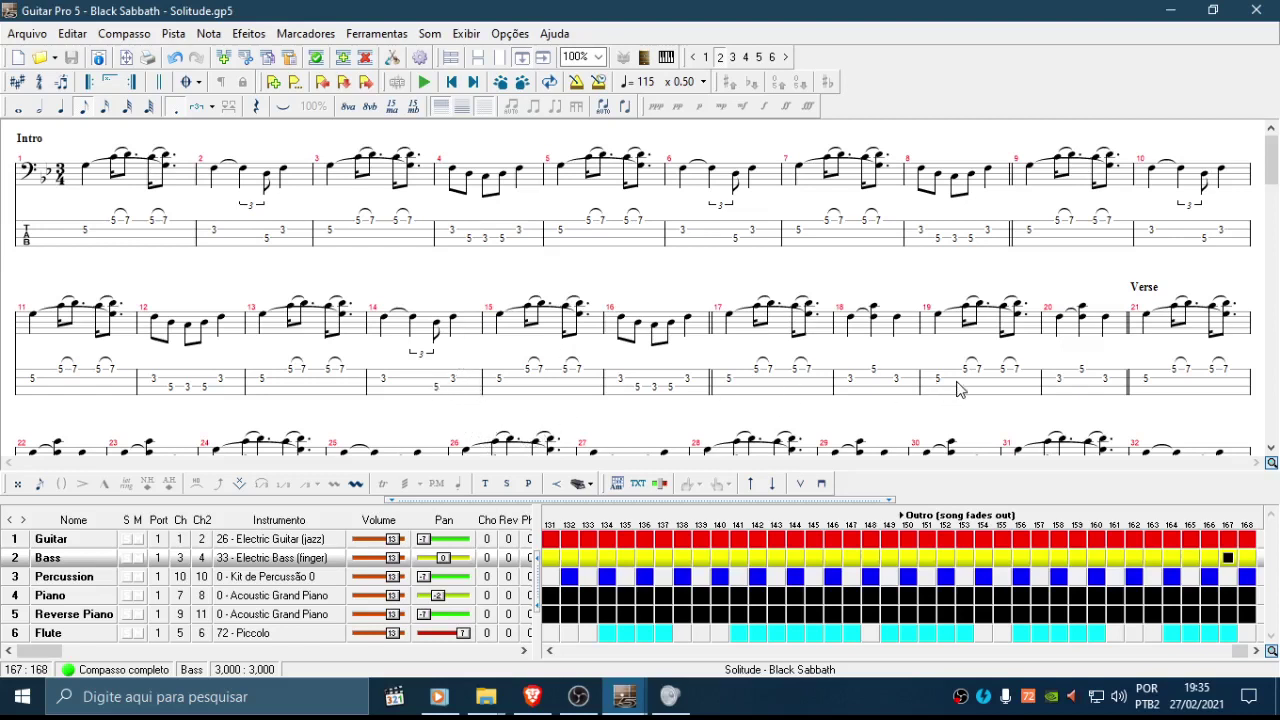
pyautogui.click(88, 237)
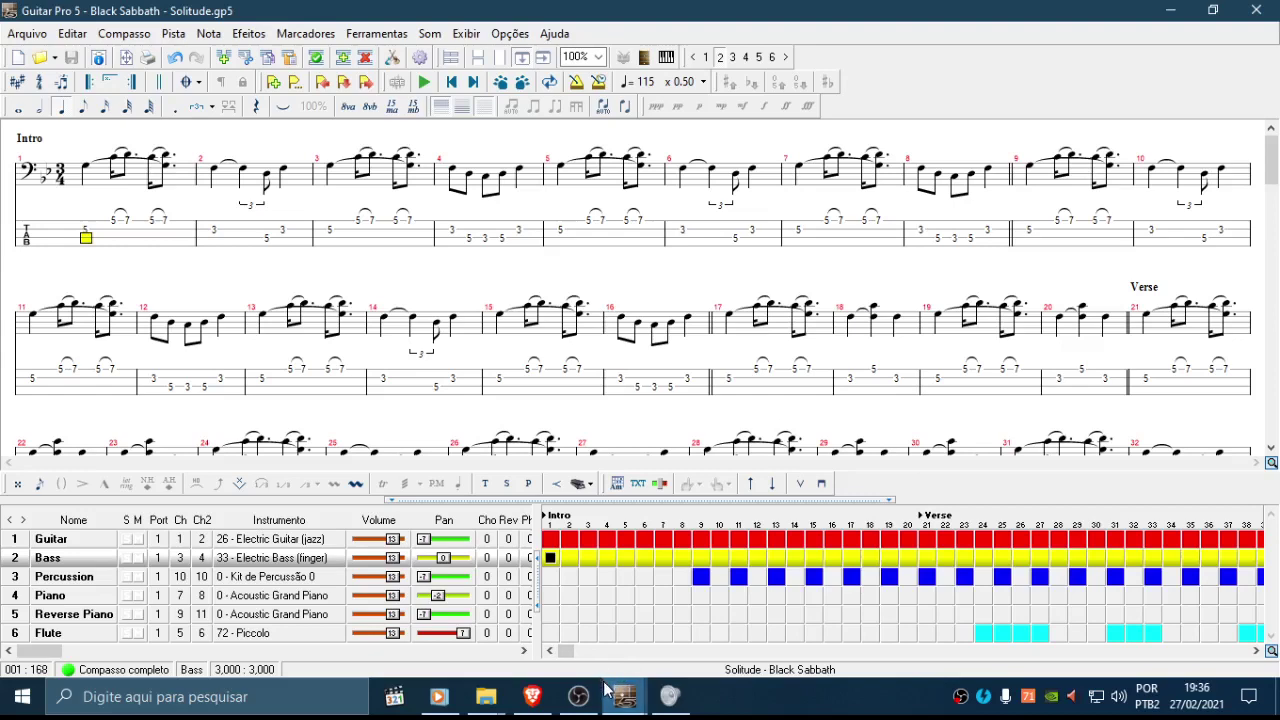
pyautogui.moveTo(605, 688)
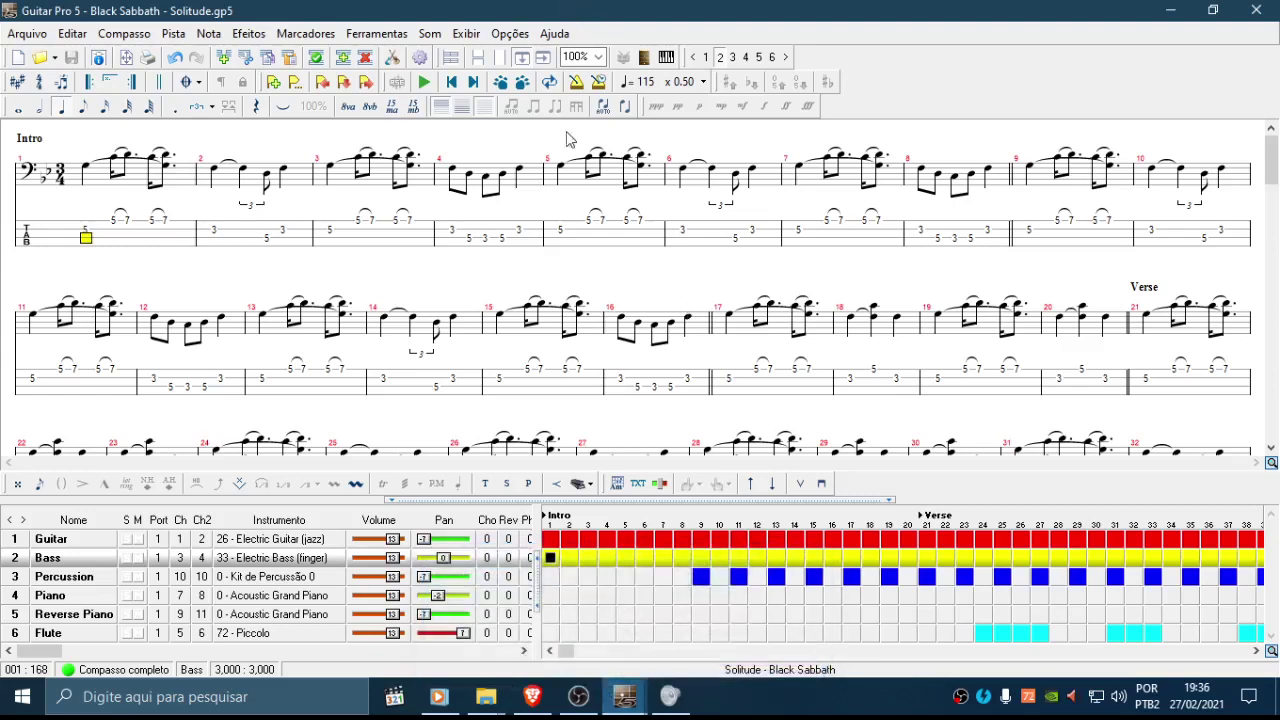
pyautogui.moveTo(600, 551)
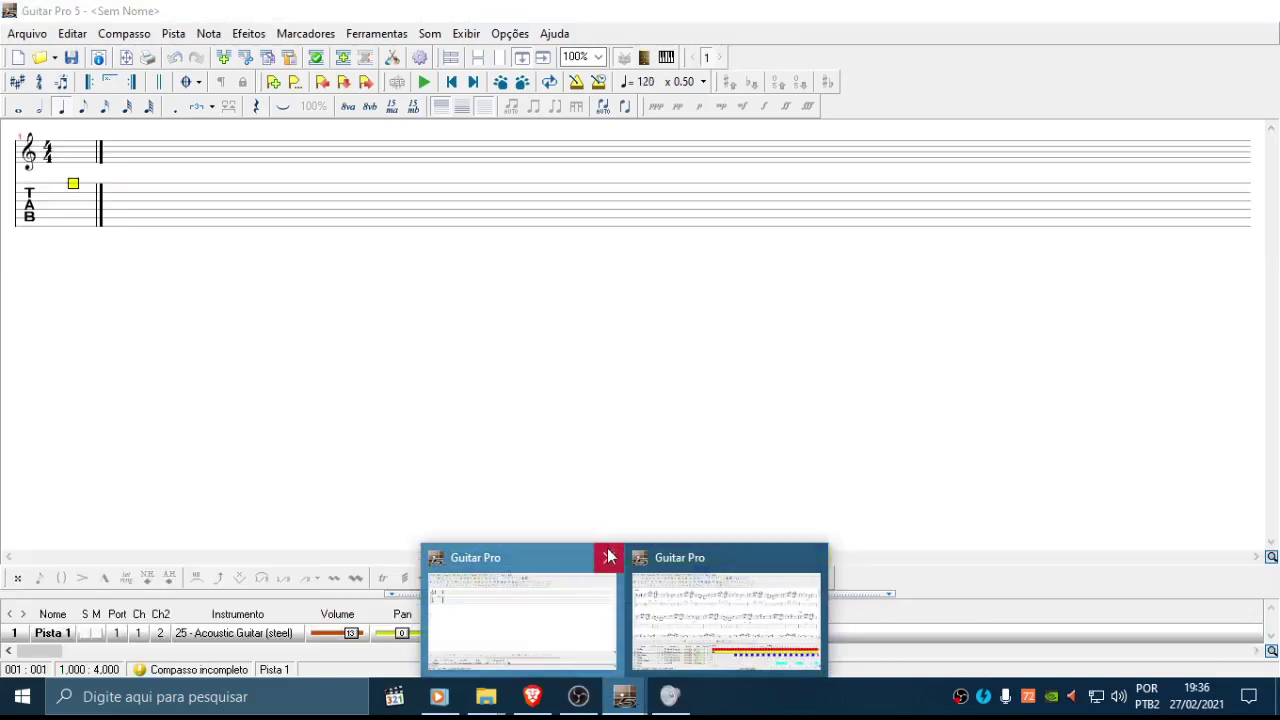
pyautogui.click(600, 578)
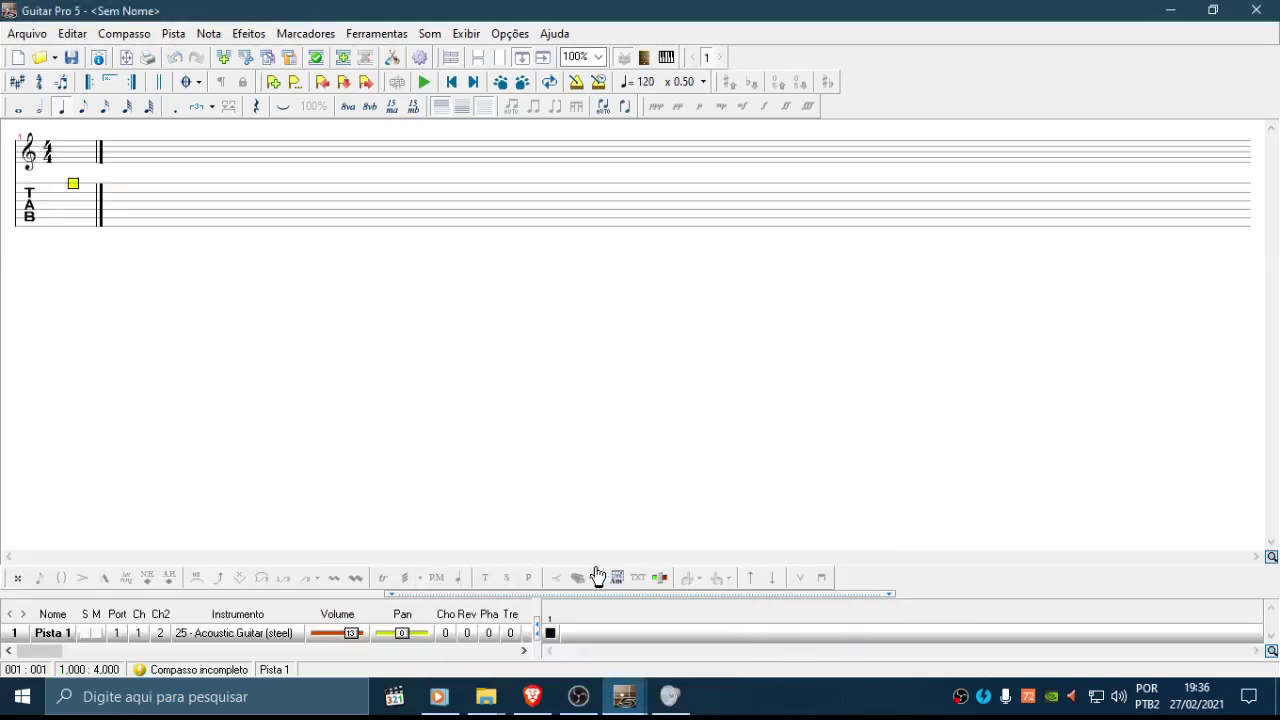
pyautogui.moveTo(622, 693)
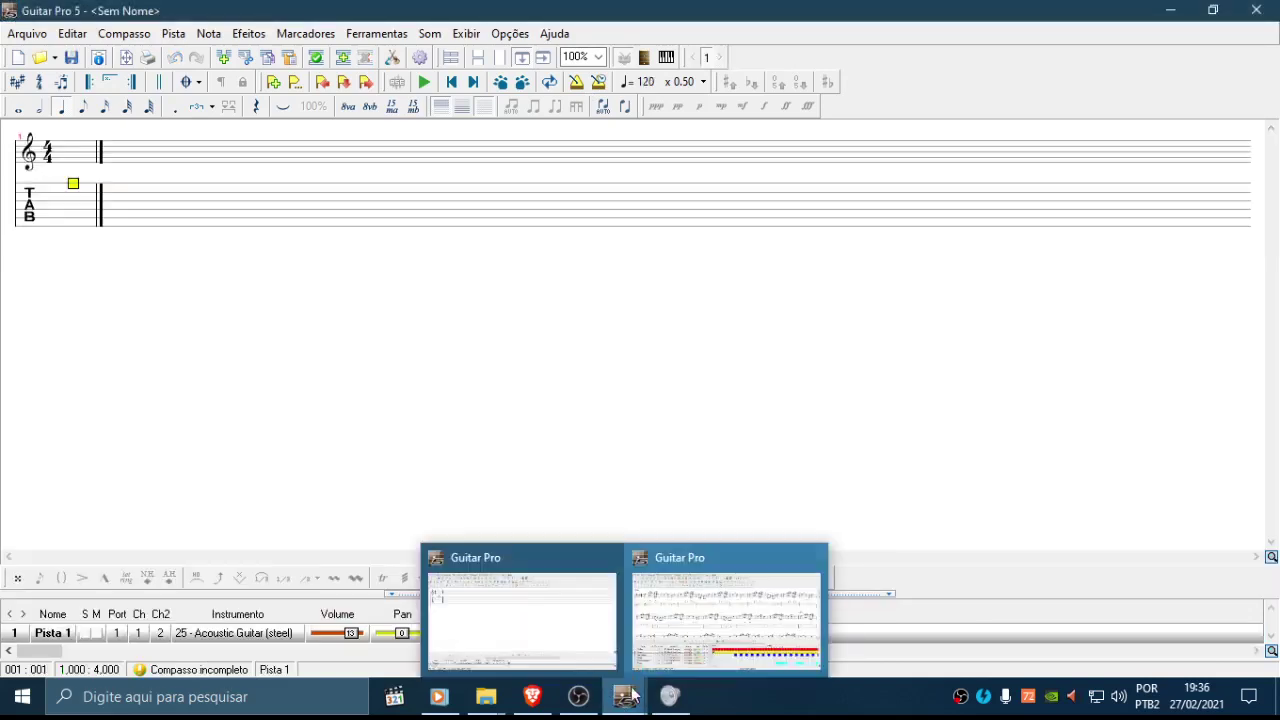
pyautogui.click(697, 640)
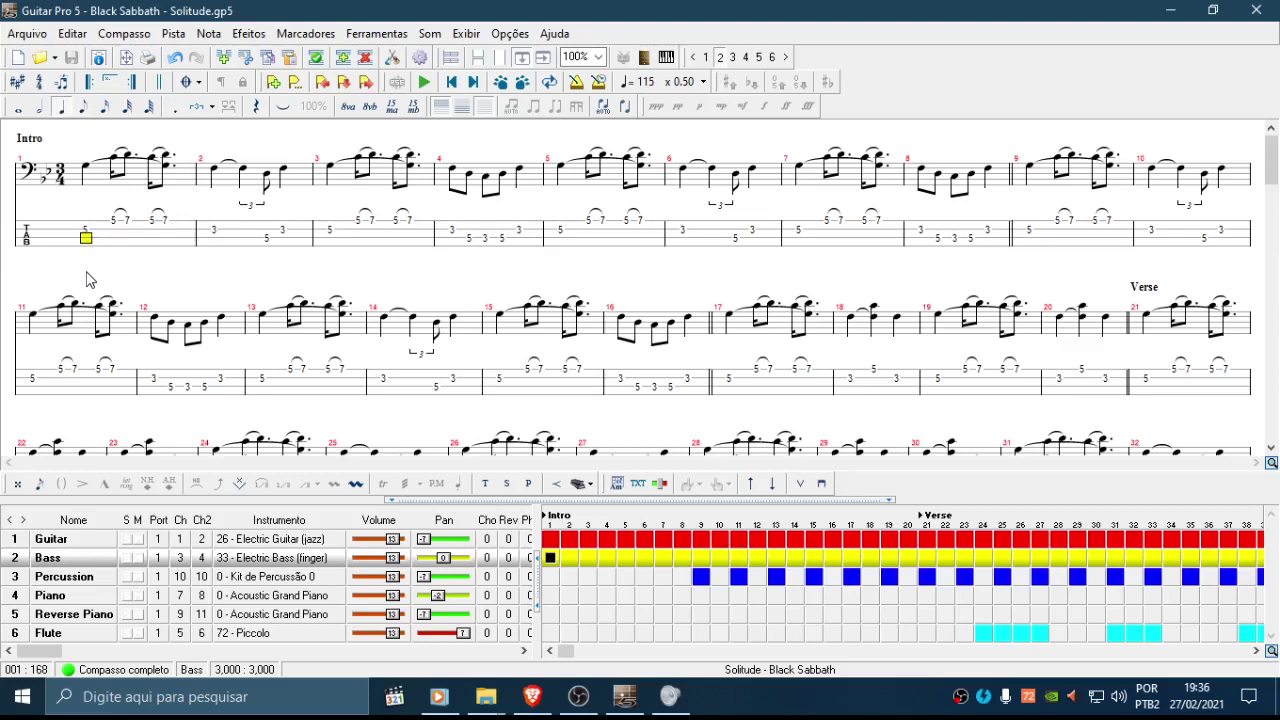
# Step: Look at the Percussion track and review the end of the Bass track
pyautogui.click(87, 221)
pyautogui.click(66, 576)
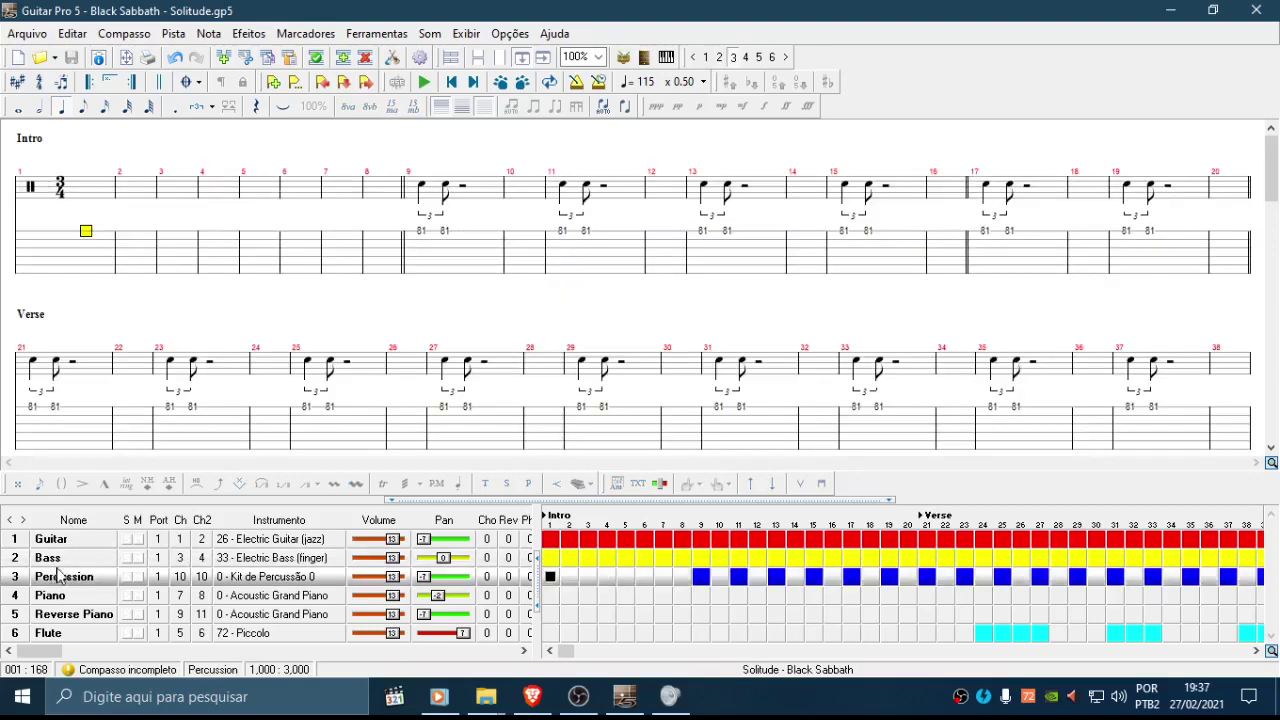
pyautogui.click(84, 561)
pyautogui.moveTo(1272, 164); pyautogui.dragTo(1177, 440)
pyautogui.click(899, 294)
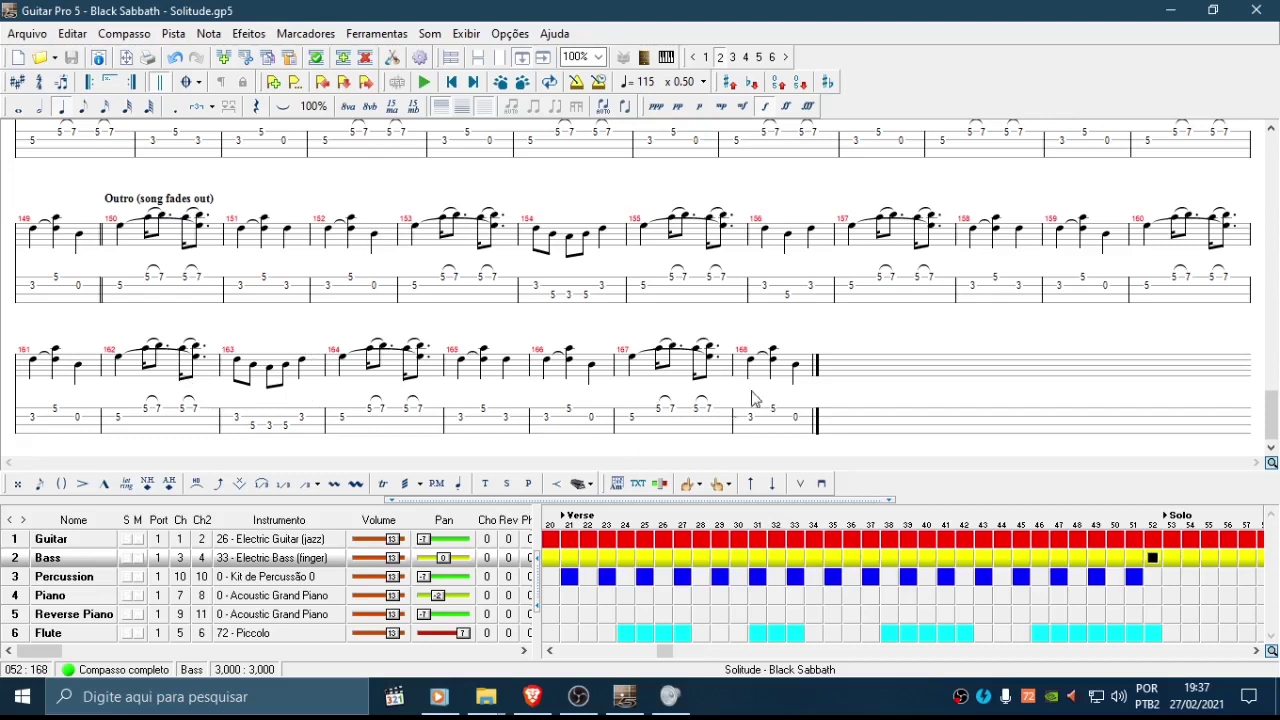
# Step: Set the dynamics of all notes in the Bass track to forte (f)
pyautogui.click(621, 388)
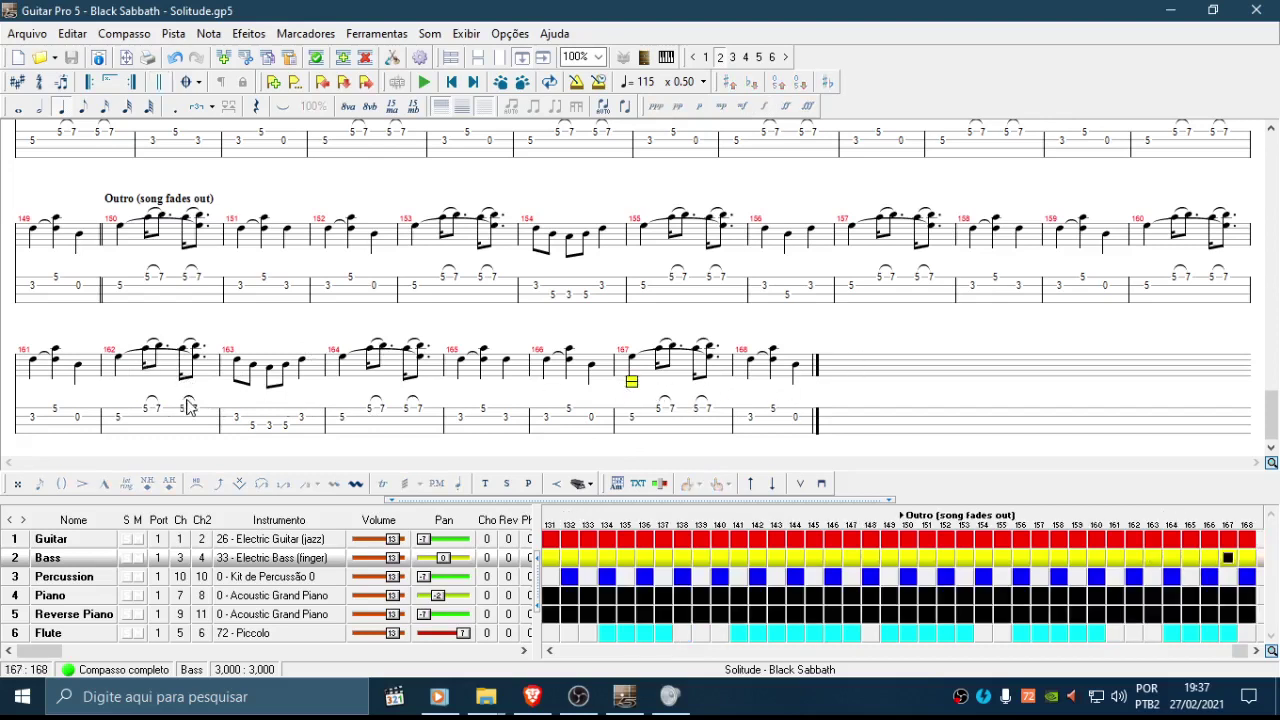
pyautogui.click(122, 406)
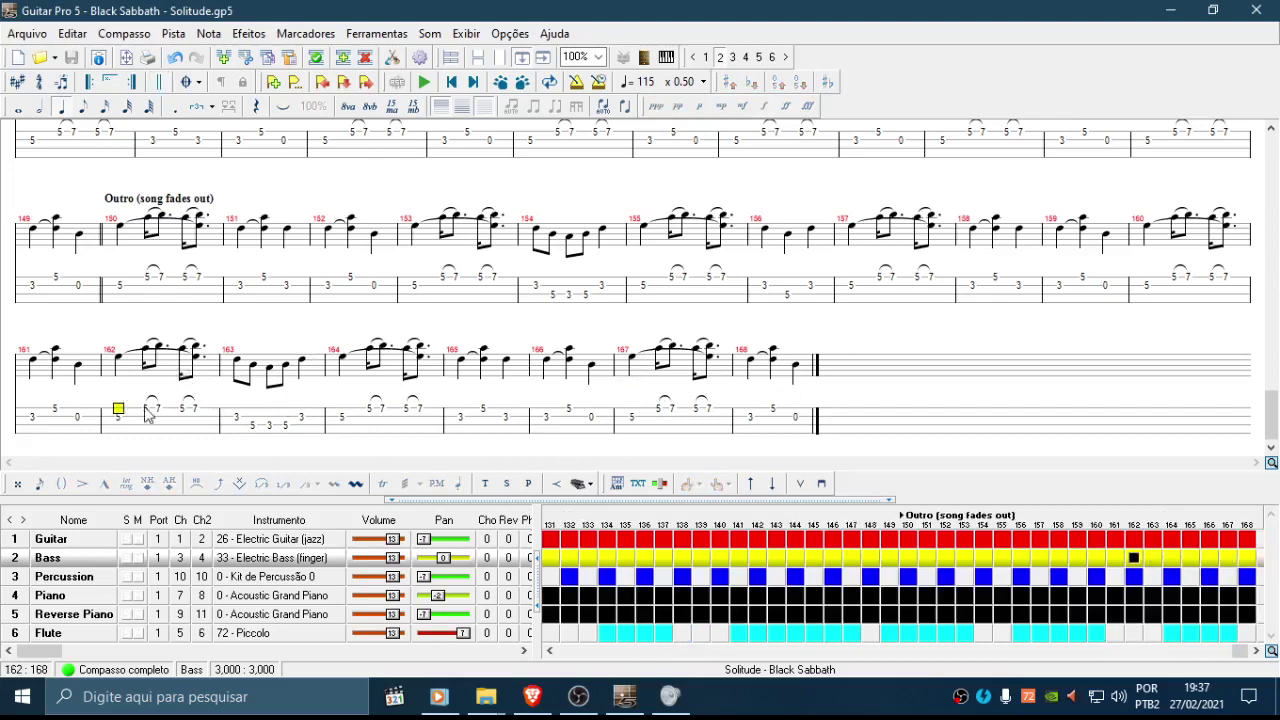
pyautogui.hotkey('ctrl', 'a')
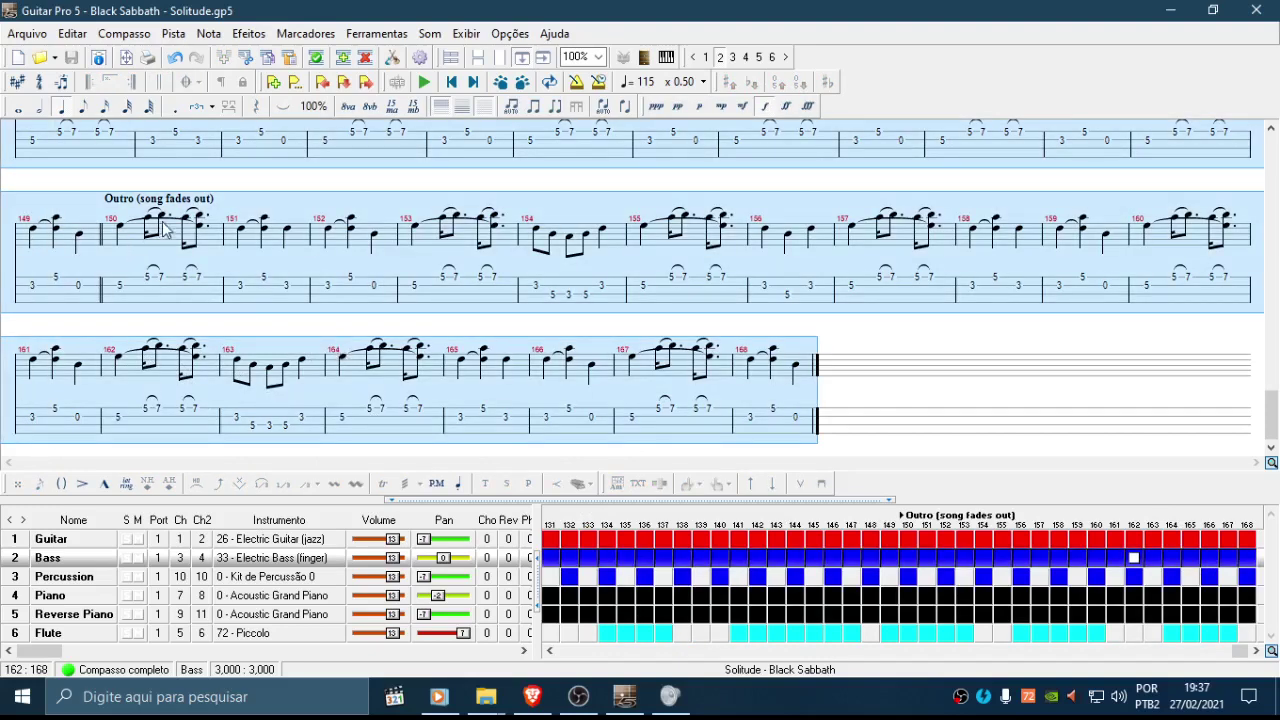
pyautogui.click(766, 107)
# Step: Look up sound 81, used by the Percussion track's bar 9 notes, in the list of percussion sounds
pyautogui.click(122, 580)
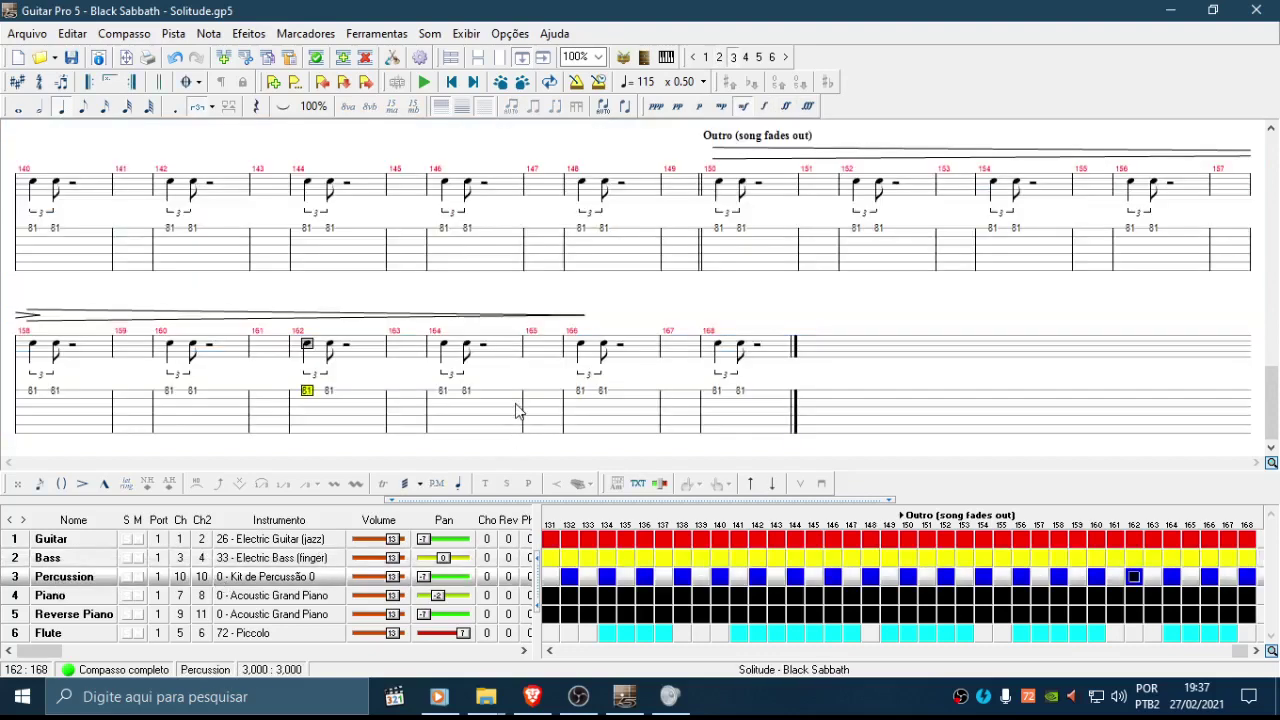
pyautogui.click(451, 82)
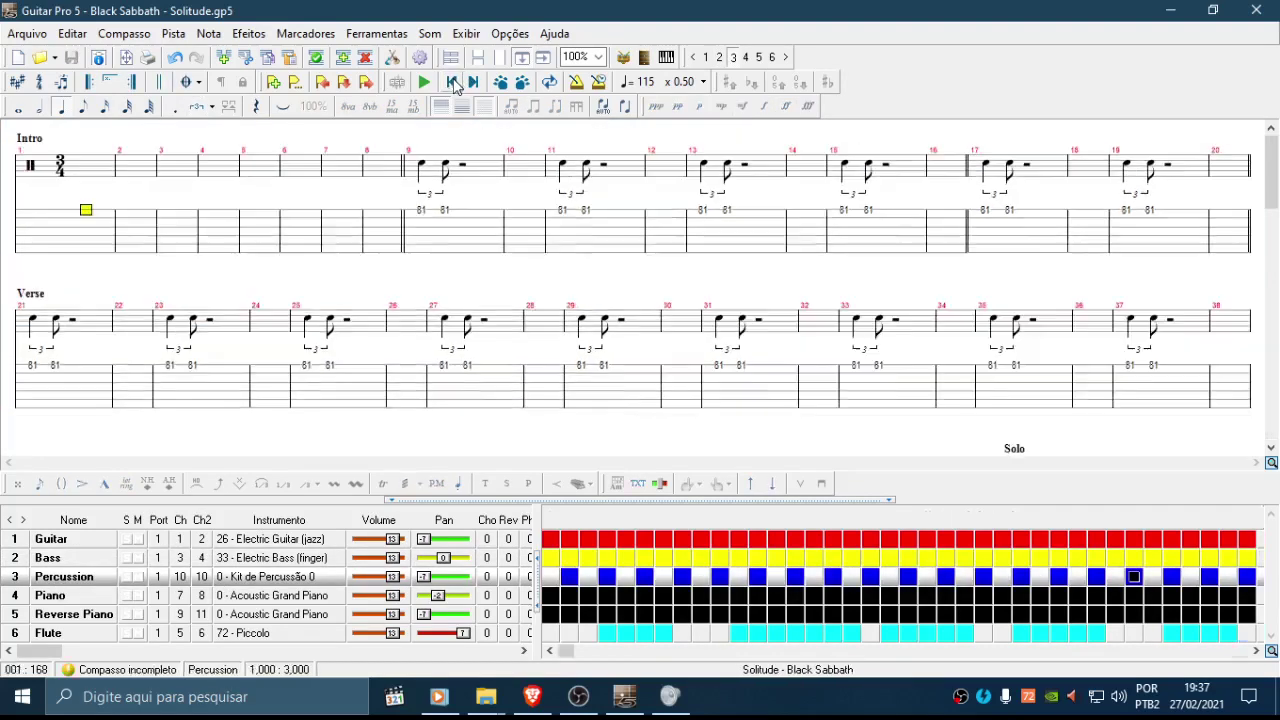
pyautogui.click(424, 212)
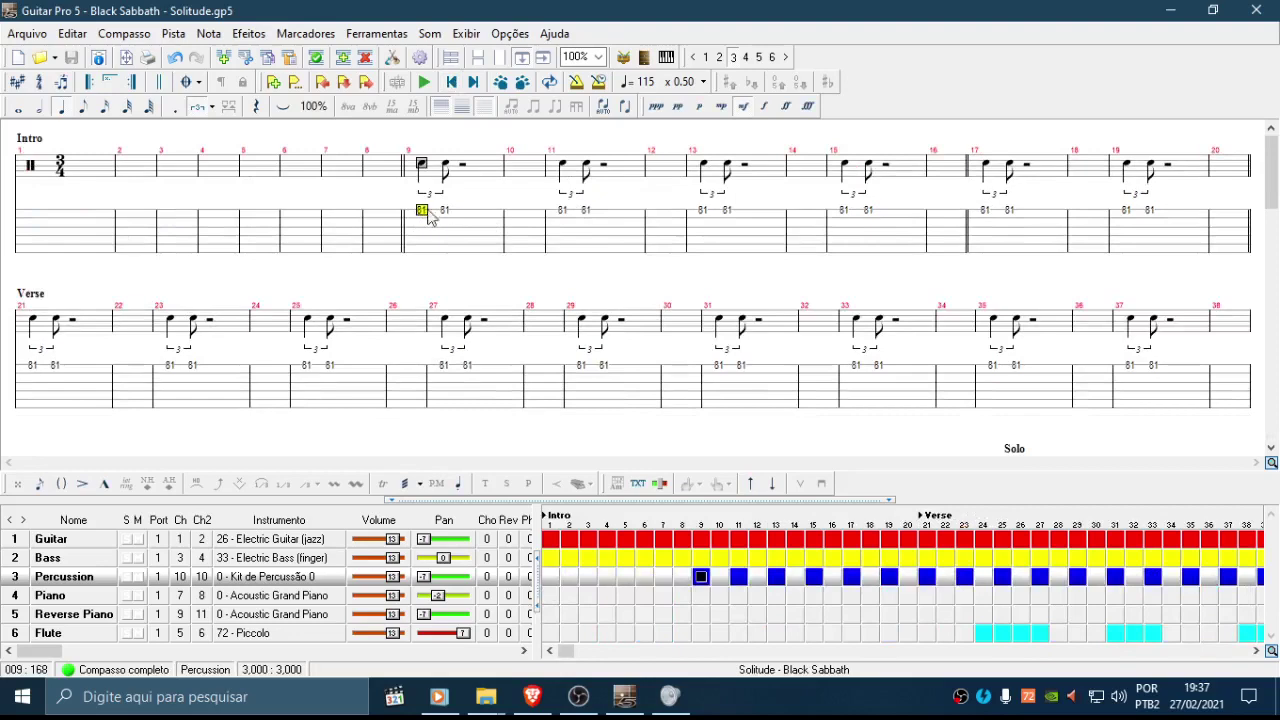
pyautogui.moveTo(1271, 170)
pyautogui.mouseDown()
pyautogui.moveTo(1271, 252)
pyautogui.moveTo(1272, 145)
pyautogui.mouseUp()
pyautogui.click(624, 60)
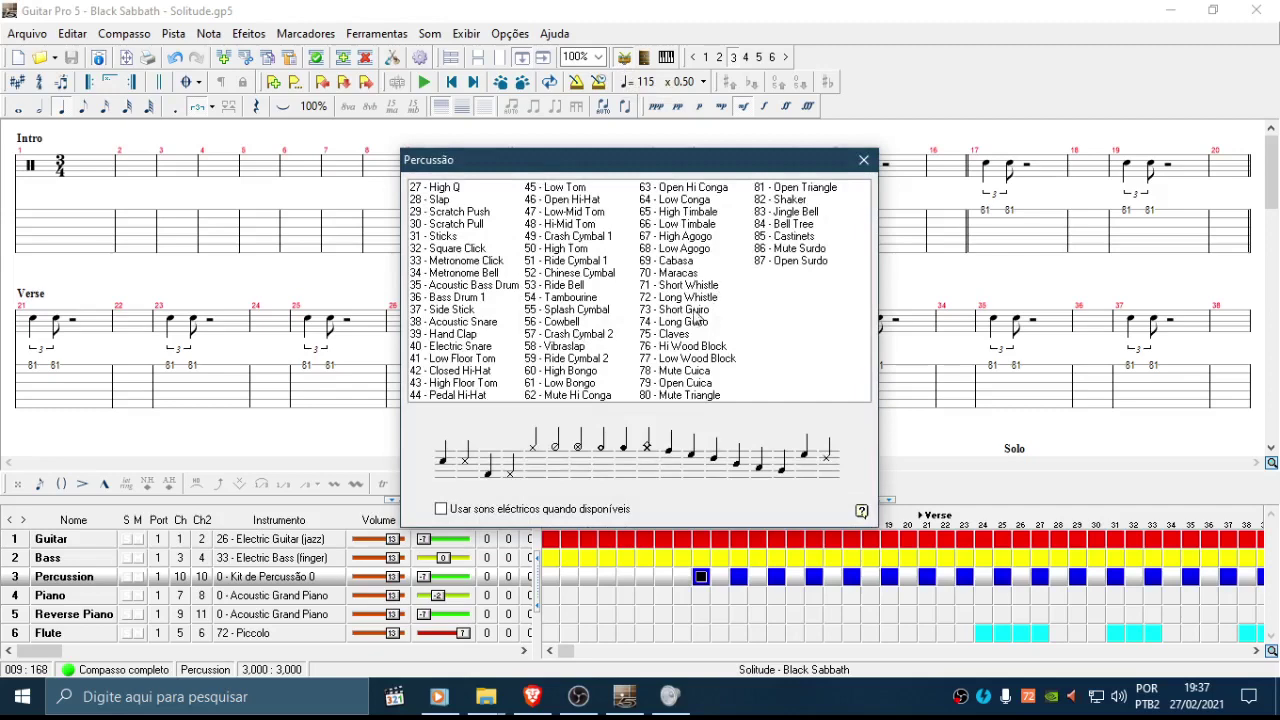
pyautogui.click(828, 190)
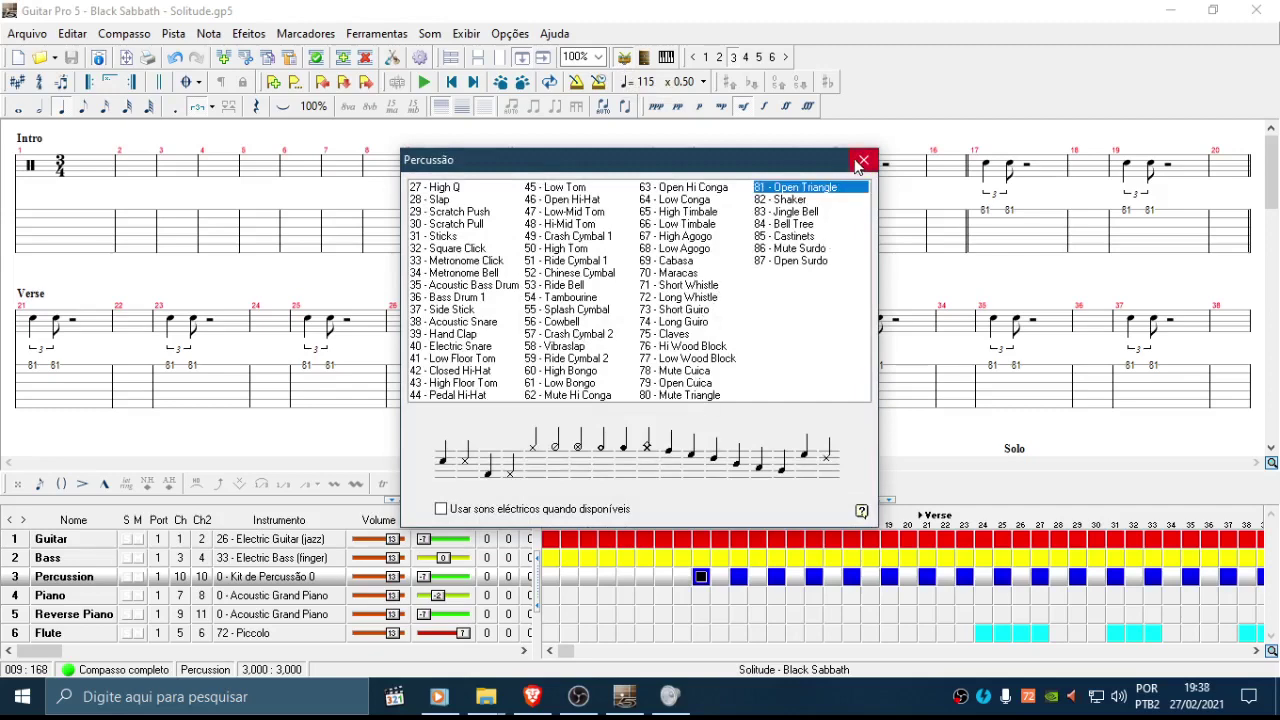
pyautogui.click(864, 160)
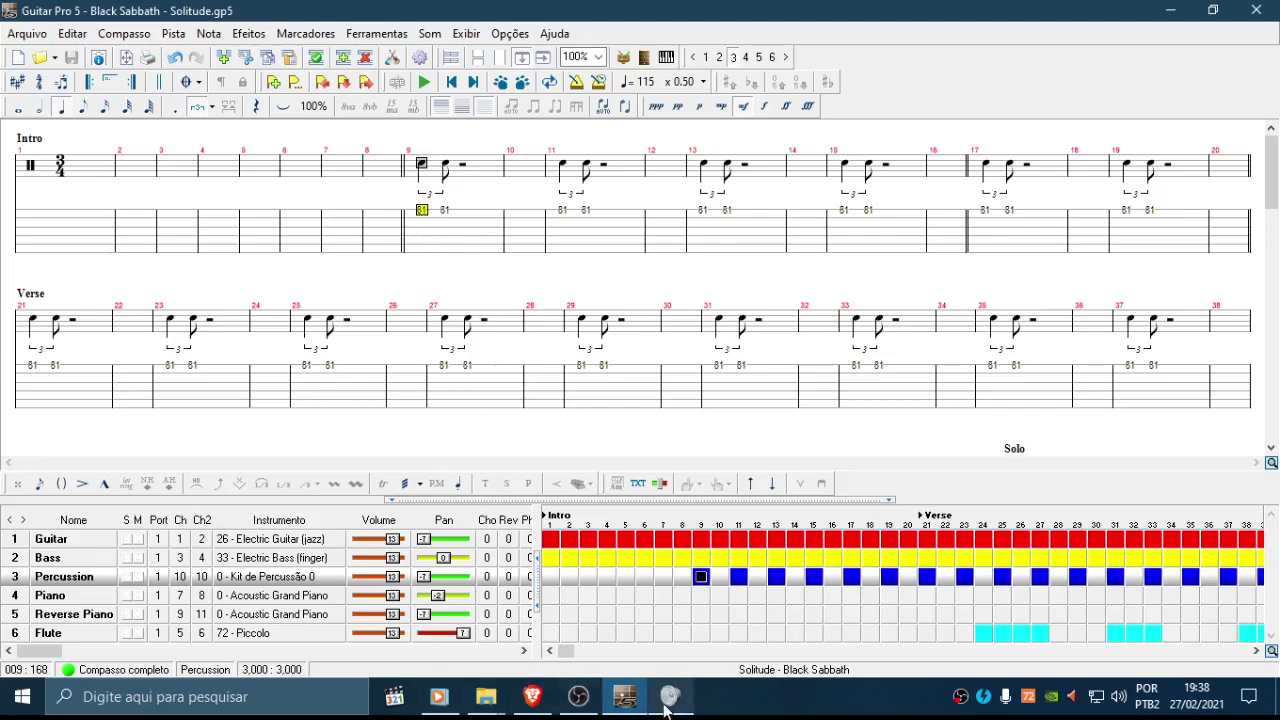
pyautogui.click(426, 220)
pyautogui.press('Up')
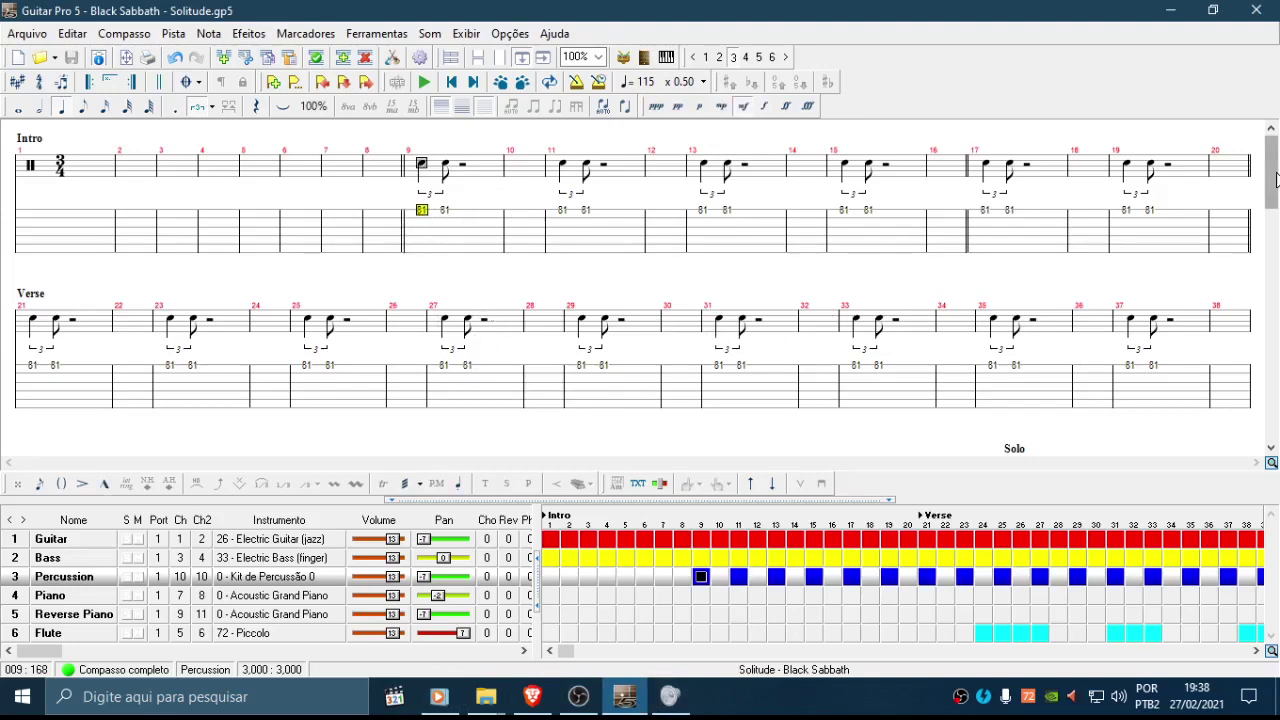
# Step: Set the dynamics of all notes in the Percussion track to forte (f)
pyautogui.moveTo(1272, 178); pyautogui.dragTo(1277, 400)
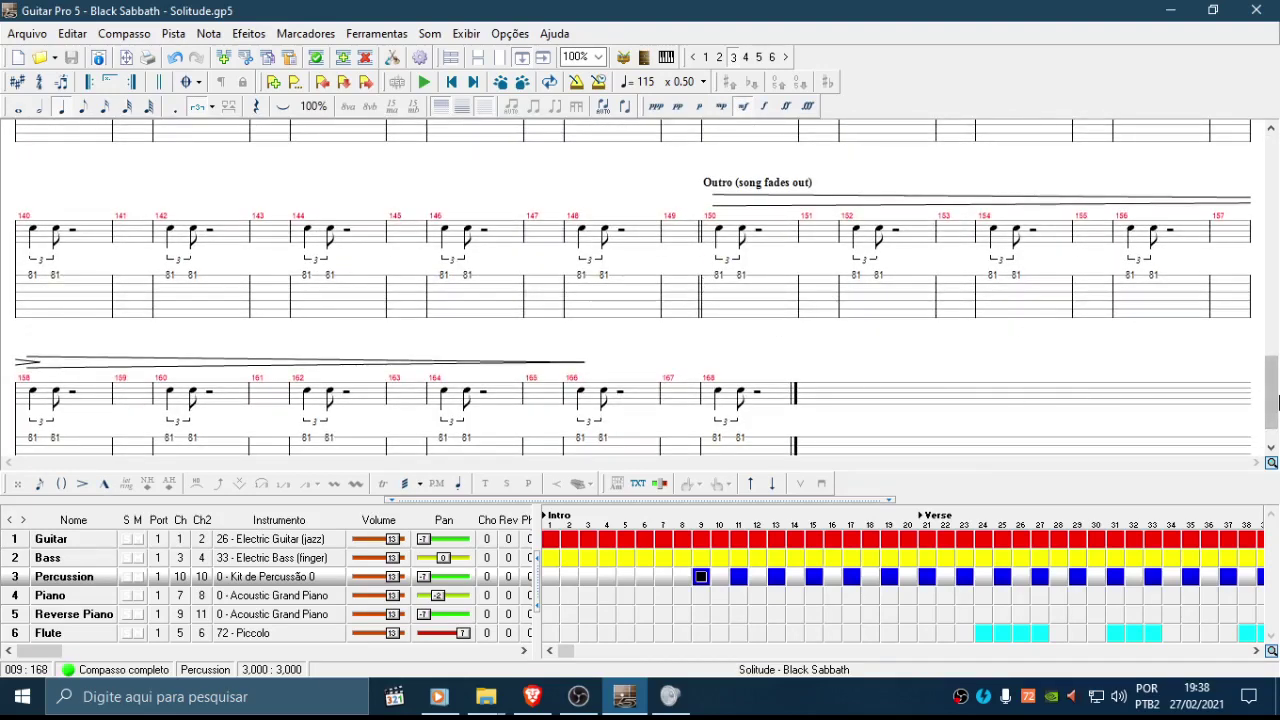
pyautogui.moveTo(1277, 400)
pyautogui.mouseDown()
pyautogui.moveTo(1272, 143)
pyautogui.moveTo(1277, 413)
pyautogui.mouseUp()
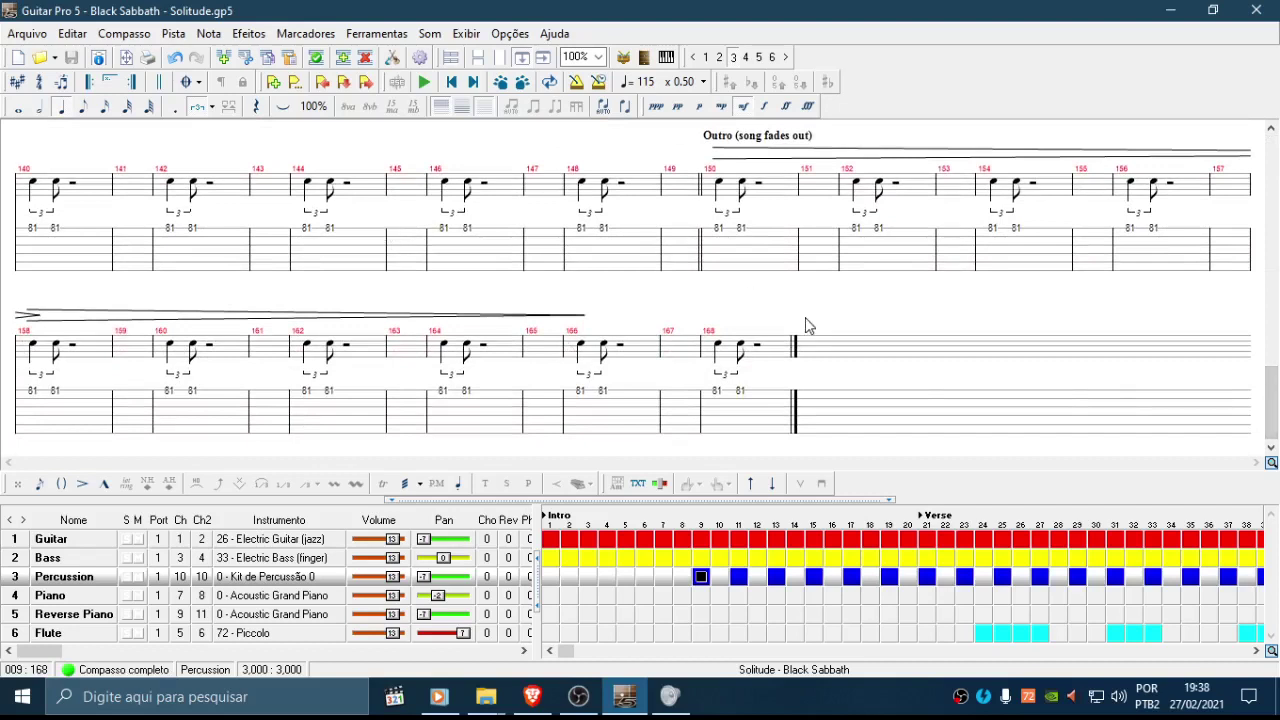
pyautogui.click(717, 391)
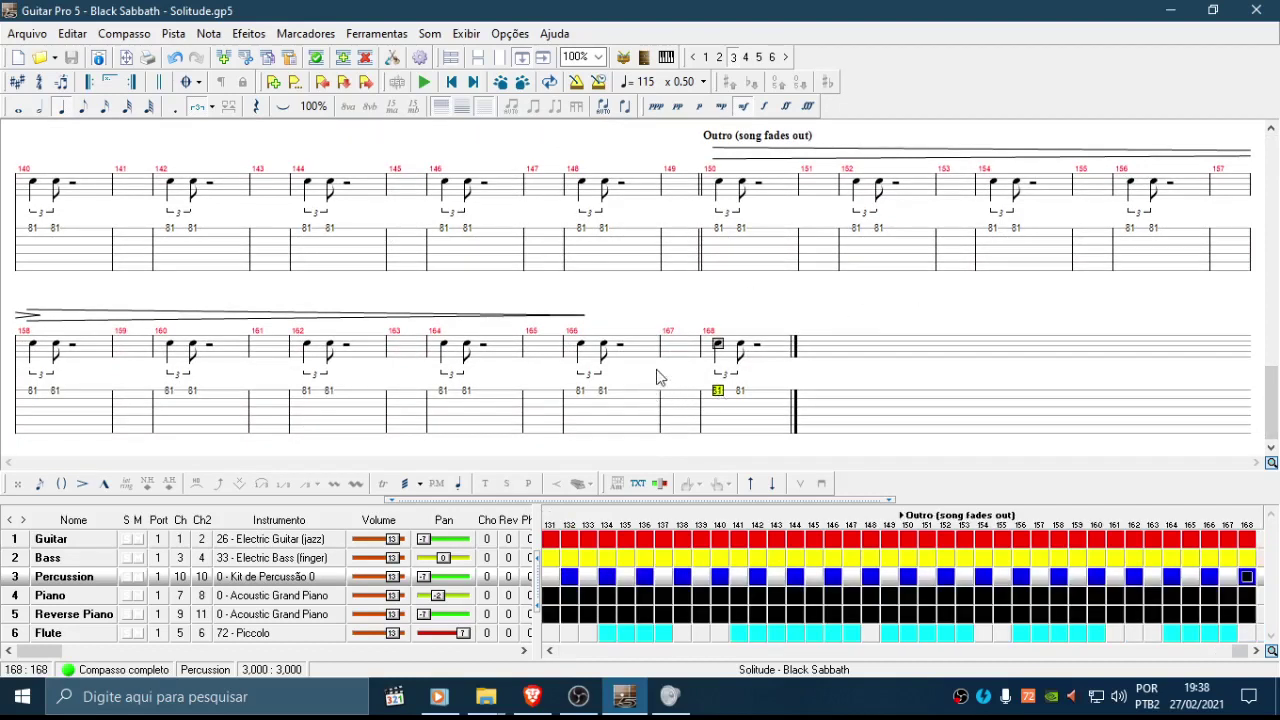
pyautogui.click(743, 107)
pyautogui.moveTo(1271, 380); pyautogui.dragTo(1271, 168)
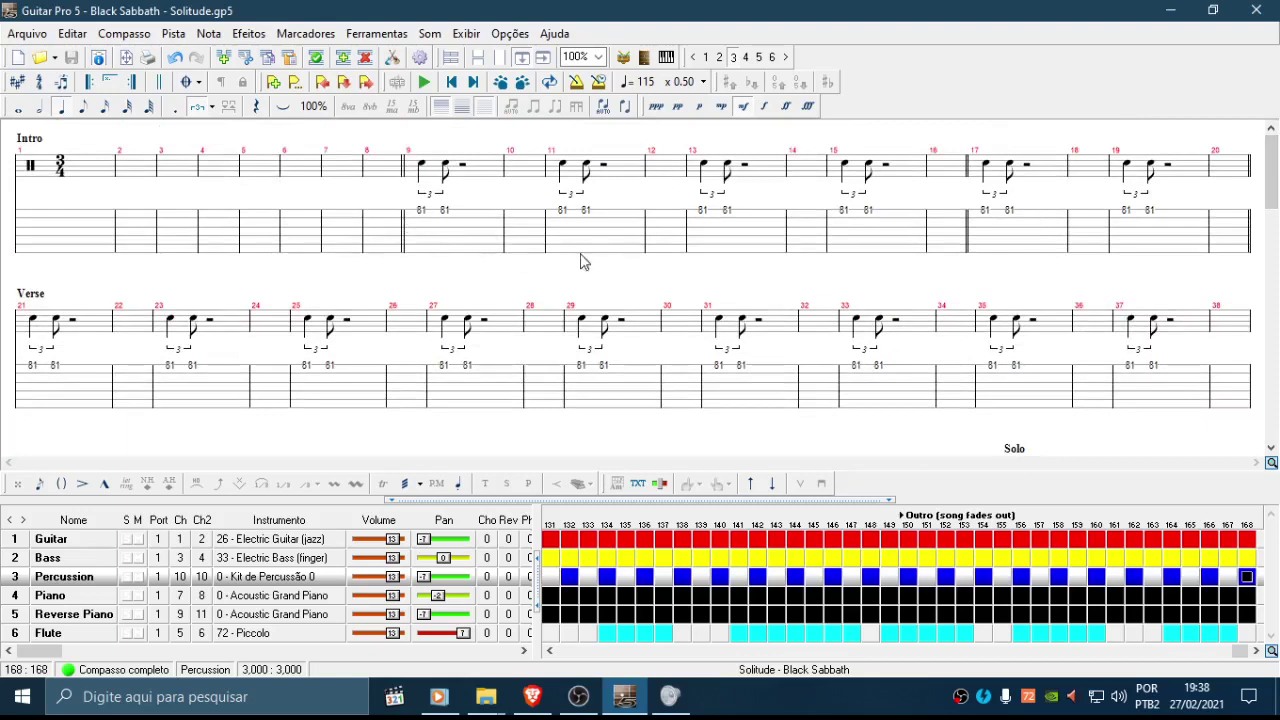
pyautogui.hotkey('ctrl', 'a')
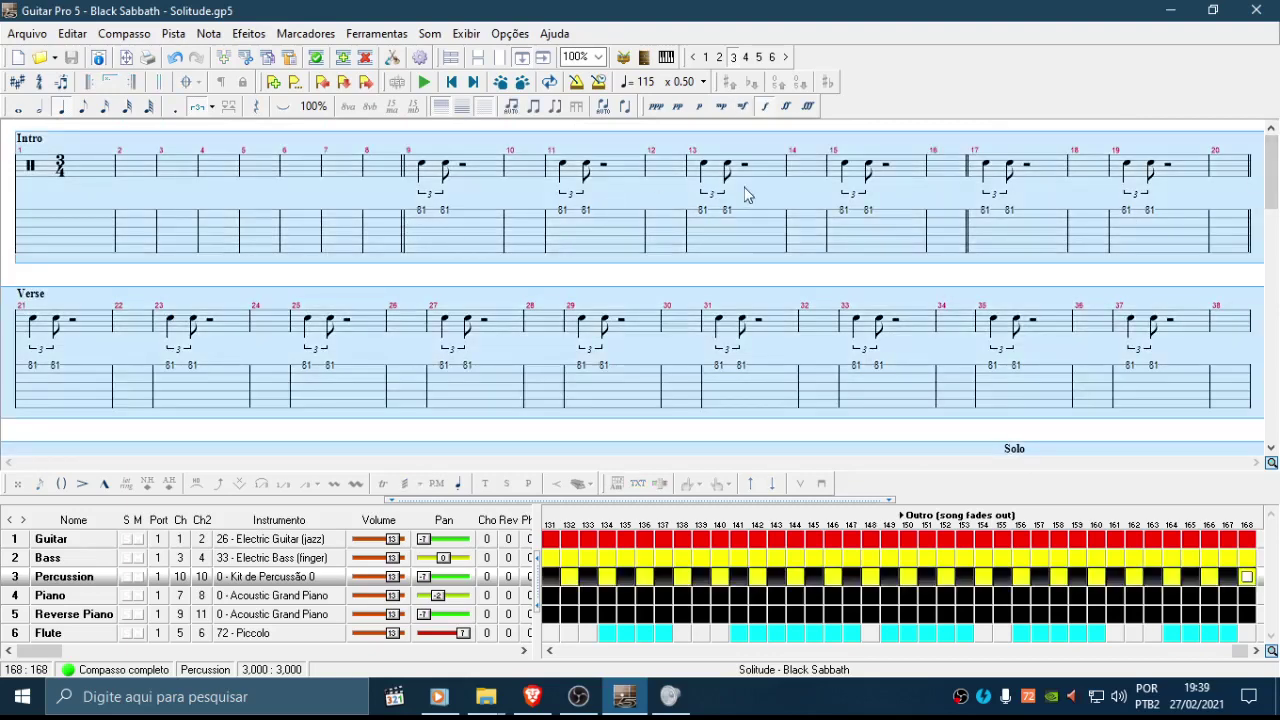
pyautogui.click(487, 342)
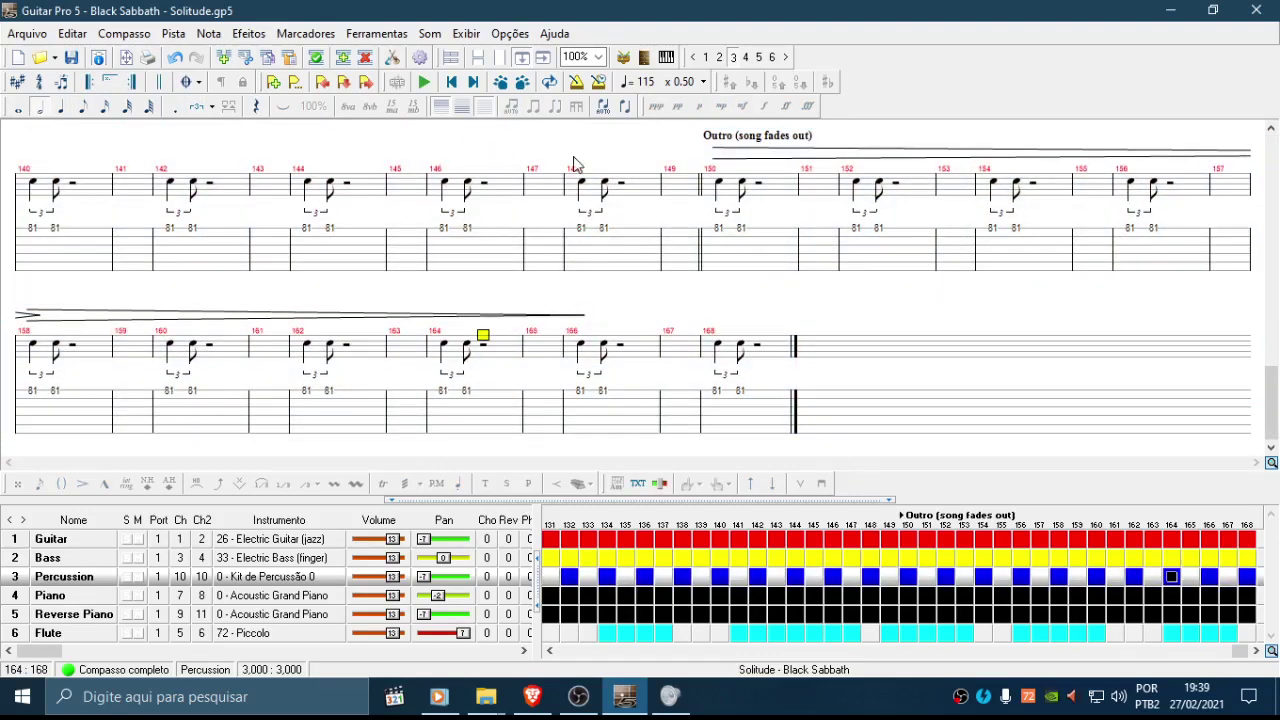
# Step: Review the Percussion track's notes and dynamics in the Intro, around the Solo and at the start of the Outro
pyautogui.click(722, 229)
pyautogui.hotkey('ctrl', 'a')
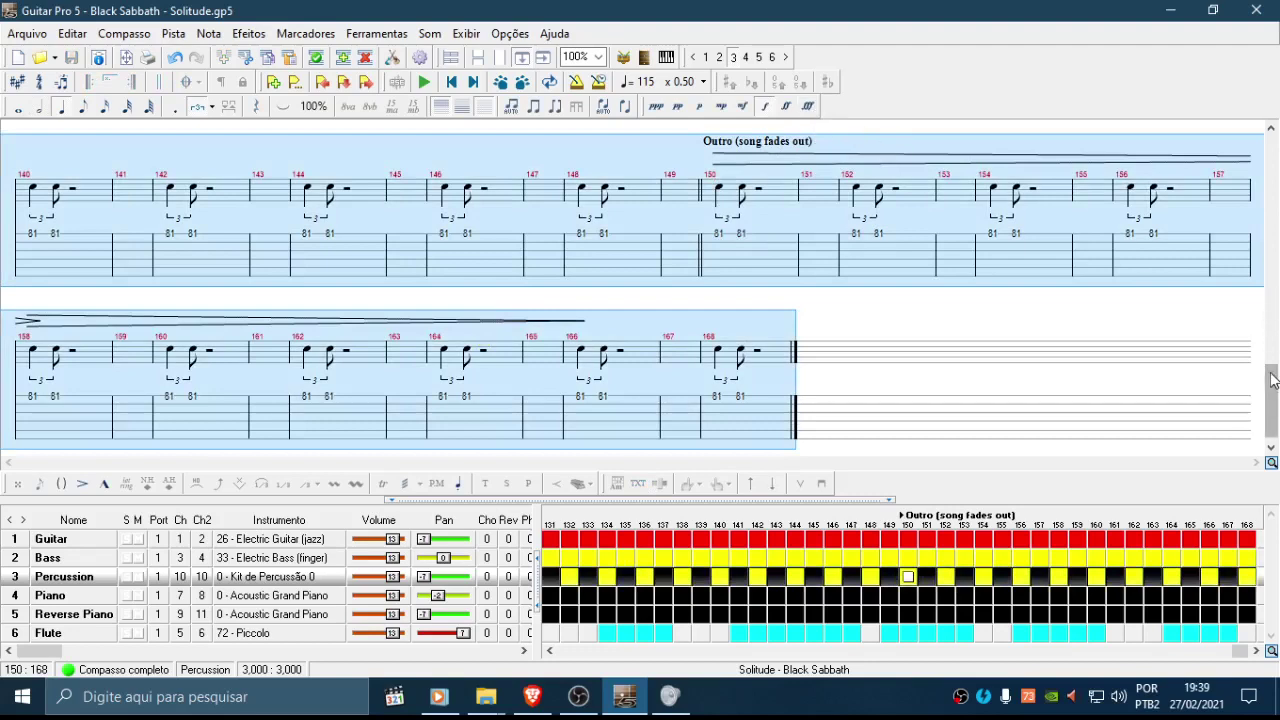
pyautogui.moveTo(1272, 400); pyautogui.dragTo(1272, 170)
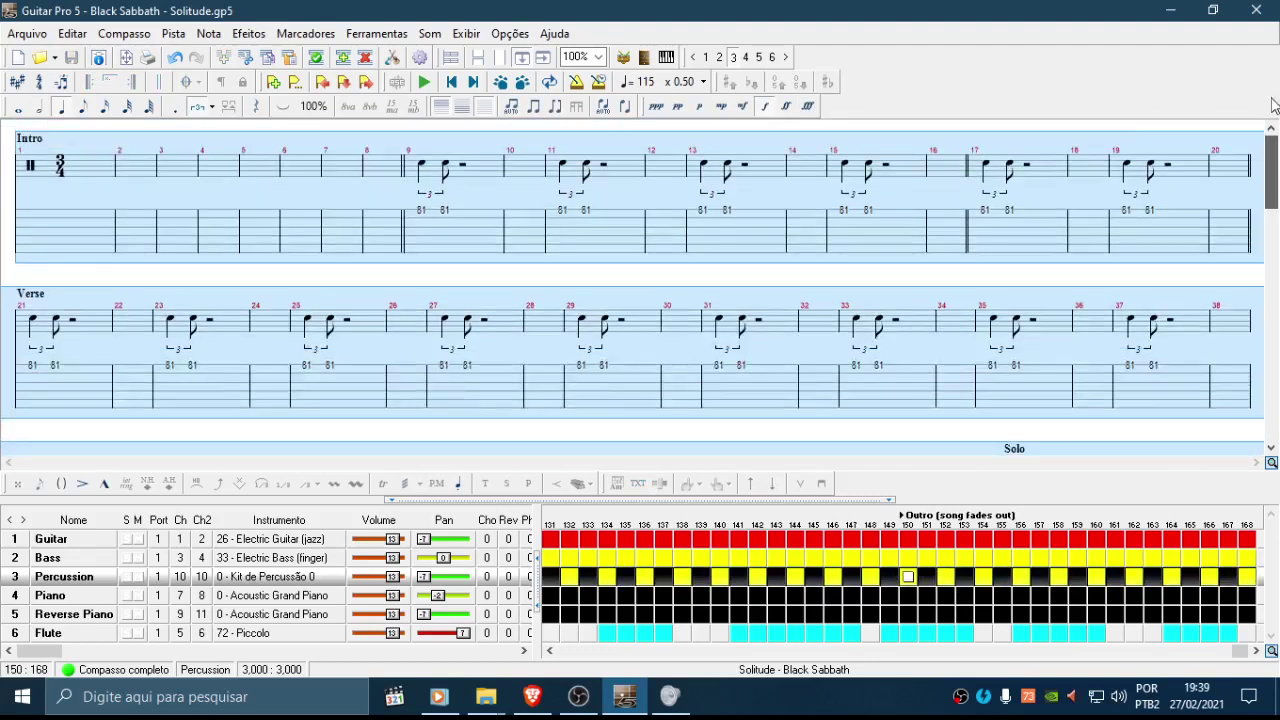
pyautogui.click(423, 213)
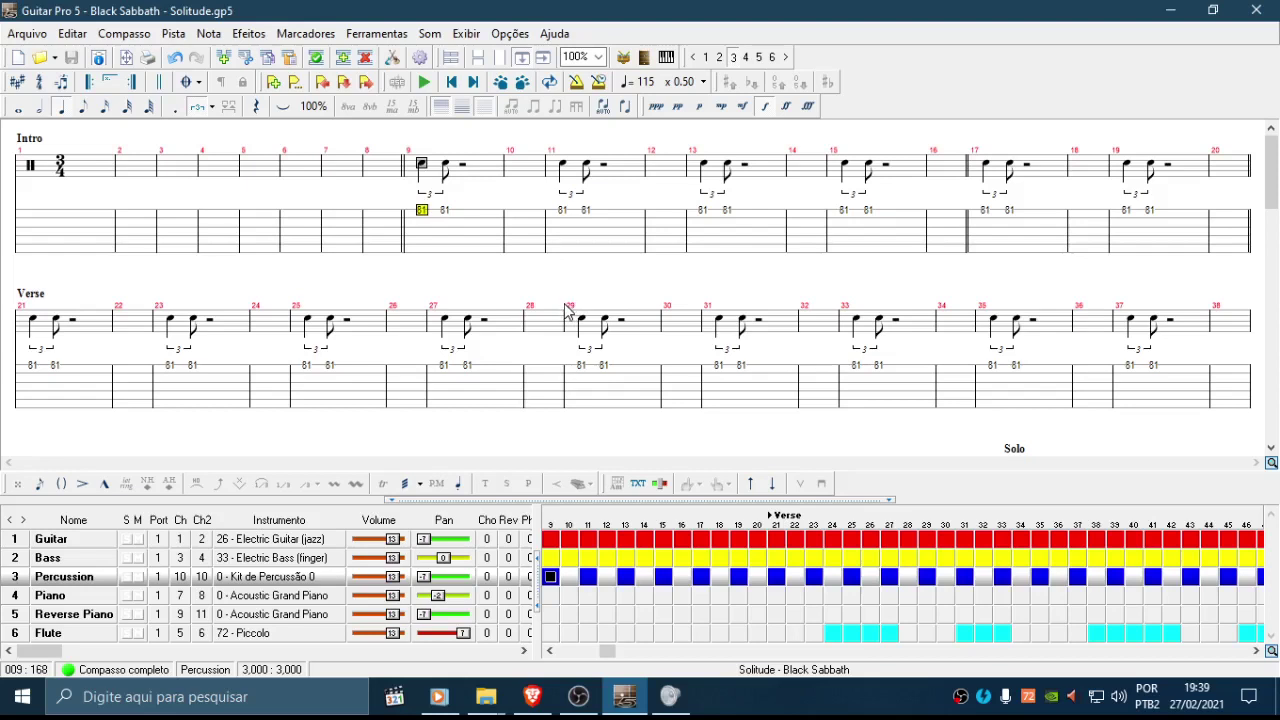
pyautogui.moveTo(86, 212); pyautogui.dragTo(609, 215)
pyautogui.click(458, 205)
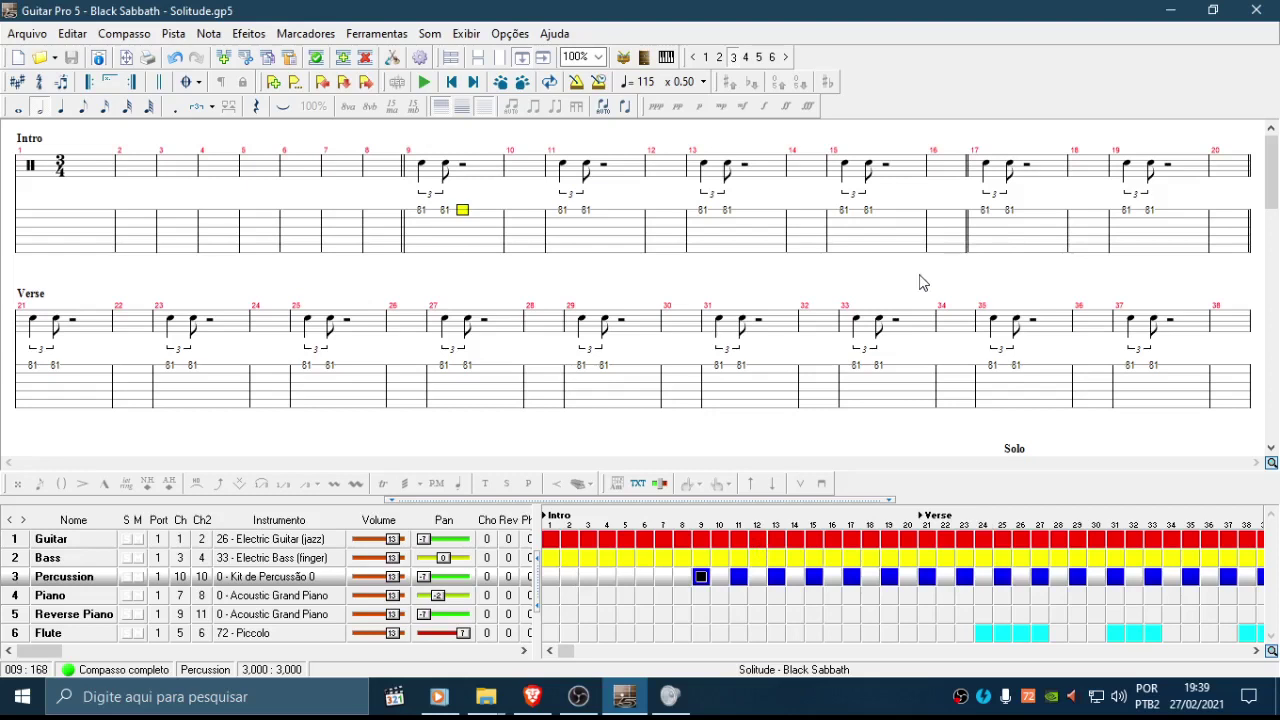
pyautogui.click(446, 212)
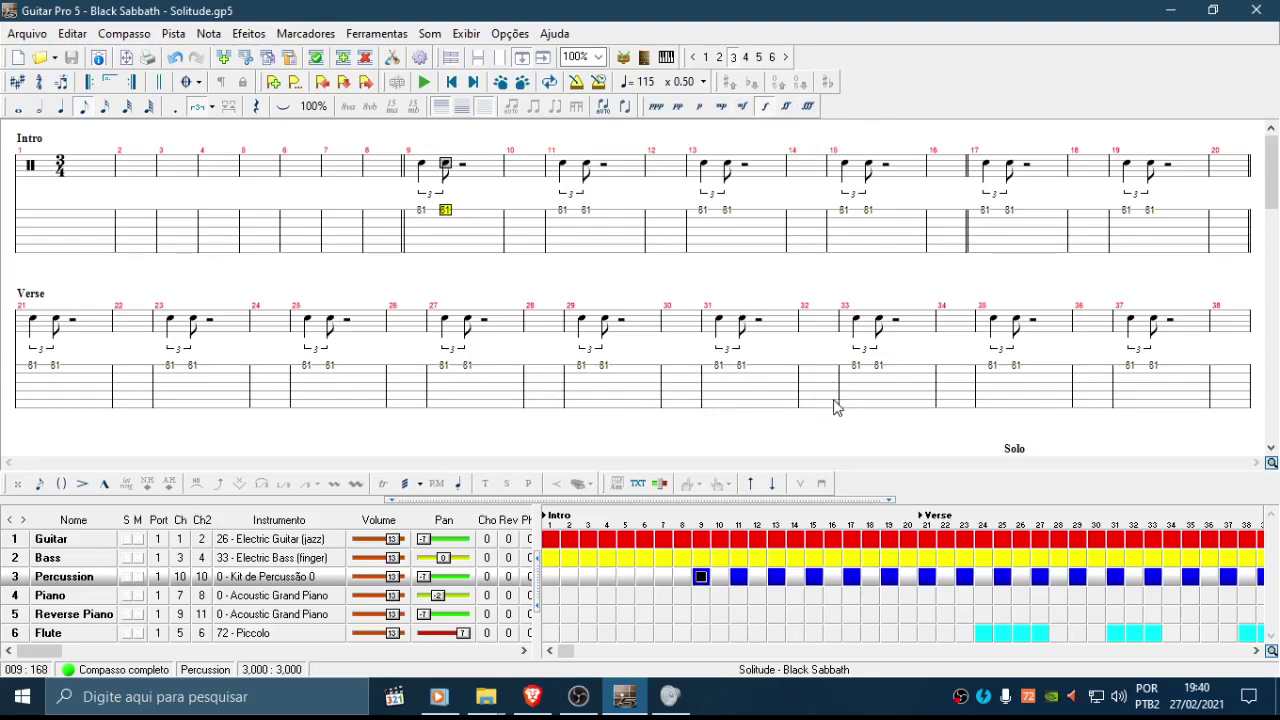
pyautogui.moveTo(103, 208); pyautogui.dragTo(994, 237)
pyautogui.moveTo(1272, 172); pyautogui.dragTo(1278, 300)
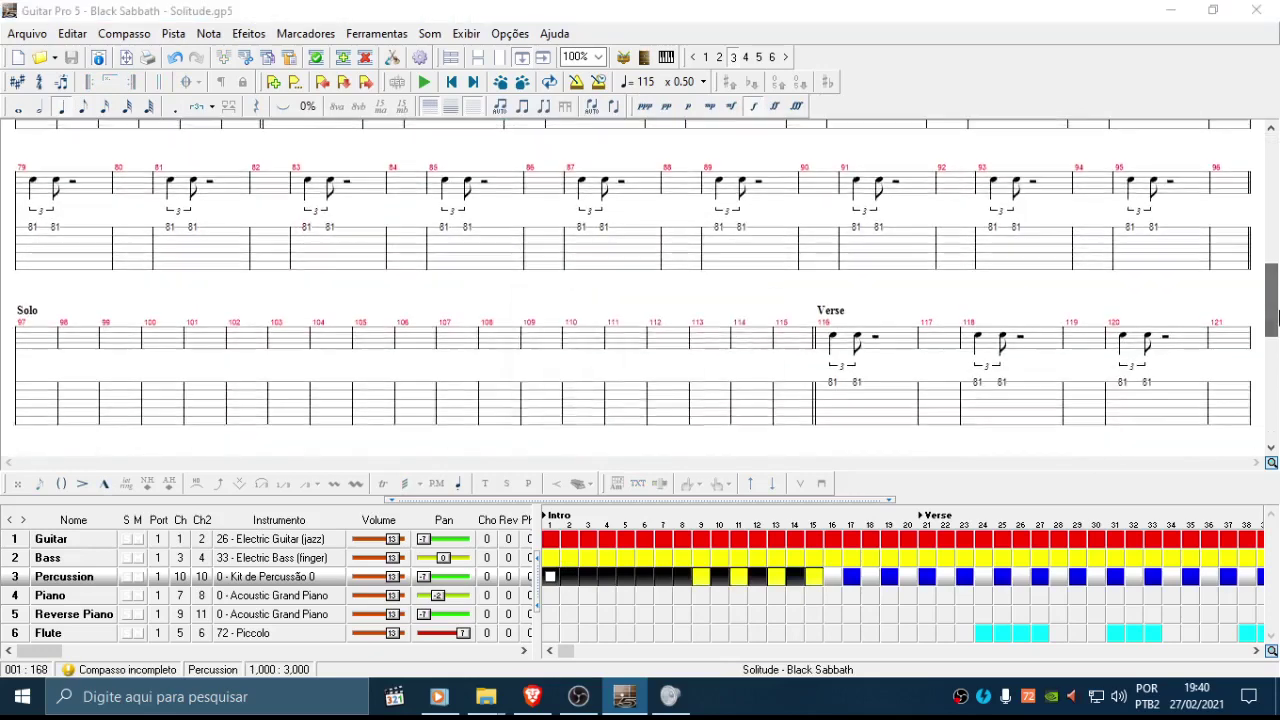
pyautogui.click(714, 411)
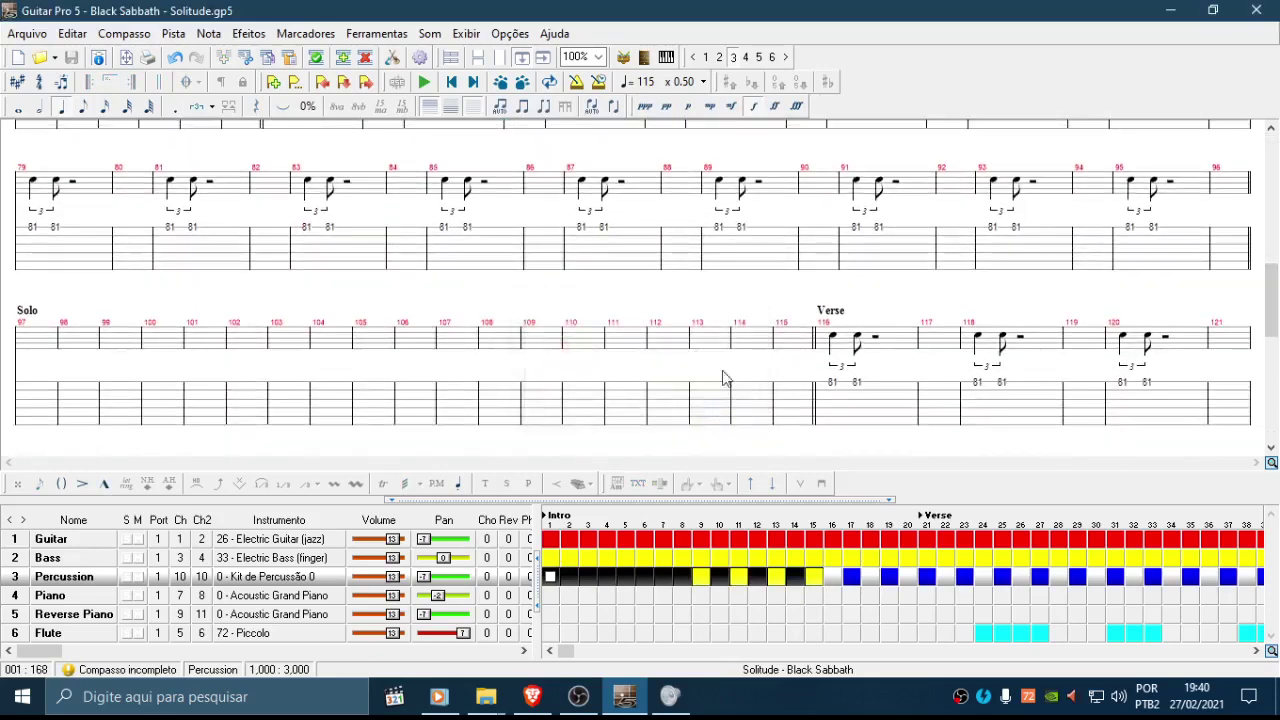
pyautogui.click(724, 292)
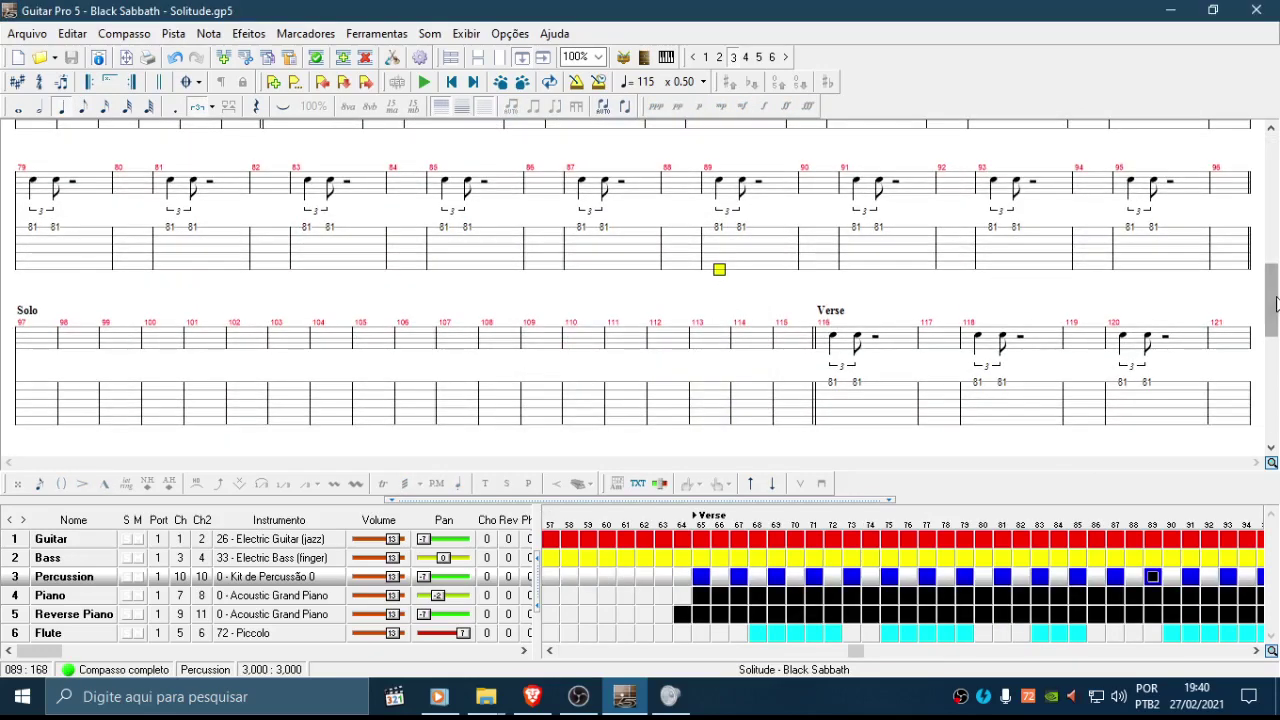
pyautogui.moveTo(1278, 300); pyautogui.dragTo(1278, 404)
pyautogui.click(720, 226)
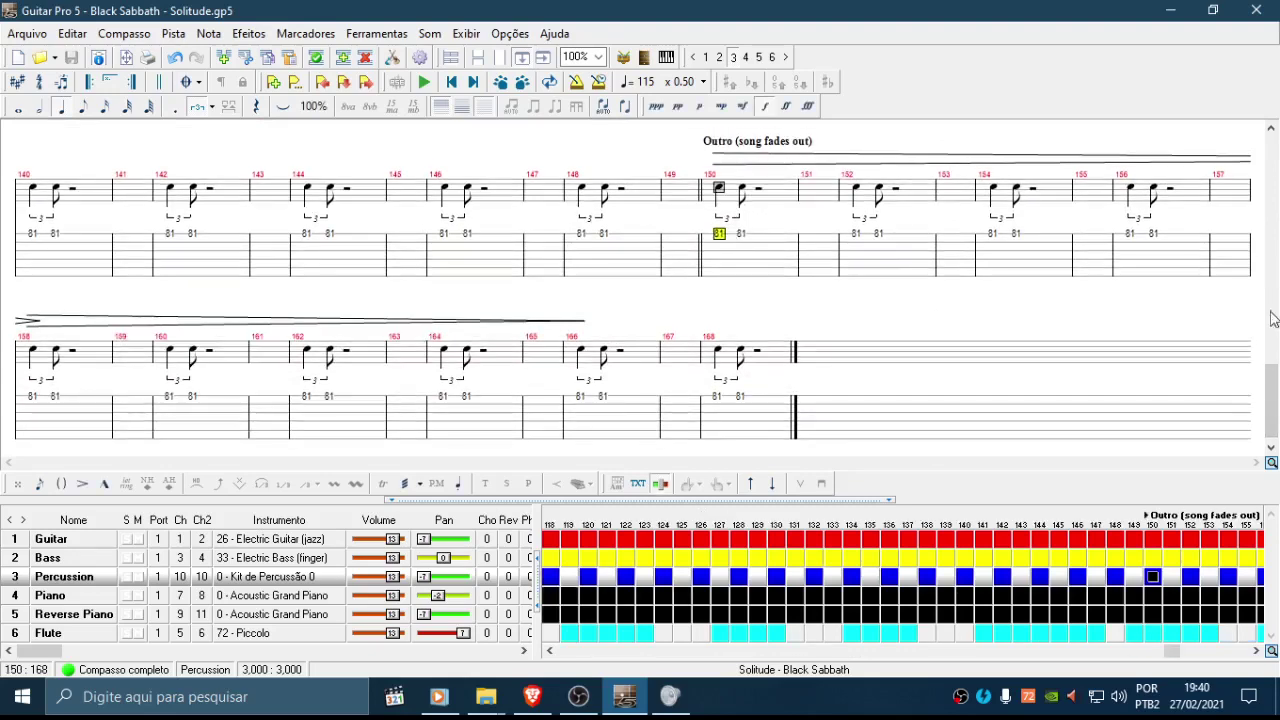
# Step: Set the dynamics of all notes in the Percussion track to fff
pyautogui.moveTo(1277, 396); pyautogui.dragTo(1272, 165)
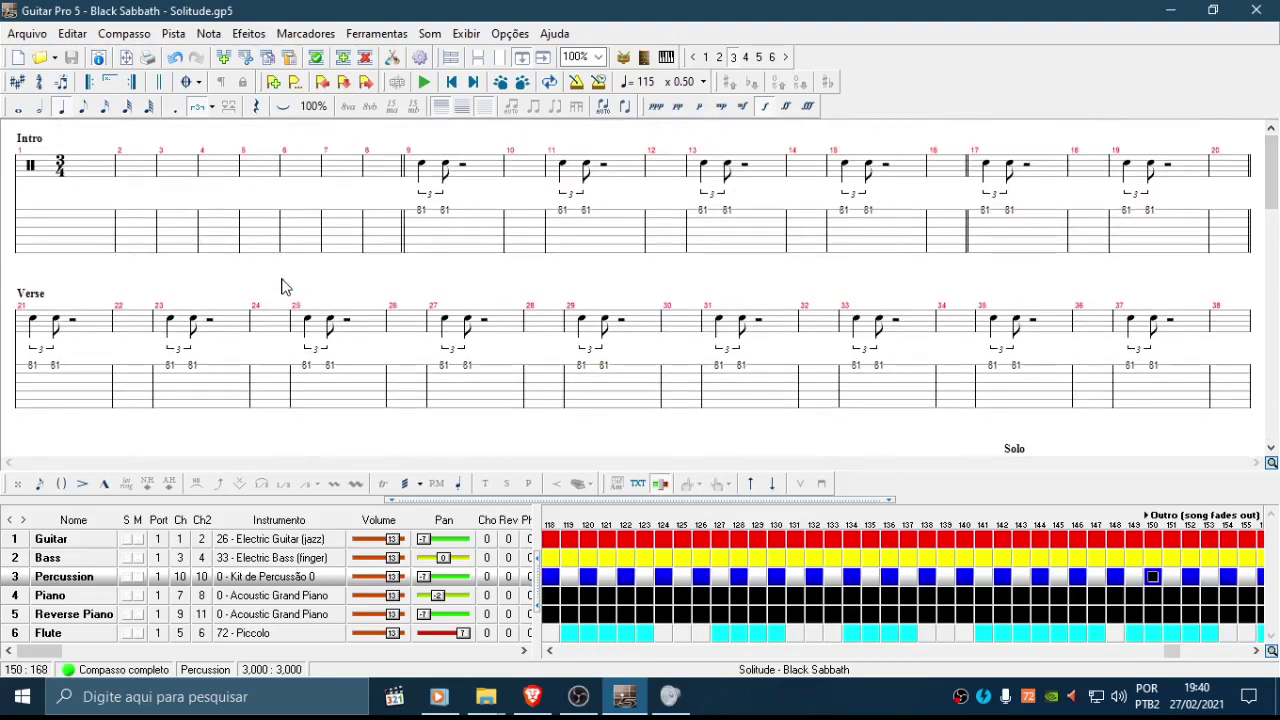
pyautogui.hotkey('ctrl', 'a')
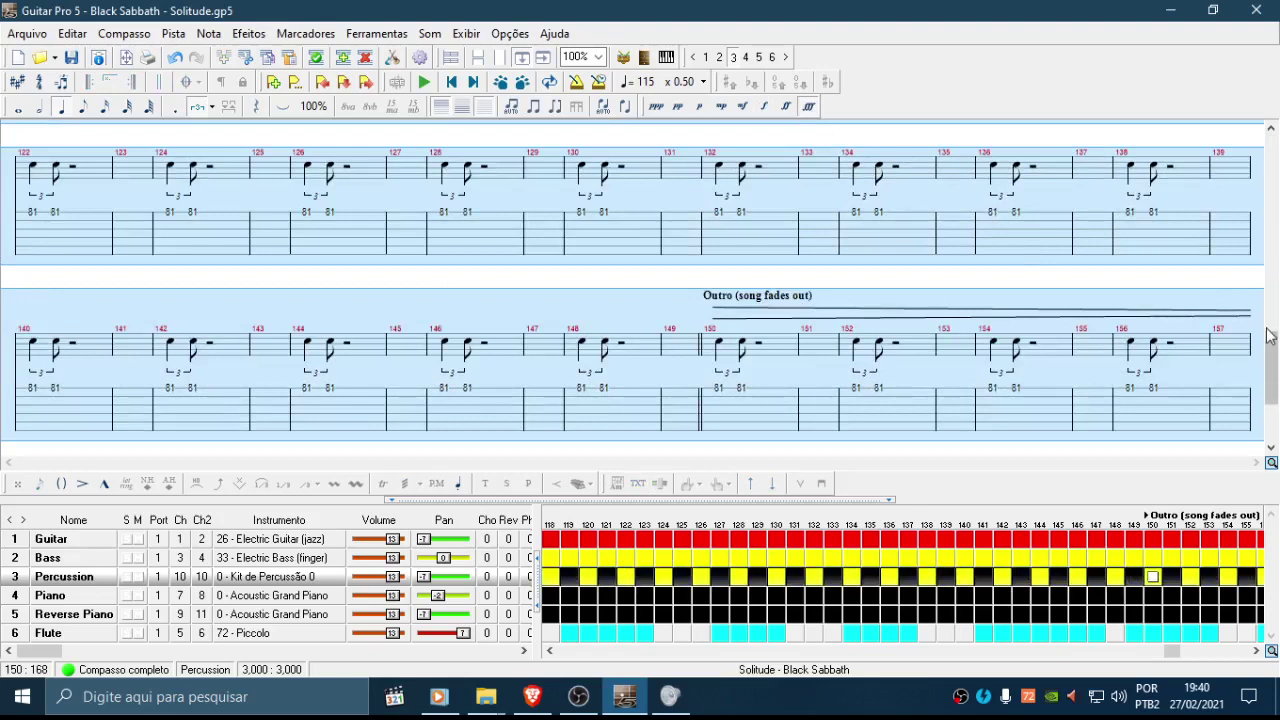
pyautogui.scroll(-3, 1266, 335)
pyautogui.click(702, 256)
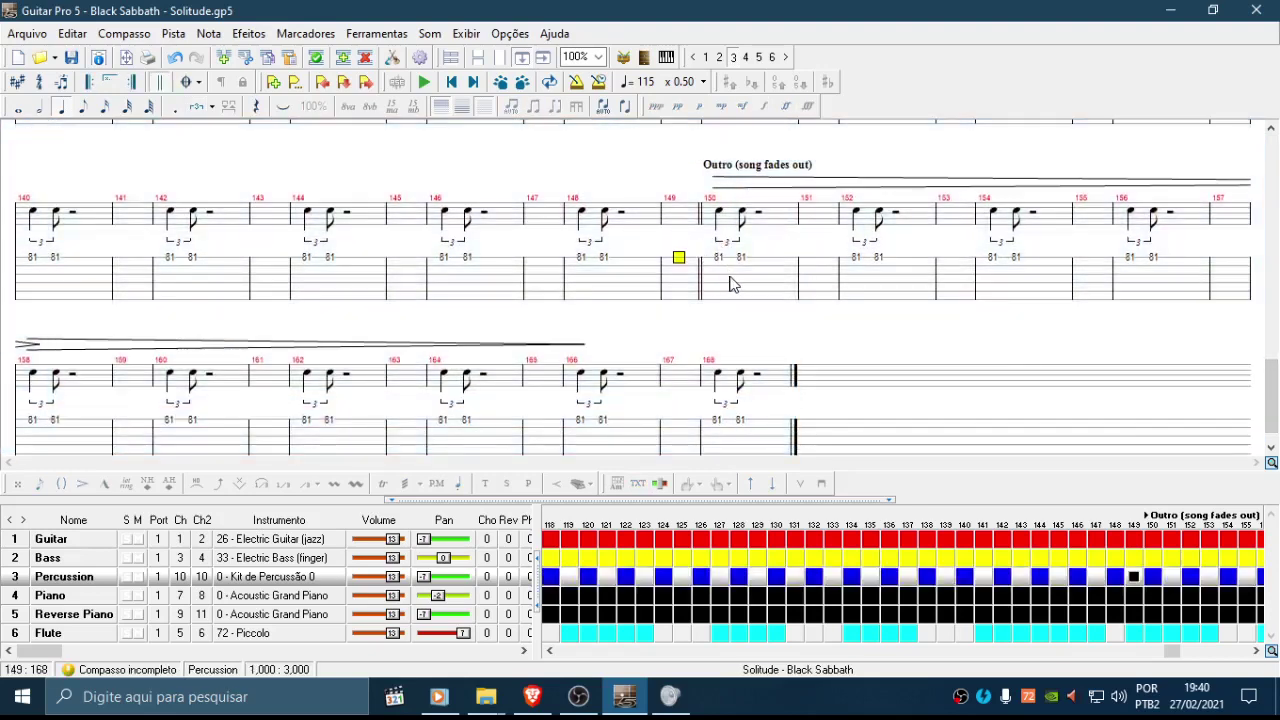
# Step: Check the dynamics of the Percussion notes in bars 148 and 150 and look over the track's Intro and Outro
pyautogui.click(724, 276)
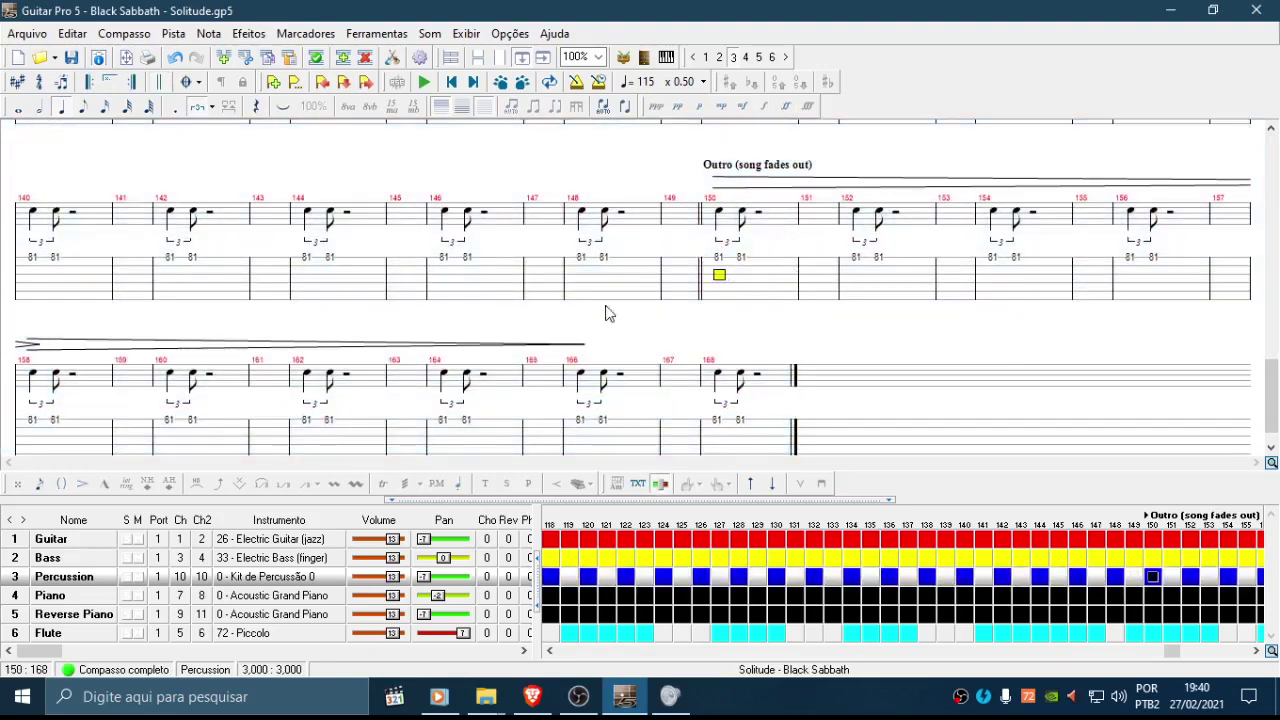
pyautogui.click(632, 257)
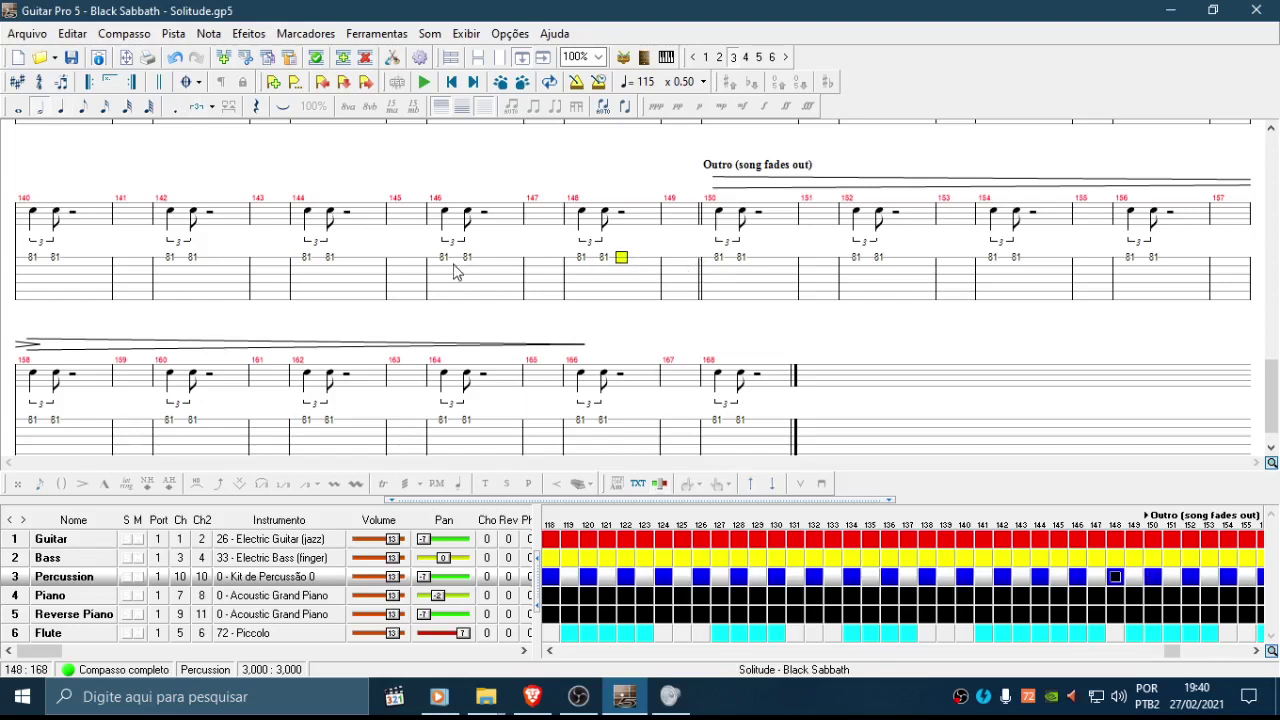
pyautogui.moveTo(455, 272); pyautogui.dragTo(629, 263)
pyautogui.click(604, 258)
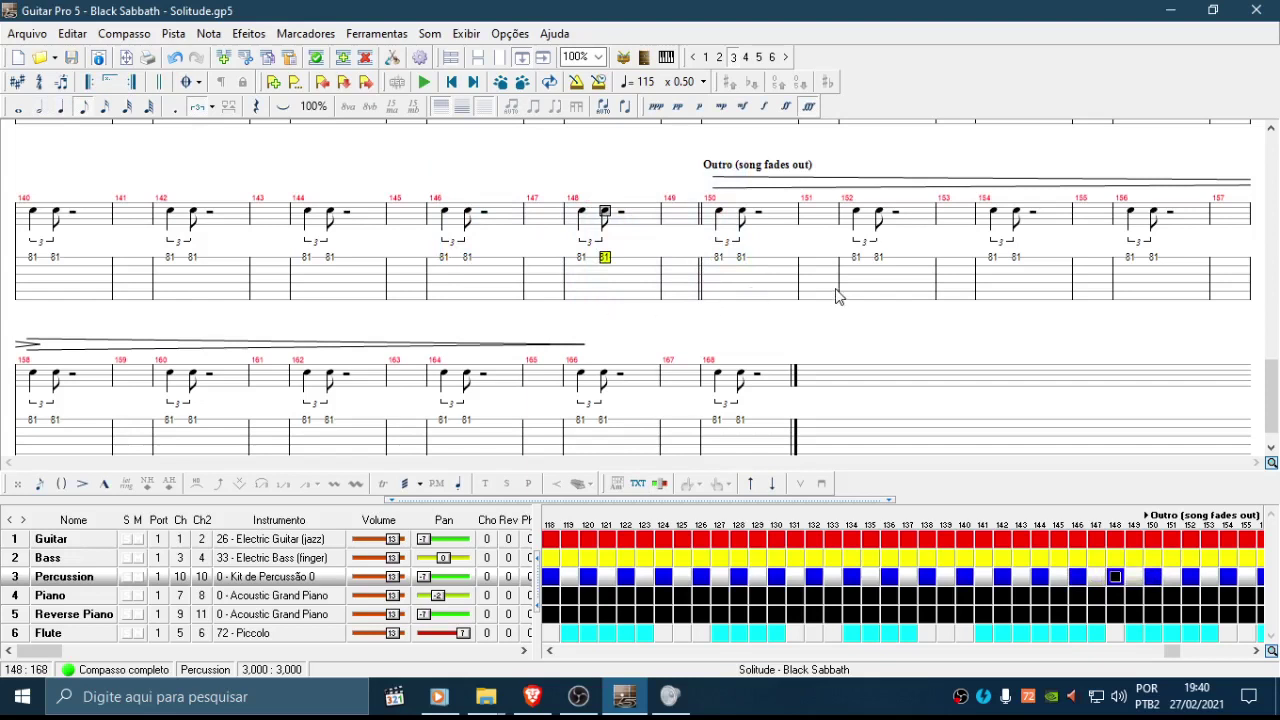
pyautogui.click(710, 207)
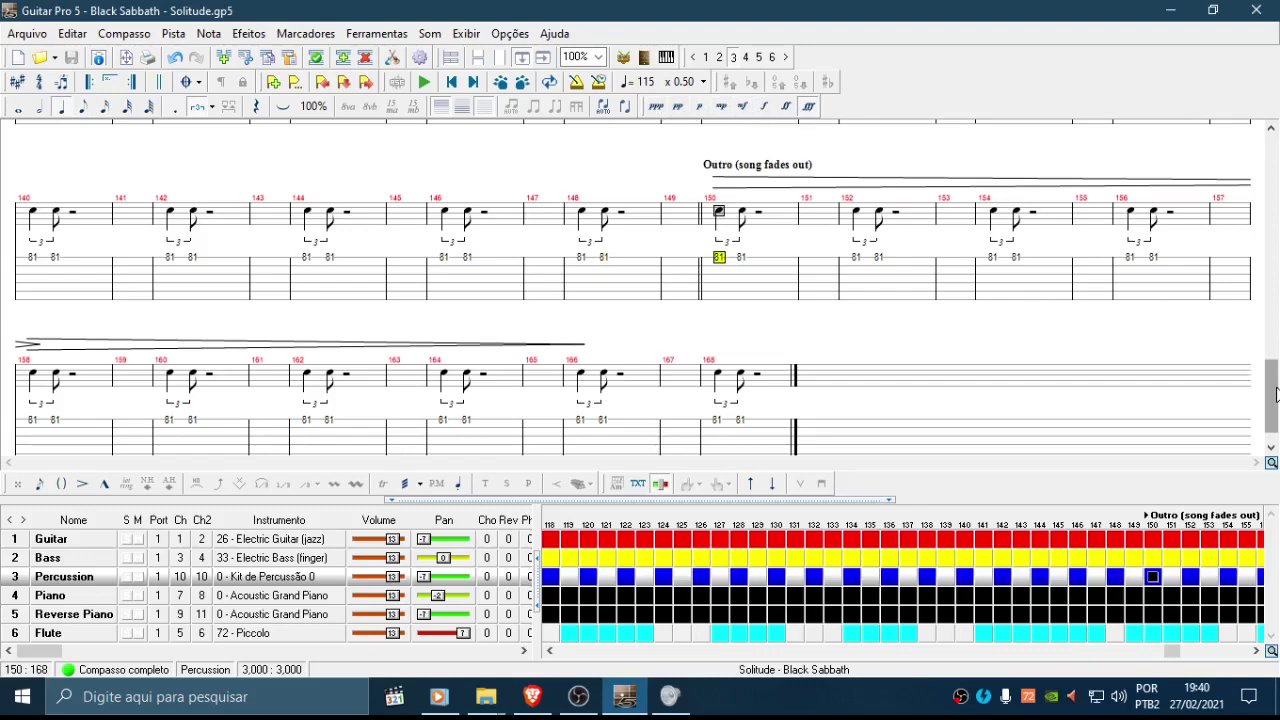
pyautogui.moveTo(1270, 385); pyautogui.dragTo(1278, 365)
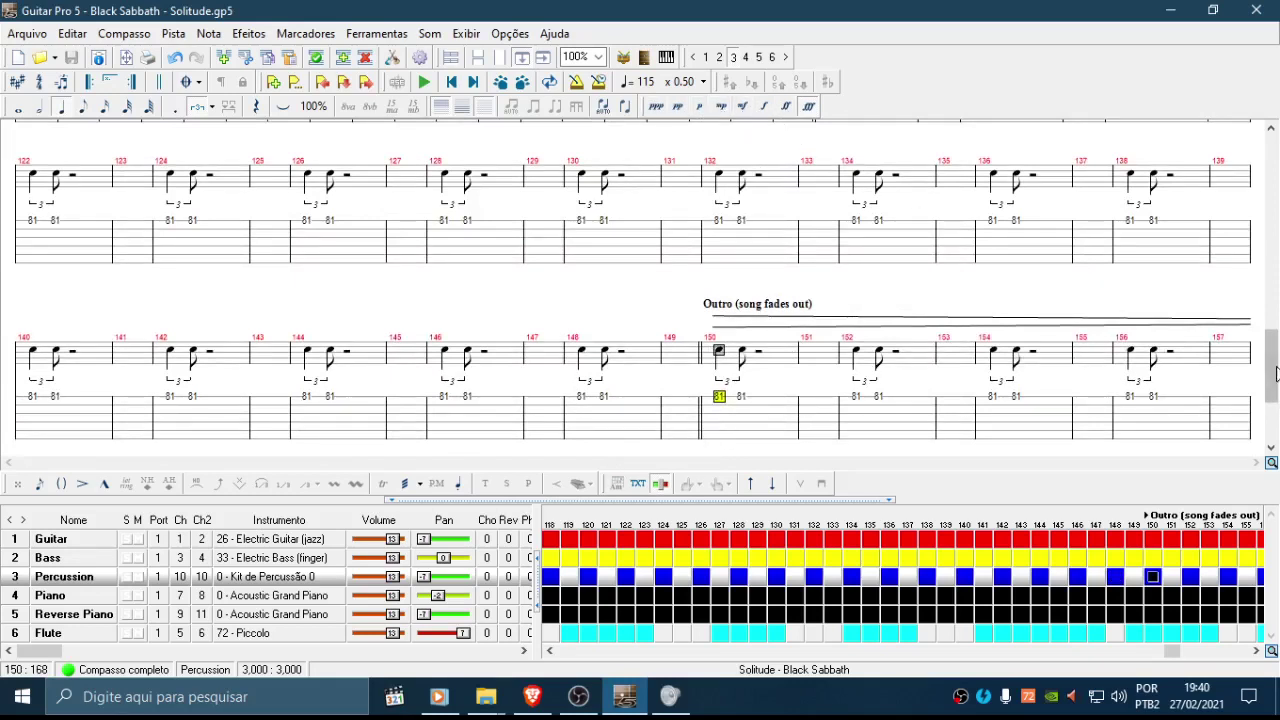
pyautogui.moveTo(1276, 372); pyautogui.dragTo(1277, 160)
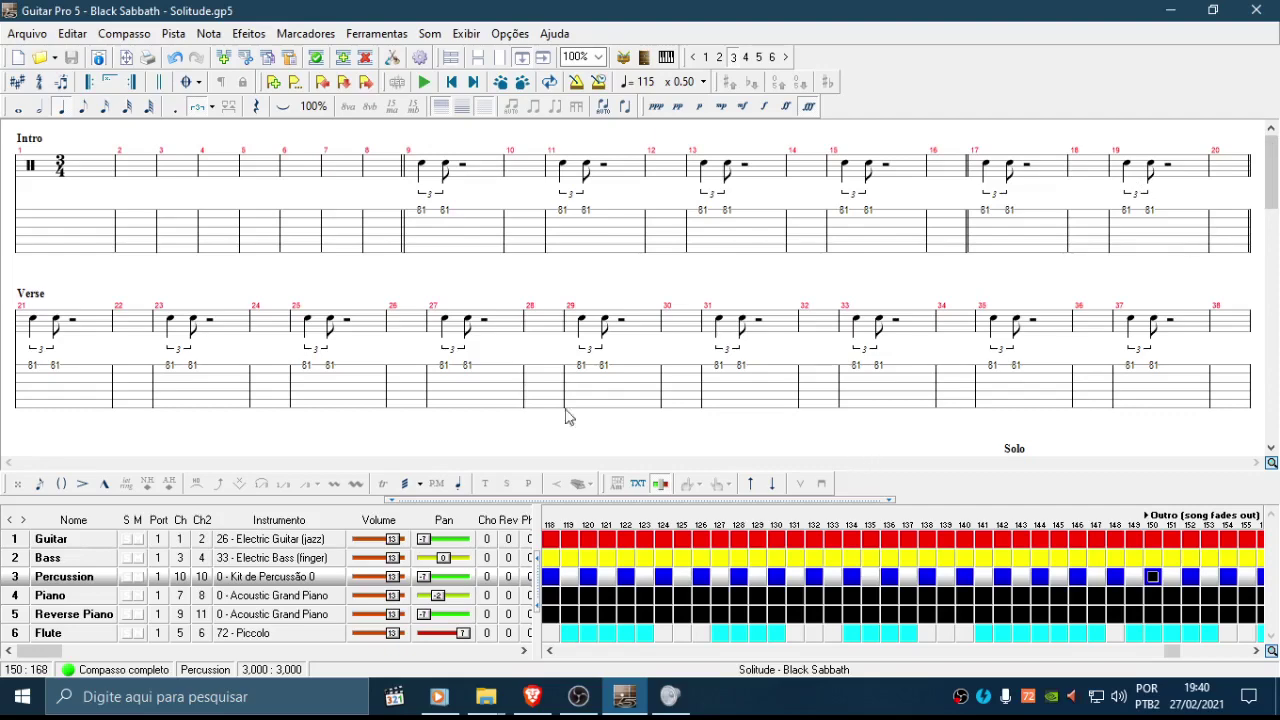
pyautogui.moveTo(1273, 195); pyautogui.dragTo(1272, 428)
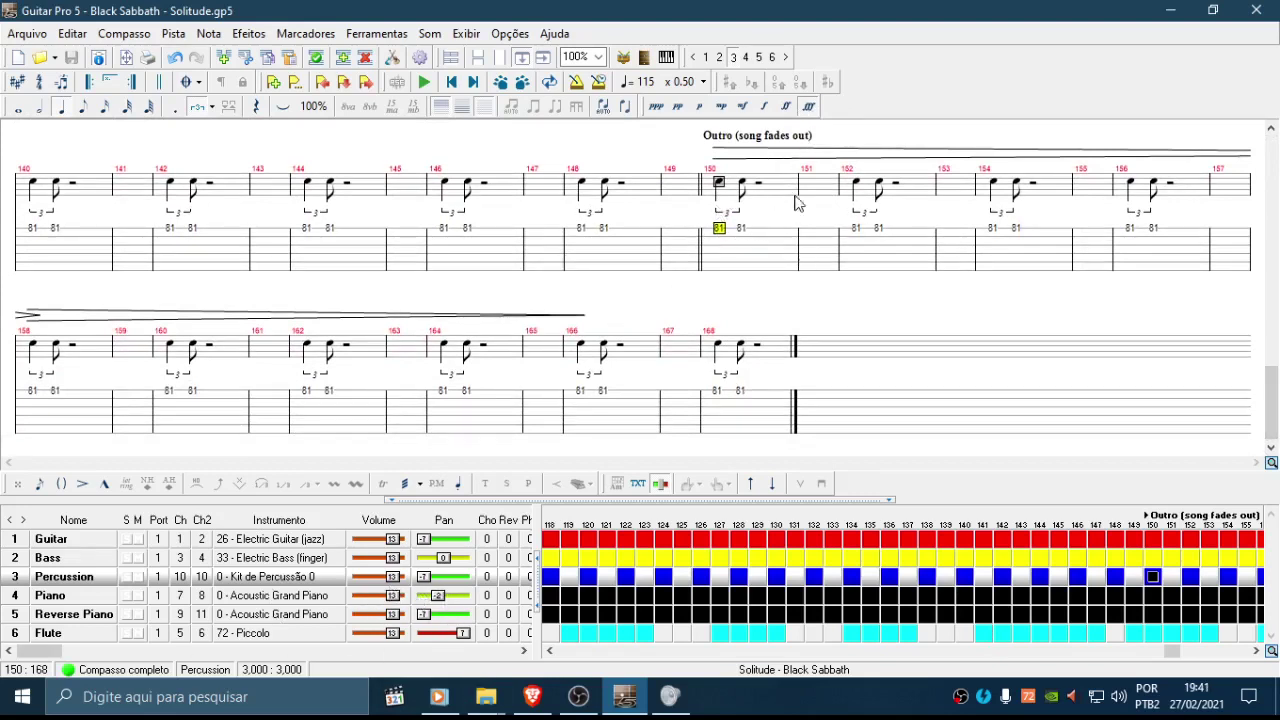
# Step: Recheck the first Percussion note in bar 150 and examine the Piano track's first Verse chord in bar 65
pyautogui.moveTo(727, 226); pyautogui.dragTo(721, 222)
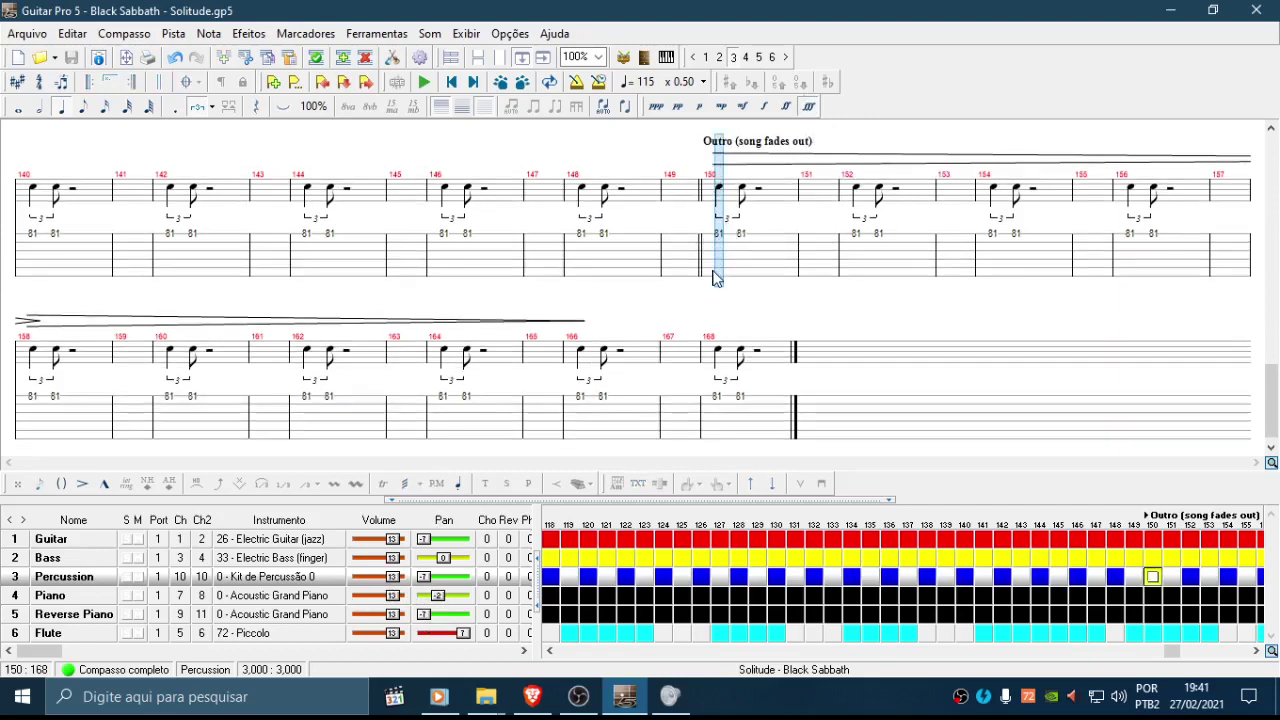
pyautogui.click(717, 228)
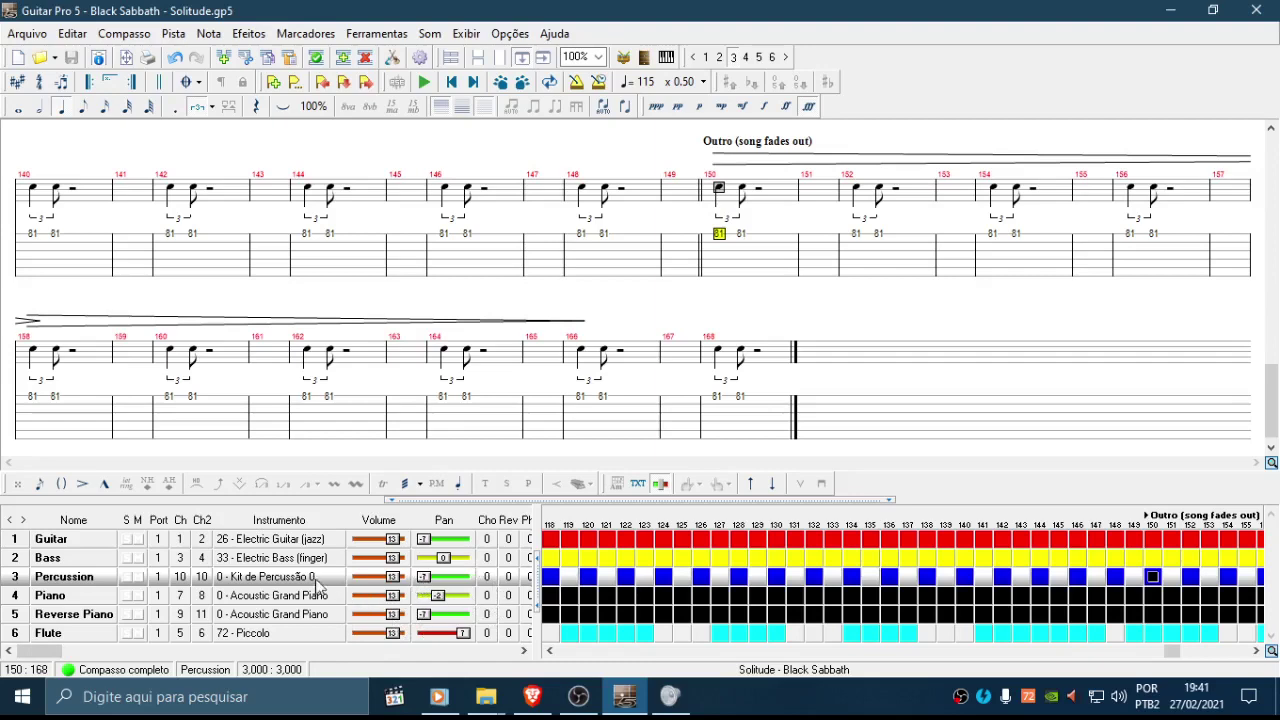
pyautogui.click(209, 594)
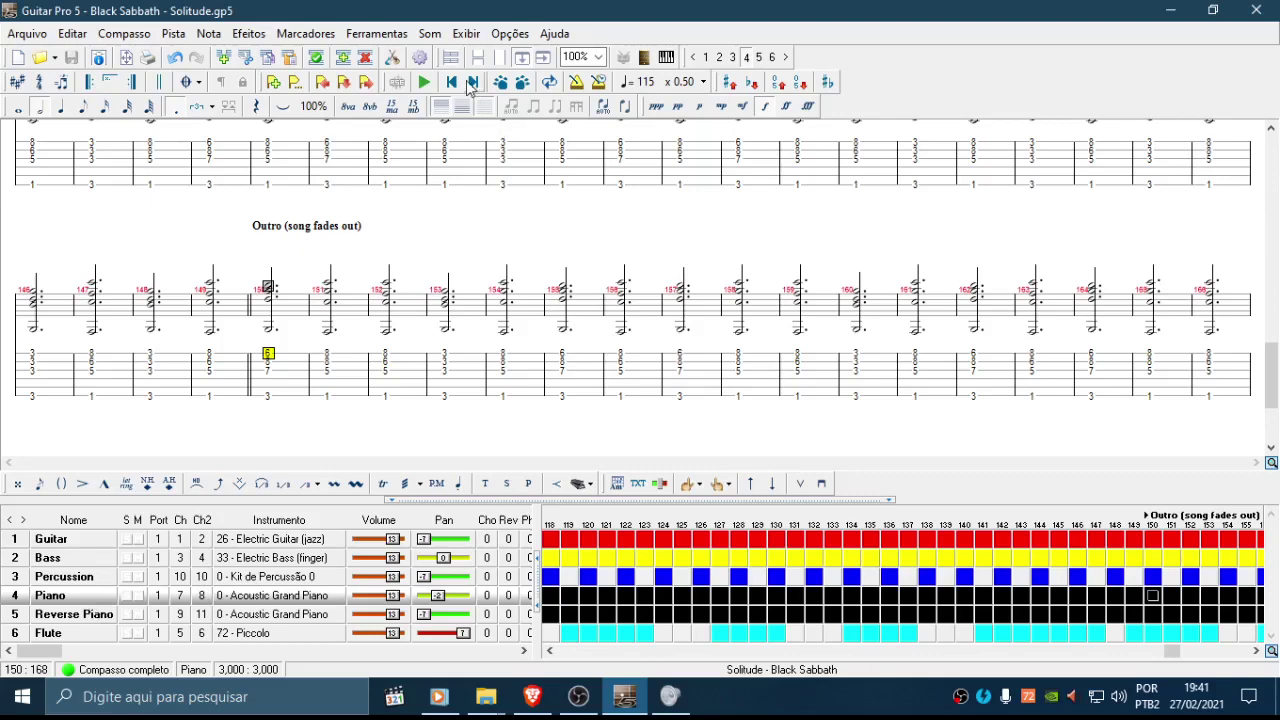
pyautogui.click(451, 82)
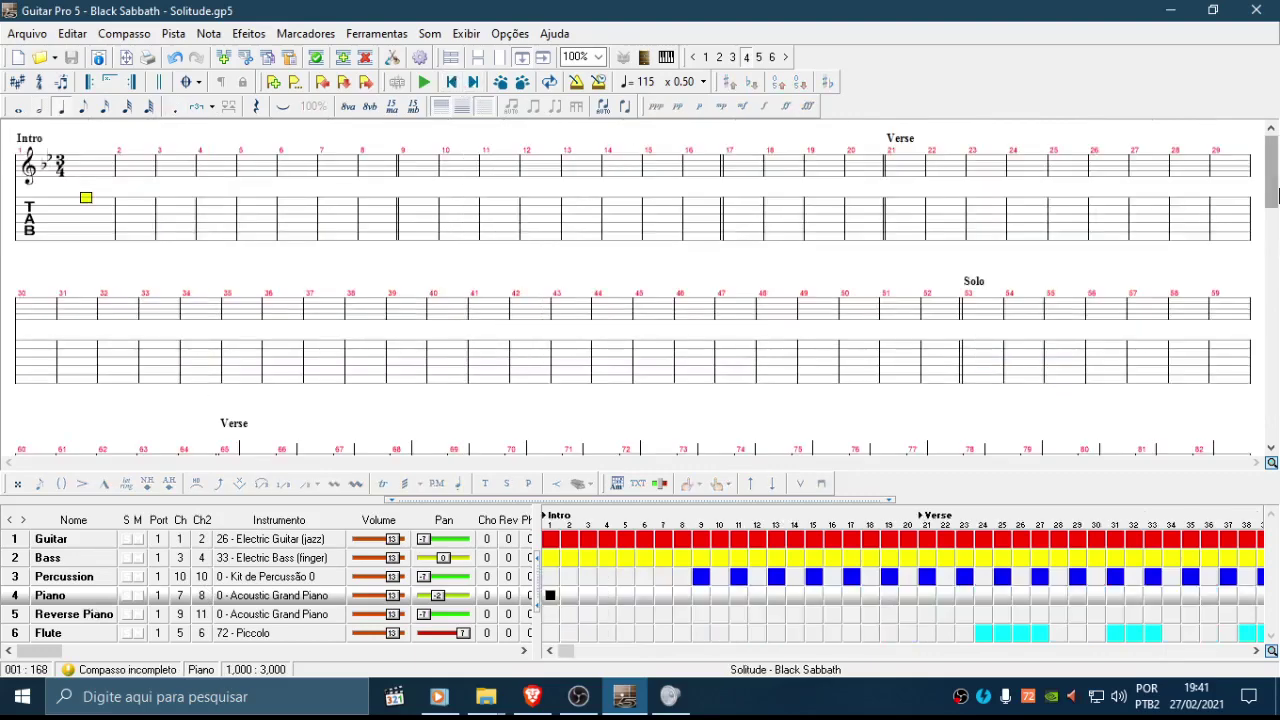
pyautogui.click(1276, 254)
pyautogui.moveTo(1272, 248)
pyautogui.mouseDown()
pyautogui.moveTo(1266, 420)
pyautogui.moveTo(1272, 150)
pyautogui.moveTo(1273, 255)
pyautogui.moveTo(1274, 236)
pyautogui.mouseUp()
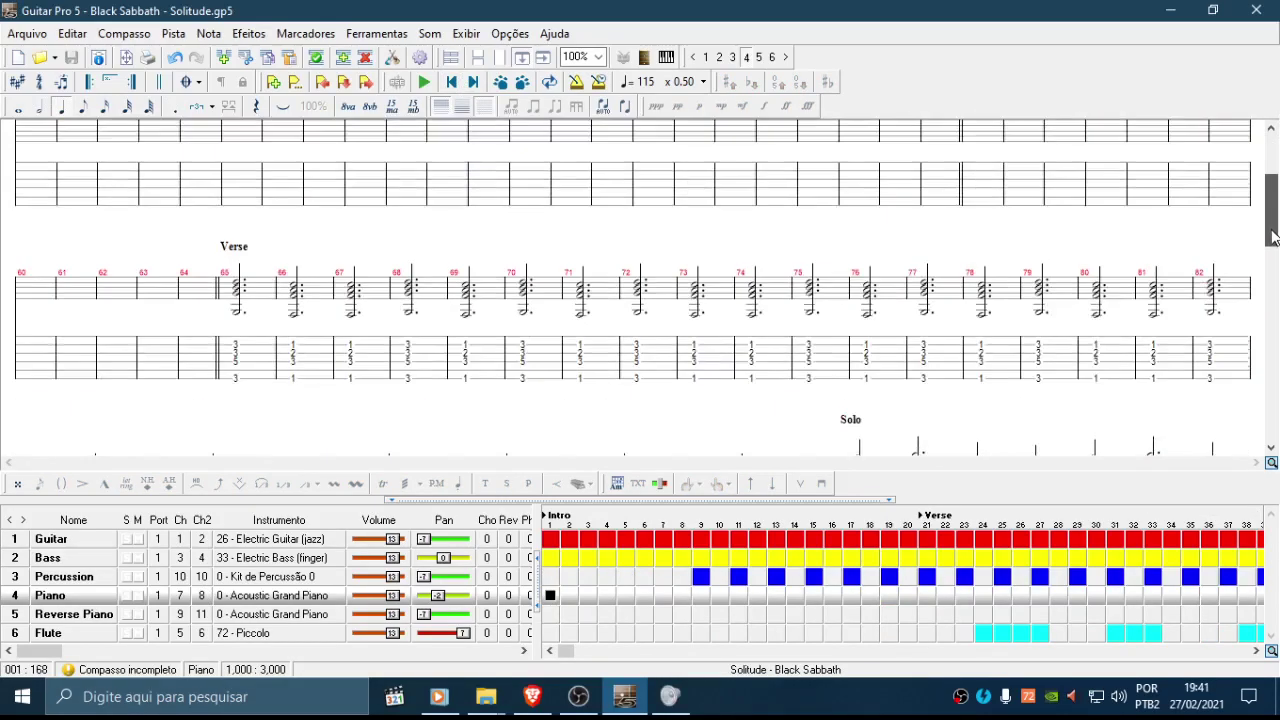
pyautogui.click(243, 364)
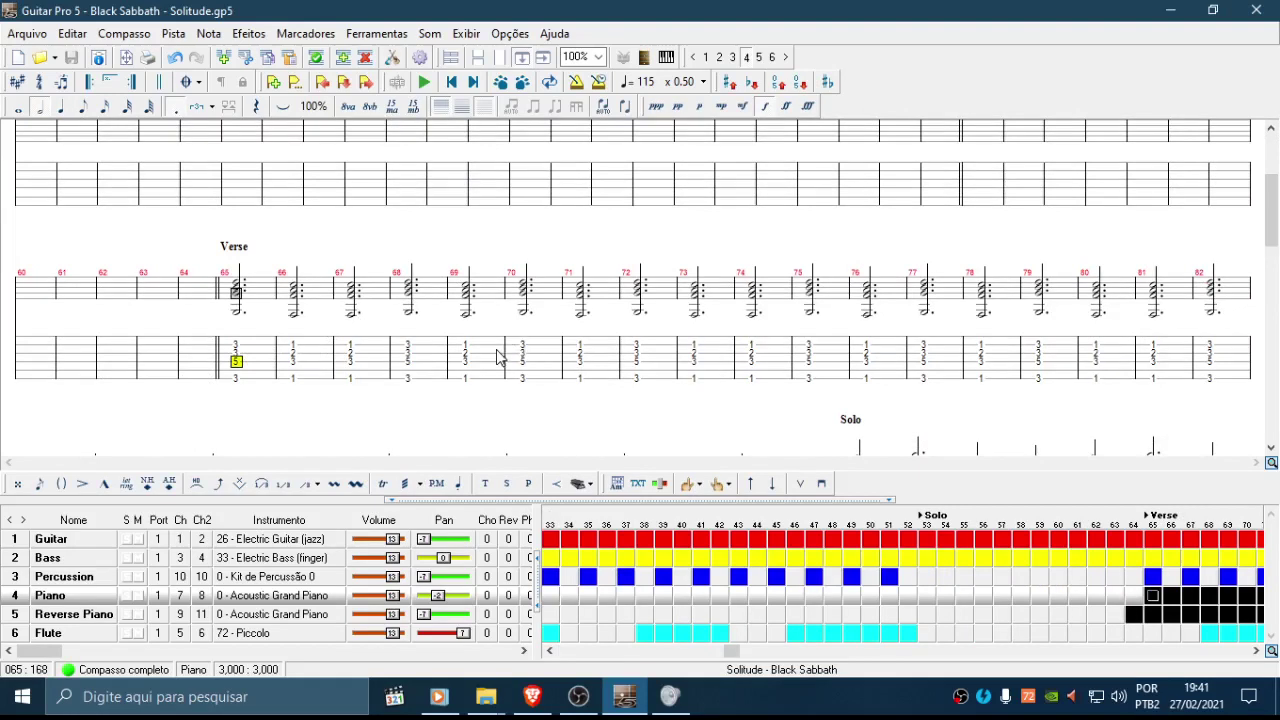
pyautogui.click(237, 379)
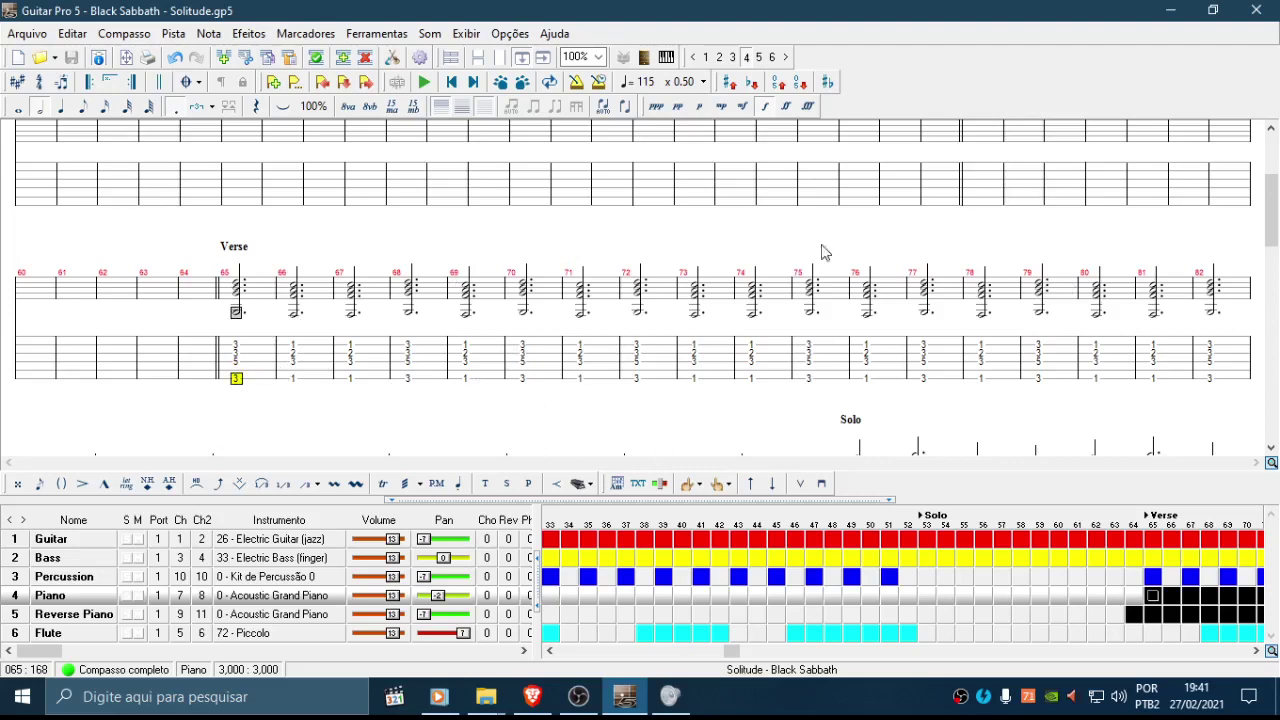
# Step: Show the piano keyboard and examine the notes of the Piano track's chords in bars 65 to 67
pyautogui.click(666, 58)
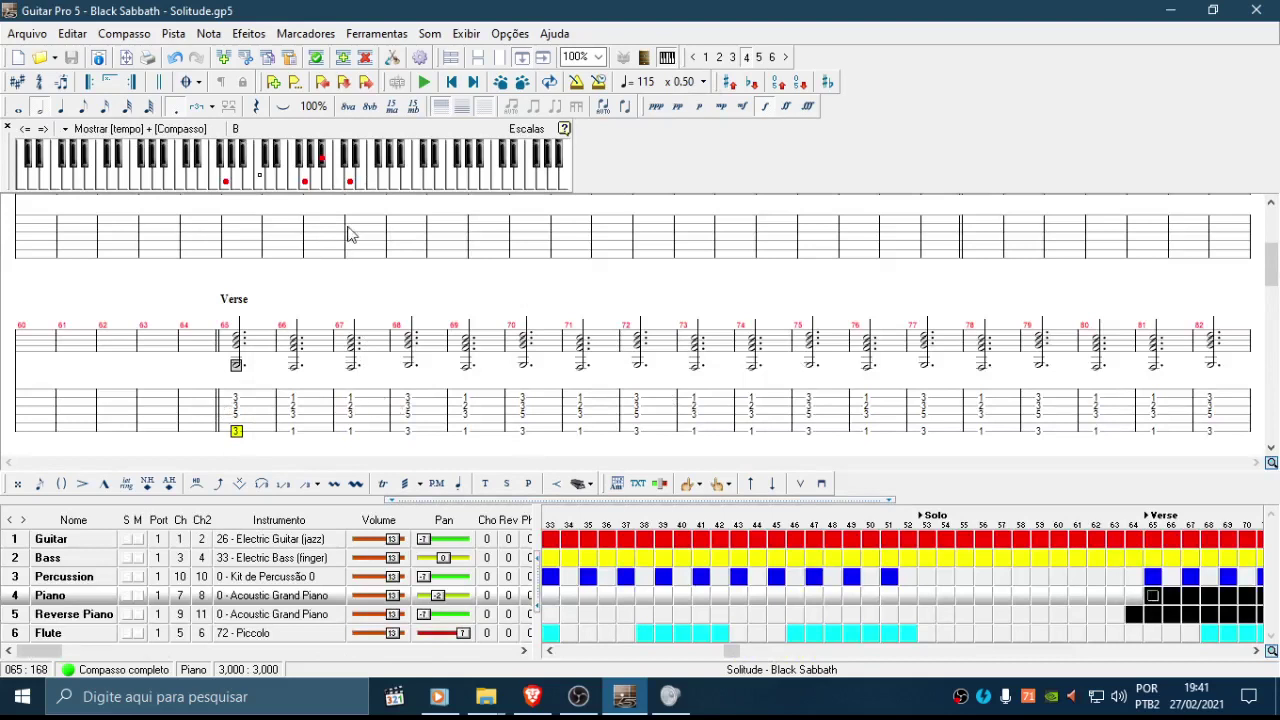
pyautogui.click(294, 405)
pyautogui.click(347, 408)
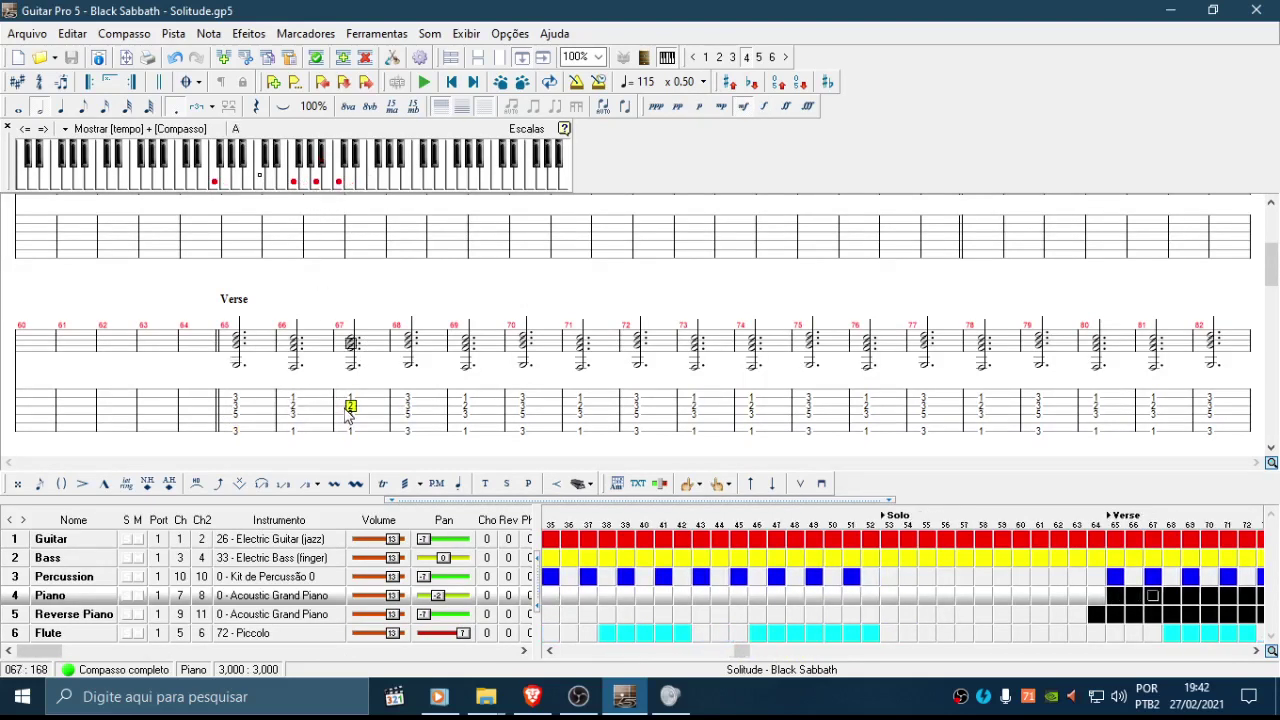
pyautogui.click(238, 422)
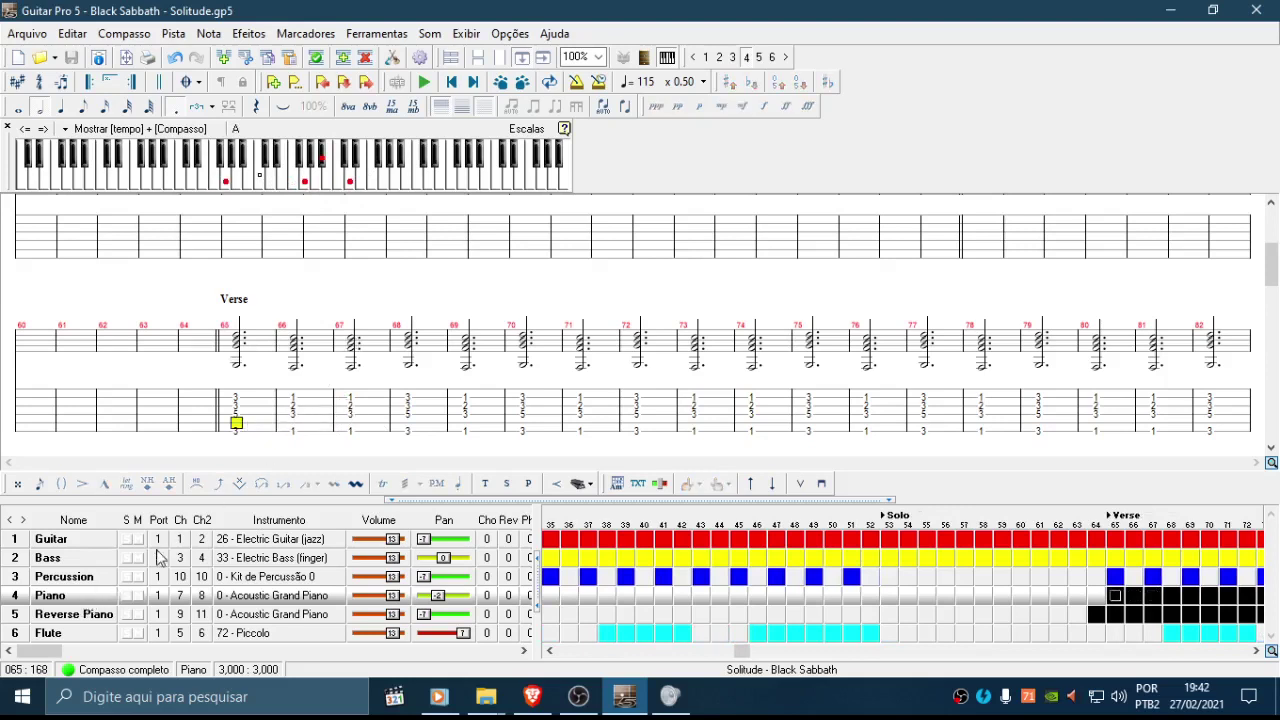
pyautogui.click(236, 431)
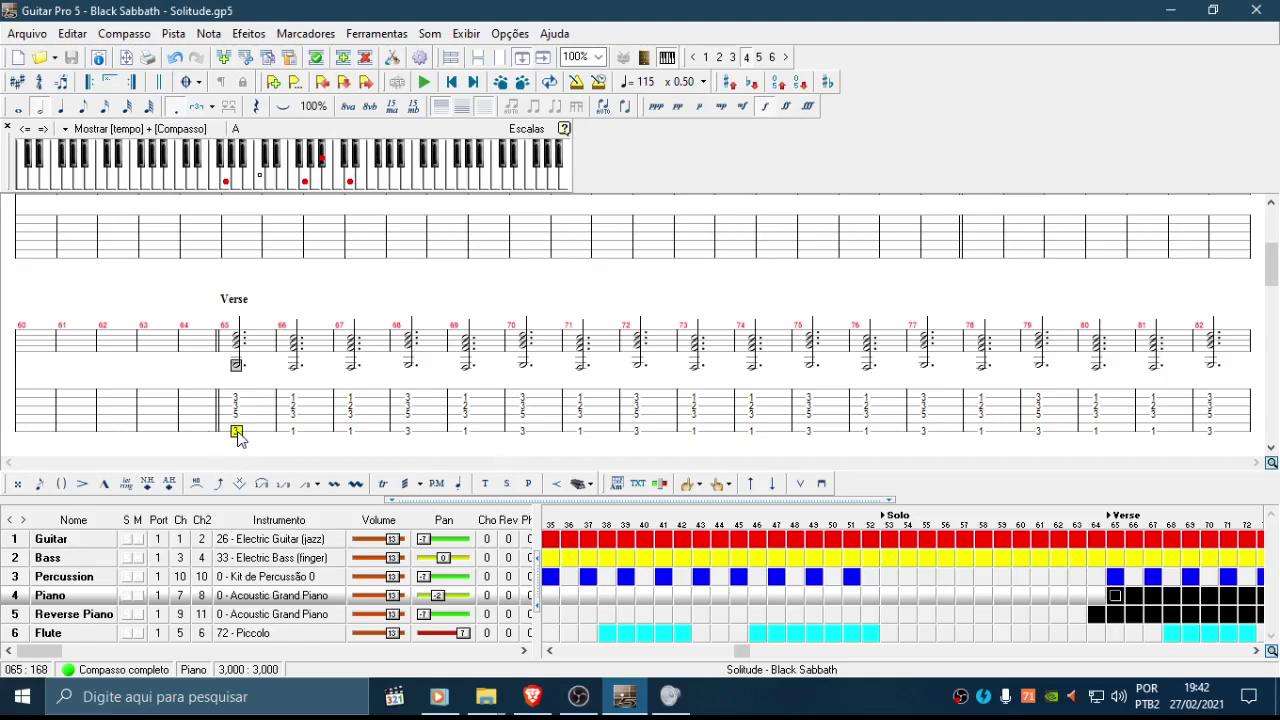
pyautogui.press('Up')
pyautogui.press('Up')
pyautogui.press('Up')
pyautogui.press('Up')
pyautogui.press('Up')
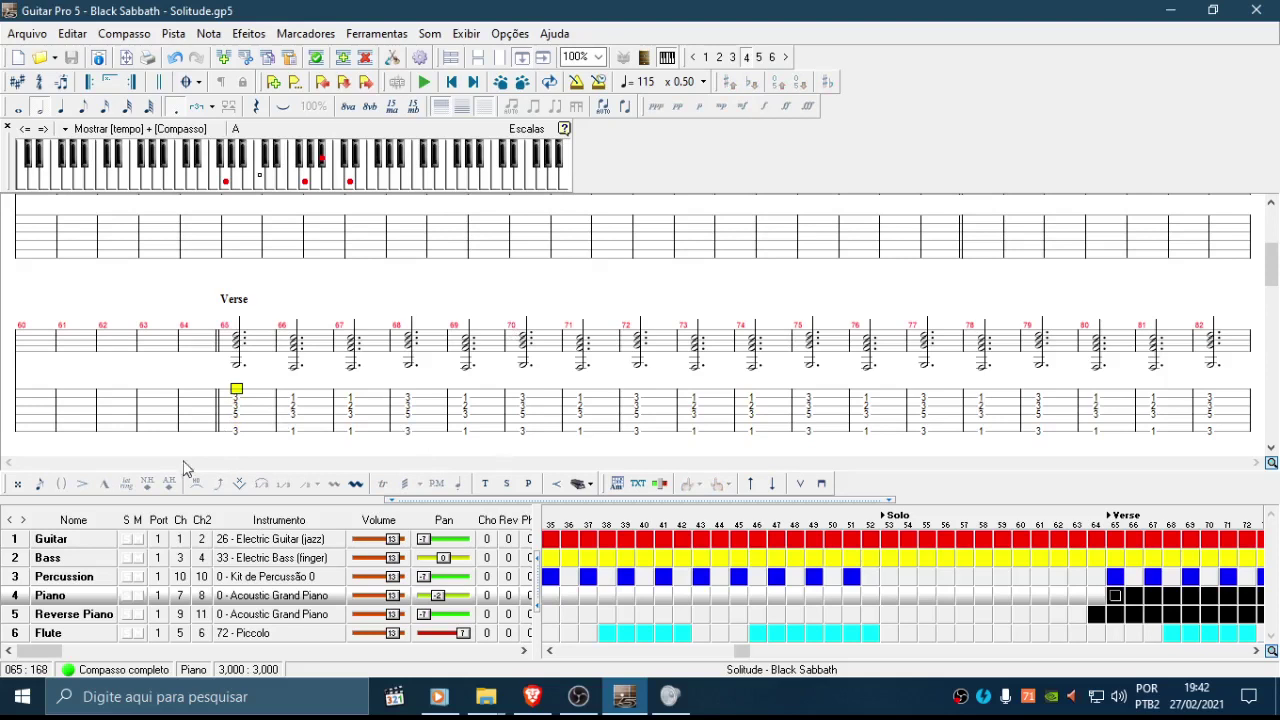
# Step: Try an open note on the lowest string in the Piano track's empty bar 64
pyautogui.click(240, 438)
pyautogui.click(199, 435)
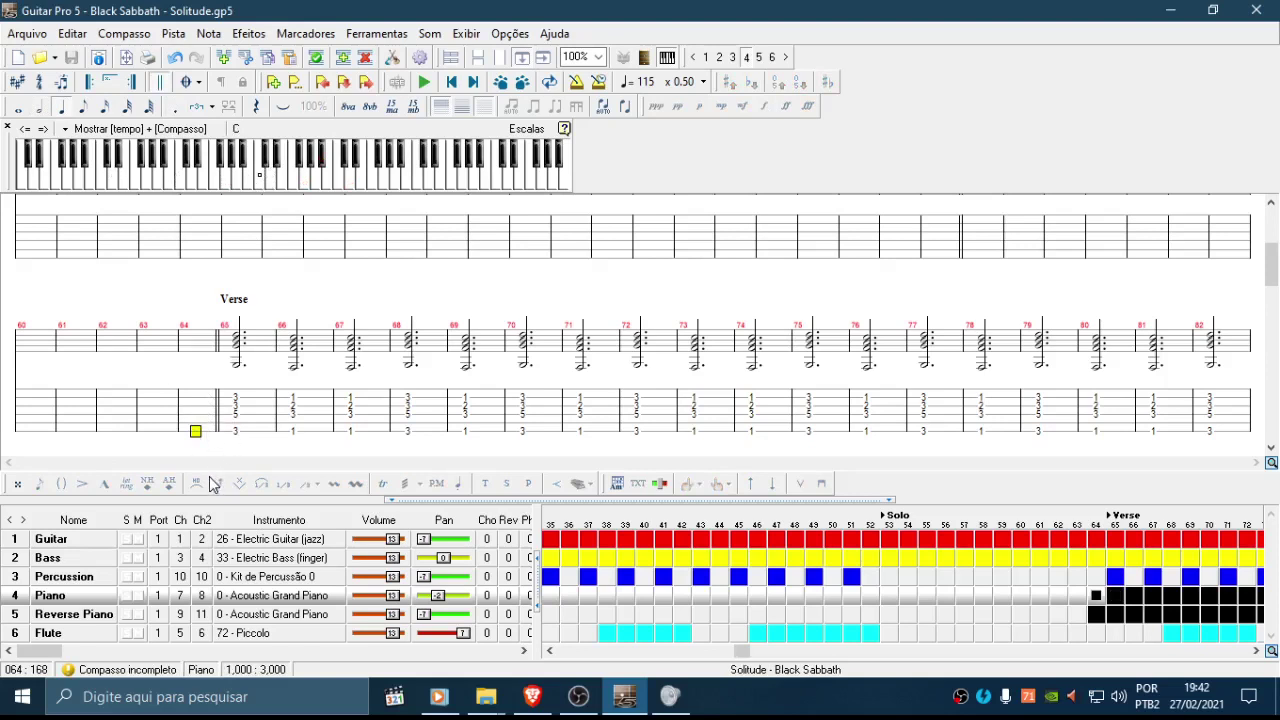
pyautogui.click(212, 485)
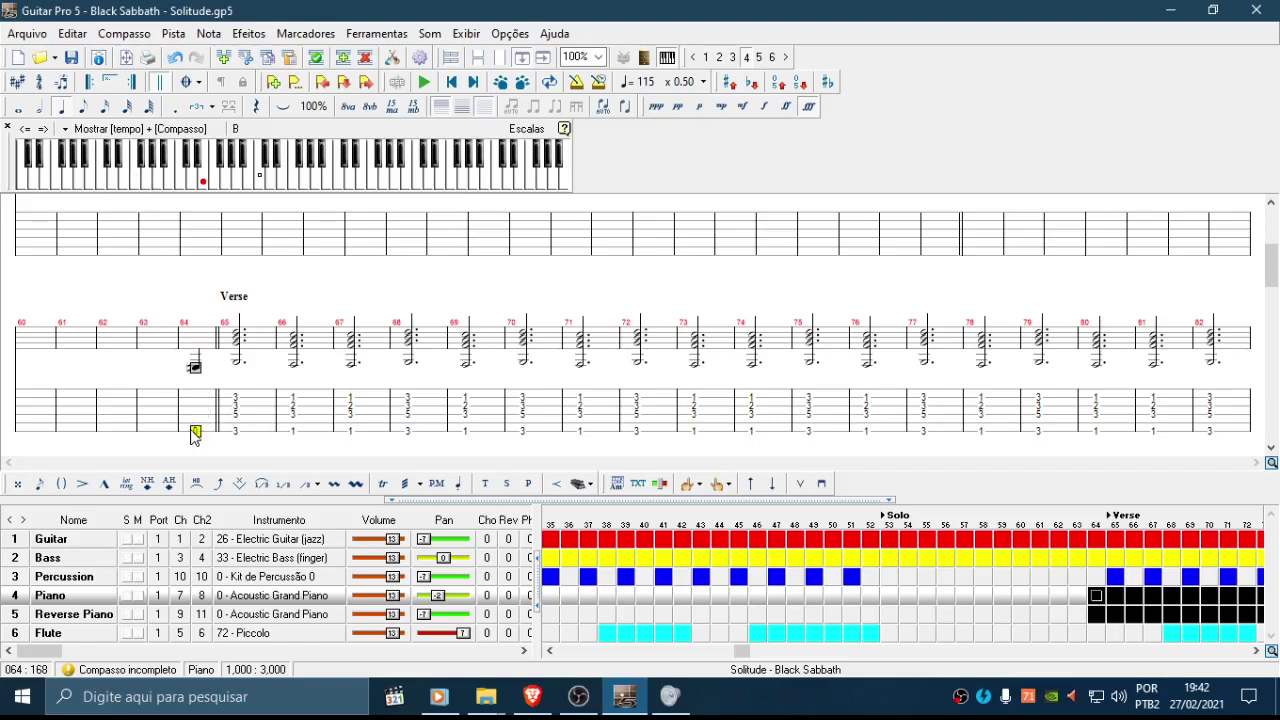
pyautogui.press('Delete')
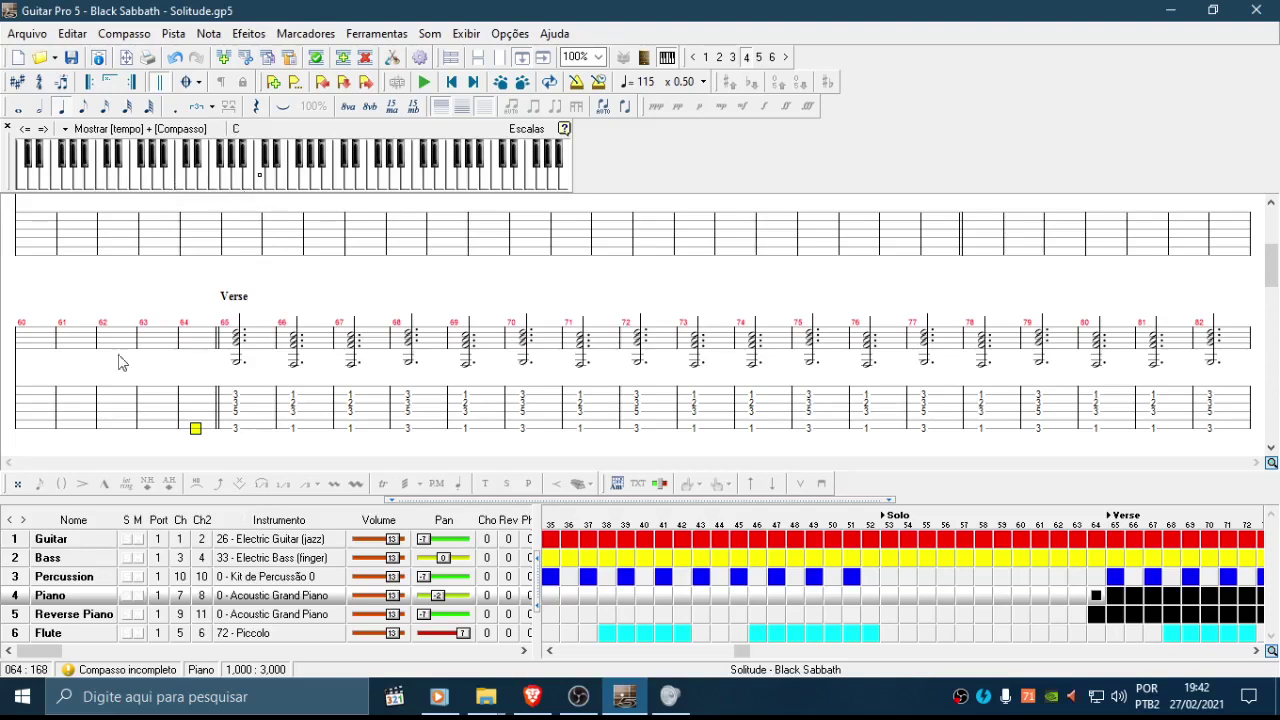
# Step: Change the Piano track to 7 strings with the Guitar 7 strings tuning and black as its colour, without transposing the track
pyautogui.doubleClick(49, 596)
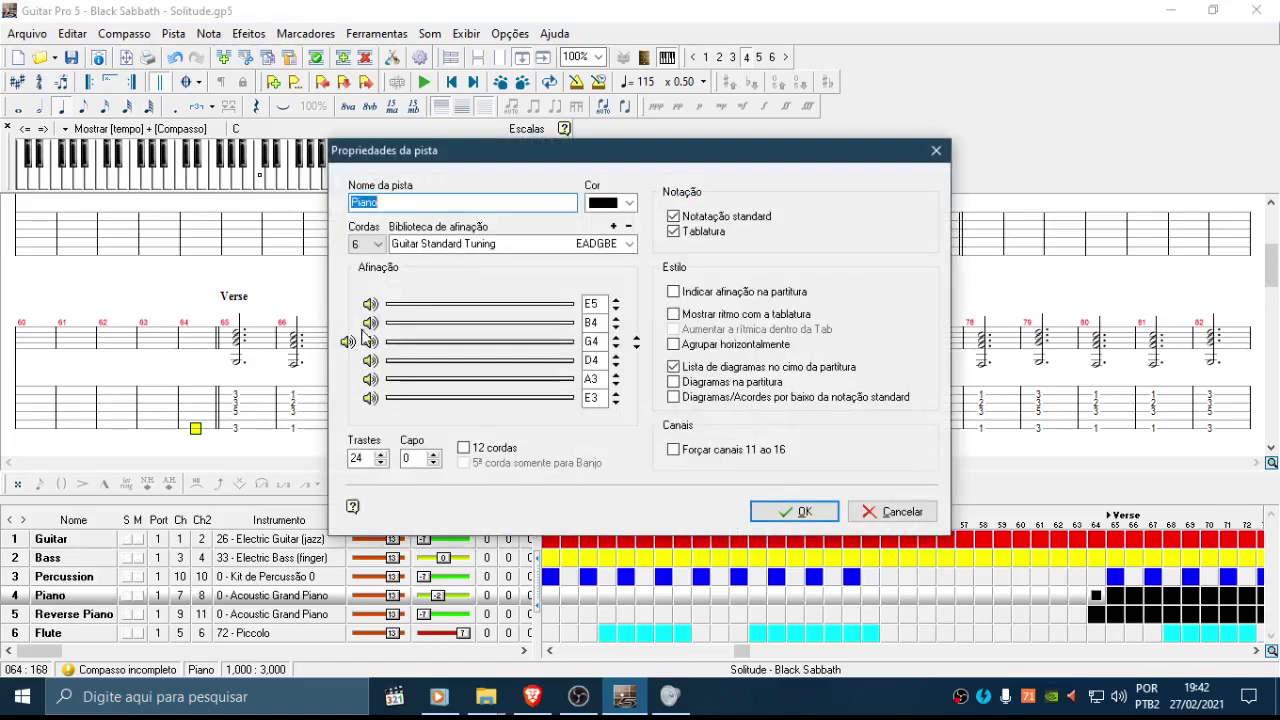
pyautogui.click(376, 248)
pyautogui.click(362, 306)
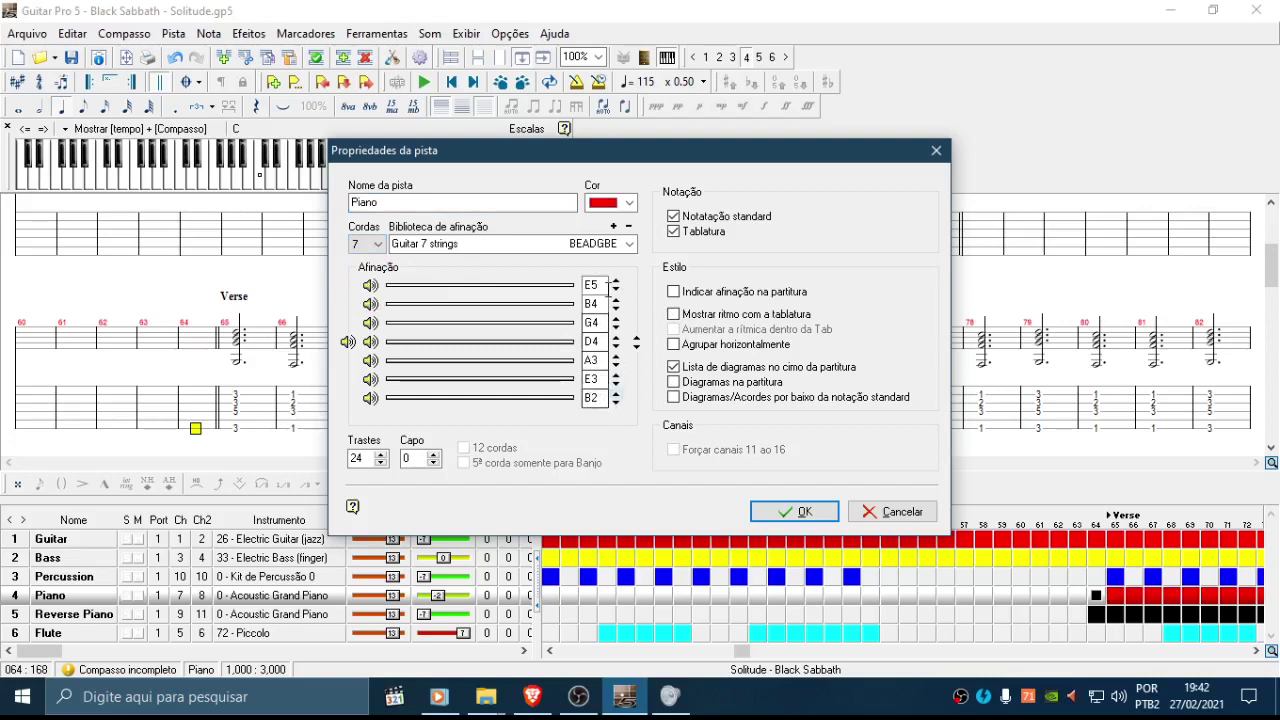
pyautogui.click(630, 204)
pyautogui.scroll(3, 604, 234)
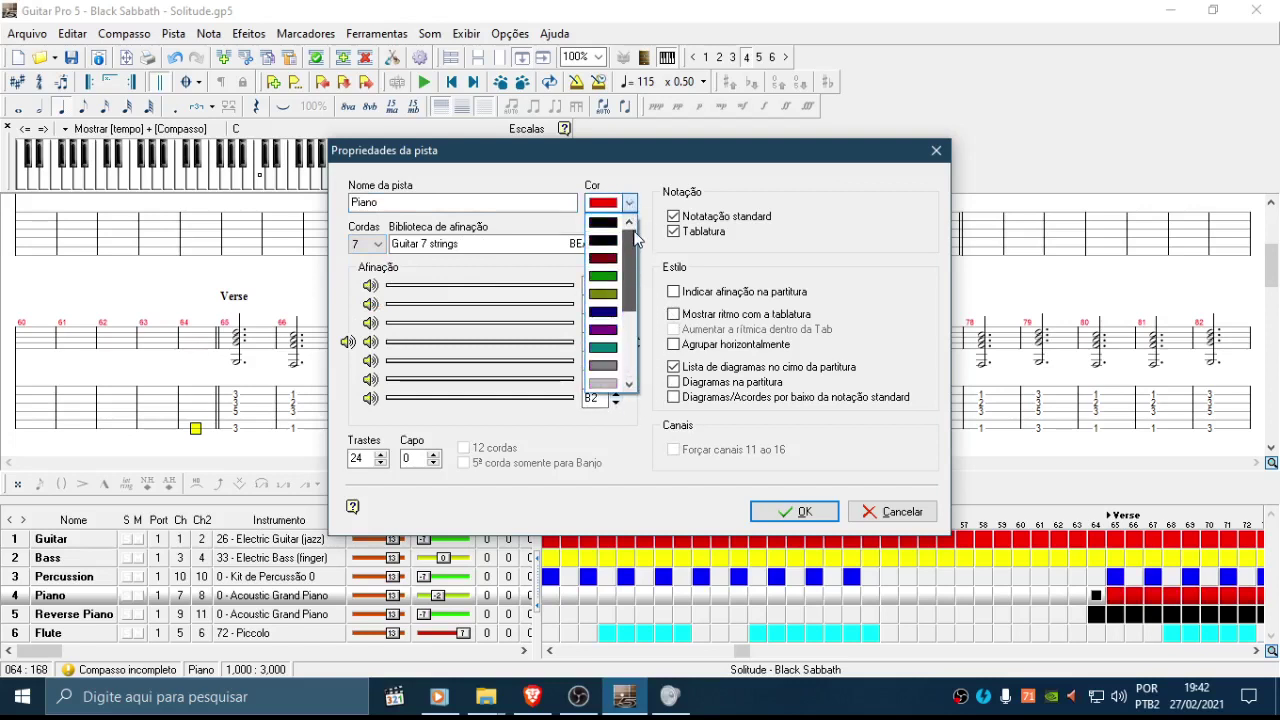
pyautogui.click(604, 232)
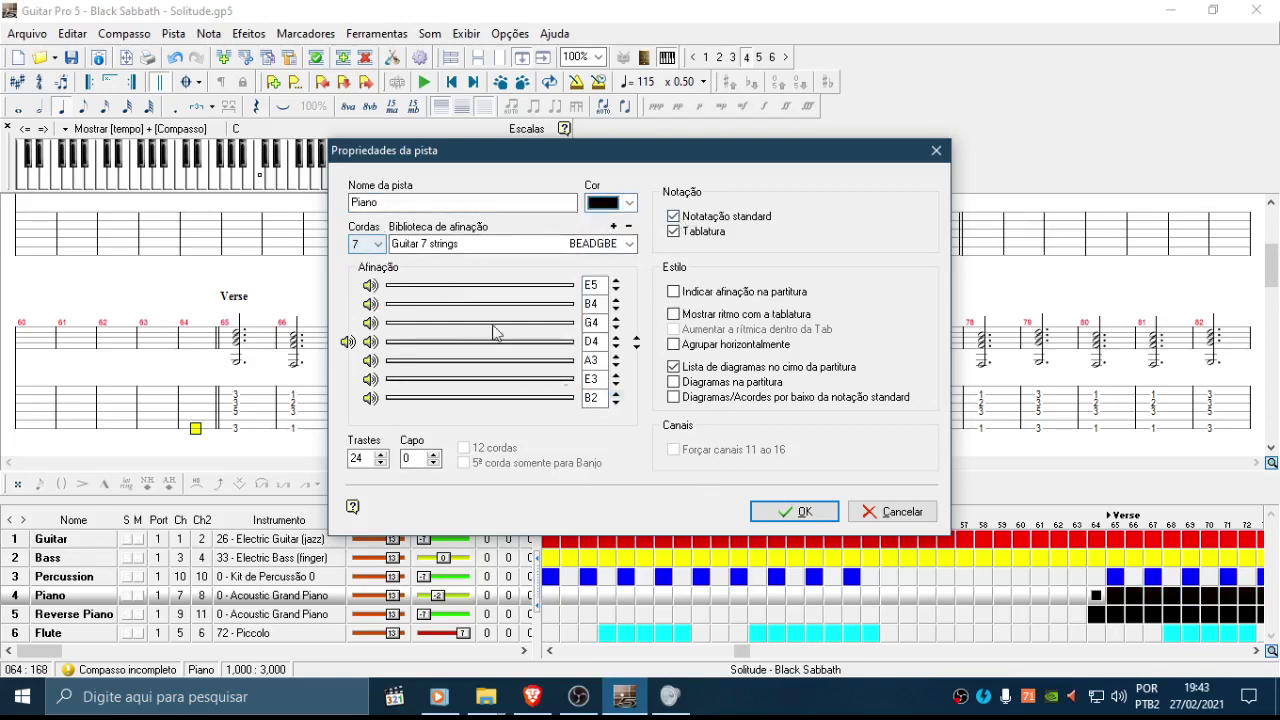
pyautogui.click(795, 512)
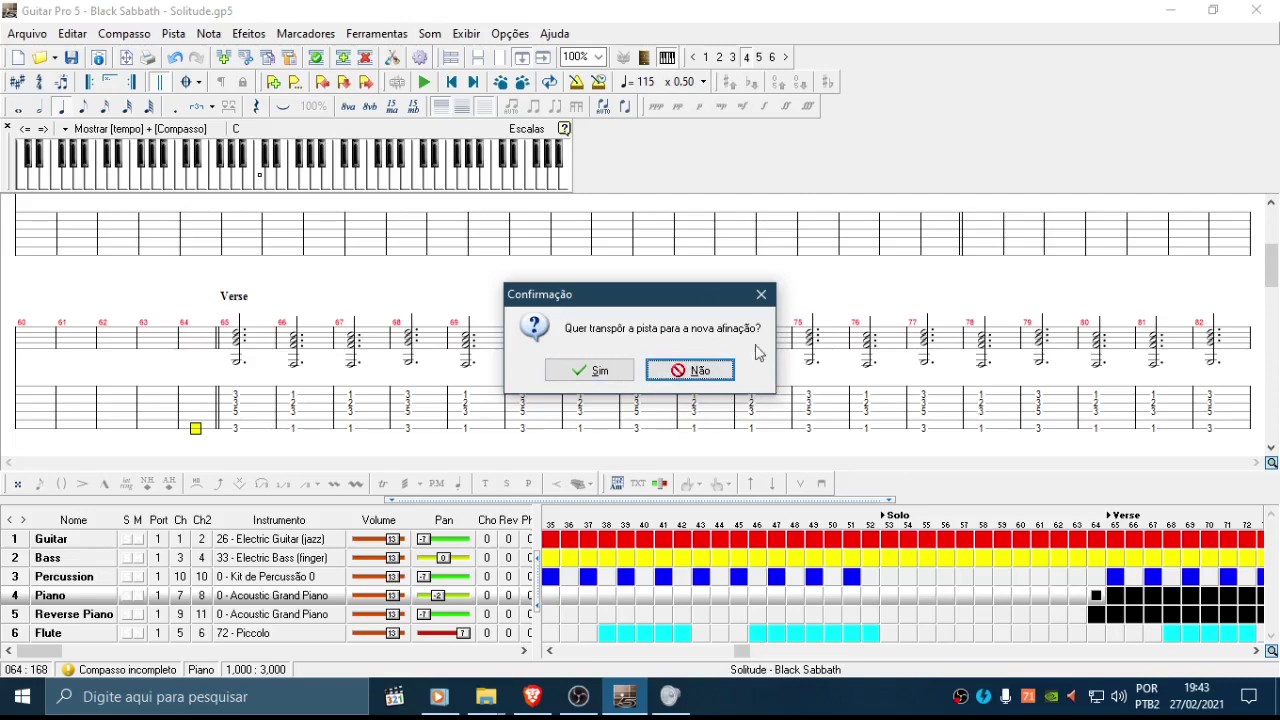
pyautogui.click(688, 370)
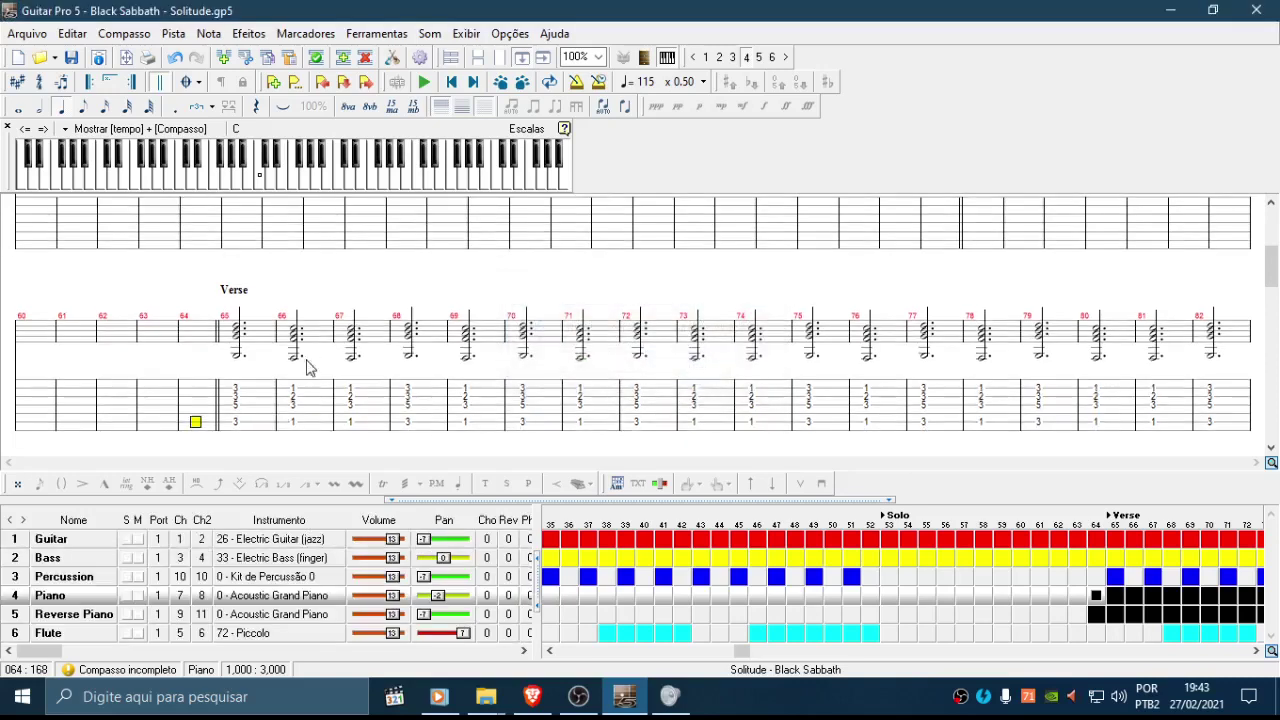
# Step: Try the top note of the bar 65 chord on the keyboard and fret 0 on the seventh string in bar 64
pyautogui.click(236, 432)
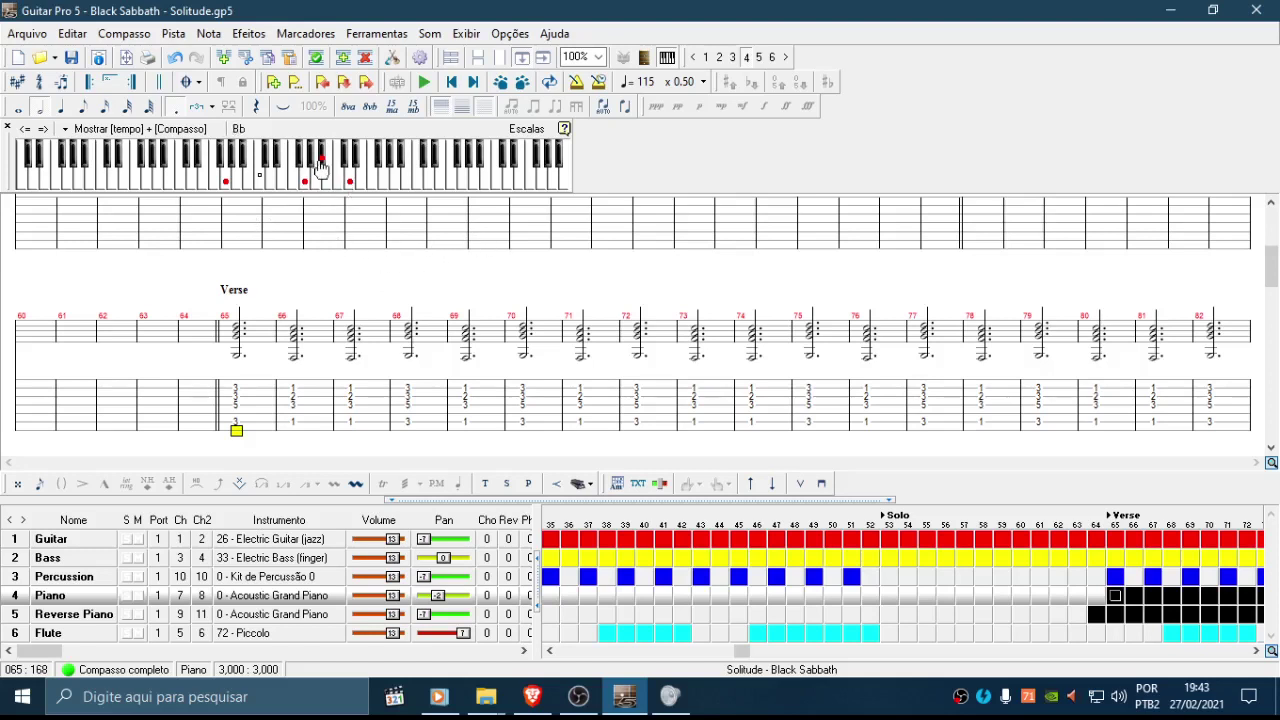
pyautogui.click(346, 183)
pyautogui.click(350, 180)
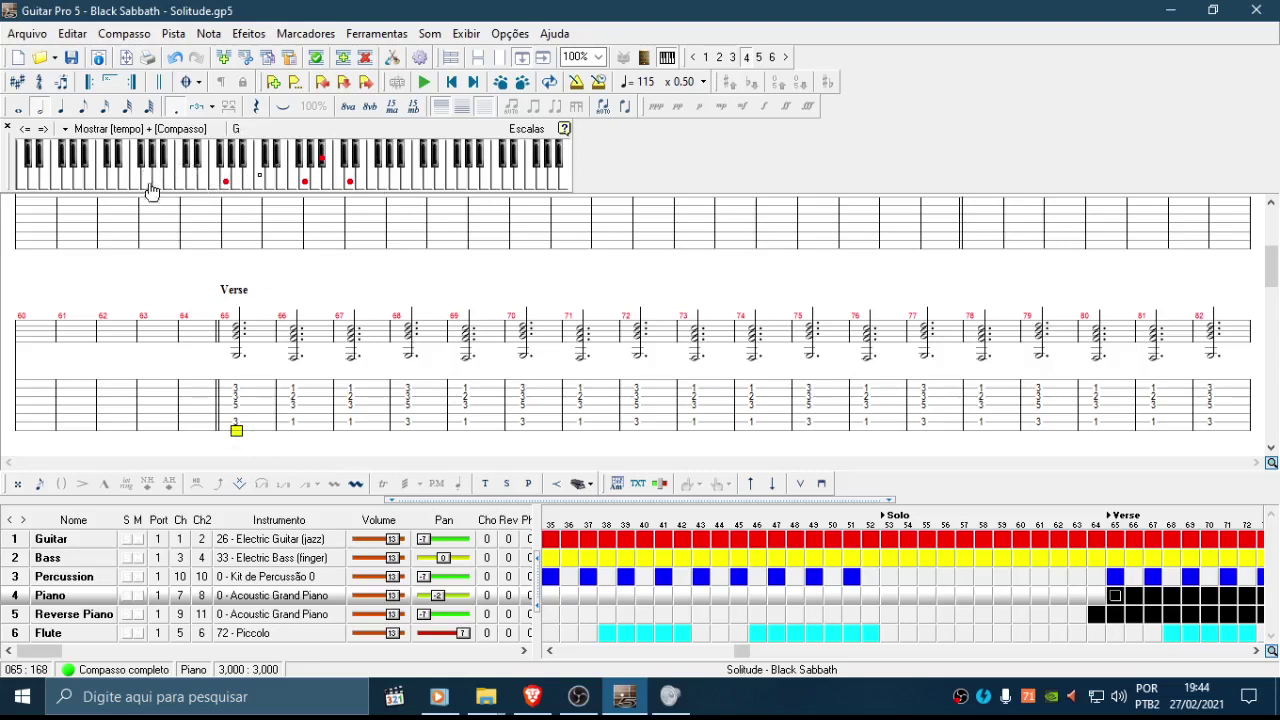
pyautogui.click(197, 431)
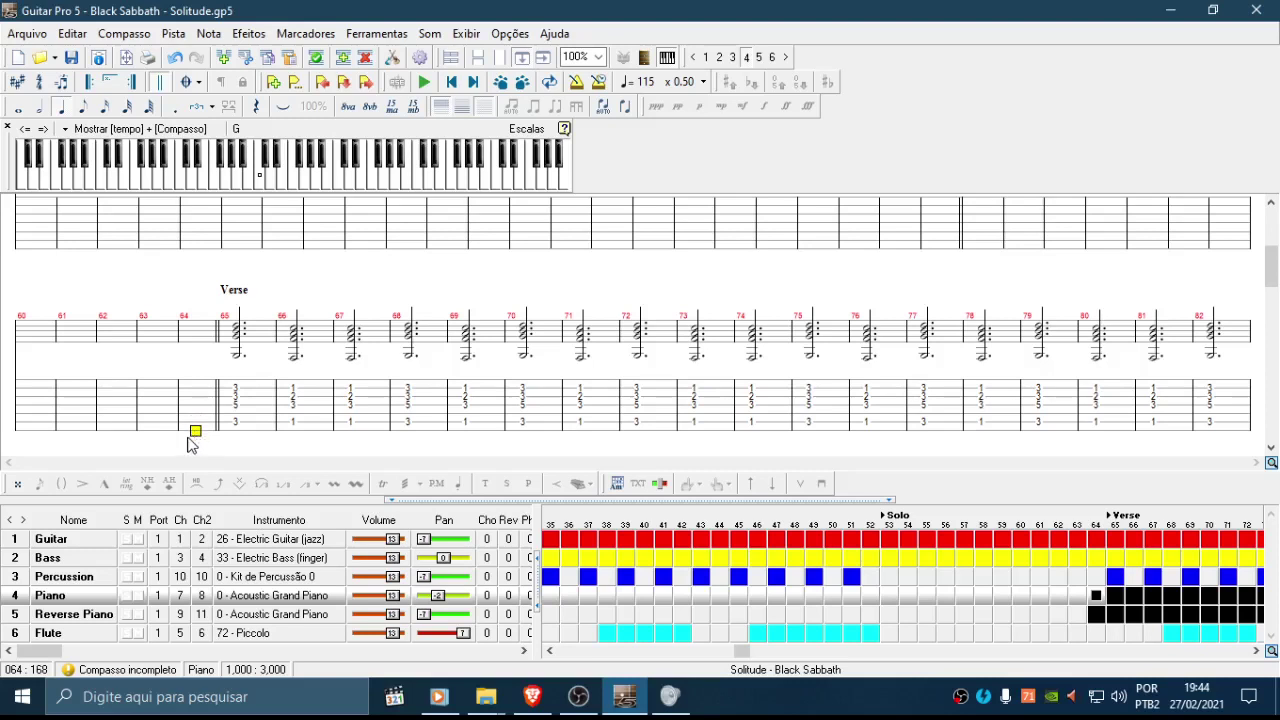
pyautogui.write('0')
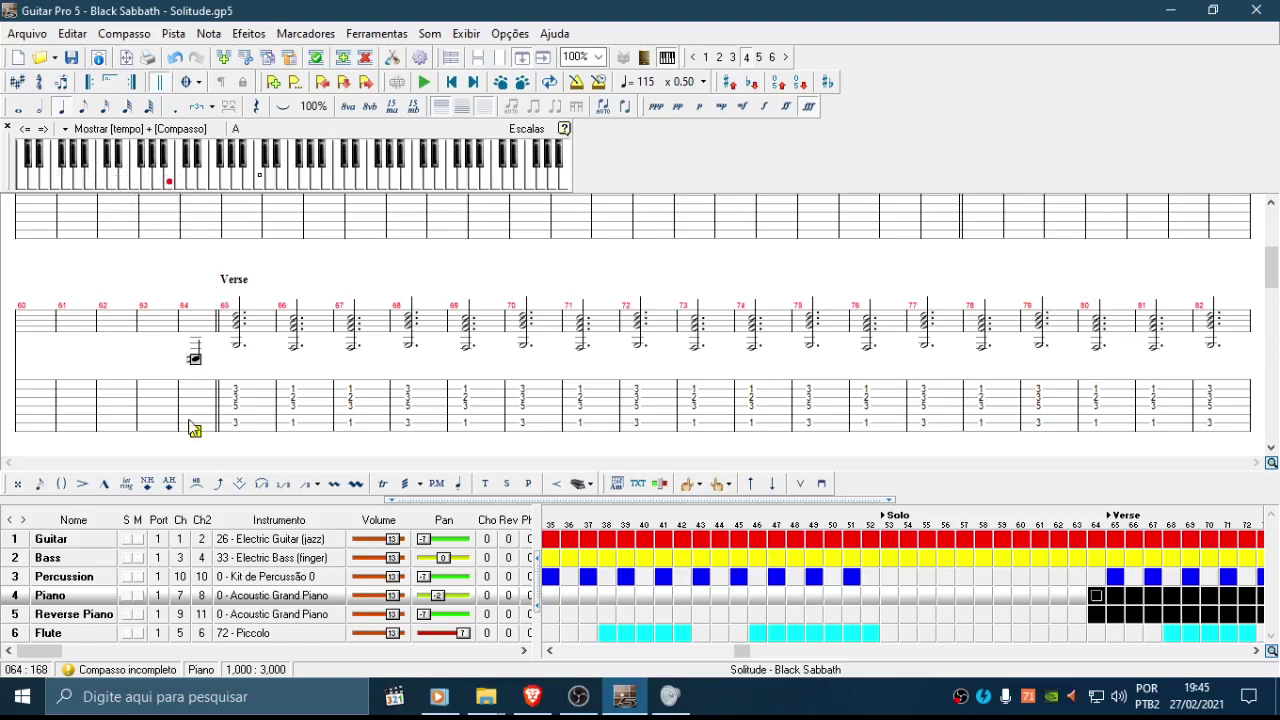
pyautogui.press('Delete')
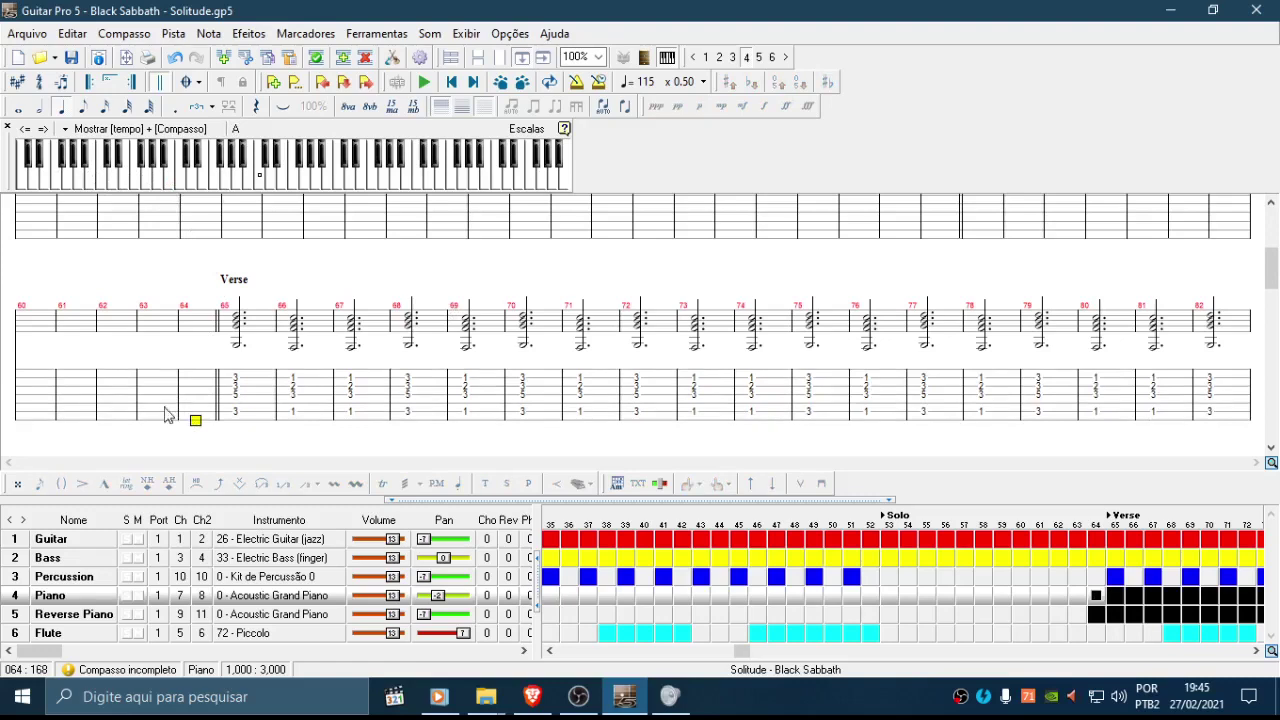
# Step: Lower the Piano track's seventh-string tuning below A1 and indicate the tuning in the score, without transposing the track
pyautogui.doubleClick(84, 599)
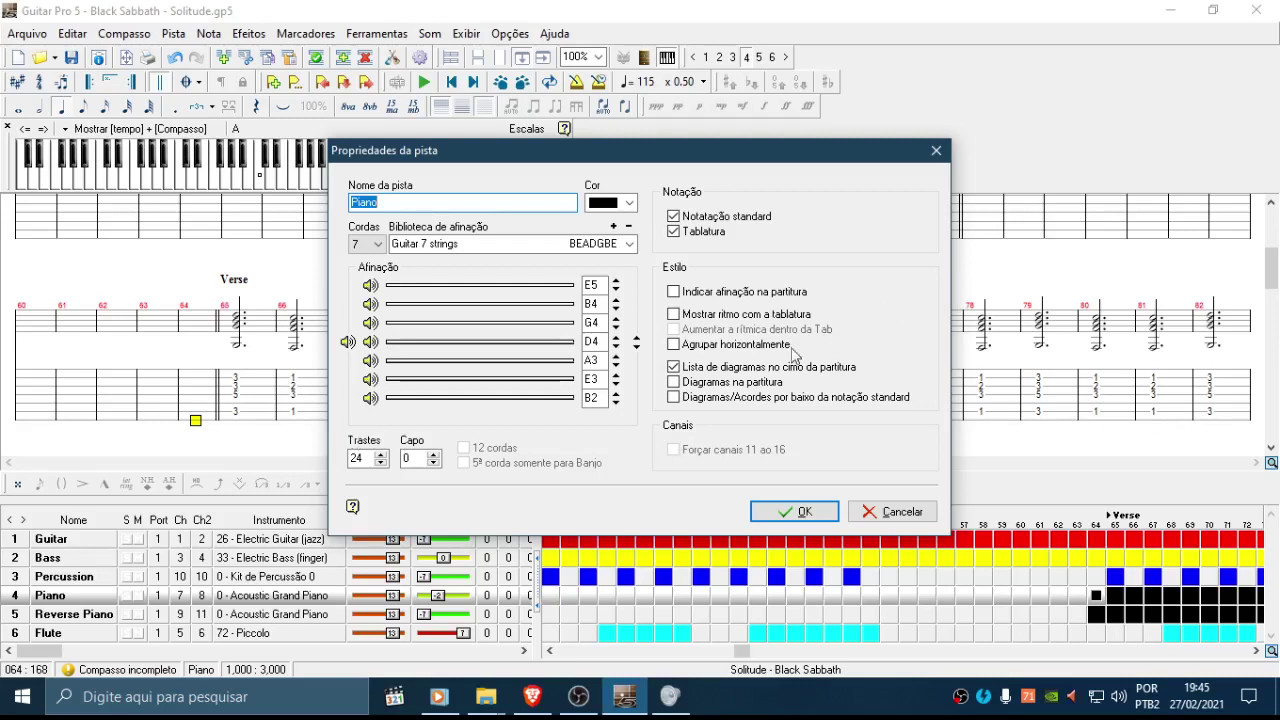
pyautogui.click(615, 403)
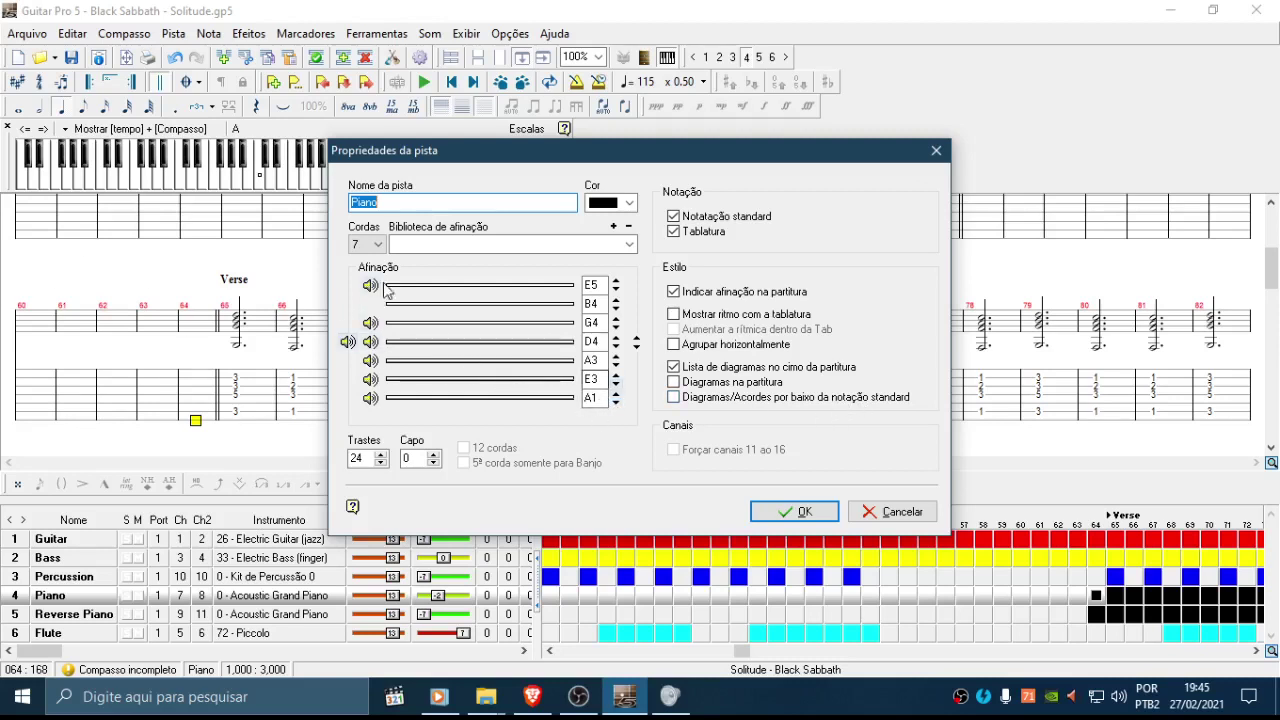
pyautogui.click(616, 403)
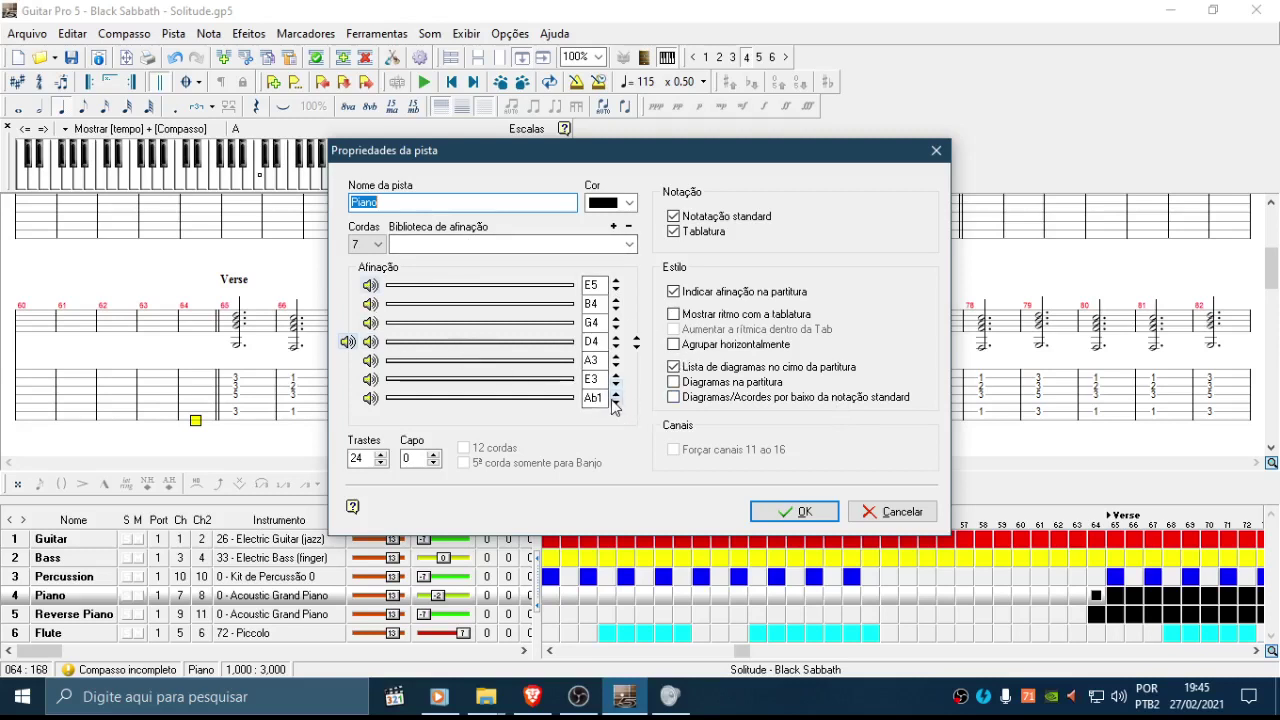
pyautogui.click(616, 403)
pyautogui.click(800, 512)
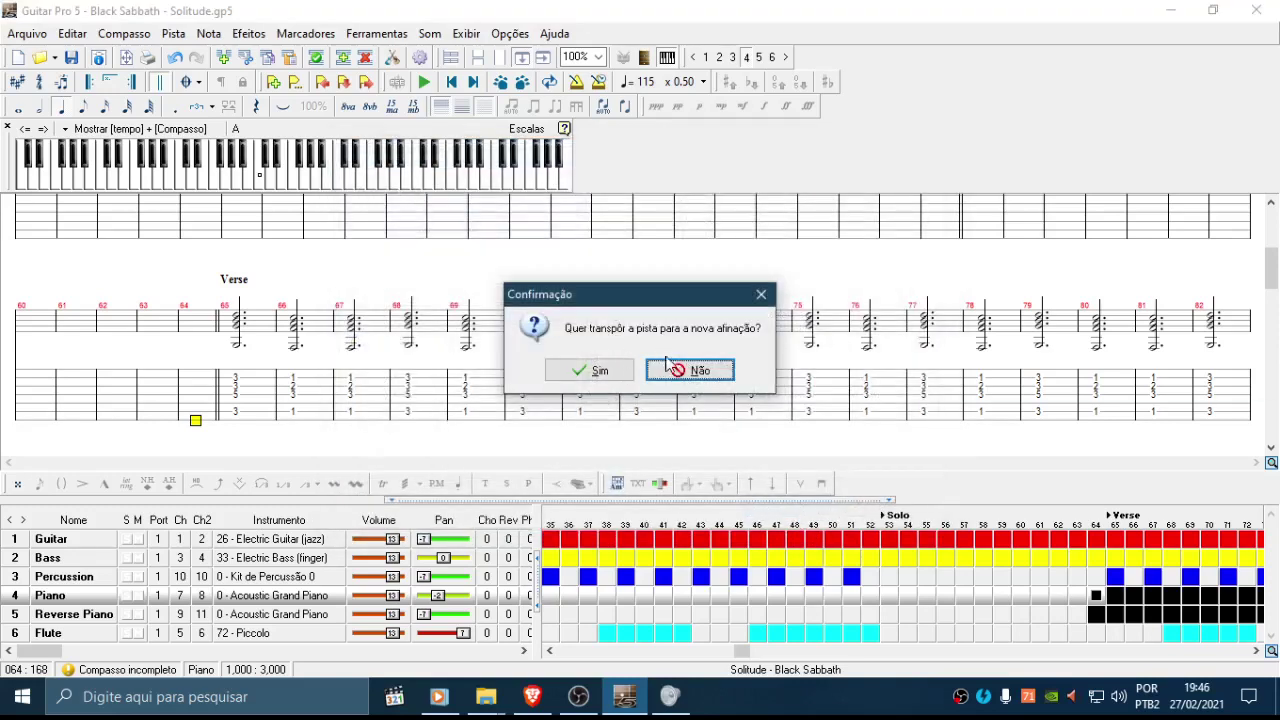
pyautogui.click(700, 372)
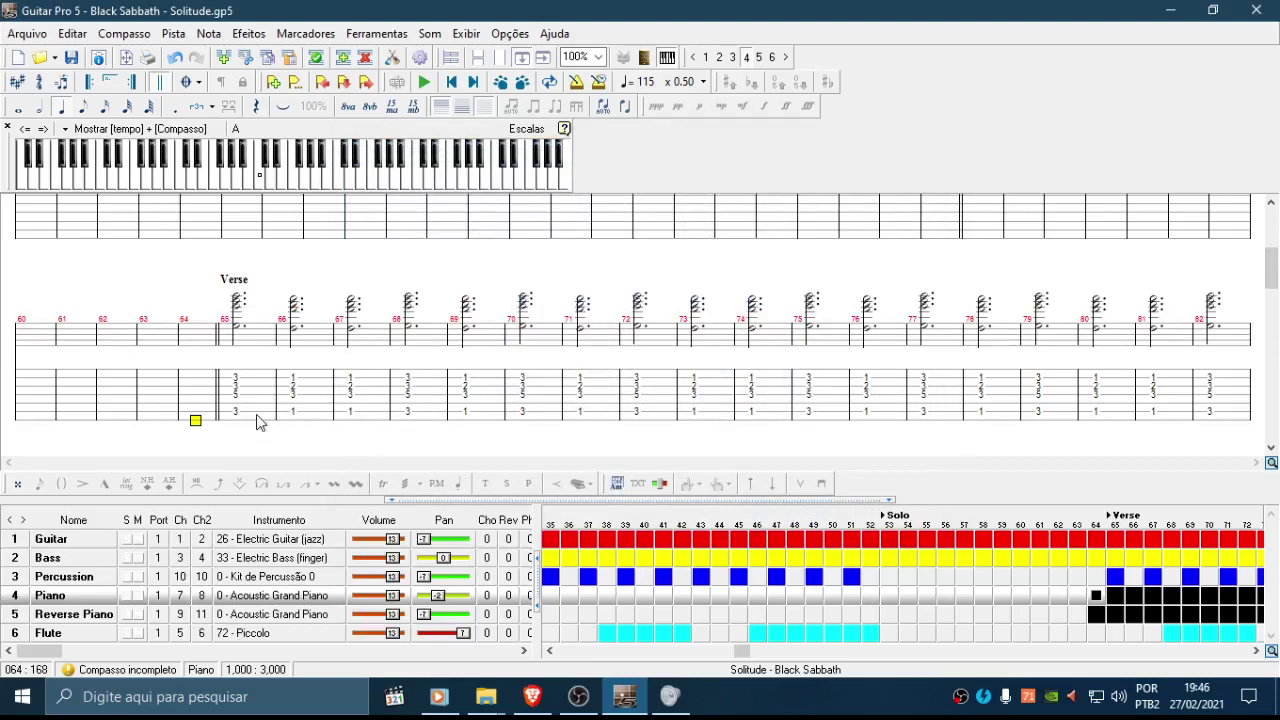
# Step: Try a low G from the on-screen keyboard in the Piano track's empty bar 64
pyautogui.click(148, 186)
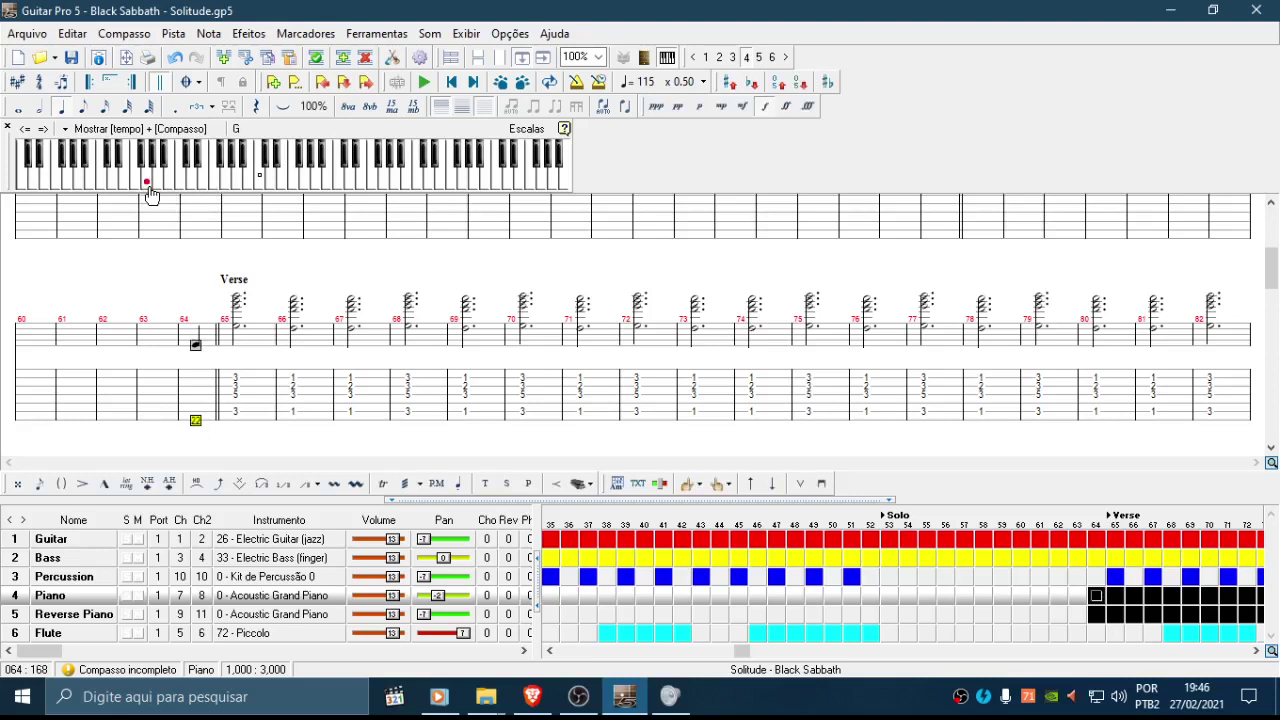
pyautogui.click(148, 187)
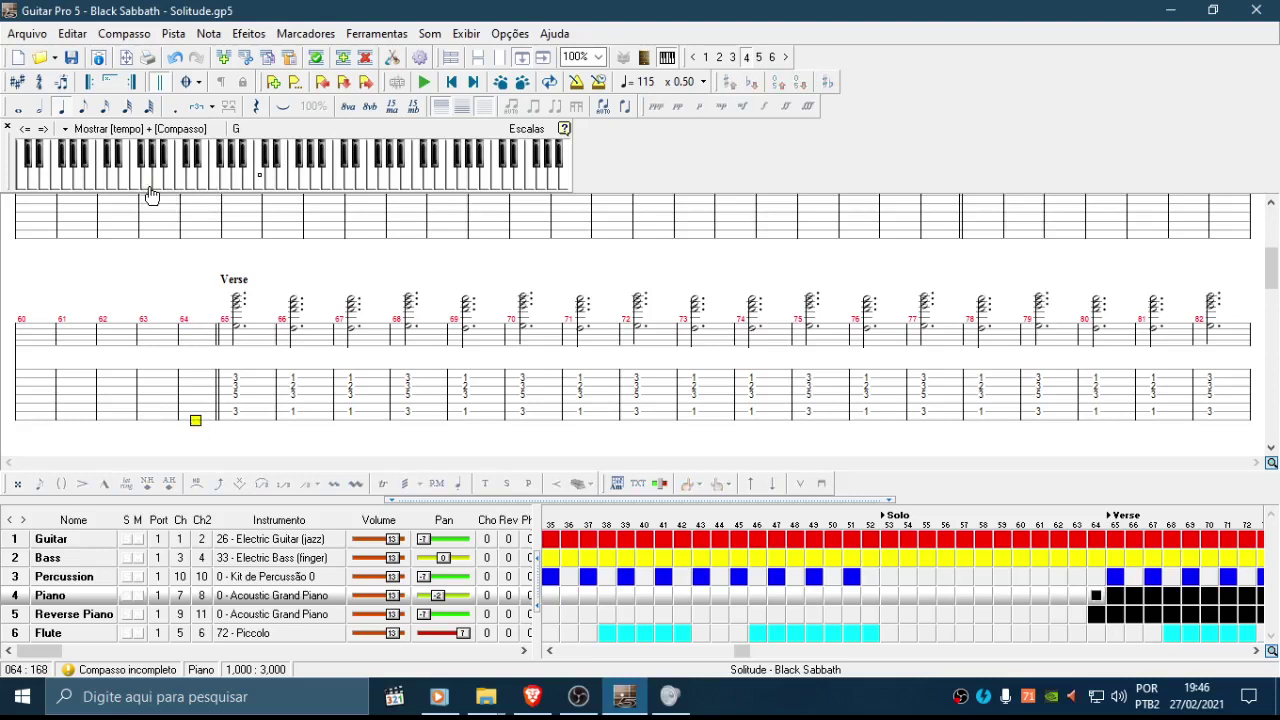
pyautogui.click(148, 186)
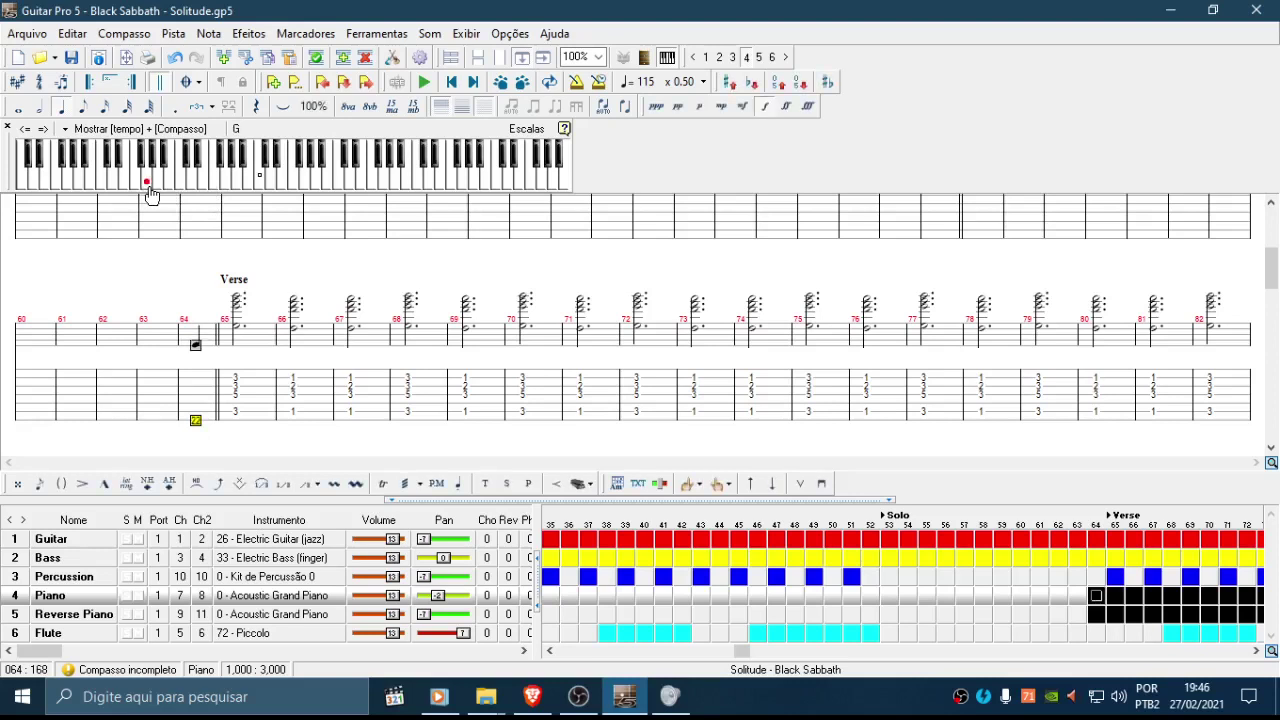
pyautogui.click(148, 186)
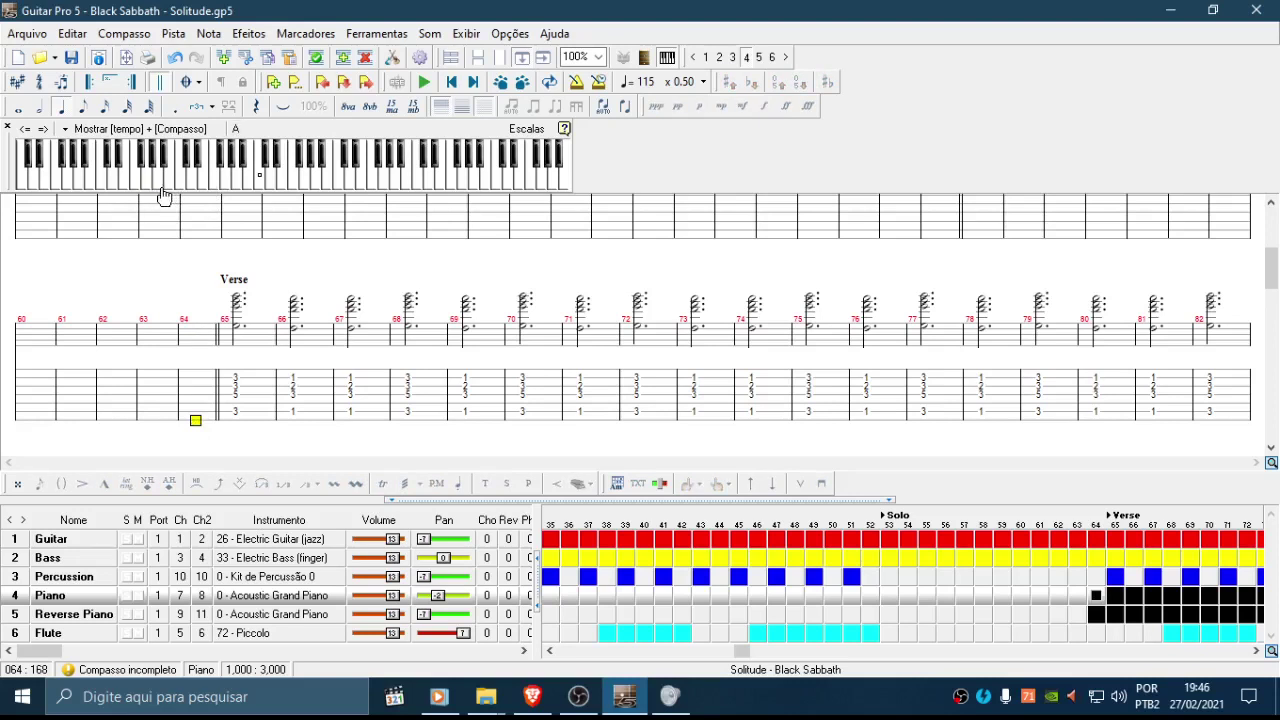
# Step: Try a low note in the Piano track's bar 64 and lower the seventh string to C0 without transposing the track
pyautogui.click(81, 186)
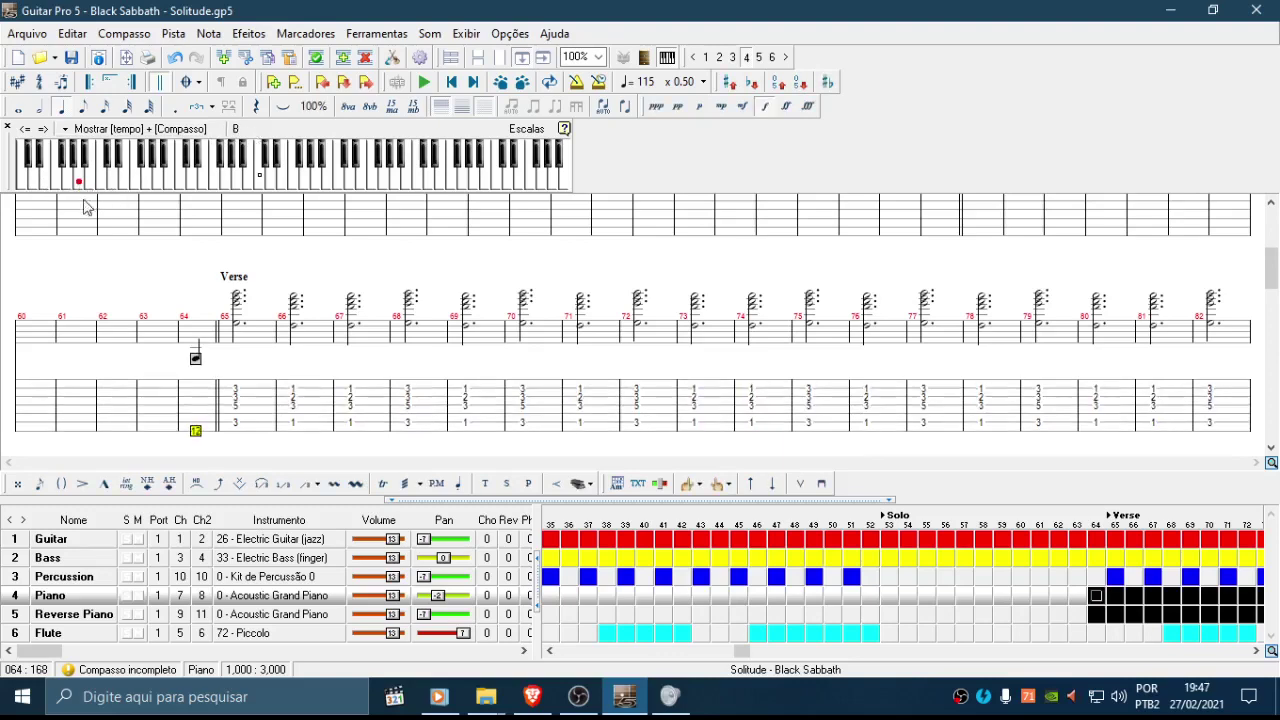
pyautogui.doubleClick(50, 595)
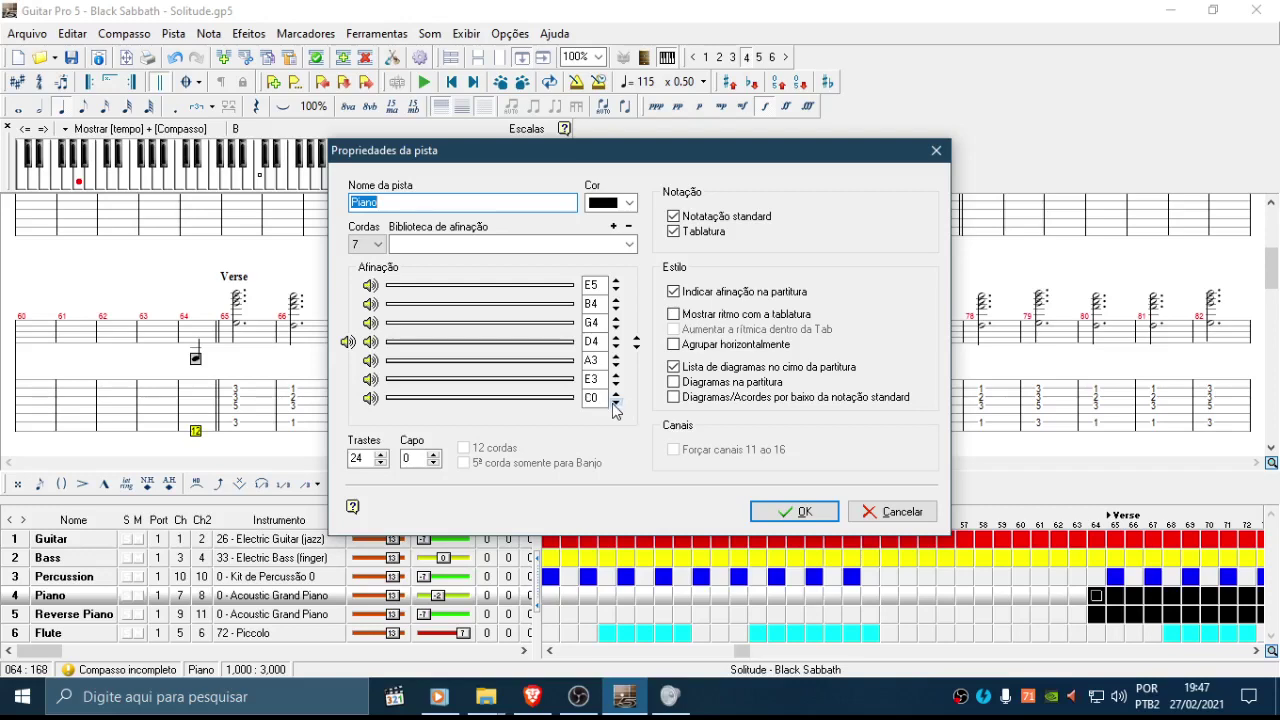
pyautogui.click(797, 513)
pyautogui.click(692, 370)
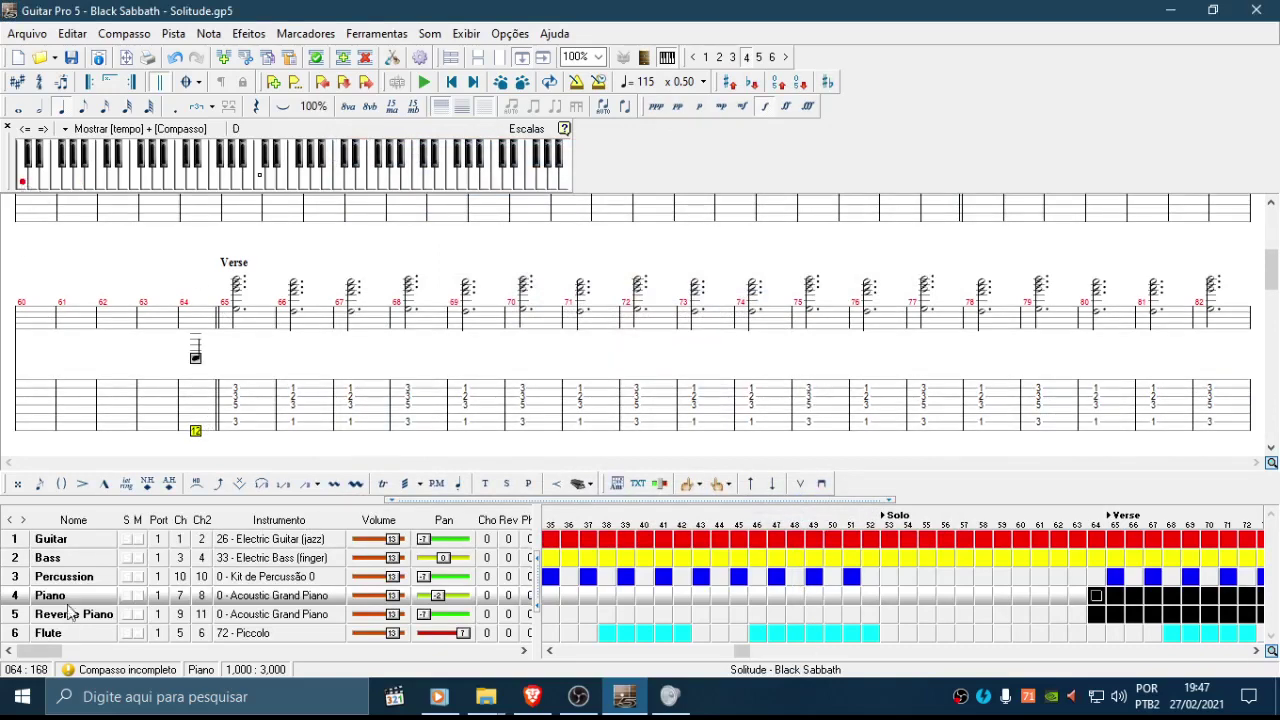
# Step: Set the Piano track's seventh string to A0 without transposing the track
pyautogui.doubleClick(89, 597)
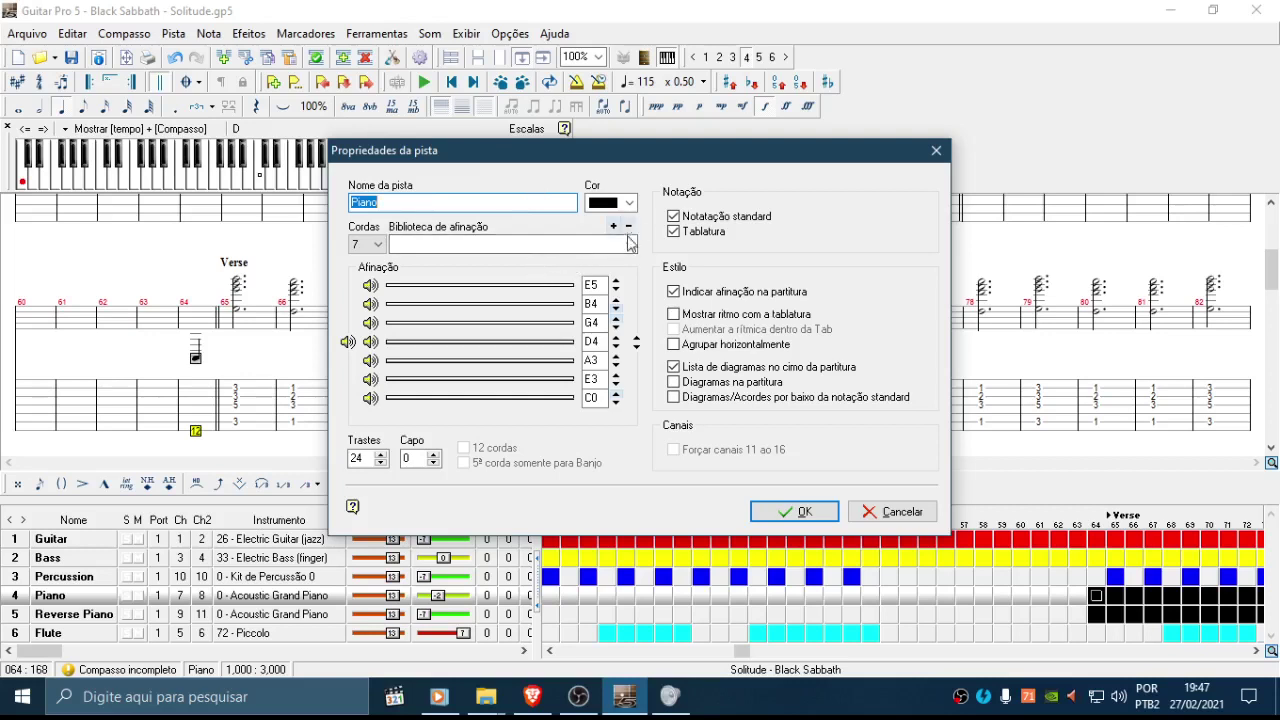
pyautogui.doubleClick(587, 397)
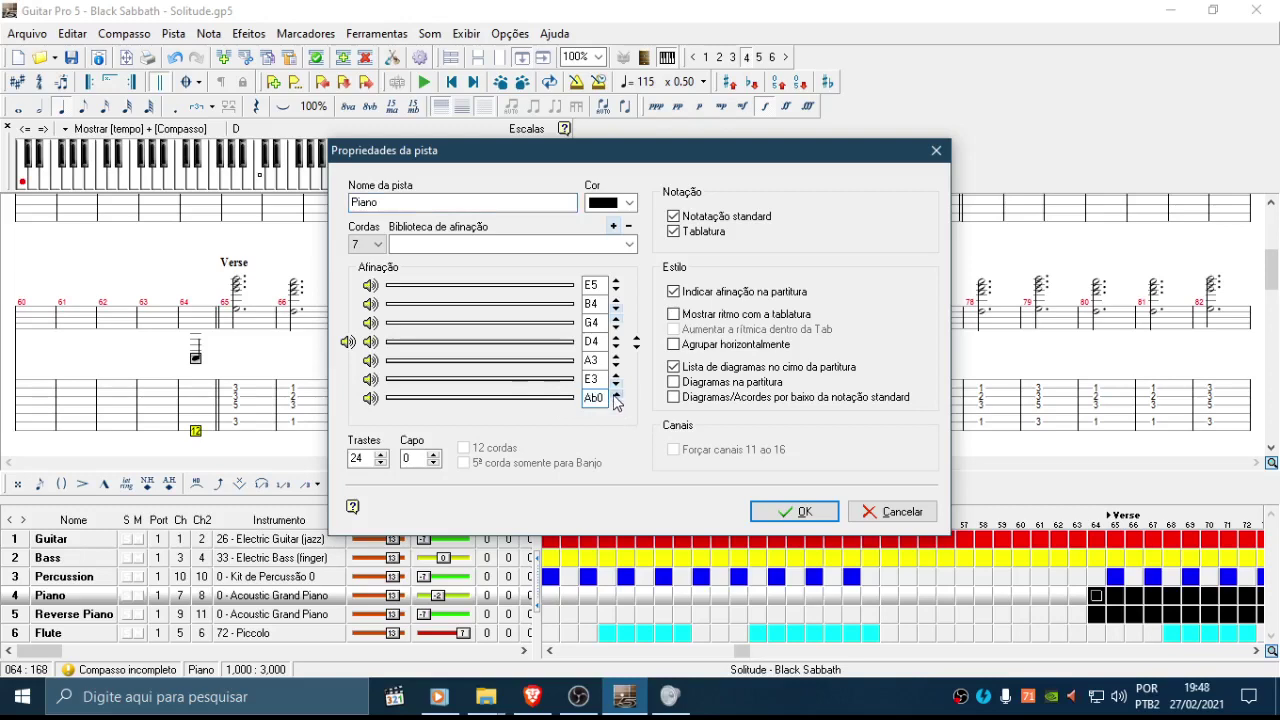
pyautogui.click(798, 511)
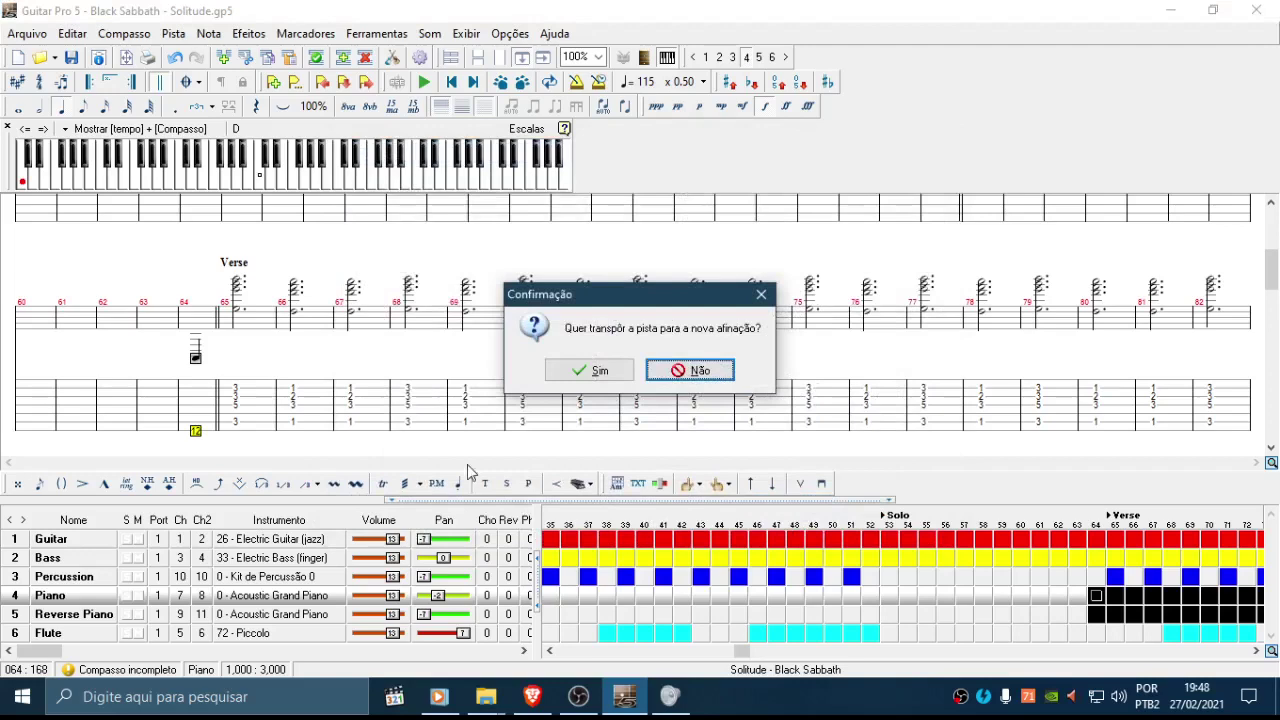
pyautogui.click(708, 373)
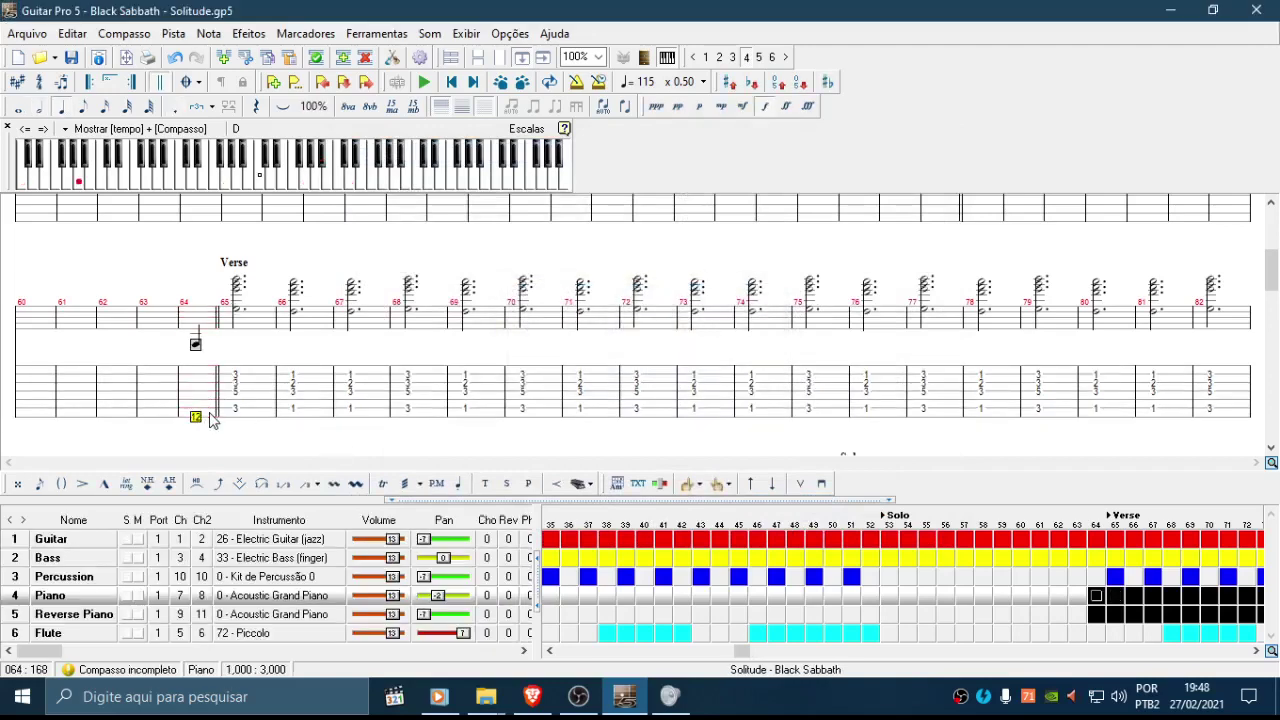
# Step: Try adding a low G from the on-screen keyboard to the Piano track's bar 65 chord
pyautogui.press('space')
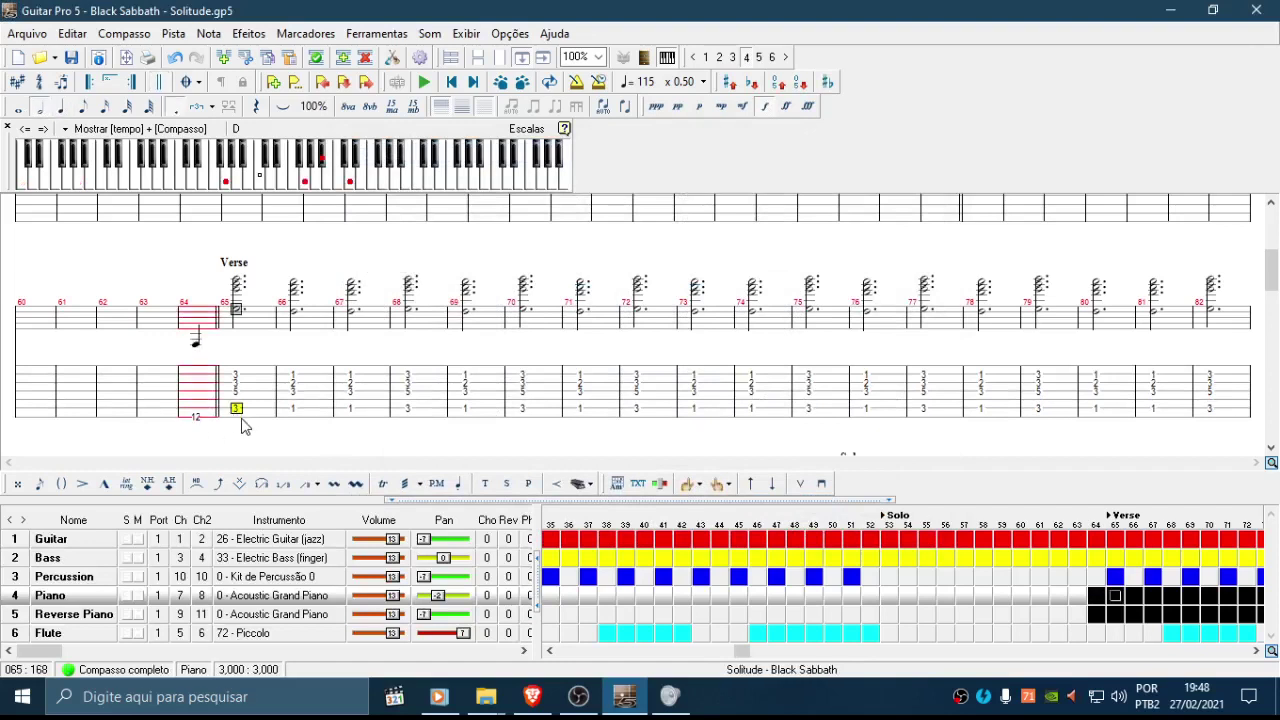
pyautogui.click(156, 184)
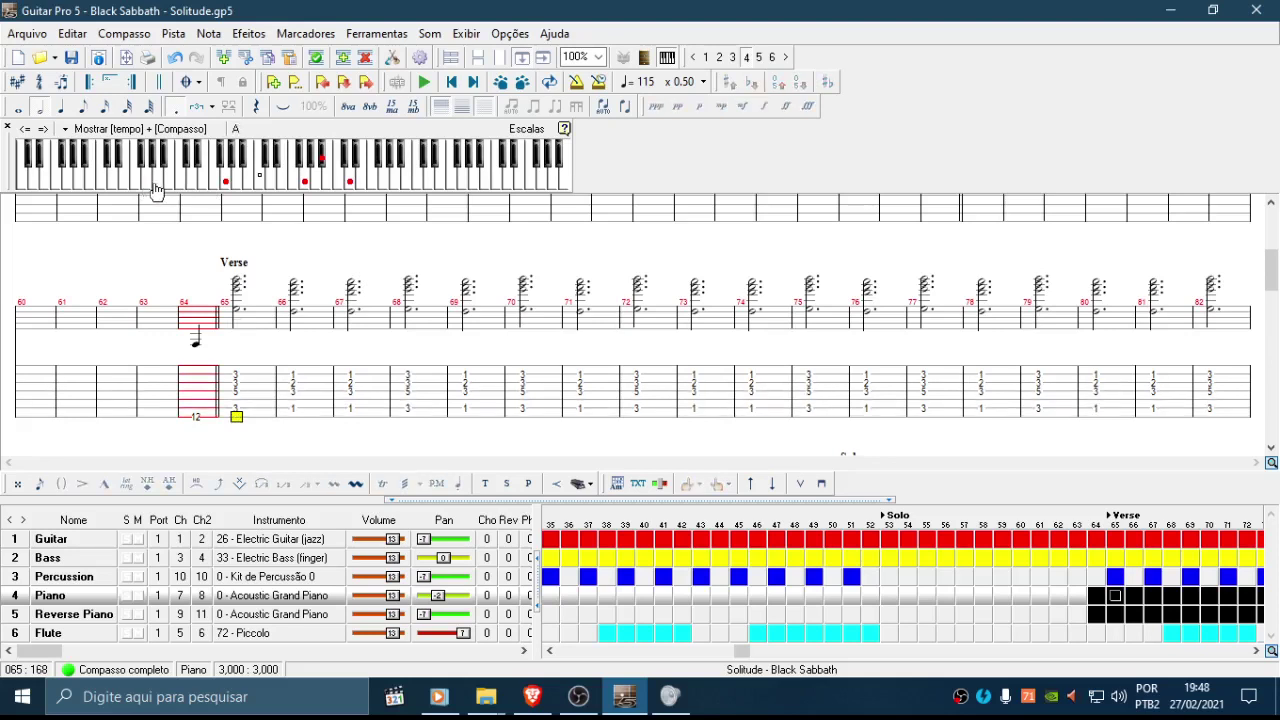
pyautogui.click(147, 186)
# Step: Delete the test notes on the seventh string in bars 64 and 65 of the Piano track
pyautogui.click(197, 432)
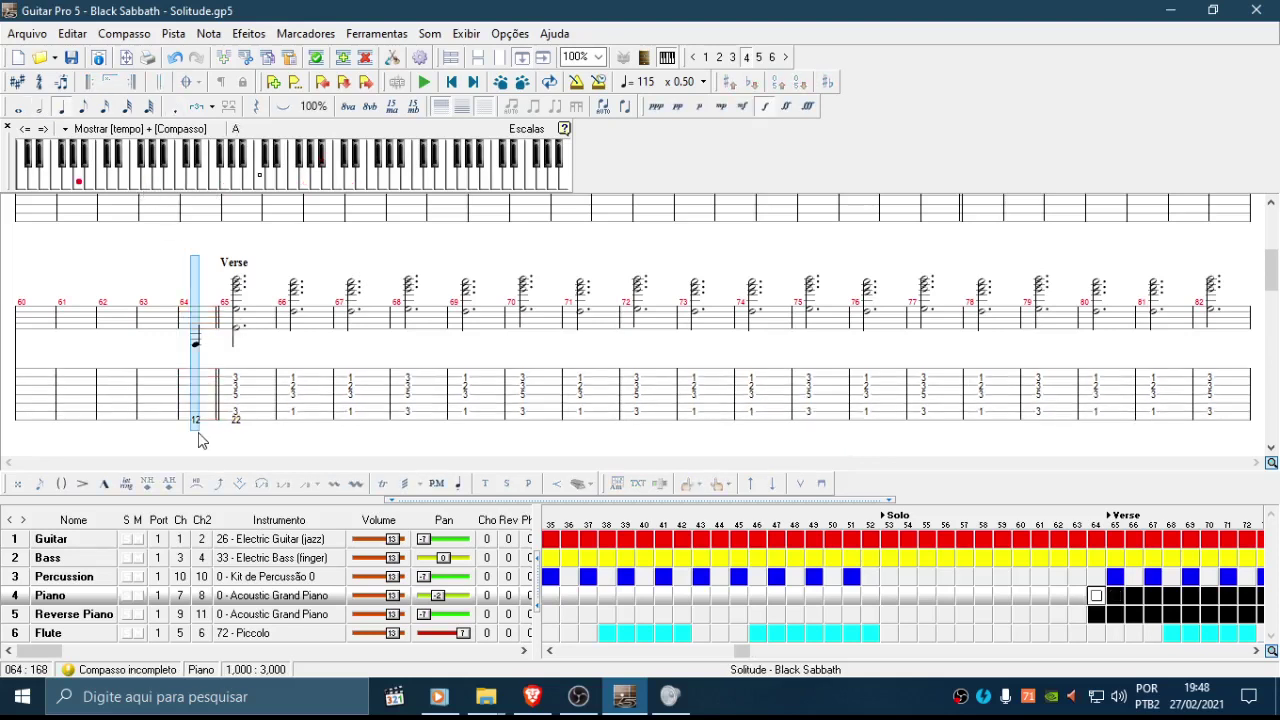
pyautogui.press('Delete')
pyautogui.press('Delete')
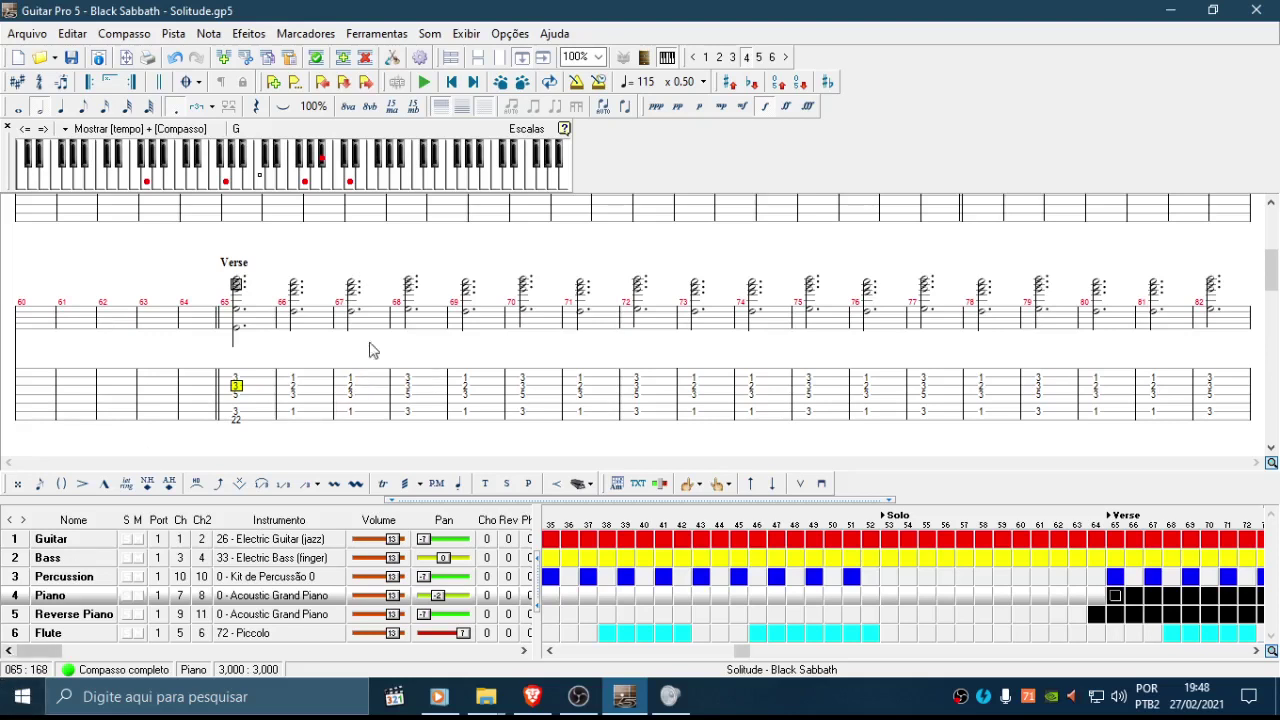
pyautogui.click(236, 420)
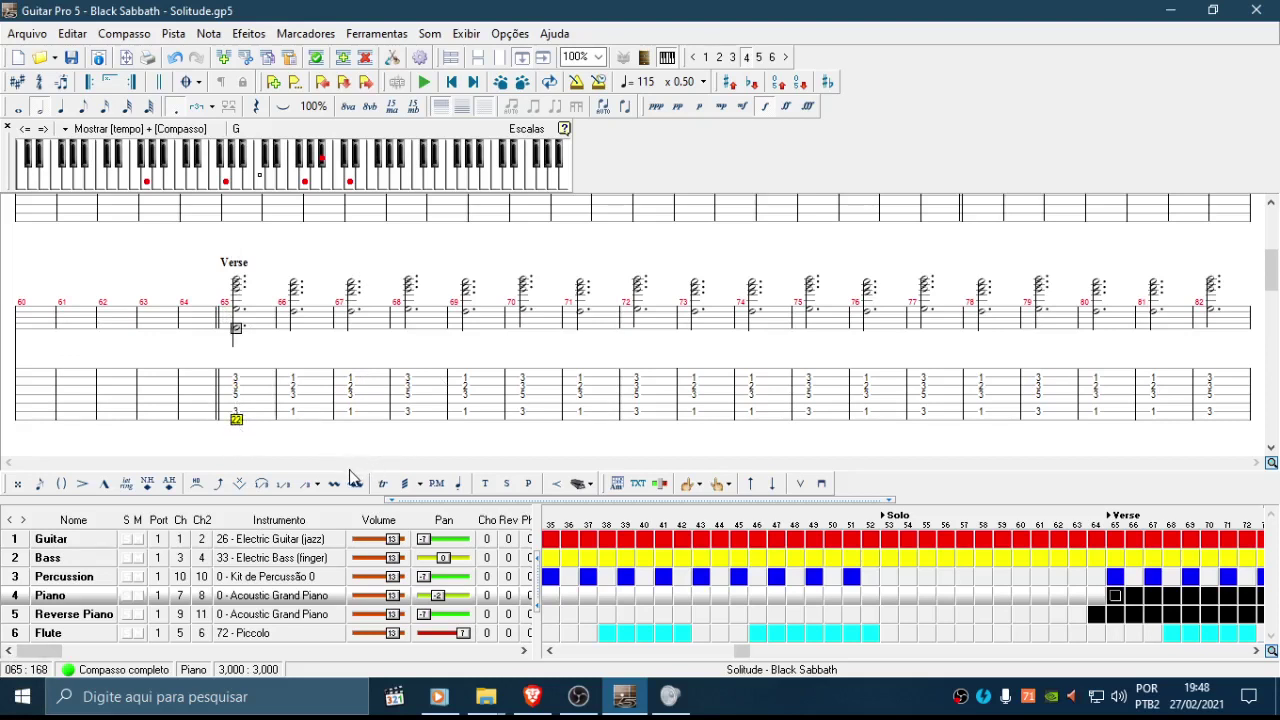
pyautogui.press('Delete')
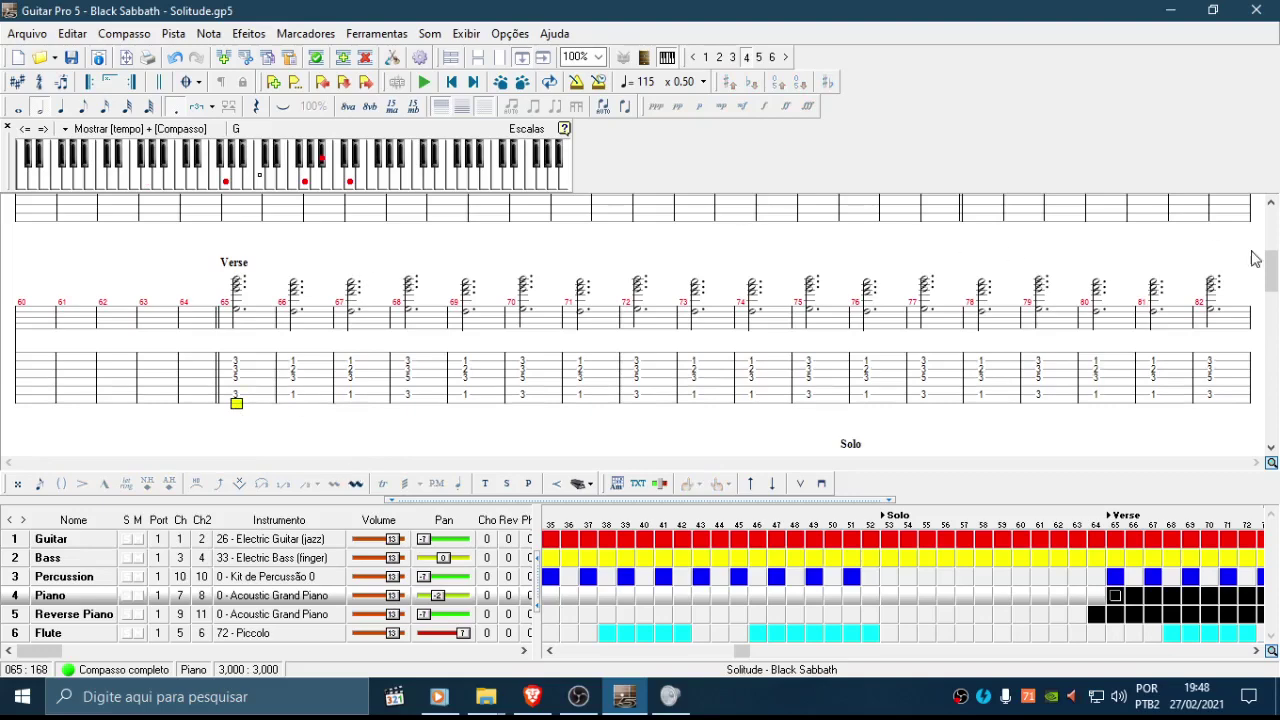
# Step: Hide the on-screen keyboard and check the Piano track's string tuning without changing it
pyautogui.moveTo(1272, 268); pyautogui.dragTo(1276, 298)
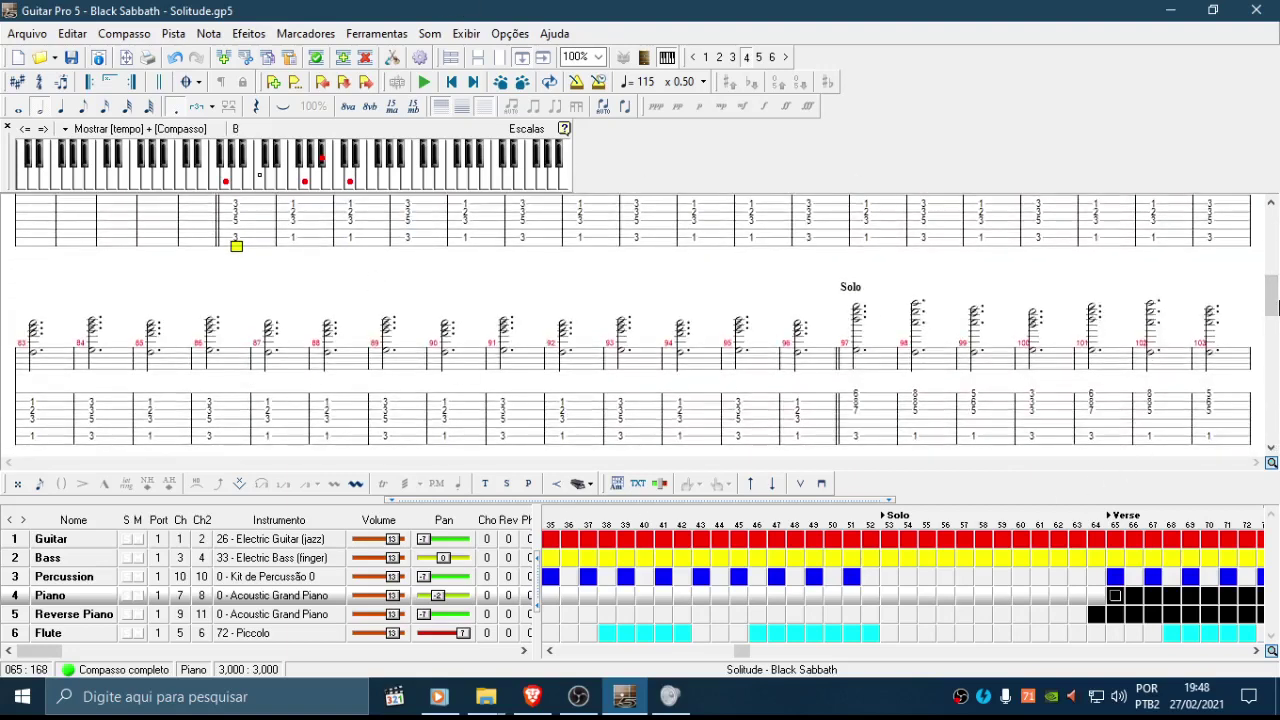
pyautogui.moveTo(1276, 305); pyautogui.dragTo(1276, 288)
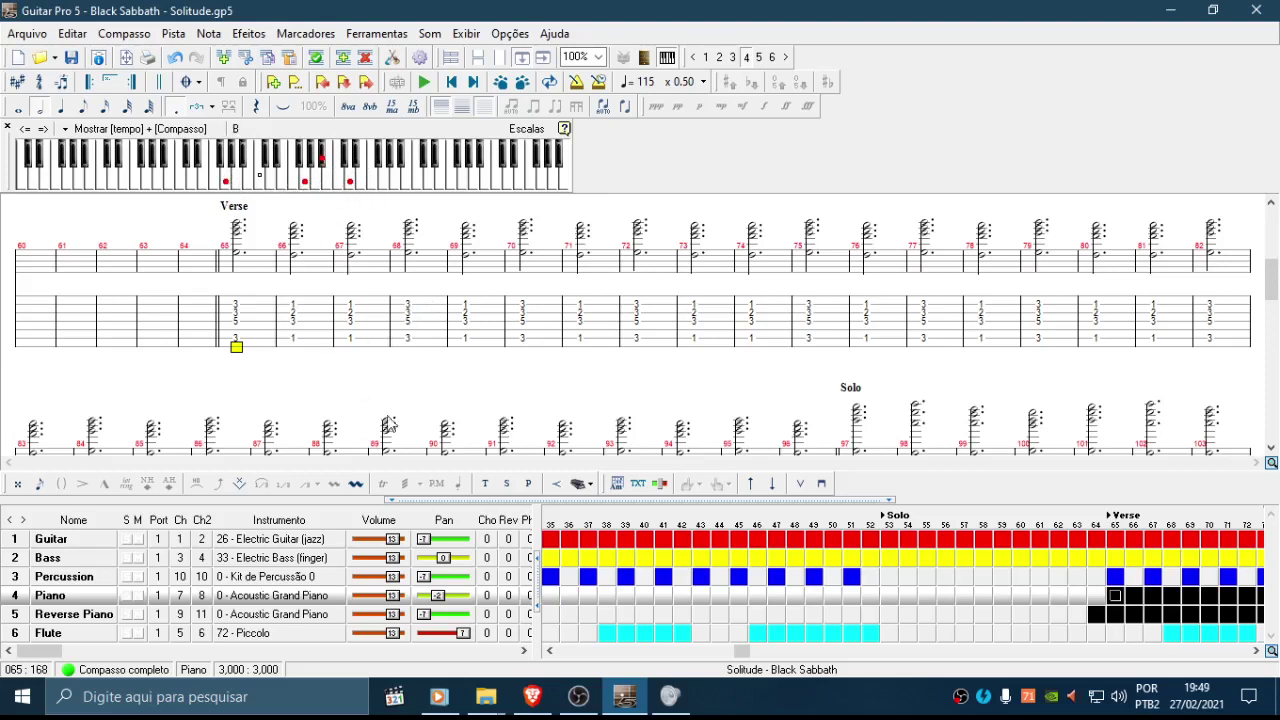
pyautogui.click(666, 57)
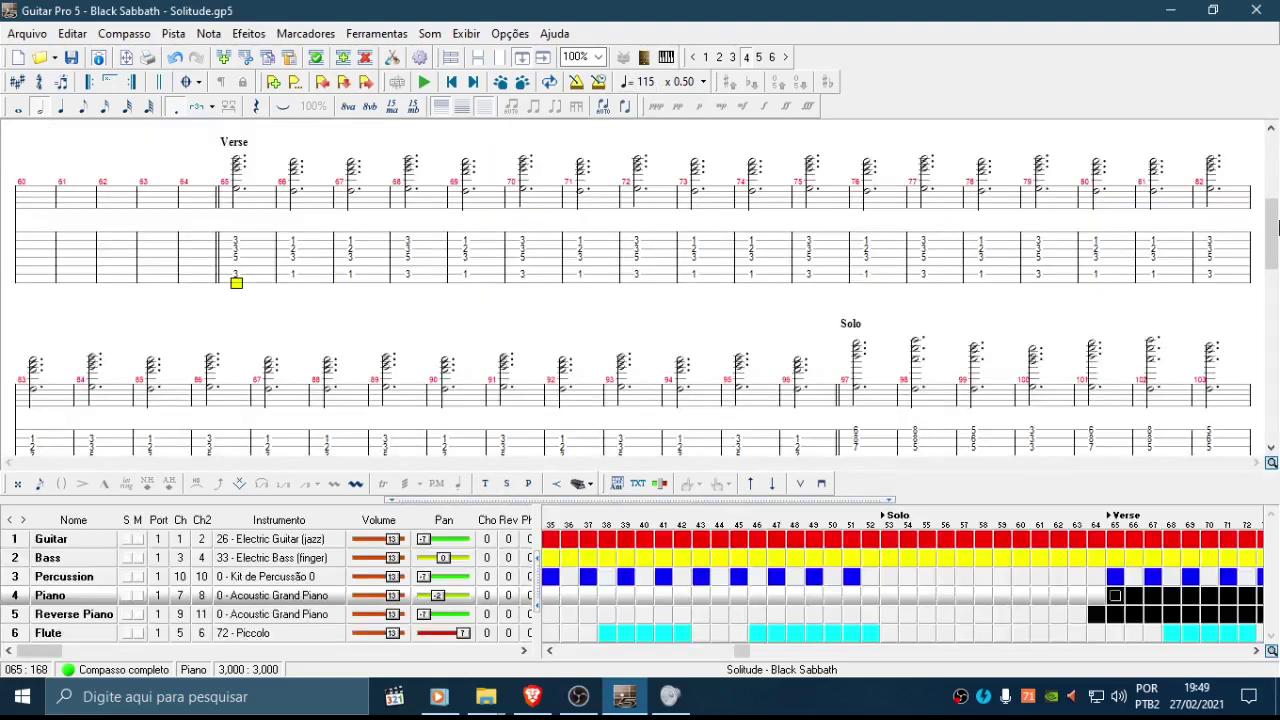
pyautogui.moveTo(1277, 234); pyautogui.dragTo(1277, 153)
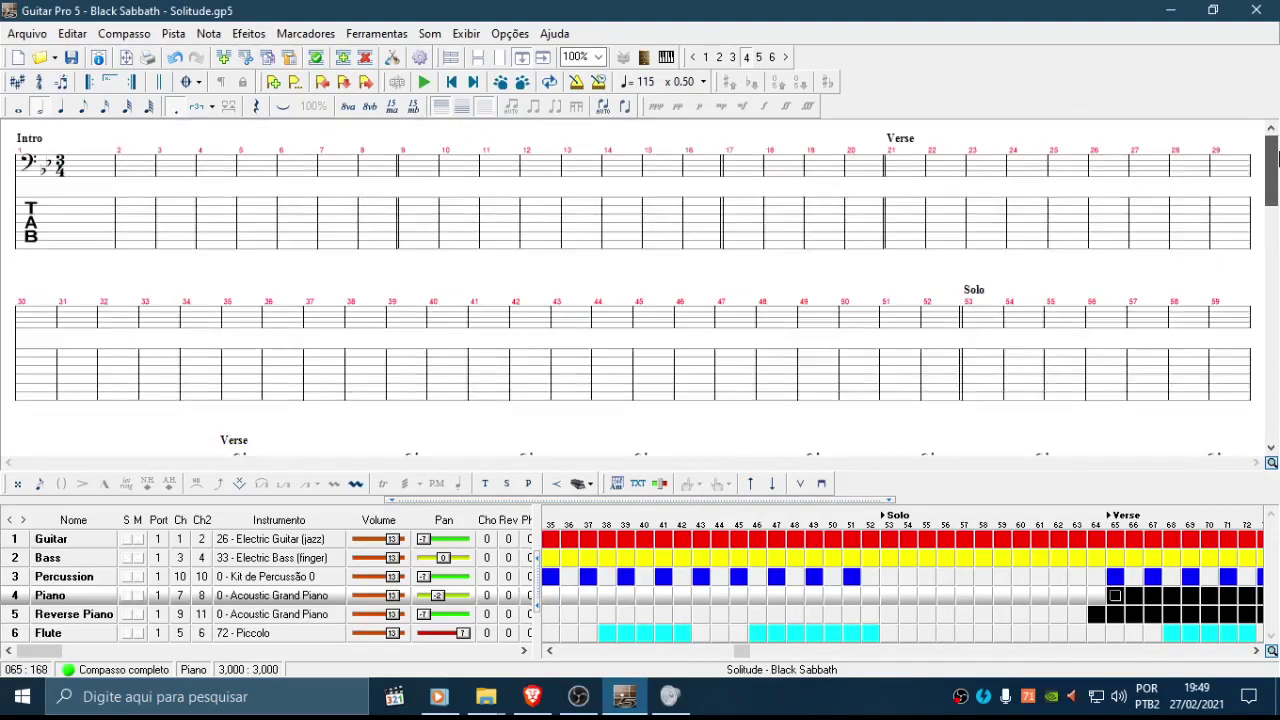
pyautogui.doubleClick(78, 601)
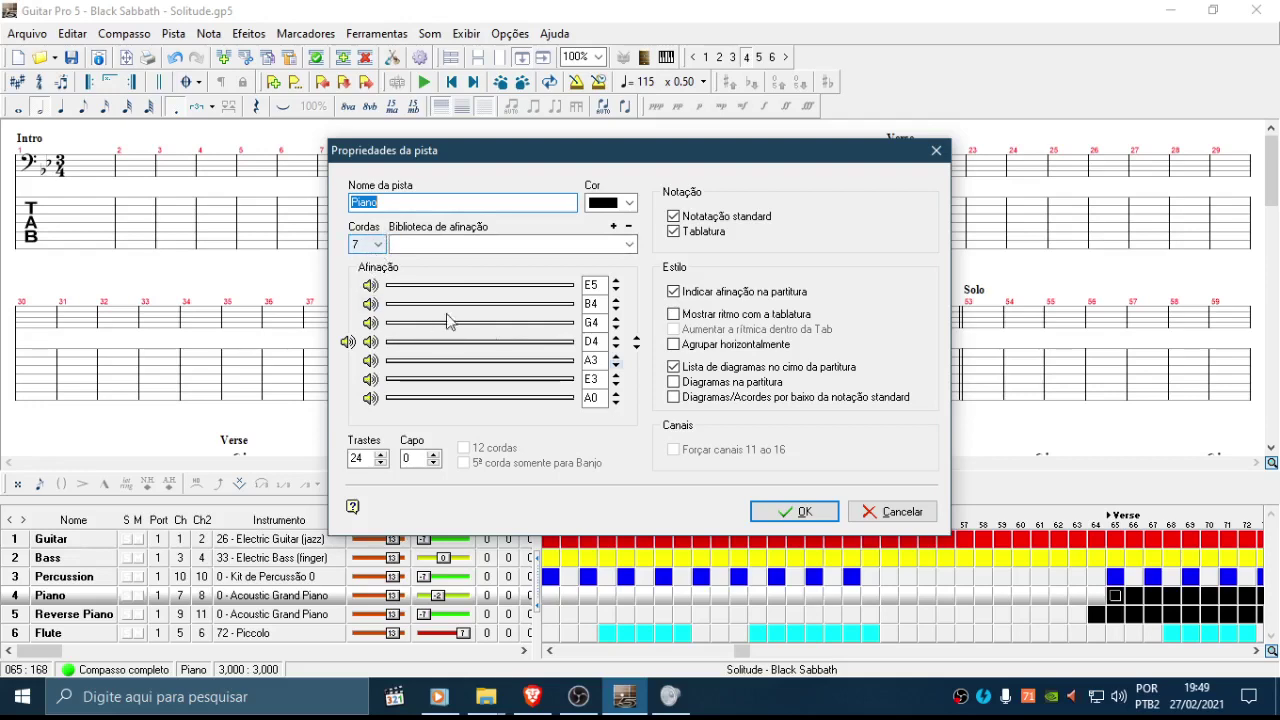
pyautogui.click(904, 518)
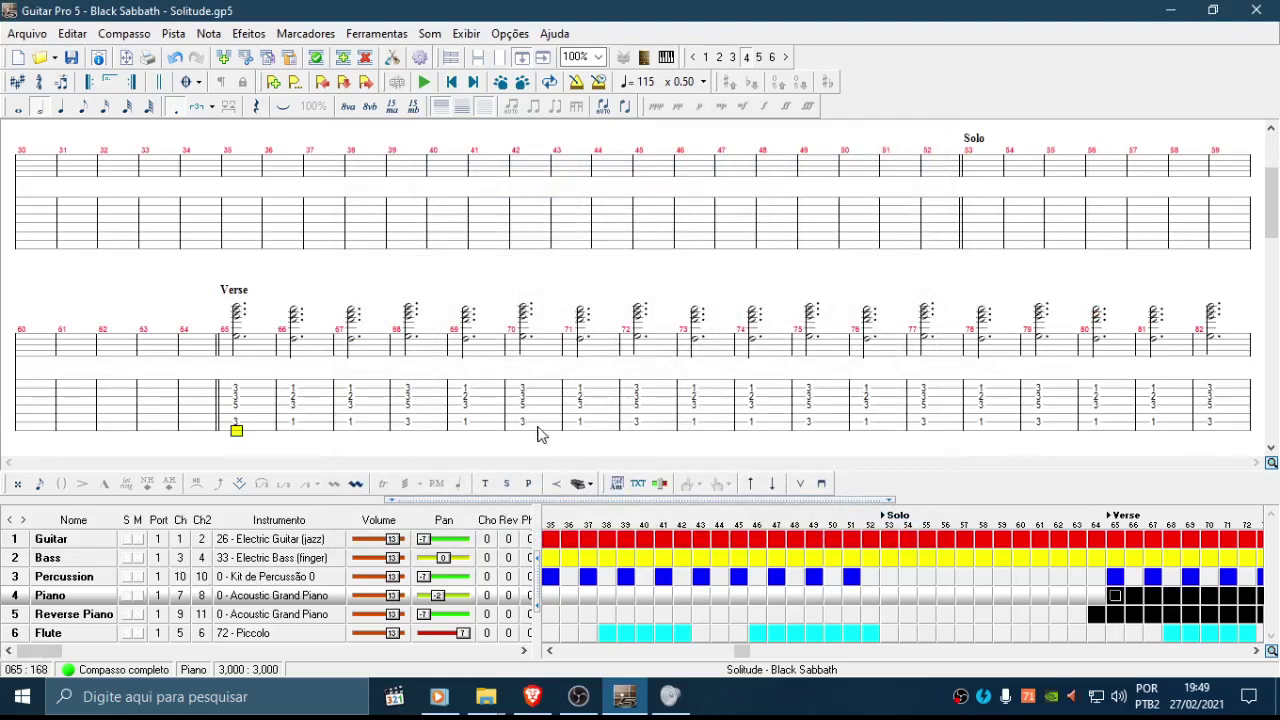
# Step: Compare the Reverse Piano chords around the second solo with the Piano track's chords
pyautogui.click(102, 625)
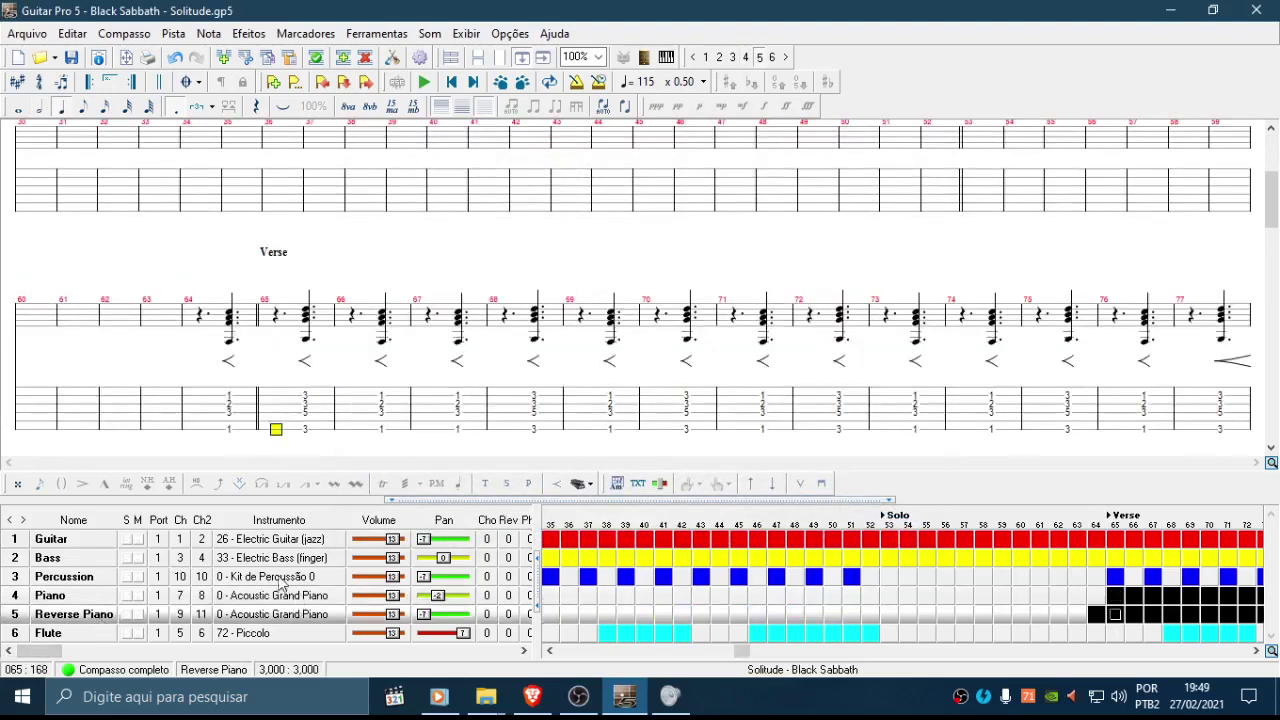
pyautogui.scroll(-2, 250, 360)
pyautogui.scroll(-5, 312, 432)
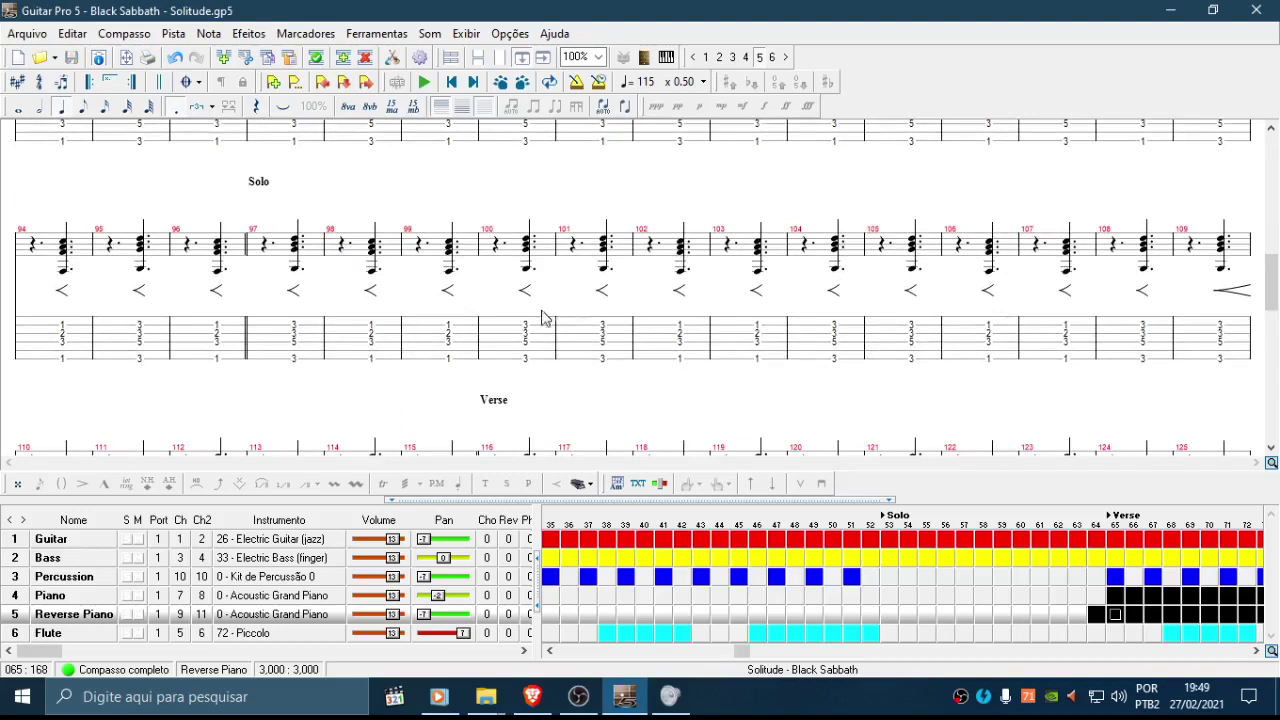
pyautogui.click(298, 335)
pyautogui.moveTo(122, 326); pyautogui.dragTo(1172, 342)
pyautogui.moveTo(1272, 286)
pyautogui.mouseDown()
pyautogui.moveTo(1274, 422)
pyautogui.moveTo(1275, 165)
pyautogui.moveTo(1274, 291)
pyautogui.mouseUp()
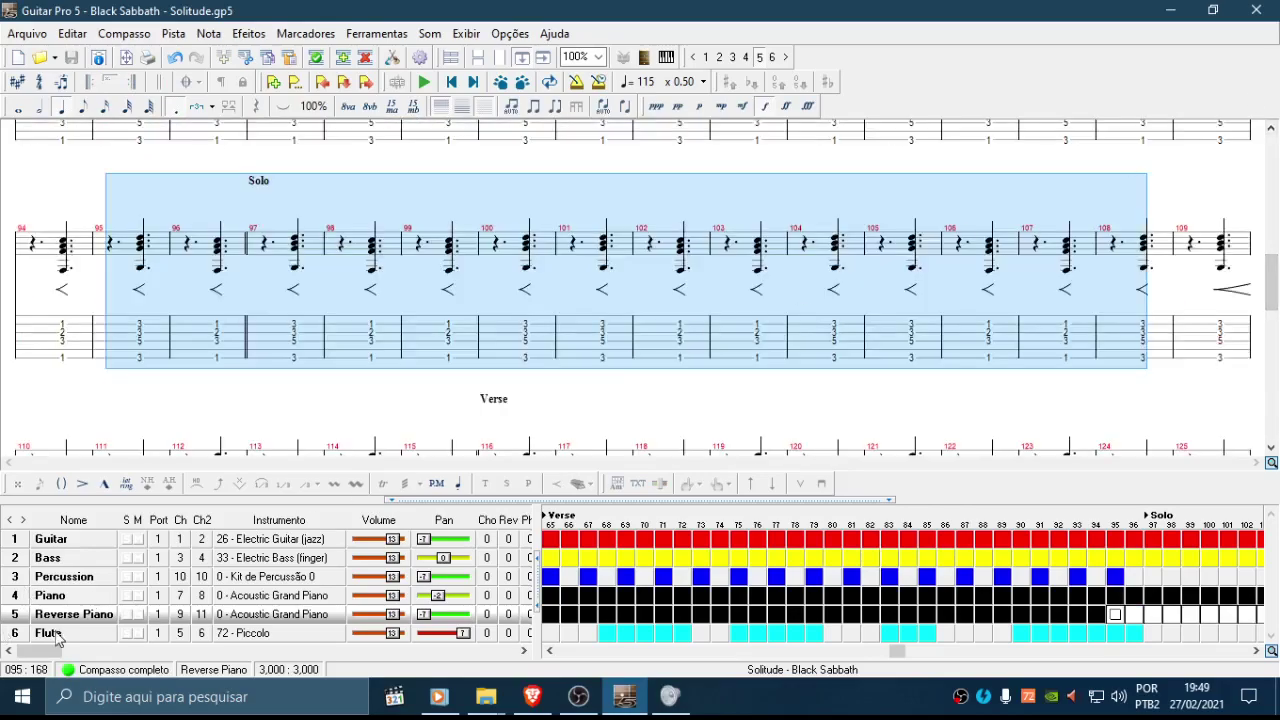
pyautogui.click(84, 595)
pyautogui.click(265, 248)
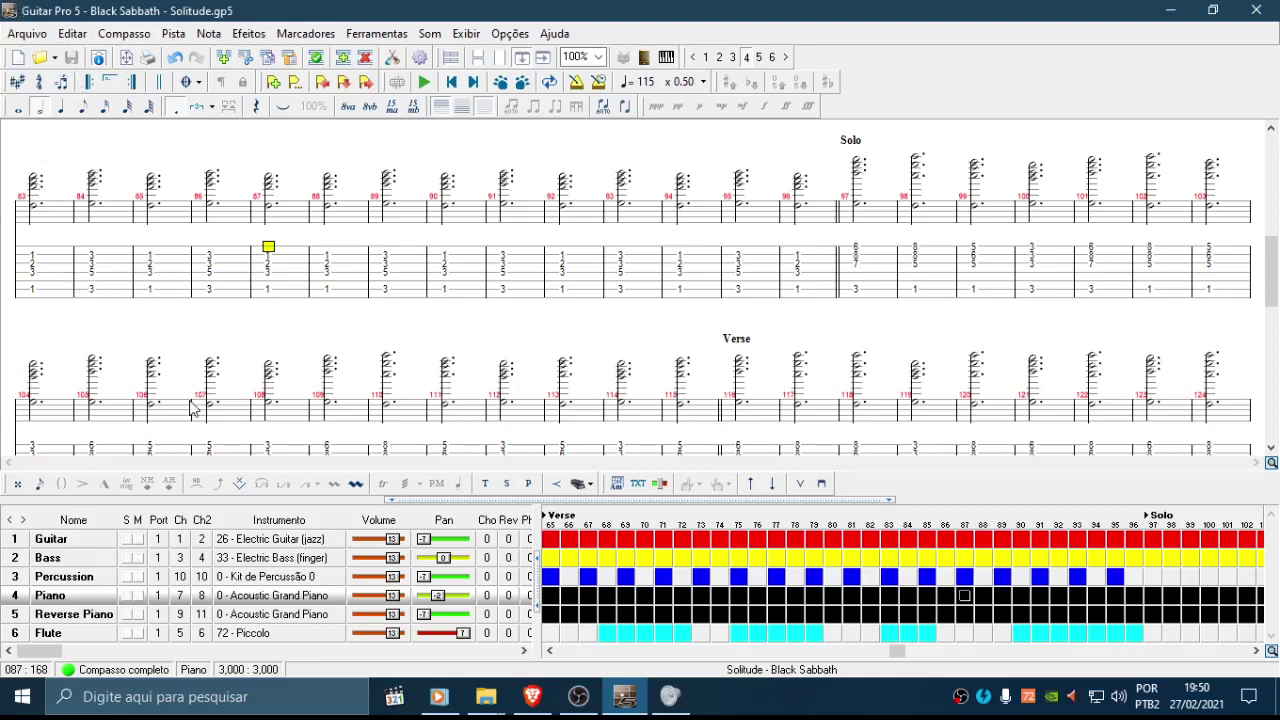
# Step: Examine the Reverse Piano chords and their dynamics from bar 64 to the end of the song
pyautogui.click(92, 614)
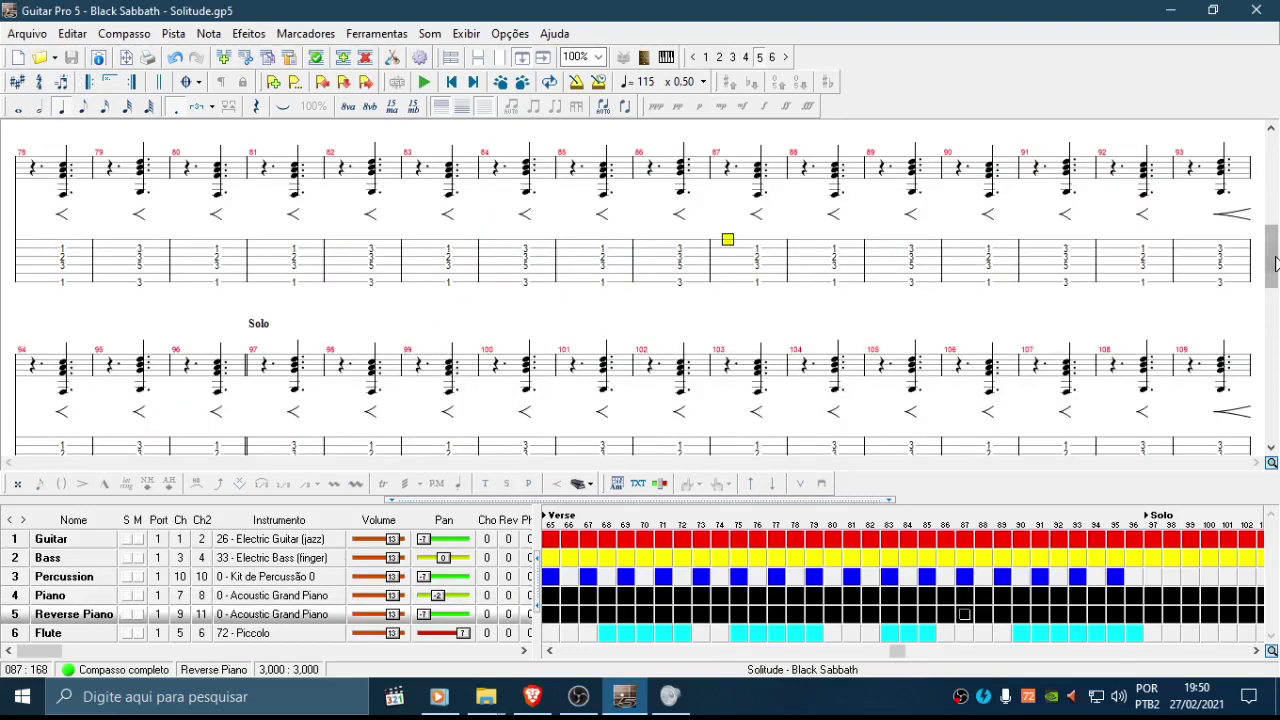
pyautogui.moveTo(1271, 262); pyautogui.dragTo(1276, 120)
pyautogui.moveTo(1277, 165); pyautogui.dragTo(1272, 218)
pyautogui.click(191, 271)
pyautogui.click(229, 280)
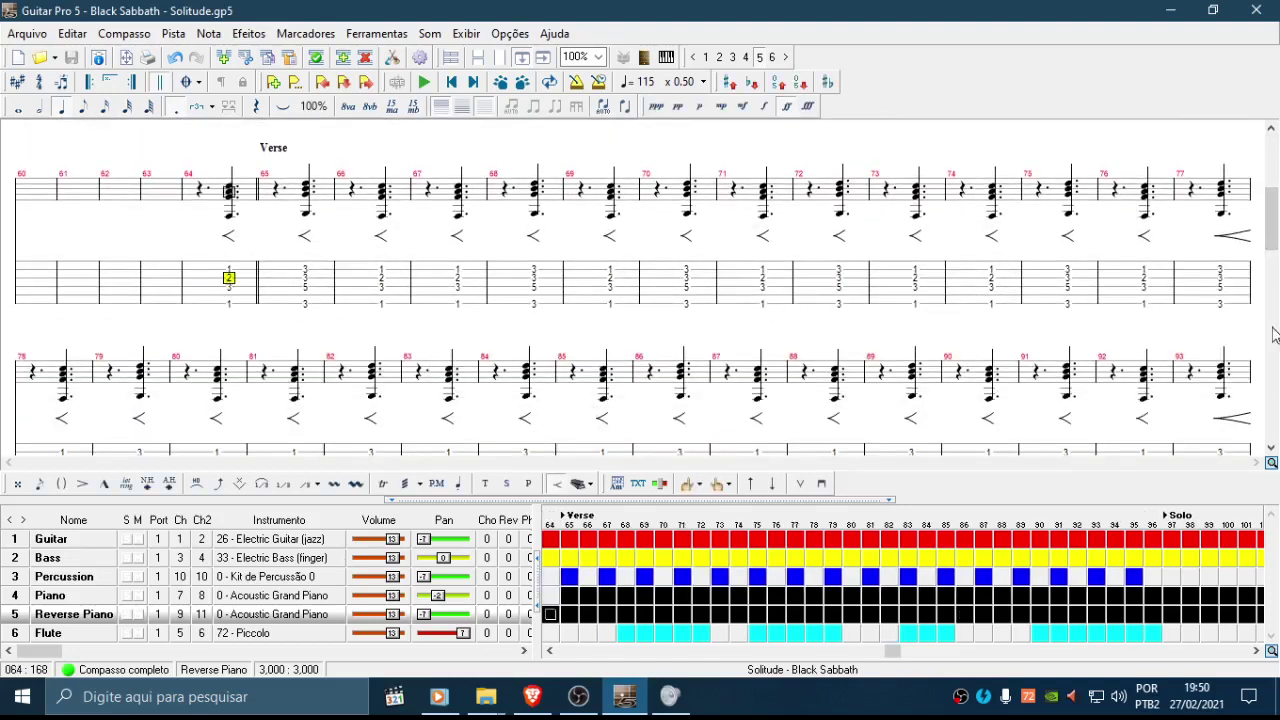
pyautogui.moveTo(1272, 235); pyautogui.dragTo(1274, 420)
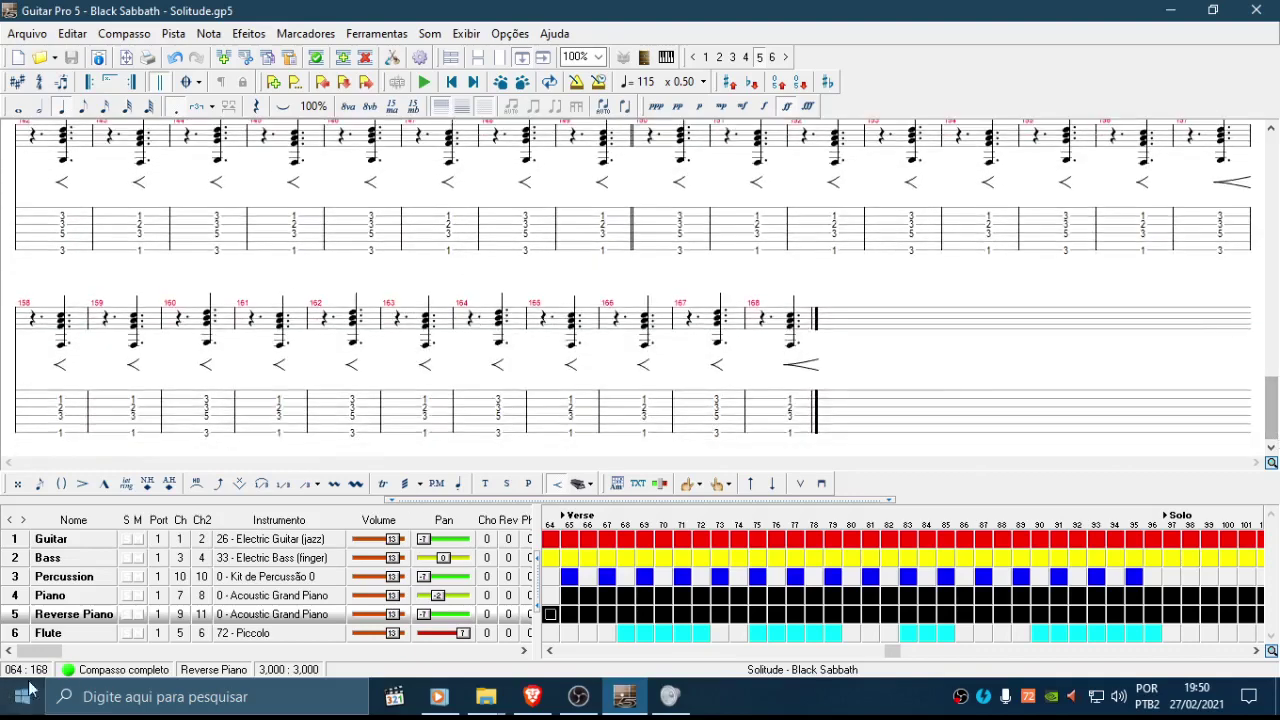
# Step: Set the dynamics of the entire Piano track to forte (f)
pyautogui.click(82, 596)
pyautogui.click(580, 274)
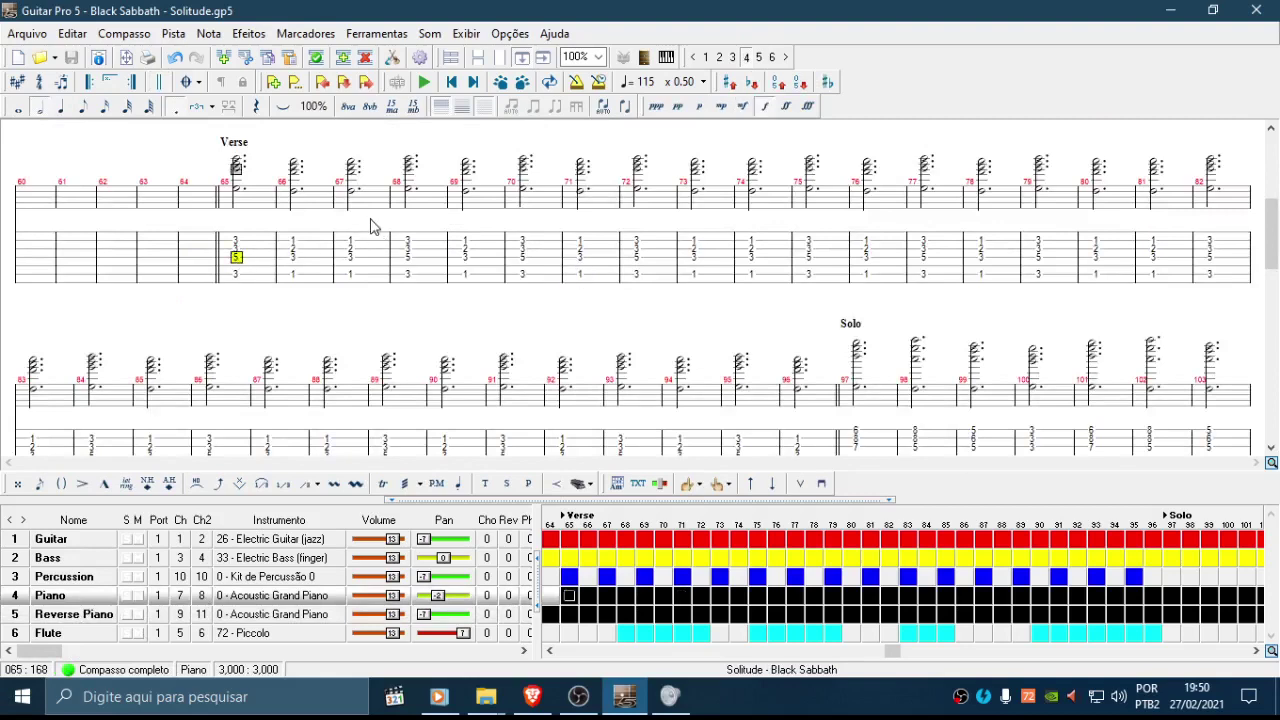
pyautogui.hotkey('ctrl', 'a')
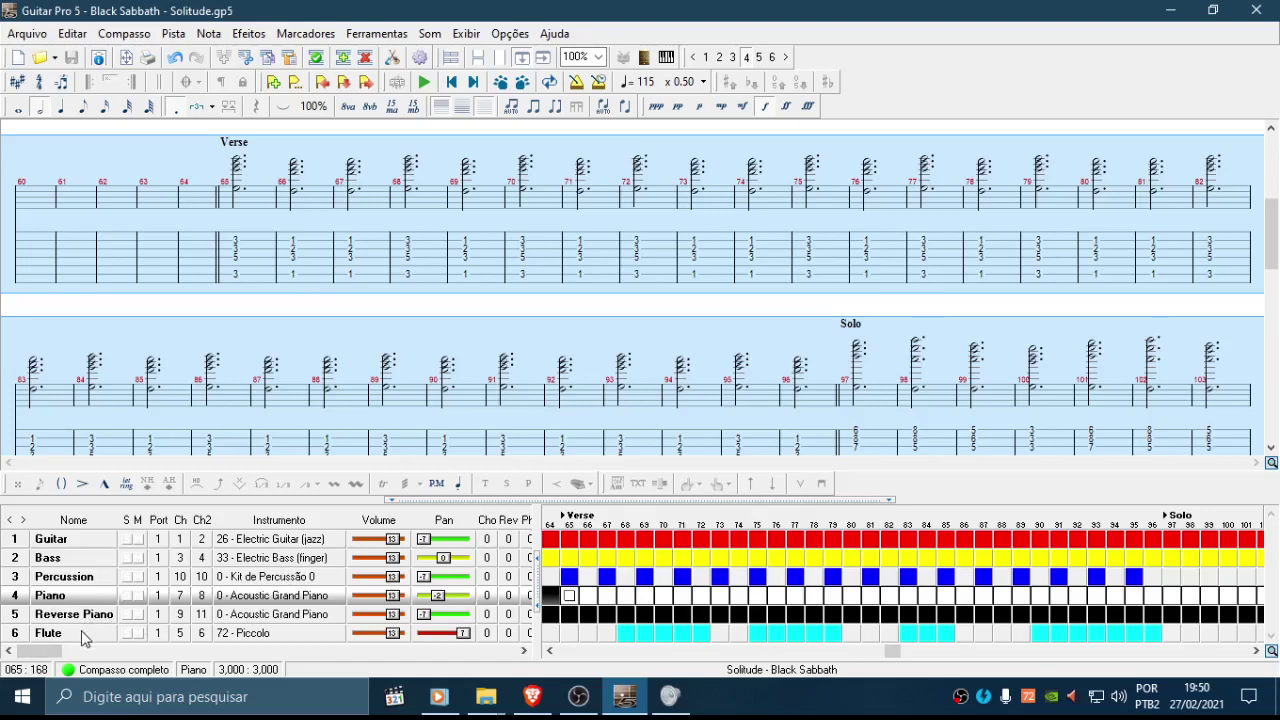
pyautogui.click(770, 115)
# Step: Set the dynamics of the entire Reverse Piano track to forte (f)
pyautogui.click(72, 620)
pyautogui.scroll(-8, 786, 363)
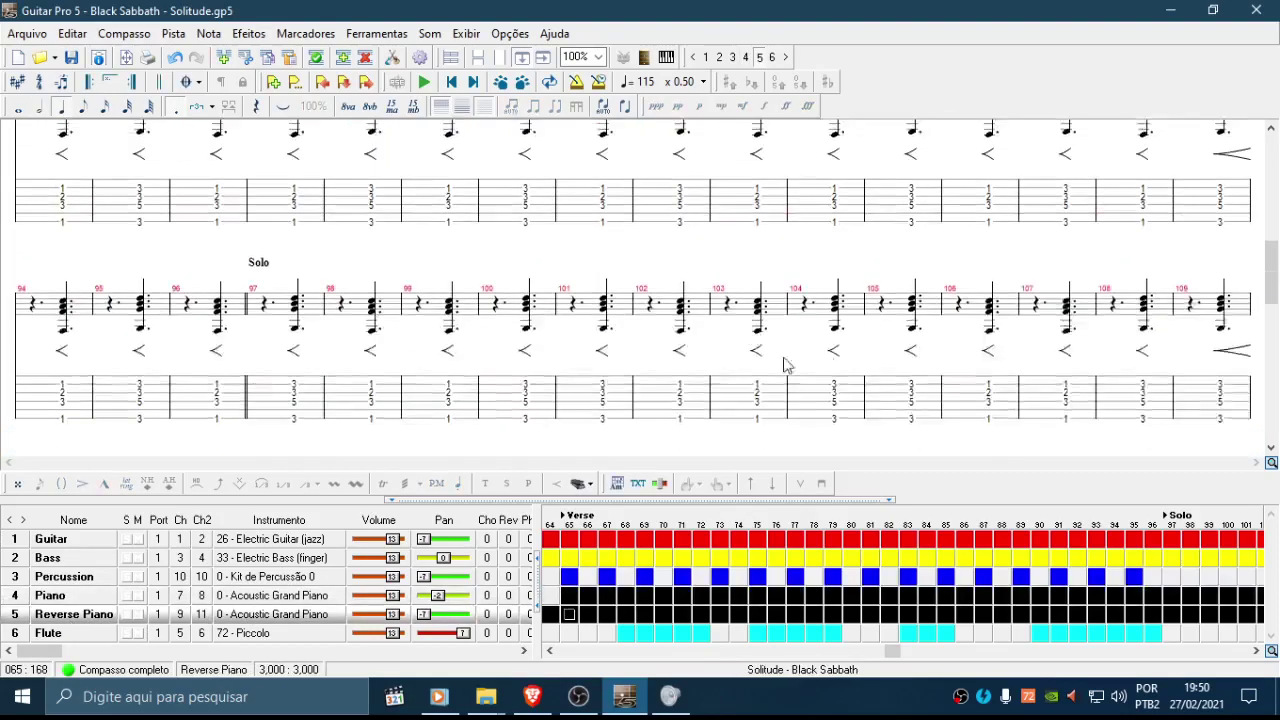
pyautogui.moveTo(1277, 315); pyautogui.dragTo(1270, 150)
pyautogui.hotkey('ctrl', 'a')
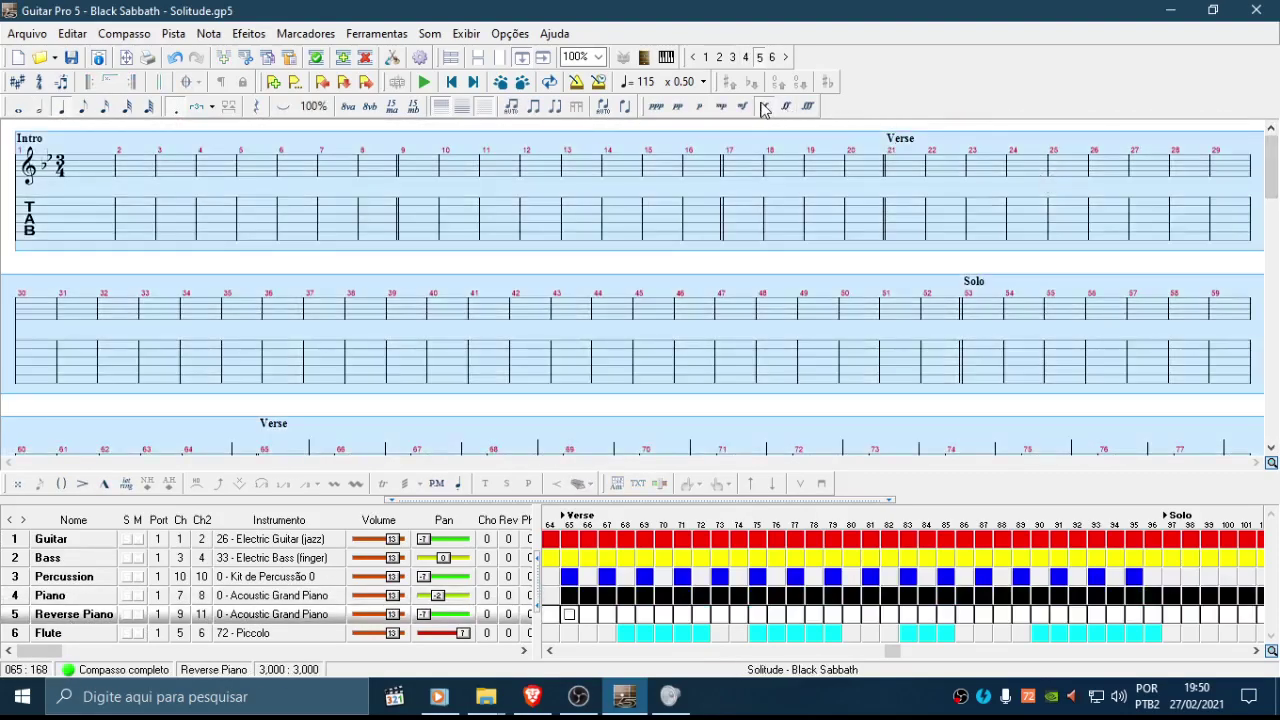
pyautogui.scroll(-3, 548, 258)
# Step: Set the dynamics of the entire Flute track to forte (f)
pyautogui.click(64, 637)
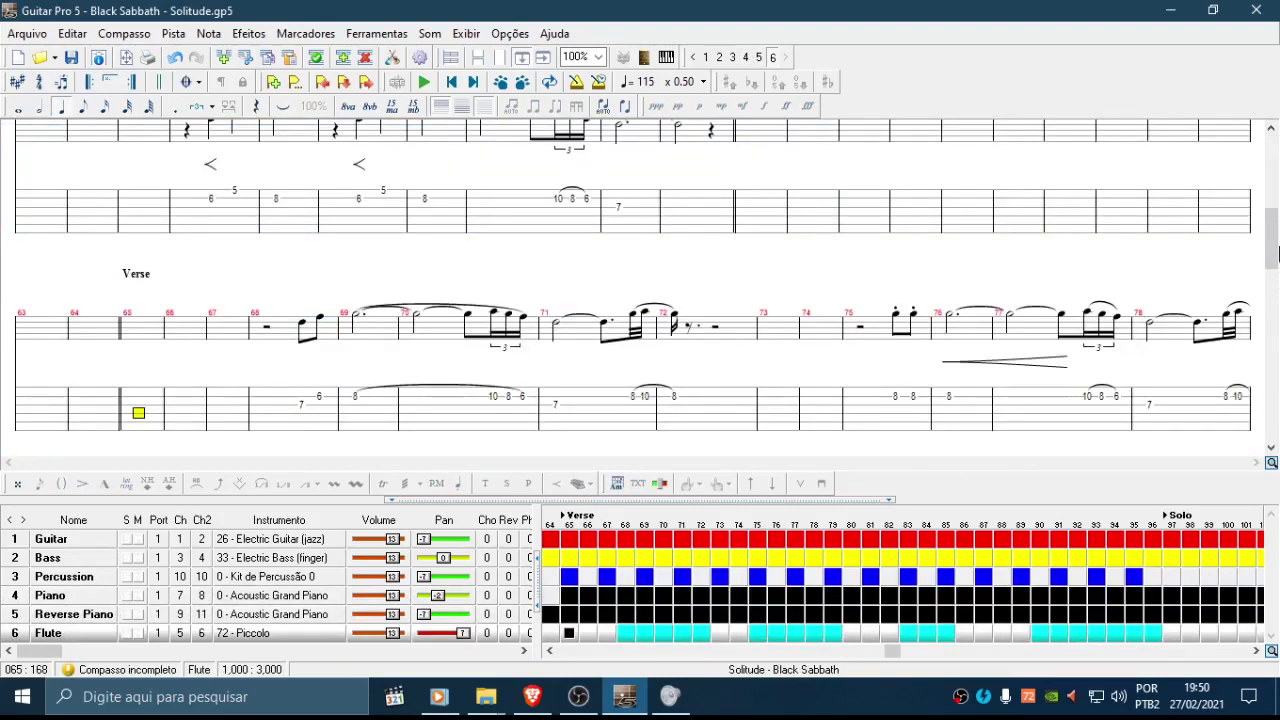
pyautogui.moveTo(1272, 255); pyautogui.dragTo(1273, 407)
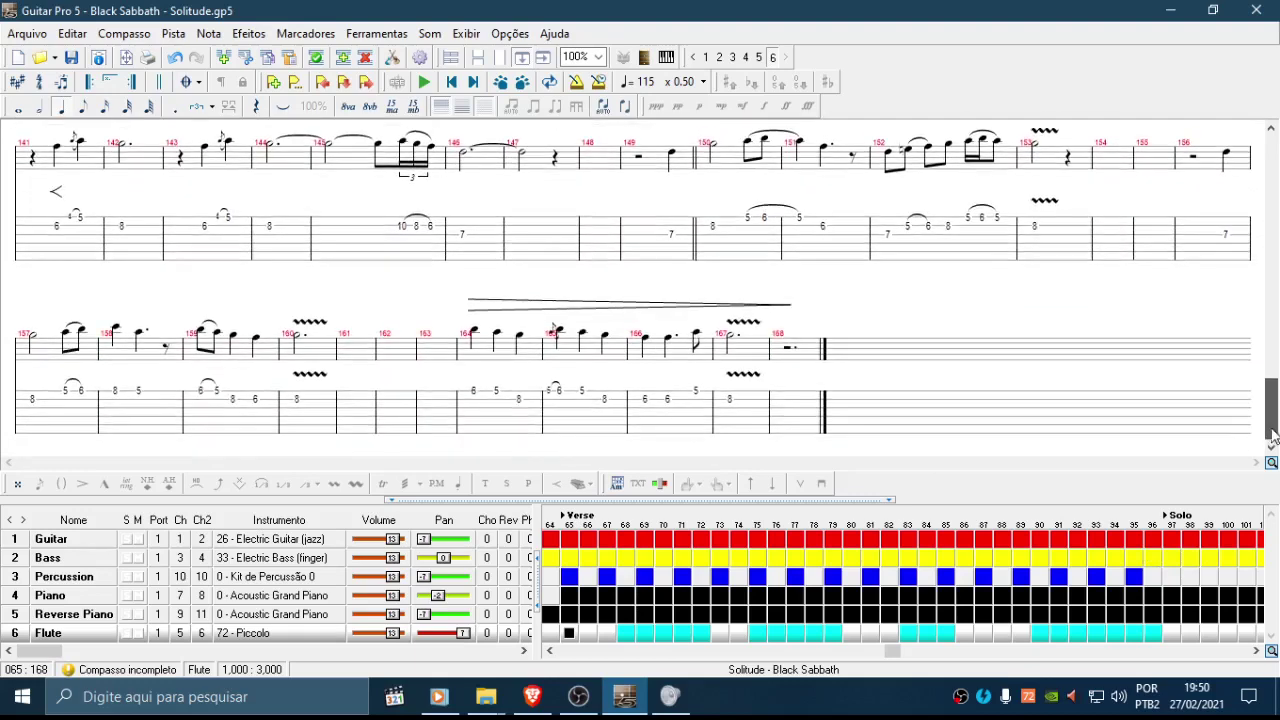
pyautogui.click(559, 389)
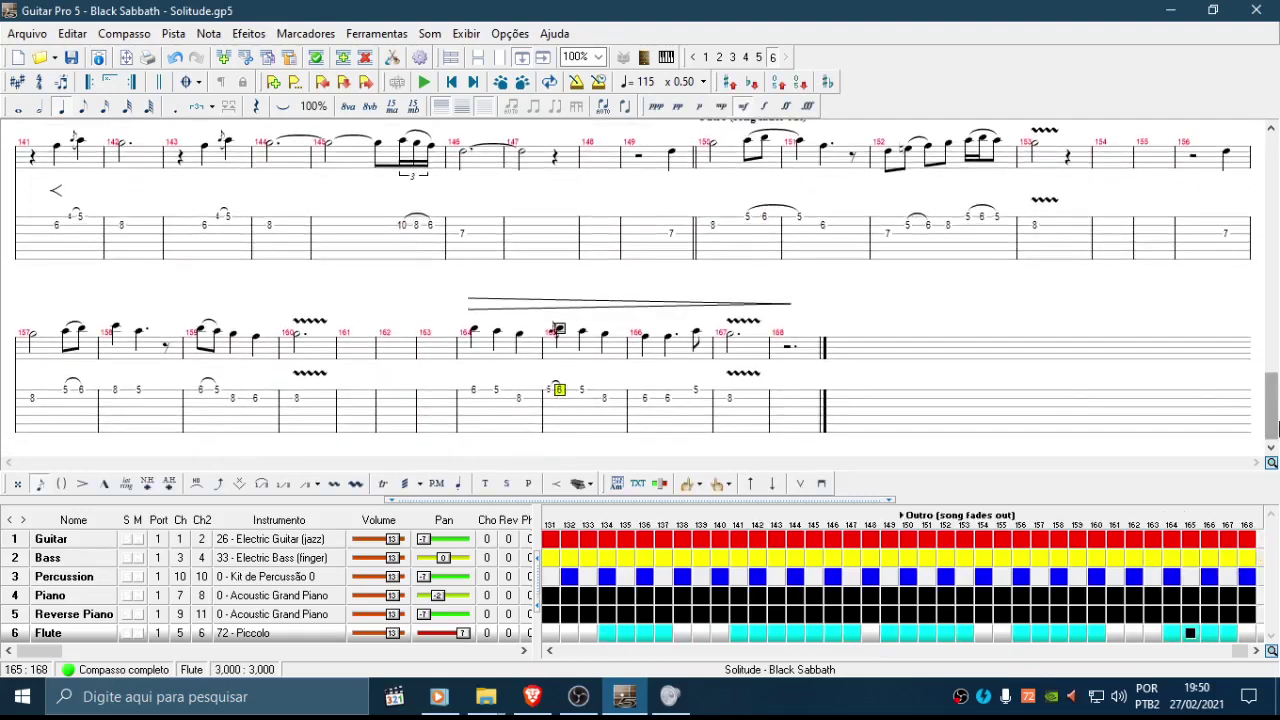
pyautogui.moveTo(1272, 425)
pyautogui.mouseDown()
pyautogui.moveTo(1274, 160)
pyautogui.moveTo(1272, 450)
pyautogui.mouseUp()
pyautogui.hotkey('ctrl', 'a')
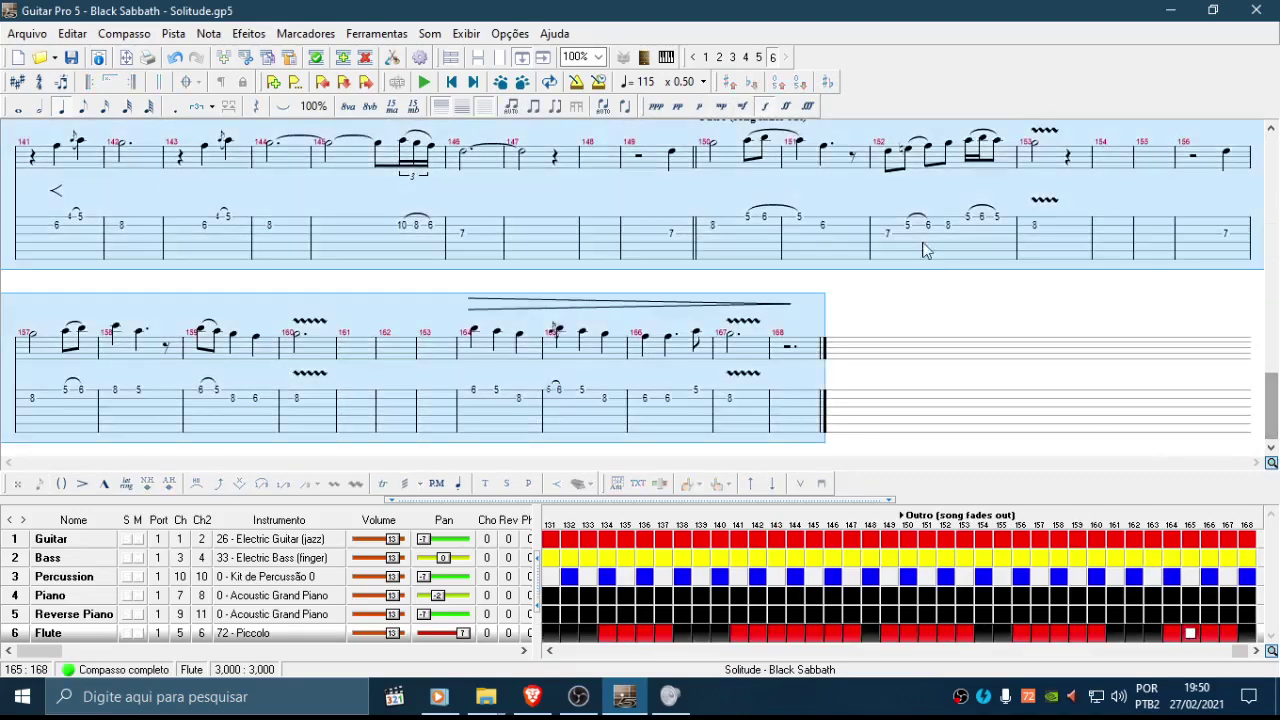
pyautogui.click(764, 108)
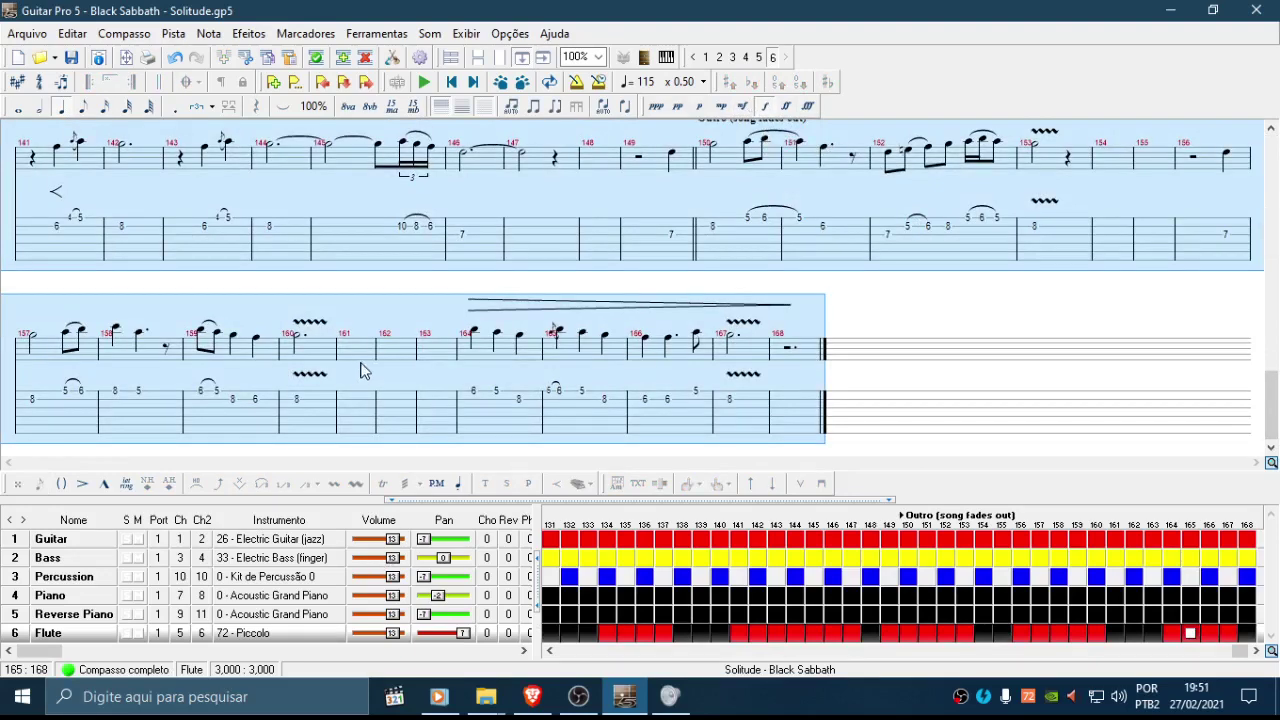
# Step: Examine the Flute track's first phrase in bars 24 and 25, checking its individual notes and their dynamics
pyautogui.click(402, 280)
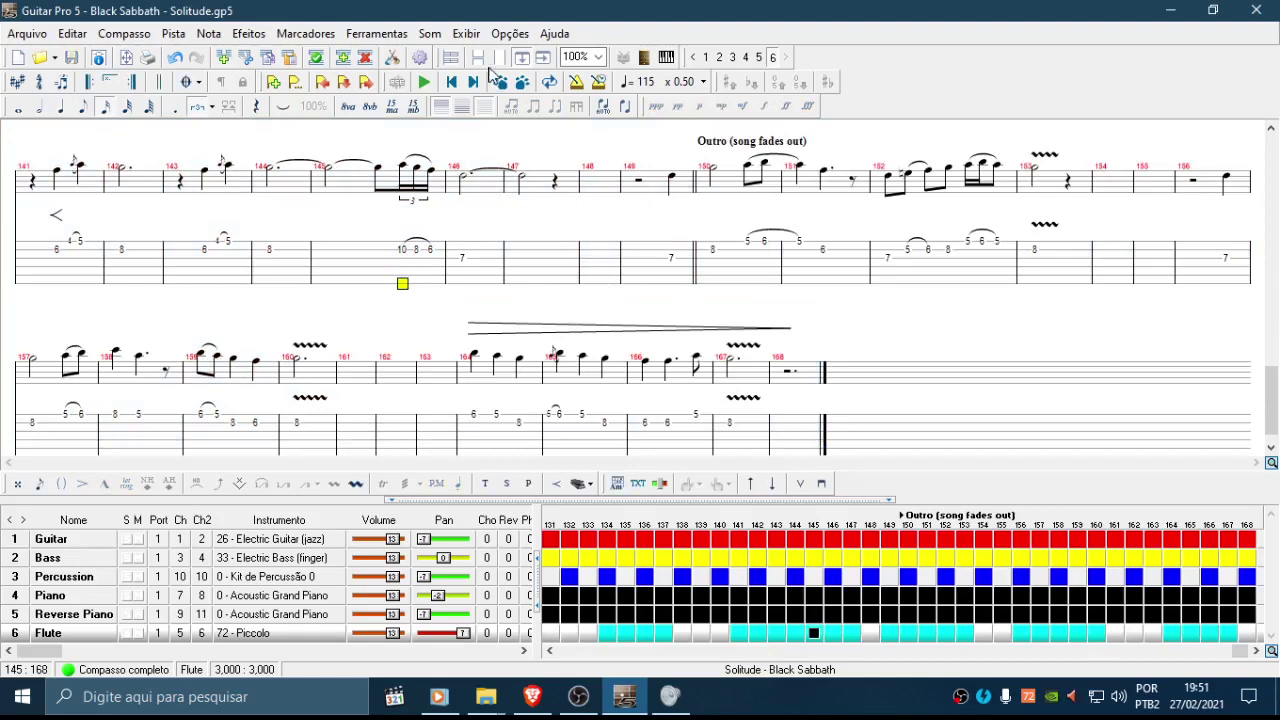
pyautogui.click(451, 82)
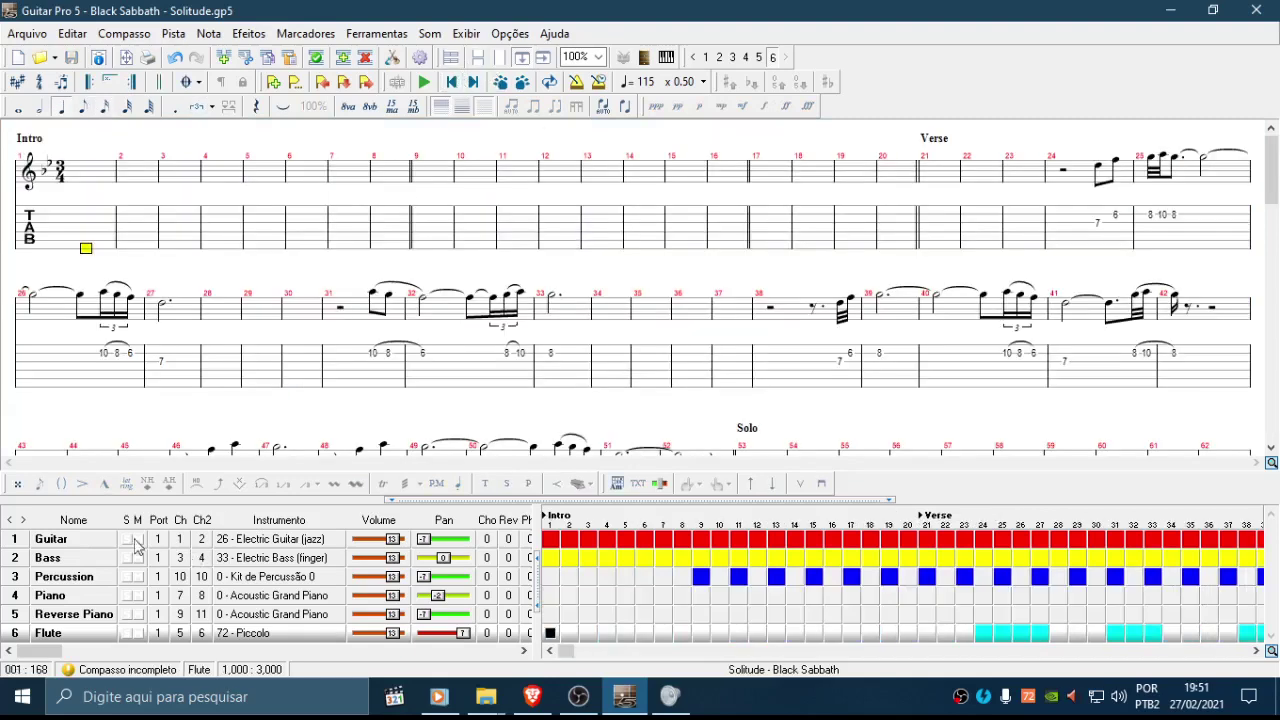
pyautogui.click(64, 614)
pyautogui.click(49, 633)
pyautogui.moveTo(1276, 195)
pyautogui.mouseDown()
pyautogui.moveTo(1276, 250)
pyautogui.moveTo(1276, 182)
pyautogui.mouseUp()
pyautogui.click(1110, 232)
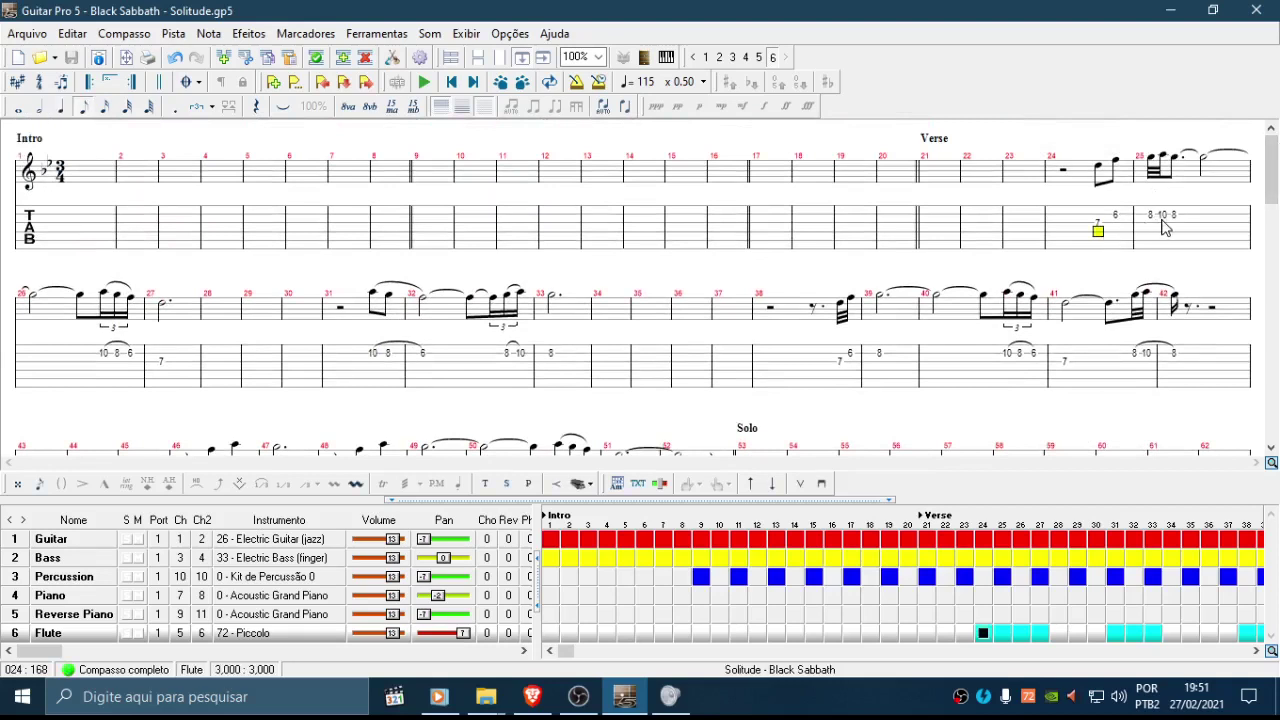
pyautogui.click(1163, 222)
pyautogui.click(1166, 160)
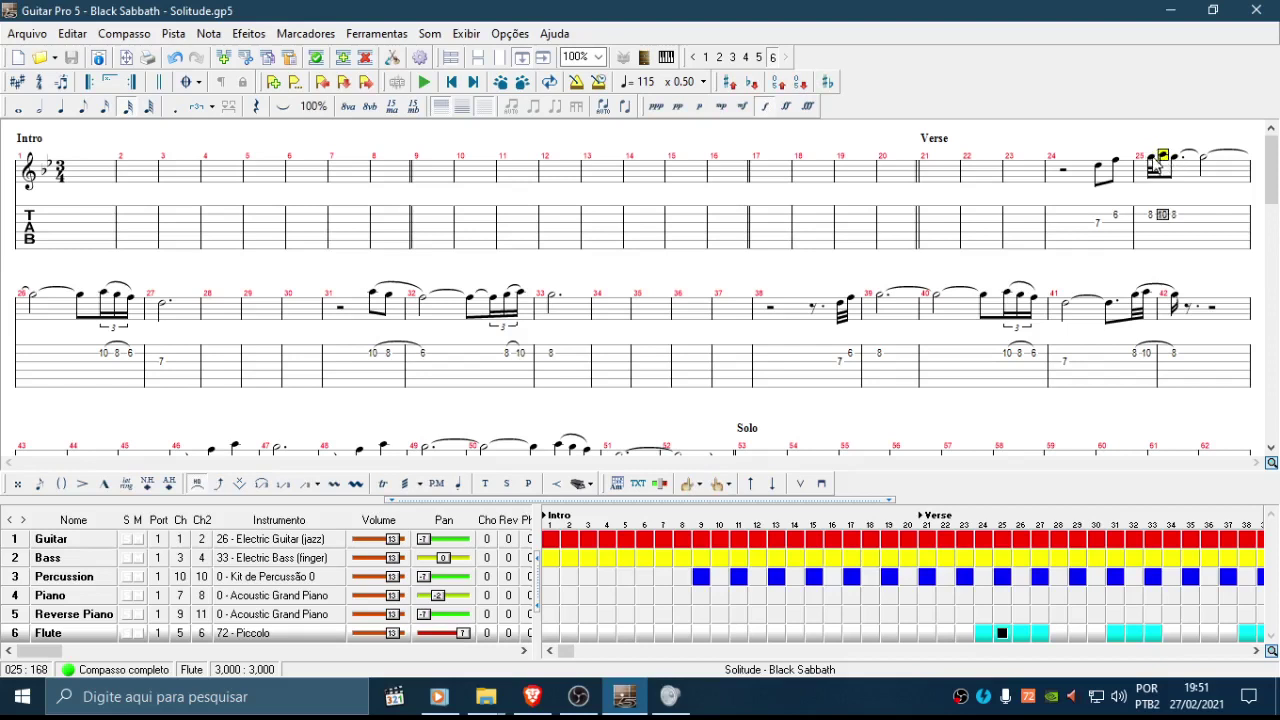
pyautogui.click(1175, 221)
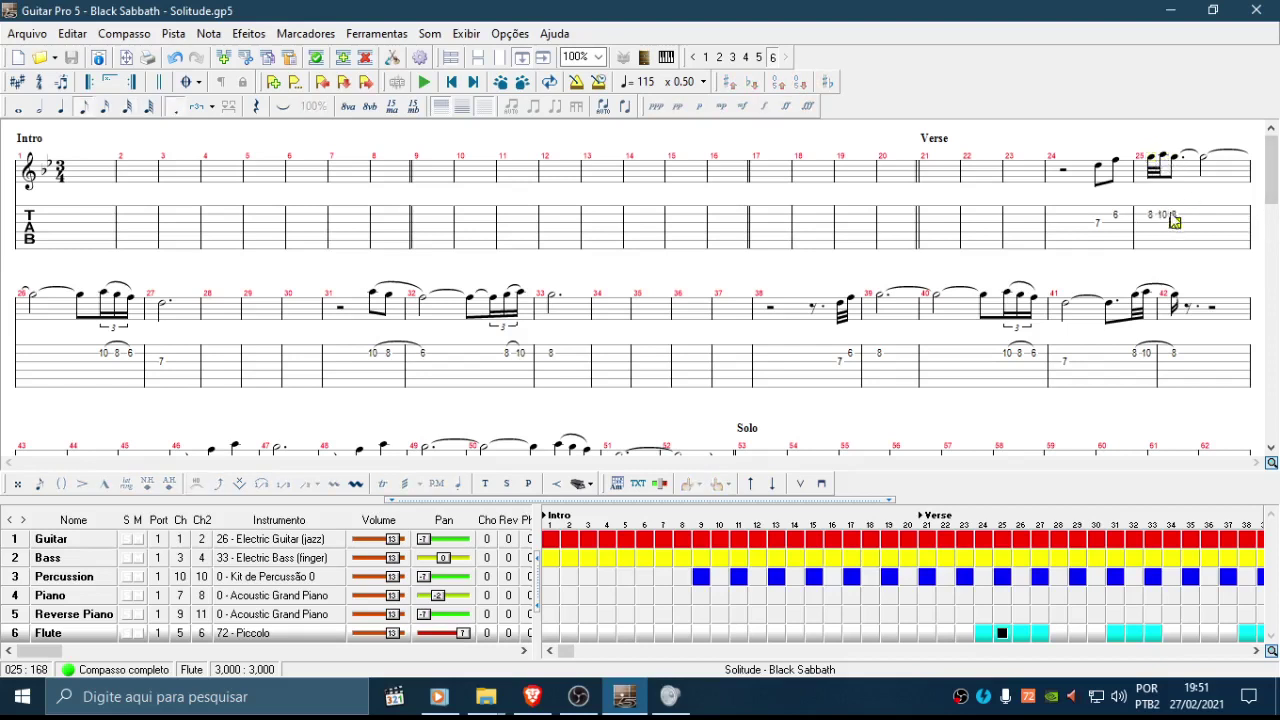
pyautogui.click(1152, 210)
pyautogui.click(1175, 216)
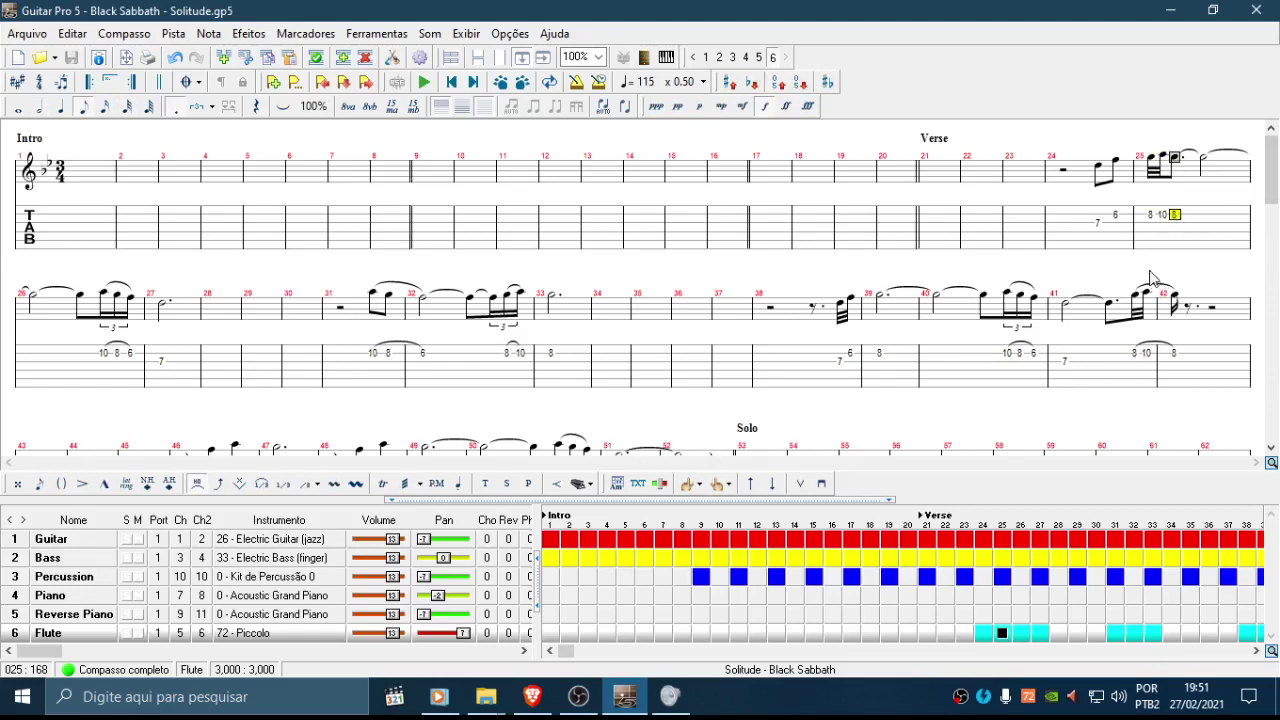
pyautogui.moveTo(1195, 211); pyautogui.dragTo(1177, 215)
pyautogui.click(1177, 215)
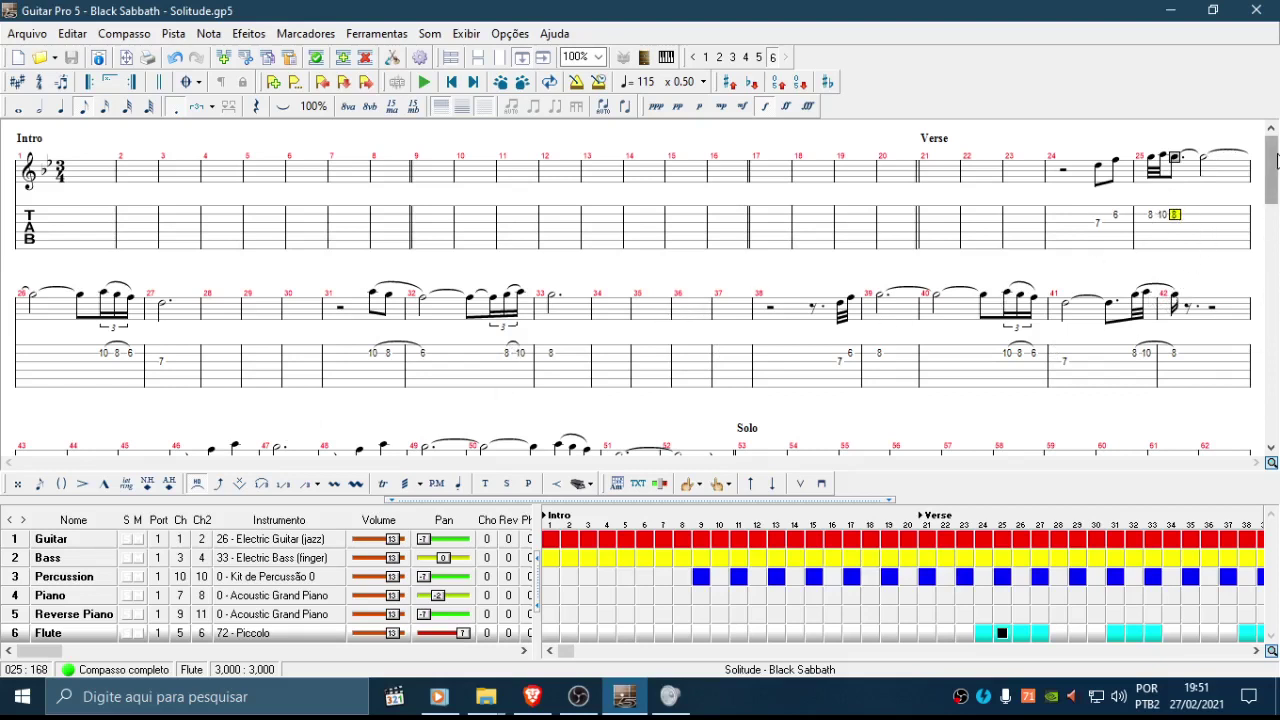
# Step: Examine the Flute notes and their fade-in, staccato and slur markings in bars 46, 69, 75 and 76
pyautogui.moveTo(1276, 170); pyautogui.dragTo(1277, 203)
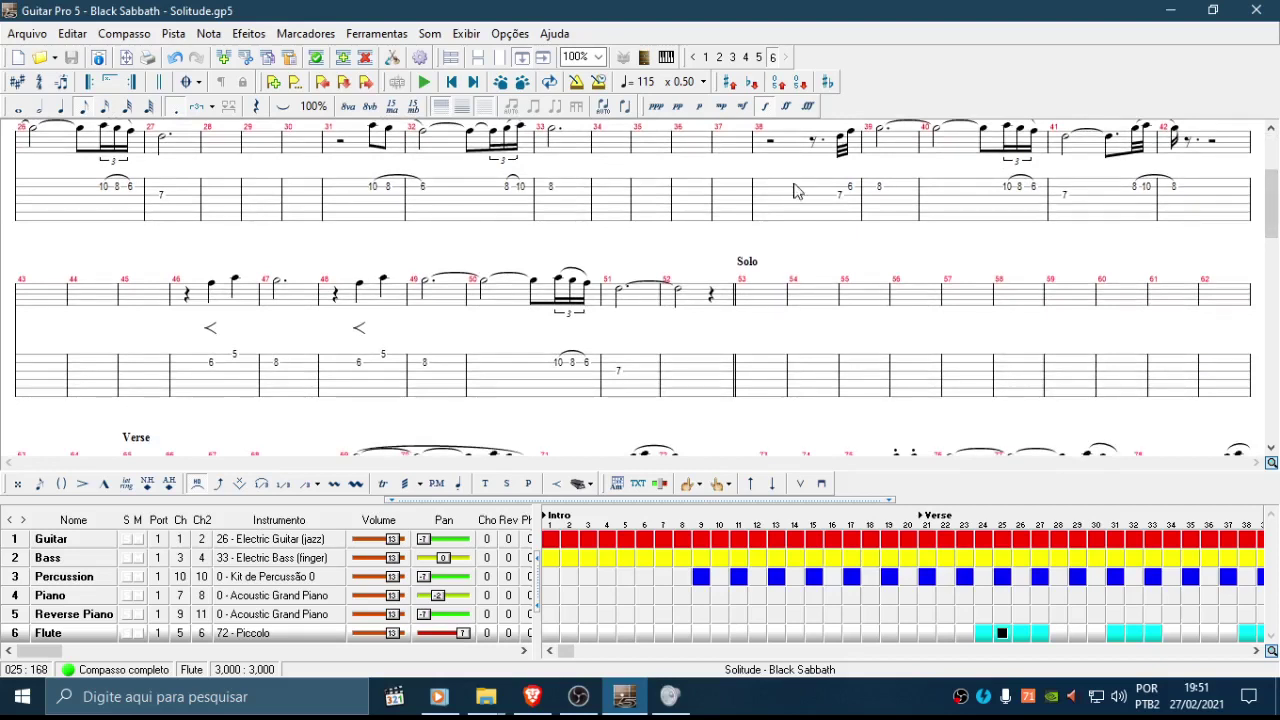
pyautogui.click(212, 364)
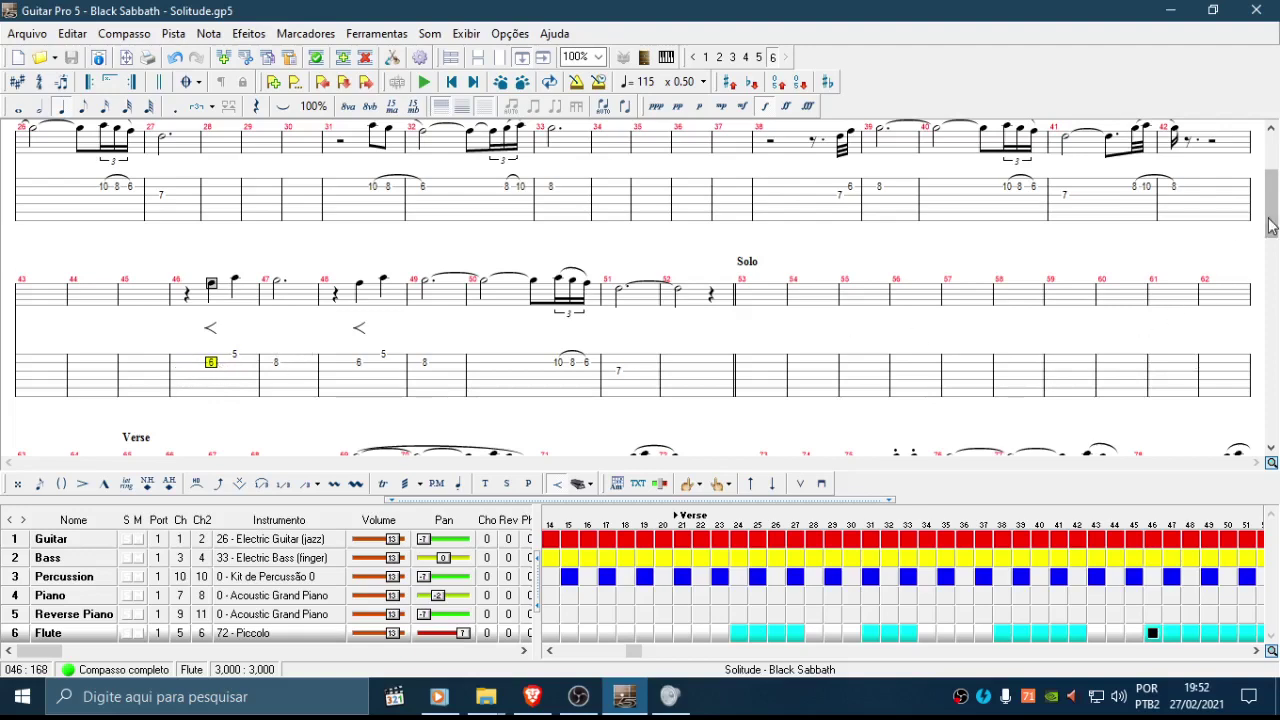
pyautogui.moveTo(1272, 224); pyautogui.dragTo(1265, 274)
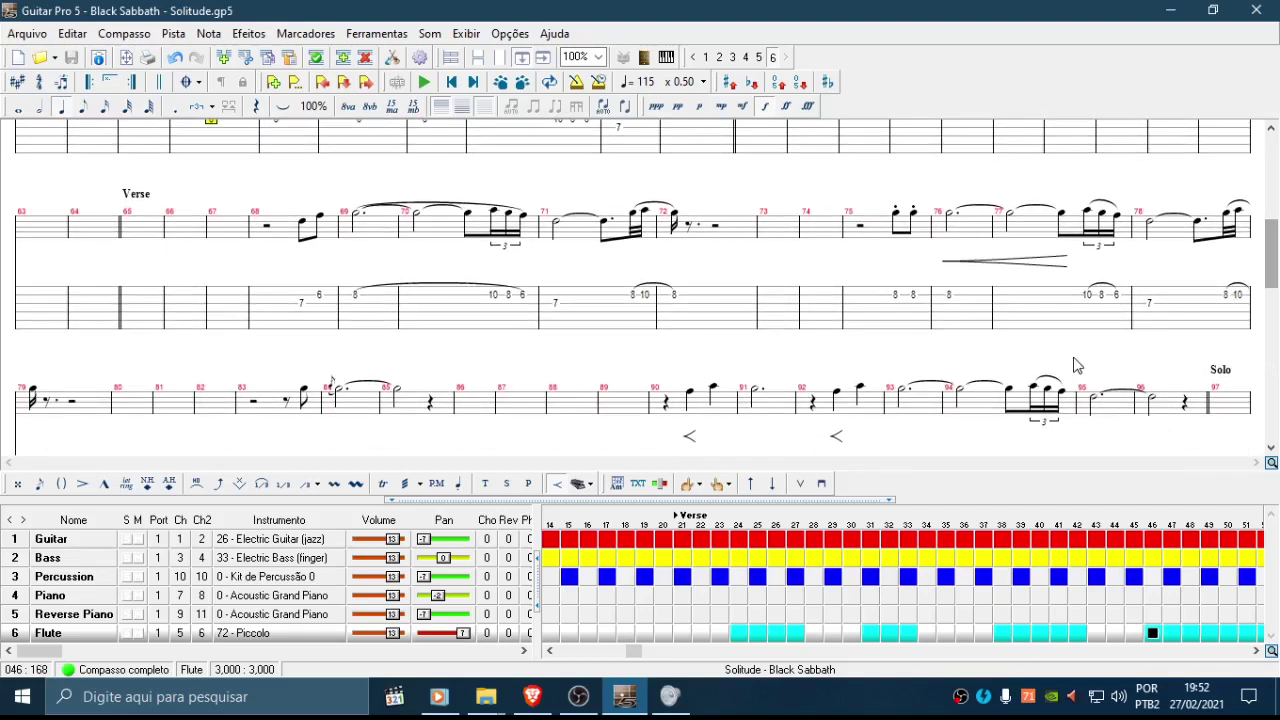
pyautogui.click(951, 304)
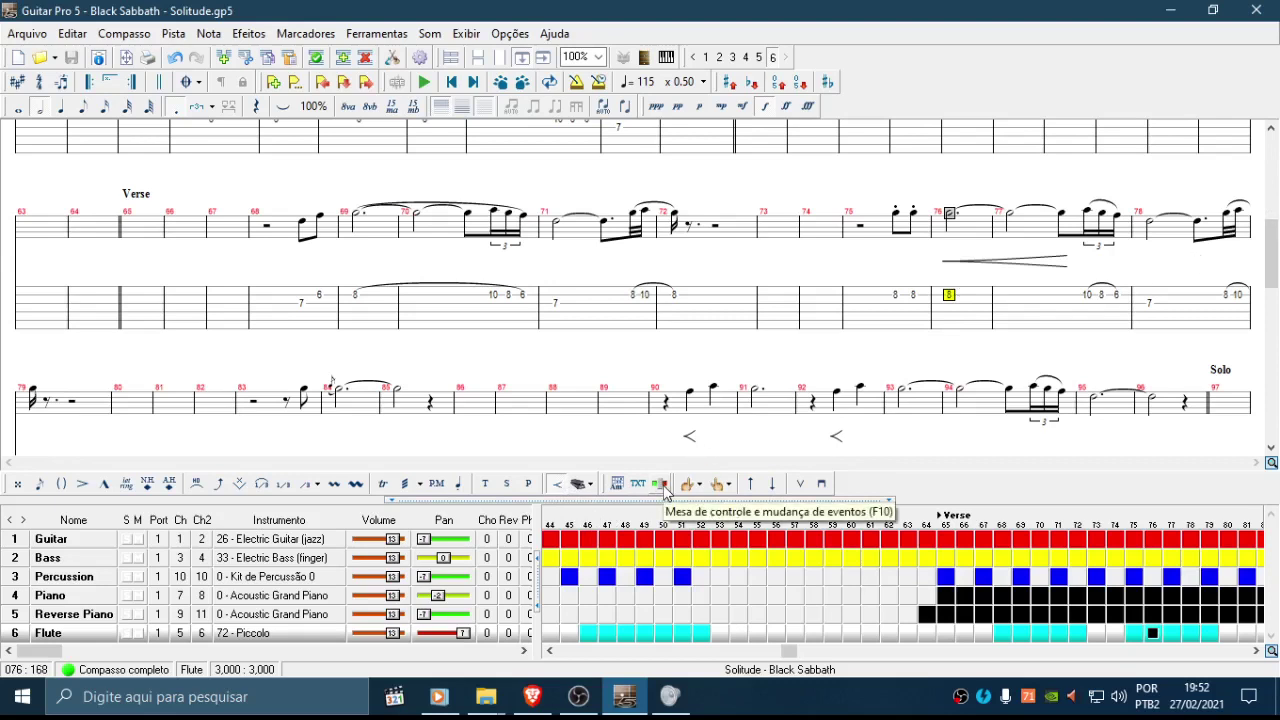
pyautogui.click(914, 296)
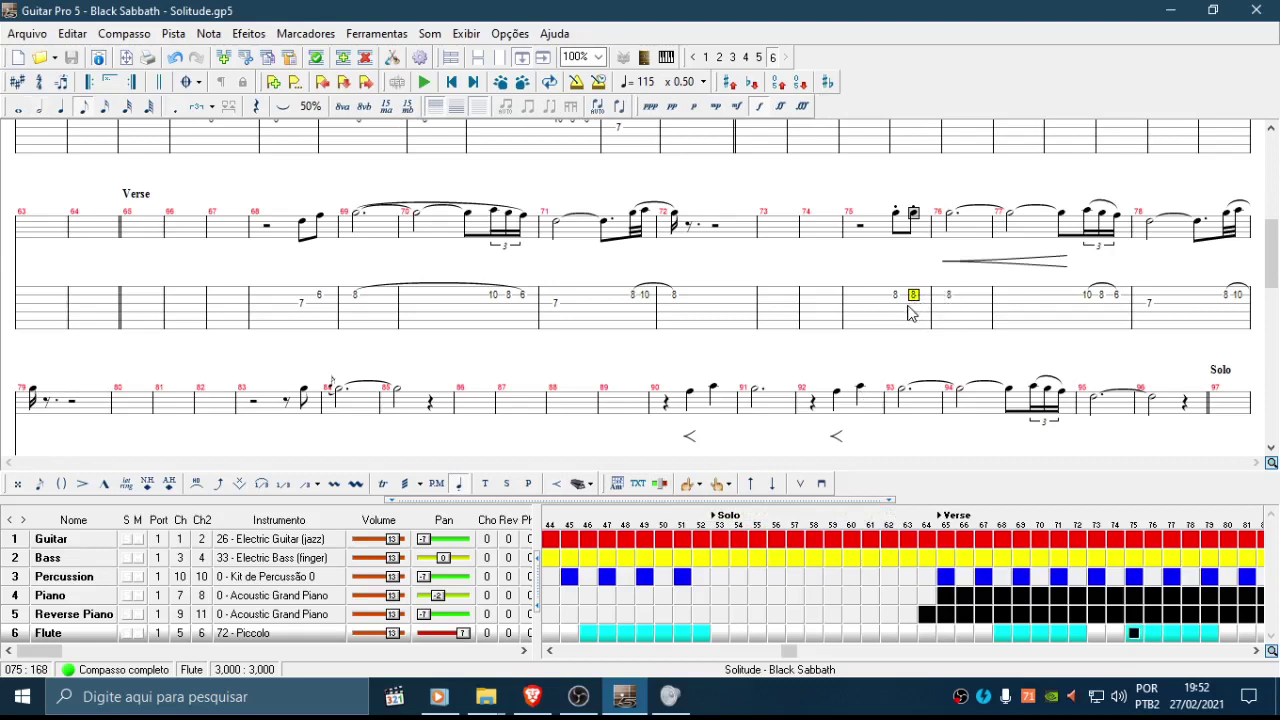
pyautogui.click(358, 296)
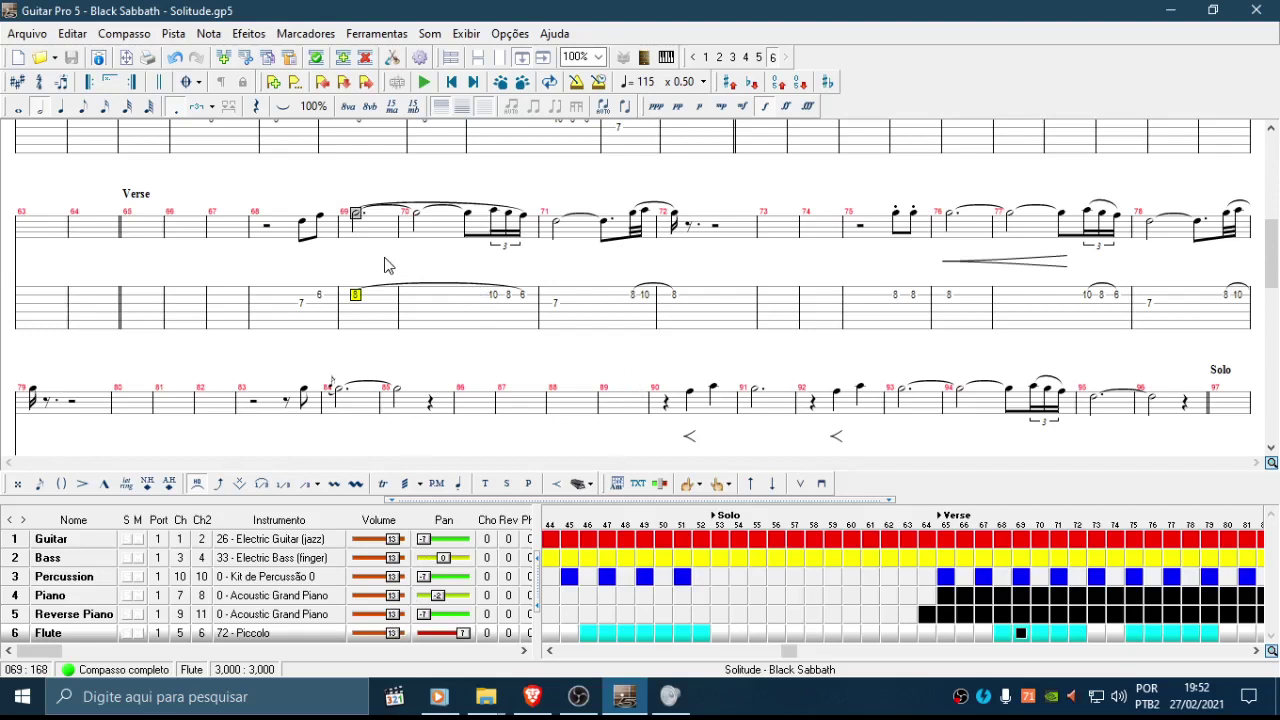
# Step: Add an immediate volume-change event that lowers the Flute's volume on the last note of bar 68
pyautogui.click(316, 297)
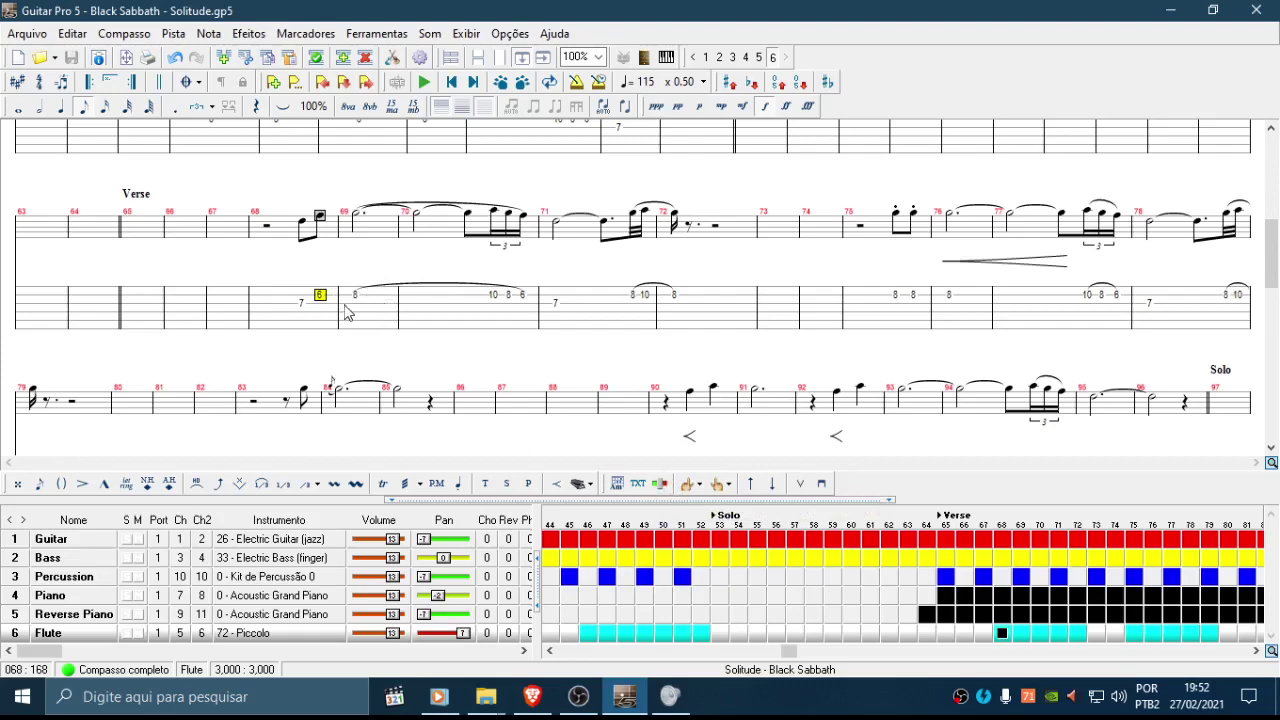
pyautogui.press('F10')
pyautogui.click(478, 162)
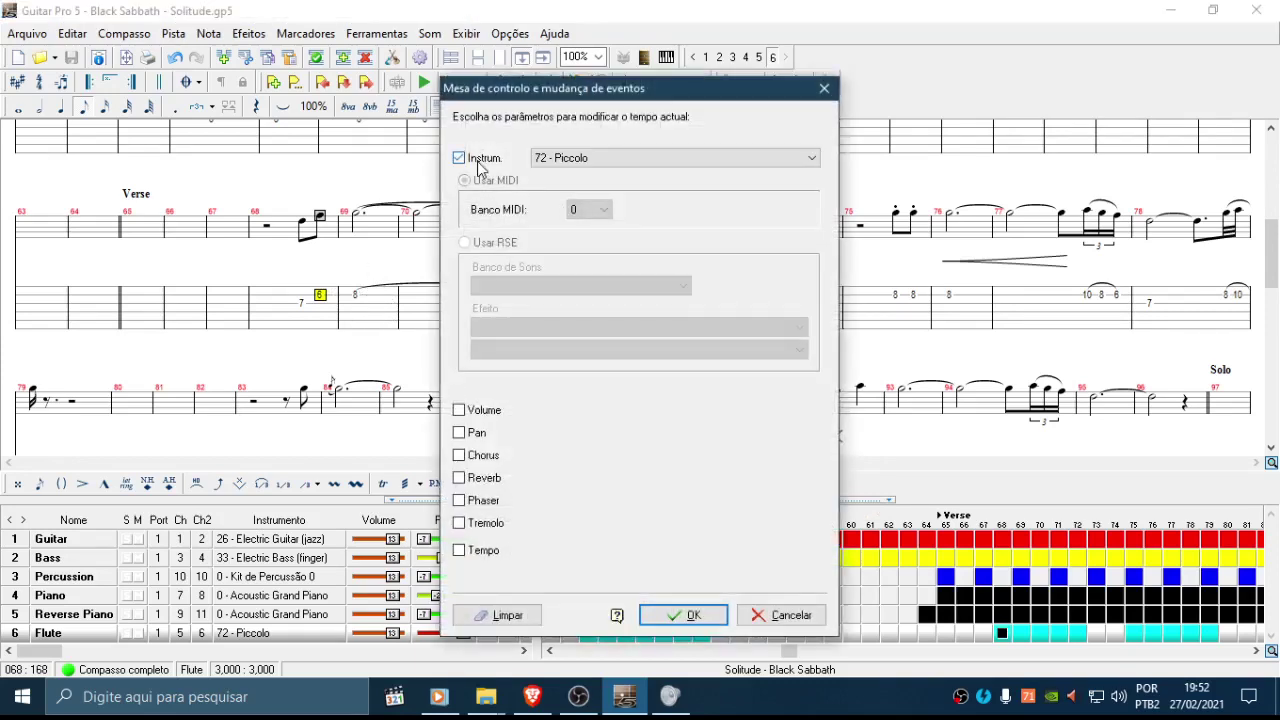
pyautogui.click(478, 162)
pyautogui.click(497, 410)
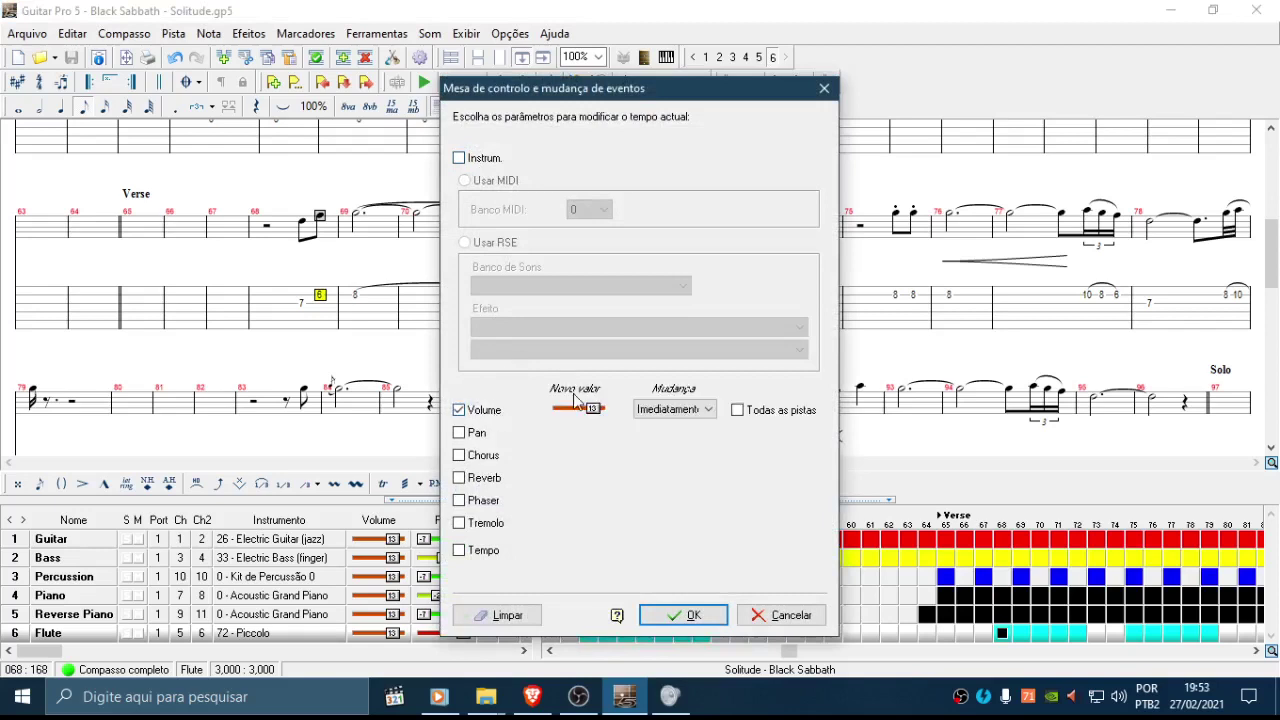
pyautogui.moveTo(597, 412); pyautogui.dragTo(500, 410)
pyautogui.click(686, 612)
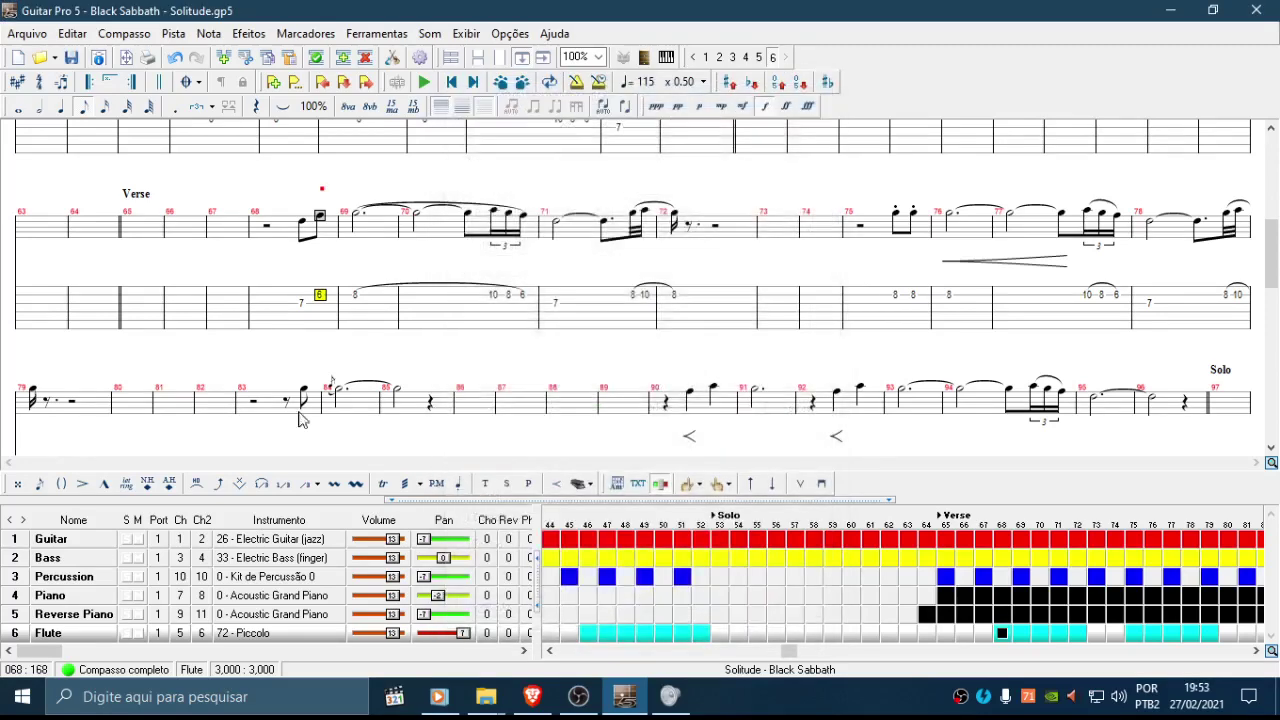
# Step: Add a volume-change event to 13 over 3 beats at the start of Flute bar 69
pyautogui.click(355, 300)
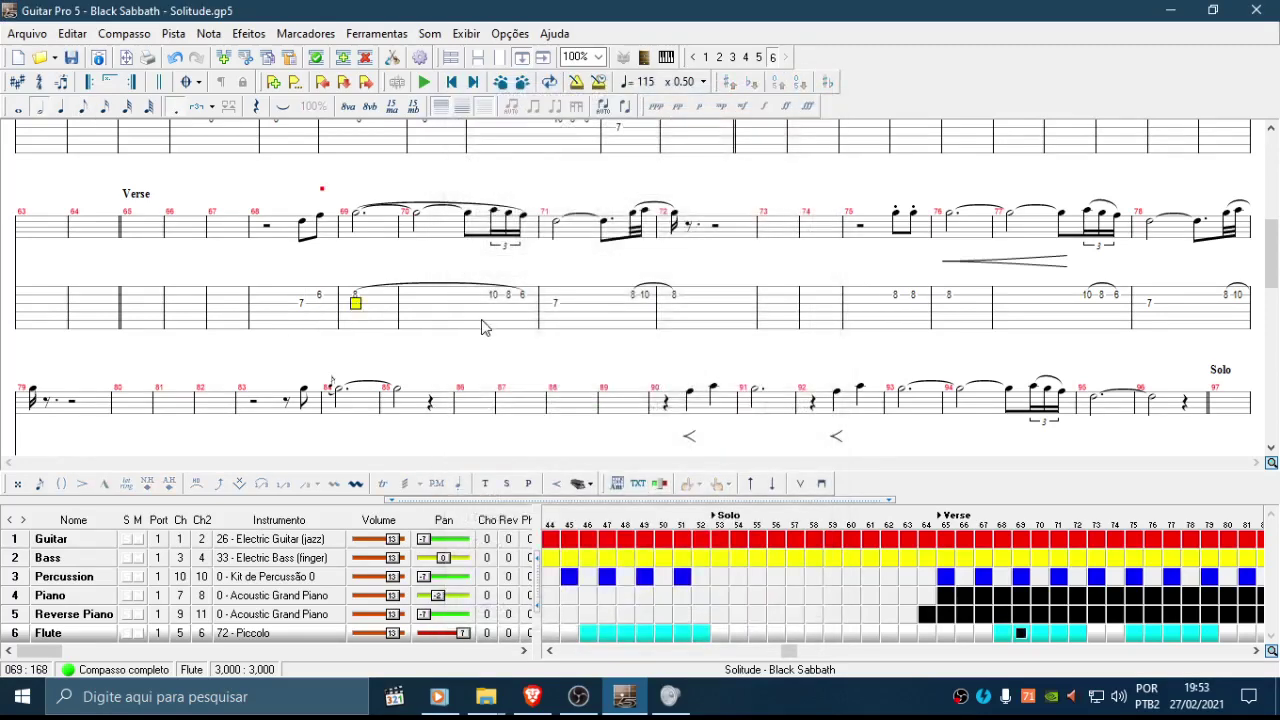
pyautogui.press('F9')
pyautogui.click(462, 410)
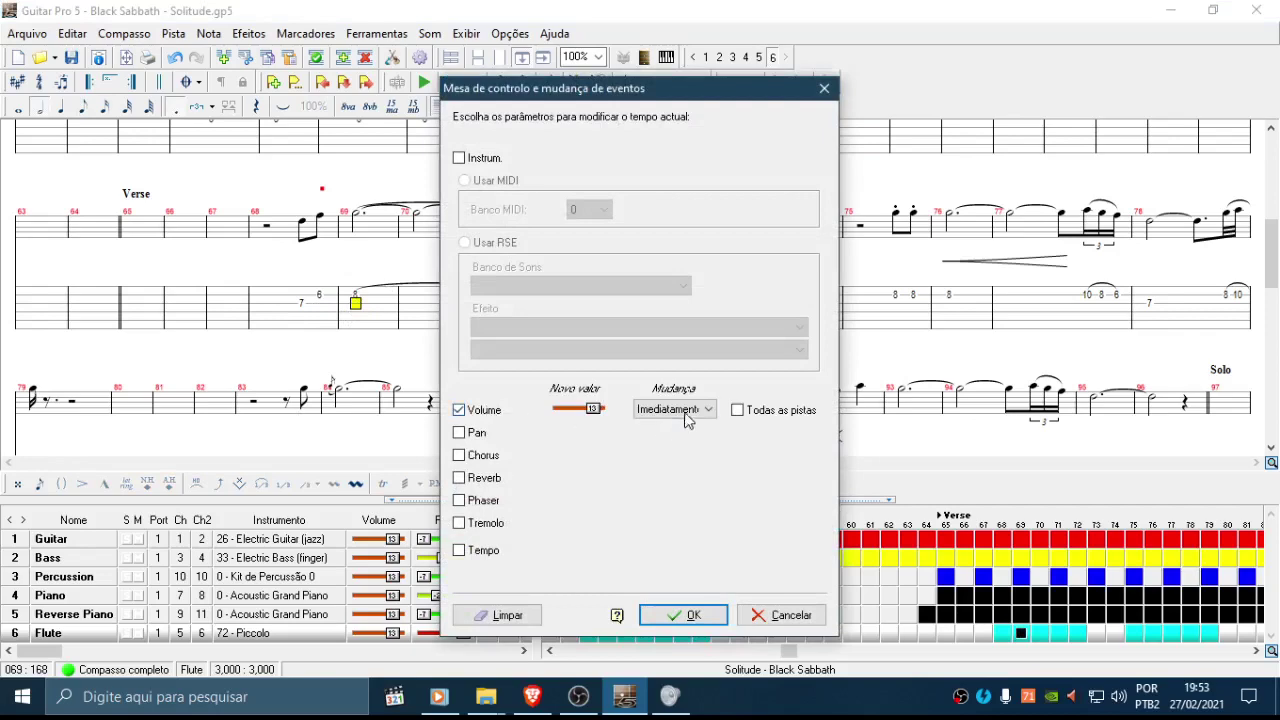
pyautogui.click(686, 410)
pyautogui.click(680, 463)
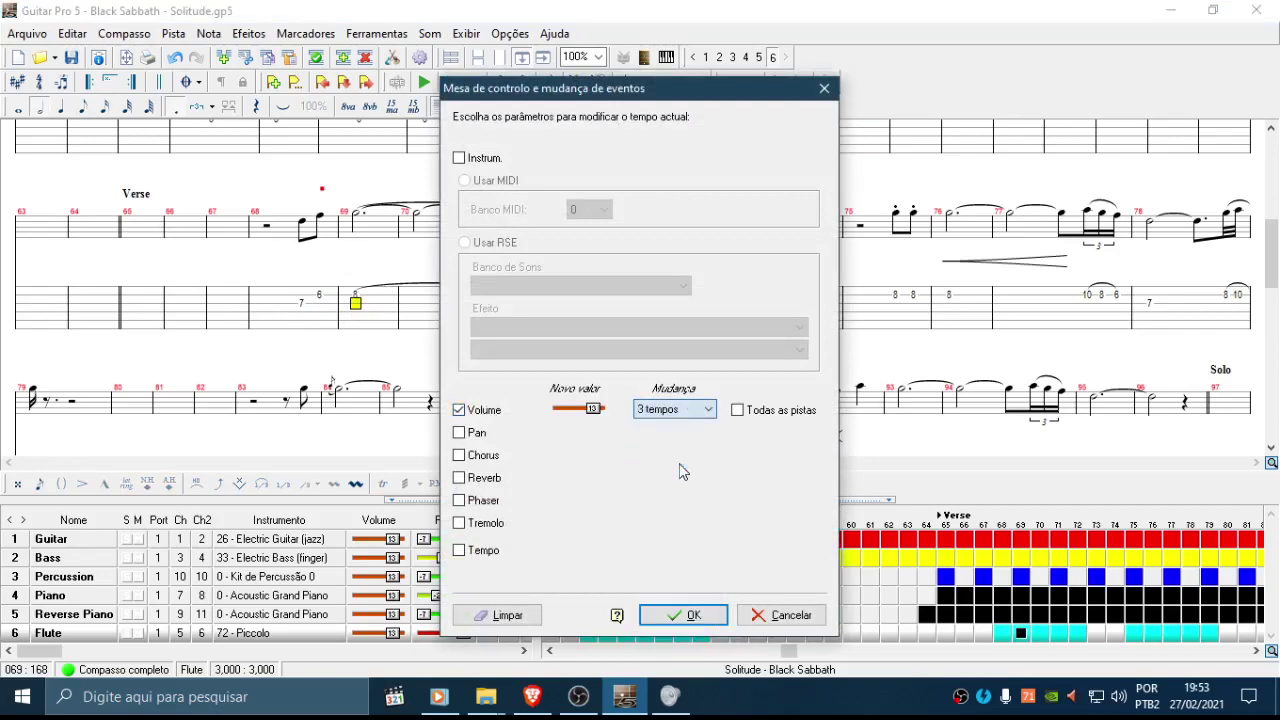
pyautogui.click(672, 615)
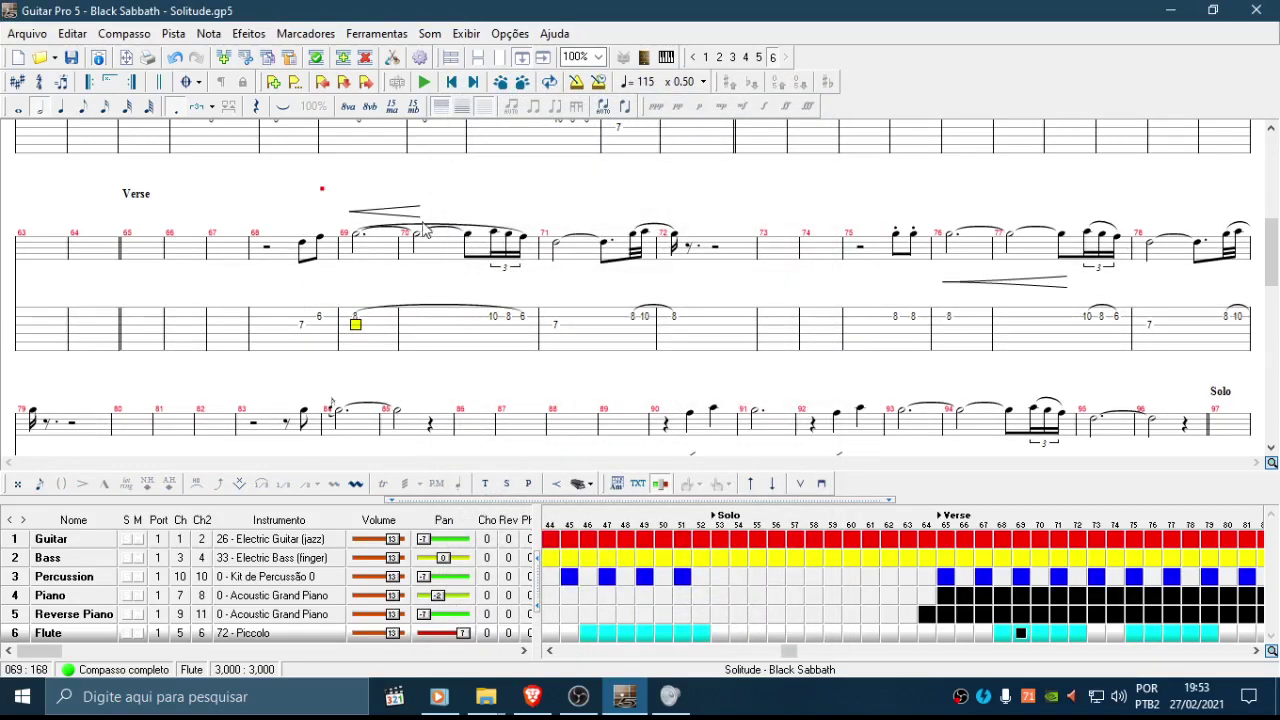
# Step: Split the last Flute note of bar 68 into two fret-6 sixteenths and clear the first one's volume event
pyautogui.click(320, 318)
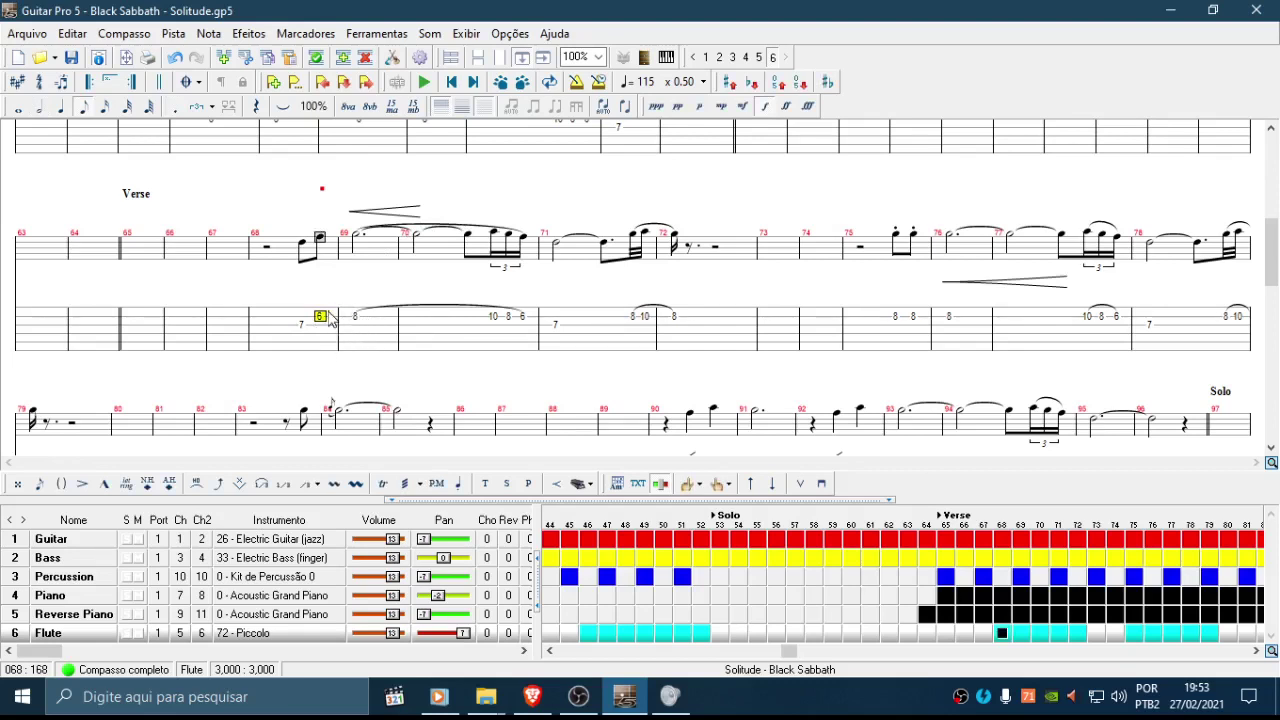
pyautogui.press('-')
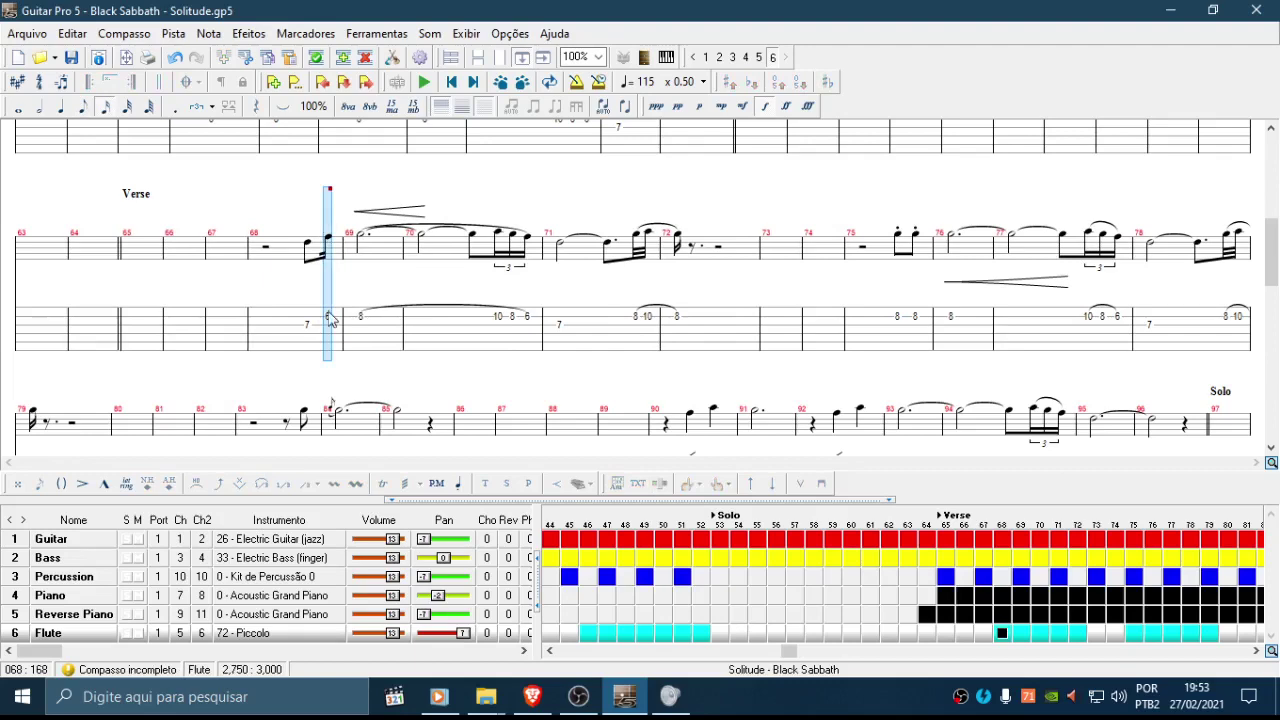
pyautogui.press('Right')
pyautogui.press('6')
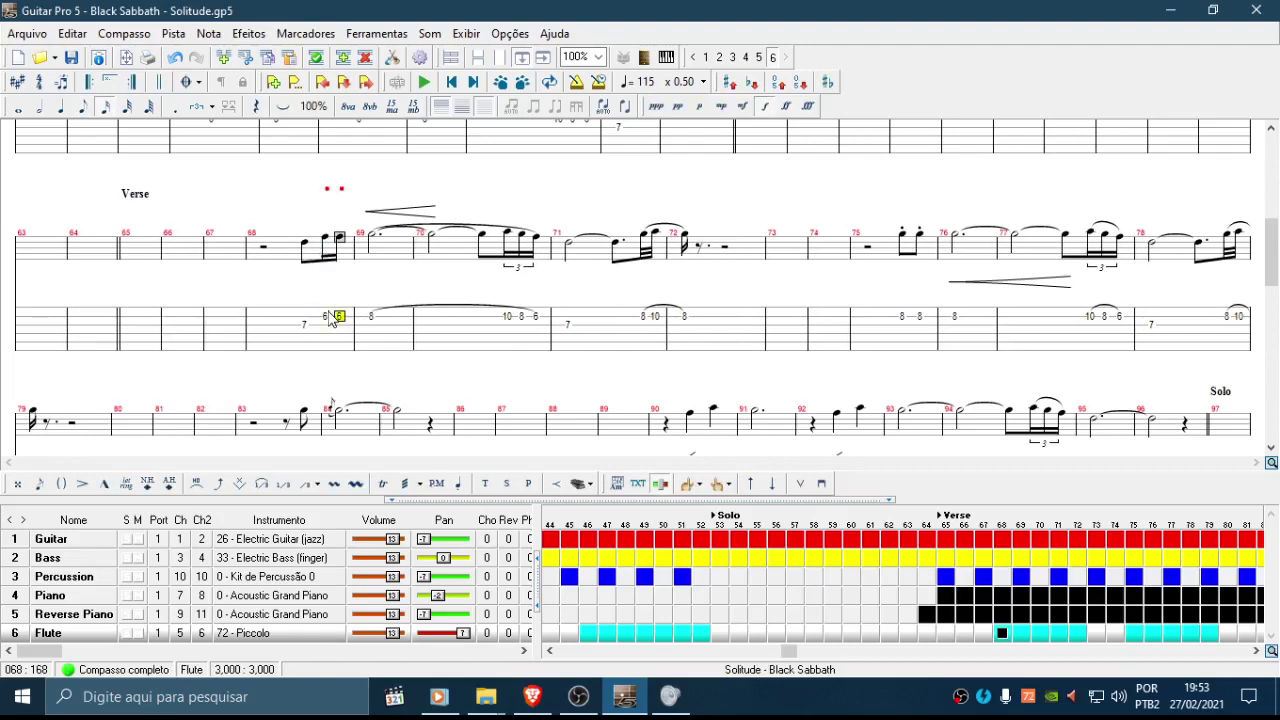
pyautogui.press('Left')
pyautogui.press('F10')
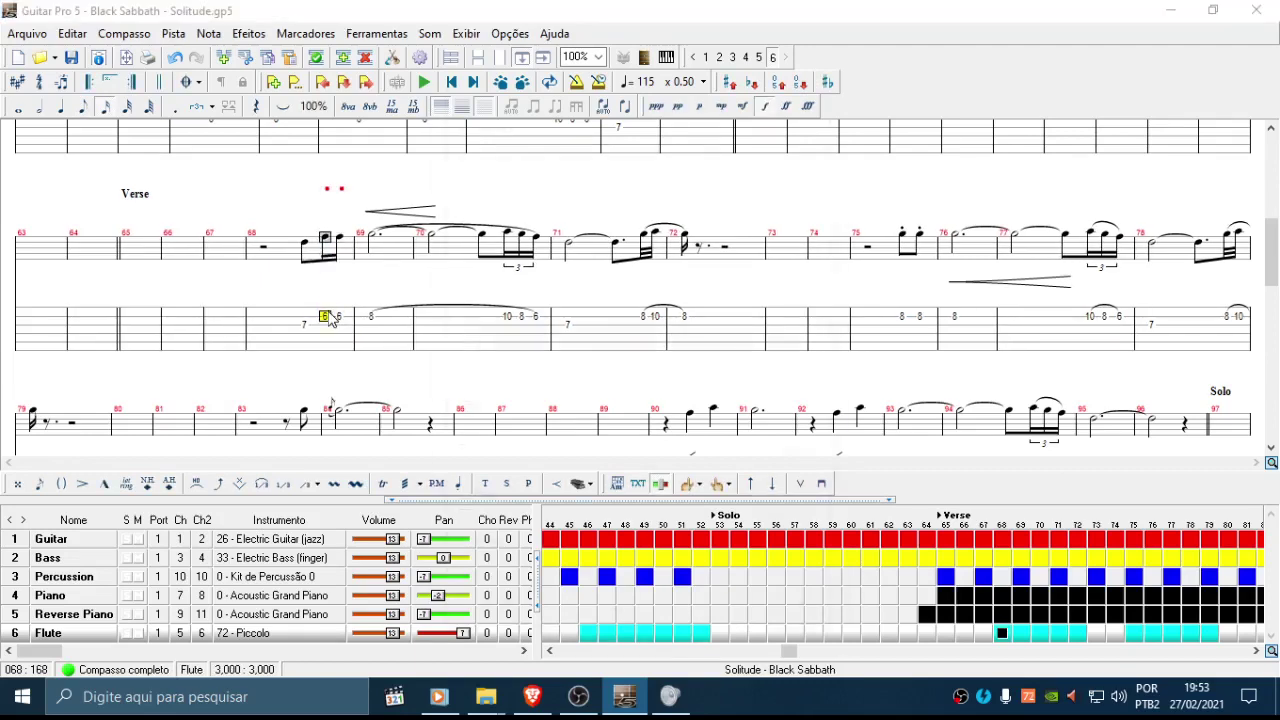
pyautogui.press('Return')
pyautogui.press('Right')
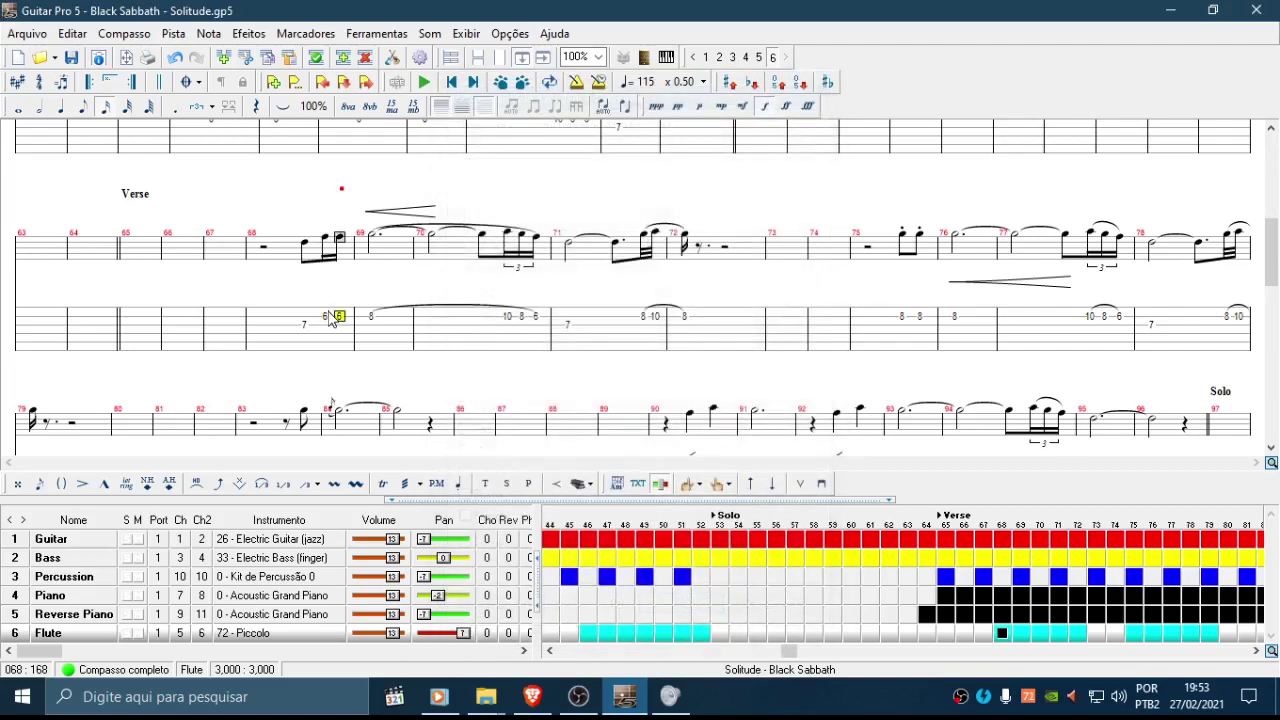
# Step: Restore the fret-6 eighth note in Flute bar 68 and delete the extra sixteenth after it
pyautogui.press('Left')
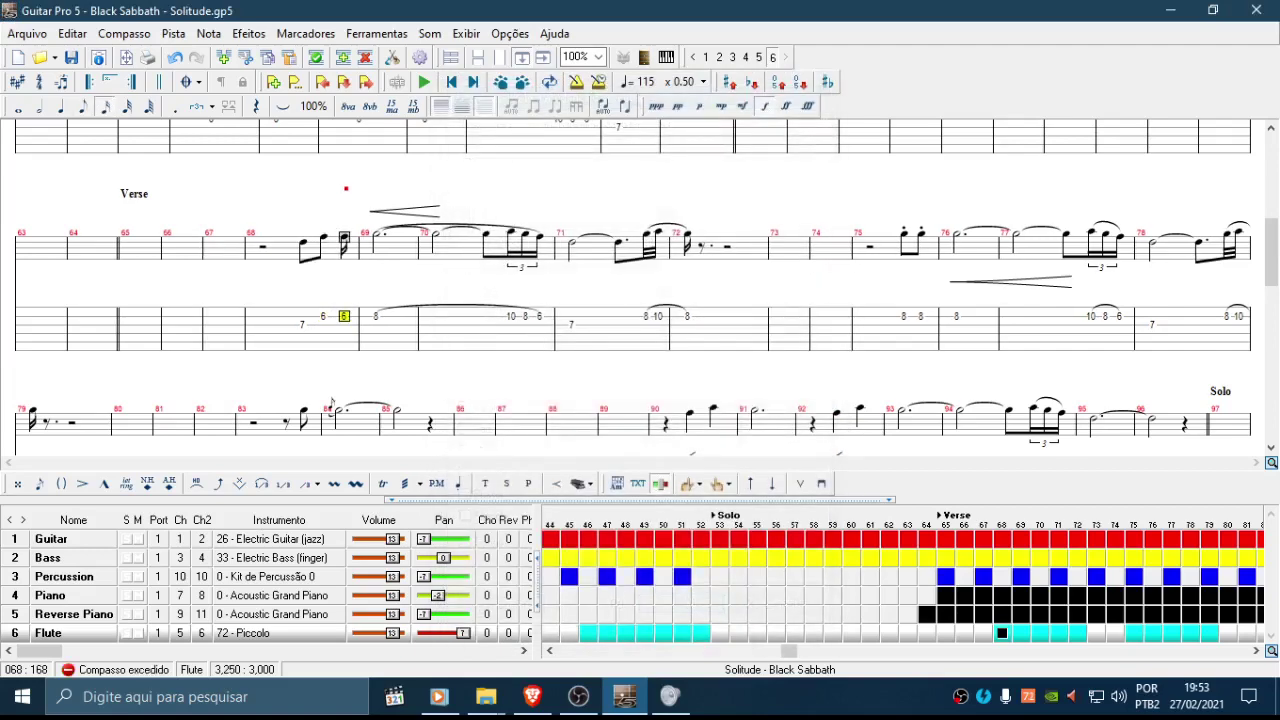
pyautogui.hotkey('shift', 'Right')
pyautogui.press('Delete')
pyautogui.press('Right')
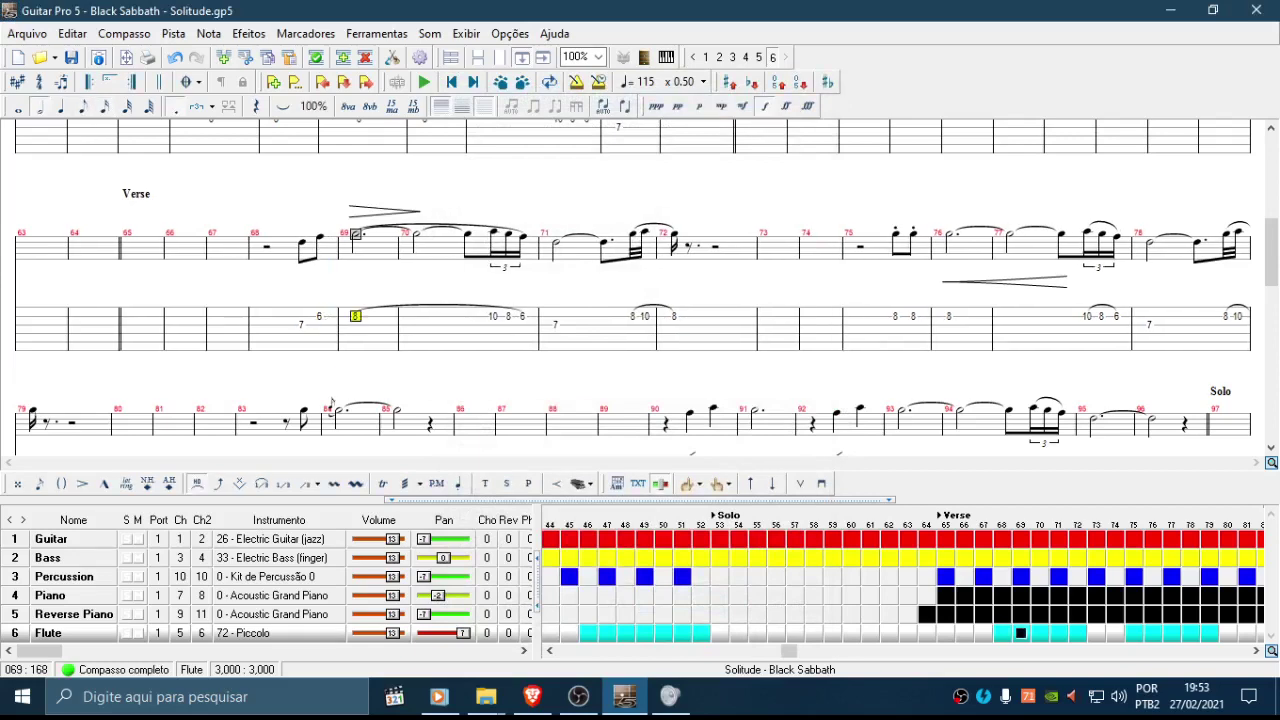
# Step: Clear the volume-change event from the first Flute note of bar 69
pyautogui.press('F10')
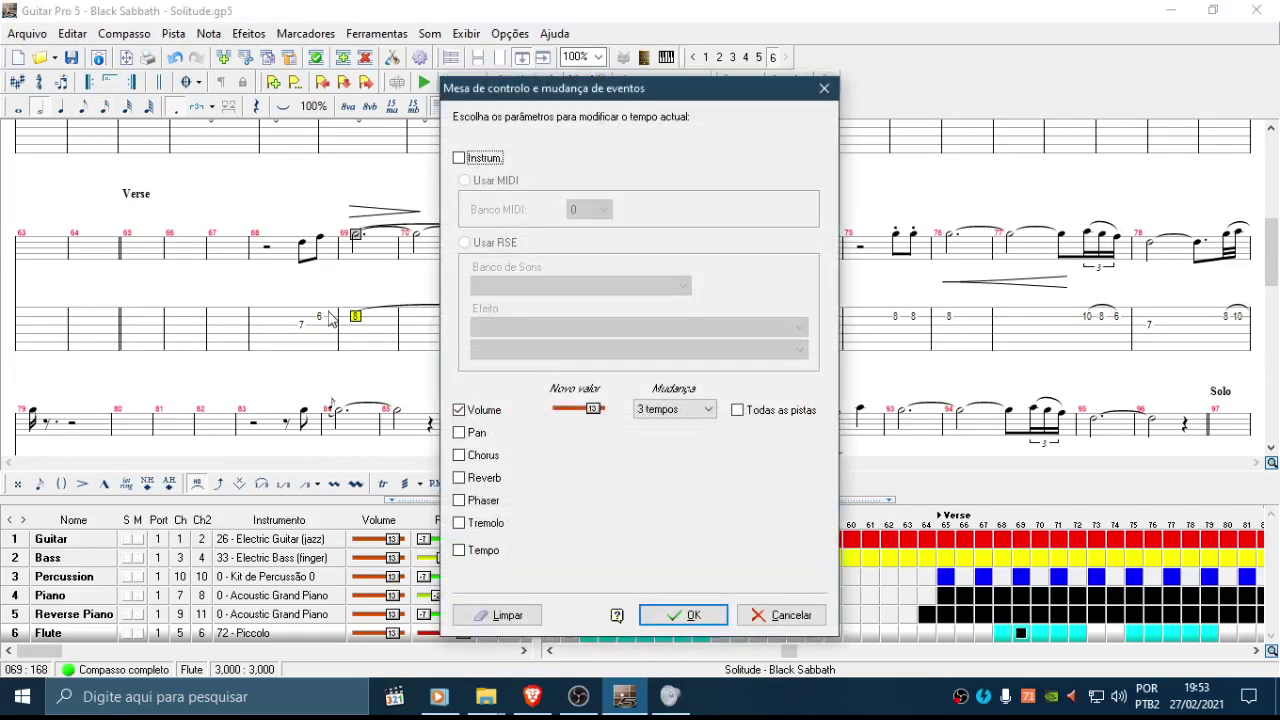
pyautogui.hotkey('alt', 'l')
pyautogui.press('Return')
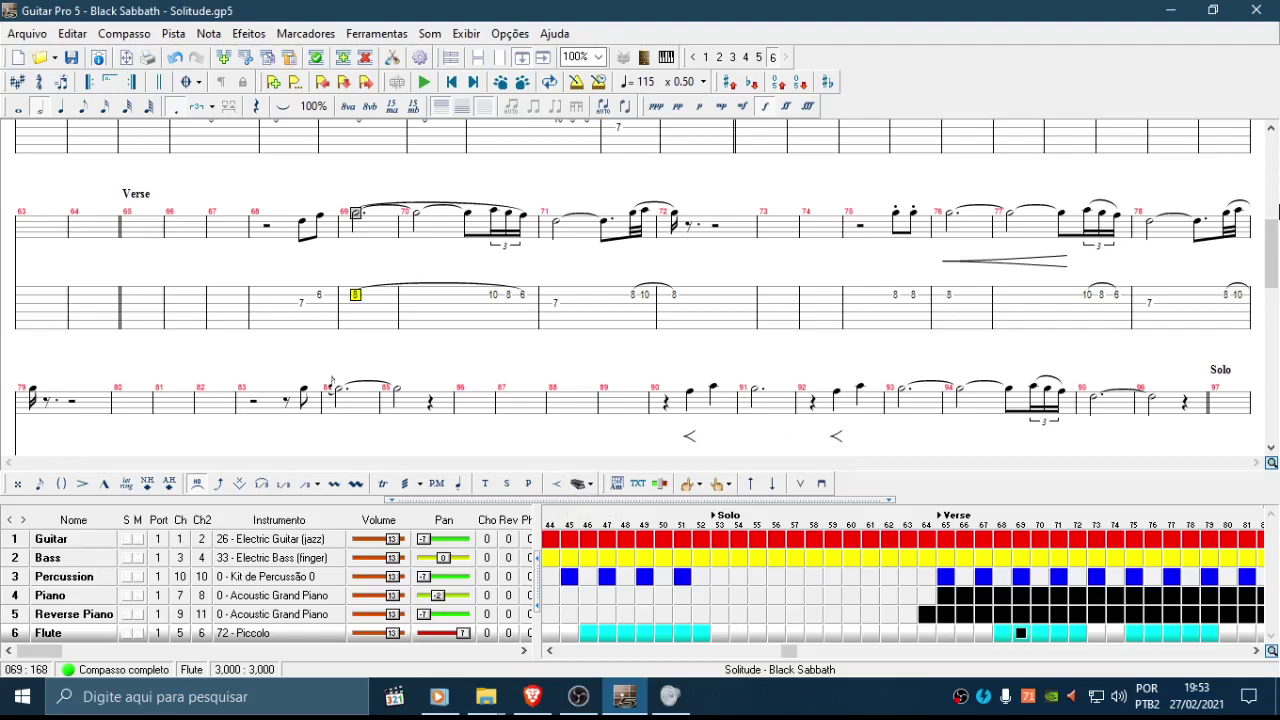
# Step: Remove the fret-10 grace note from the first Flute note of bar 84
pyautogui.moveTo(1275, 256); pyautogui.dragTo(1276, 301)
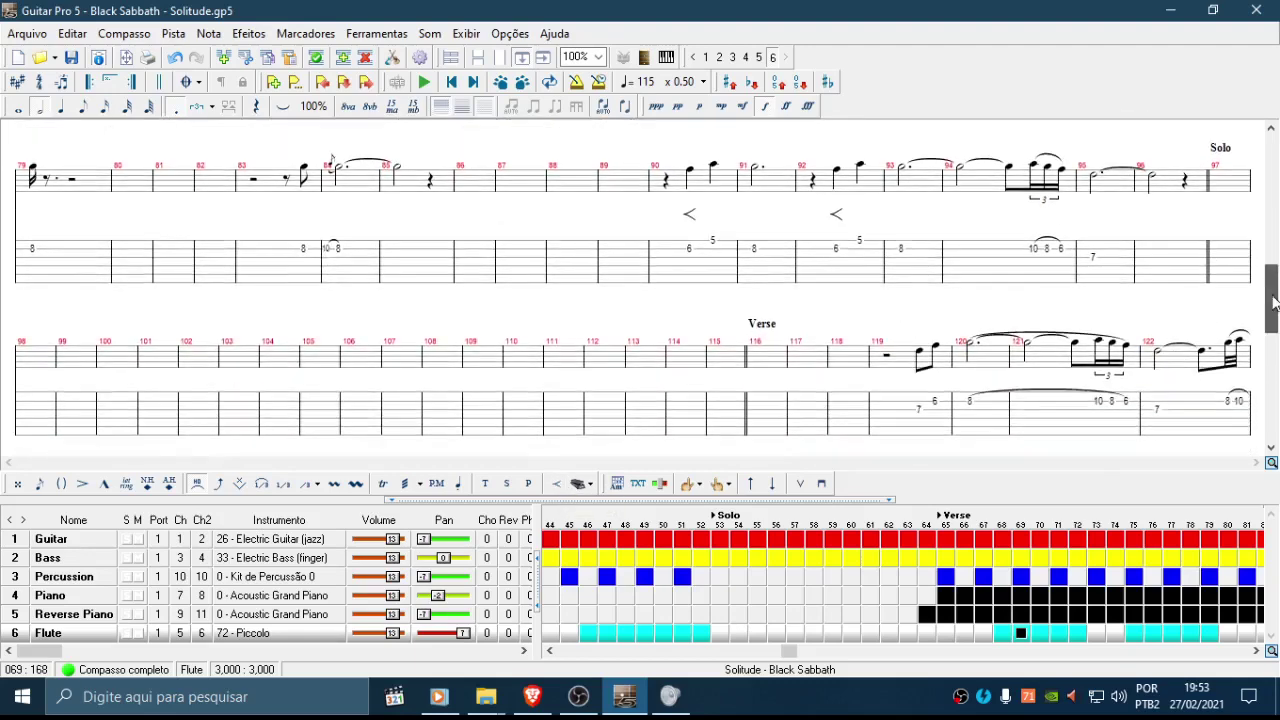
pyautogui.click(340, 249)
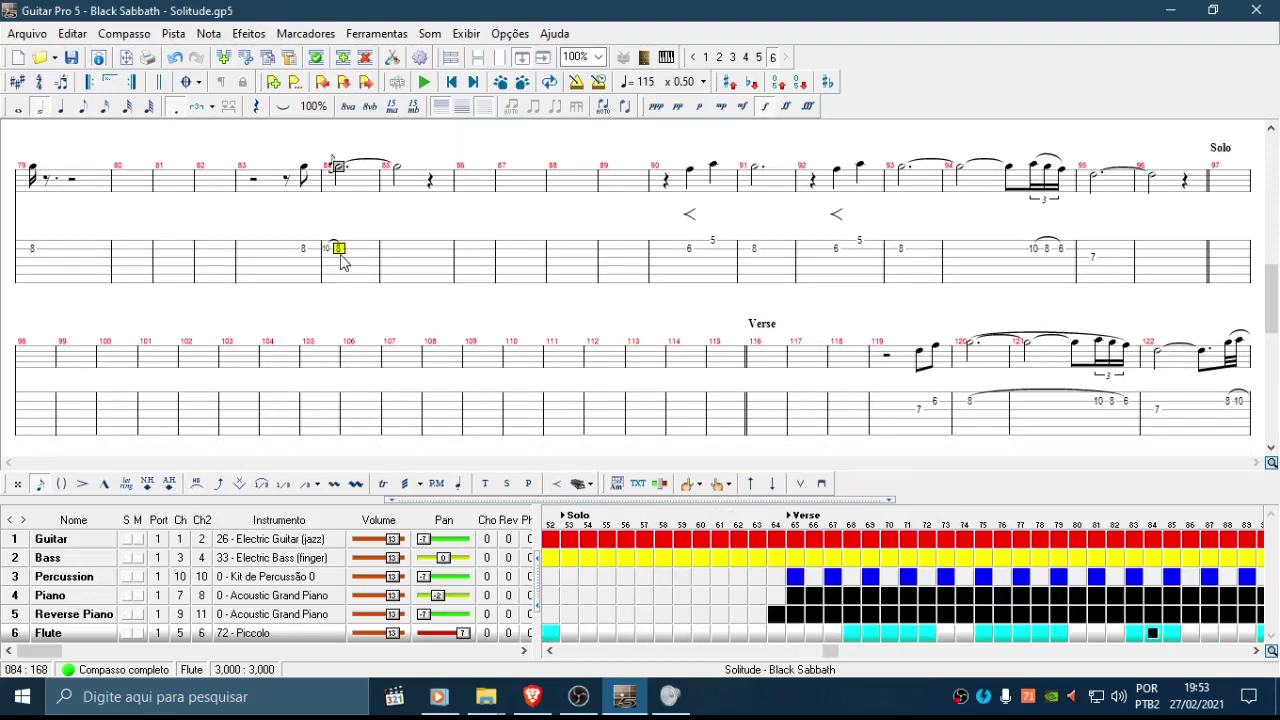
pyautogui.press('g')
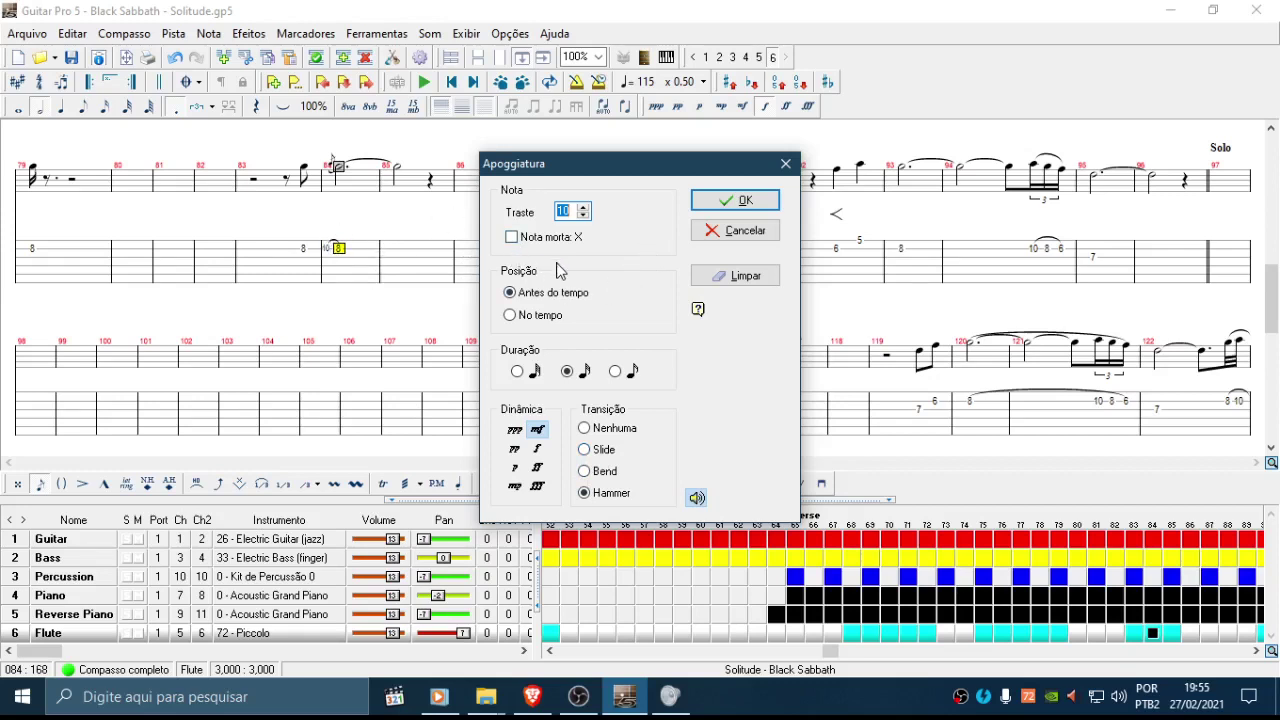
pyautogui.click(731, 276)
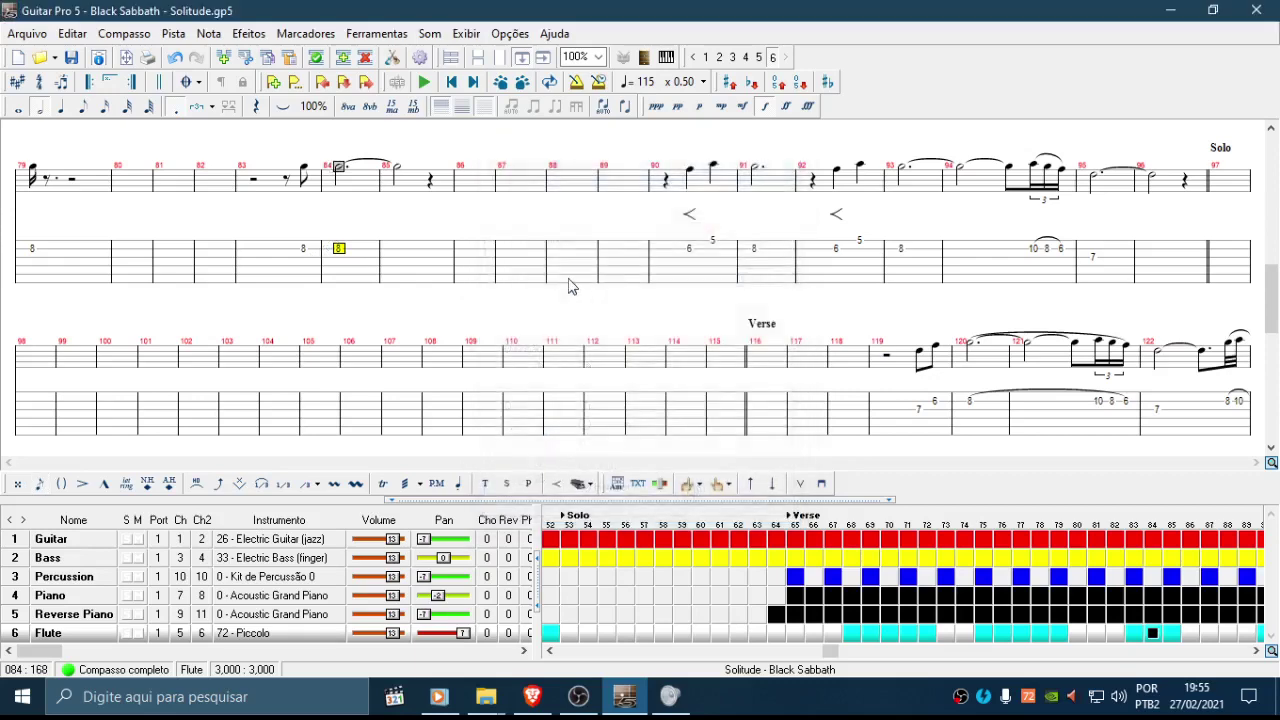
# Step: Split the first Flute note of bar 84 into two dotted quarters, with the first on fret 10 and the second on fret 8
pyautogui.press('+')
pyautogui.hotkey('shift', 'Right')
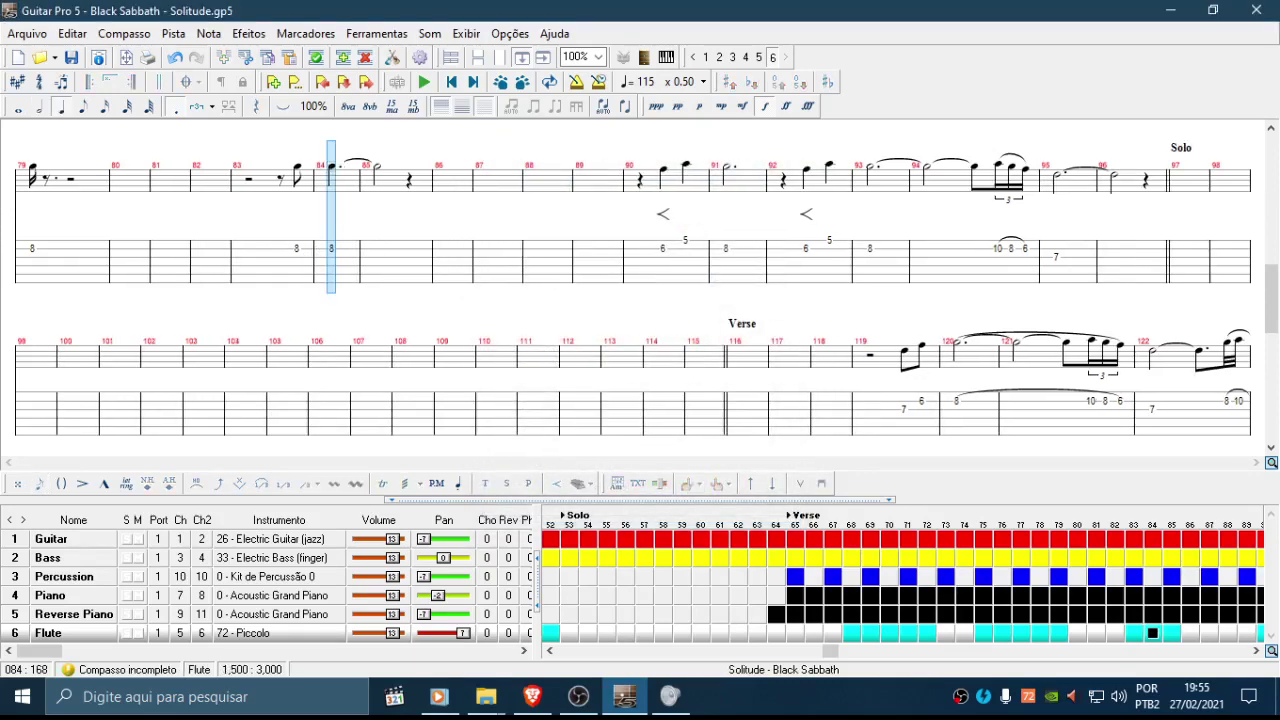
pyautogui.hotkey('ctrl', 'c')
pyautogui.hotkey('ctrl', 'v')
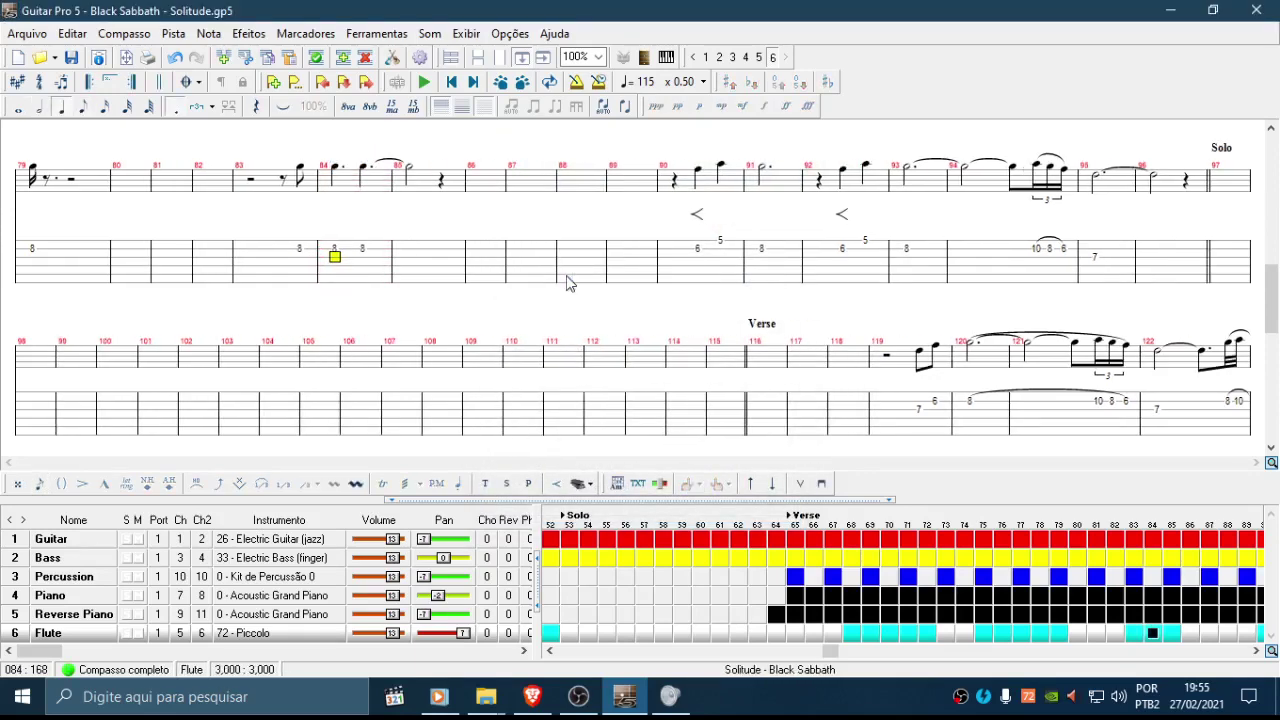
pyautogui.press('Up')
pyautogui.write('10')
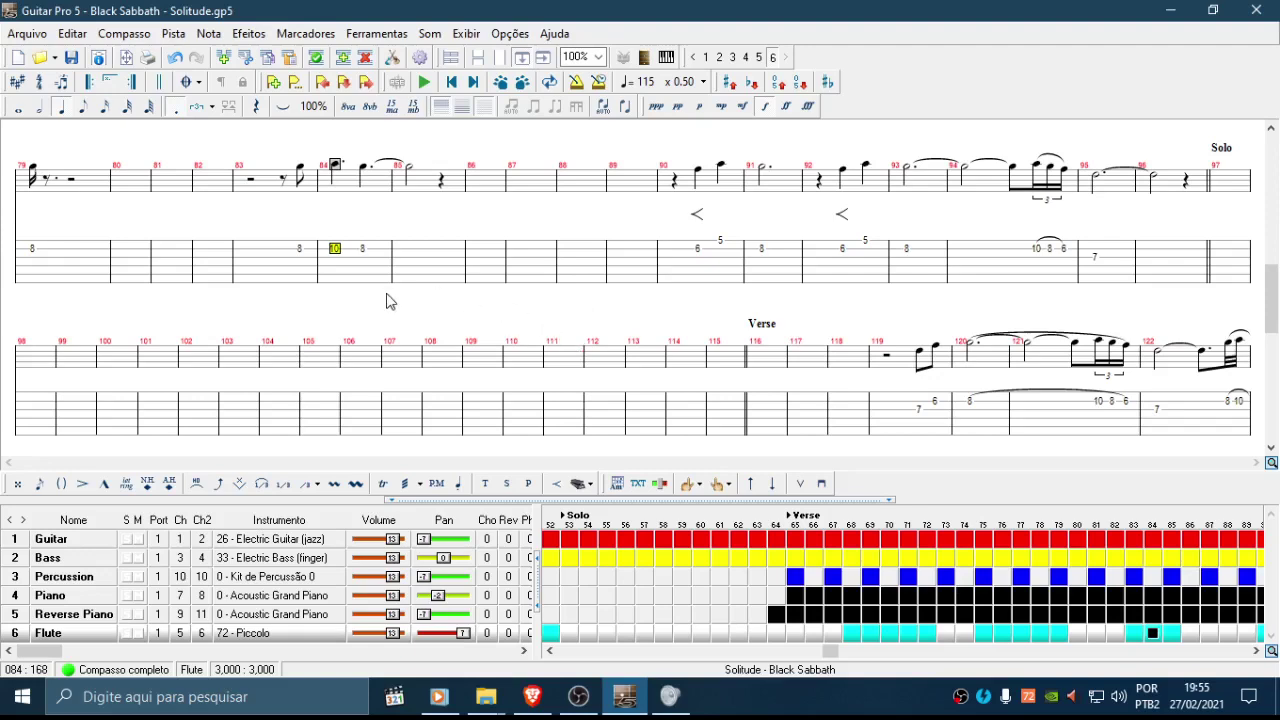
# Step: Undo the latest edits that split the Flute note in bar 84
pyautogui.hotkey('ctrl', 'z')
pyautogui.hotkey('ctrl', 'z')
pyautogui.hotkey('ctrl', 'z')
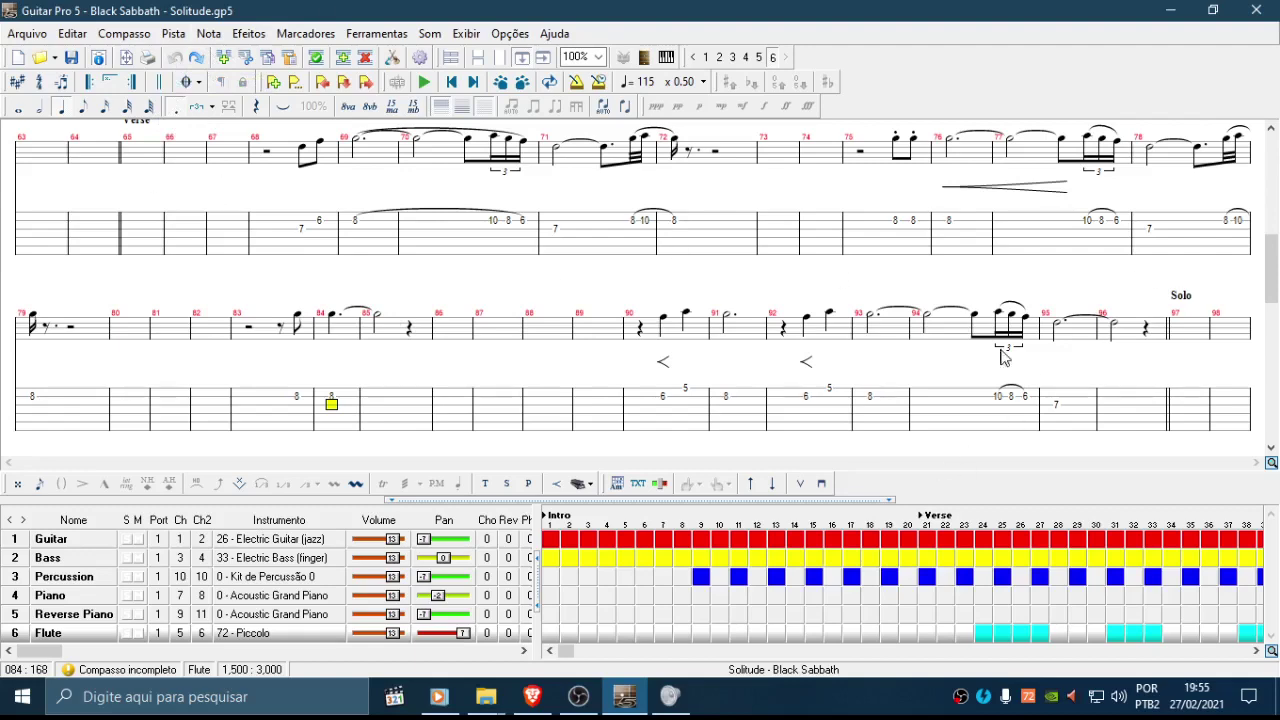
# Step: Reload the saved Black Sabbath - Solitude tab from the Black Sabbath folder of the Guitar Pro tablature collection
pyautogui.click(56, 58)
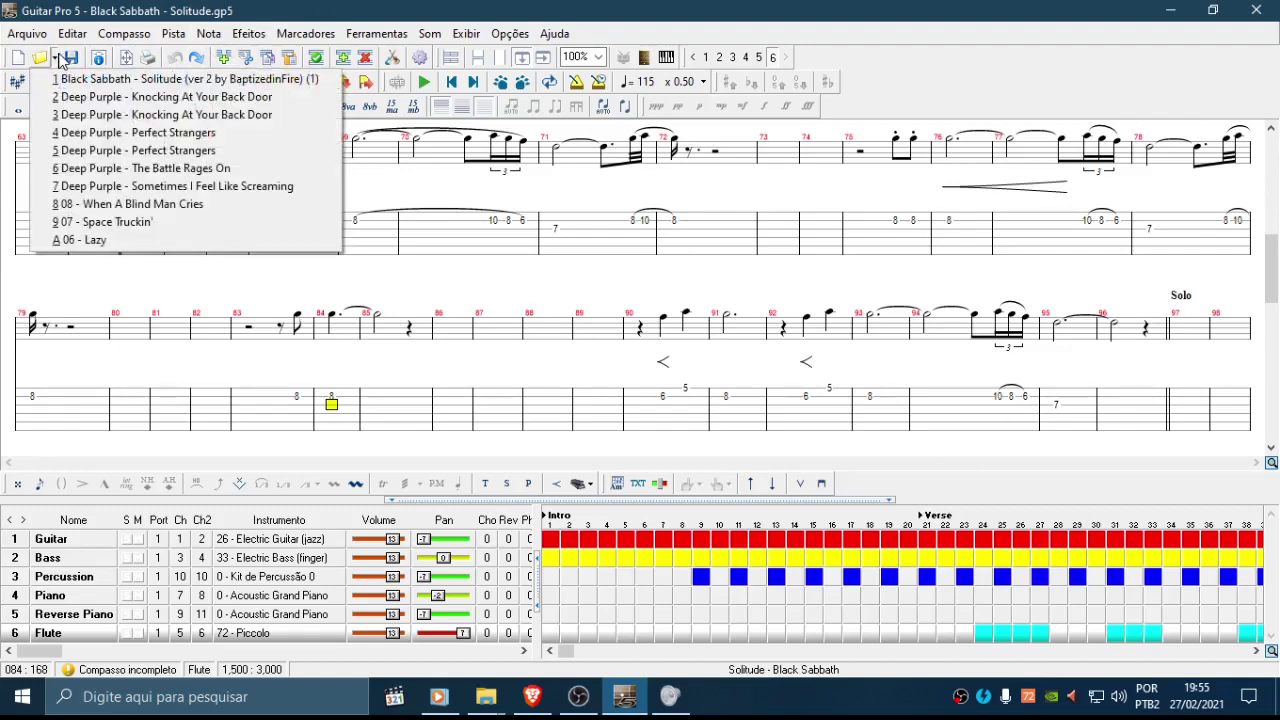
pyautogui.click(43, 56)
pyautogui.click(643, 374)
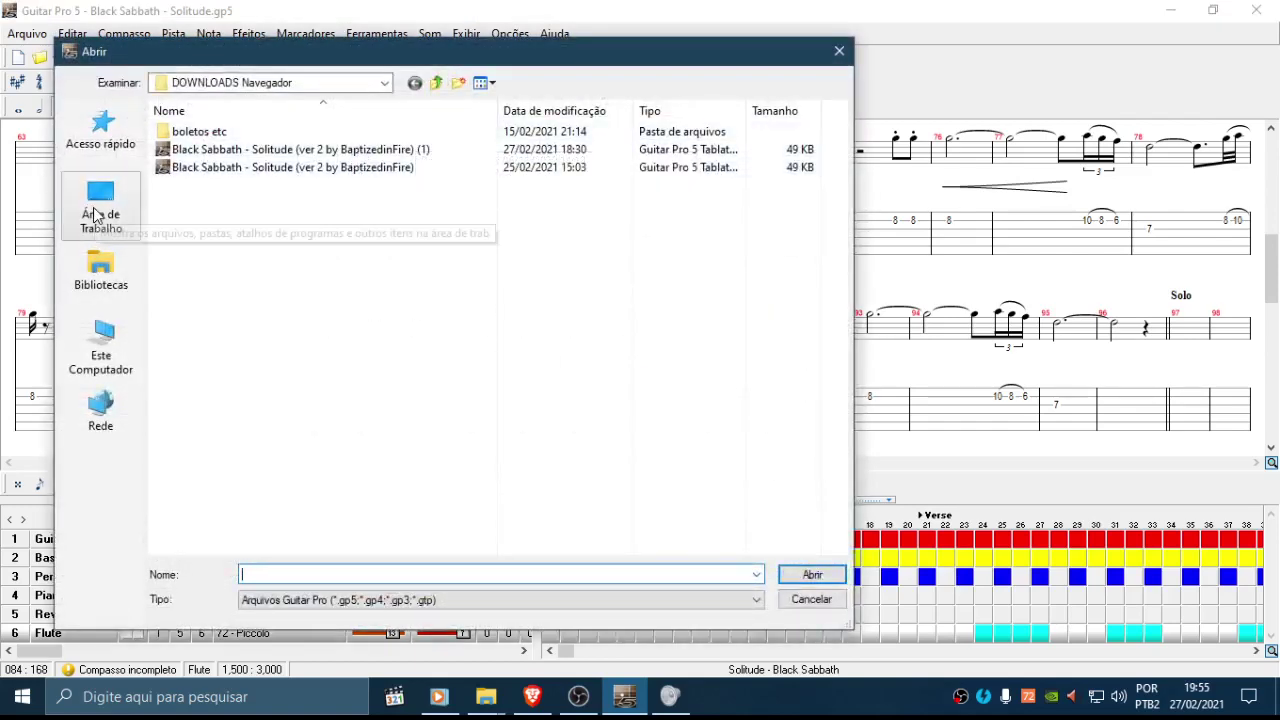
pyautogui.click(97, 213)
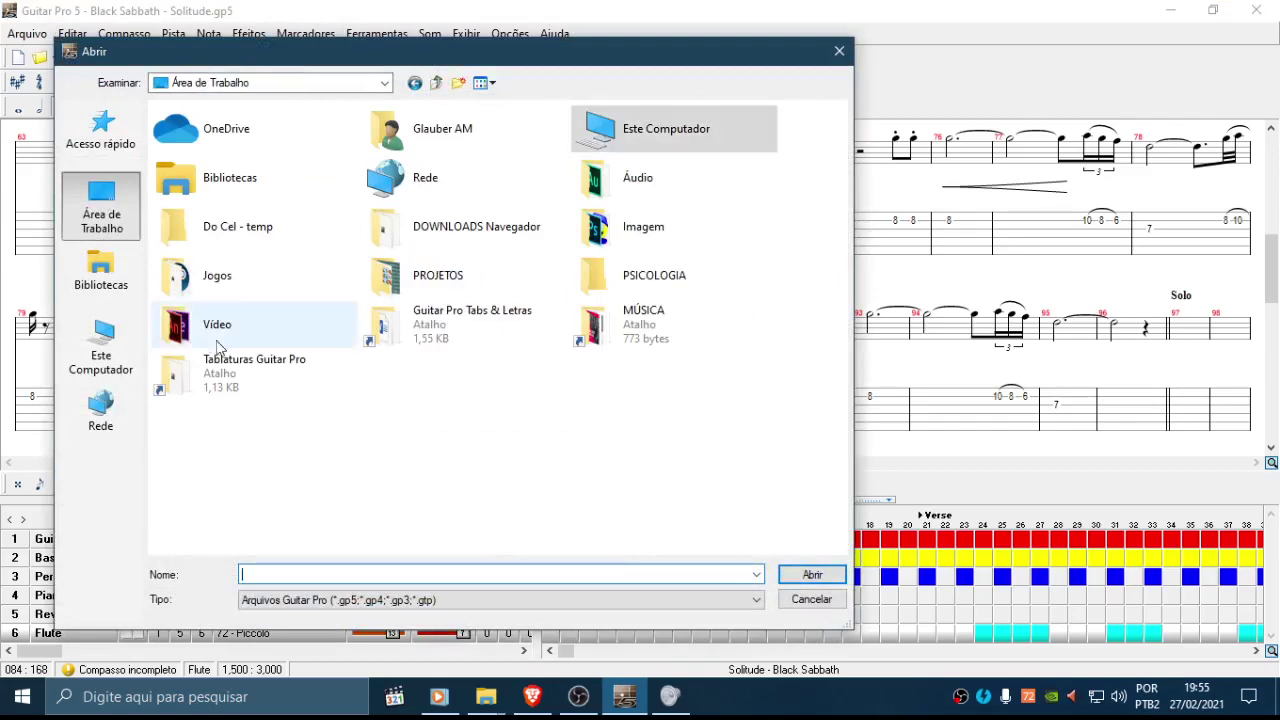
pyautogui.doubleClick(242, 370)
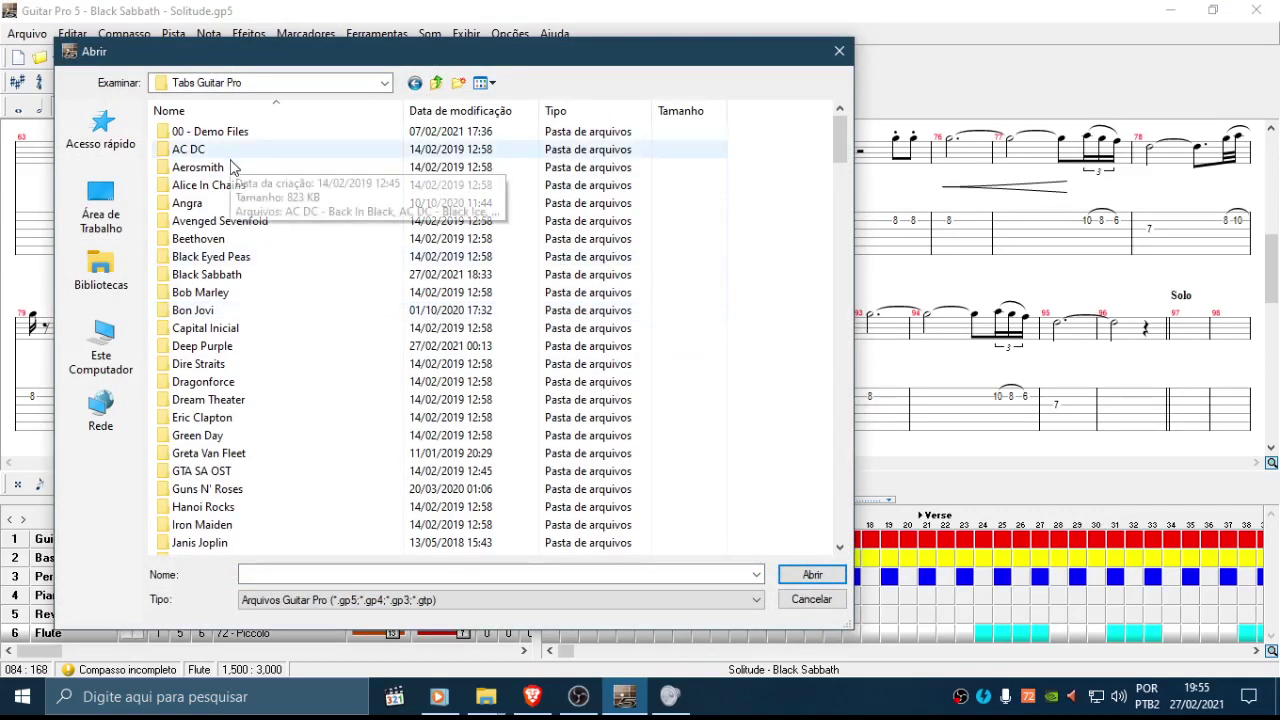
pyautogui.doubleClick(227, 280)
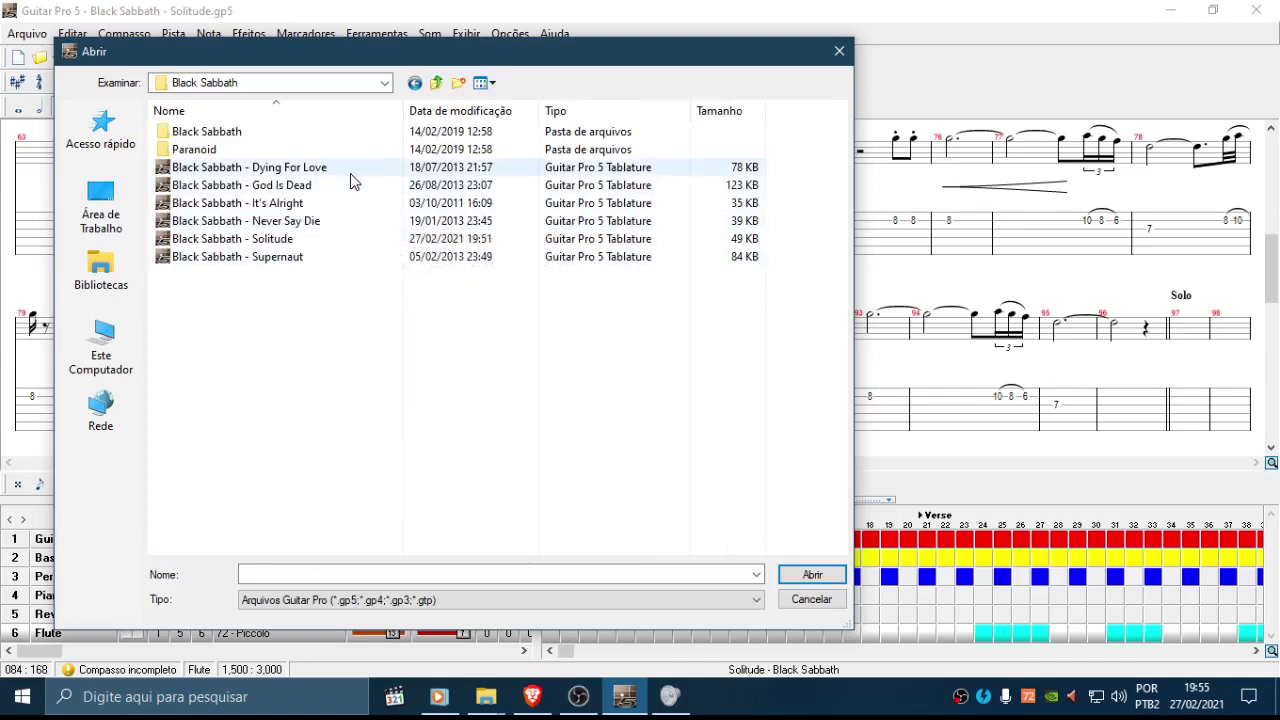
pyautogui.doubleClick(313, 243)
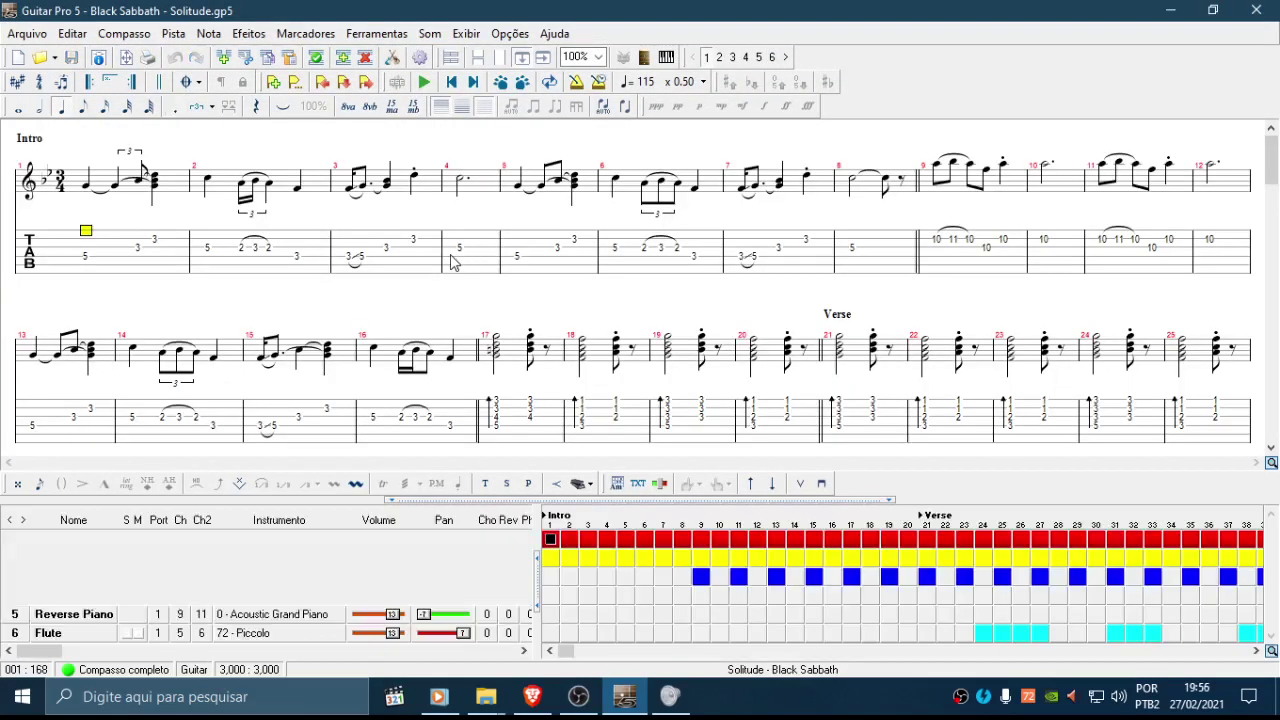
# Step: Locate Flute bars 83 and 84 and play the passage from the last note of bar 83
pyautogui.click(72, 614)
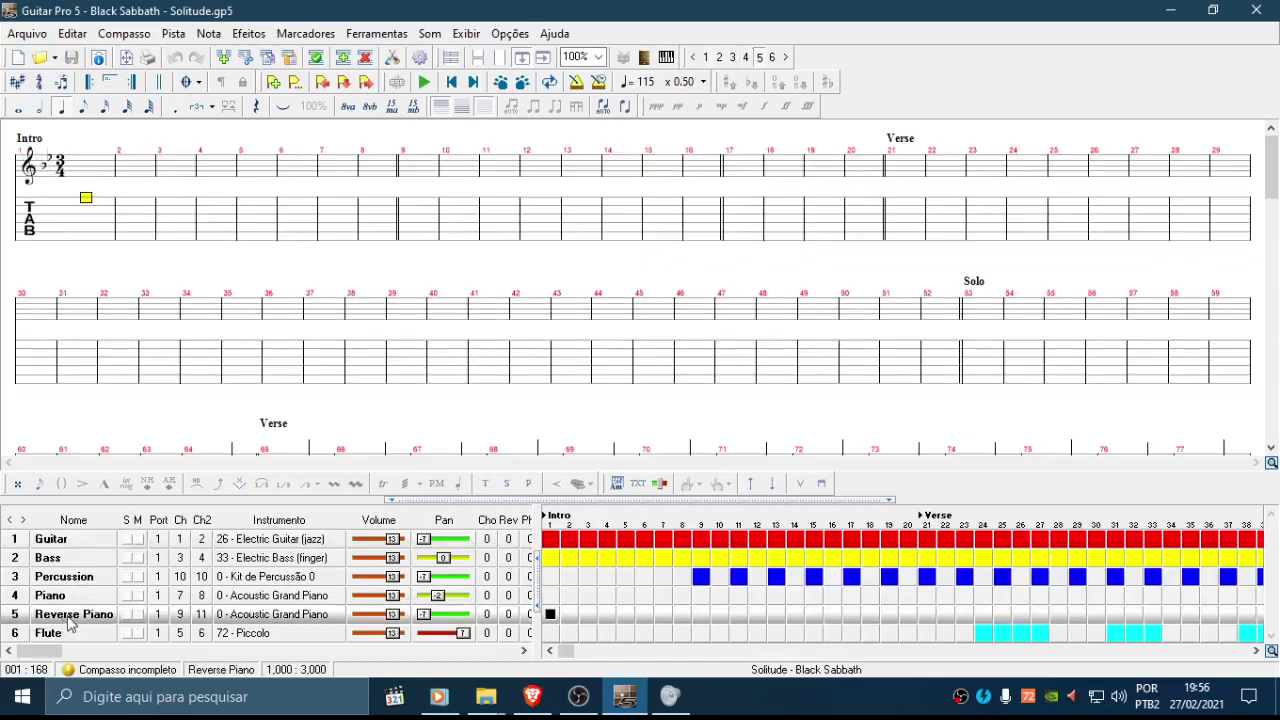
pyautogui.moveTo(1271, 165); pyautogui.dragTo(1271, 408)
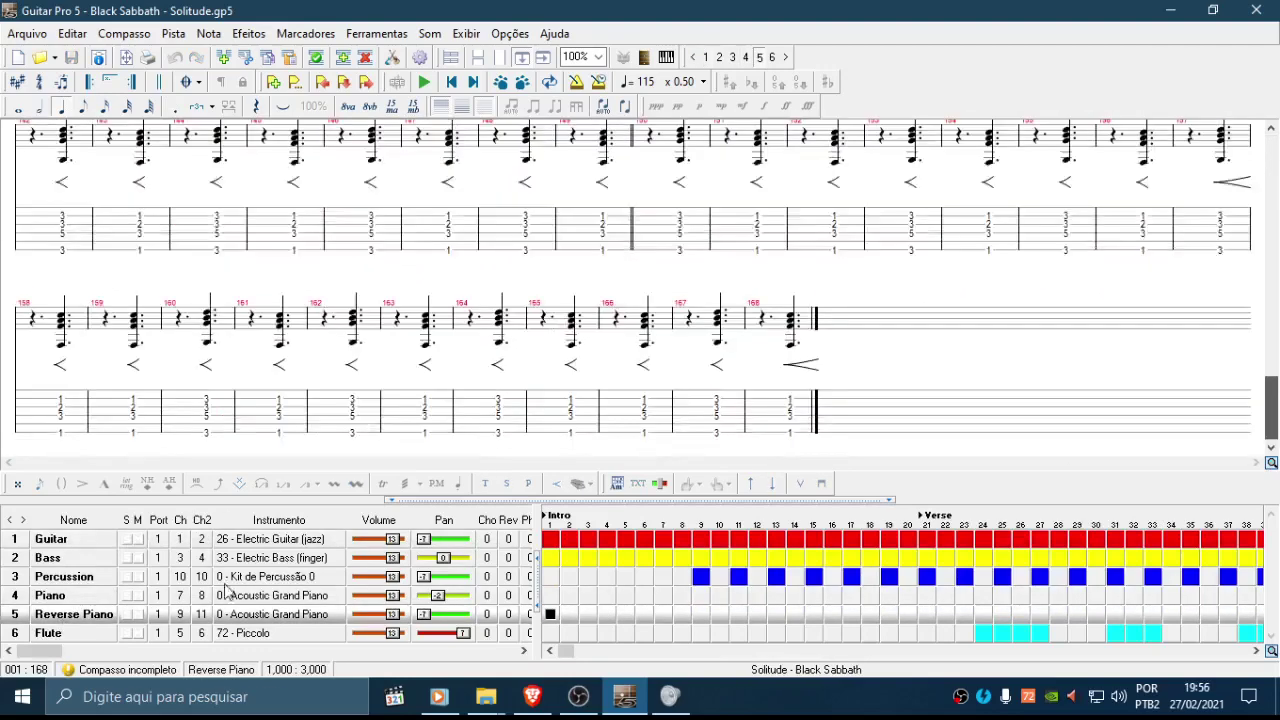
pyautogui.click(58, 634)
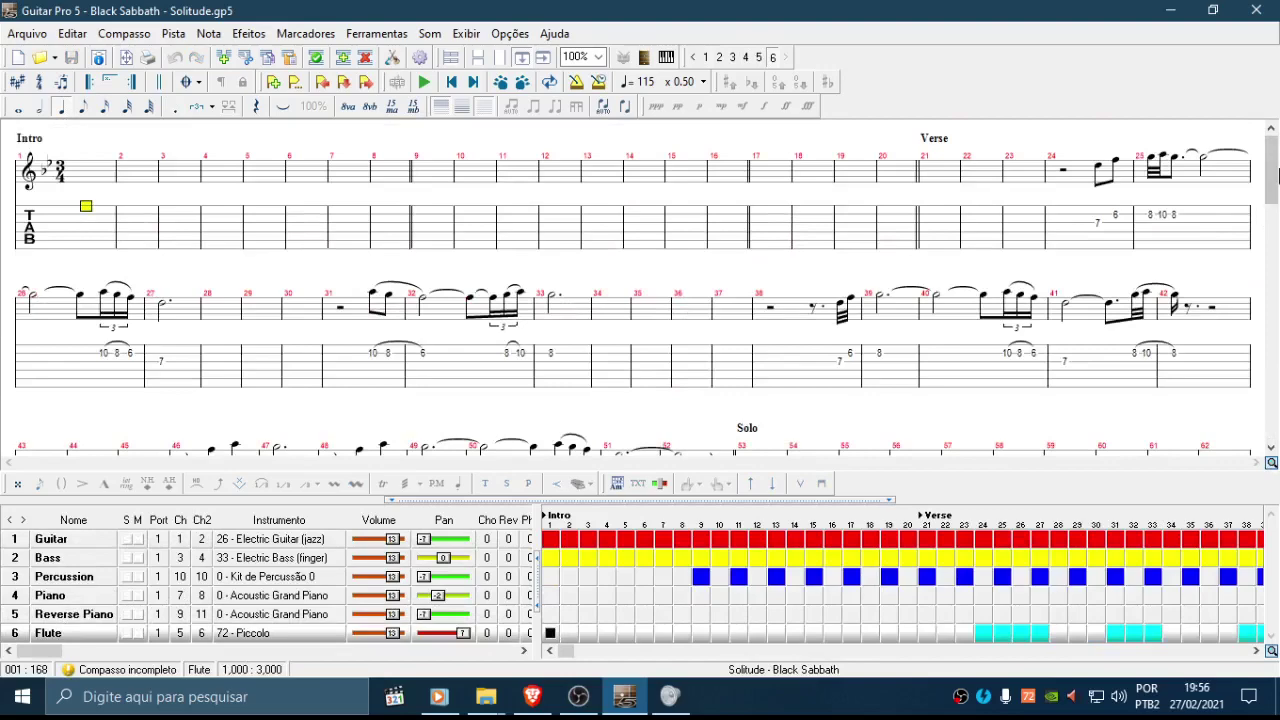
pyautogui.moveTo(1274, 175); pyautogui.dragTo(1275, 248)
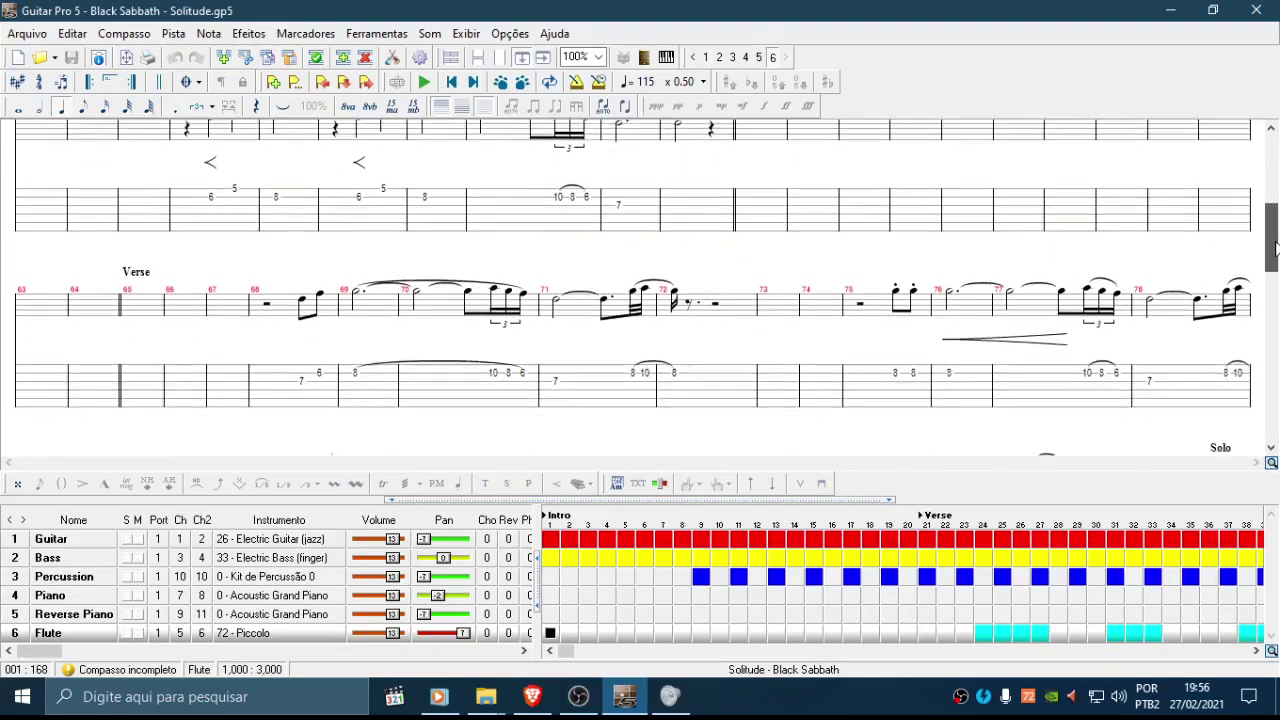
pyautogui.scroll(-4, 225, 297)
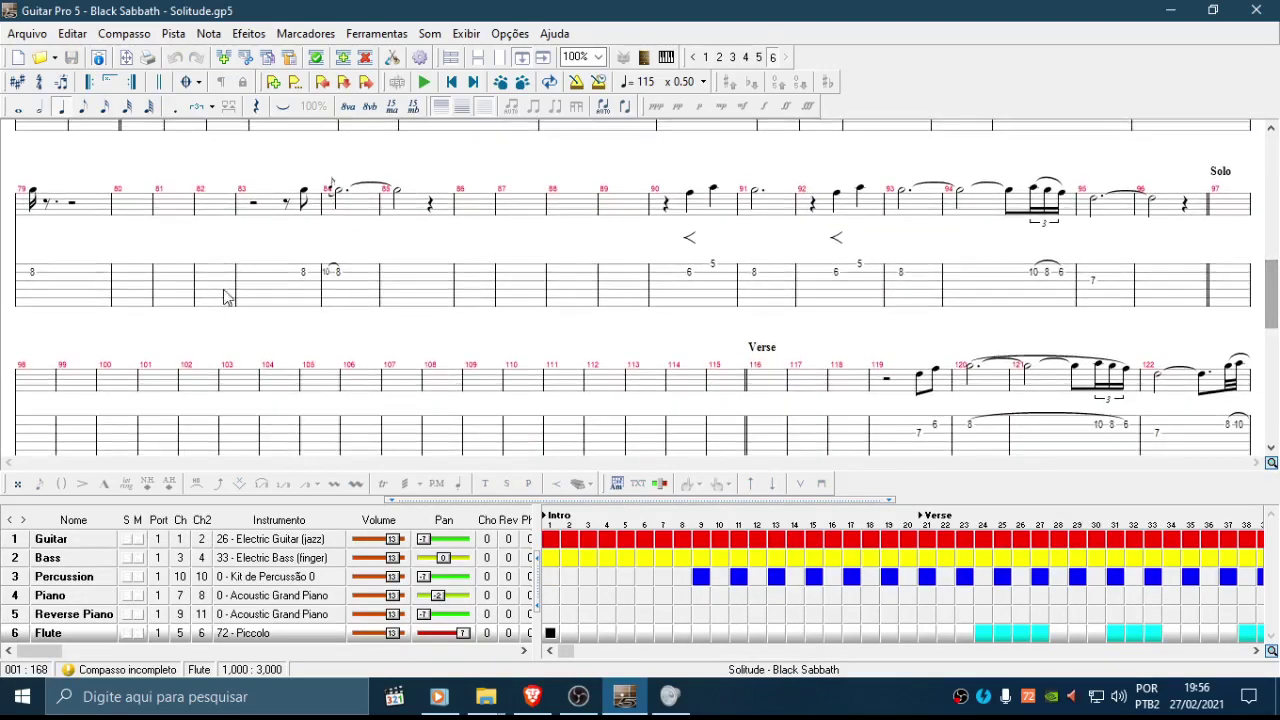
pyautogui.click(294, 281)
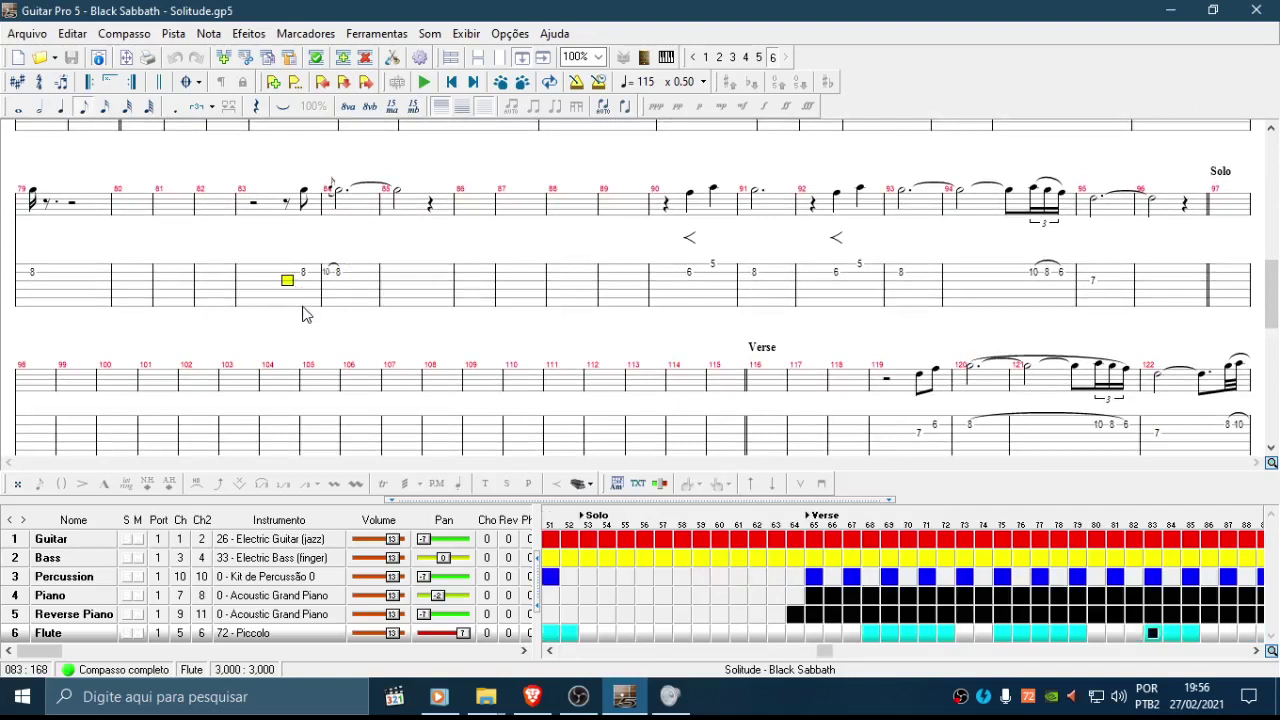
pyautogui.click(308, 283)
pyautogui.click(346, 283)
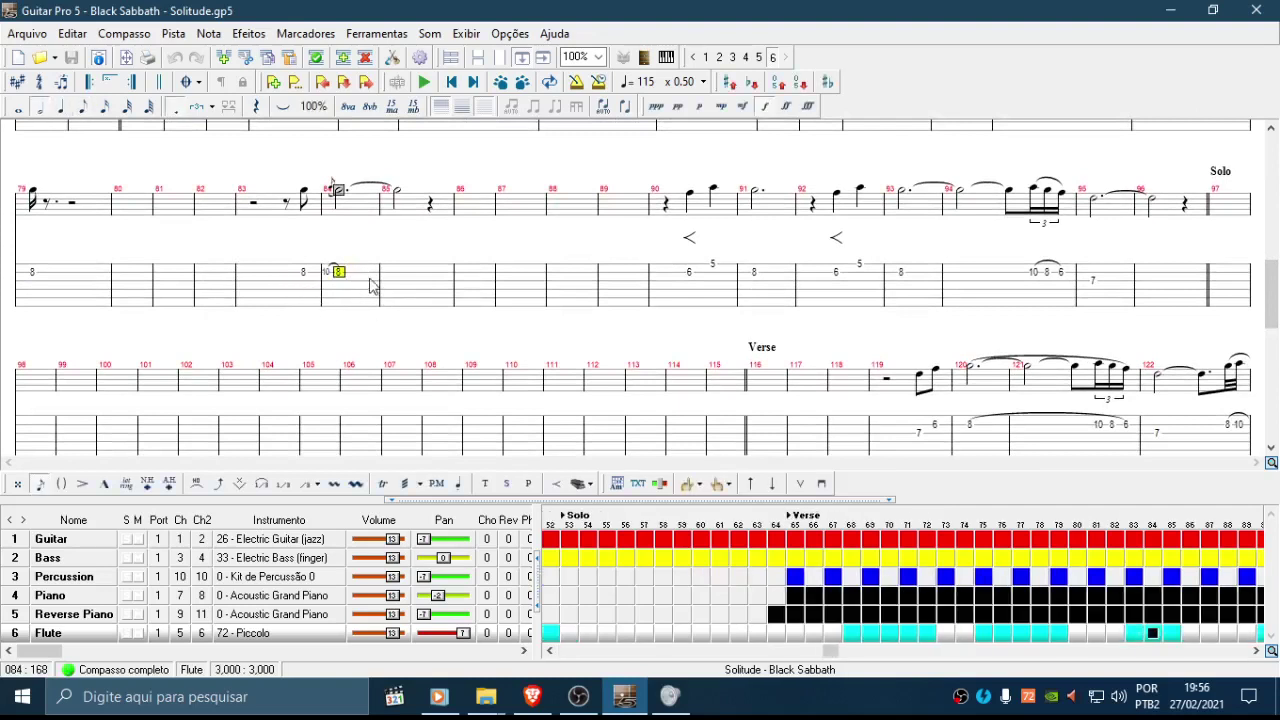
pyautogui.click(310, 280)
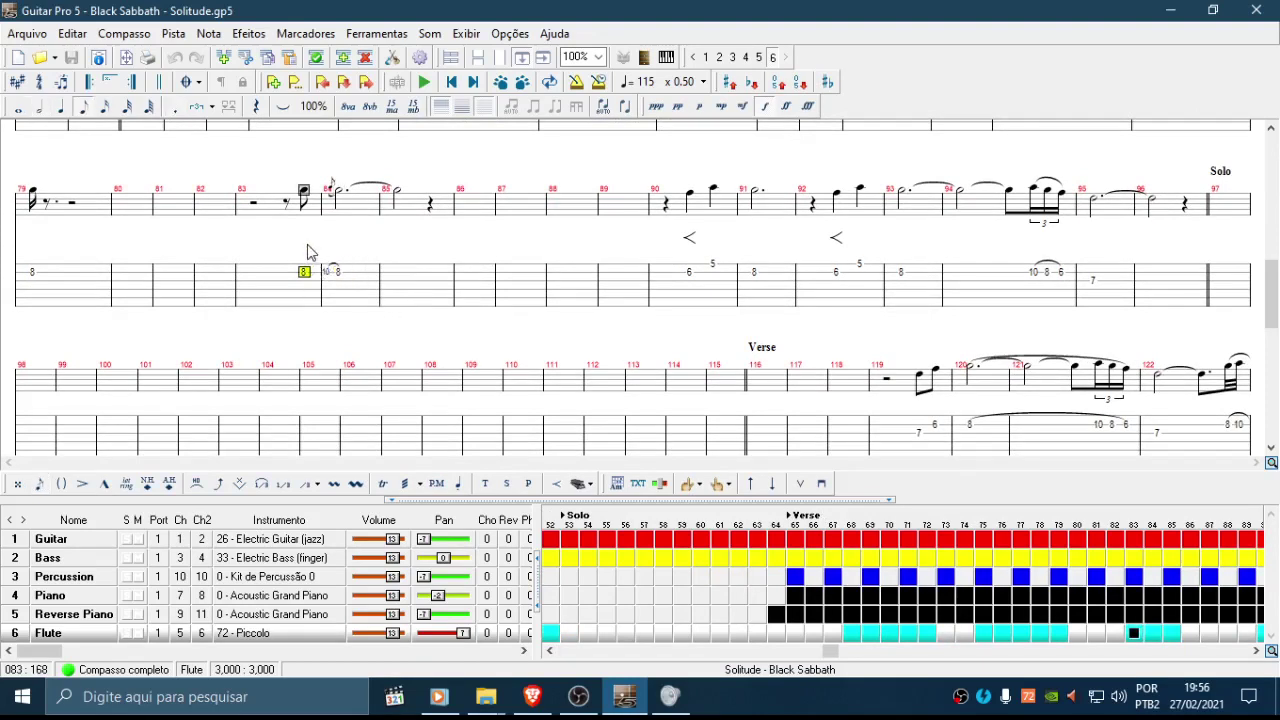
pyautogui.press('space')
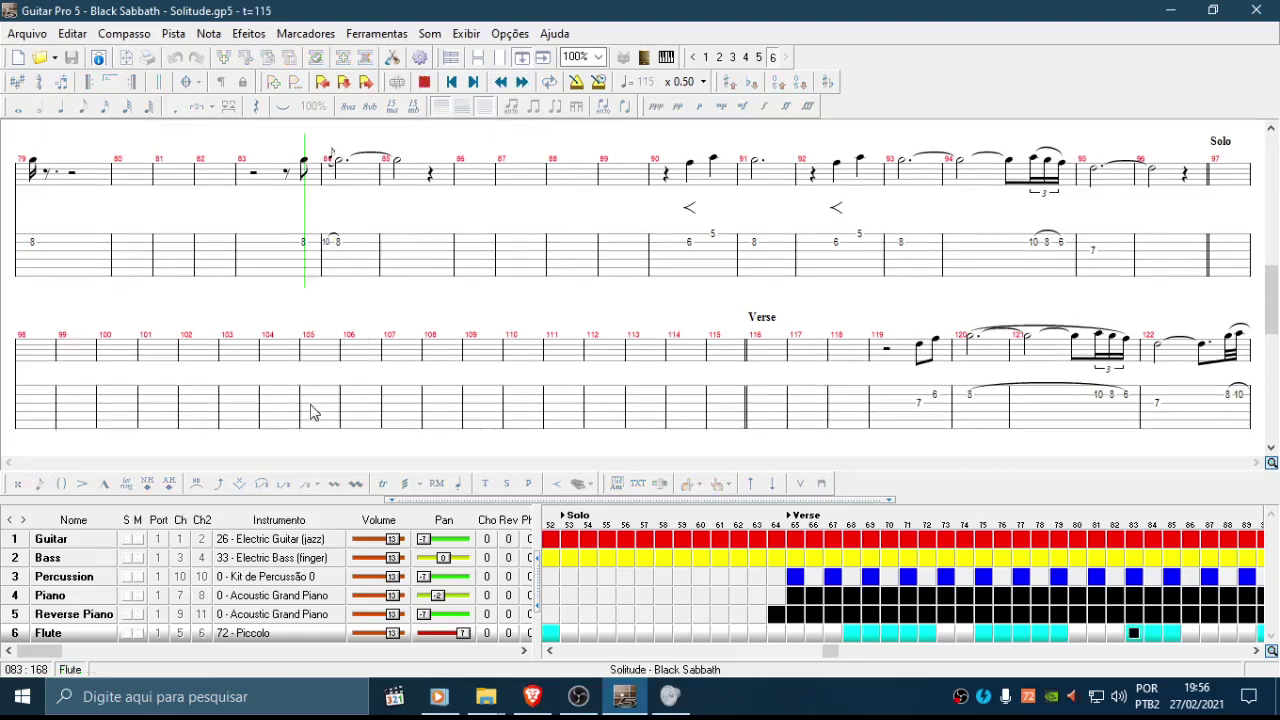
pyautogui.press('space')
pyautogui.click(304, 252)
pyautogui.press('space')
pyautogui.press('space')
# Step: Solo the Flute track and replay the passage from the end of bar 83 into bar 84
pyautogui.click(127, 633)
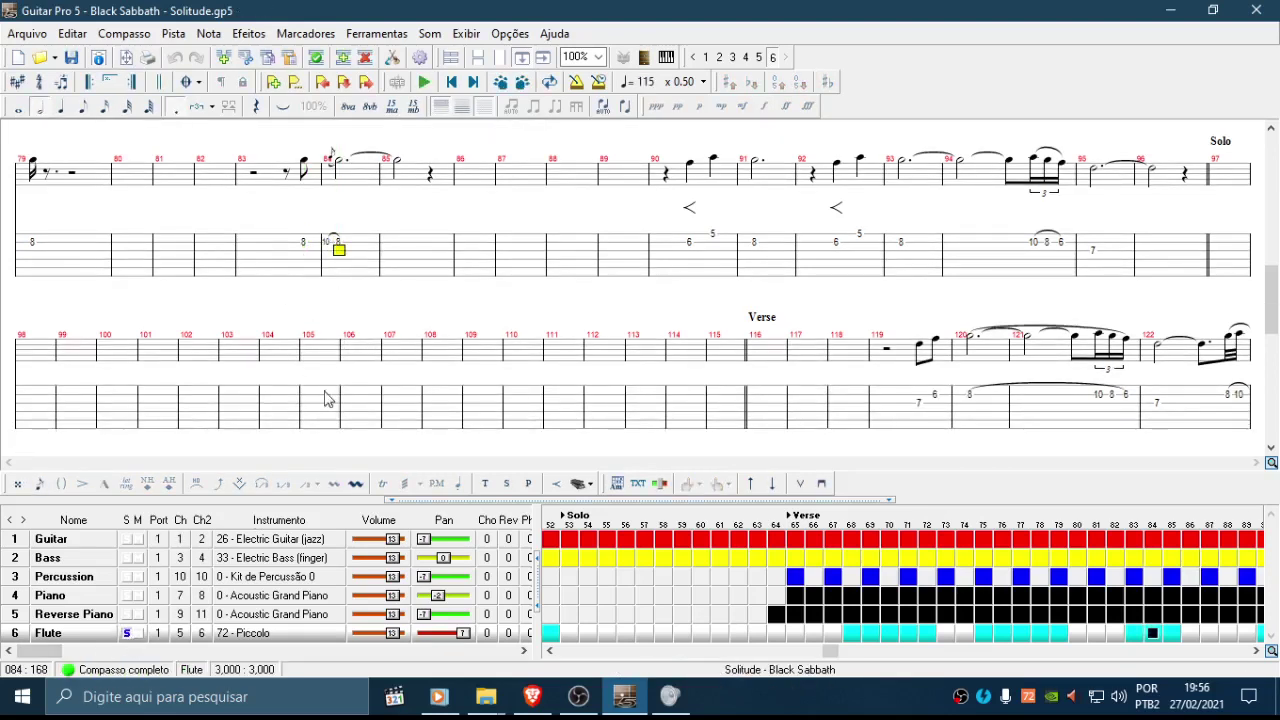
pyautogui.click(293, 251)
pyautogui.press('space')
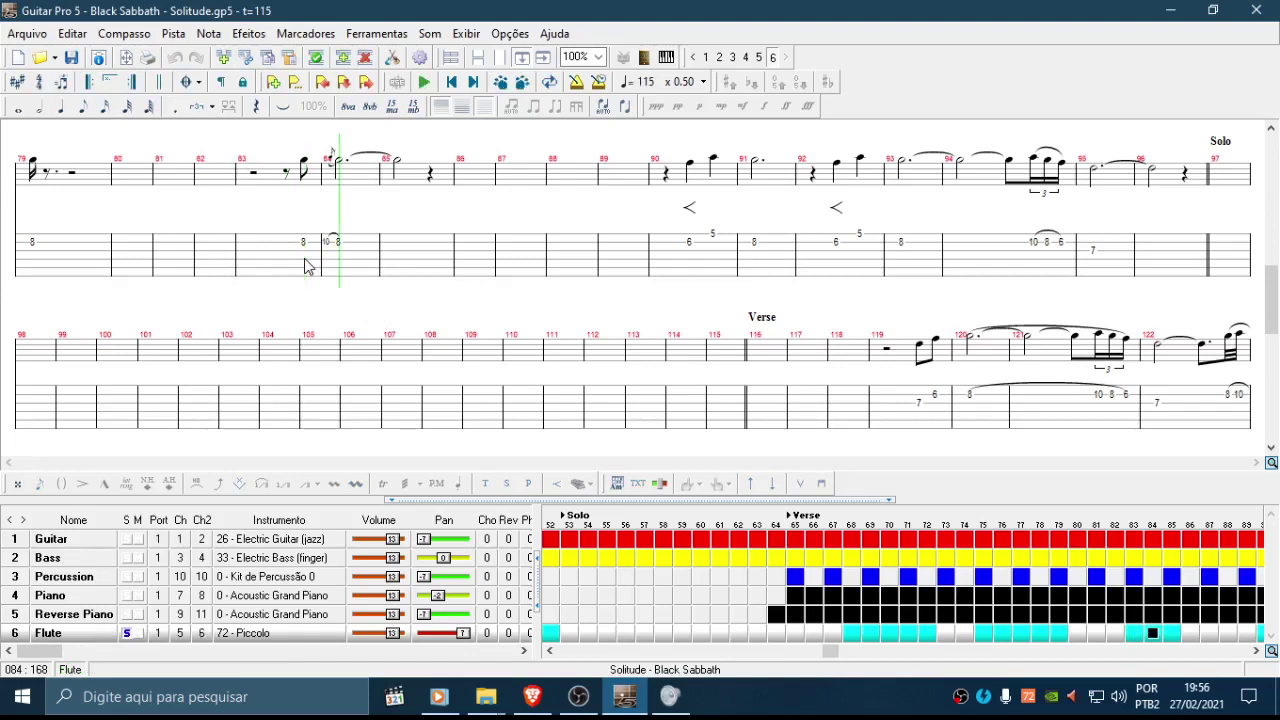
pyautogui.press('space')
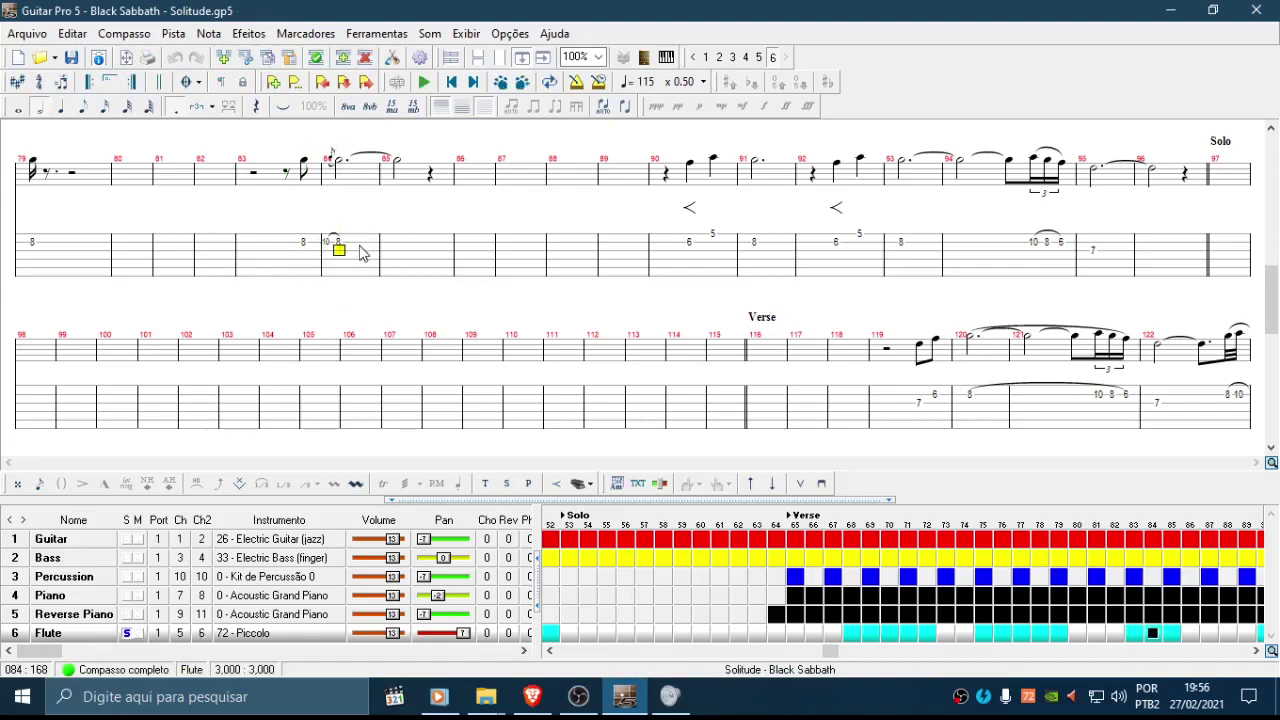
pyautogui.click(306, 252)
pyautogui.press('space')
pyautogui.press('space')
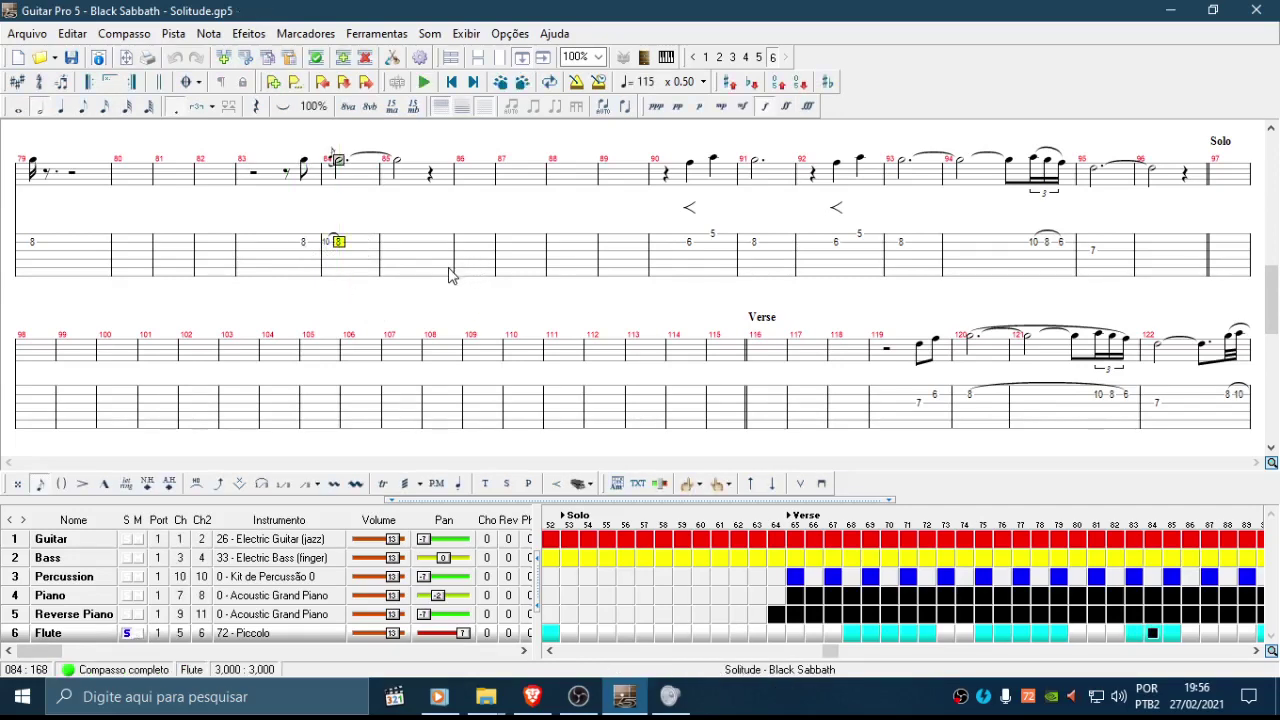
# Step: Check the remaining Flute bars, and clear the fret-10 grace note on the first note of bar 84
pyautogui.scroll(-5, 836, 342)
pyautogui.scroll(3, 836, 342)
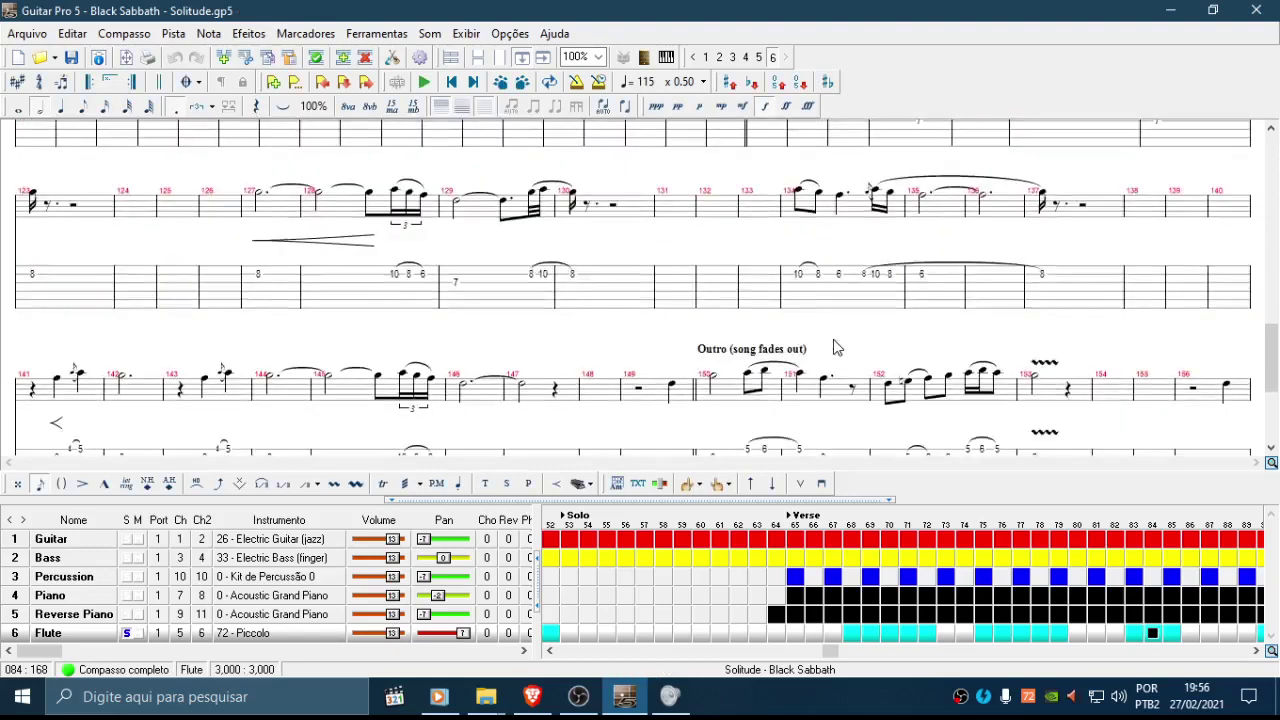
pyautogui.scroll(-4, 540, 320)
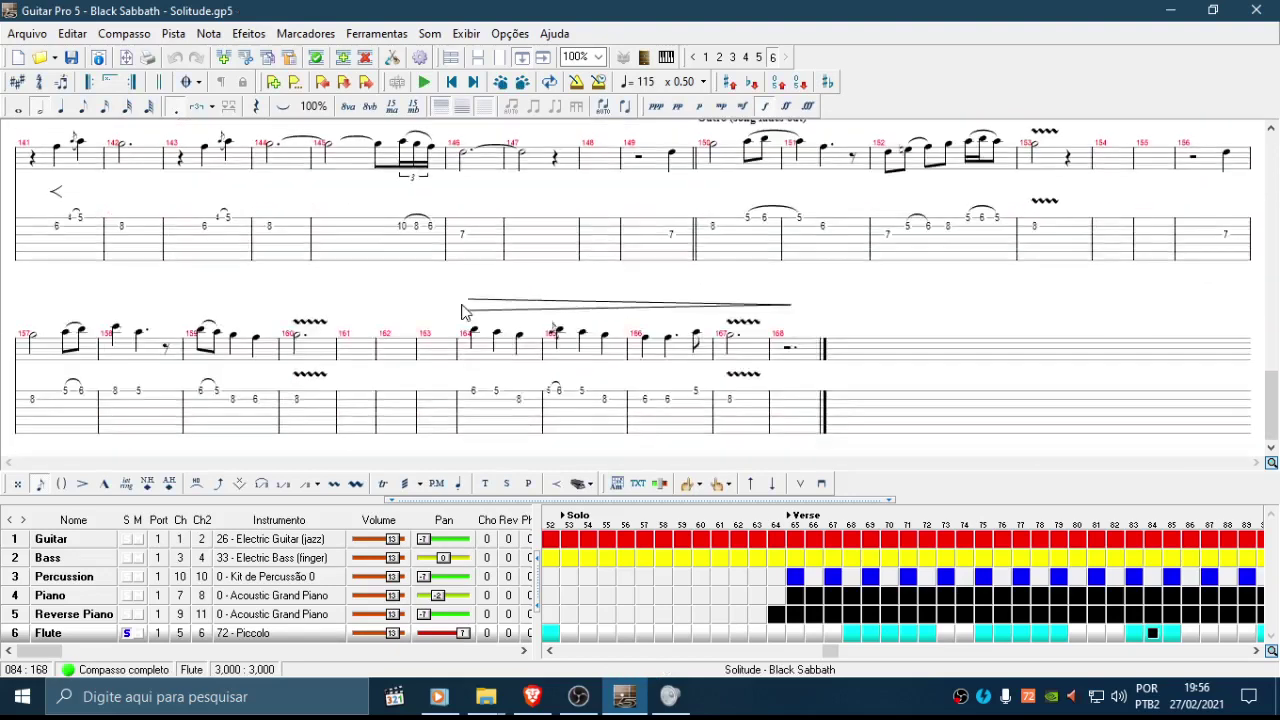
pyautogui.scroll(4, 455, 311)
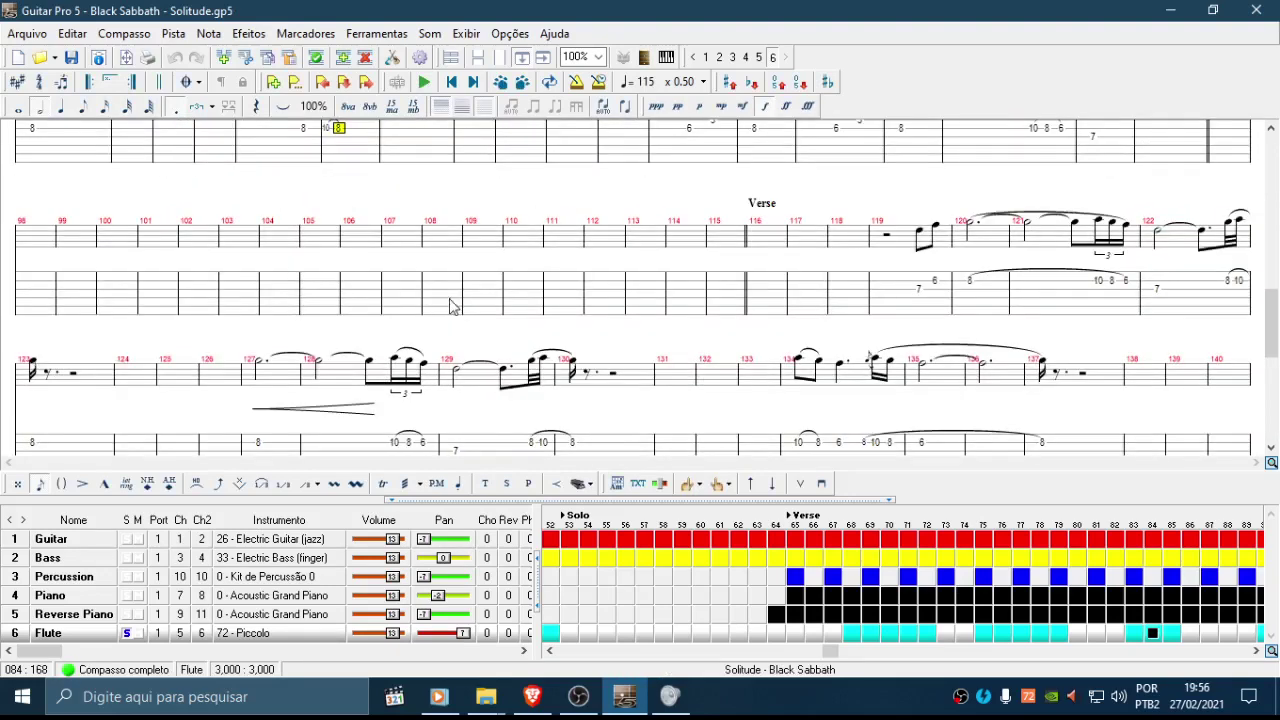
pyautogui.scroll(3, 450, 306)
pyautogui.press('g')
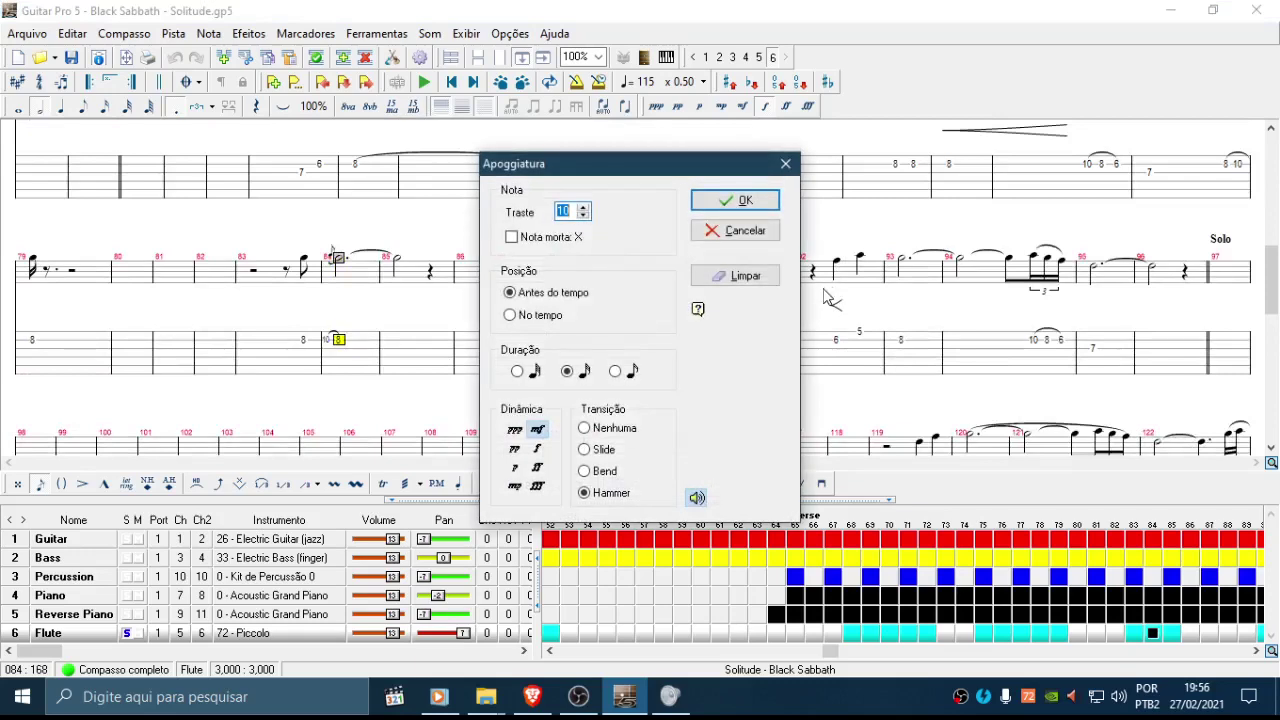
pyautogui.press('Escape')
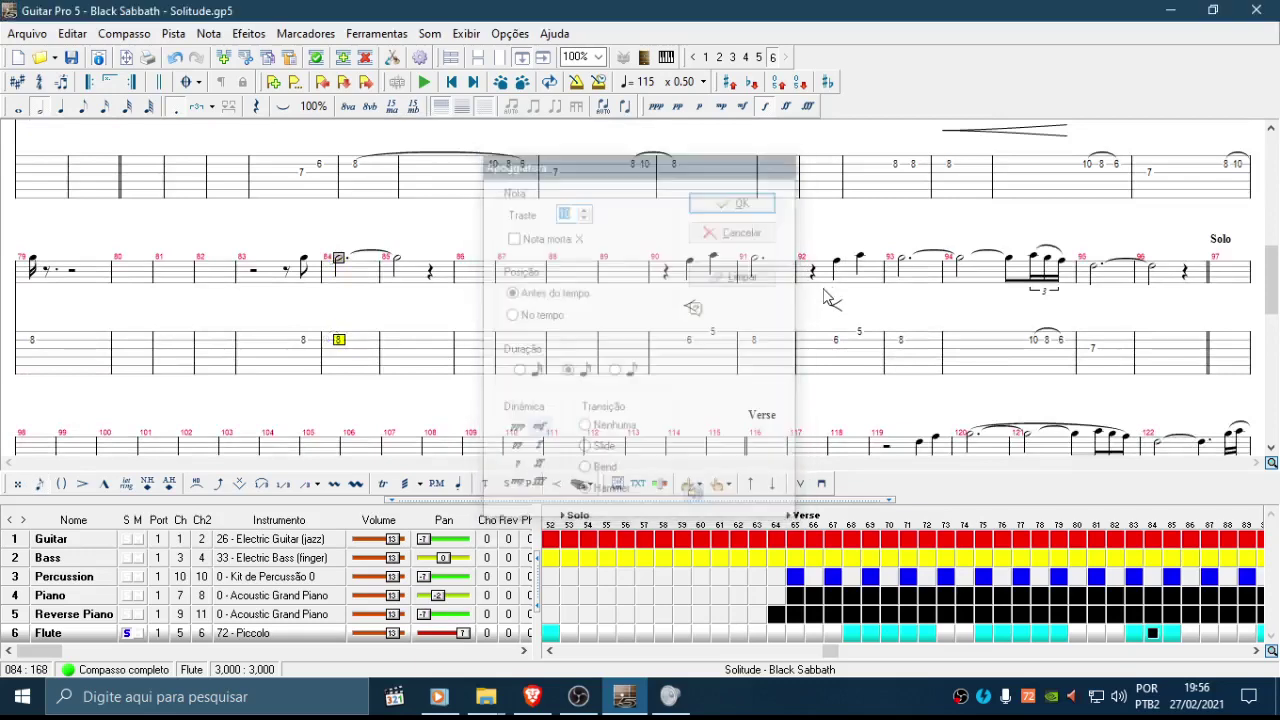
# Step: Insert a fret-10 sixteenth note before the first note of Flute bar 84 and remove the dot from the fret-8 half note
pyautogui.press('space')
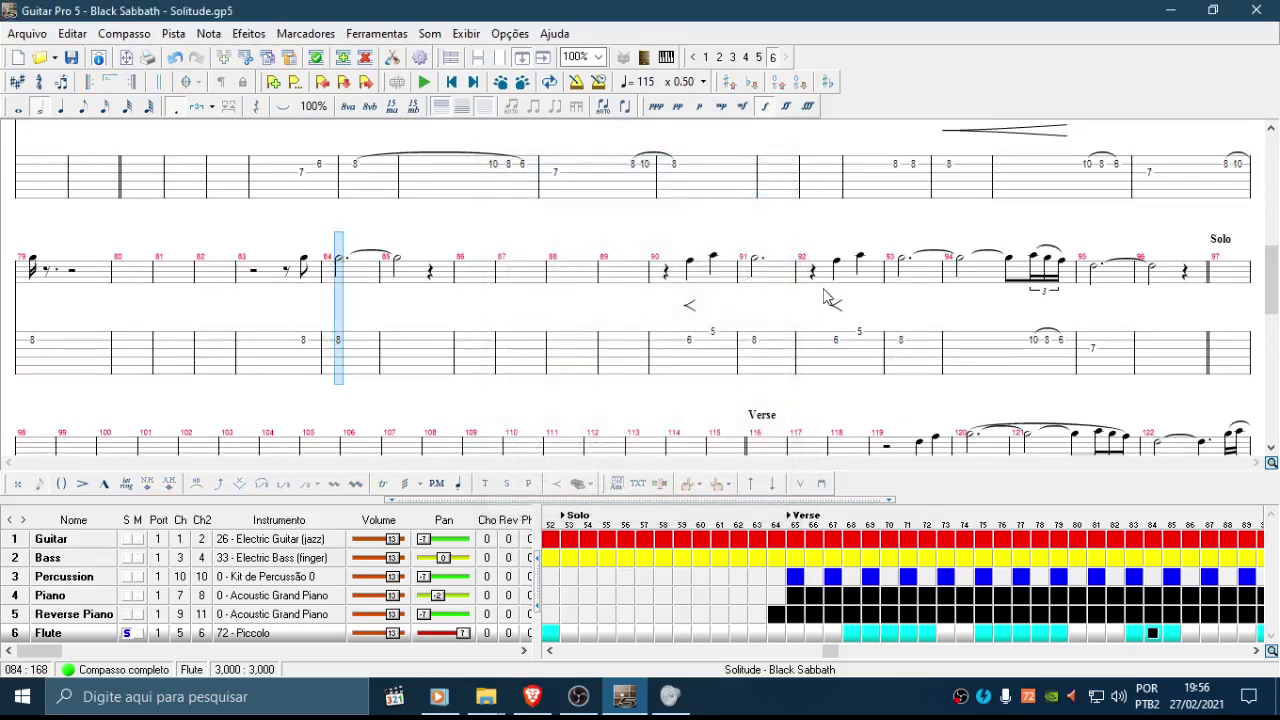
pyautogui.press('space')
pyautogui.write('10')
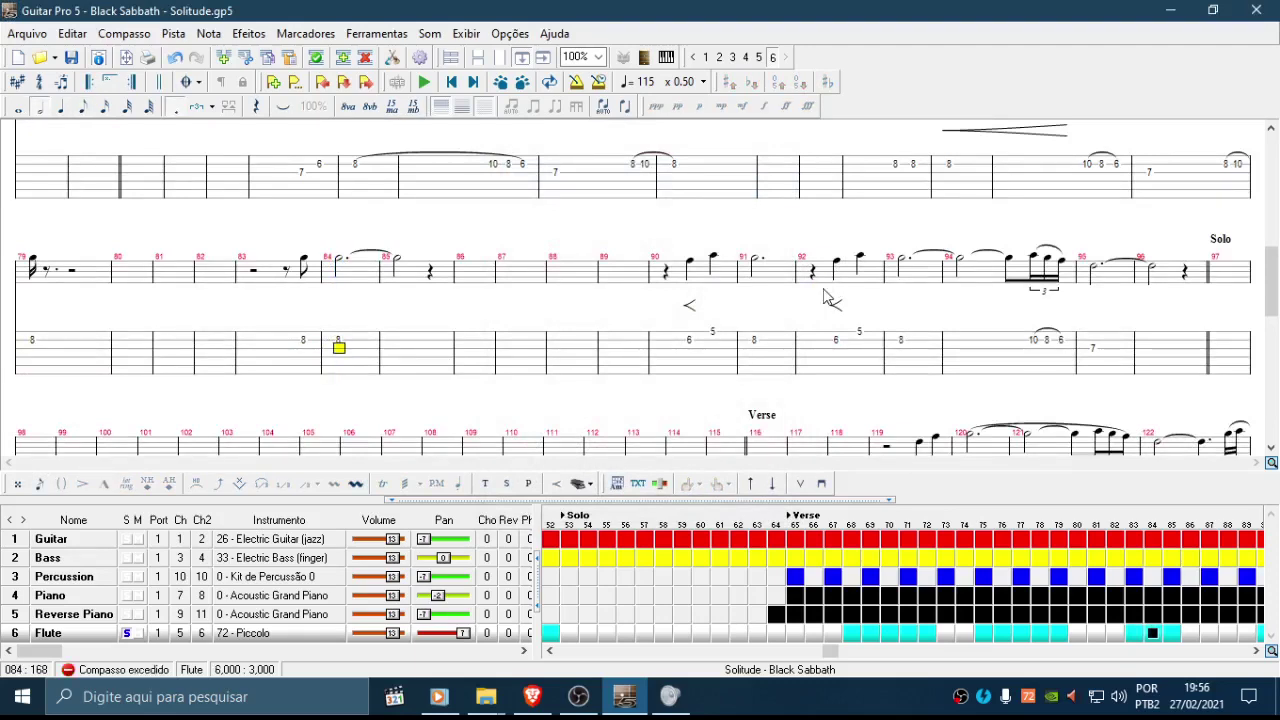
pyautogui.press('-')
pyautogui.press('-')
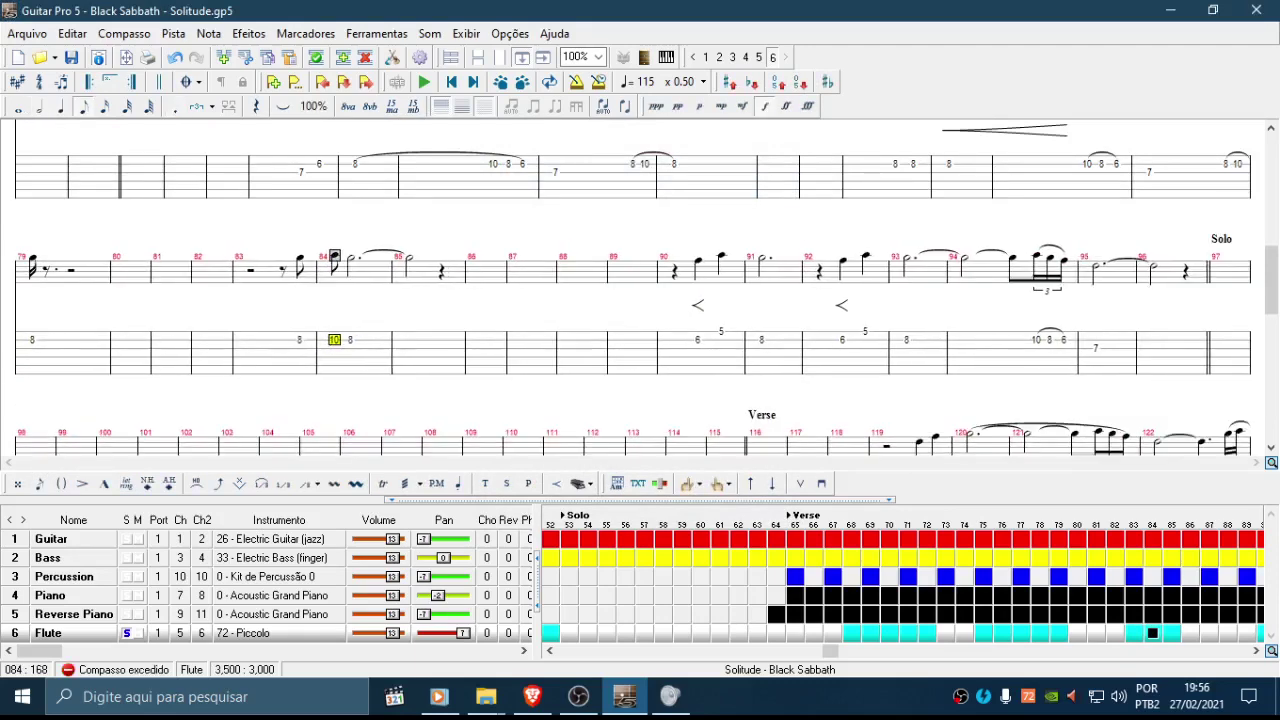
pyautogui.press('Right')
pyautogui.press('.')
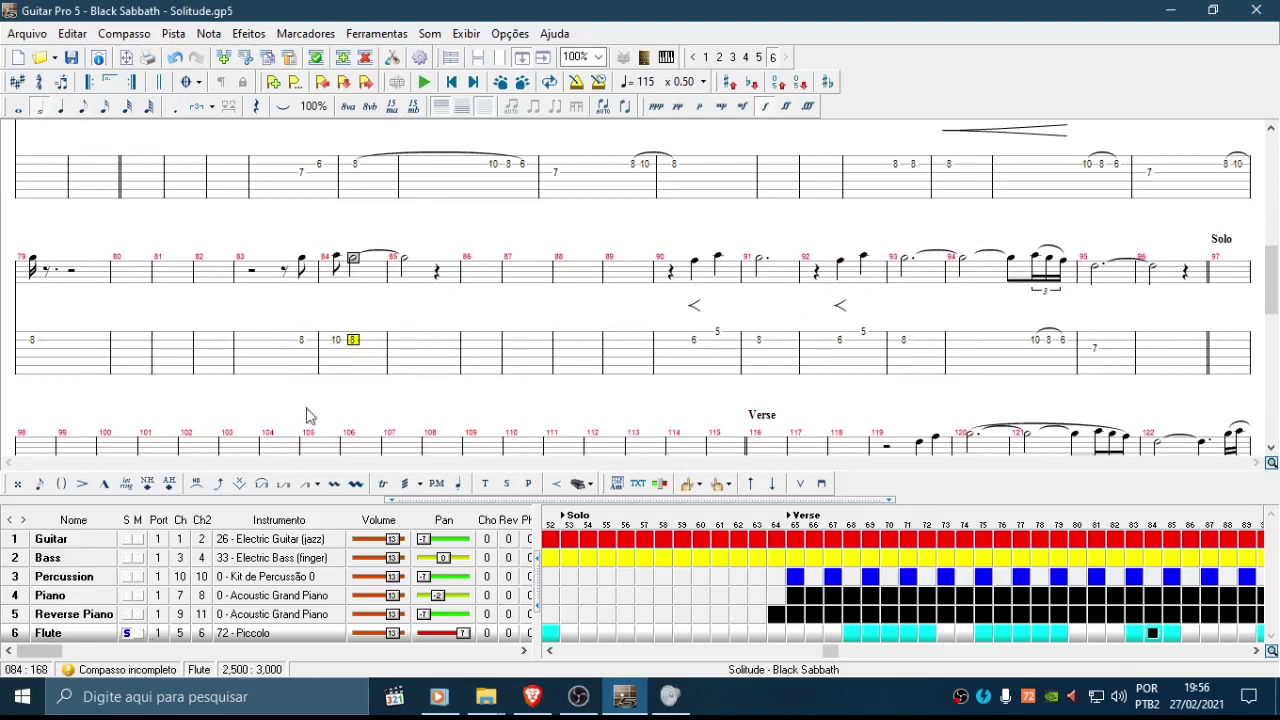
pyautogui.click(337, 332)
pyautogui.press('+')
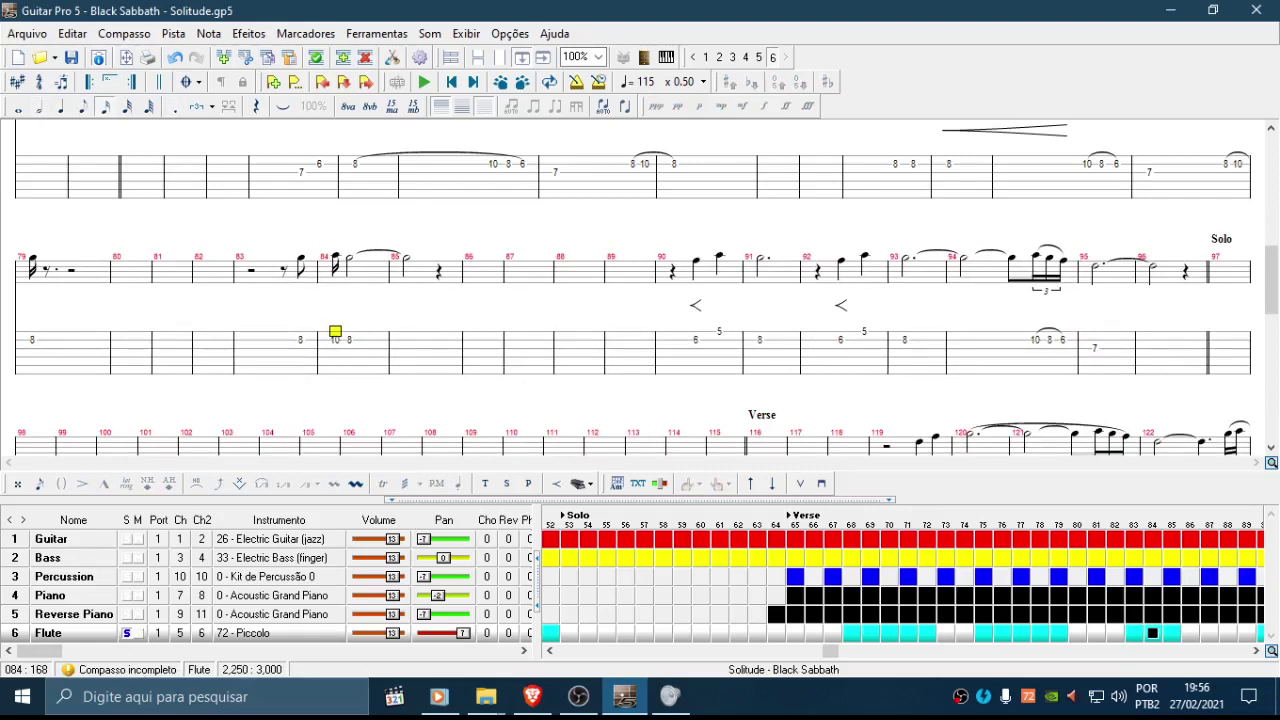
# Step: Add a sixteenth note after the fret-8 half note in bar 84 and tie it to that note
pyautogui.press('Down')
pyautogui.hotkey('shift', 'Right')
pyautogui.press('Right')
pyautogui.press('Right')
pyautogui.write('10')
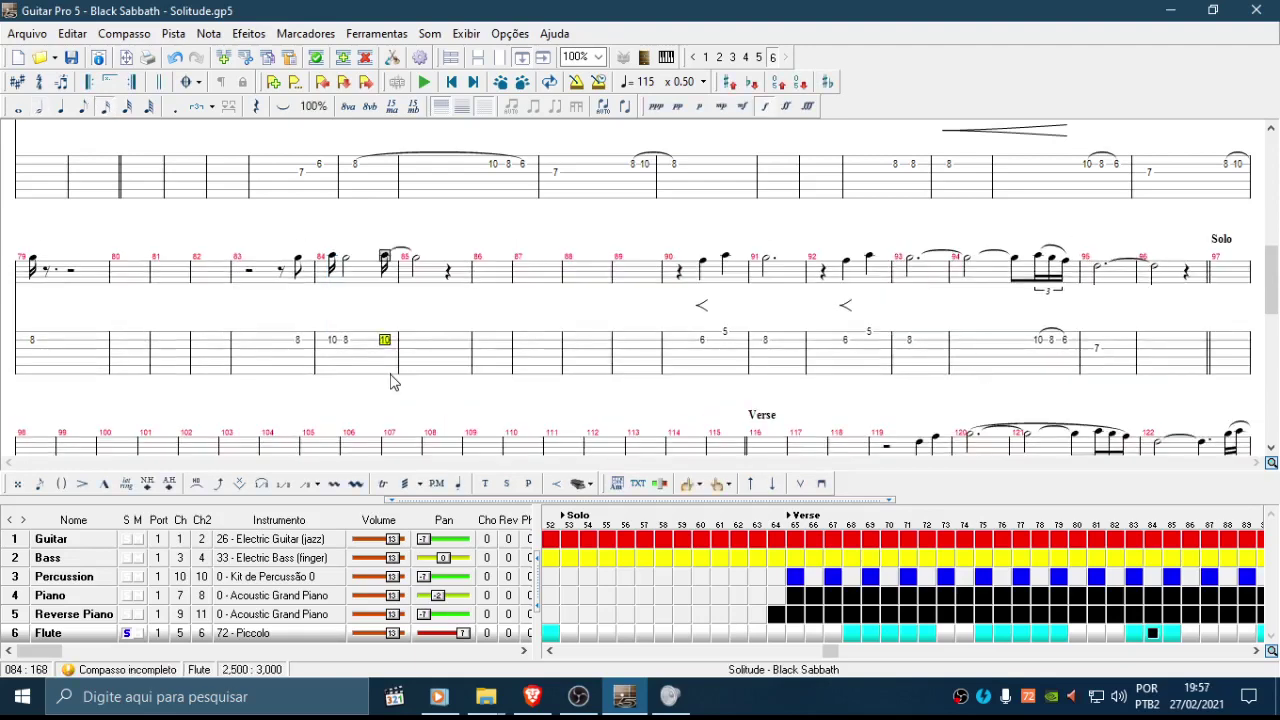
pyautogui.write('l')
# Step: Lengthen the tied note at the end of bar 84 to a dotted eighth, keeping the half note undotted
pyautogui.press('Left')
pyautogui.press('*')
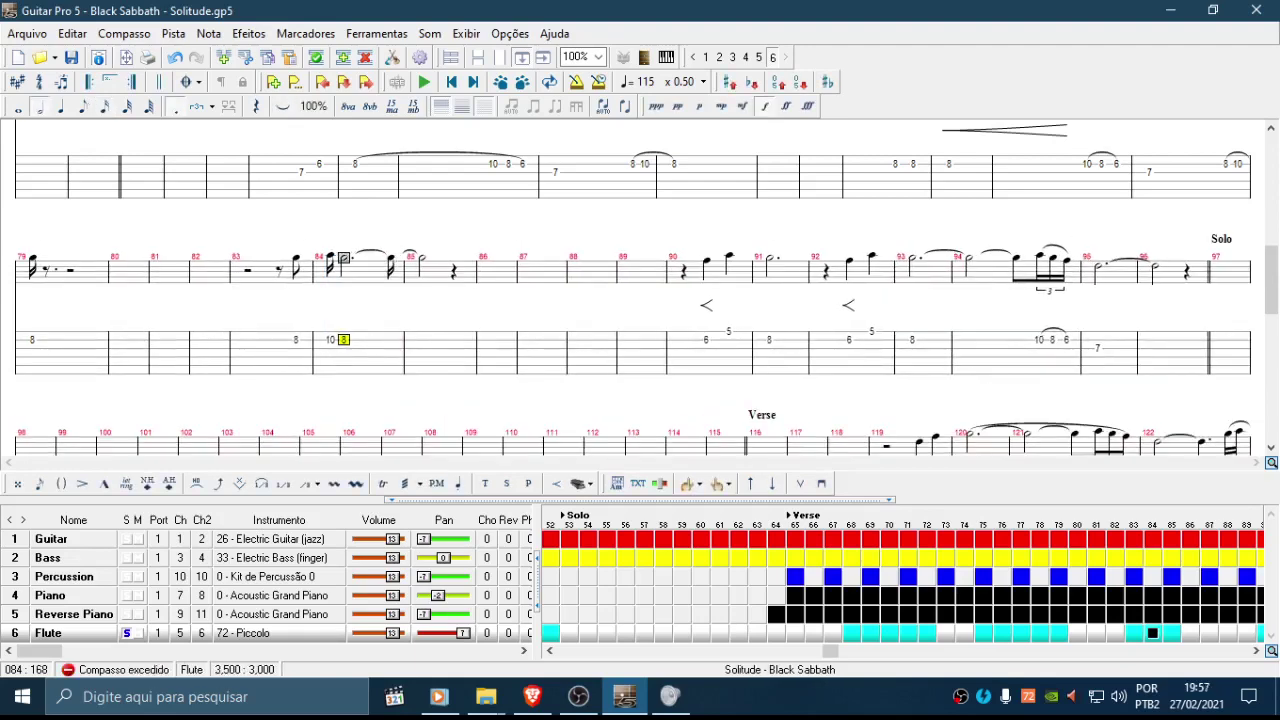
pyautogui.press('*')
pyautogui.press('Right')
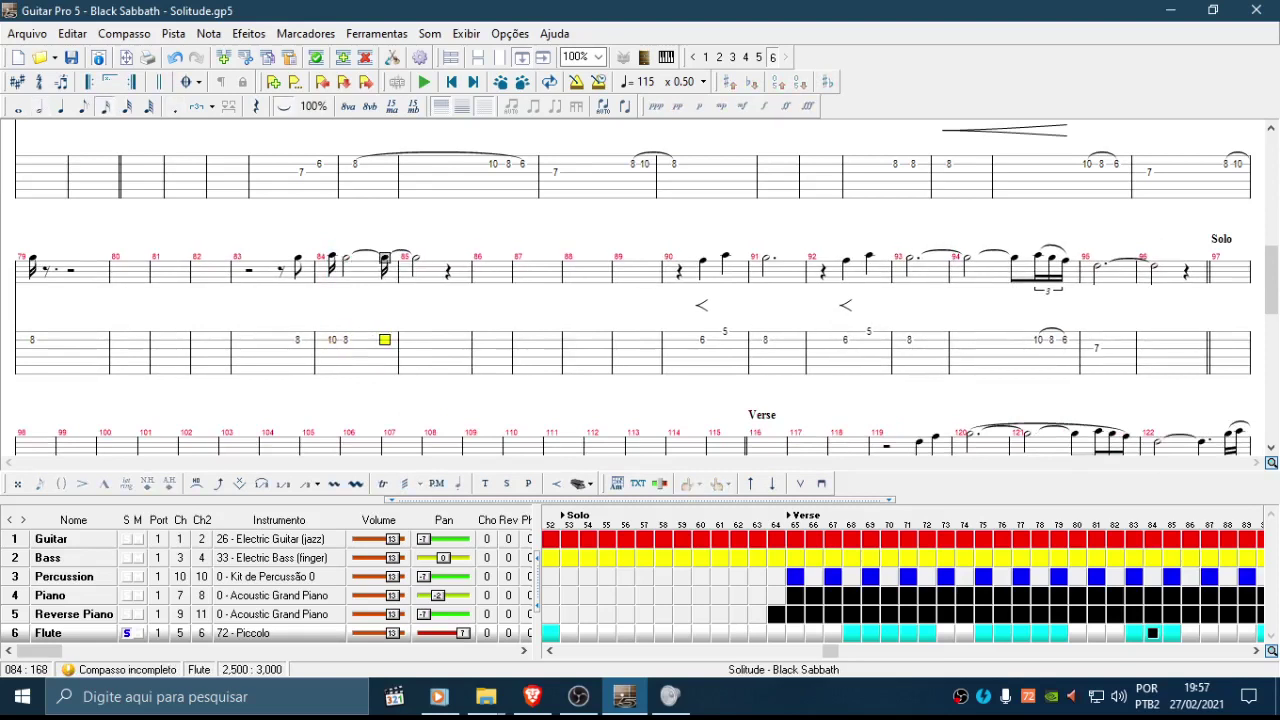
pyautogui.press('.')
pyautogui.press('*')
pyautogui.press('-')
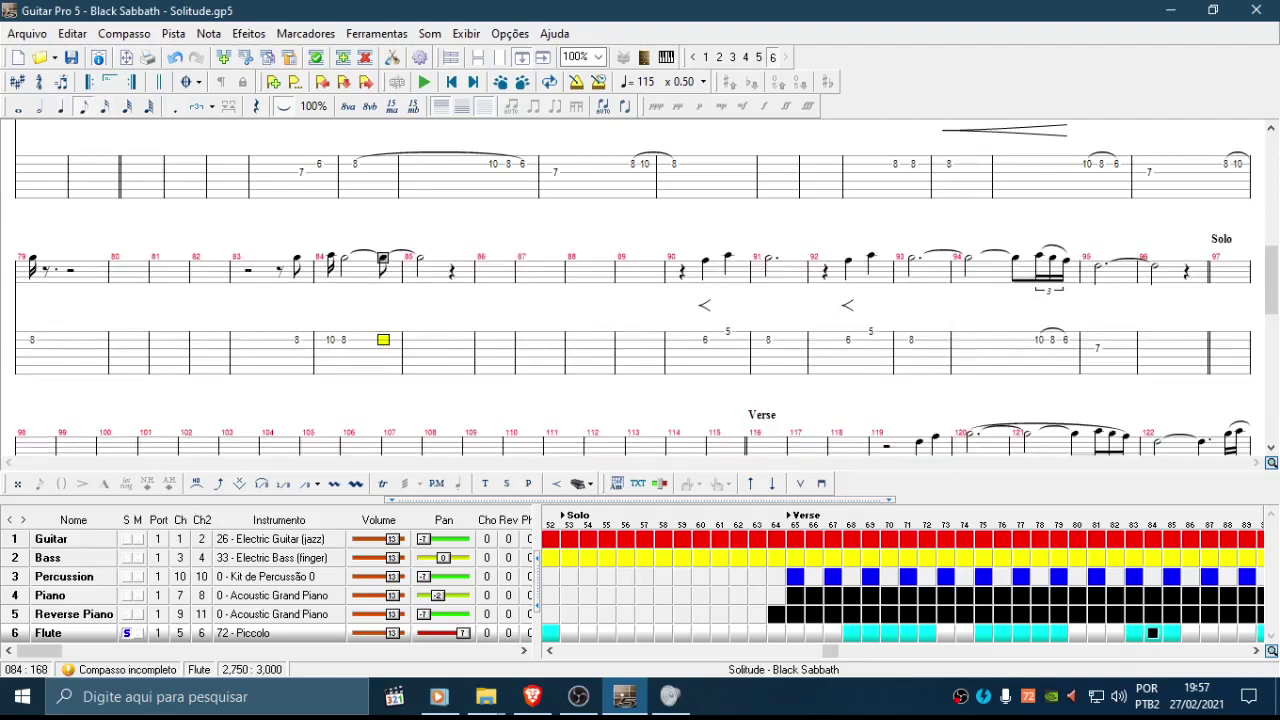
pyautogui.press('.')
# Step: Add a hammer-on to the fret-10 note opening bar 84 and, after a listen, shorten that note to a thirty-second
pyautogui.click(330, 339)
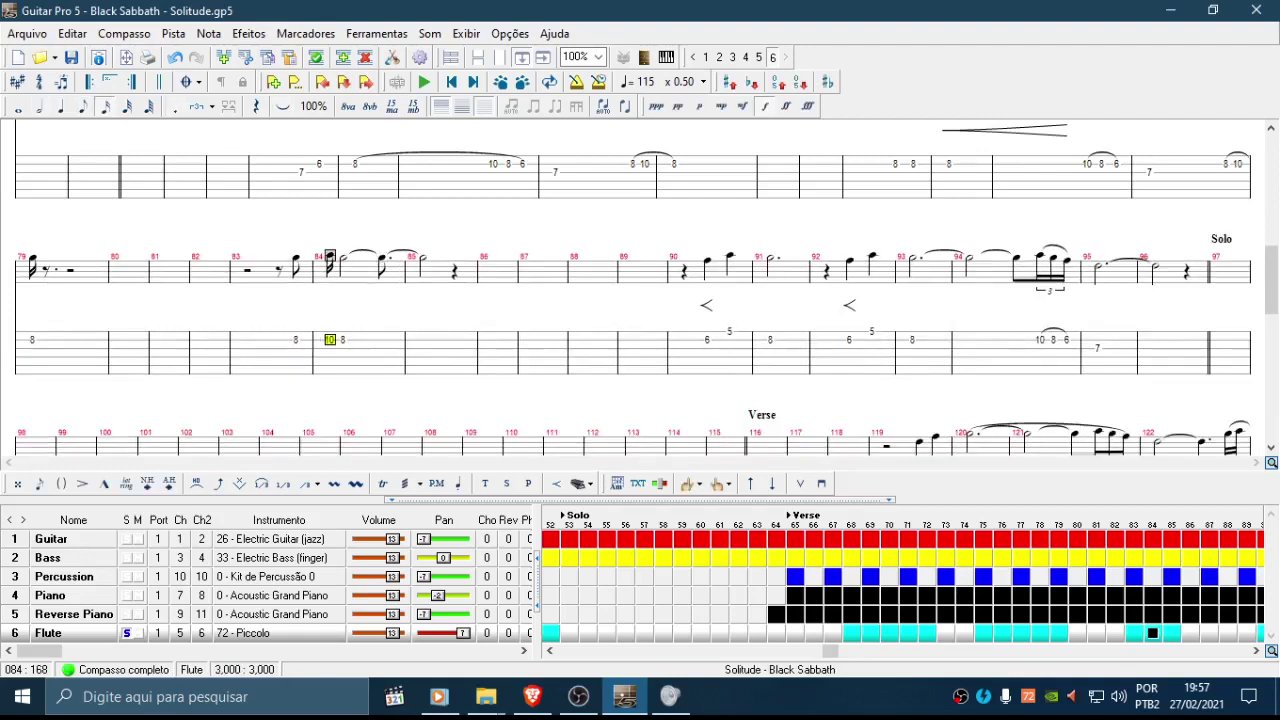
pyautogui.press('space')
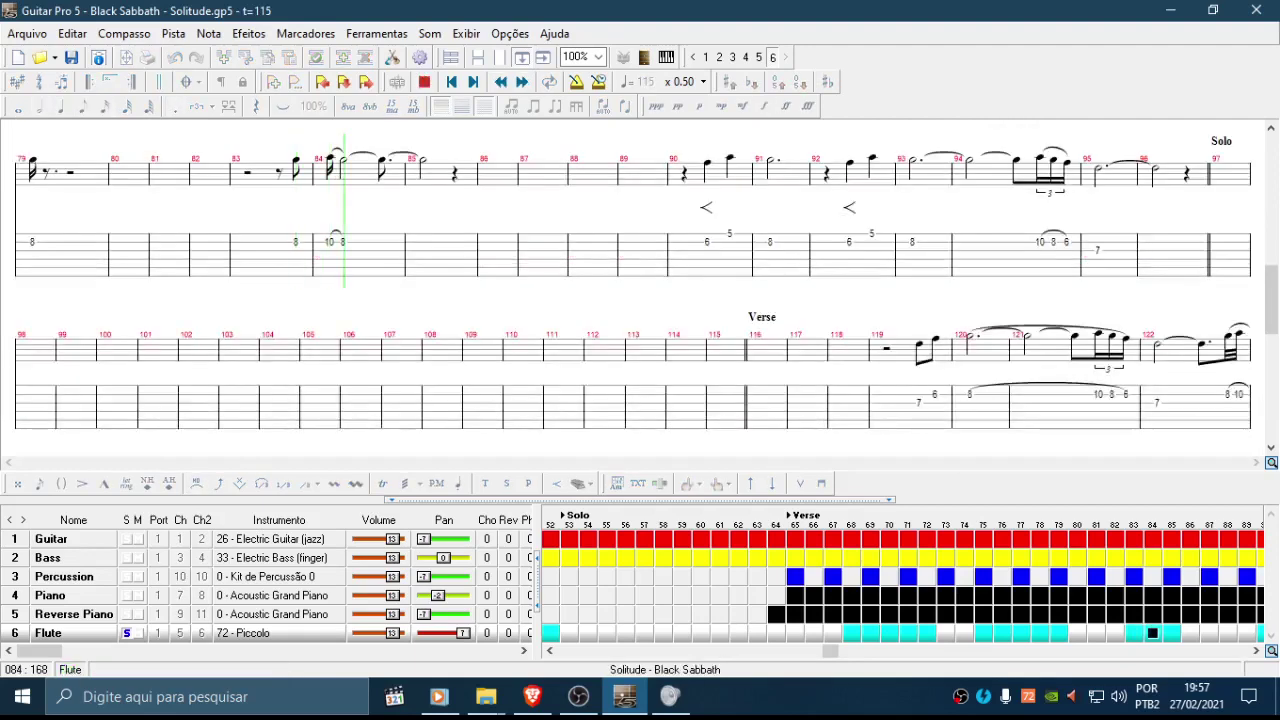
pyautogui.press('space')
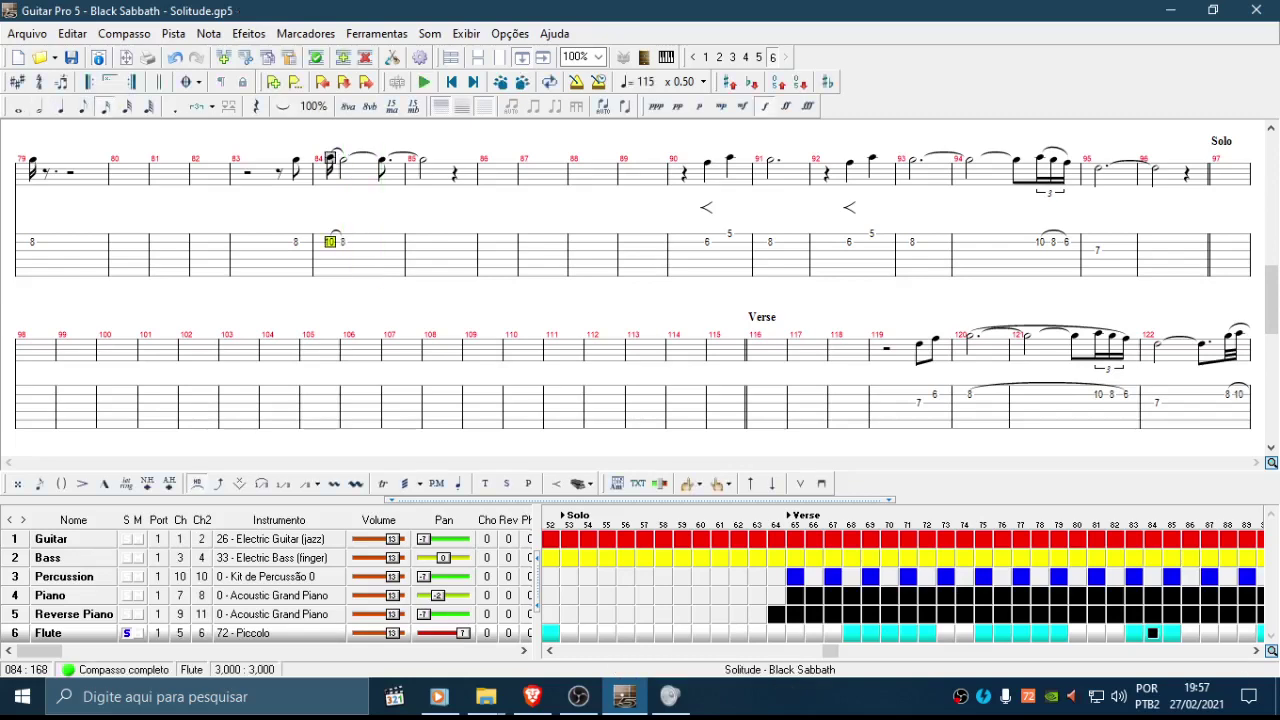
pyautogui.press('+')
# Step: Try quarter, eighth and dotted lengths for the tied note in bar 84, and set it to a plain eighth
pyautogui.press('Right')
pyautogui.press('Right')
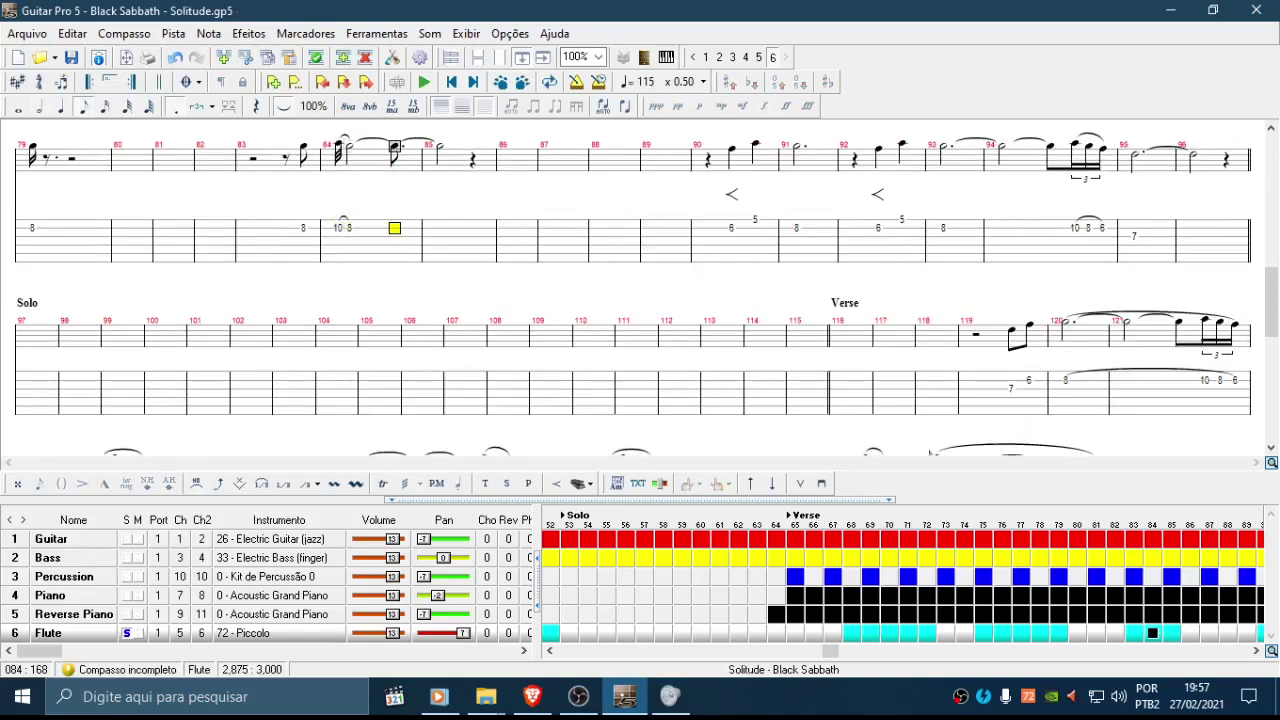
pyautogui.press('*')
pyautogui.press('-')
pyautogui.press('+')
pyautogui.press('*')
pyautogui.press('-')
pyautogui.press('*')
pyautogui.press('+')
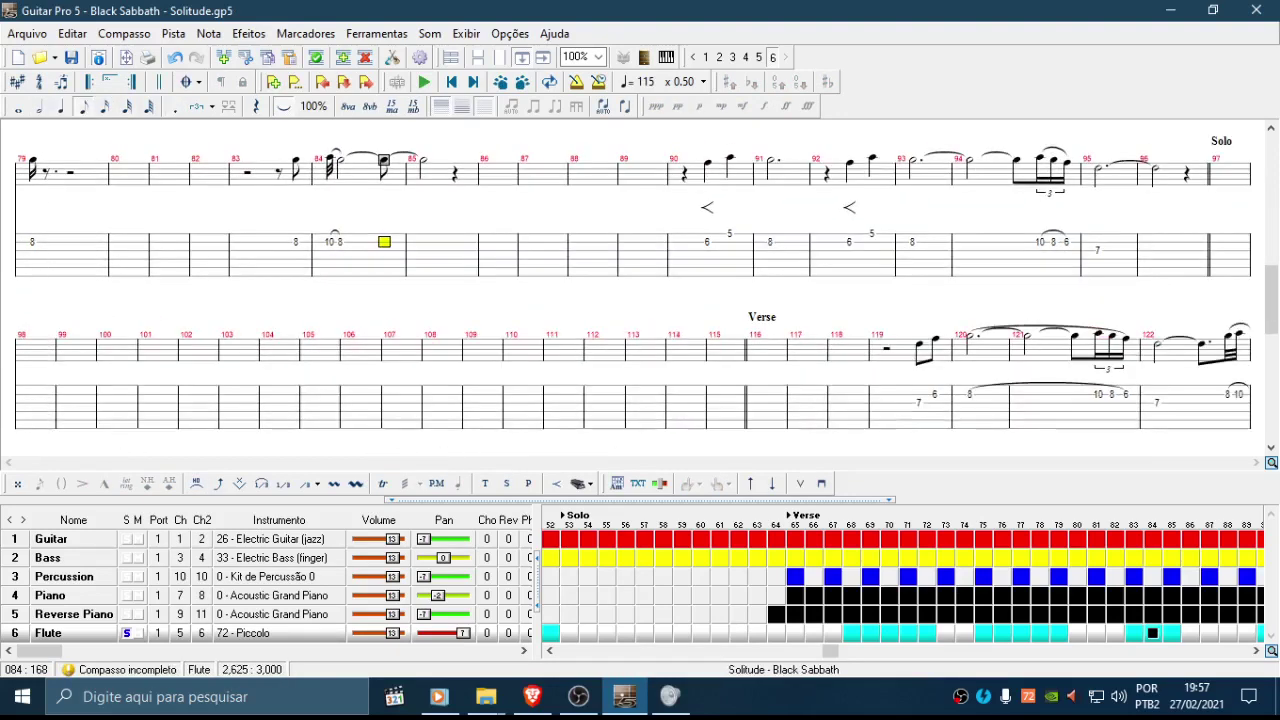
pyautogui.press('*')
pyautogui.press('-')
pyautogui.press('+')
pyautogui.press('*')
pyautogui.press('*')
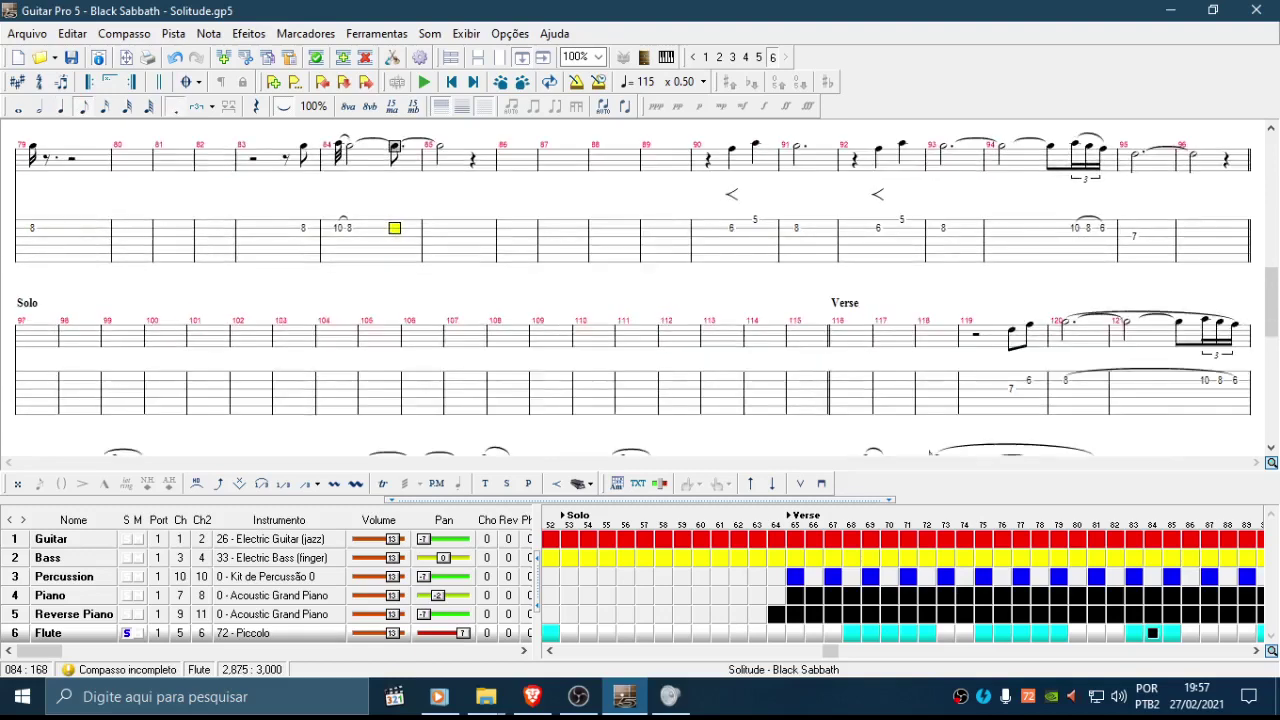
pyautogui.press('*')
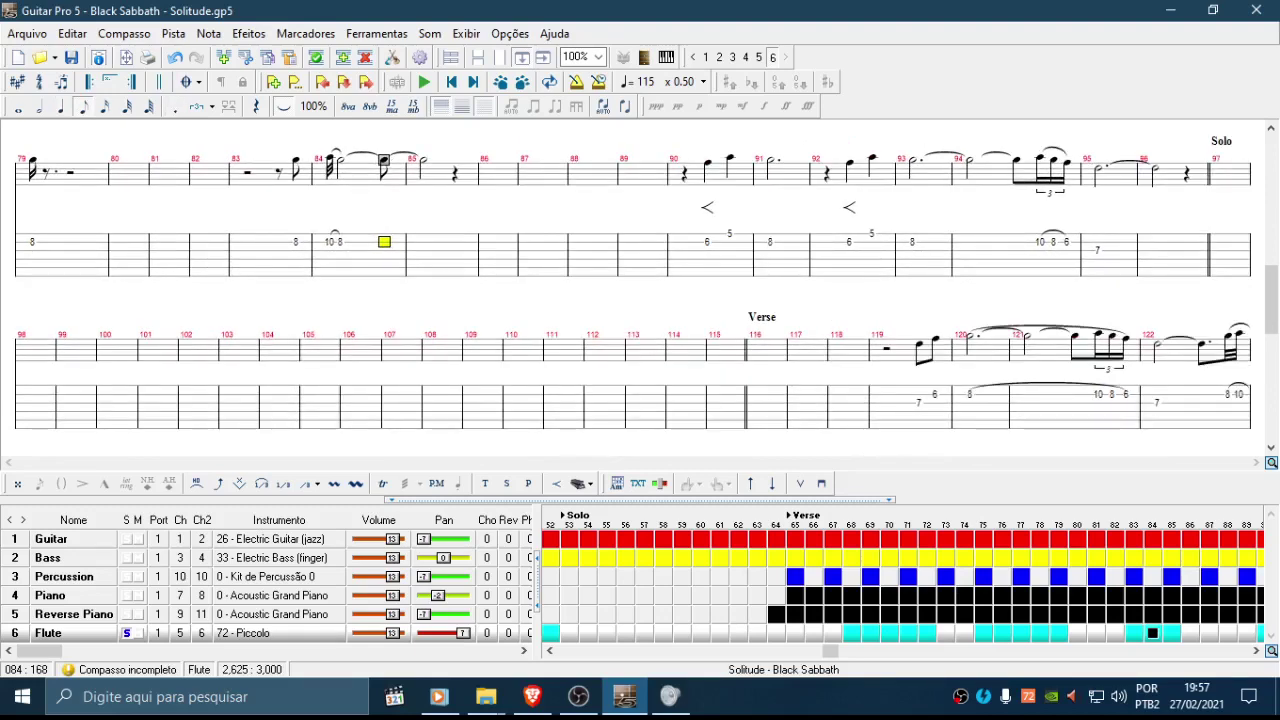
pyautogui.press('-')
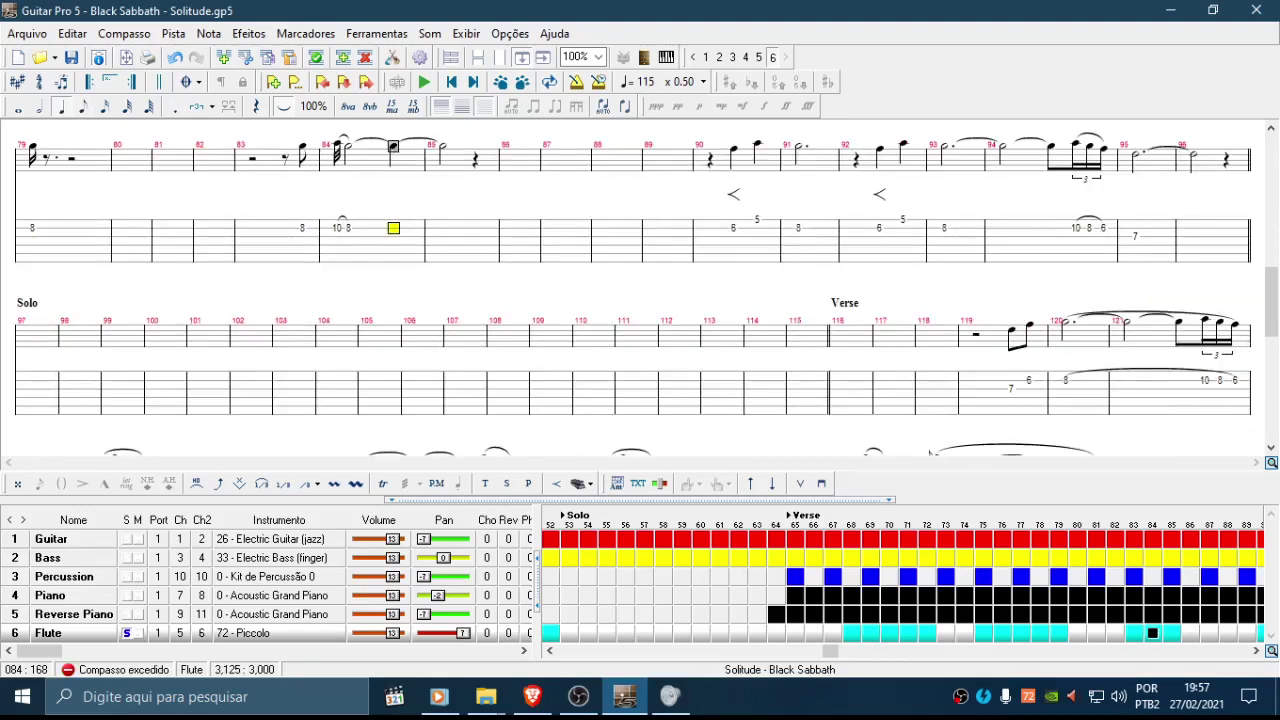
pyautogui.press('+')
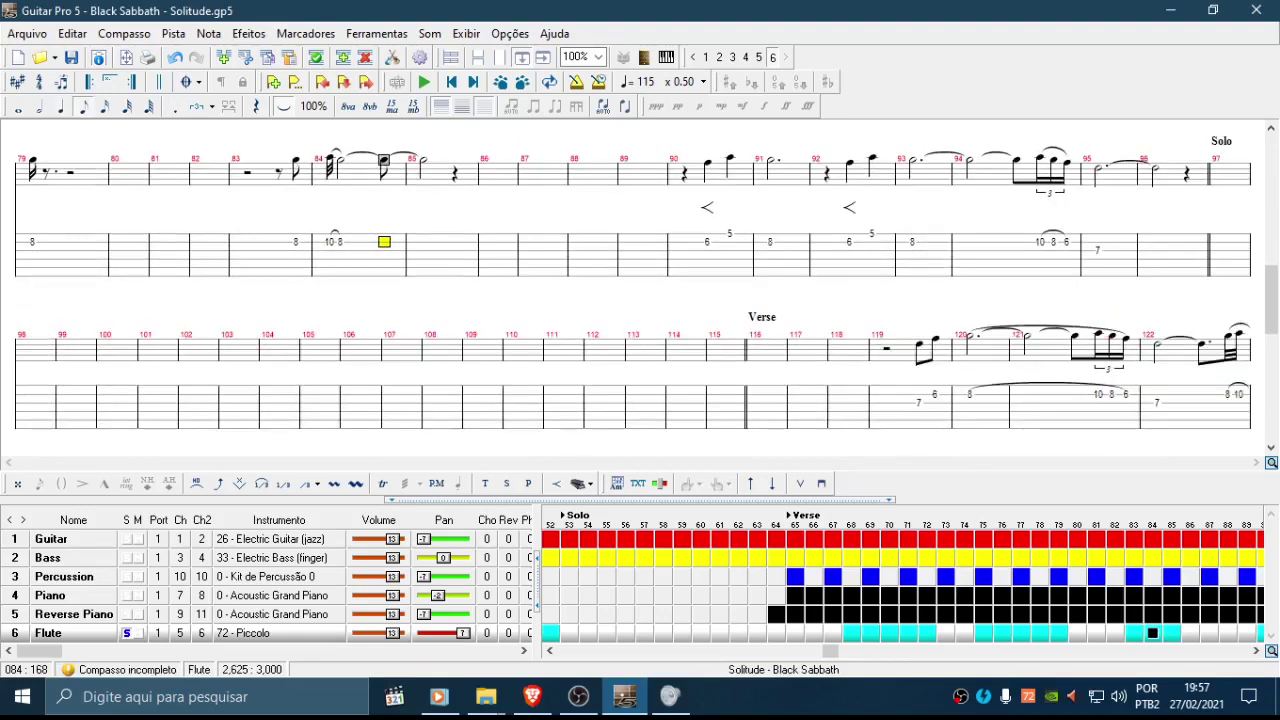
pyautogui.press('*')
pyautogui.press('*')
# Step: Add a second tied note, a dotted sixteenth, at the end of bar 84
pyautogui.press('+')
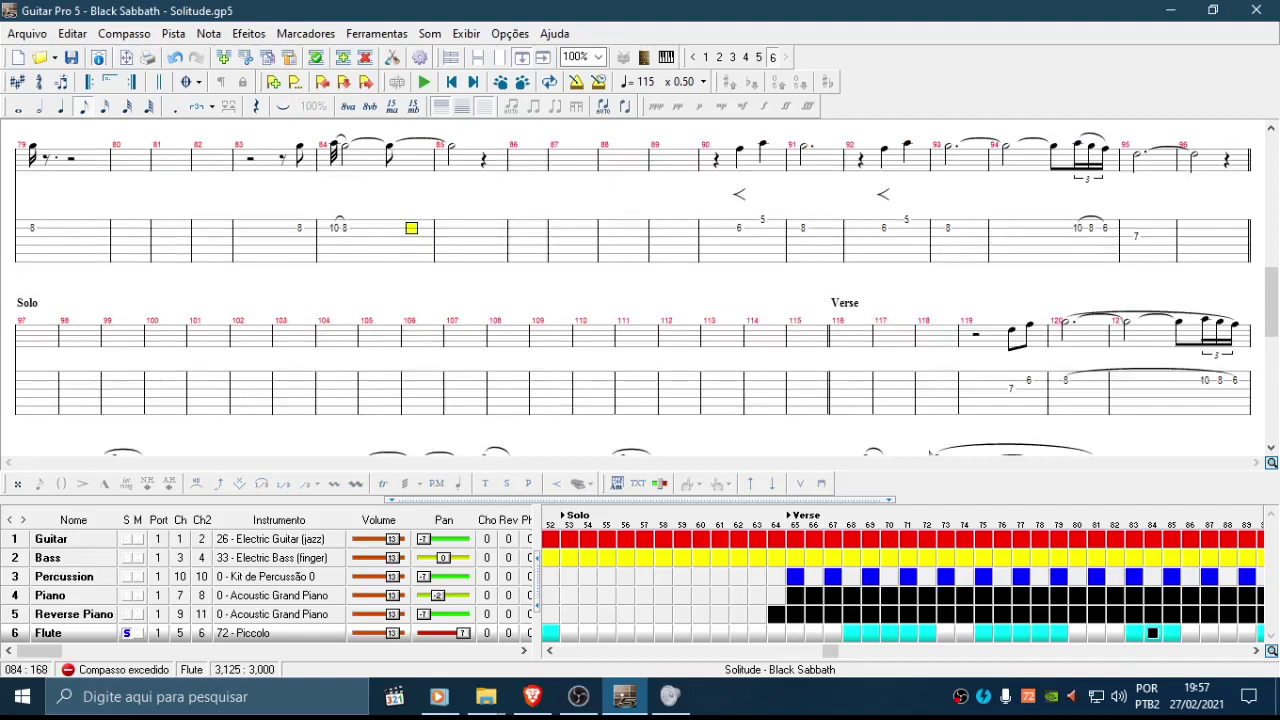
pyautogui.press('l')
pyautogui.press('-')
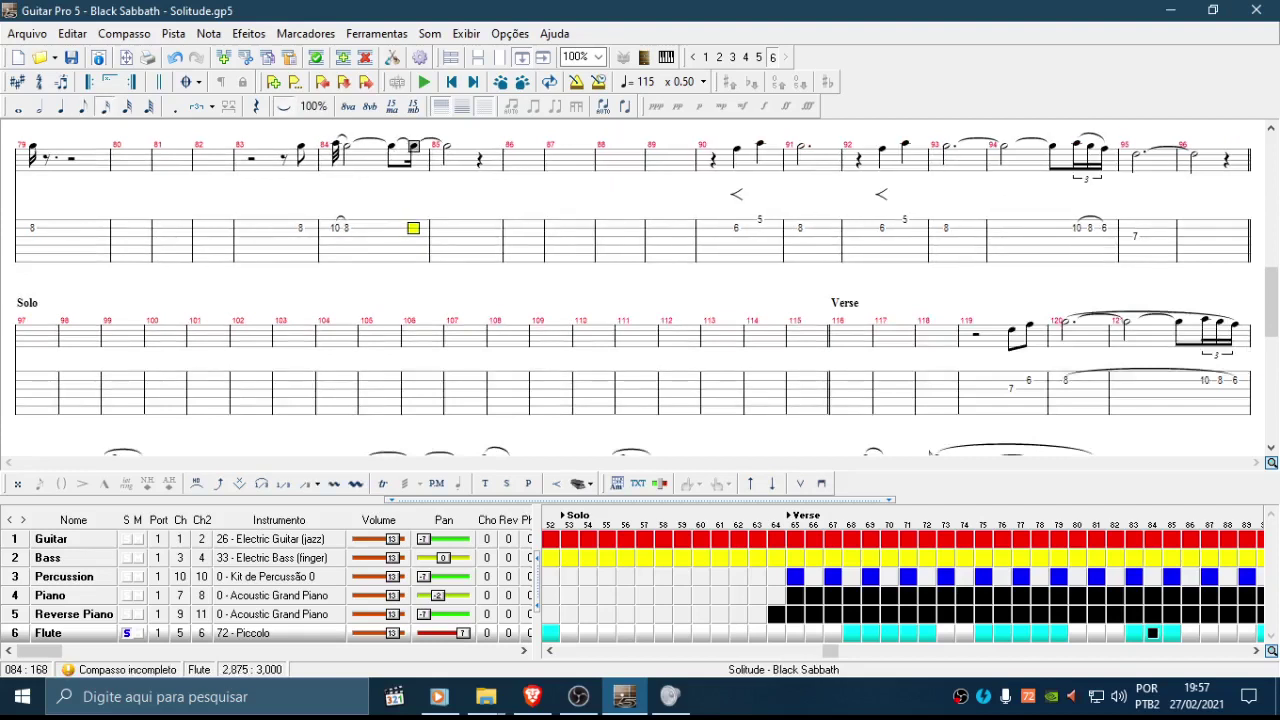
pyautogui.press('.')
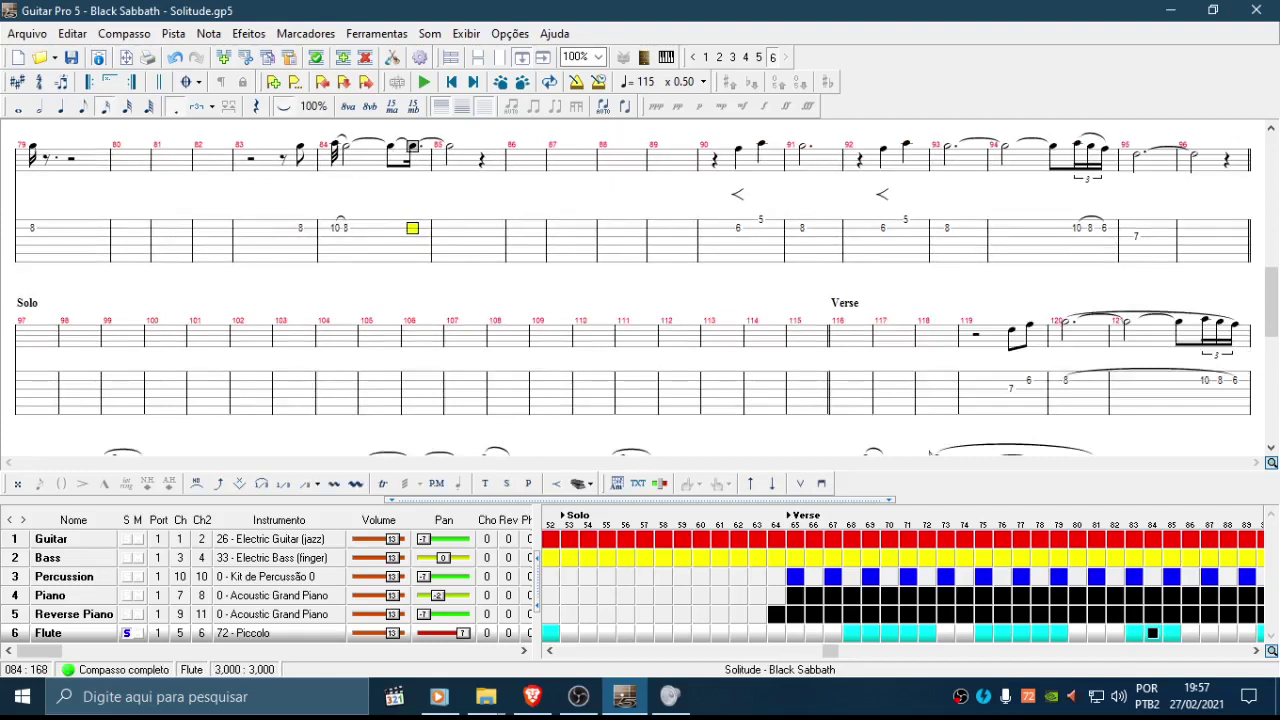
# Step: Play the revised Flute passage from the end of bar 83 into bar 84
pyautogui.press('Left')
pyautogui.press('Left')
pyautogui.press('Left')
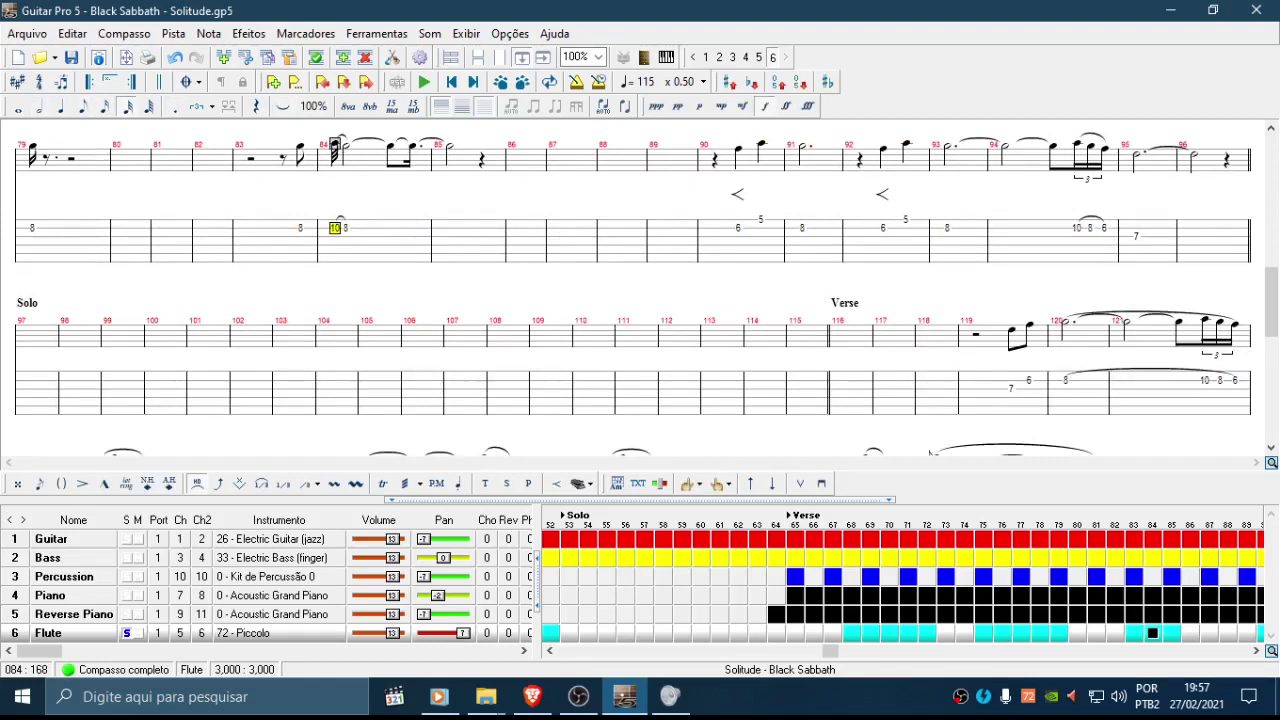
pyautogui.press('Right')
pyautogui.press('Right')
pyautogui.press('Right')
pyautogui.press('Left')
pyautogui.press('Left')
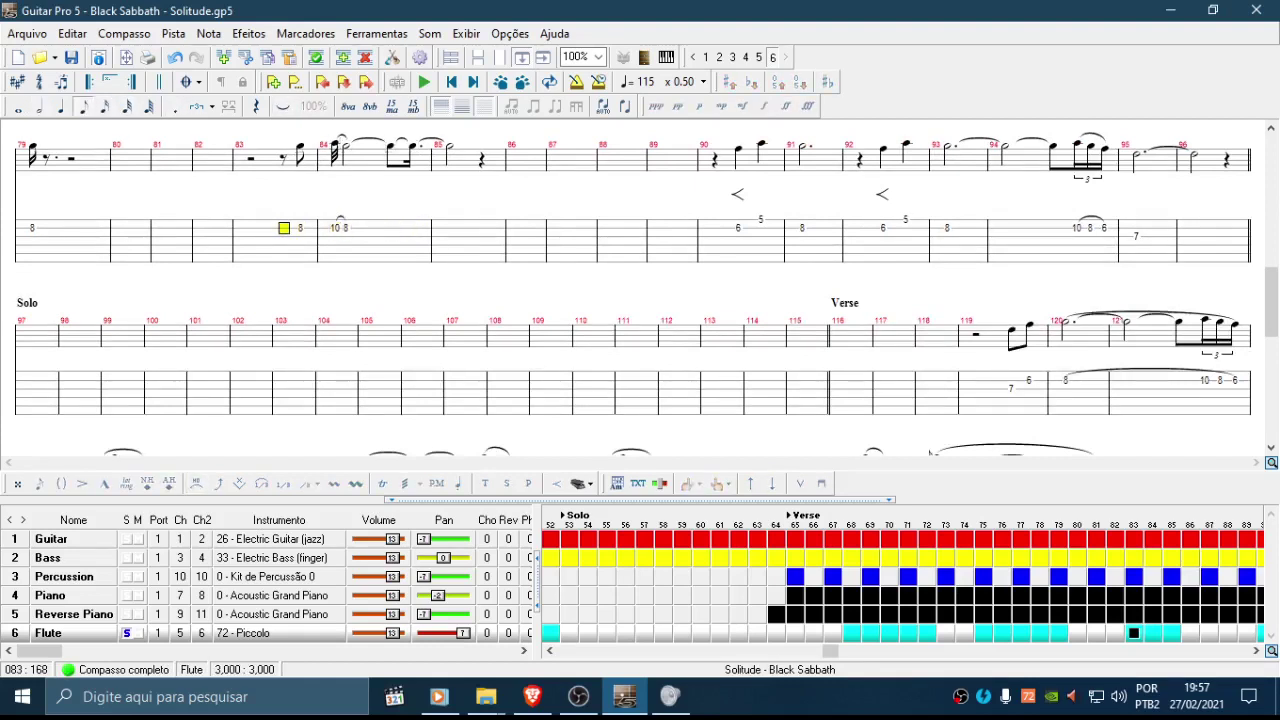
pyautogui.press('space')
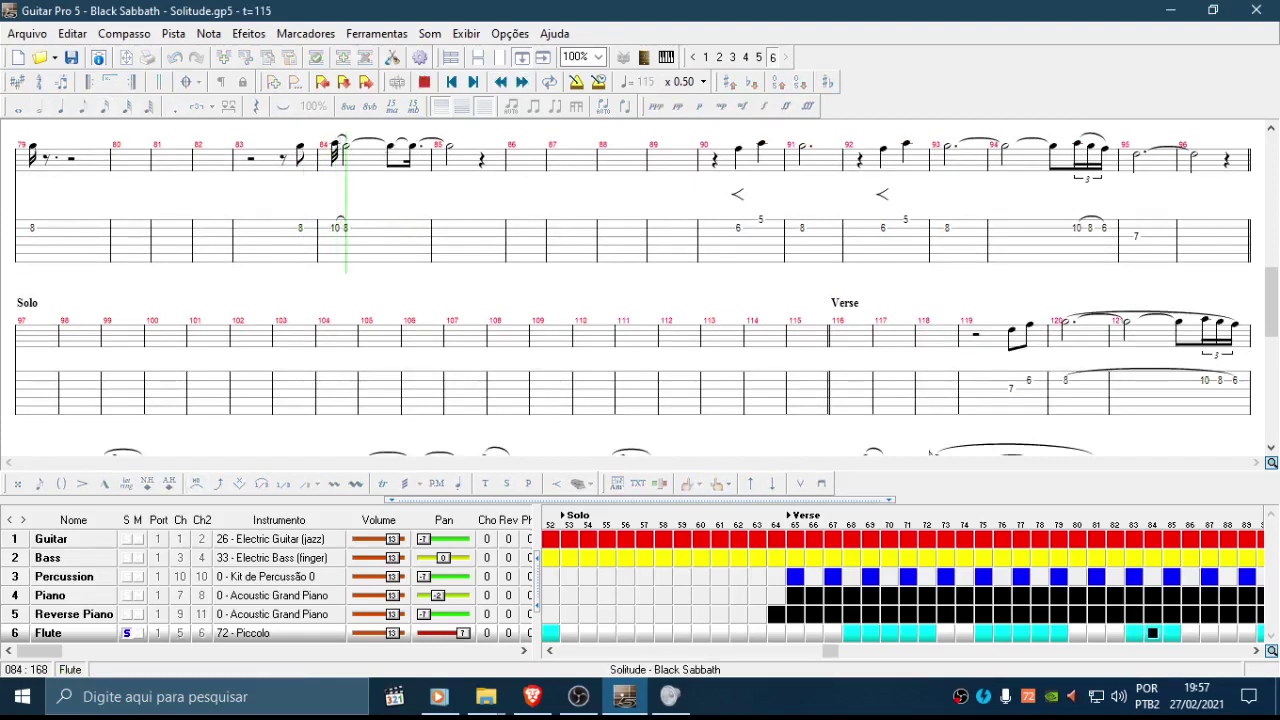
pyautogui.press('space')
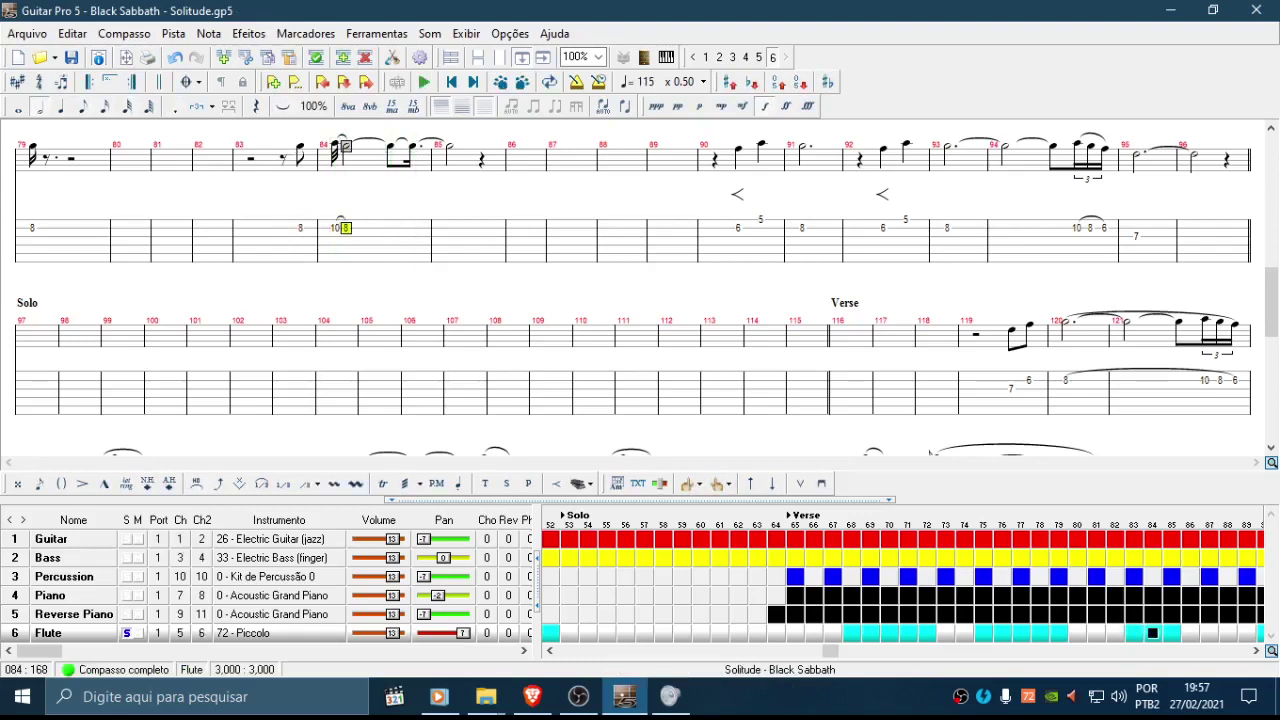
pyautogui.press('Left')
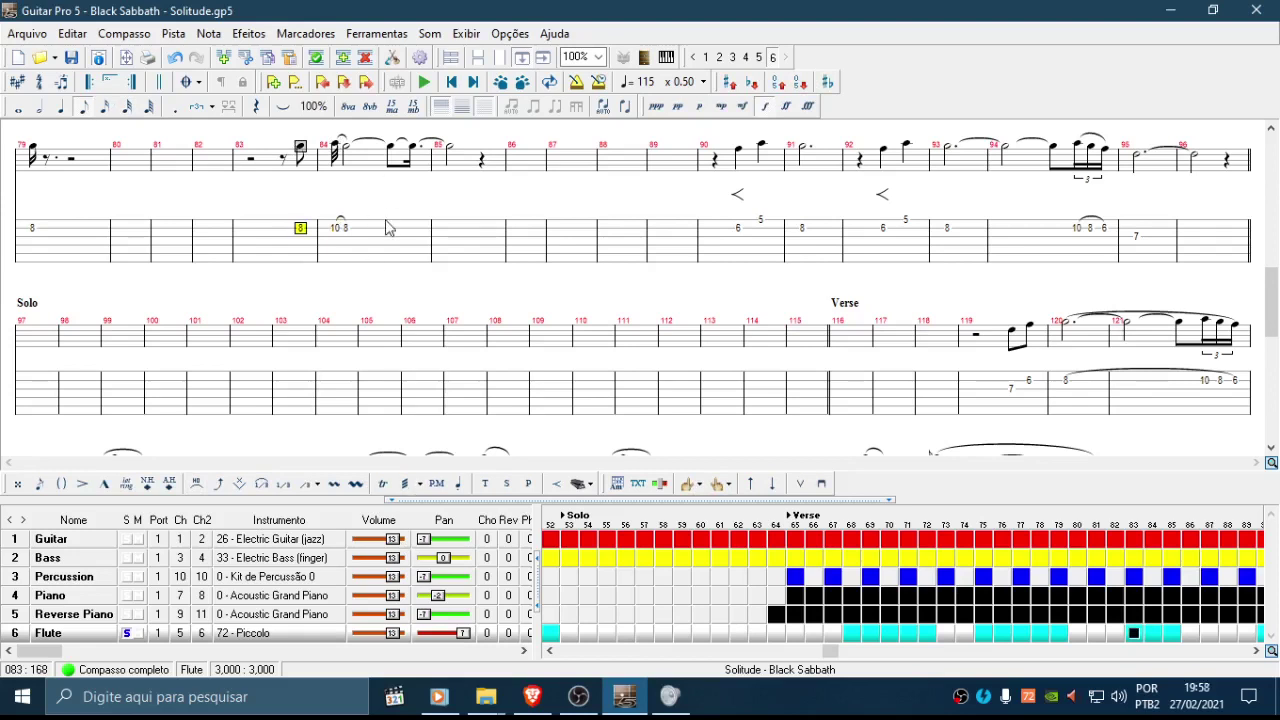
# Step: Change the two tied notes ending bar 84 to a dotted eighth followed by a thirty-second
pyautogui.click(393, 156)
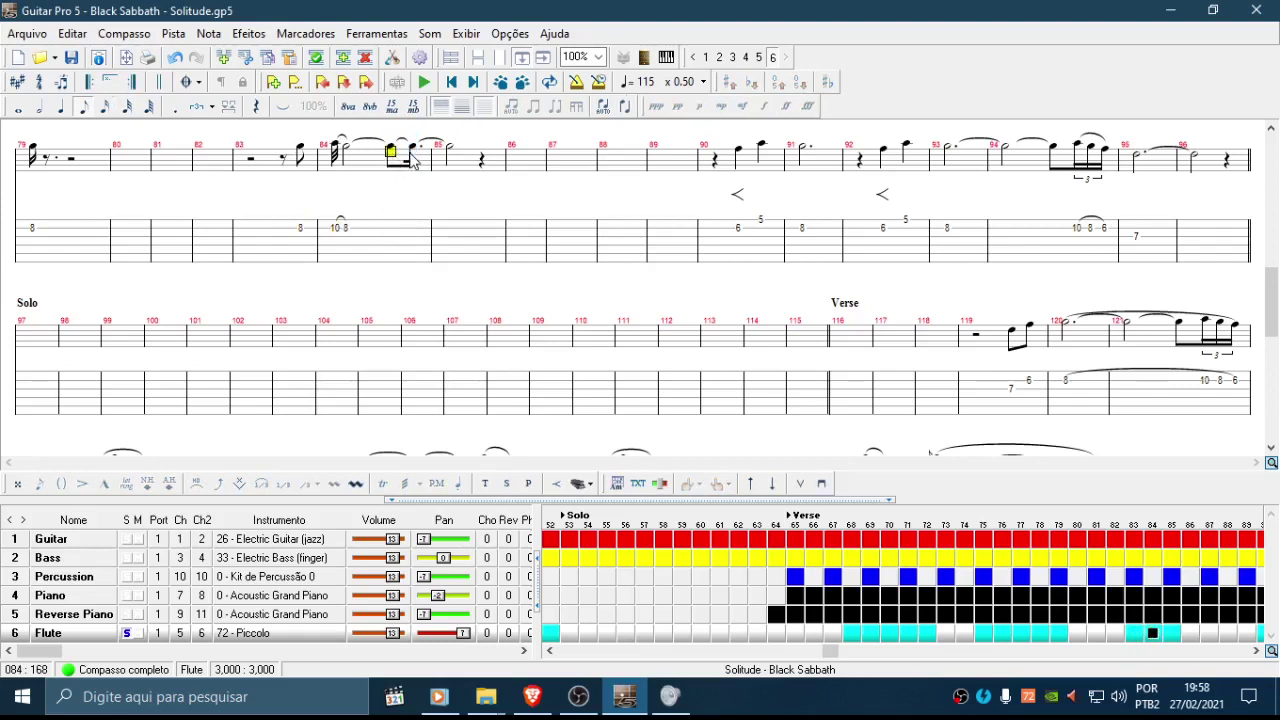
pyautogui.click(412, 158)
pyautogui.click(393, 151)
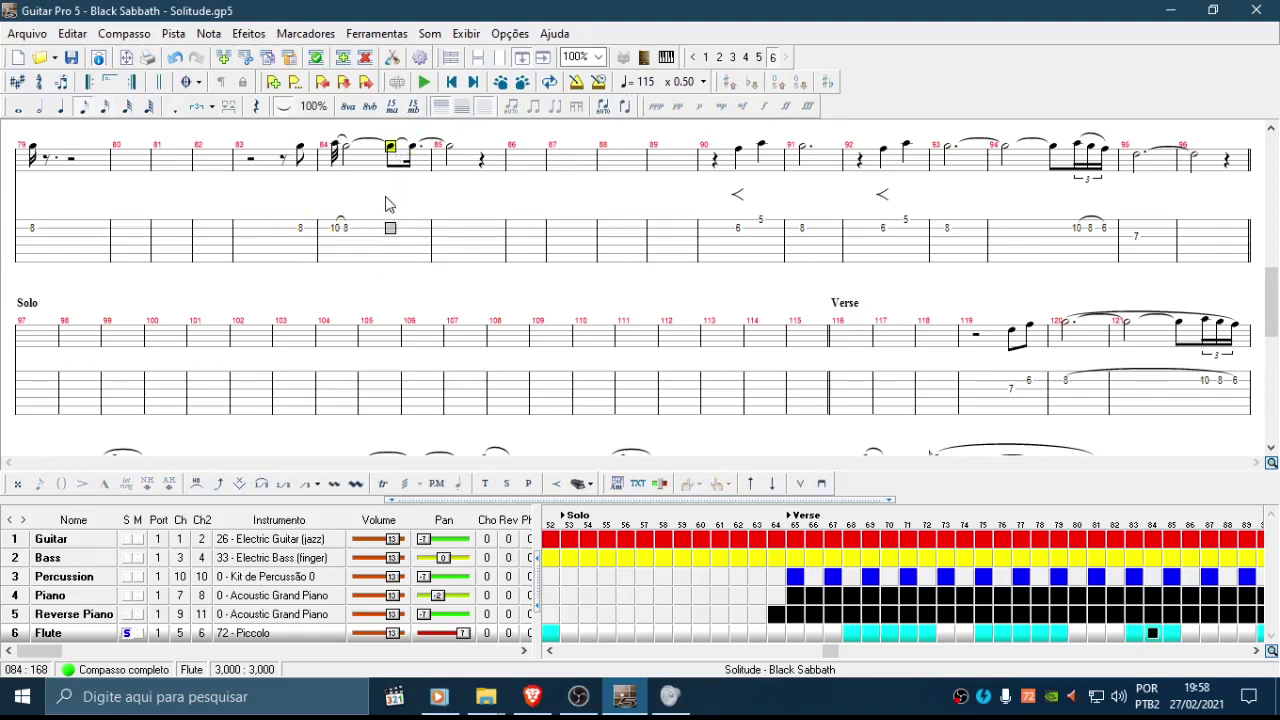
pyautogui.click(391, 237)
pyautogui.moveTo(391, 153); pyautogui.dragTo(411, 147)
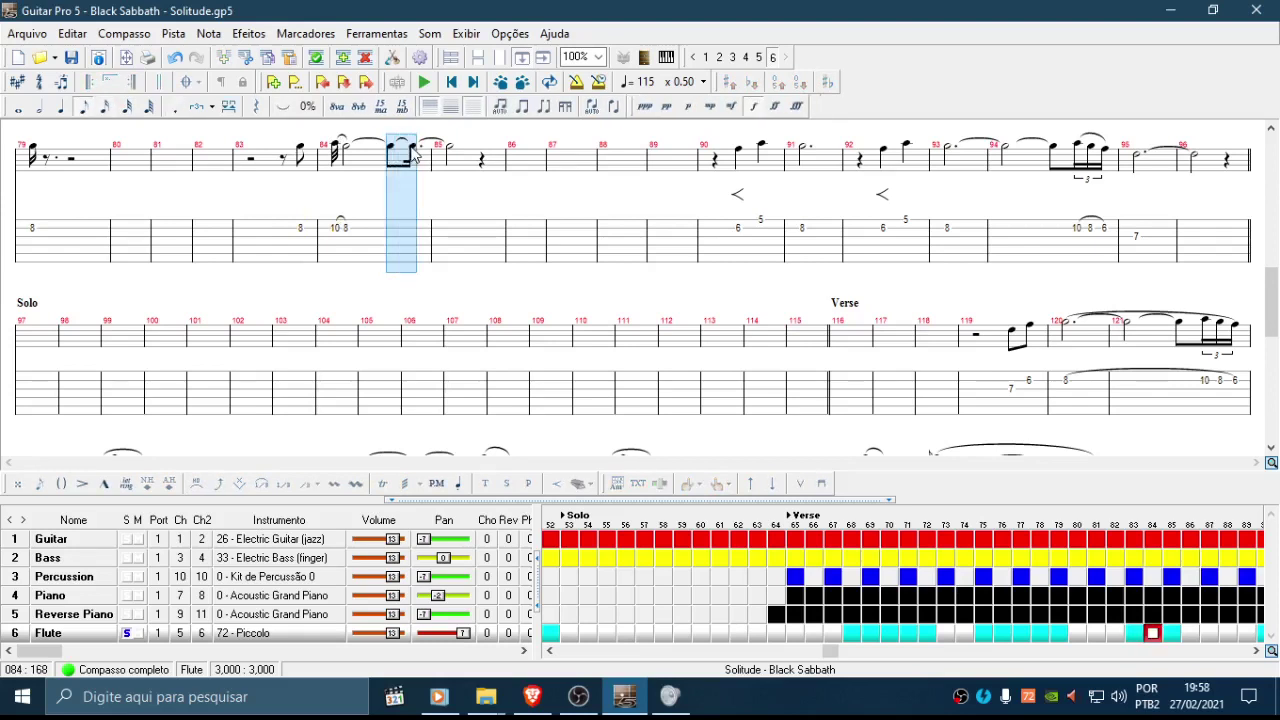
pyautogui.click(392, 228)
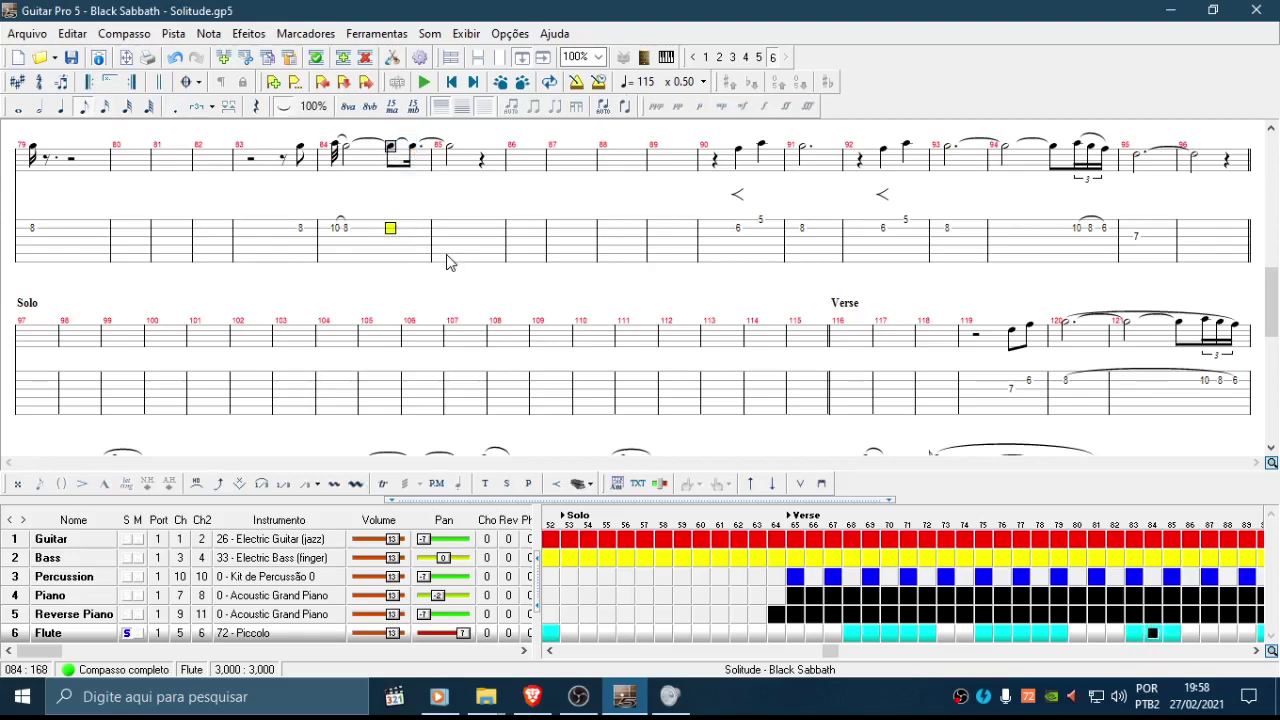
pyautogui.press('Right')
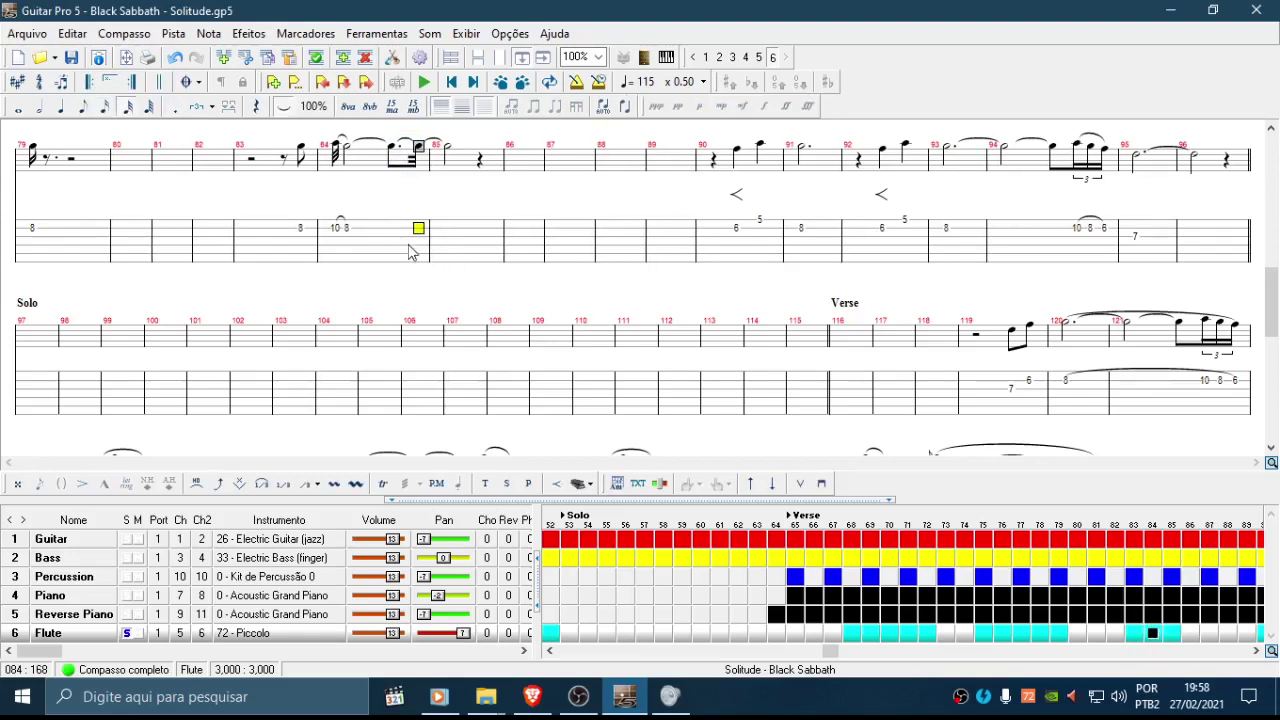
# Step: Replay the Flute from the last note of bar 83 into bar 84, and look over the bars from 97 onward
pyautogui.click(299, 232)
pyautogui.press('space')
pyautogui.press('space')
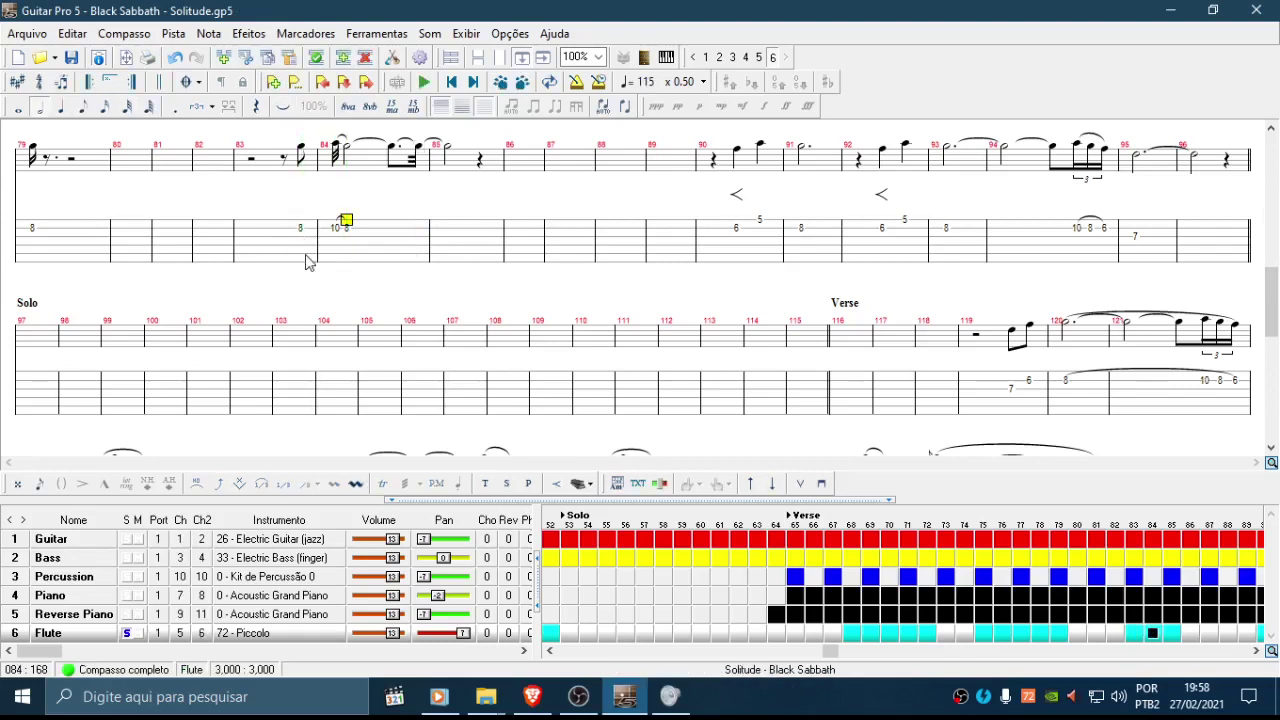
pyautogui.click(338, 229)
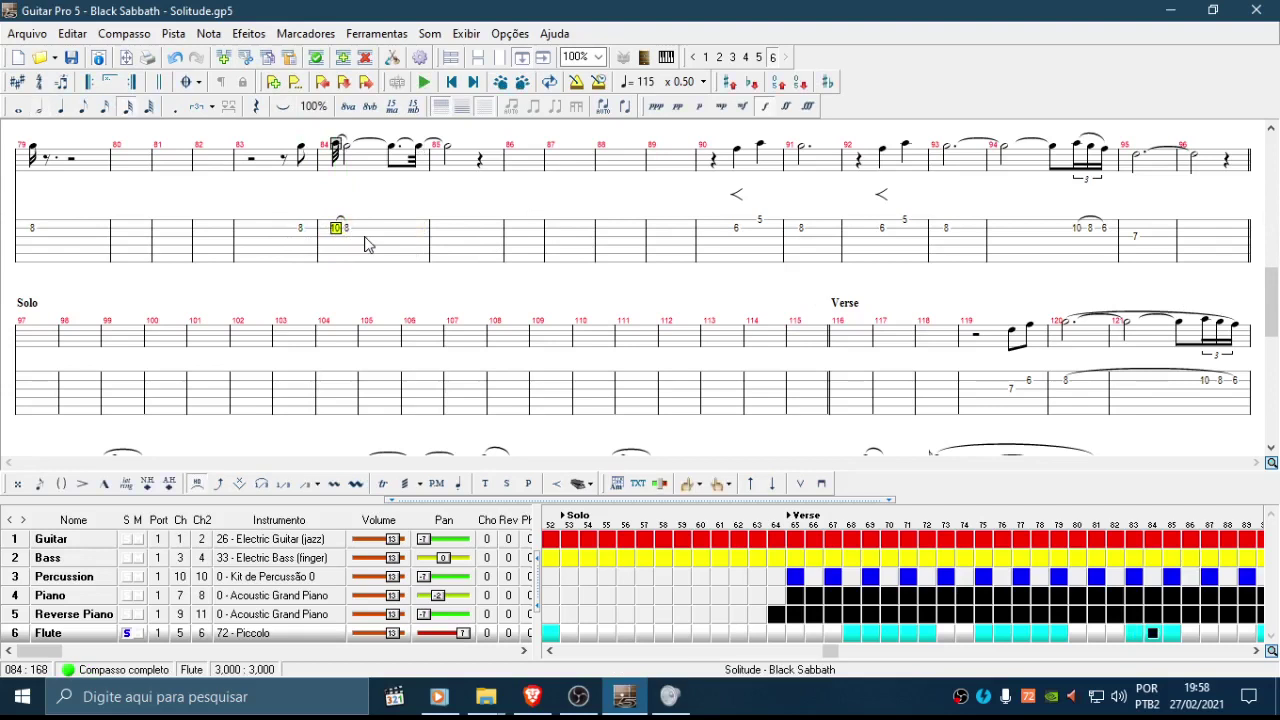
pyautogui.hotkey('ctrl', 'Up')
pyautogui.hotkey('ctrl', 'Down')
pyautogui.scroll(-3, 1273, 346)
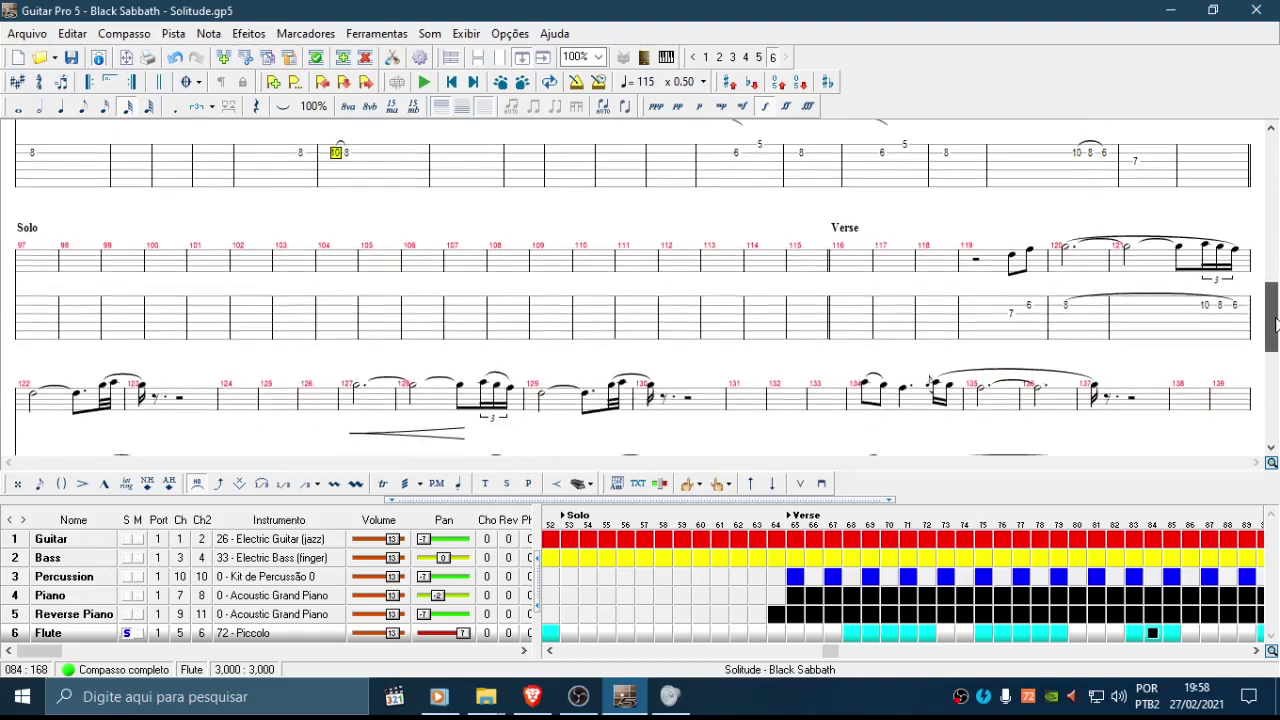
pyautogui.moveTo(1272, 342); pyautogui.dragTo(1265, 349)
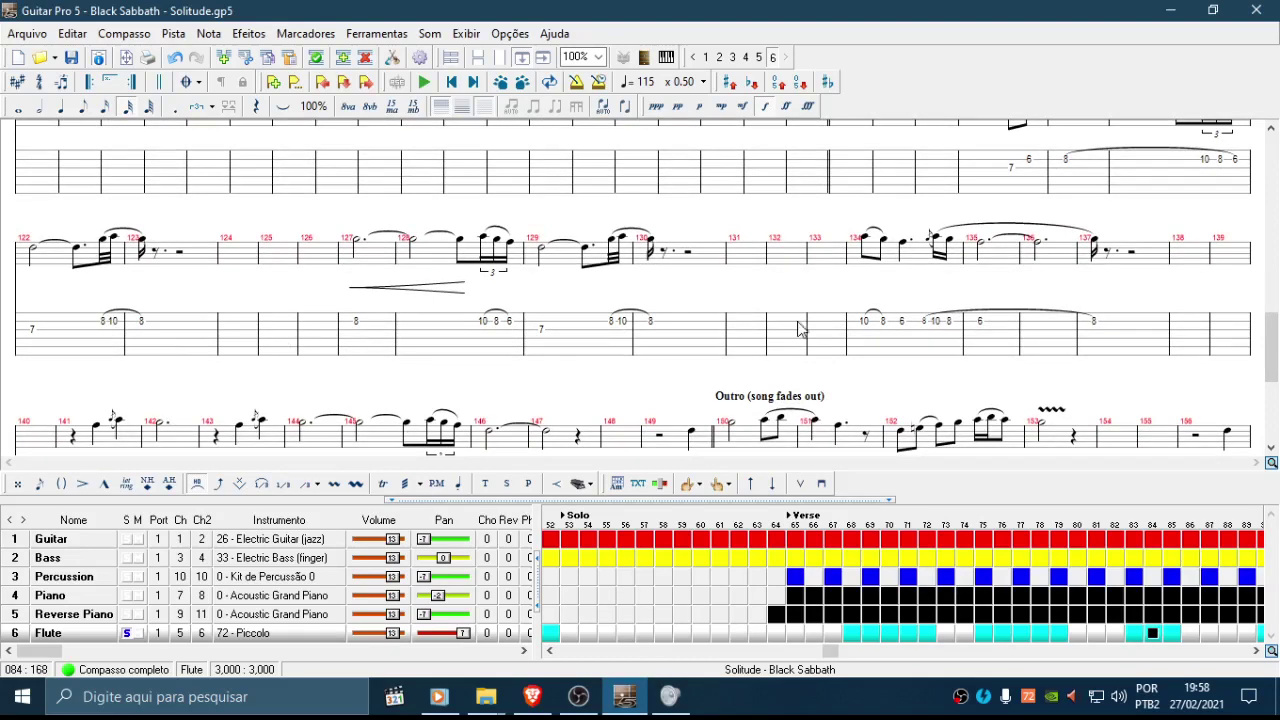
# Step: Play the Flute passage from bar 134 into bar 135
pyautogui.click(937, 322)
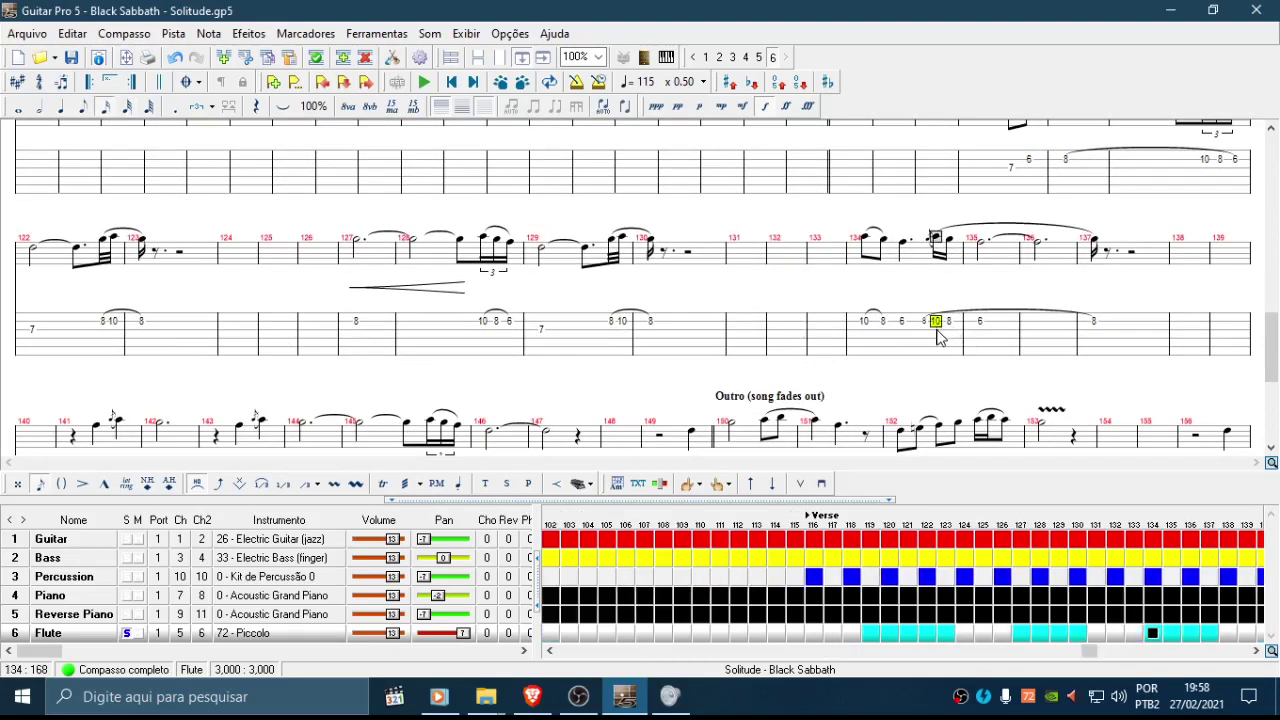
pyautogui.press('space')
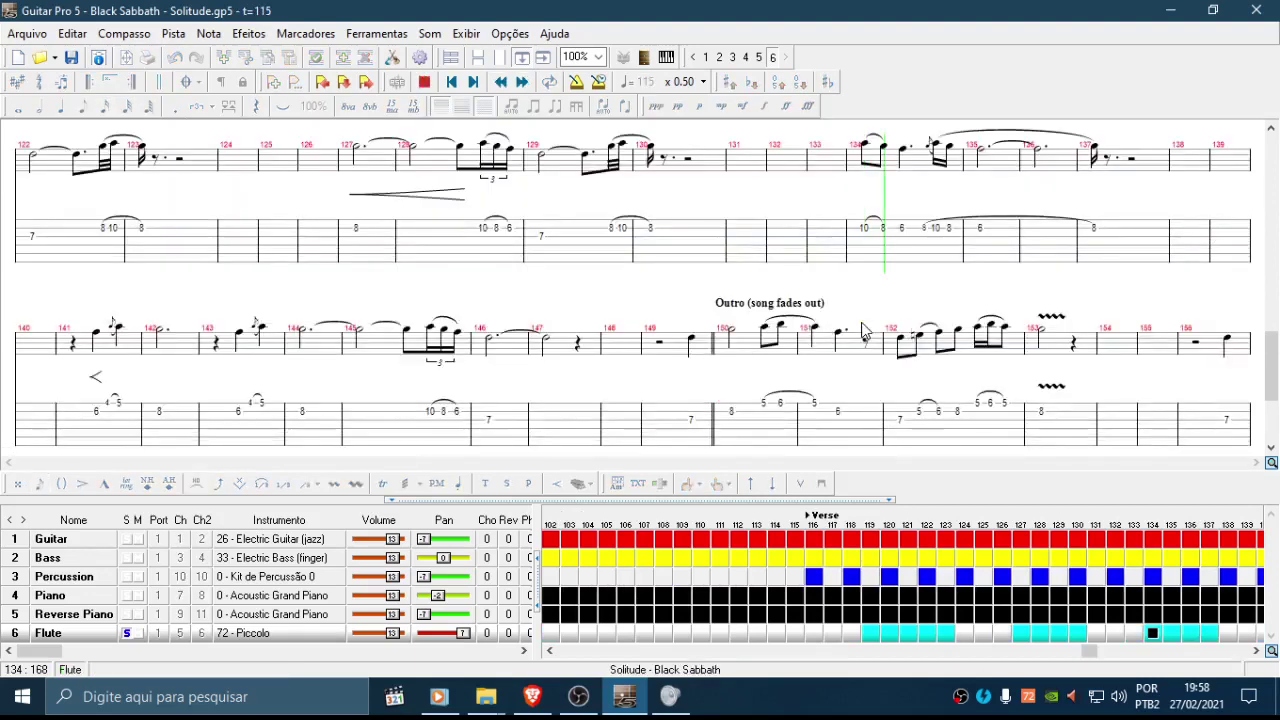
pyautogui.press('space')
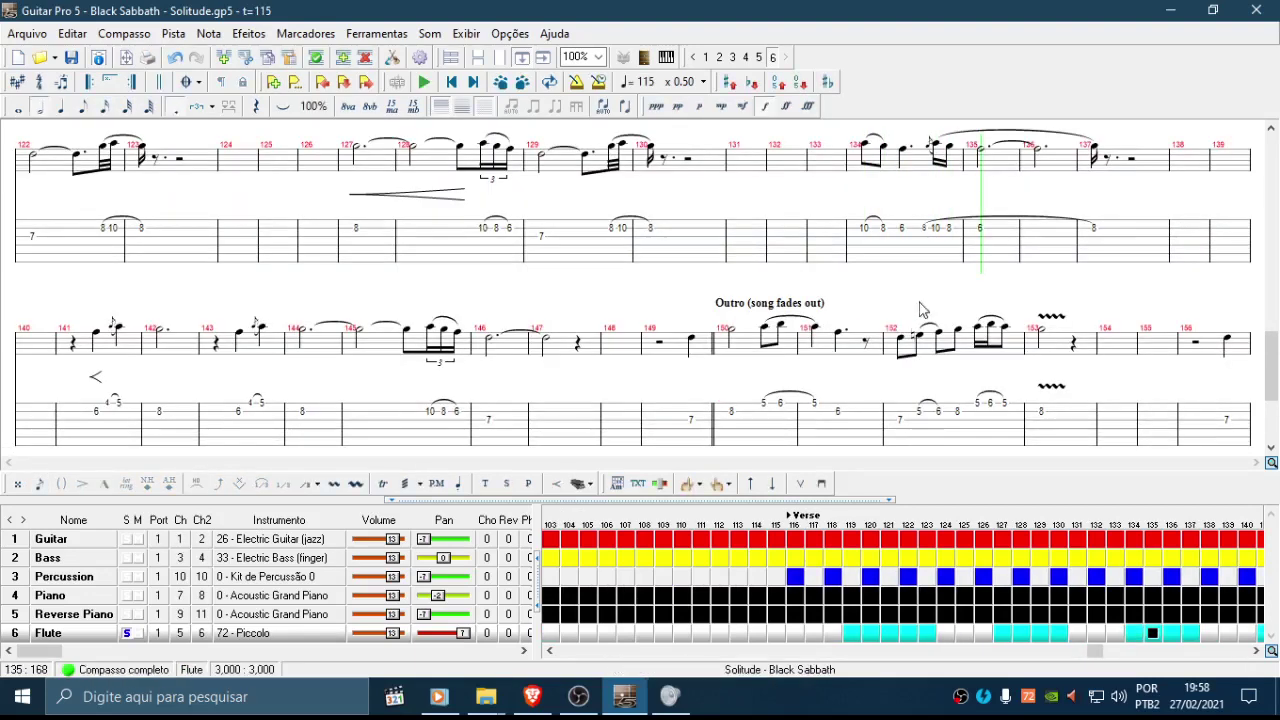
# Step: Remove the grace note from the second fret-10 note in Flute bar 134
pyautogui.click(937, 229)
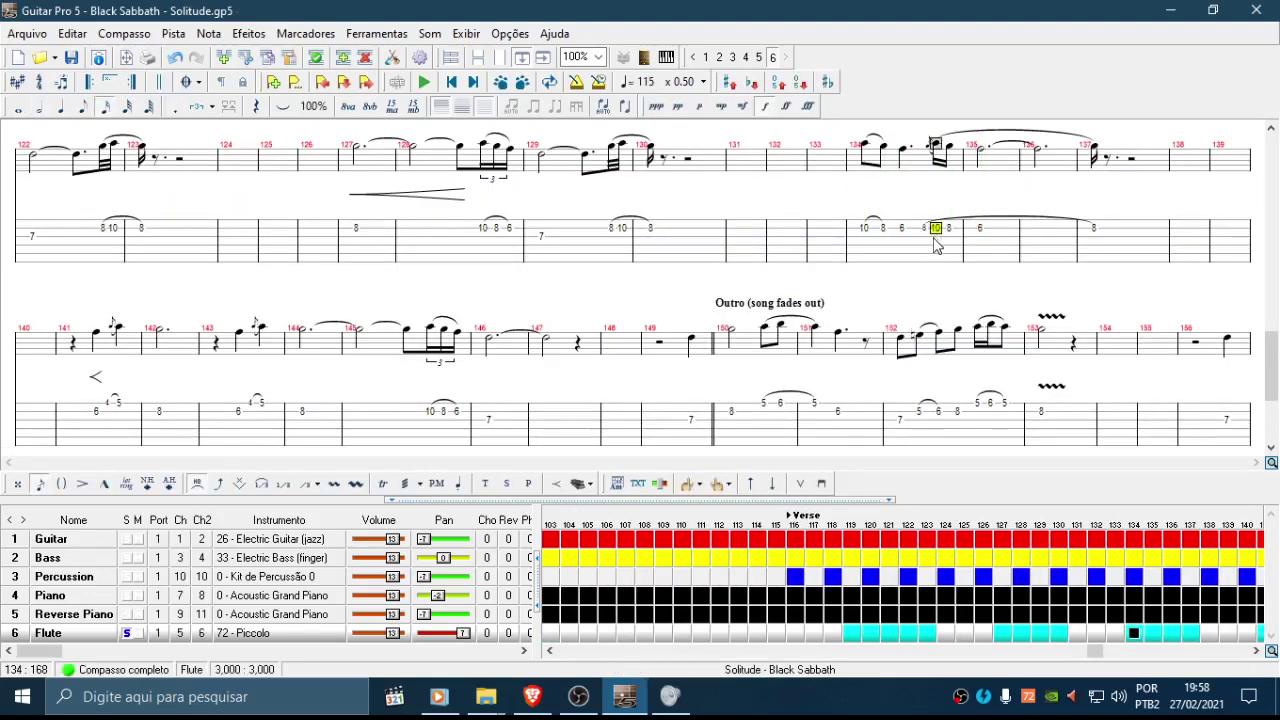
pyautogui.press('g')
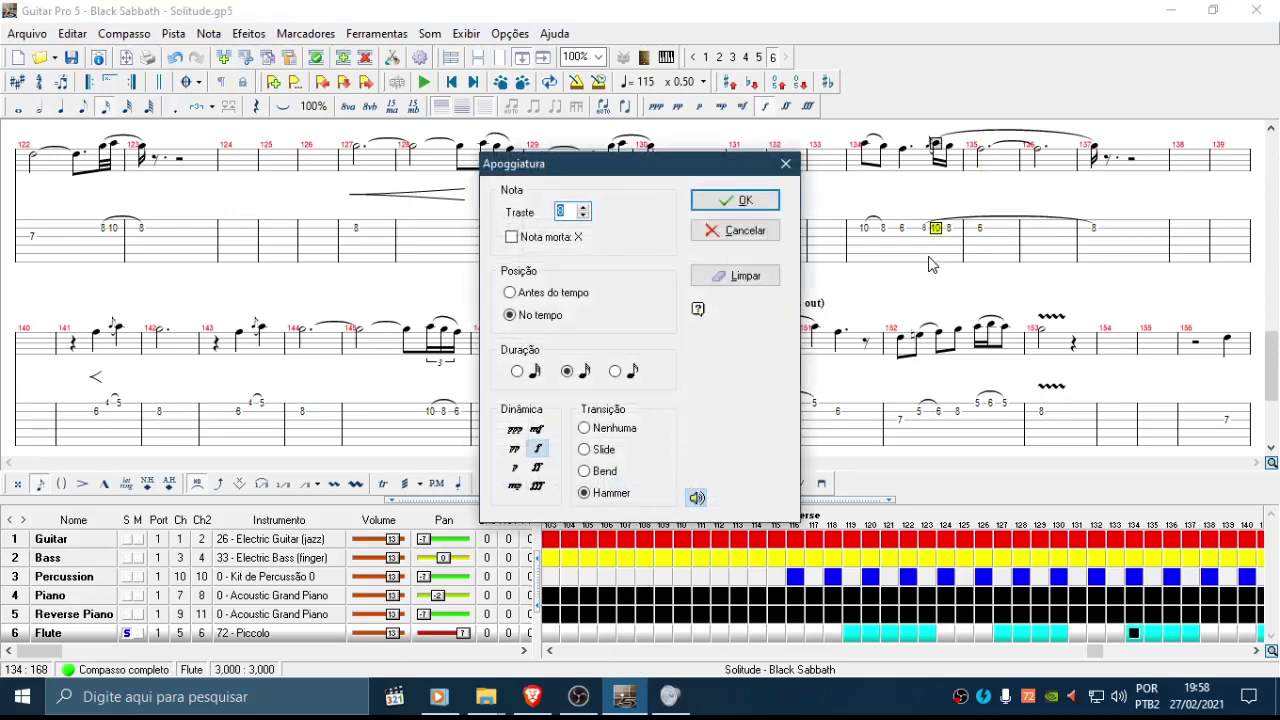
pyautogui.press('Escape')
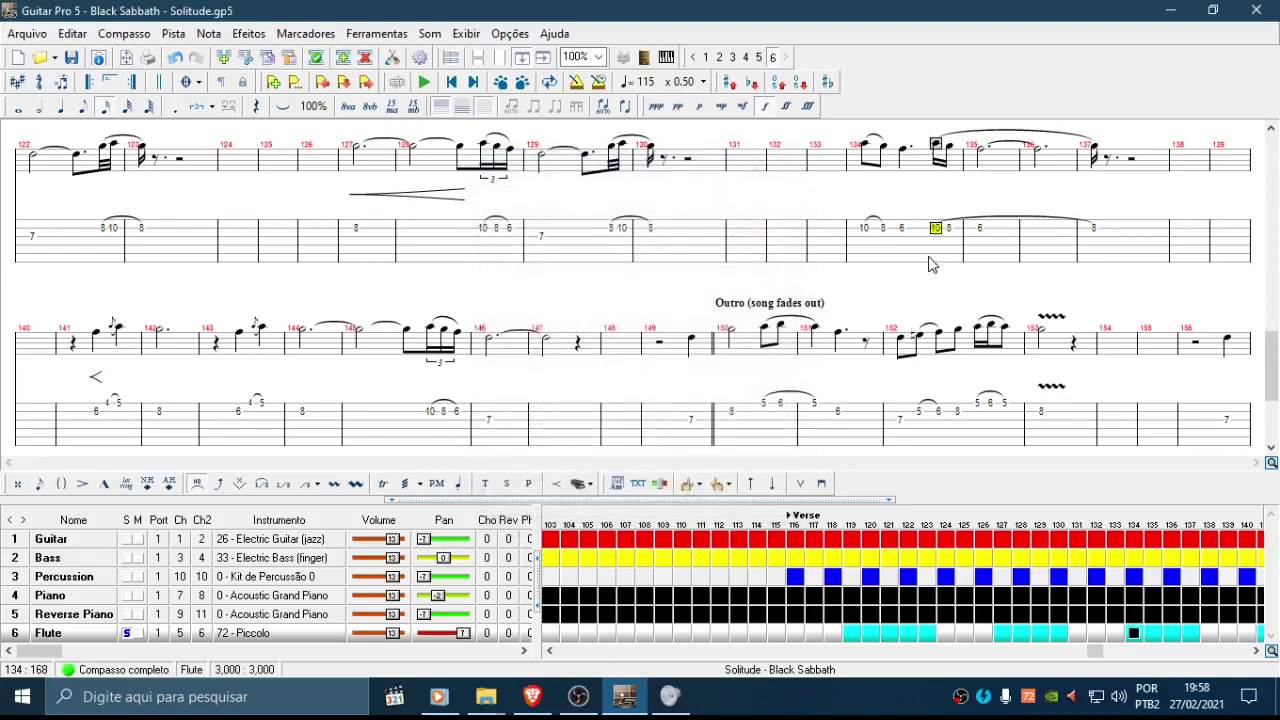
# Step: Duplicate that sixteenth note and set the first of the two copies to fret 8
pyautogui.hotkey('shift', 'Down')
pyautogui.hotkey('ctrl', 'c')
pyautogui.press('Left')
pyautogui.press('Right')
pyautogui.hotkey('ctrl', 'v')
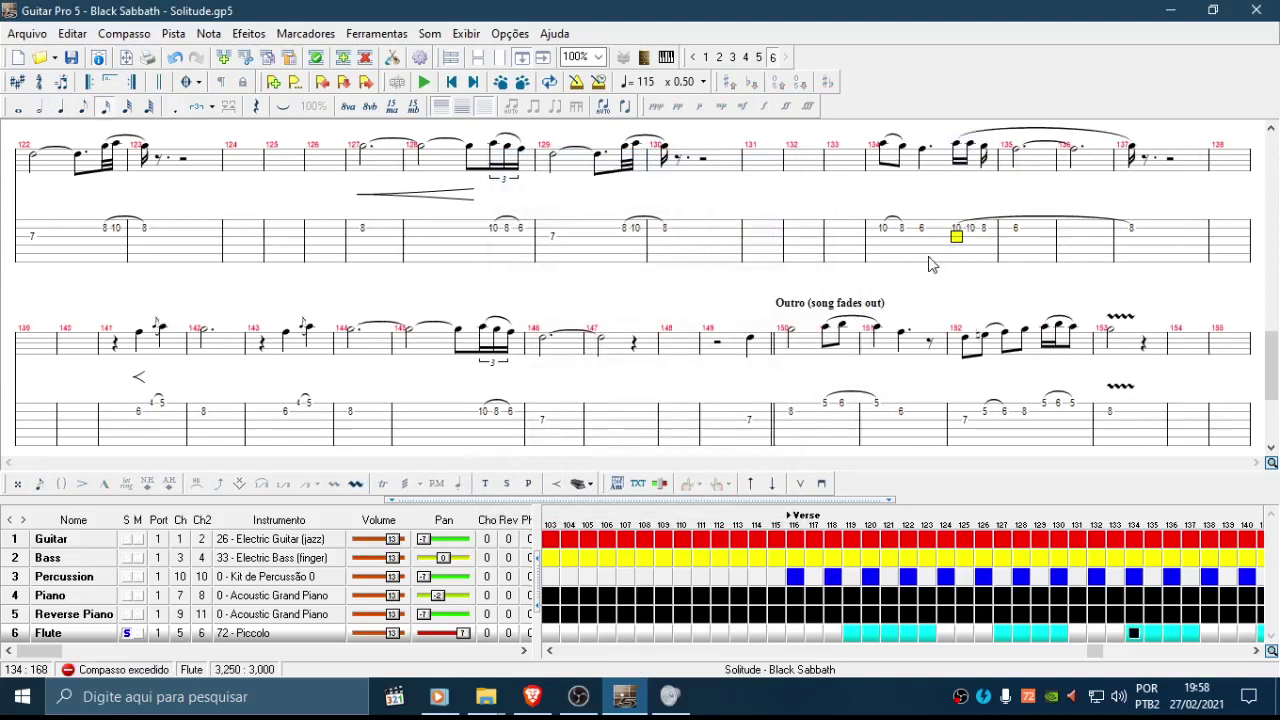
pyautogui.press('Up')
pyautogui.write('8')
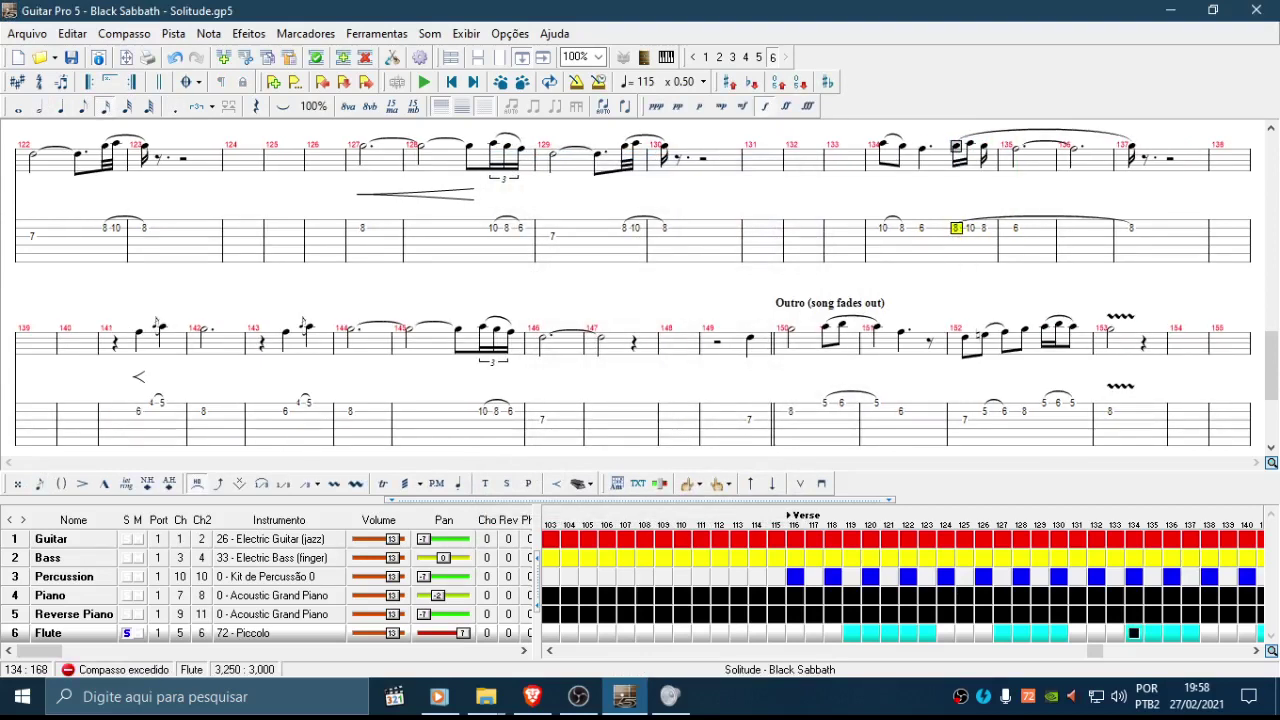
# Step: Shorten the added fret-8 note and the following fret-10 note in bar 134 to thirty-seconds
pyautogui.press('Right')
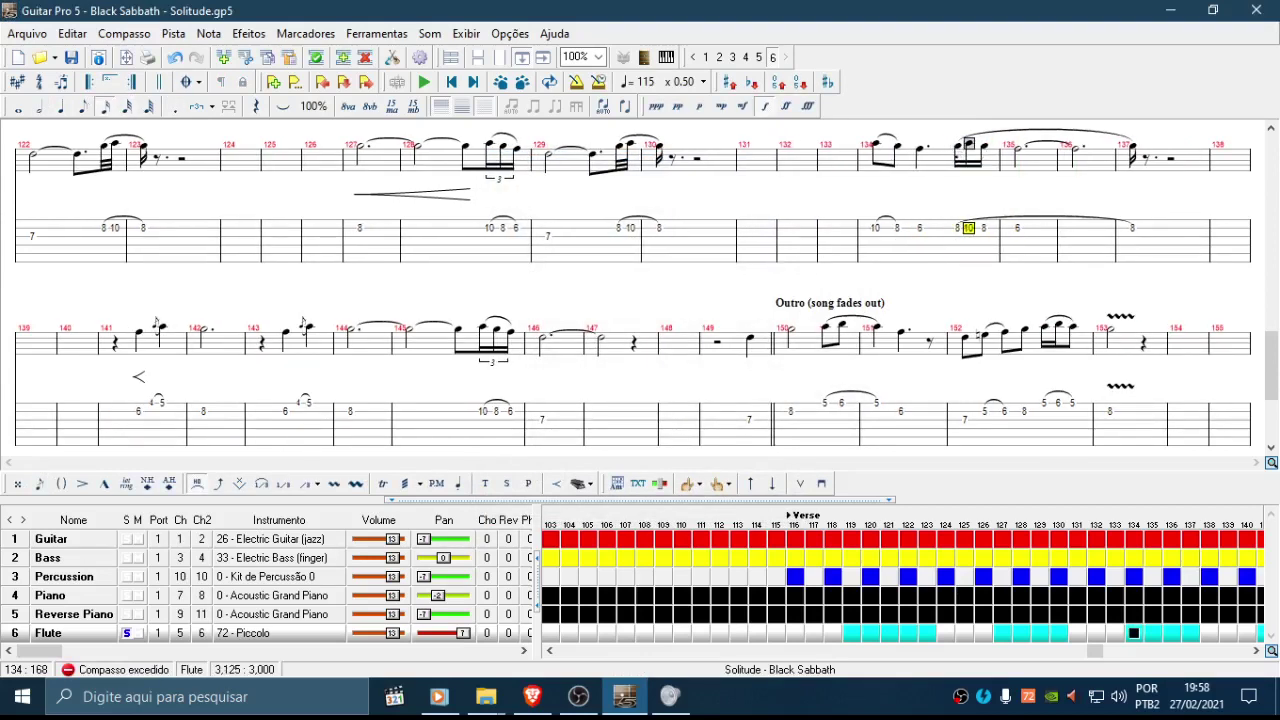
pyautogui.press('.')
pyautogui.hotkey('ctrl', 'z')
pyautogui.press('-')
pyautogui.press('Left')
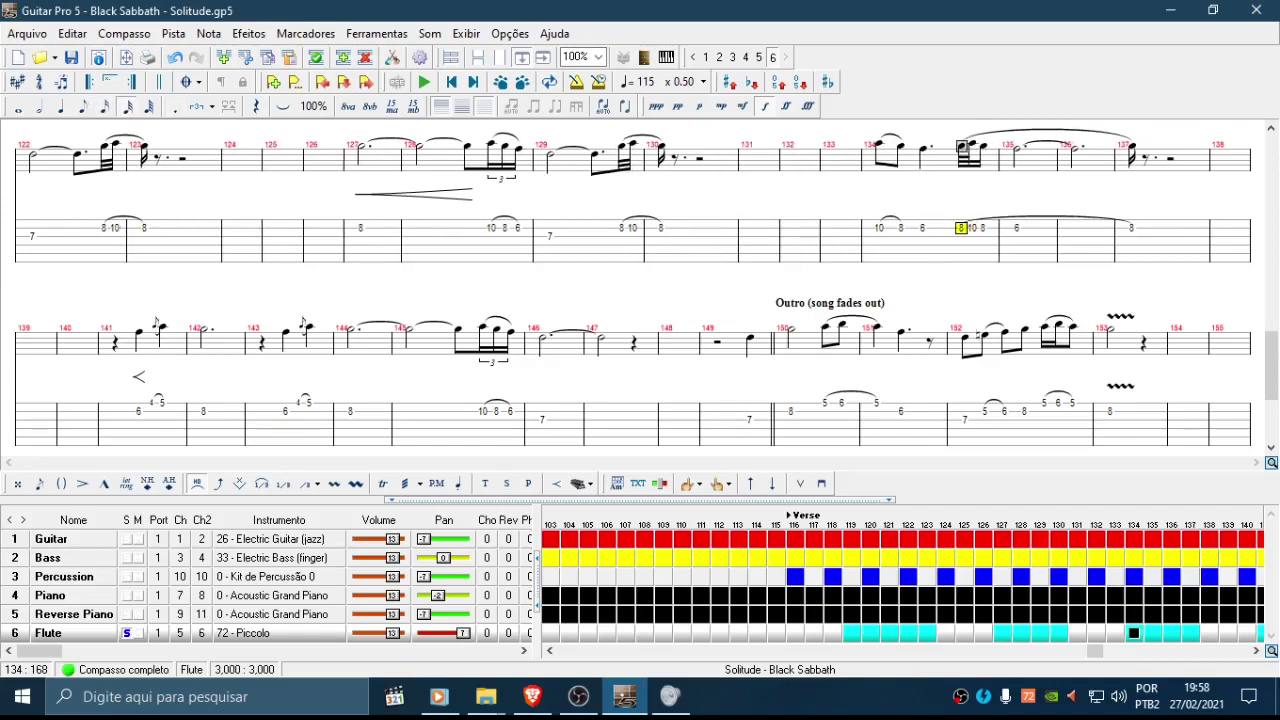
# Step: Step through the notes of Flute bar 134 and examine the closing 8-10-8 figure
pyautogui.press('Left')
pyautogui.press('Left')
pyautogui.press('Left')
pyautogui.press('Left')
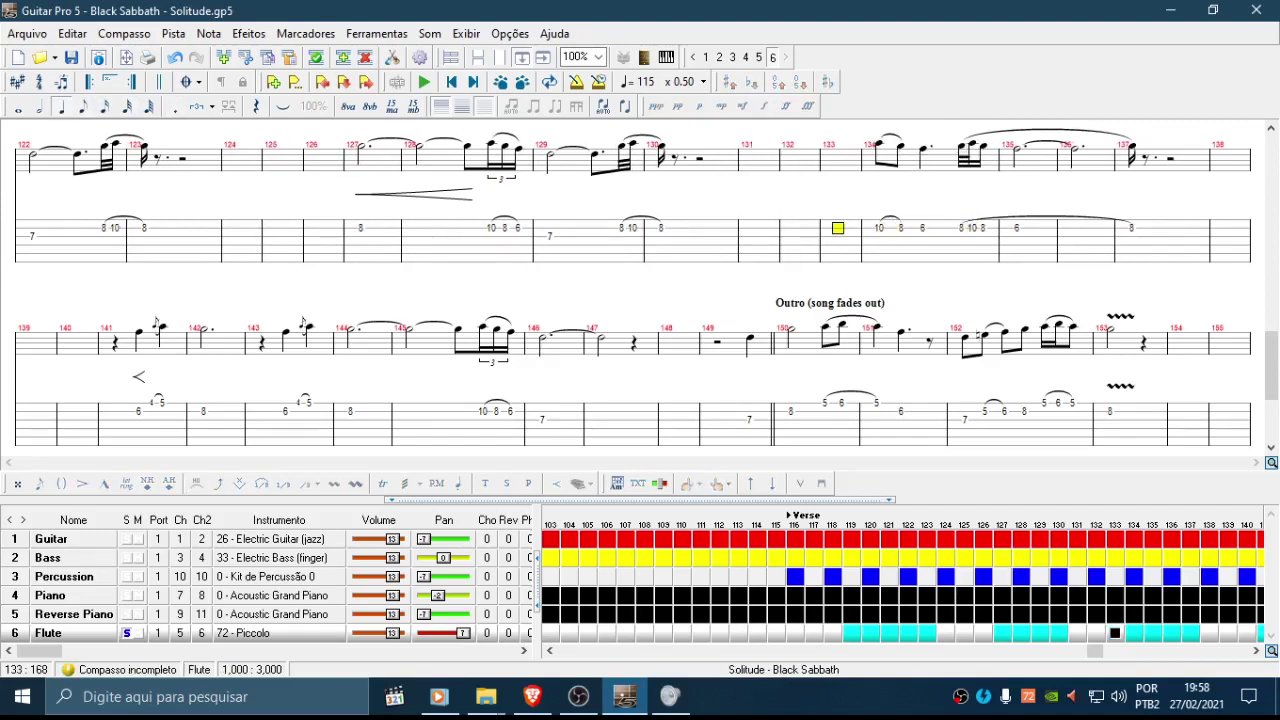
pyautogui.press('Right')
pyautogui.press('Right')
pyautogui.press('Right')
pyautogui.press('Right')
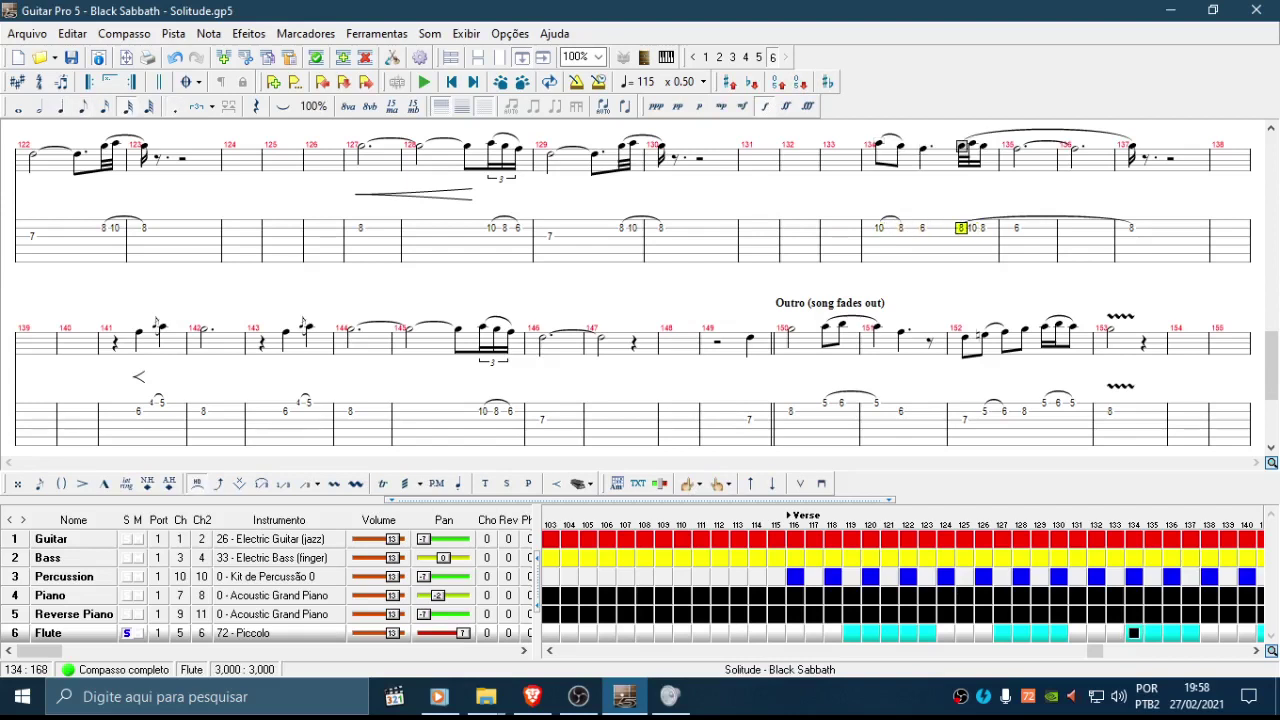
pyautogui.press('Right')
pyautogui.press('Left')
pyautogui.press('Right')
pyautogui.click(970, 143)
pyautogui.click(970, 227)
pyautogui.click(960, 237)
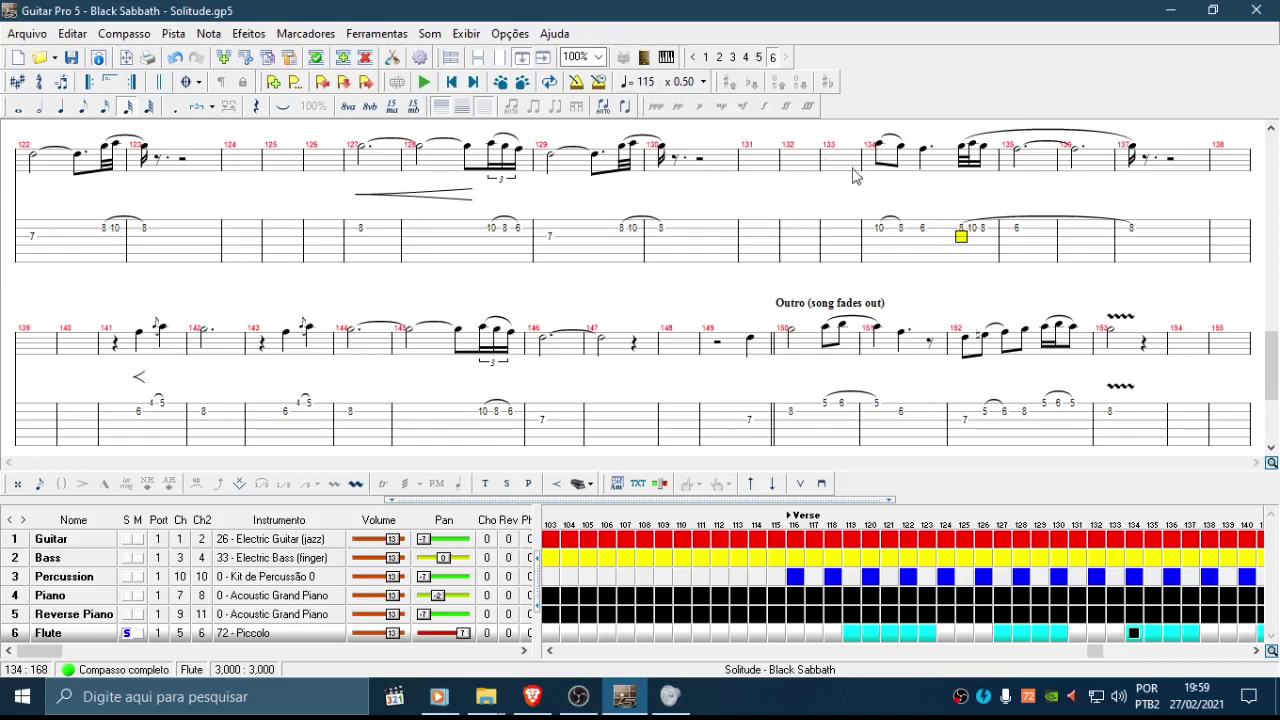
pyautogui.click(971, 234)
pyautogui.click(962, 230)
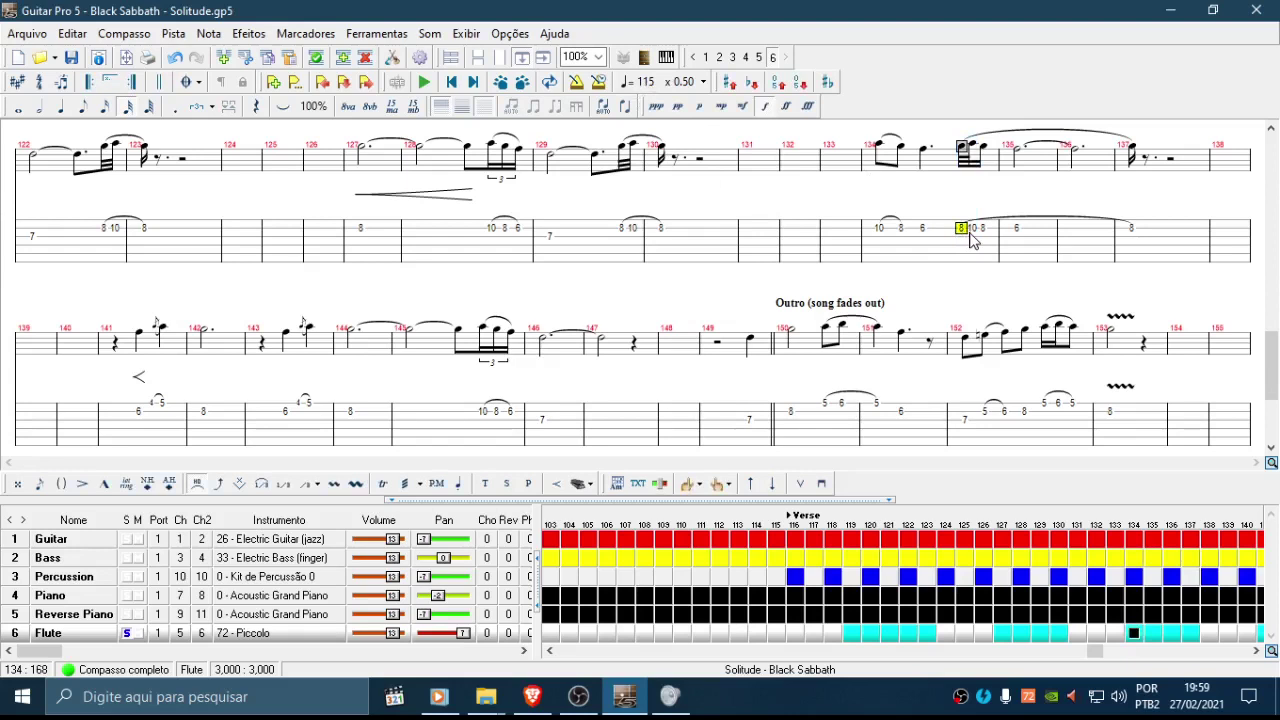
pyautogui.click(972, 234)
pyautogui.click(970, 238)
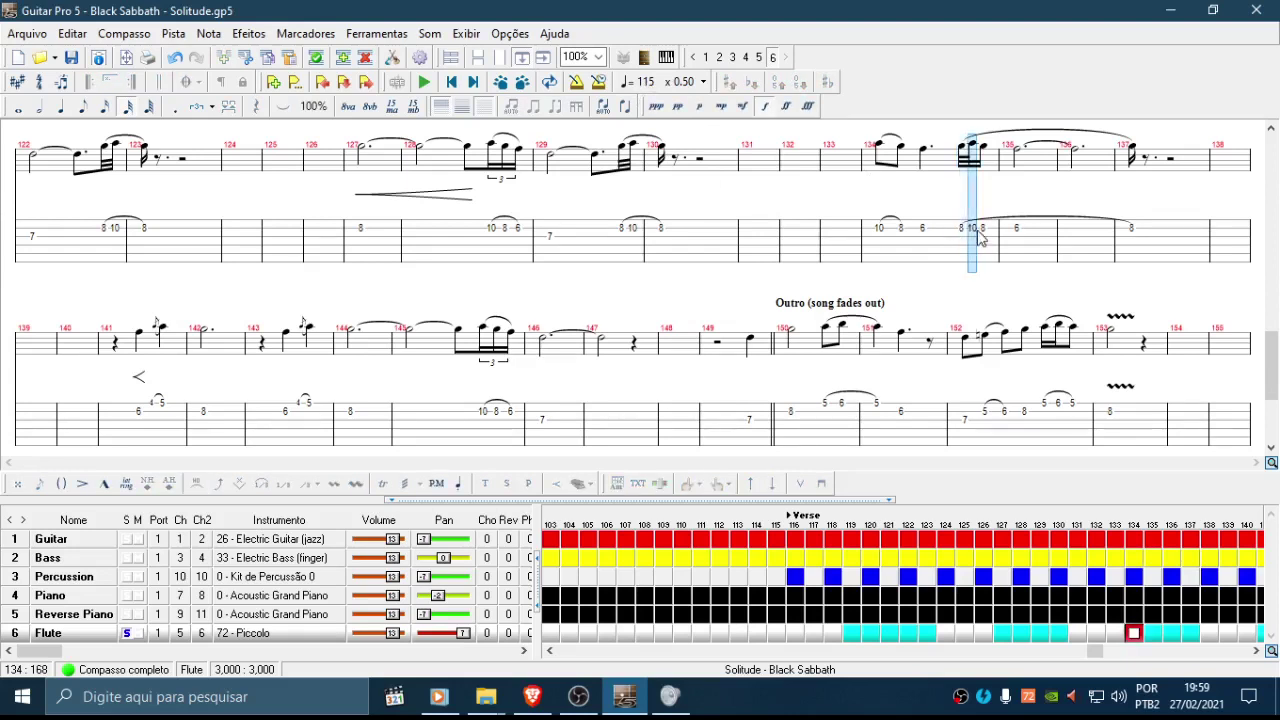
pyautogui.click(971, 239)
pyautogui.click(972, 240)
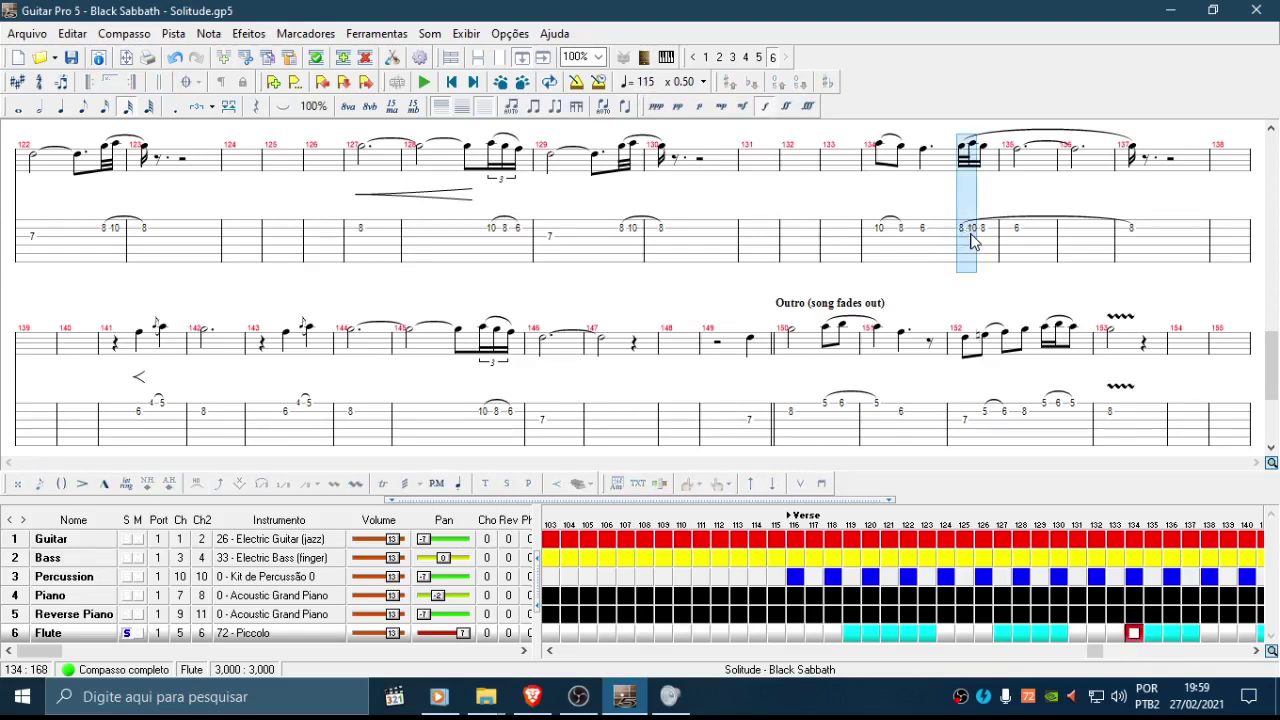
pyautogui.click(967, 240)
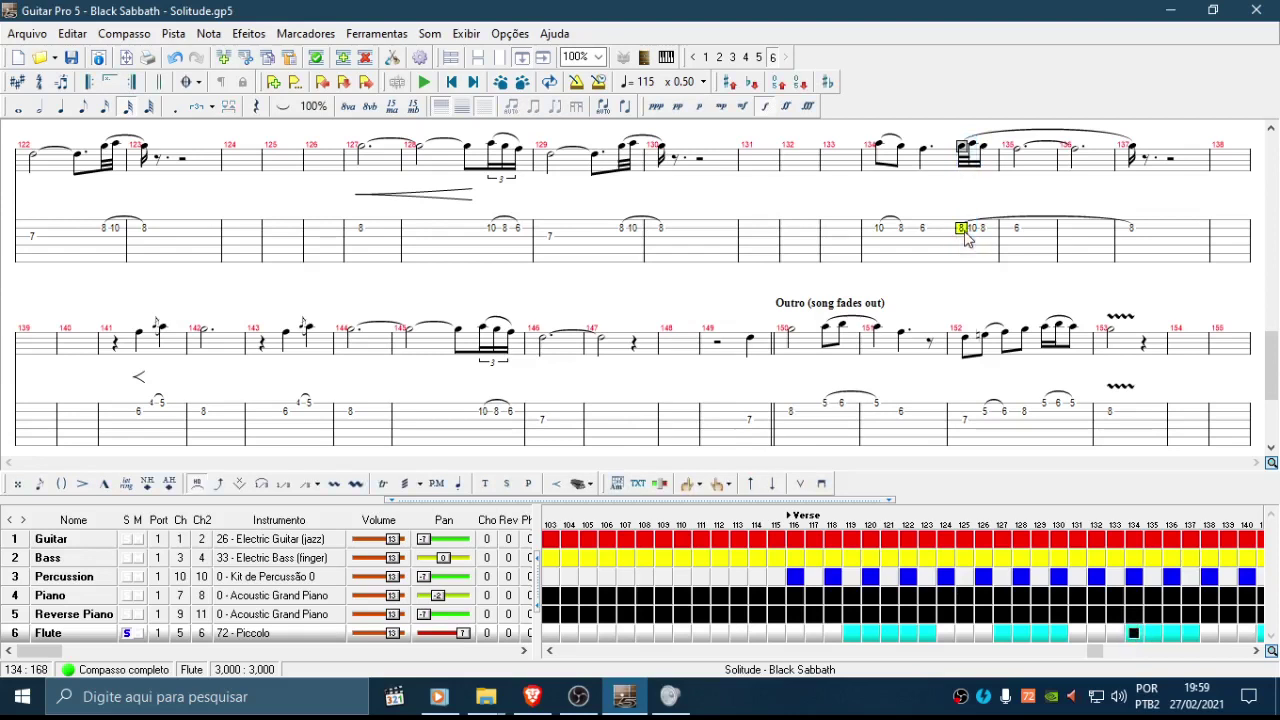
pyautogui.click(971, 234)
pyautogui.click(960, 234)
pyautogui.press('space')
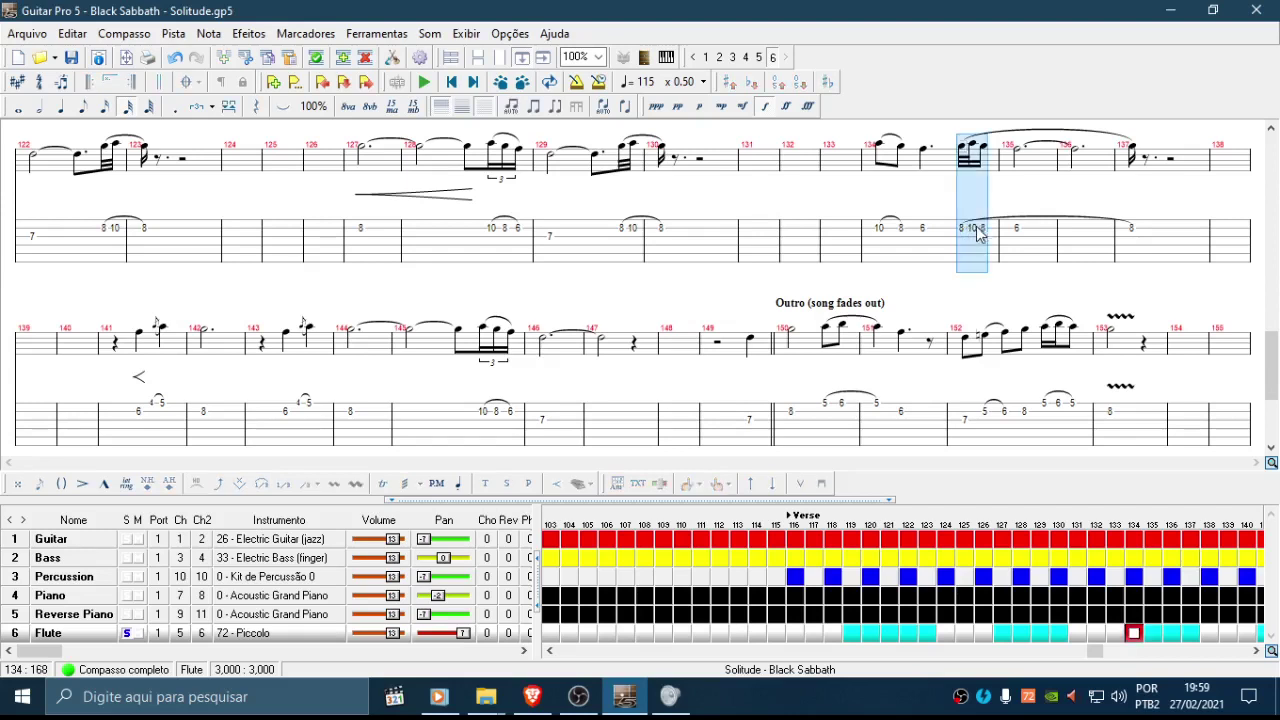
pyautogui.click(972, 238)
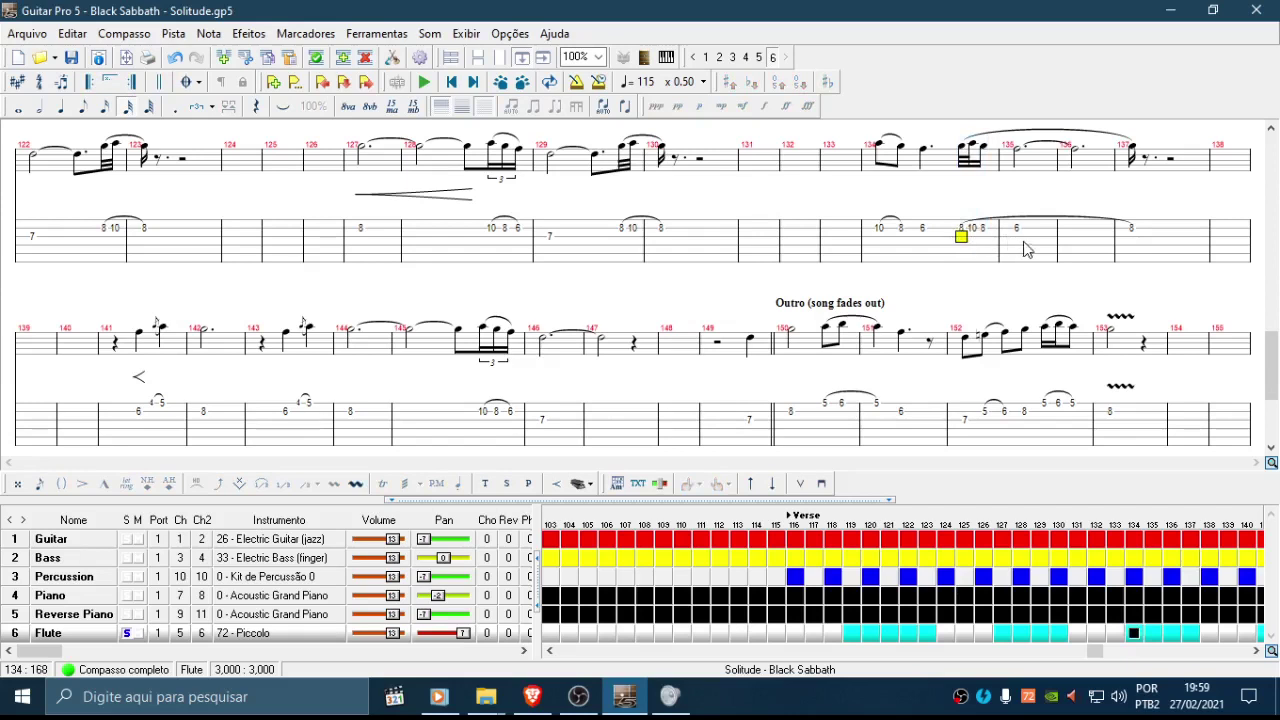
# Step: Play the Flute from the start of bar 134 through bar 137
pyautogui.click(879, 231)
pyautogui.press('space')
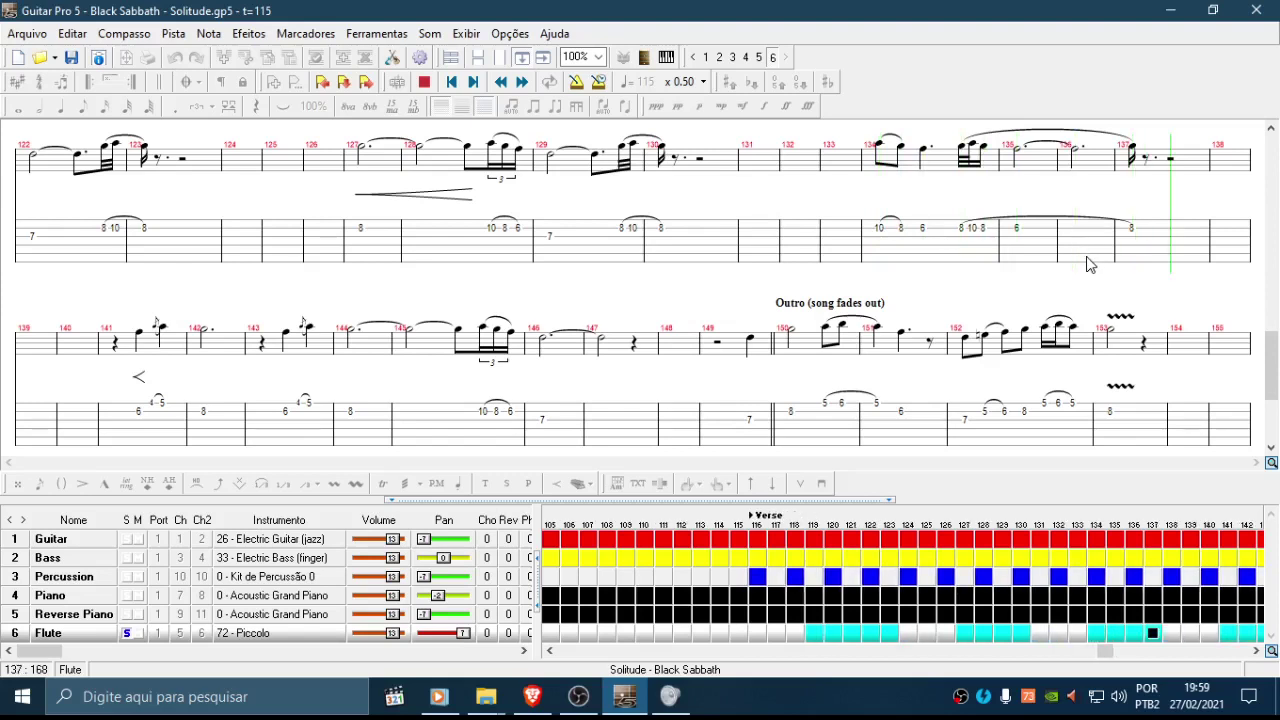
pyautogui.press('space')
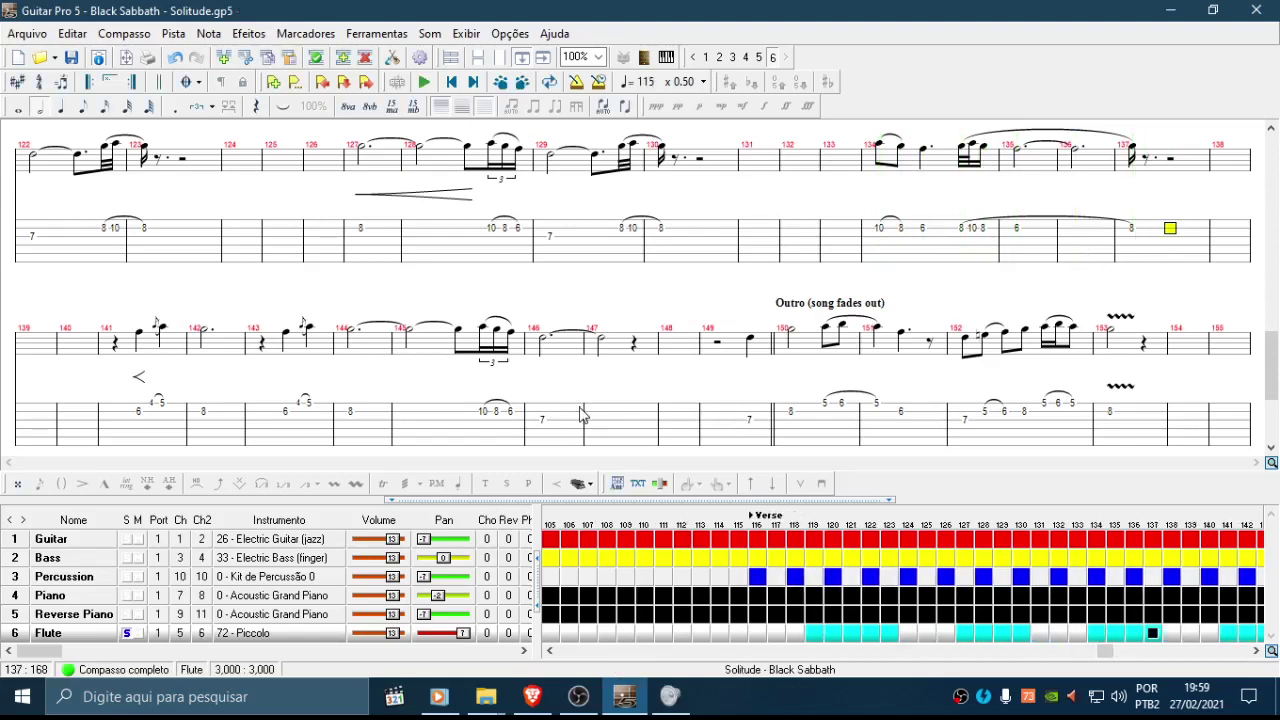
# Step: Try a sixty-fourth at fret 8 followed by a dotted thirty-second at fret 10 in bar 134, and play the figure
pyautogui.click(961, 230)
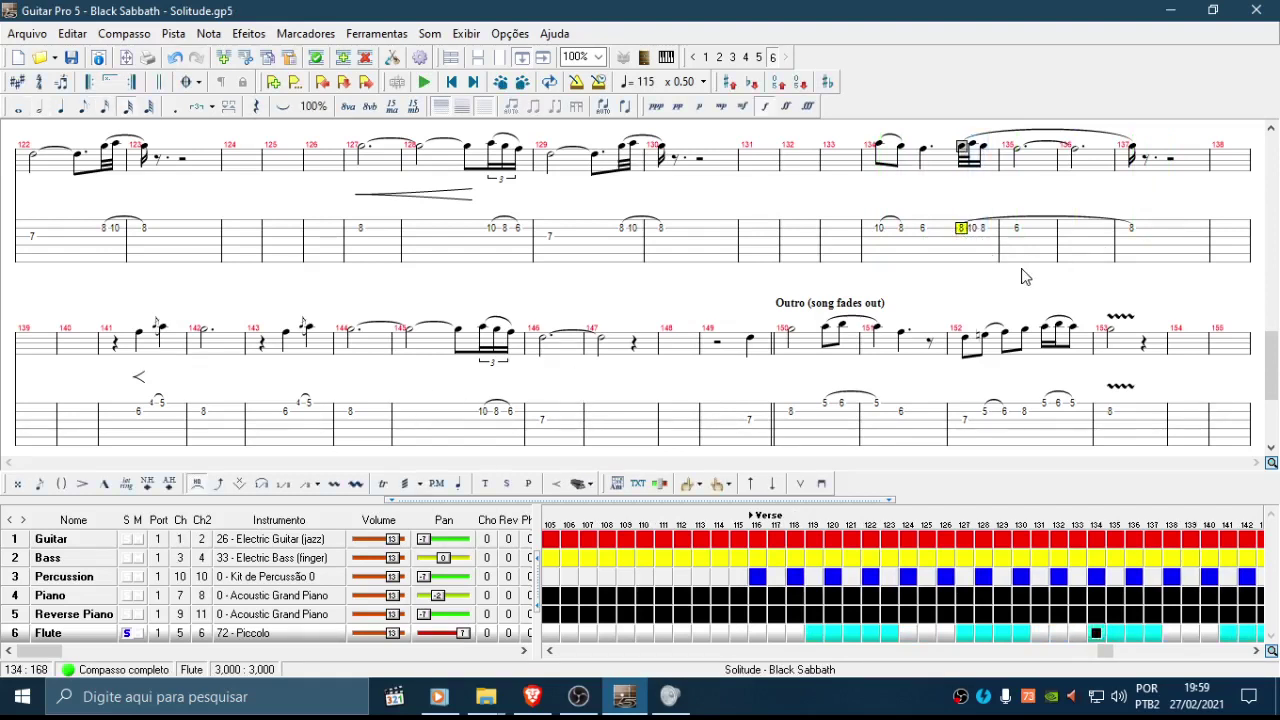
pyautogui.press('+')
pyautogui.press('Right')
pyautogui.press('.')
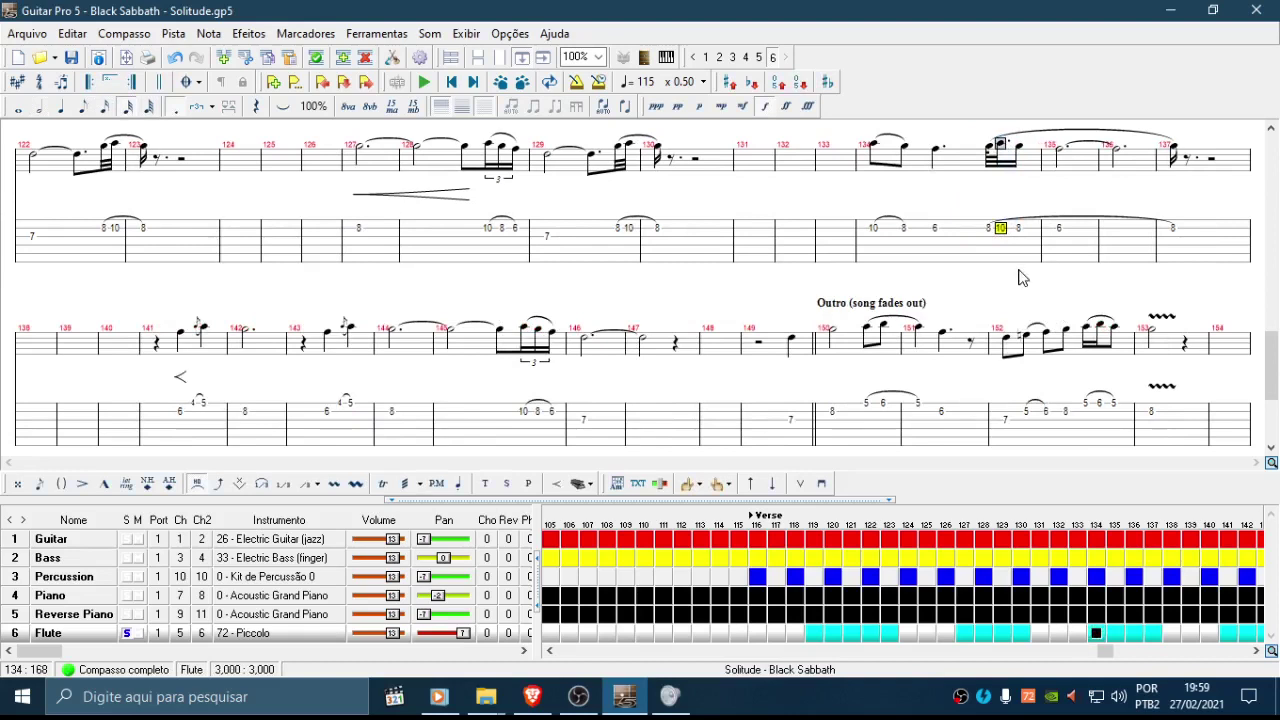
pyautogui.click(935, 230)
pyautogui.press('space')
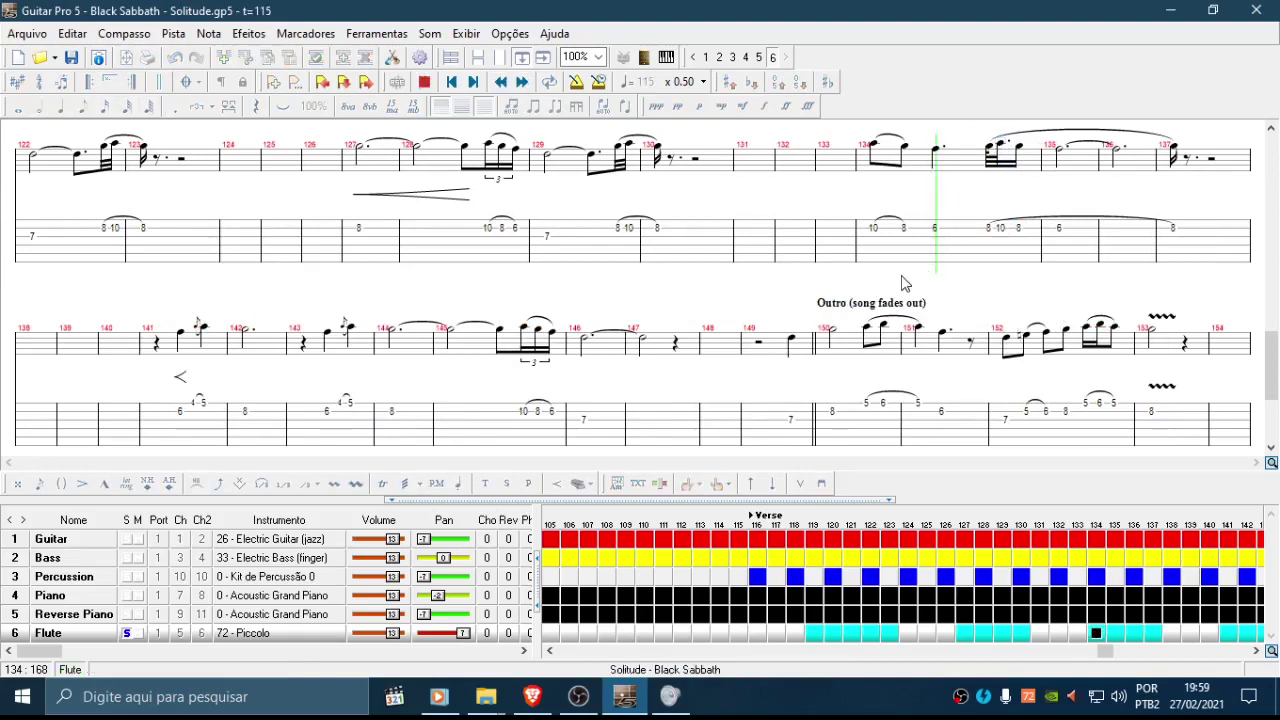
pyautogui.press('space')
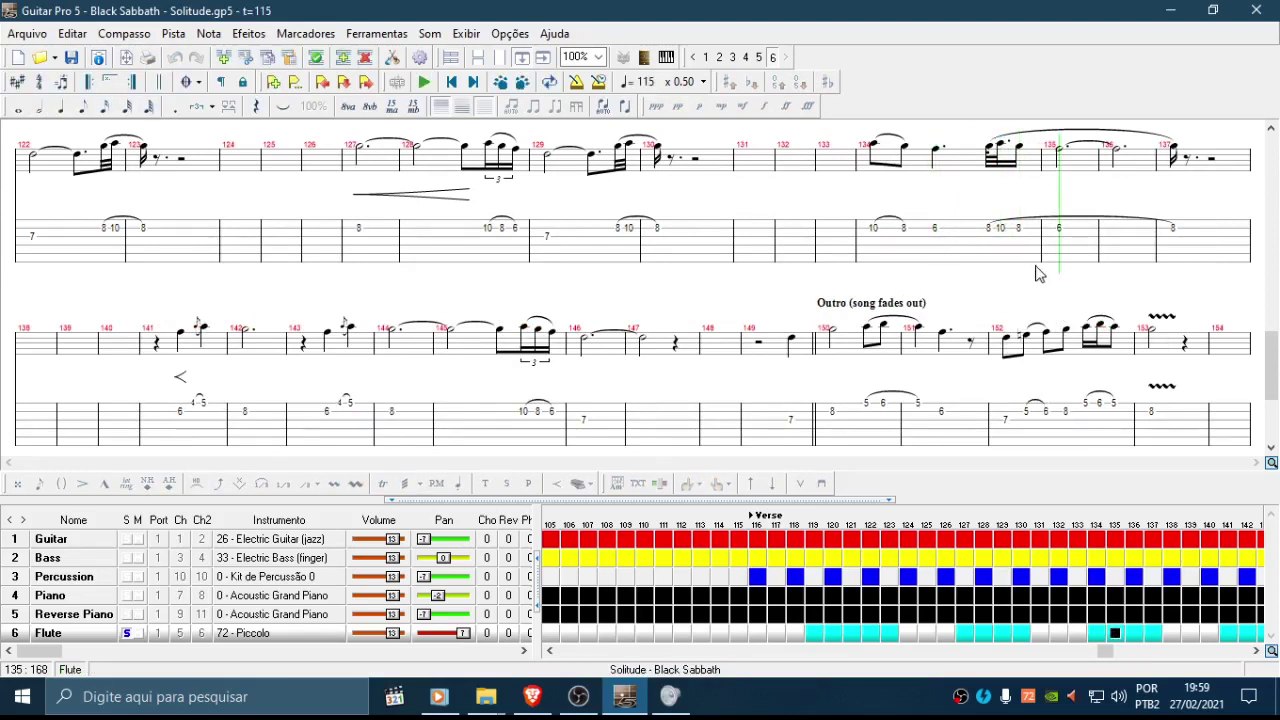
# Step: Return the fret-8 and fret-10 notes of the closing figure in bar 134 to plain thirty-seconds
pyautogui.click(990, 230)
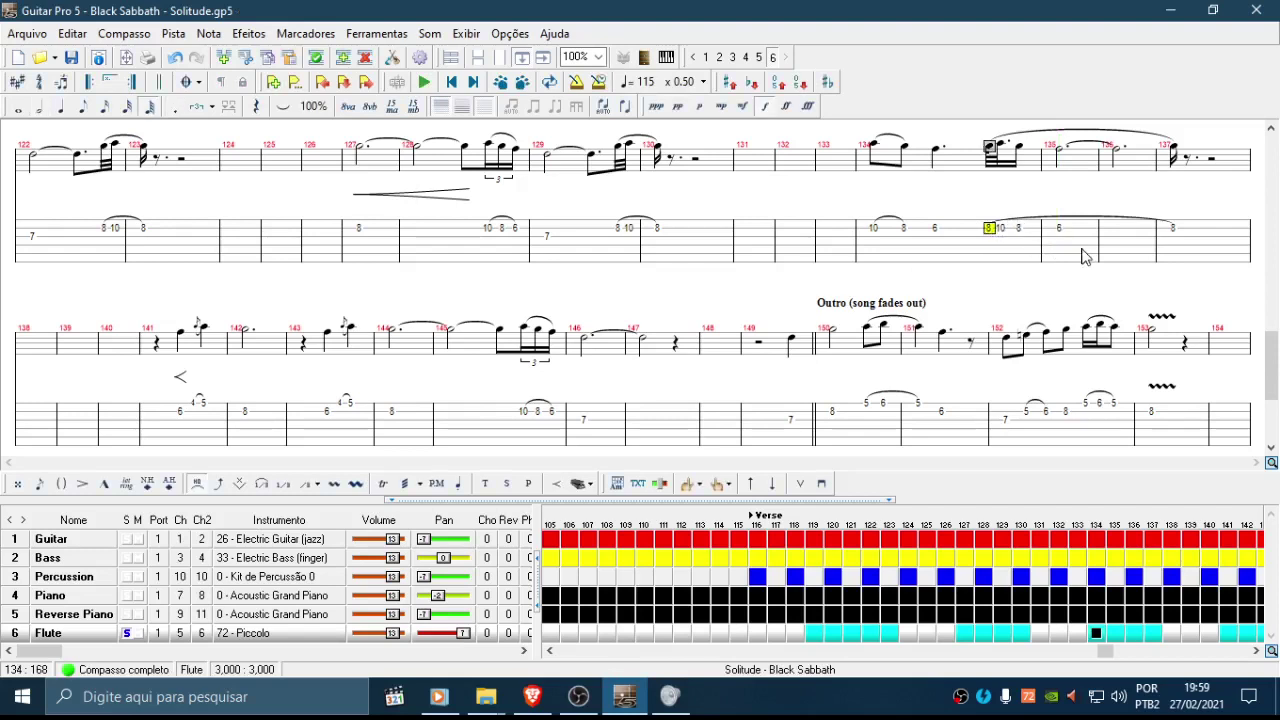
pyautogui.press('KP_Subtract')
pyautogui.press('Right')
pyautogui.press('.')
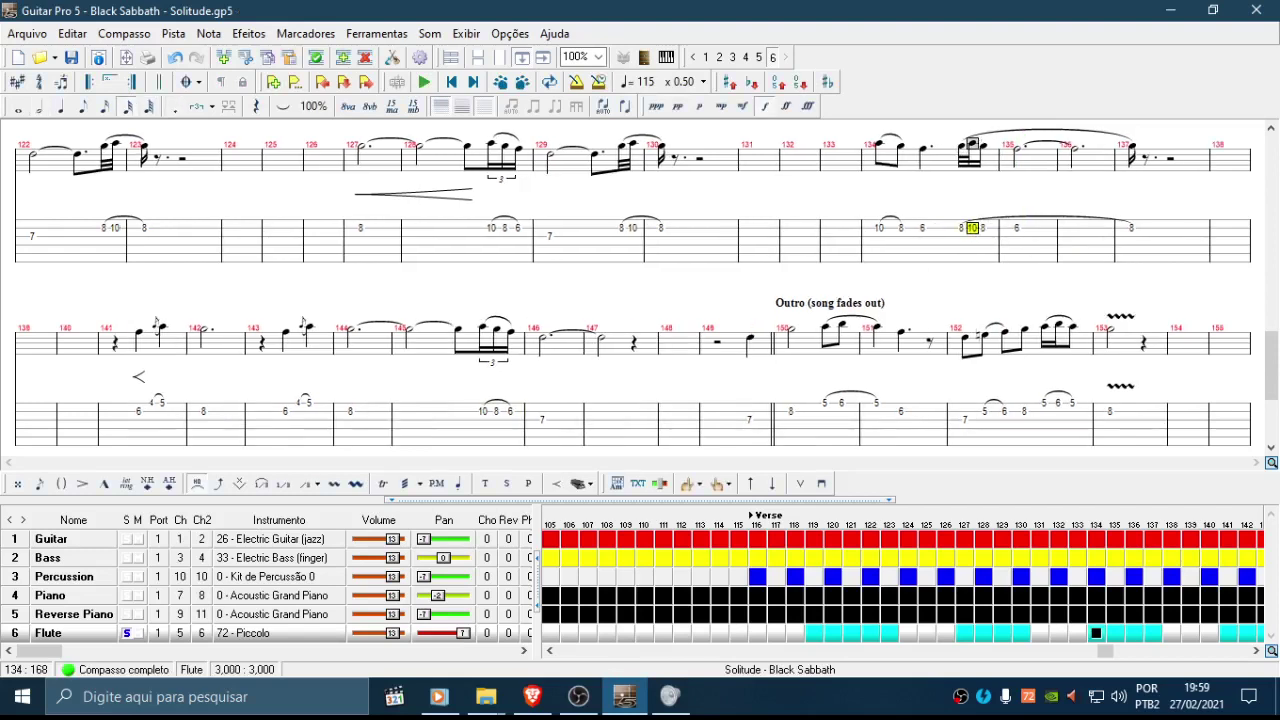
pyautogui.press('Left')
pyautogui.press('Right')
pyautogui.press('Left')
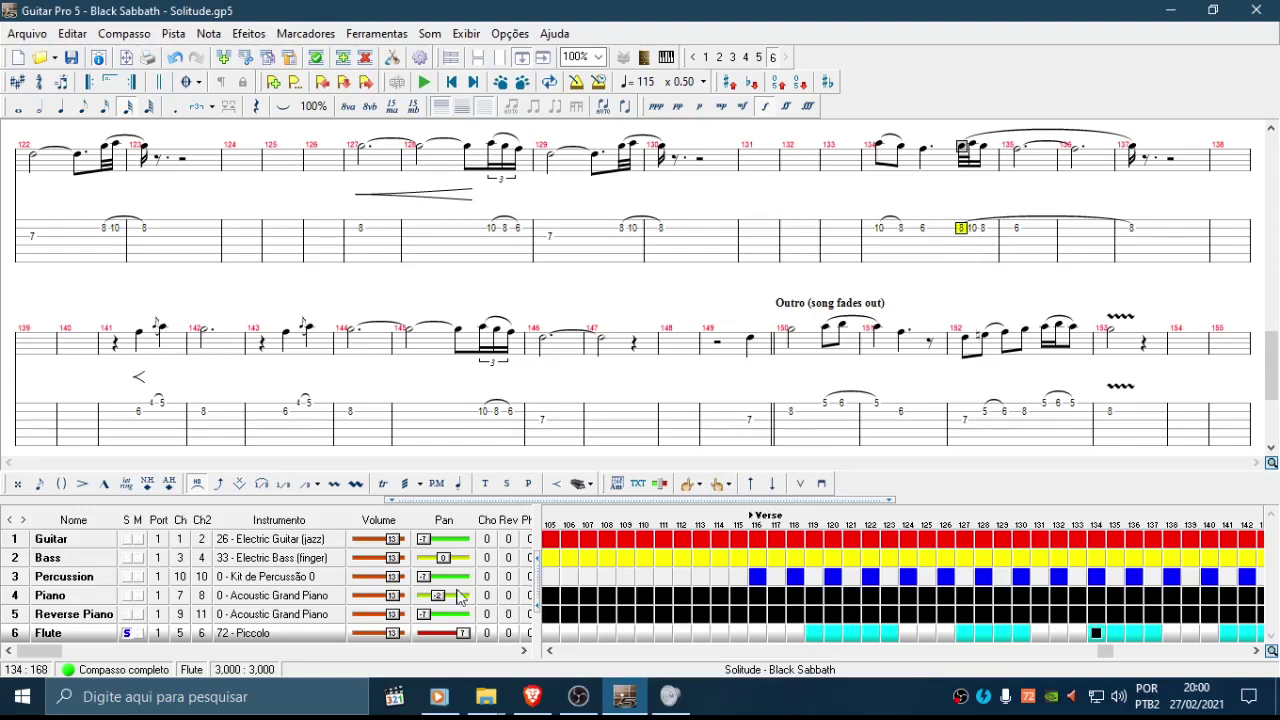
# Step: Clear the grace note from the last note of Flute bar 141
pyautogui.scroll(-1, 403, 414)
pyautogui.scroll(-1, 374, 440)
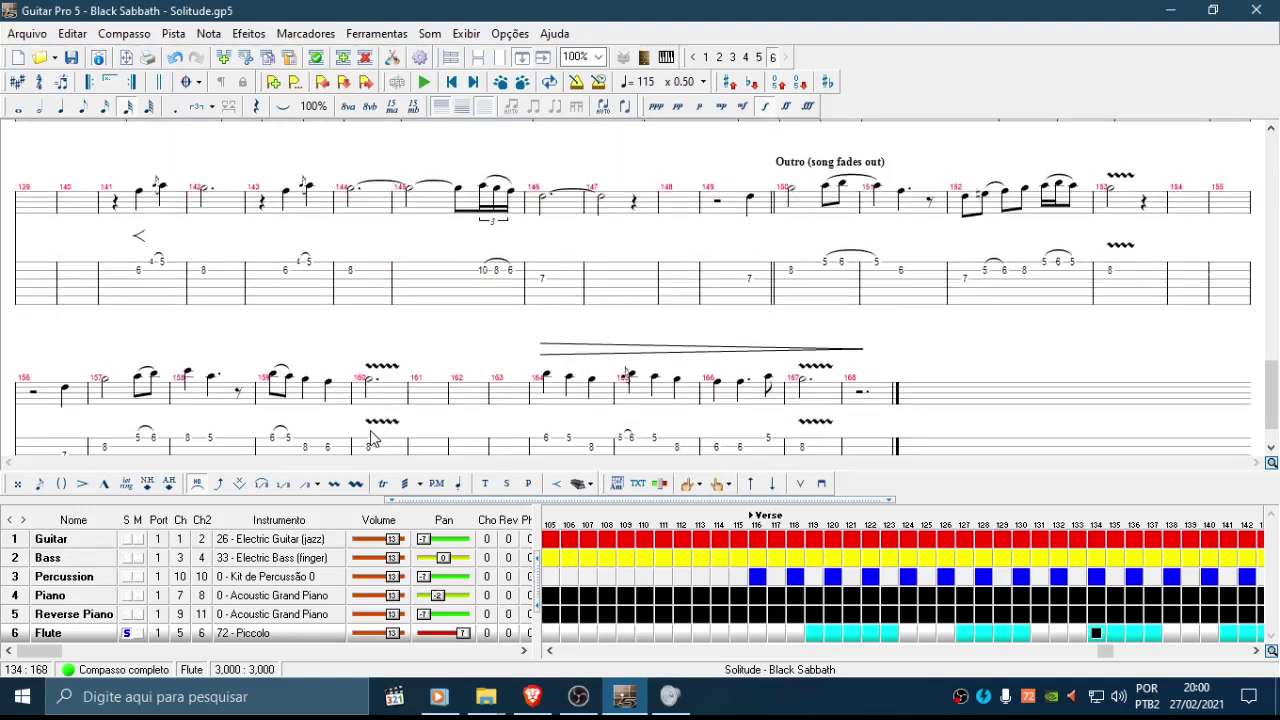
pyautogui.scroll(1, 553, 283)
pyautogui.scroll(-1, 553, 283)
pyautogui.click(161, 268)
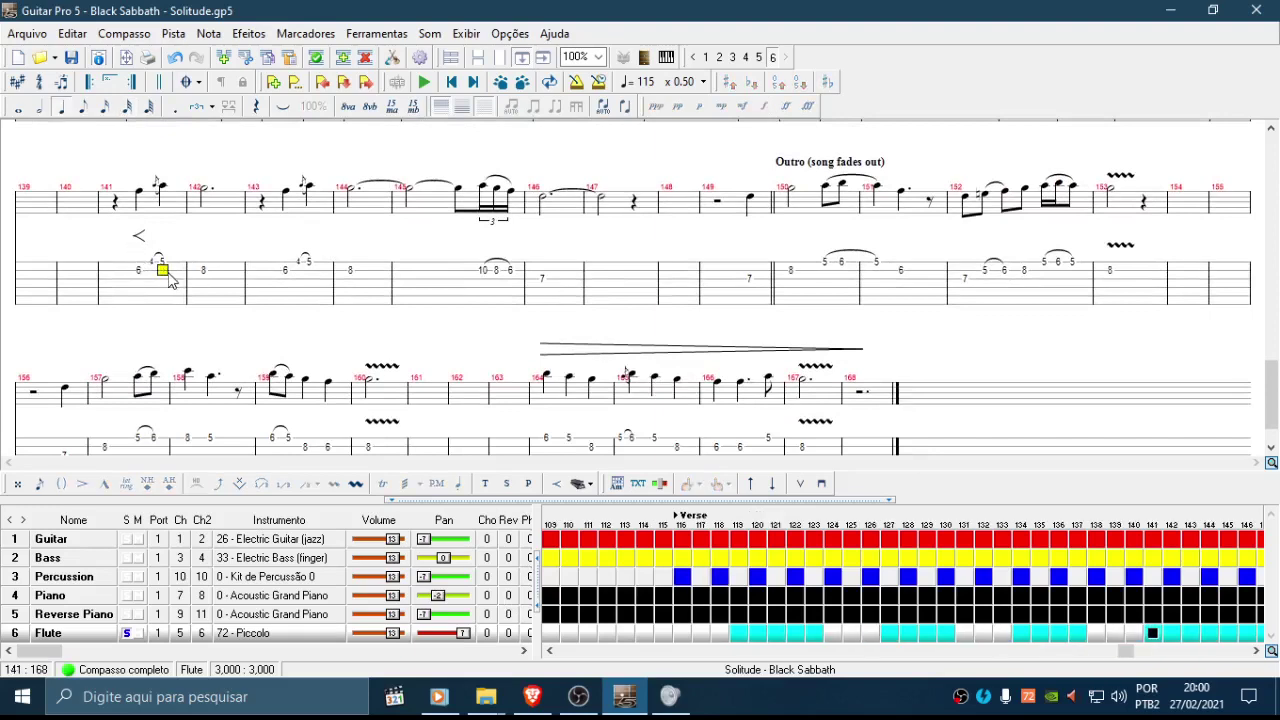
pyautogui.write('5')
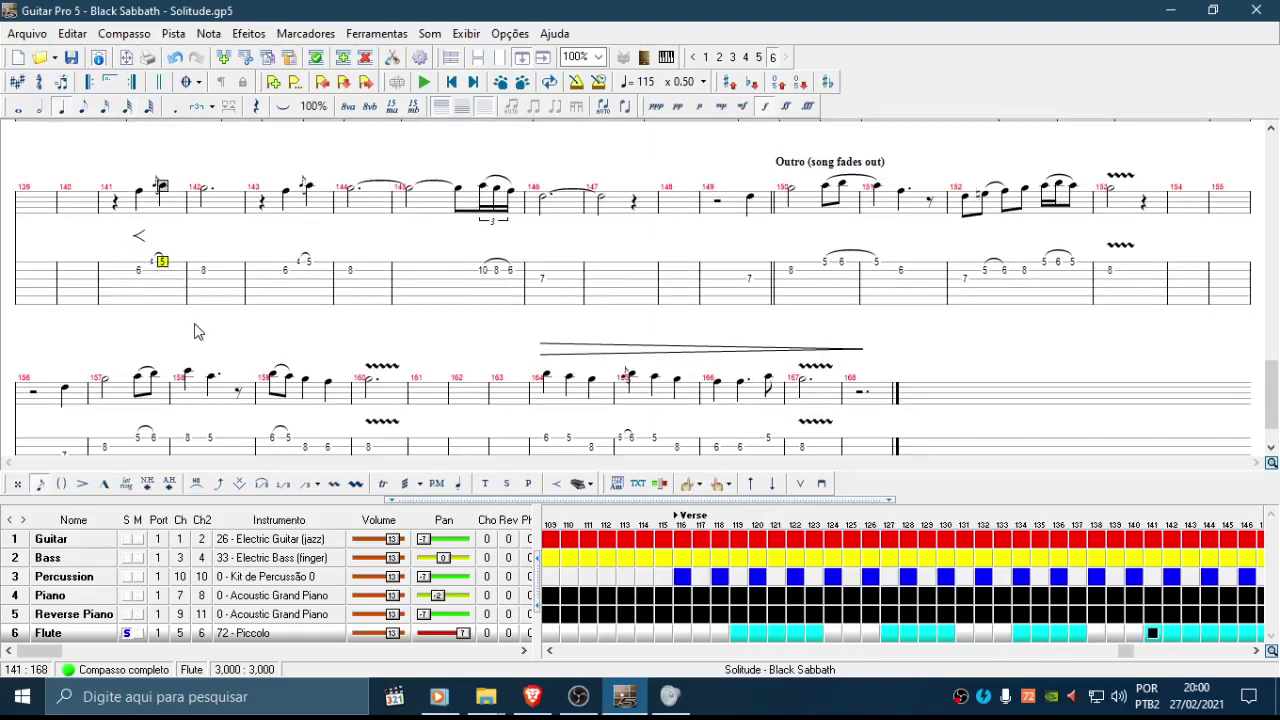
pyautogui.write('g')
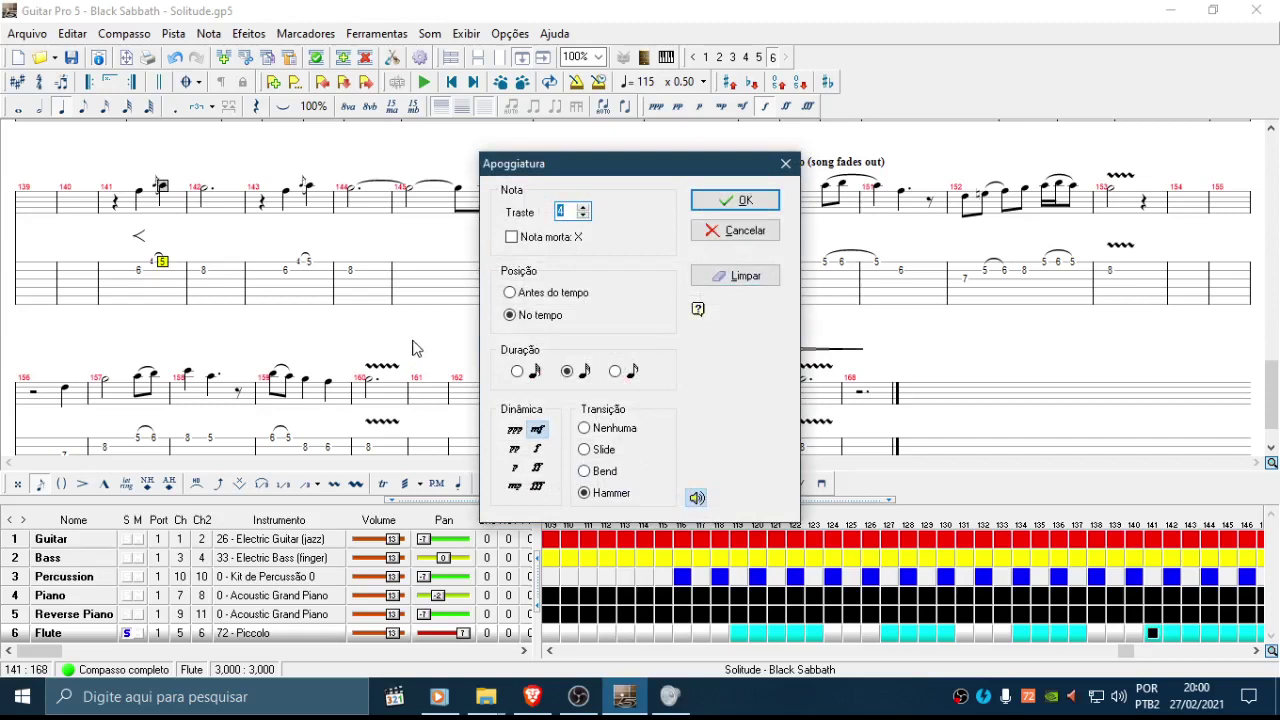
pyautogui.click(744, 283)
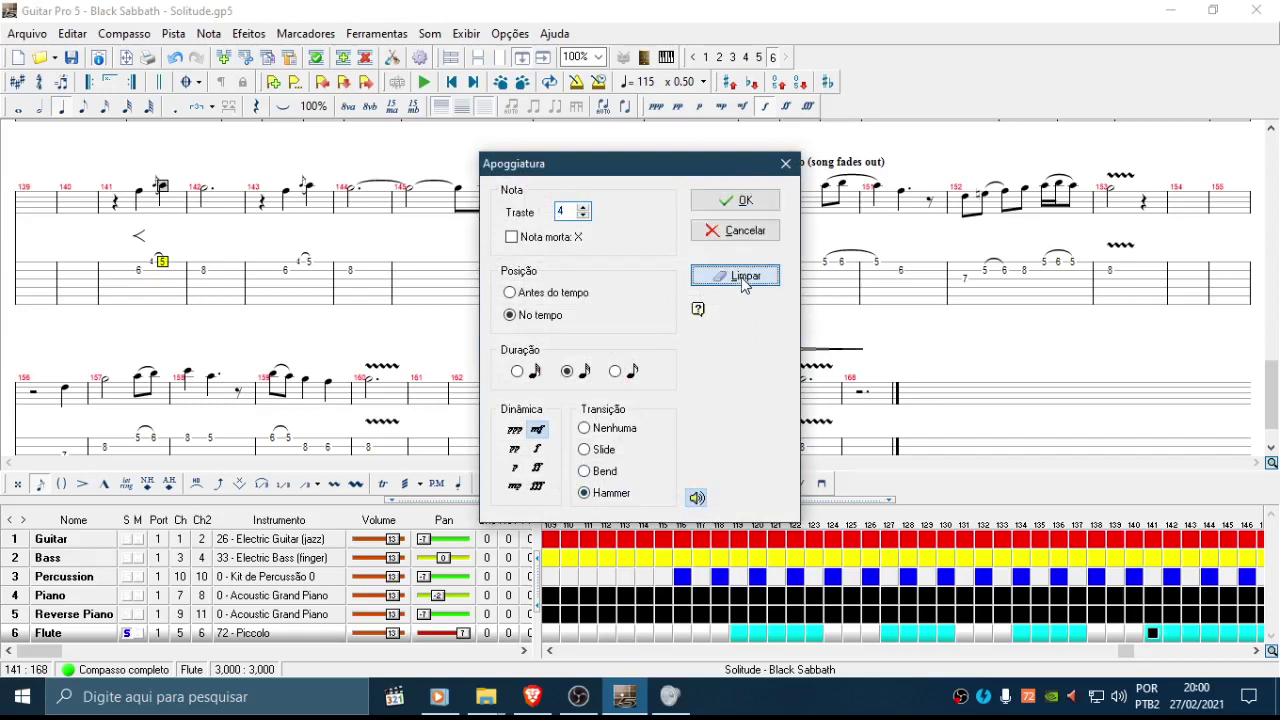
# Step: Shorten the last fret-5 note of bar 141 to an eighth and duplicate it within the bar
pyautogui.press('+')
pyautogui.hotkey('shift', 'Right')
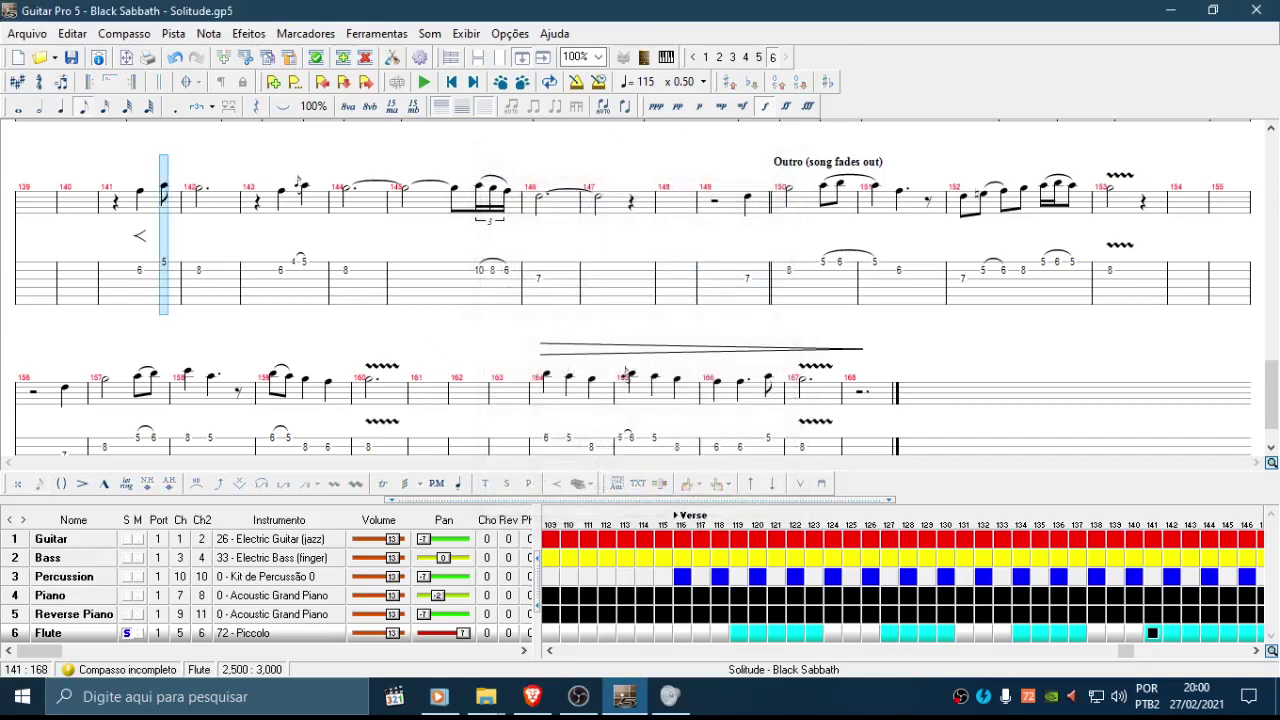
pyautogui.hotkey('ctrl', 'c')
pyautogui.hotkey('ctrl', 'v')
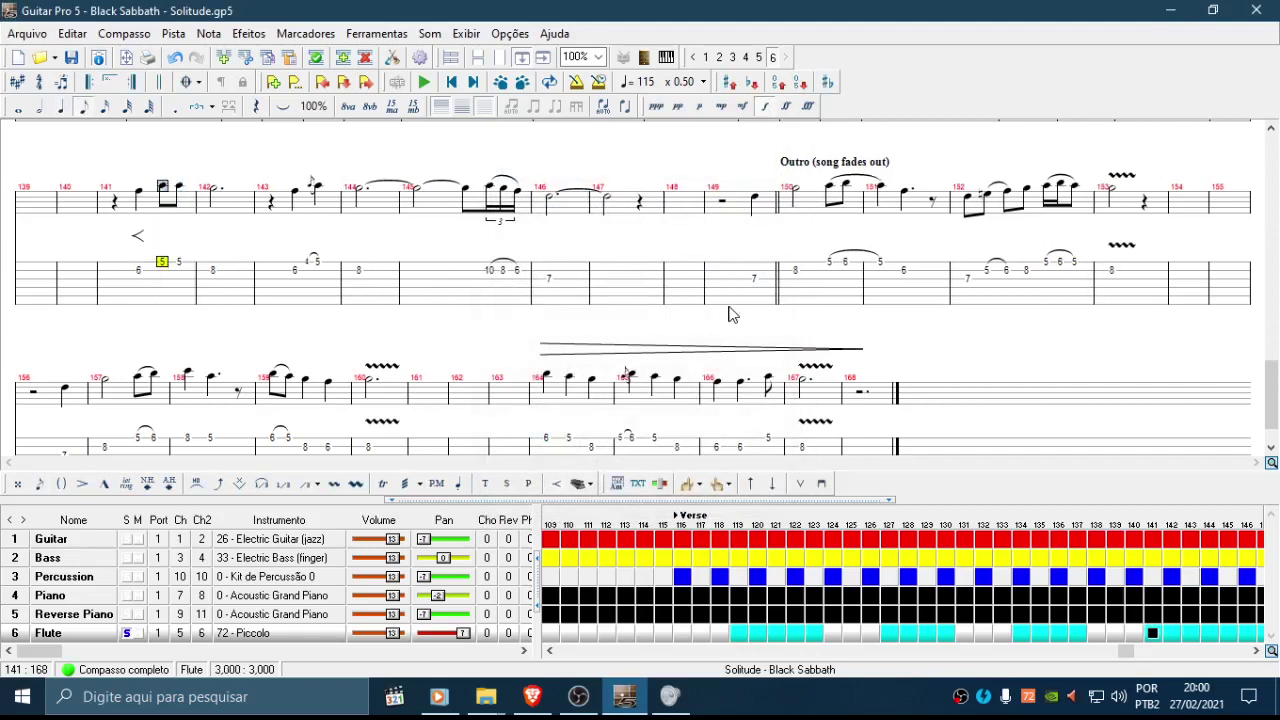
# Step: Rewrite the last beat of Flute bar 141 as a fret-4 sixteenth hammered onto a dotted eighth at fret 5
pyautogui.press('-')
pyautogui.press('Right')
pyautogui.press('.')
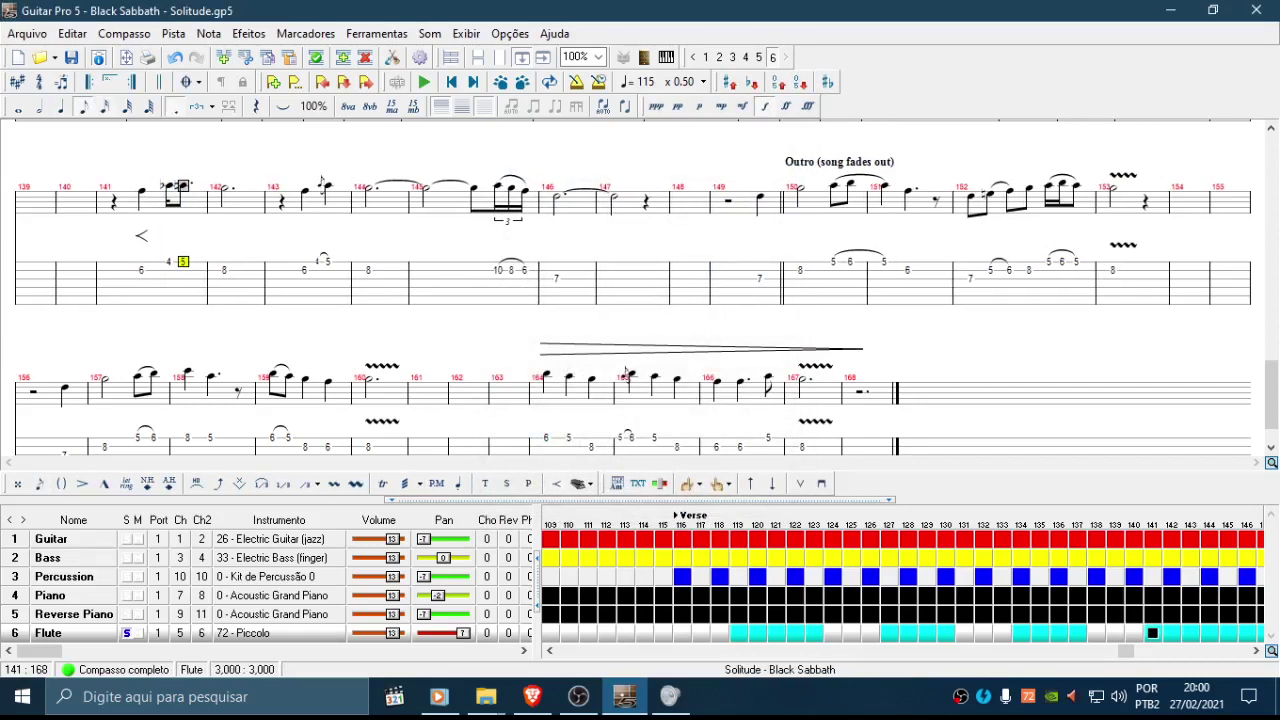
pyautogui.press('Left')
pyautogui.press('Down')
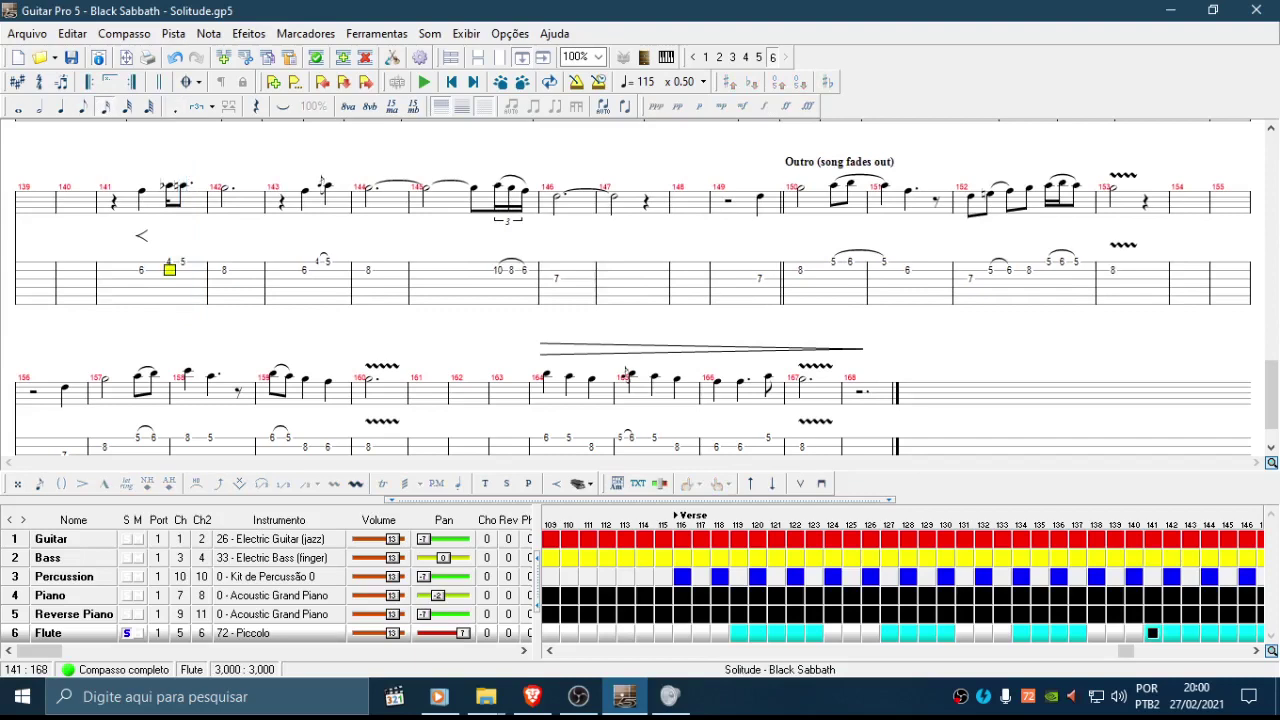
pyautogui.press('Up')
pyautogui.press('g')
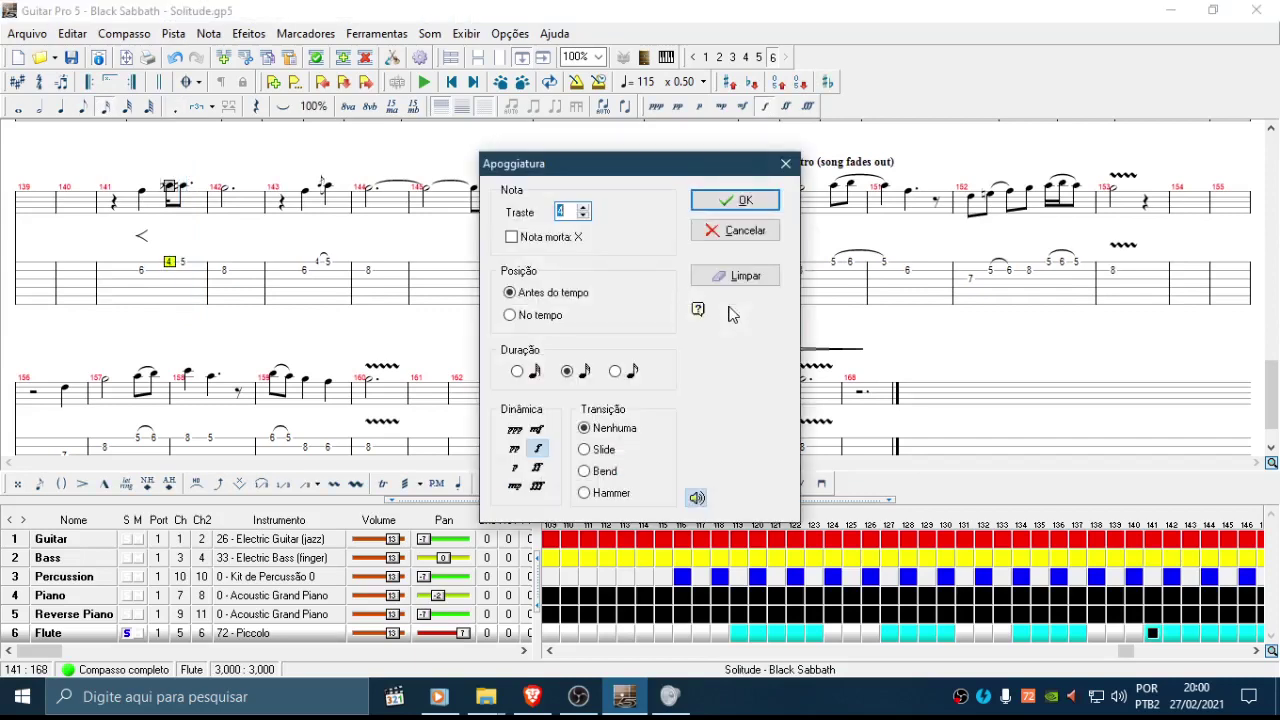
pyautogui.press('Escape')
pyautogui.press('h')
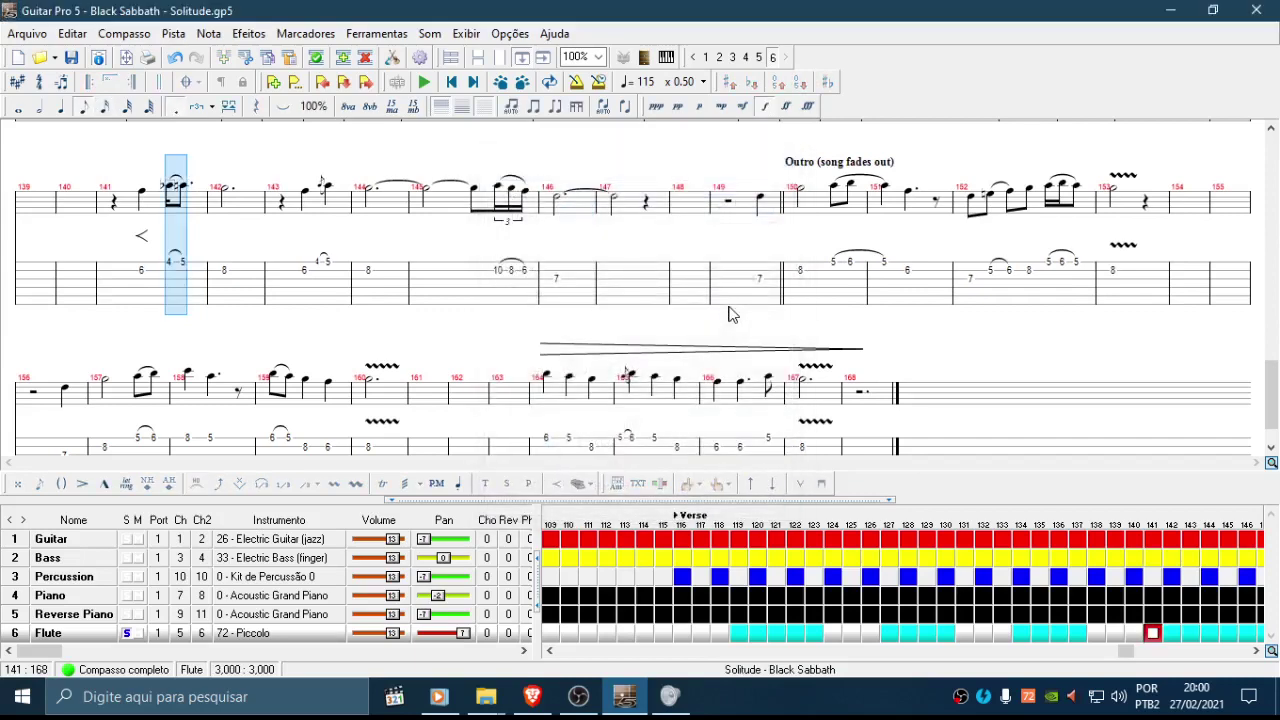
# Step: Replace the last beat of Flute bar 143 with the fret 4-5 figure copied from bar 141, and play the passage
pyautogui.click(337, 287)
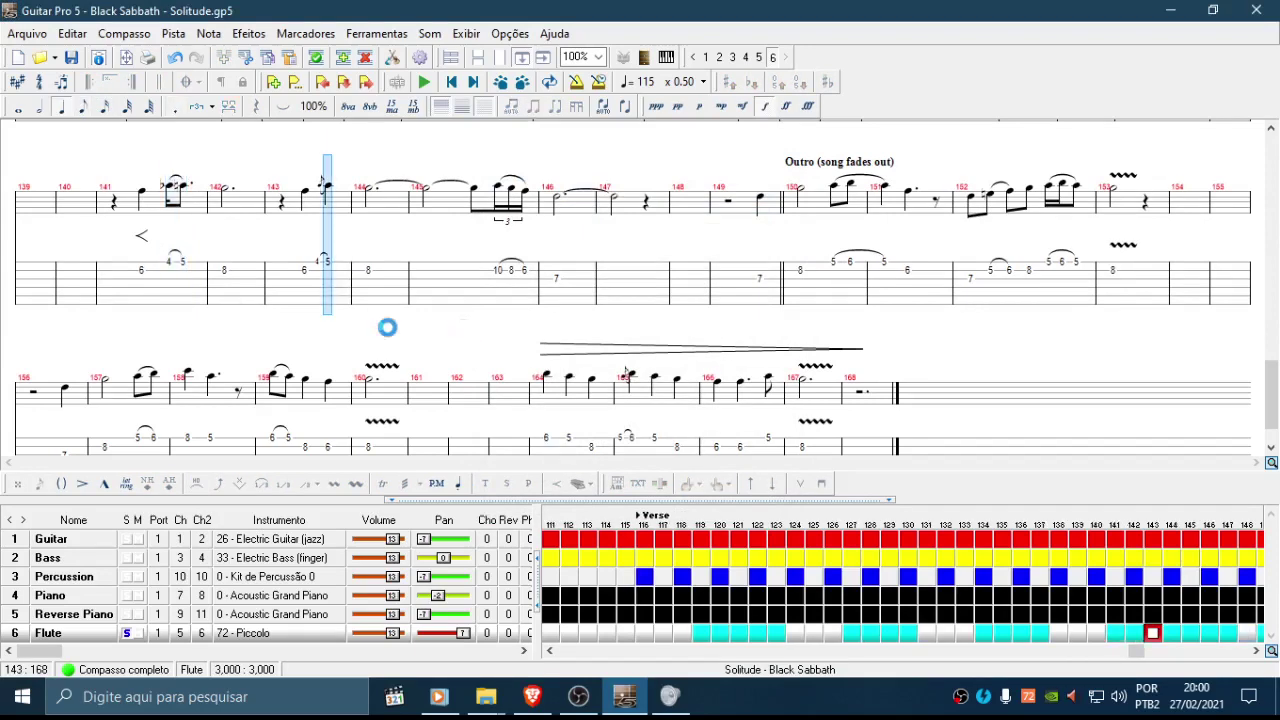
pyautogui.press('space')
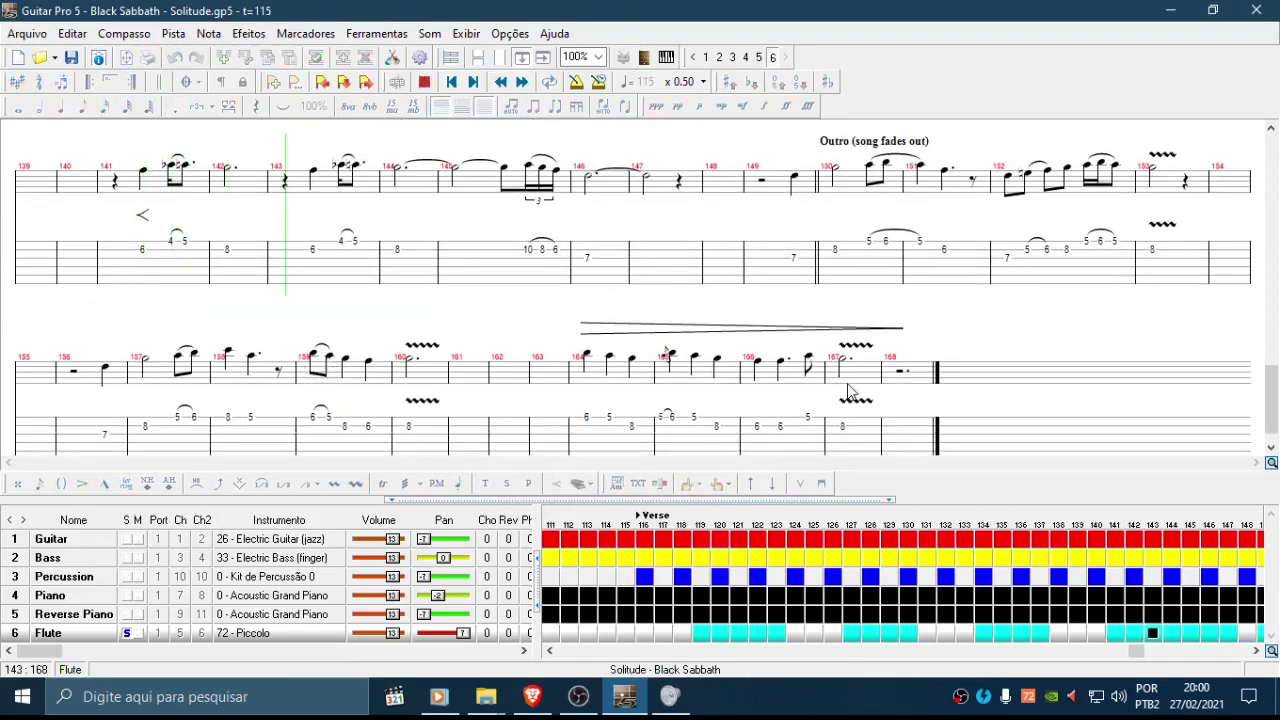
pyautogui.press('space')
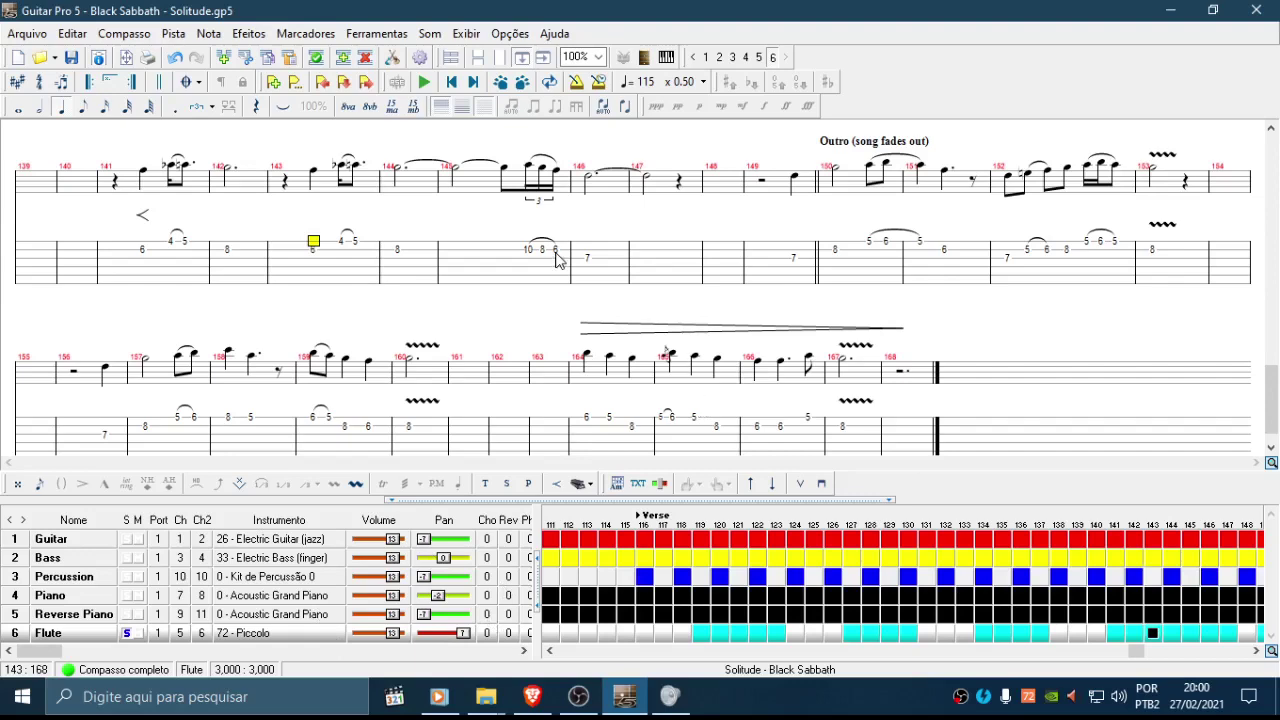
# Step: Clear the grace note from the first note of Flute bar 165 and shorten that note to an eighth
pyautogui.scroll(-1, 680, 408)
pyautogui.click(680, 399)
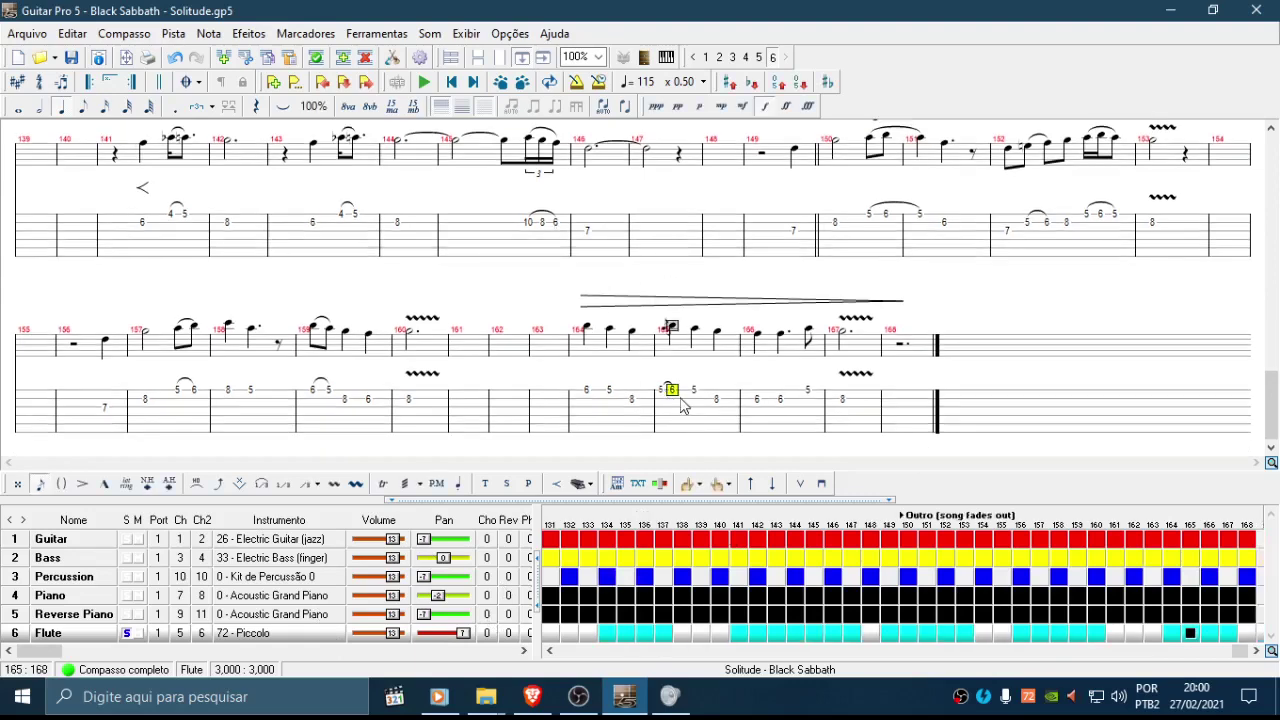
pyautogui.press('g')
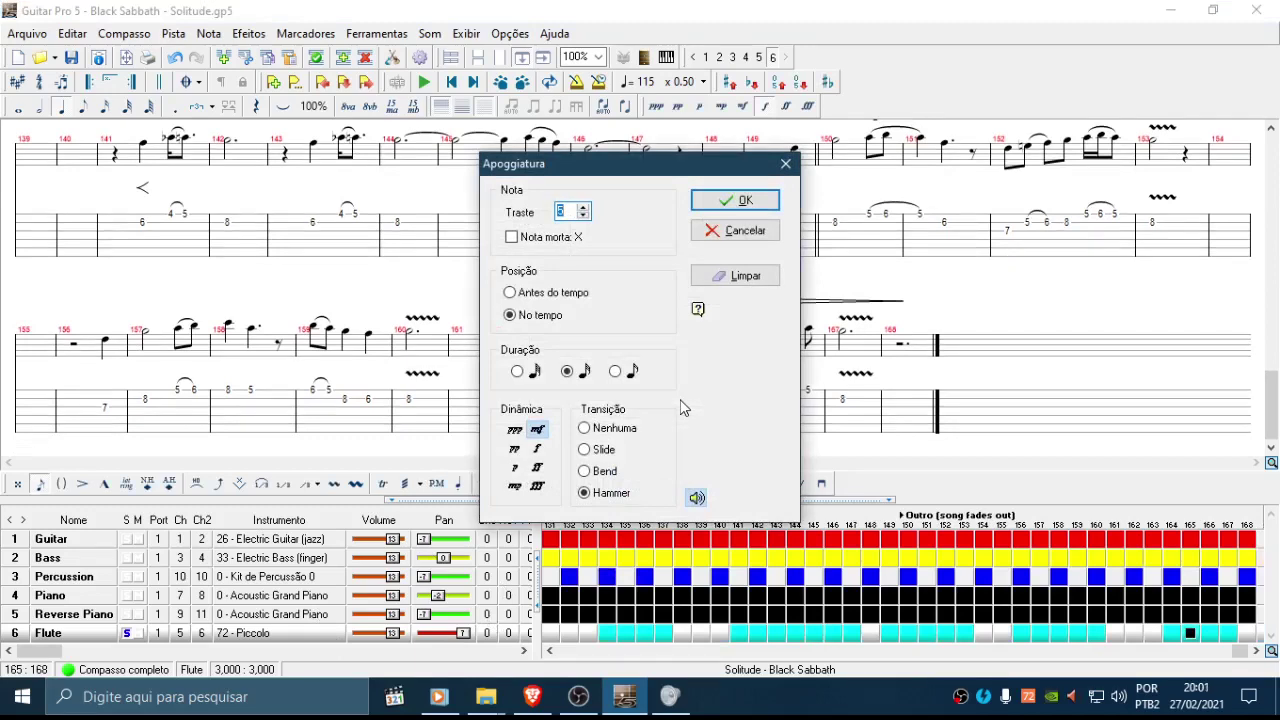
pyautogui.press('Return')
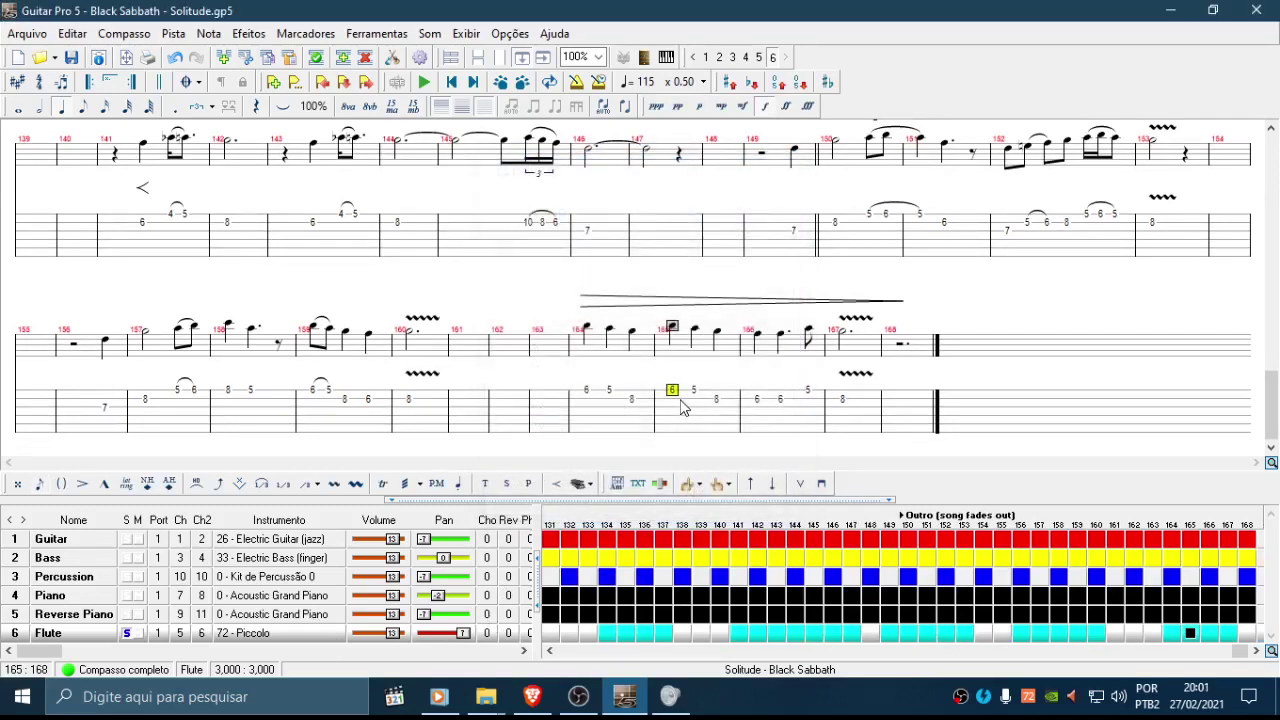
pyautogui.press('Delete')
pyautogui.press('Down')
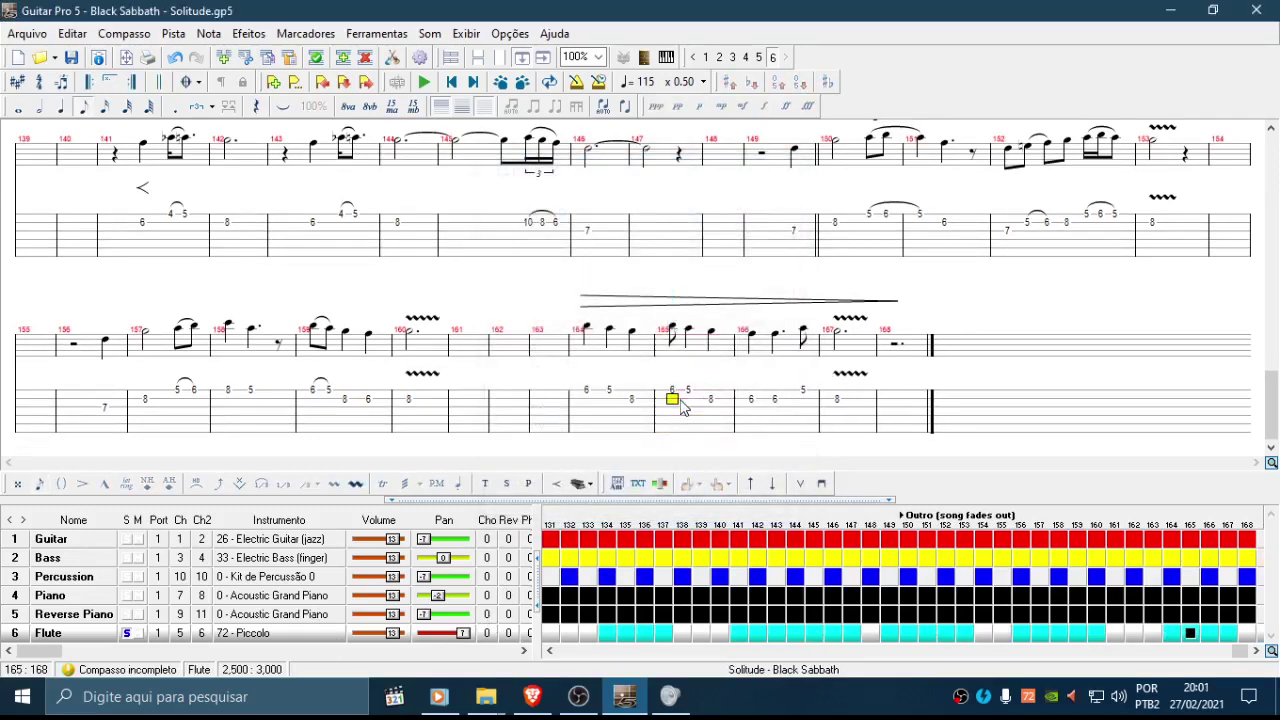
# Step: Insert a fret-5 sixteenth at the start of bar 165, hammered onto the fret-6 note, and make the fret-6 note a dotted eighth
pyautogui.press('Up')
pyautogui.press('Insert')
pyautogui.press('5')
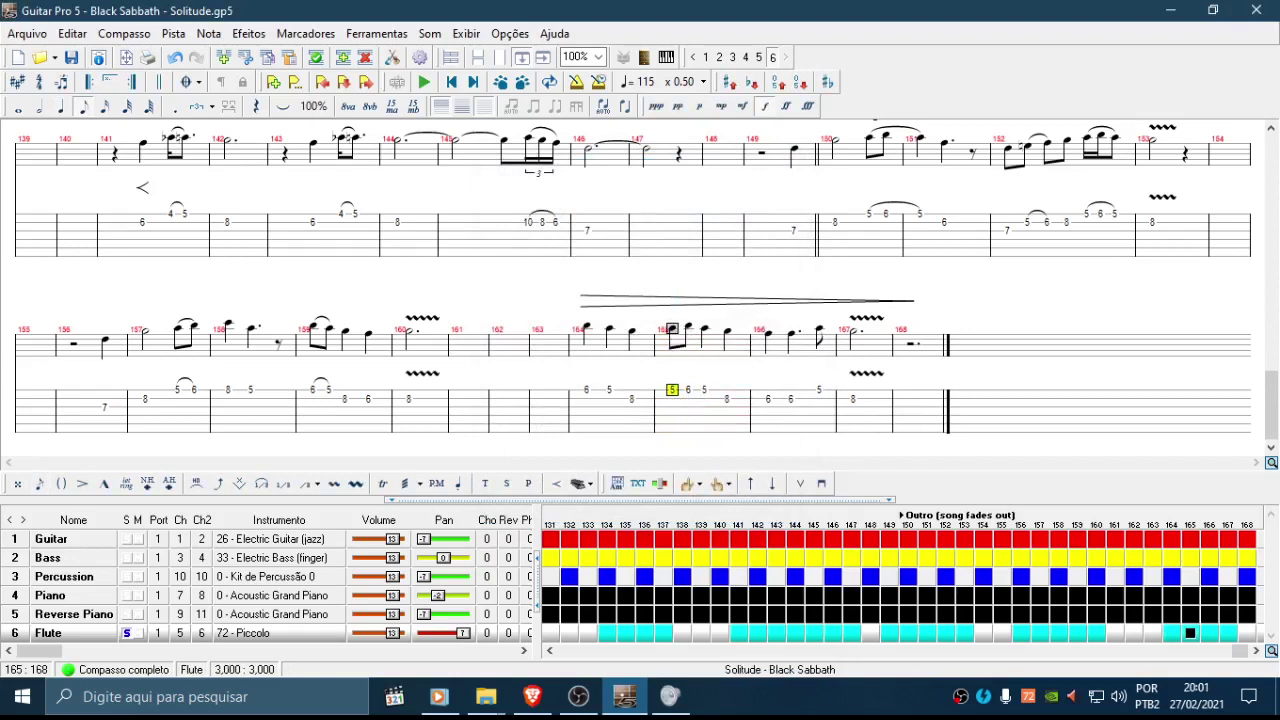
pyautogui.press('-')
pyautogui.press('Right')
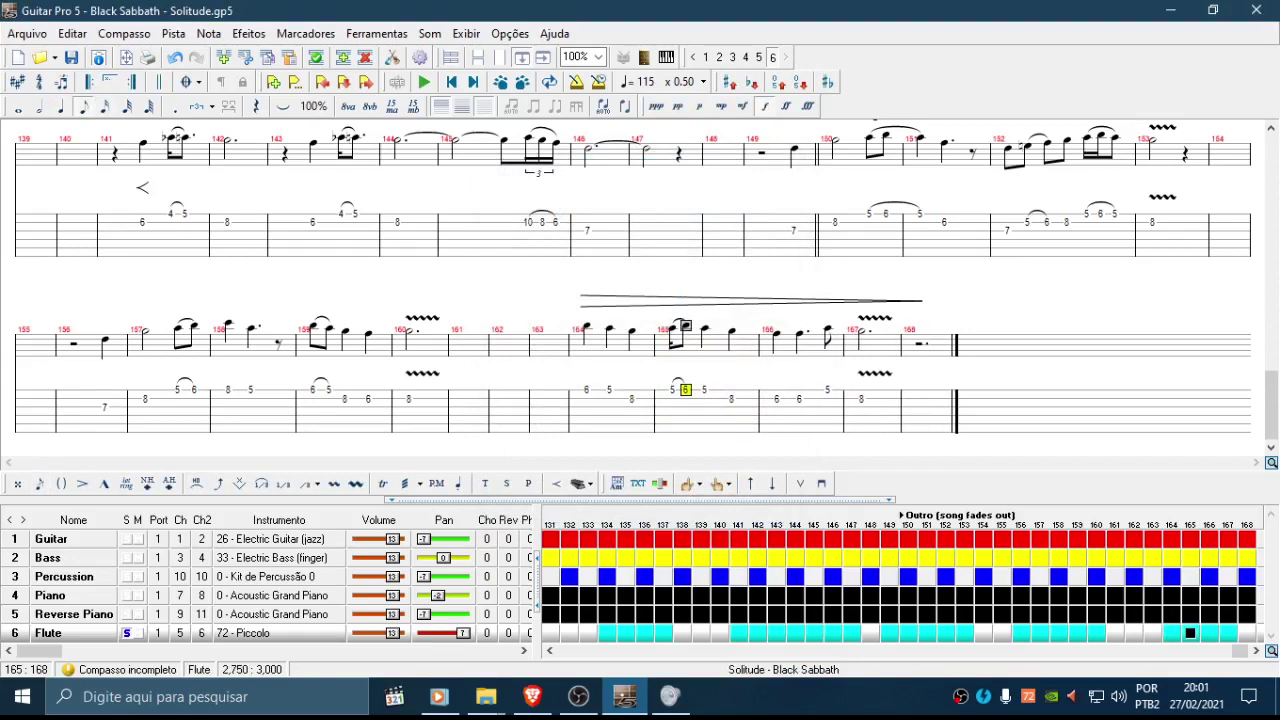
pyautogui.press('.')
pyautogui.press('Left')
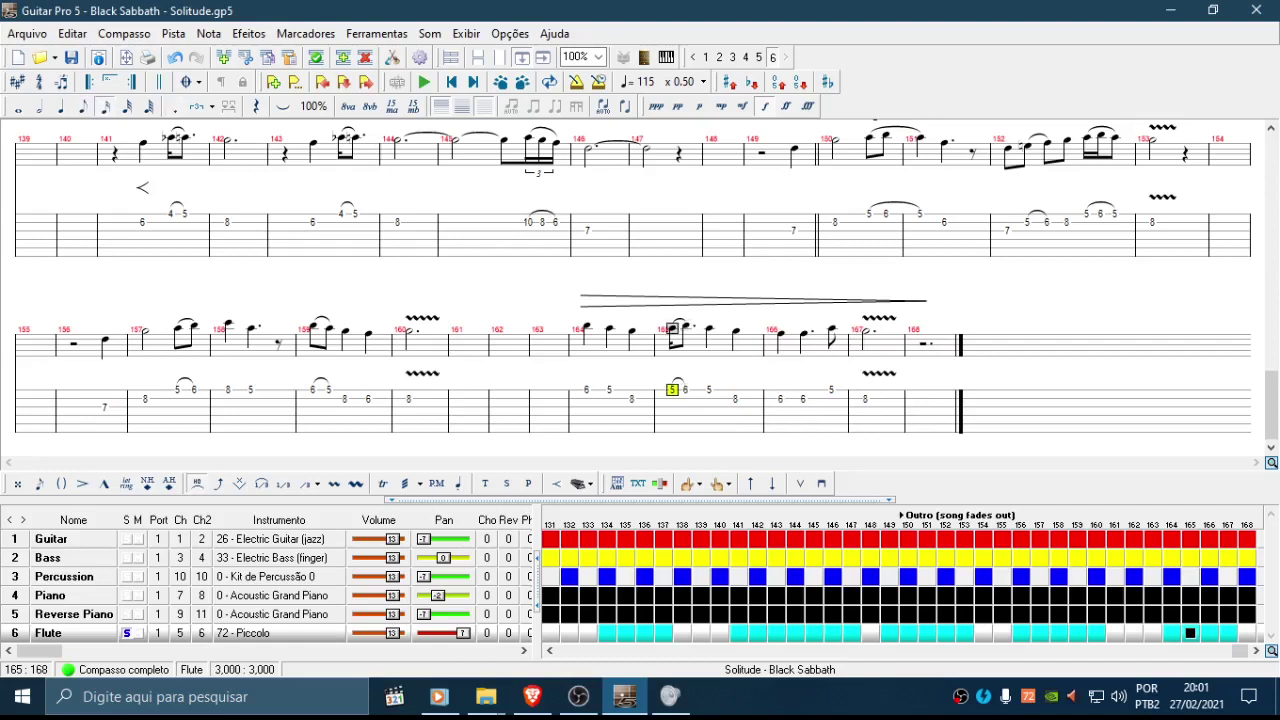
# Step: Examine the volume change at the first beat of Flute bar 164 and the fade starting at Percussion bar 150
pyautogui.hotkey('ctrl', 'Left')
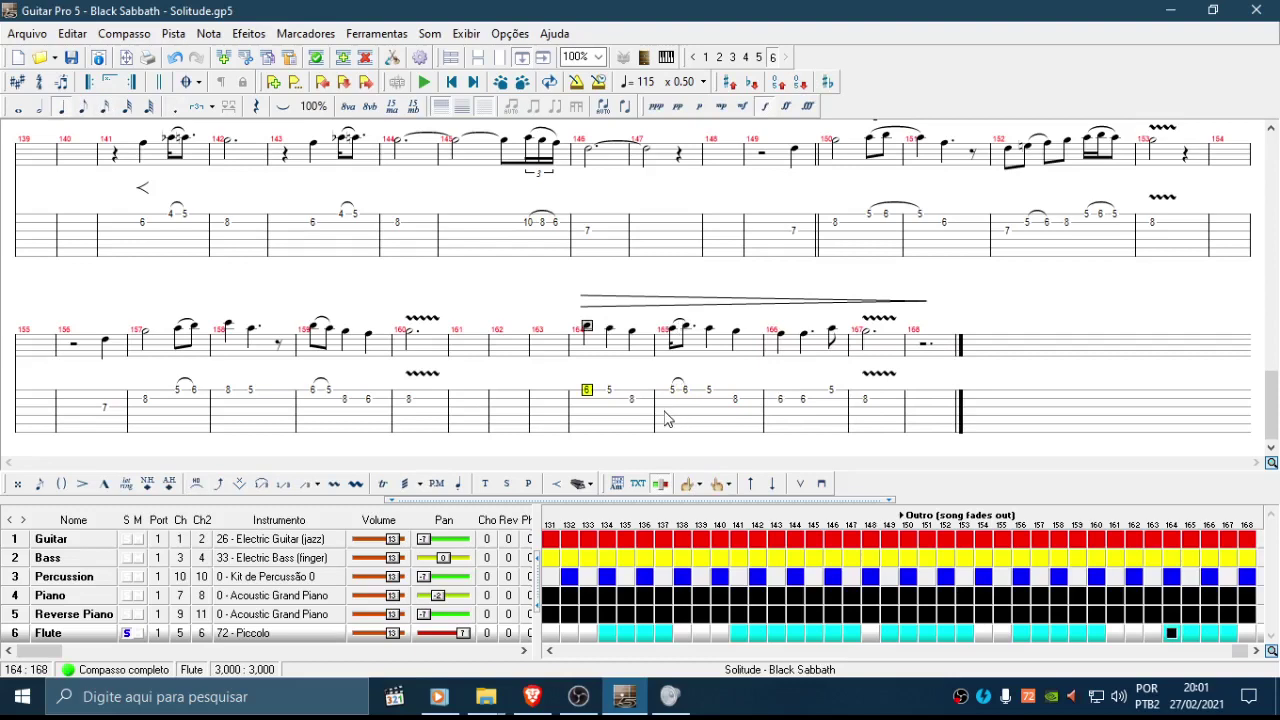
pyautogui.press('F10')
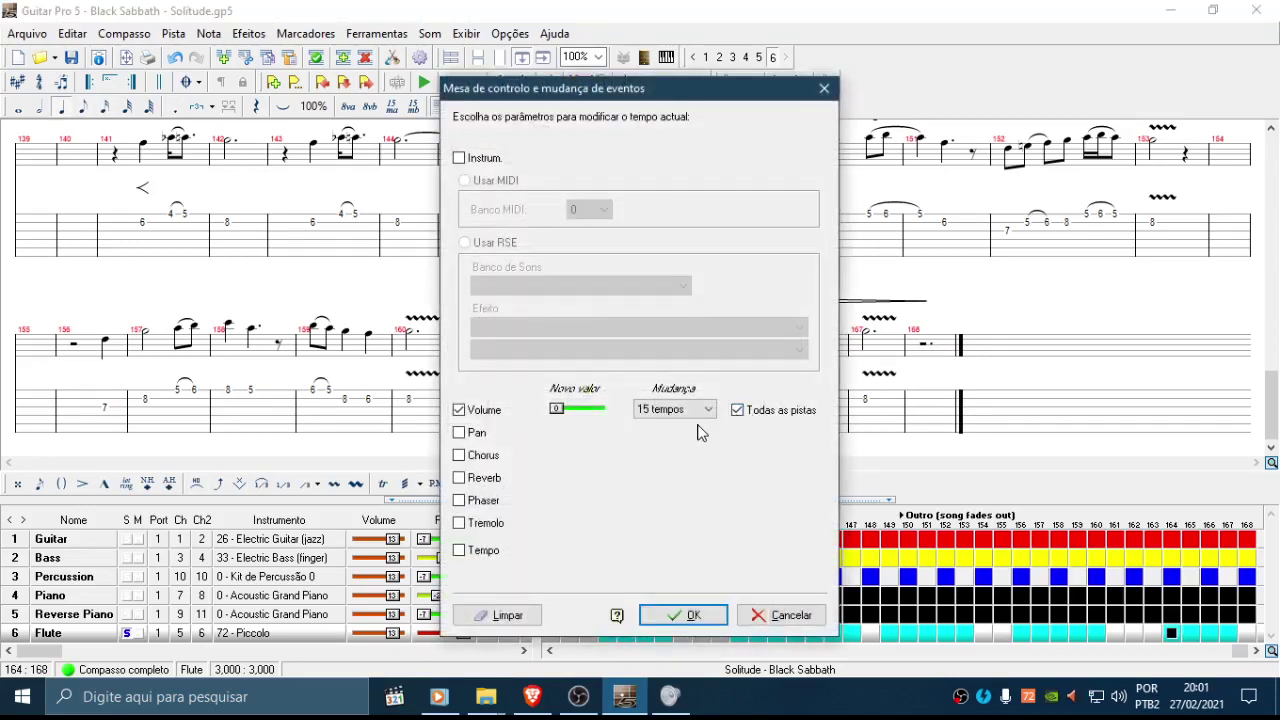
pyautogui.click(772, 615)
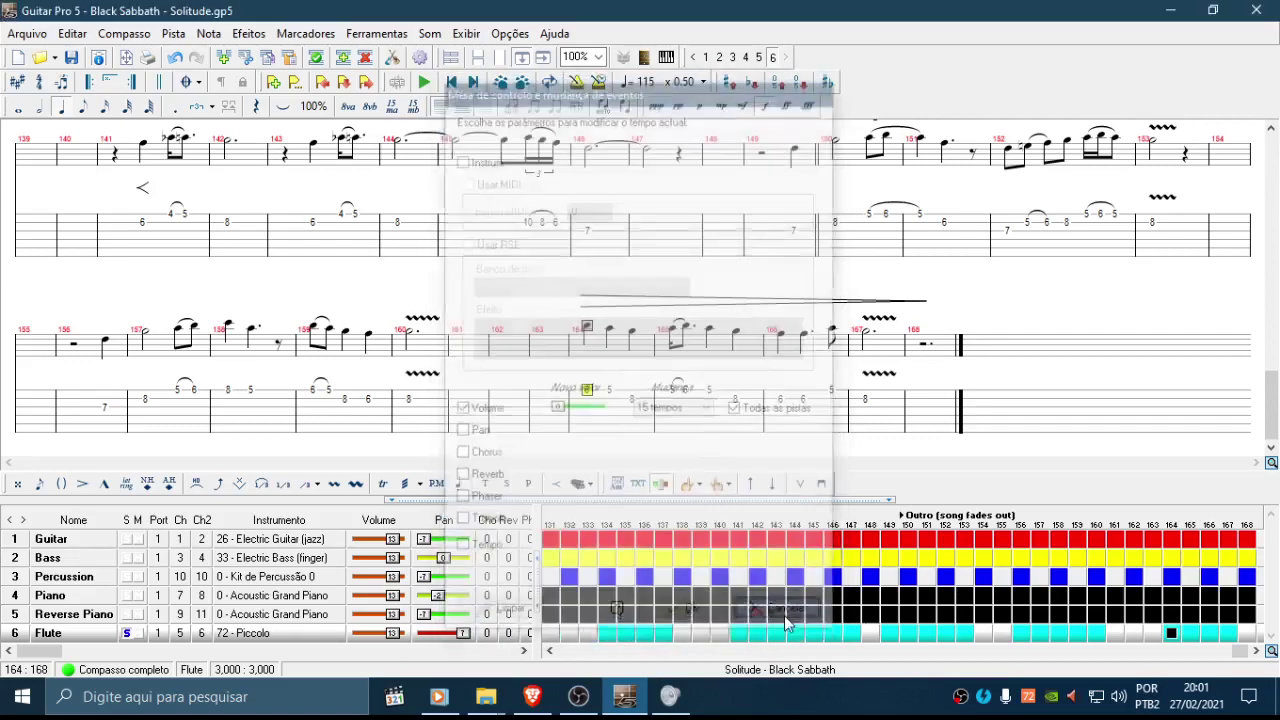
pyautogui.click(1168, 579)
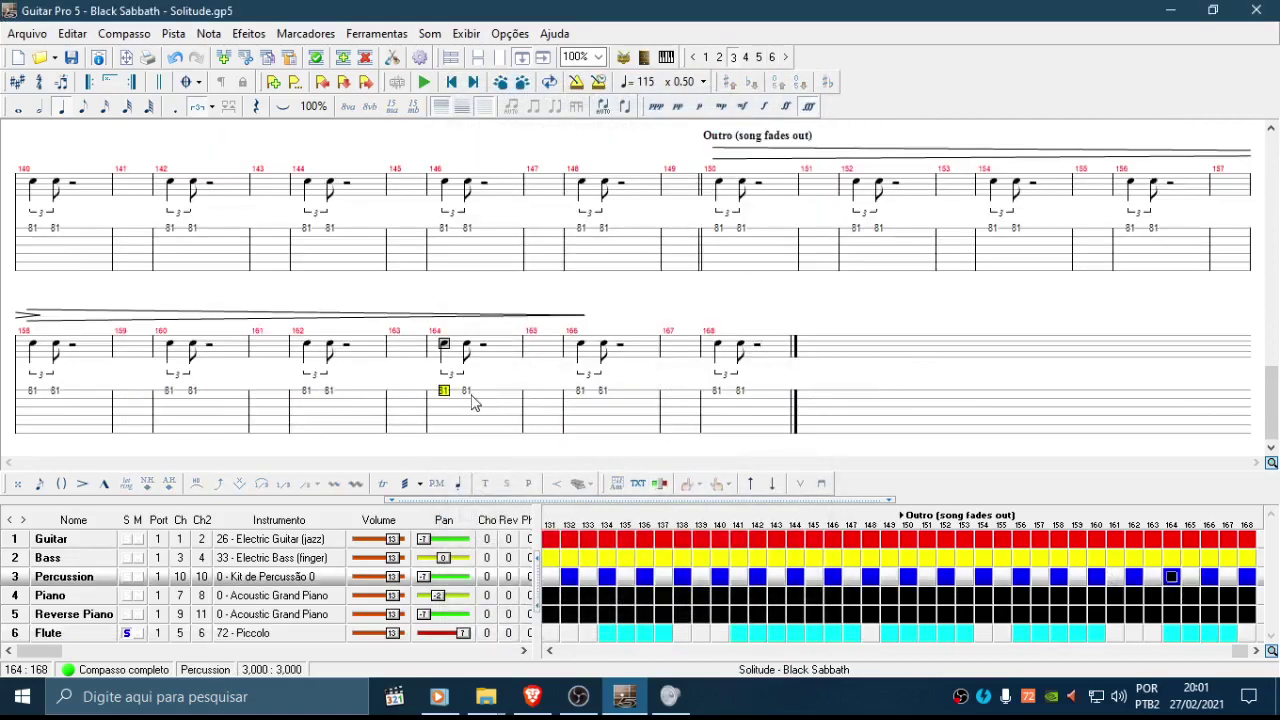
pyautogui.click(711, 230)
pyautogui.moveTo(717, 164); pyautogui.dragTo(713, 221)
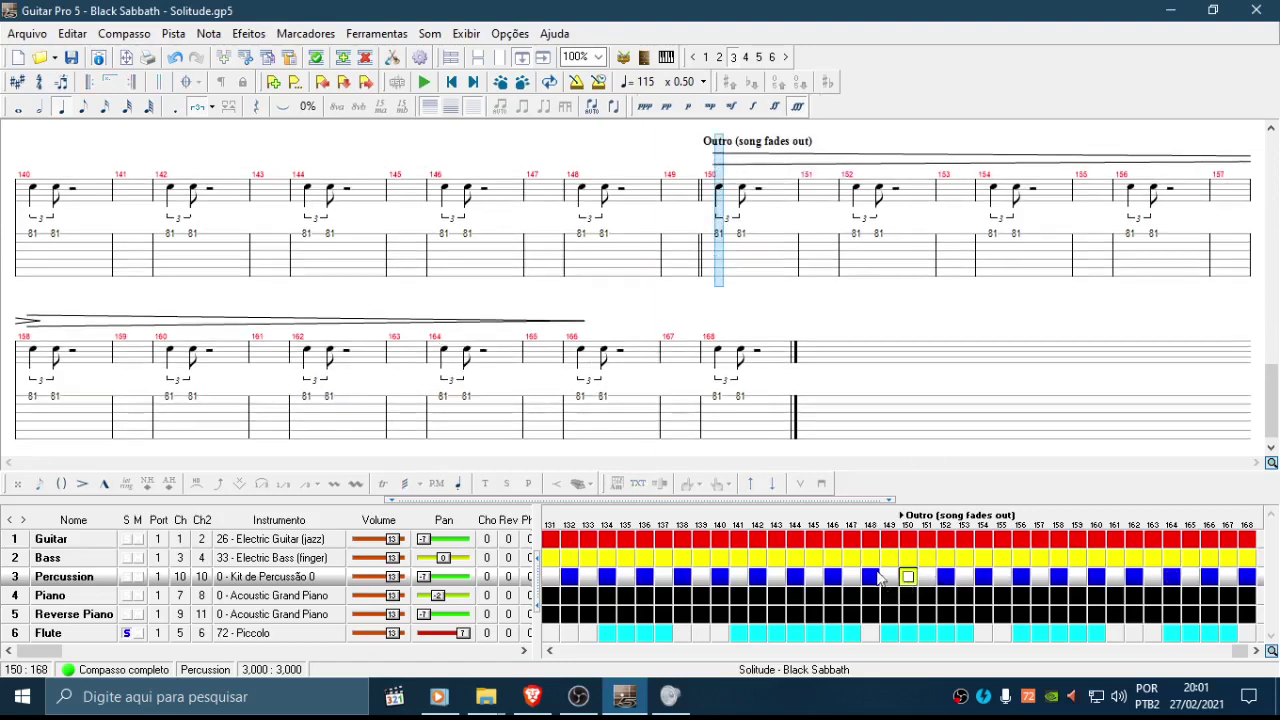
# Step: Clear the all-tracks volume change from the first beat of Flute bar 164
pyautogui.click(907, 633)
pyautogui.scroll(-2, 666, 443)
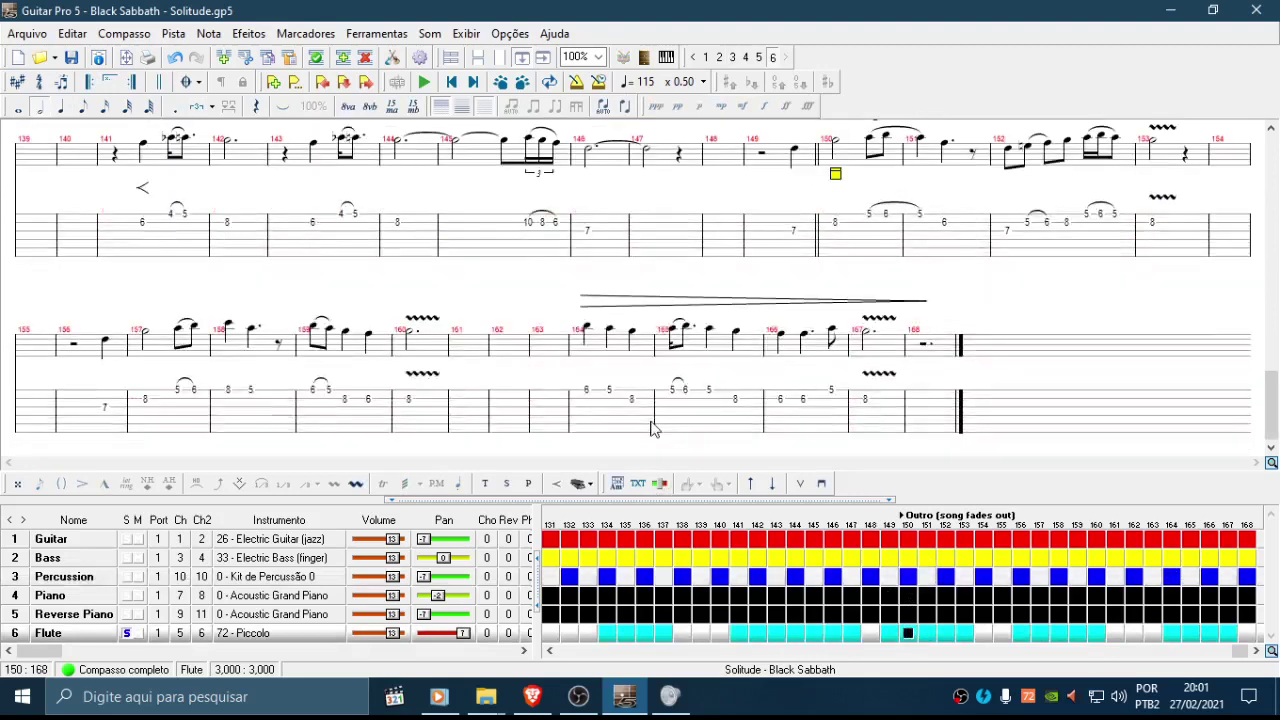
pyautogui.moveTo(588, 392); pyautogui.dragTo(903, 397)
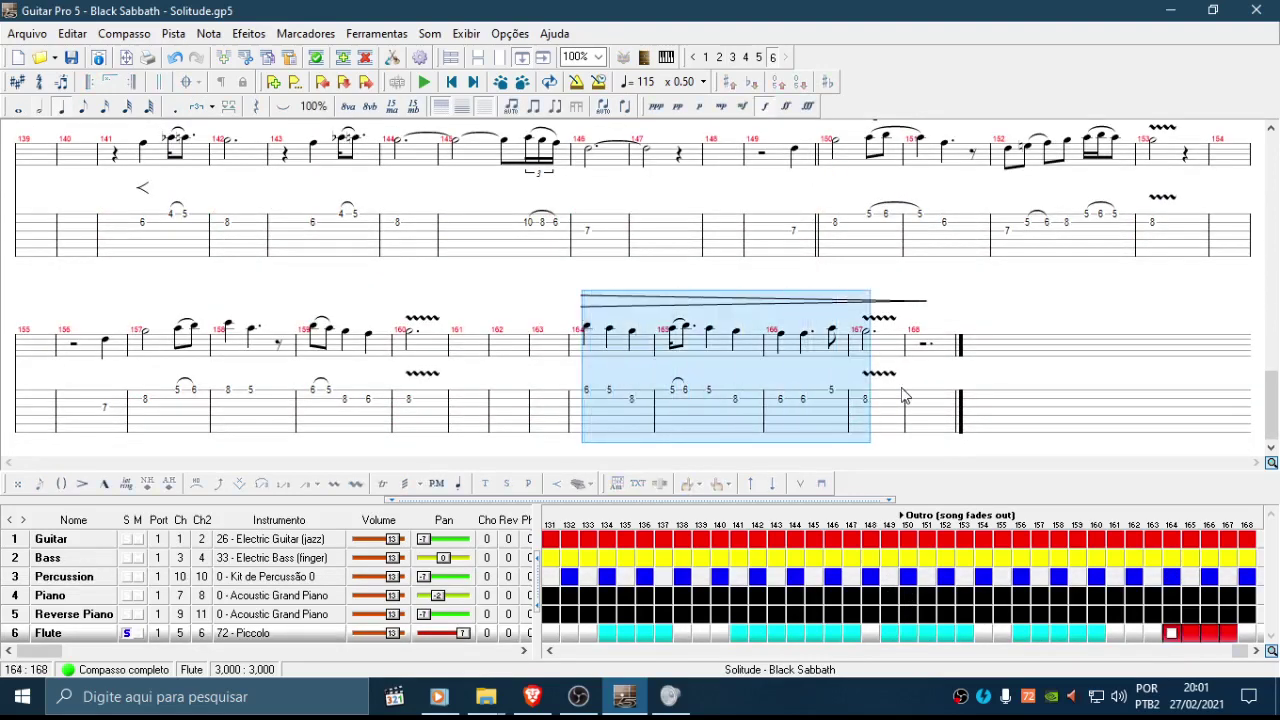
pyautogui.click(594, 391)
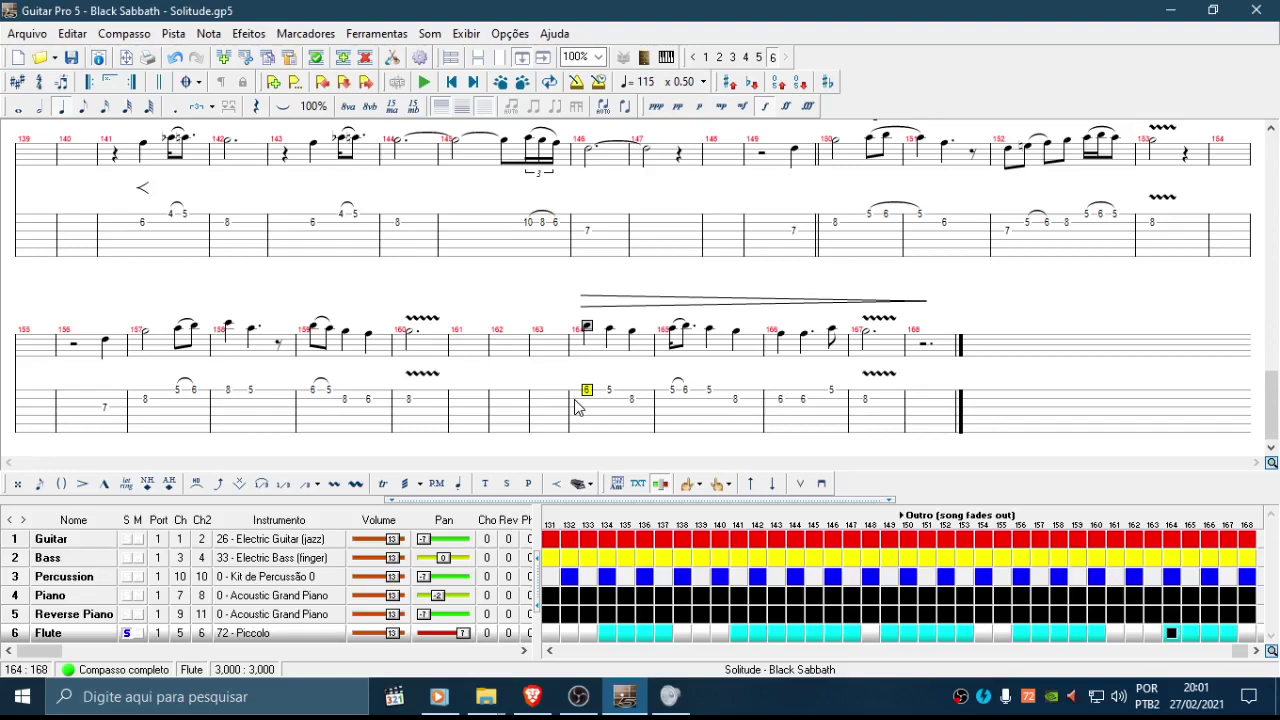
pyautogui.press('F9')
pyautogui.hotkey('alt', 'l')
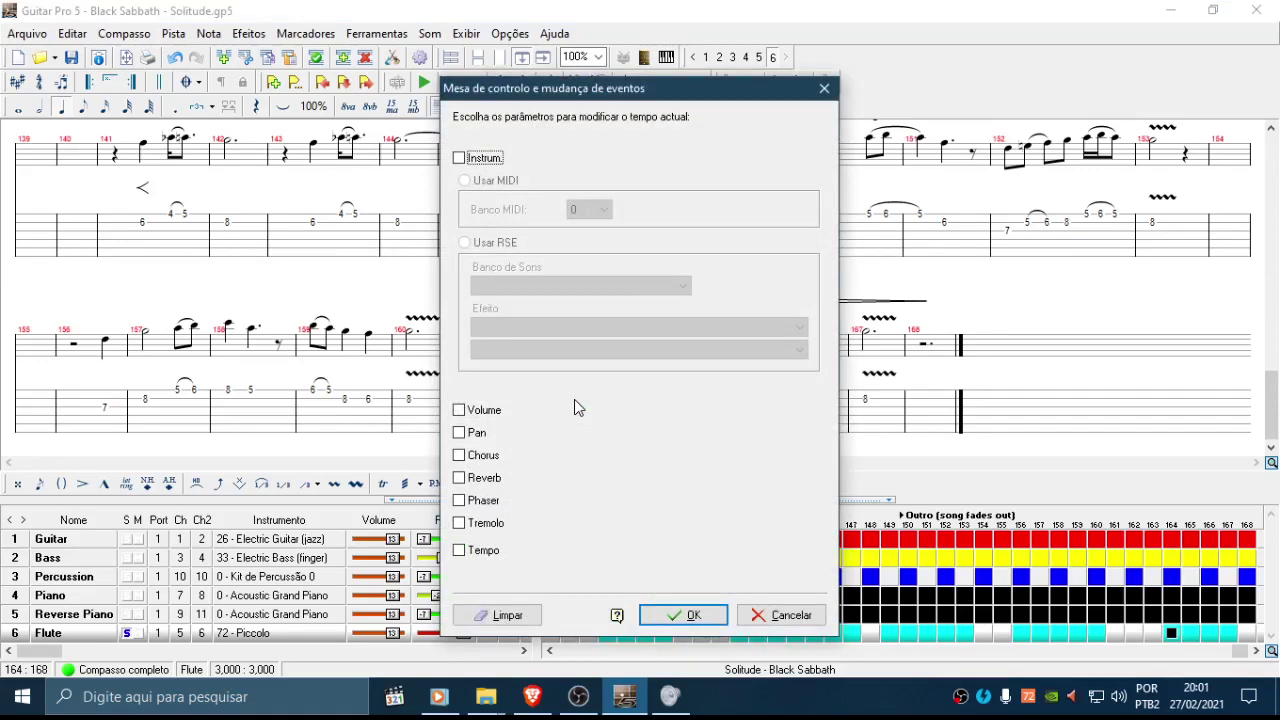
pyautogui.press('Return')
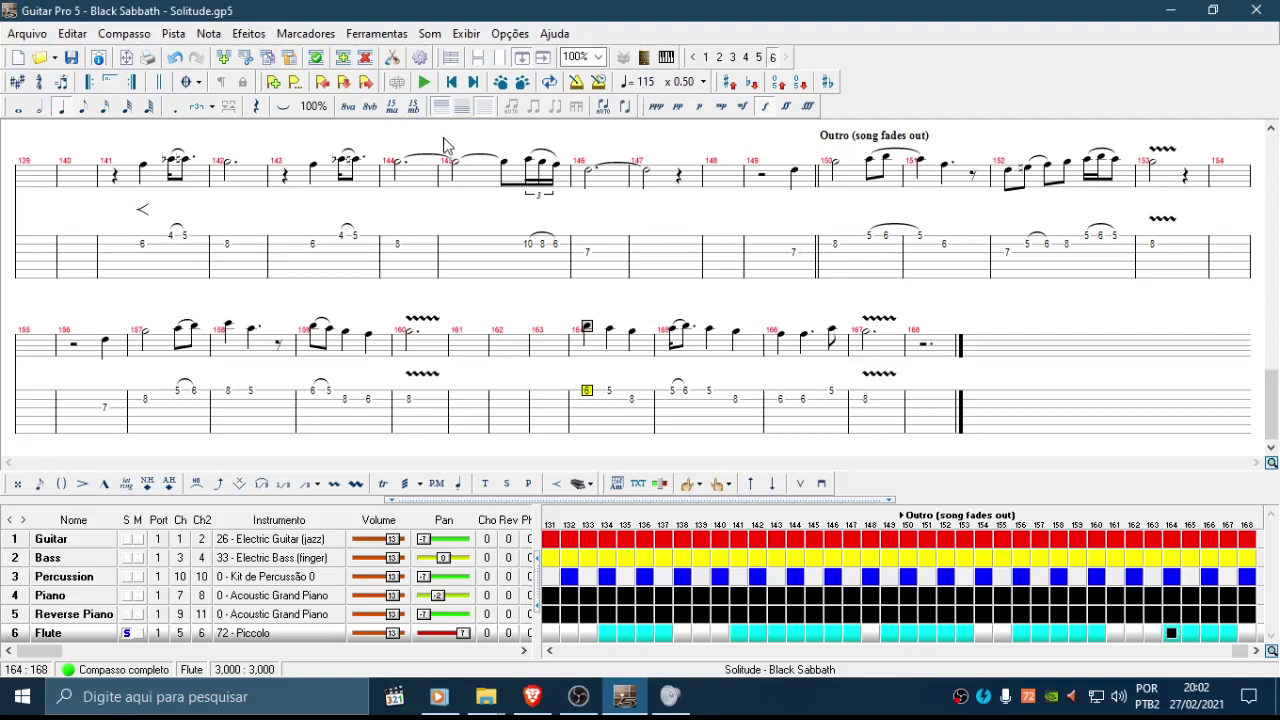
# Step: Check the start of the Outro fade at Percussion bar 150 and view the same bar in the Guitar track
pyautogui.click(88, 586)
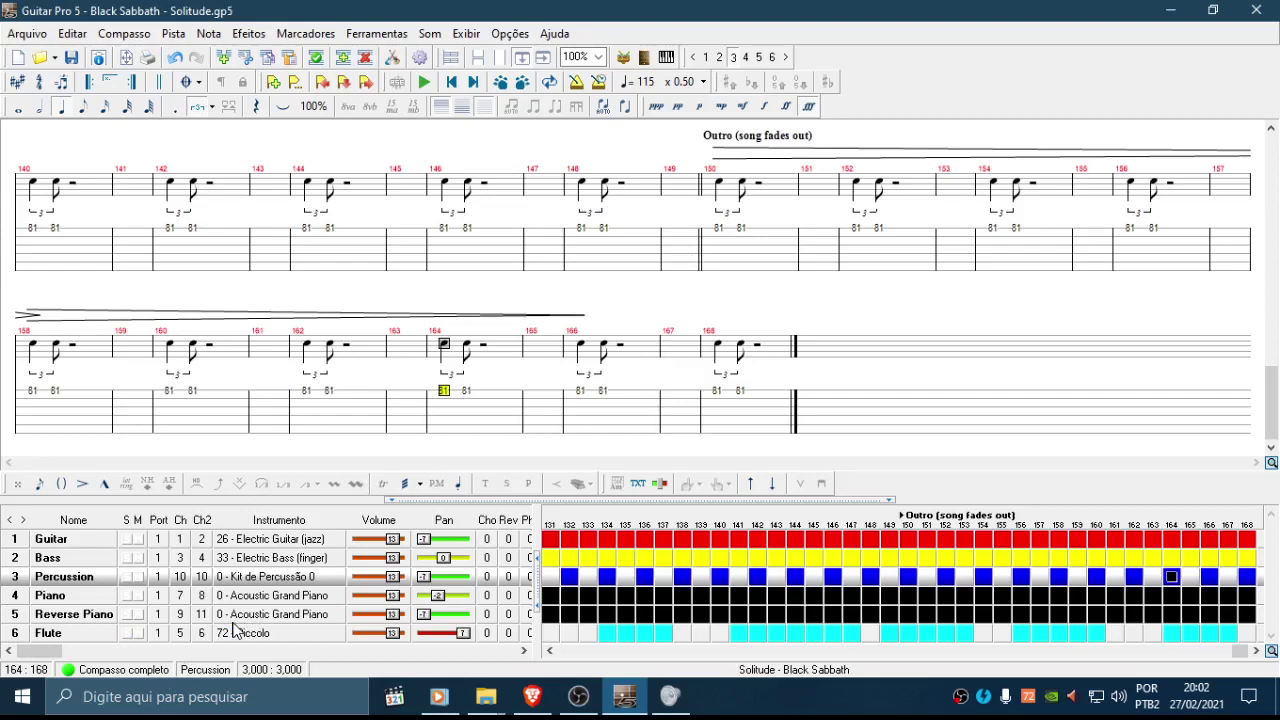
pyautogui.click(719, 229)
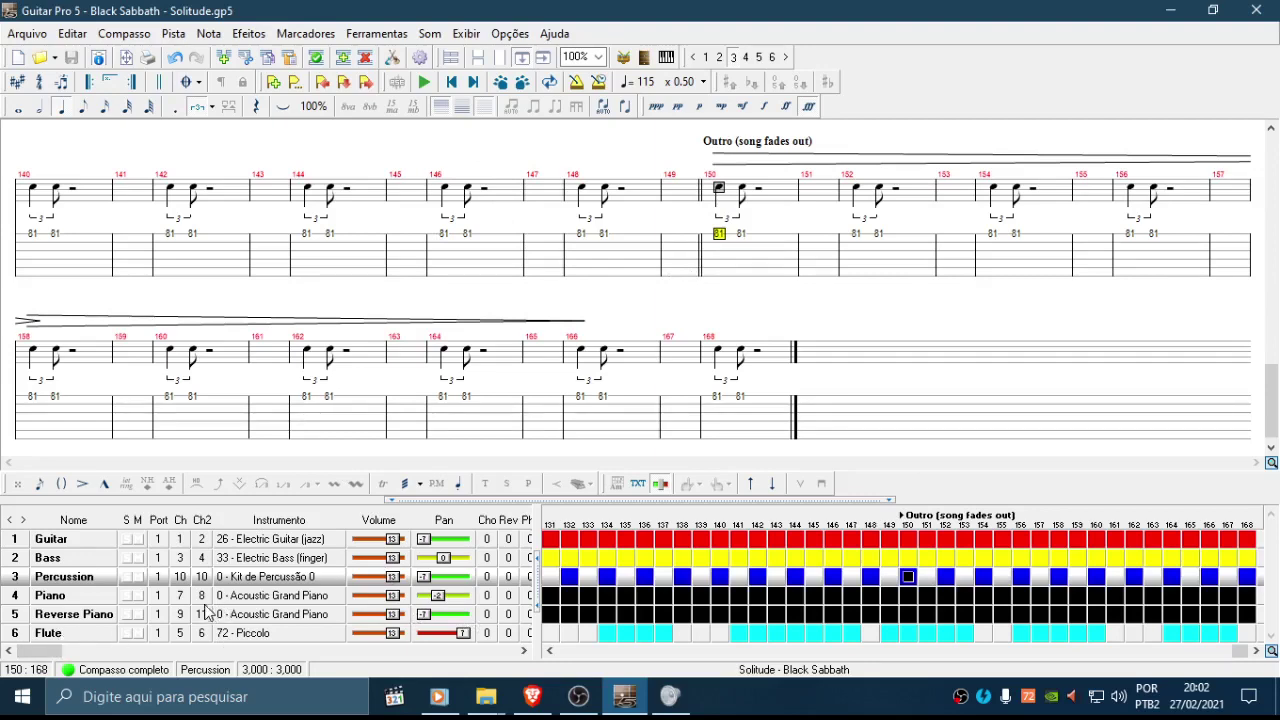
pyautogui.click(80, 541)
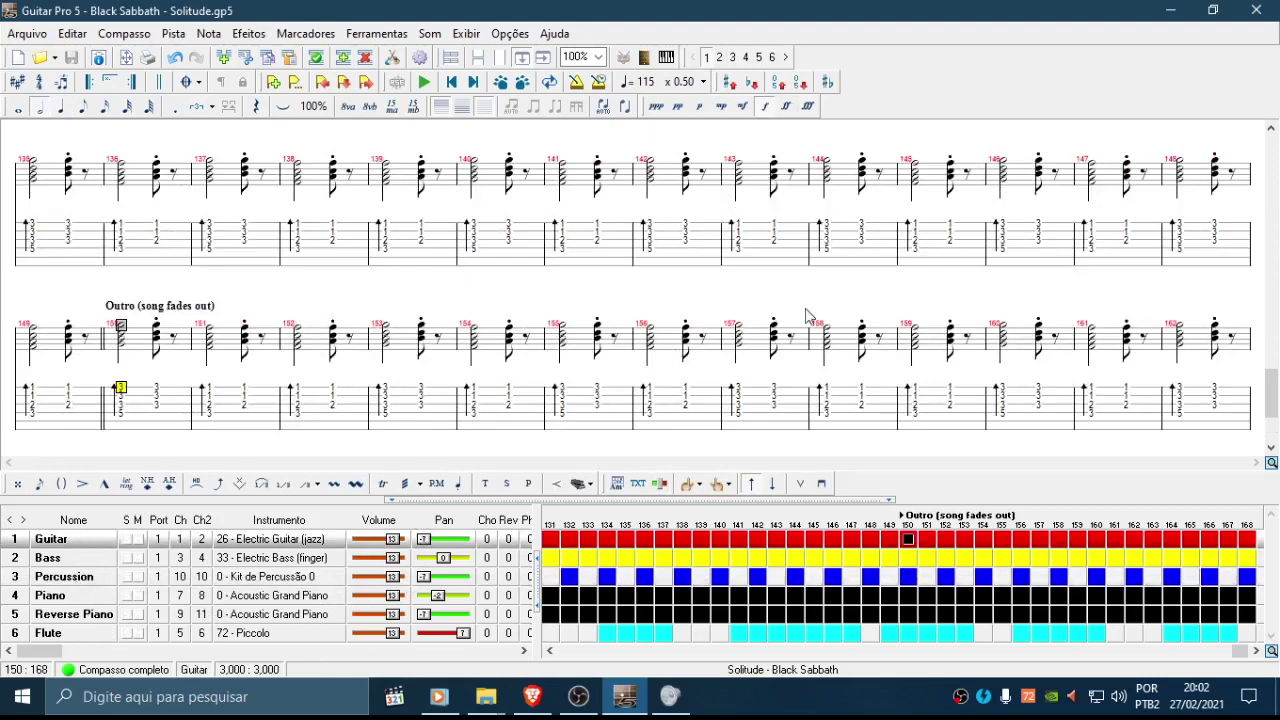
# Step: Return to the first bar and look over the Flute and Reverse Piano tracks
pyautogui.click(452, 82)
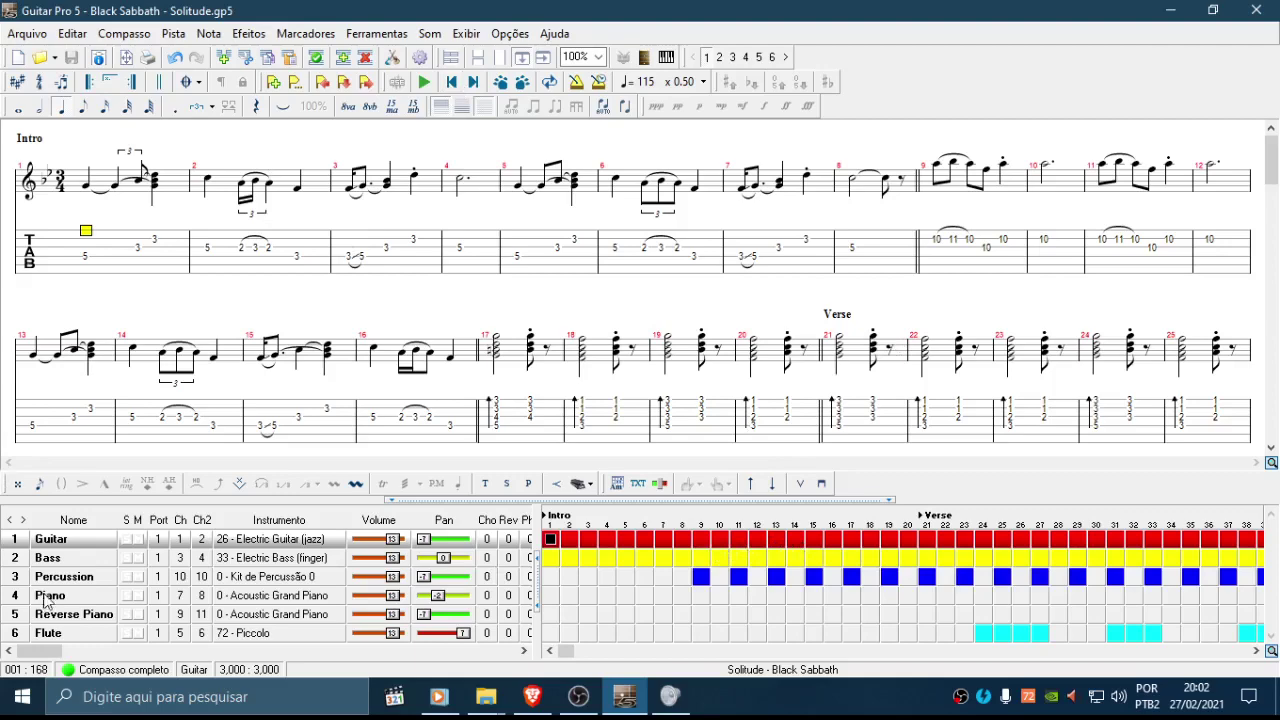
pyautogui.click(62, 632)
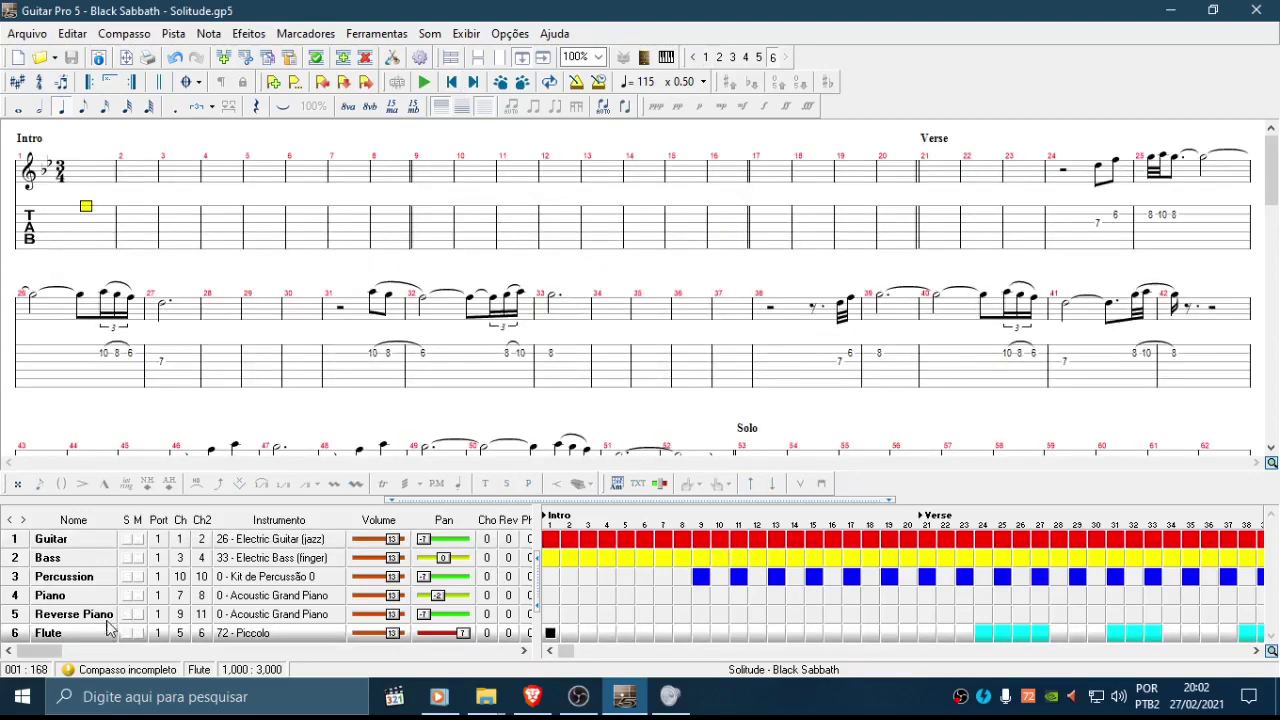
pyautogui.click(108, 618)
pyautogui.moveTo(1272, 186); pyautogui.dragTo(1272, 160)
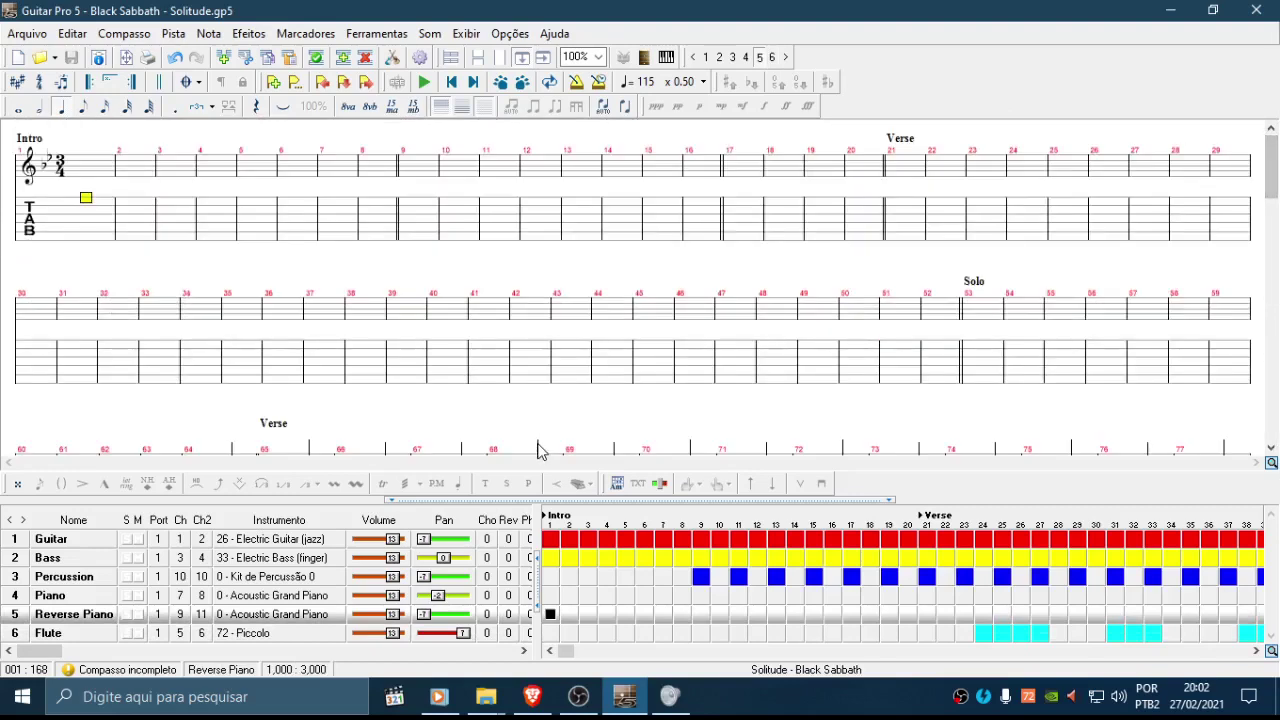
pyautogui.click(87, 215)
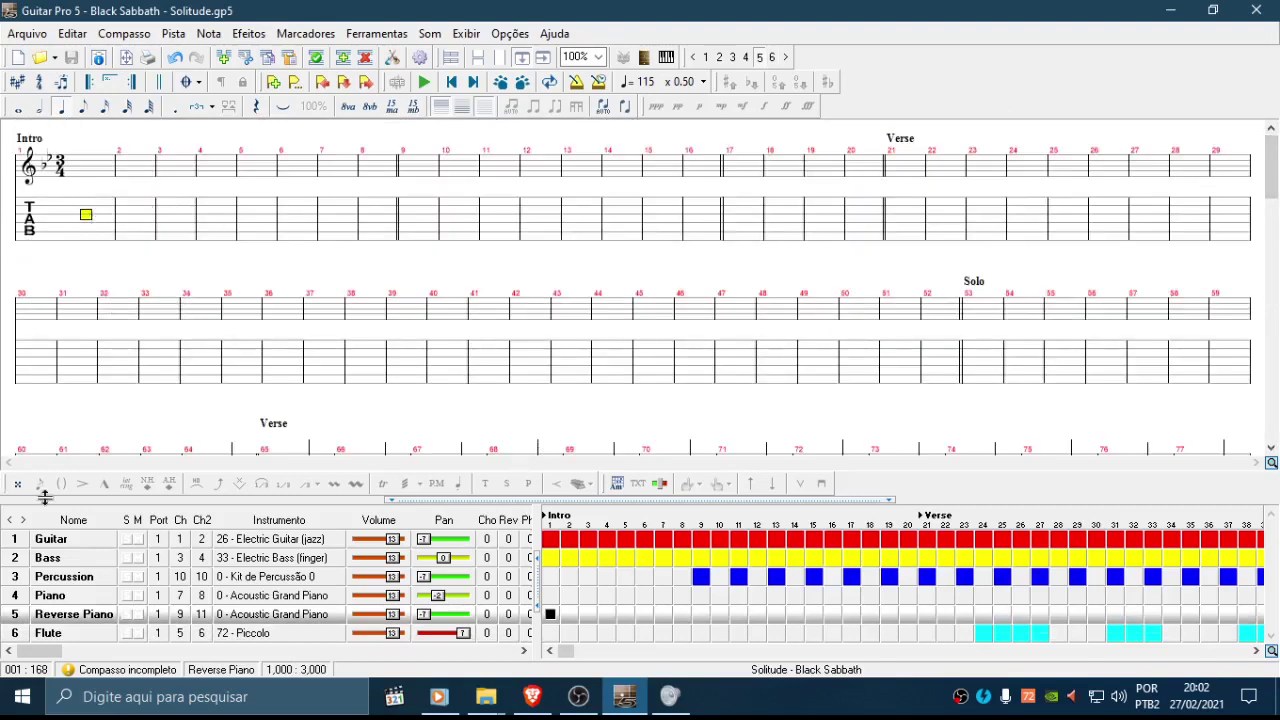
# Step: Check the key signature settings at bar 1 of the Guitar track without changing them
pyautogui.click(79, 543)
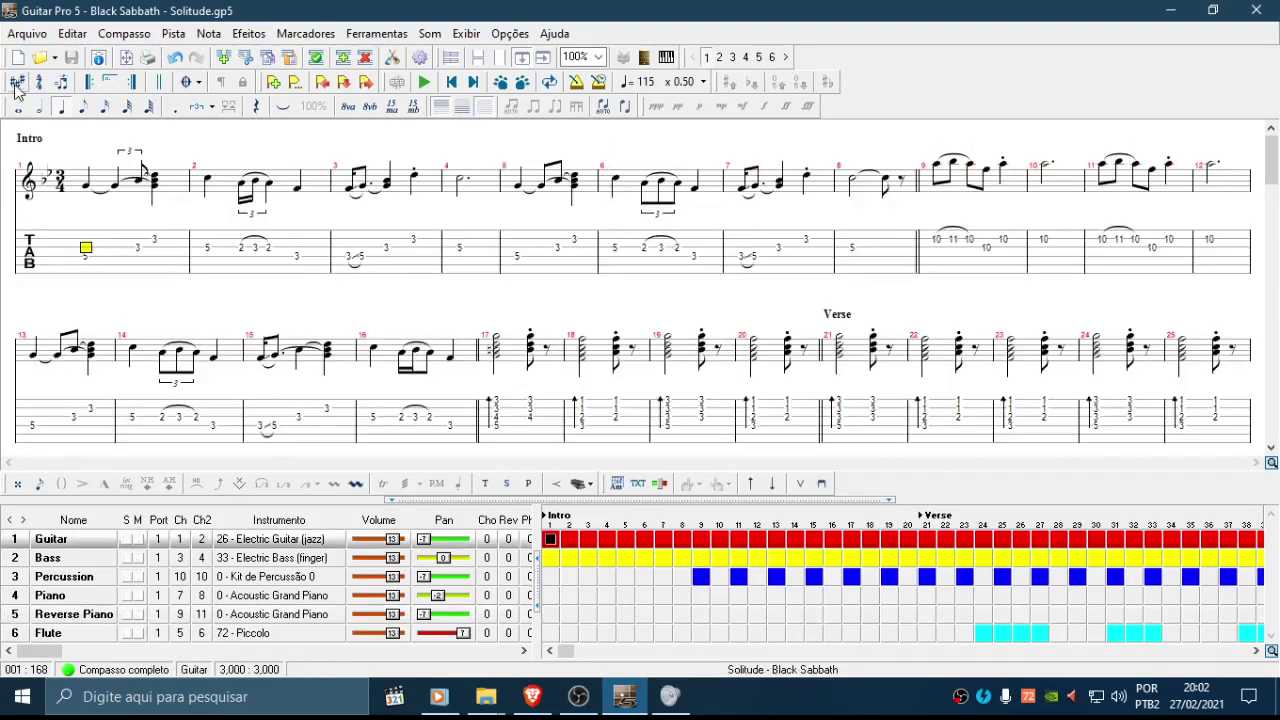
pyautogui.click(47, 190)
pyautogui.click(50, 176)
pyautogui.click(87, 257)
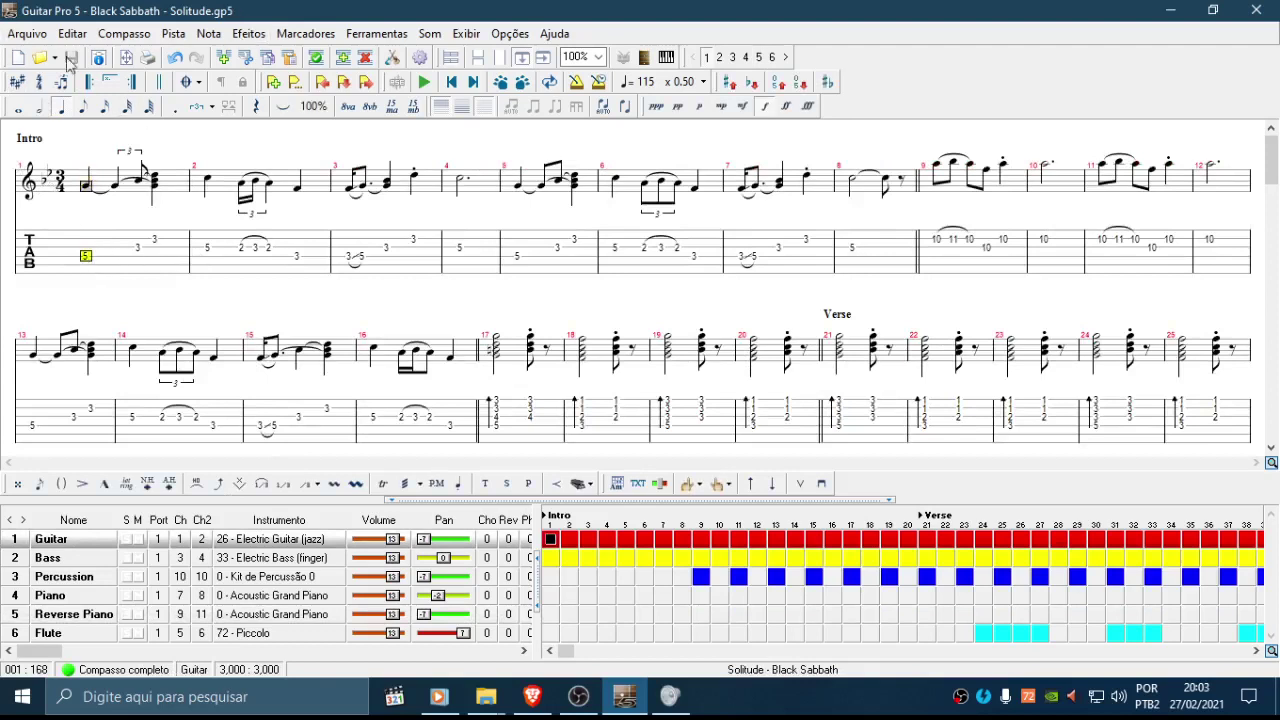
pyautogui.click(17, 86)
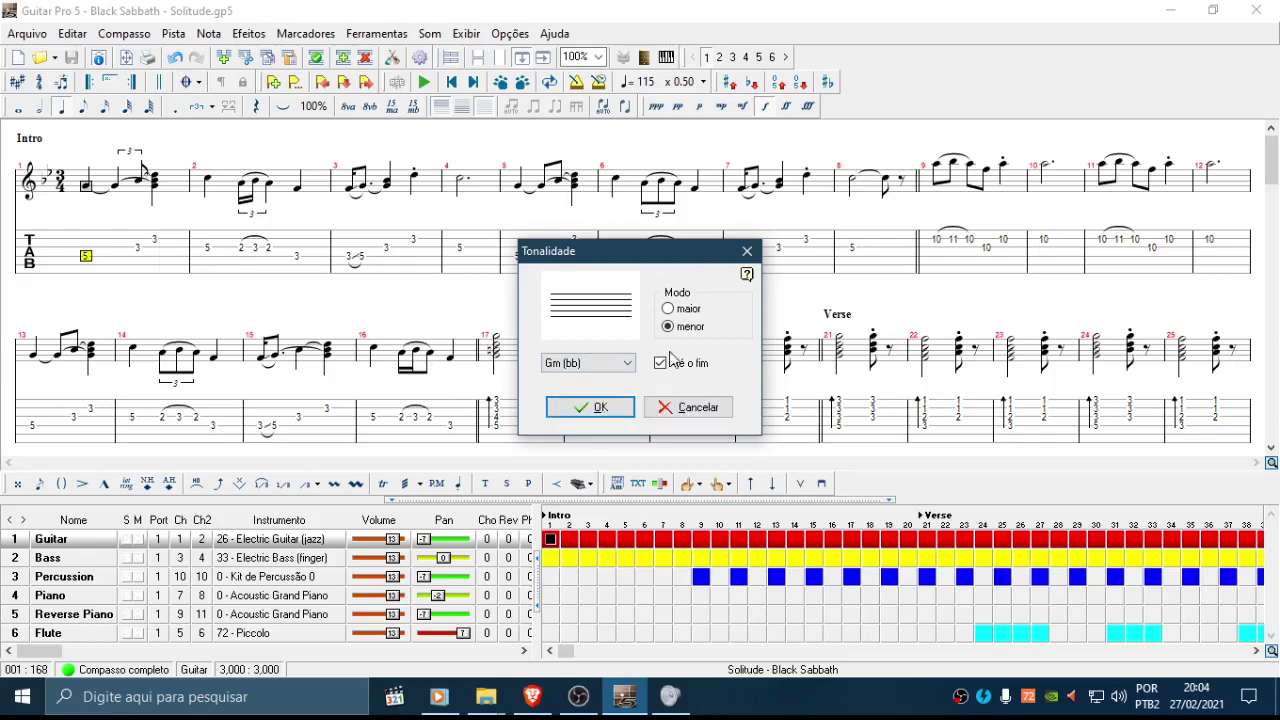
pyautogui.click(697, 408)
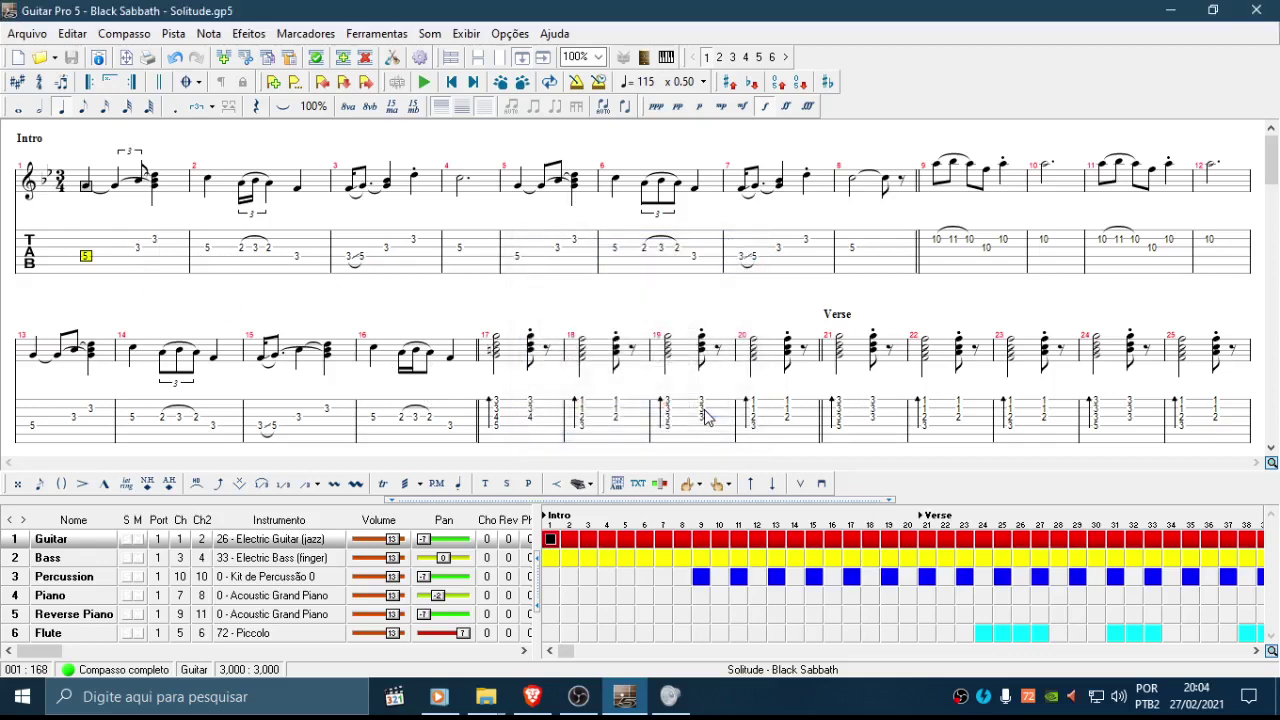
# Step: View the Bass track from its first bar
pyautogui.scroll(-1, 771, 395)
pyautogui.moveTo(1278, 205); pyautogui.dragTo(1278, 125)
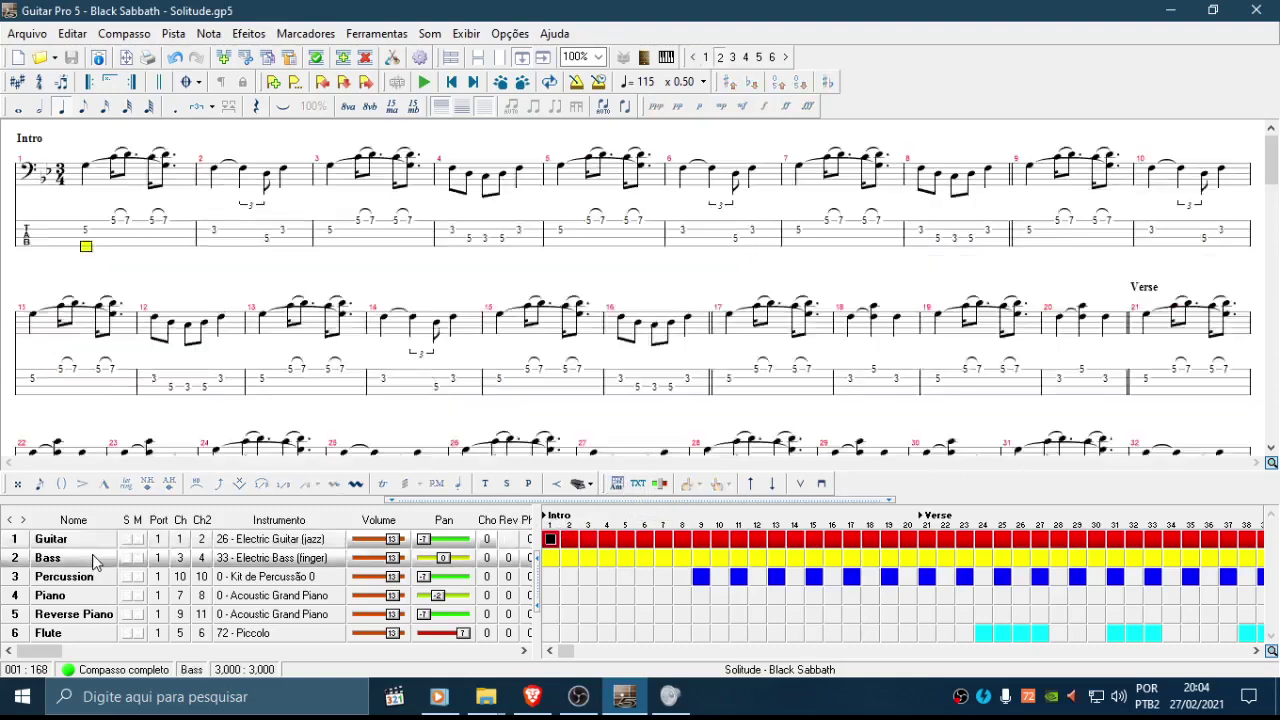
pyautogui.click(92, 558)
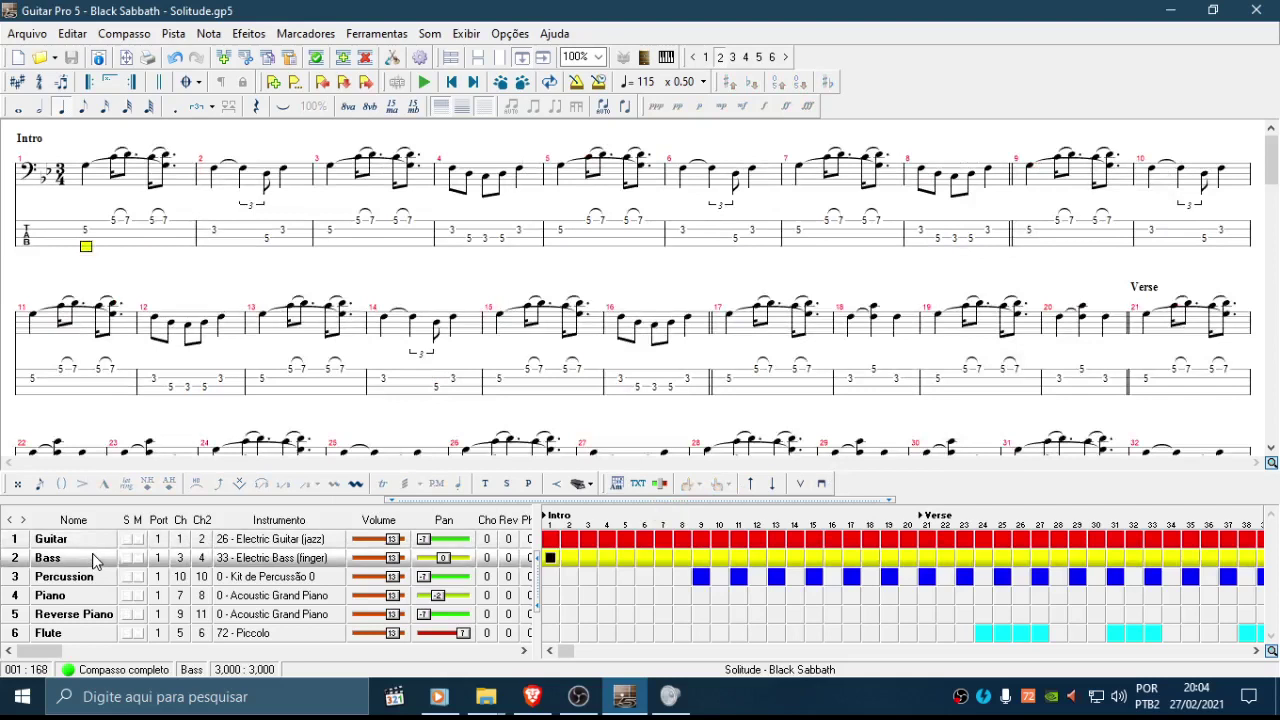